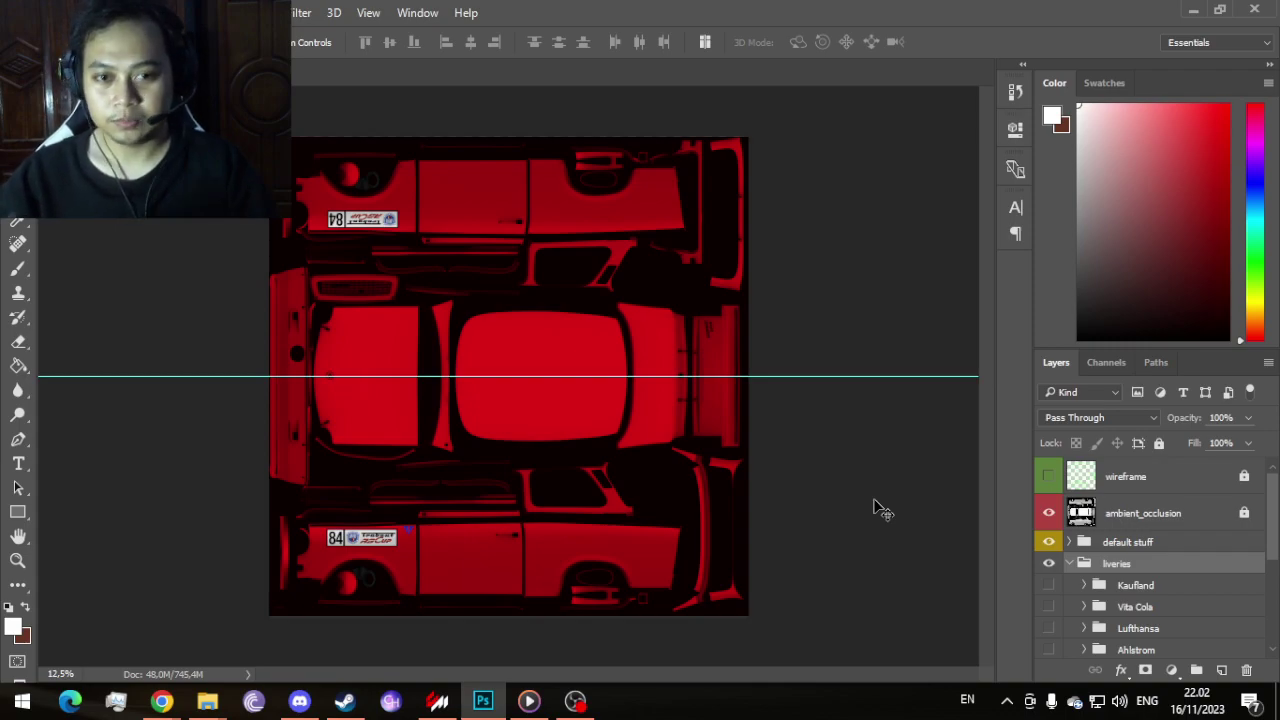
Step: Switch to the Google Images page in Chrome and activate its search box
left_click(437, 700)
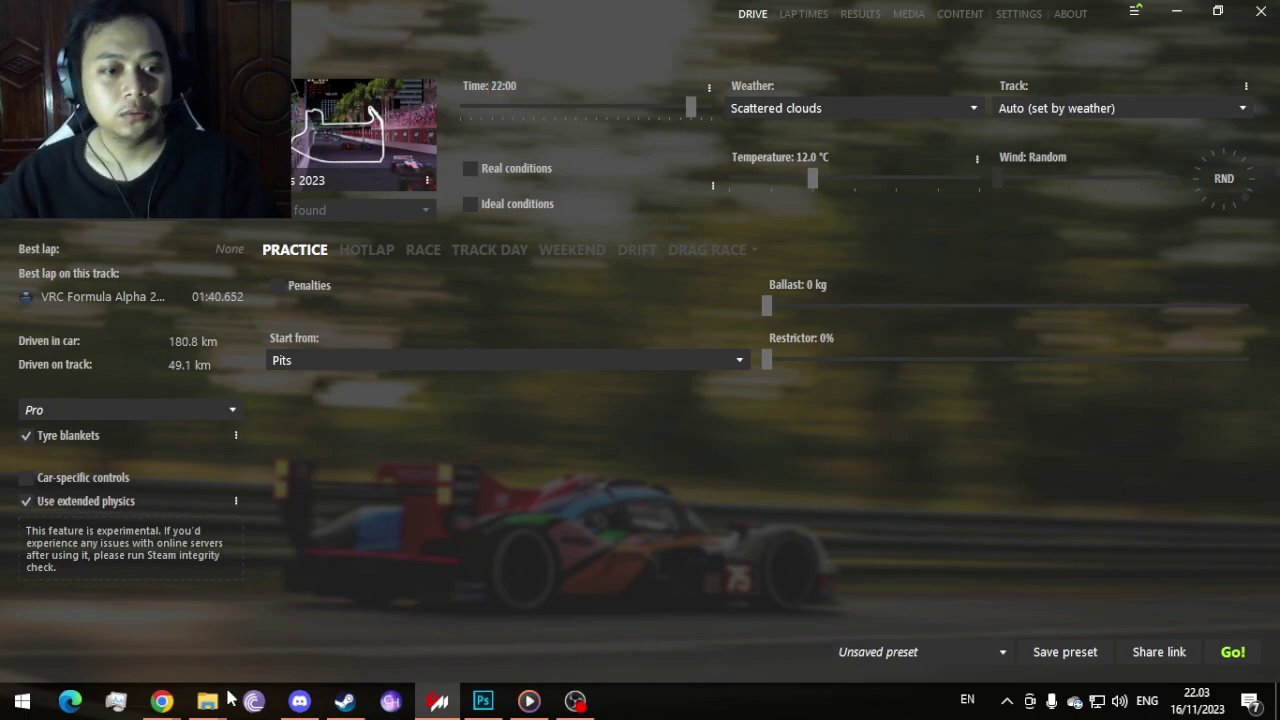
mouse_move(210, 700)
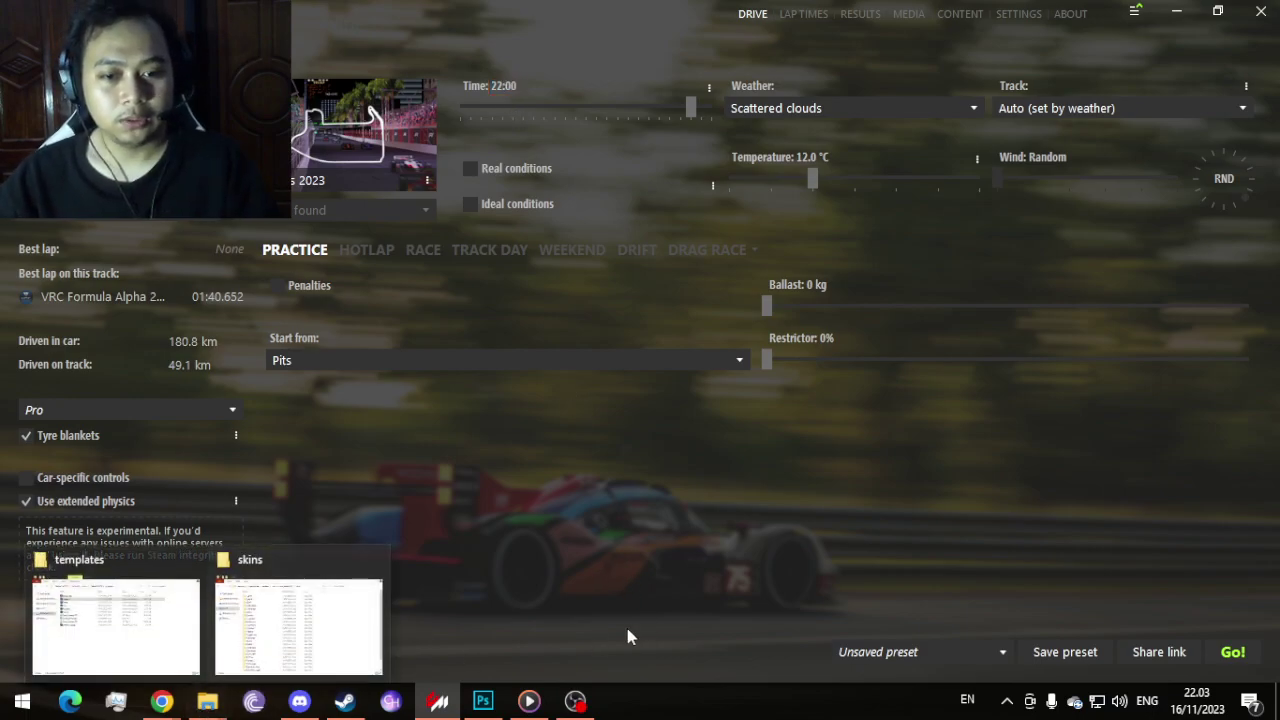
left_click(483, 700)
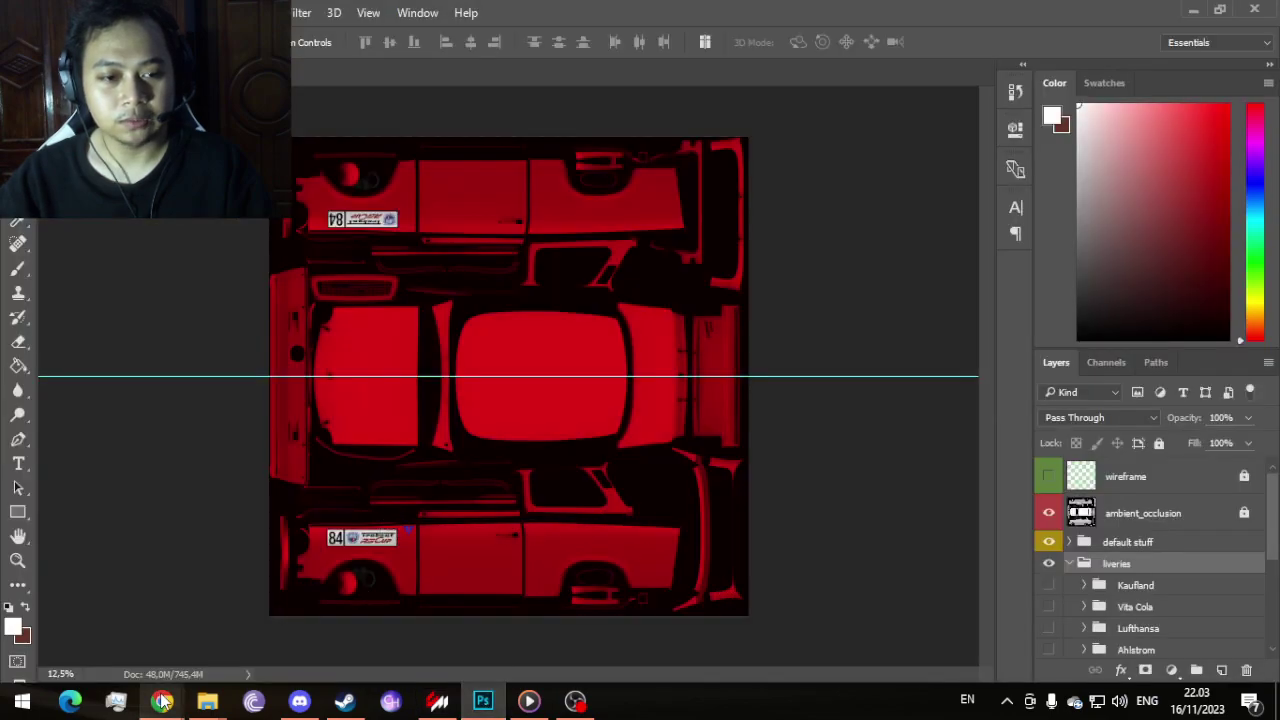
mouse_move(162, 700)
left_click(305, 643)
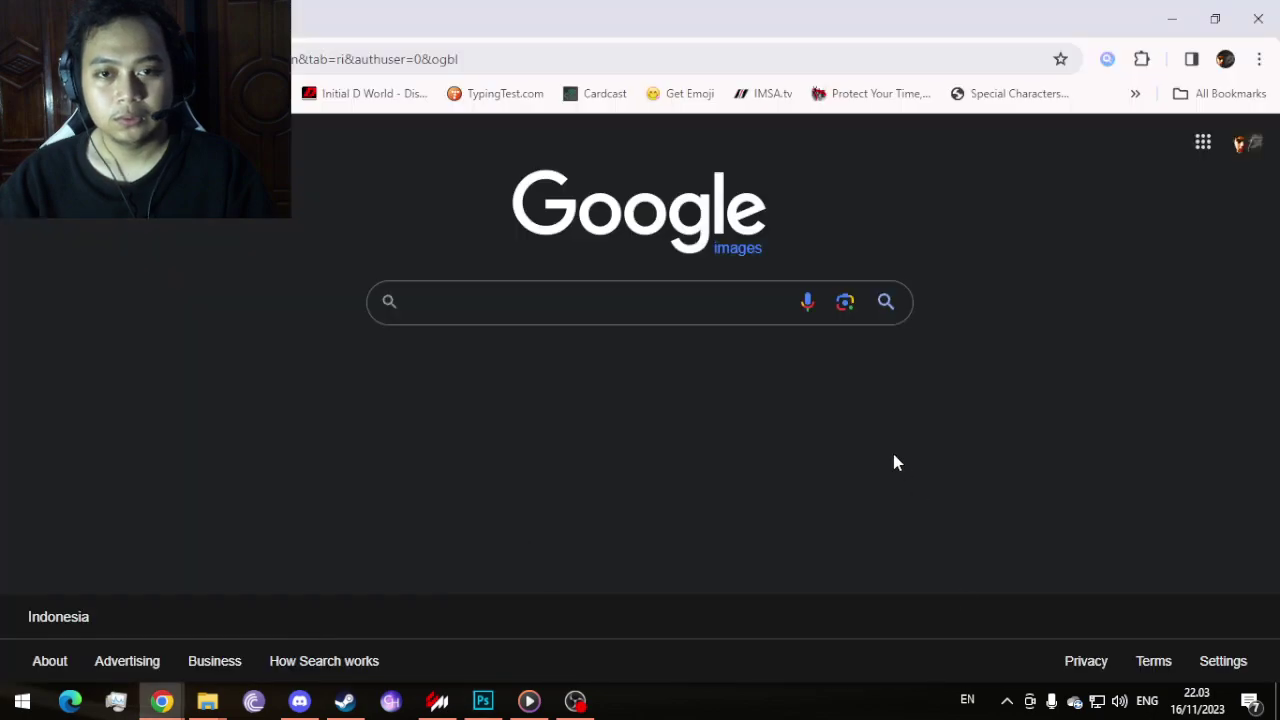
left_click(619, 302)
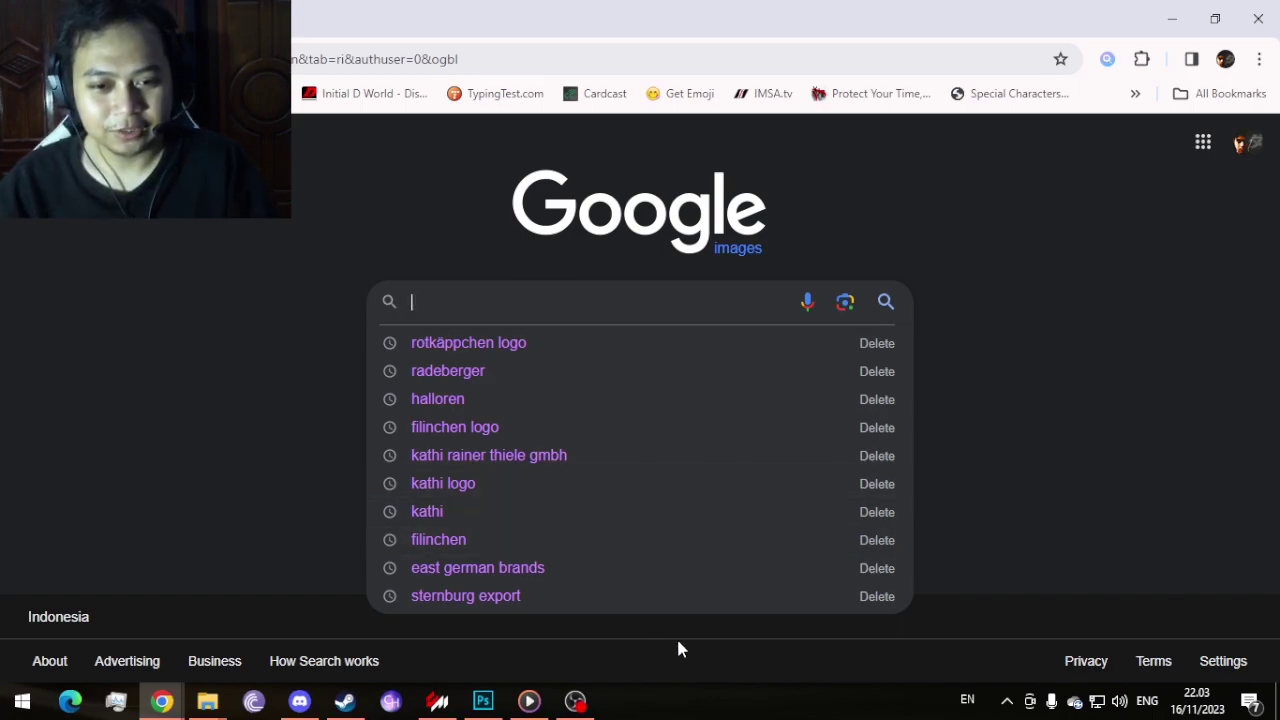
Step: Switch to OBS, move the Stream scene's Video Capture source to the upper-right corner of the canvas, and return to Chrome
mouse_move(578, 703)
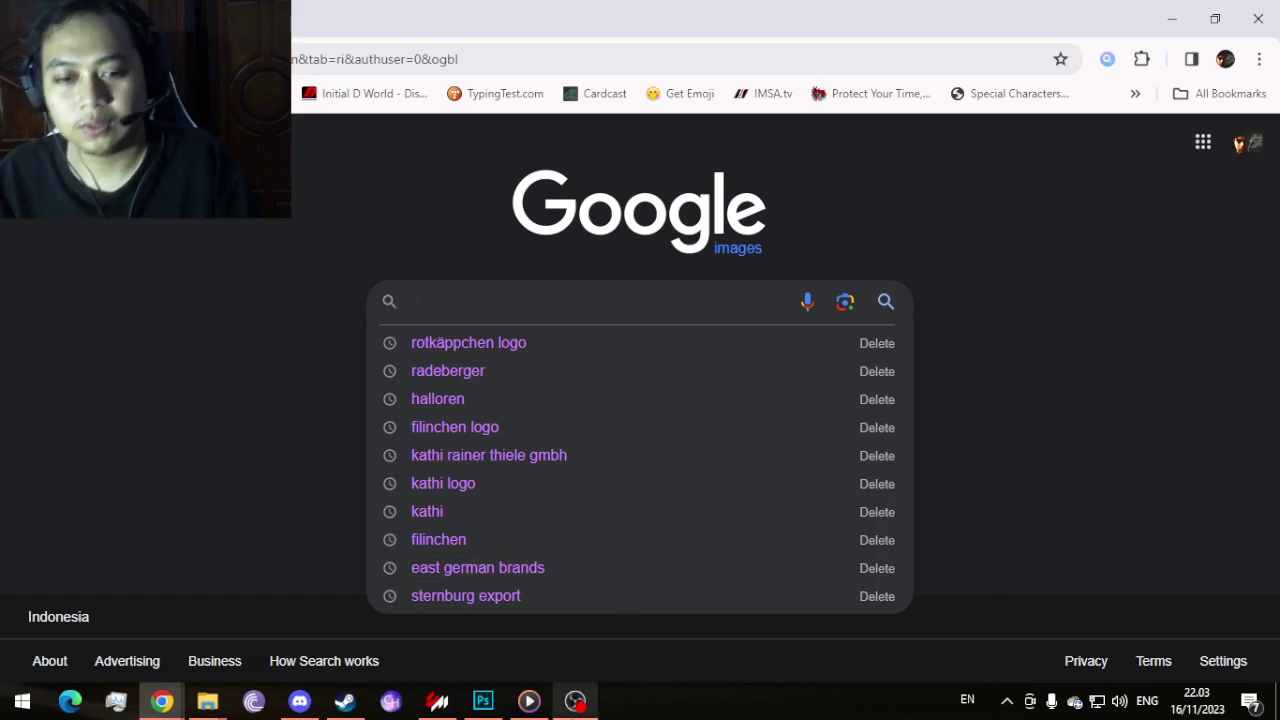
left_click(576, 698)
left_click(544, 105)
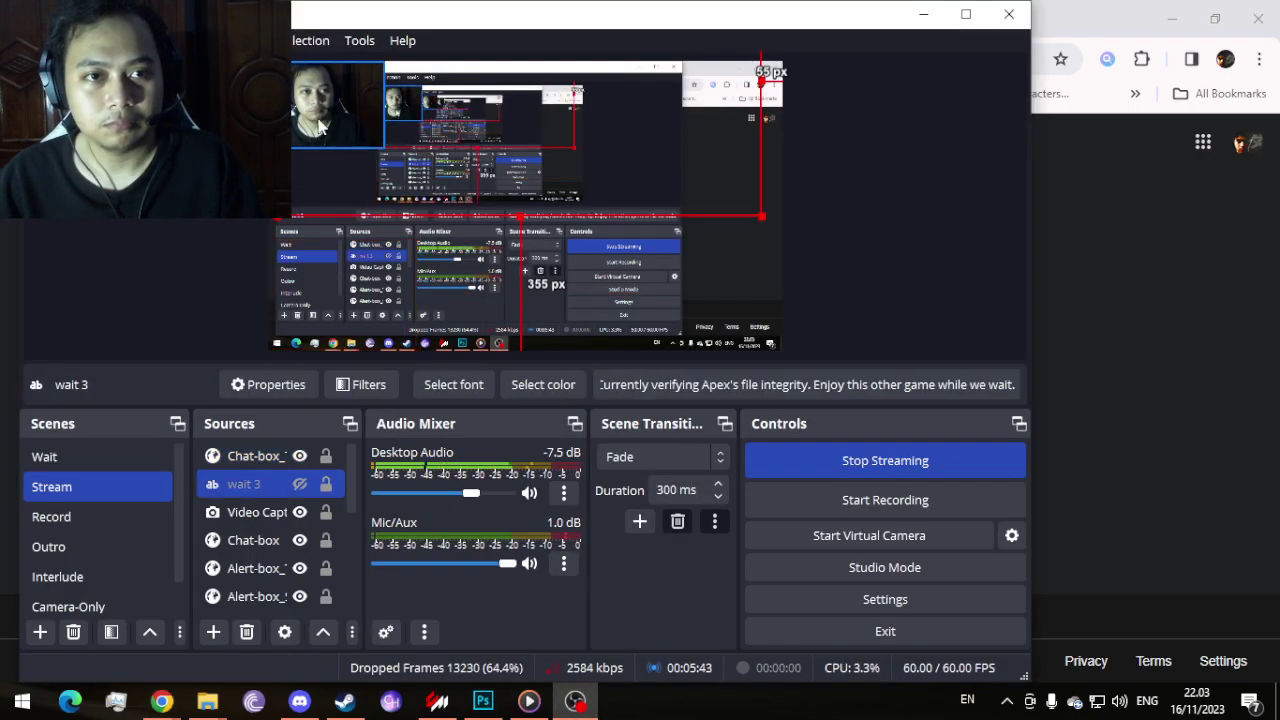
left_click_drag(544, 105, 737, 118)
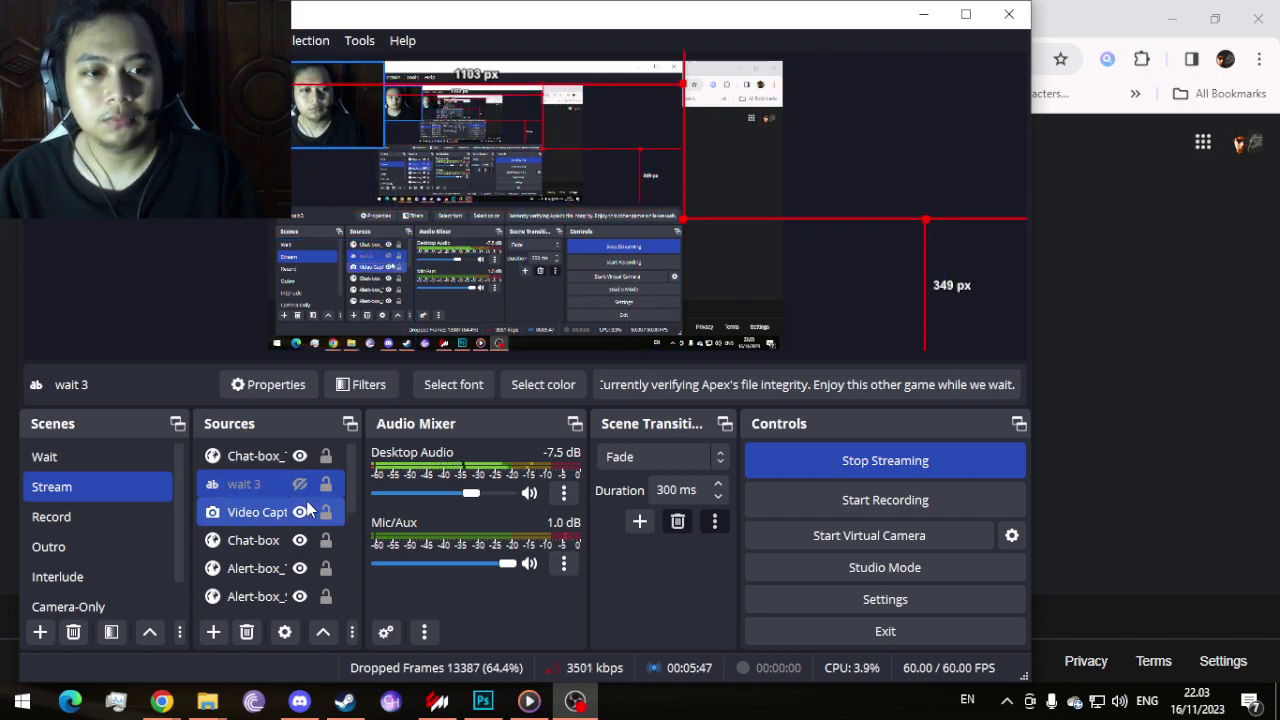
left_click(257, 512)
left_click_drag(341, 82, 714, 88)
left_click(1101, 245)
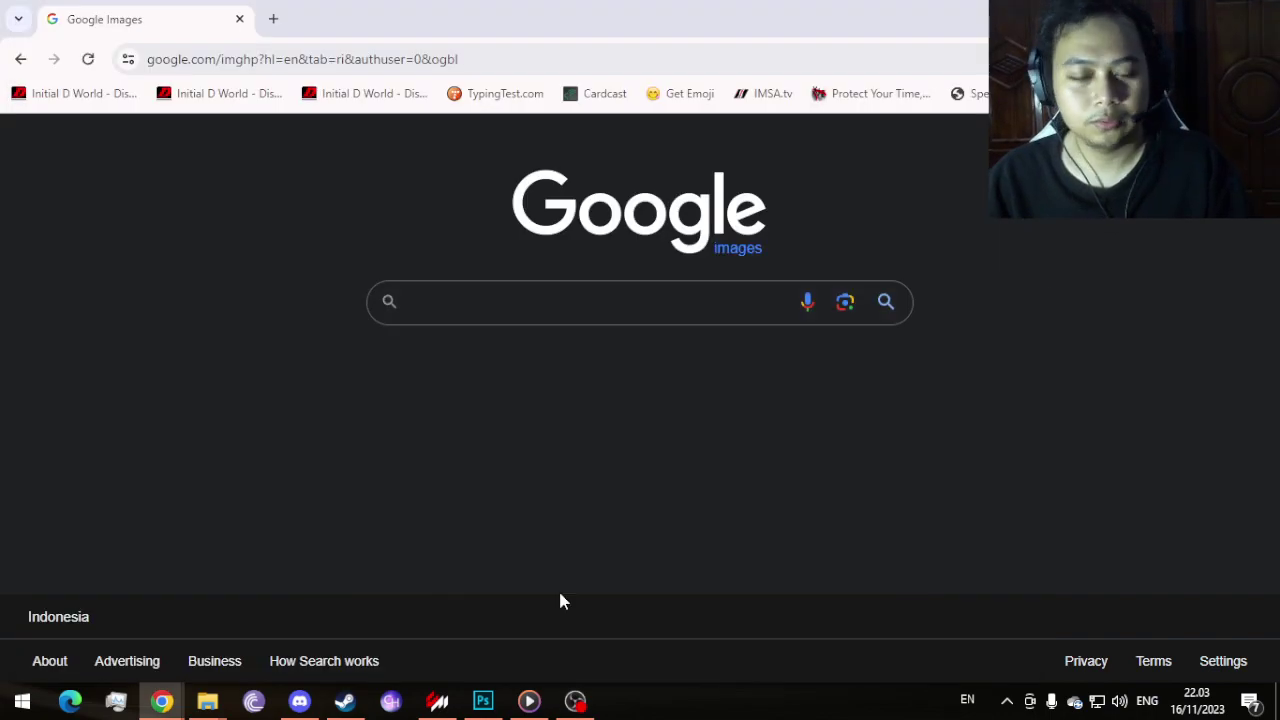
Step: Check the Trabant P 601 RS with the 84 Kaufland skin in the racing game launcher and return to Google Images in Chrome
left_click(437, 700)
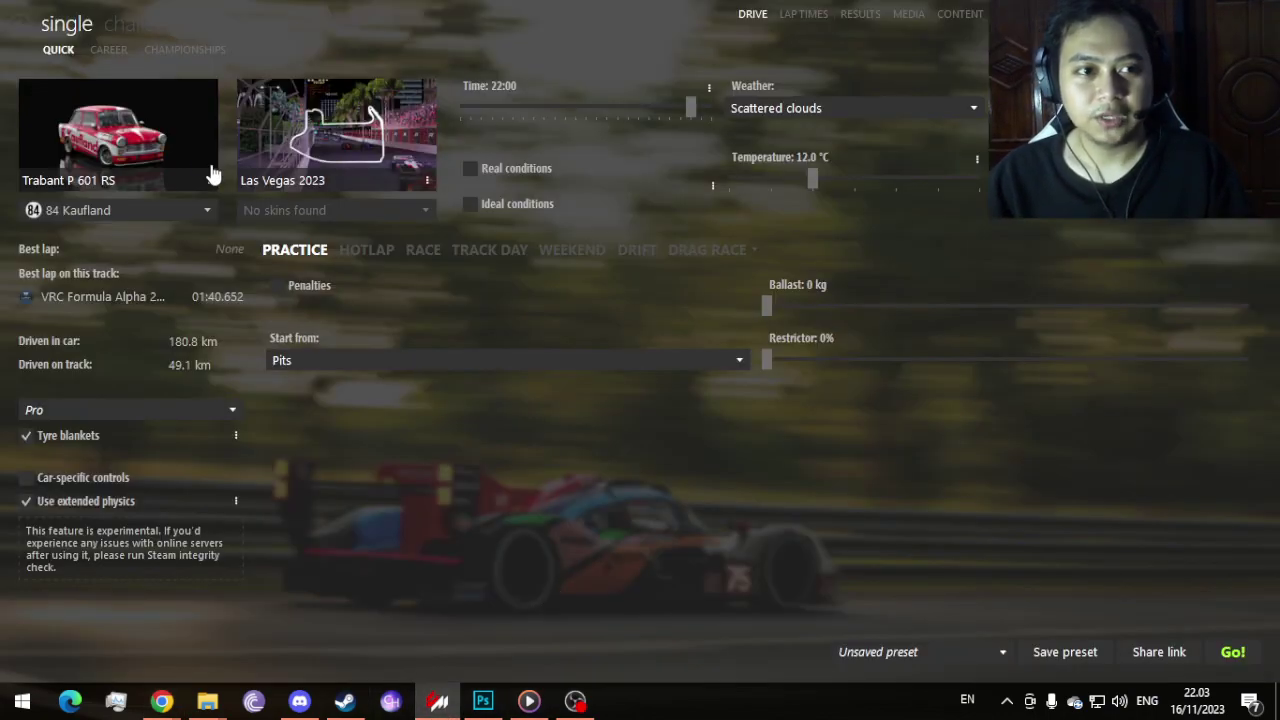
mouse_move(90, 145)
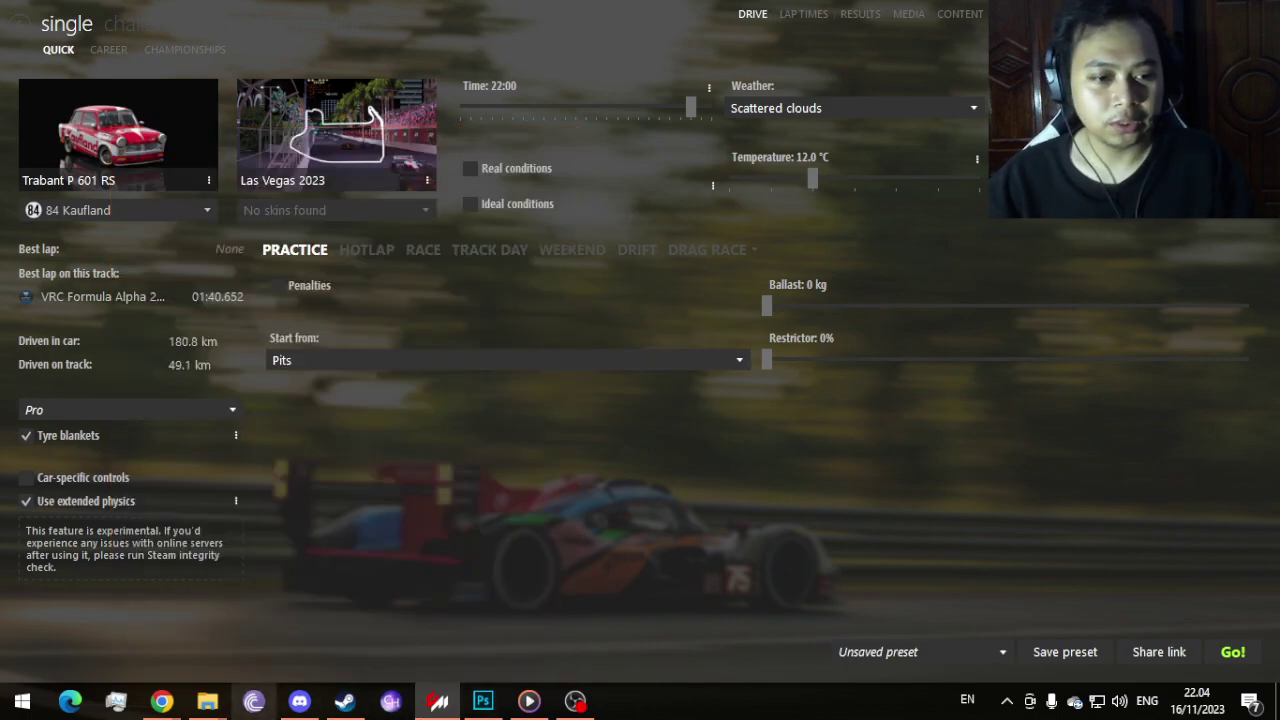
mouse_move(172, 706)
left_click(257, 651)
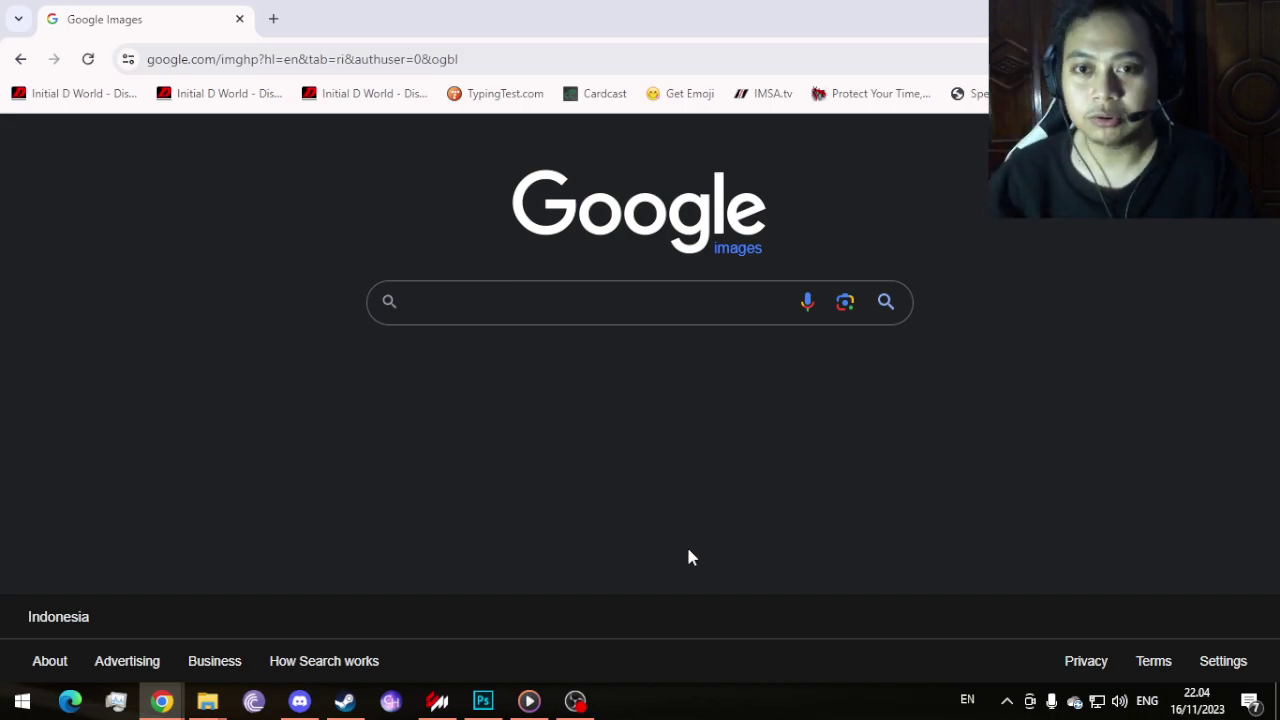
Step: Search Google Images for "riesa nudeln"
left_click(680, 311)
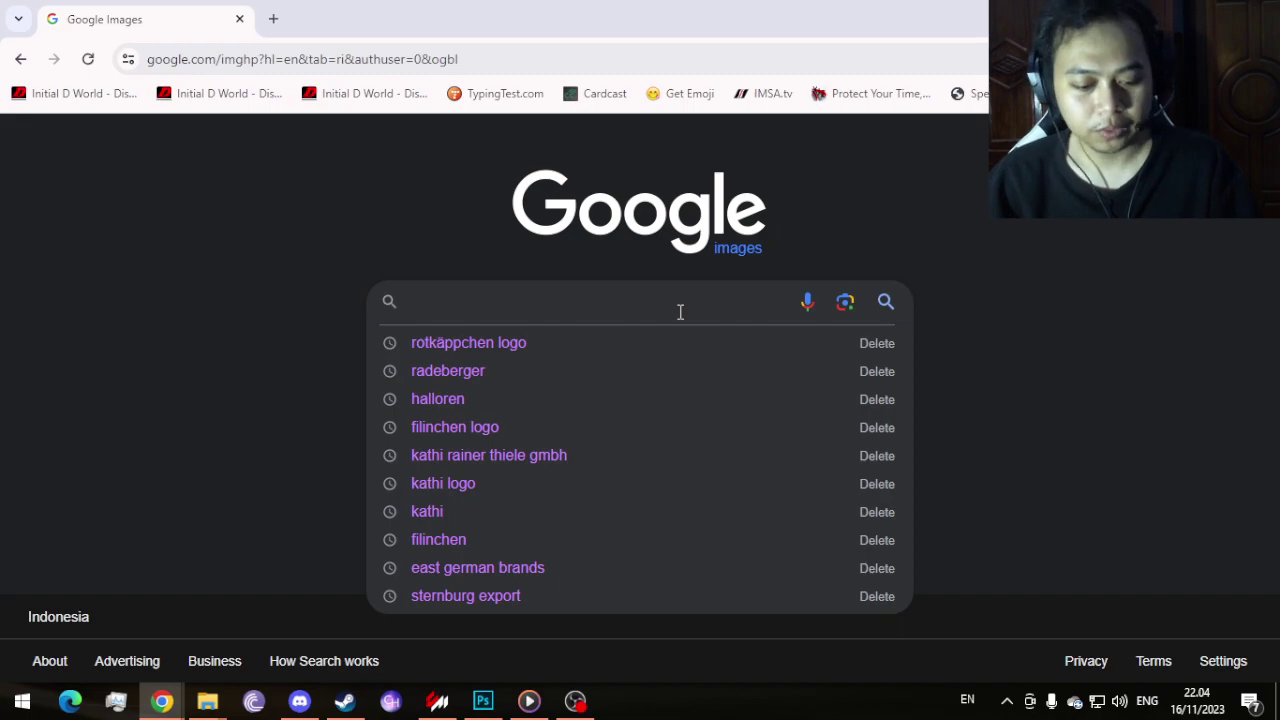
type("r")
key("BackSpace")
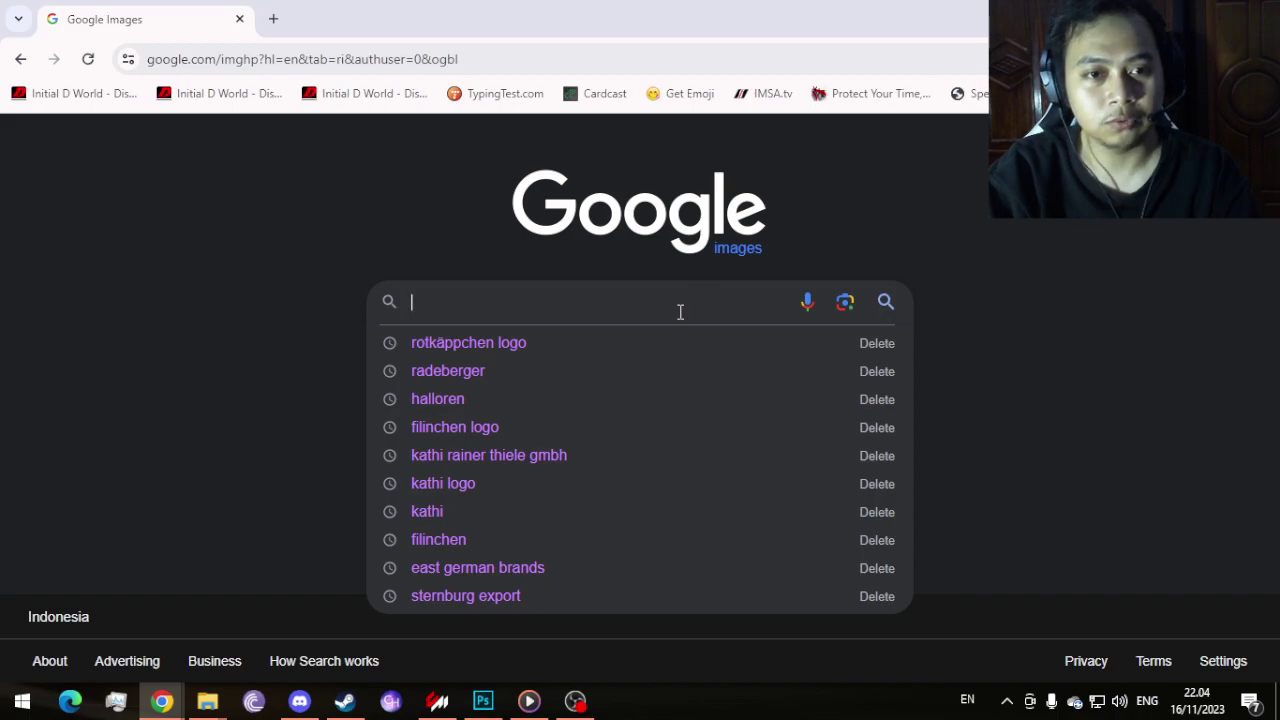
type("rie")
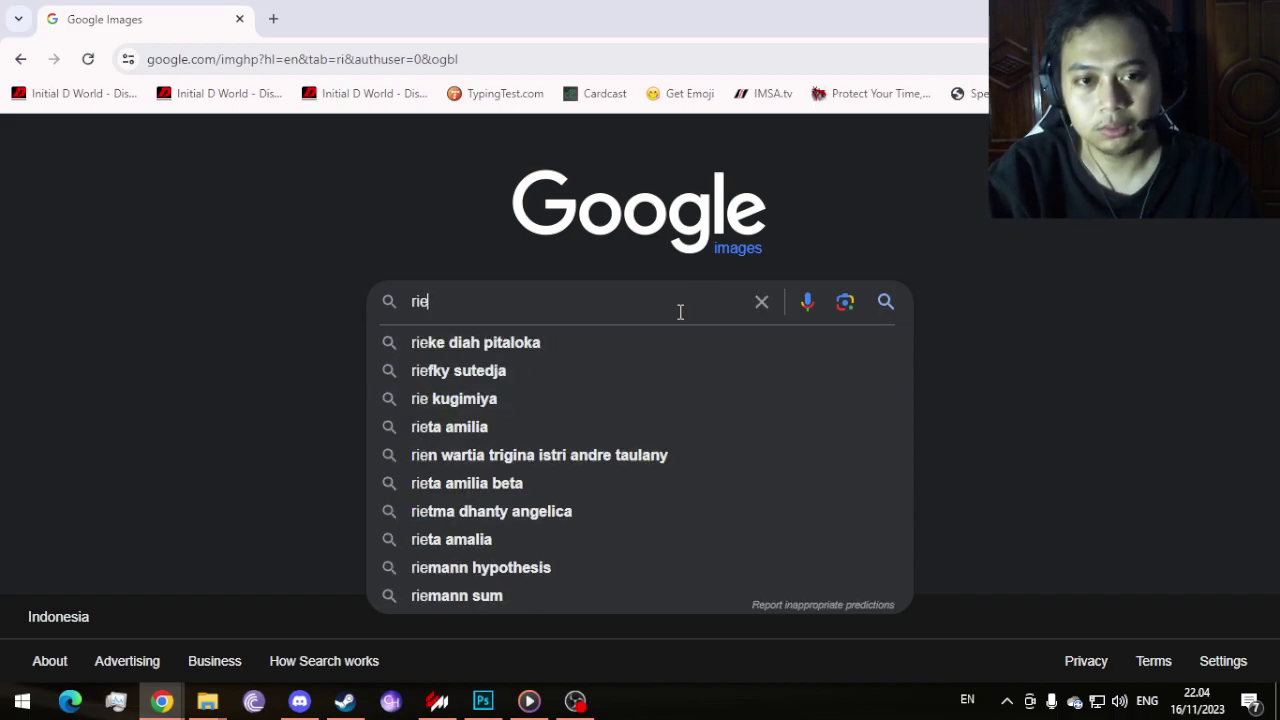
type("sa n")
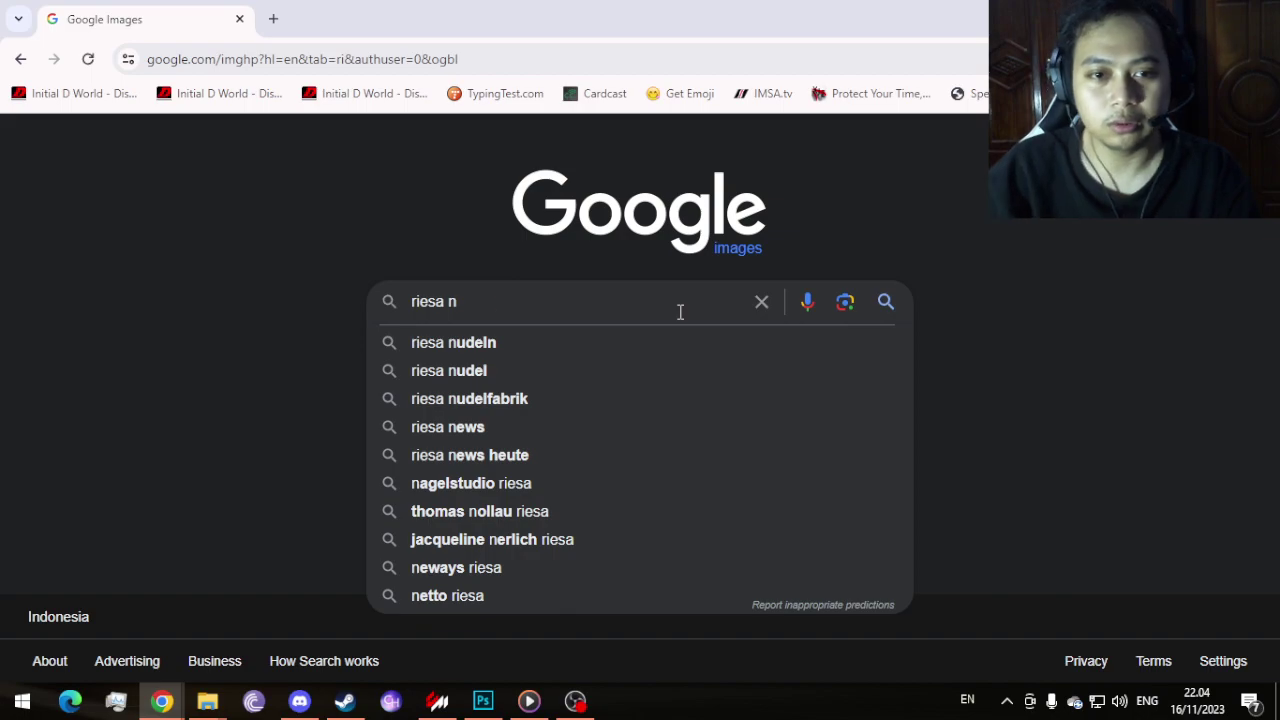
key("Down")
key("Return")
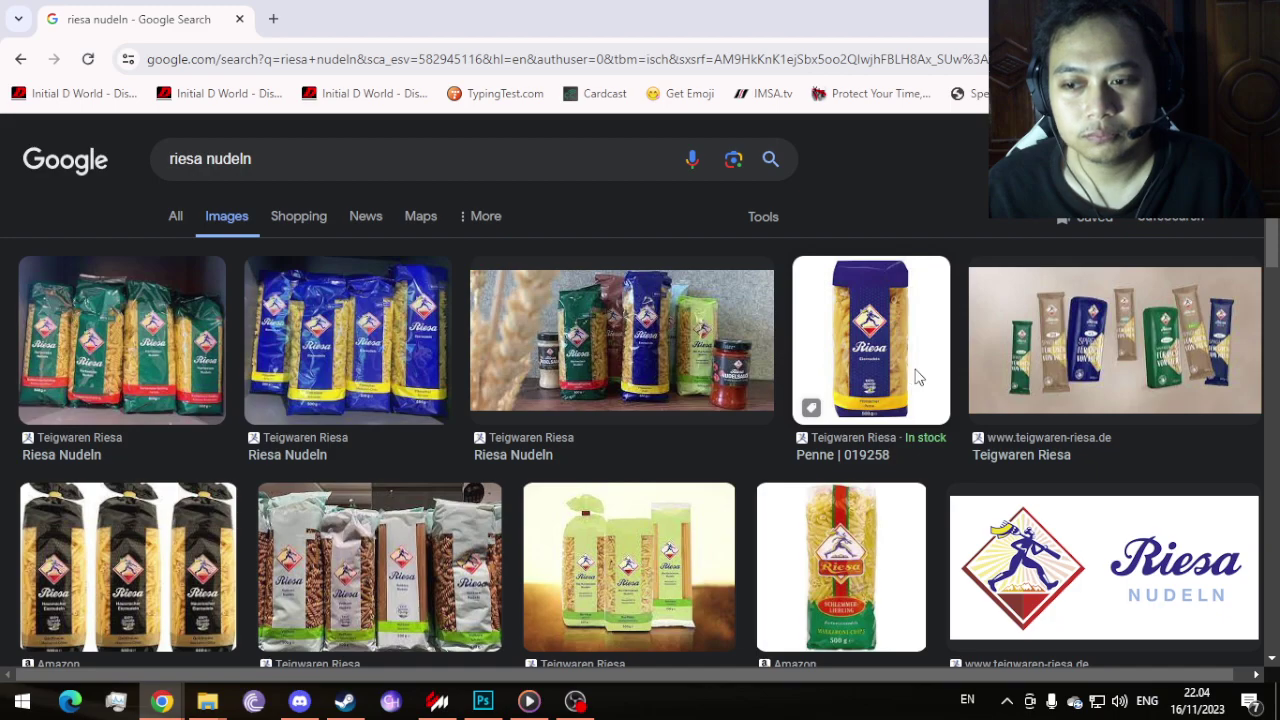
scroll(1000, 475, "down", 2)
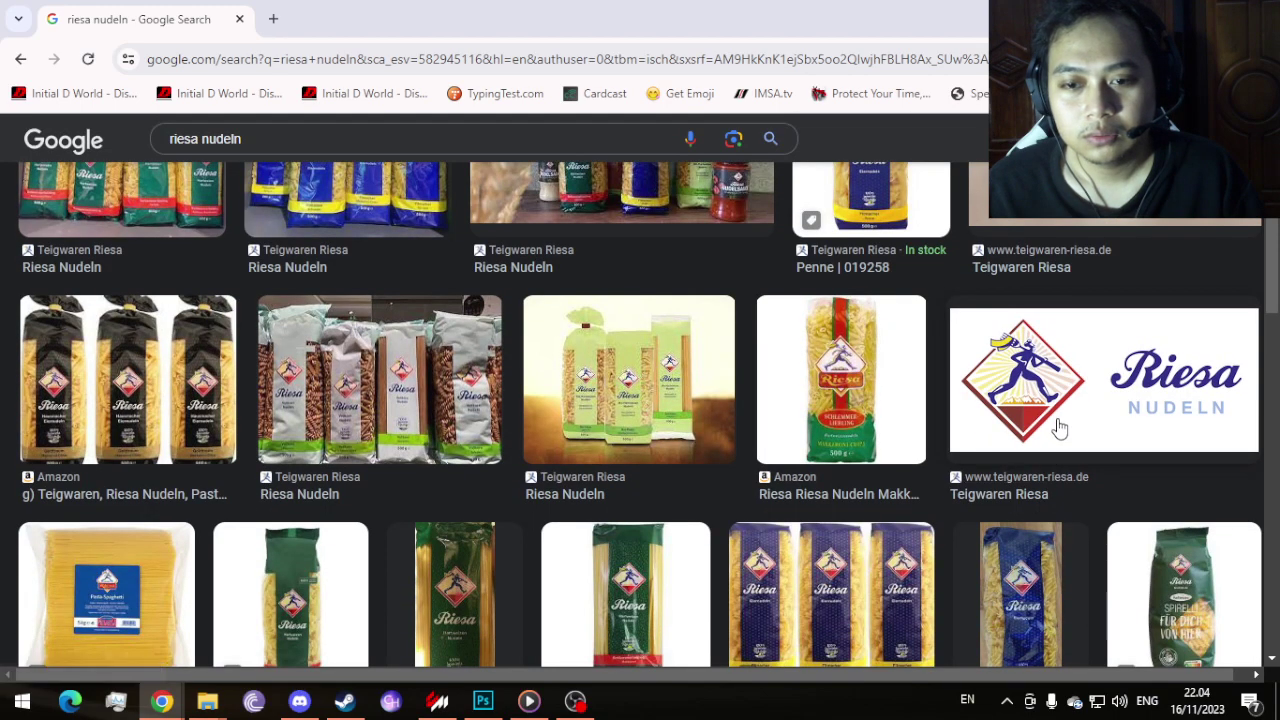
left_click(1144, 445)
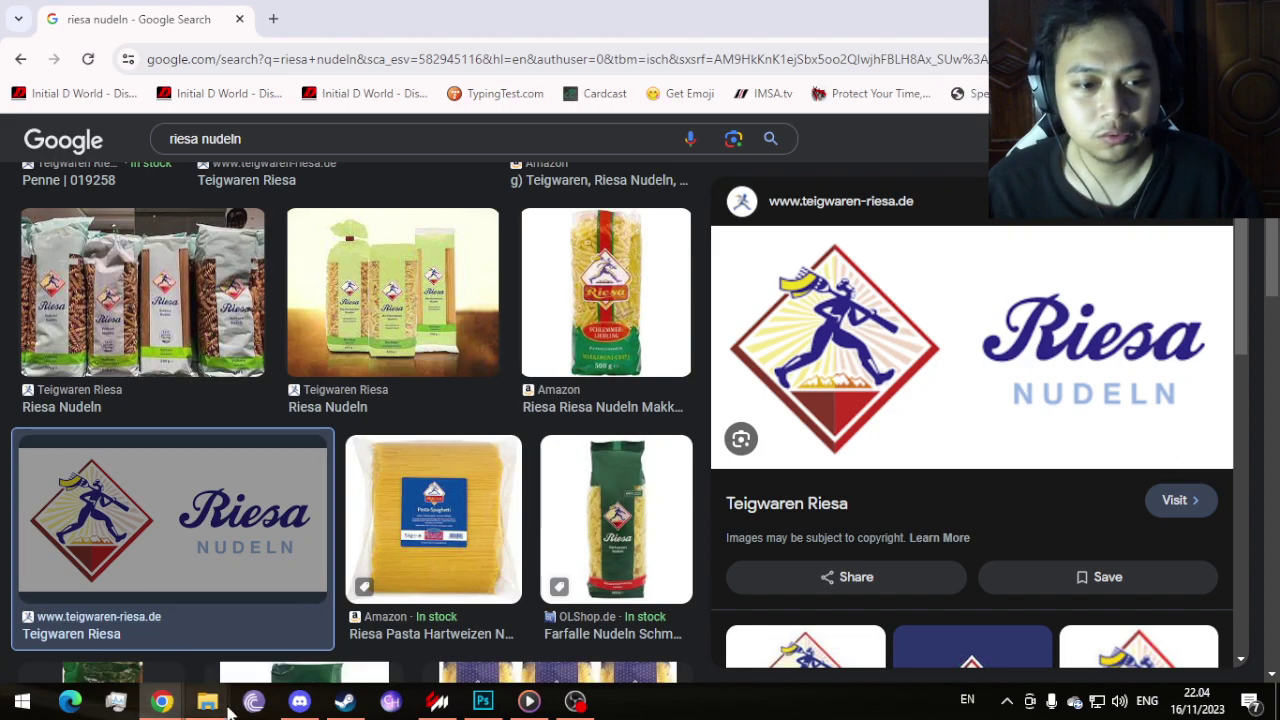
mouse_move(227, 708)
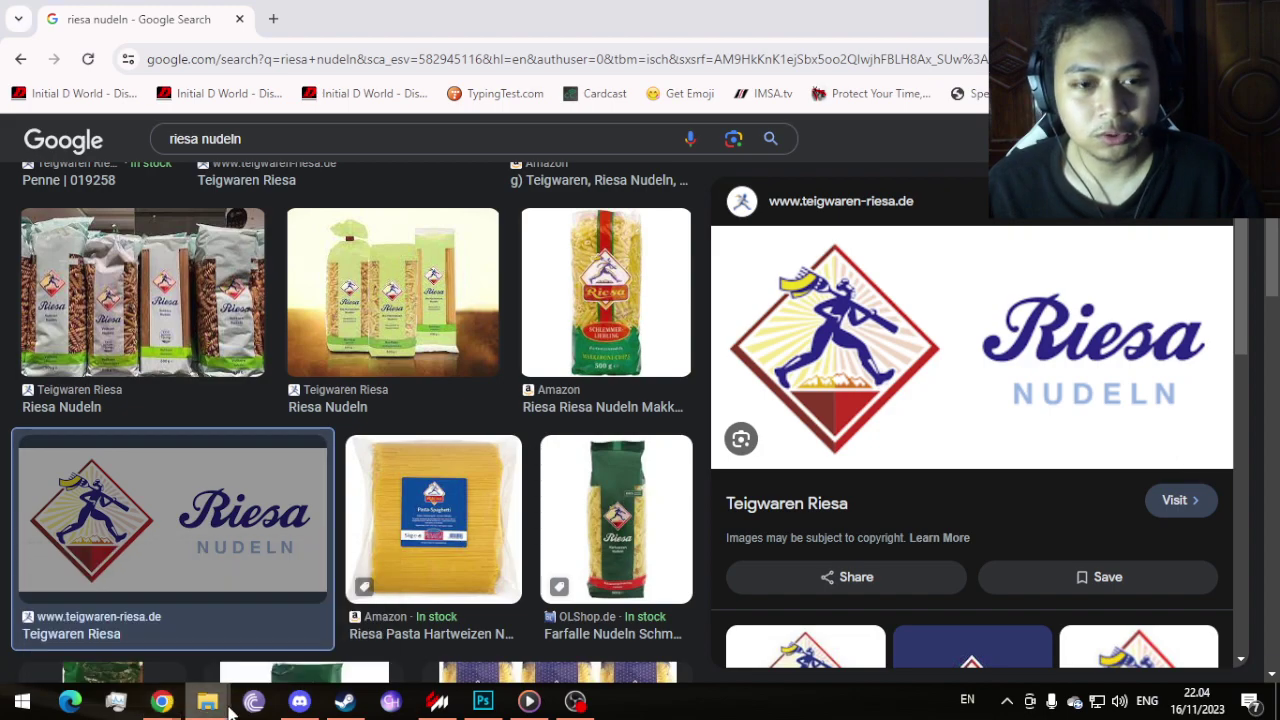
right_click(220, 705)
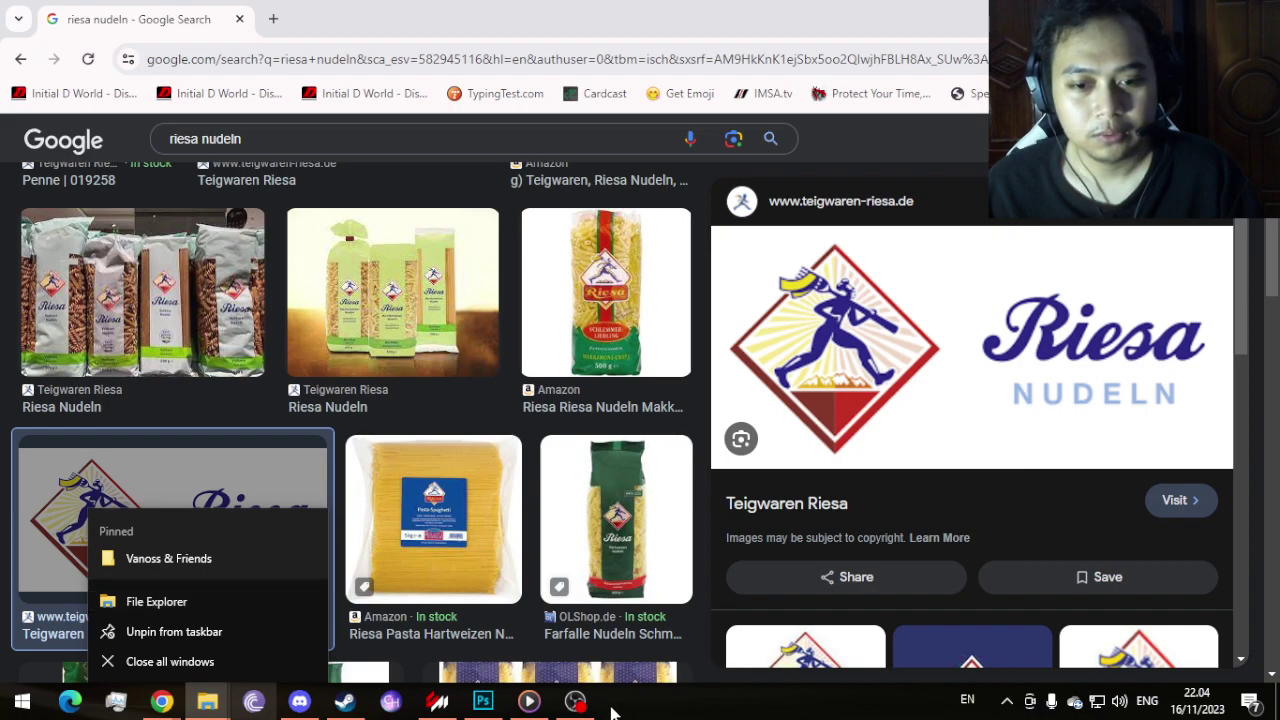
Step: Switch to OBS and change the active scene to Wait
mouse_move(577, 706)
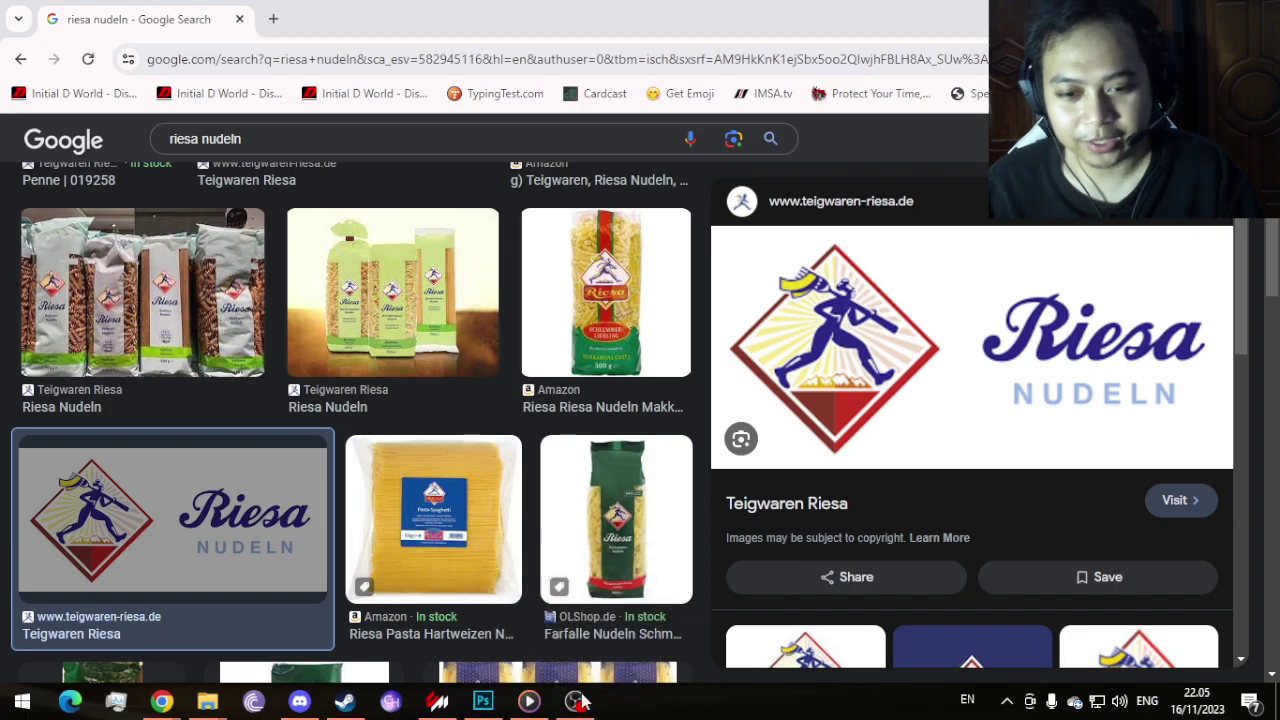
left_click(575, 612)
left_click(165, 457)
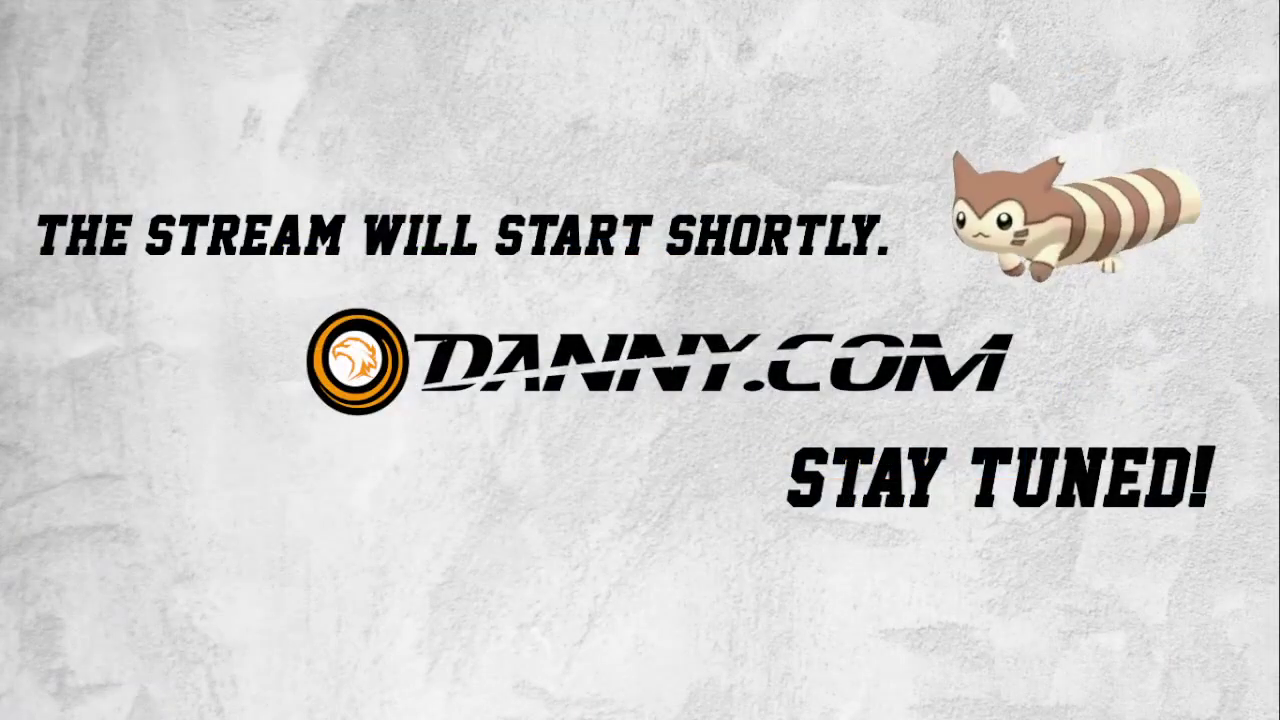
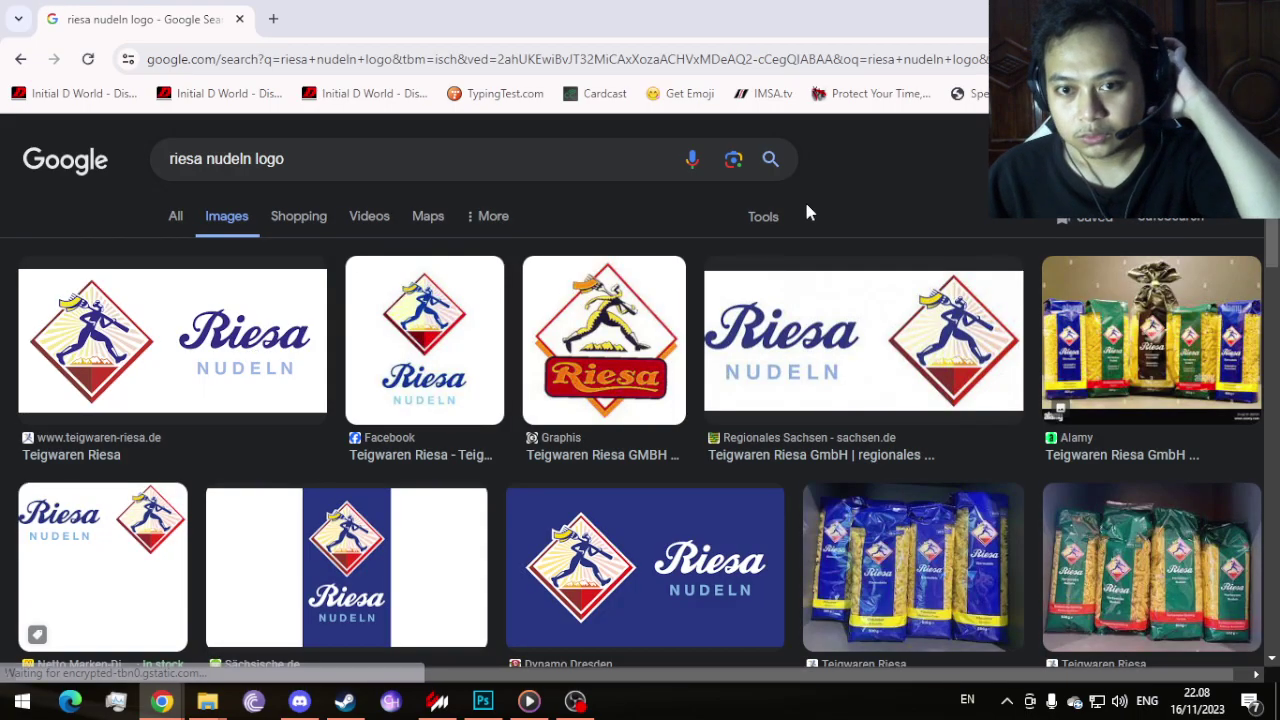
Step: Select the square Riesa Nudeln logo from Facebook, check its preview image in a separate tab, and close that tab
left_click(478, 326)
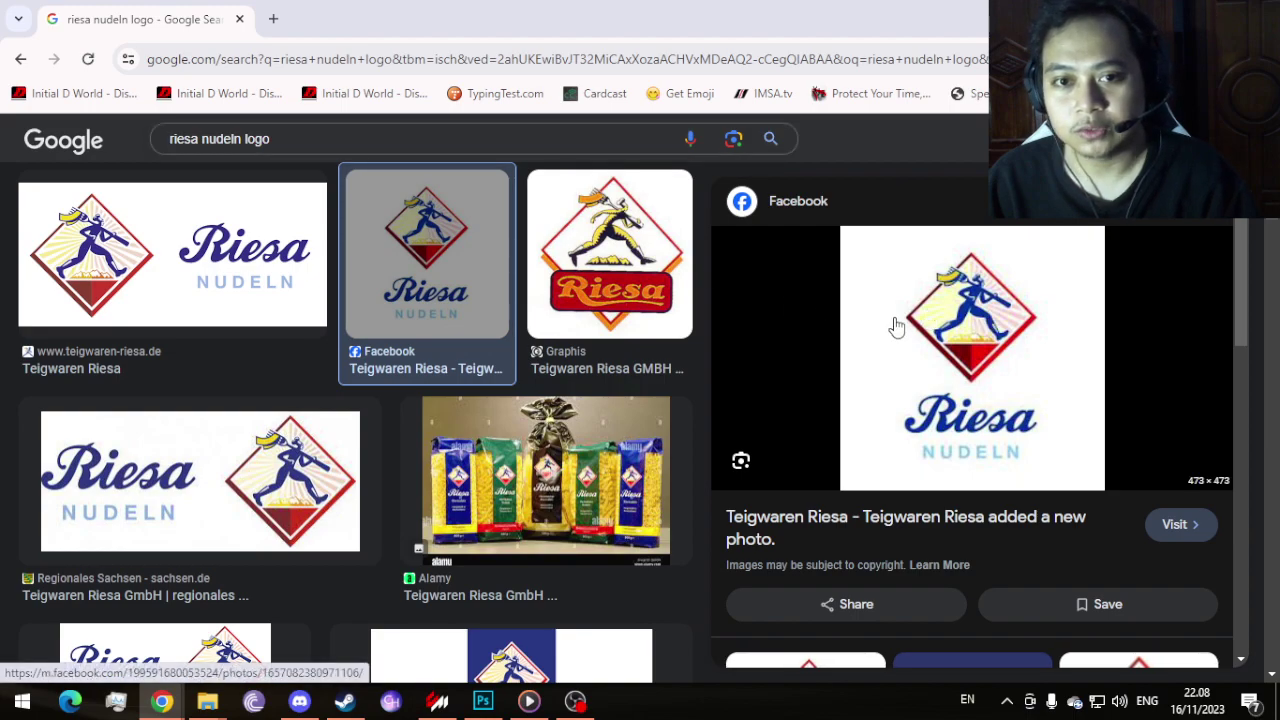
right_click(978, 364)
left_click(1089, 231)
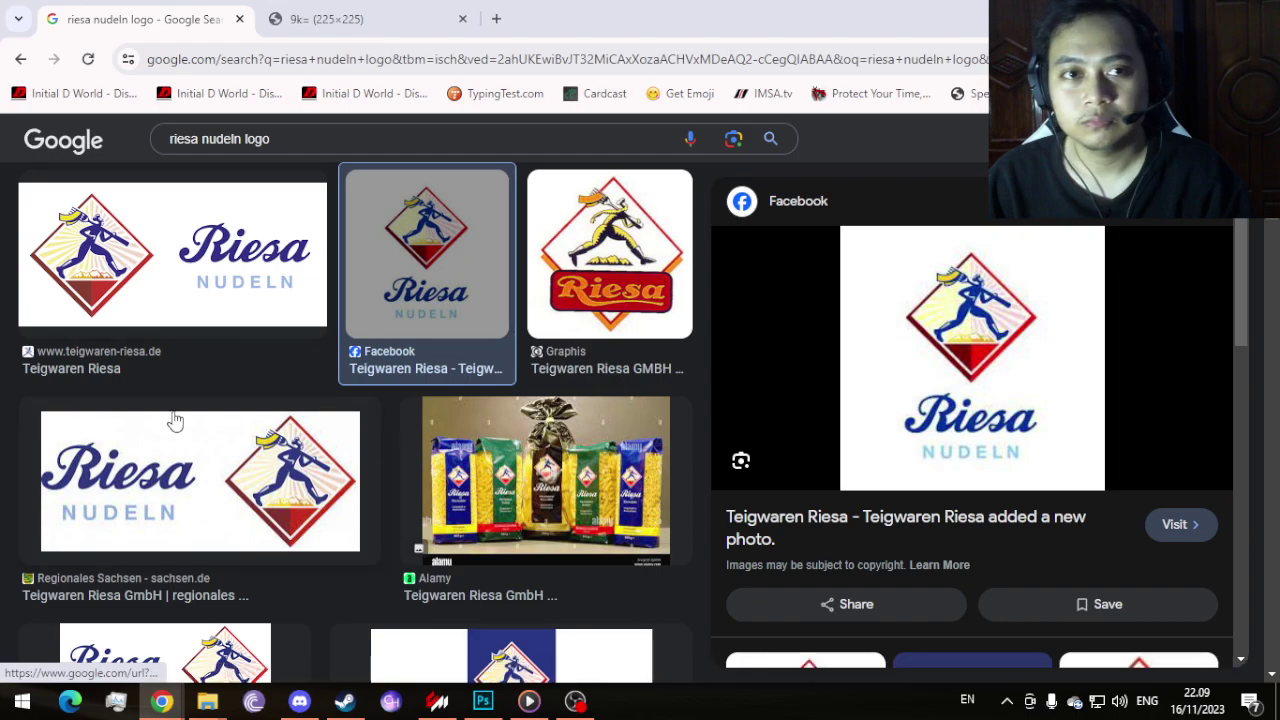
left_click(330, 19)
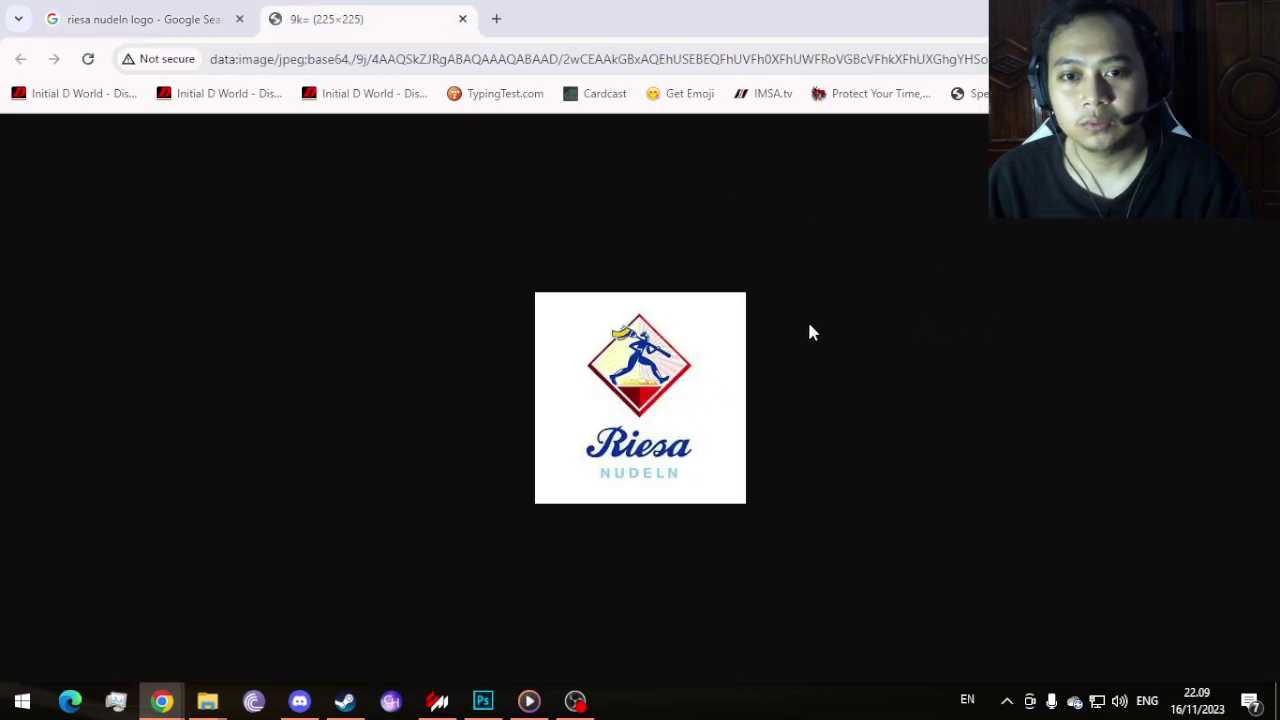
left_click(462, 19)
Step: Visit the logo's Facebook source page, open its full-size image in a new tab, and close the Facebook page
left_click(992, 402)
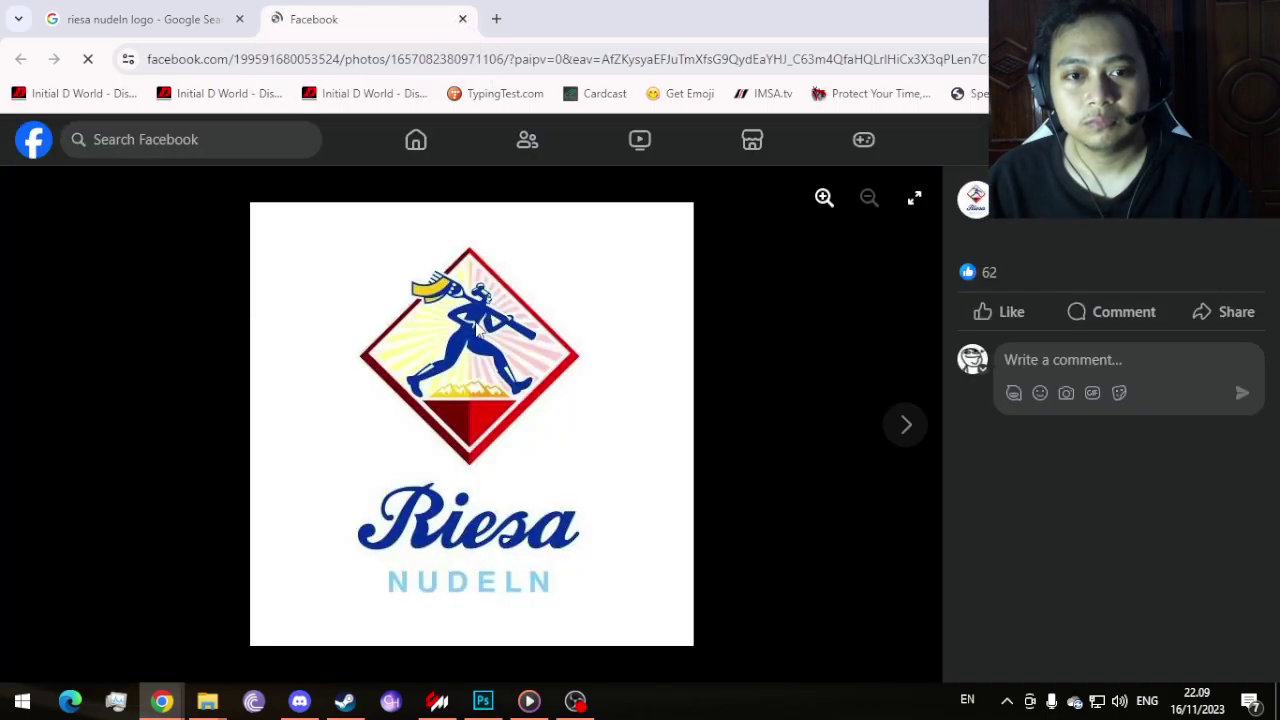
right_click(477, 324)
left_click(585, 343)
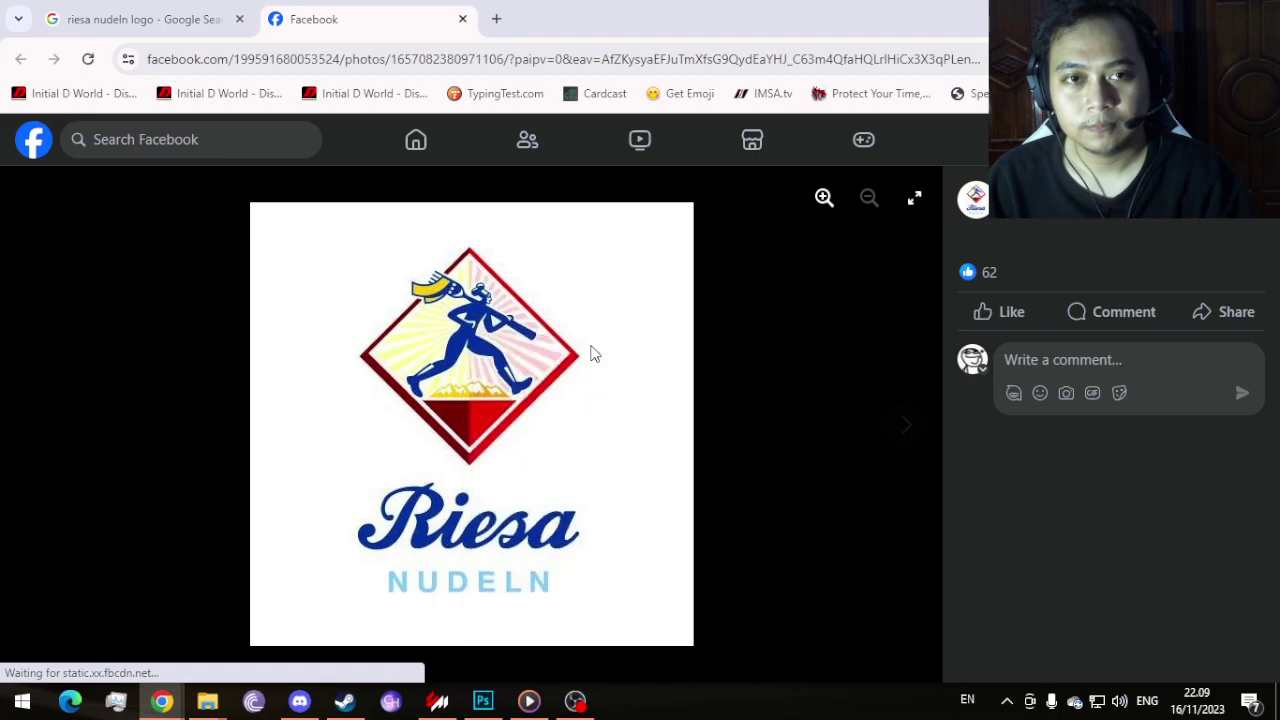
left_click(463, 19)
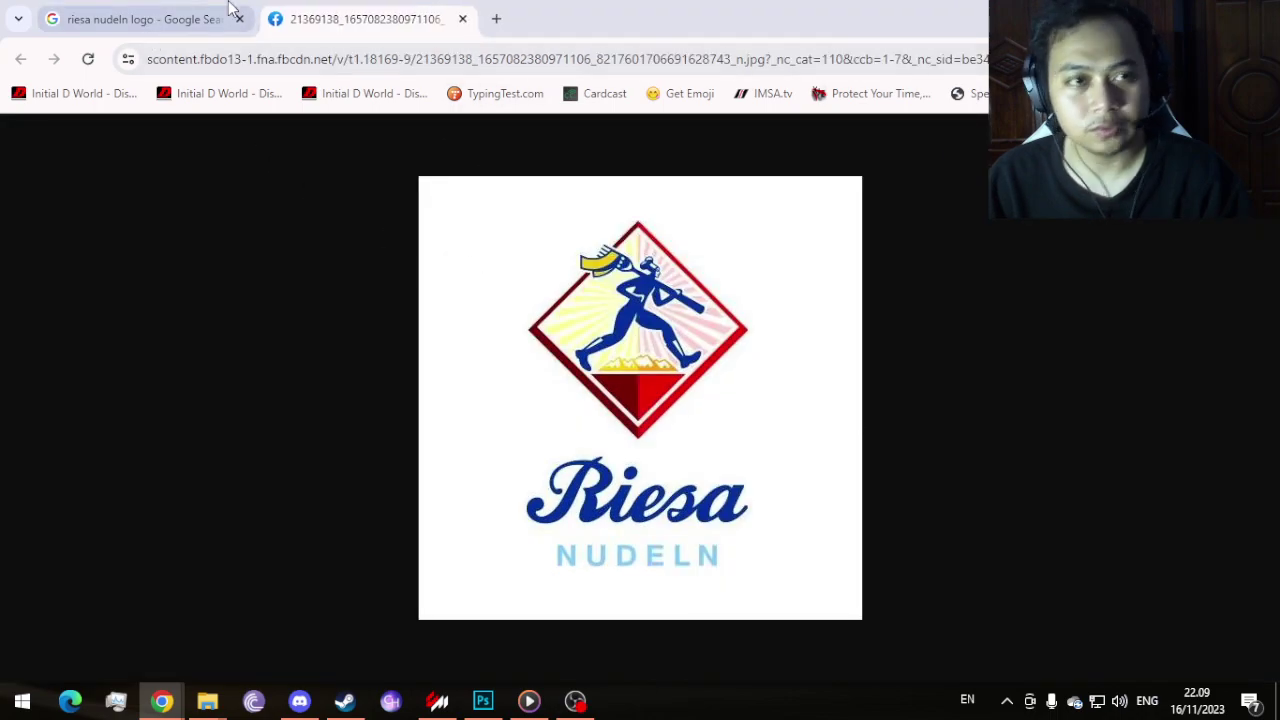
Step: Open the wide Riesa Nudeln logo from the Regionales Sachsen search result as an image in a new tab and view it
left_click(200, 19)
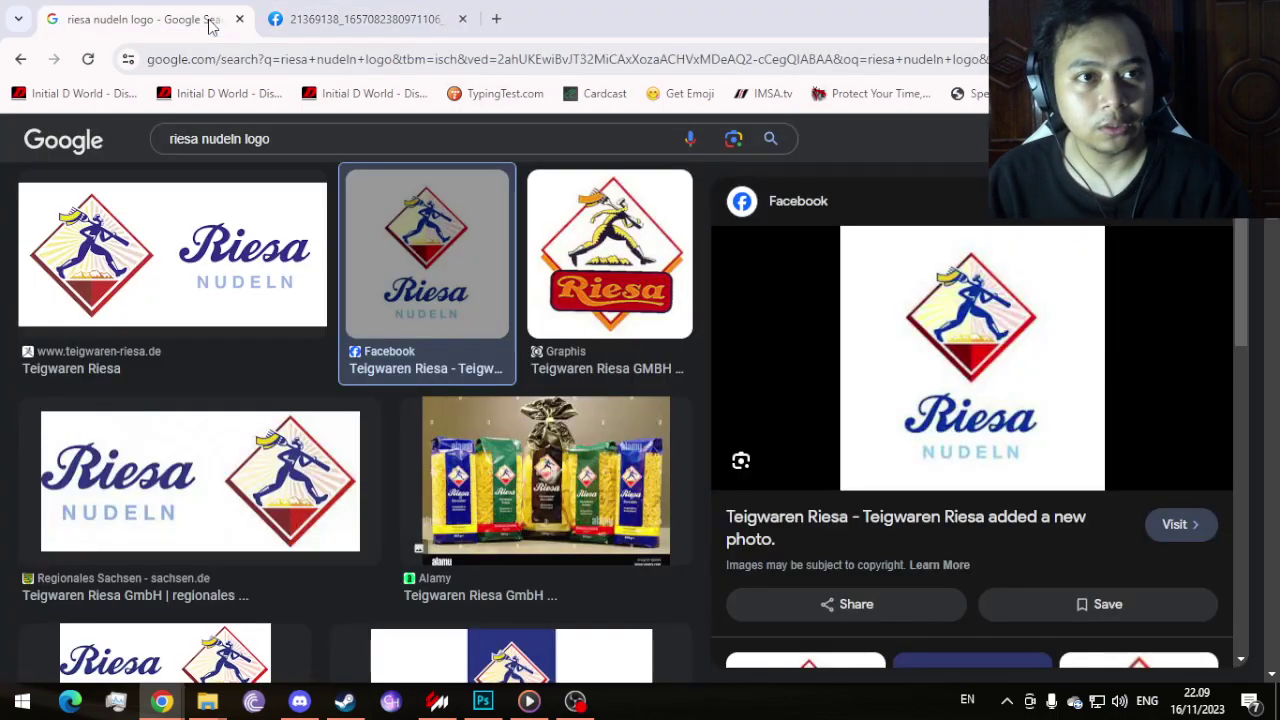
left_click(265, 513)
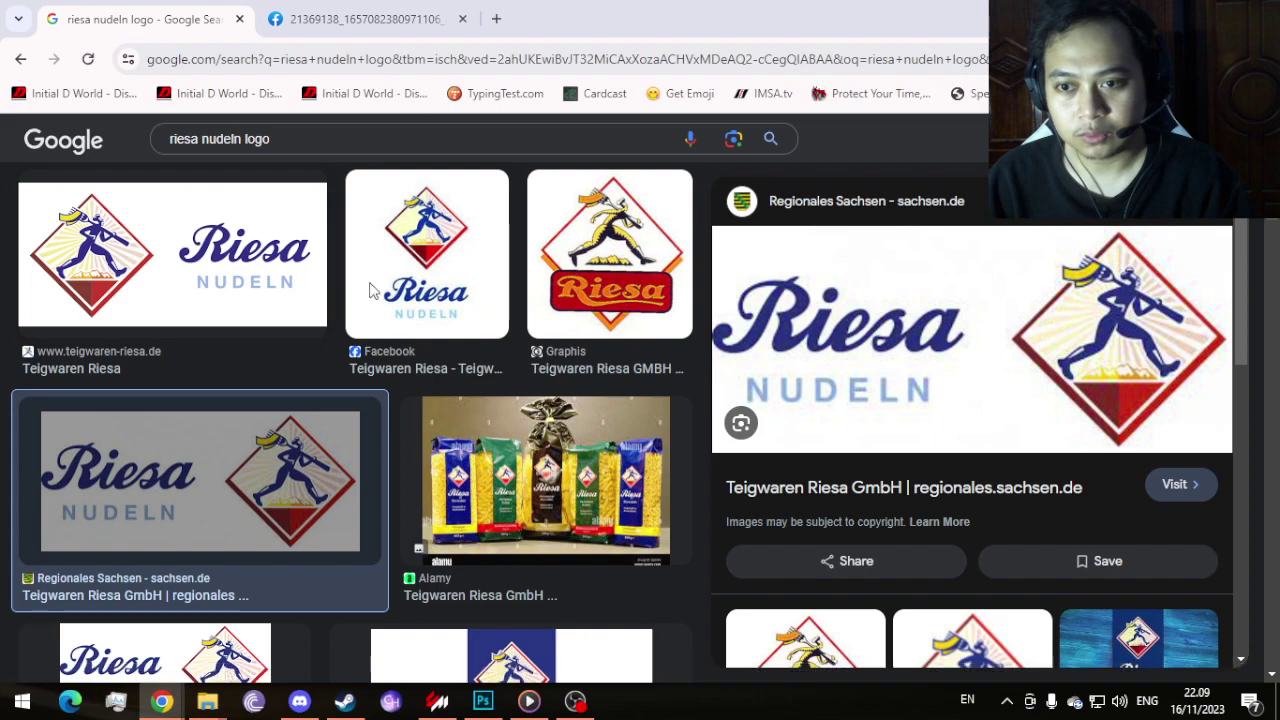
right_click(960, 372)
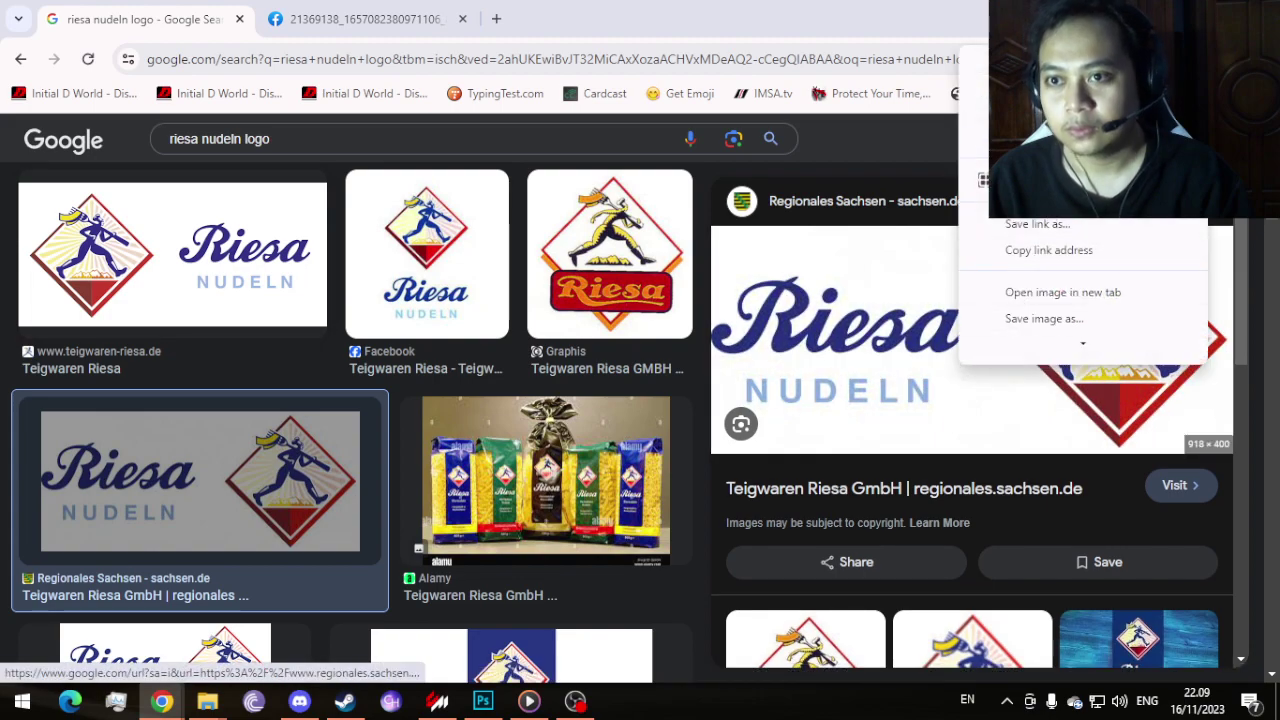
left_click(1063, 273)
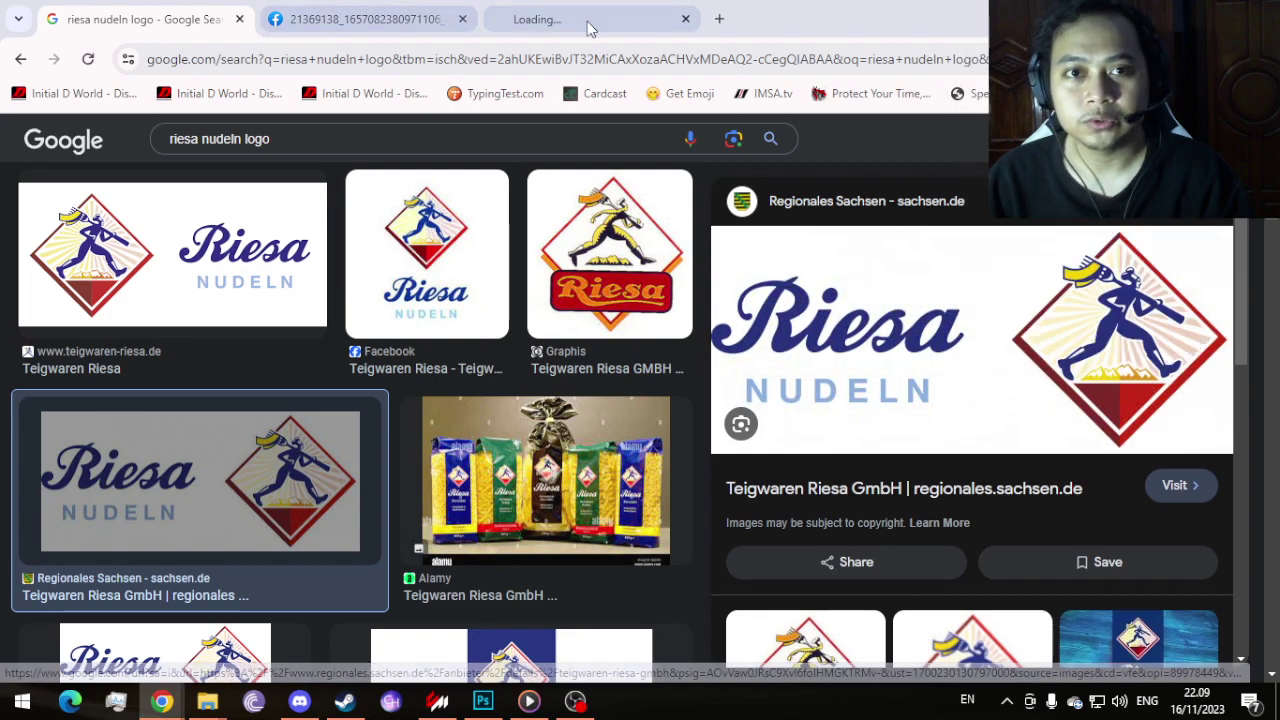
left_click(560, 19)
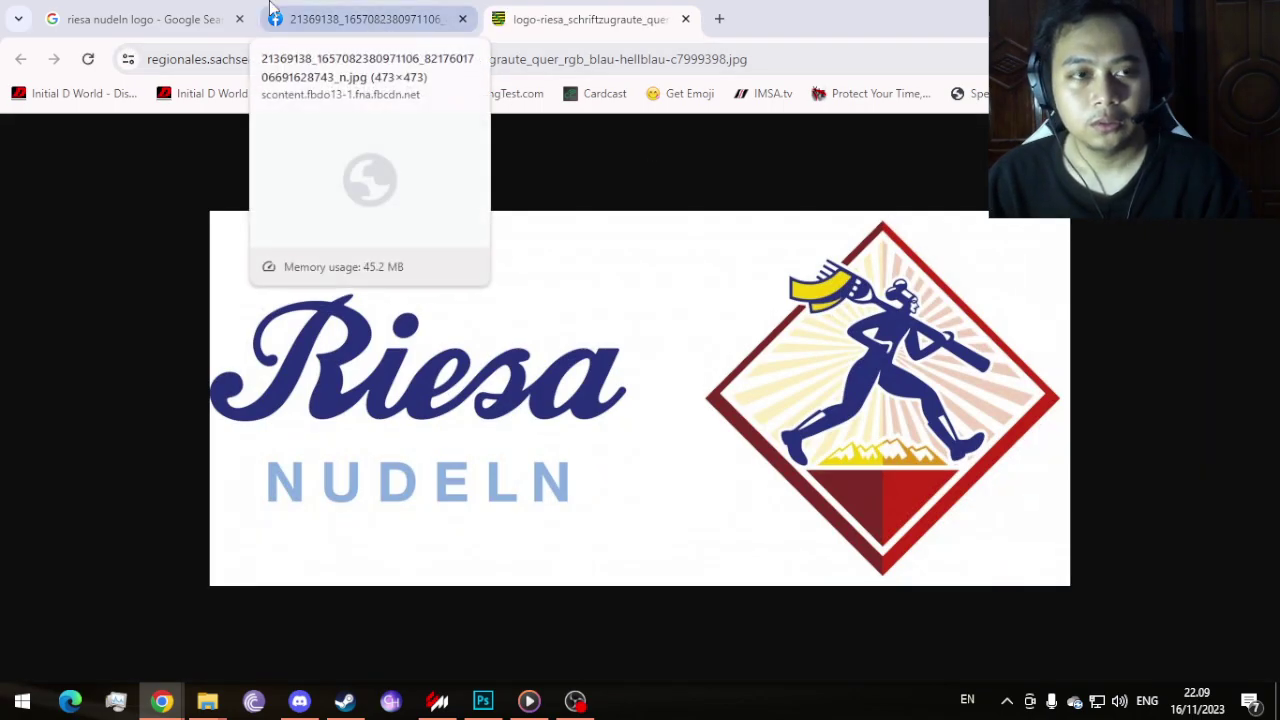
Step: Return to the Riesa Nudeln logo image results and examine the Alamy photo of the pasta bags and its related images
left_click(140, 19)
scroll(636, 432, "down", 2)
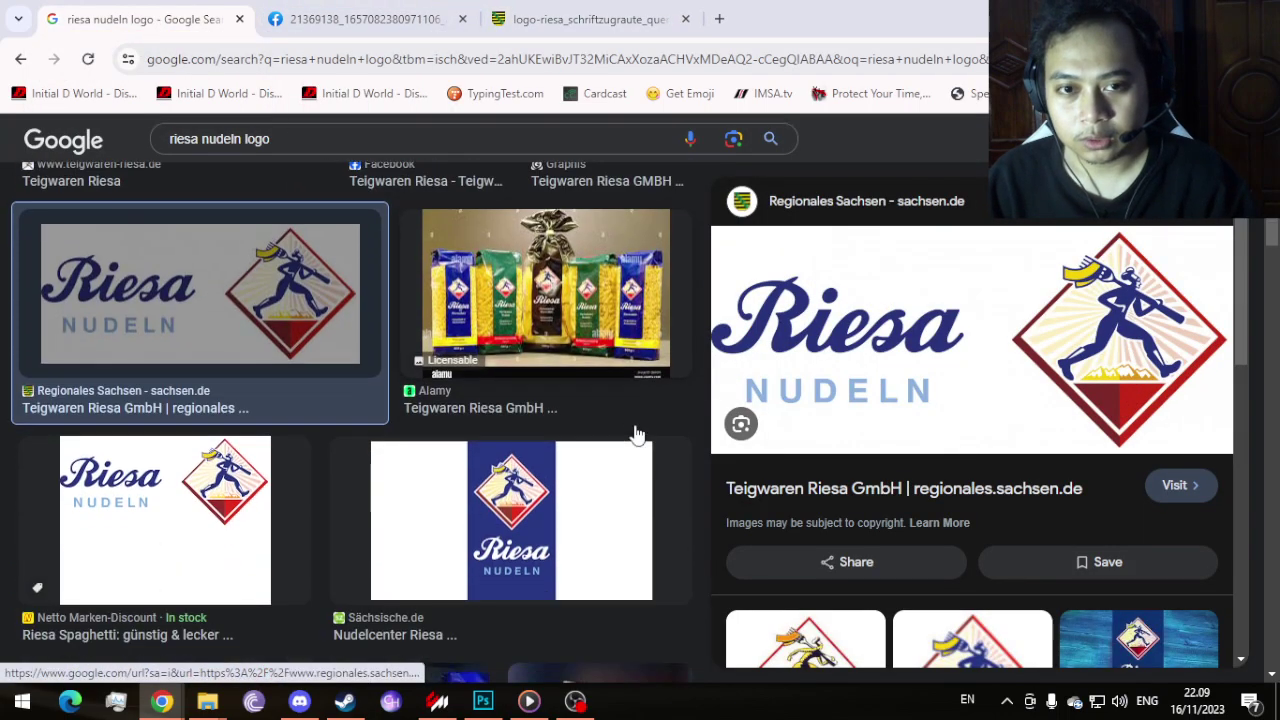
left_click(560, 340)
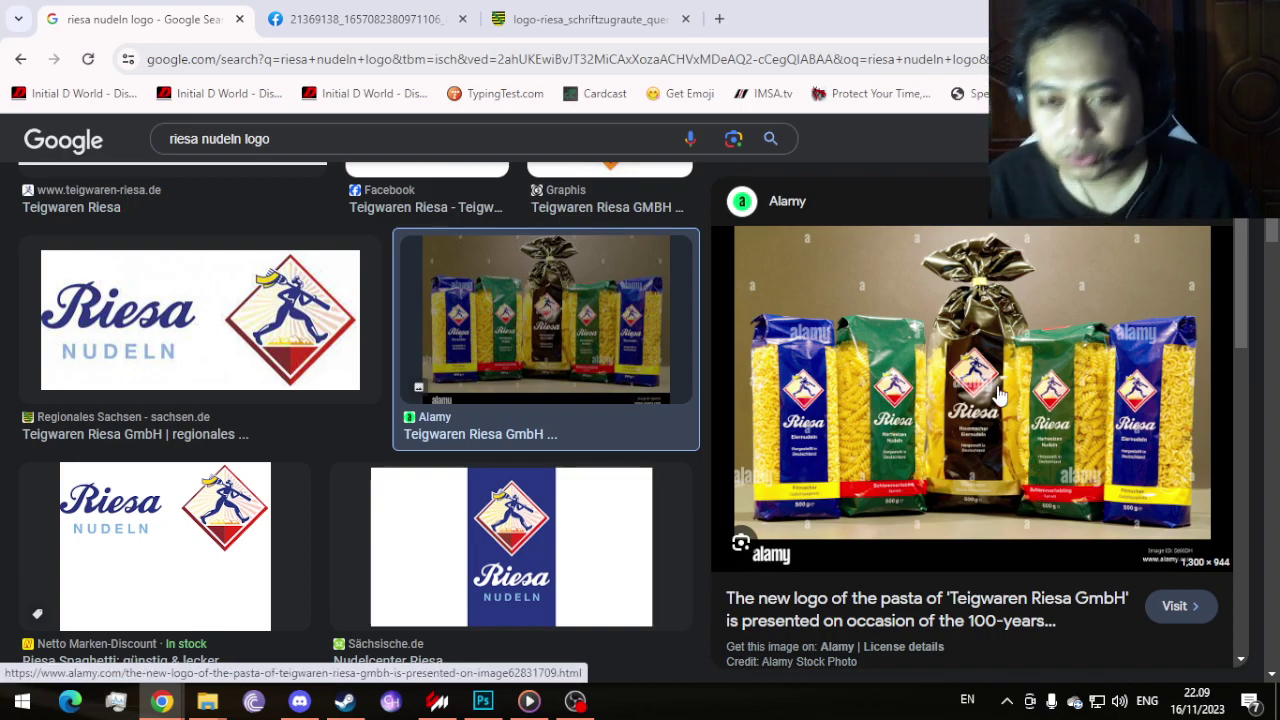
scroll(1040, 493, "down", 5)
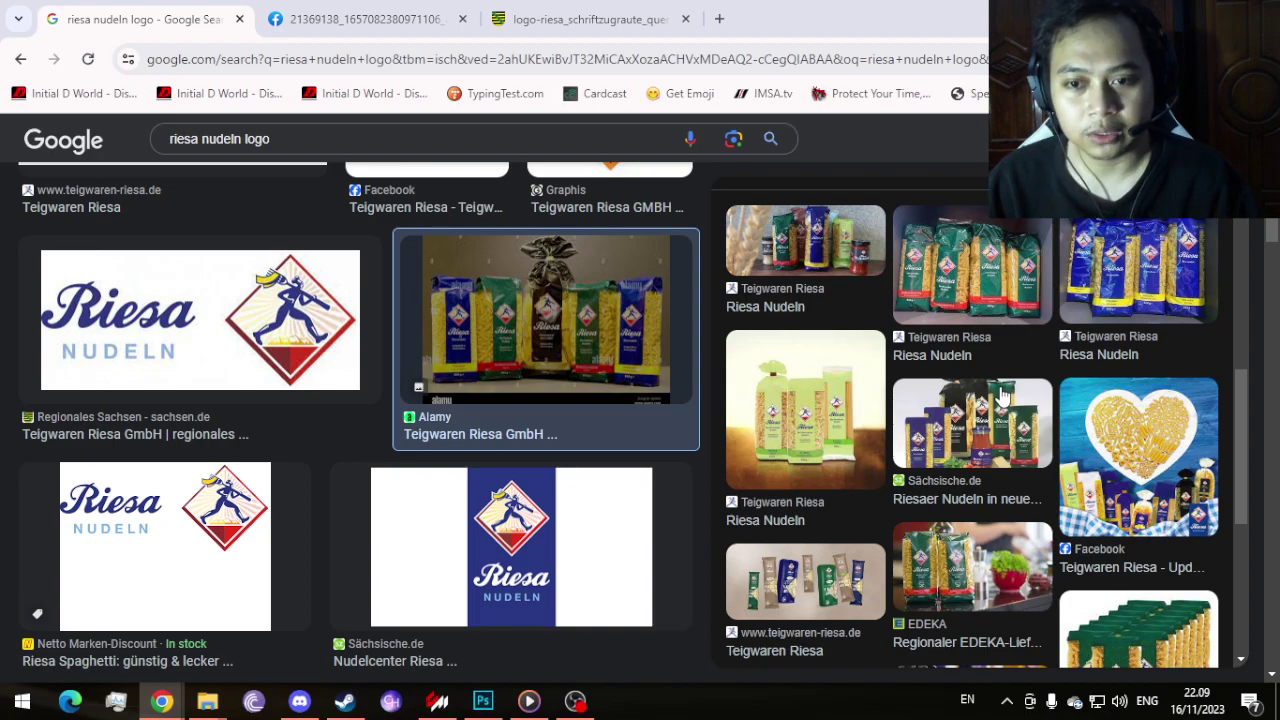
scroll(508, 320, "up", 3)
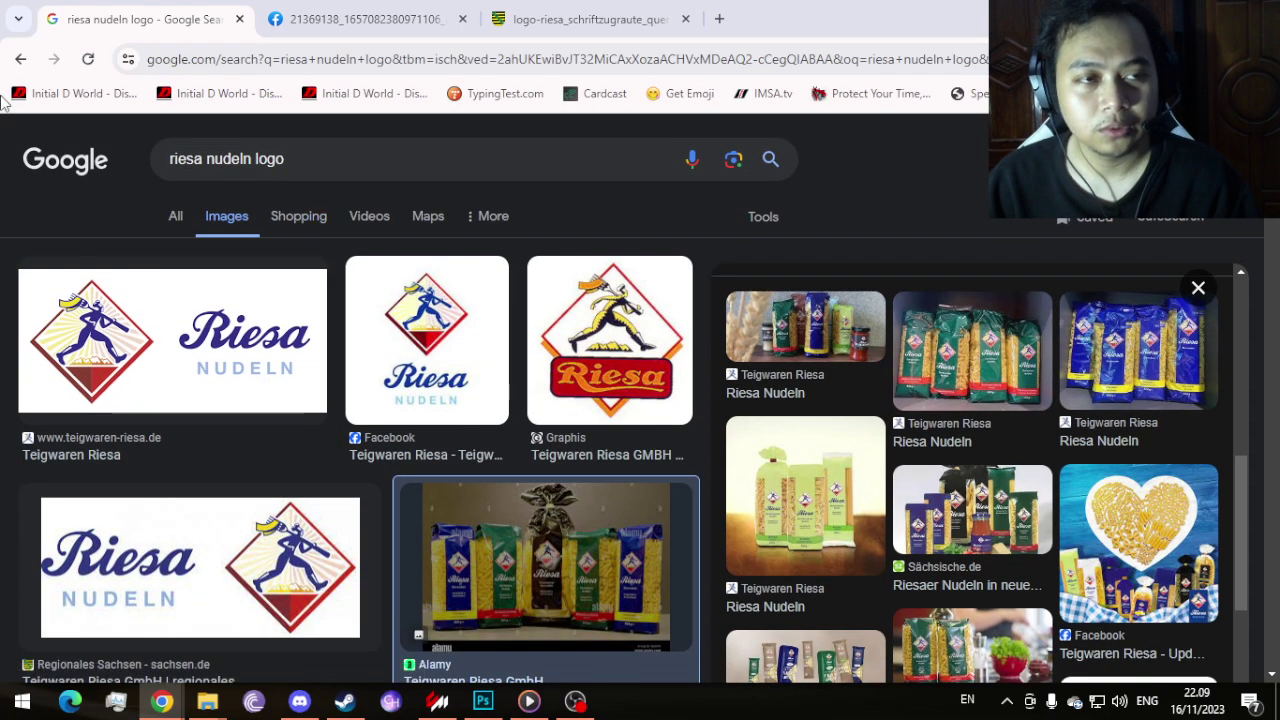
Step: Go back to the earlier riesa nudeln image search and show all web results for it
left_click(12, 60)
left_click(12, 60)
left_click(12, 60)
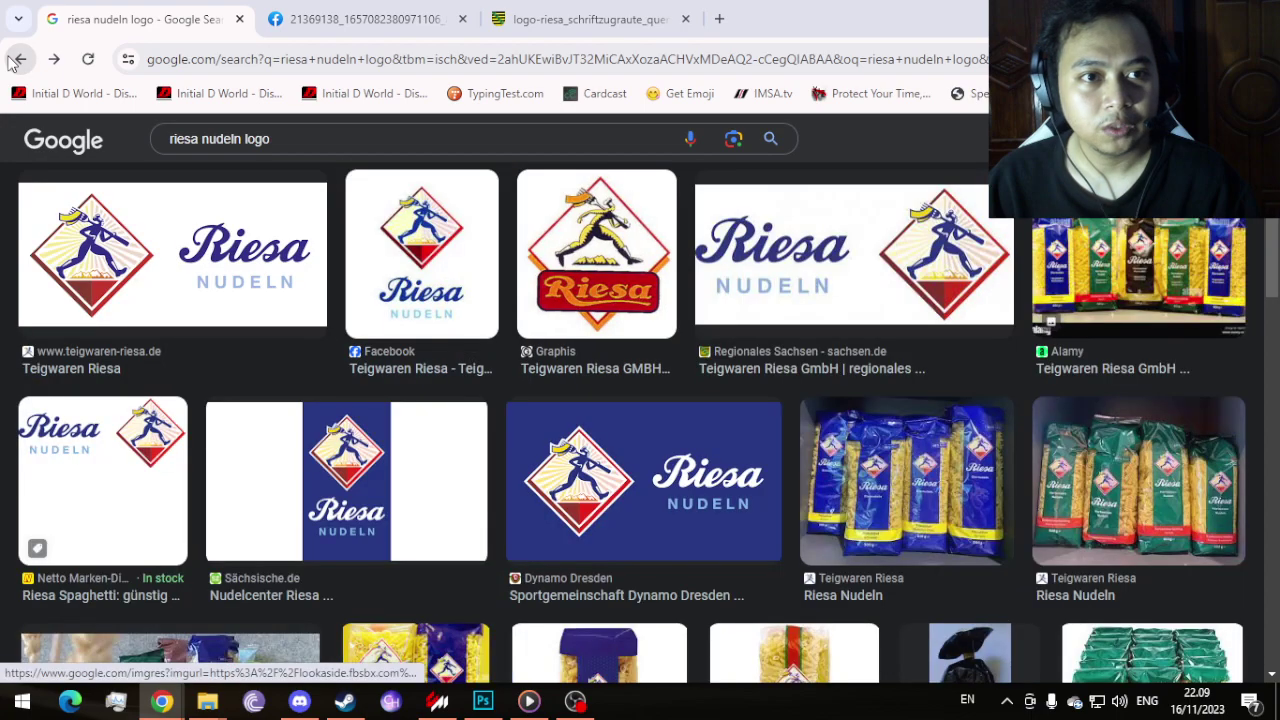
left_click(12, 60)
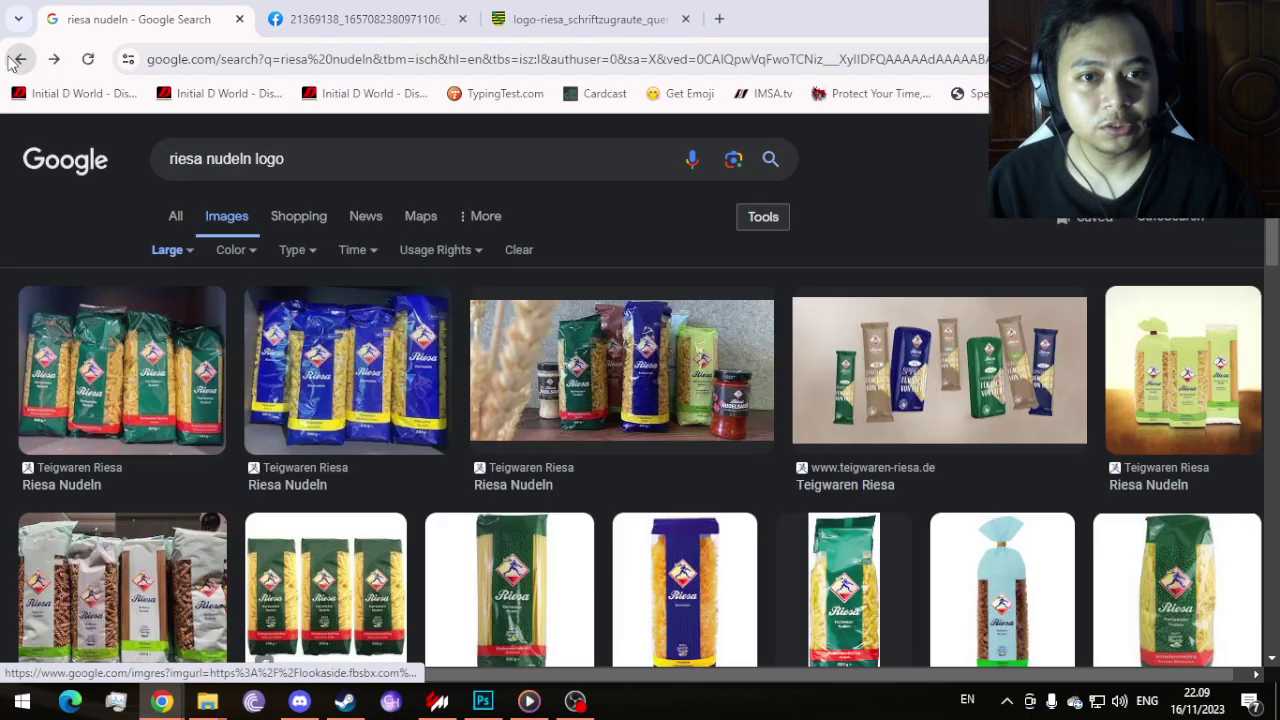
left_click(176, 215)
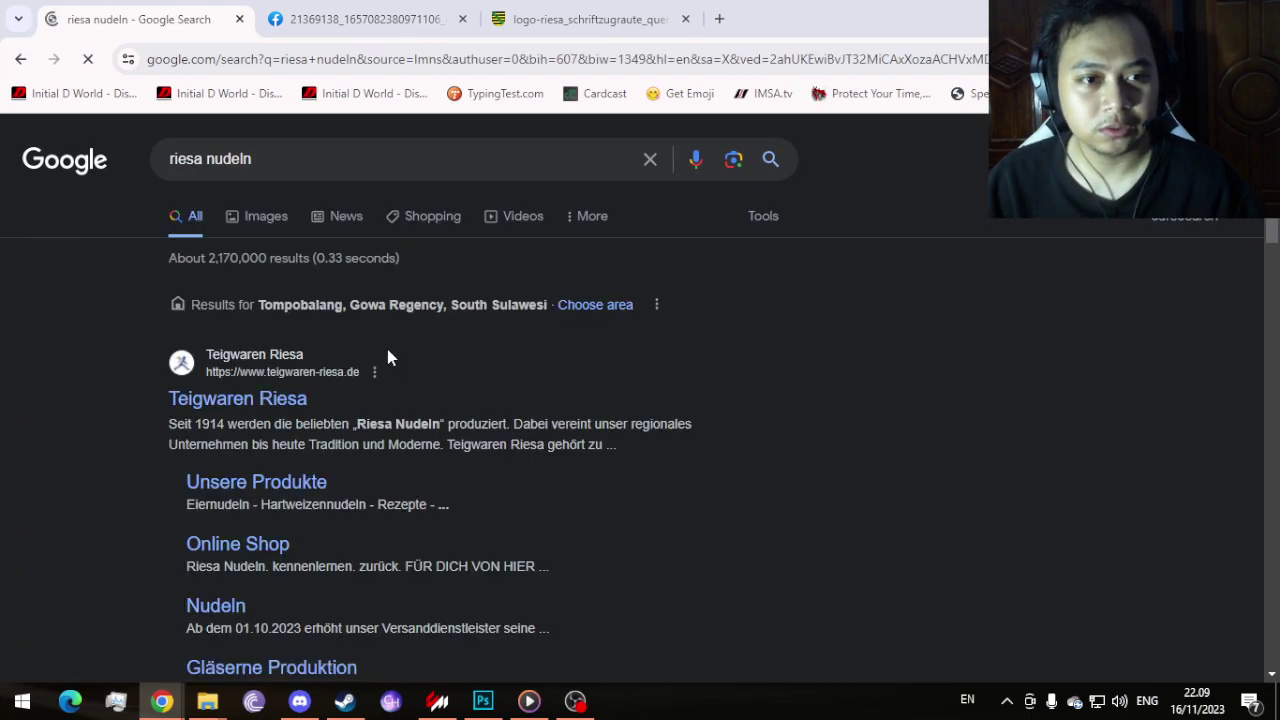
Step: Look through the riesa nudeln web results for useful brand and product references
scroll(401, 390, "down", 1)
scroll(401, 388, "down", 7)
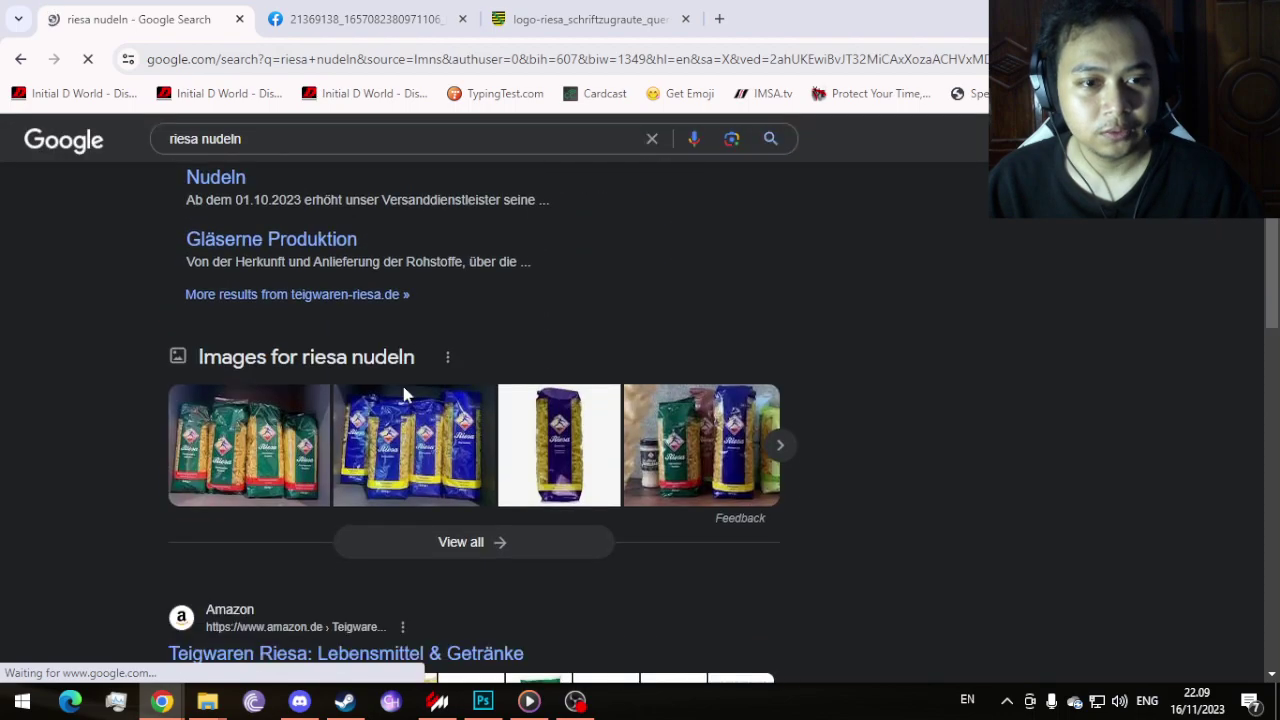
scroll(404, 393, "down", 10)
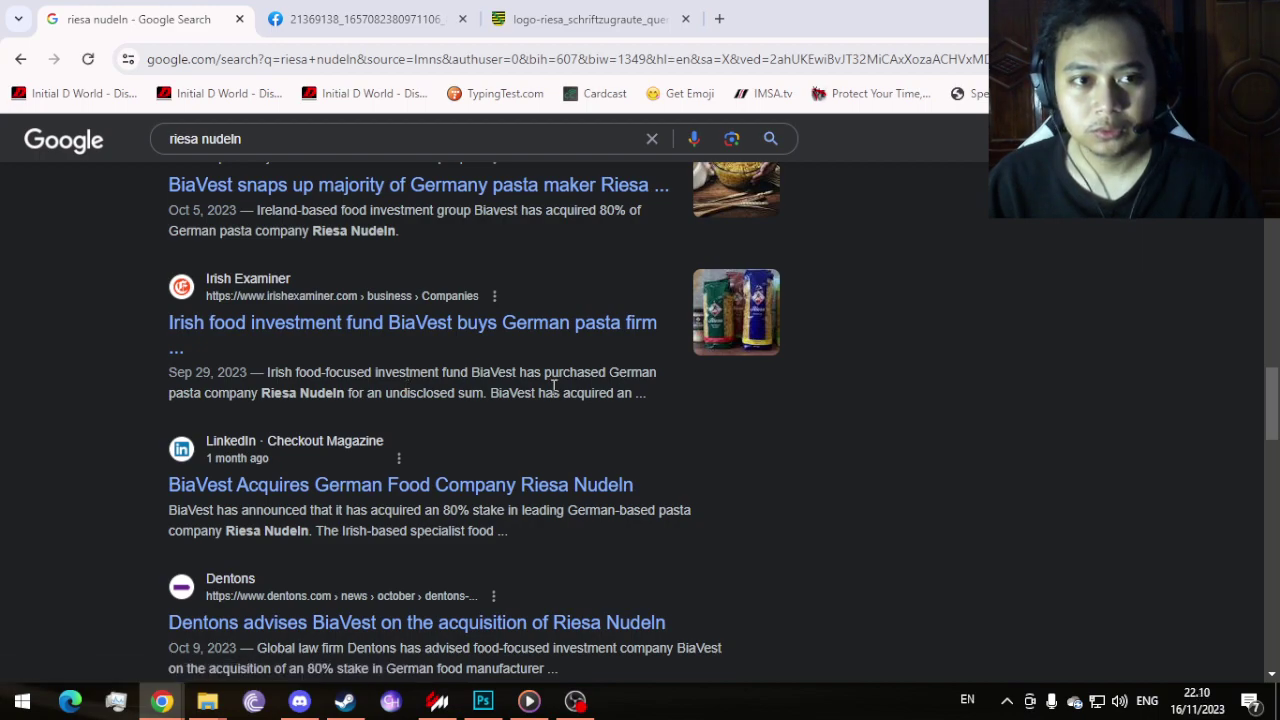
scroll(553, 385, "up", 1)
scroll(550, 381, "down", 5)
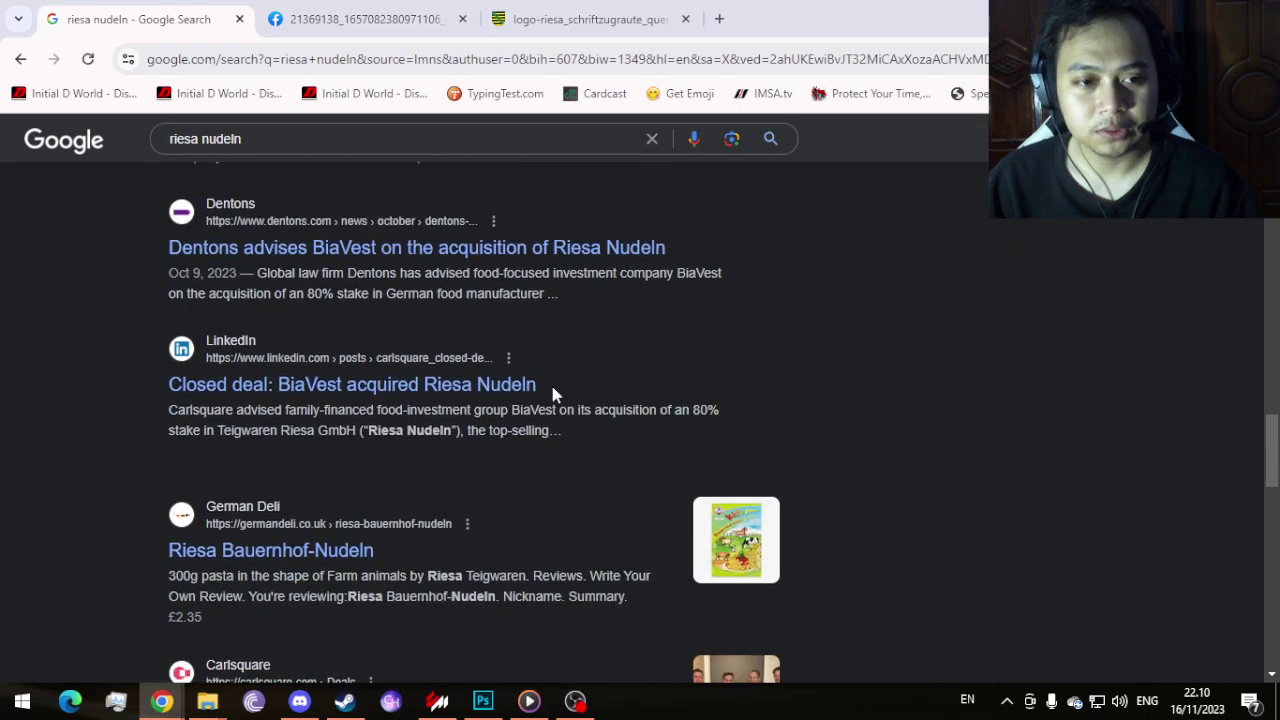
scroll(552, 392, "down", 2)
scroll(551, 391, "down", 1)
scroll(554, 387, "up", 5)
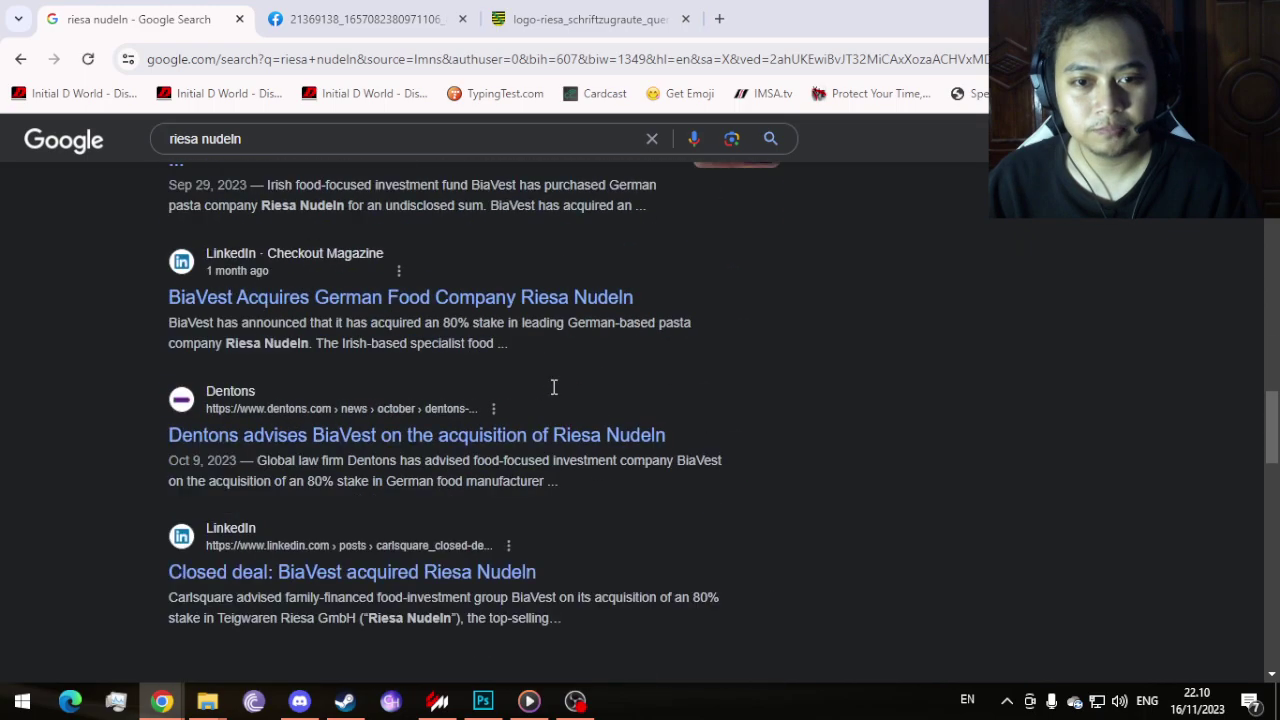
scroll(553, 387, "up", 10)
scroll(554, 394, "down", 4)
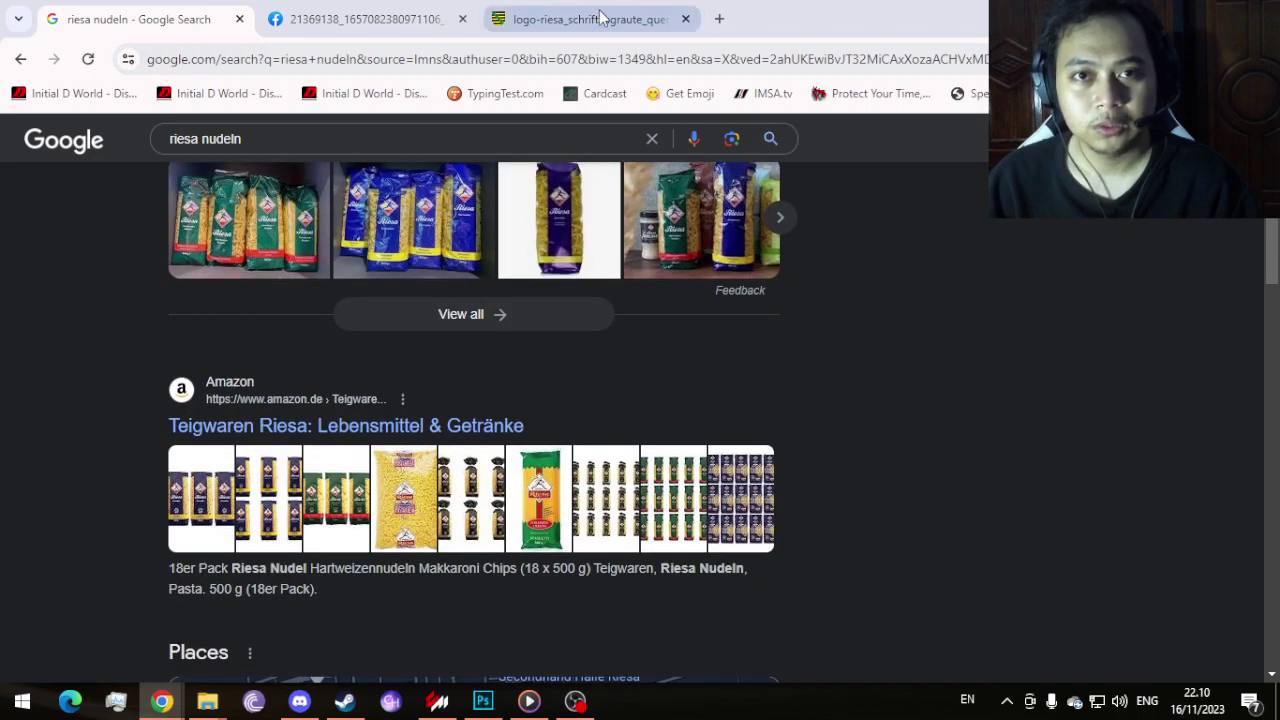
Step: View the wide Riesa Nudeln logo and the square one from Facebook in their open tabs
mouse_move(600, 18)
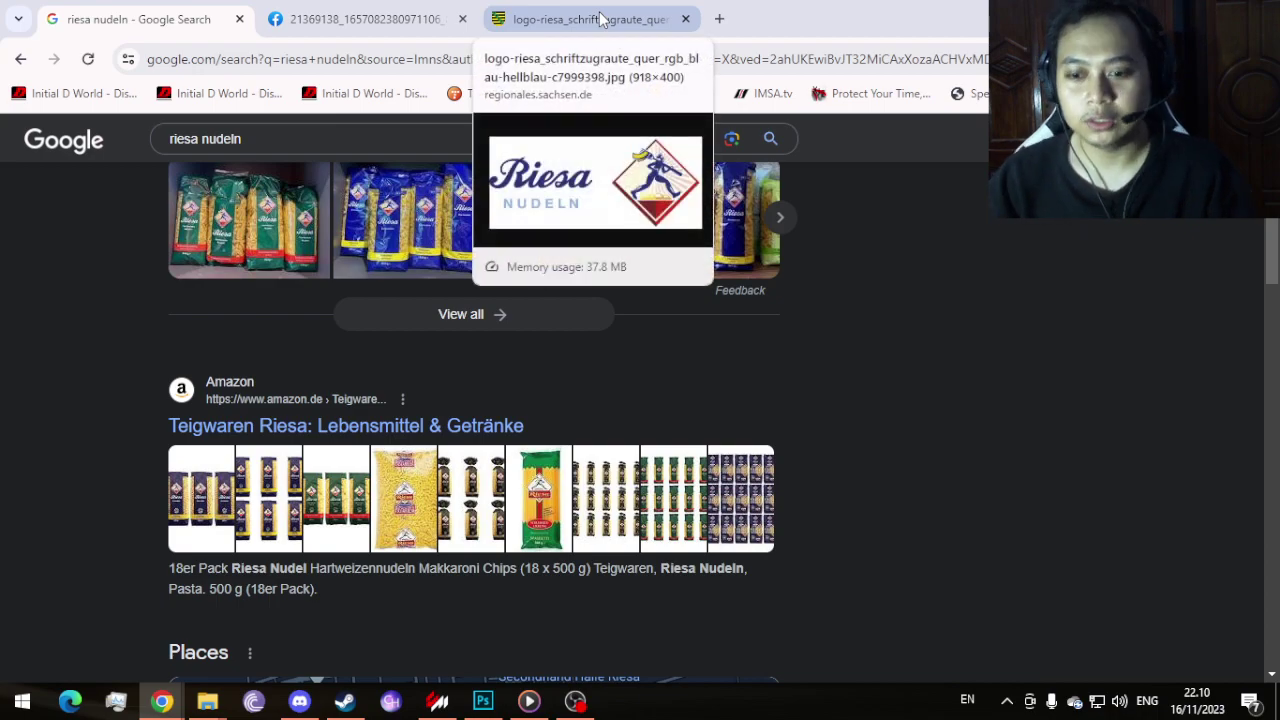
left_click(600, 18)
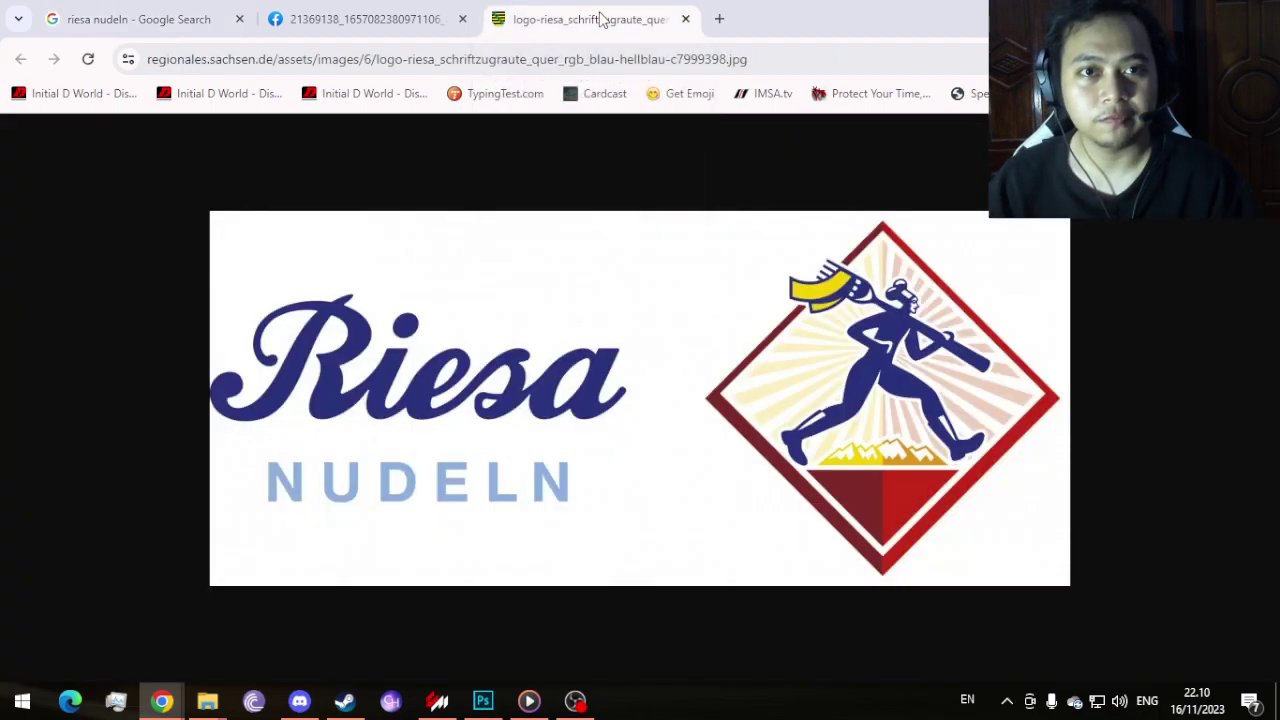
left_click(318, 19)
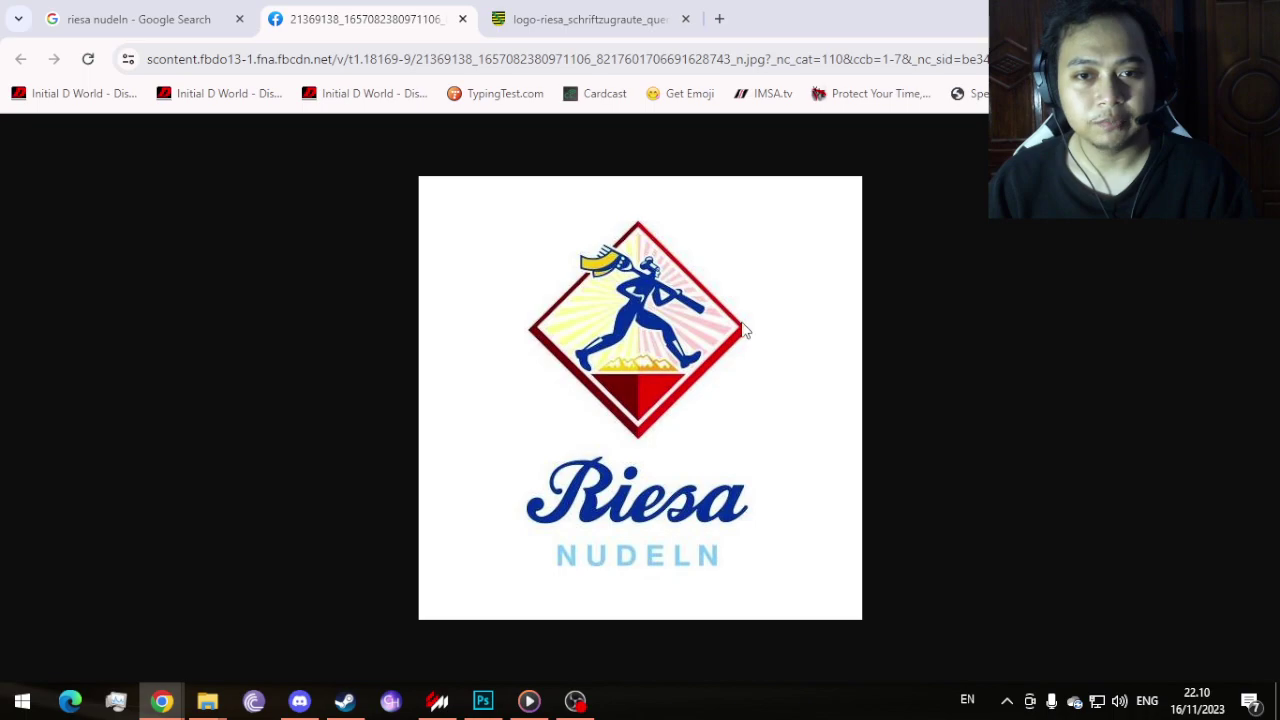
Step: Switch to Content Manager, preview the Trabant P 601 RS liveries 78, 77, 58, 57, 49 and 46, and cancel the car selection
left_click(437, 701)
left_click(105, 142)
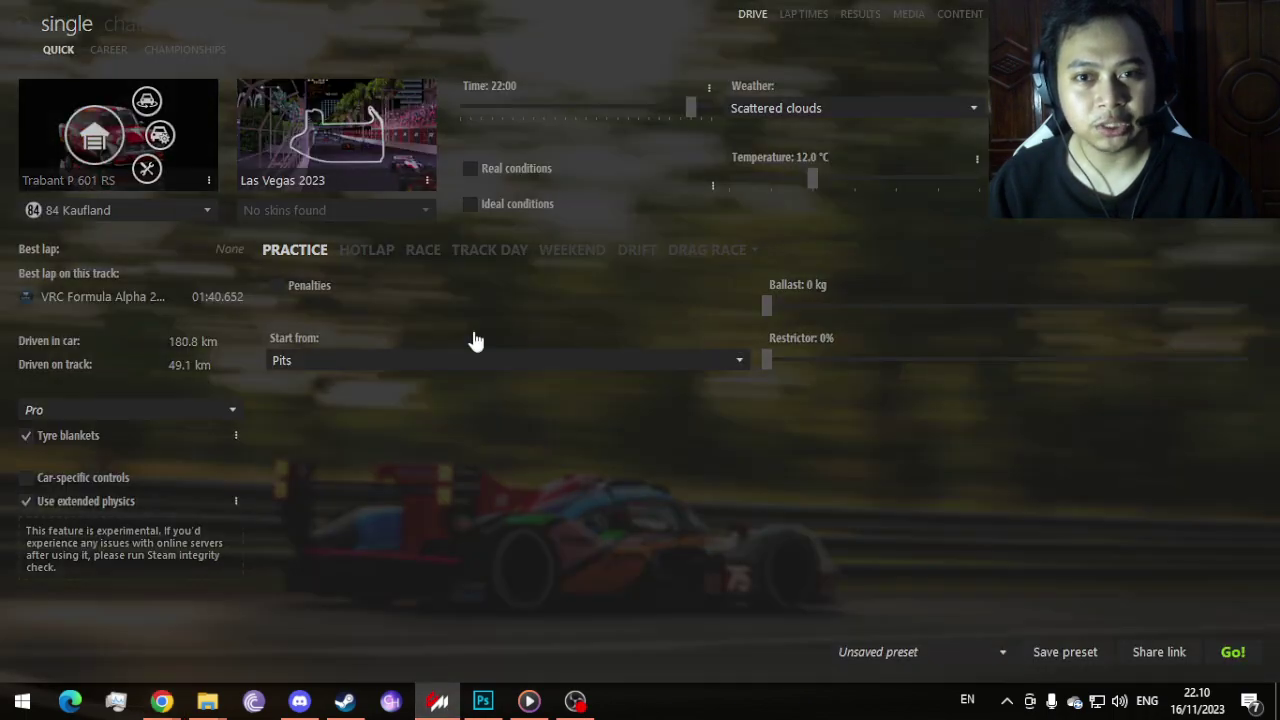
left_click(527, 170)
left_click(493, 170)
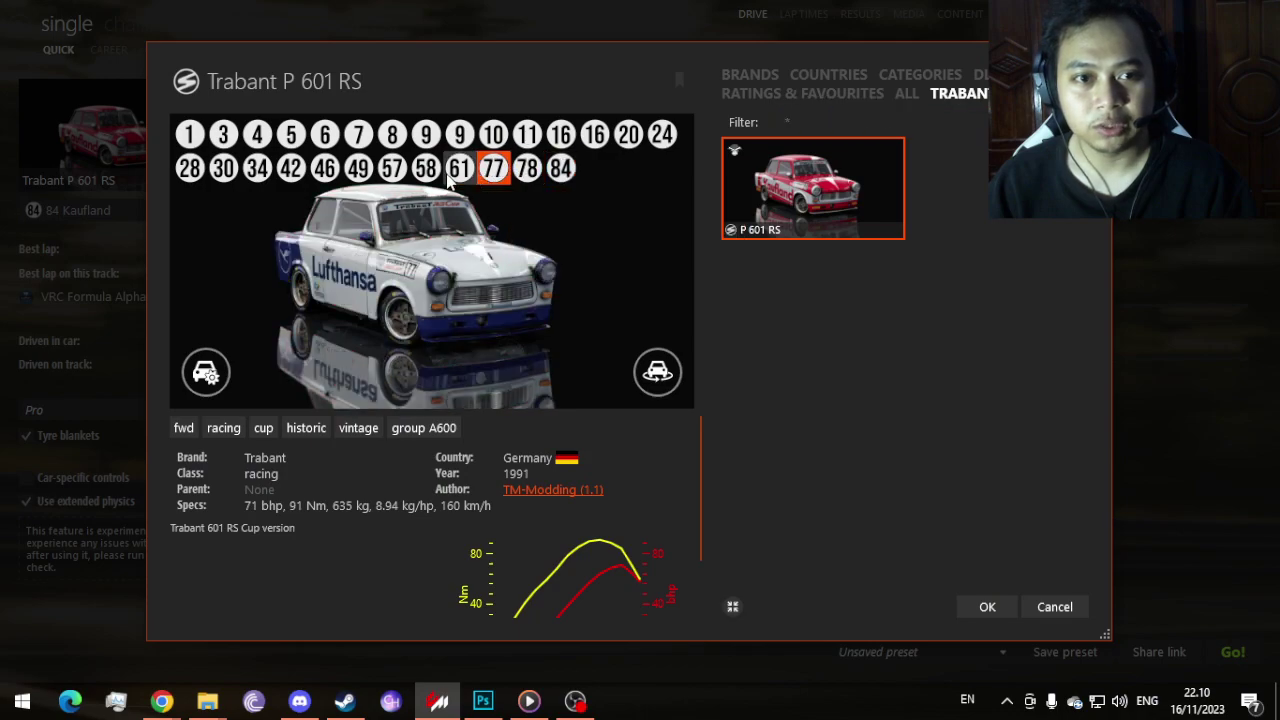
left_click(425, 170)
left_click(391, 170)
left_click(358, 170)
left_click(325, 170)
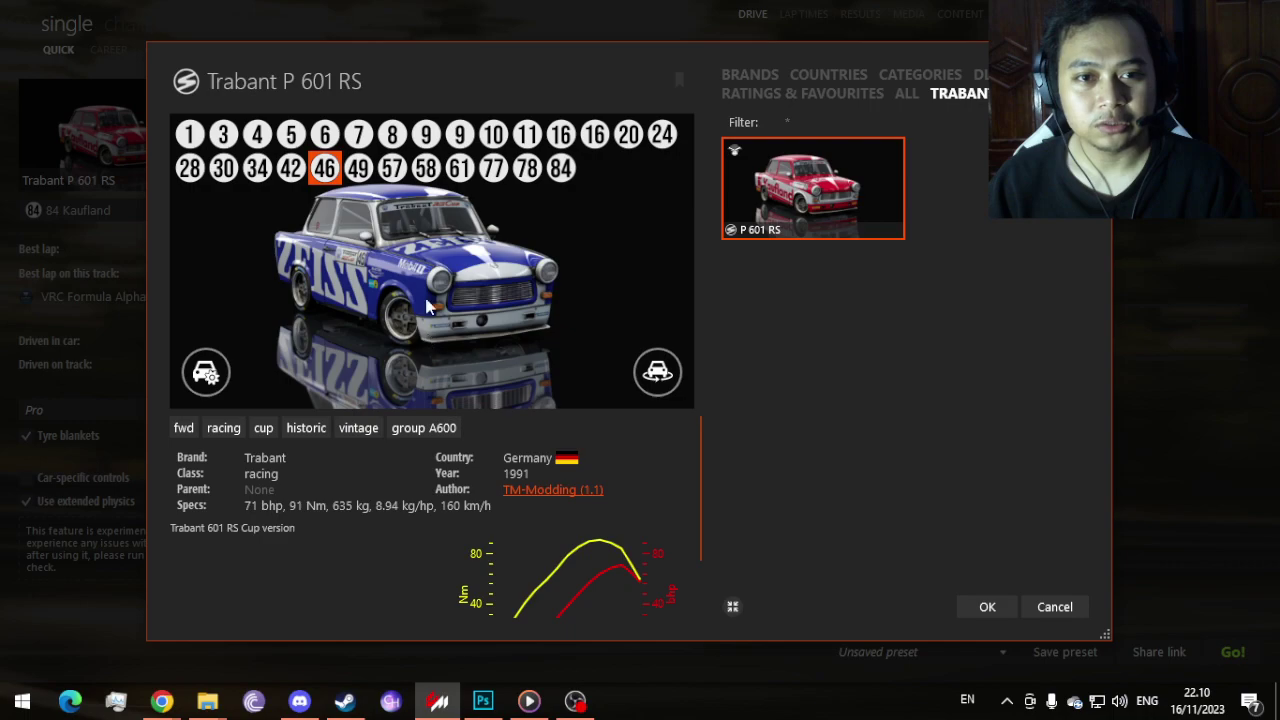
left_click(1041, 607)
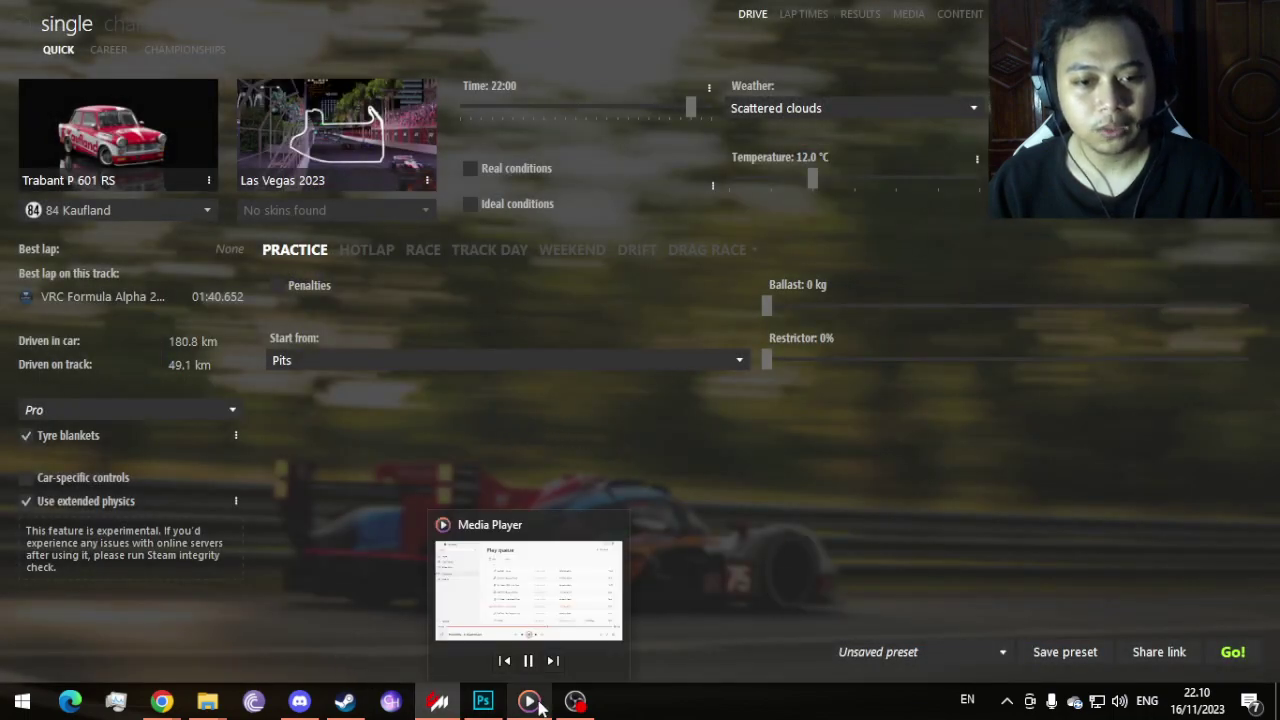
Step: Return to the riesa nudeln results in Chrome and open Amazon's Fitmacher Wellenbandnudeln bag image in a new tab
mouse_move(160, 705)
mouse_move(325, 632)
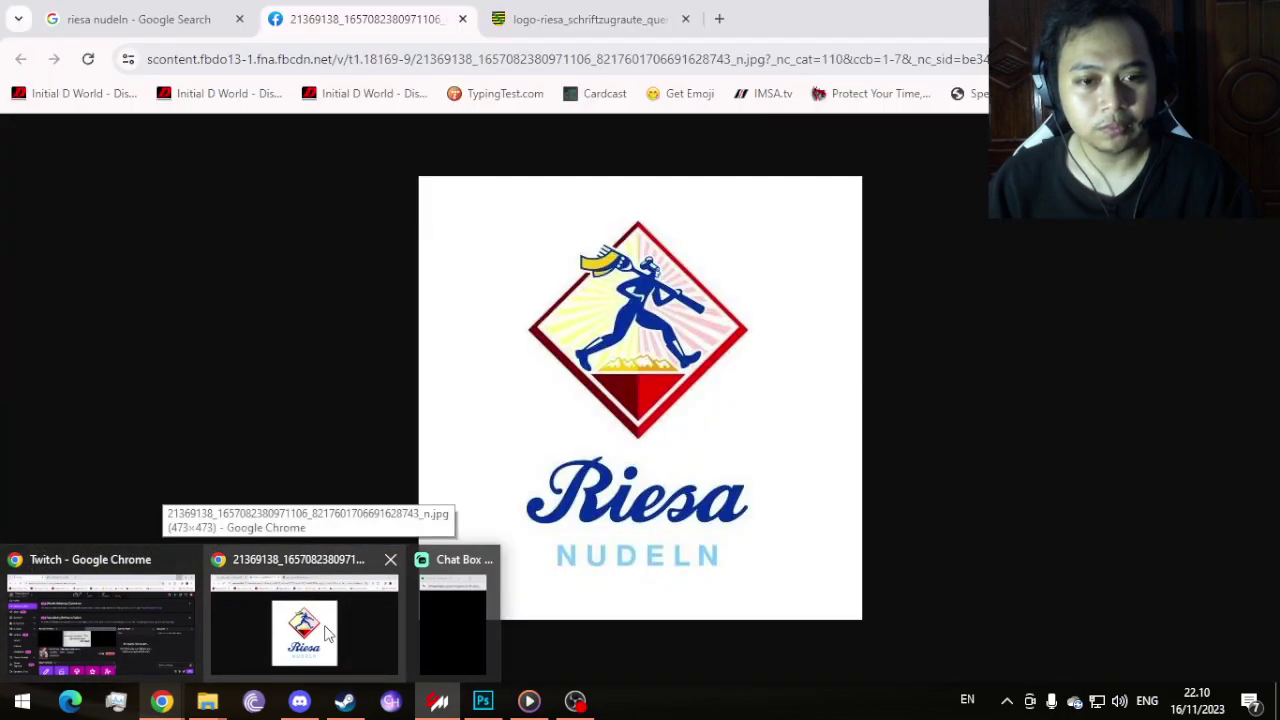
left_click(325, 632)
left_click(150, 20)
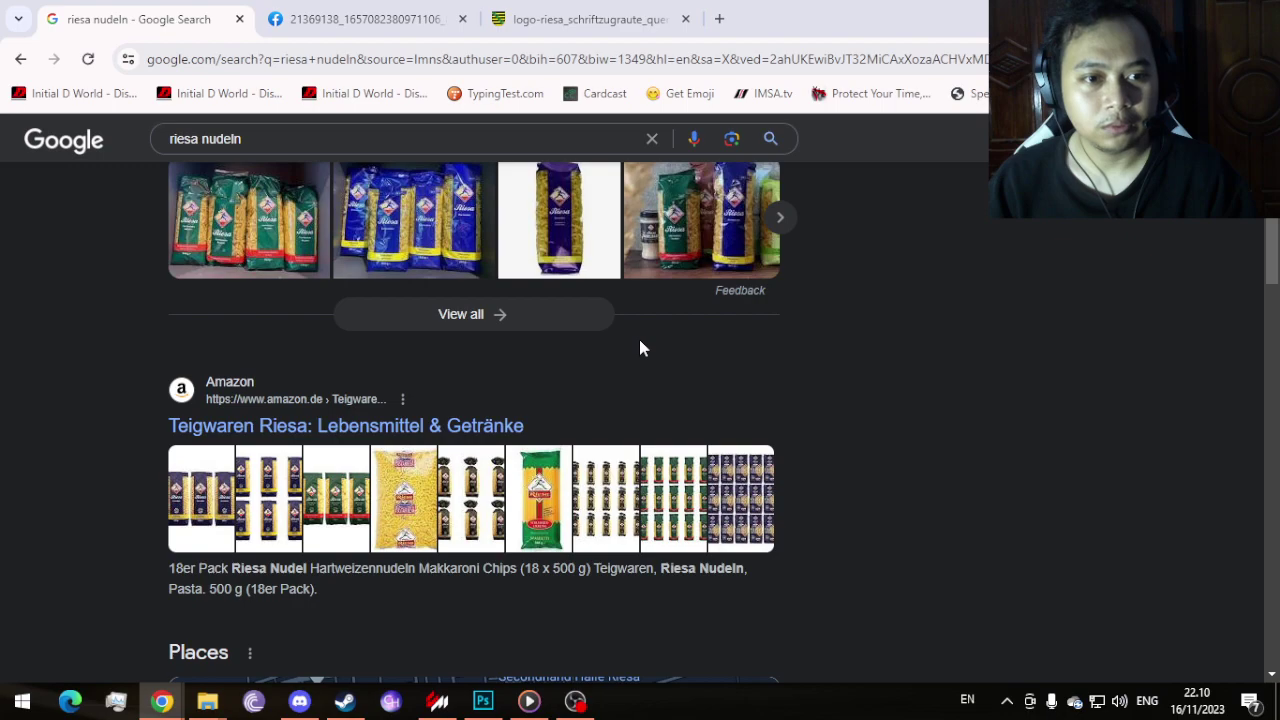
scroll(645, 352, "up", 1)
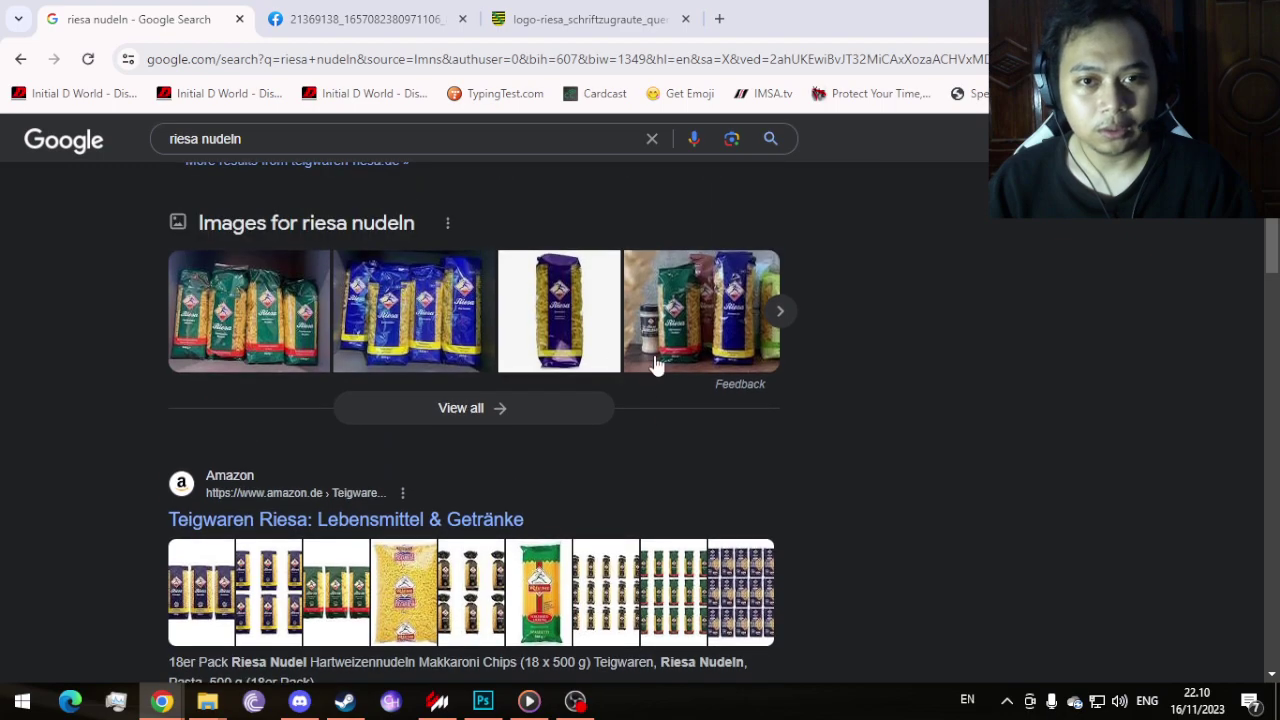
left_click(436, 360)
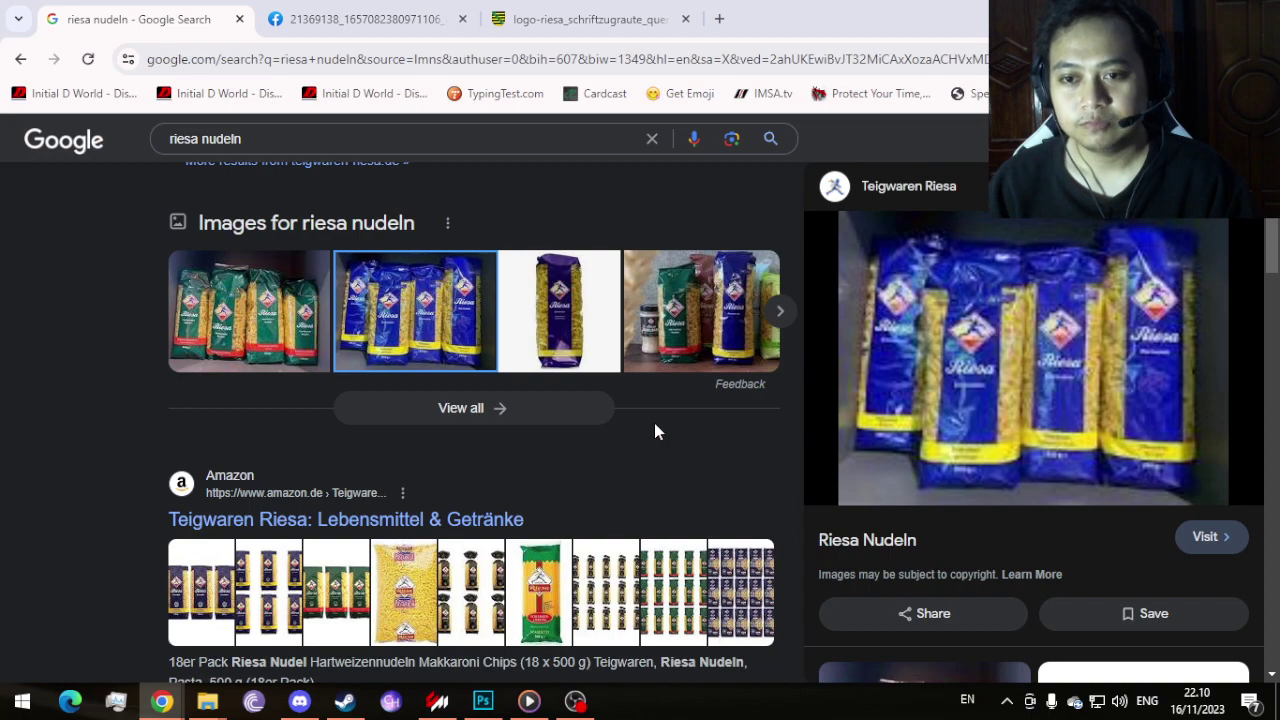
left_click(569, 337)
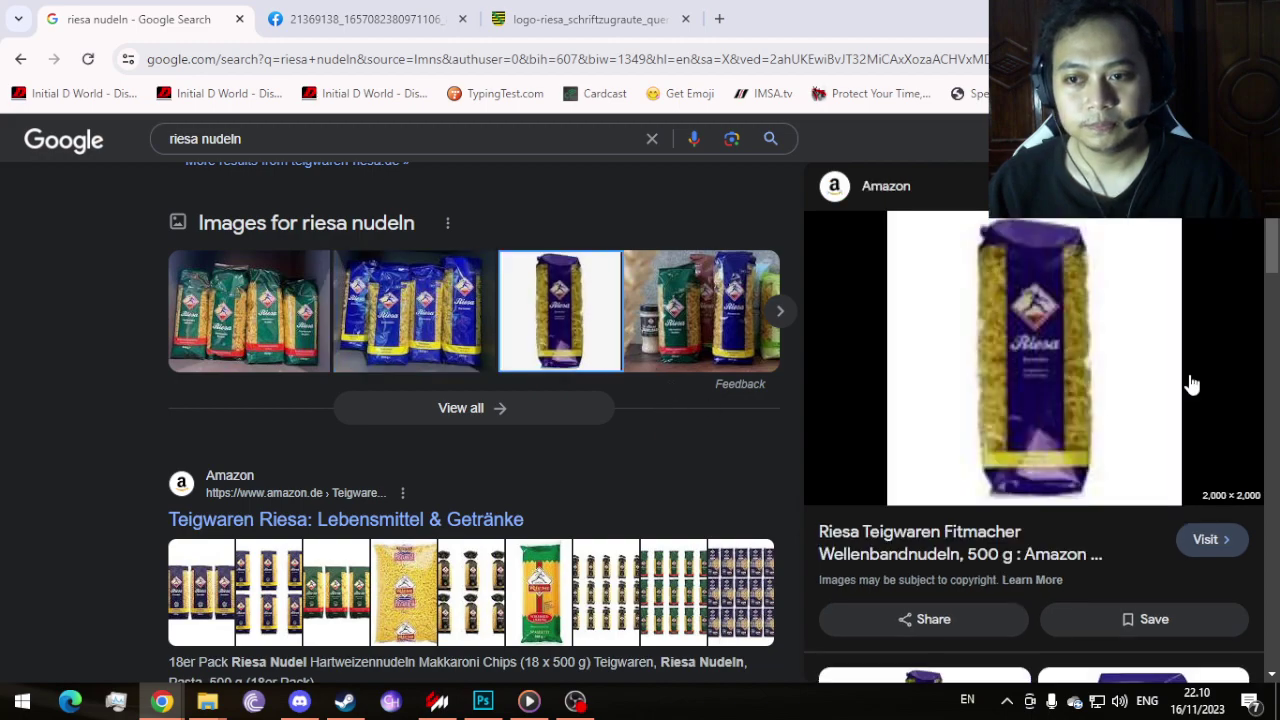
right_click(1035, 390)
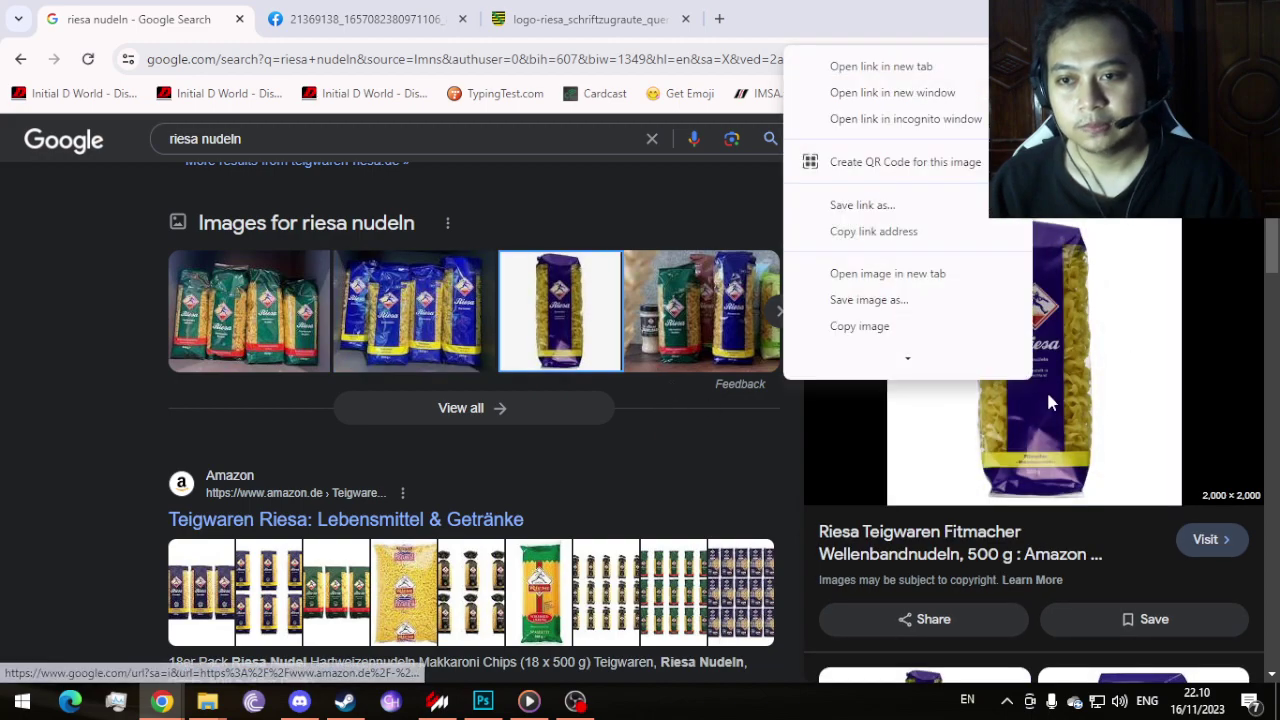
left_click(900, 292)
left_click(765, 14)
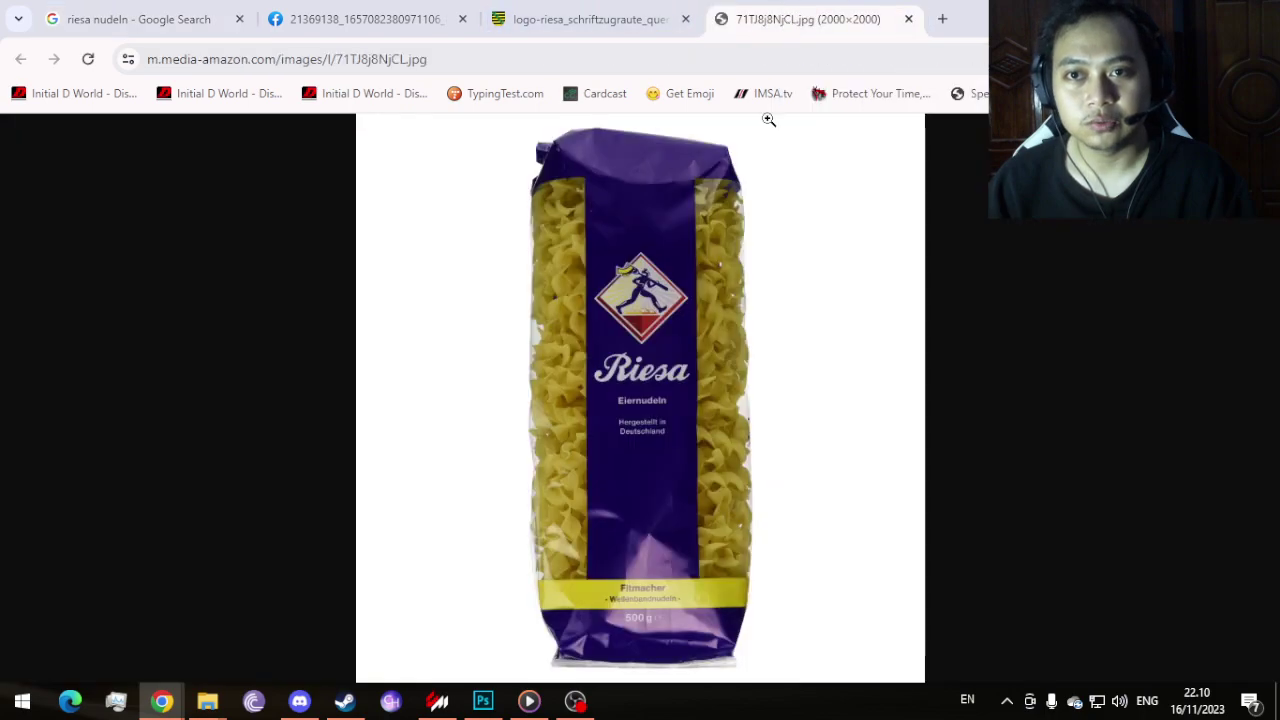
Step: Examine the pasta bag's logo, lettering and yellow band at full size, and return the image to fit the window
left_click(630, 398)
scroll(707, 390, "down", 1)
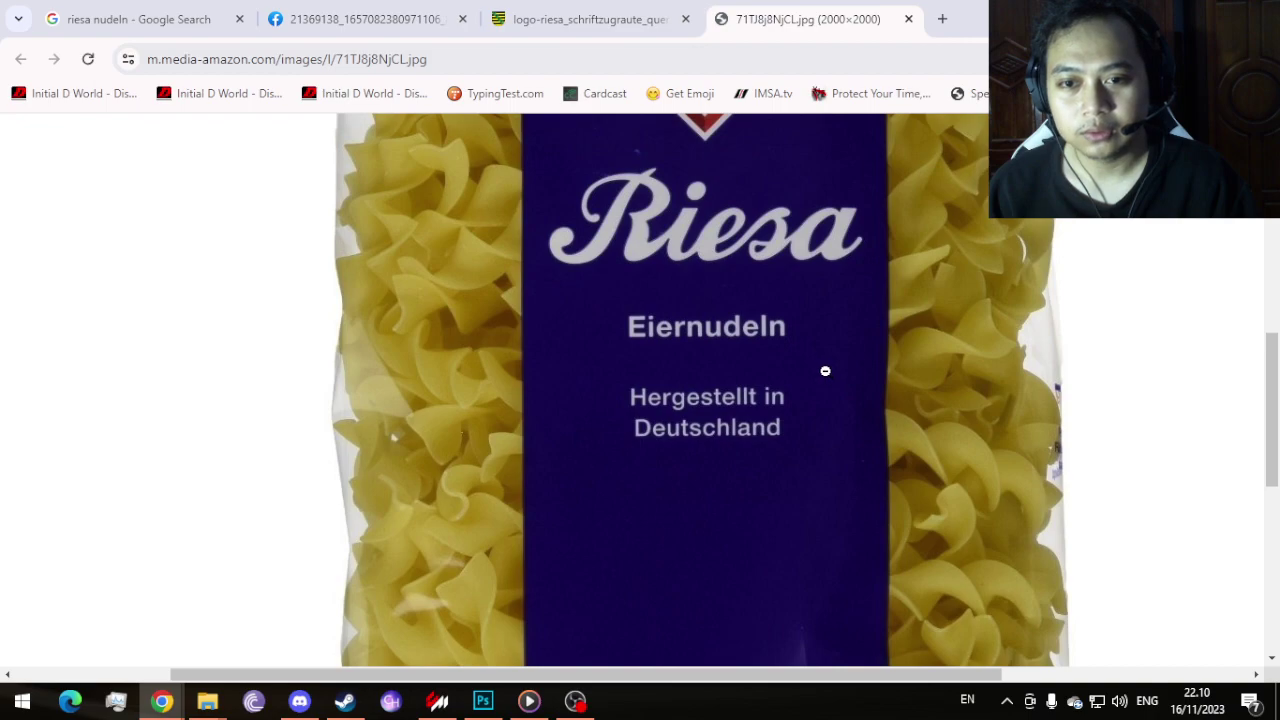
scroll(825, 371, "down", 8)
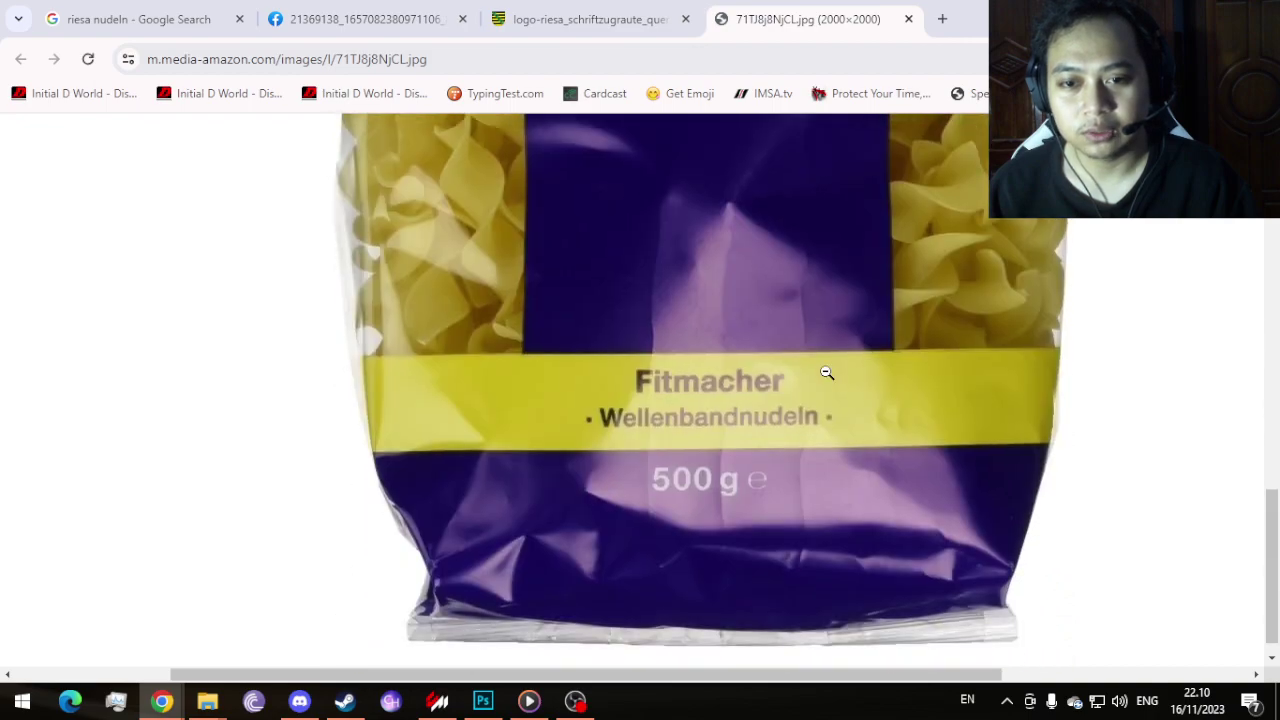
scroll(825, 371, "up", 12)
scroll(825, 371, "up", 3)
left_click(726, 423)
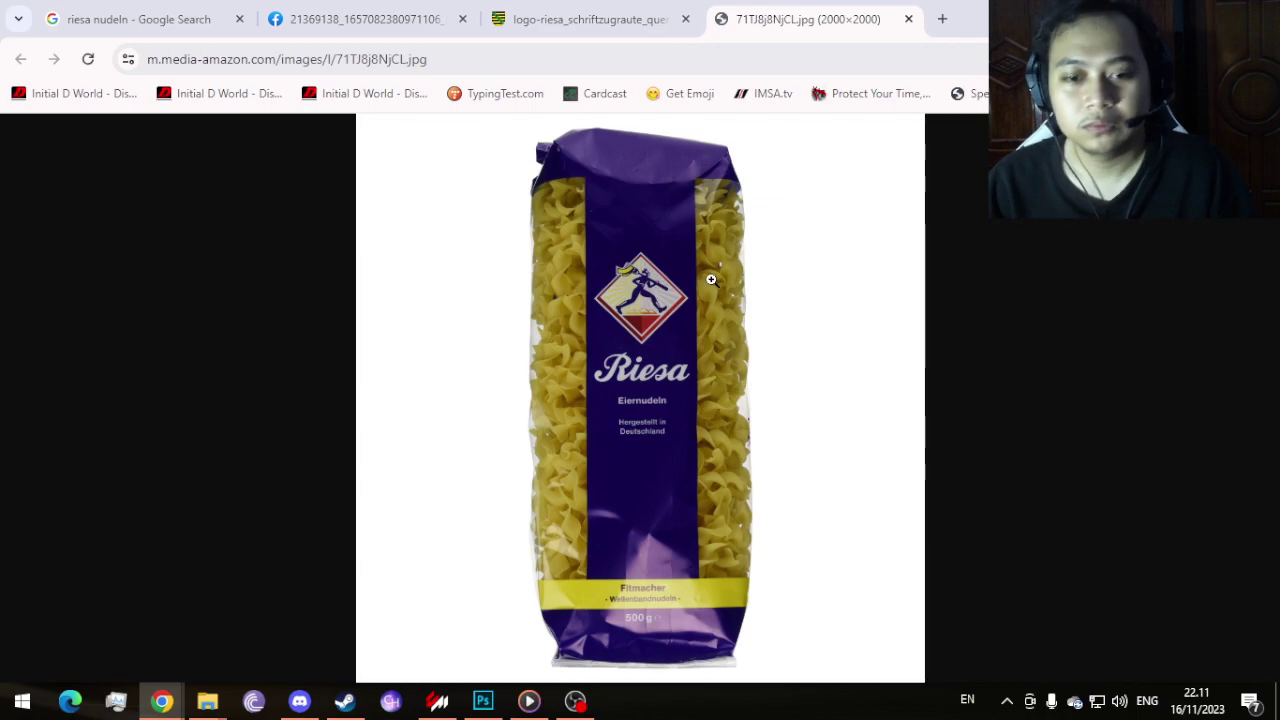
Step: Compare the wide Riesa Nudeln logo with the logo on the pasta bag image
left_click(543, 15)
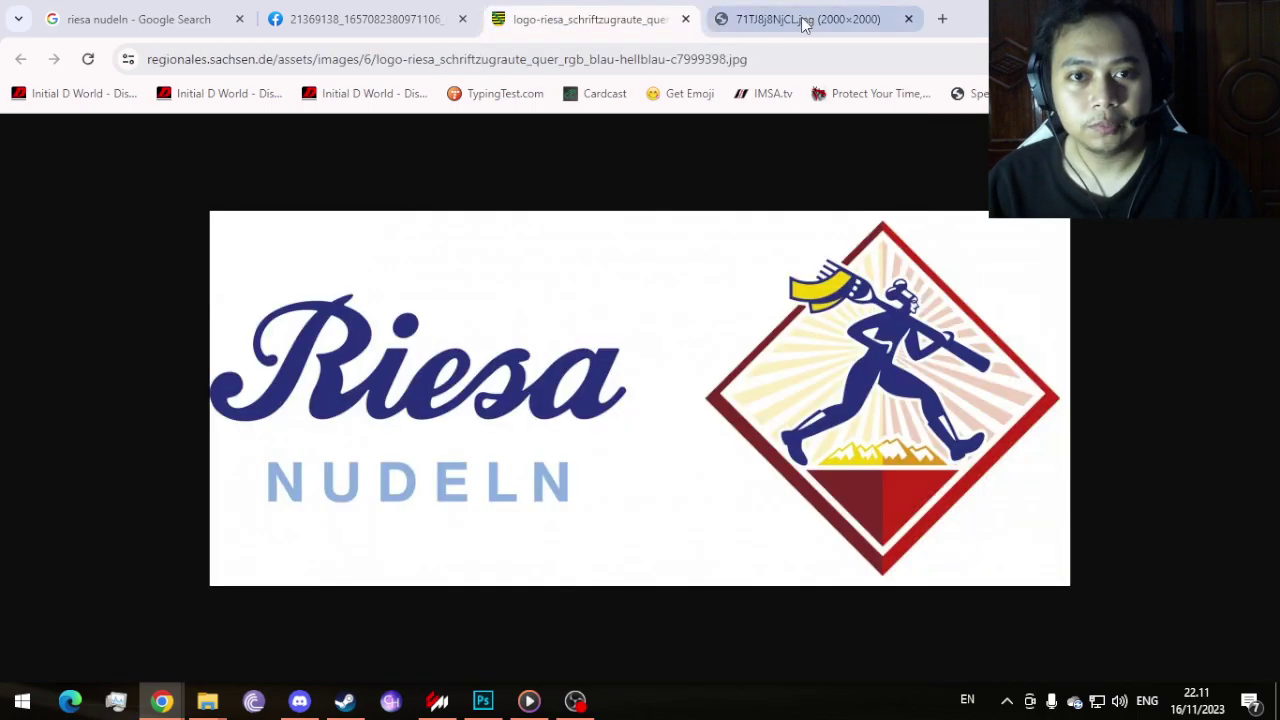
left_click(803, 20)
left_click(634, 20)
left_click(794, 30)
left_click(603, 30)
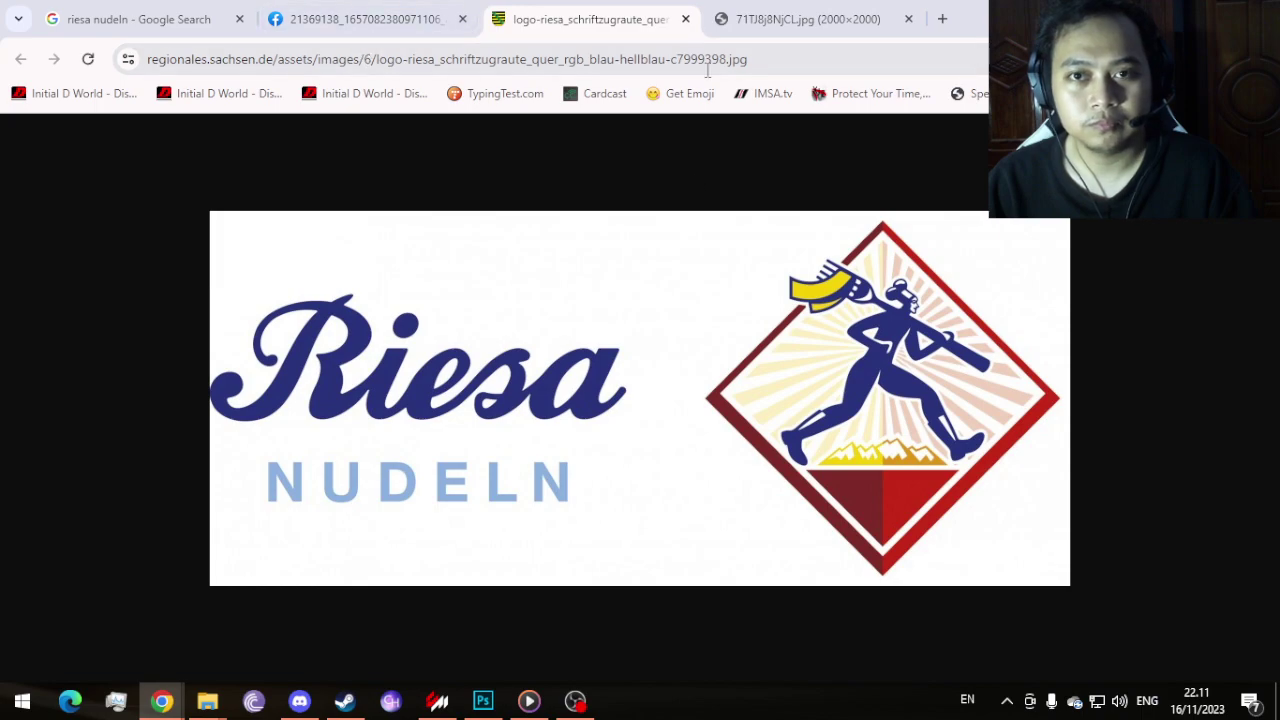
left_click(766, 31)
Step: Copy the pasta bag image from Chrome and paste it into a new Photoshop document
right_click(652, 257)
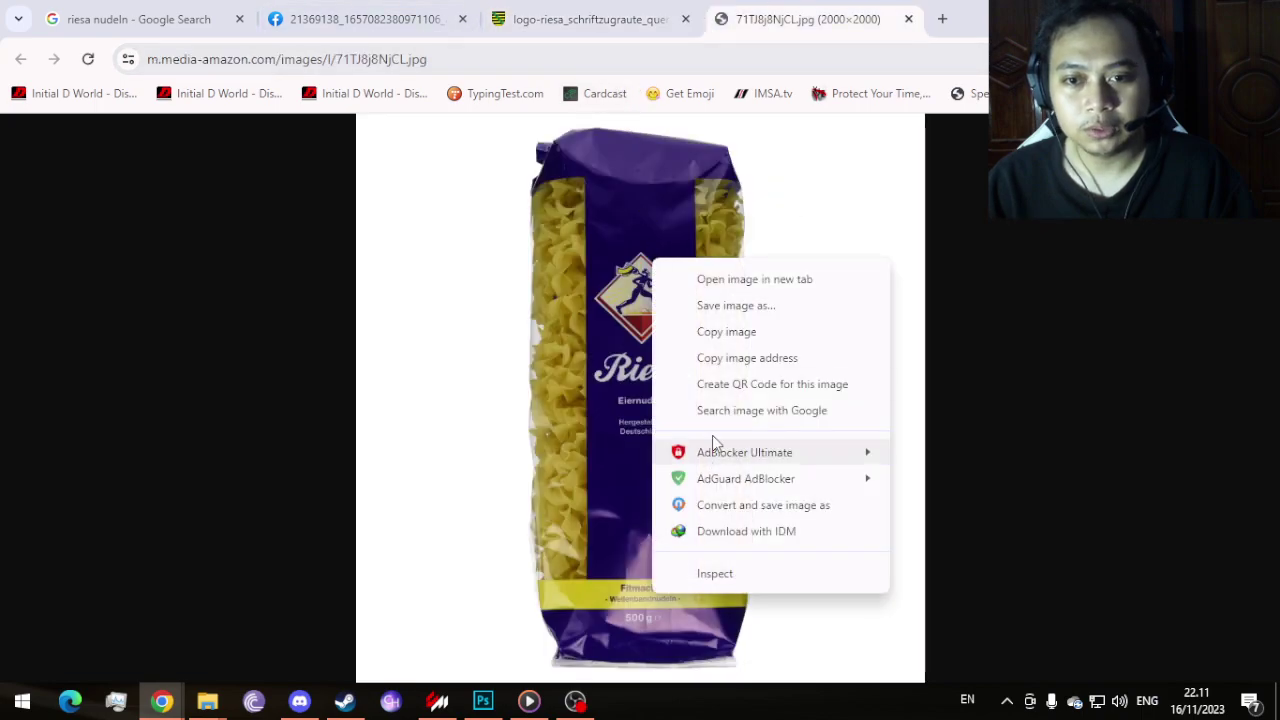
left_click(741, 342)
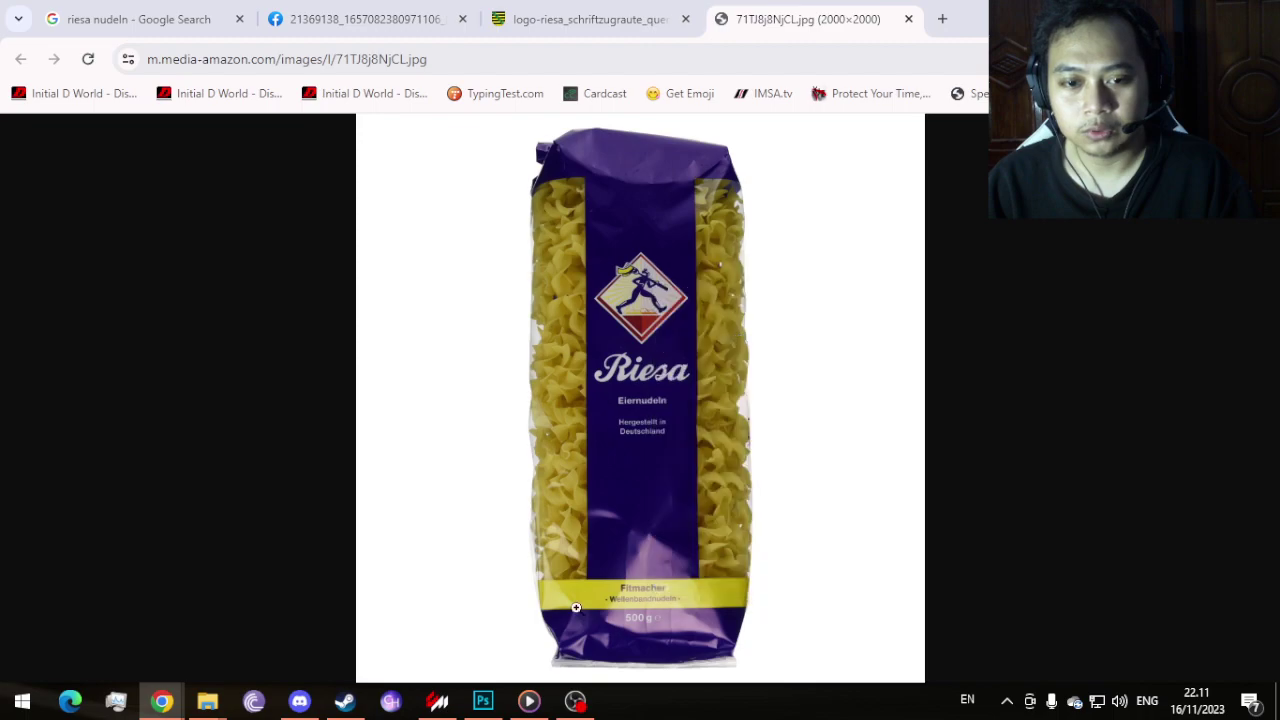
left_click(483, 701)
right_click(538, 88)
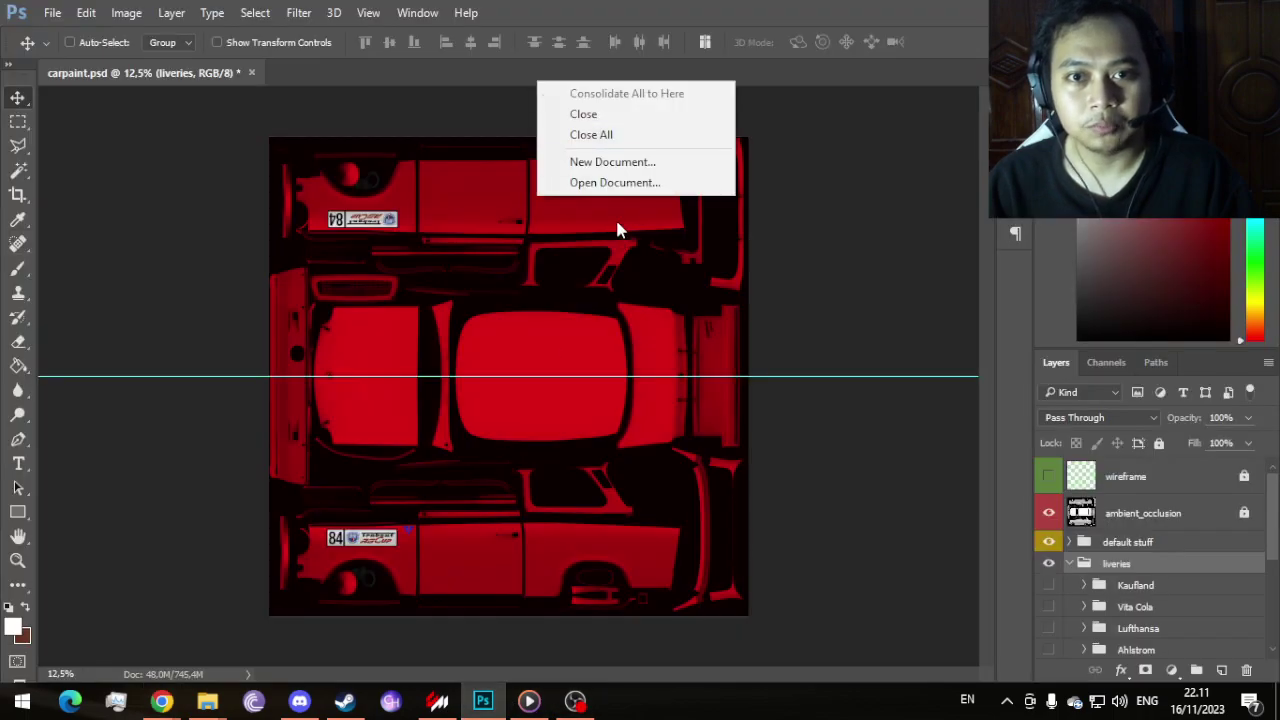
left_click(620, 160)
left_click(835, 158)
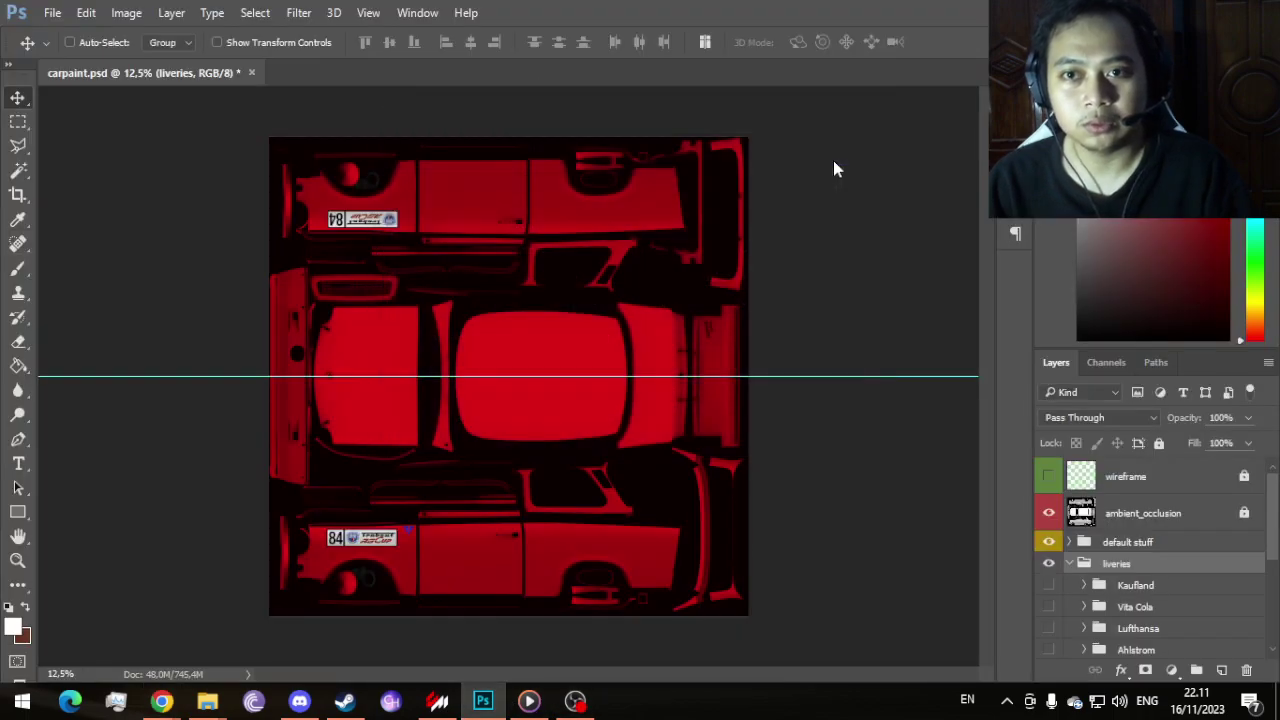
key("ctrl+v")
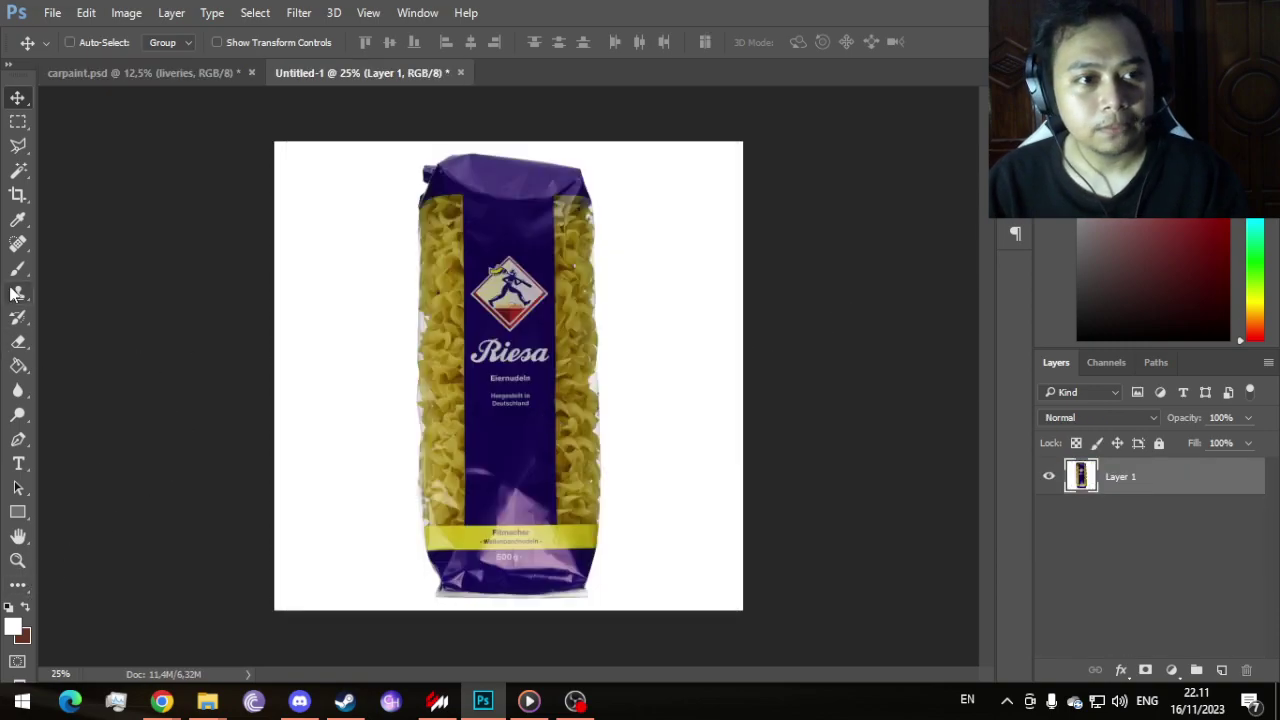
Step: Remove the white background around the pasta bag with the Magic Wand and clear the selection
left_click(18, 170)
left_click(375, 285)
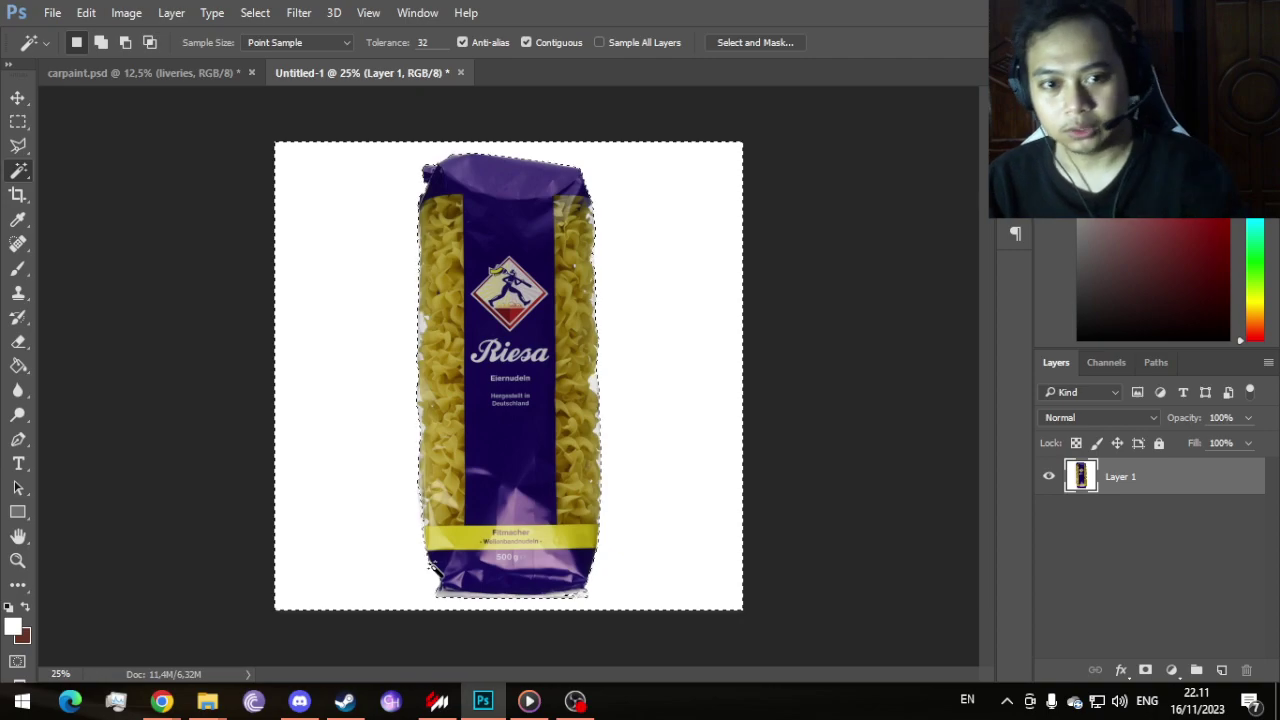
key("Delete")
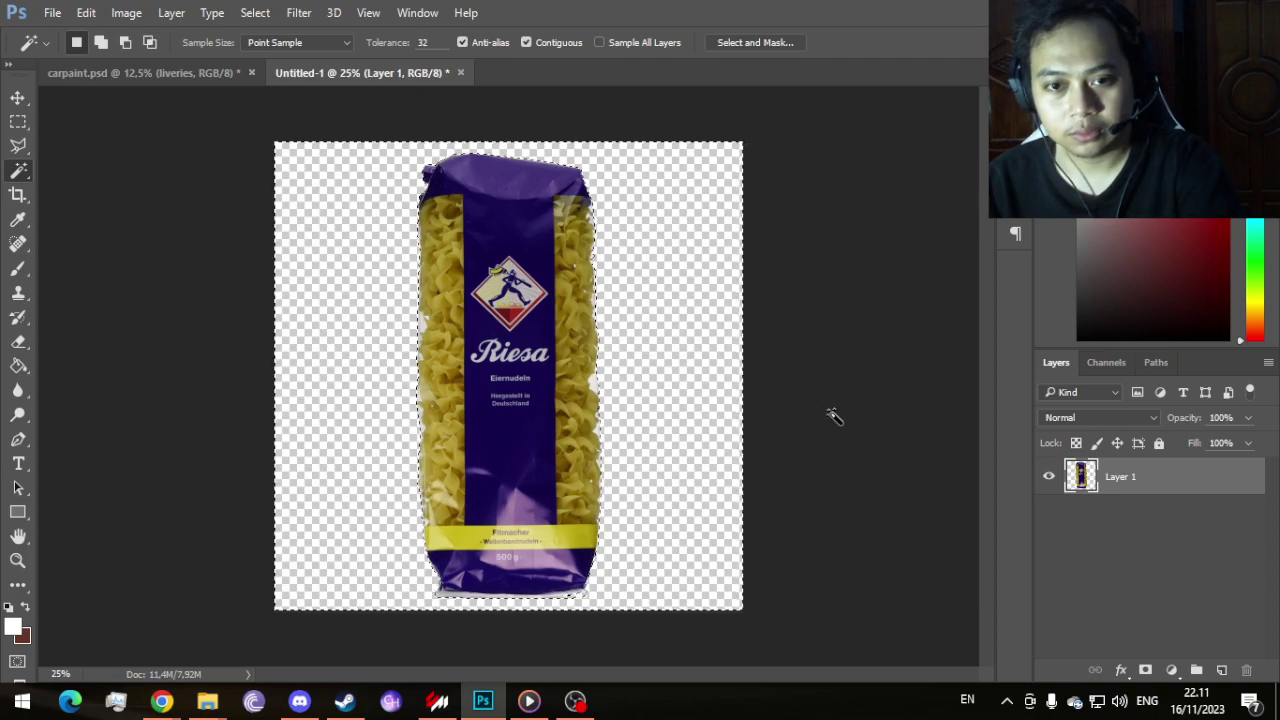
key("ctrl+d")
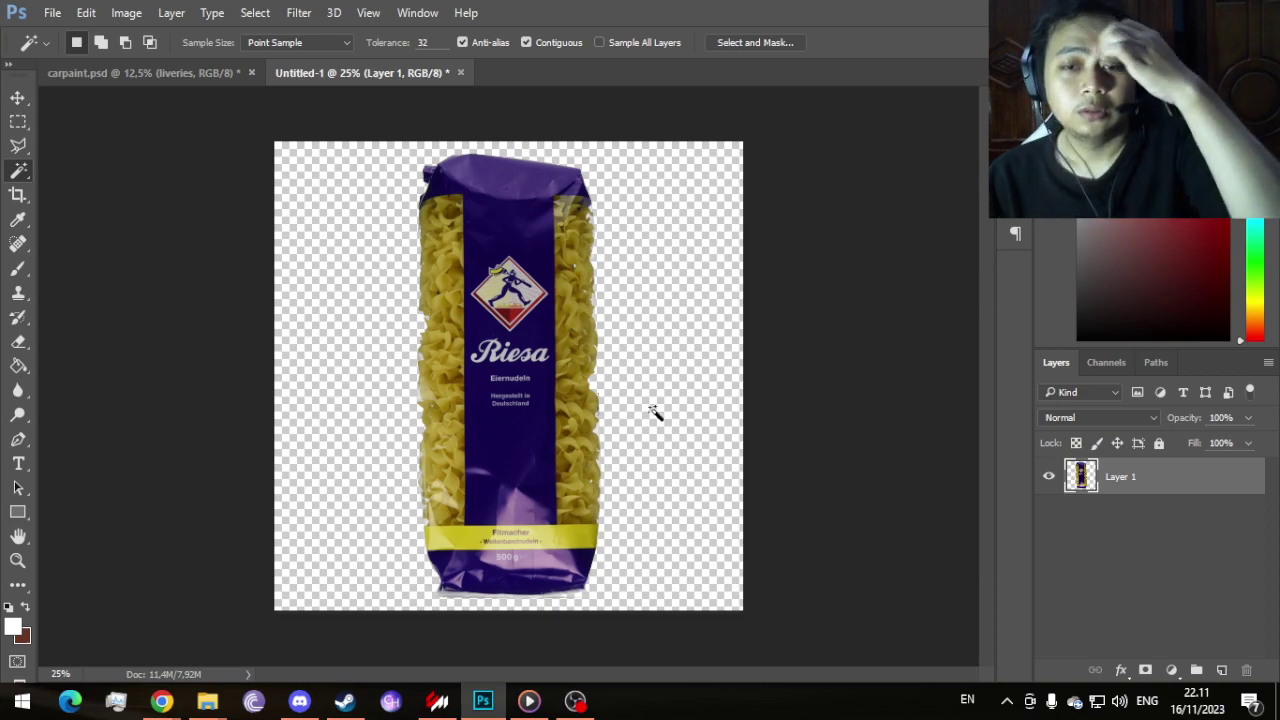
Step: Set the foreground color to a blue based on the pasta bag, hex 140886
left_click(19, 98)
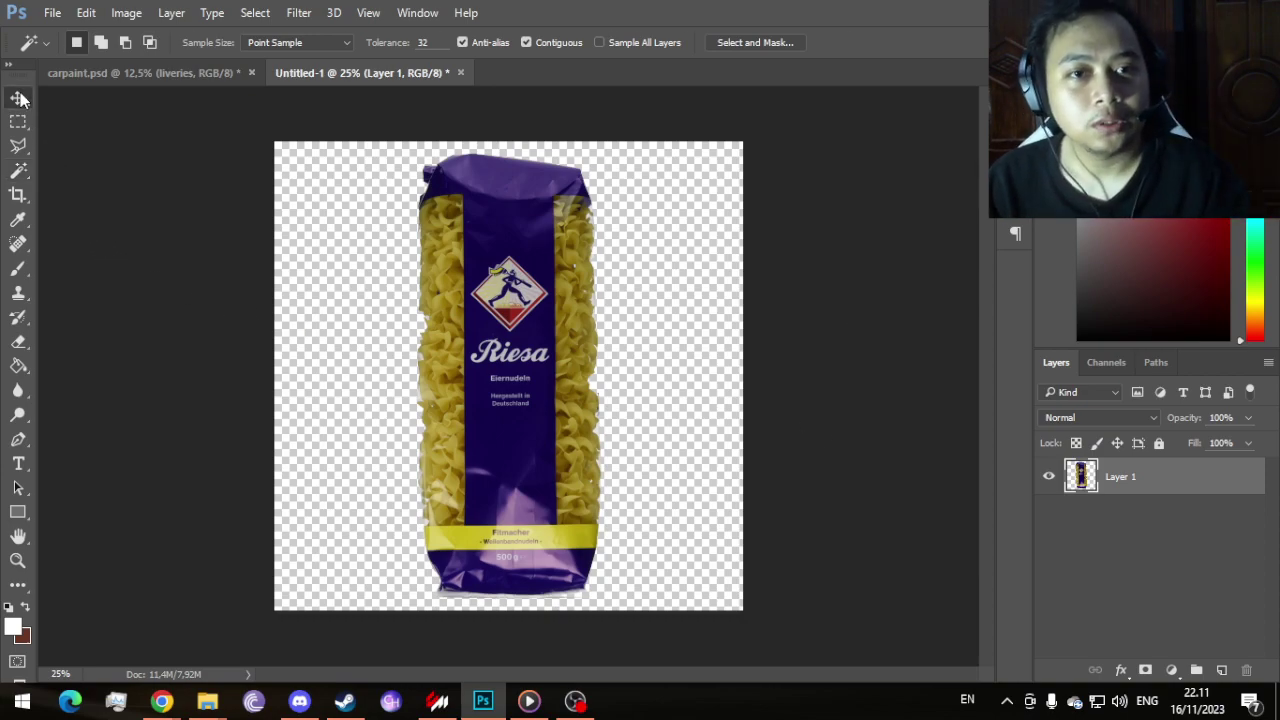
key("x")
left_click(14, 627)
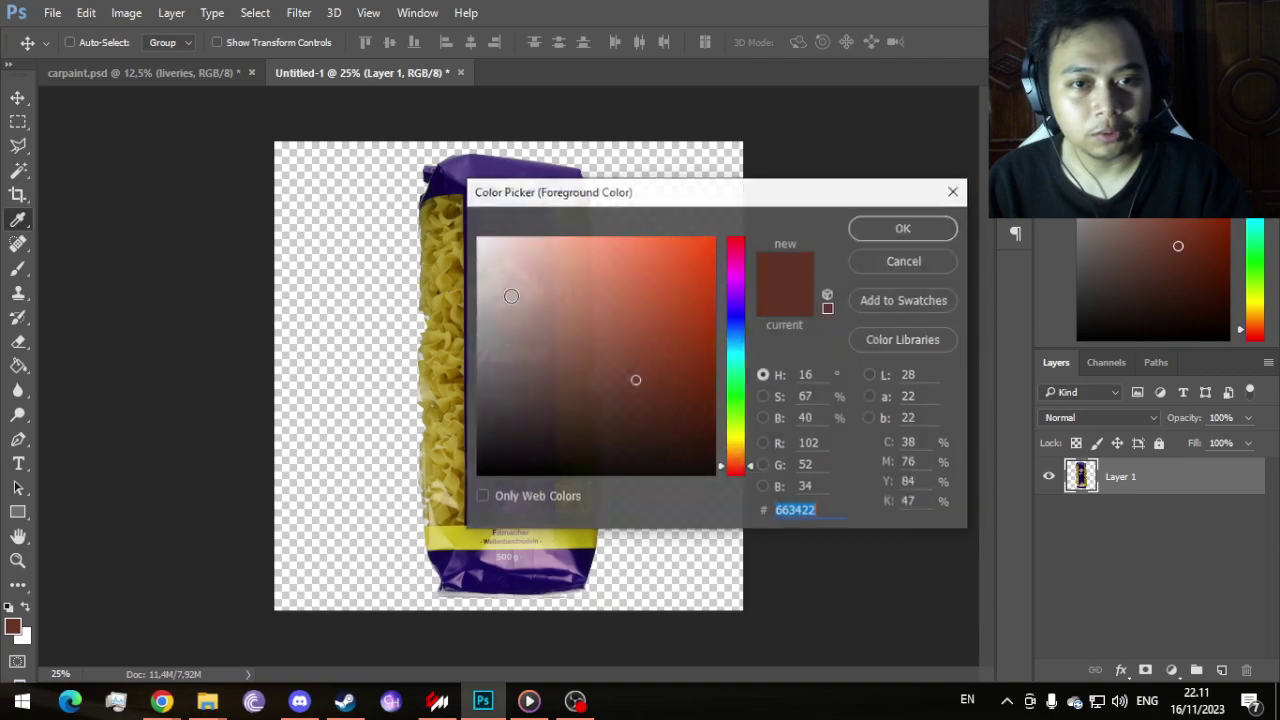
left_click(447, 179)
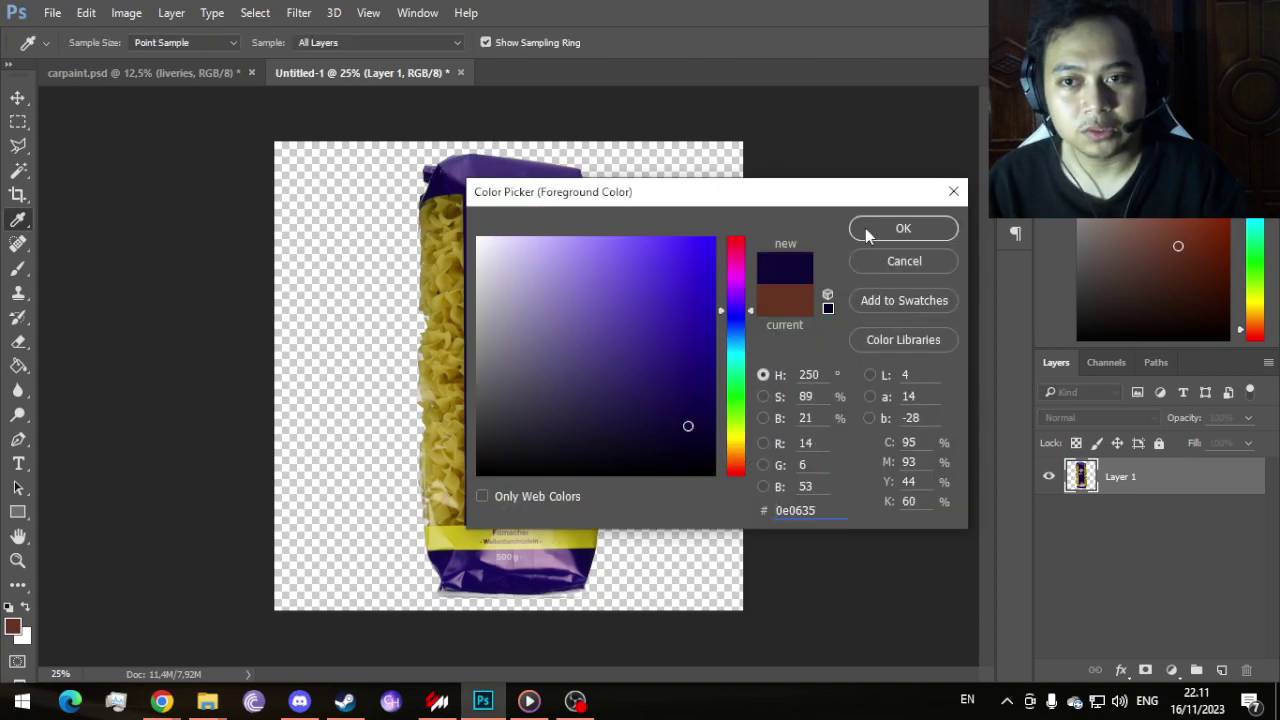
left_click_drag(707, 192, 185, 215)
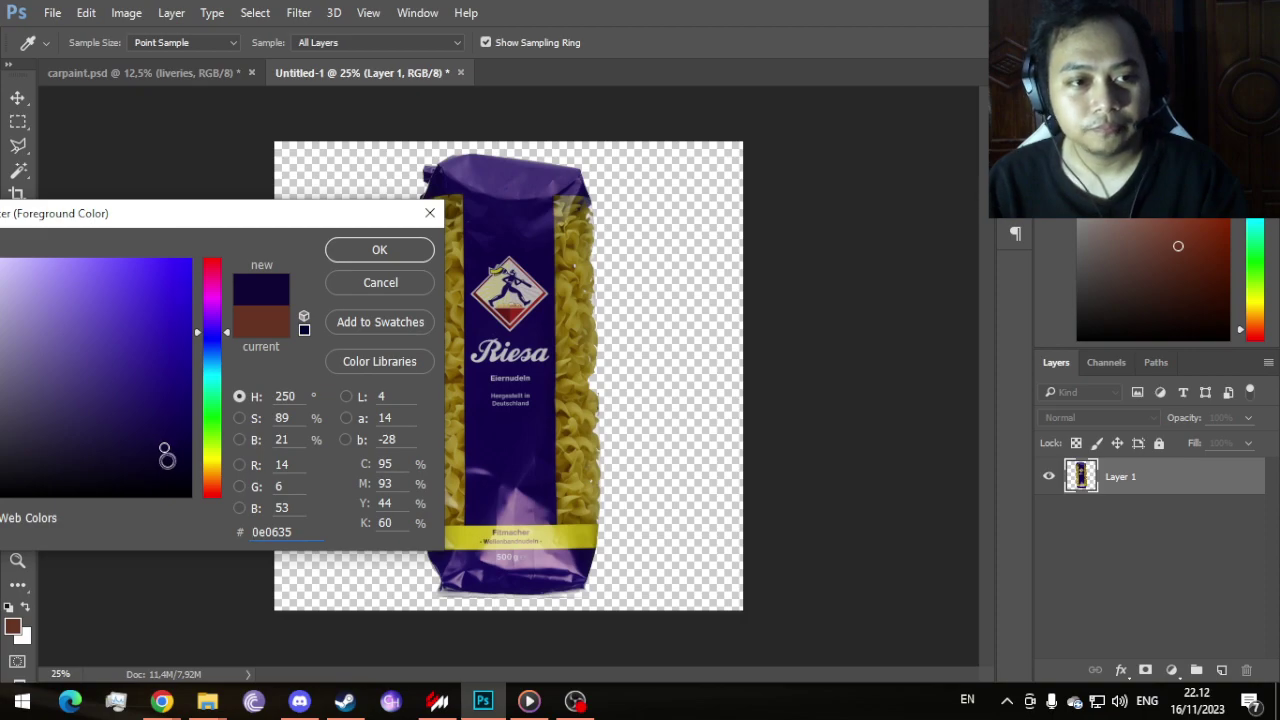
left_click_drag(166, 457, 177, 372)
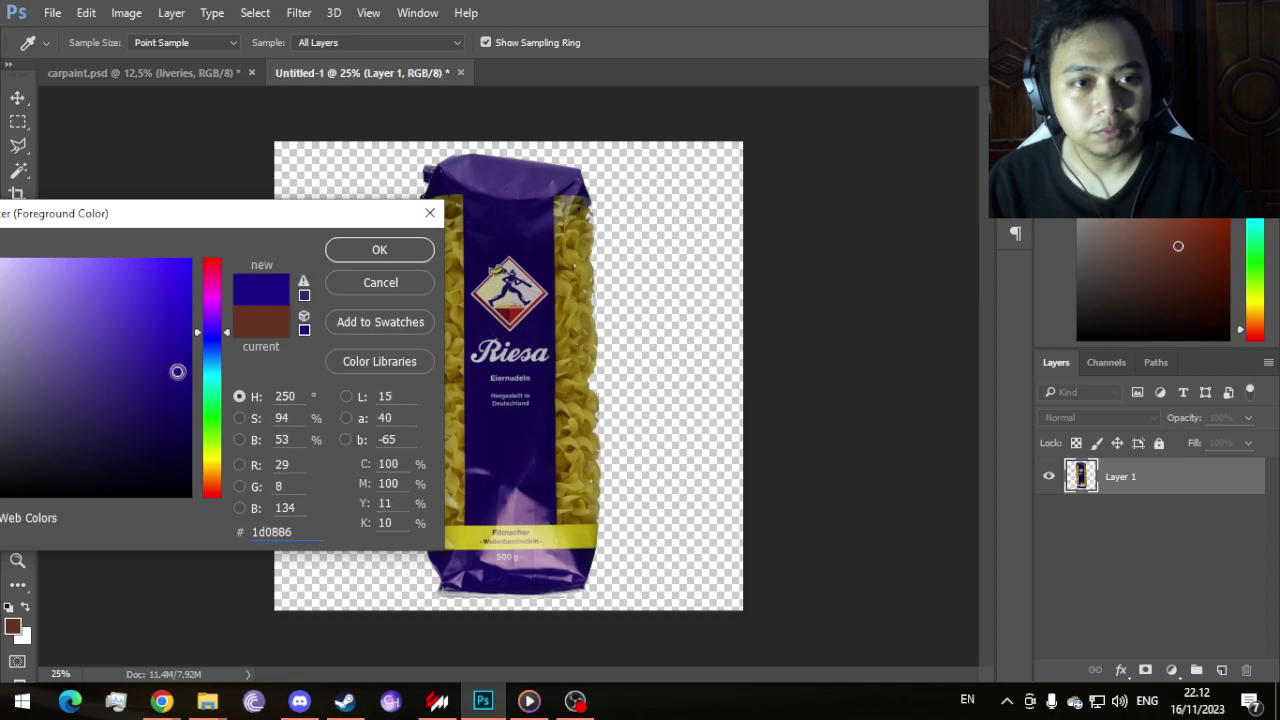
left_click_drag(226, 334, 228, 344)
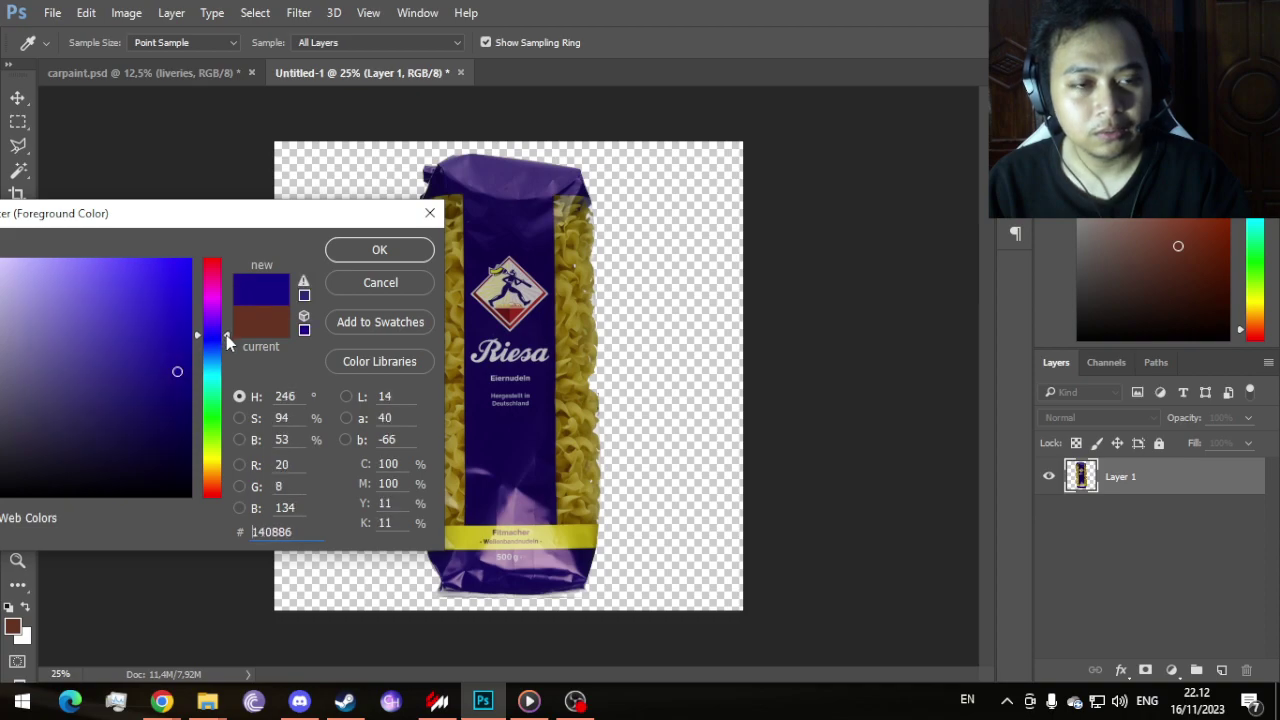
left_click(374, 250)
key("v")
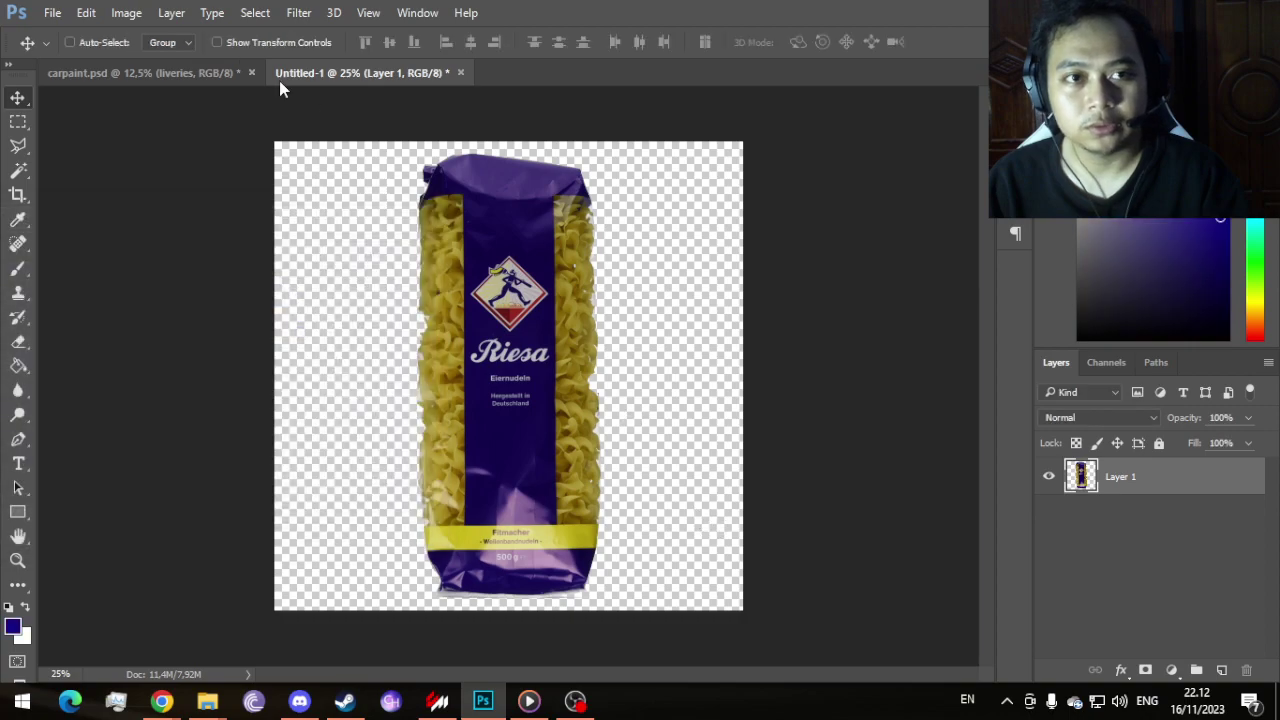
Step: Change the Color Overlay of carpaint.psd's background layer to the blue foreground color
left_click(130, 74)
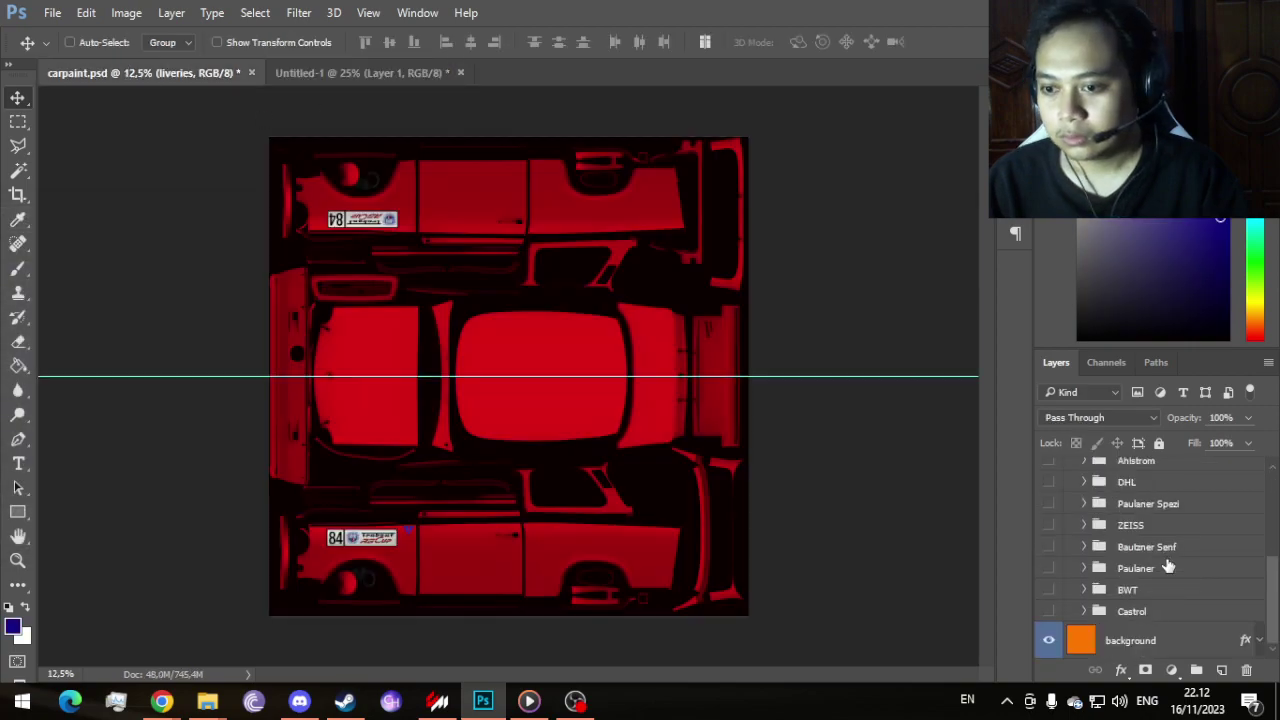
right_click(1163, 642)
left_click(940, 82)
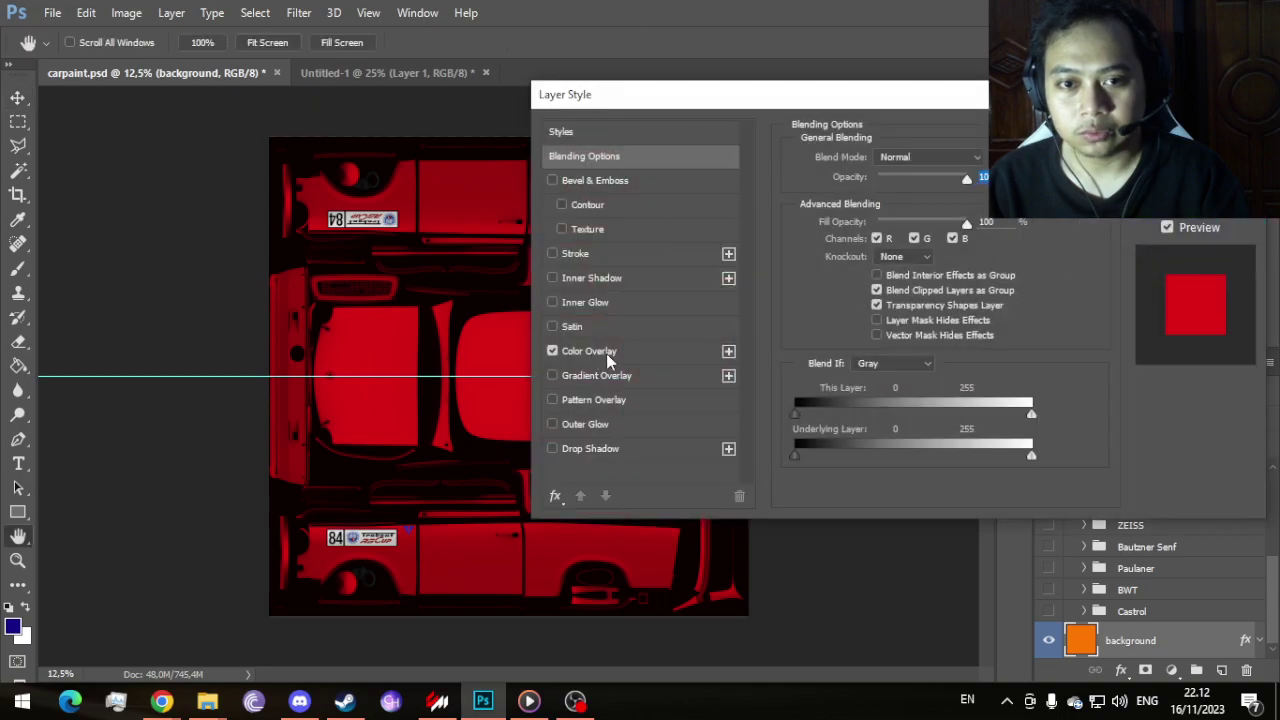
left_click(606, 353)
left_click(979, 160)
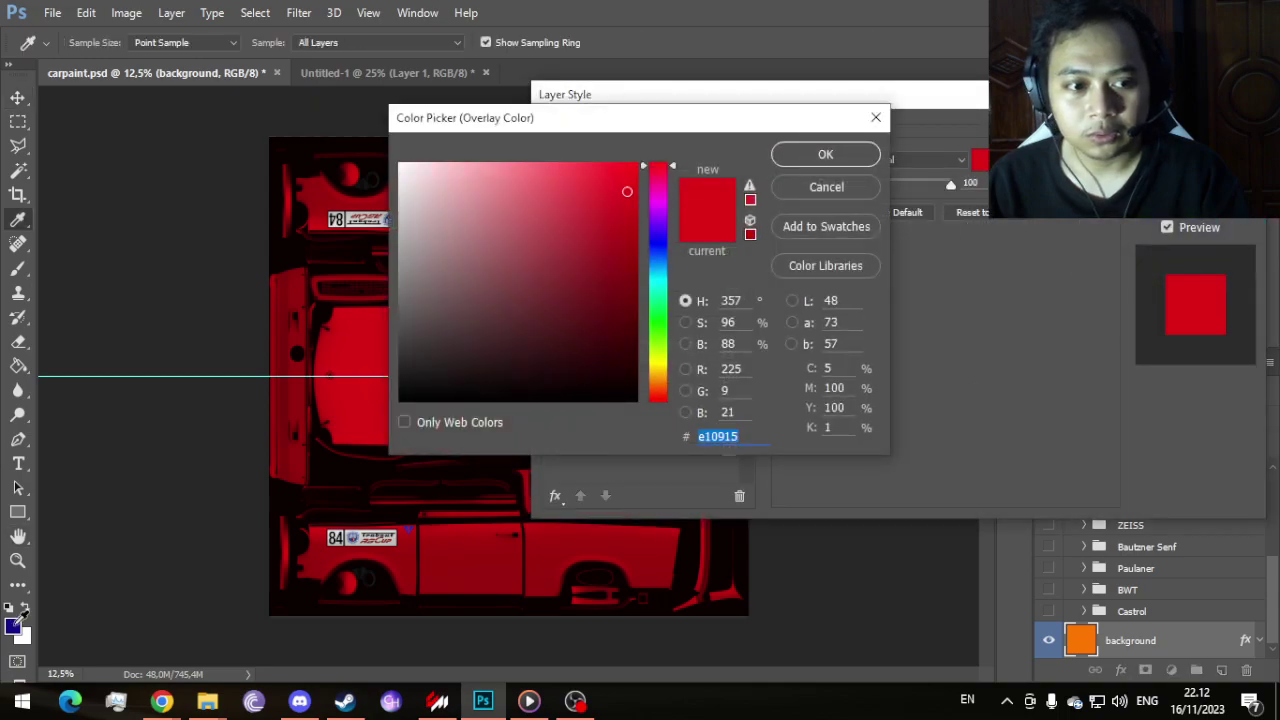
left_click(13, 627)
left_click(800, 156)
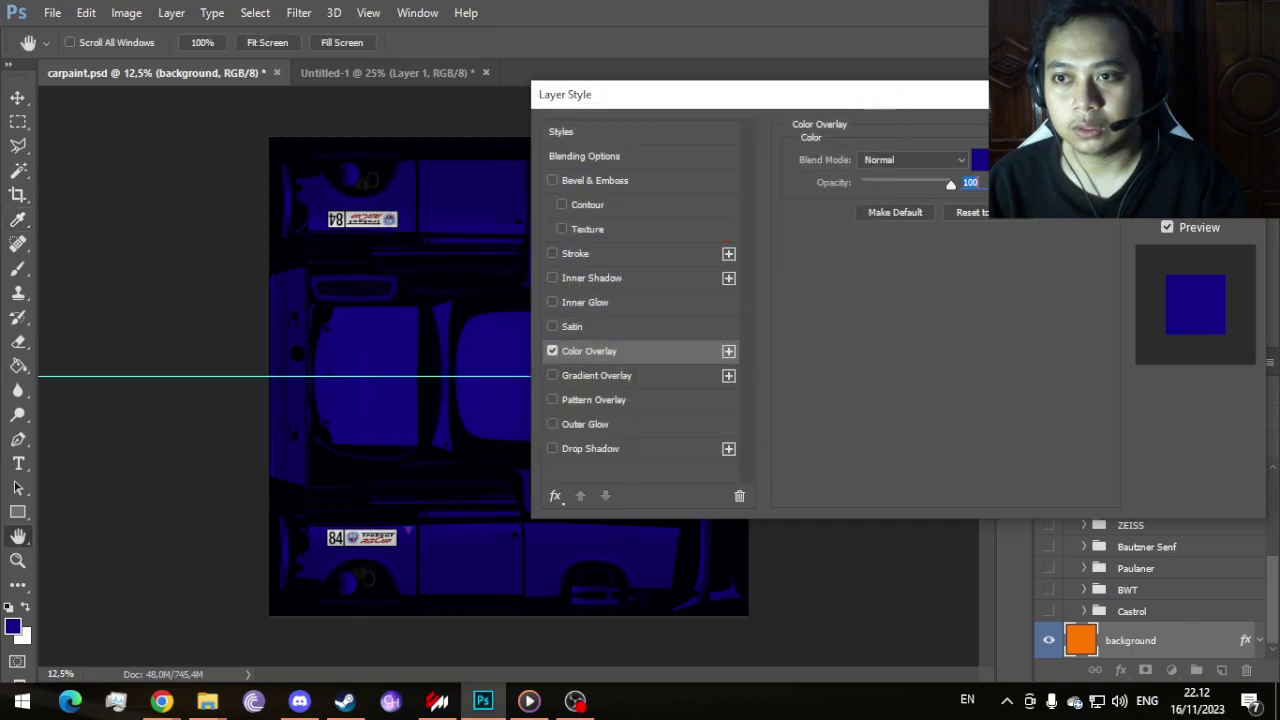
key("Return")
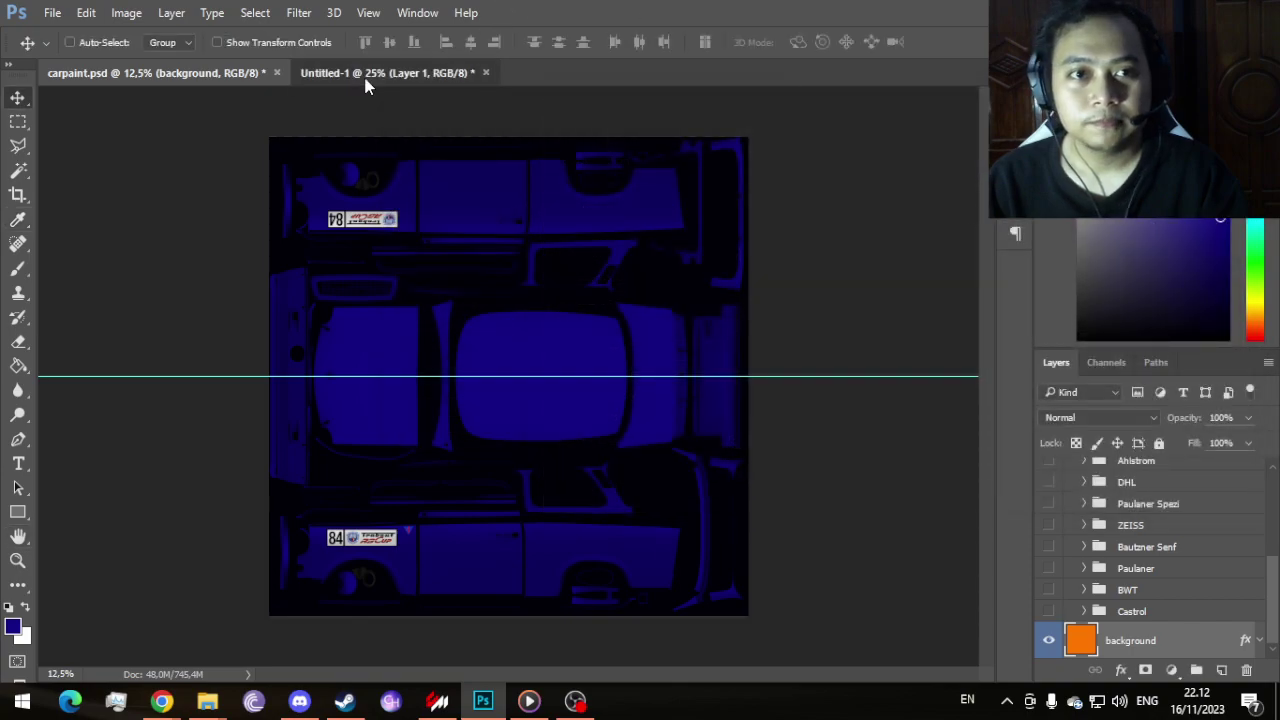
Step: Try placing the cut-out pasta bag over the hood in carpaint.psd, and undo the placement
left_click(430, 73)
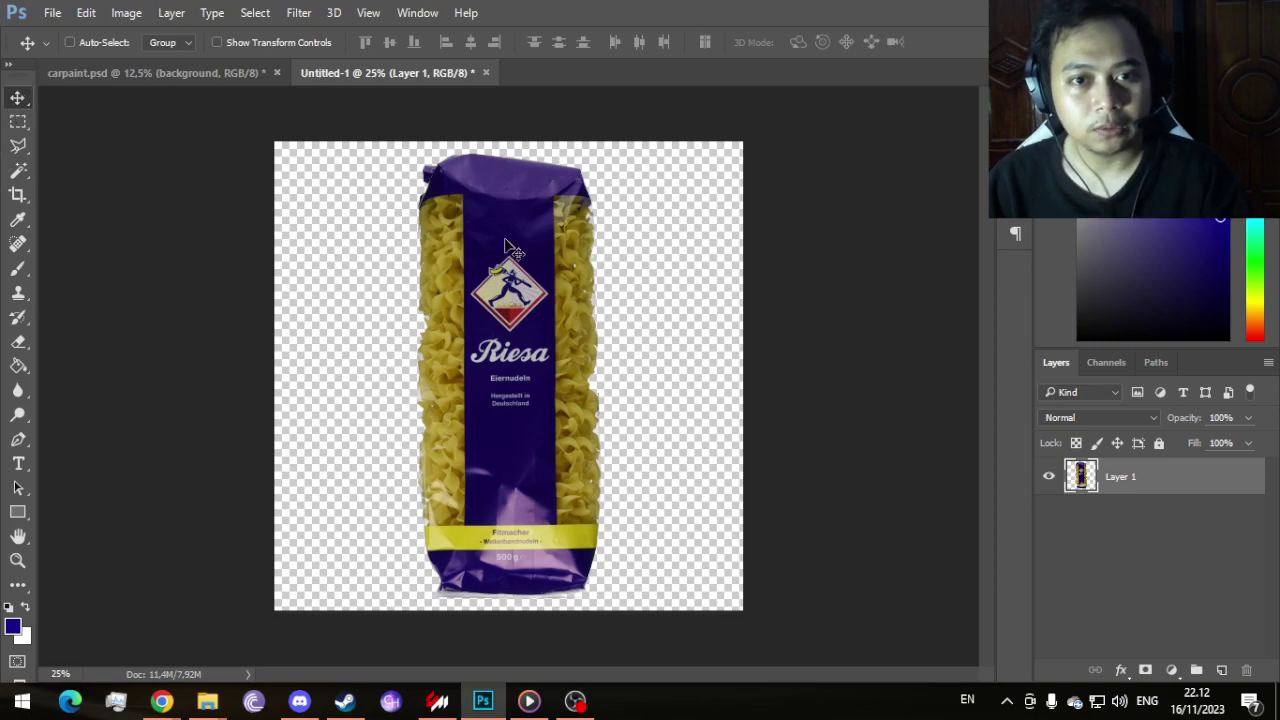
left_click_drag(517, 246, 393, 354)
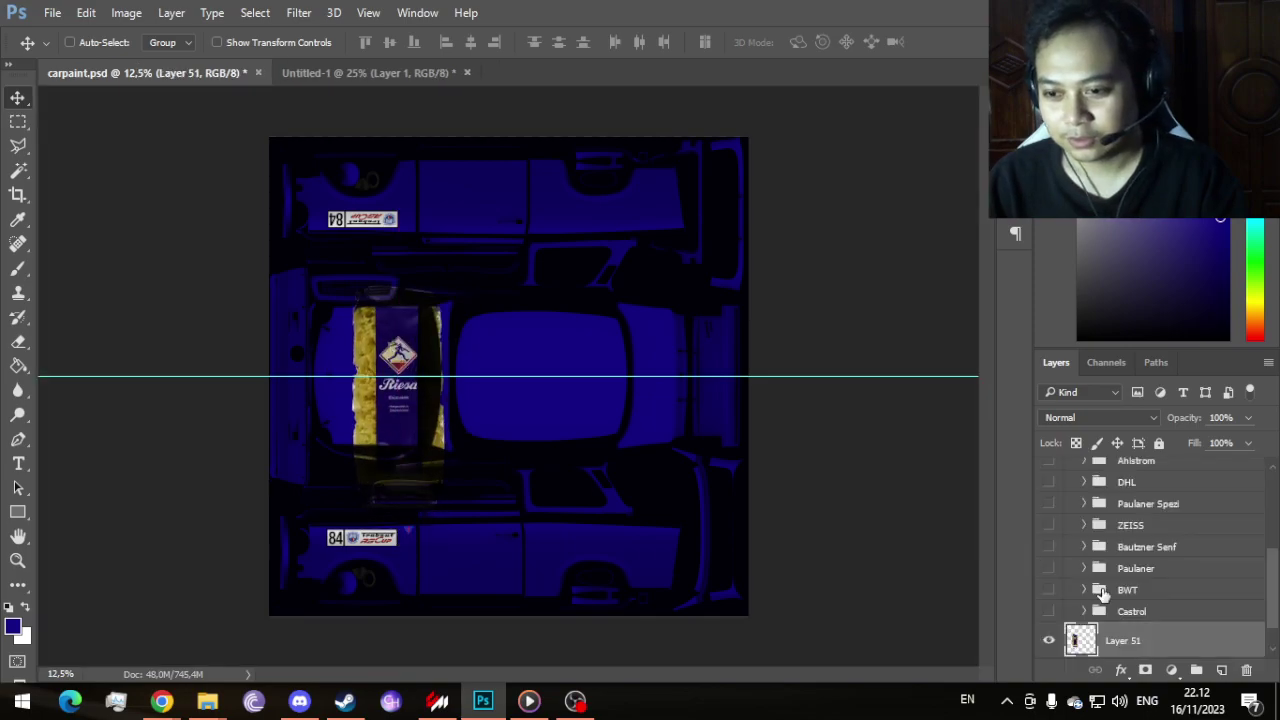
key("ctrl+z")
Step: Create a layer group named Riesa Nudeln above Kaufland inside the liveries group
scroll(1171, 610, "up", 3)
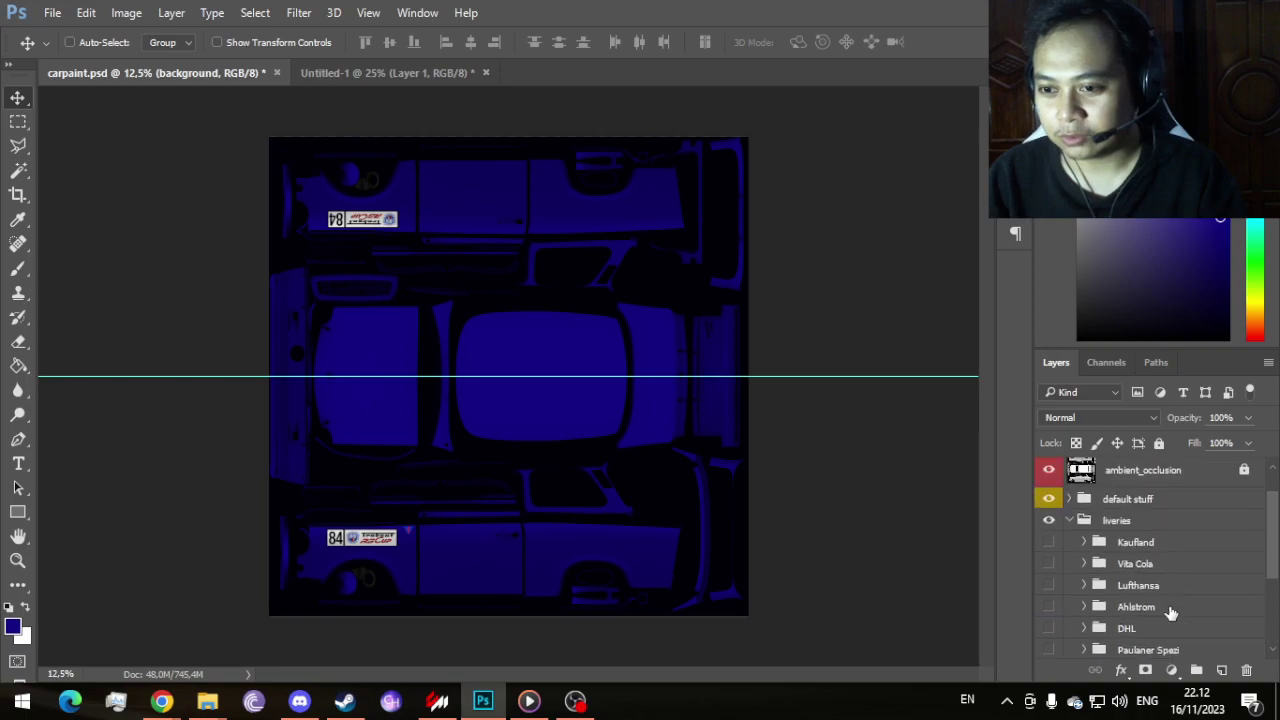
left_click(1175, 542)
left_click(1196, 670)
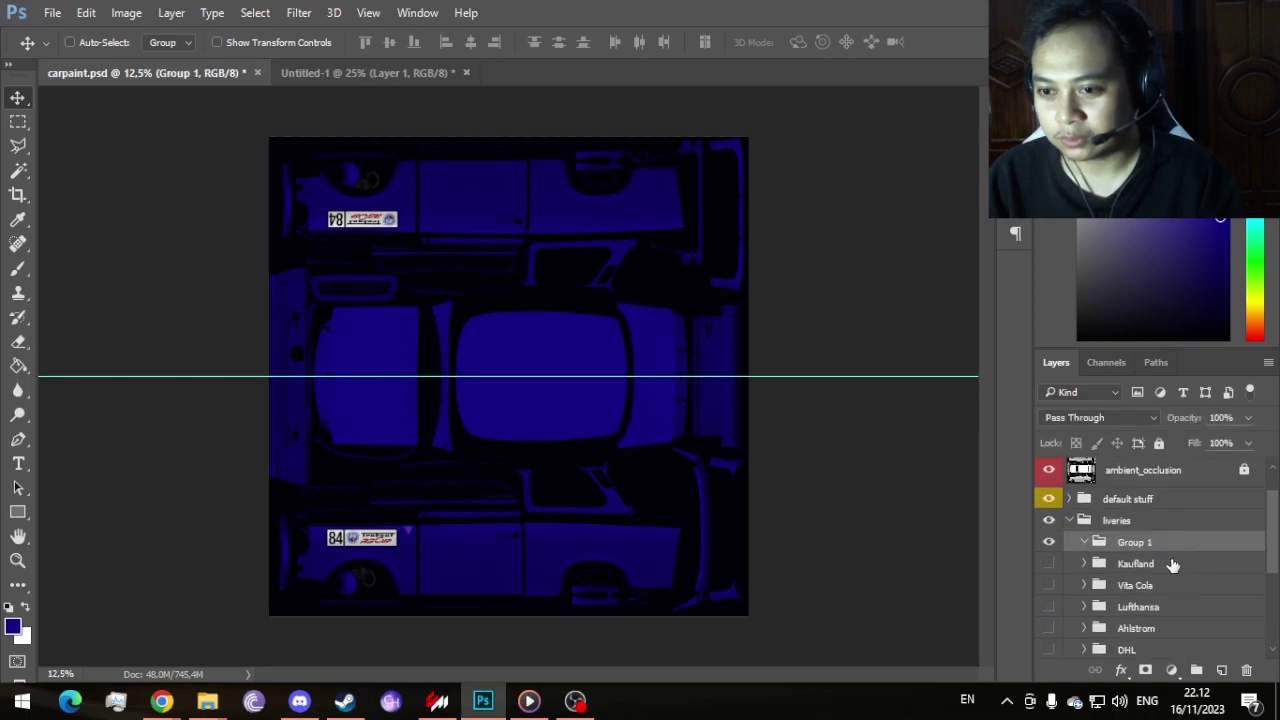
double_click(1150, 542)
type("Ri")
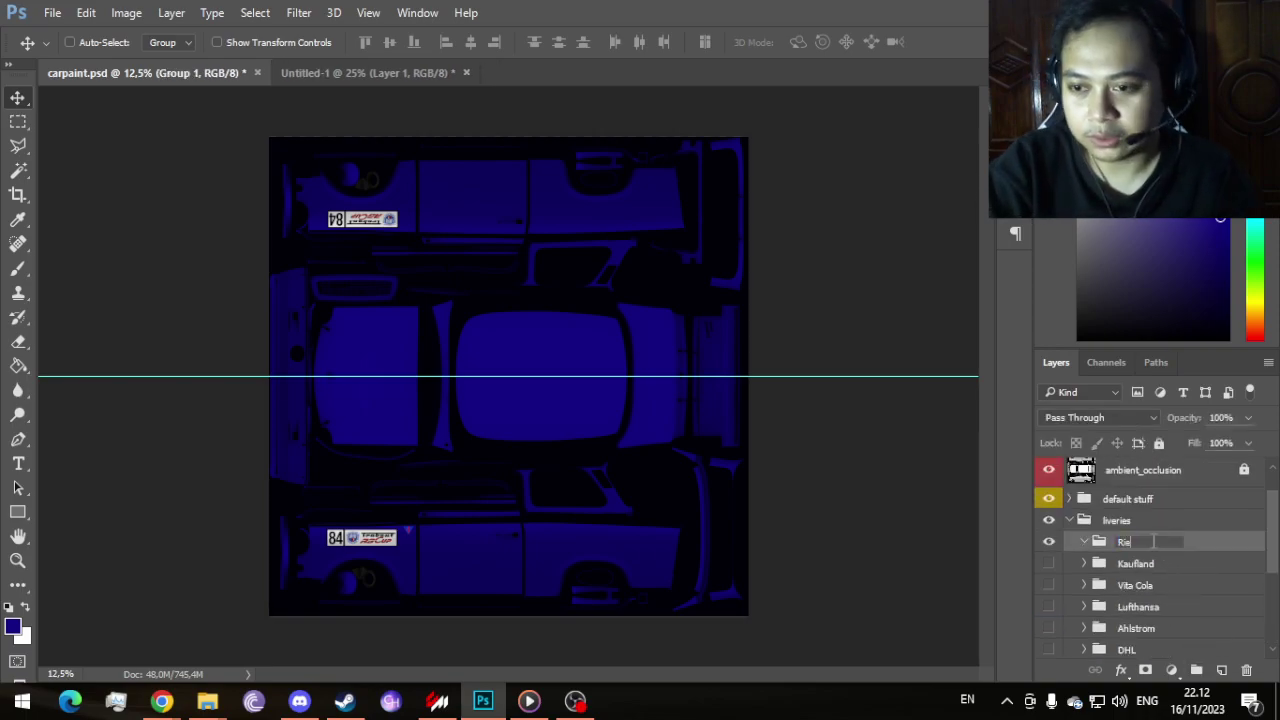
type("esa Nudel")
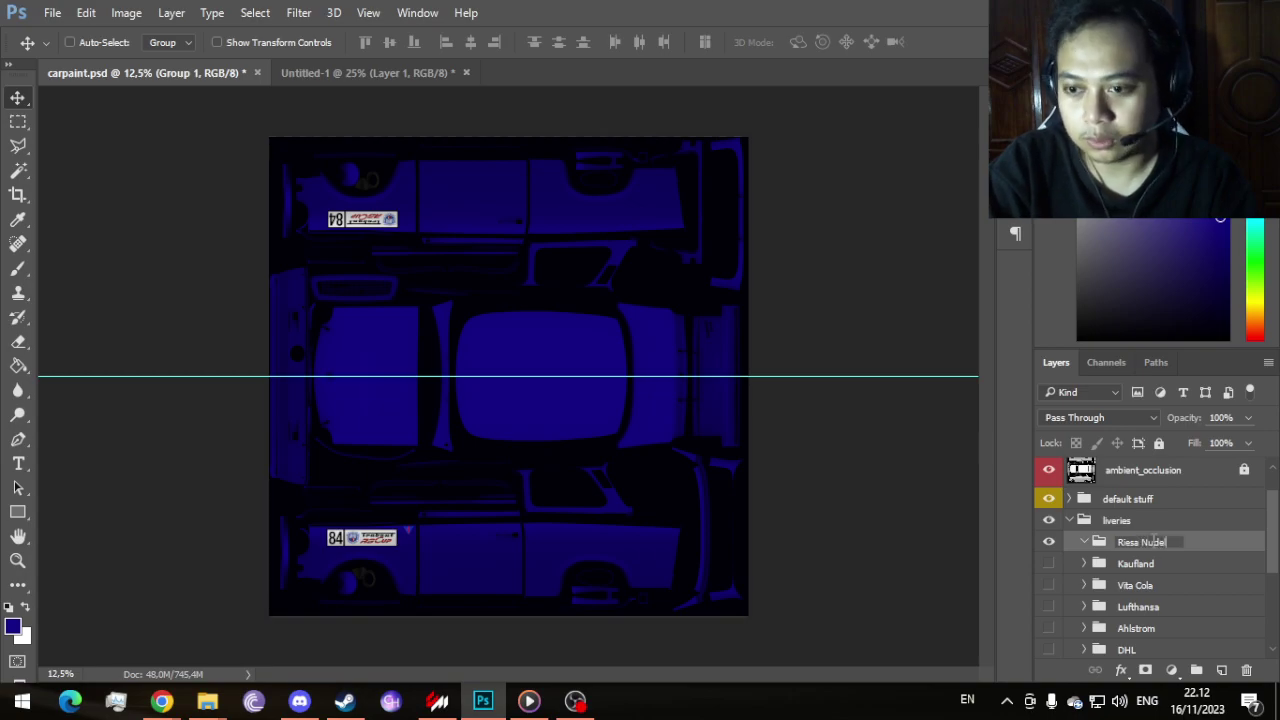
type("n")
left_click(1200, 547)
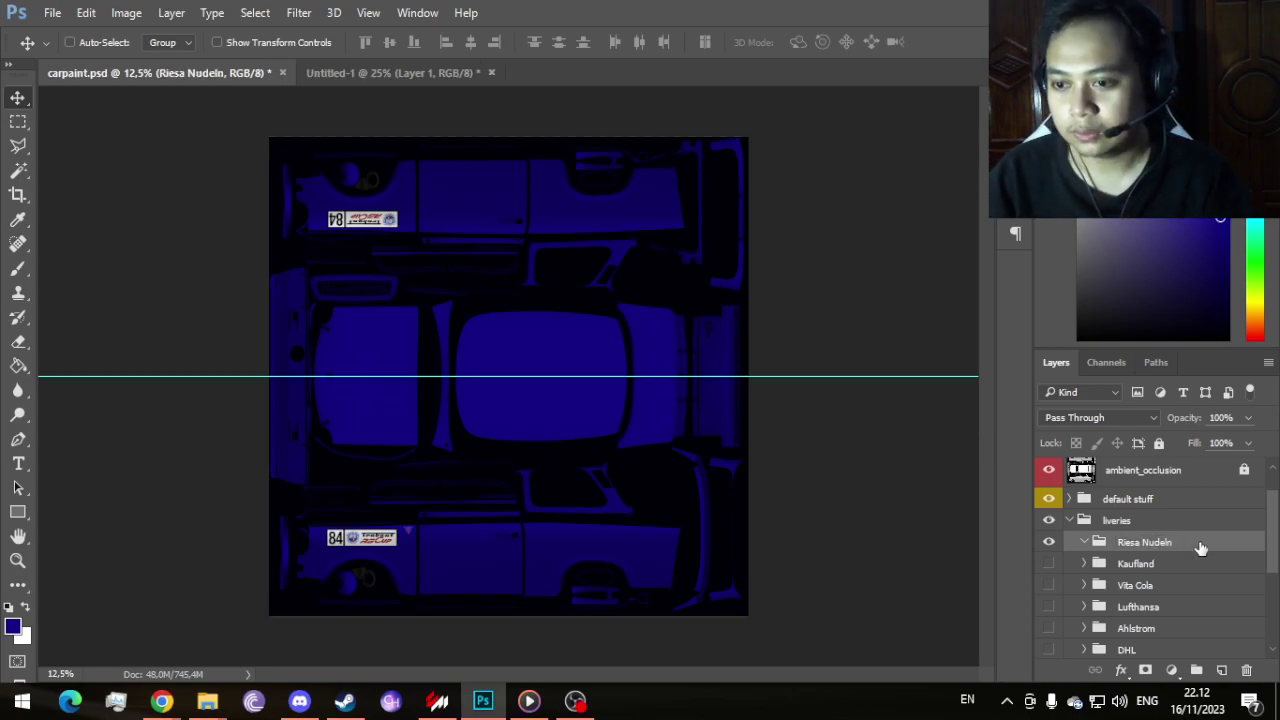
key("h")
double_click(1200, 547)
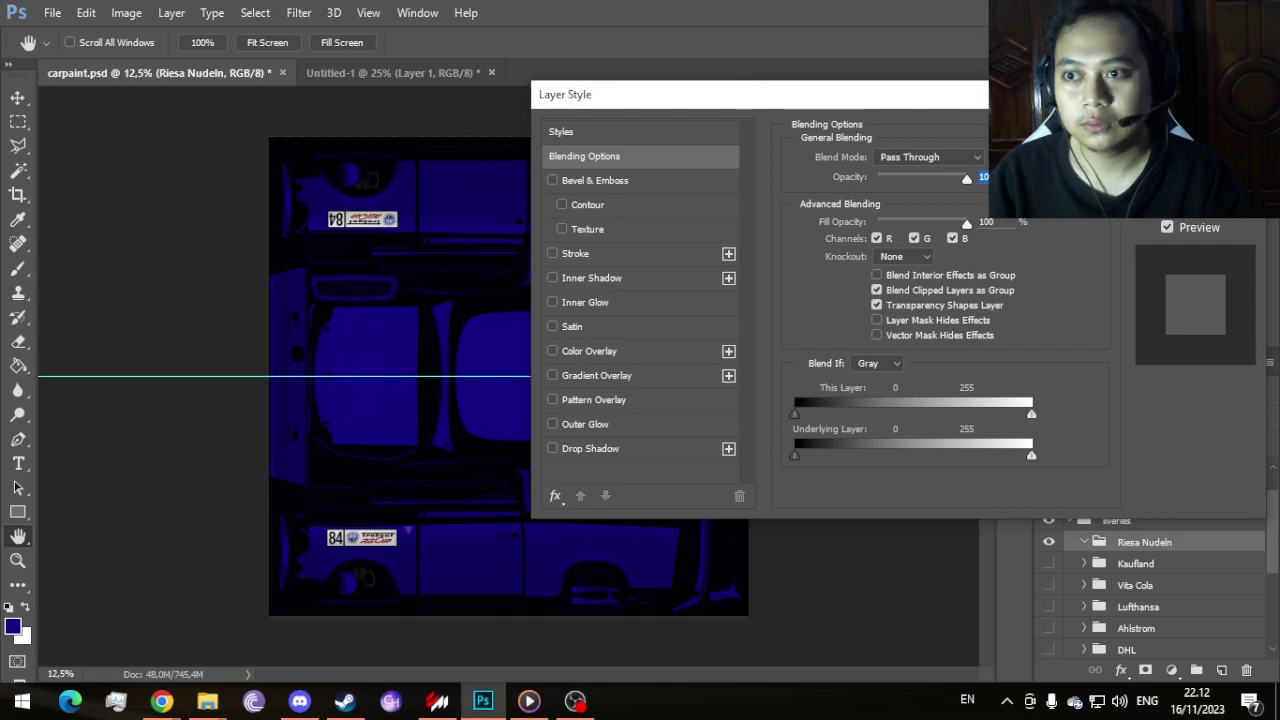
key("v")
key("Escape")
Step: Copy the cut-out pasta bag into carpaint.psd's Riesa Nudeln group, placing it over the hood area
left_click(369, 65)
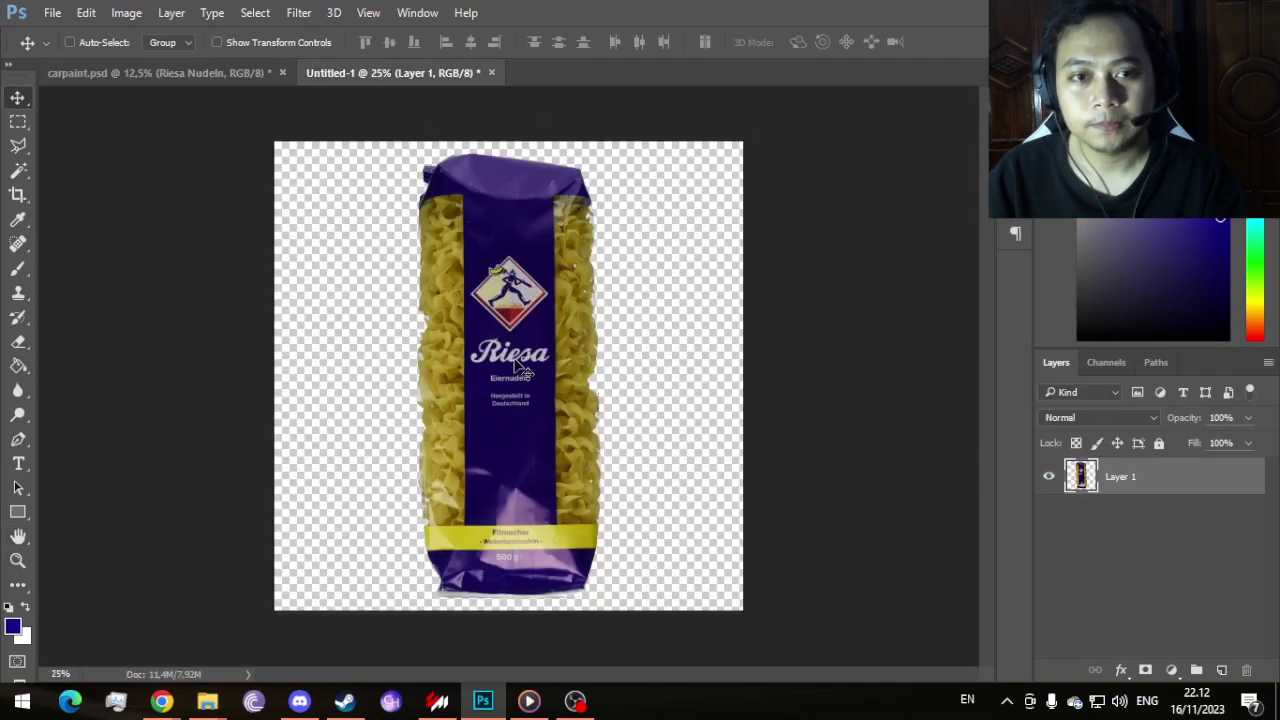
left_click_drag(524, 368, 432, 432)
scroll(1196, 614, "down", 1)
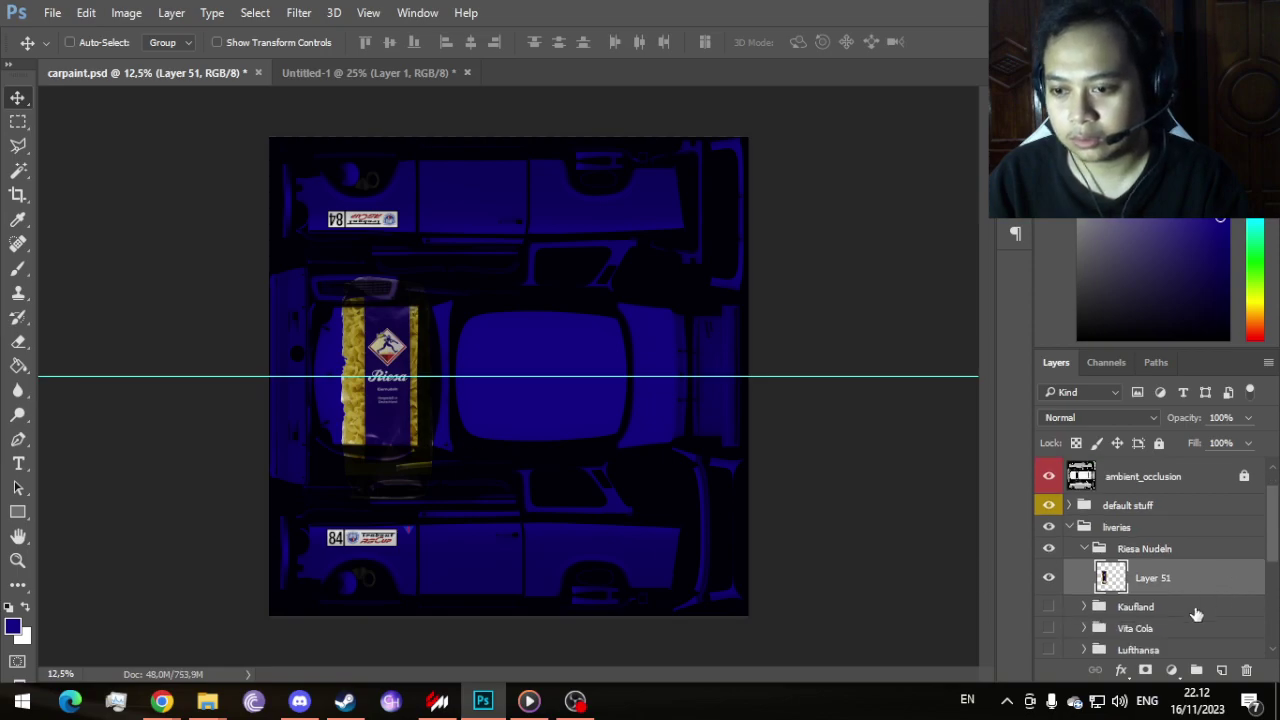
Step: Following the Kaufland group's structure, add a Logos subgroup inside Riesa Nudeln and move the pasta bag layer into it
left_click(1097, 612)
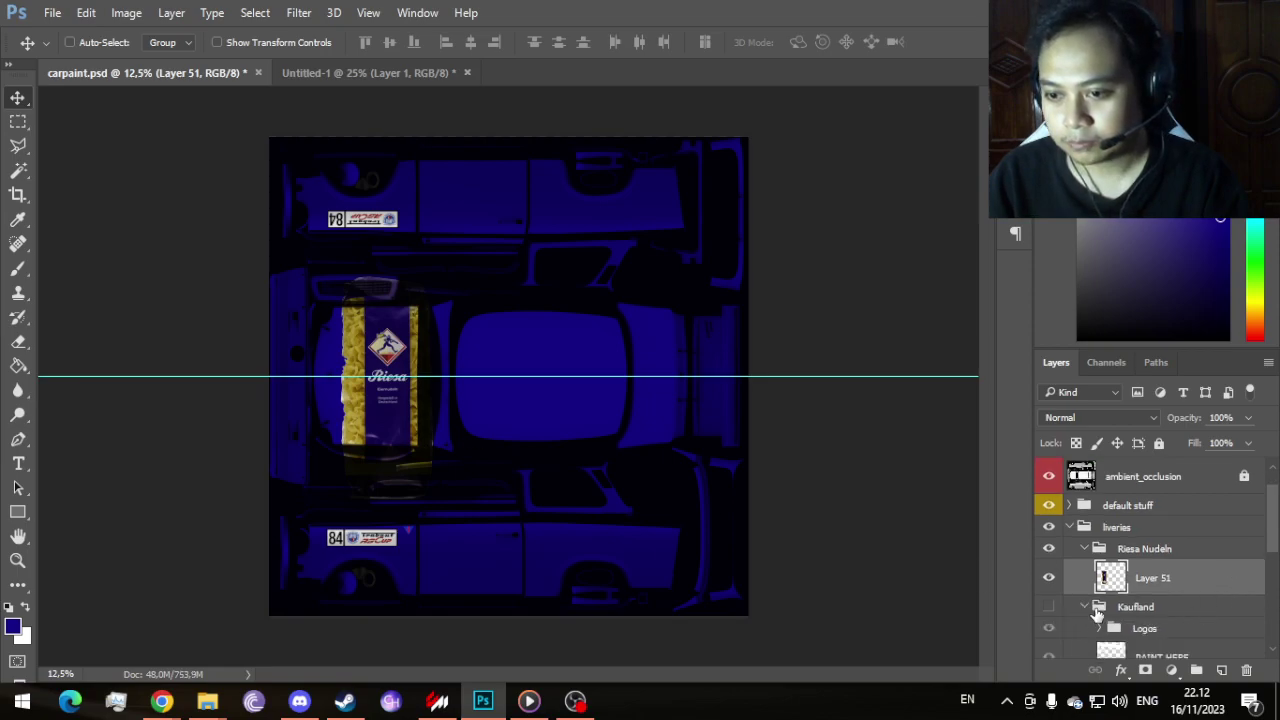
left_click(1086, 607)
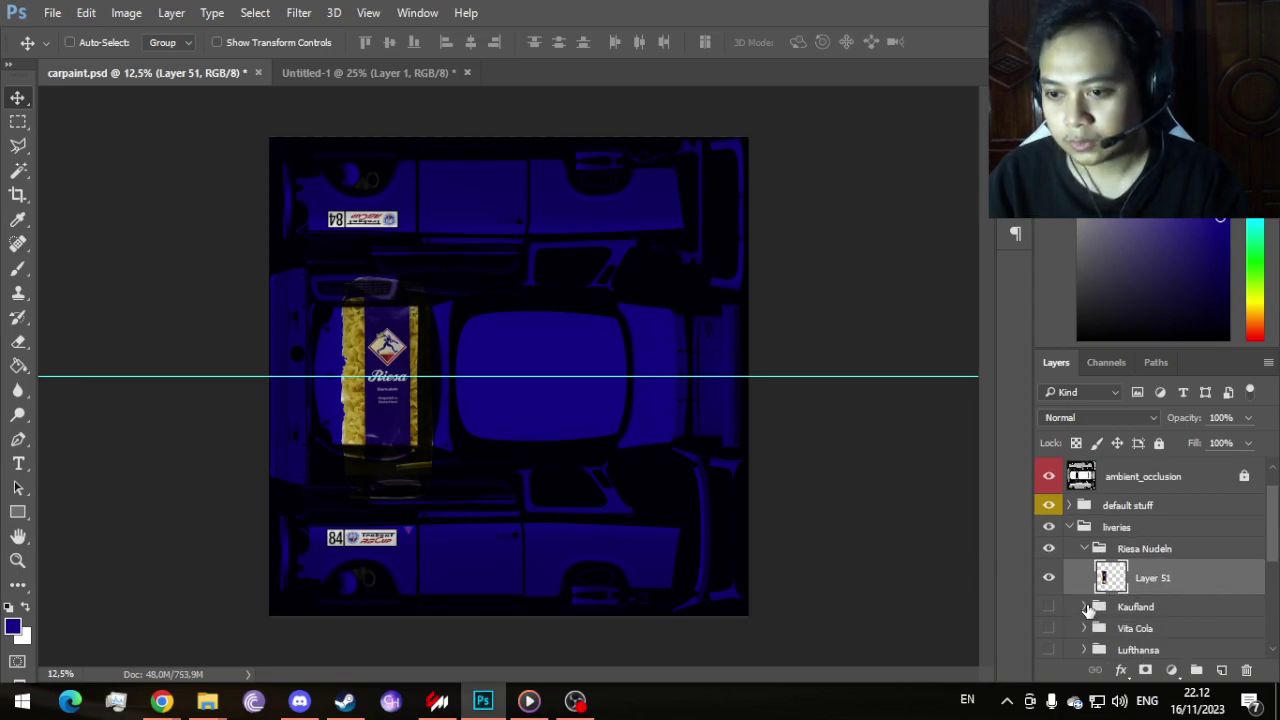
left_click(1197, 670)
double_click(1162, 571)
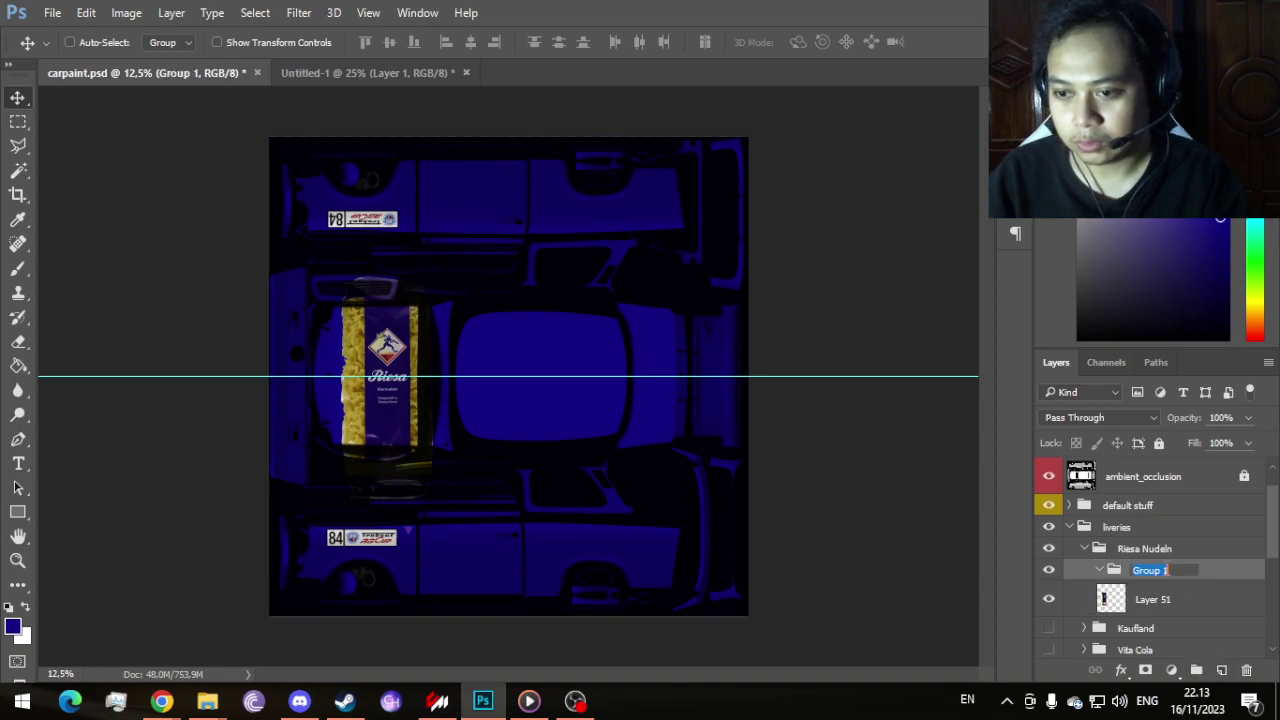
type("Logos")
key("Return")
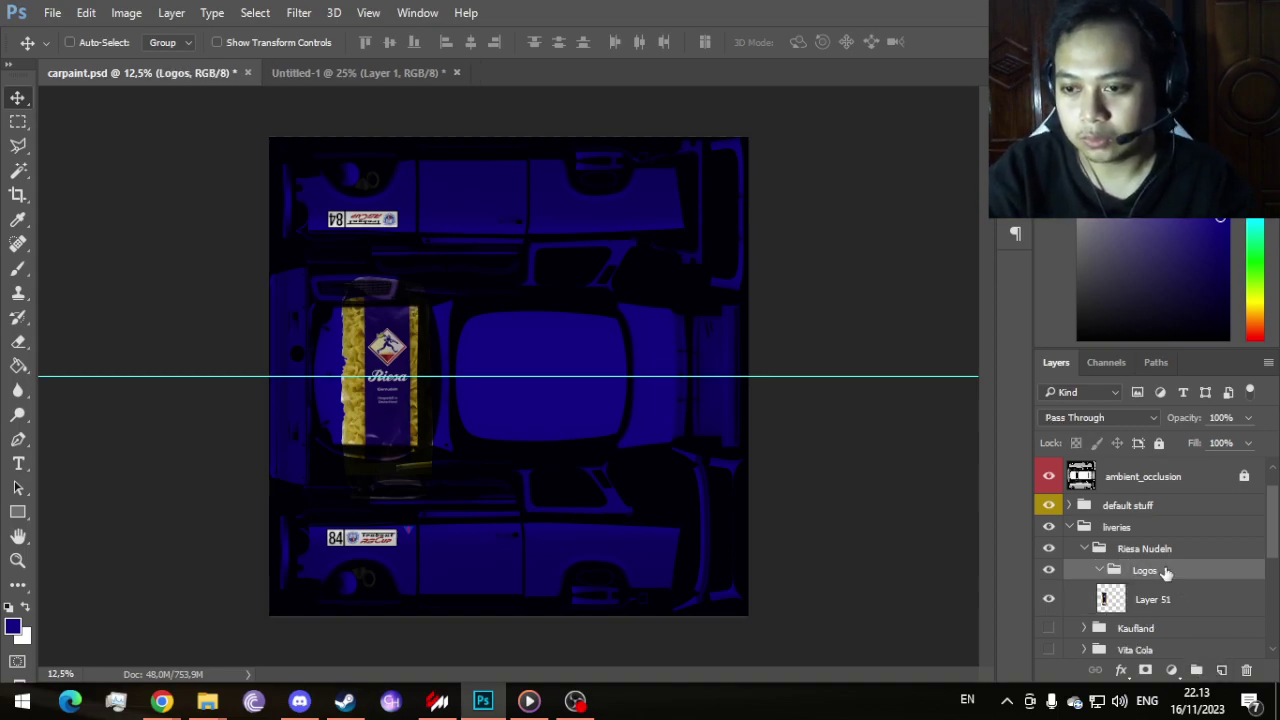
left_click_drag(1200, 600, 1192, 572)
Step: Following the Kaufland group's structure, add an empty layer named PAINT HERE beneath the Logos subgroup in the Riesa Nudeln group
left_click(1084, 628)
scroll(1190, 600, "down", 2)
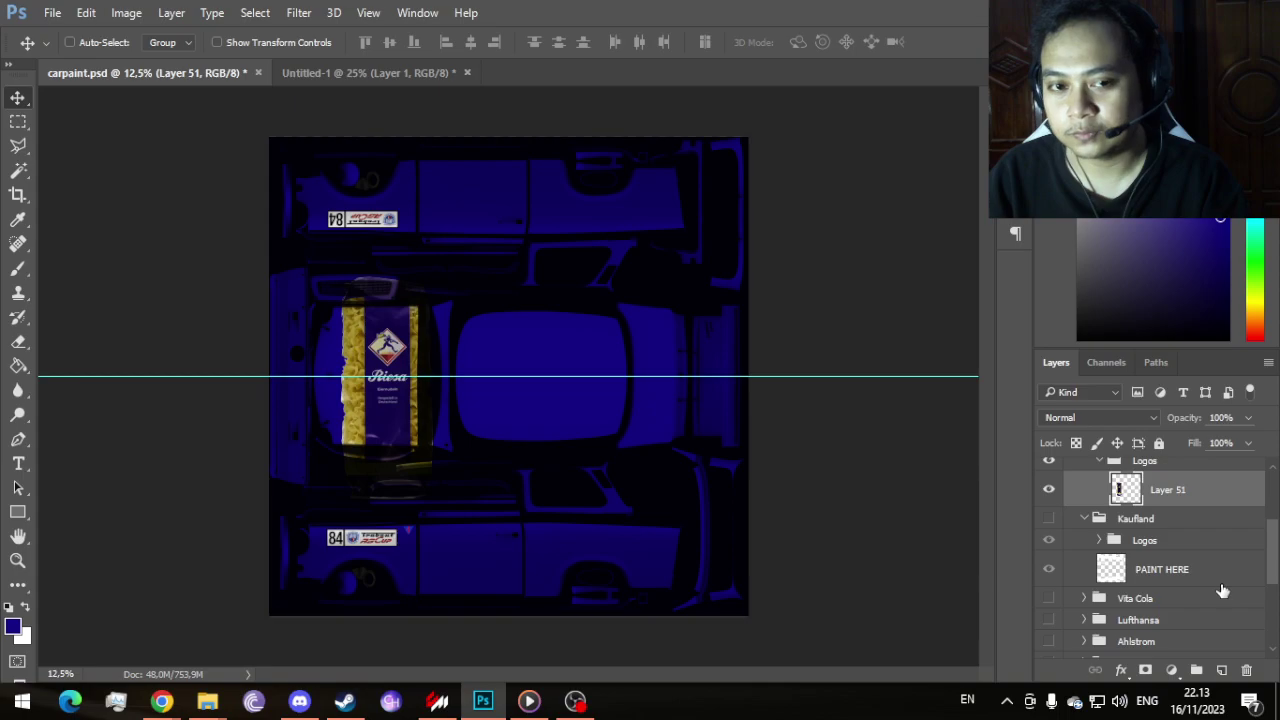
scroll(1186, 528, "up", 1)
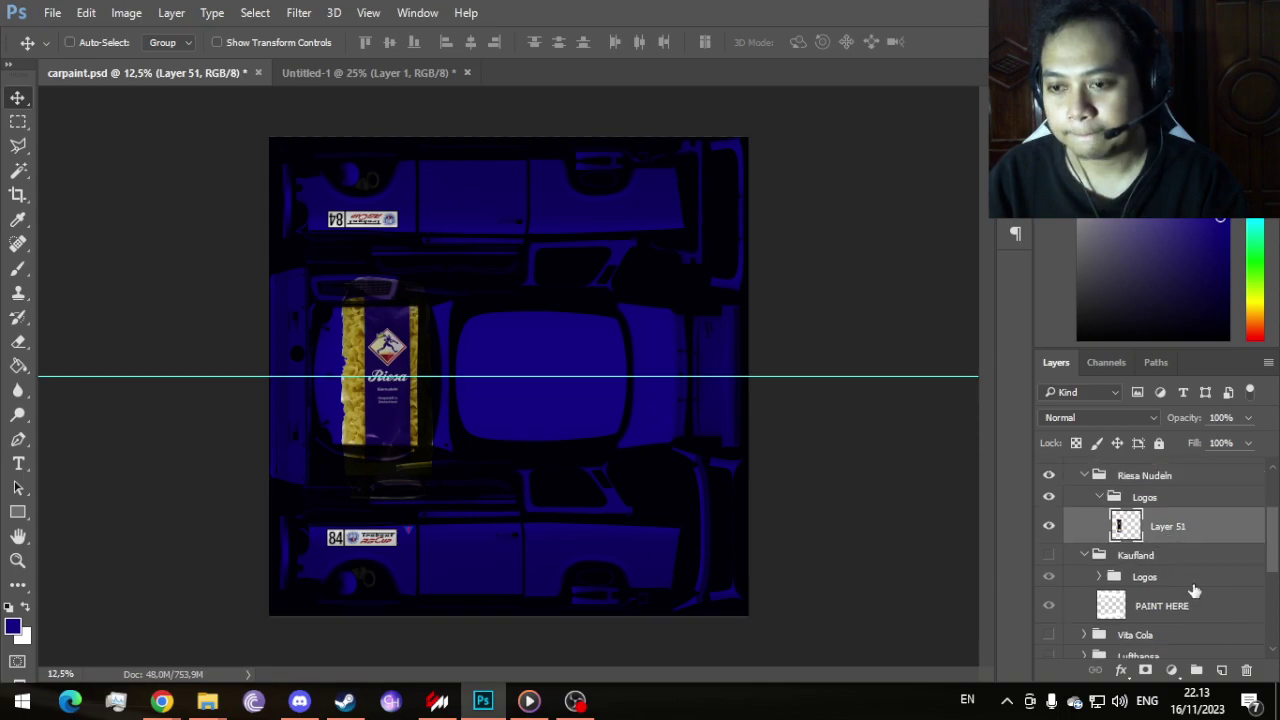
left_click(1221, 670)
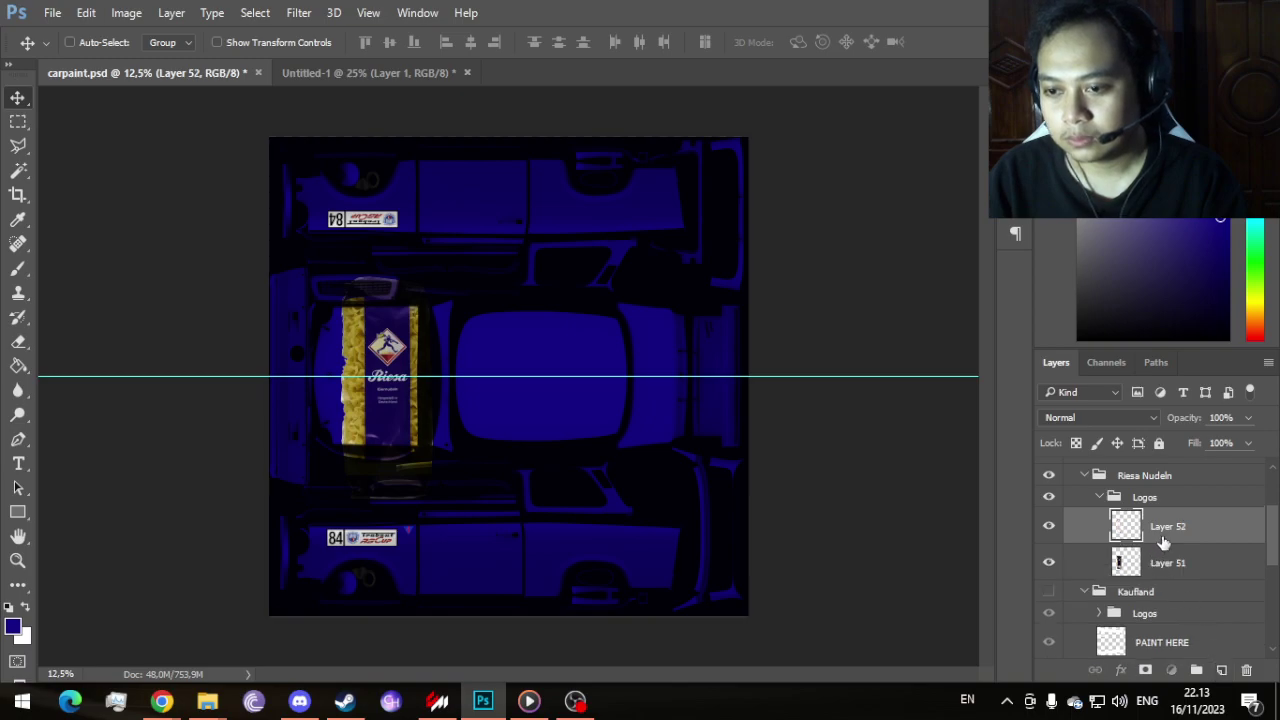
left_click_drag(1158, 538, 1150, 592)
double_click(1132, 563)
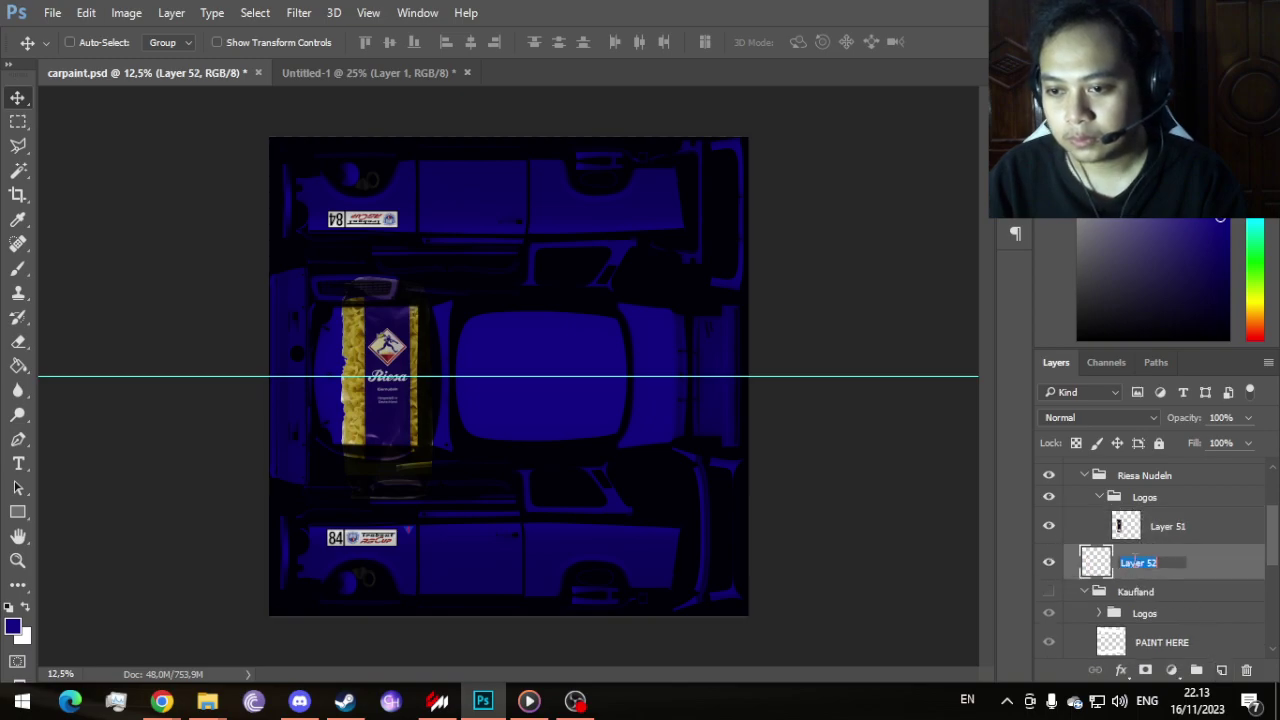
type("PAINT HE")
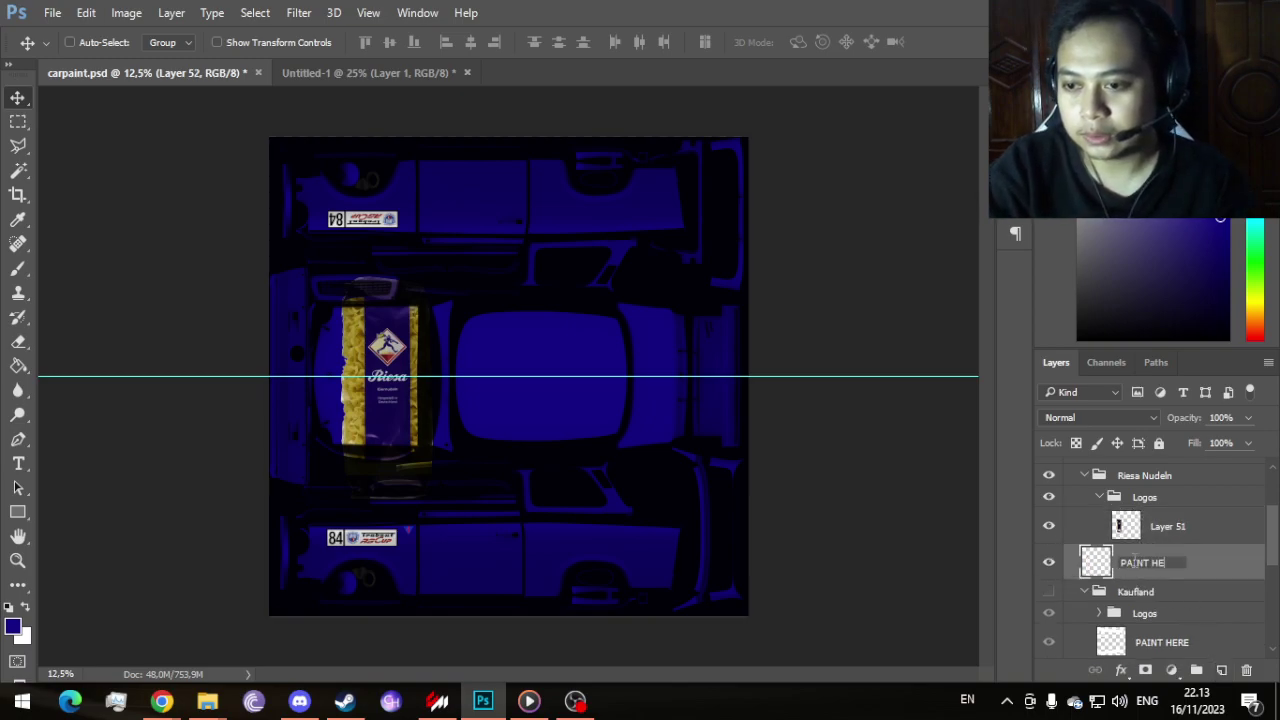
type("RE")
key("Return")
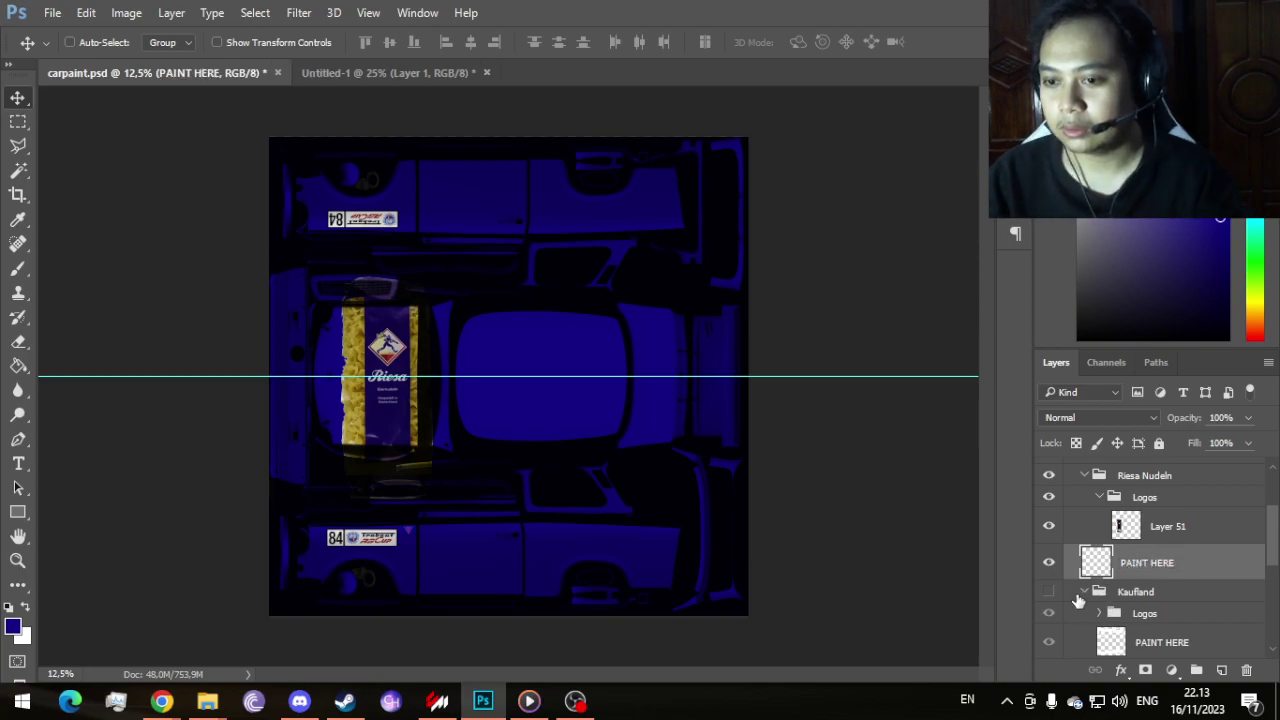
left_click(1085, 592)
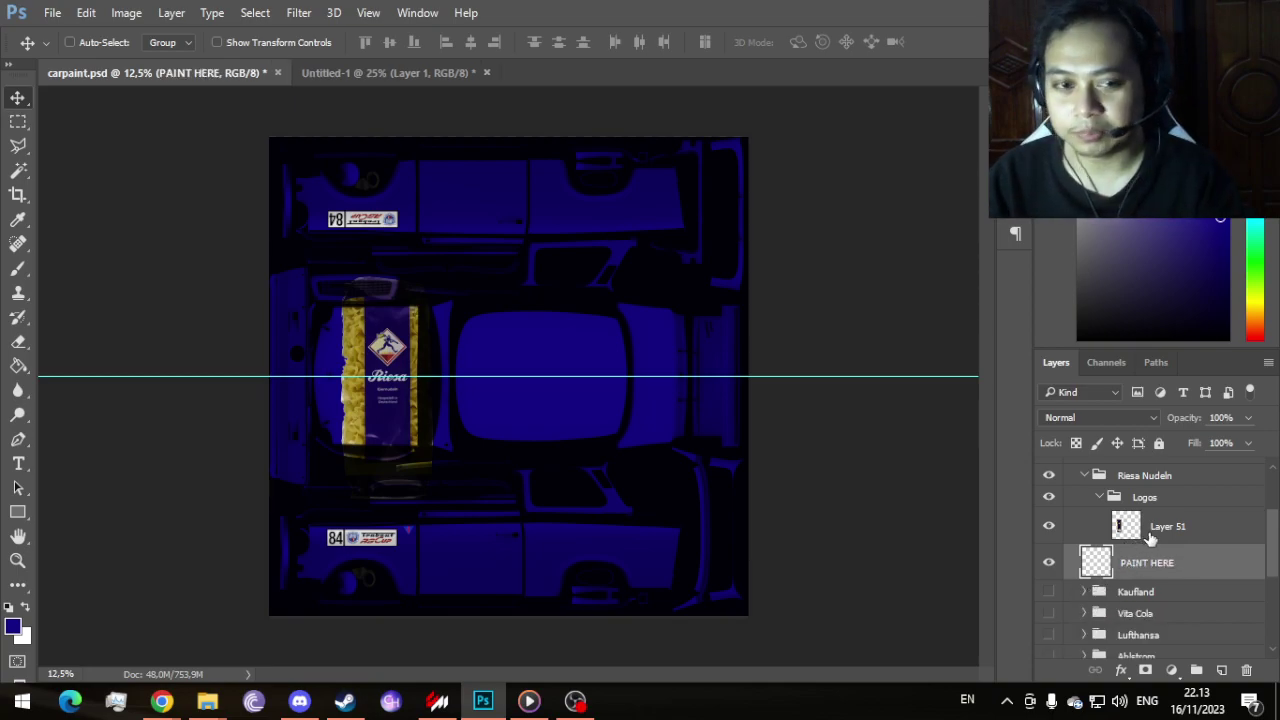
Step: Shift the pasta bag layer slightly toward the left edge of the texture, keeping it over the hood
left_click(1230, 536)
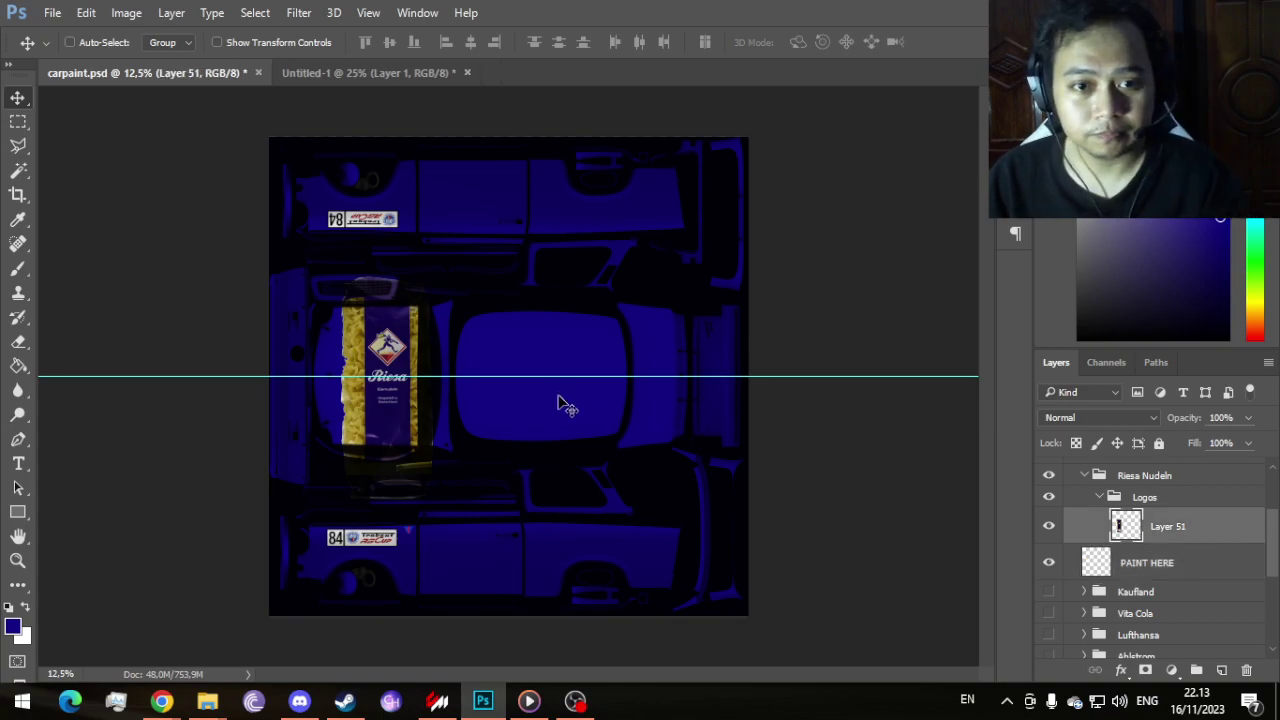
scroll(375, 376, "up", 4)
scroll(375, 376, "down", 4)
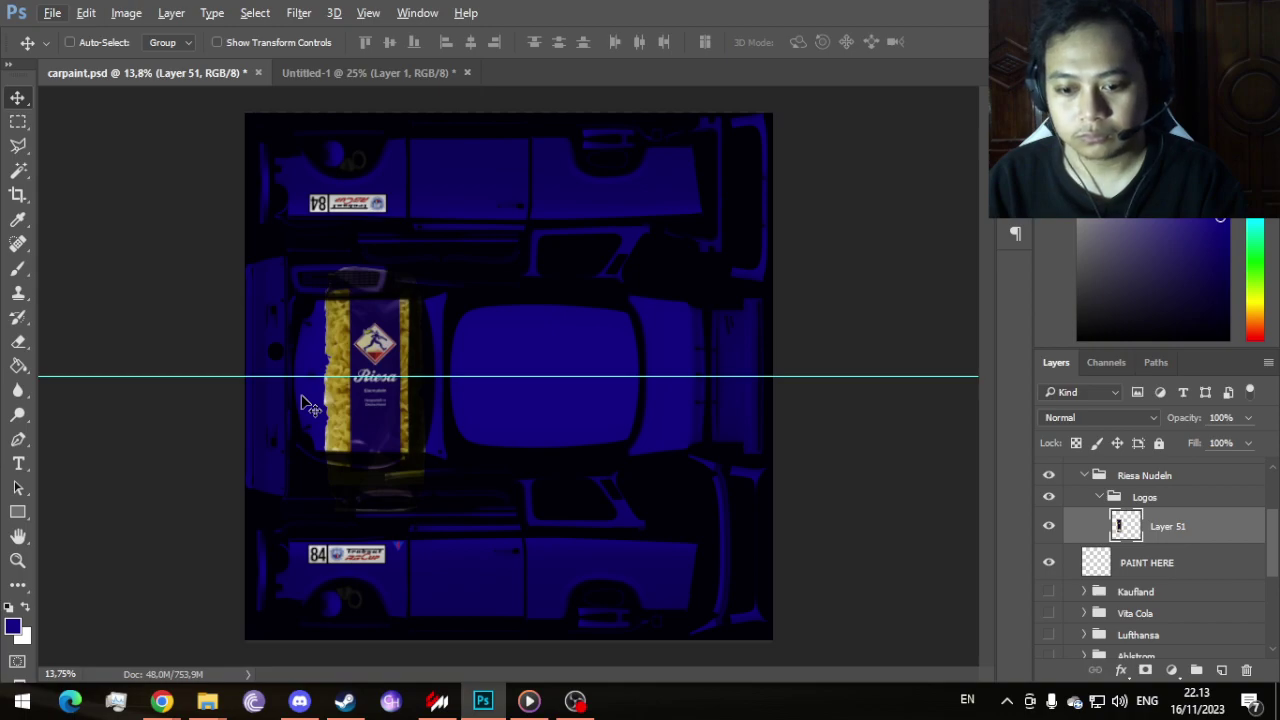
left_click_drag(370, 372, 350, 370)
Step: Compare the cut-out pasta bag in Untitled-1 with its placement on the hood in carpaint.psd
left_click(400, 80)
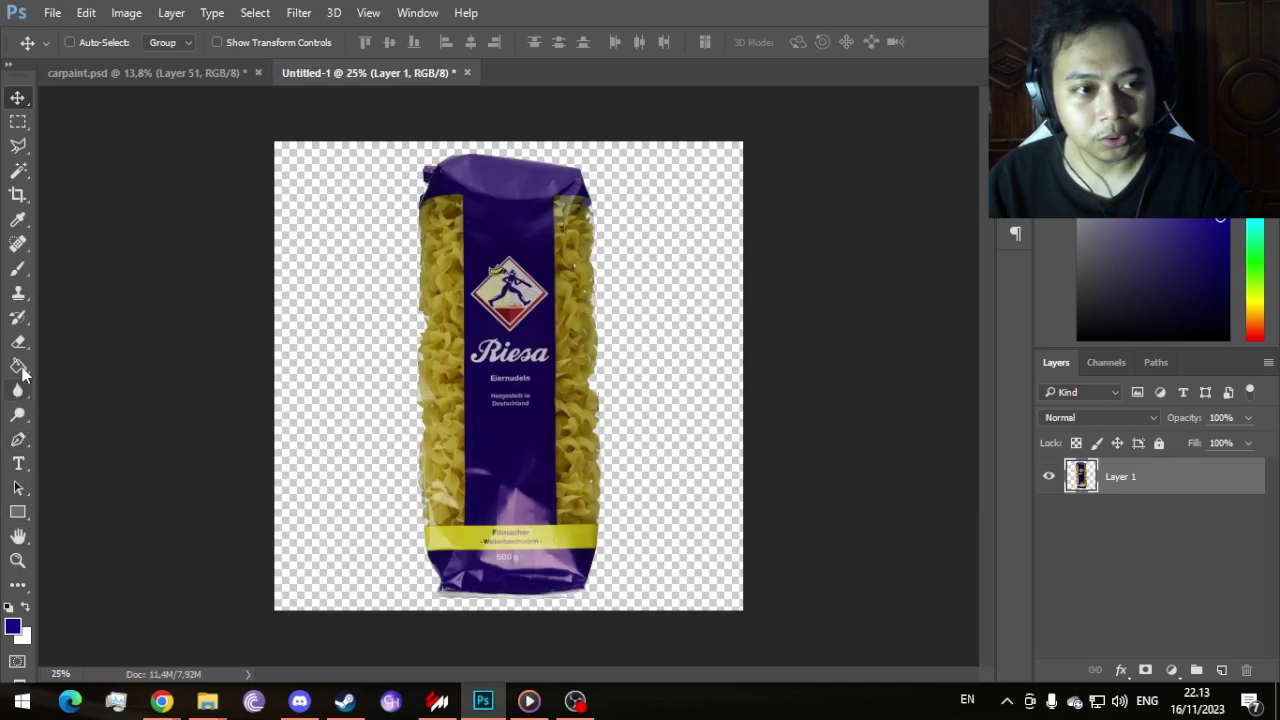
left_click(22, 174)
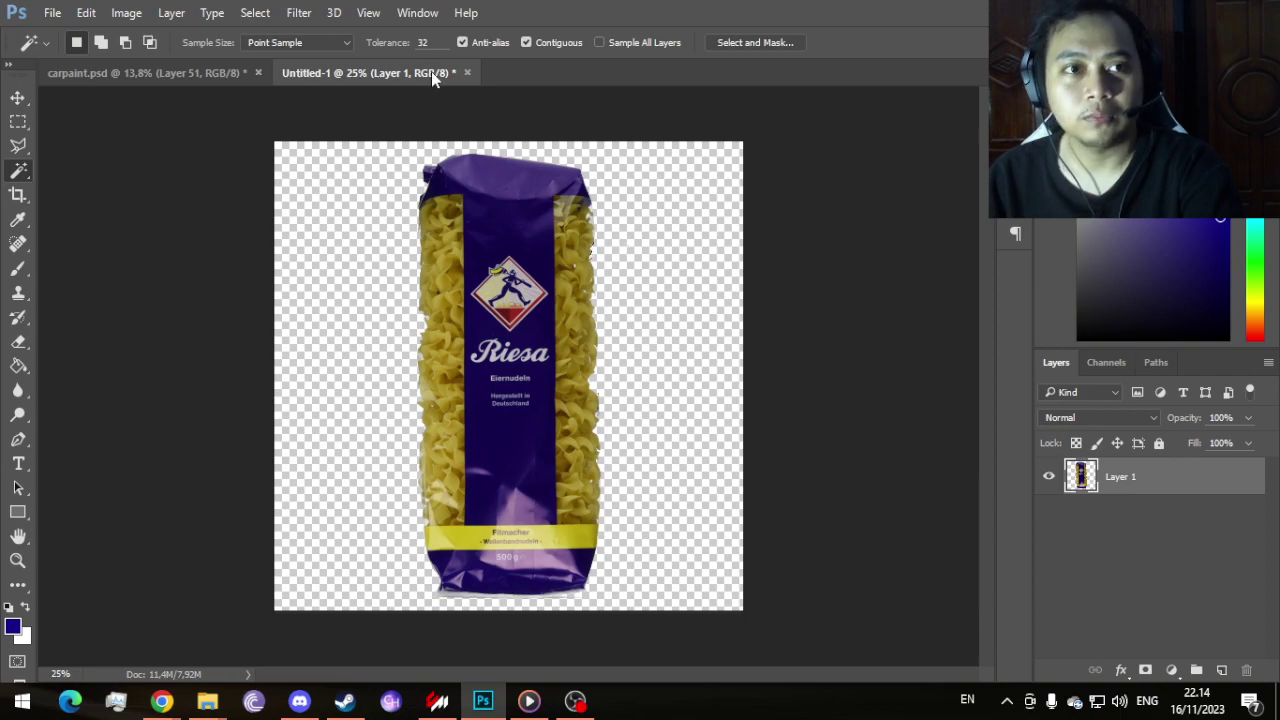
left_click(198, 76)
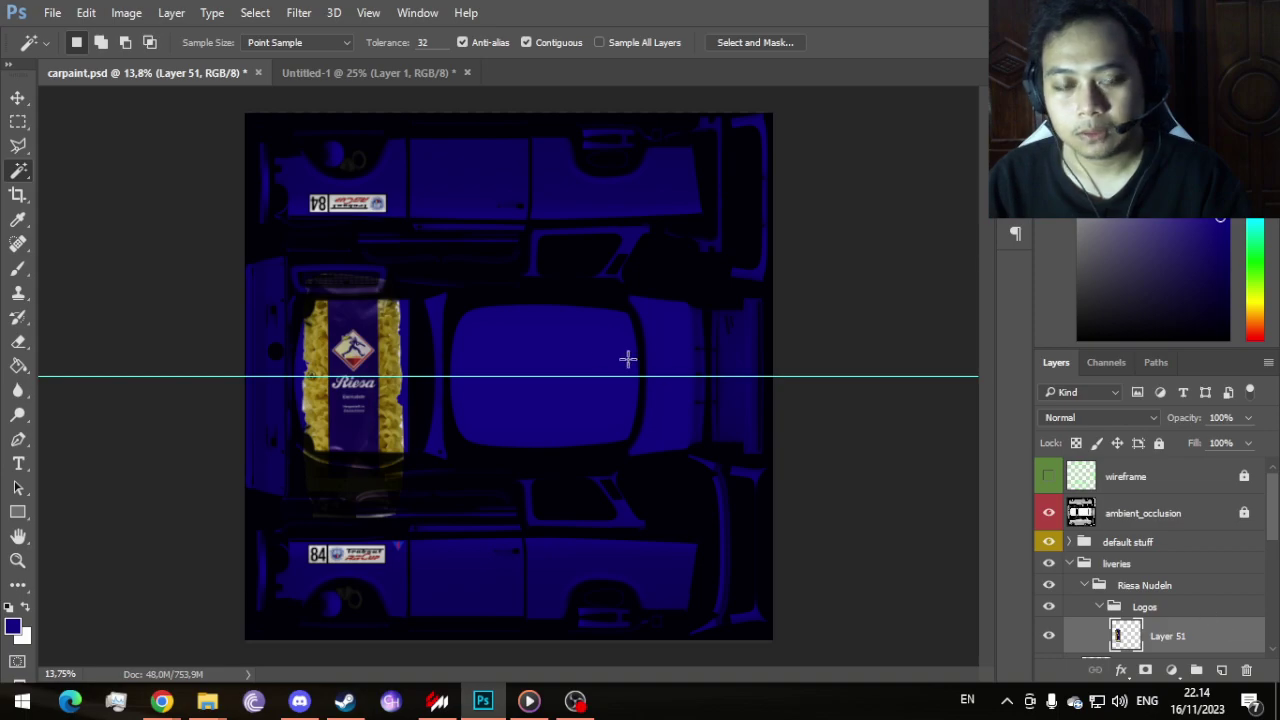
scroll(372, 316, "up", 2)
scroll(372, 316, "up", 1)
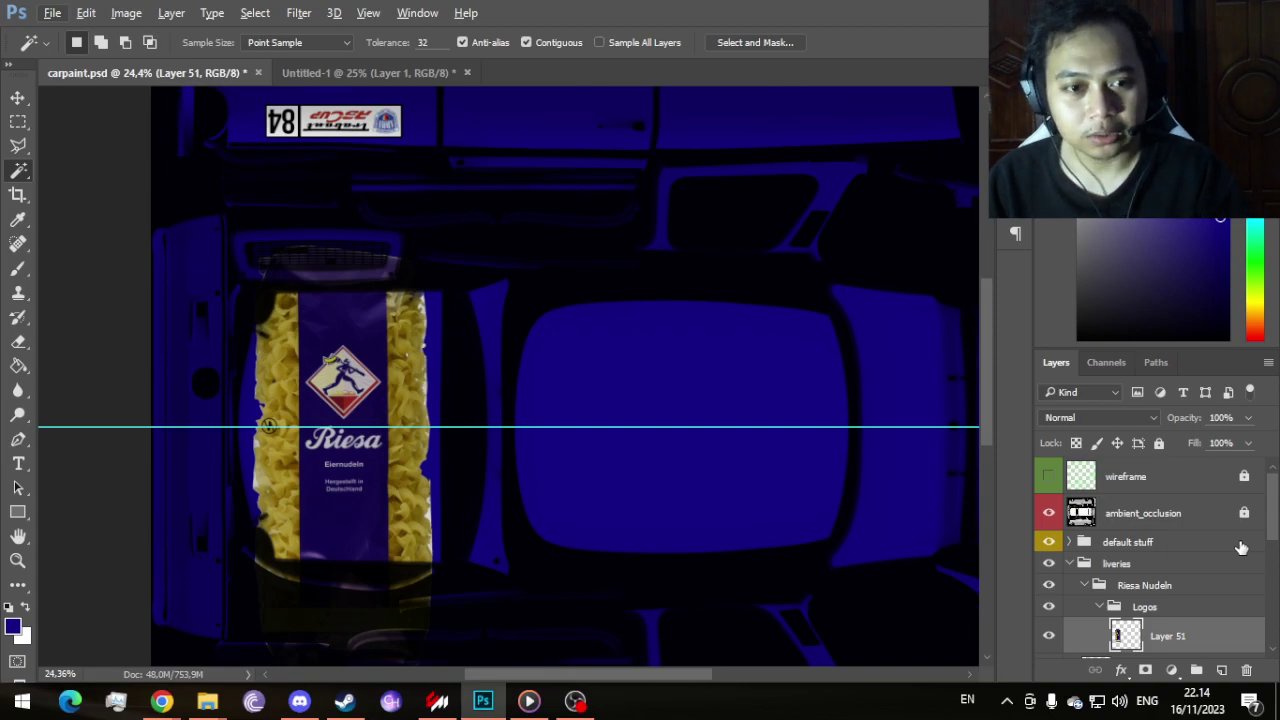
Step: Switch to Chrome and show the image results of the existing riesa nudeln search
mouse_move(147, 712)
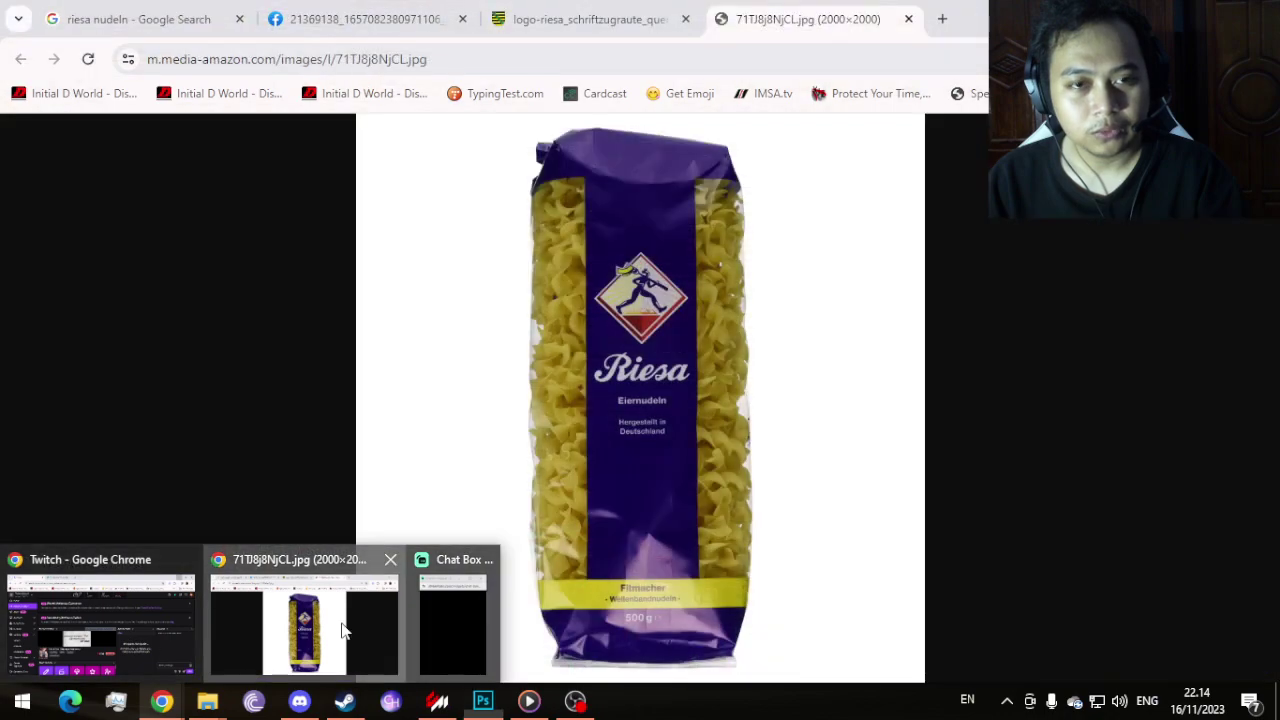
left_click(330, 625)
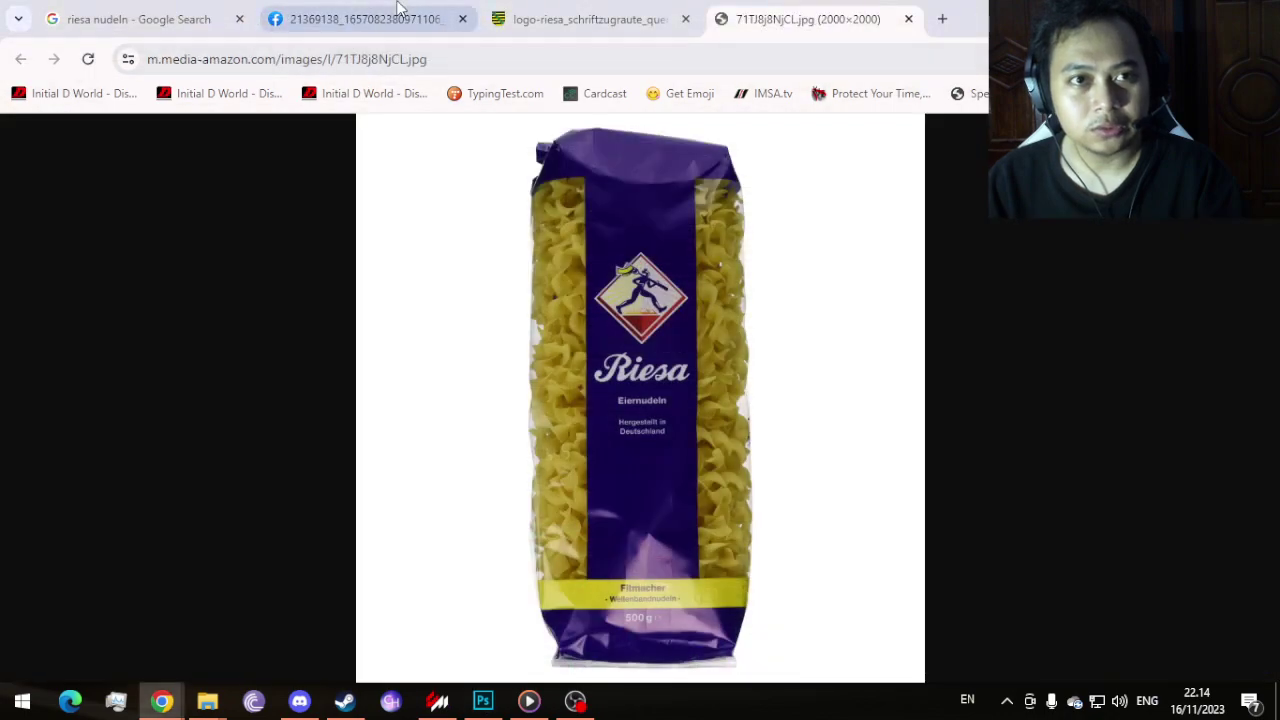
left_click(169, 17)
scroll(553, 374, "up", 3)
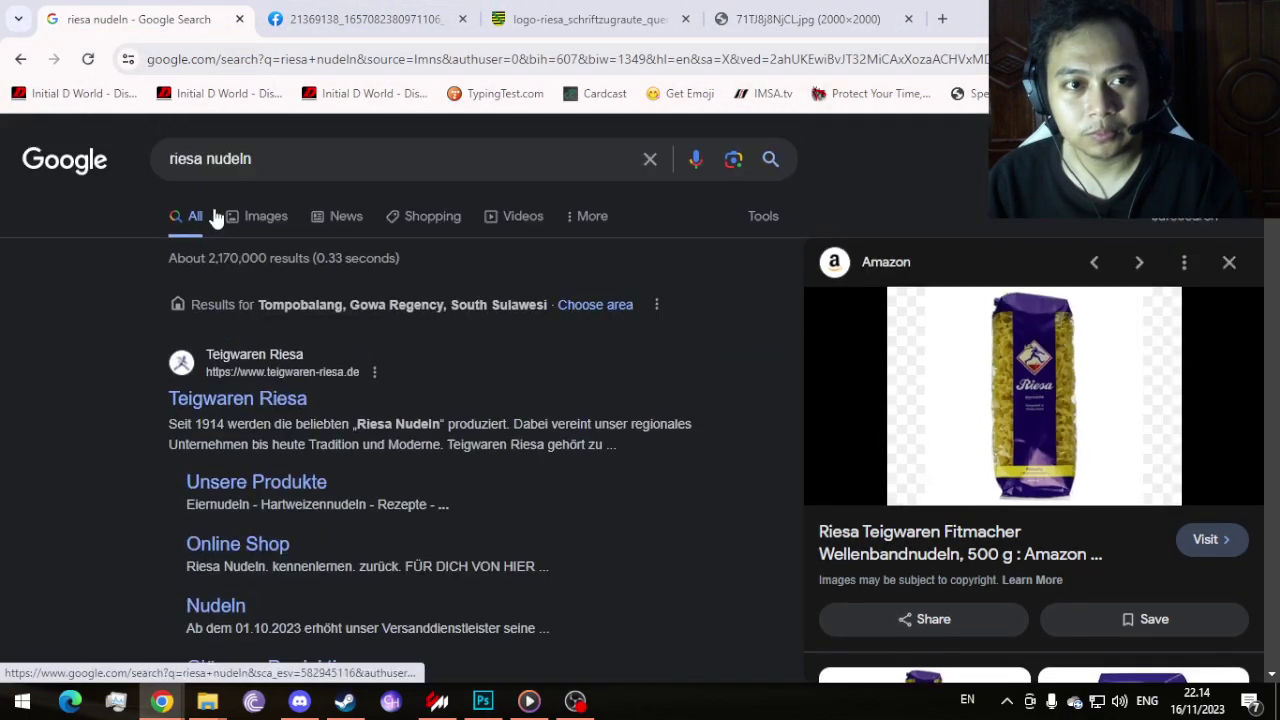
left_click(256, 217)
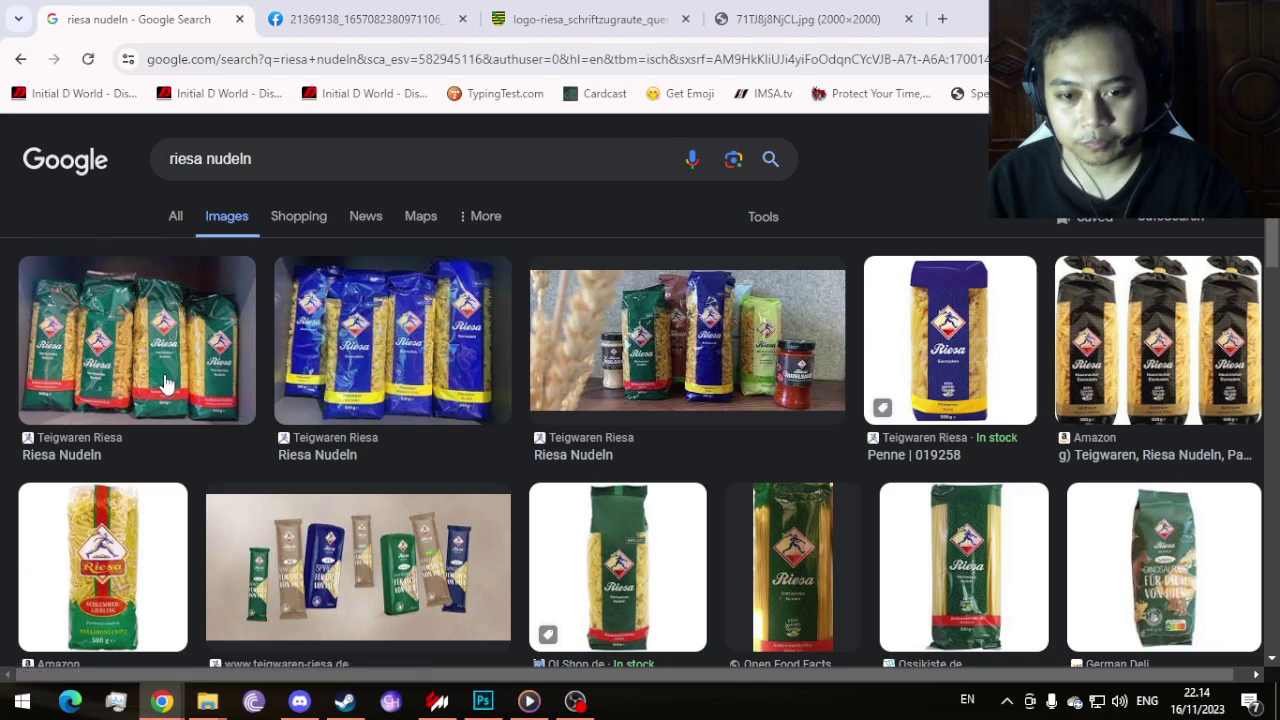
Step: Examine the Riesa packaging images, previewing the Makkaroni-Chips bag, the green pasta bags and the black Goldtraum three-pack
scroll(167, 384, "down", 2)
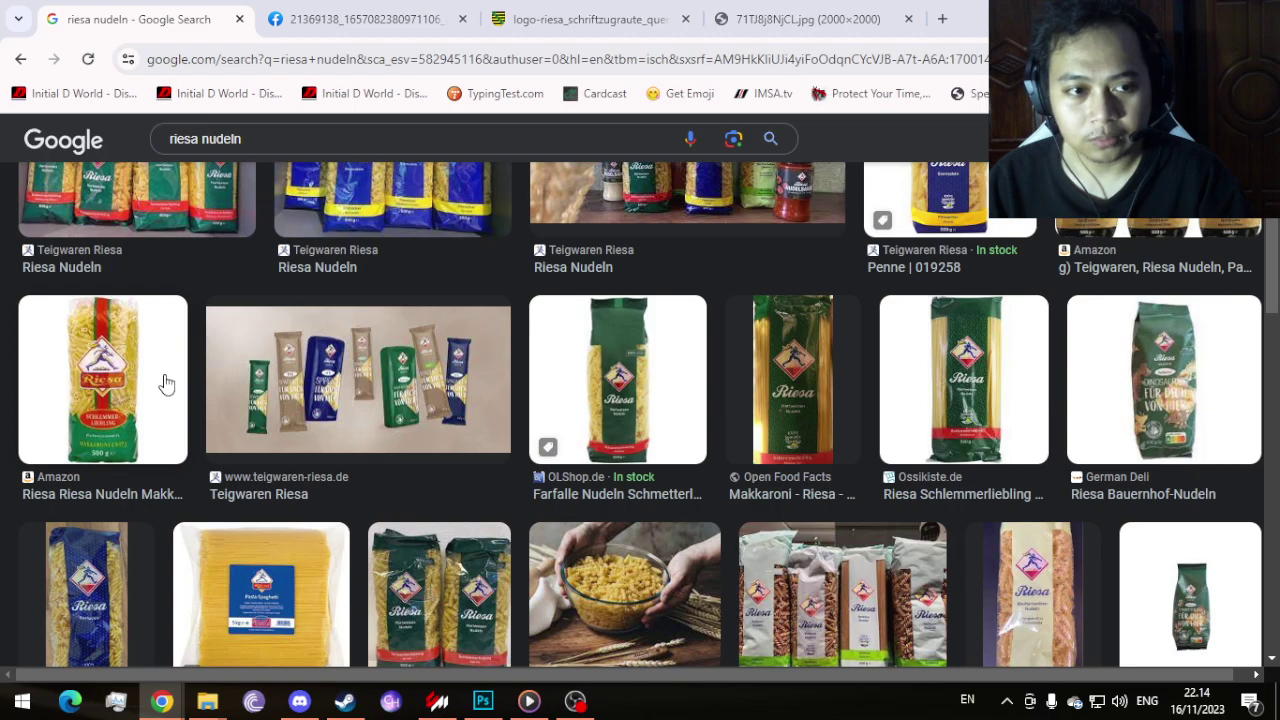
left_click(165, 392)
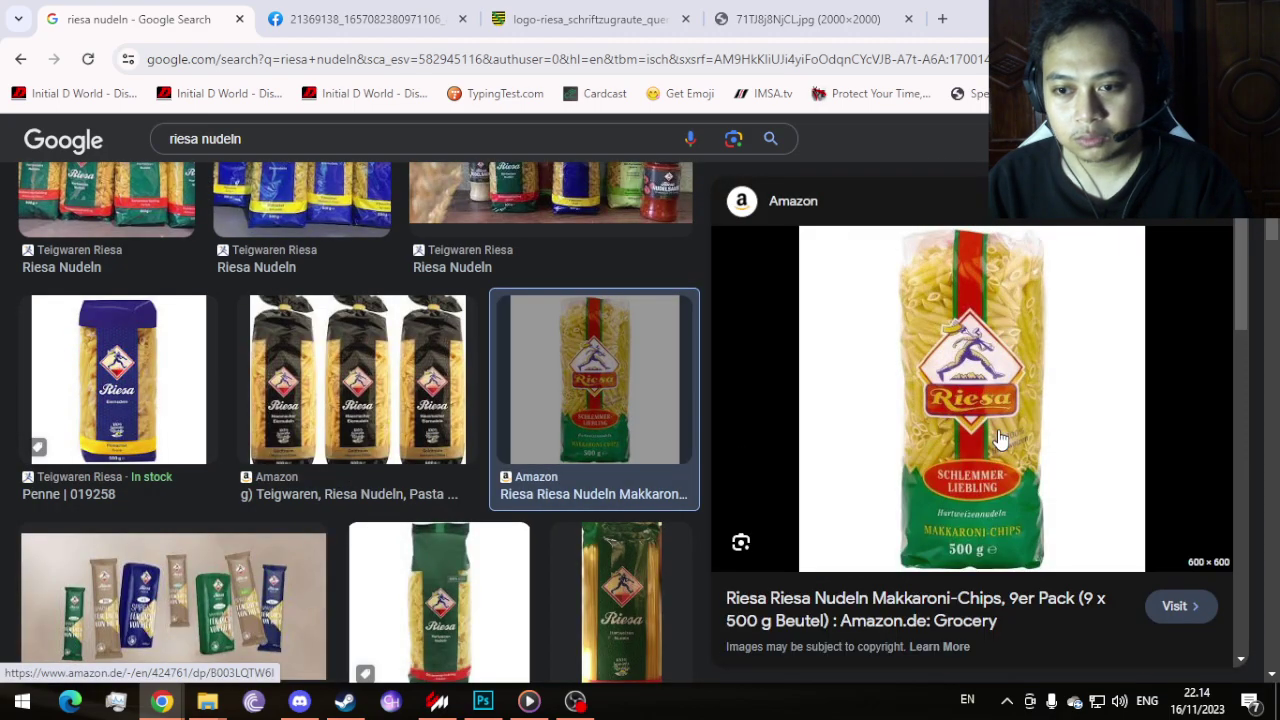
scroll(560, 420, "up", 2)
left_click(149, 371)
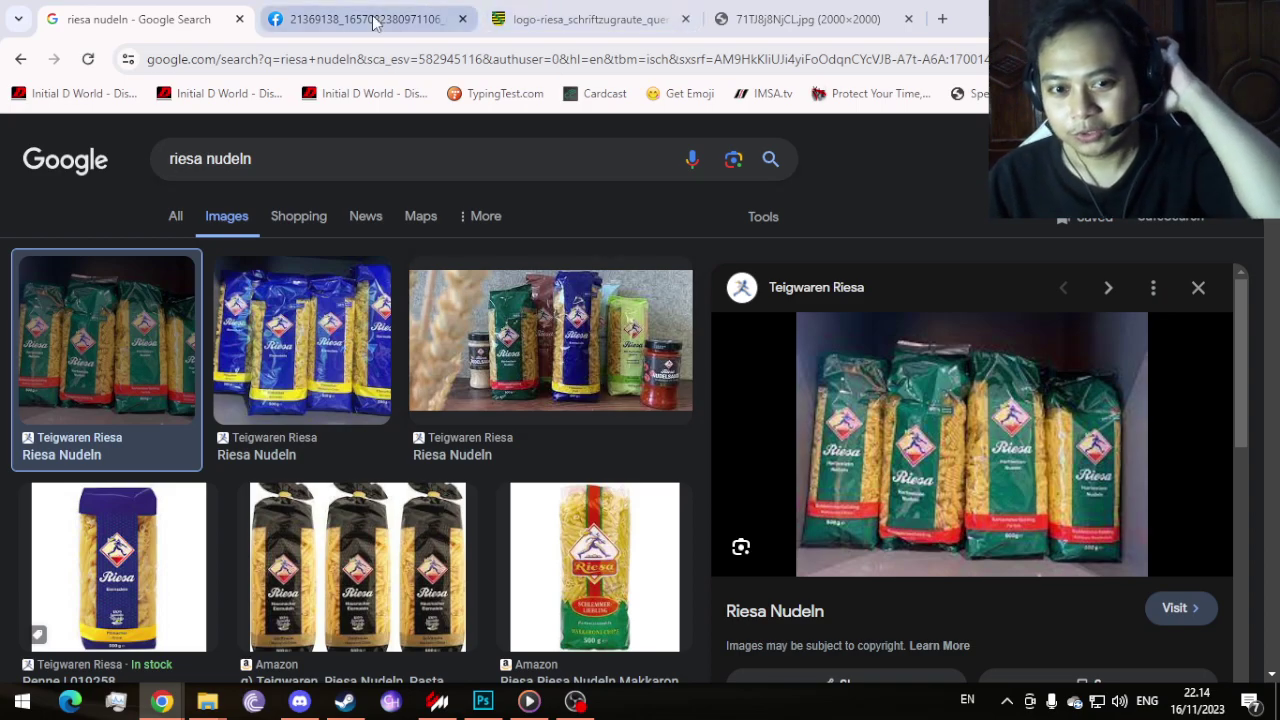
left_click(435, 527)
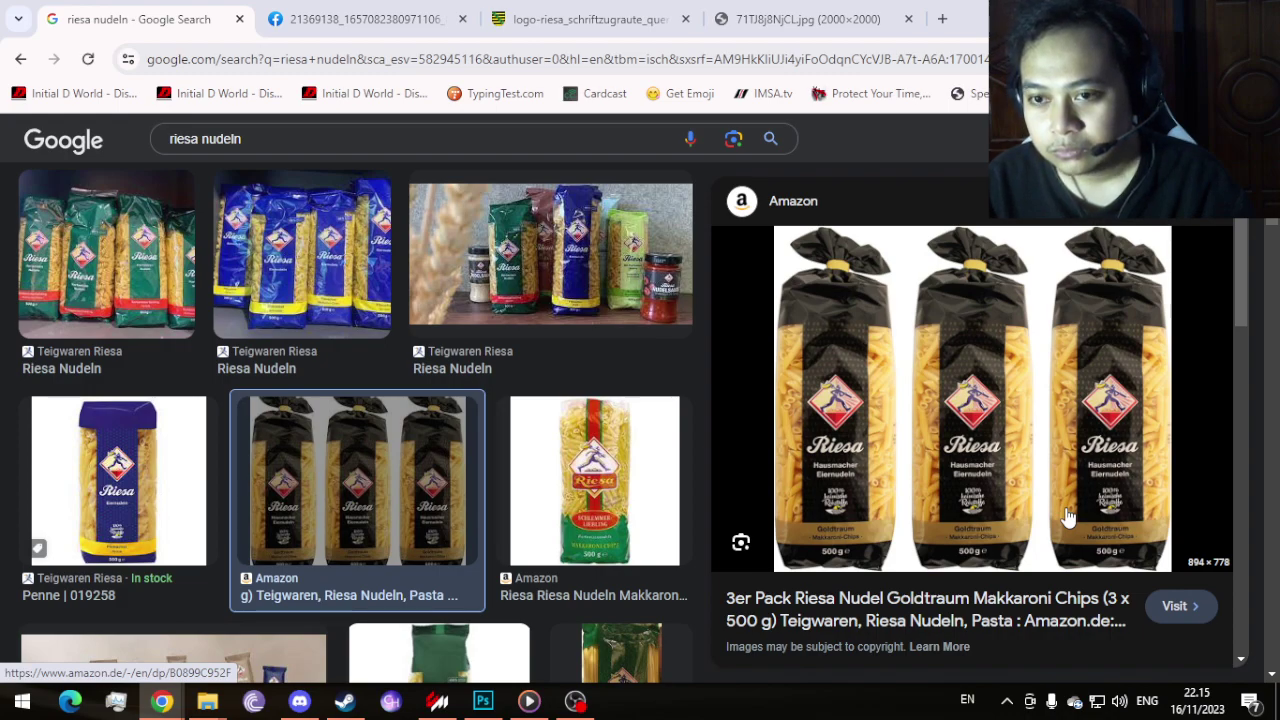
scroll(545, 398, "down", 3)
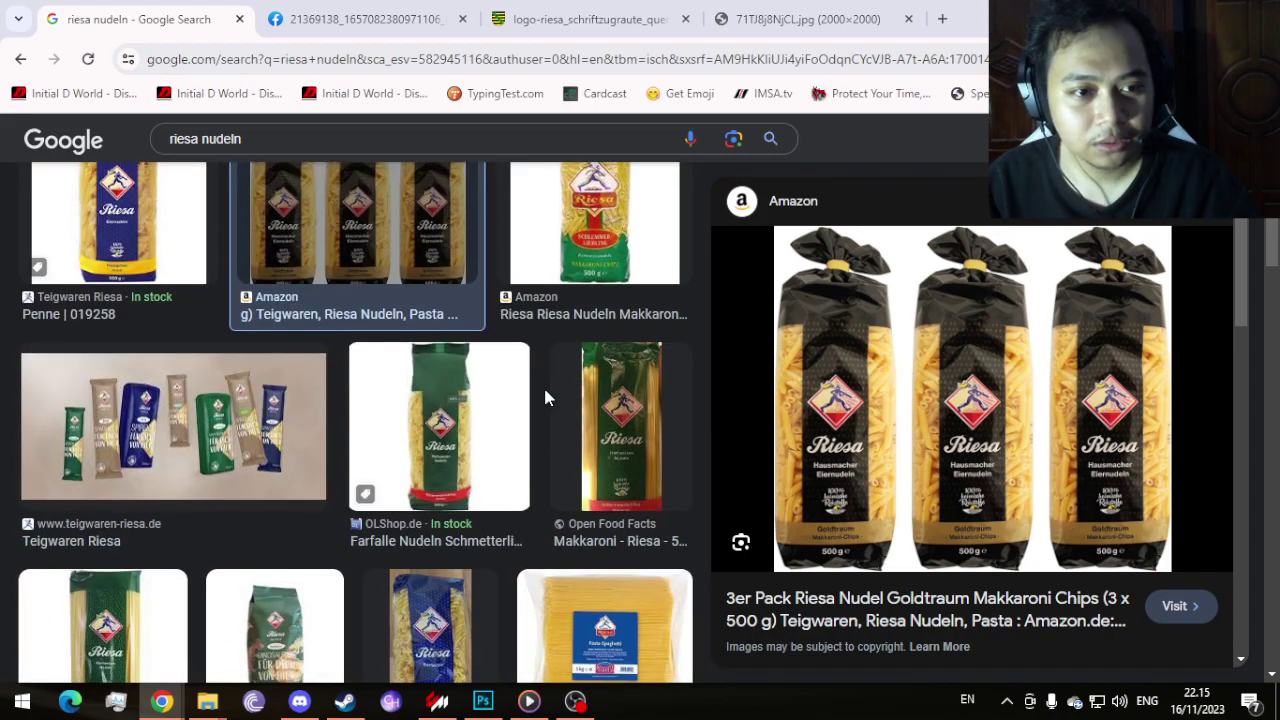
scroll(545, 398, "down", 5)
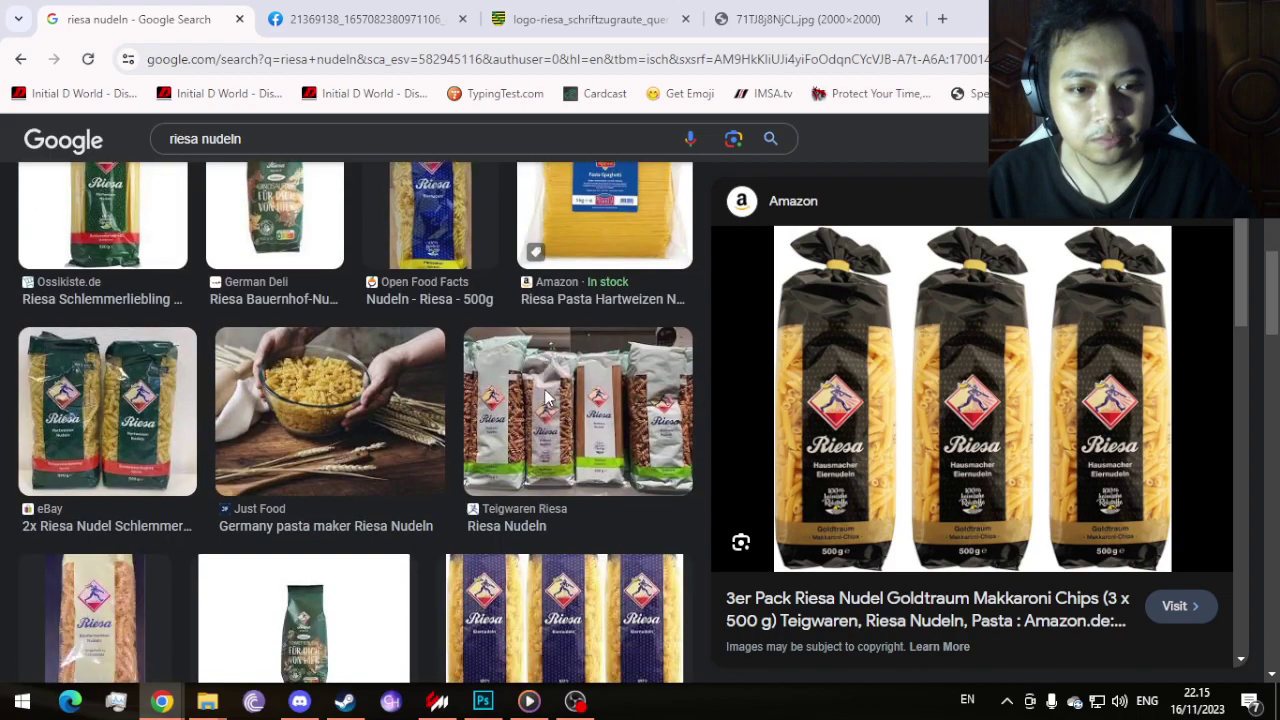
scroll(545, 398, "up", 8)
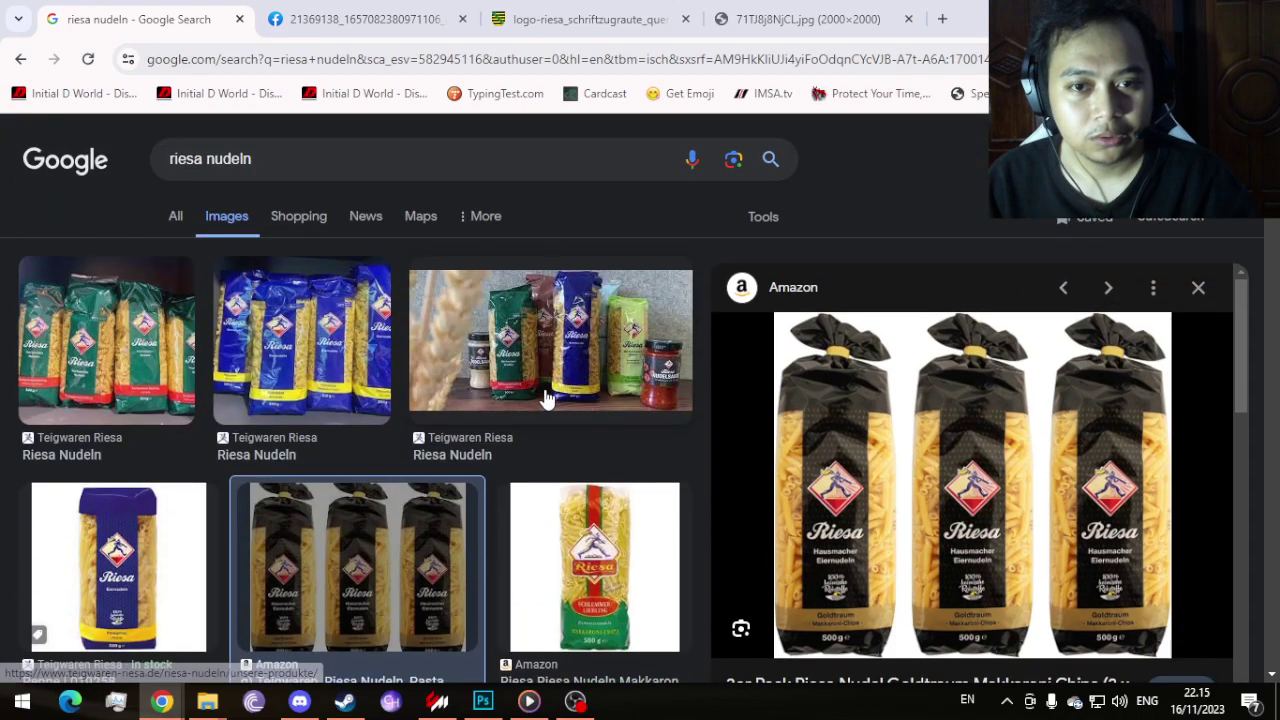
Step: Replace the image search with the earlier query rotkäppchen logo
left_click(293, 159)
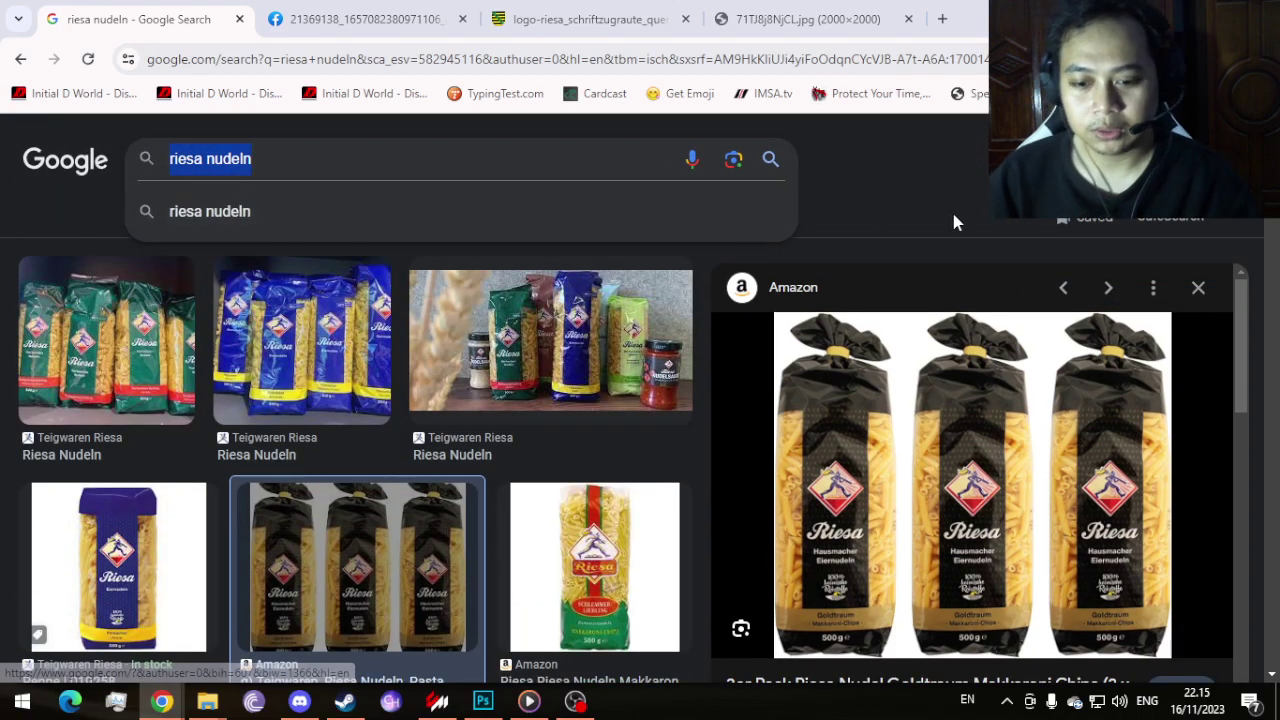
type("r")
key("BackSpace")
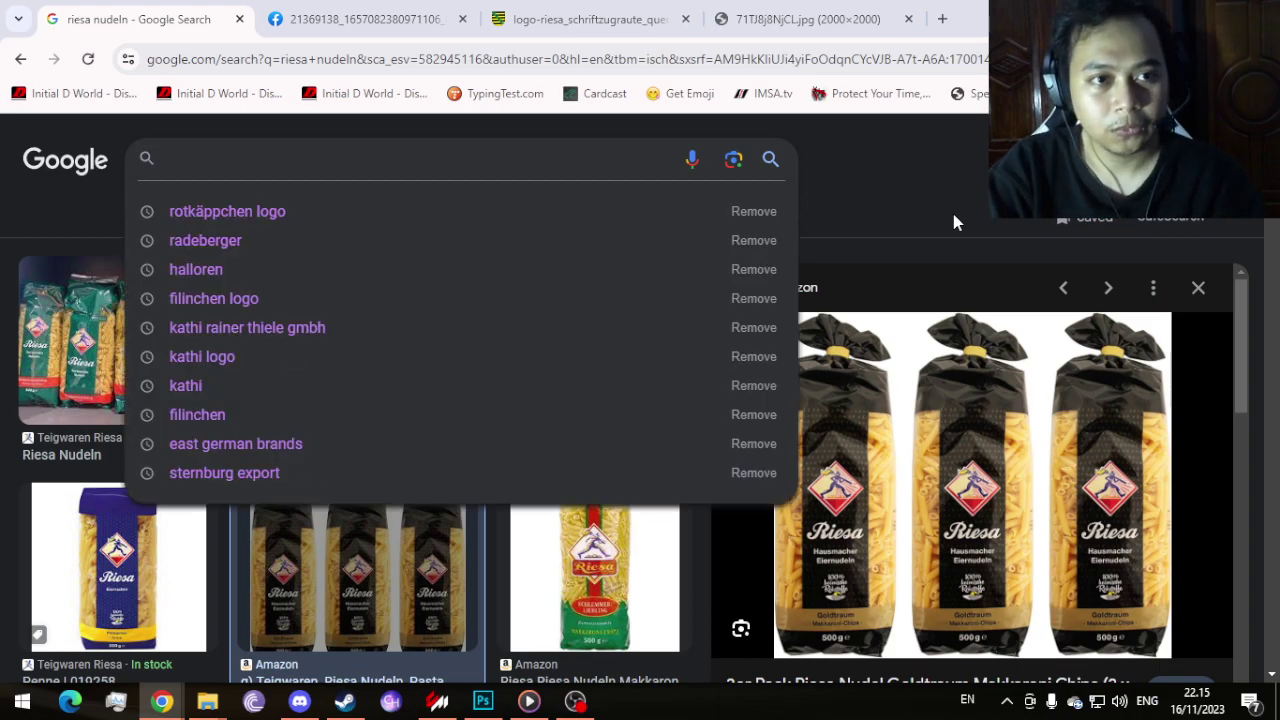
left_click(454, 217)
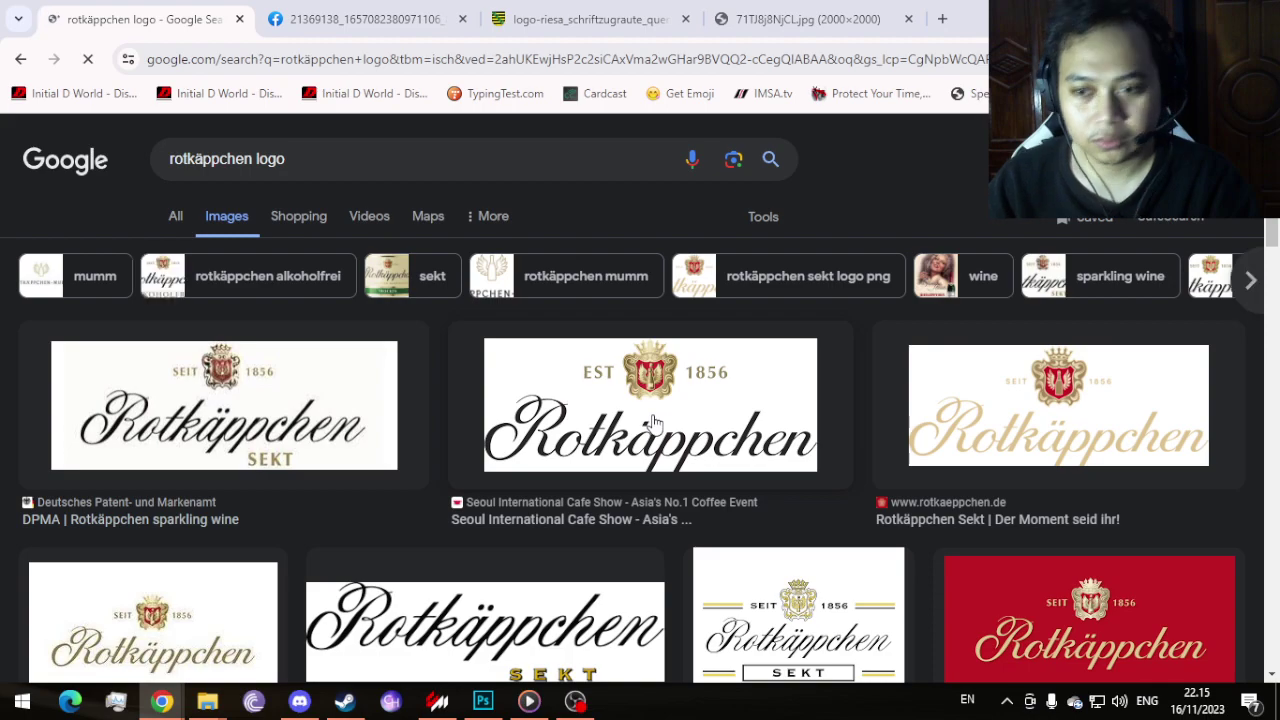
Step: Look through the Rotkäppchen logo image results for a version suitable for the livery
scroll(654, 424, "down", 3)
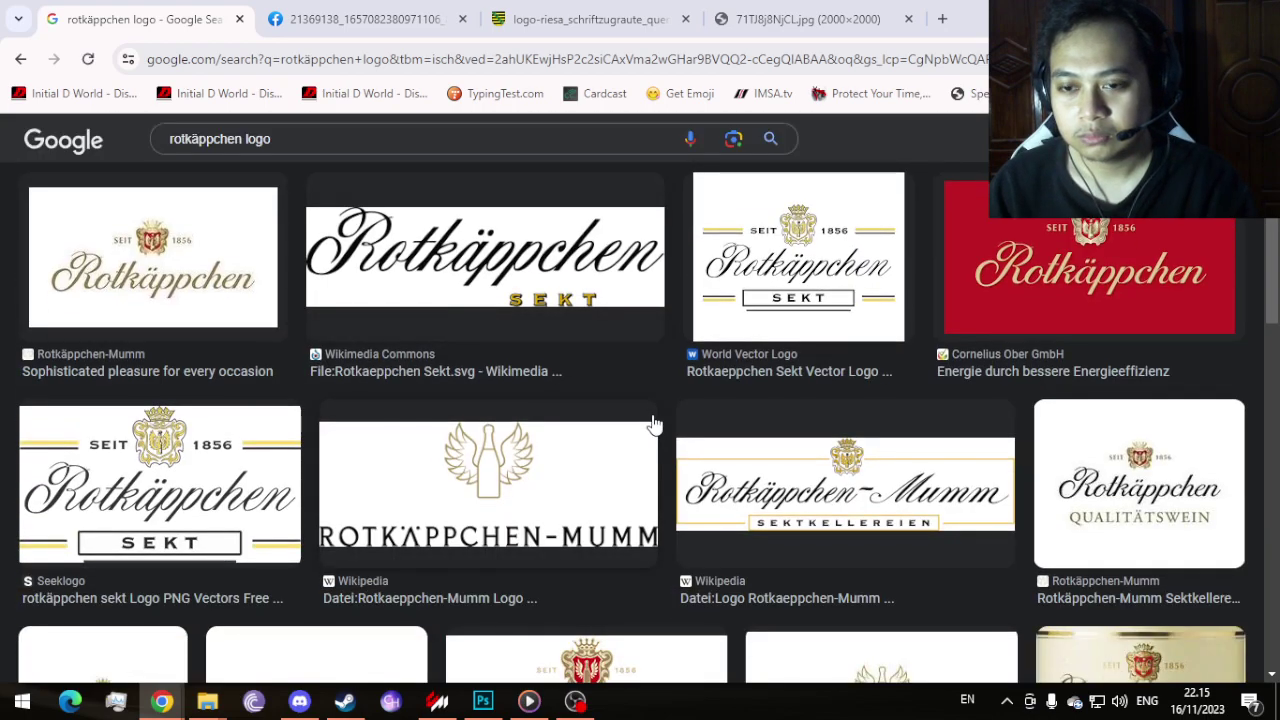
scroll(654, 424, "down", 4)
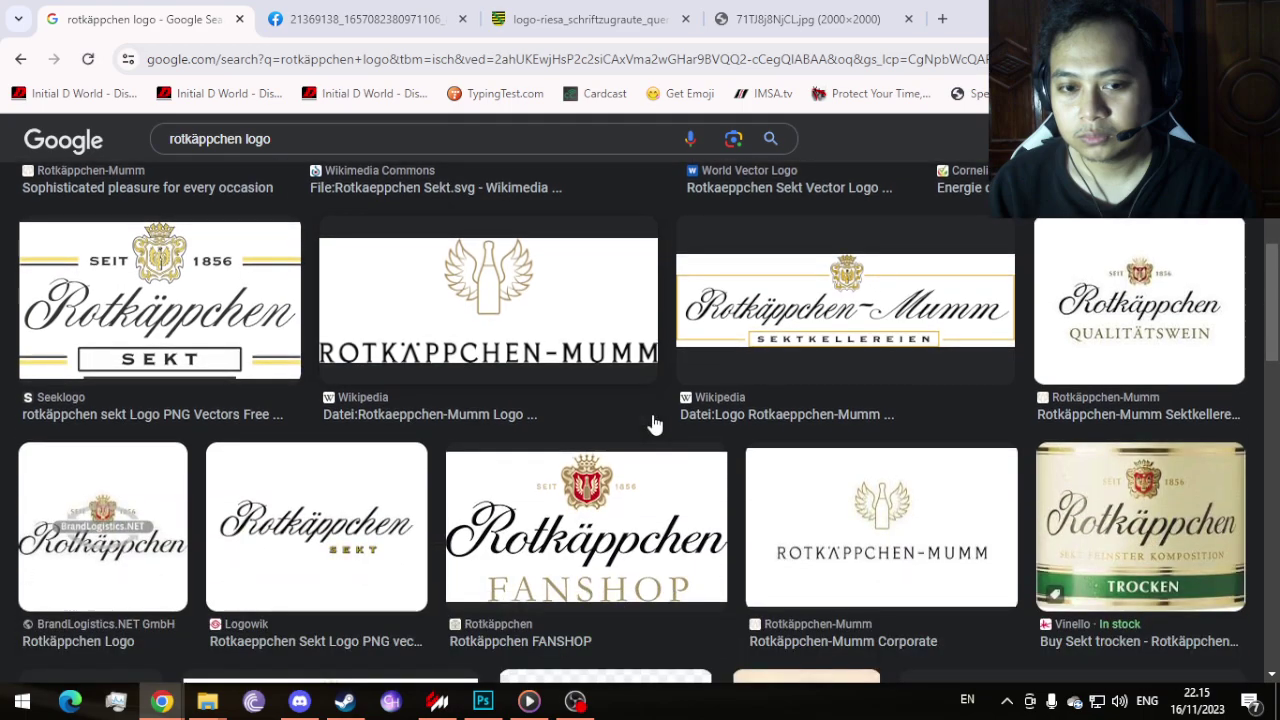
scroll(654, 424, "up", 5)
scroll(654, 424, "up", 3)
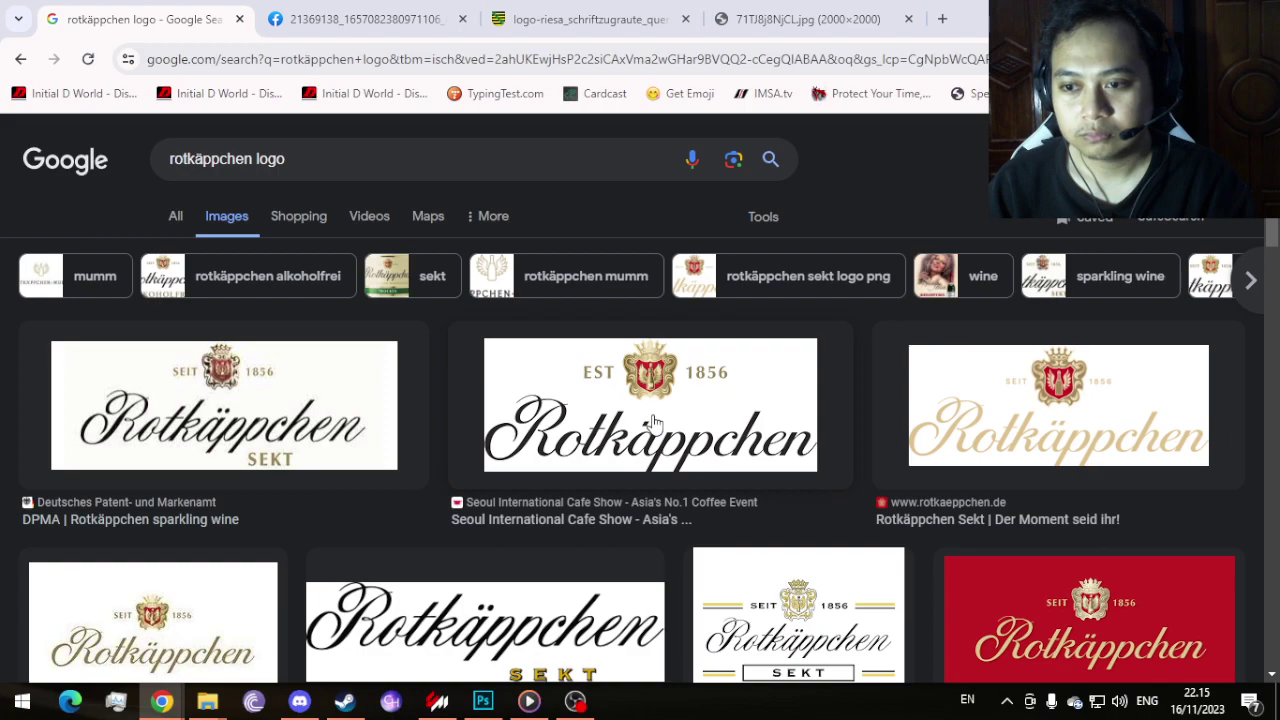
scroll(652, 423, "down", 1)
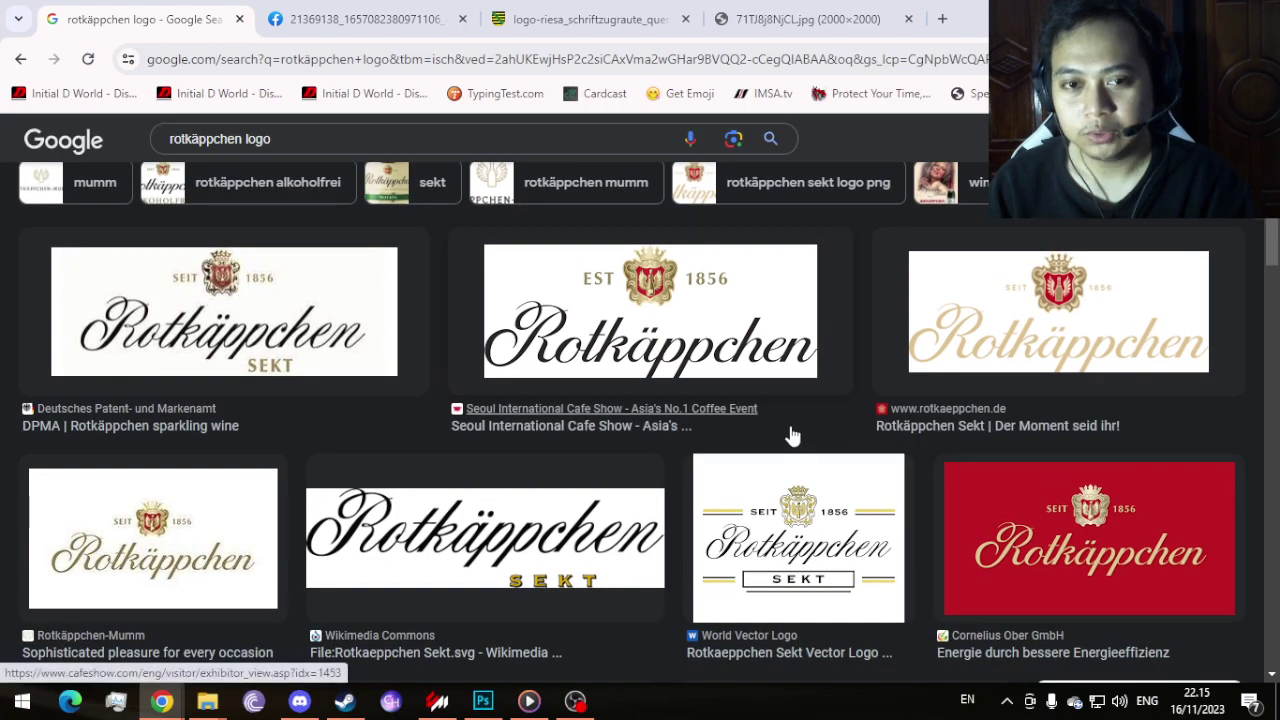
scroll(594, 271, "up", 2)
scroll(541, 328, "down", 6)
scroll(541, 328, "down", 12)
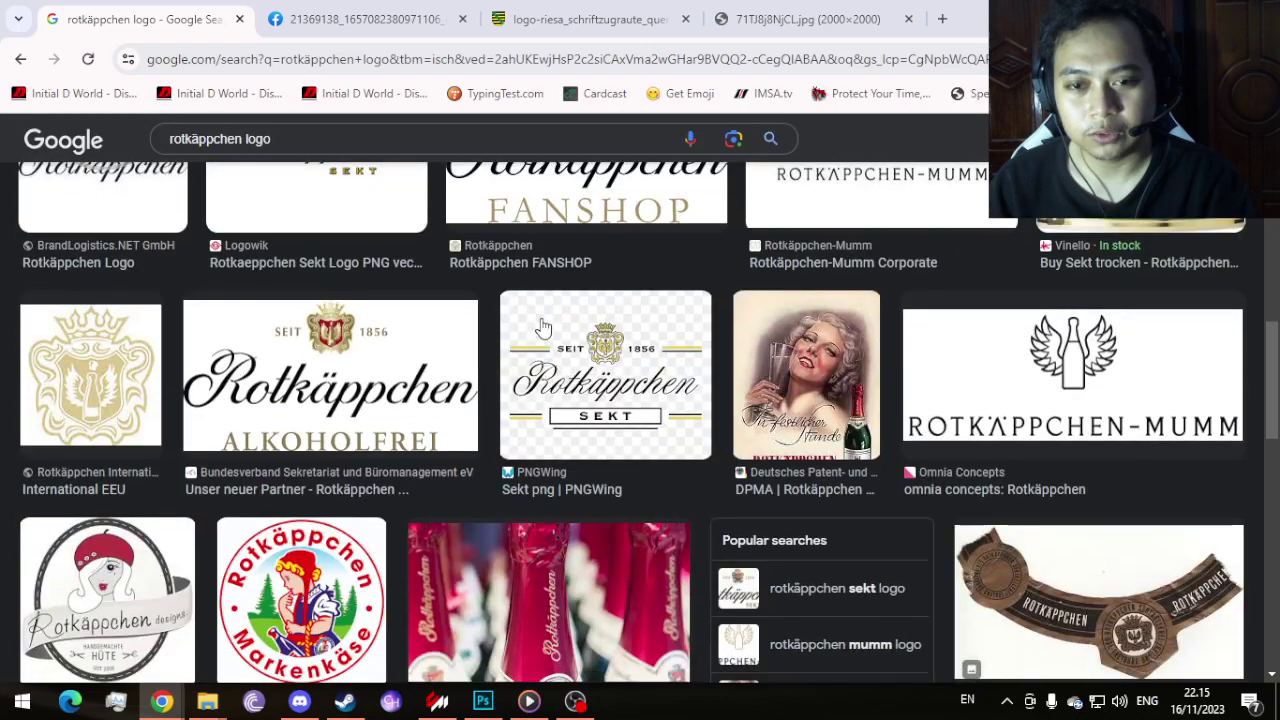
scroll(541, 328, "down", 5)
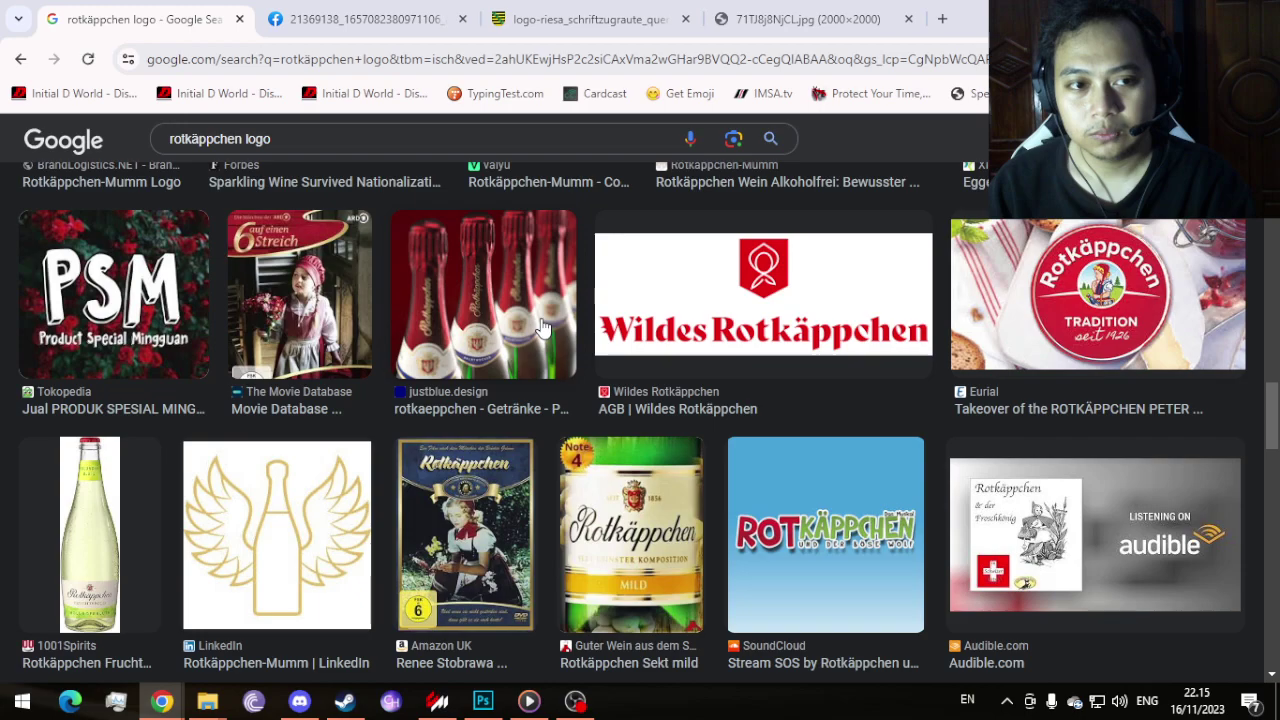
scroll(541, 328, "down", 3)
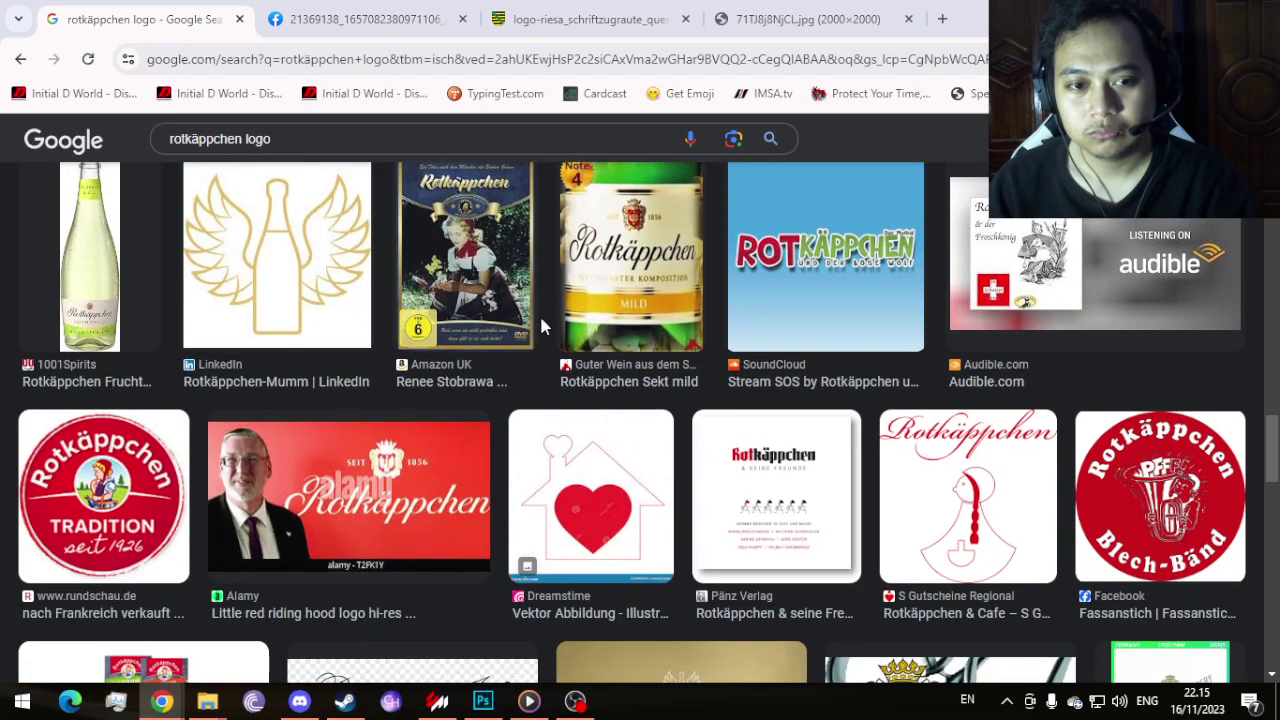
scroll(541, 325, "up", 15)
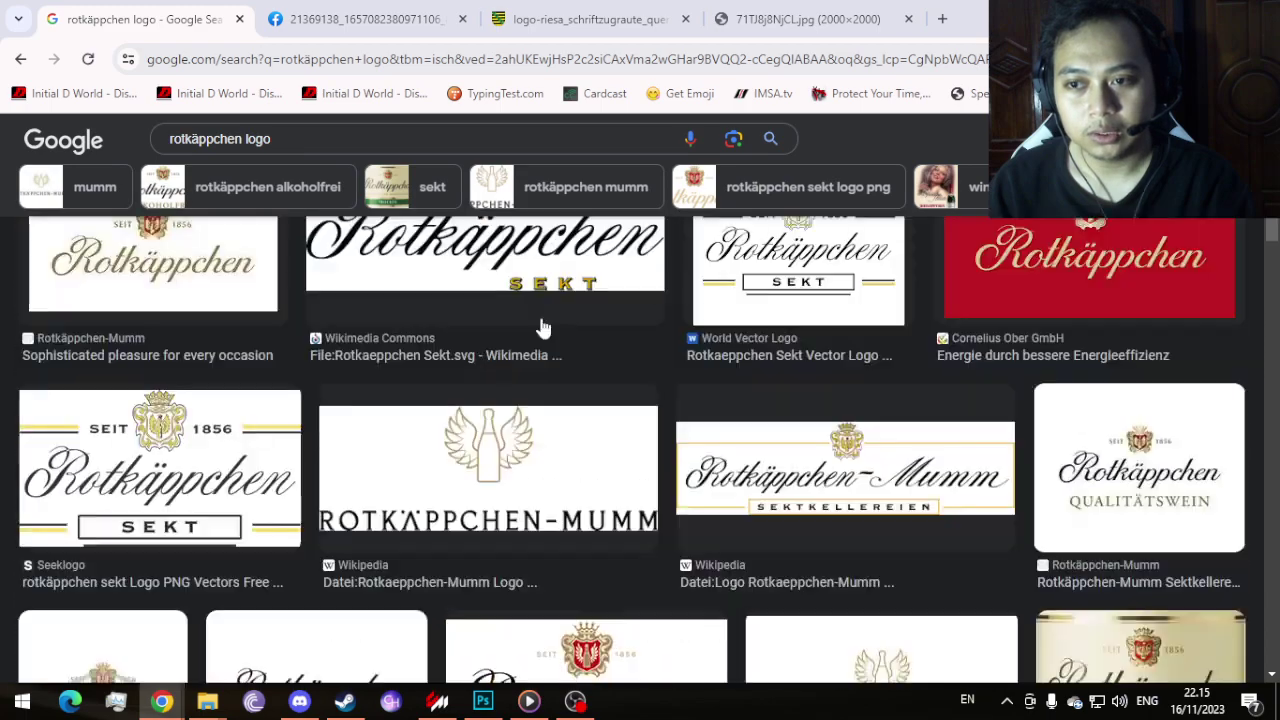
Step: Compare the black, gold and red-background Rotkäppchen logo variants among the first rows of image results
scroll(541, 327, "up", 5)
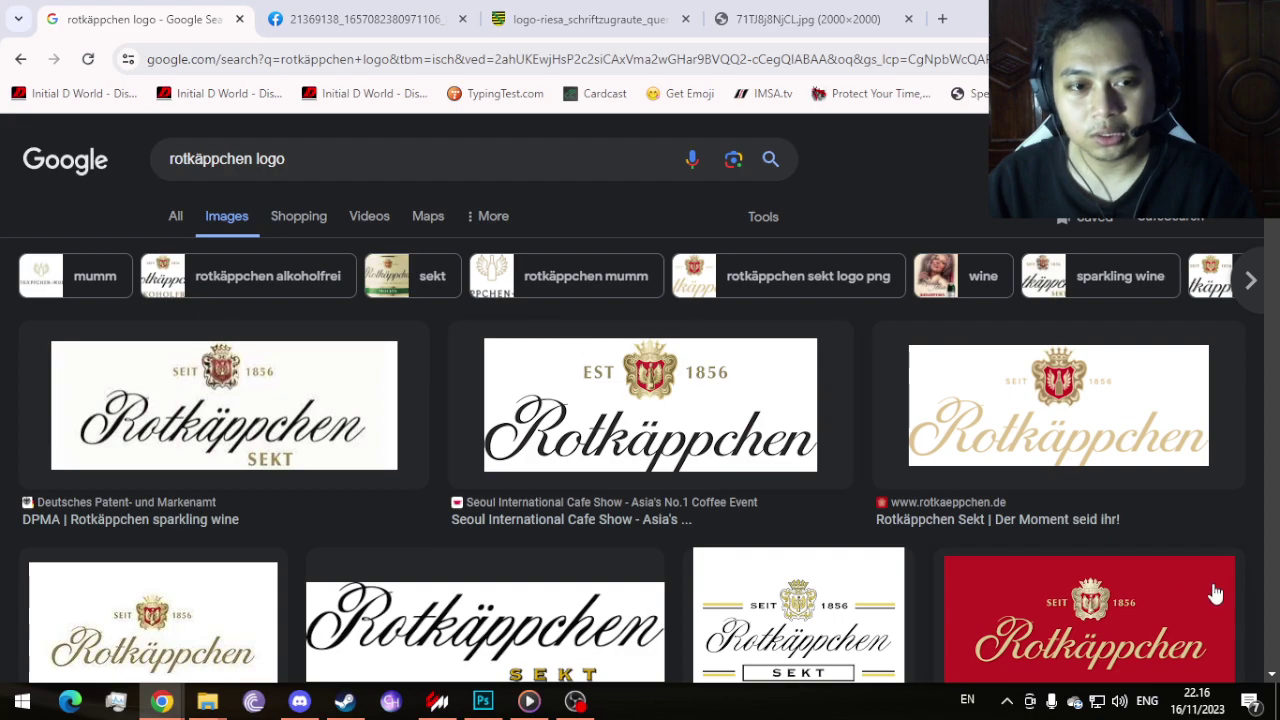
scroll(1215, 594, "down", 2)
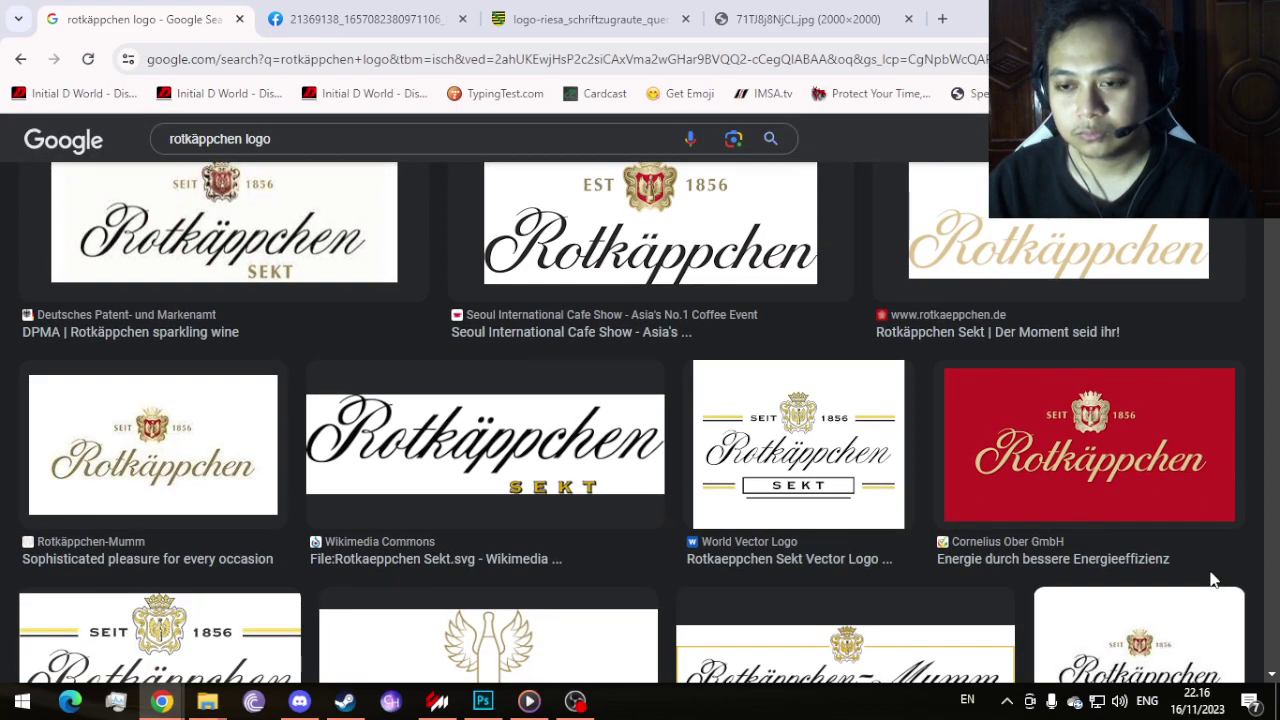
scroll(450, 372, "up", 2)
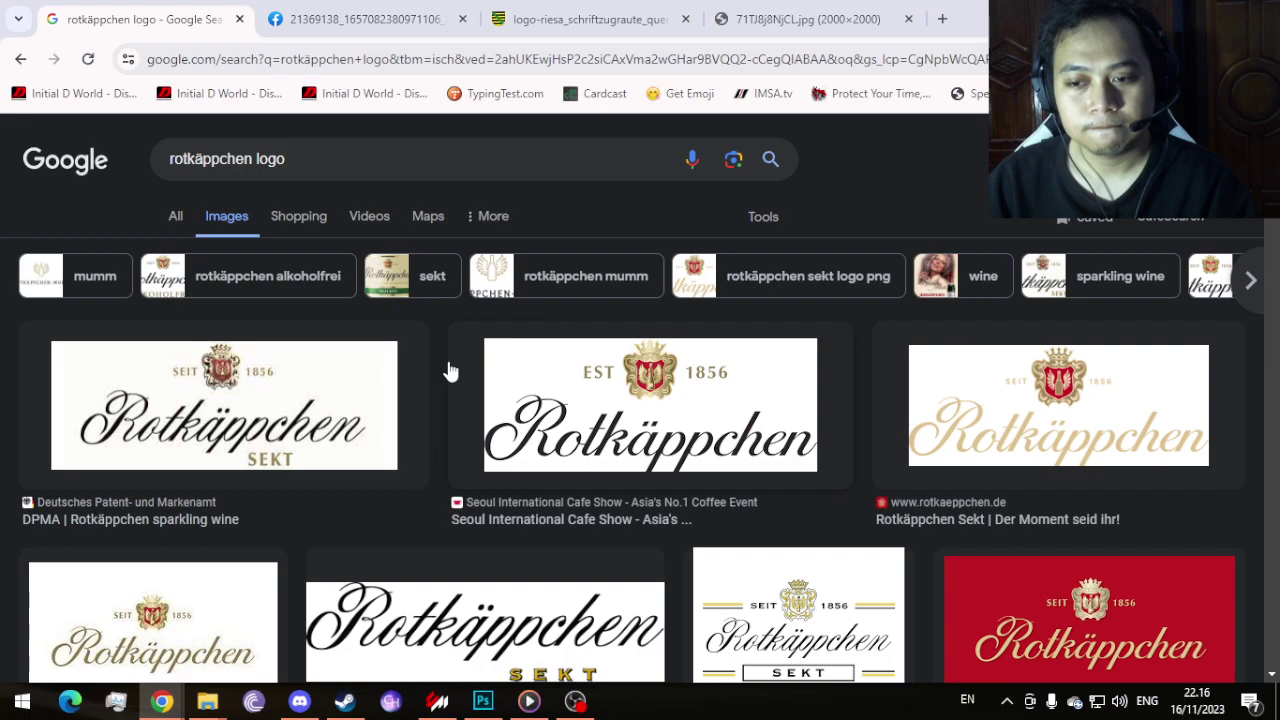
scroll(450, 372, "down", 3)
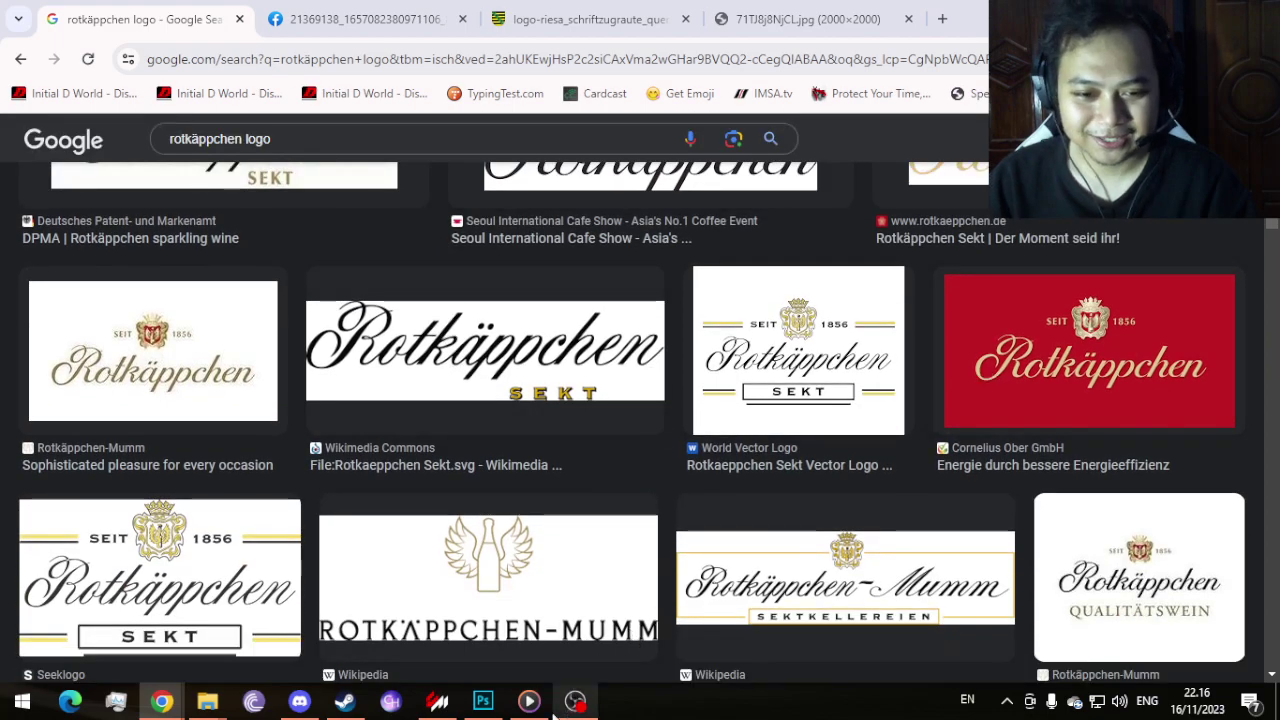
mouse_move(458, 710)
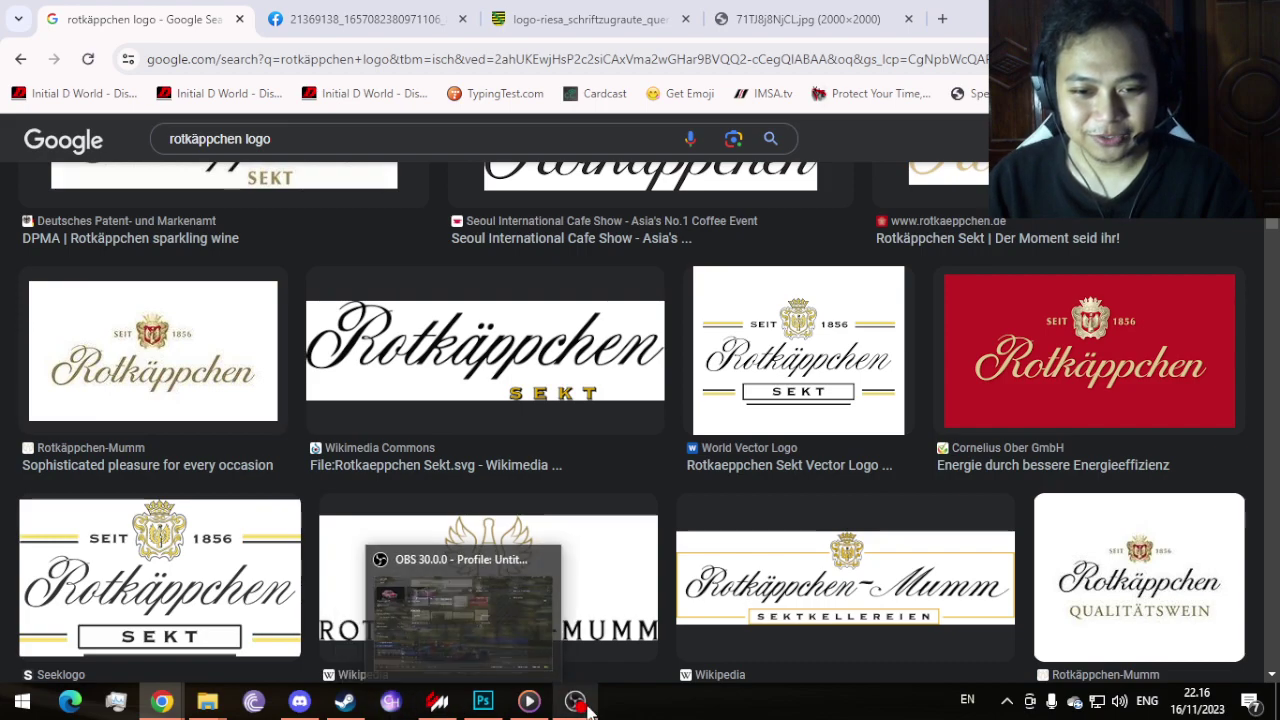
scroll(322, 176, "up", 3)
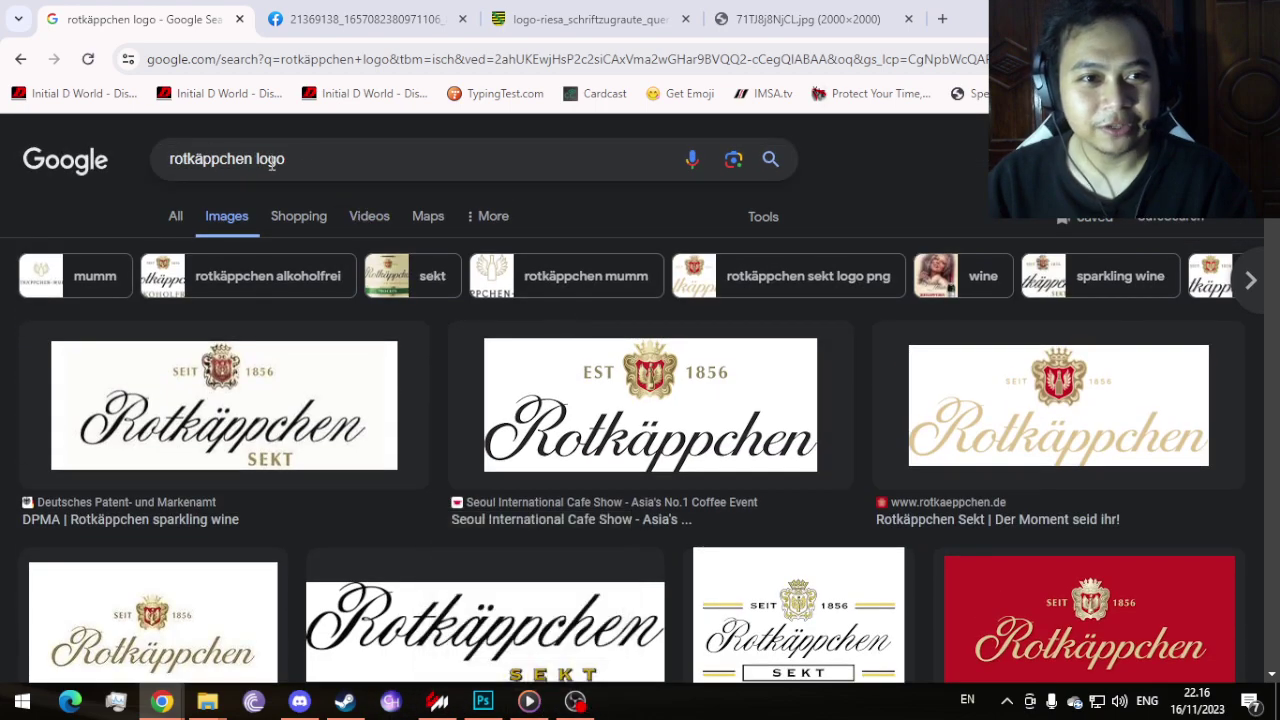
Step: Replace the image search with the earlier query radeberger and look through the bottle and logo results
left_click_drag(300, 160, 143, 163)
key("BackSpace")
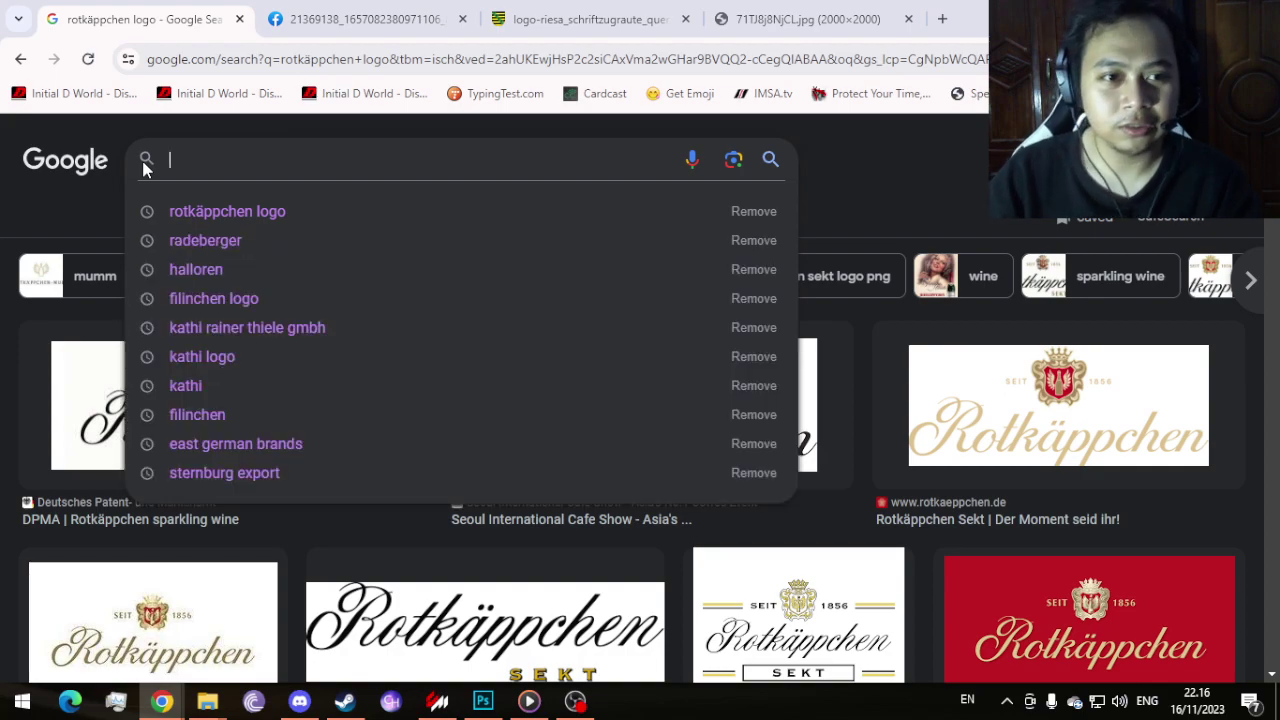
left_click(257, 252)
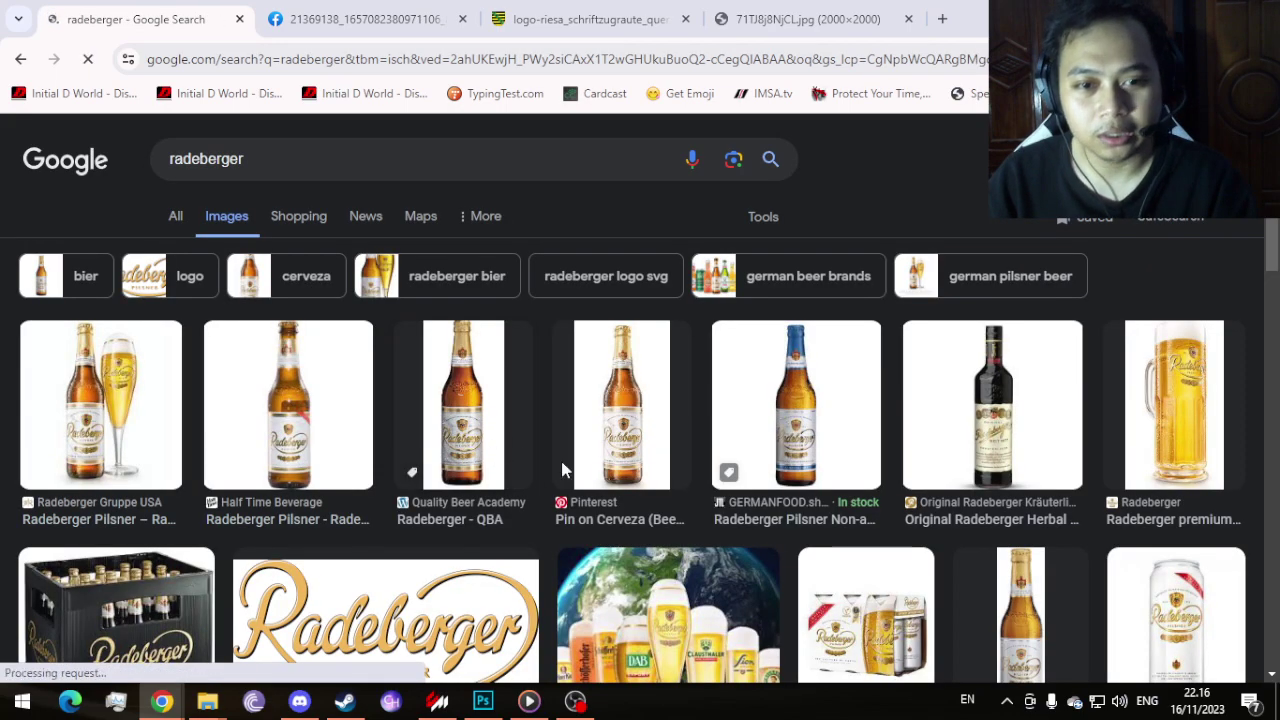
scroll(563, 470, "down", 1)
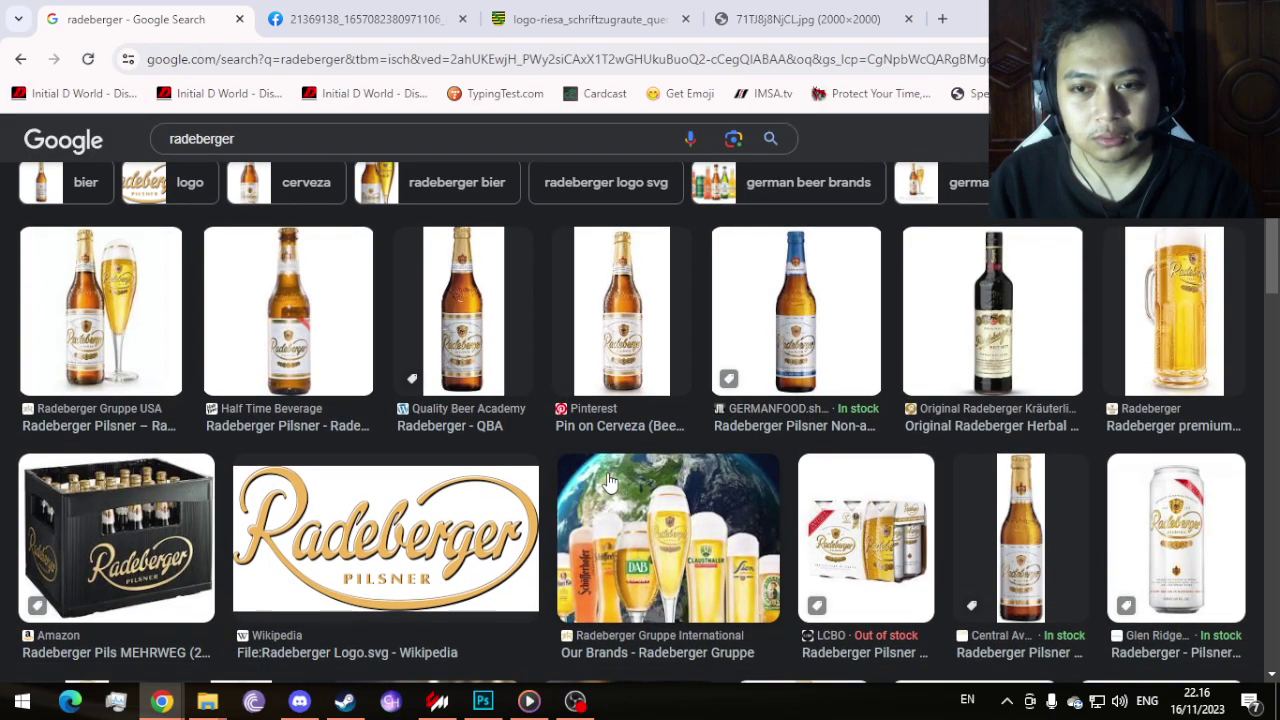
scroll(609, 482, "down", 4)
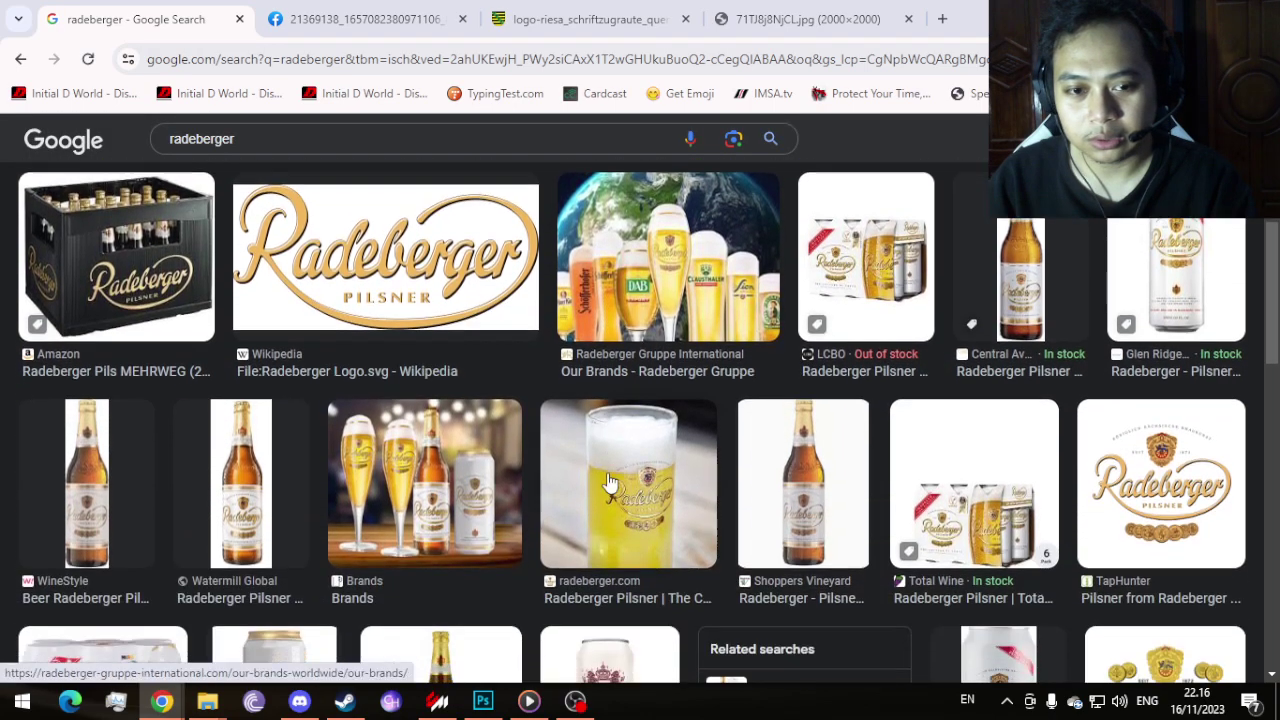
scroll(609, 482, "down", 1)
scroll(609, 482, "up", 1)
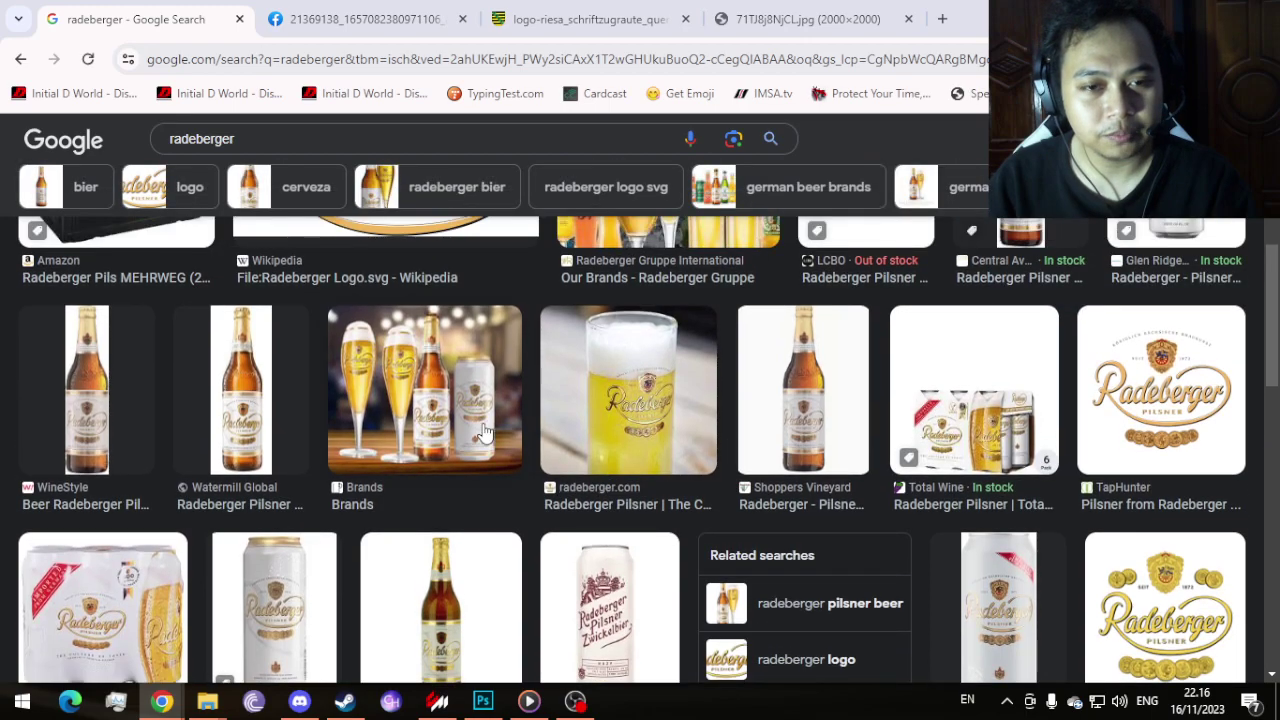
scroll(483, 430, "up", 5)
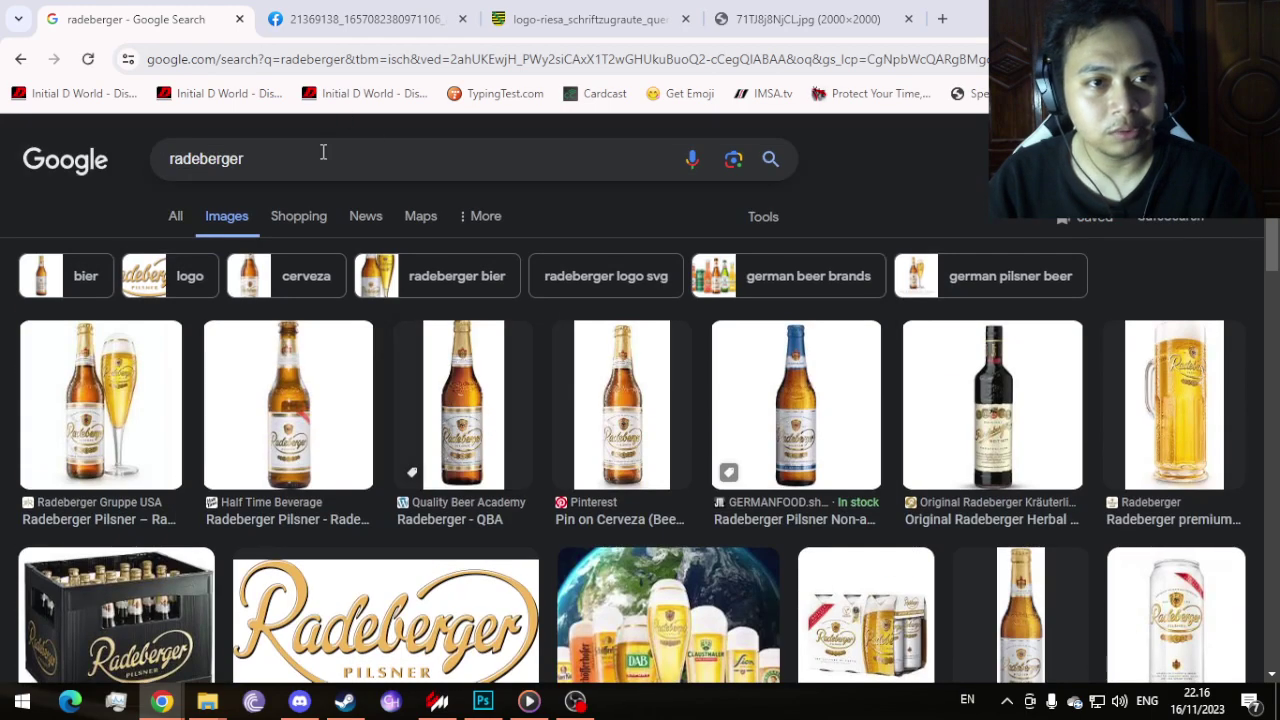
Step: Replace the image search with the earlier query halloren and look through the packaging and logo results
left_click(323, 152)
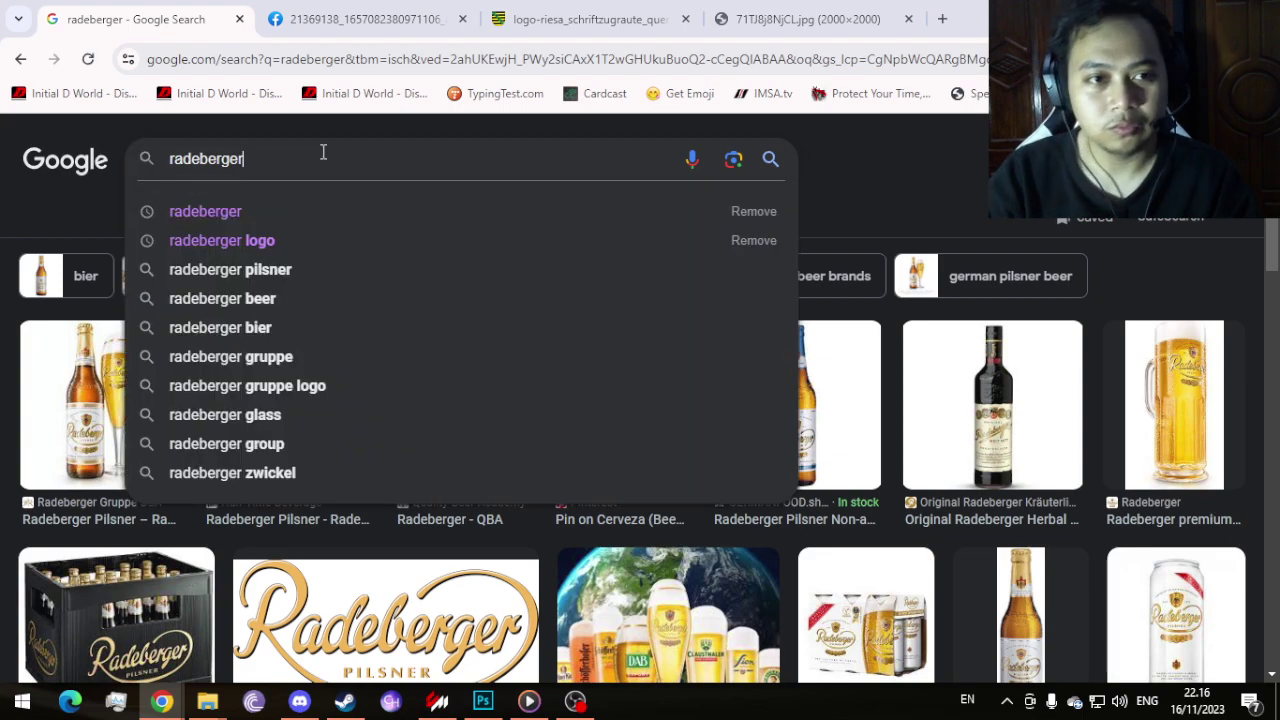
key("ctrl+a")
key("BackSpace")
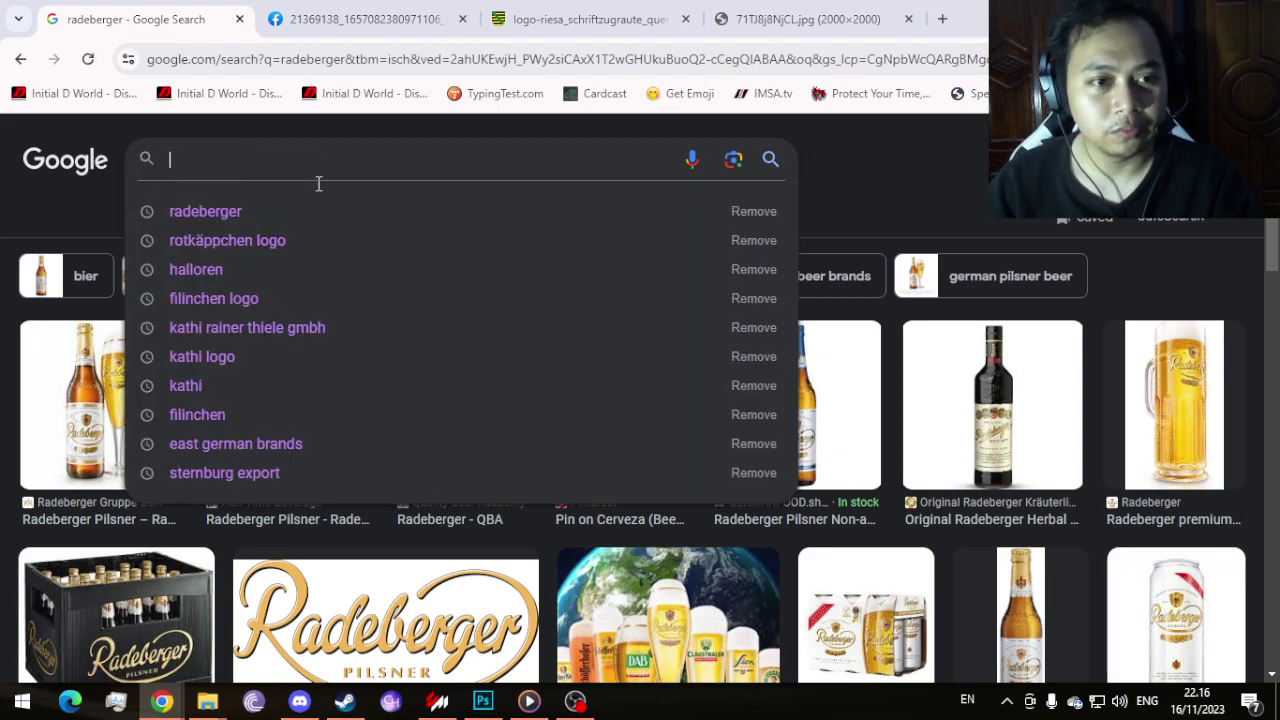
left_click(280, 280)
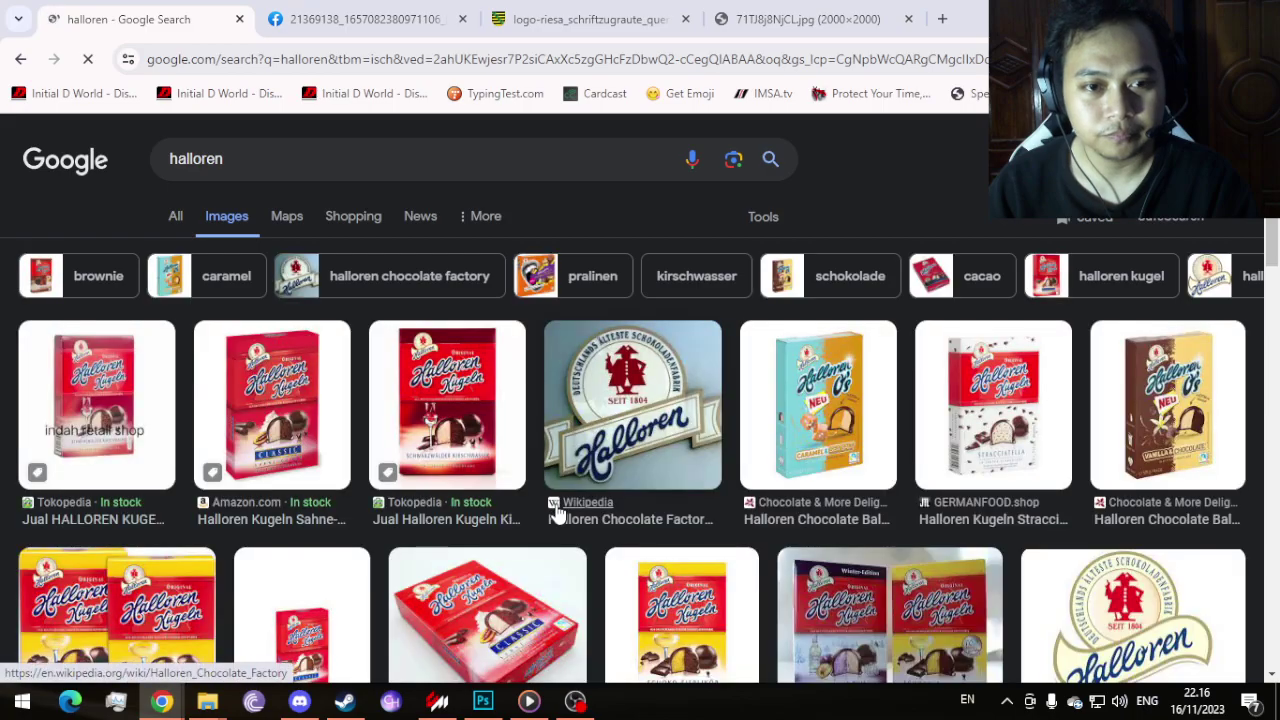
scroll(726, 443, "down", 1)
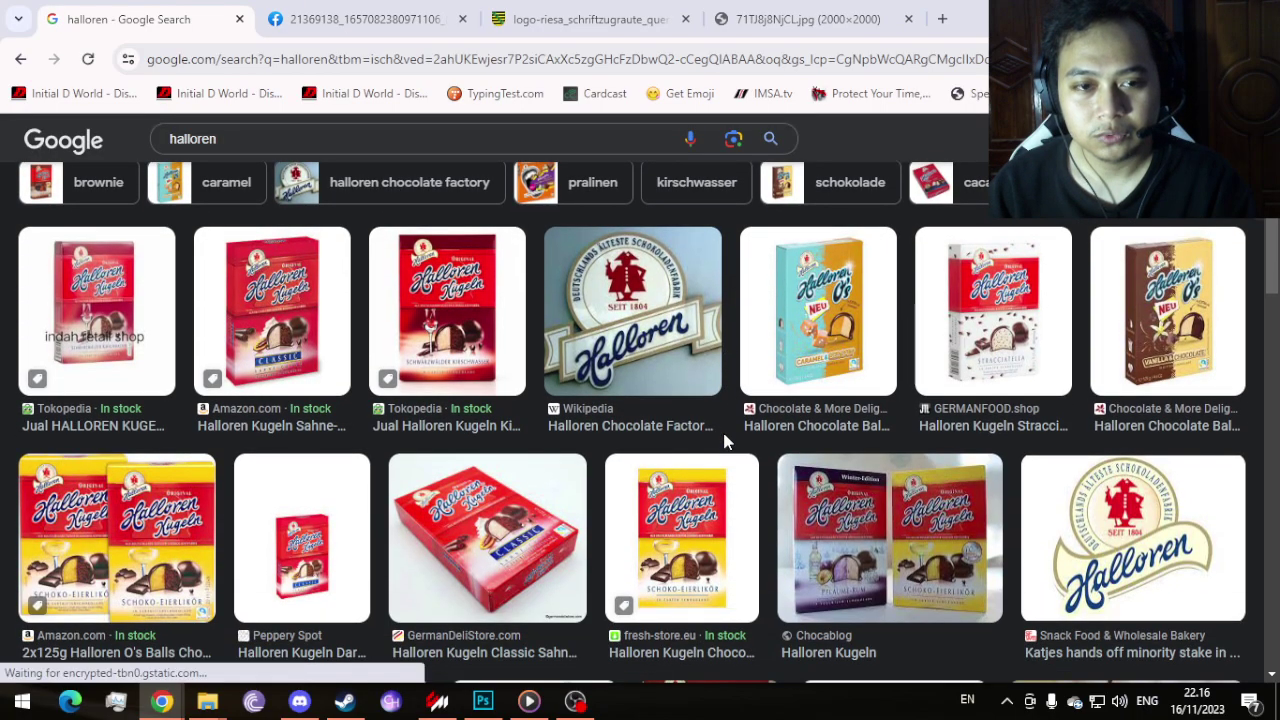
scroll(726, 443, "down", 4)
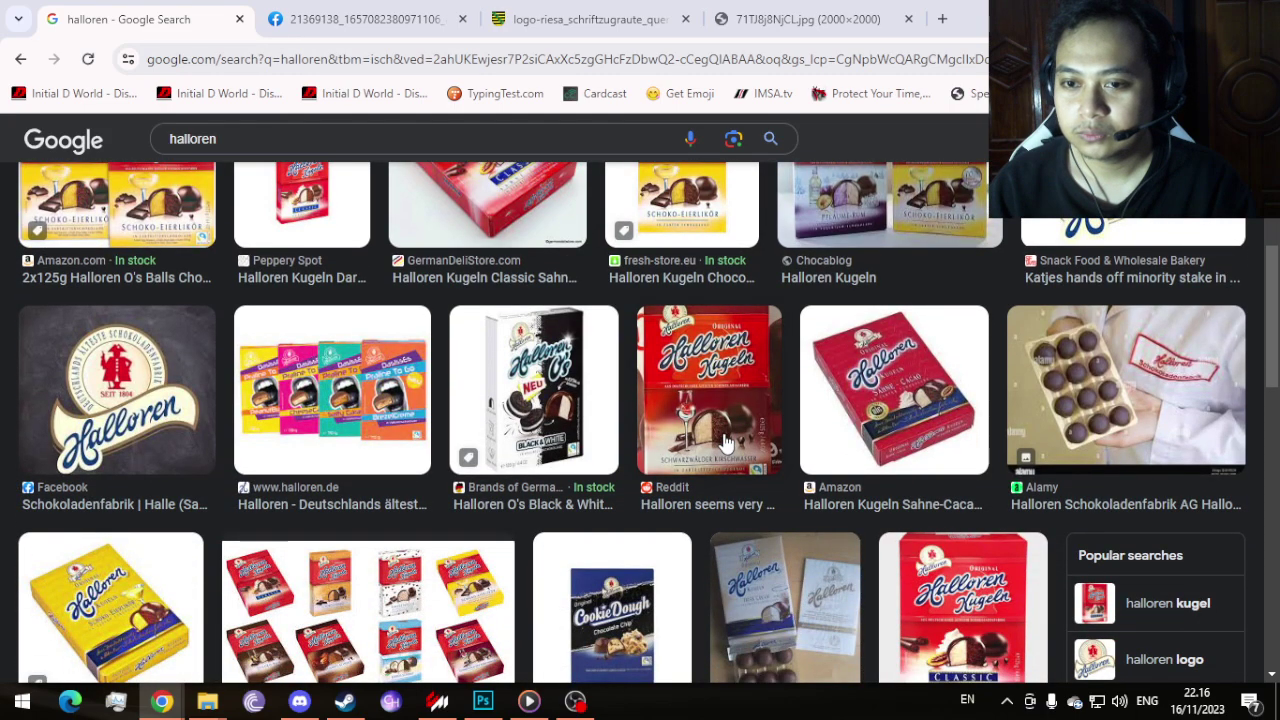
scroll(726, 443, "up", 4)
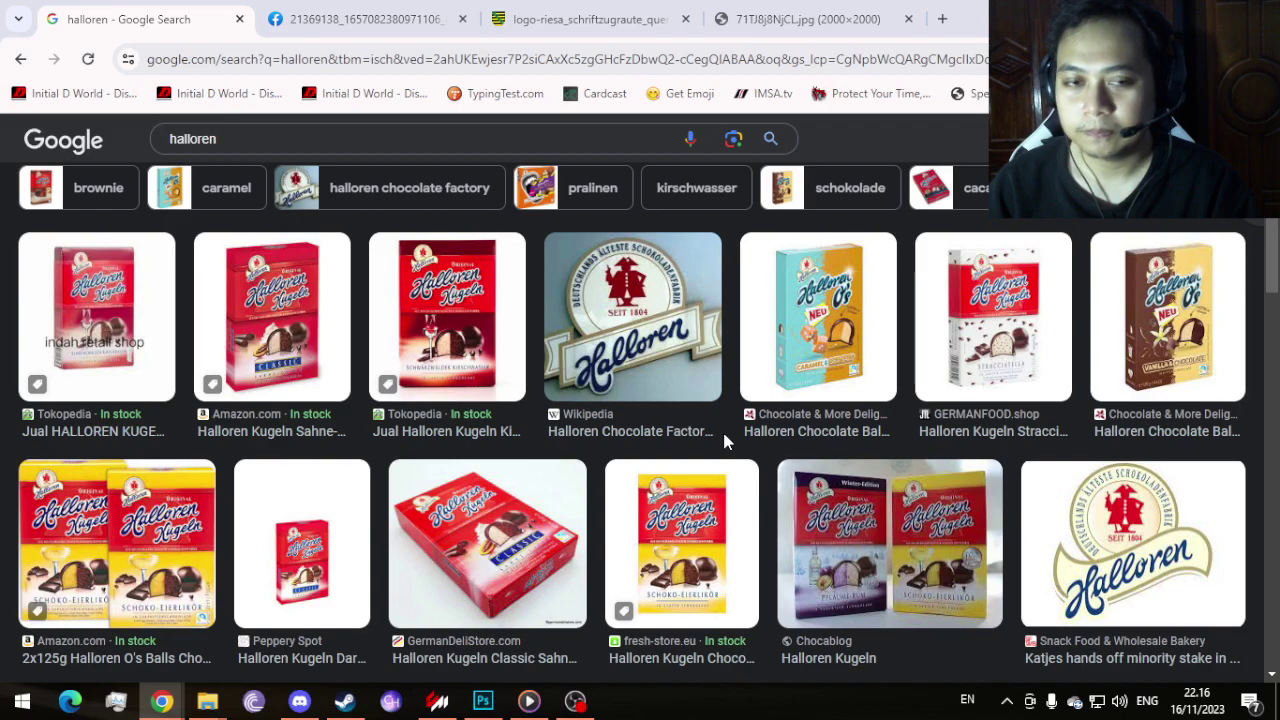
scroll(726, 443, "up", 1)
Step: Replace the image search with the earlier query filinchen and look through the results for a clean brand logo
left_click_drag(257, 152, 134, 156)
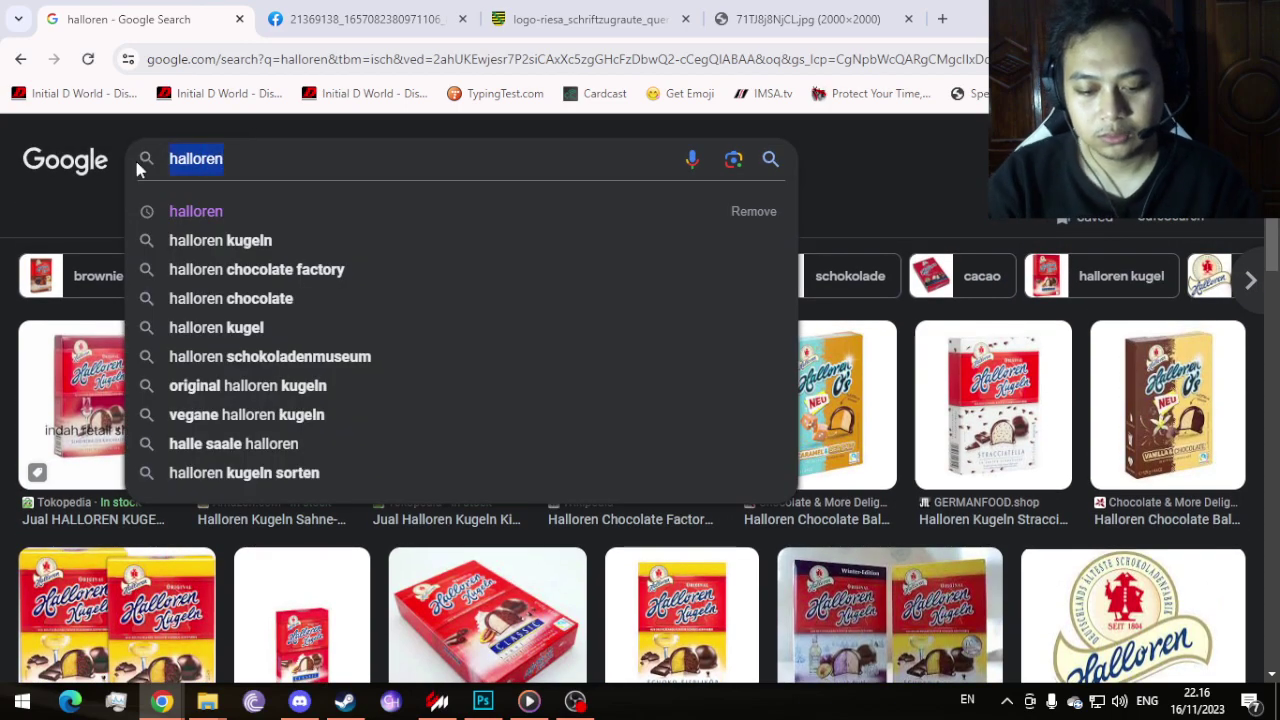
type("f")
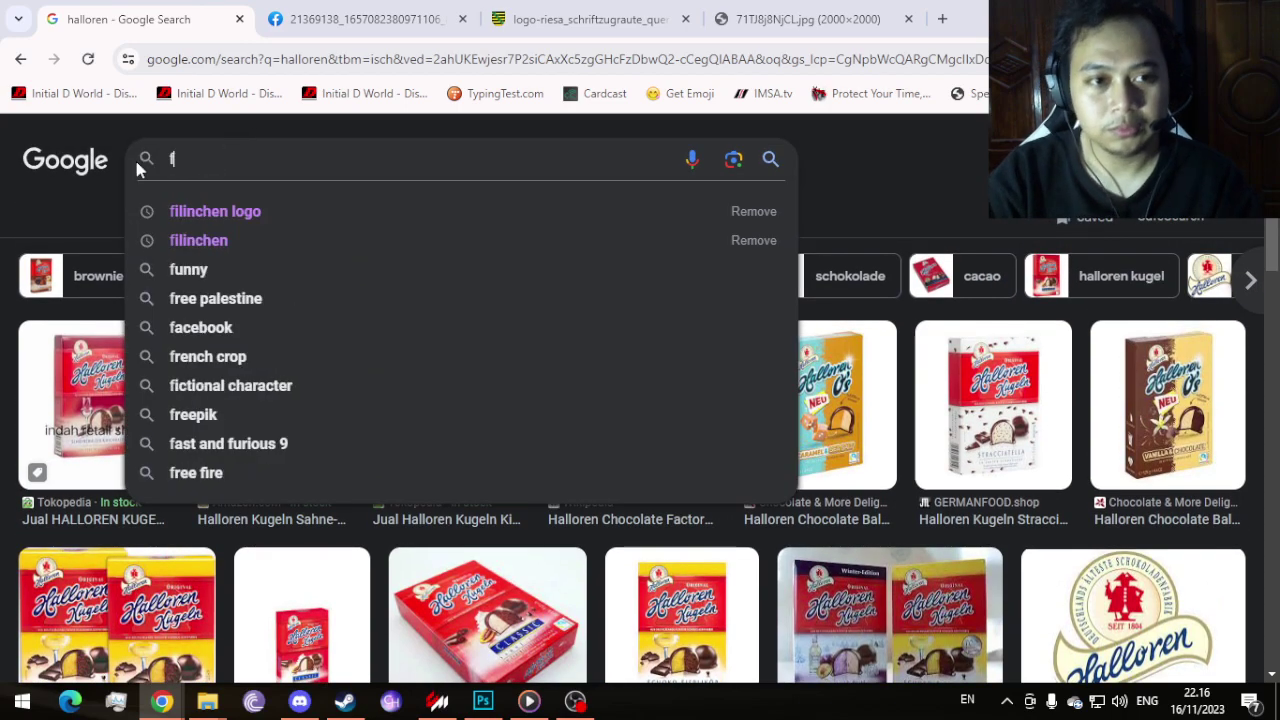
left_click(260, 240)
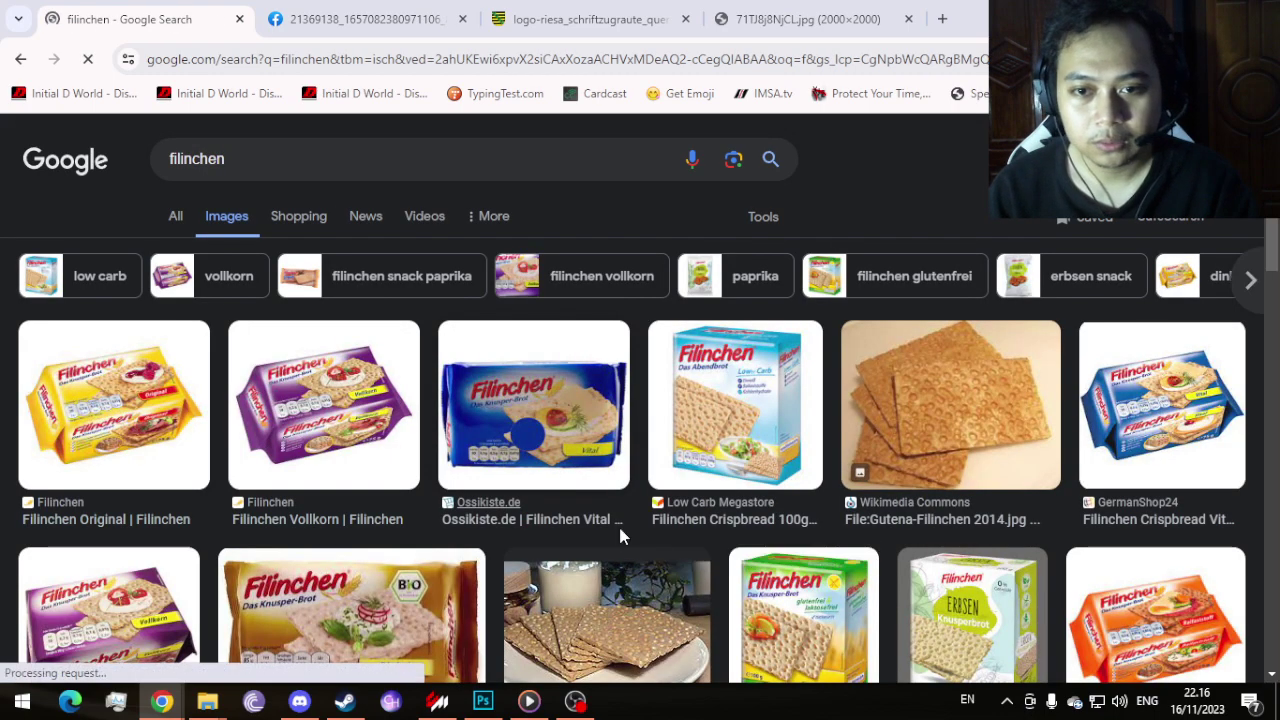
scroll(620, 537, "down", 2)
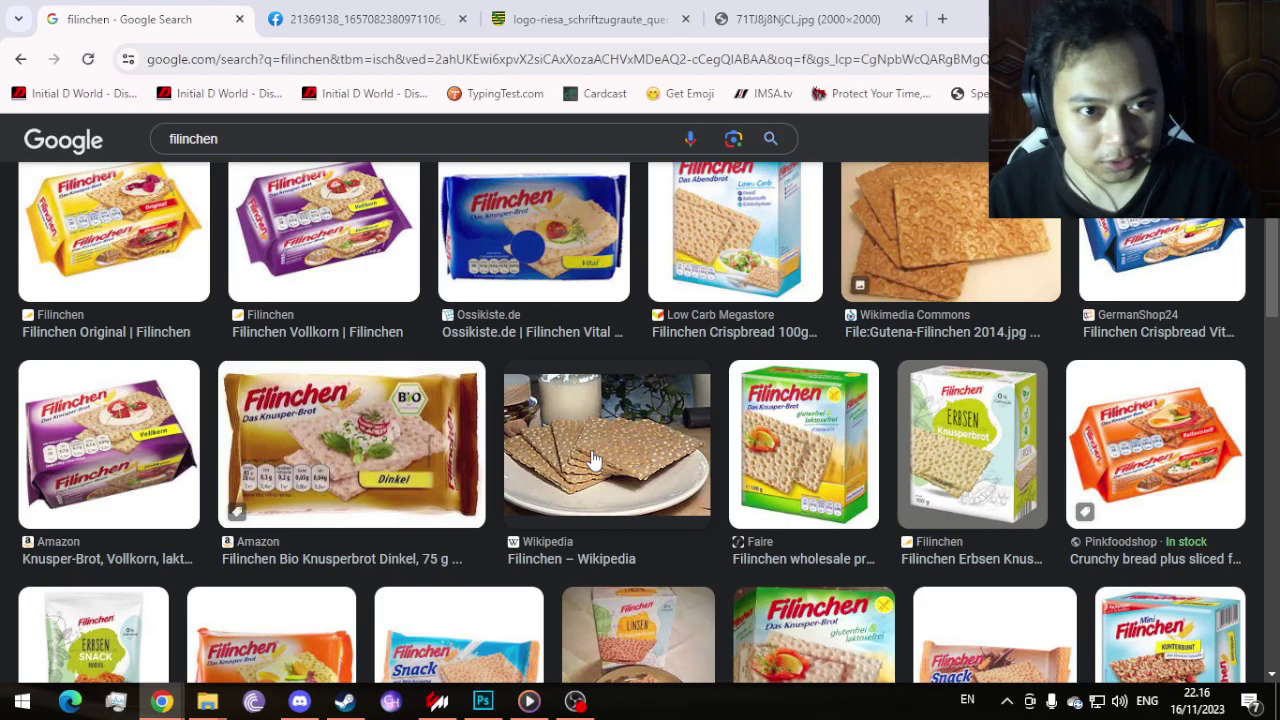
scroll(600, 455, "up", 2)
scroll(592, 447, "down", 5)
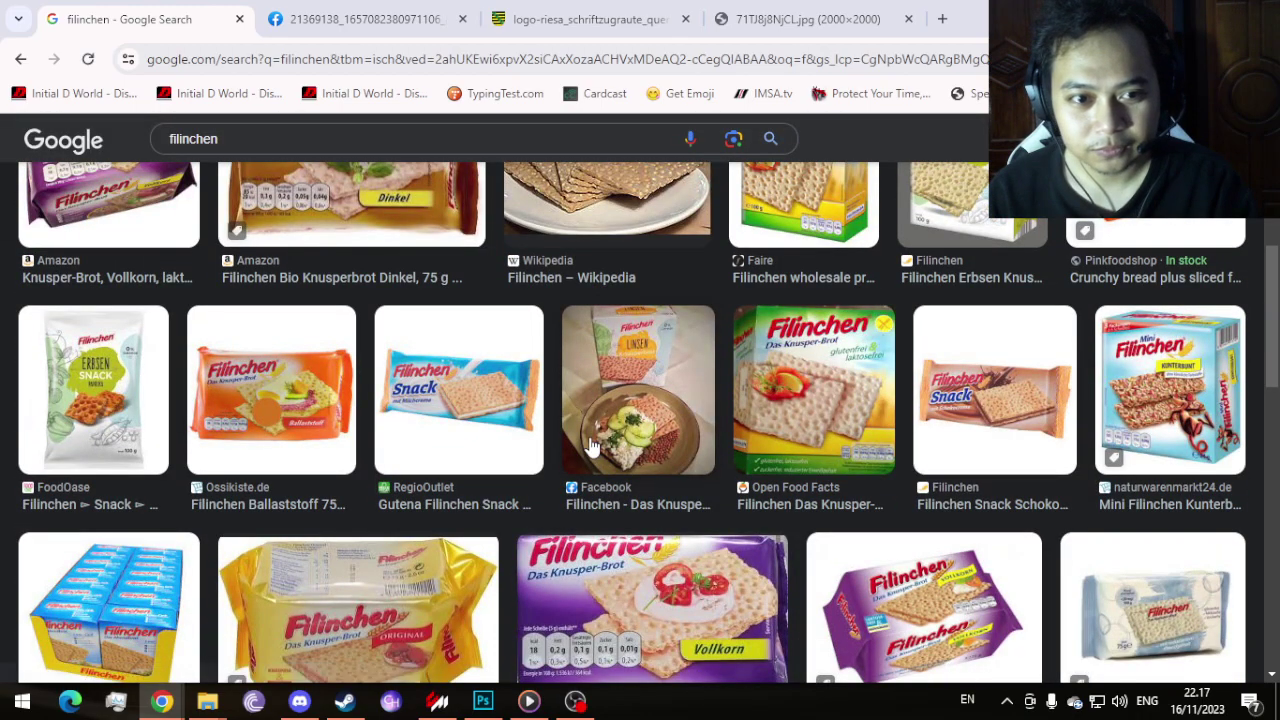
scroll(590, 445, "down", 1)
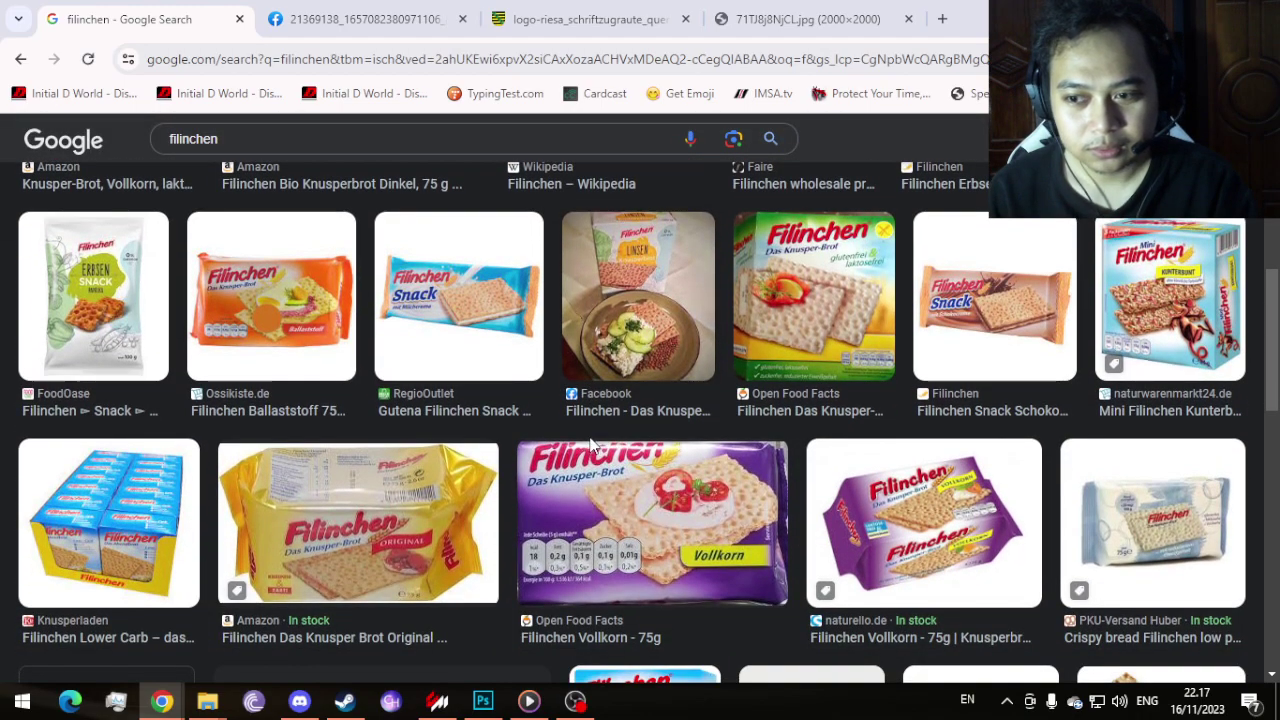
scroll(590, 445, "up", 3)
scroll(590, 445, "down", 6)
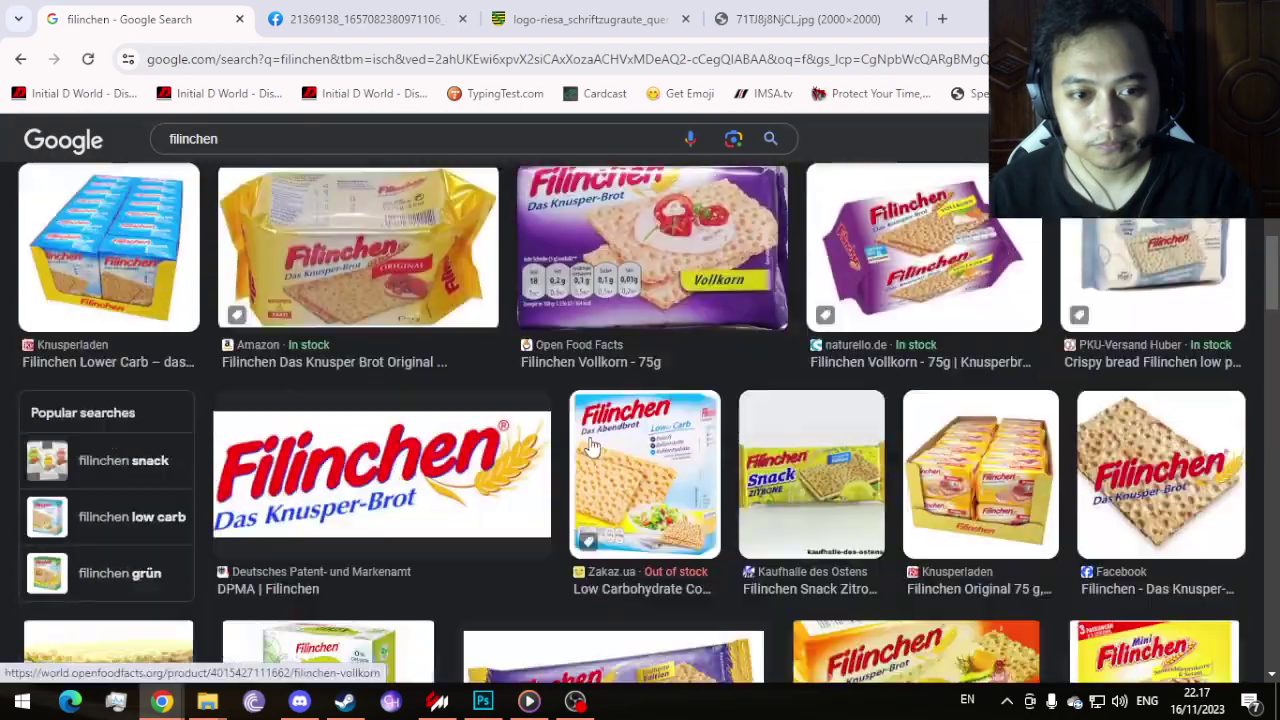
scroll(590, 445, "down", 3)
scroll(430, 310, "up", 1)
Step: Open the Filinchen Das Knusper-Brot logo from the Deutsches Patent- und Markenamt result full size in a new tab and copy the image
left_click(428, 305)
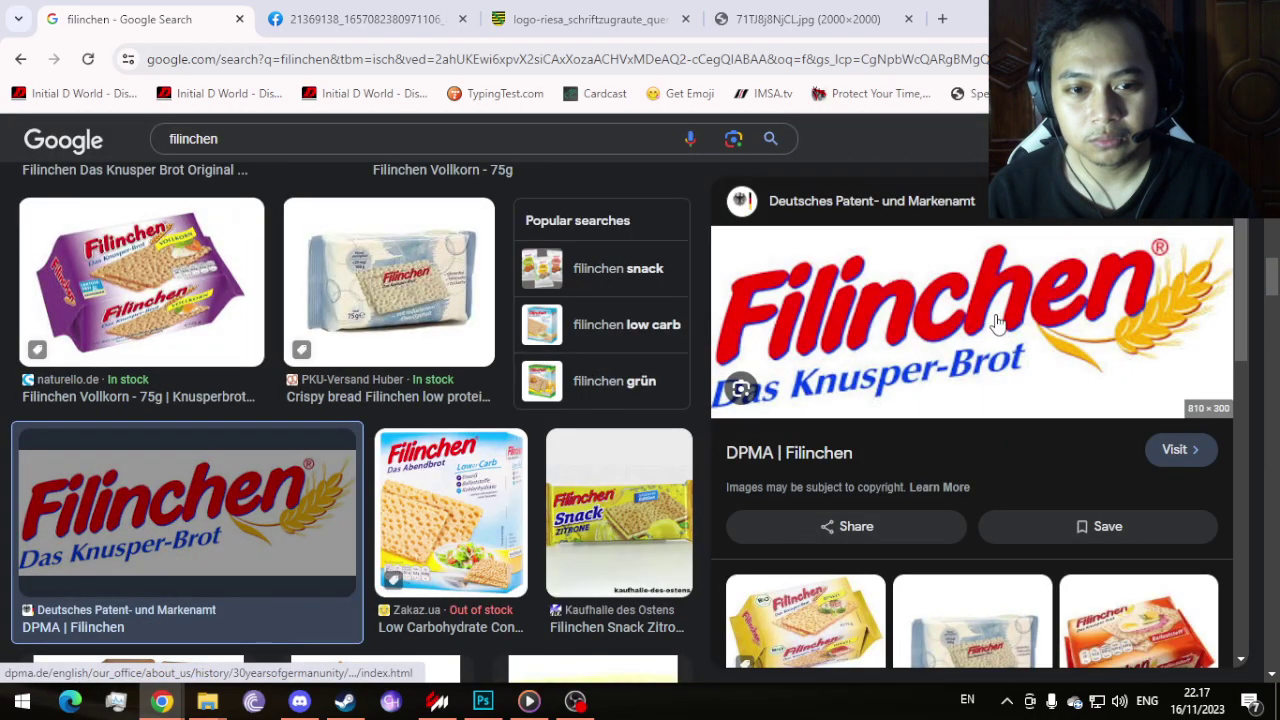
scroll(68, 450, "down", 8)
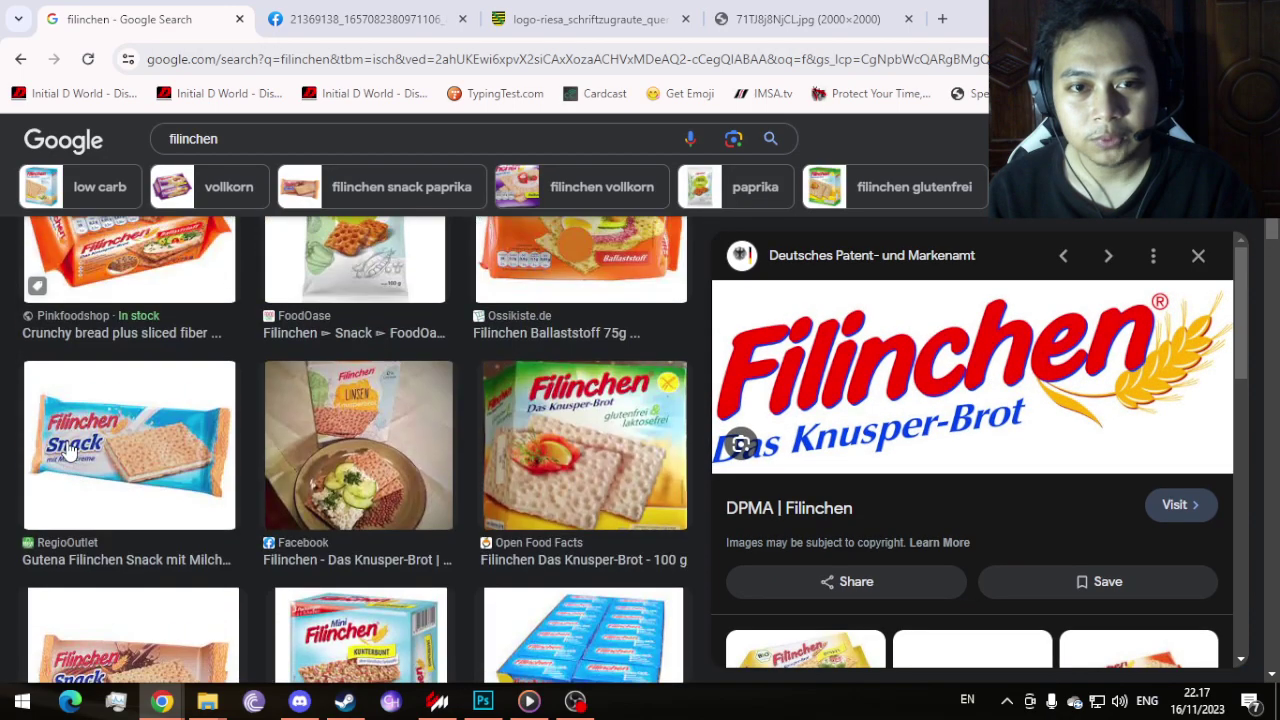
scroll(68, 450, "up", 5)
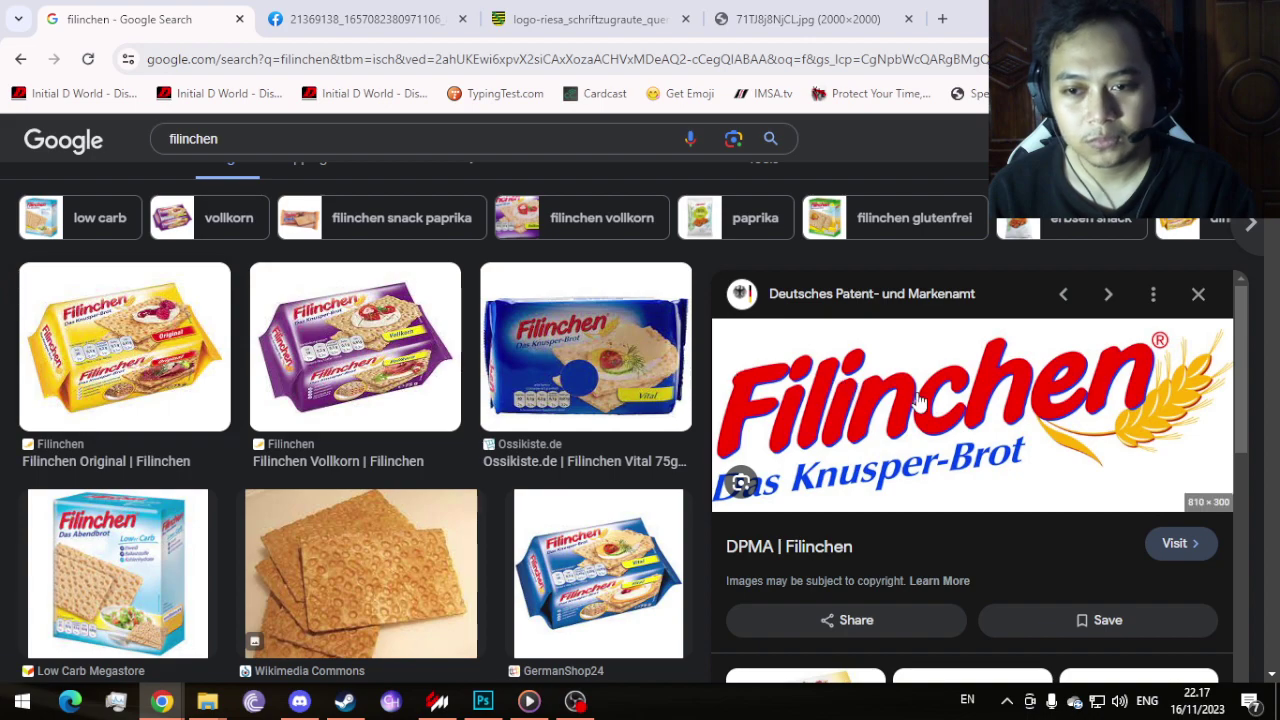
right_click(918, 402)
left_click(1020, 293)
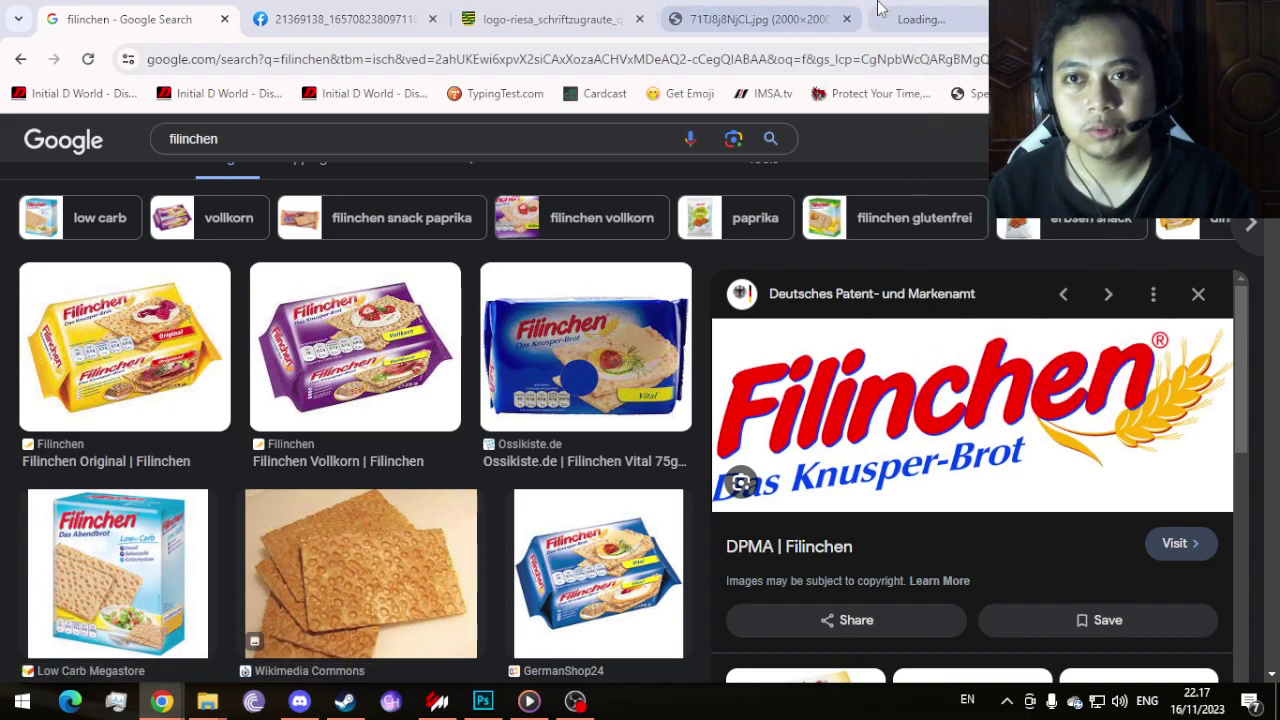
left_click(930, 19)
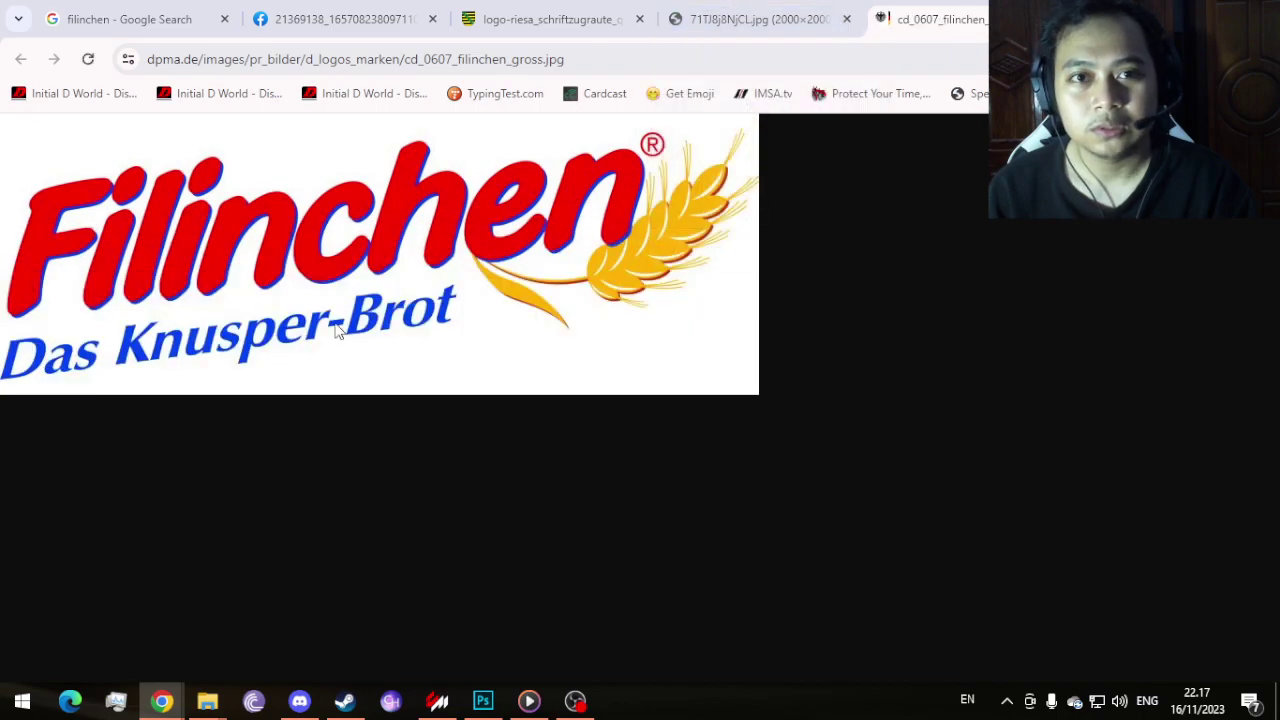
right_click(296, 265)
left_click(400, 332)
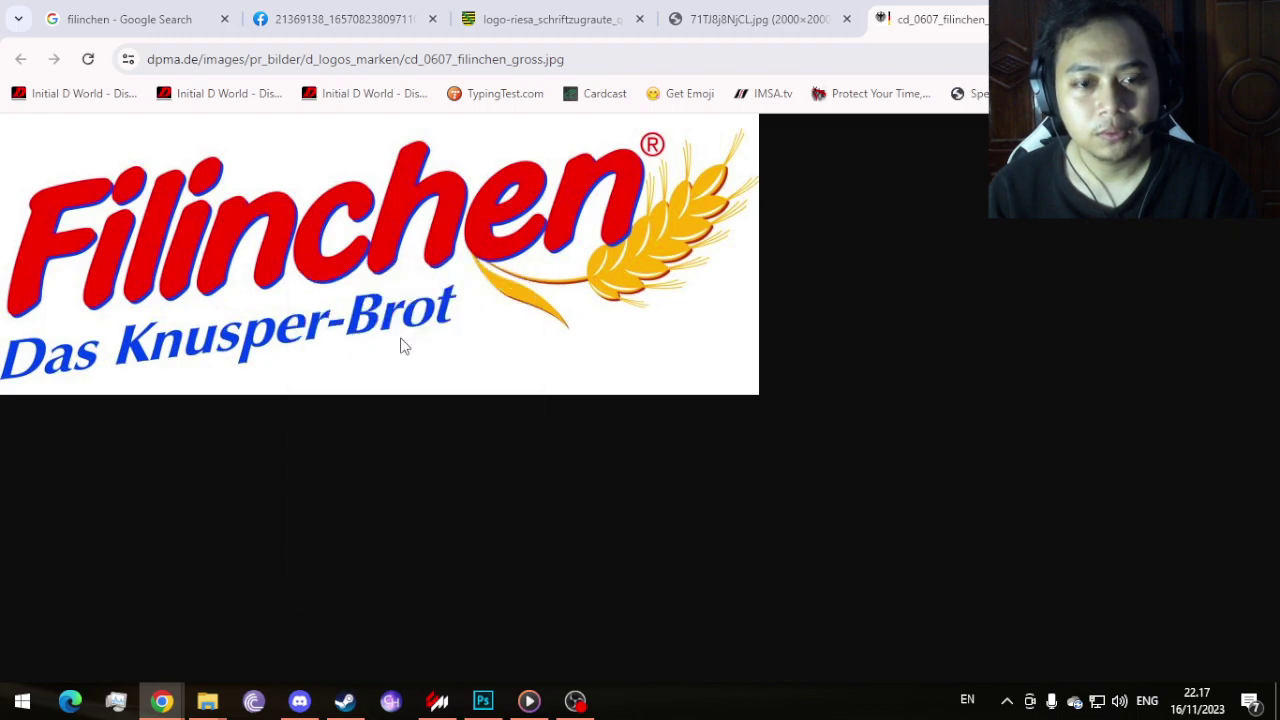
left_click(575, 701)
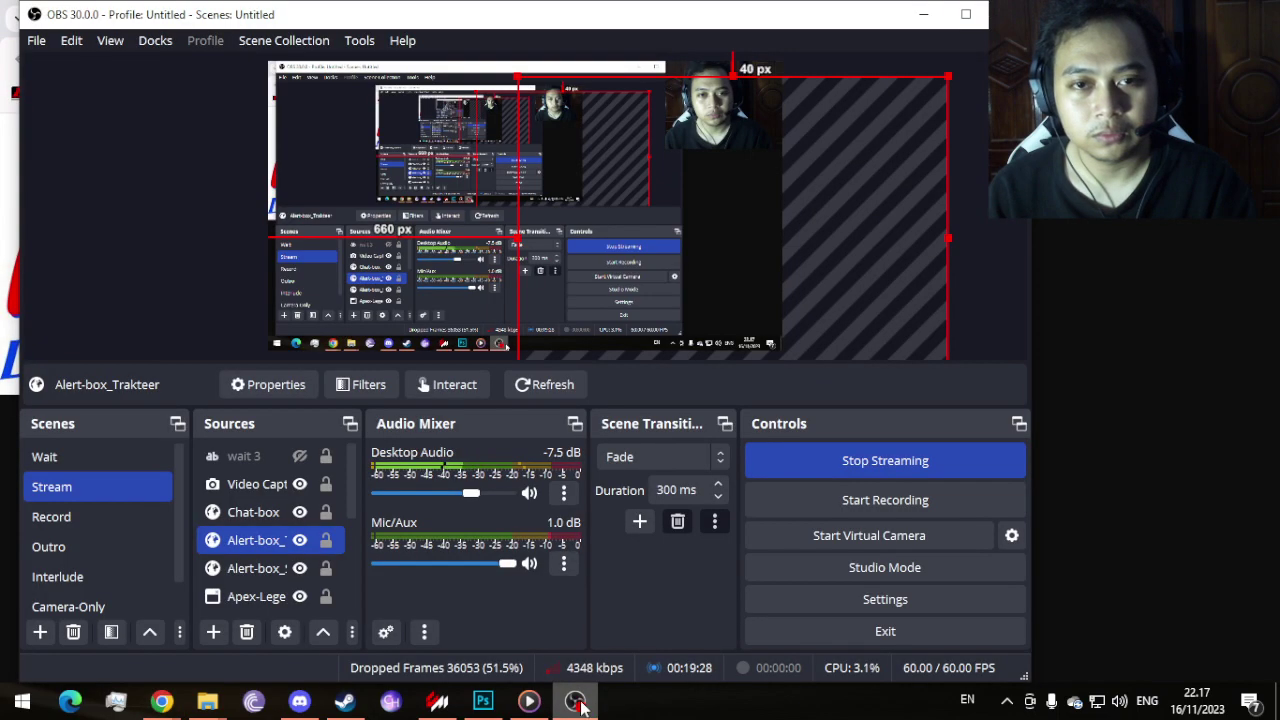
left_click(1037, 526)
Step: Switch to Photoshop and create a new document for the copied Filinchen logo
left_click(481, 702)
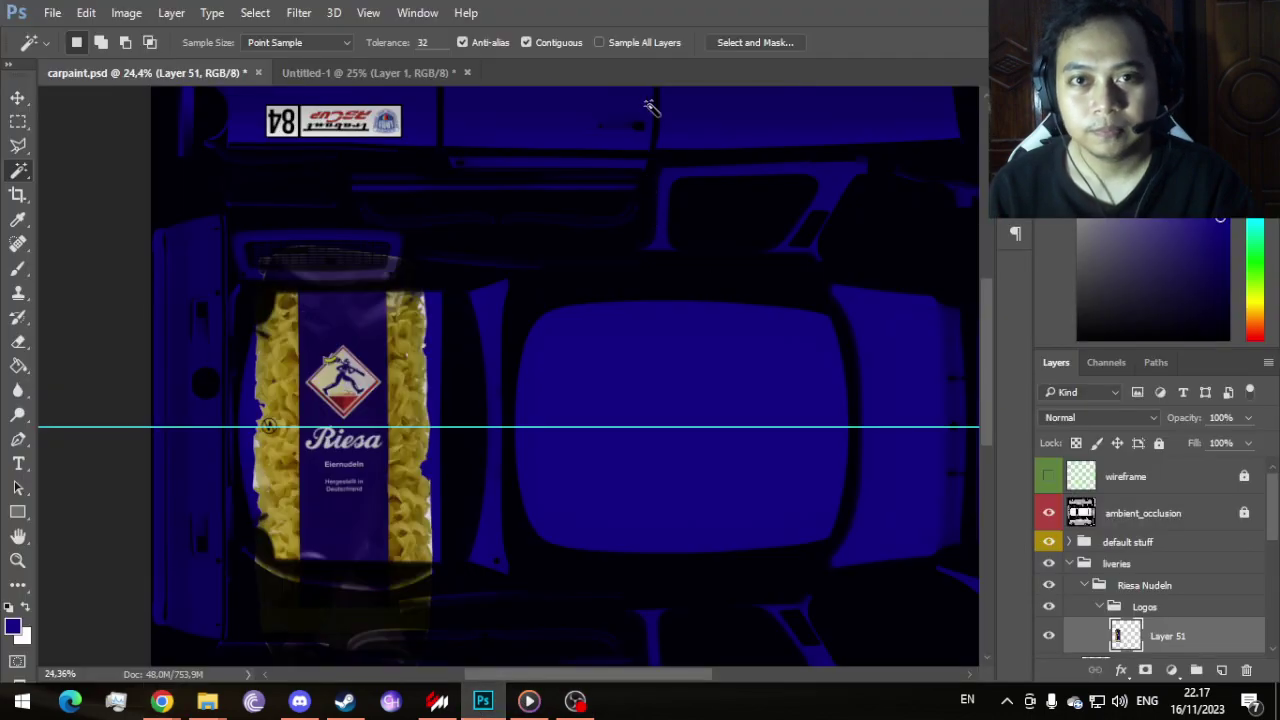
right_click(508, 78)
left_click(575, 160)
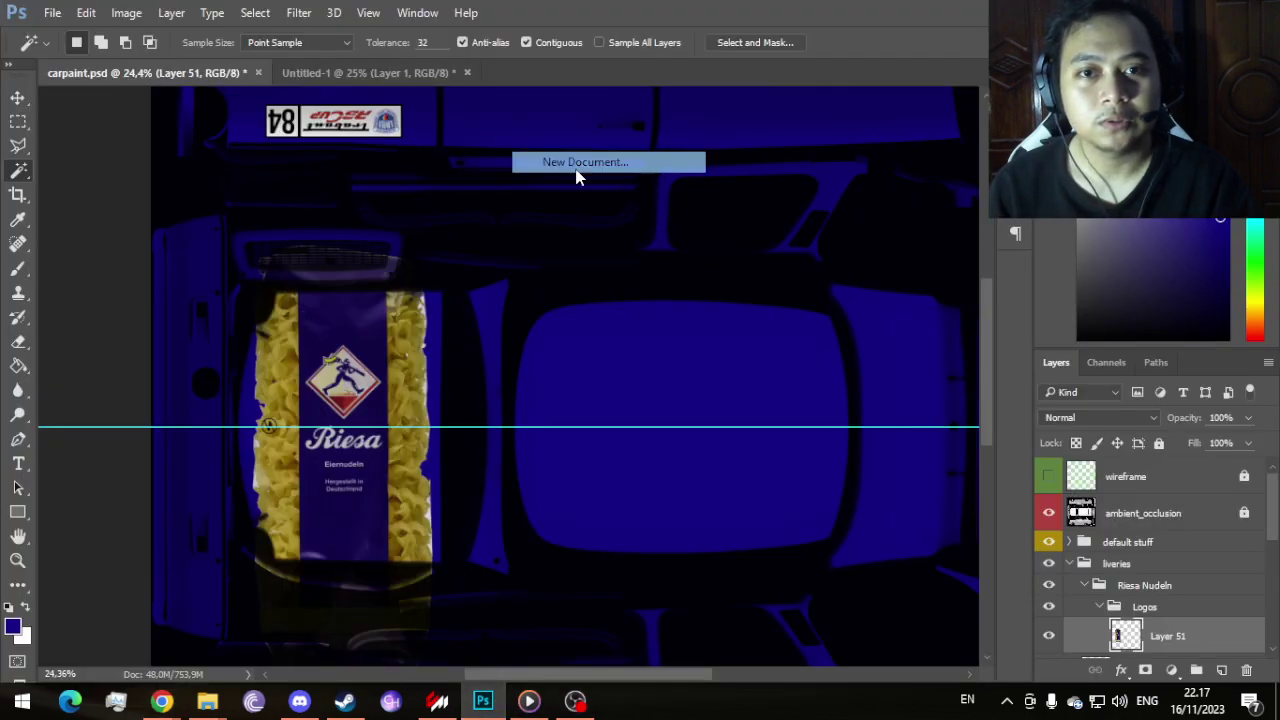
left_click(833, 149)
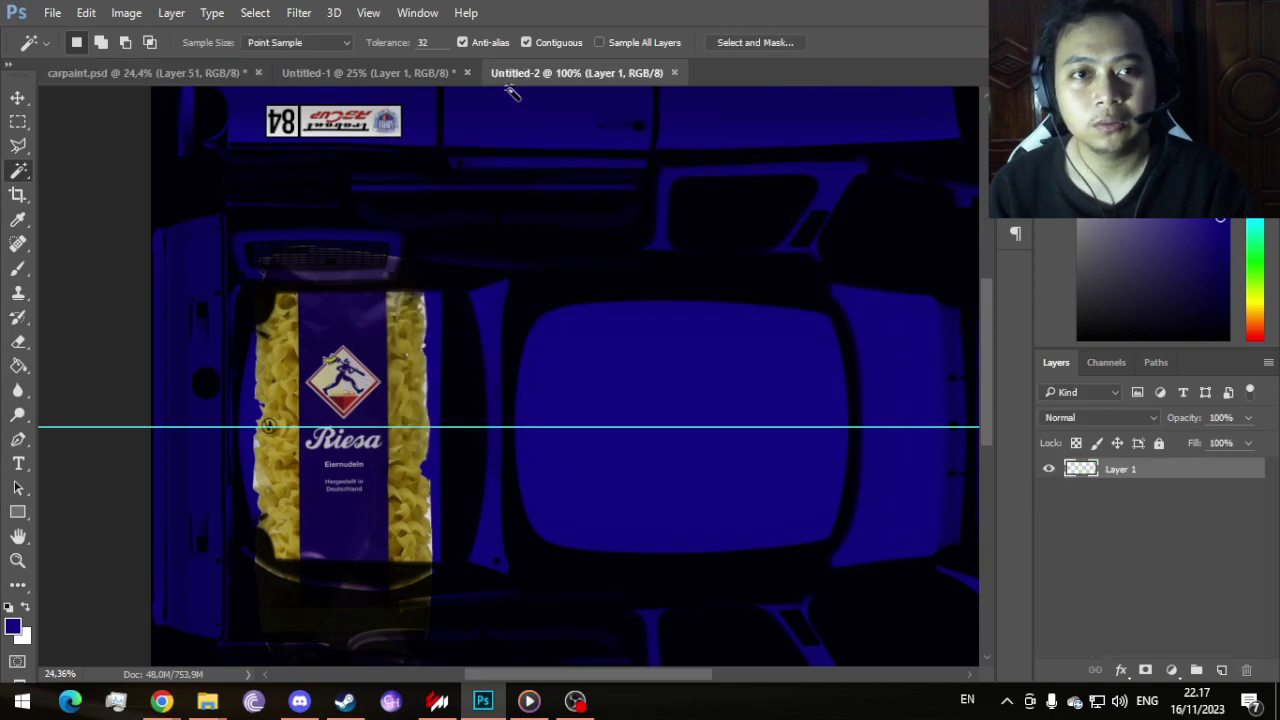
Step: Close the Riesa noodle pack document without saving and paste the copied Filinchen logo into the new document
left_click(460, 73)
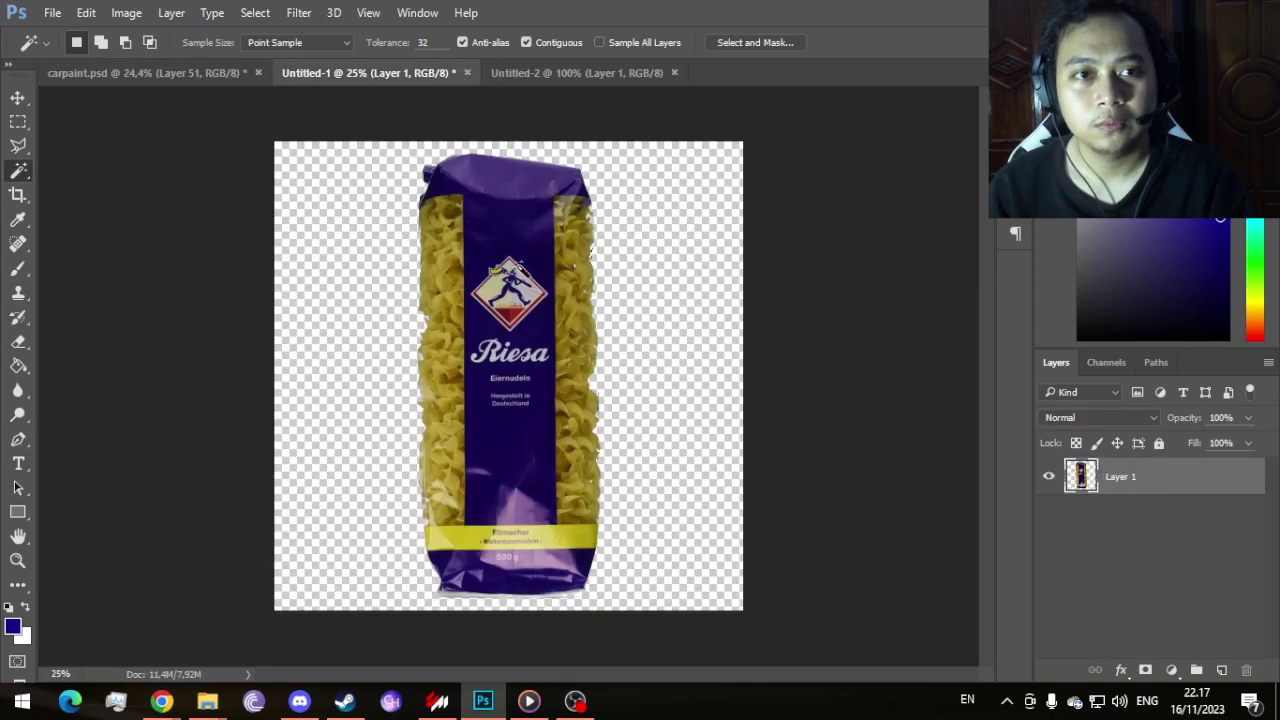
left_click(467, 75)
left_click(640, 280)
key("ctrl+v")
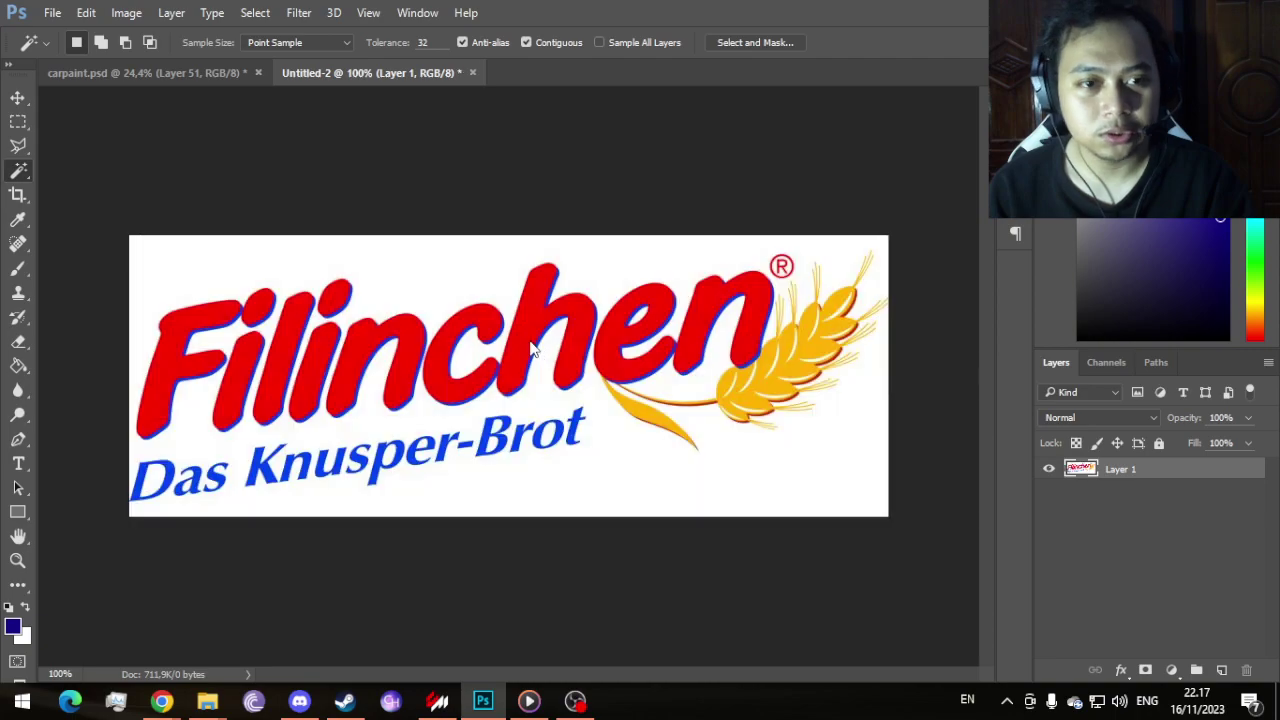
Step: Delete the white background around the Filinchen lettering and inside the registered trademark symbol using the Magic Wand, and clear the selection
left_click(346, 260)
key("shift")
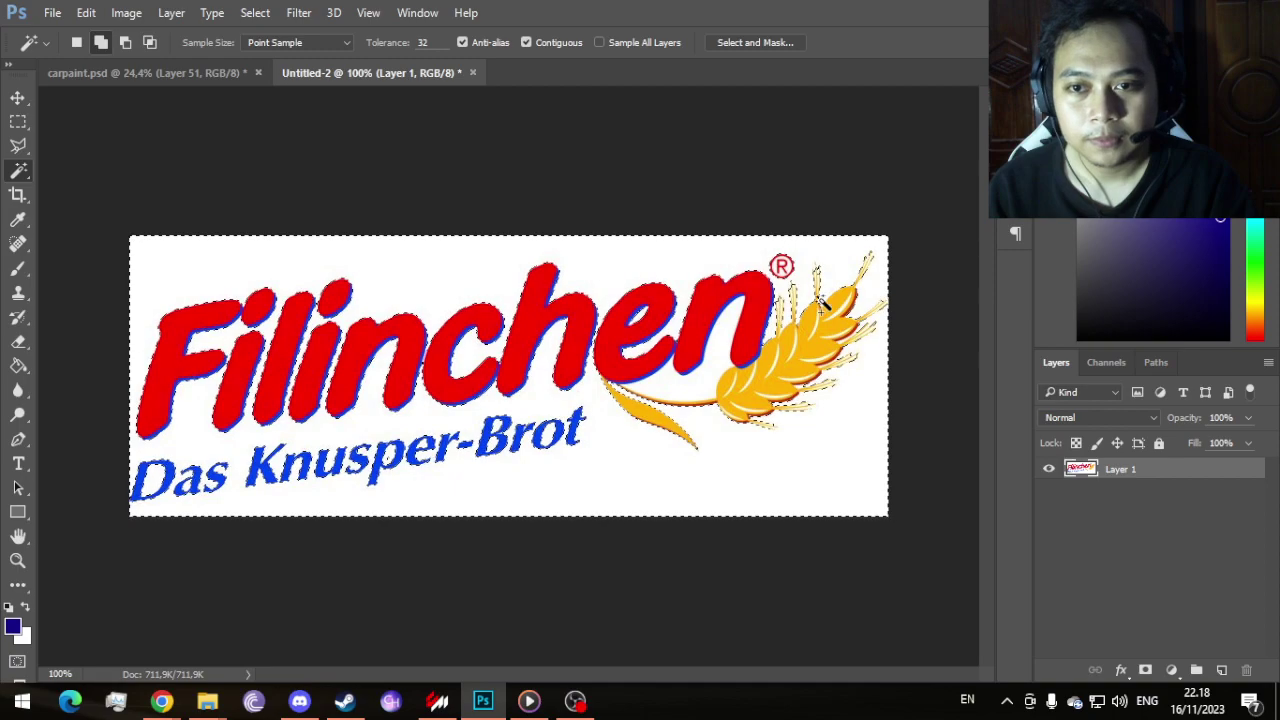
left_click(786, 270)
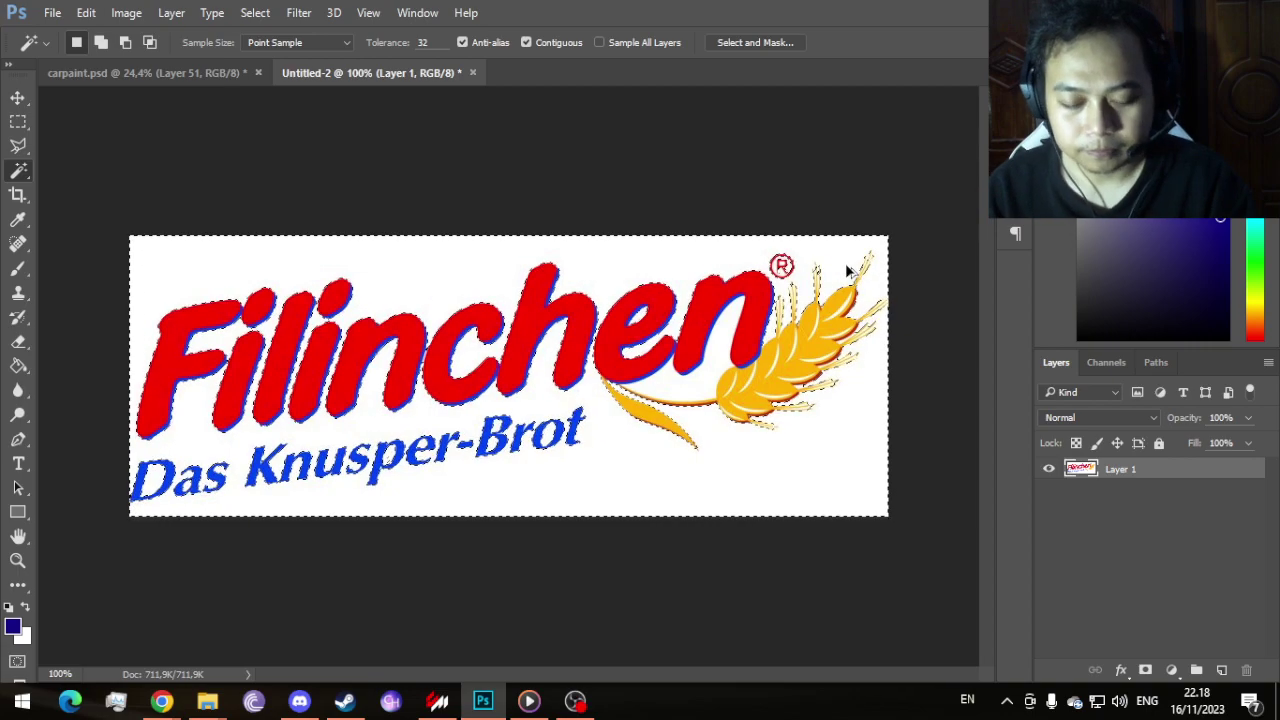
scroll(810, 262, "up", 5)
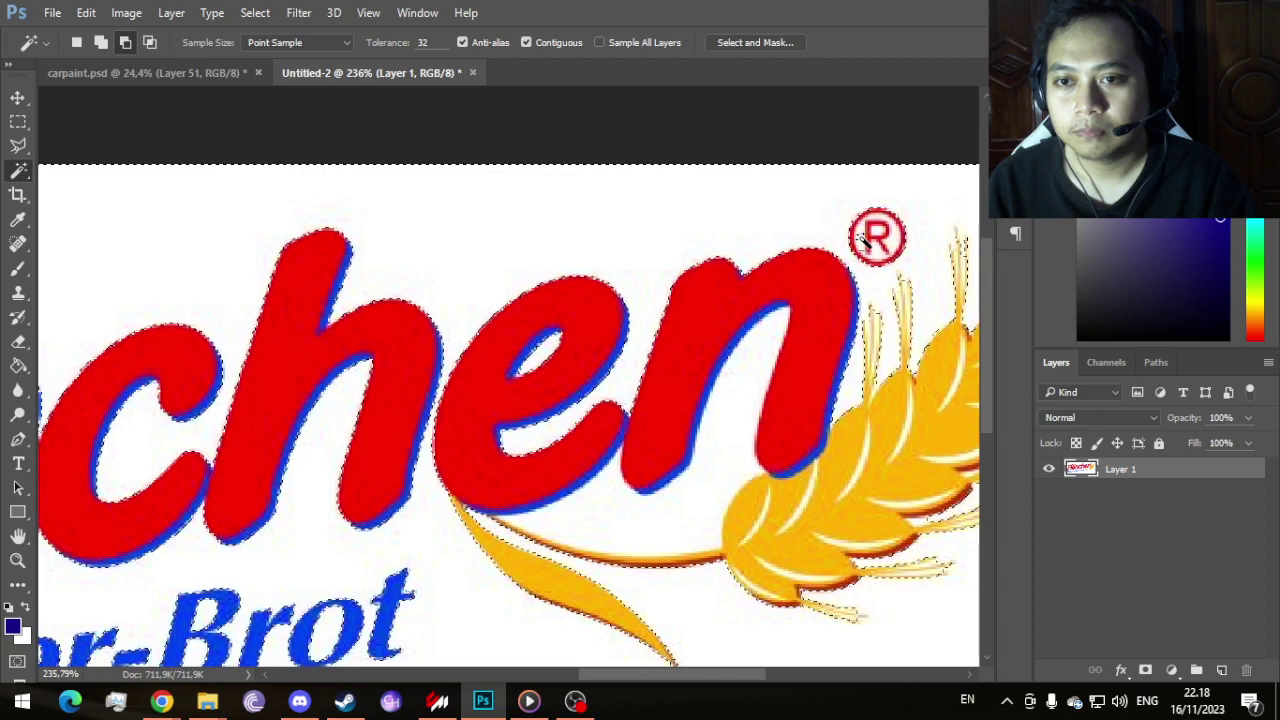
key("shift")
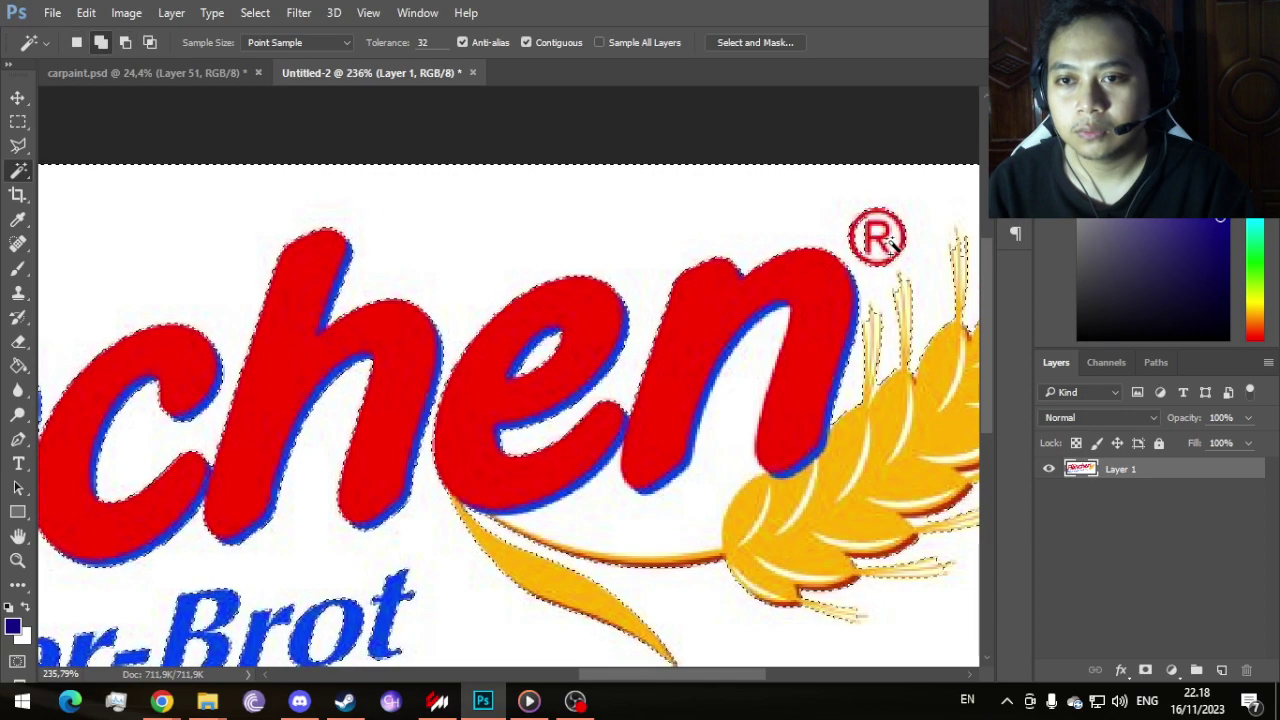
left_click(878, 259, "shift")
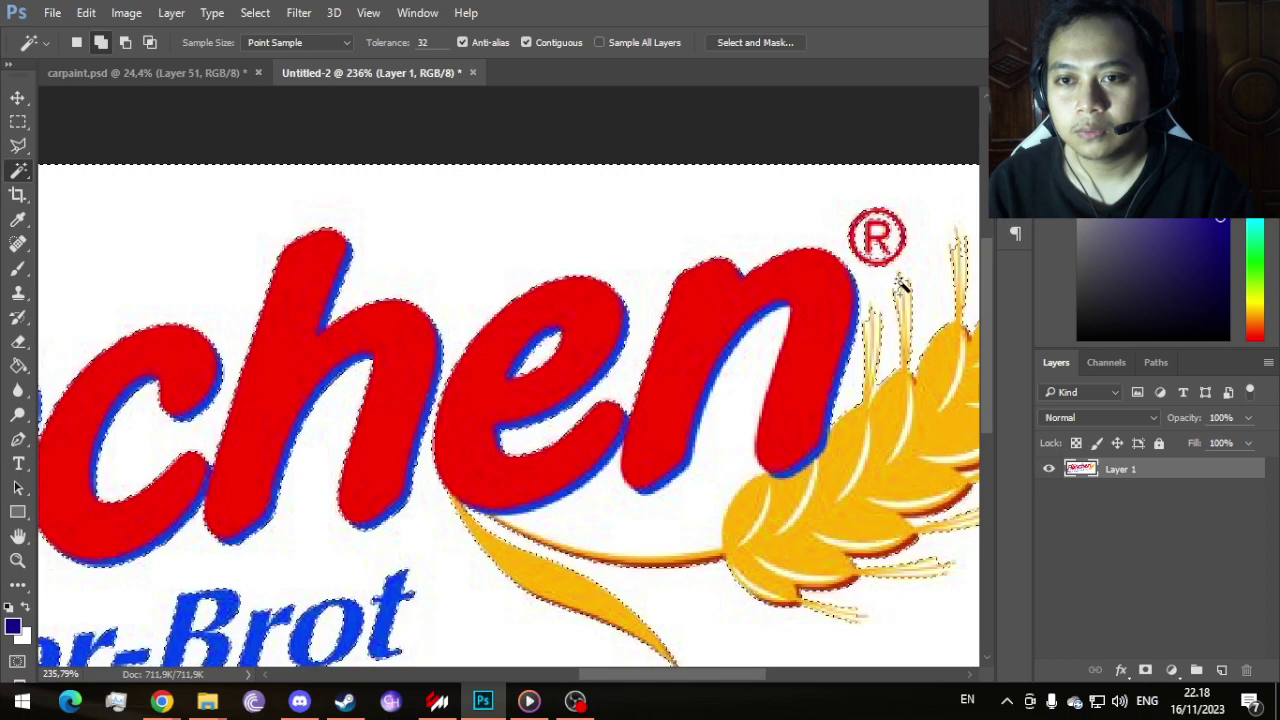
key("alt")
scroll(900, 285, "down", 5)
scroll(900, 285, "up", 1)
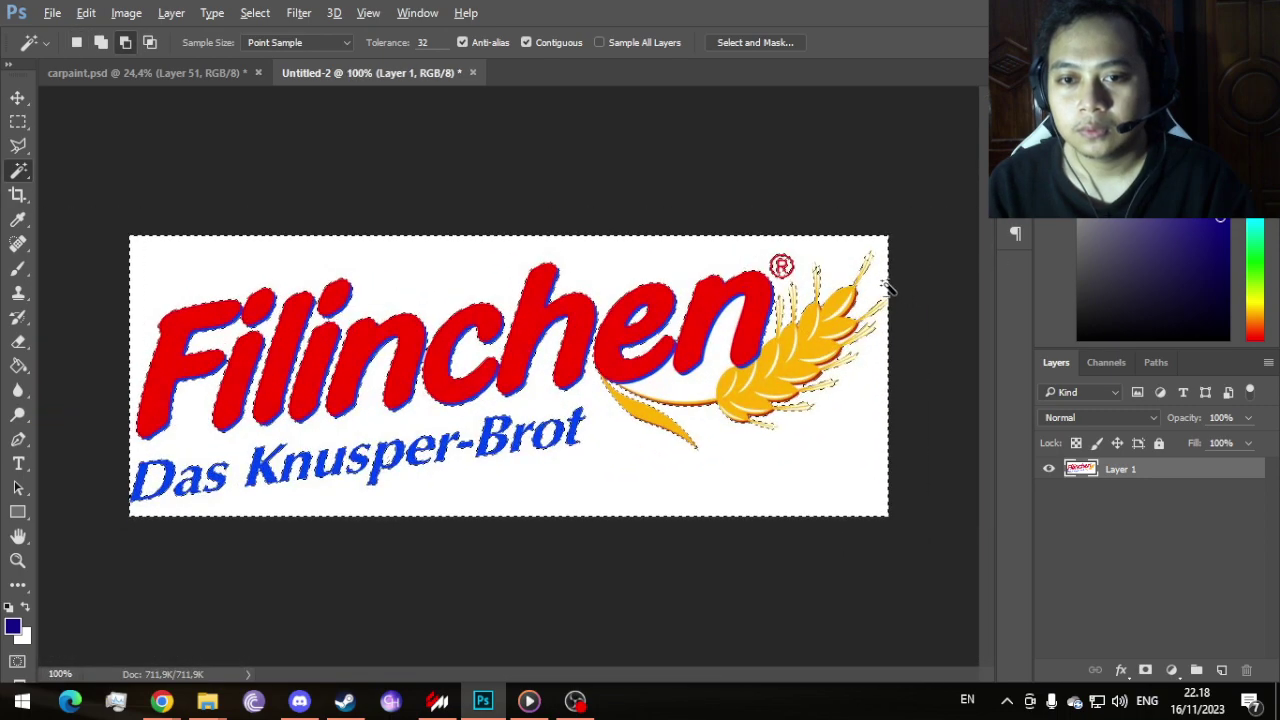
key("Delete")
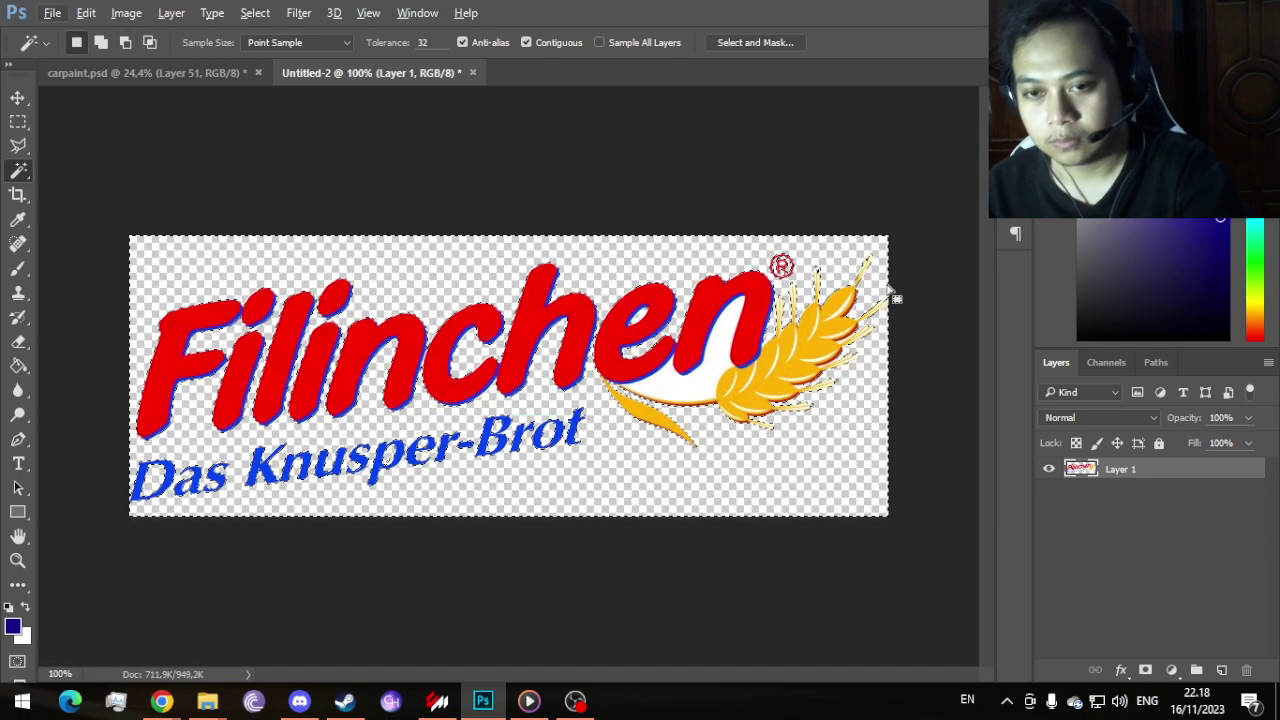
key("ctrl+d")
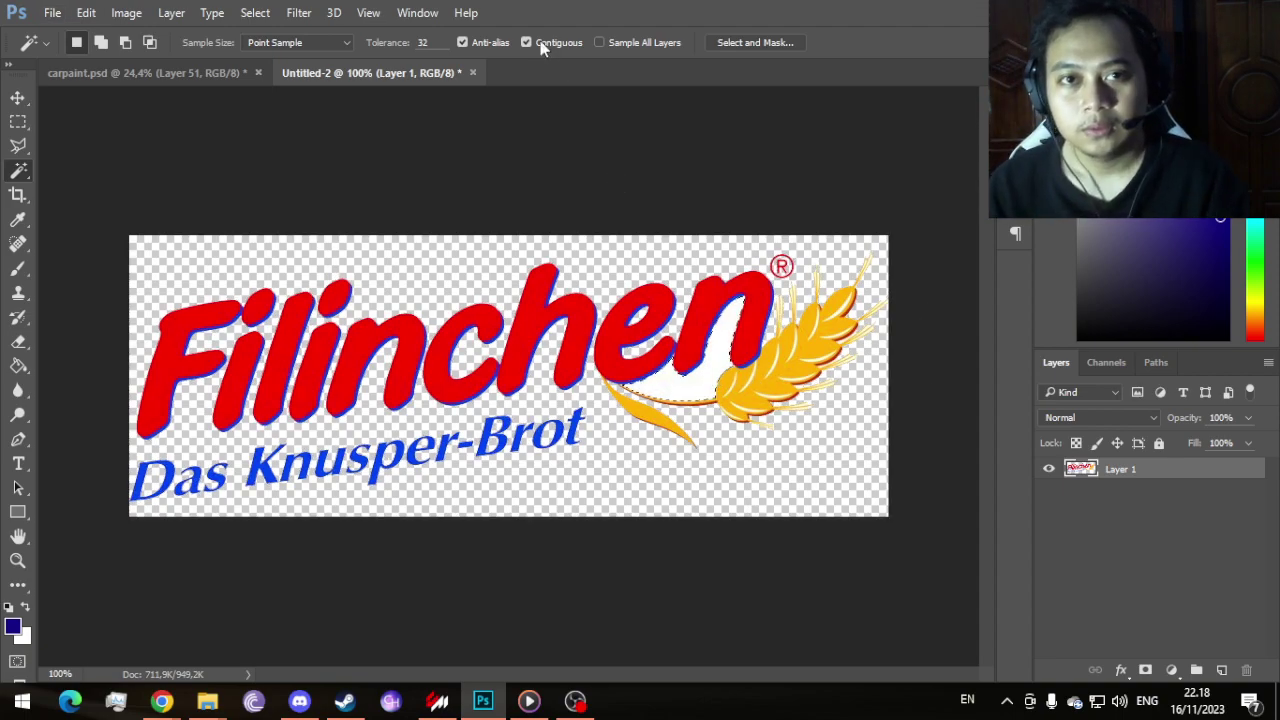
Step: Close the Filinchen logo document without saving and switch to Chrome's filinchen image search
left_click(474, 74)
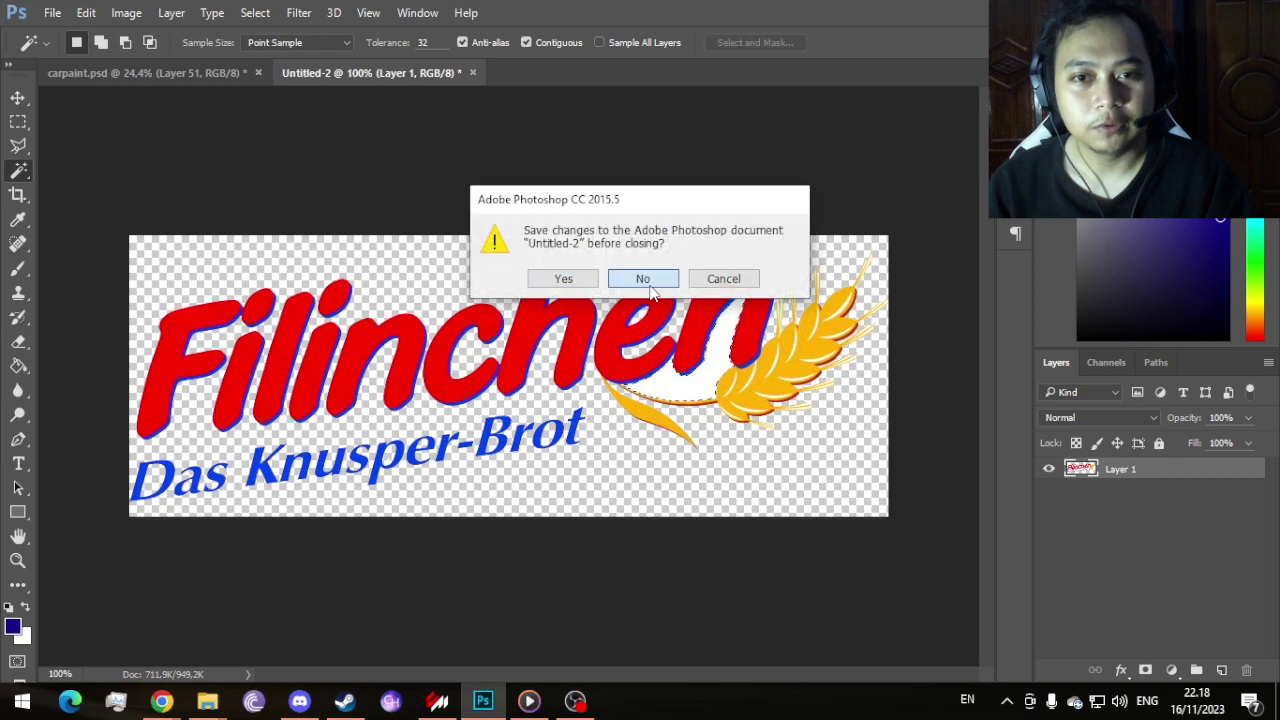
left_click(648, 278)
left_click(170, 704)
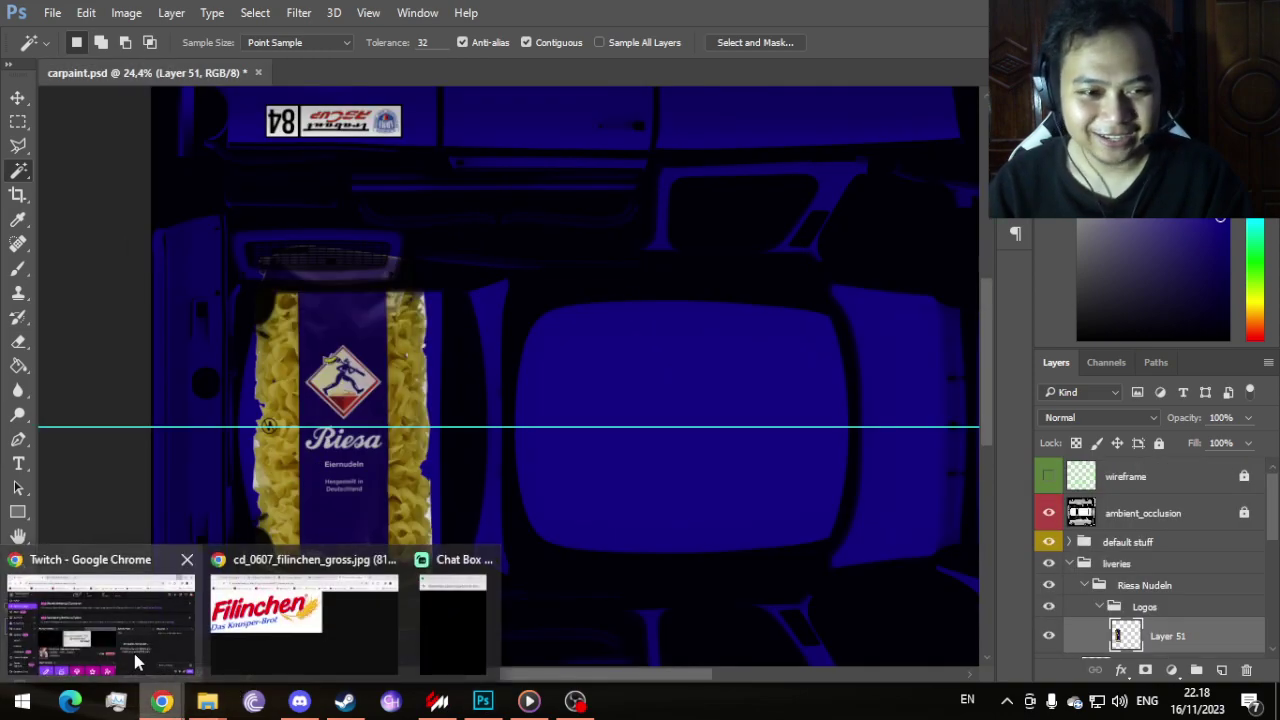
mouse_move(120, 645)
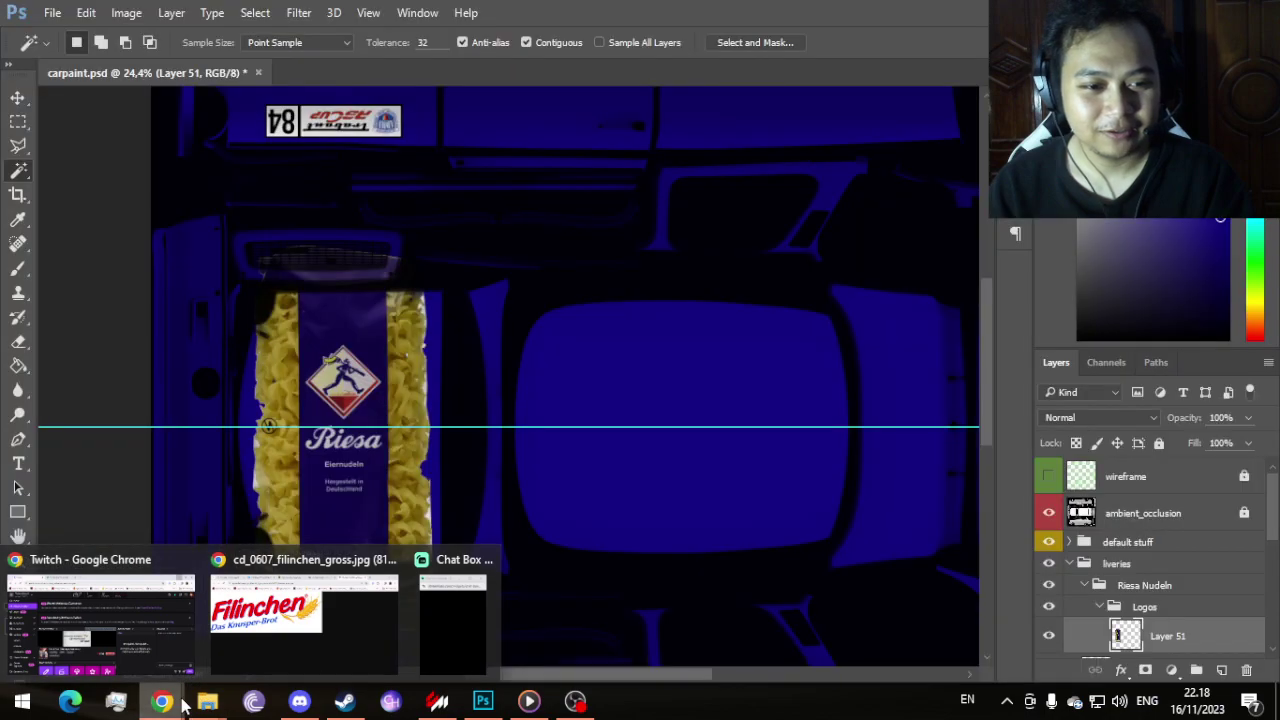
left_click(300, 632)
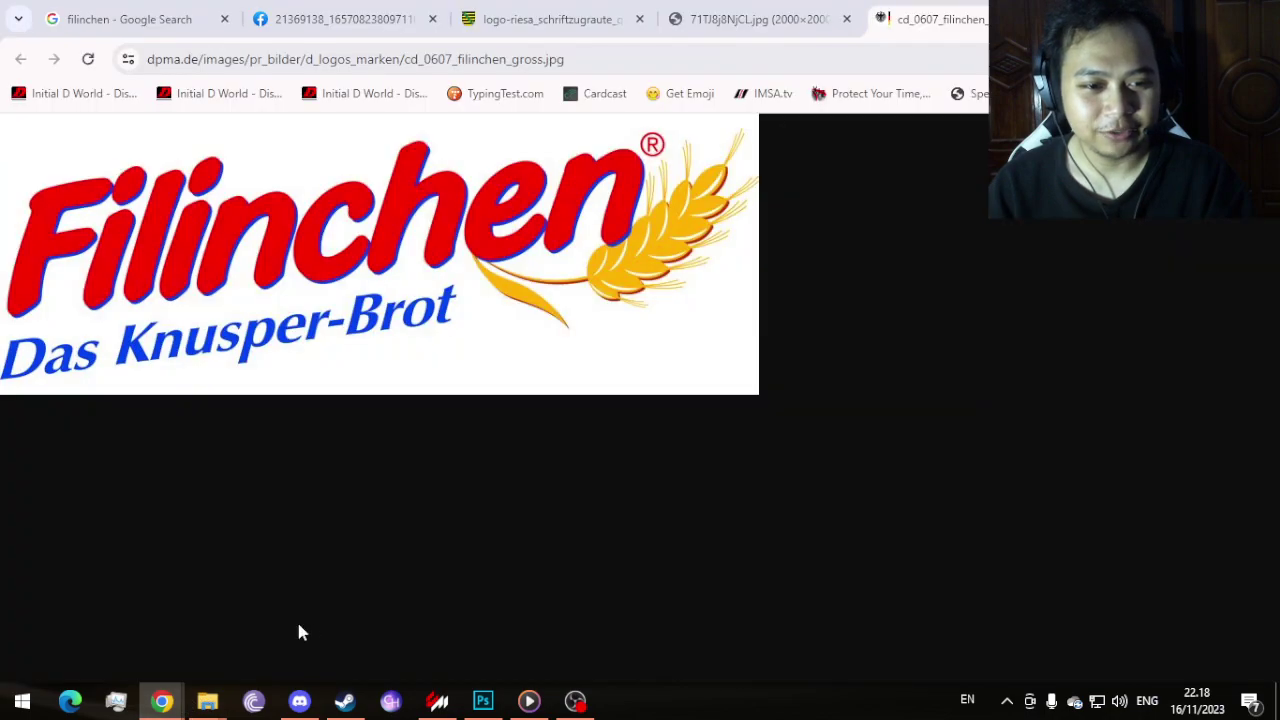
left_click(766, 12)
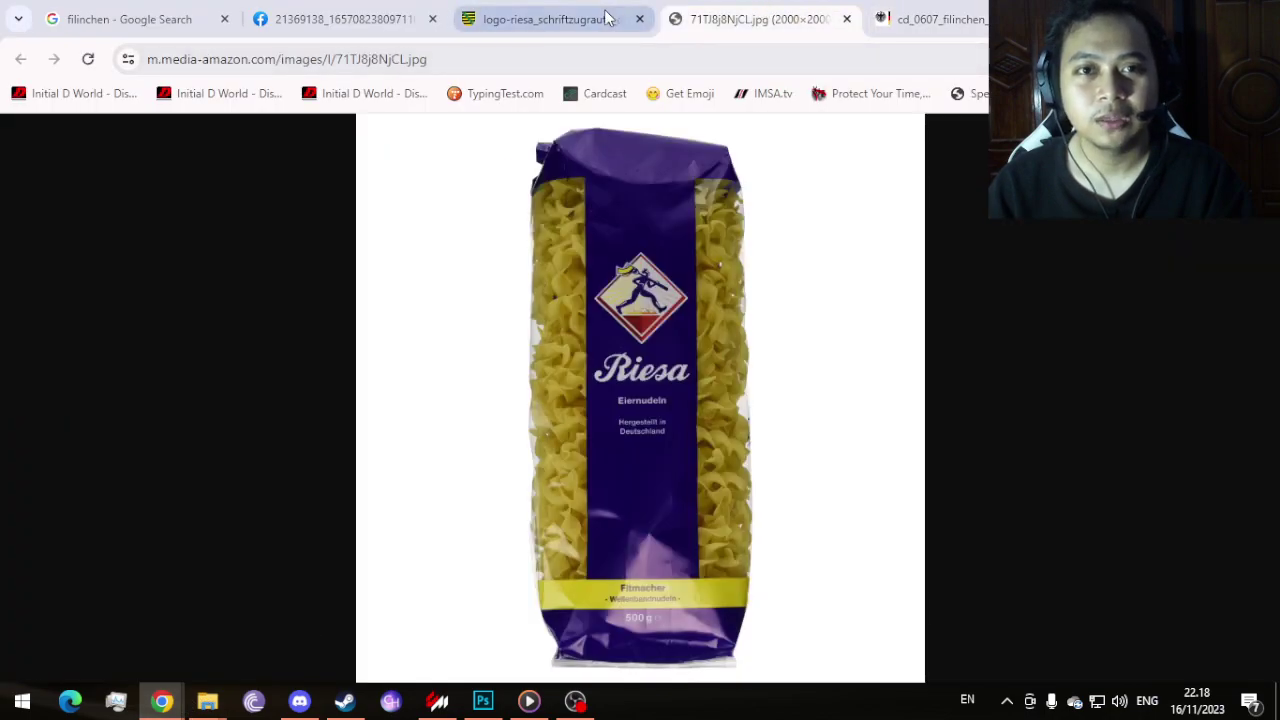
left_click(545, 19)
left_click(370, 20)
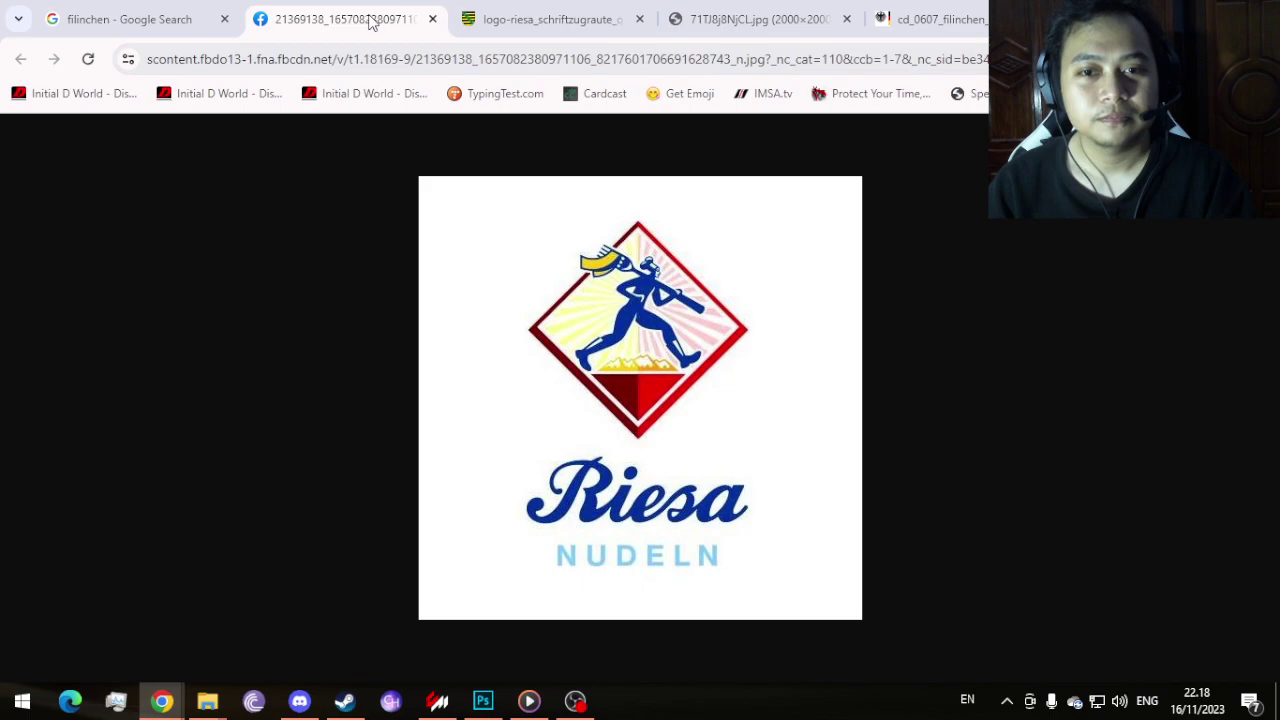
left_click(160, 19)
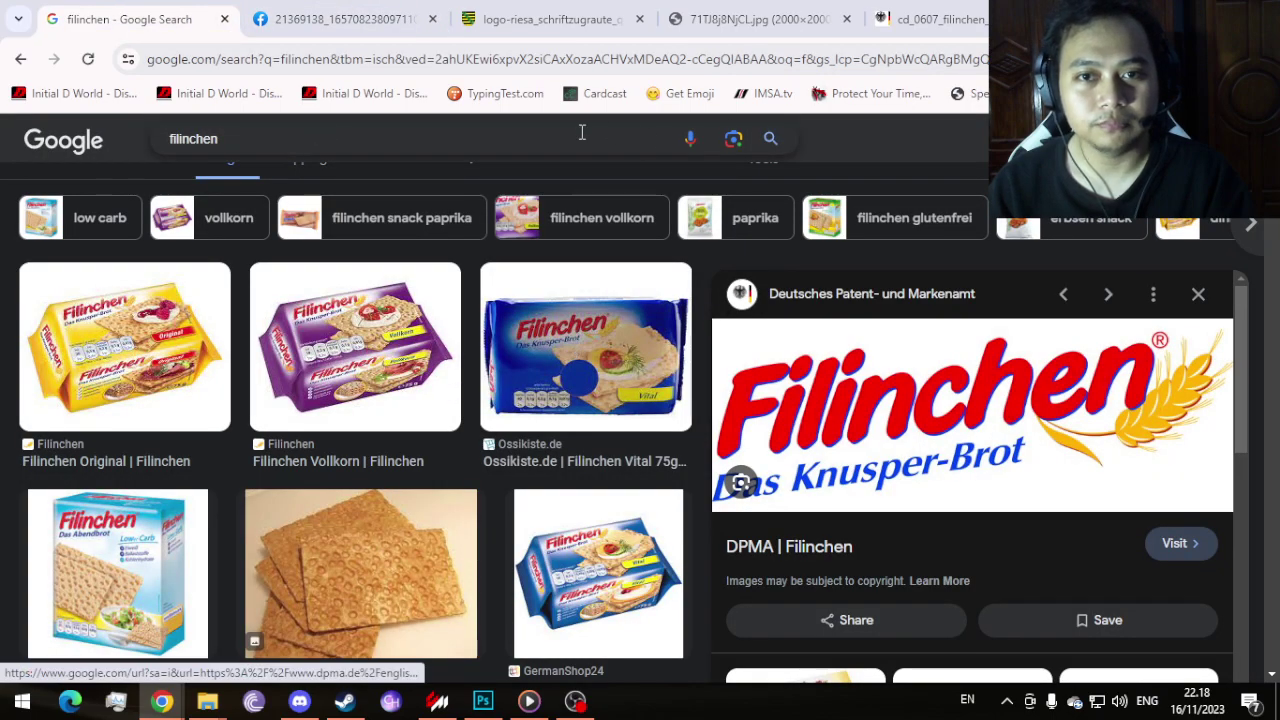
Step: Remove kathi and kathi logo from the search history and run the earlier image query sternquell pils
left_click(277, 137)
left_click_drag(277, 137, 130, 144)
key("BackSpace")
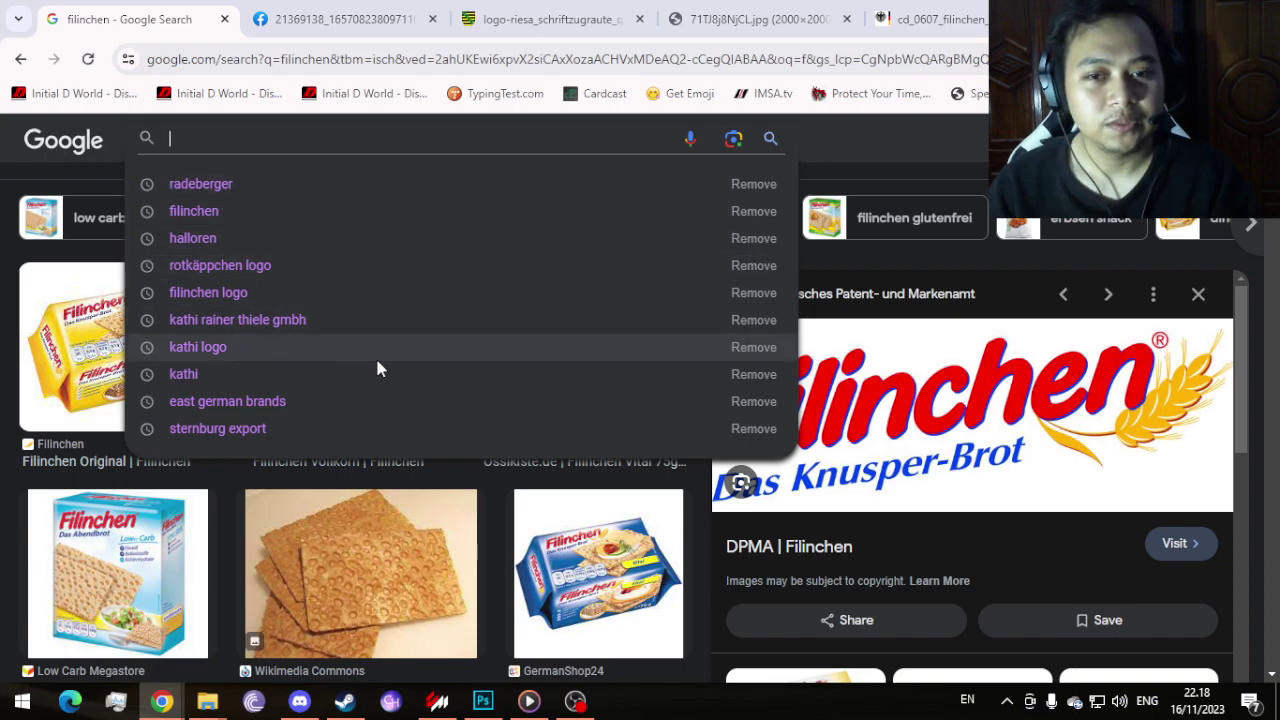
left_click(752, 376)
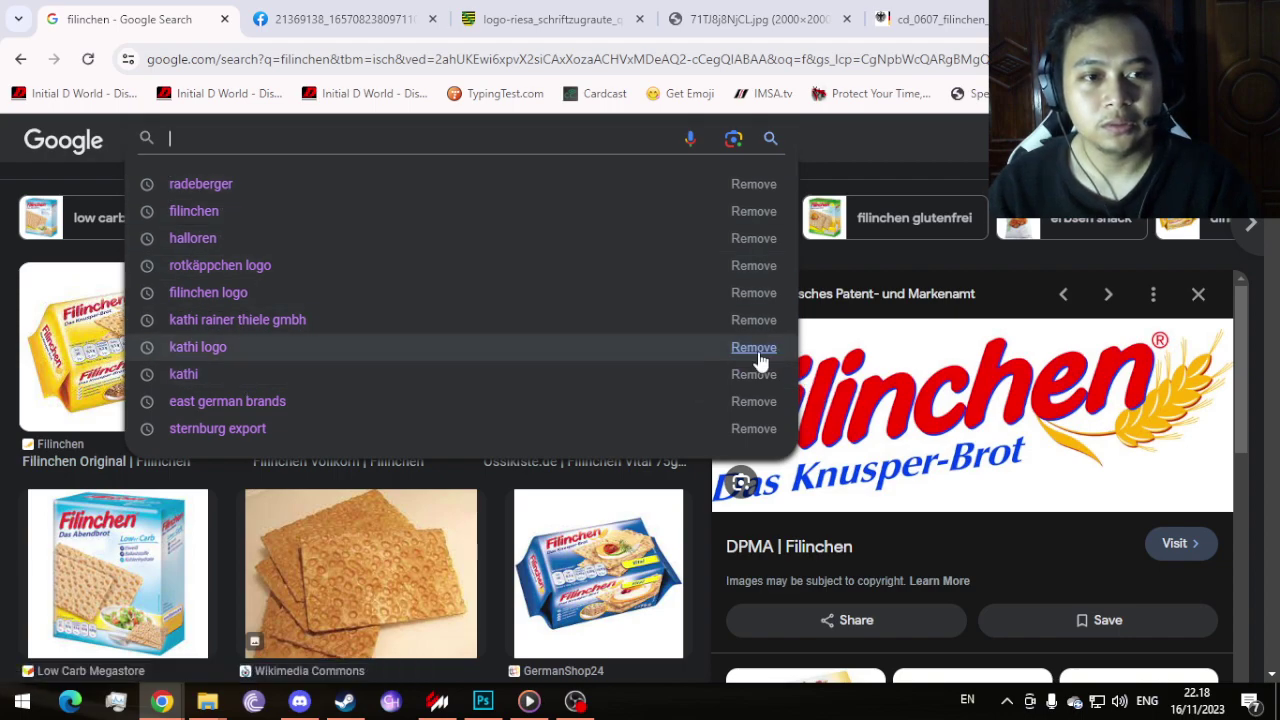
left_click(755, 350)
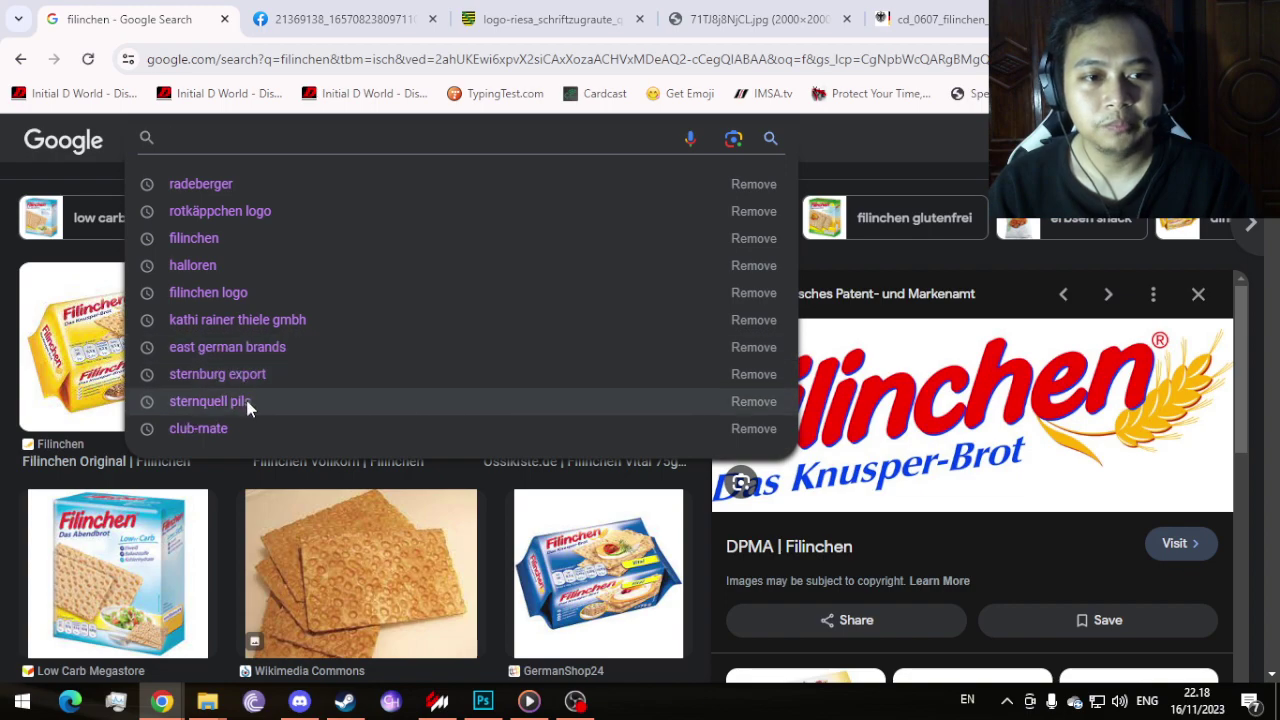
left_click(210, 401)
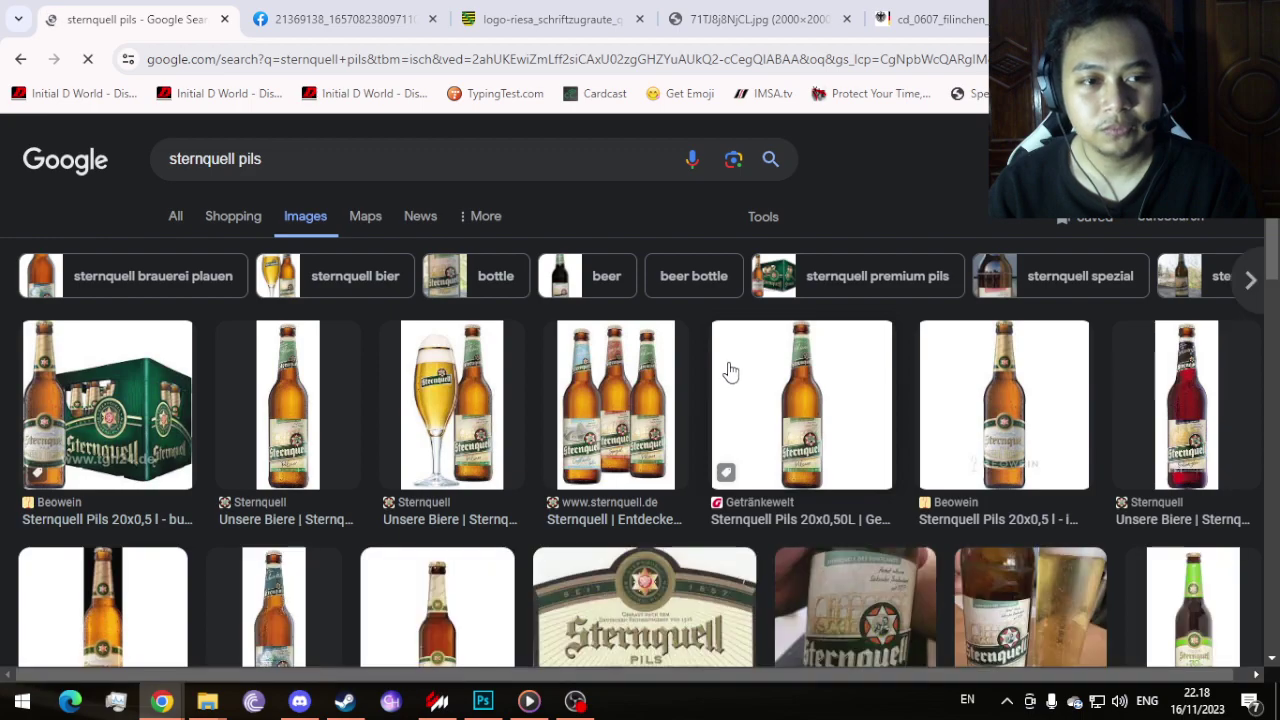
Step: Open the Sternquell logo from the Getränke Hofmann Gelenau result full size in a new tab and copy the image
scroll(730, 372, "down", 3)
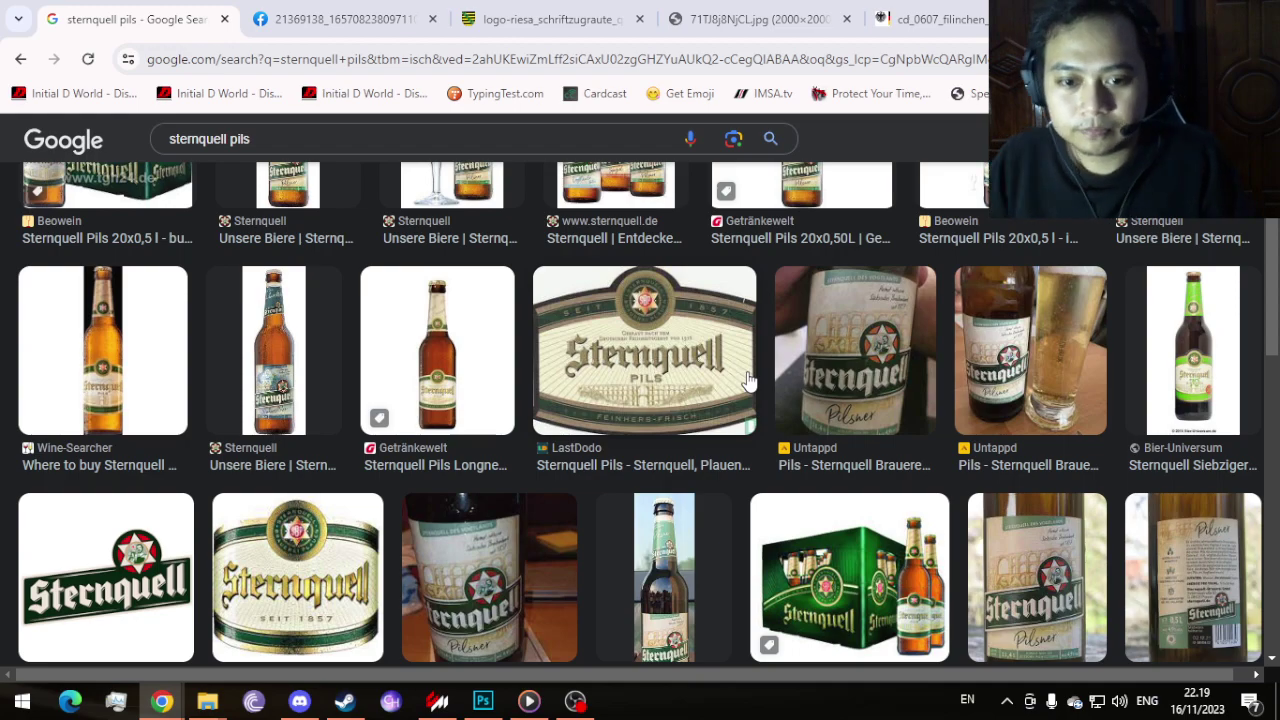
left_click(130, 590)
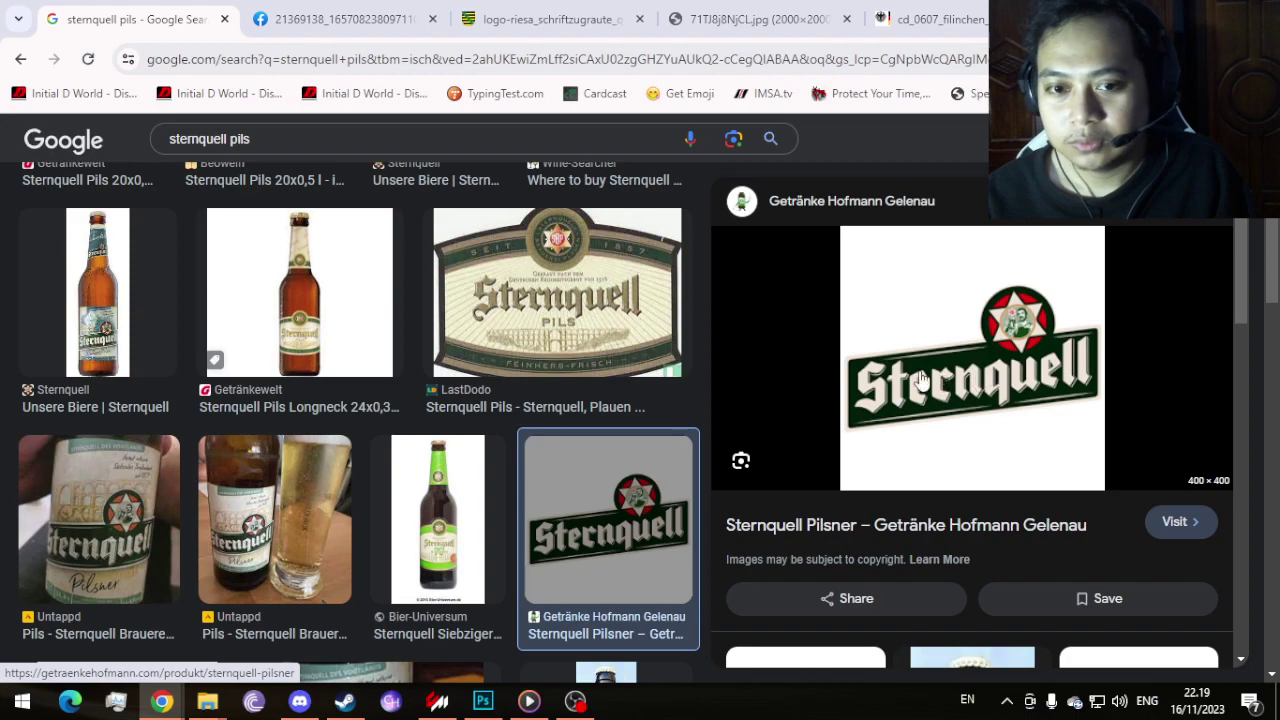
scroll(477, 380, "up", 5)
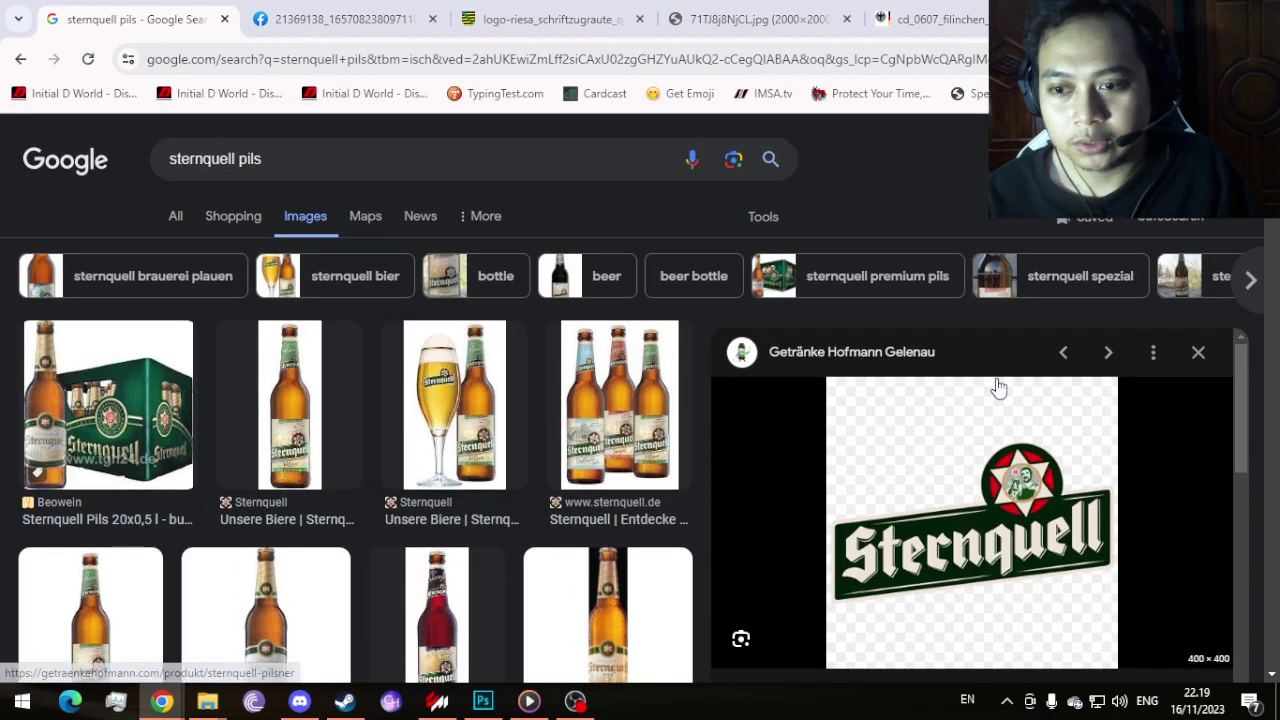
right_click(1022, 543)
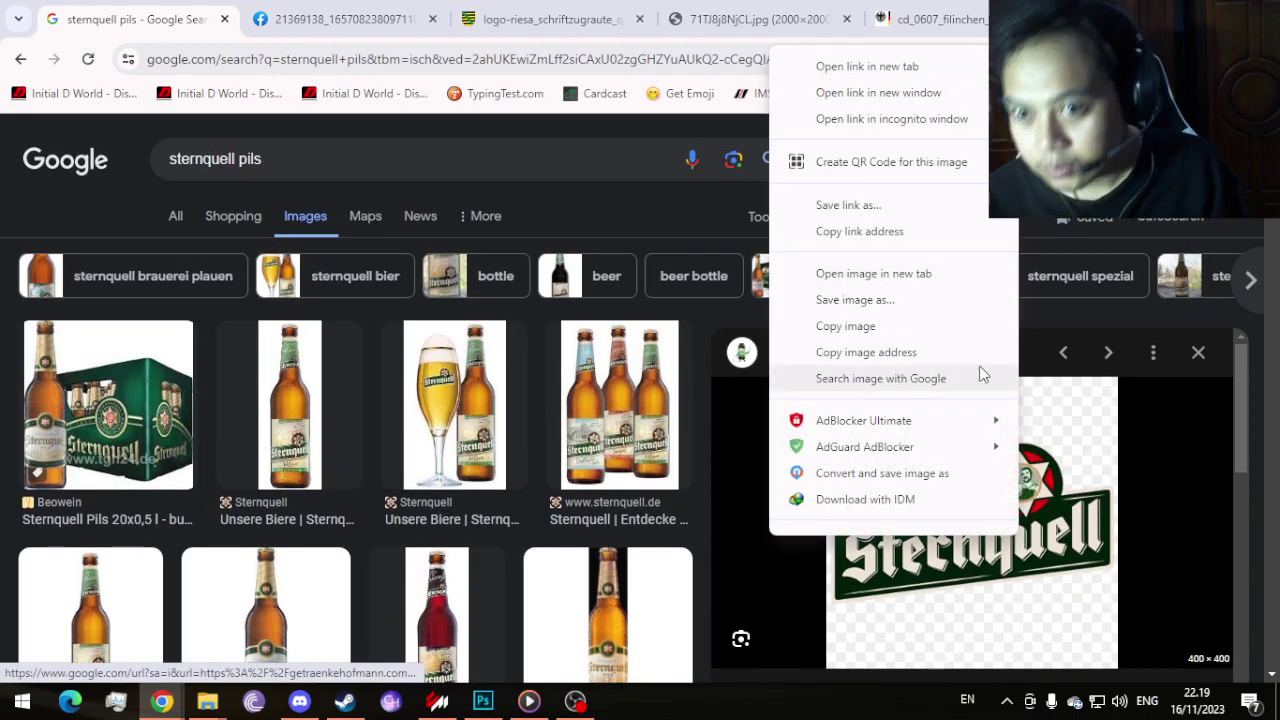
left_click(903, 274)
left_click(945, 19)
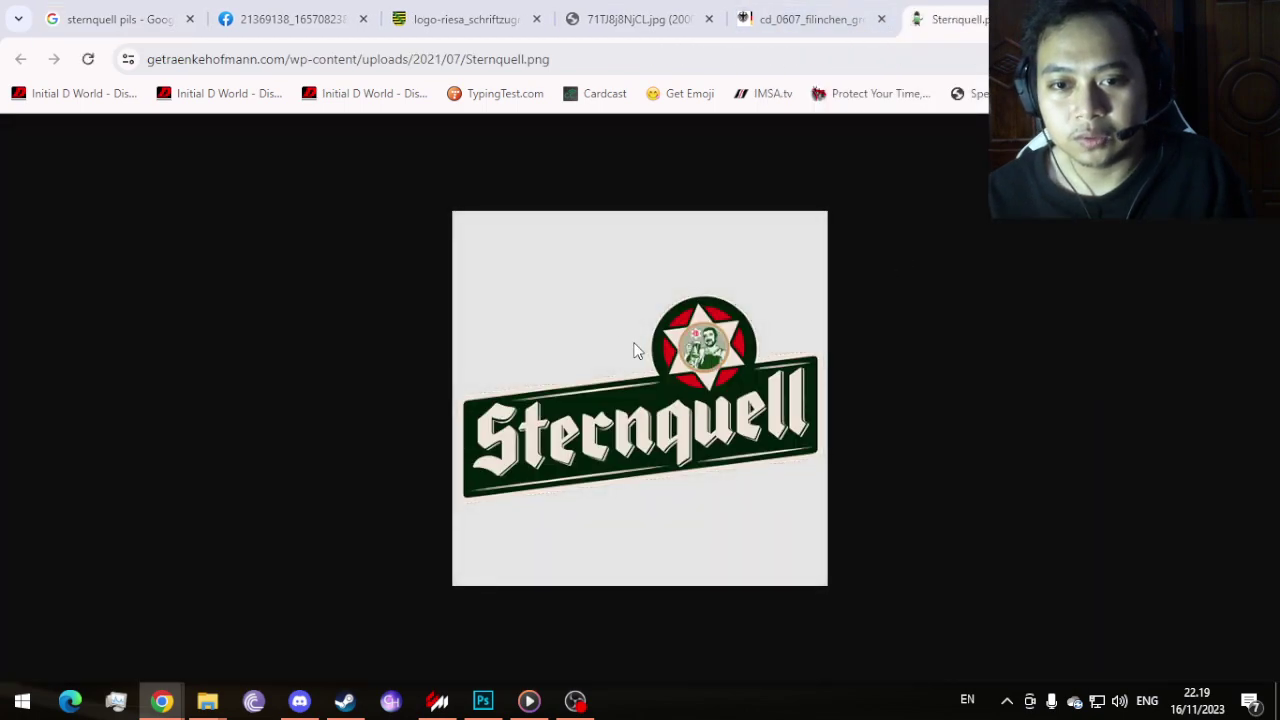
right_click(617, 338)
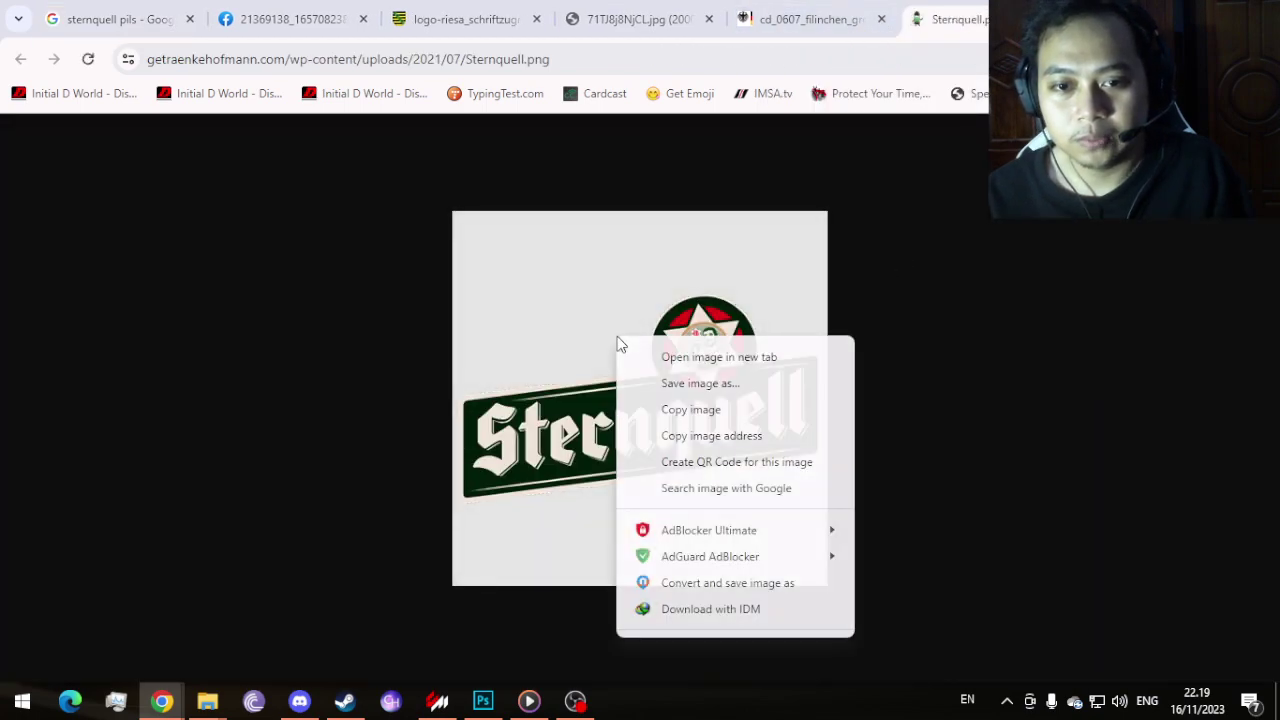
left_click(703, 410)
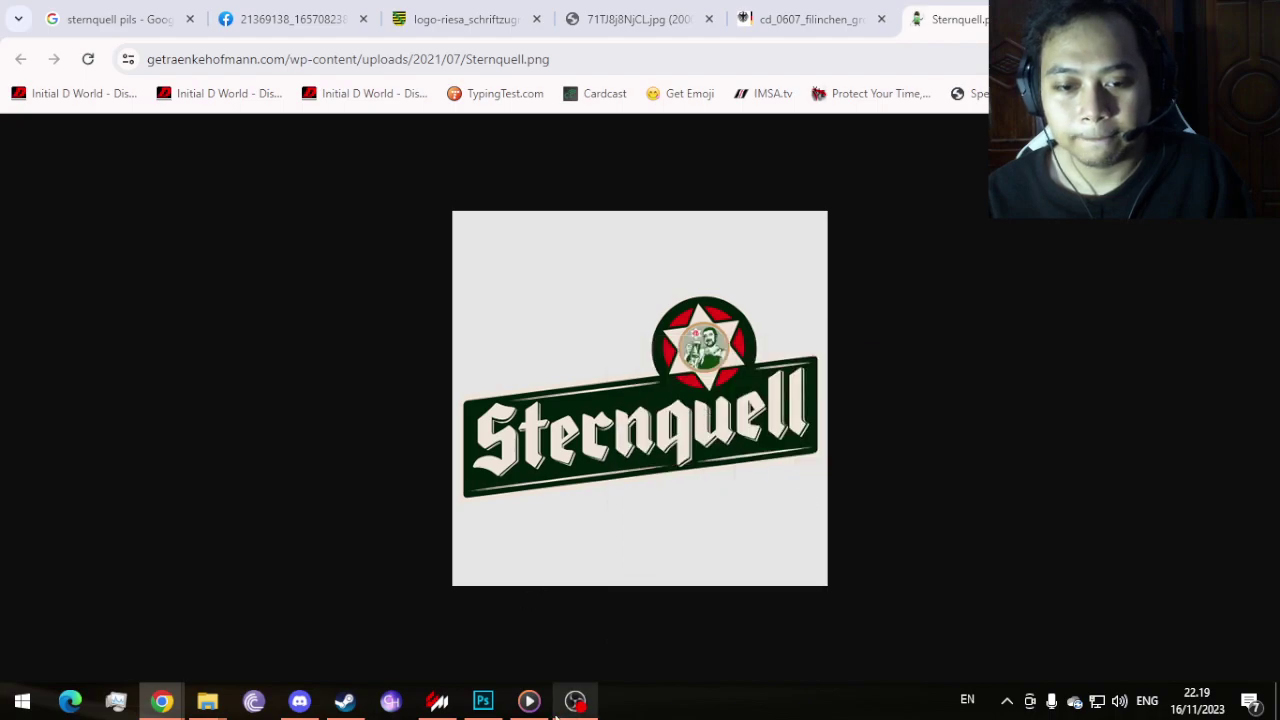
Step: Switch to Photoshop, create a new document for the copied Sternquell logo and paste it in
left_click(483, 701)
right_click(590, 64)
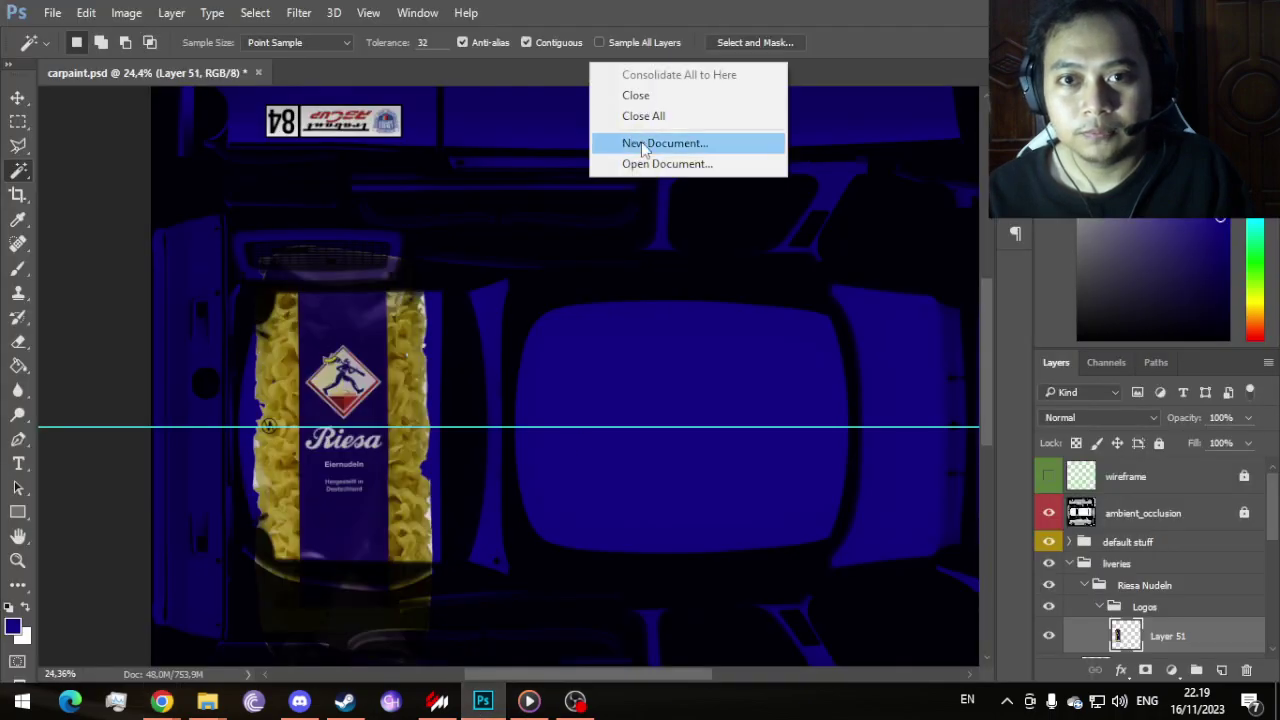
left_click(658, 143)
left_click(833, 150)
key("ctrl+v")
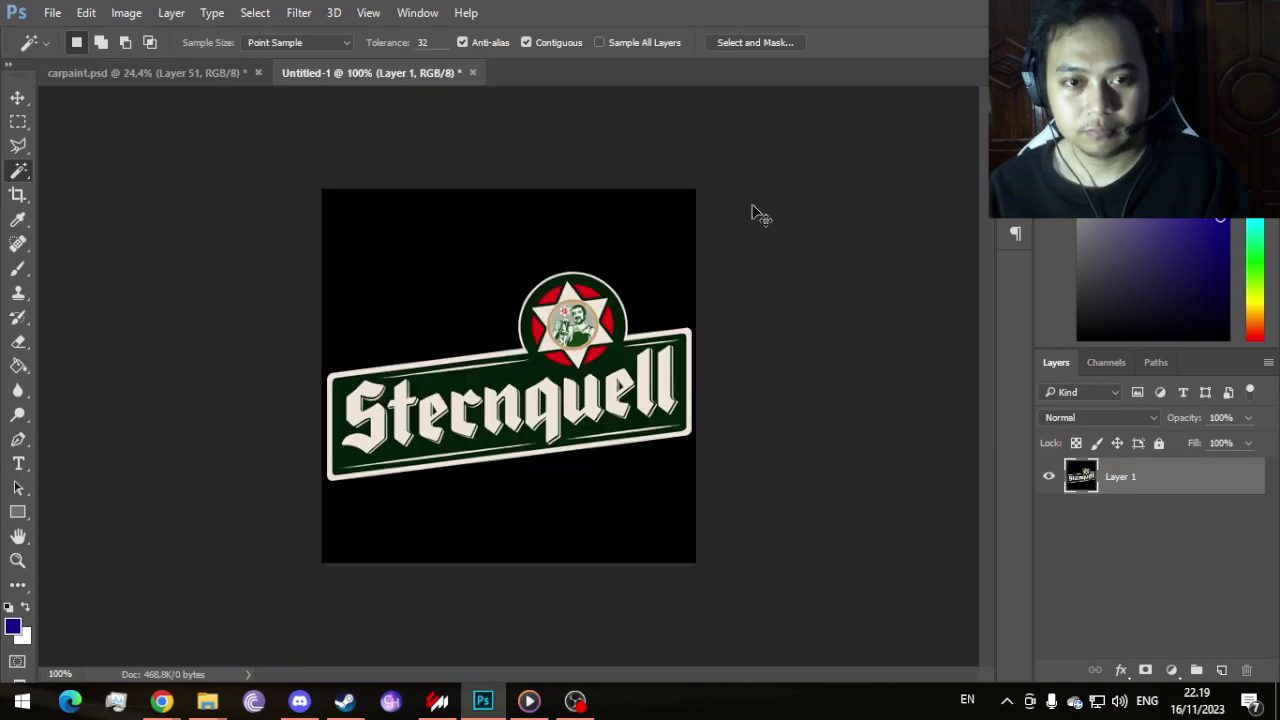
Step: Delete the black background around the Sternquell logo using the Magic Wand and clear the selection
left_click(360, 294)
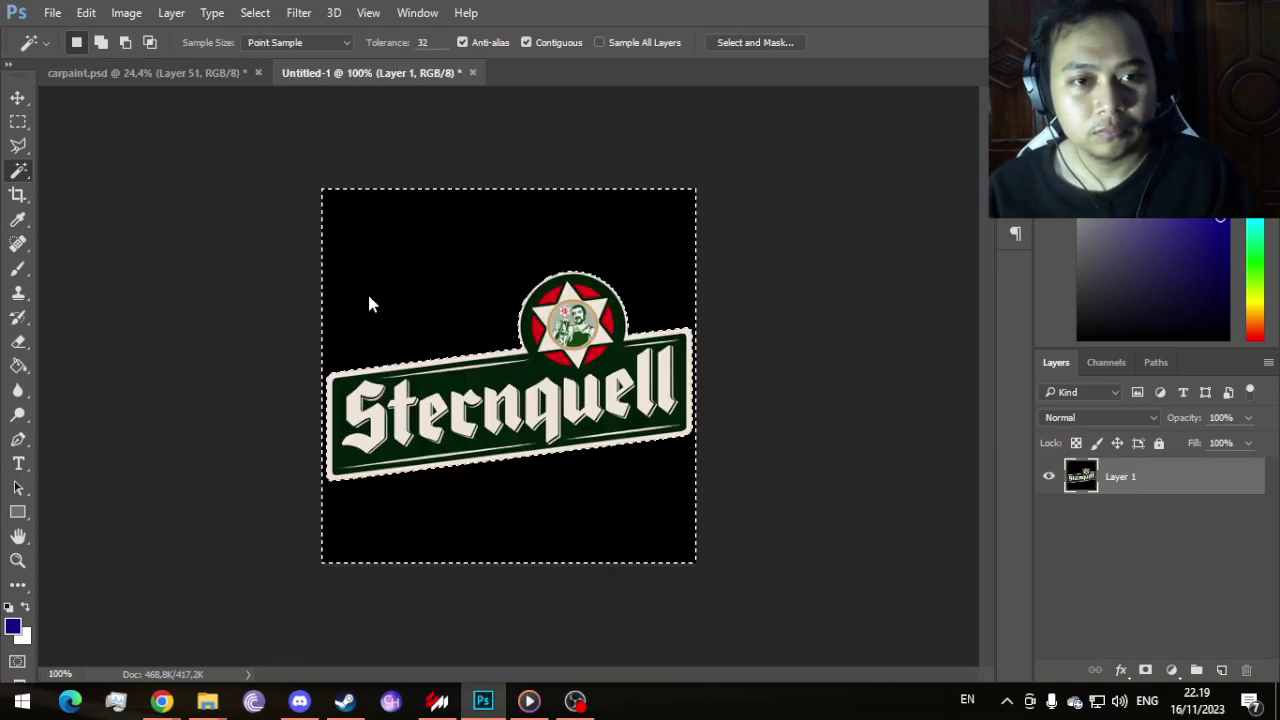
key("Delete")
key("ctrl+d")
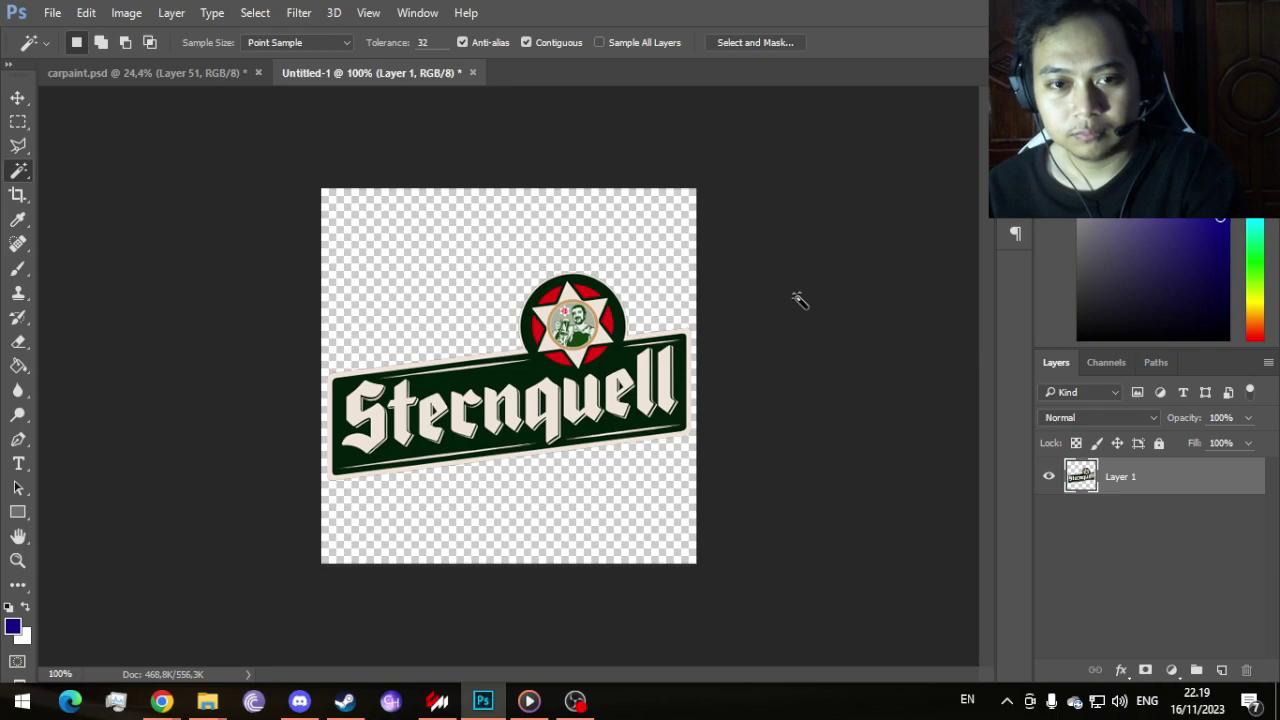
Step: Sample the dark green of the Sternquell banner as the foreground color and return to the carpaint.psd document
left_click(14, 627)
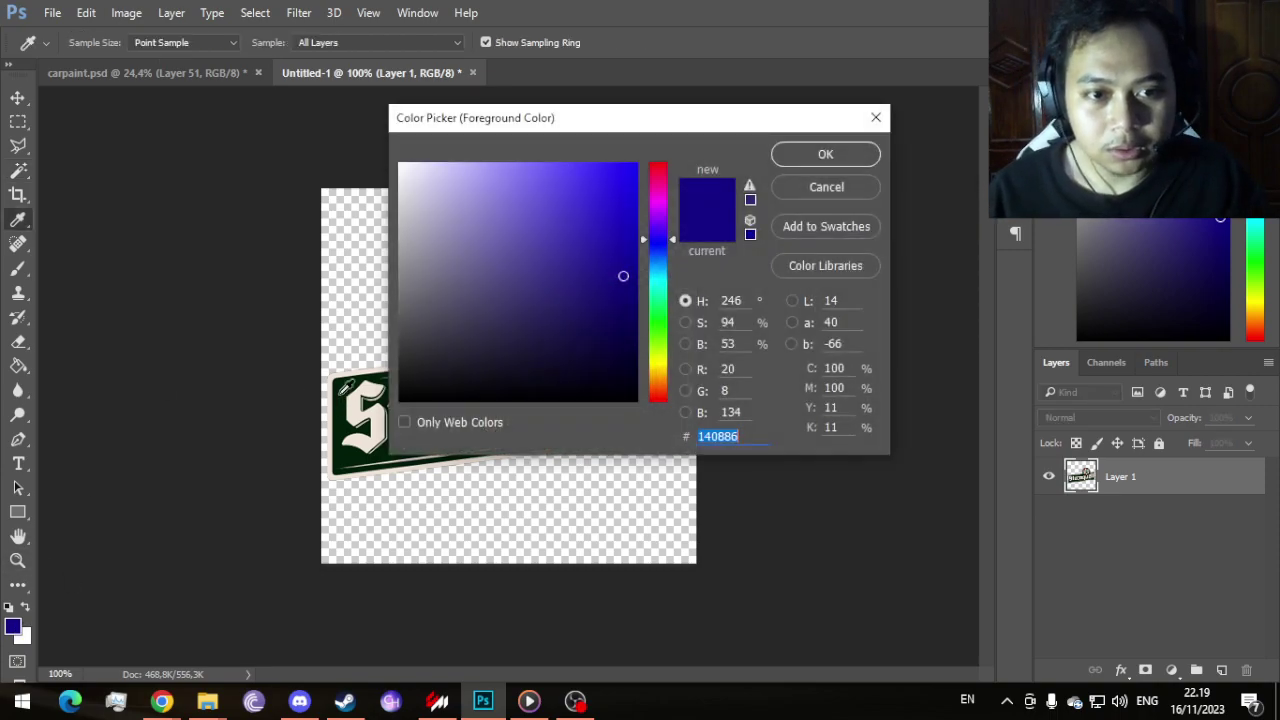
left_click(343, 390)
left_click(825, 154)
left_click(150, 73)
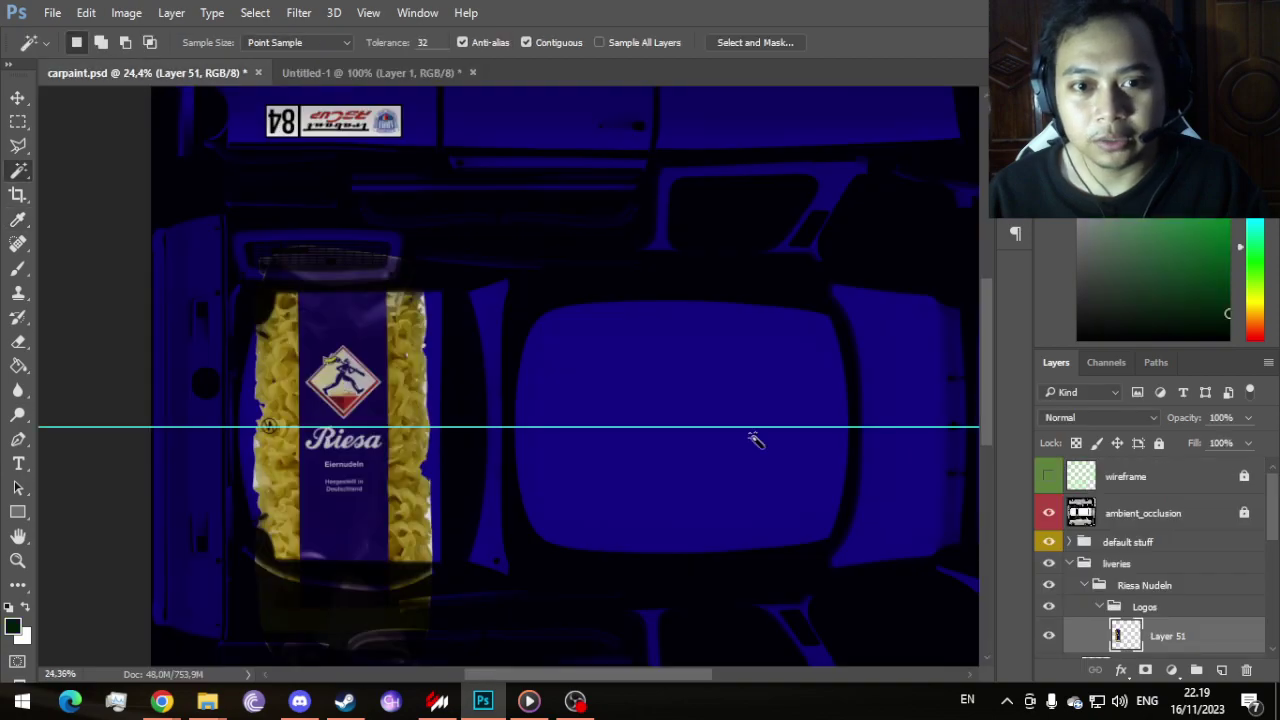
scroll(1217, 590, "down", 1)
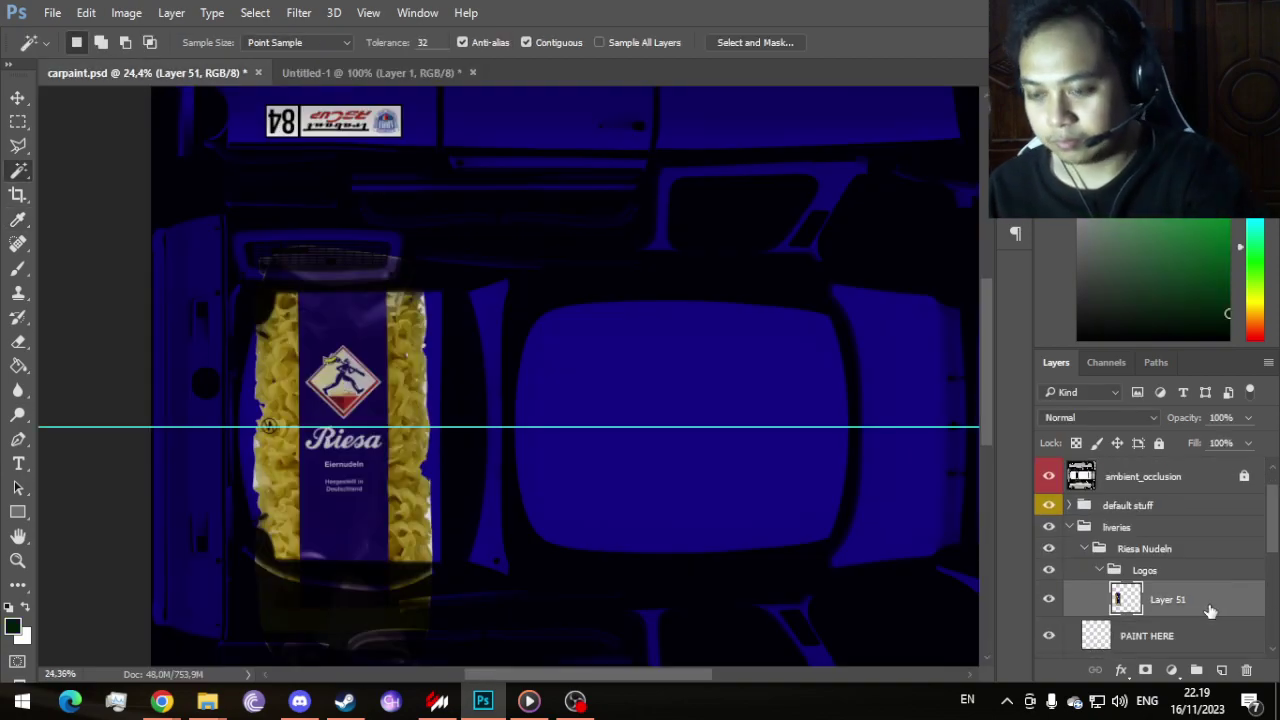
Step: Delete the Riesa noodle package layer and rename the Riesa Nudeln group to "Sternquell Pils"
key("Delete")
left_click(1167, 548)
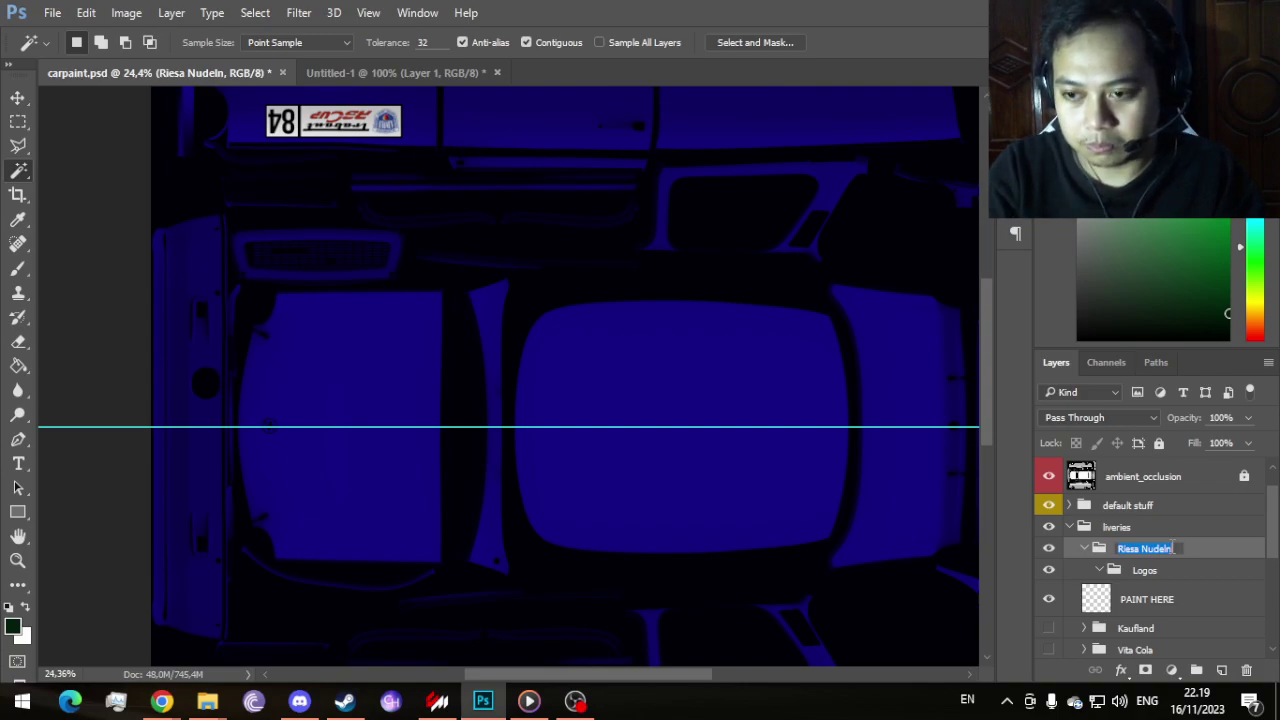
type("Sternquell")
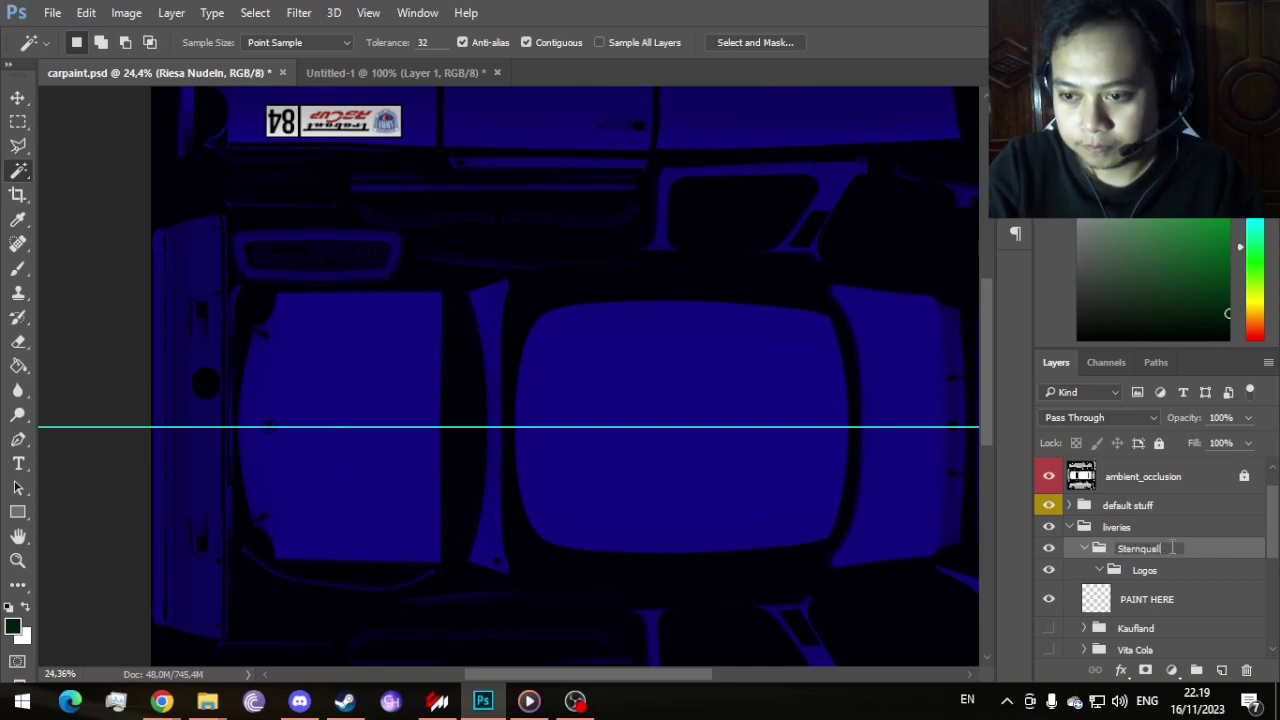
type("Pils")
key("Return")
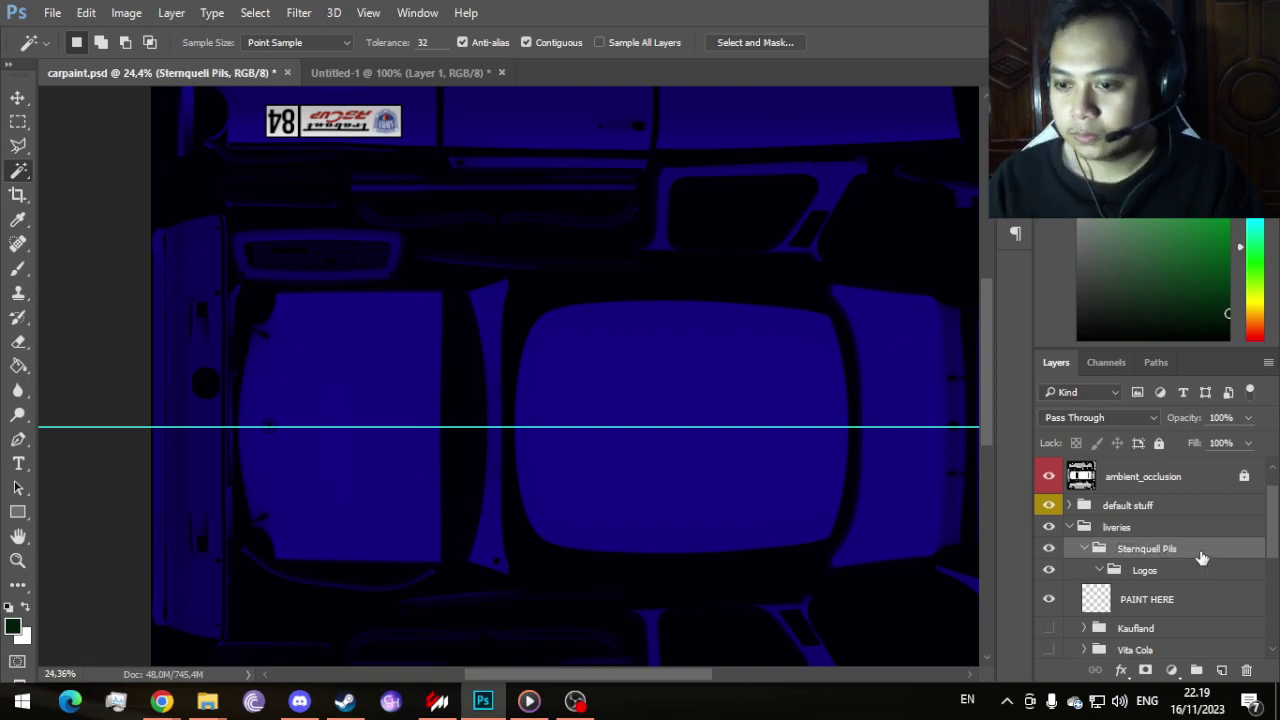
Step: Change the background layer's Color Overlay to the dark green foreground color sampled from the Sternquell banner
scroll(1208, 558, "down", 5)
right_click(1178, 641)
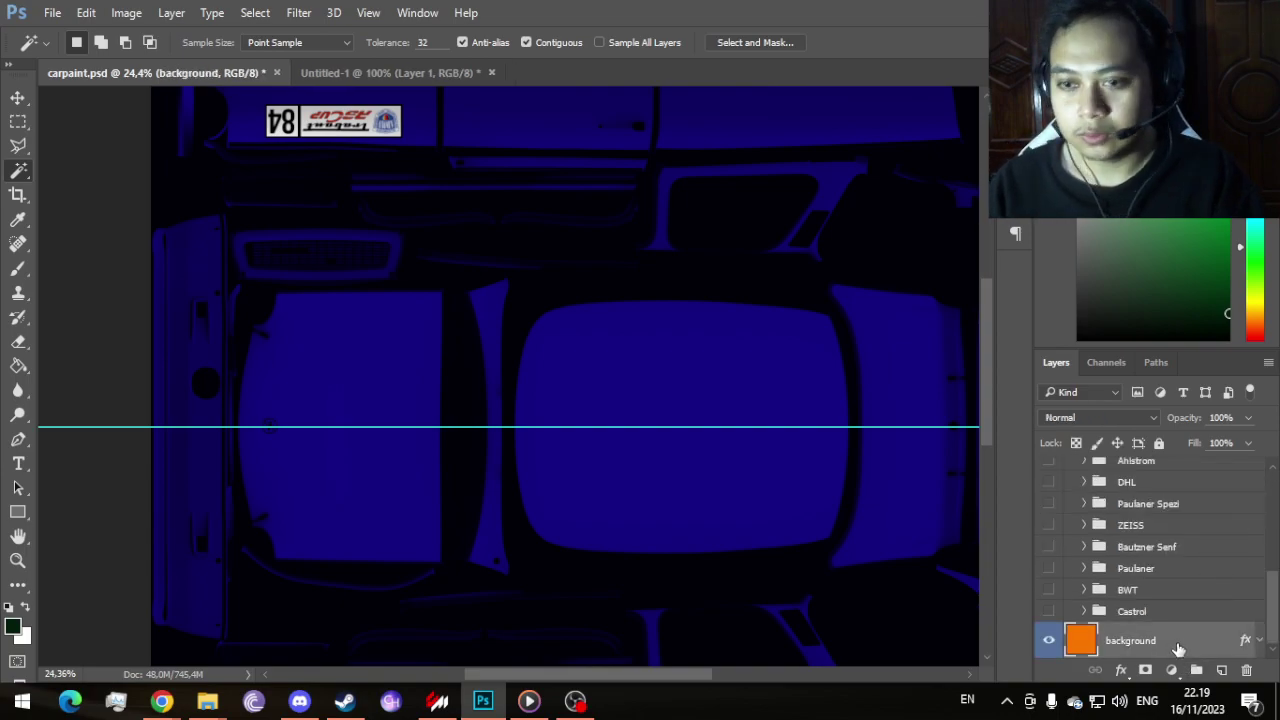
left_click(945, 79)
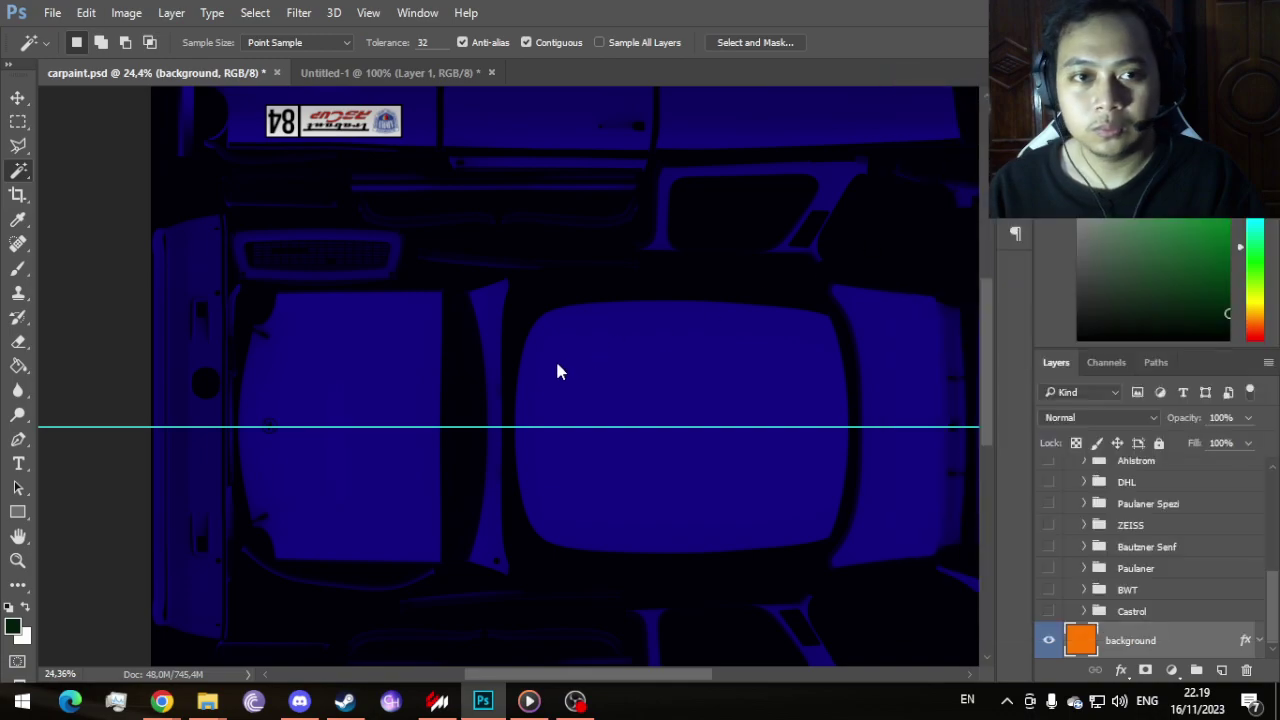
left_click(657, 348)
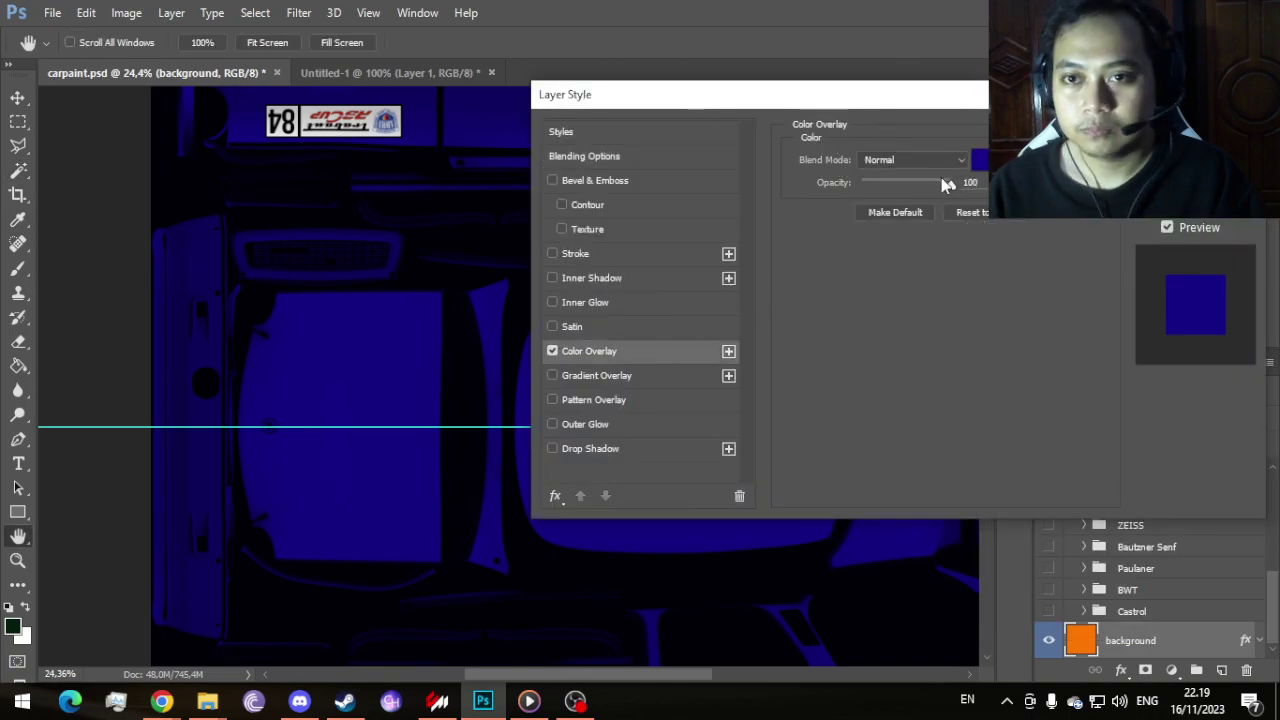
left_click(978, 160)
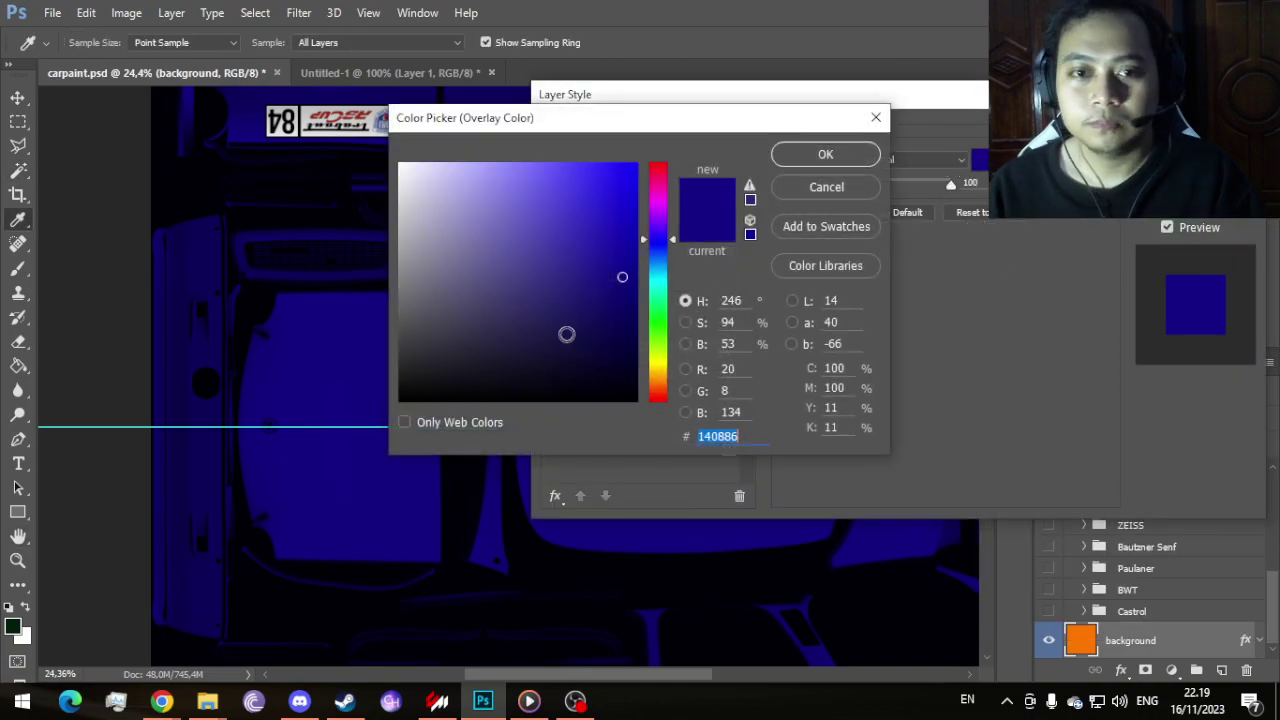
left_click(14, 626)
left_click(826, 155)
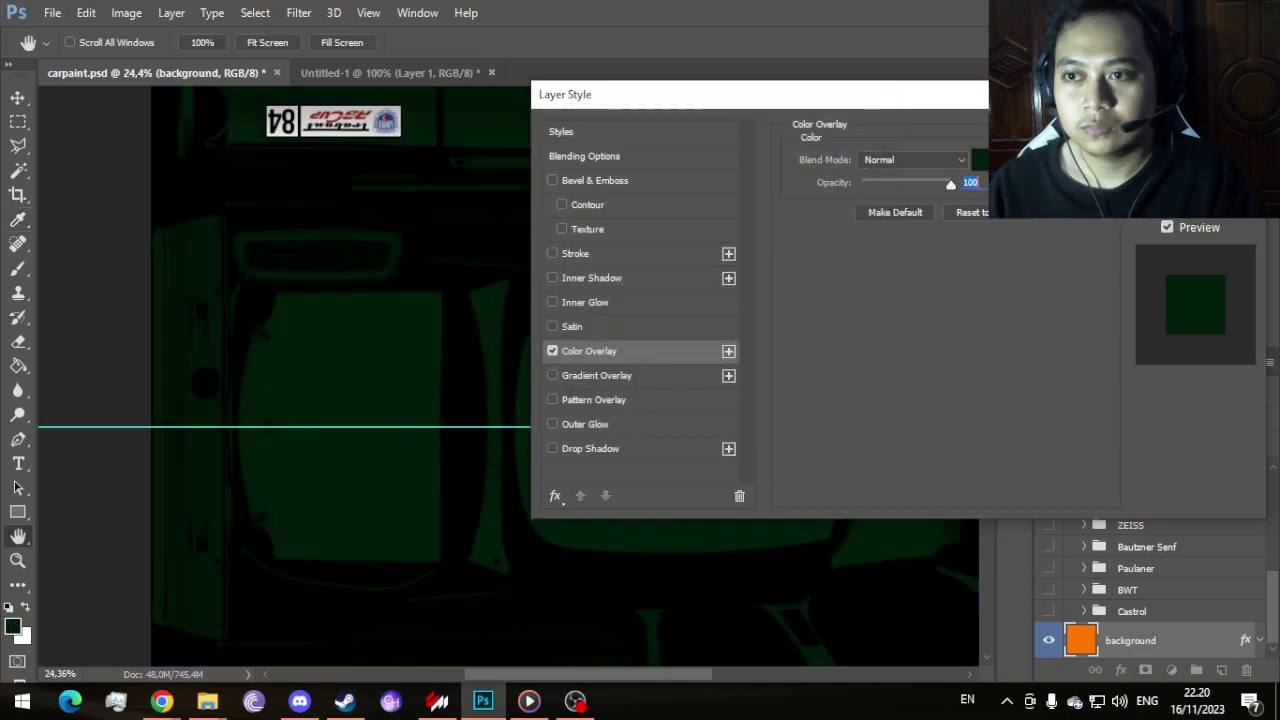
left_click(1200, 120)
key("w")
key("ctrl+0")
scroll(500, 345, "down", 2)
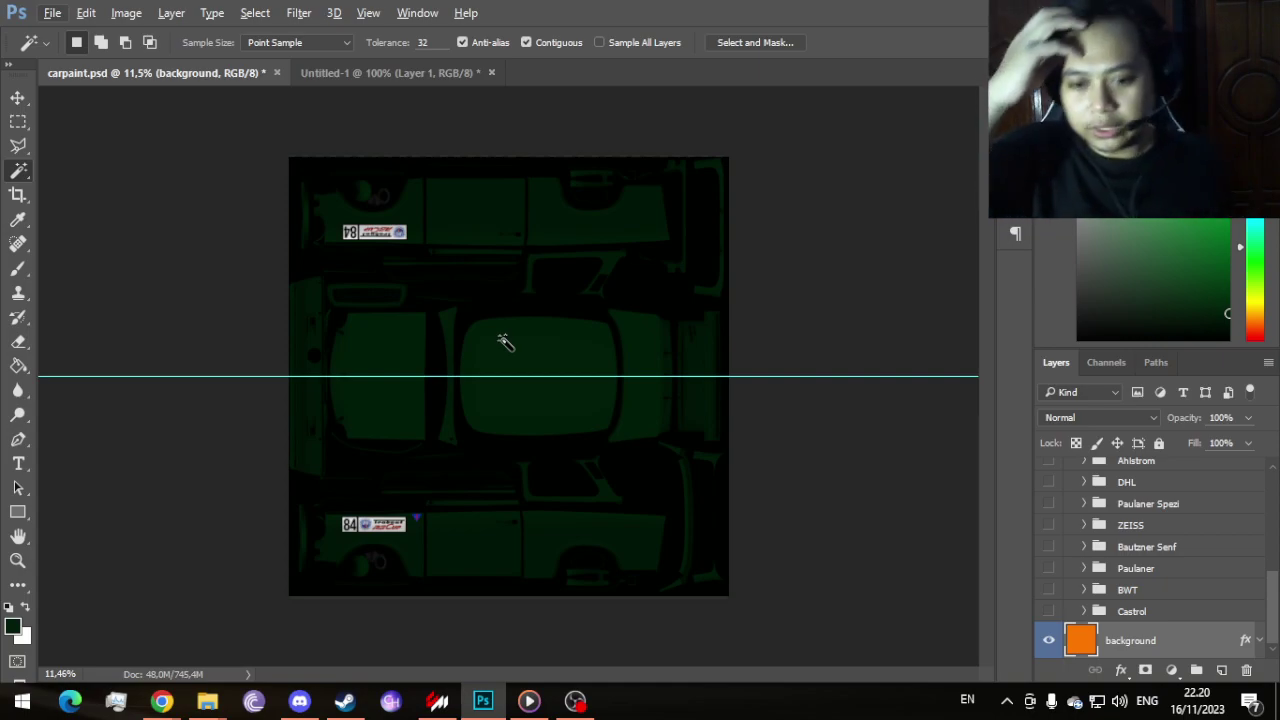
Step: Try placing the Sternquell logo from Untitled-1 on the lower car side inside the Logos group, and undo the placement
left_click(416, 66)
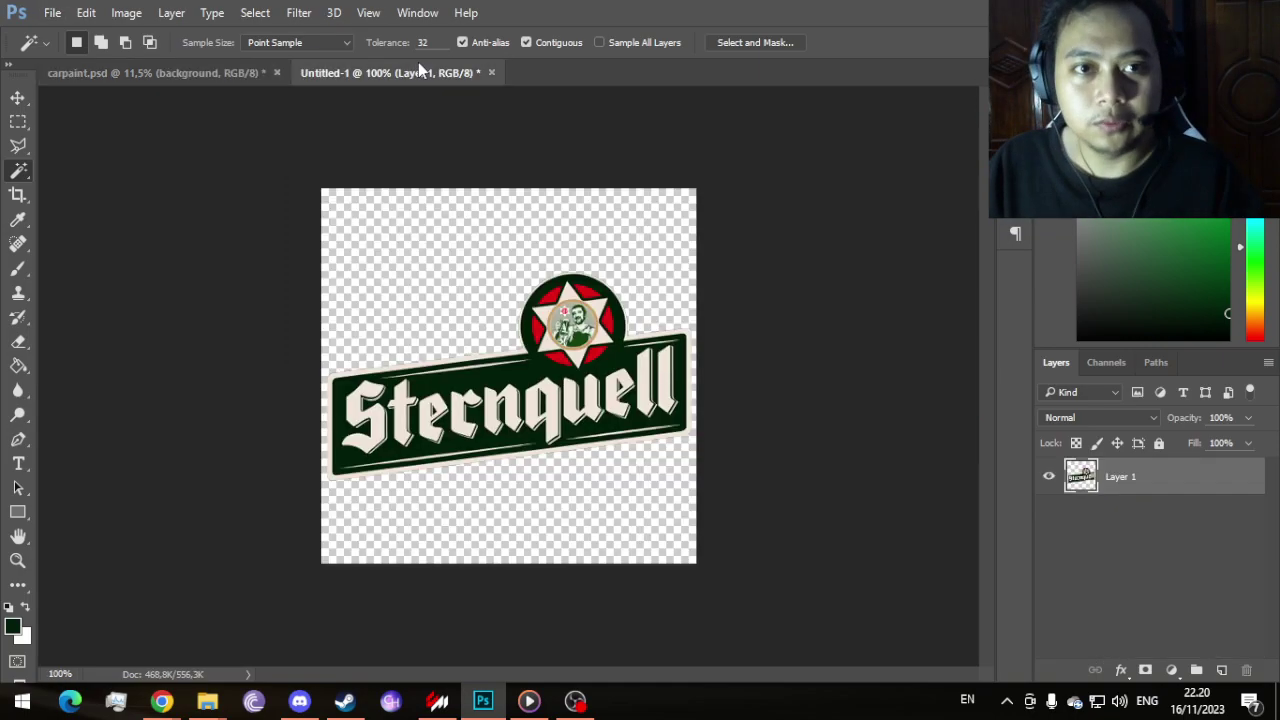
left_click(17, 99)
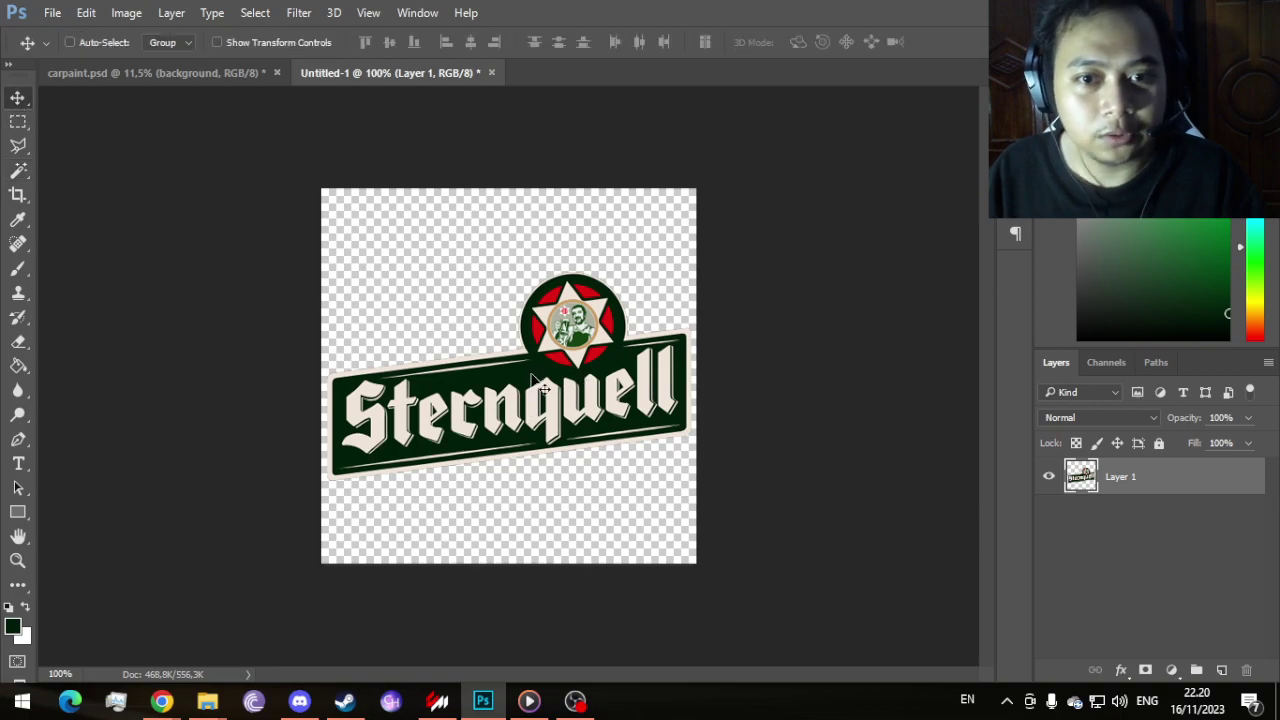
key("ctrl+Tab")
scroll(1190, 560, "up", 3)
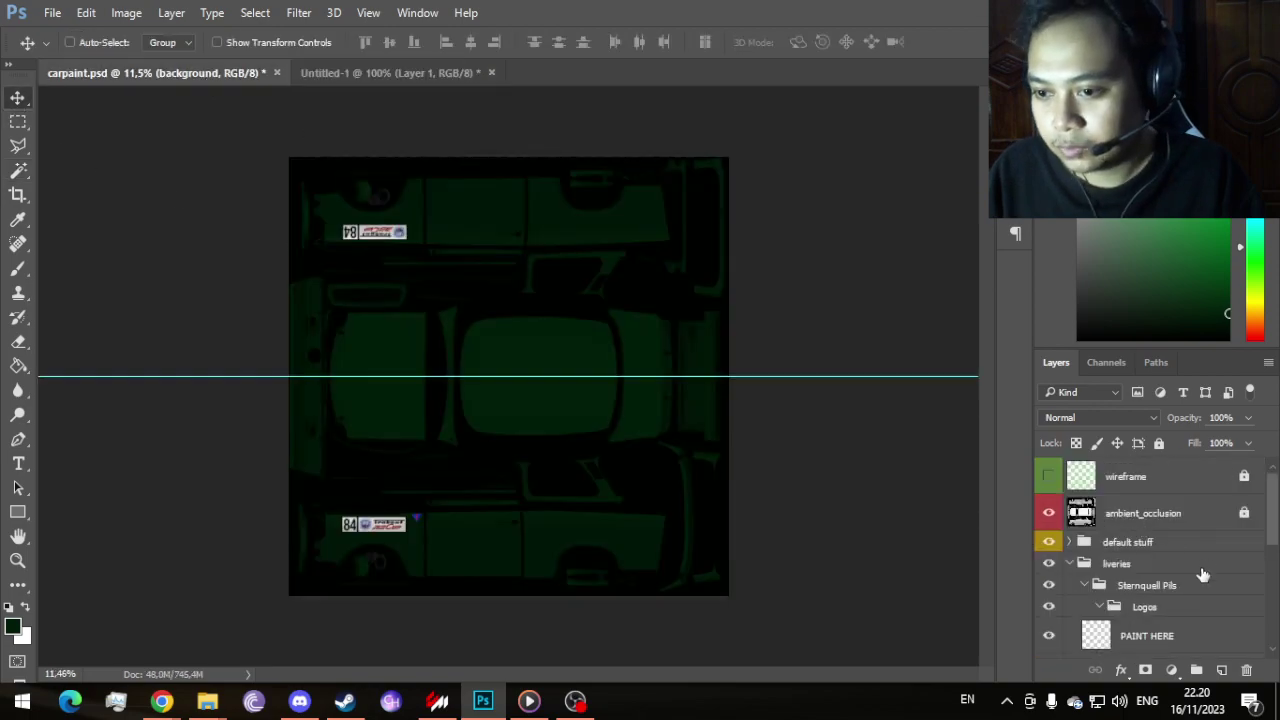
left_click(1185, 574)
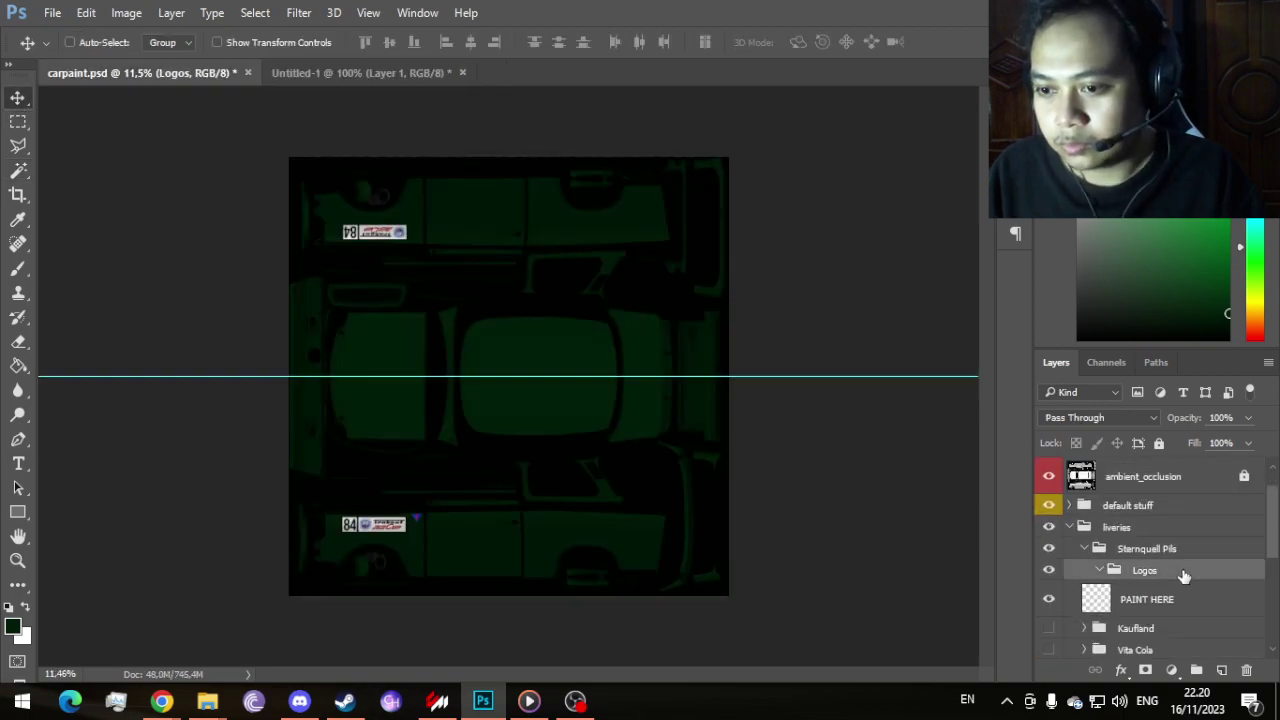
left_click(405, 74)
left_click_drag(600, 380, 560, 550)
scroll(568, 548, "up", 3)
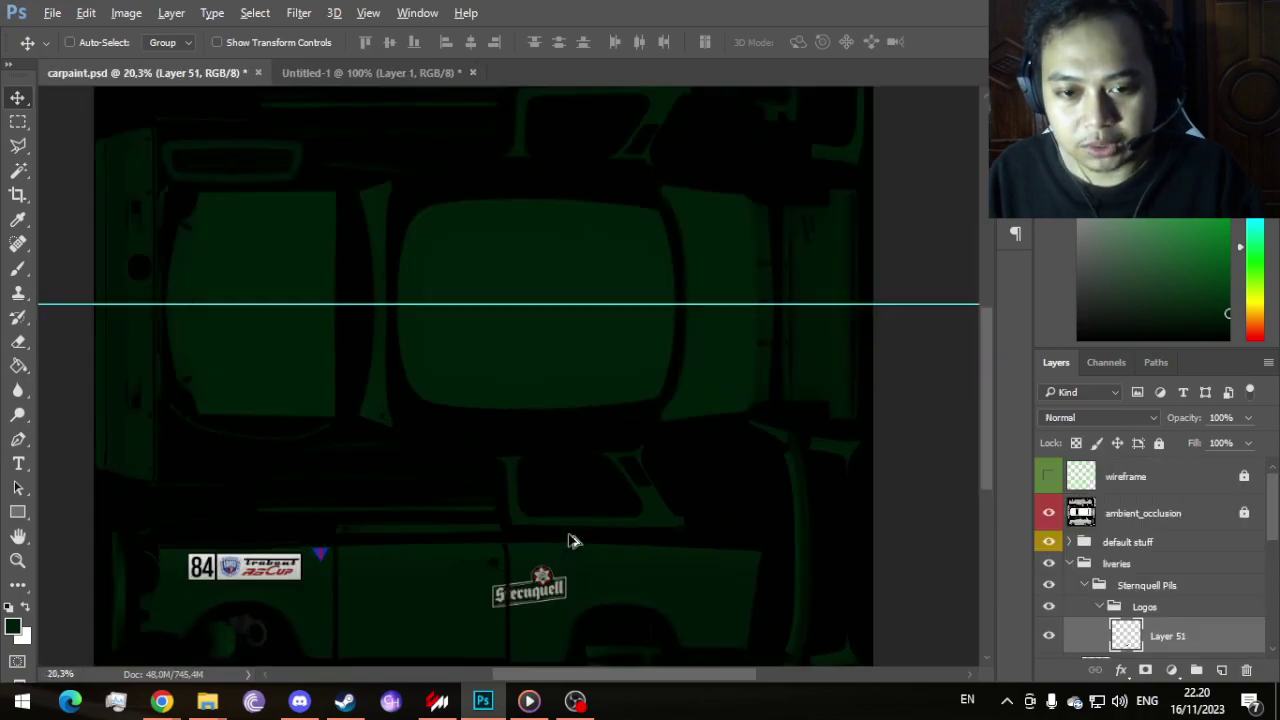
scroll(568, 540, "down", 2)
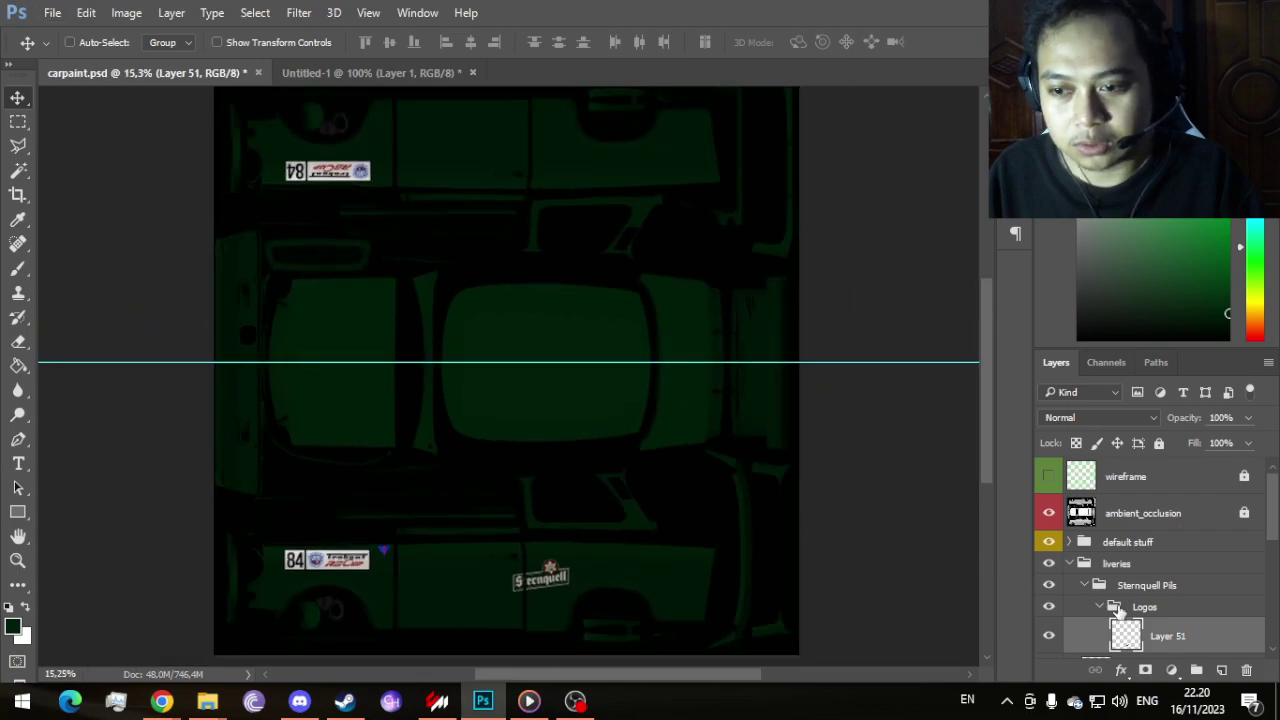
key("ctrl+z")
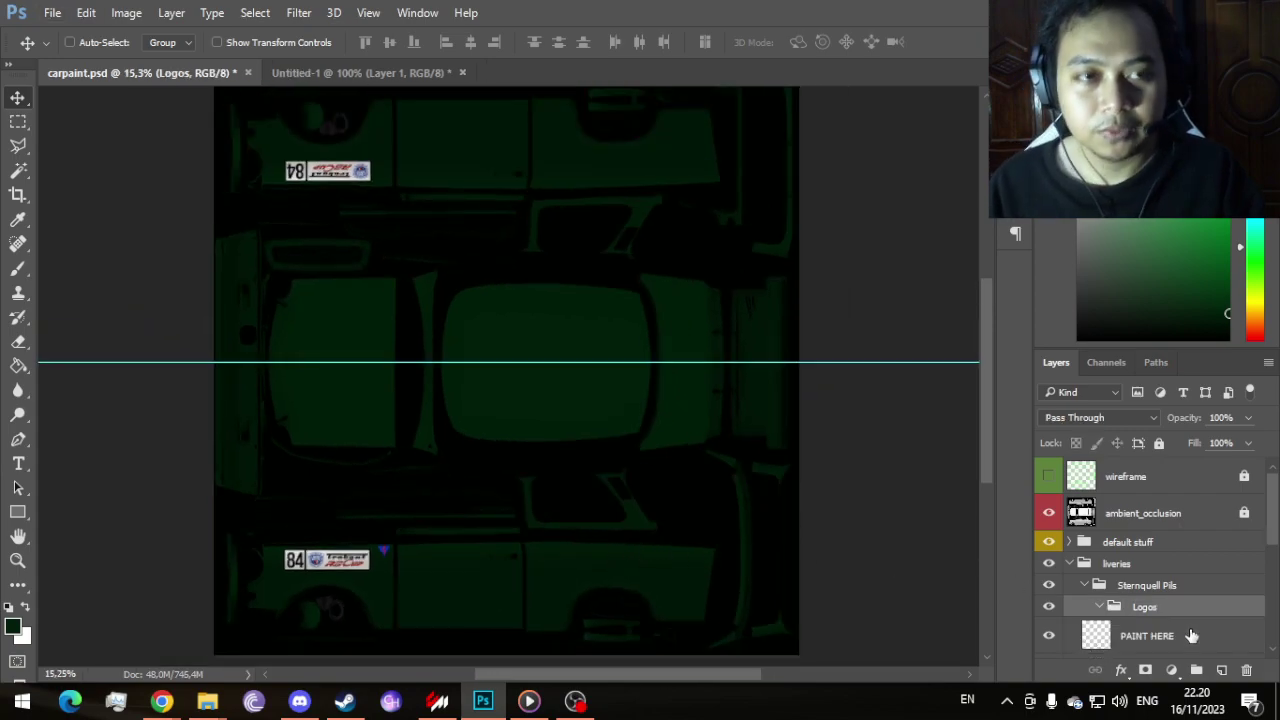
Step: Switch to Chrome and search Google Images for "sternquell pils logo", limiting the results to Large images
left_click(161, 701)
left_click(138, 18)
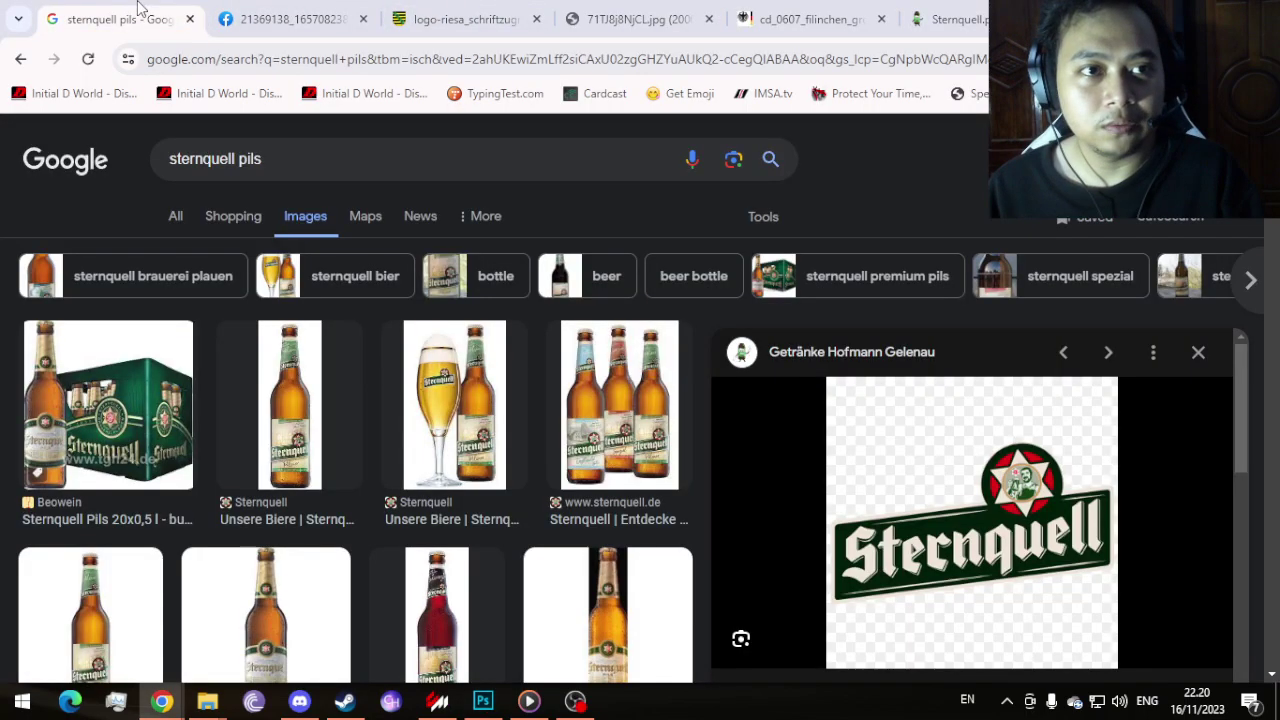
left_click(293, 160)
type("logo")
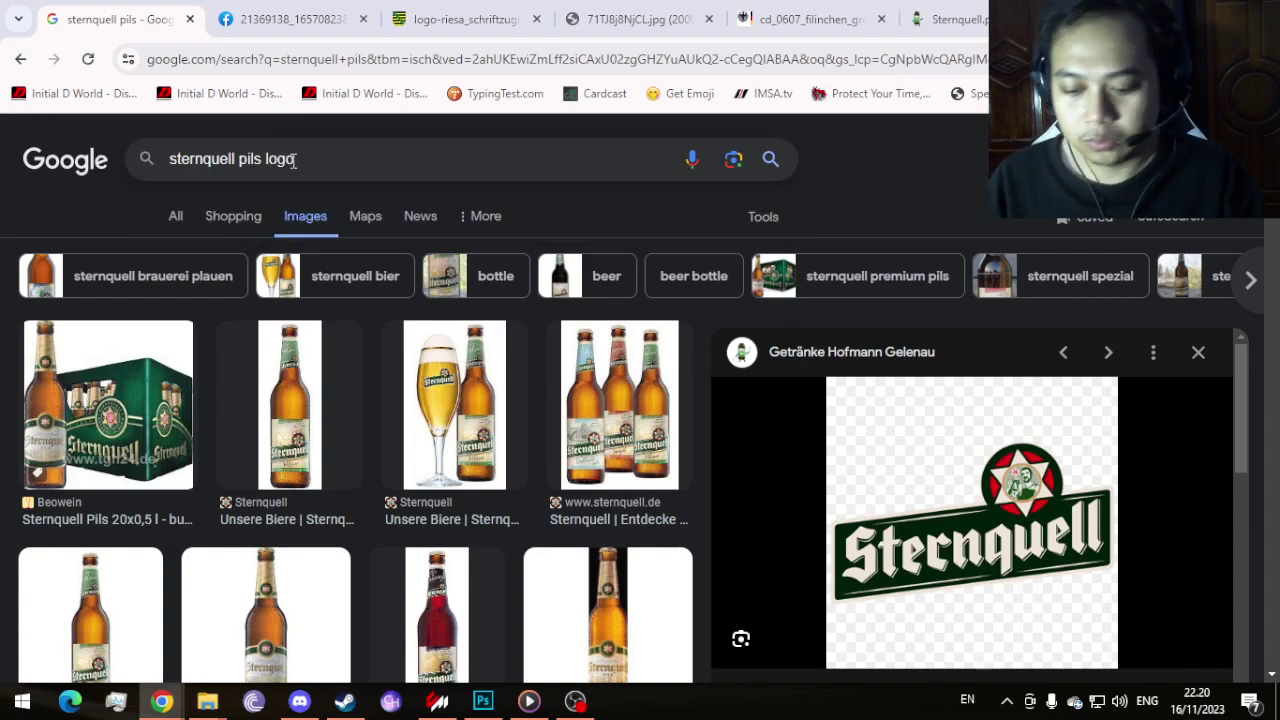
key("Return")
left_click(765, 217)
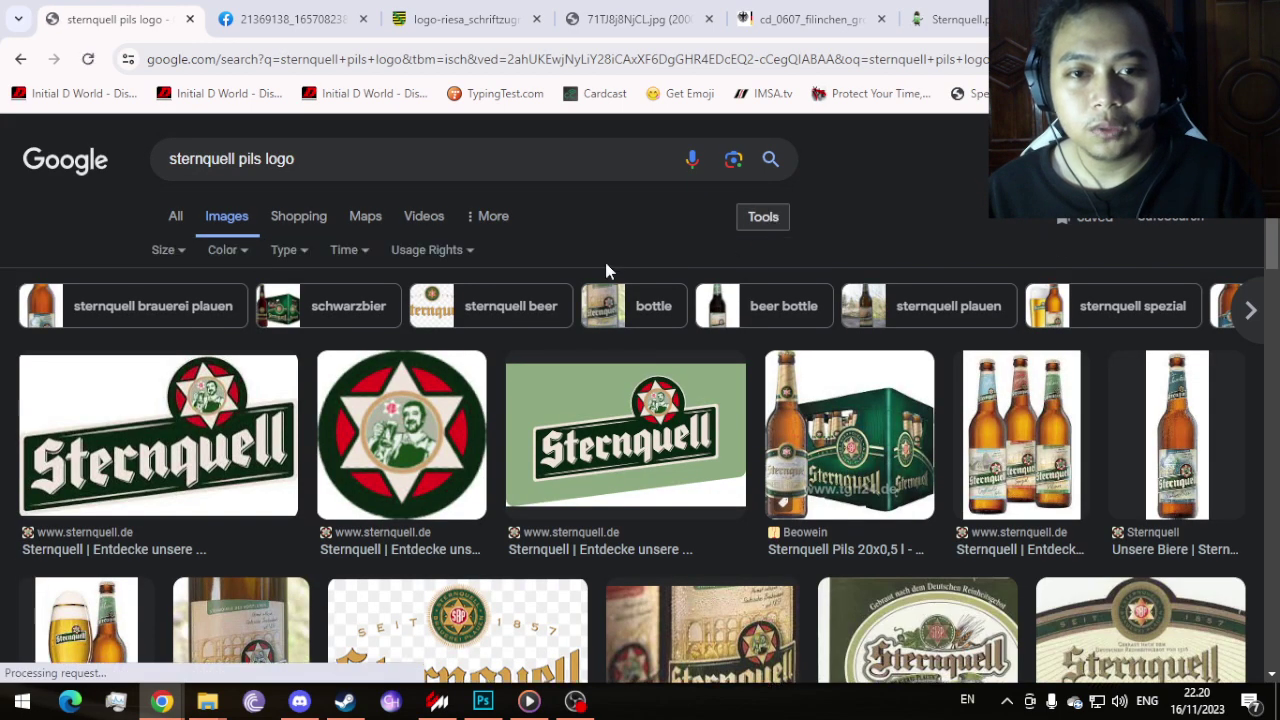
left_click(162, 252)
left_click(172, 311)
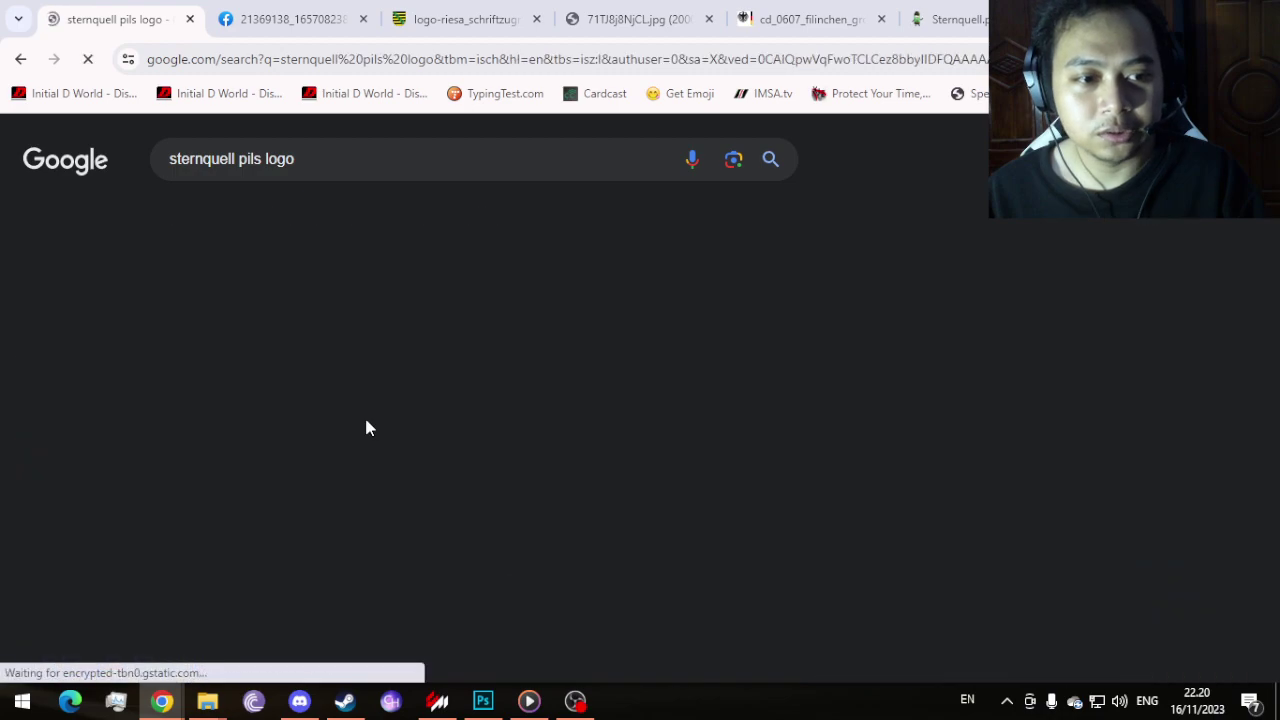
Step: Preview the Sternquell Pils label result from blog-b.info and open its source page in a new tab
scroll(505, 400, "down", 2)
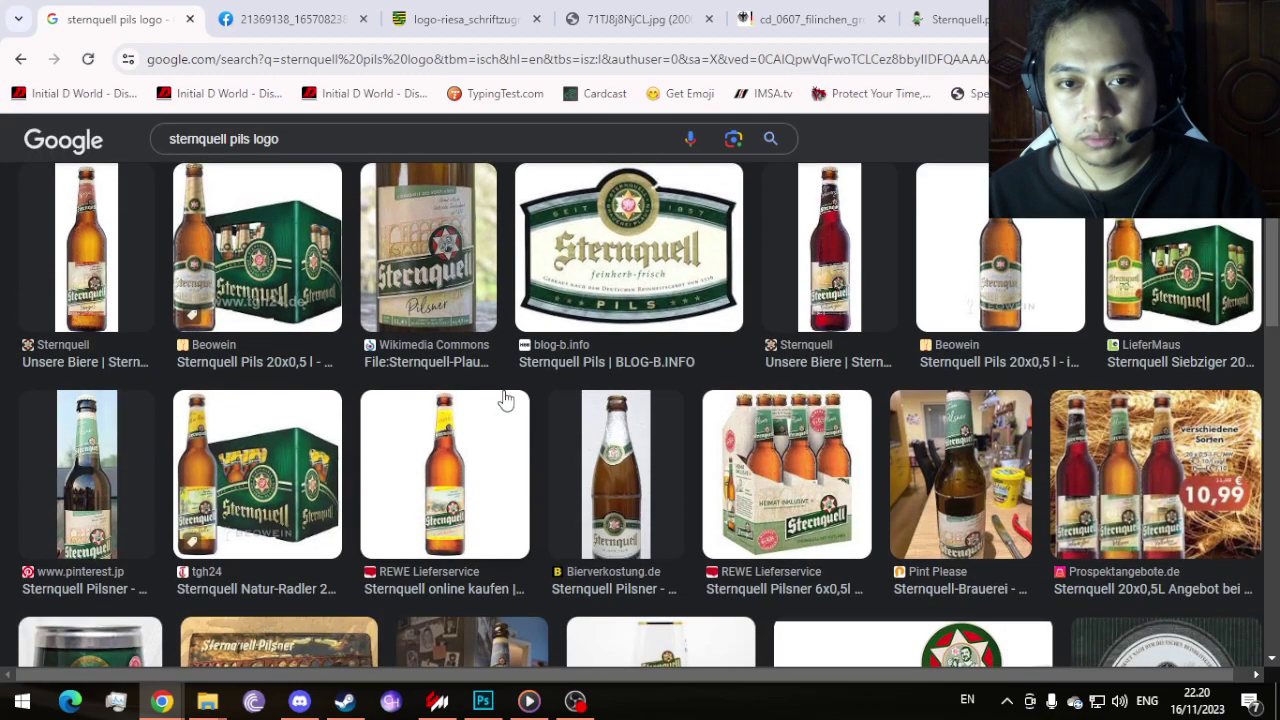
left_click(672, 275)
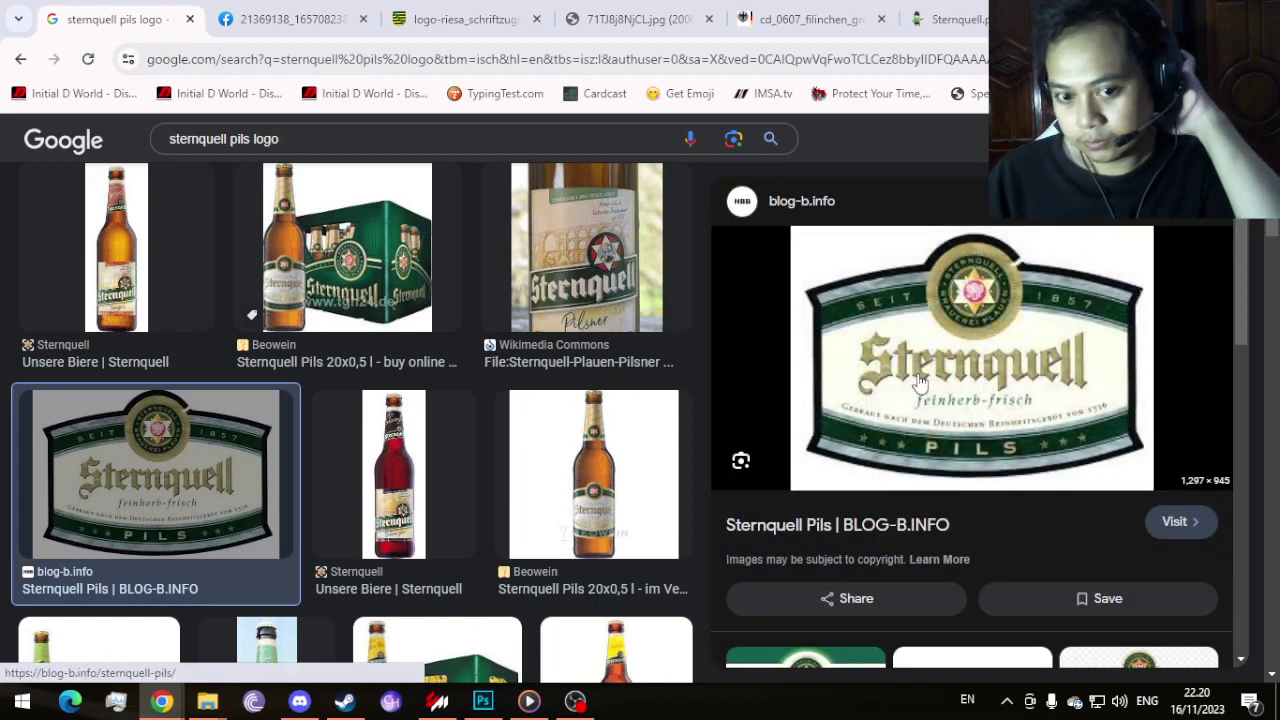
scroll(476, 393, "down", 3)
scroll(476, 393, "down", 2)
scroll(476, 393, "down", 2)
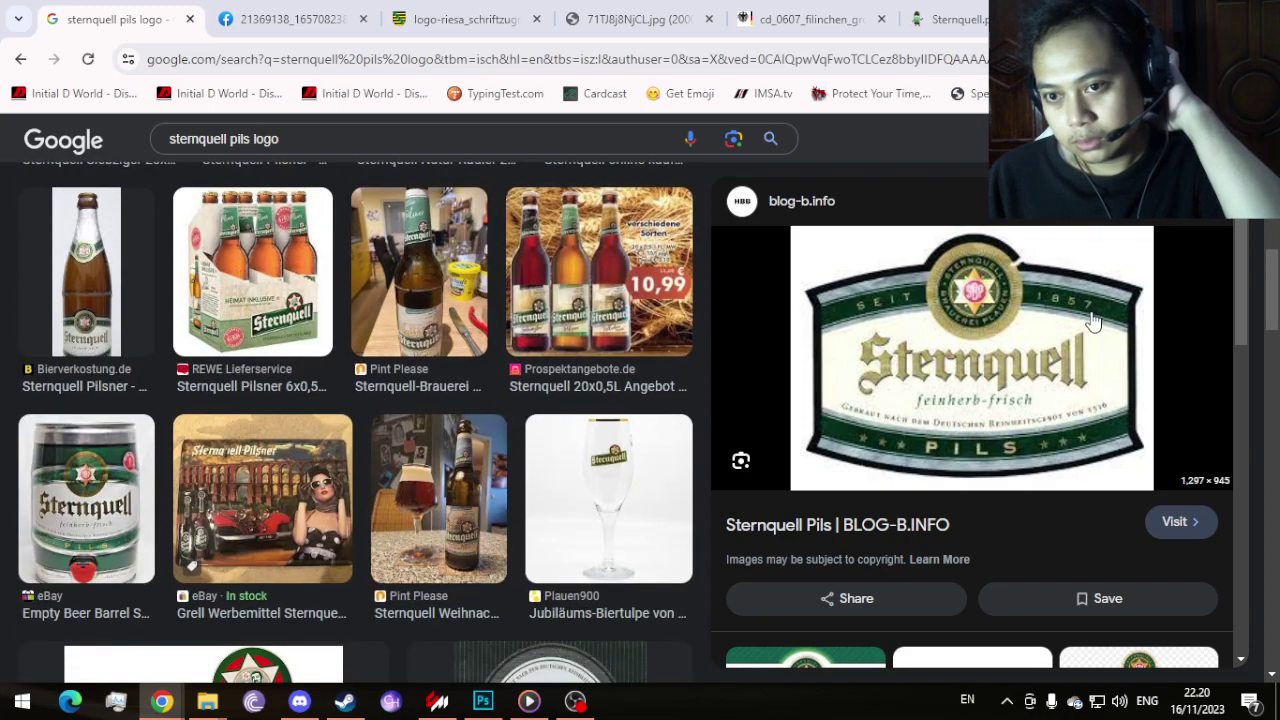
left_click(1059, 337)
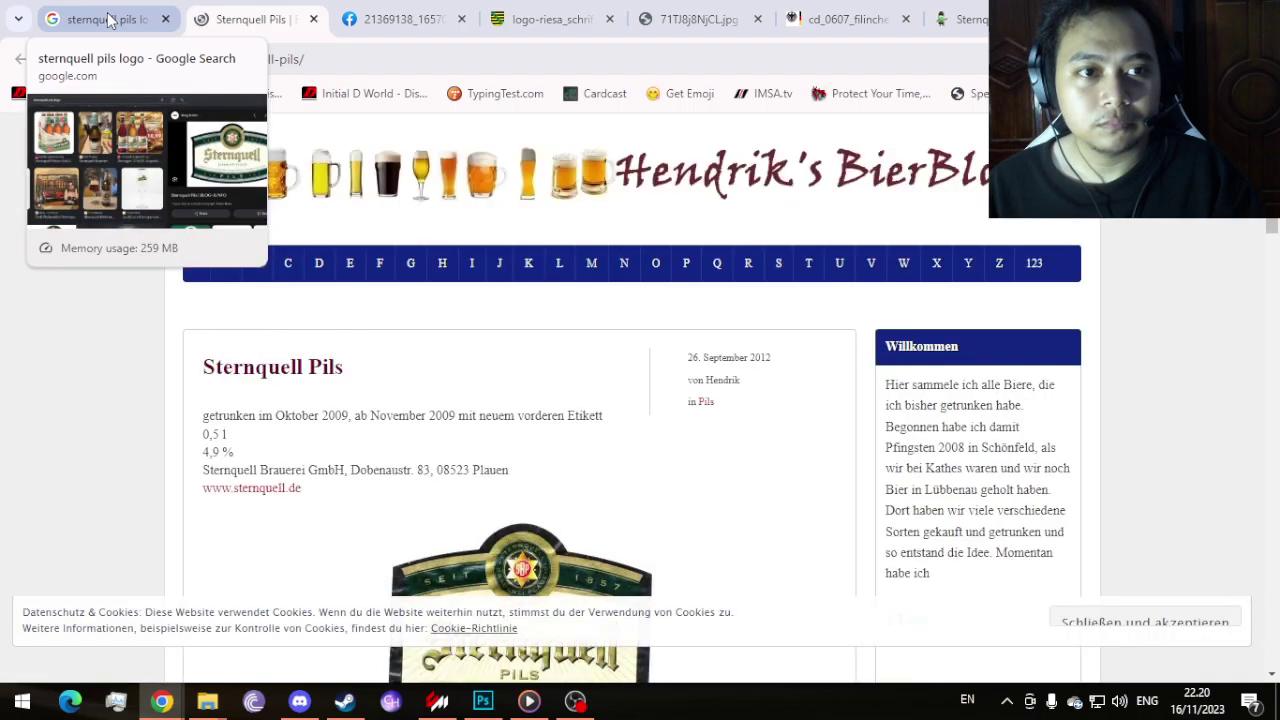
left_click(110, 19)
left_click(255, 19)
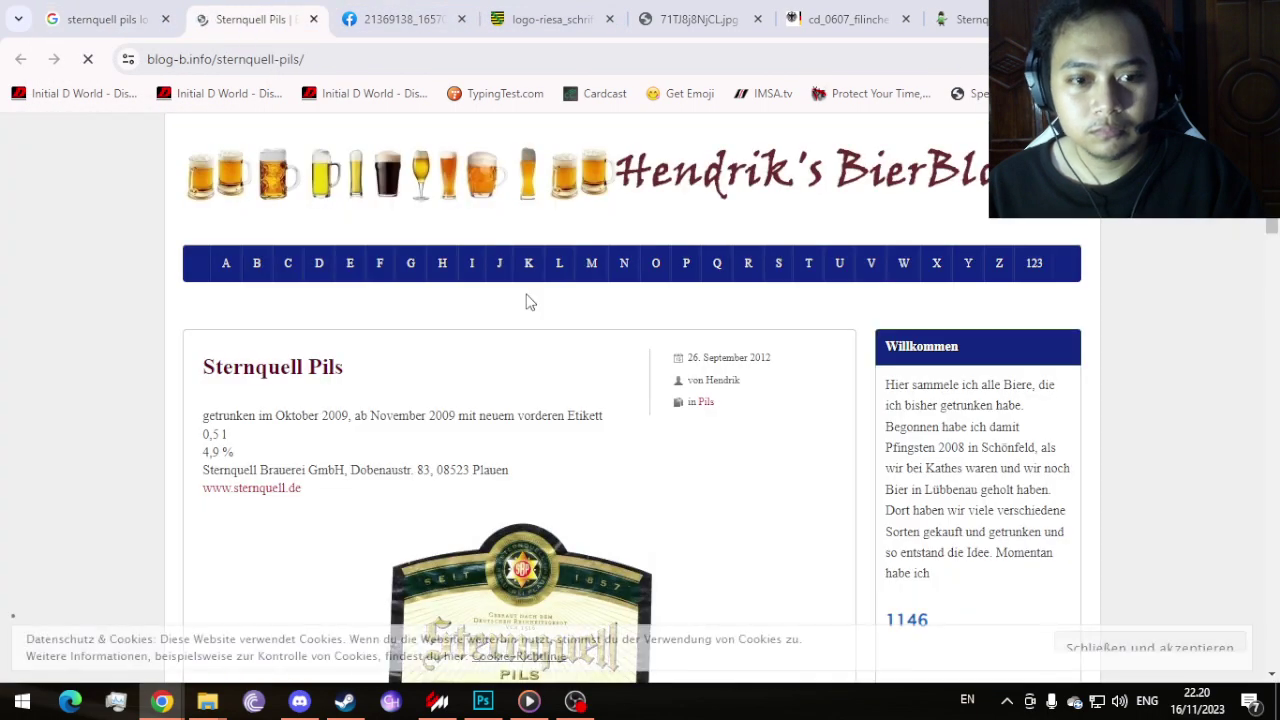
Step: Look through the Sternquell label scans on the blog page and open the "feinherb-frisch" Pils label enlarged
scroll(526, 297, "down", 5)
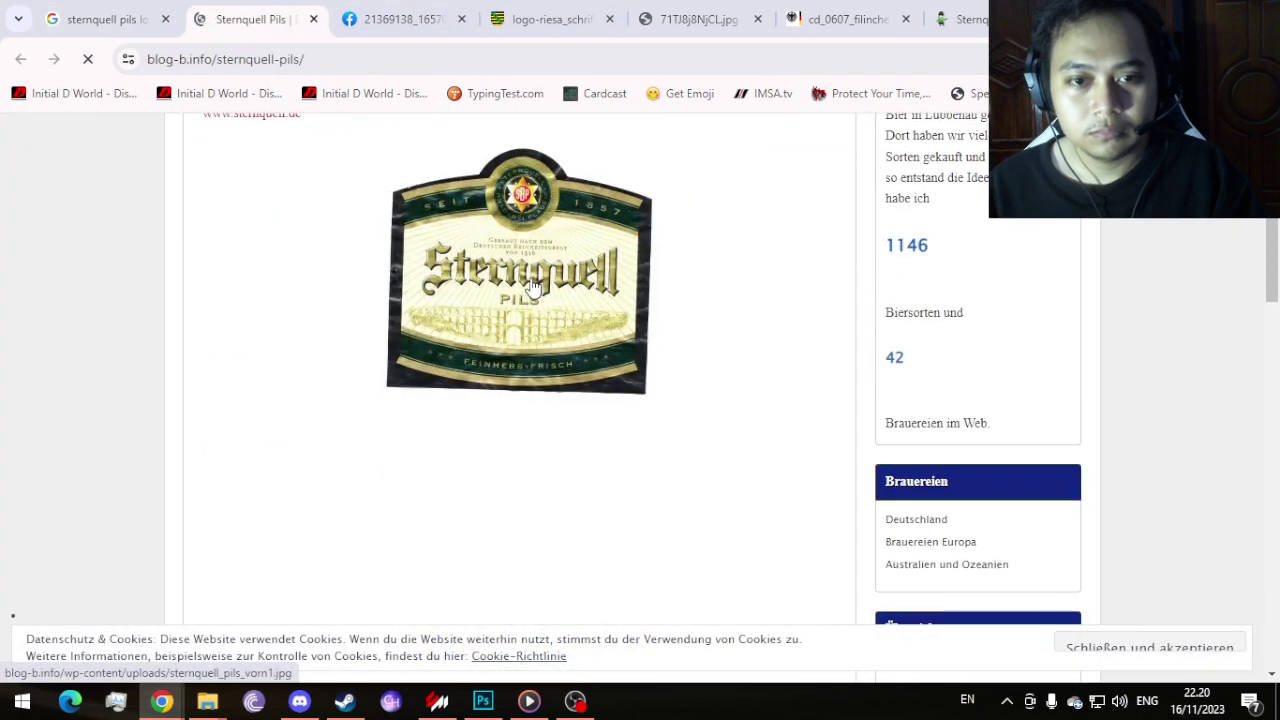
scroll(531, 286, "down", 4)
scroll(551, 494, "up", 5)
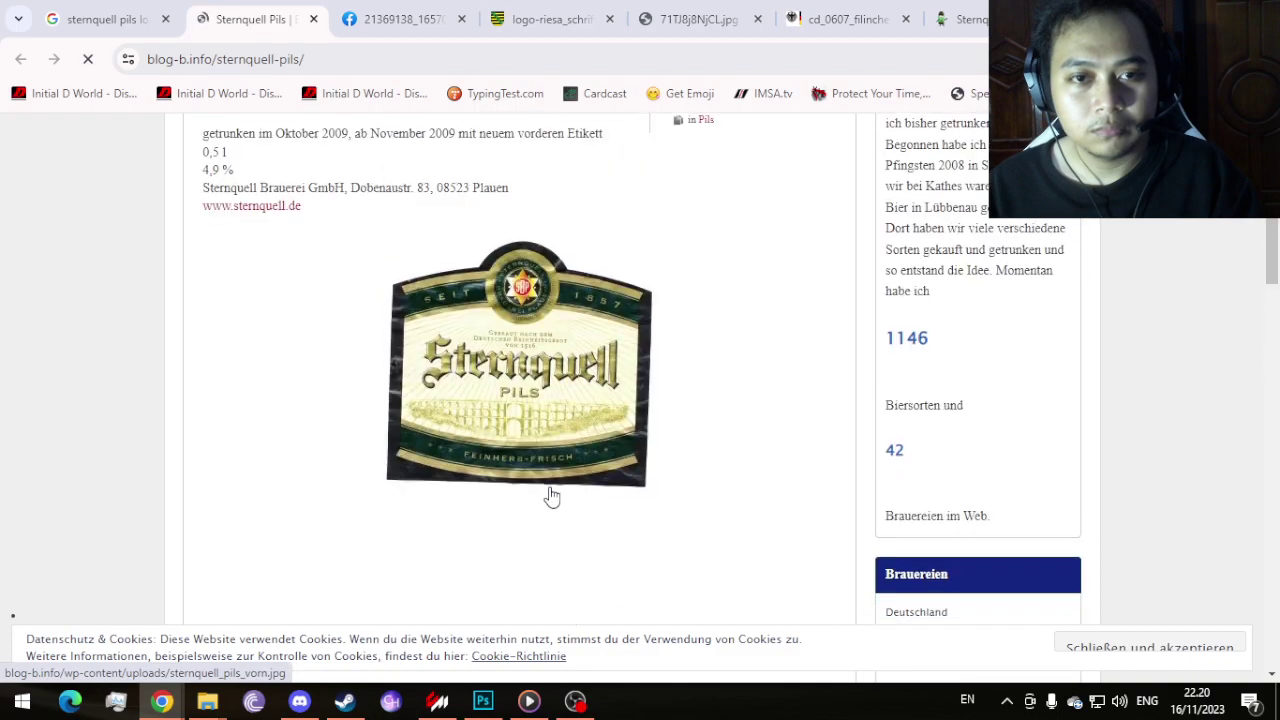
scroll(551, 494, "up", 2)
scroll(551, 494, "down", 7)
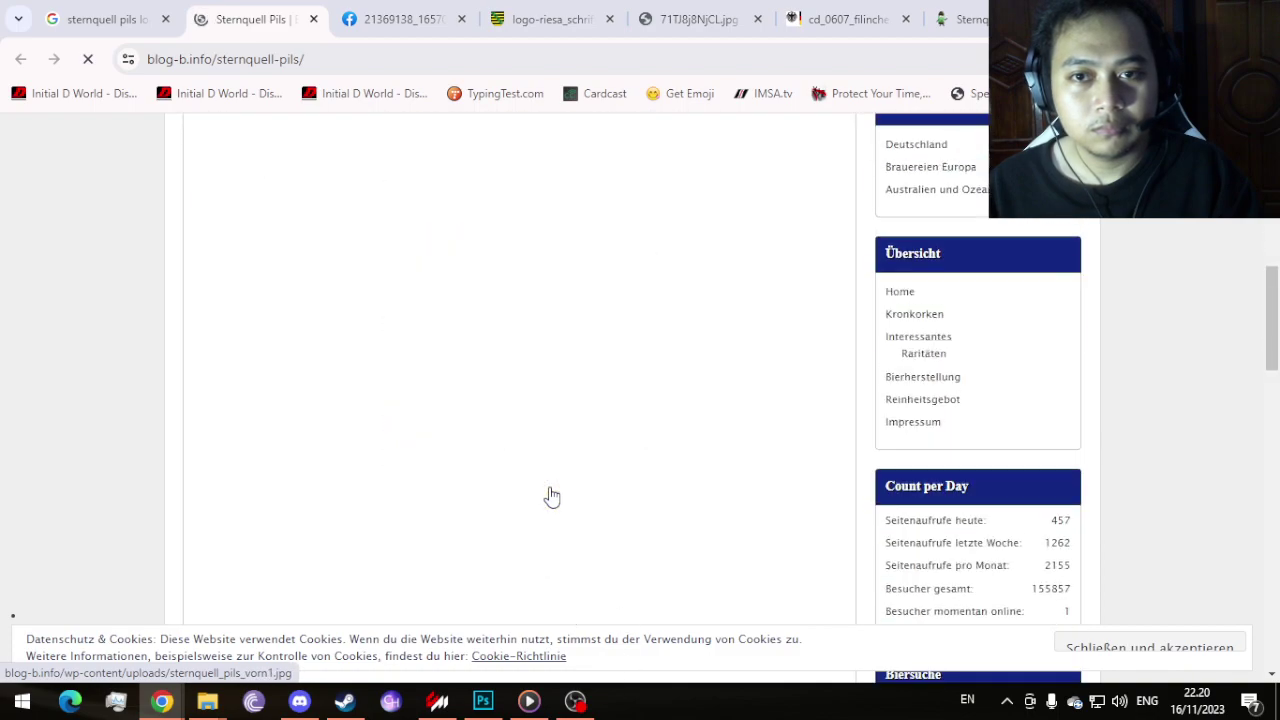
scroll(551, 497, "down", 12)
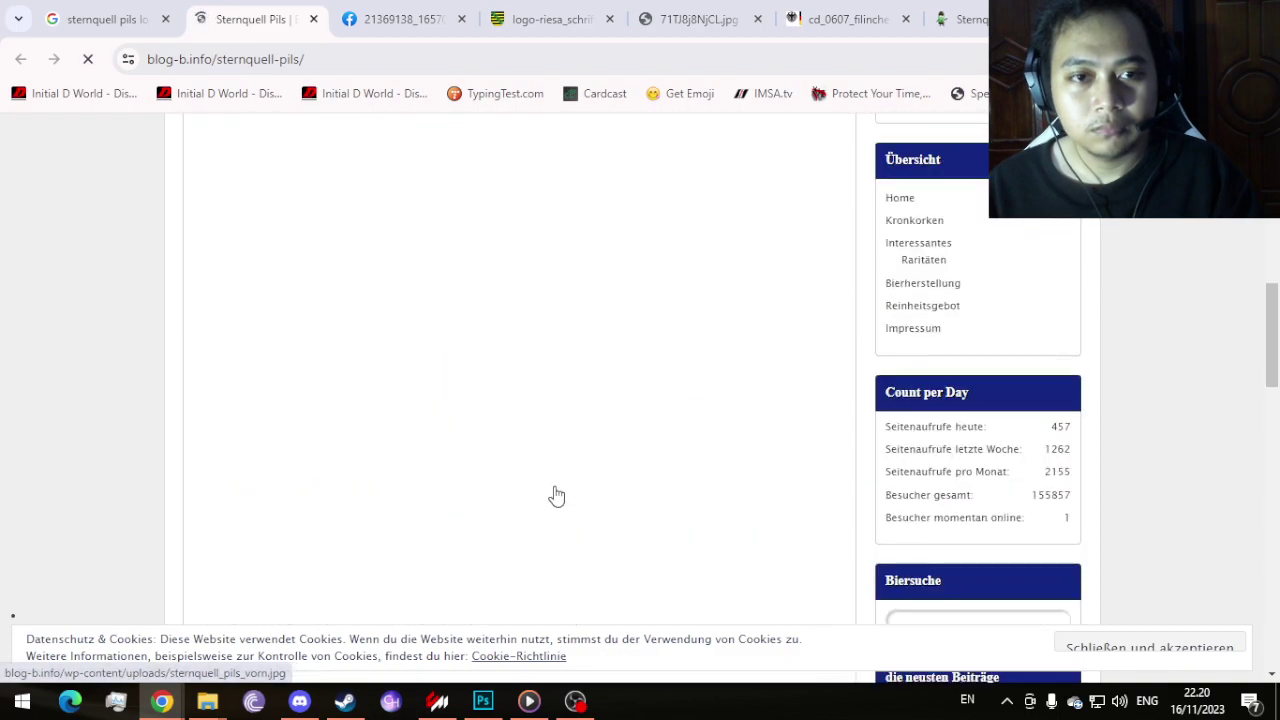
scroll(555, 496, "up", 20)
scroll(557, 496, "down", 5)
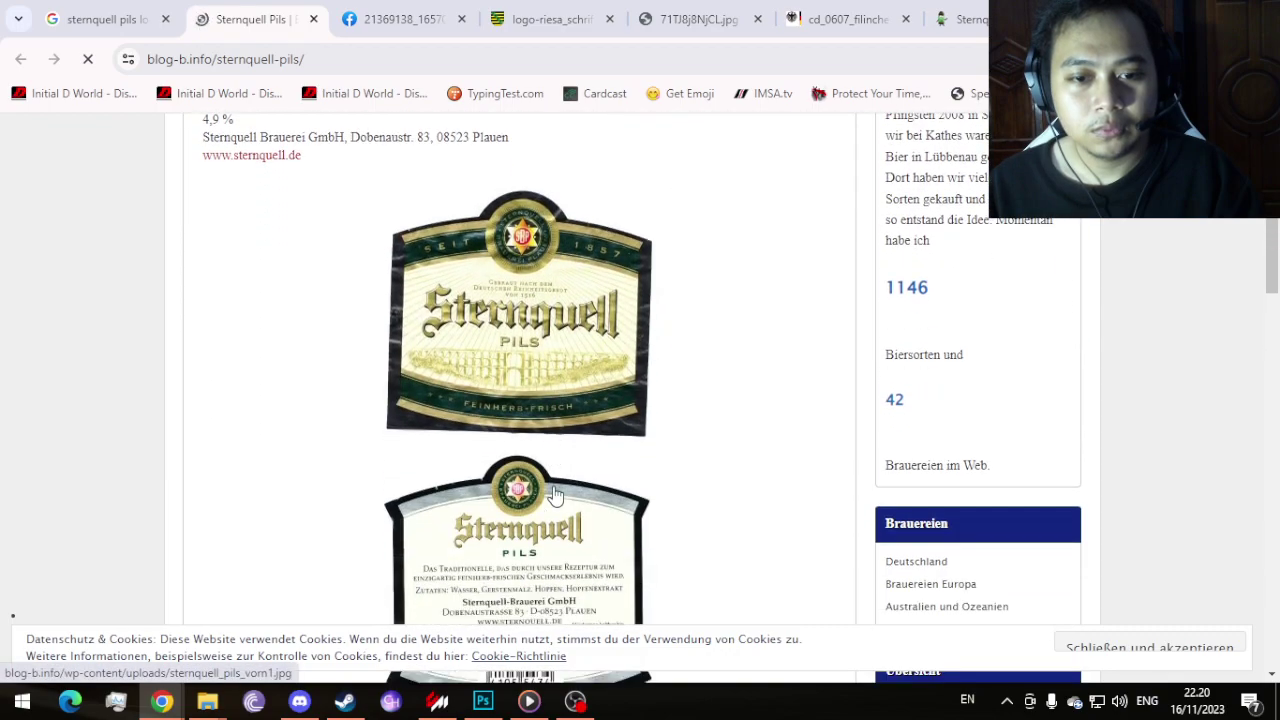
scroll(590, 468, "down", 3)
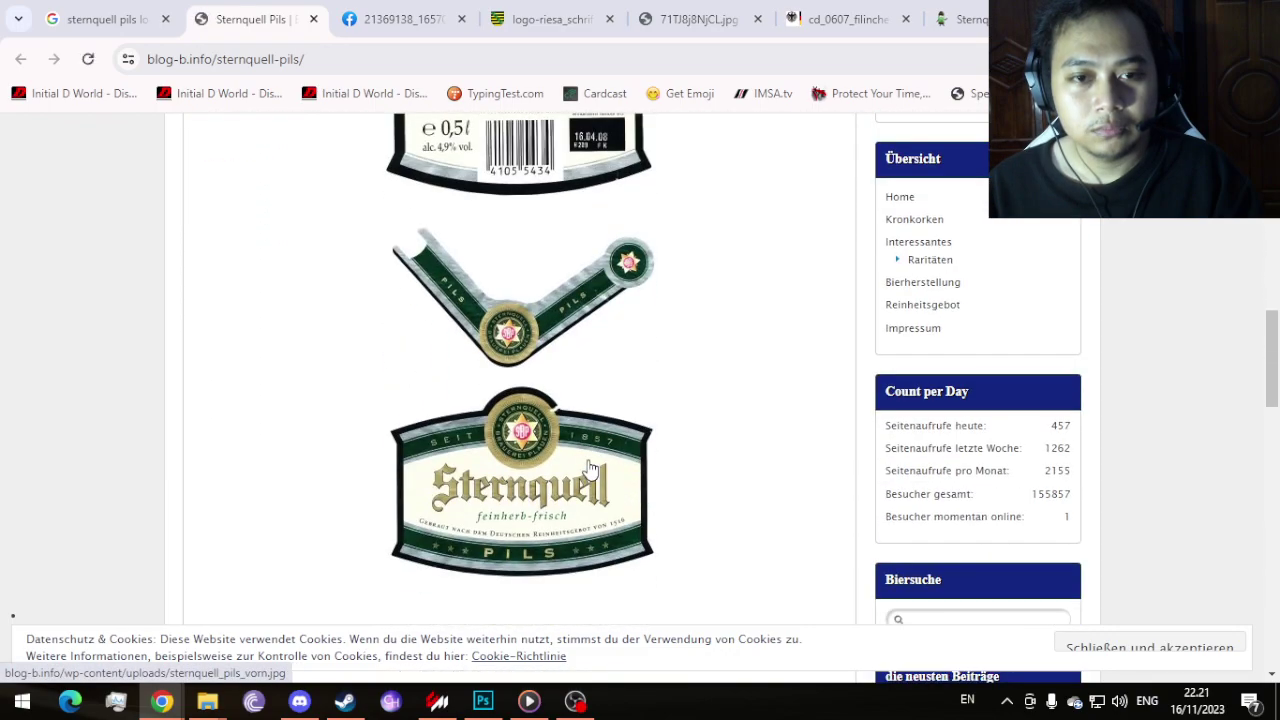
scroll(590, 468, "down", 2)
left_click(603, 310)
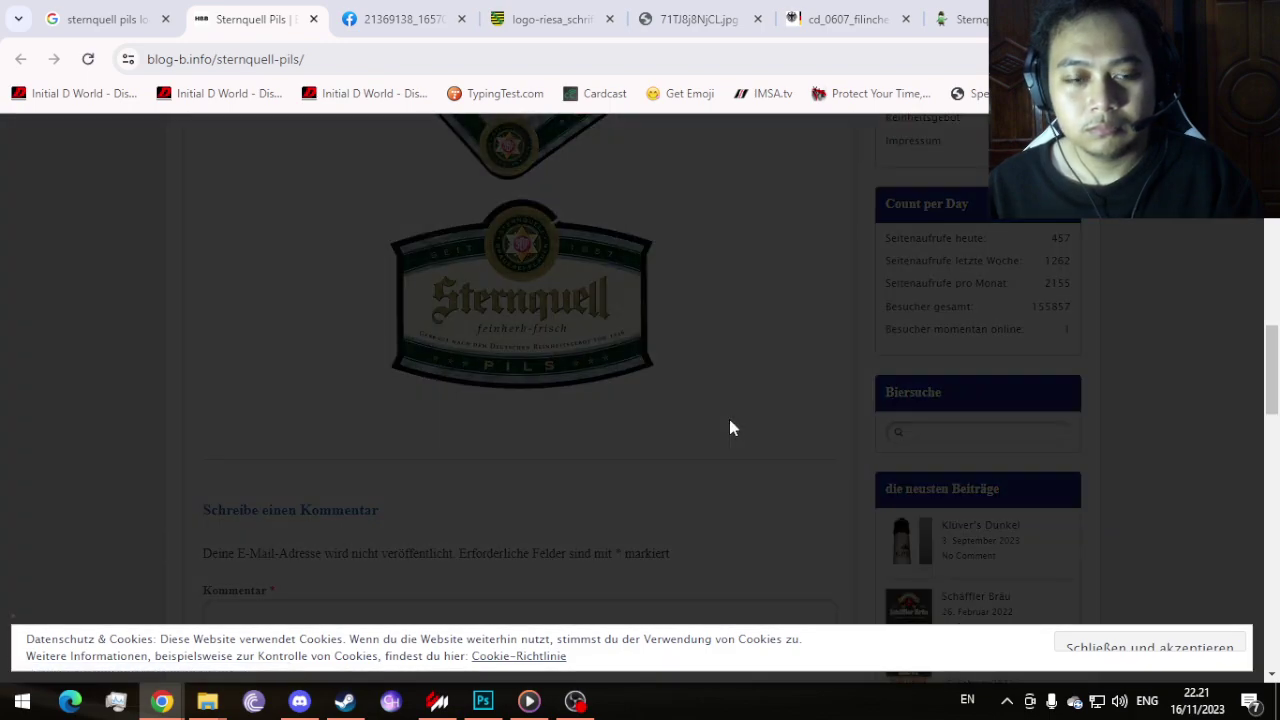
Step: Return to the image search results and preview the green Sternquell logo from Vogtländischer Fußball-Verband e.V
left_click(108, 19)
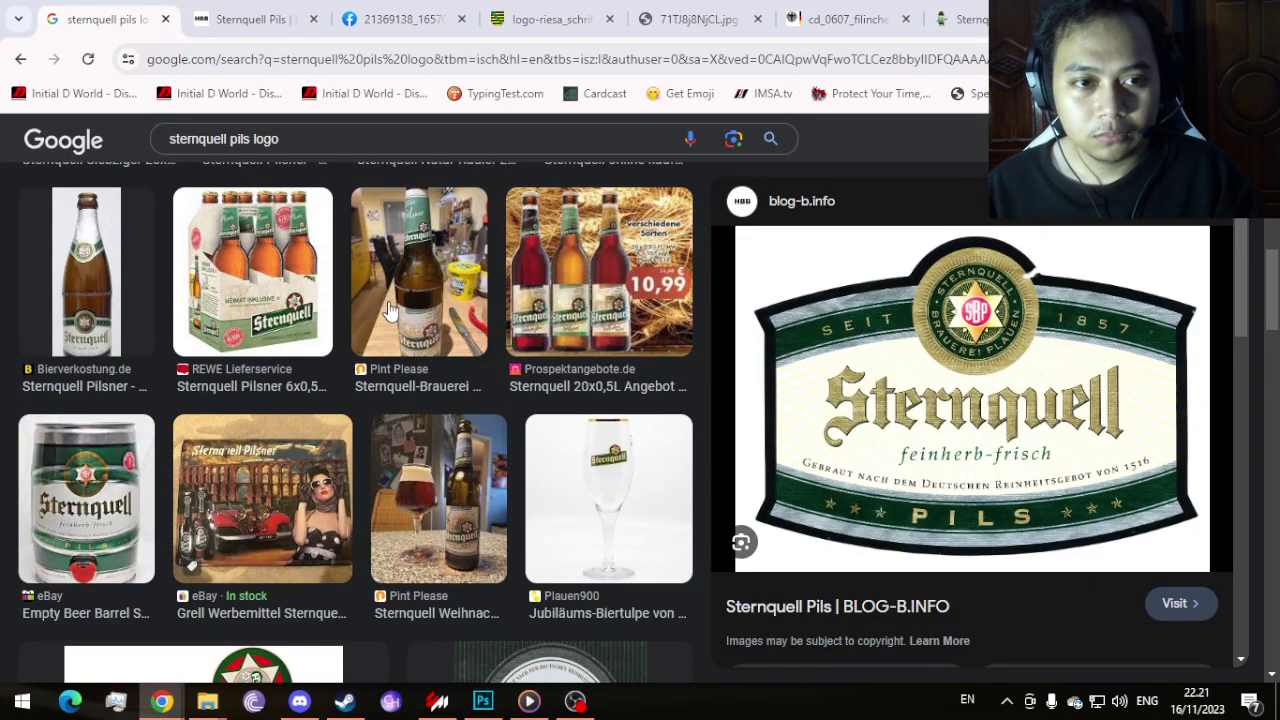
scroll(390, 310, "up", 5)
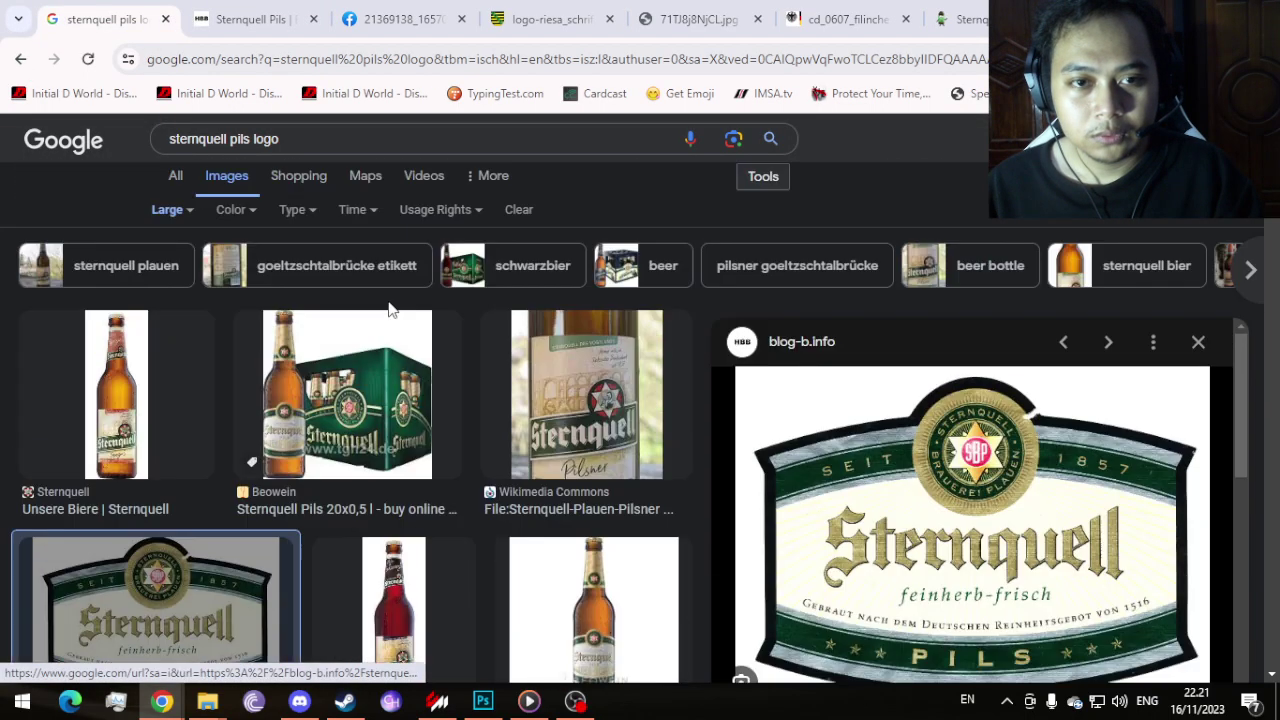
scroll(390, 310, "down", 10)
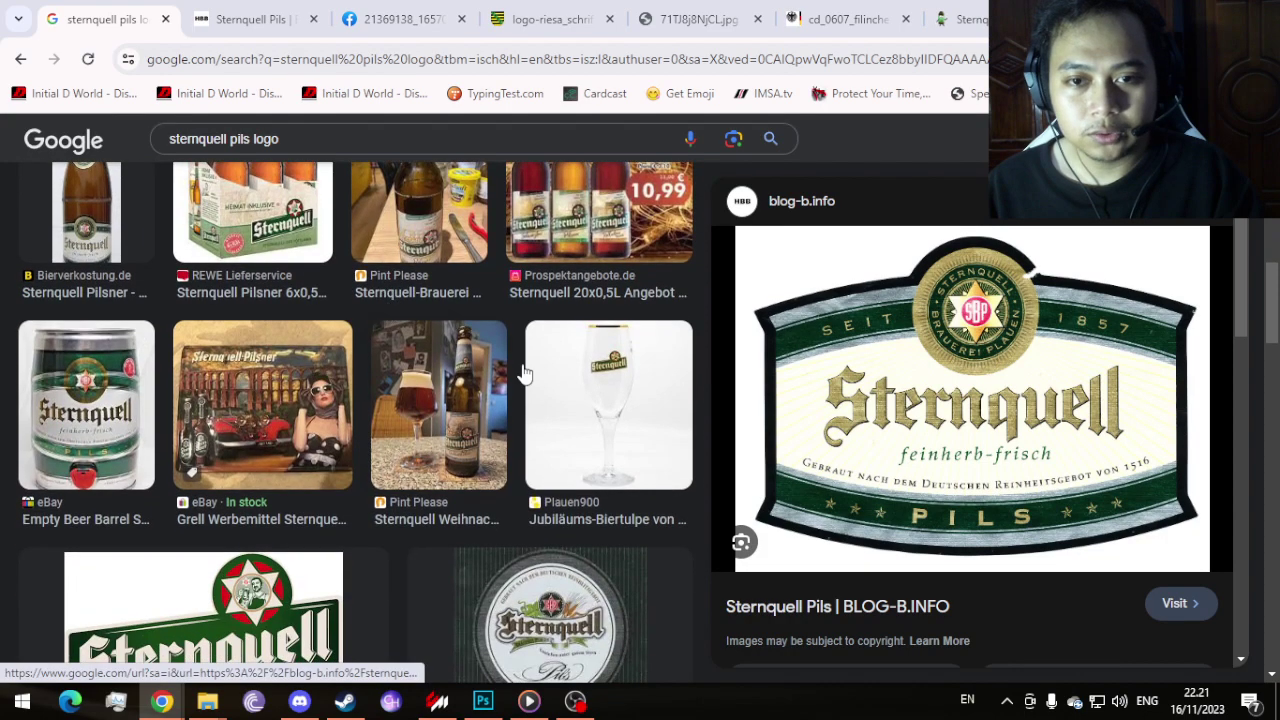
scroll(552, 397, "down", 2)
left_click(216, 450)
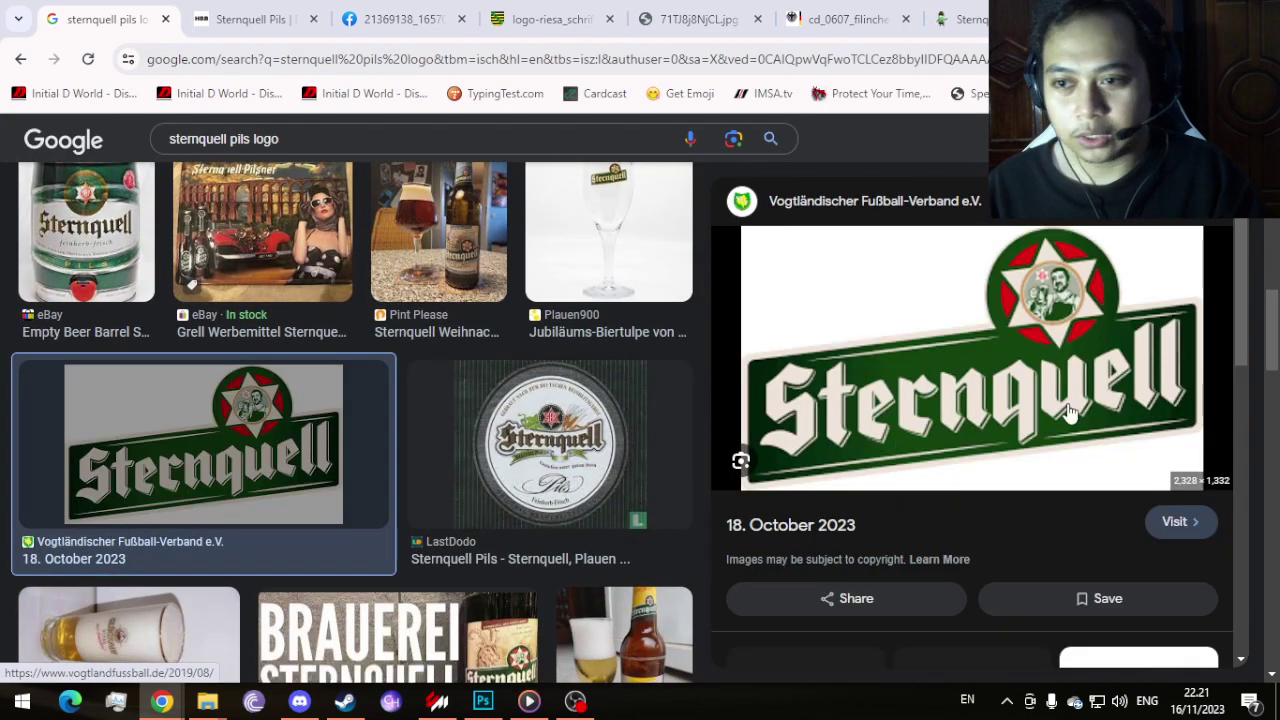
Step: Open the previewed Sternquell logo full size in a new tab and copy the image
right_click(1012, 377)
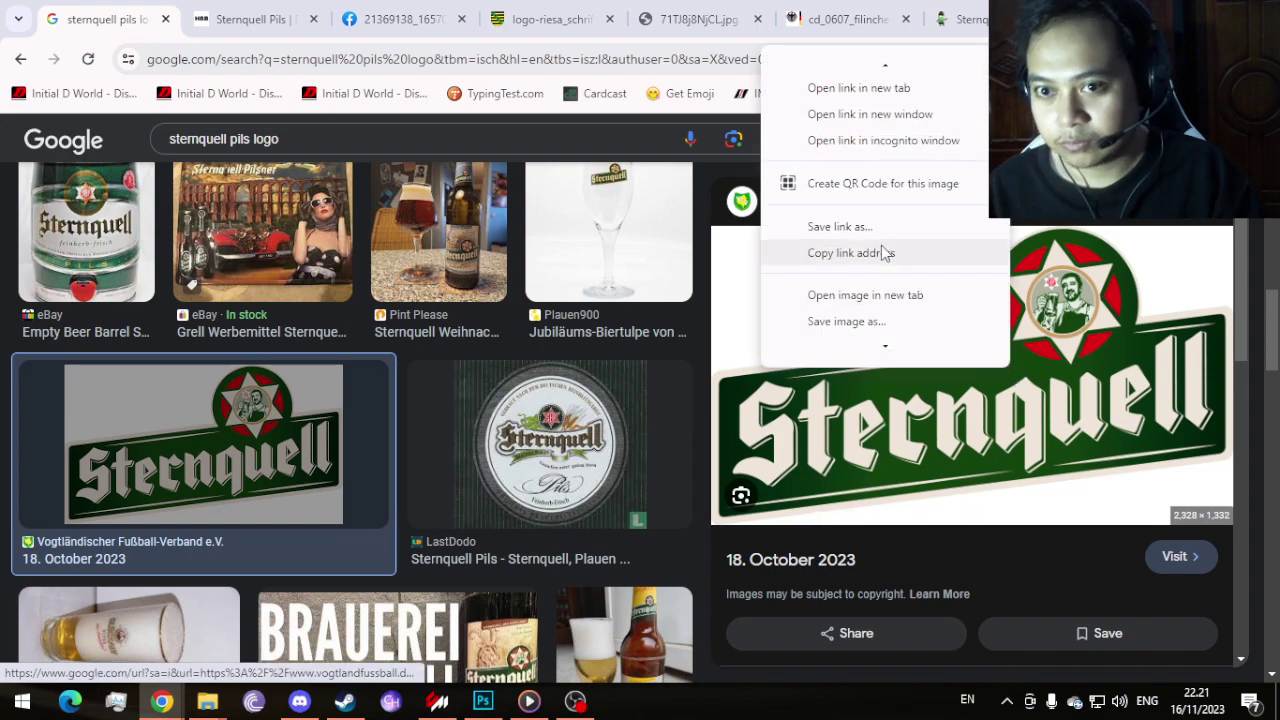
left_click(905, 295)
left_click(368, 17)
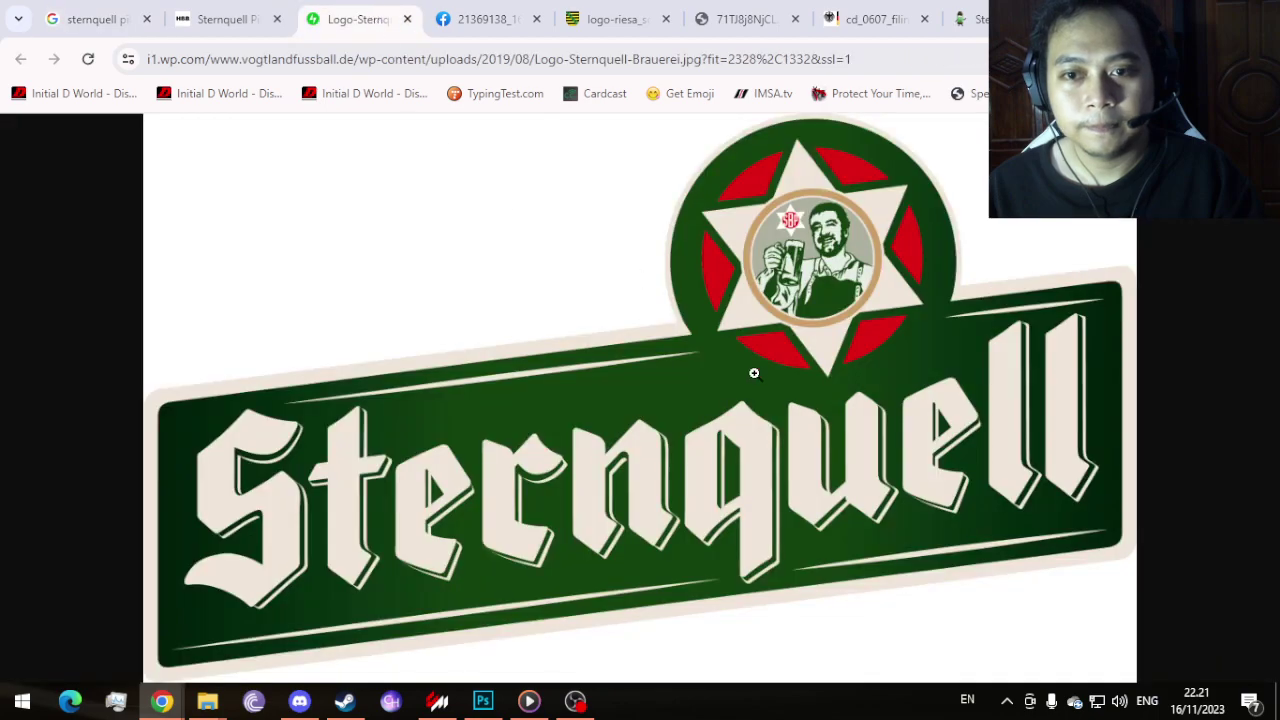
right_click(751, 368)
left_click(815, 138)
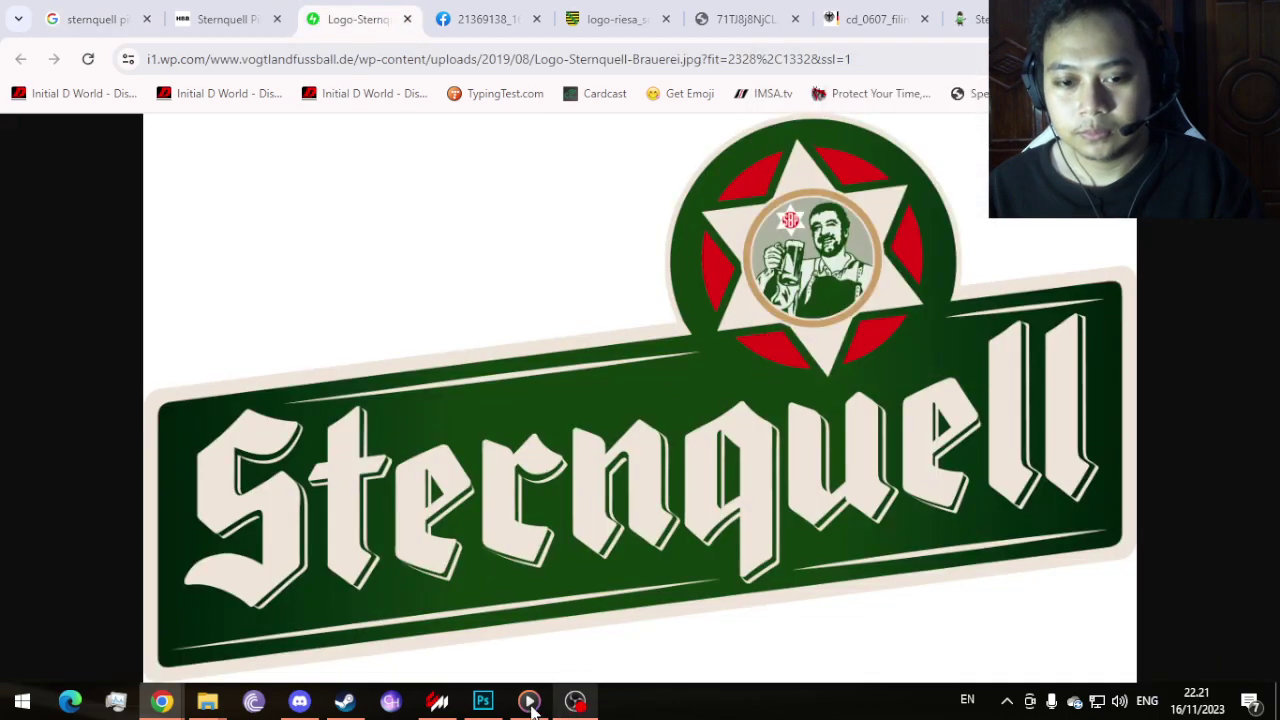
Step: Switch to Photoshop and close the Untitled-1 document without saving its changes
left_click(483, 700)
left_click(463, 73)
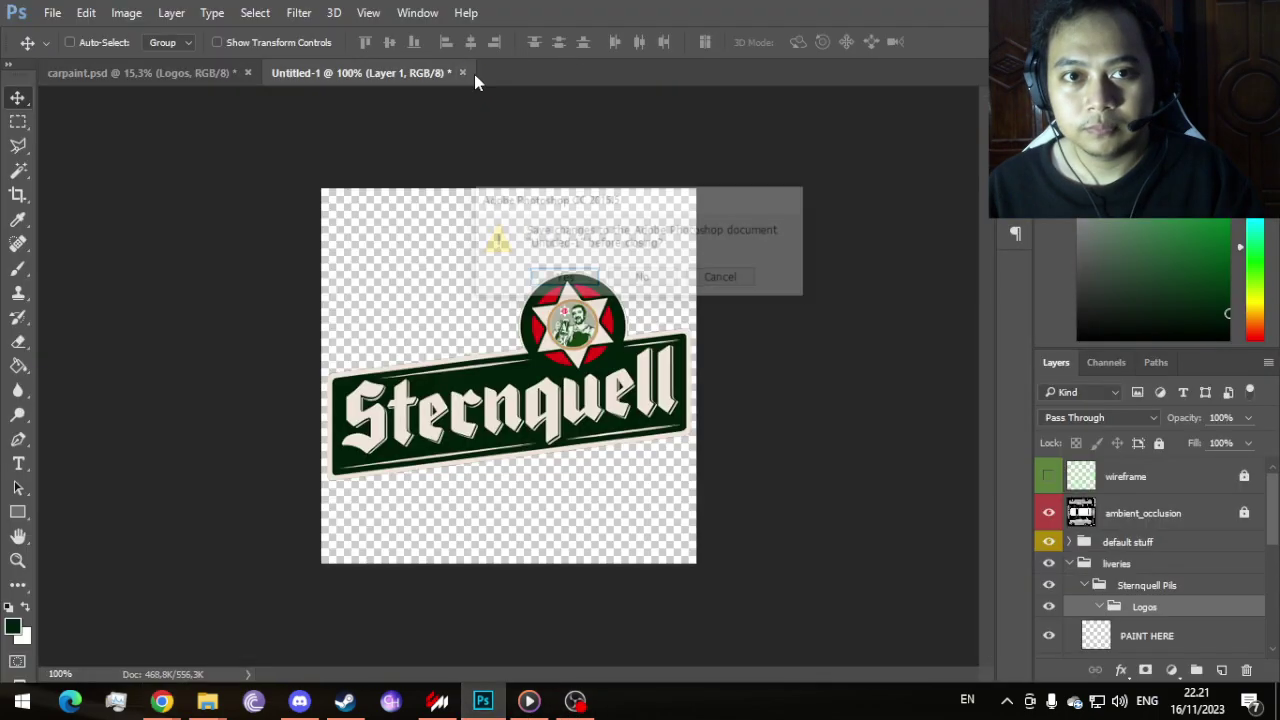
left_click(646, 277)
Step: Create a transparent 2328 × 1332 pixel RGB document and paste the copied Sternquell logo into it
right_click(443, 87)
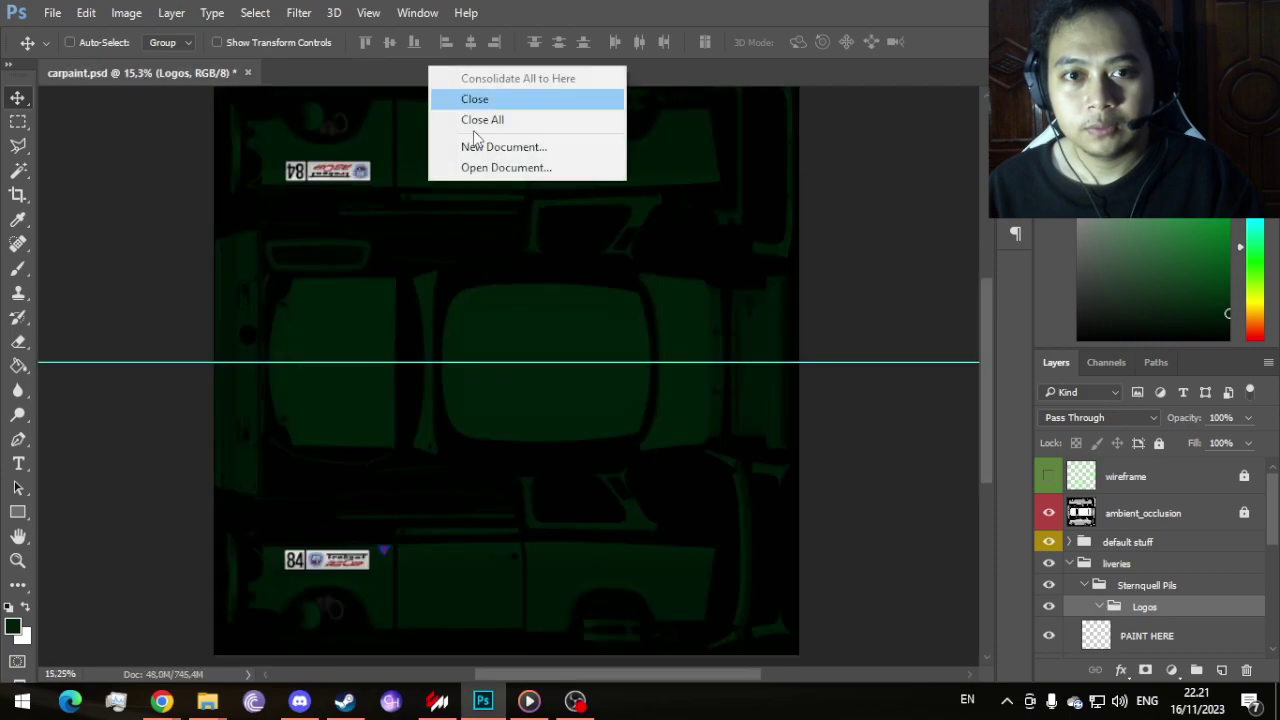
left_click(490, 148)
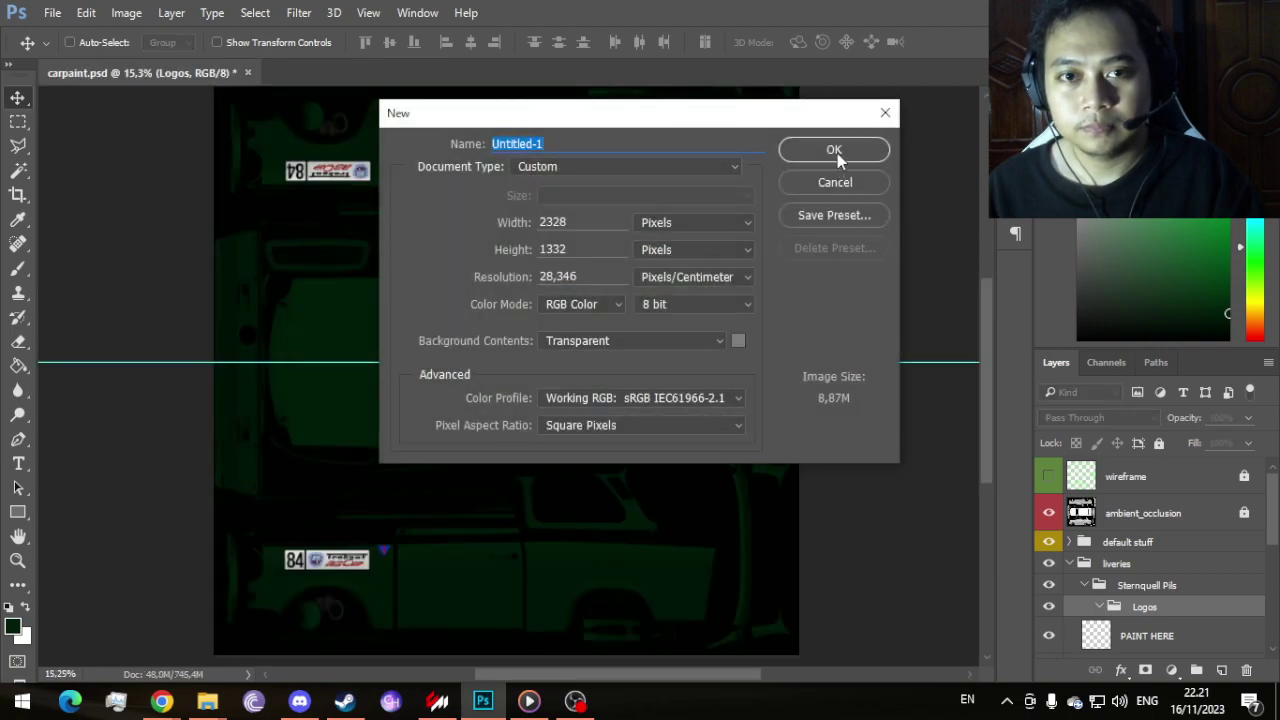
left_click(837, 151)
key("ctrl+v")
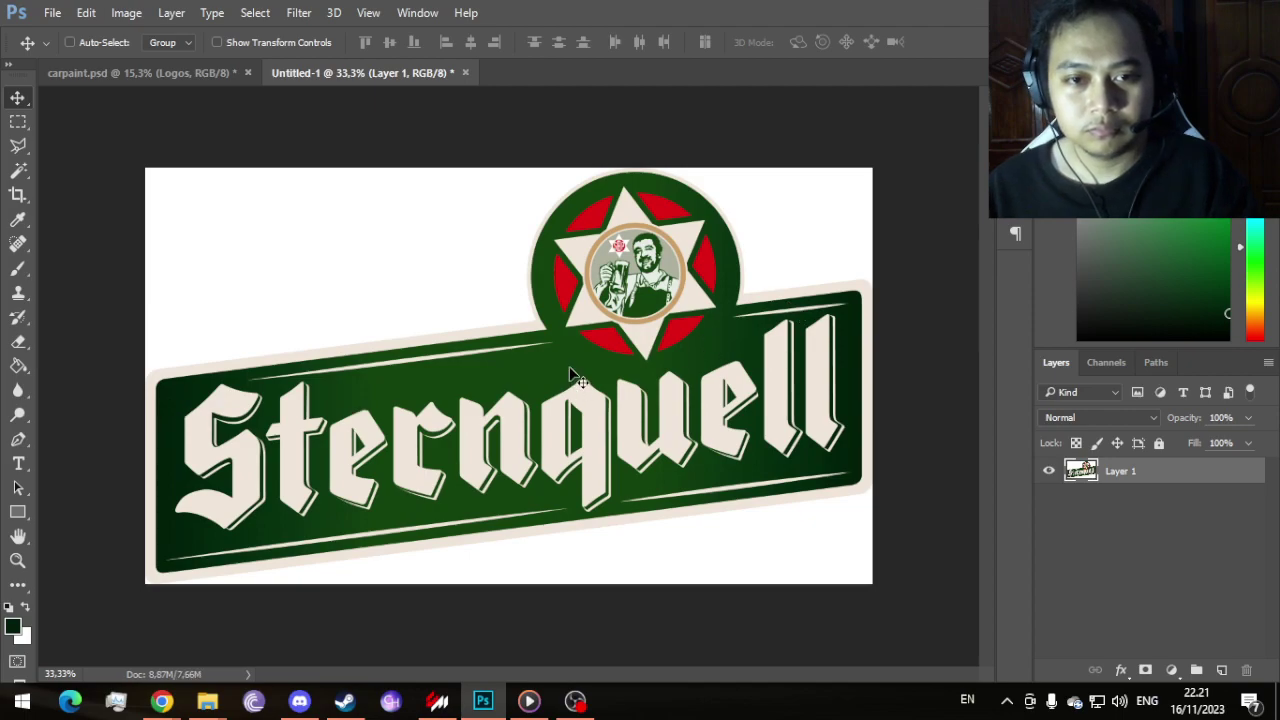
Step: Set the foreground color to the green sampled from the Sternquell logo's banner
left_click(13, 627)
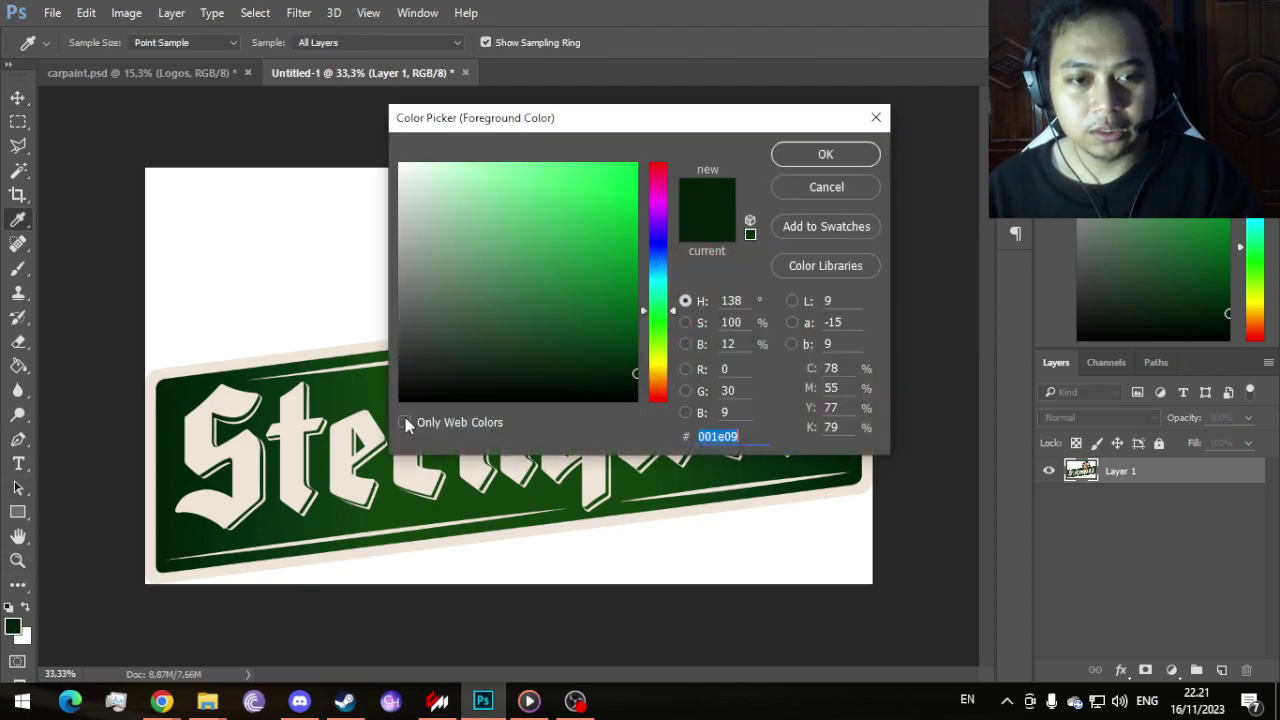
left_click(379, 388)
left_click(824, 157)
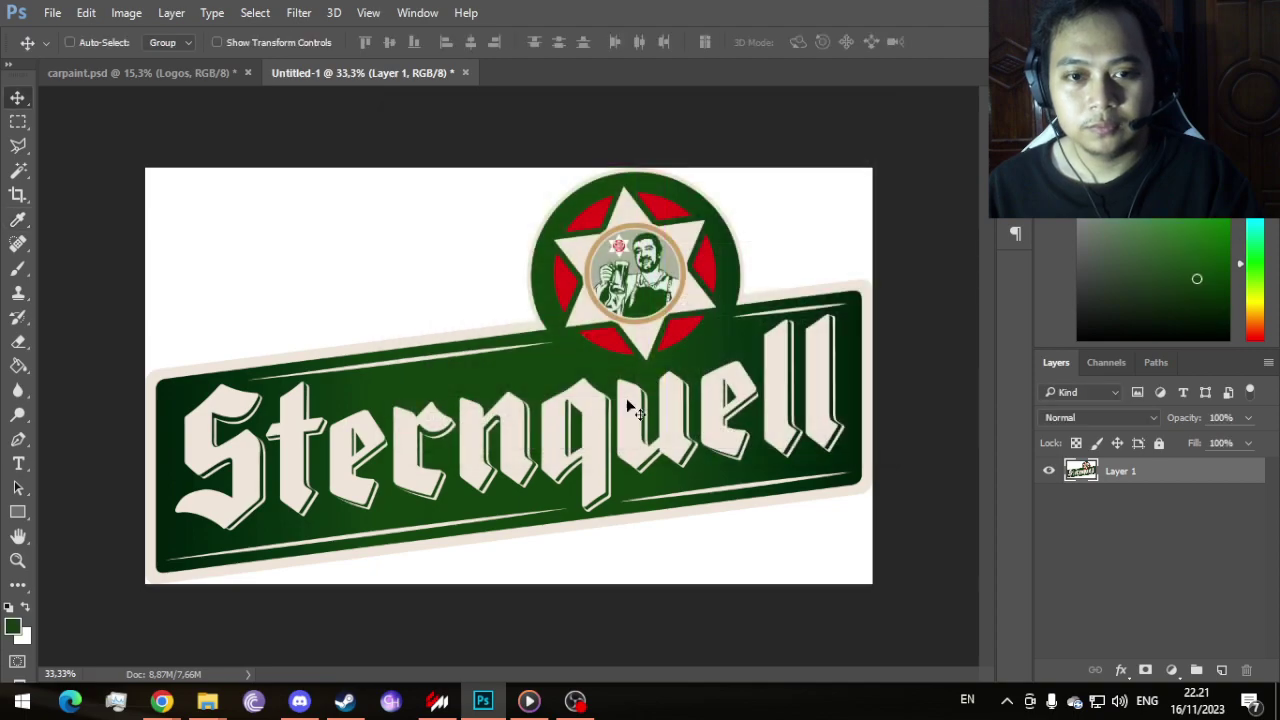
right_click(568, 358)
right_click(456, 393)
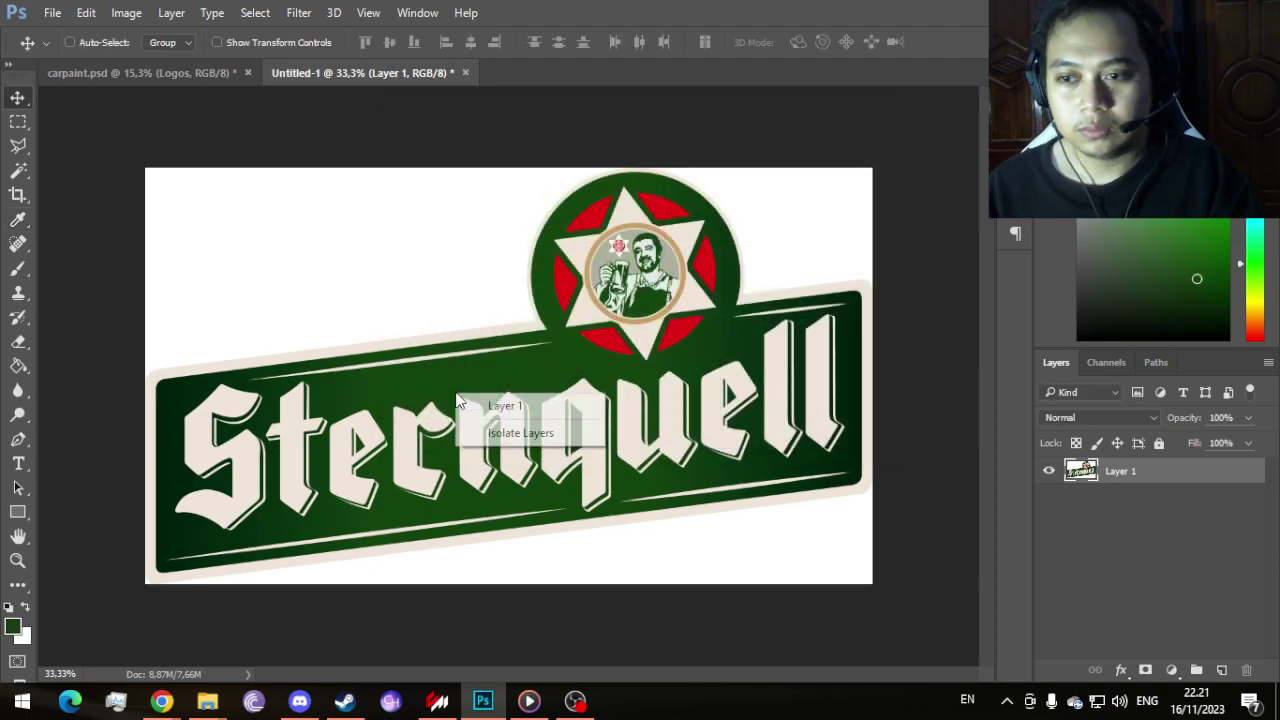
left_click(270, 258)
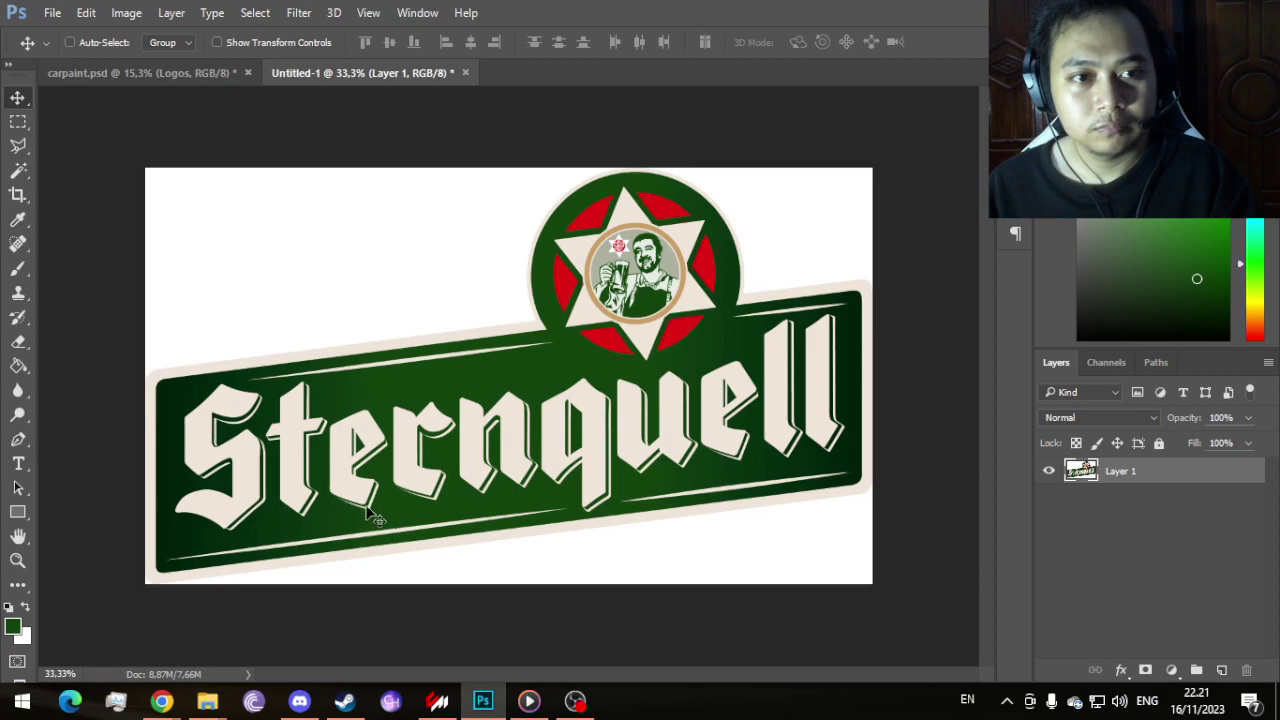
Step: Select the white background above and below the logo with the Magic Wand at tolerance 32, delete it, and deselect
left_click(18, 170)
left_click(325, 270)
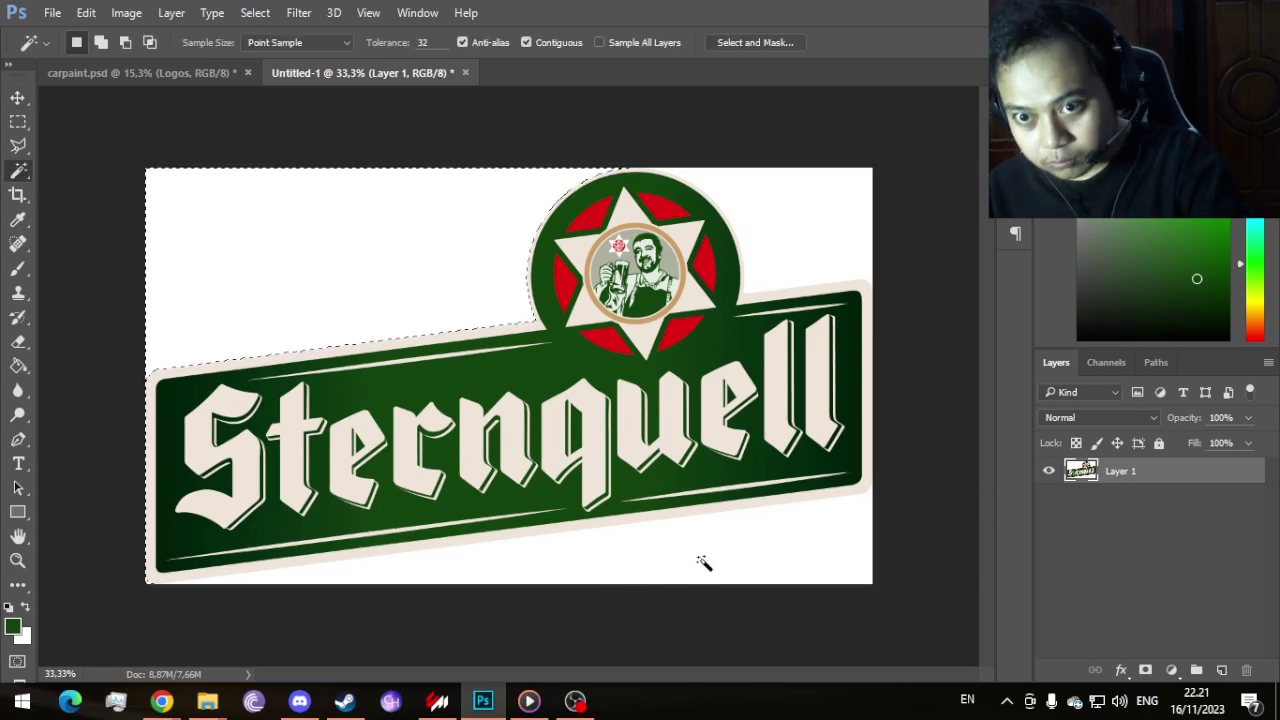
left_click(781, 541, "shift")
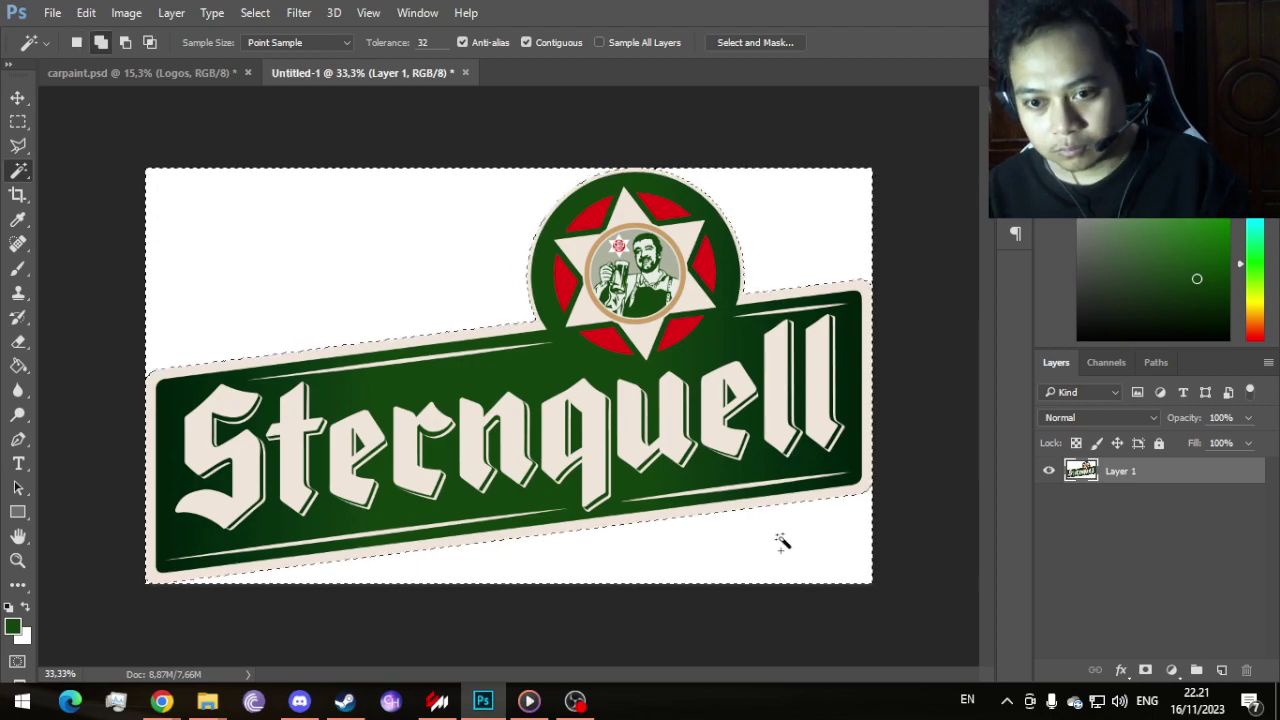
key("Delete")
key("ctrl+d")
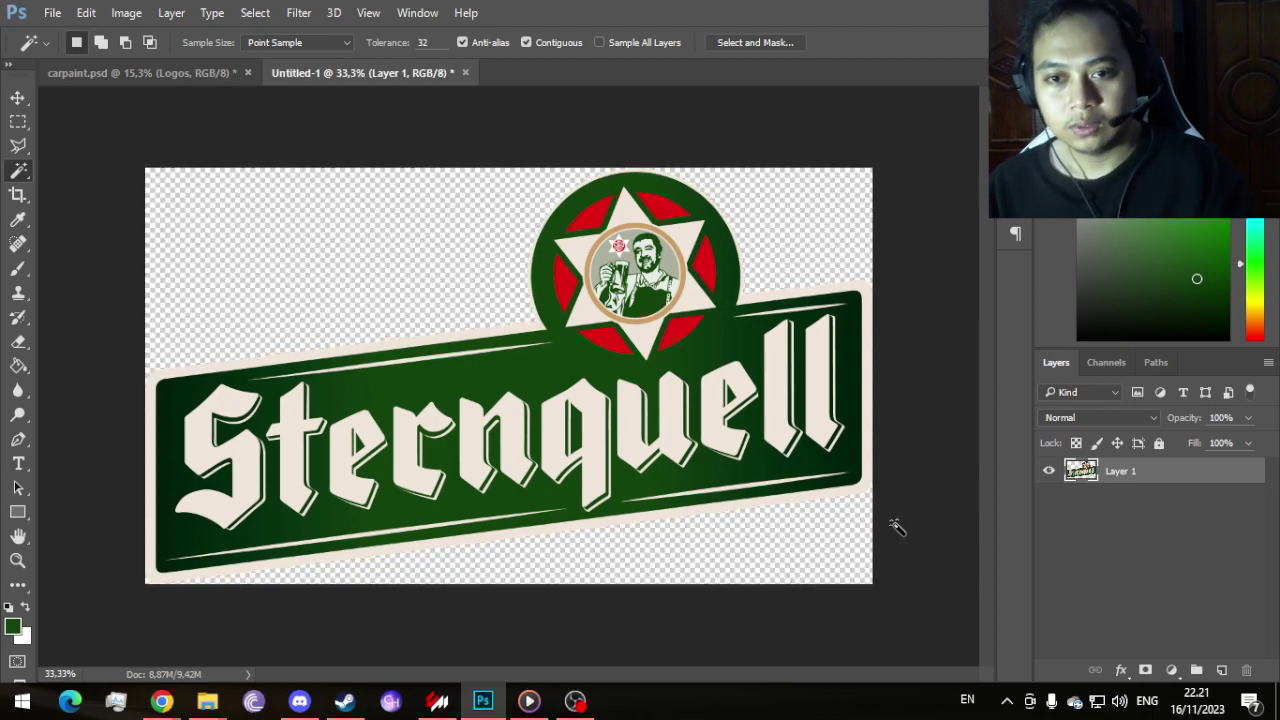
Step: Move the cut-out Sternquell logo from Untitled-1 into the Logos group of carpaint.psd, over the lower car side
left_click(18, 97)
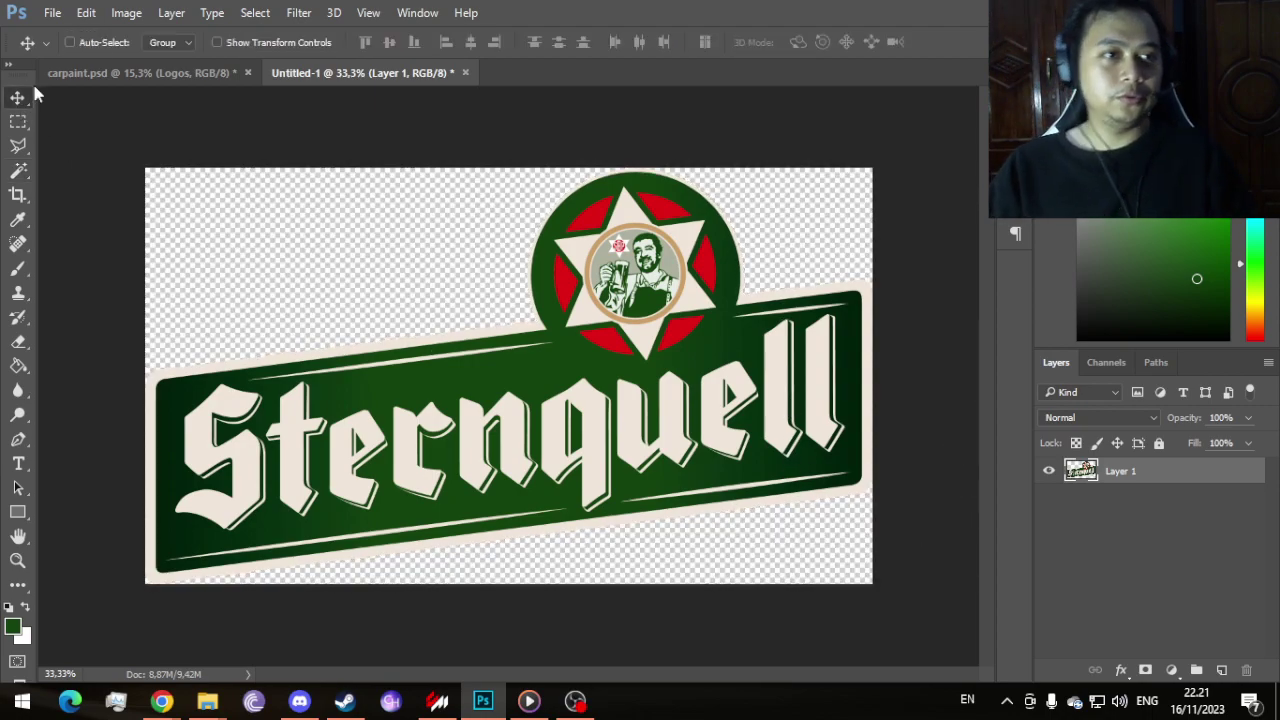
left_click(117, 63)
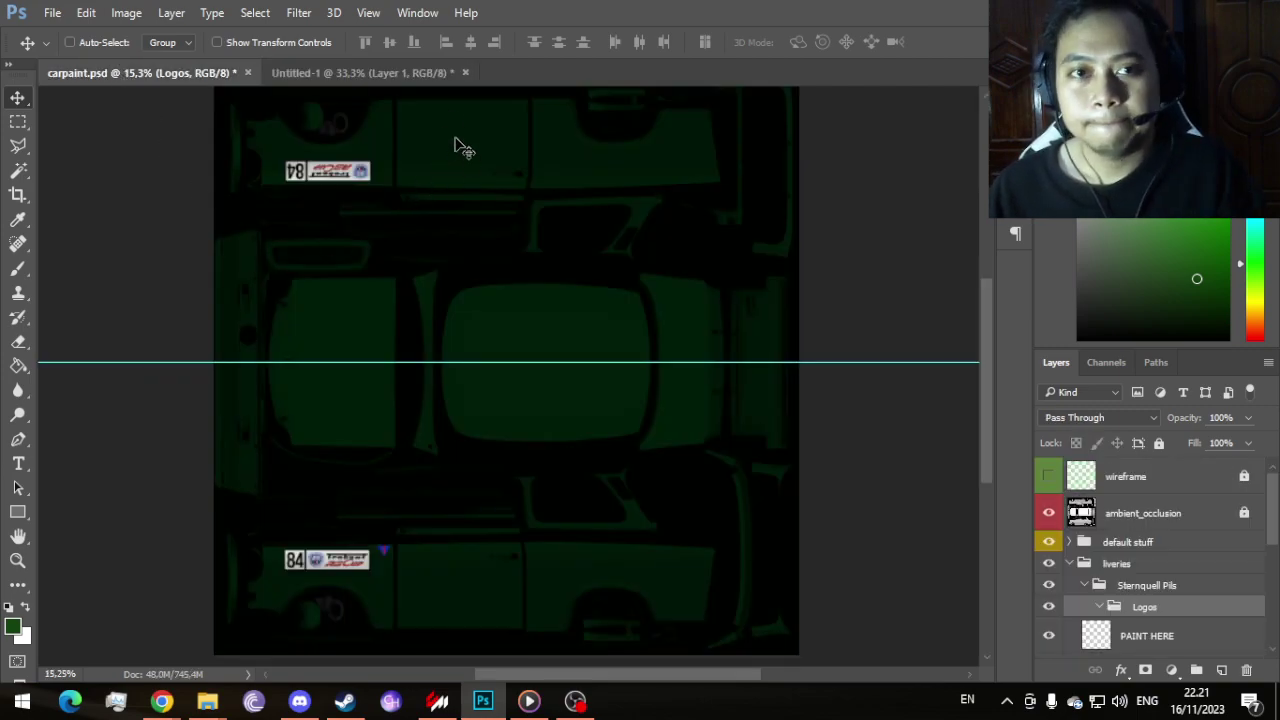
left_click(400, 73)
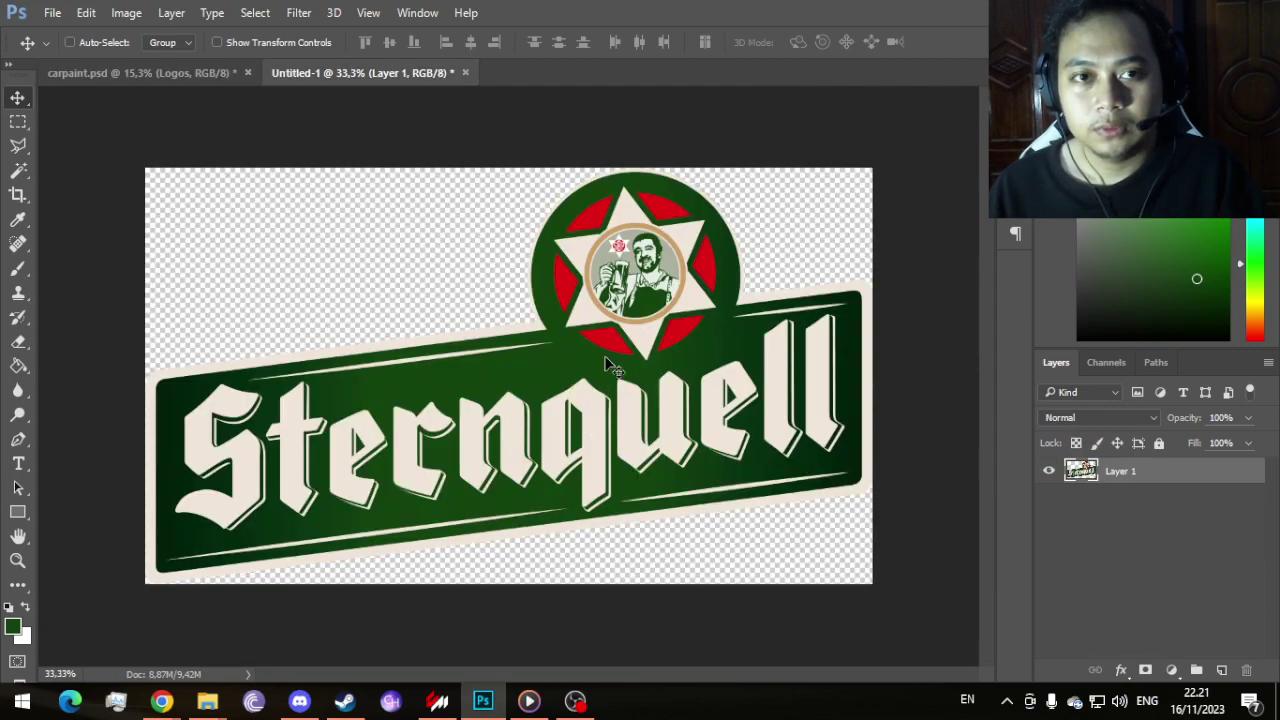
left_click_drag(607, 365, 605, 548)
Step: Scale the Sternquell logo to 50.34% width and 43.39% height and position it over the door of the lower car side
key("ctrl+t")
key("ctrl+minus")
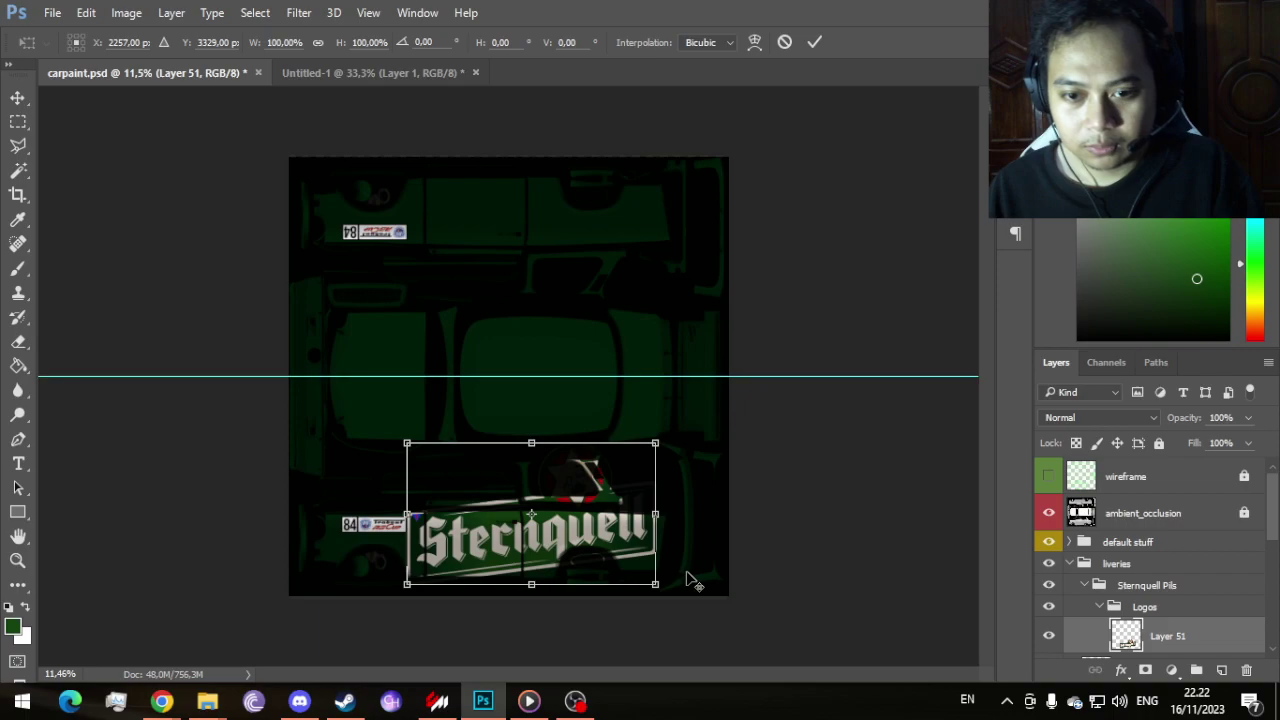
scroll(657, 577, "up", 2)
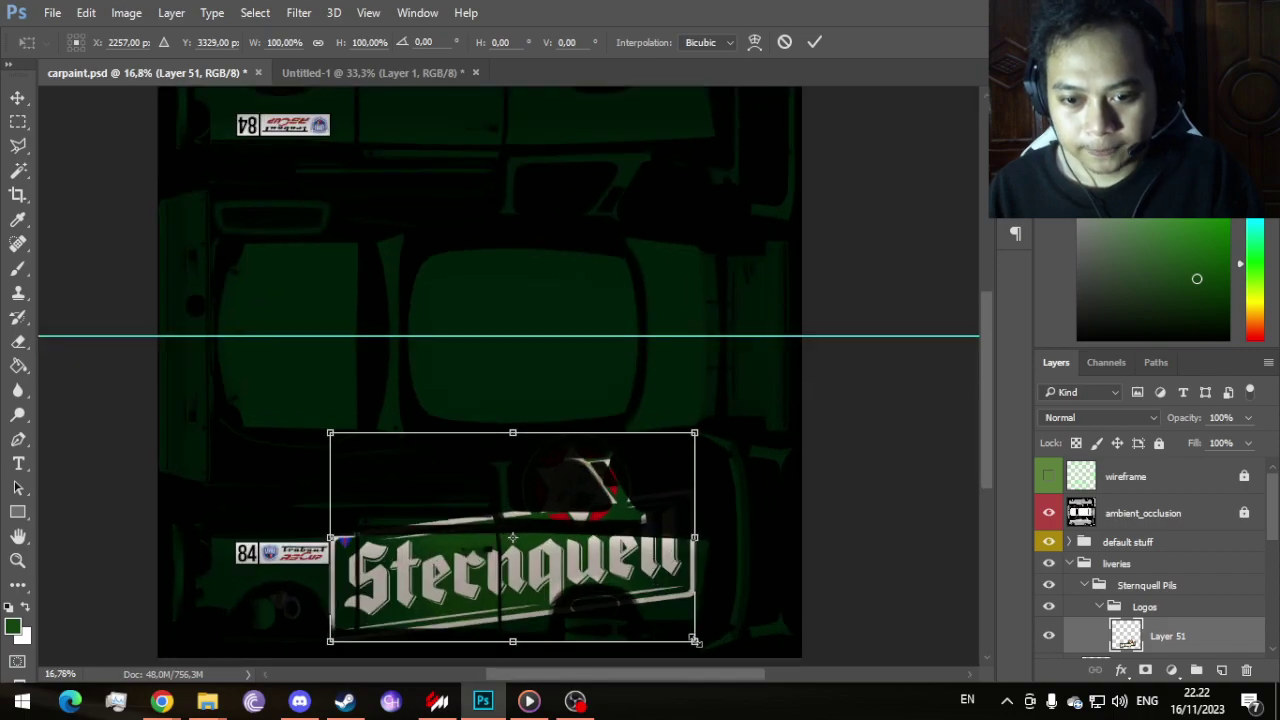
left_click_drag(695, 641, 606, 579)
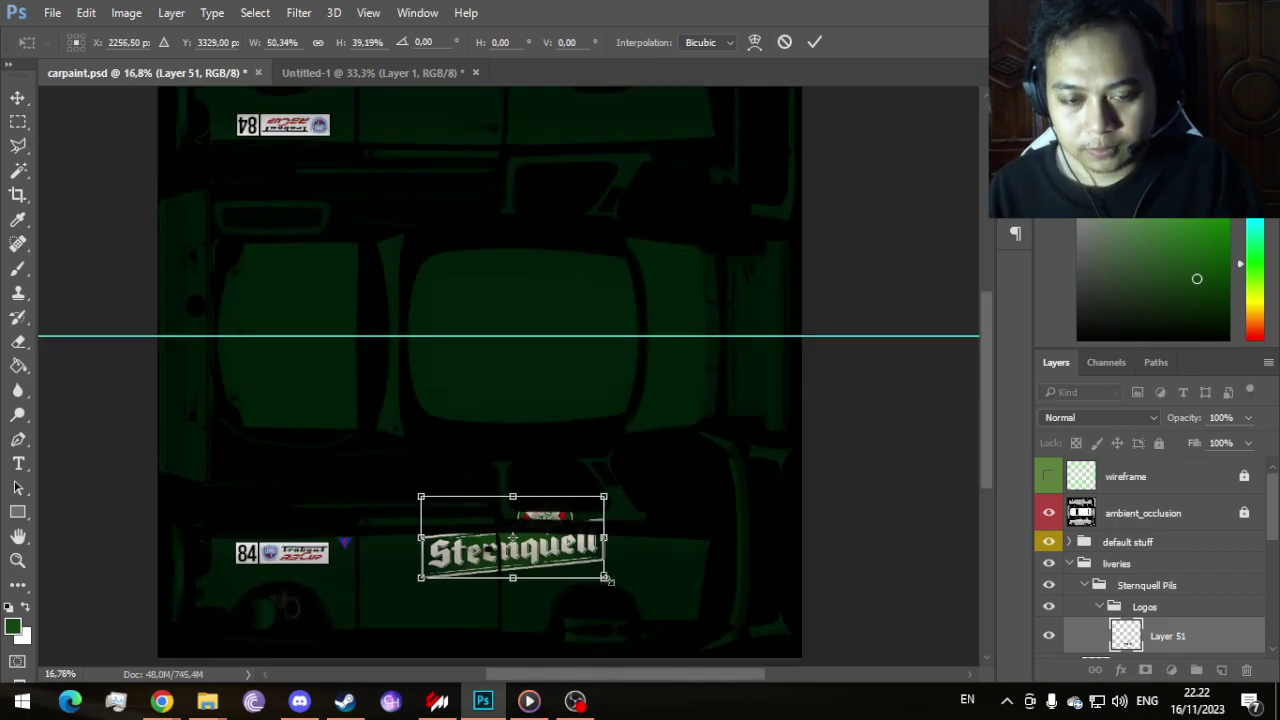
scroll(606, 579, "up", 3)
left_click_drag(558, 535, 498, 595)
scroll(498, 595, "down", 2)
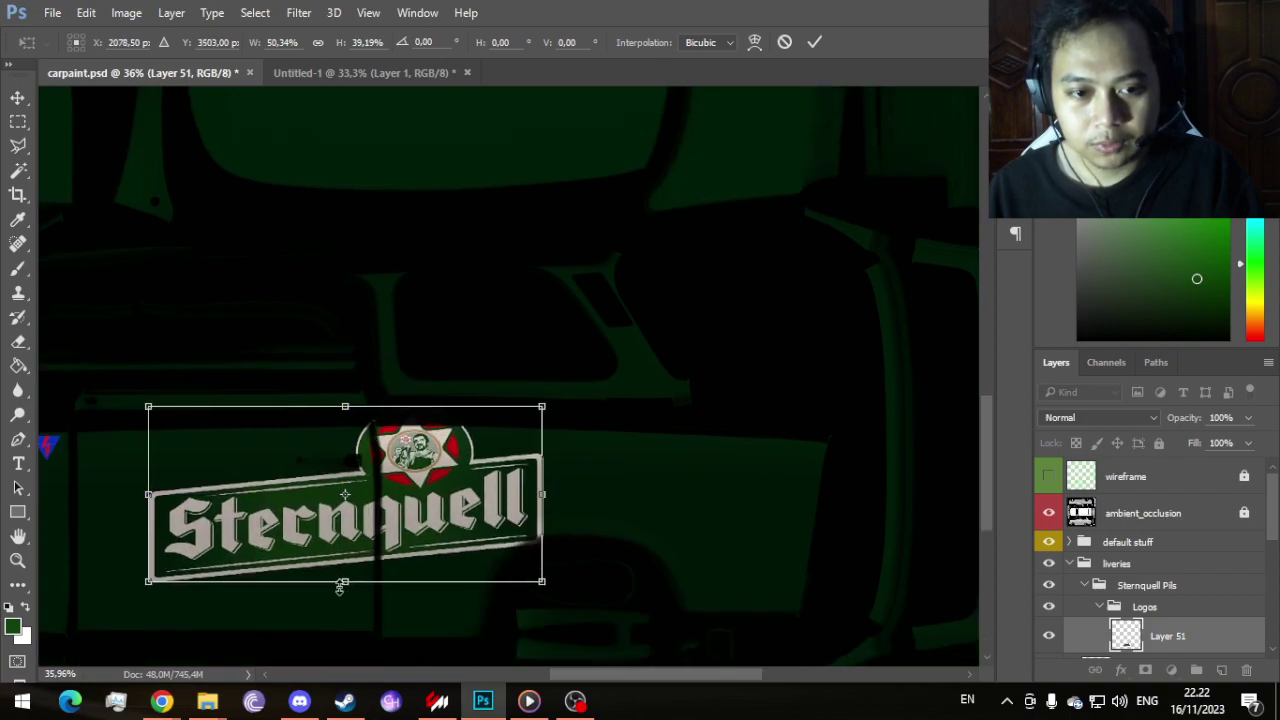
left_click_drag(345, 594, 345, 606)
mouse_move(428, 517)
left_mouse_down()
mouse_move(388, 537)
mouse_move(393, 526)
mouse_move(393, 540)
mouse_move(417, 540)
left_mouse_up()
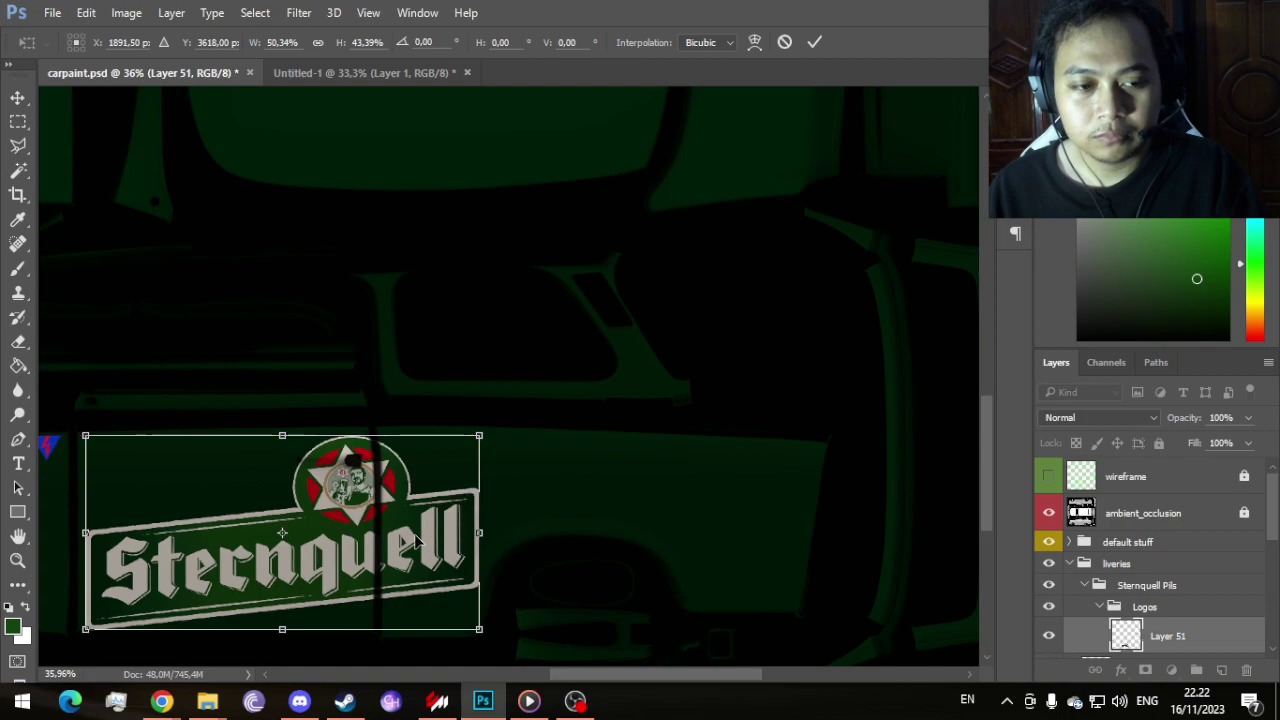
left_click(814, 44)
scroll(509, 609, "down", 4)
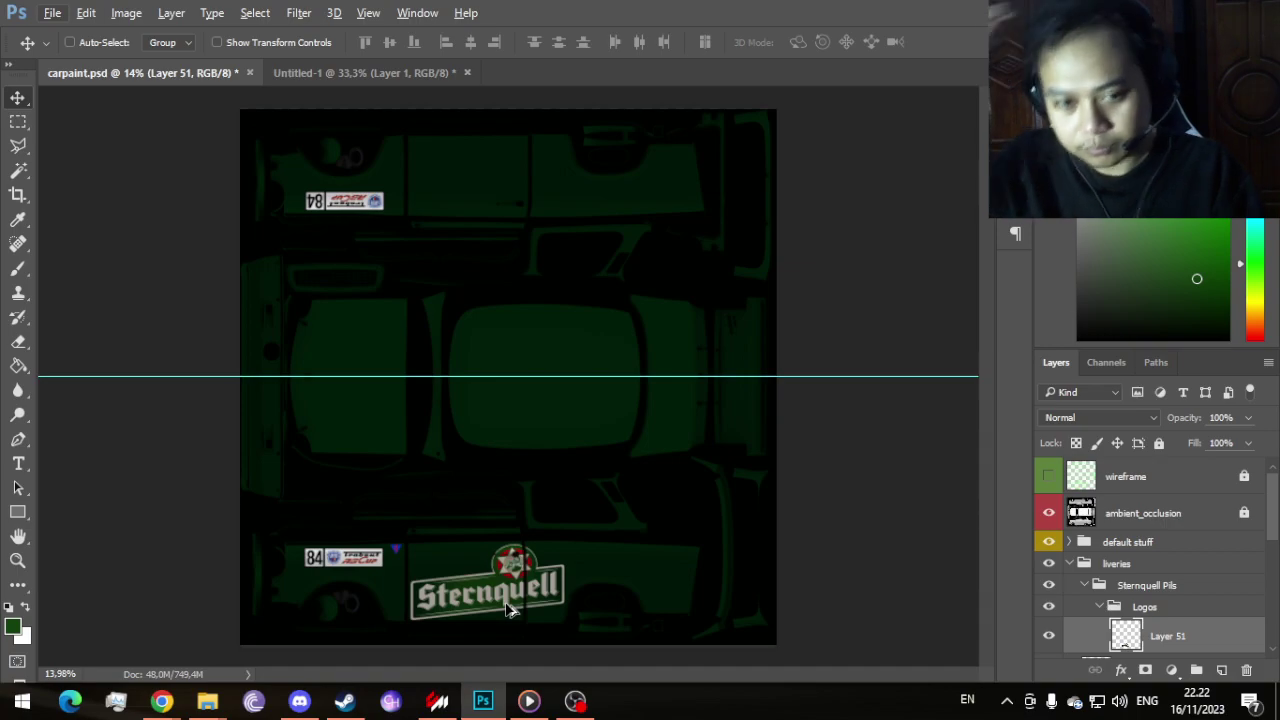
Step: Switch to Chrome and close the Riesa, 71TJ8j8NjCL.jpg, Filinchen and small Sternquell.png image tabs
key("alt+Tab")
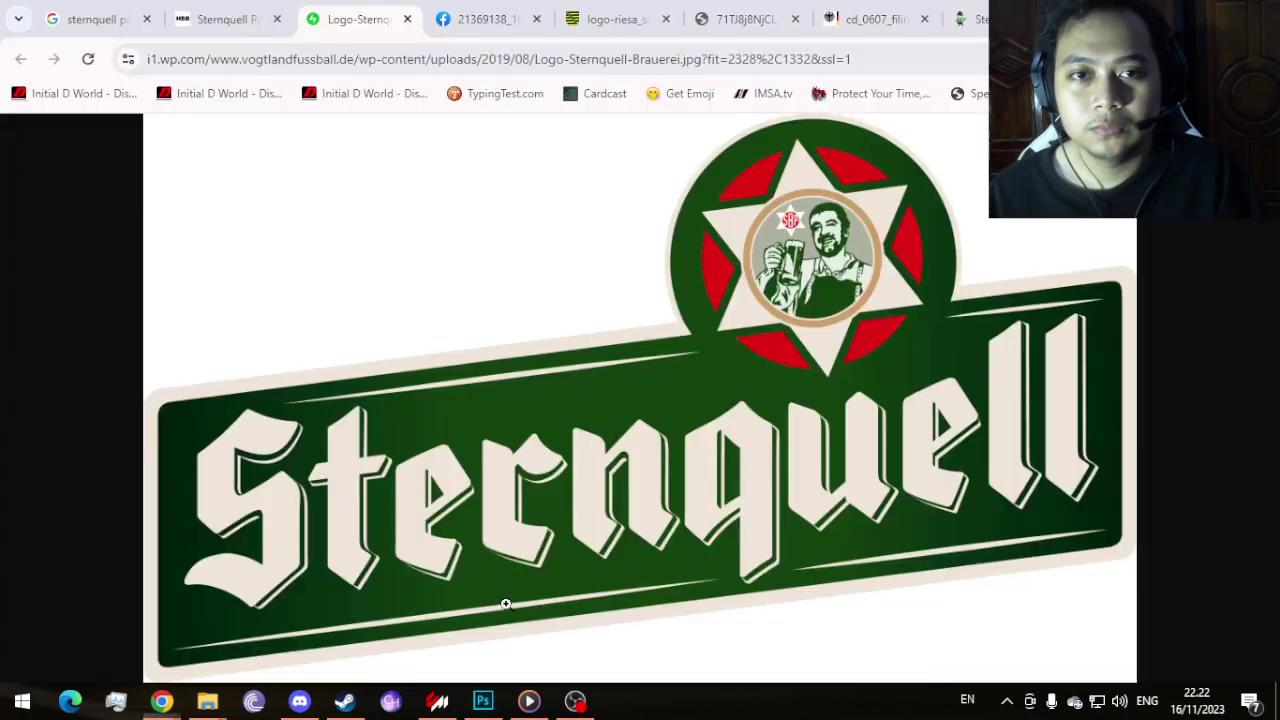
left_click(482, 19)
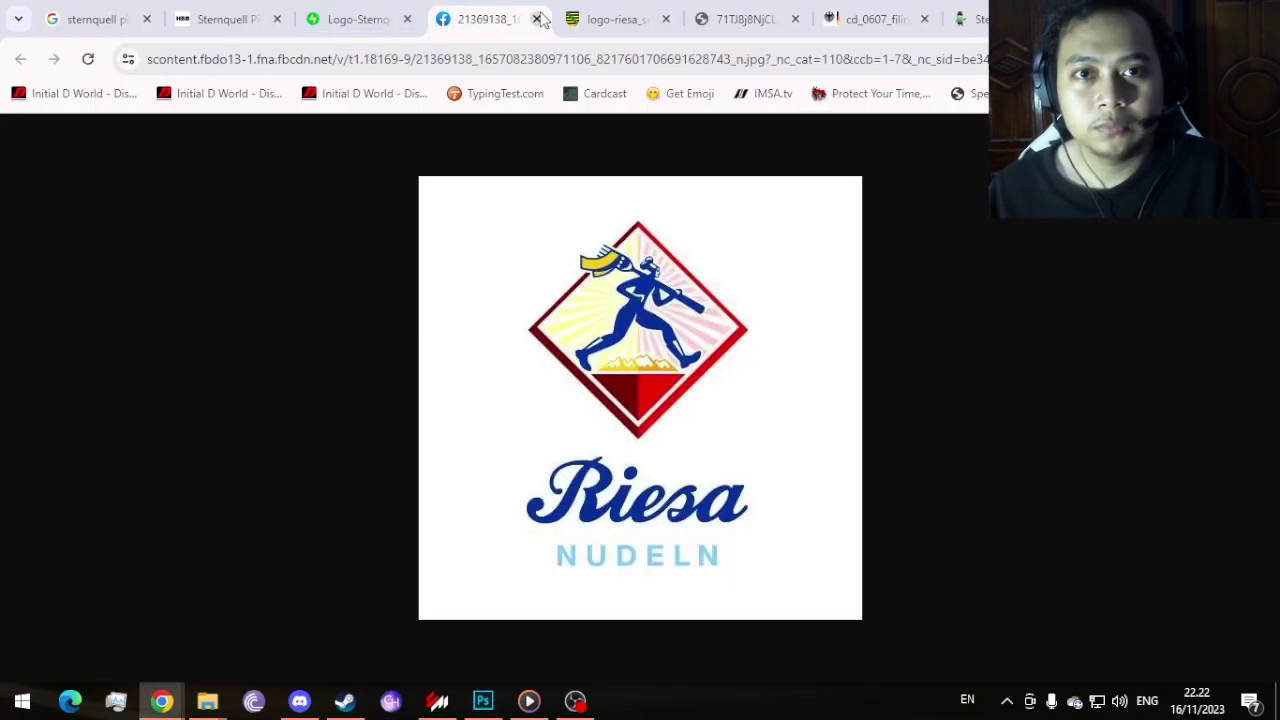
left_click(537, 19)
left_click(537, 19)
left_click(540, 19)
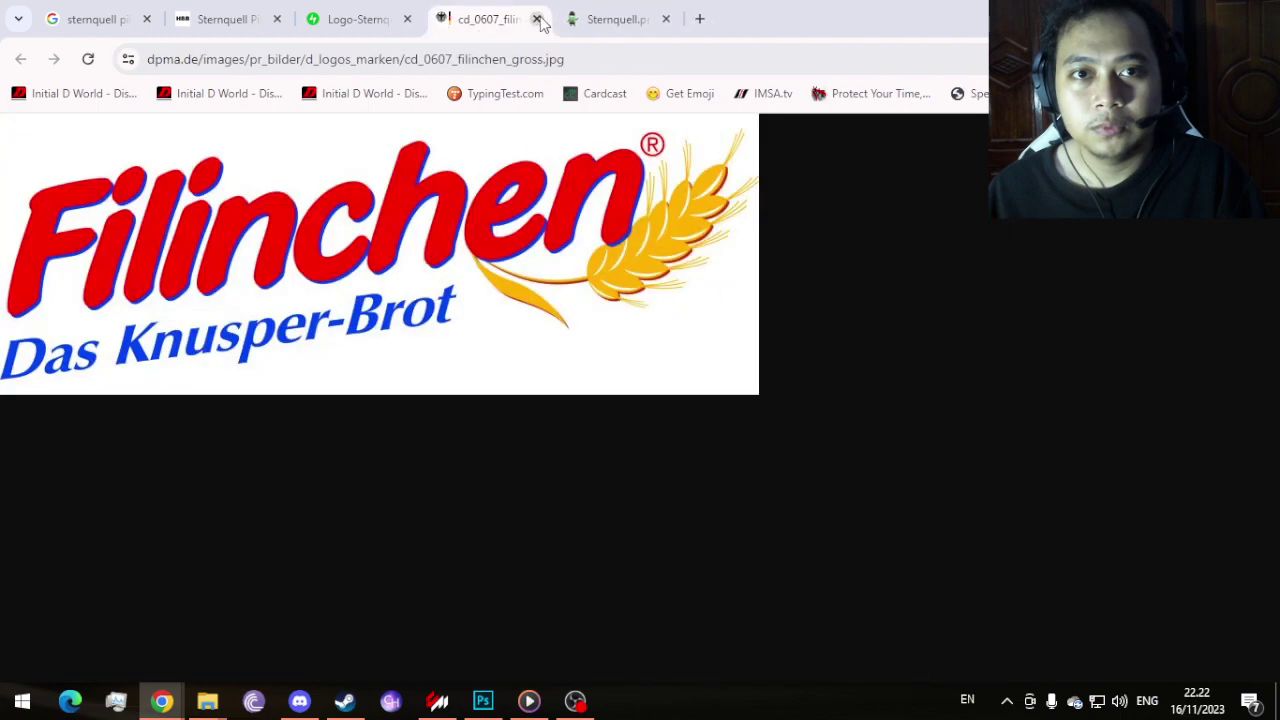
left_click(535, 19)
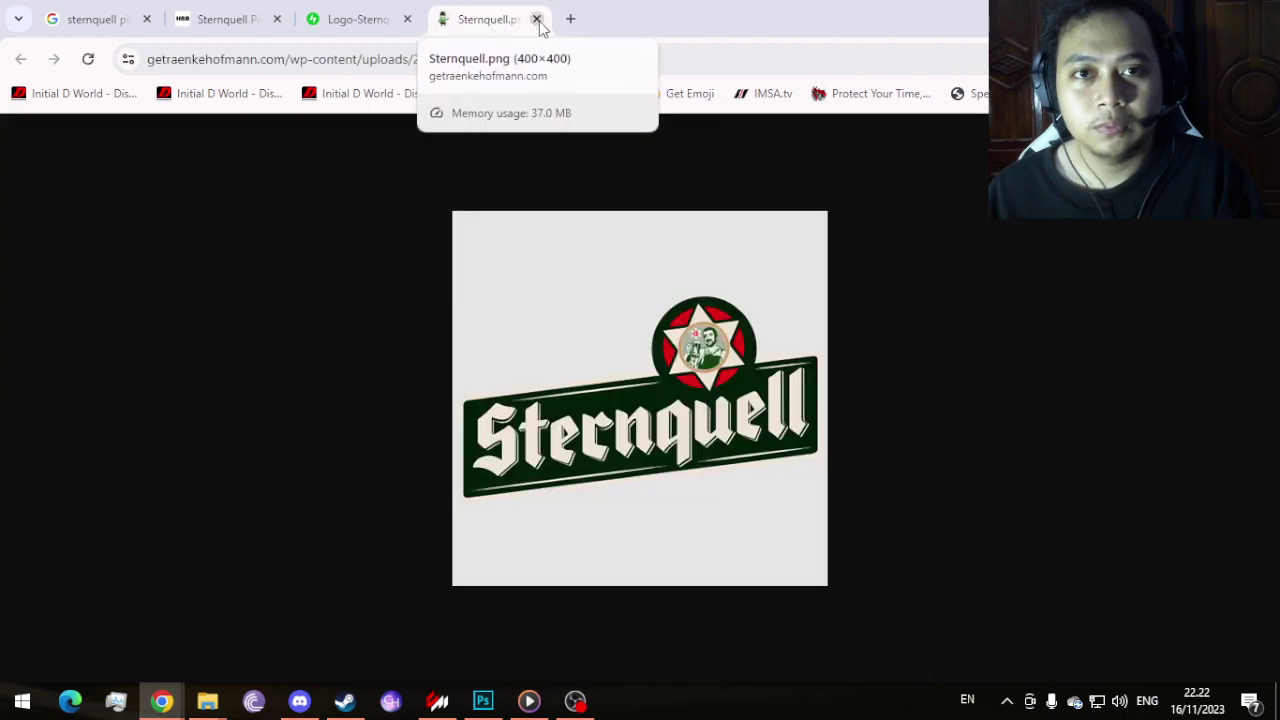
left_click(537, 19)
Step: Open the enlarged "feinherb-frisch" Pils label from the blog-b.info page as an image in its own tab
left_click(354, 19)
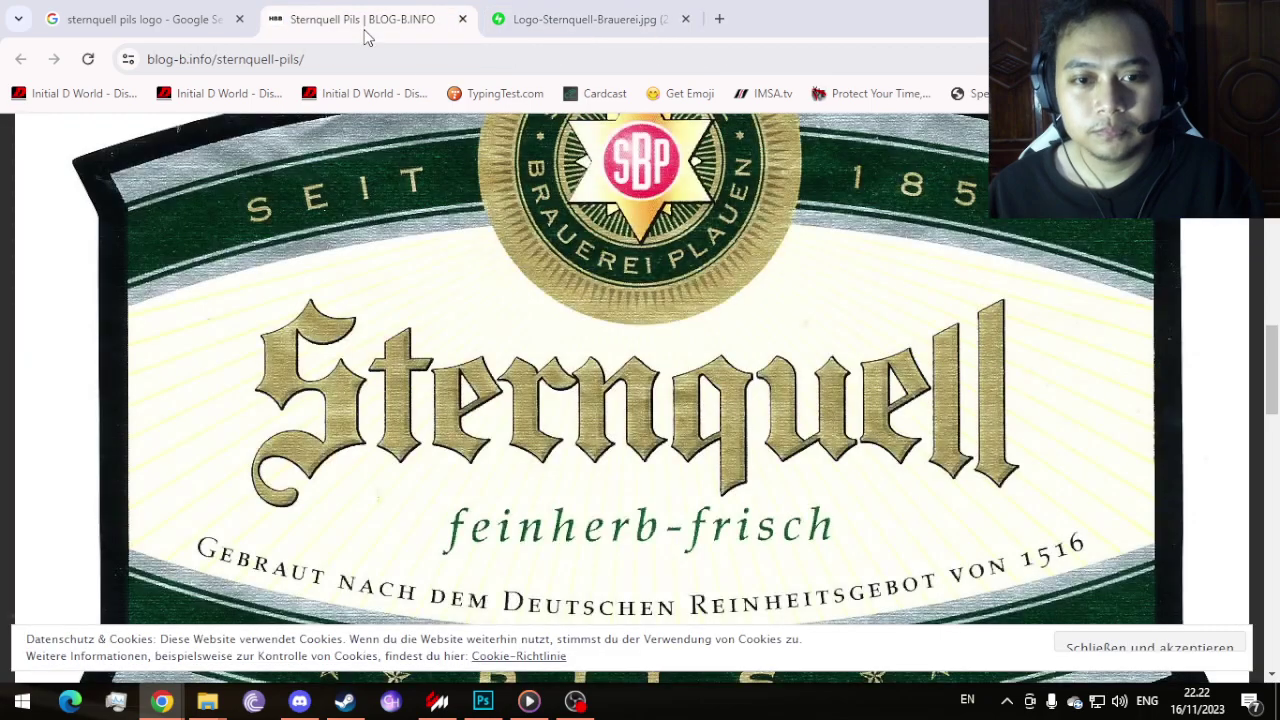
scroll(625, 312, "down", 5)
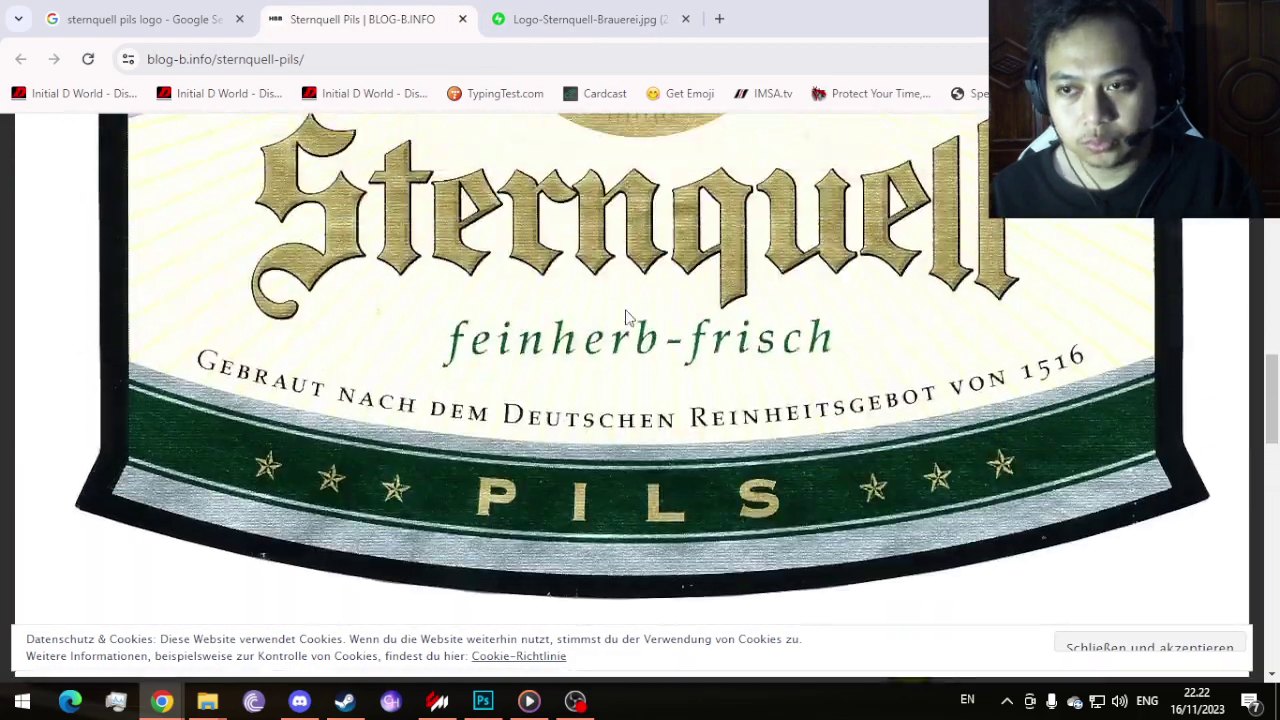
scroll(626, 316, "up", 5)
right_click(625, 311)
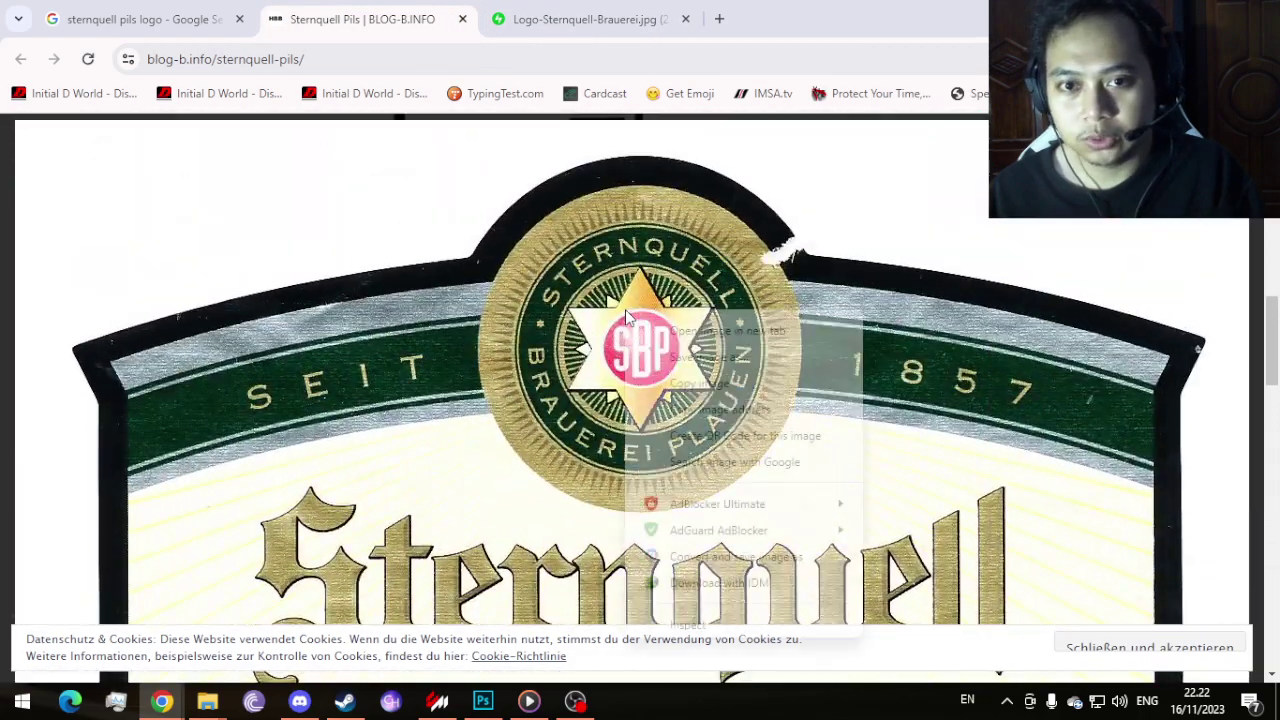
left_click(700, 331)
left_click(572, 19)
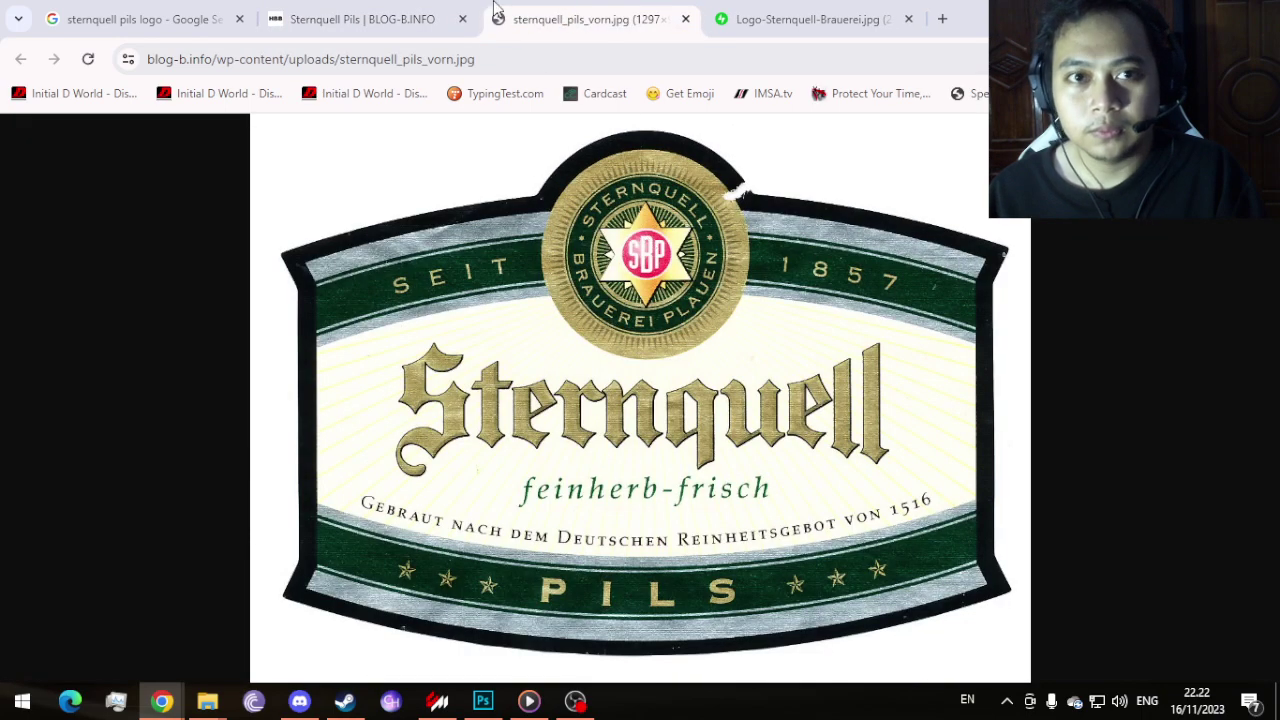
Step: Close the BLOG-B.INFO page tab and copy the full-size sternquell_pils_vorn.jpg label image
left_click(462, 19)
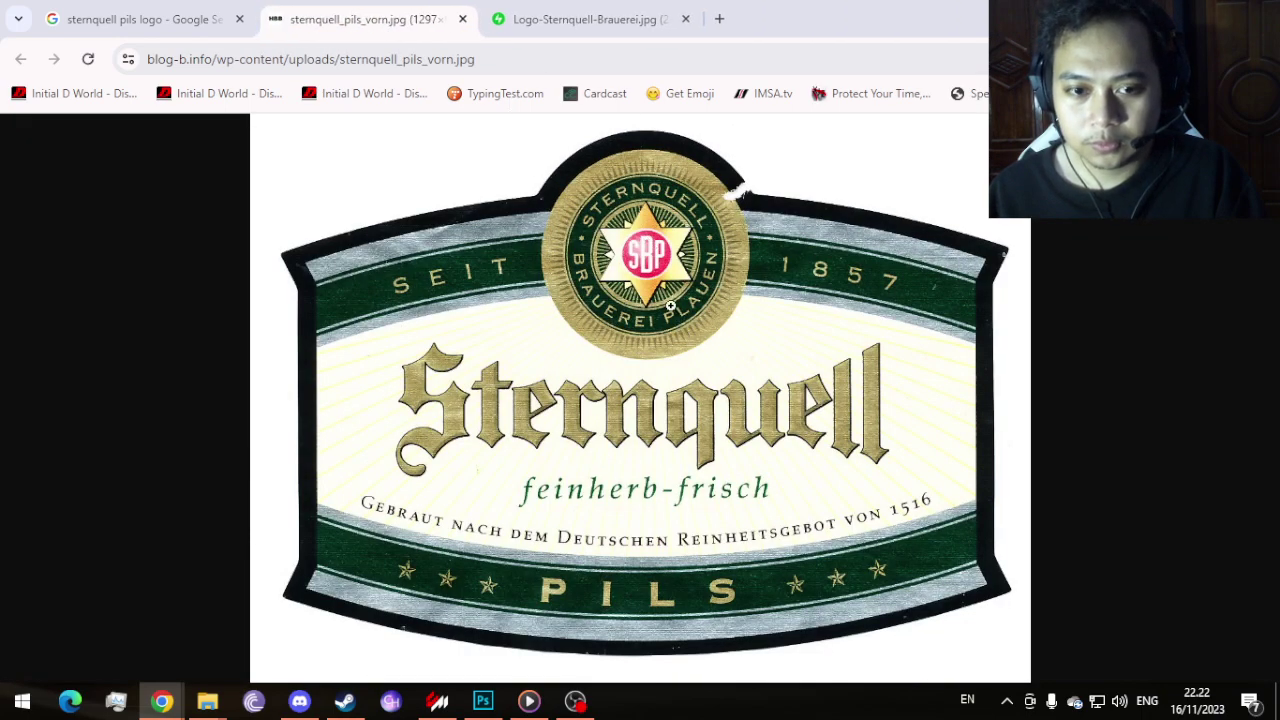
right_click(670, 305)
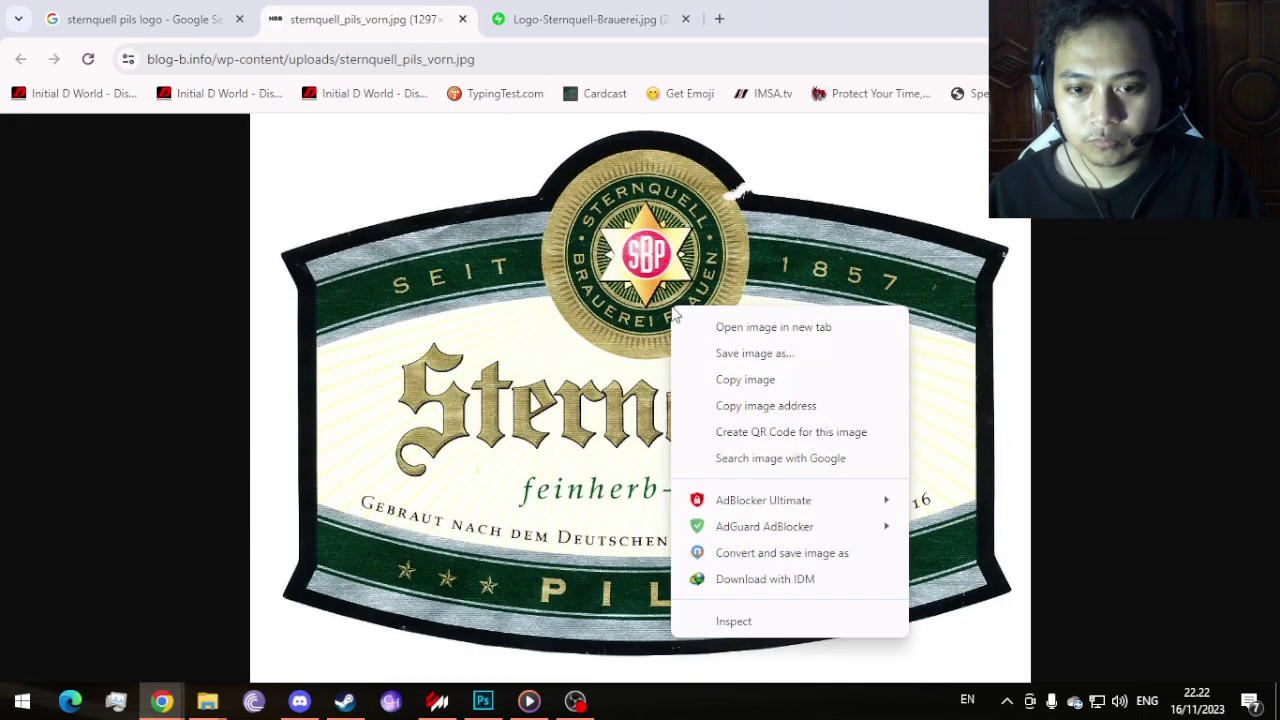
left_click(745, 382)
Step: Switch to Photoshop and paste the copied Pils label into a new transparent 1297 × 945 pixel document
left_click(483, 700)
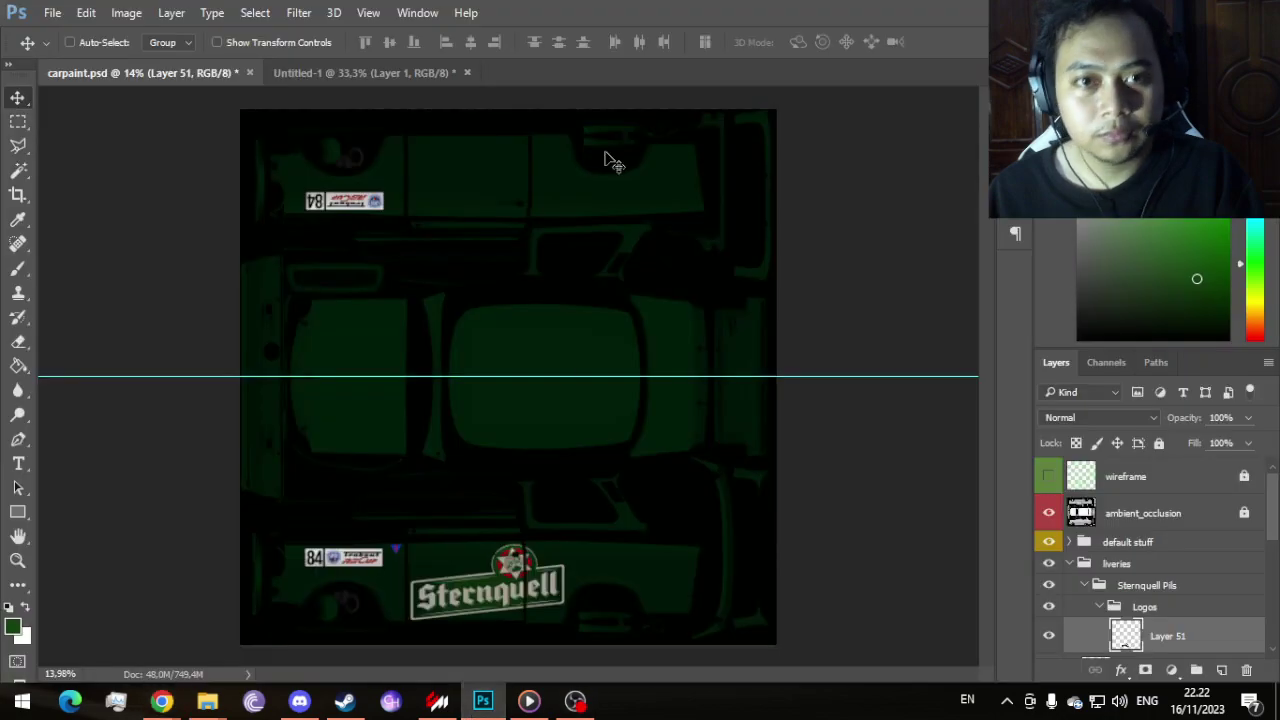
right_click(590, 80)
left_click(663, 153)
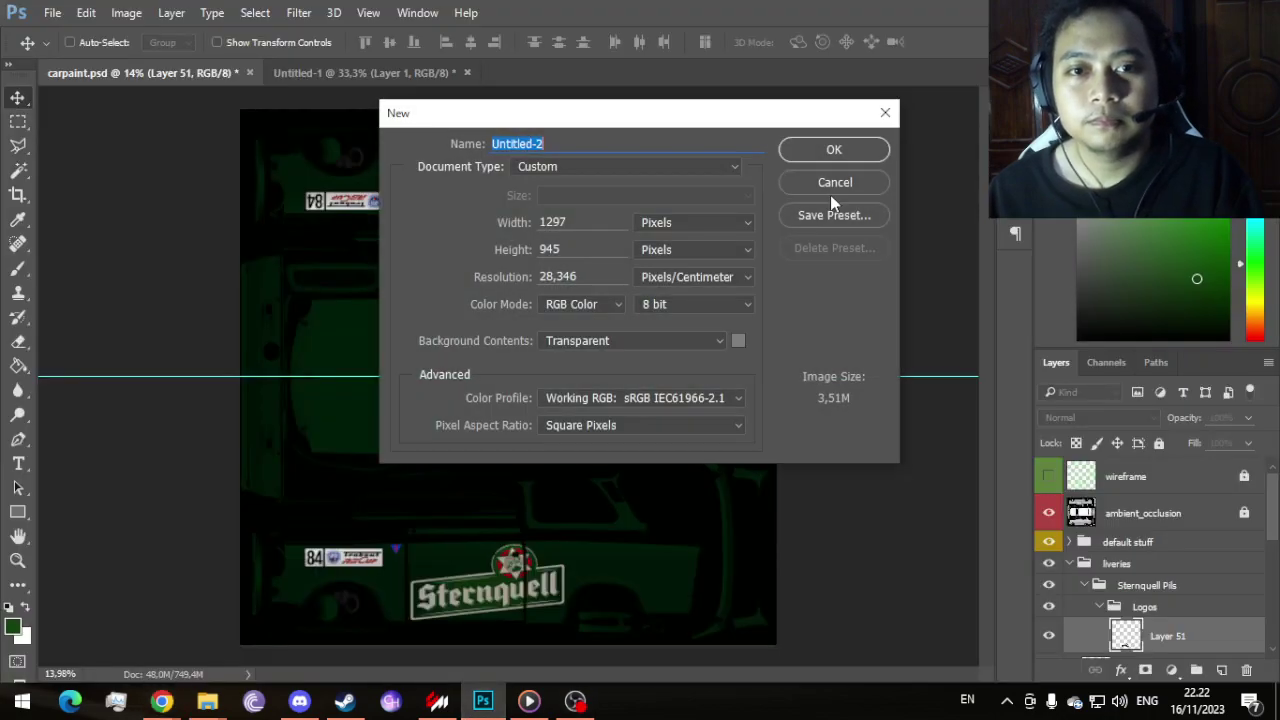
left_click(835, 150)
key("ctrl+v")
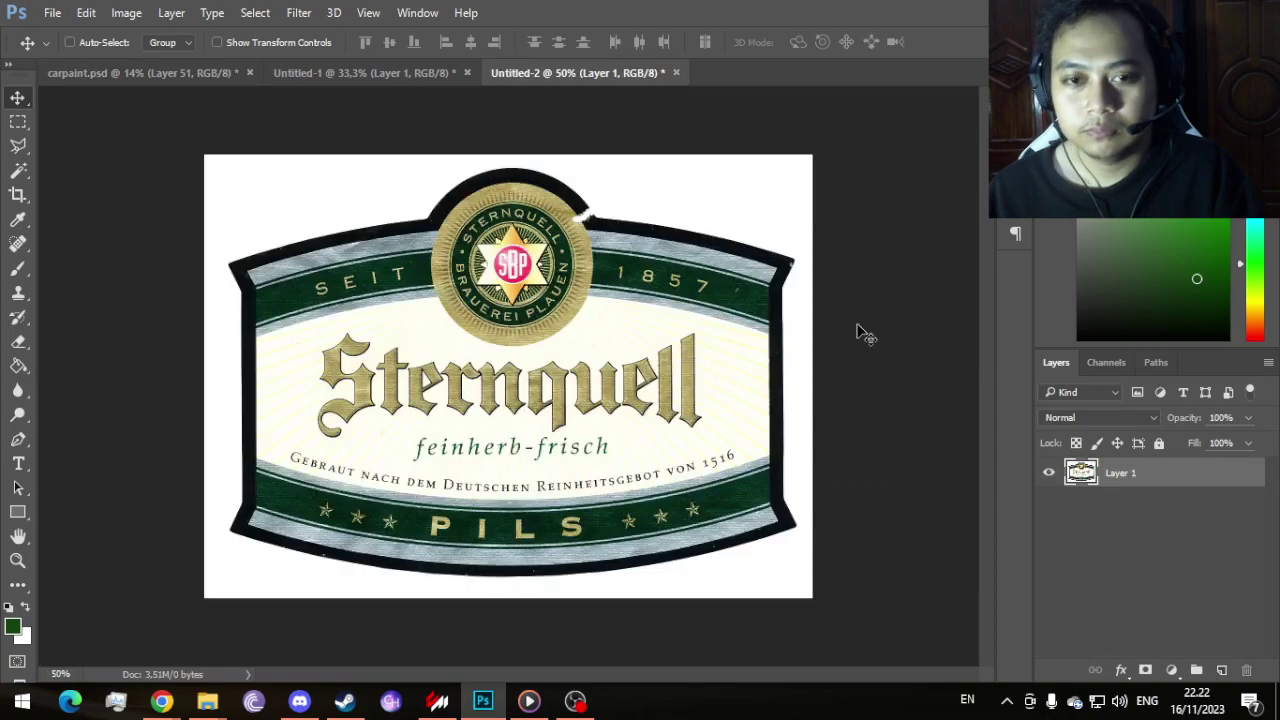
Step: Select the white background around the Pils label with the Magic Wand, delete it and clear the selection
left_click(18, 170)
left_click(303, 231)
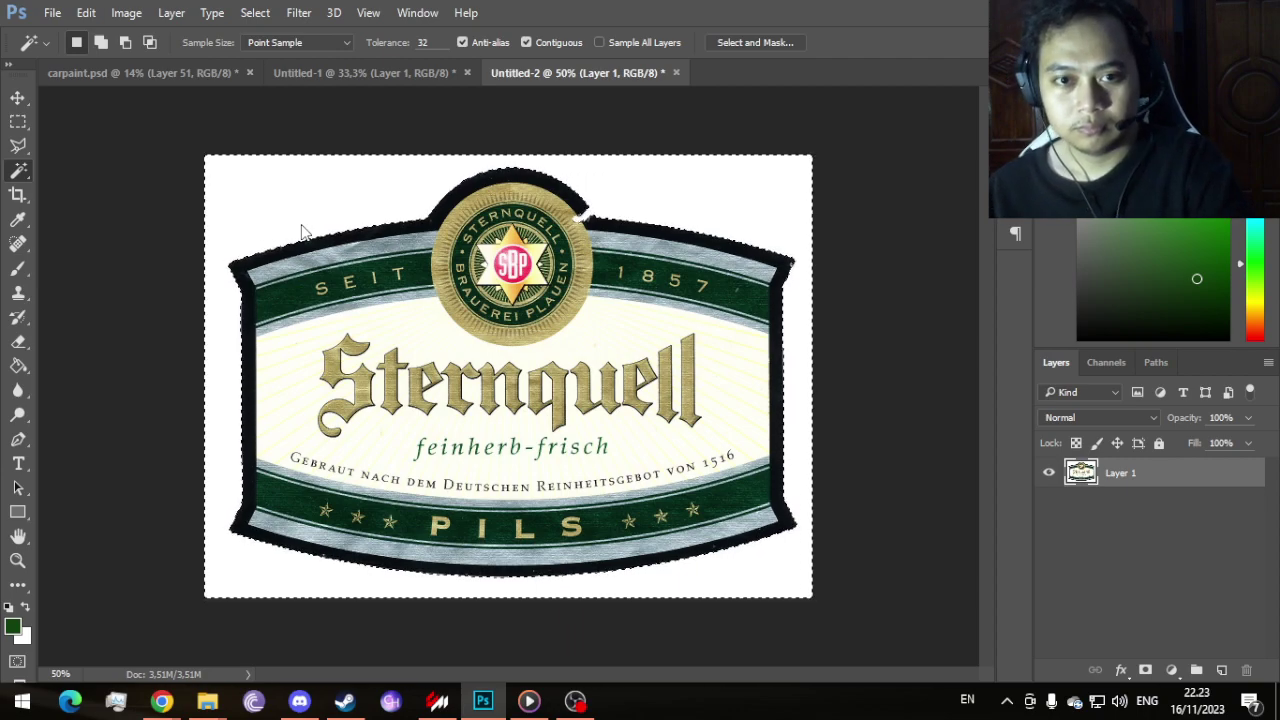
key("Delete")
key("ctrl+d")
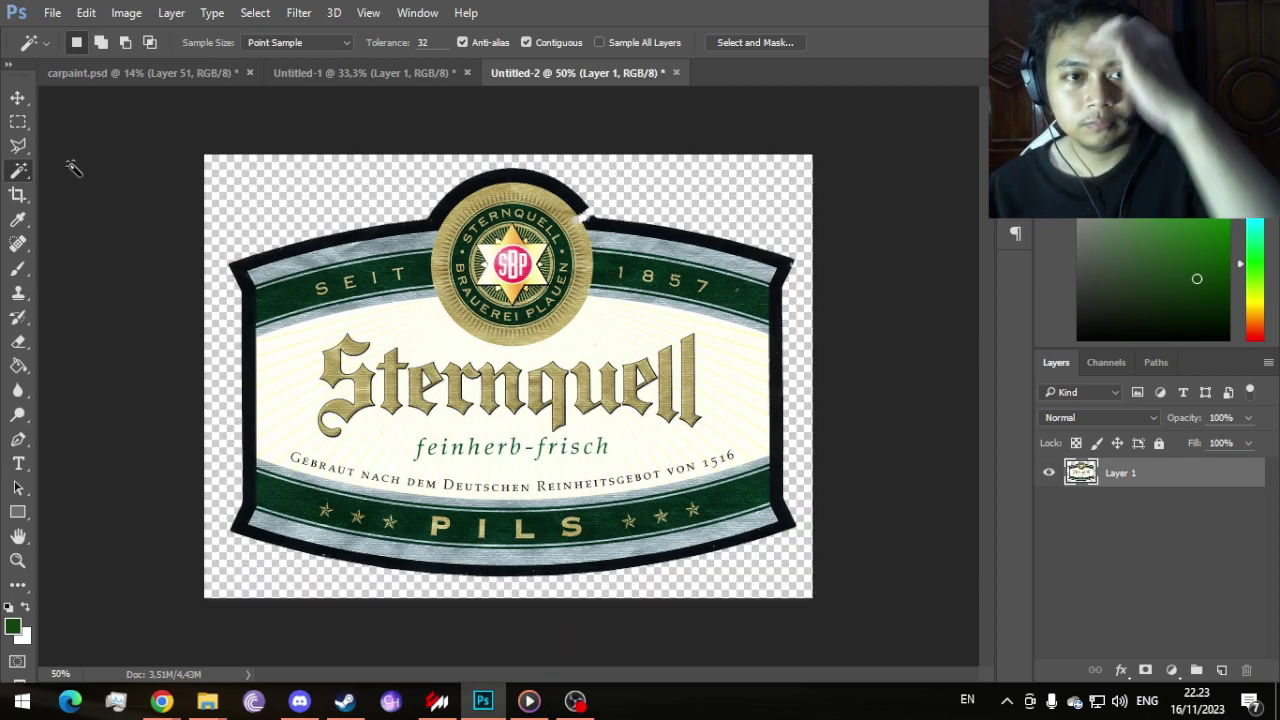
Step: Move the cut-out Pils label into carpaint.psd over the car's hood and rotate it 90° clockwise
left_click(18, 97)
left_click_drag(490, 312, 365, 390)
key("ctrl+t")
scroll(365, 380, "up", 2)
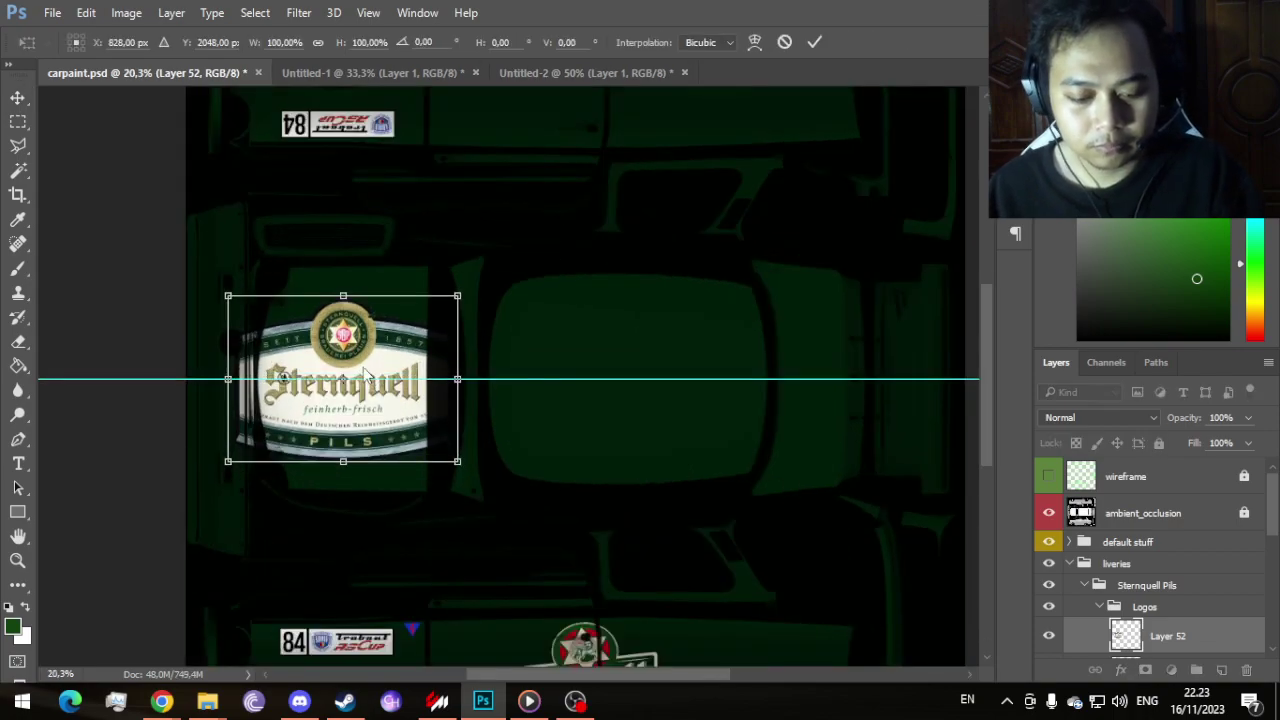
right_click(368, 320)
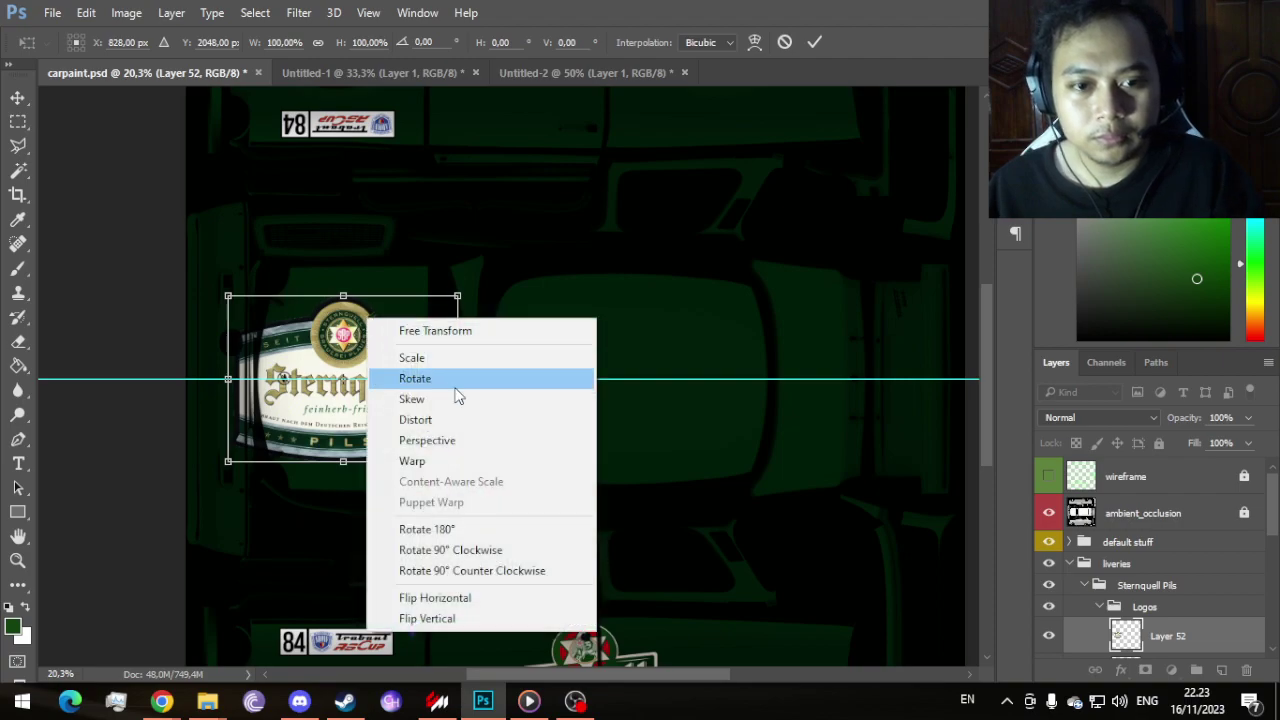
left_click(470, 551)
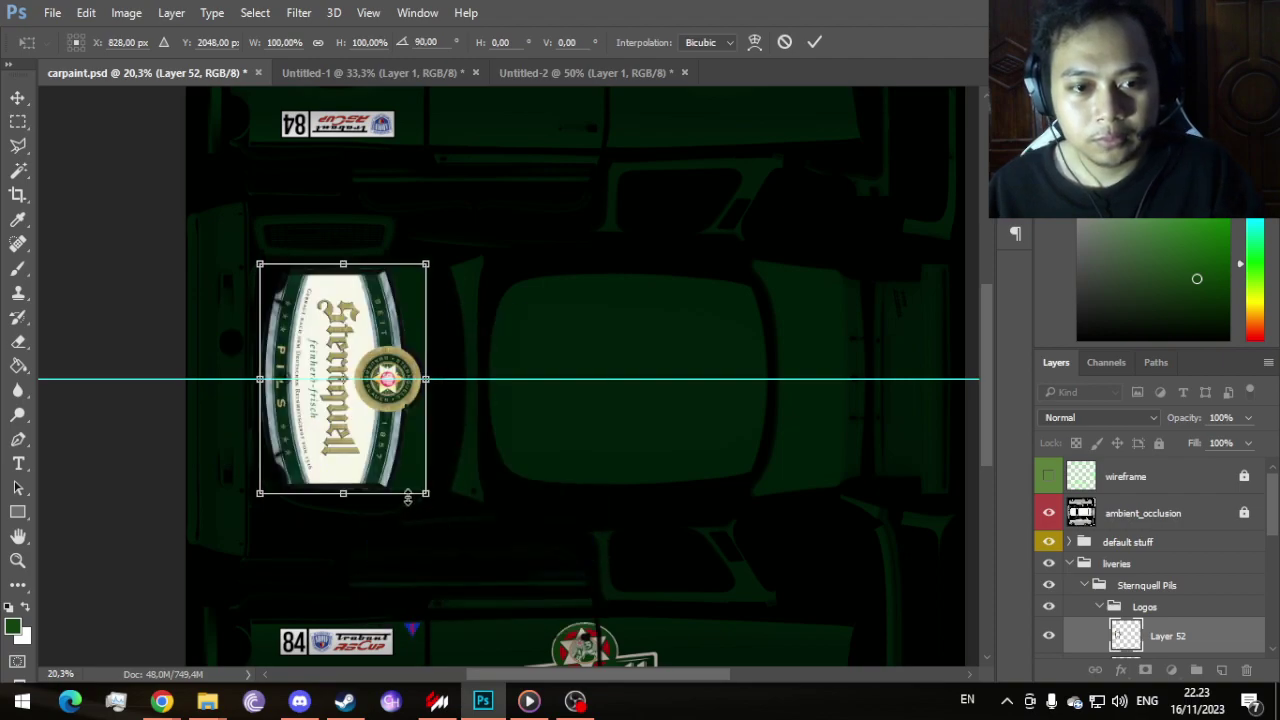
Step: Scale the rotated Pils label down to fit inside the hood and position it on the horizontal centre guide
left_click_drag(425, 493, 406, 474)
scroll(340, 435, "up", 1)
left_click_drag(340, 434, 390, 438)
left_click(816, 45)
scroll(657, 443, "down", 5)
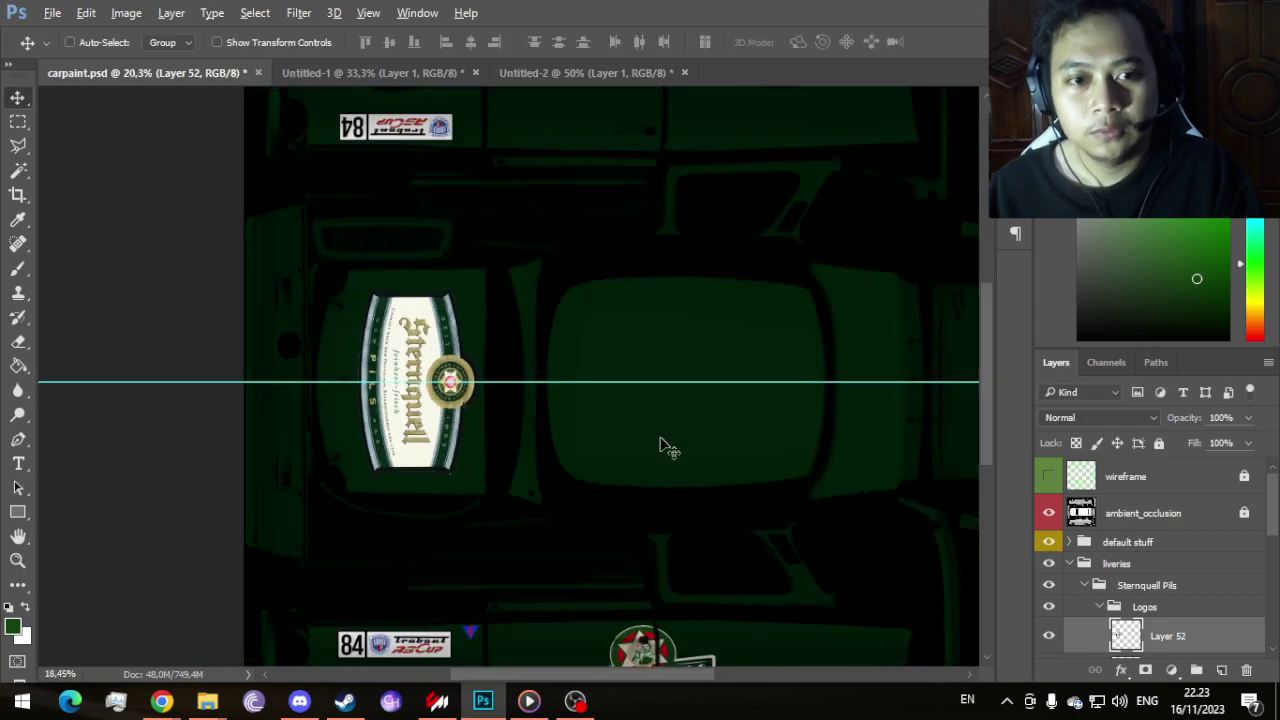
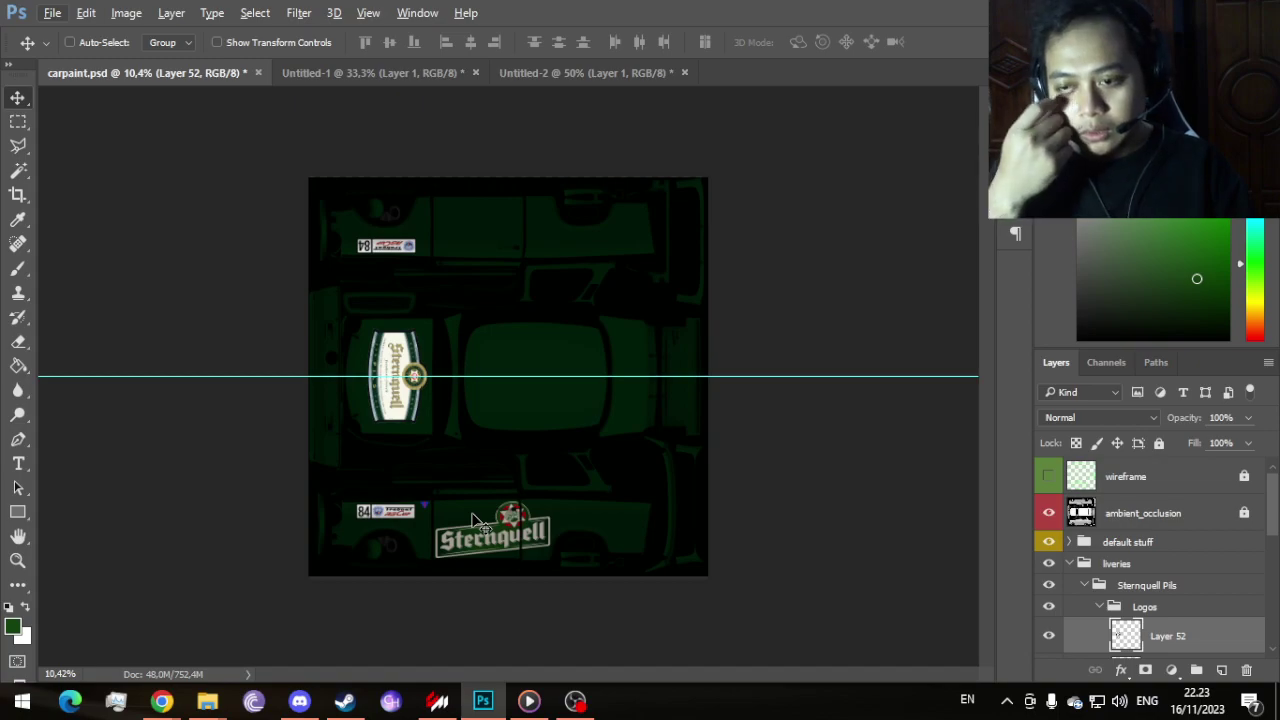
Step: Select Layer 51 and look through the logo layers of the Kaufland livery group
scroll(1254, 612, "down", 2)
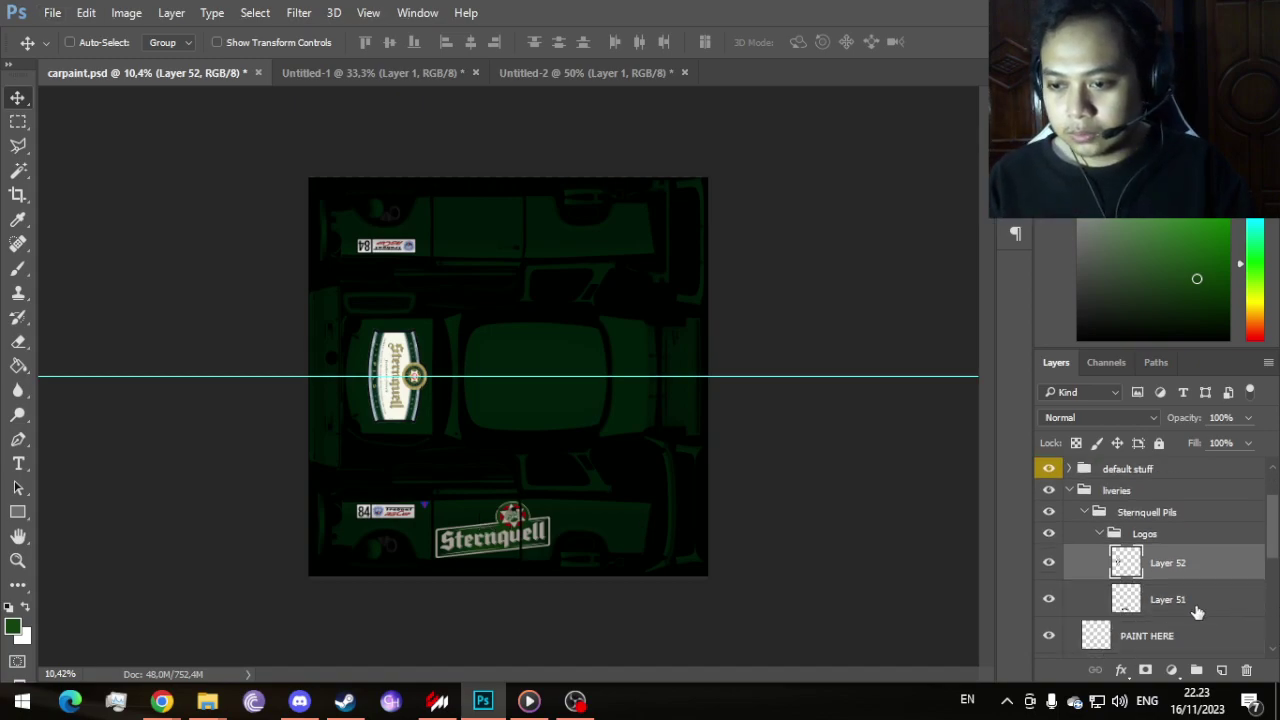
left_click(1195, 606)
scroll(1170, 605, "down", 3)
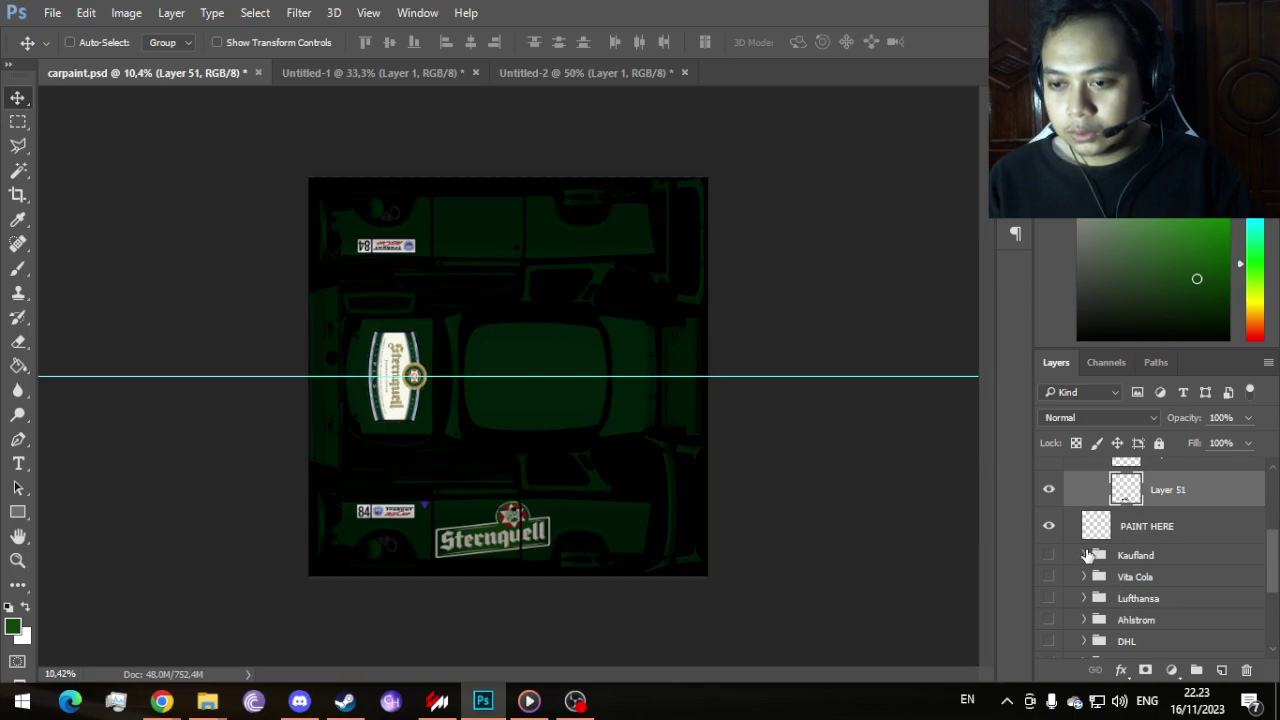
left_click(1085, 555)
left_click(1100, 578)
scroll(1110, 575, "down", 1)
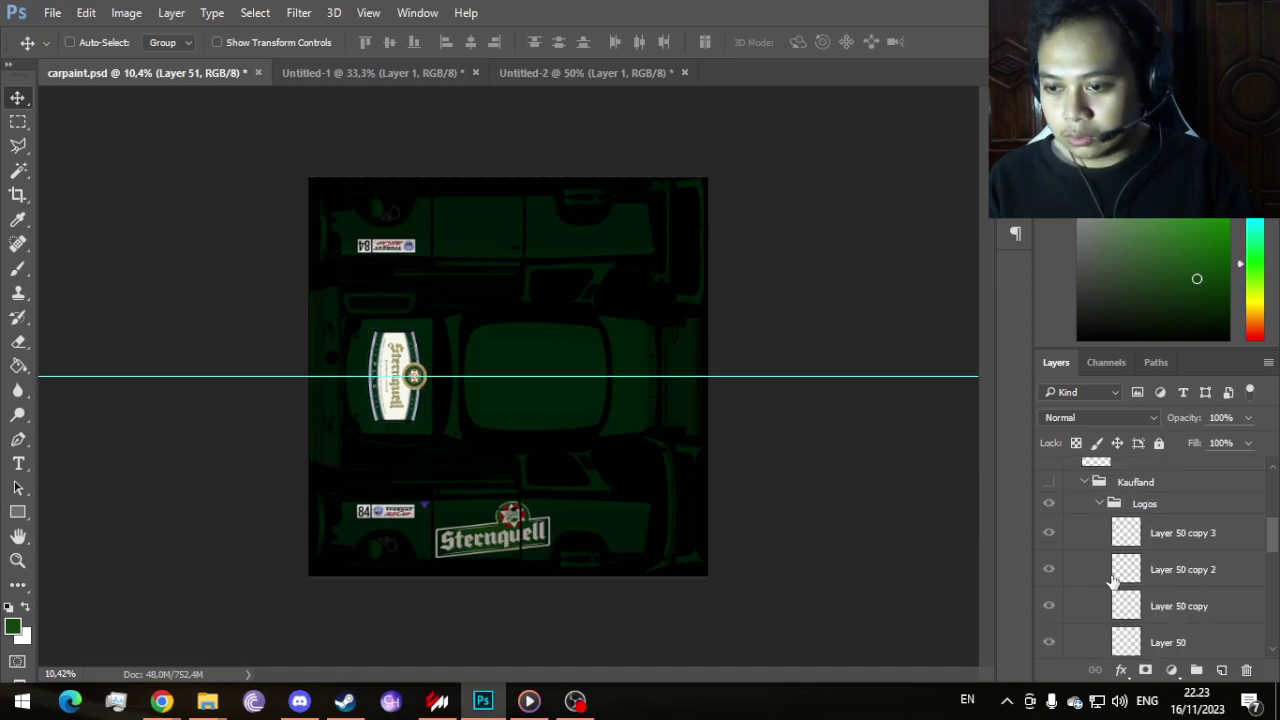
scroll(1115, 570, "down", 2)
scroll(1117, 568, "up", 2)
left_click(1100, 541)
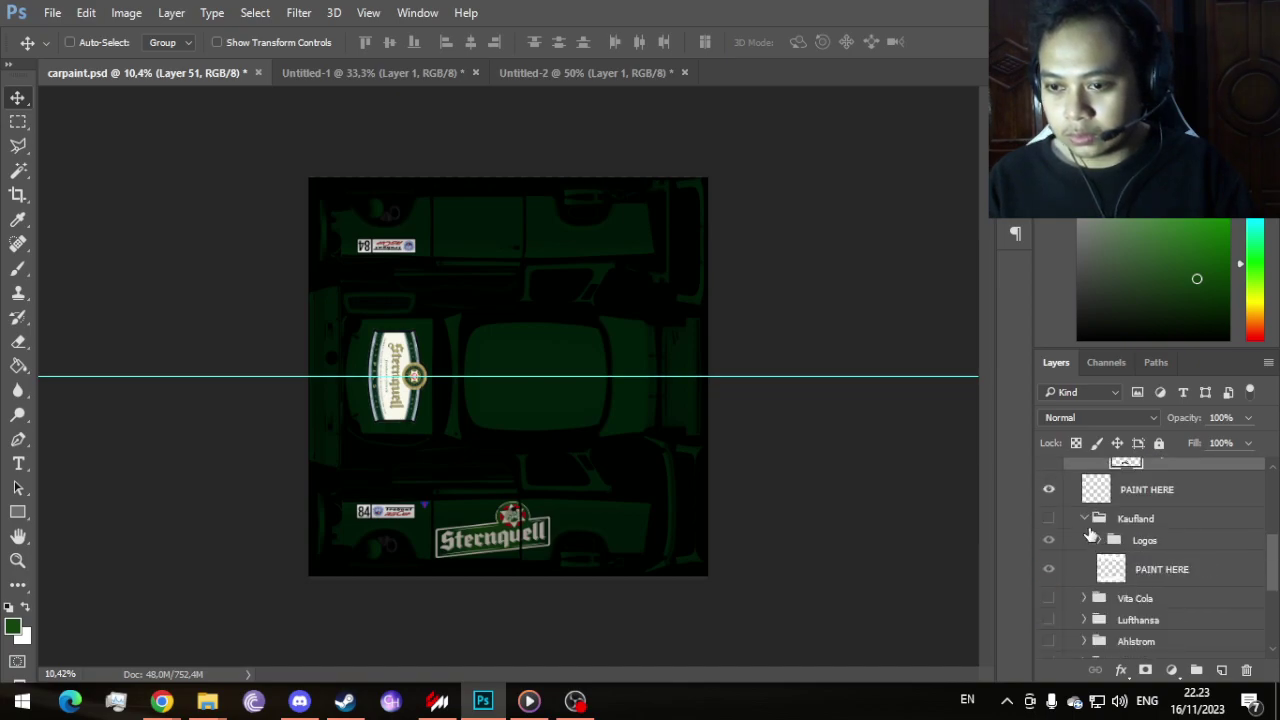
left_click(1087, 519)
scroll(1100, 560, "up", 1)
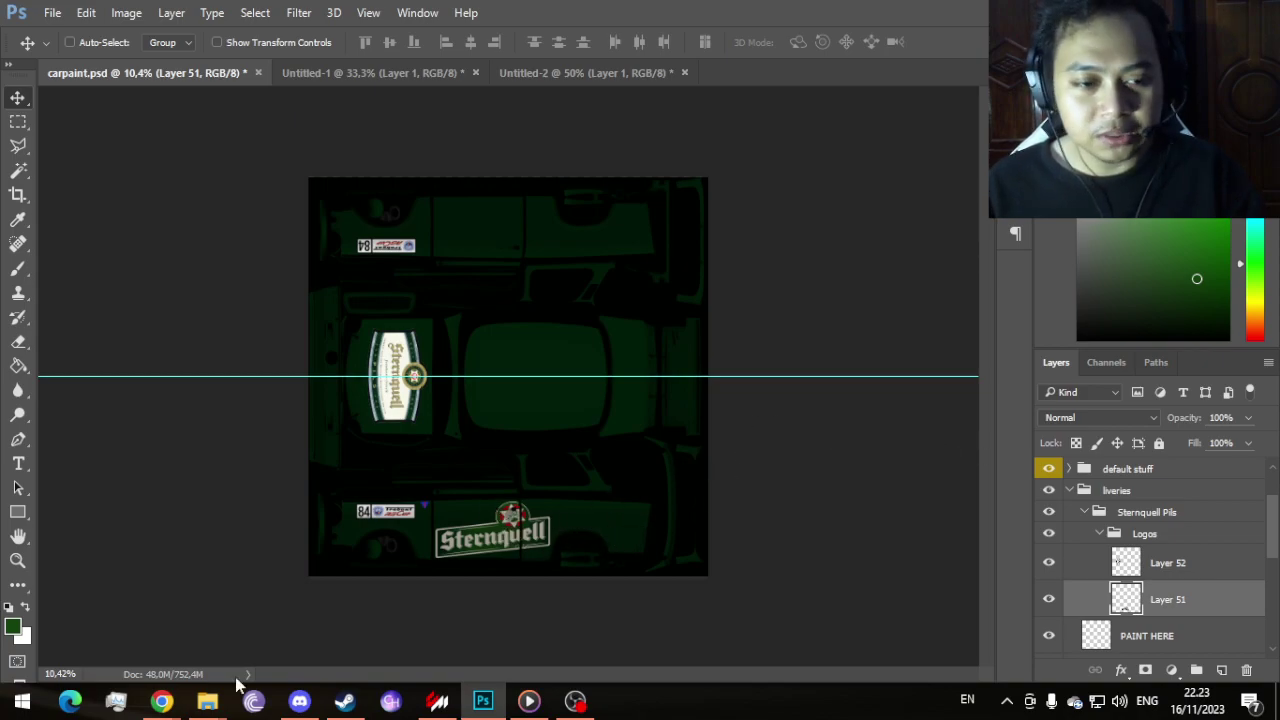
Step: Switch to Chrome and look through the "sternquell pils logo" image results for more usable artwork
mouse_move(161, 701)
left_click(302, 628)
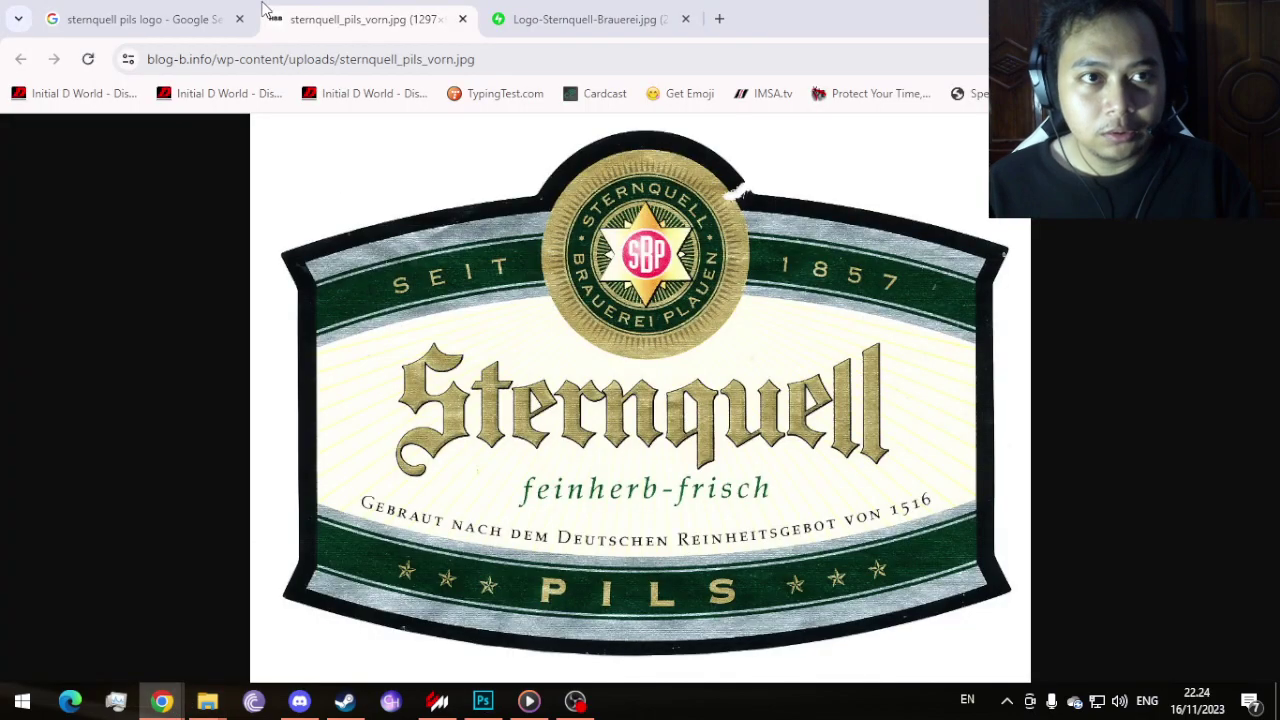
left_click(255, 12)
scroll(455, 375, "up", 4)
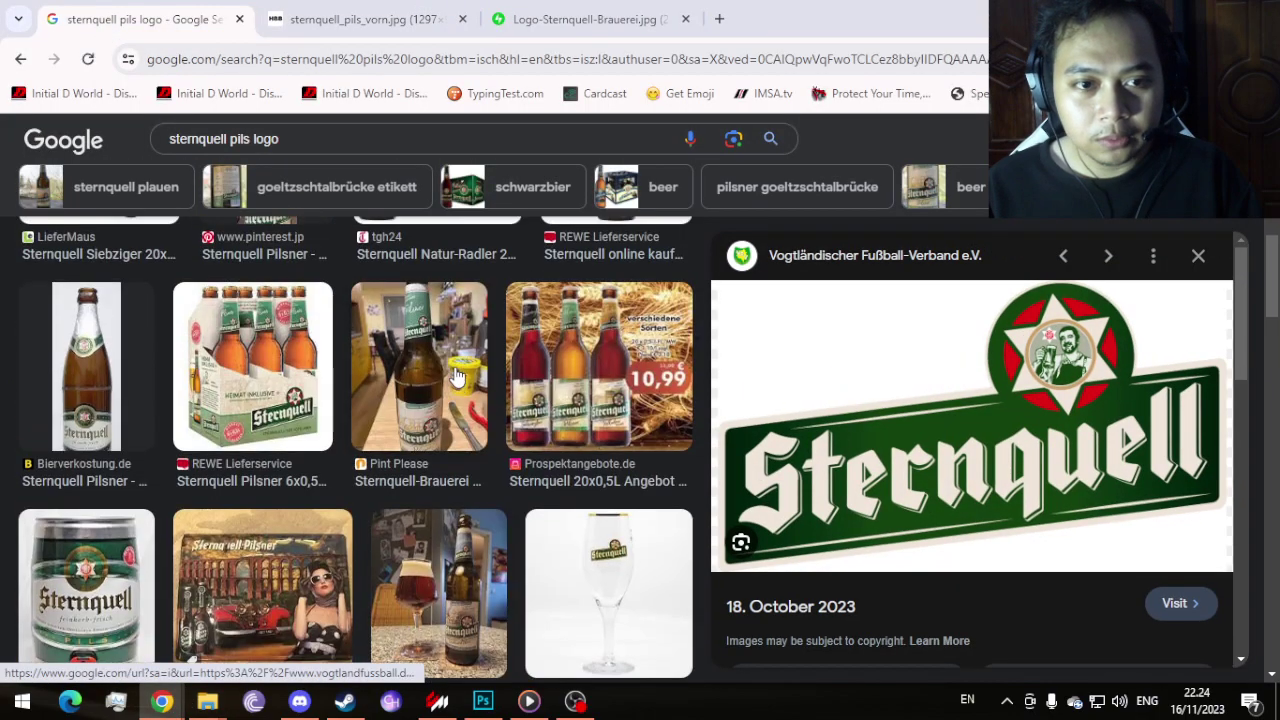
scroll(455, 375, "down", 2)
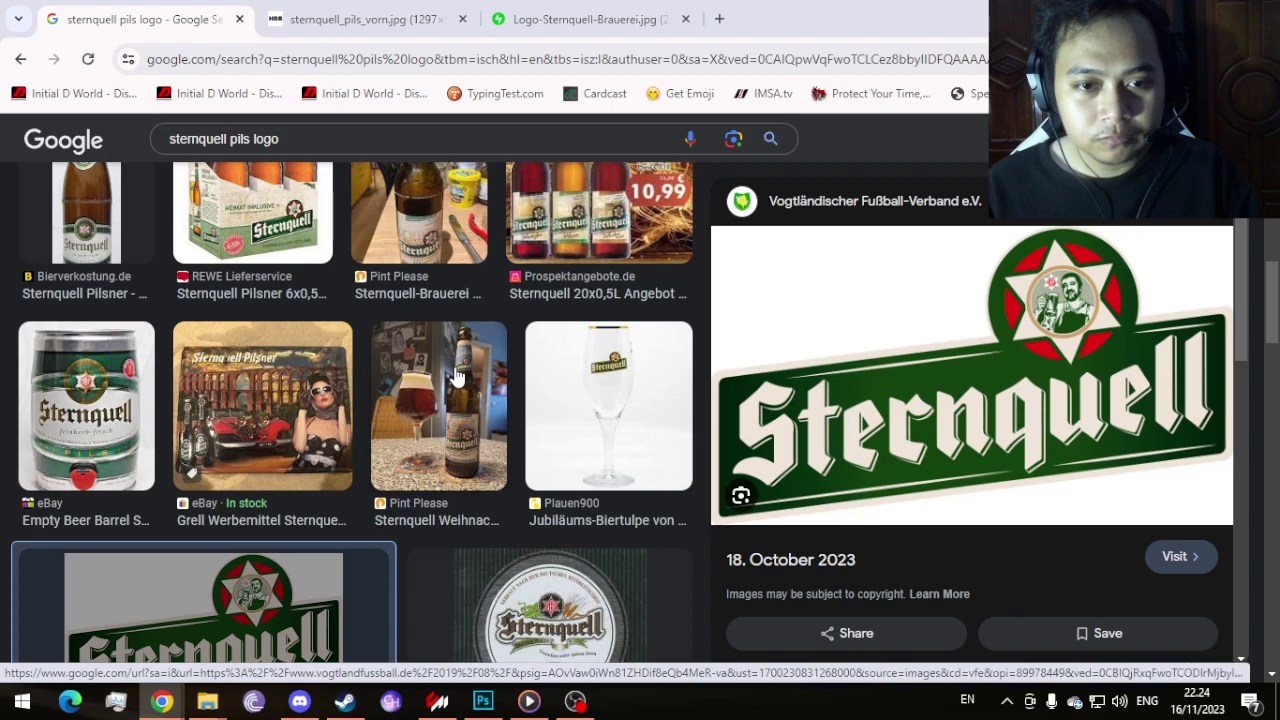
scroll(455, 375, "up", 4)
scroll(455, 375, "up", 5)
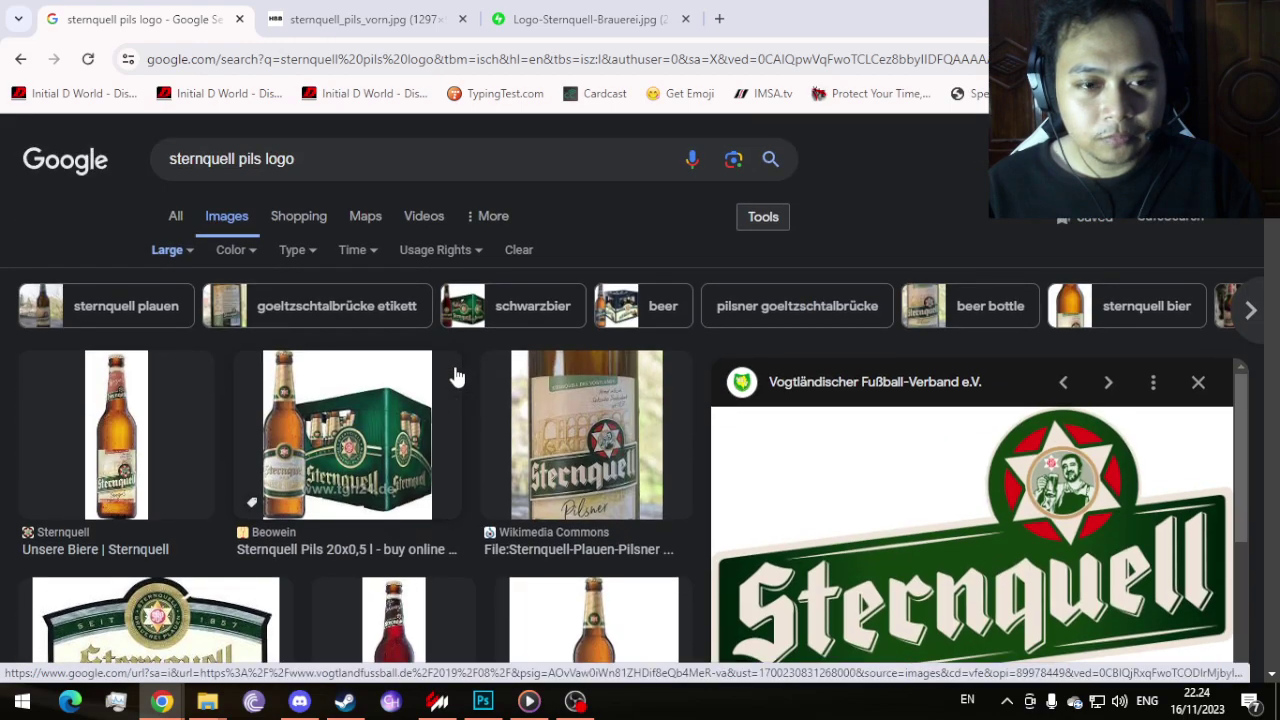
scroll(272, 385, "down", 2)
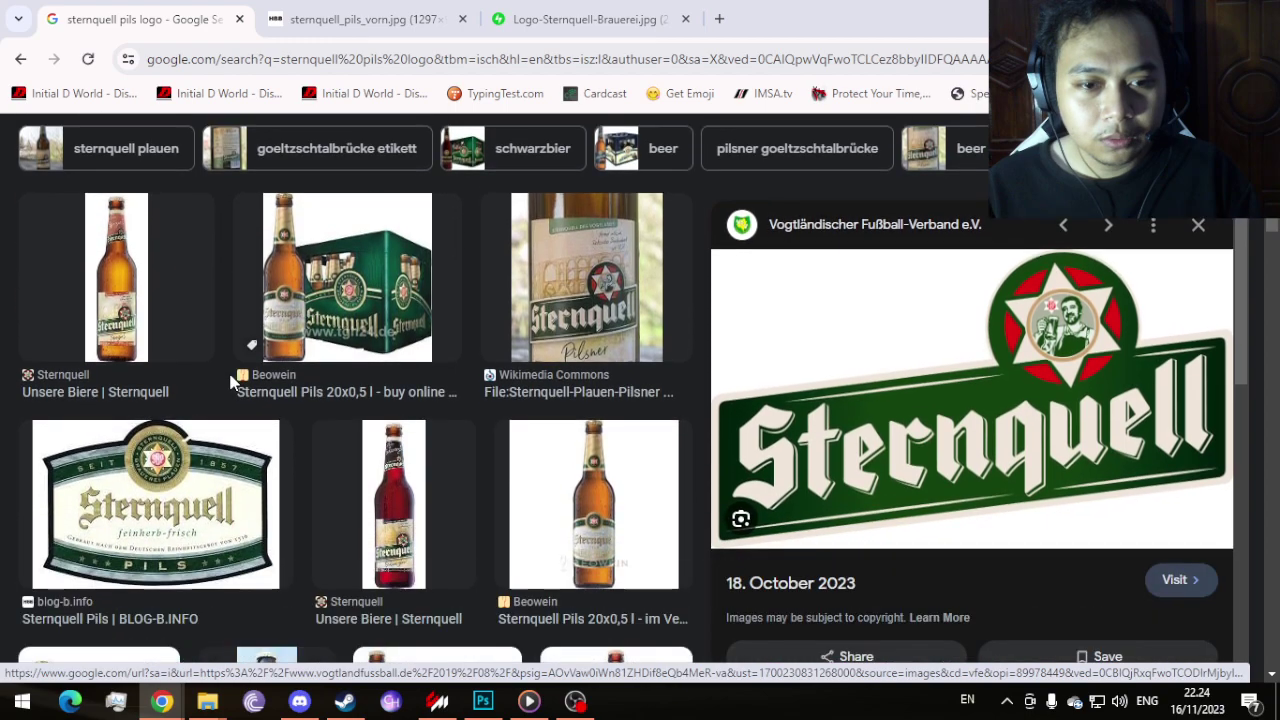
scroll(578, 490, "up", 2)
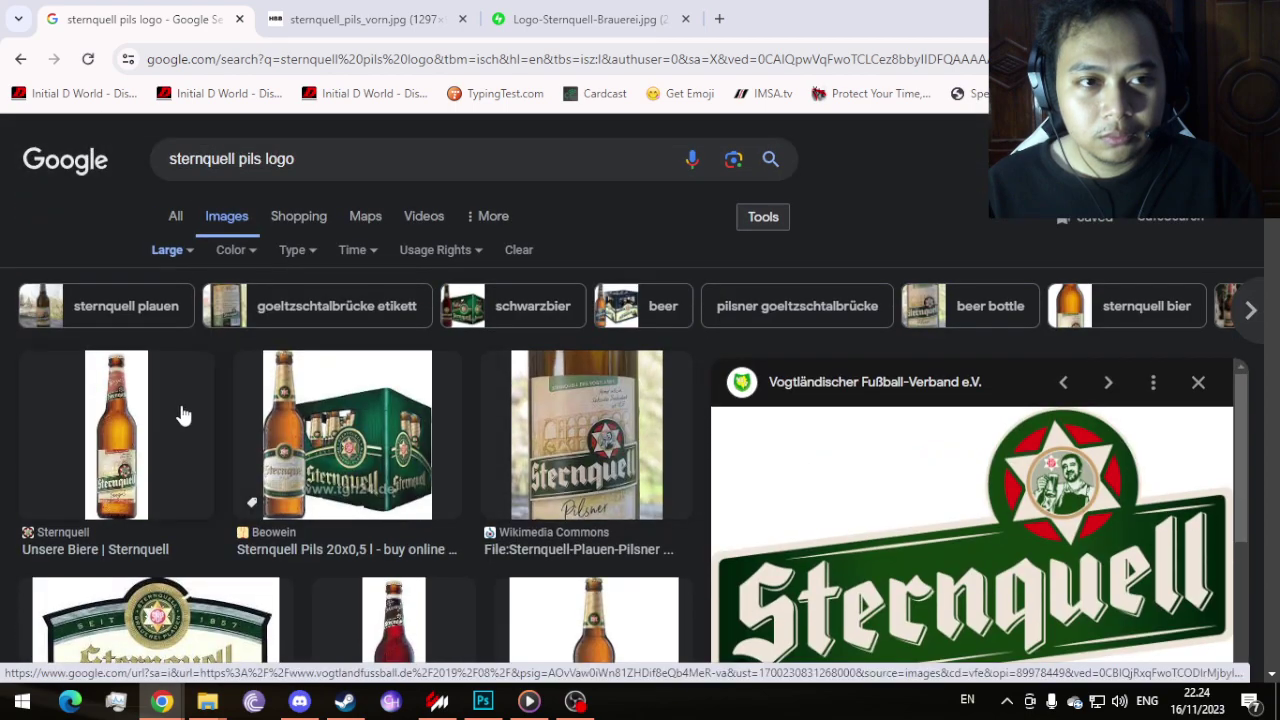
Step: Open the first "Unsere Biere | Sternquell" bottle result and copy its transparent 601 × 1,779 image
left_click(147, 415)
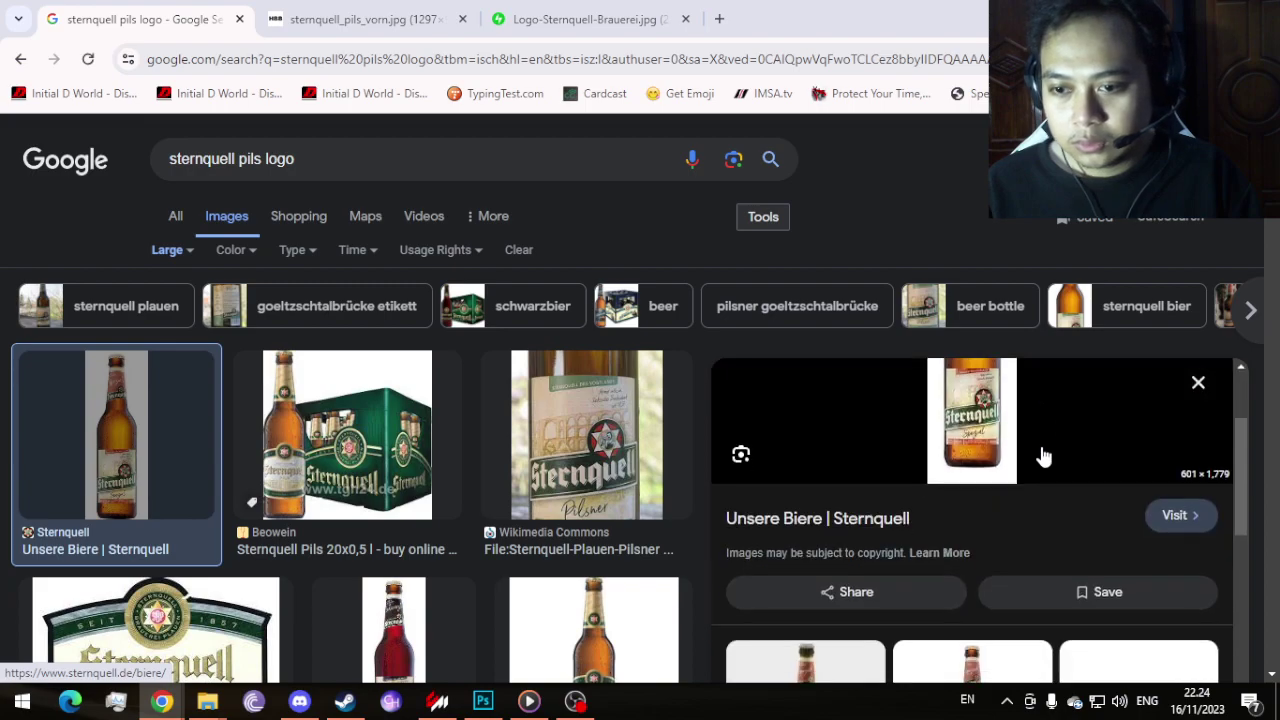
scroll(476, 470, "down", 4)
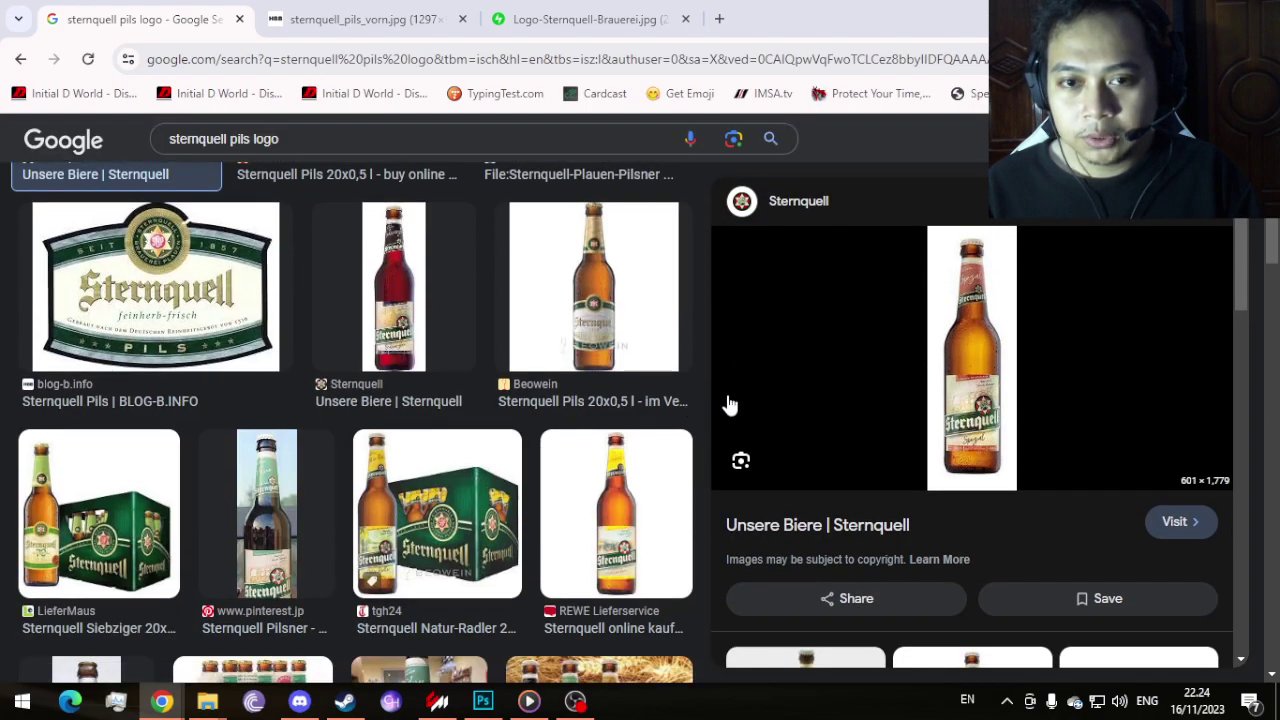
scroll(563, 400, "up", 4)
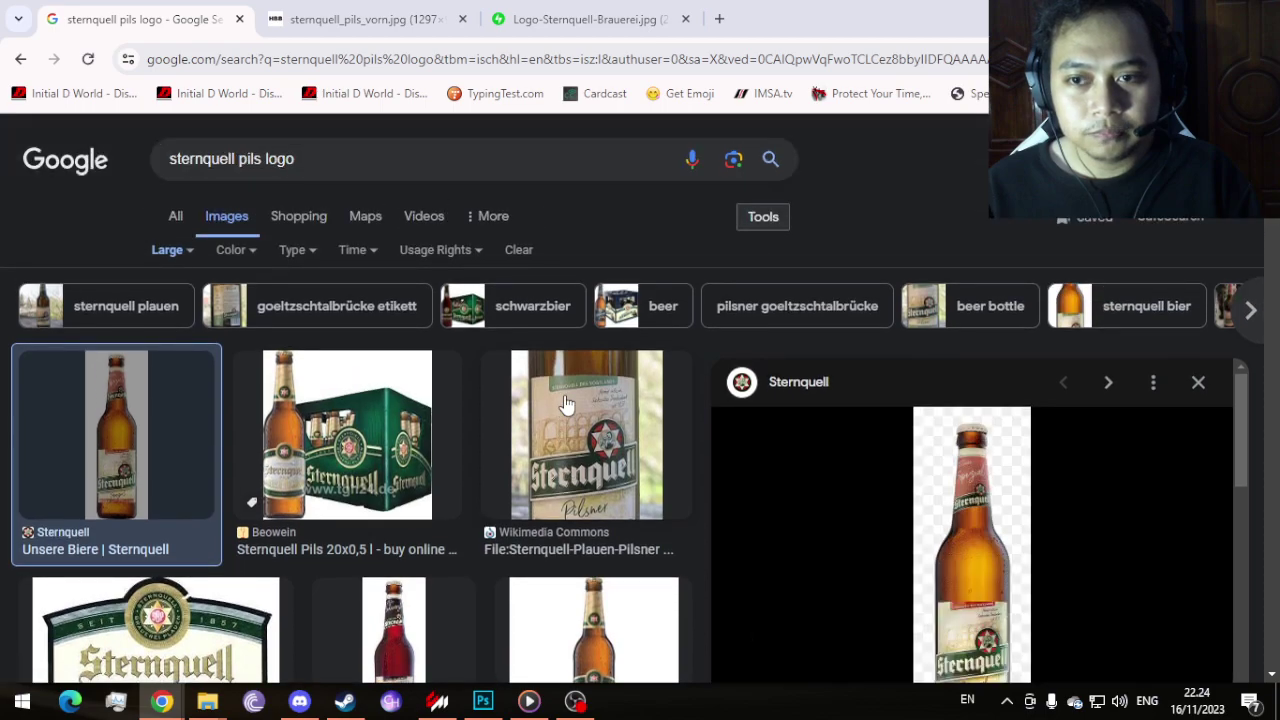
scroll(566, 404, "down", 1)
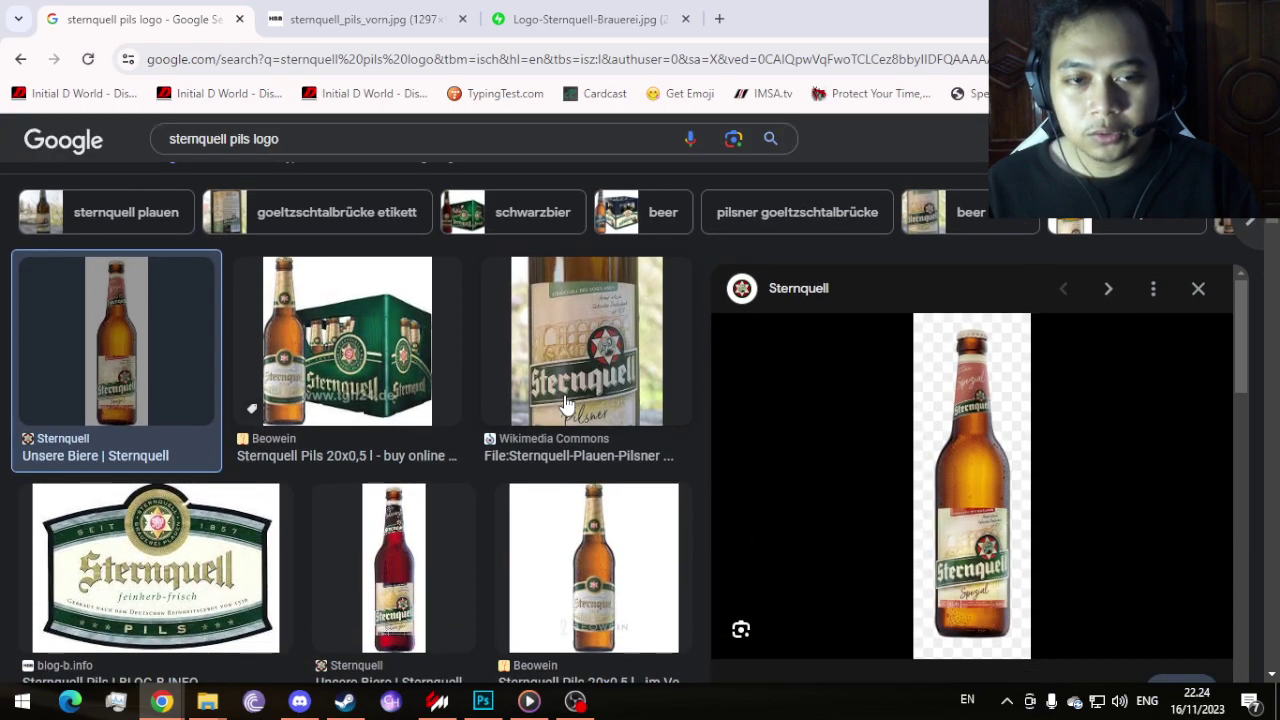
scroll(566, 404, "down", 5)
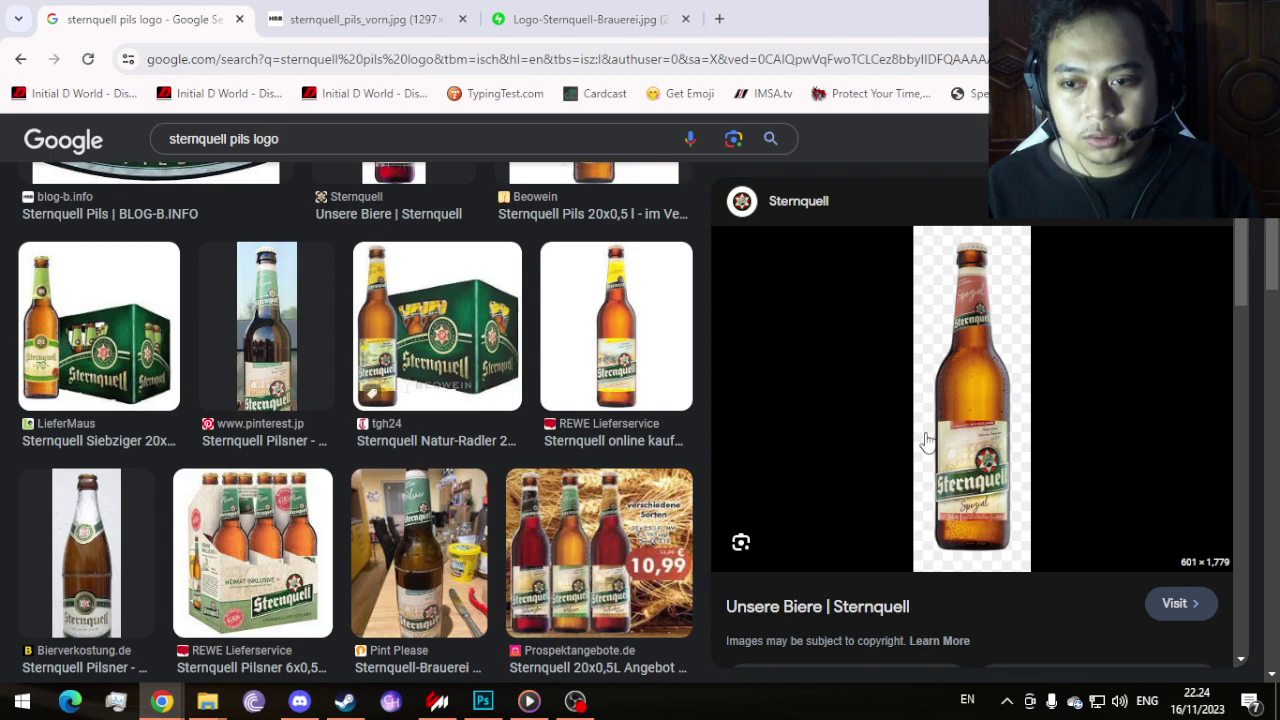
right_click(978, 411)
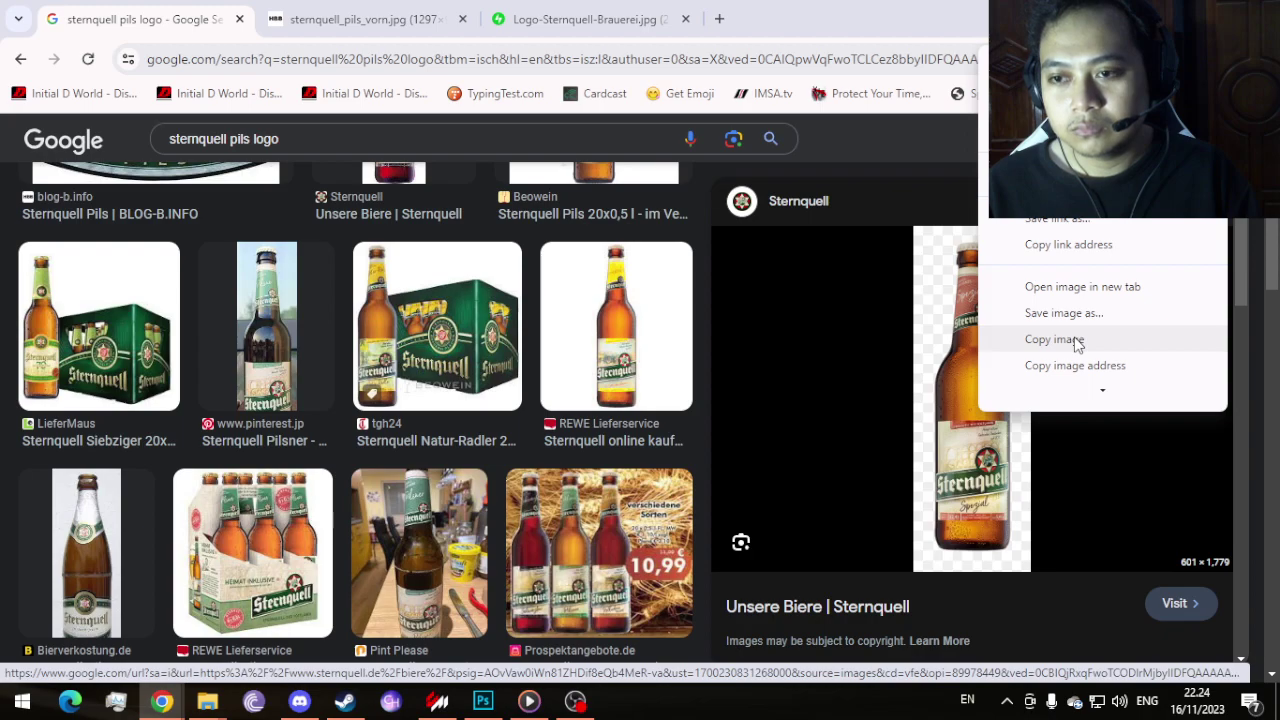
left_click(1077, 341)
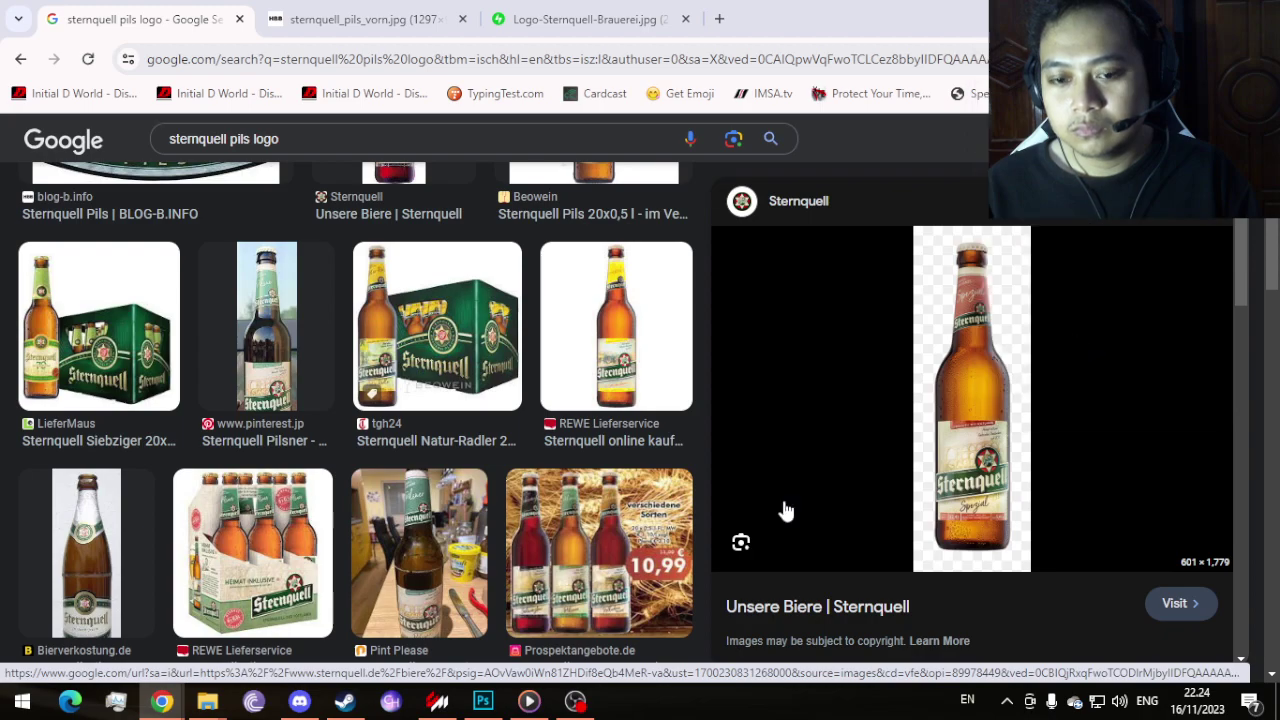
Step: Switch to Photoshop and paste the copied bottle image into a new transparent 601 × 1779 pixel document
left_click(530, 702)
left_click(531, 705)
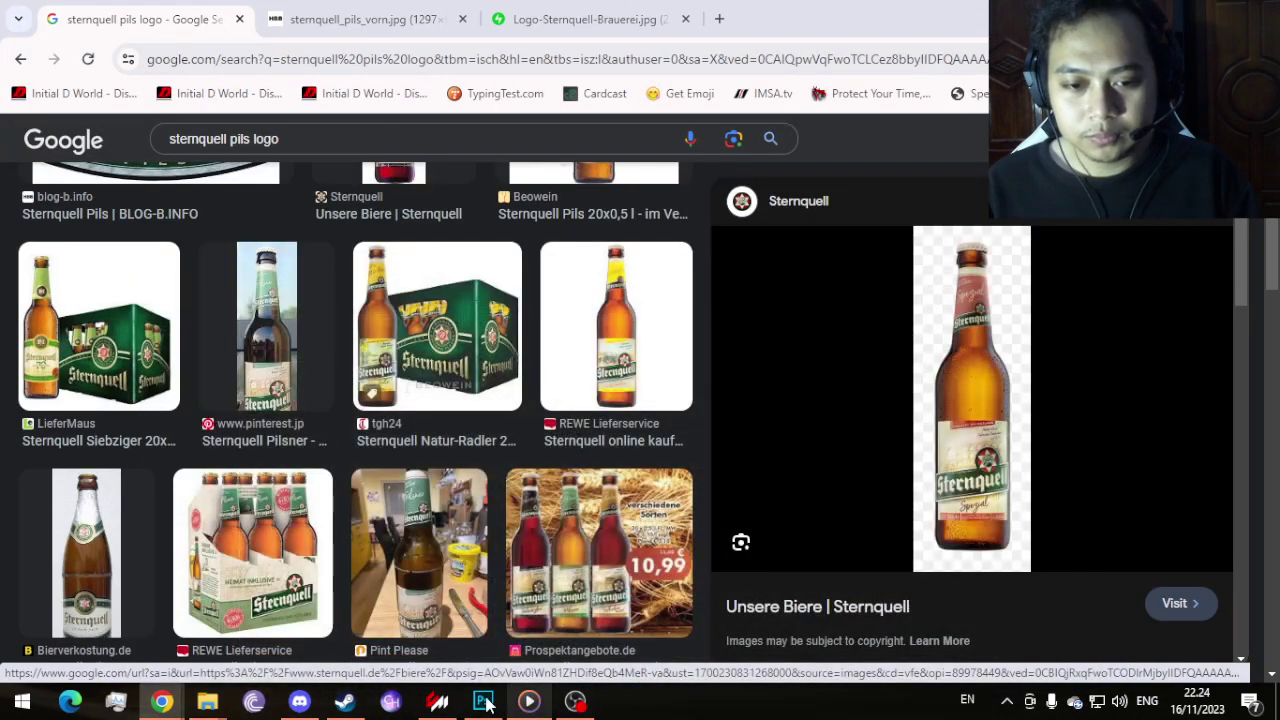
left_click(483, 701)
left_click_drag(483, 701, 612, 708)
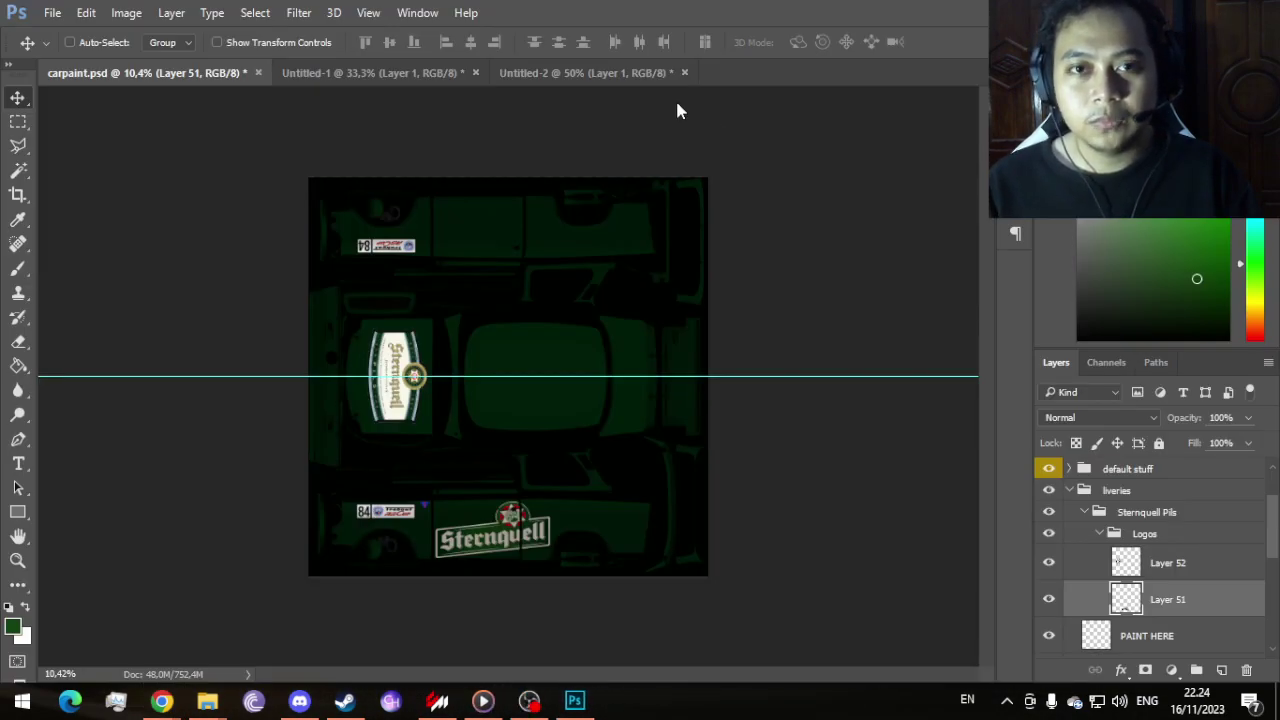
right_click(765, 72)
left_click(812, 152)
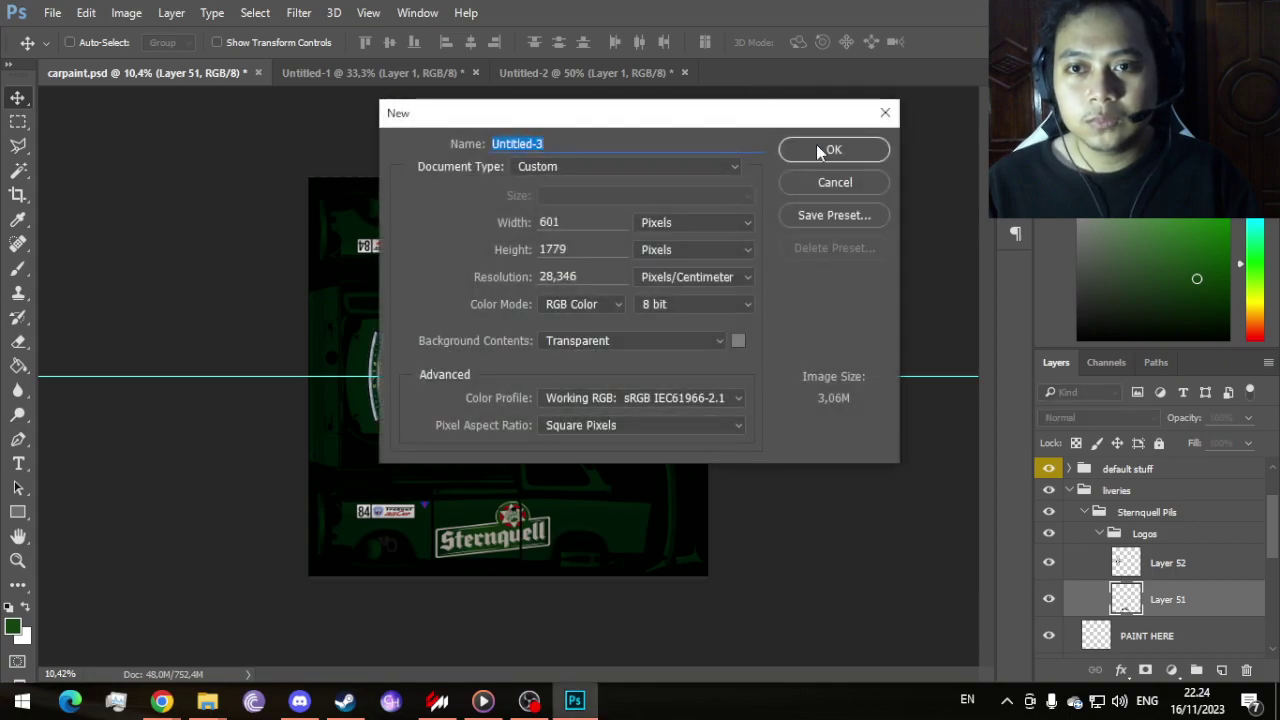
left_click(818, 149)
key("ctrl+v")
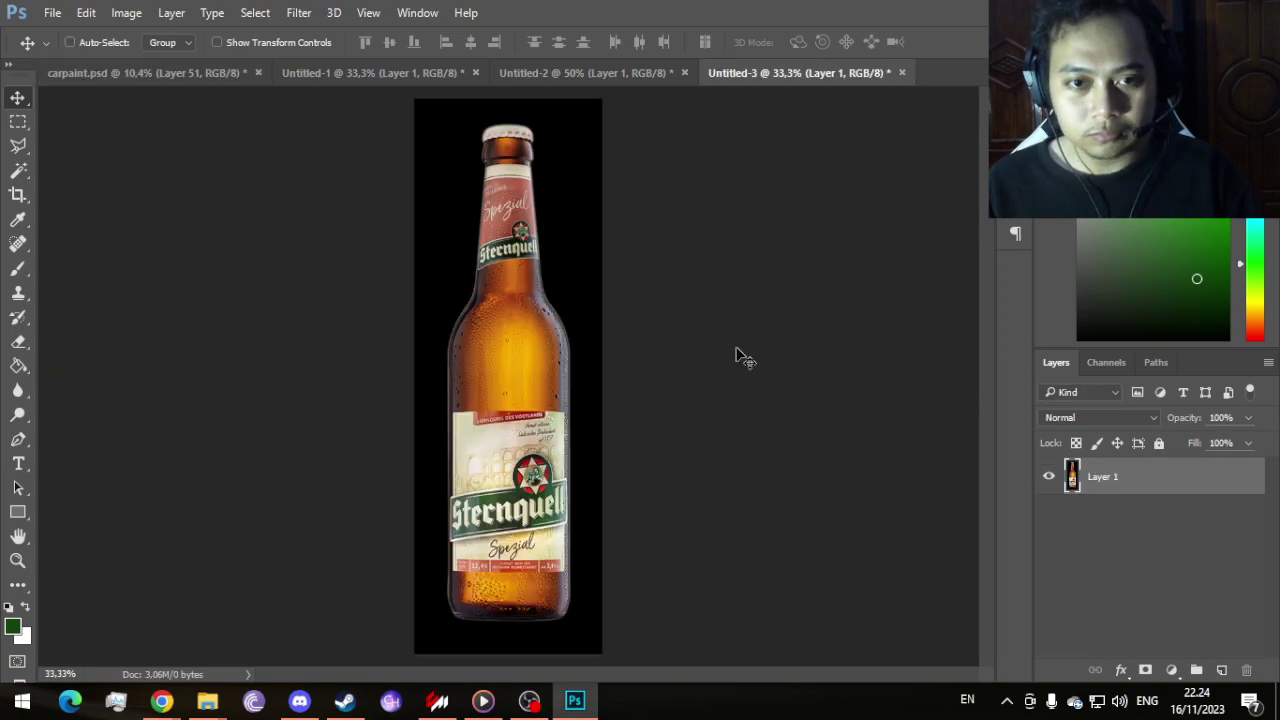
Step: Remove the black background around the bottle with the Magic Wand at tolerance 32 and clear the selection
left_click(18, 170)
left_click(464, 206)
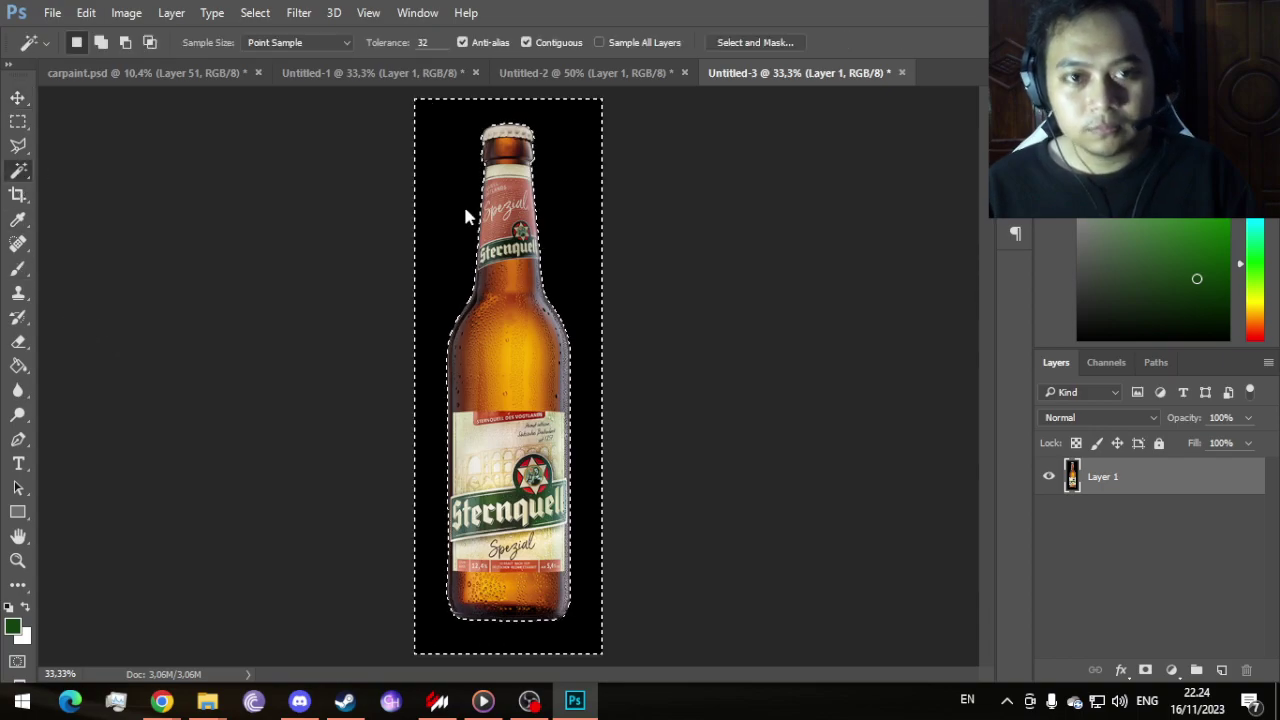
key("Delete")
key("ctrl+d")
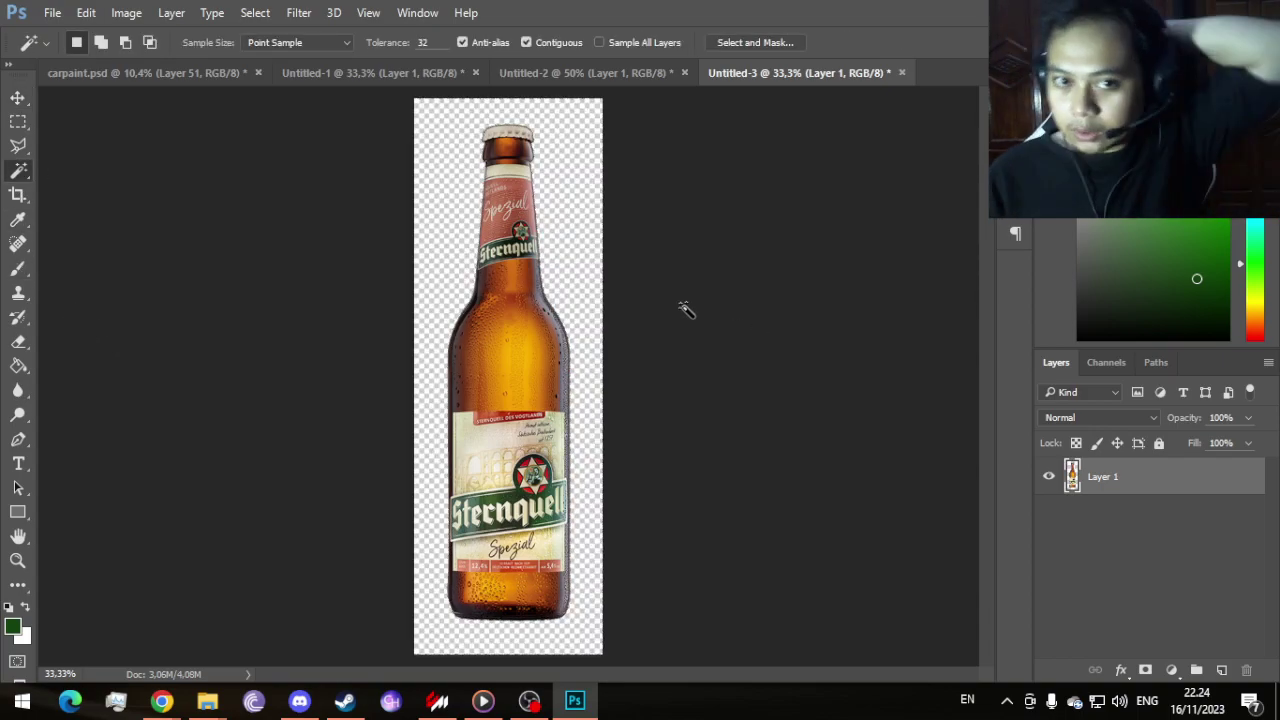
Step: Copy the cut-out bottle into carpaint.psd behind the Sternquell side logo and move its layer above Layer 52 in the Logos group
key("v")
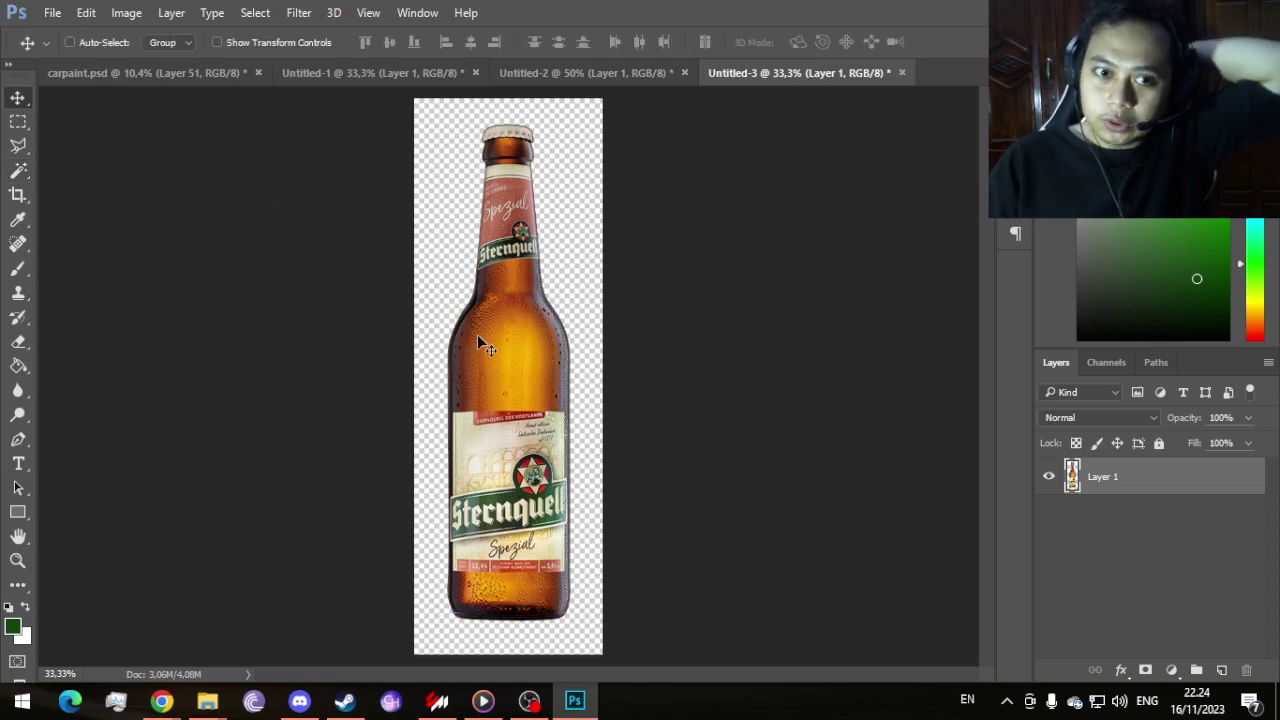
left_click_drag(500, 349, 572, 530)
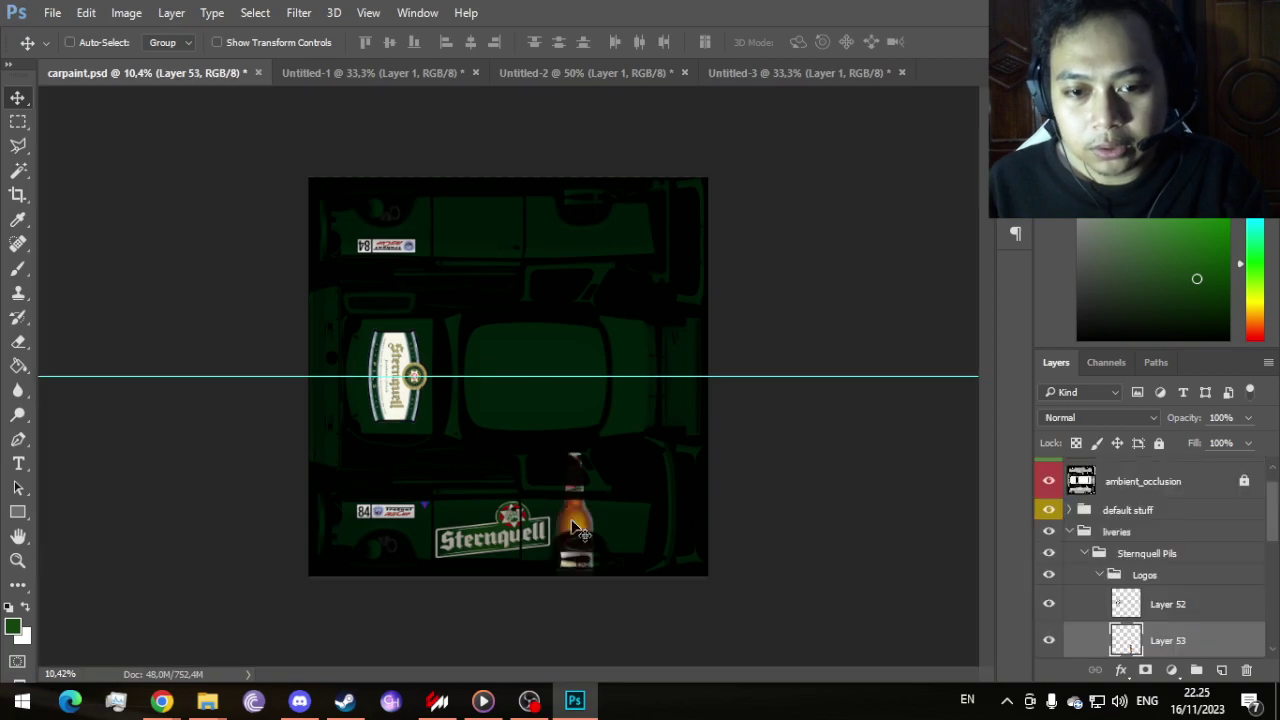
scroll(620, 525, "up", 3)
scroll(620, 525, "up", 3)
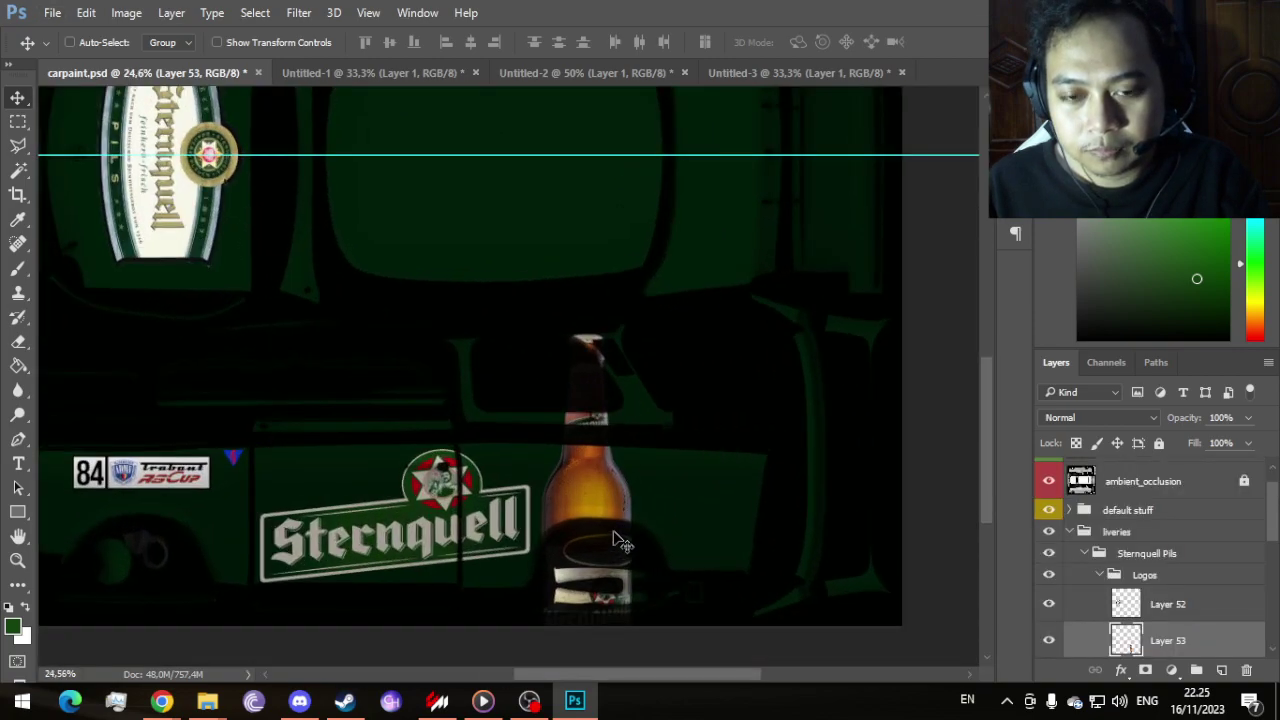
scroll(1237, 624, "down", 2)
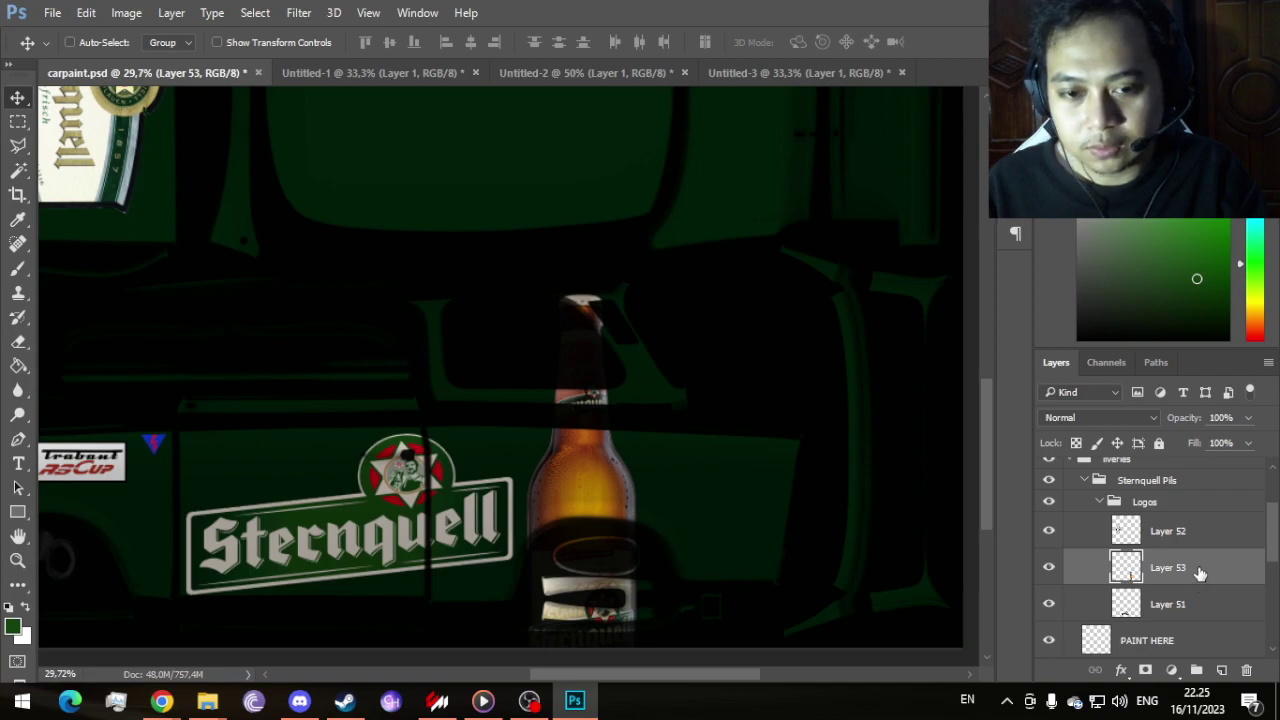
left_click_drag(1192, 584, 1188, 530)
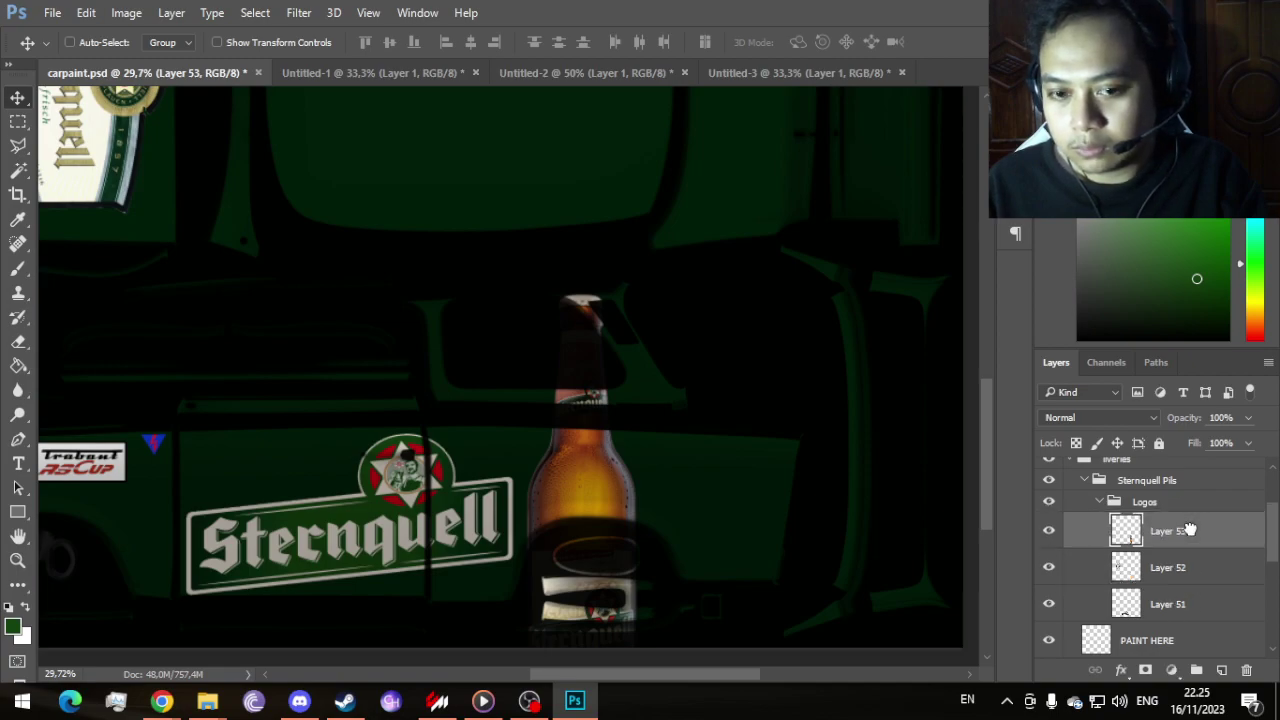
left_click_drag(592, 482, 455, 481)
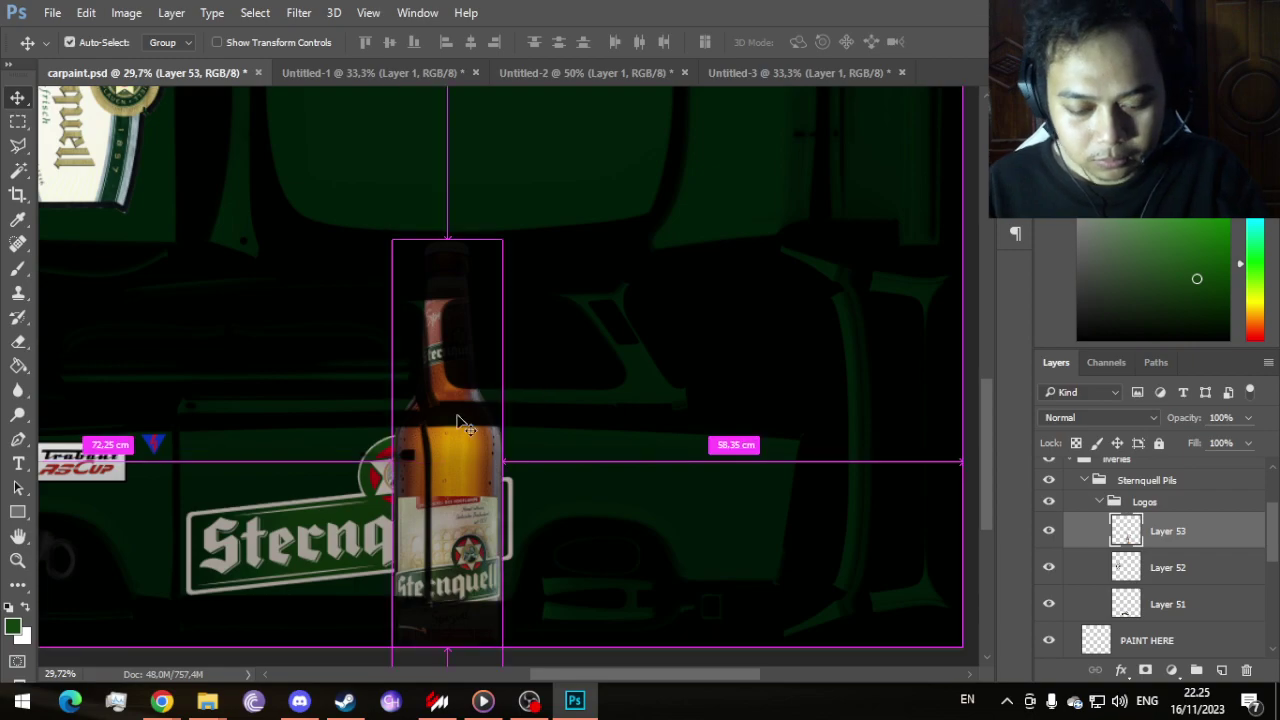
key("ctrl+t")
scroll(482, 424, "down", 2)
left_click_drag(490, 294, 436, 446)
scroll(526, 557, "up", 4)
left_click_drag(411, 163, 470, 172)
left_click_drag(432, 301, 469, 298)
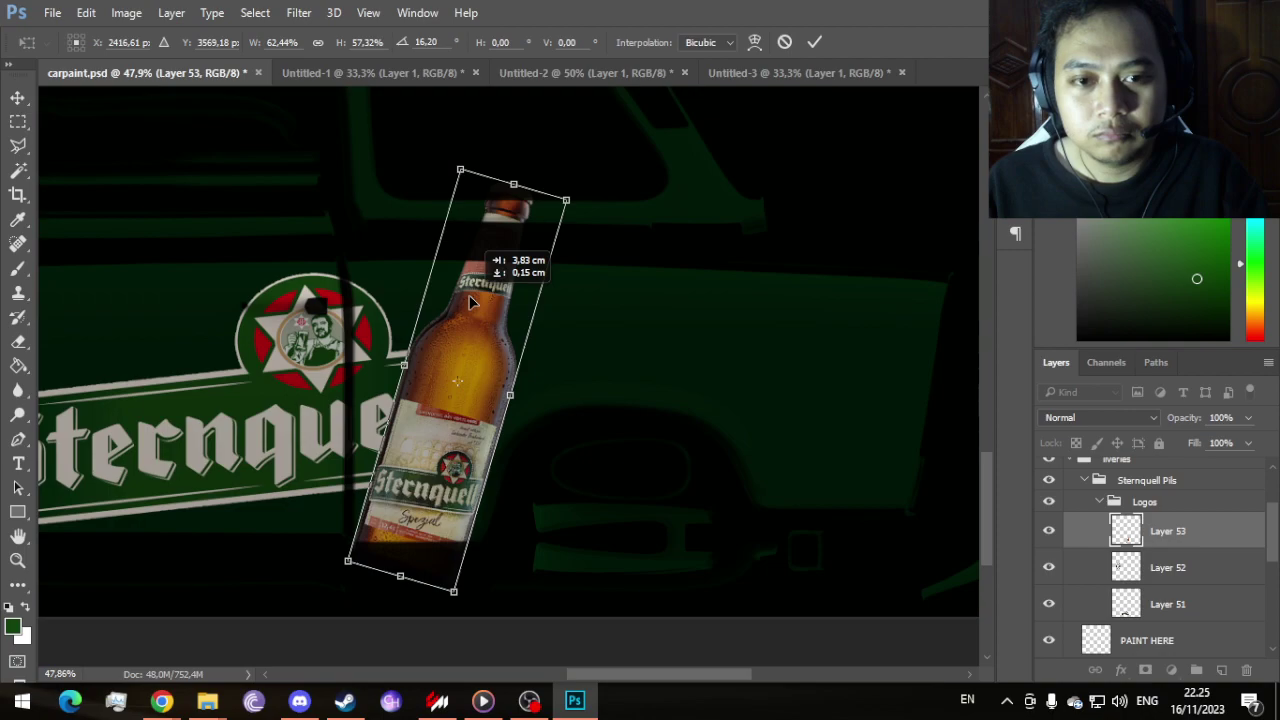
left_click_drag(469, 298, 280, 324)
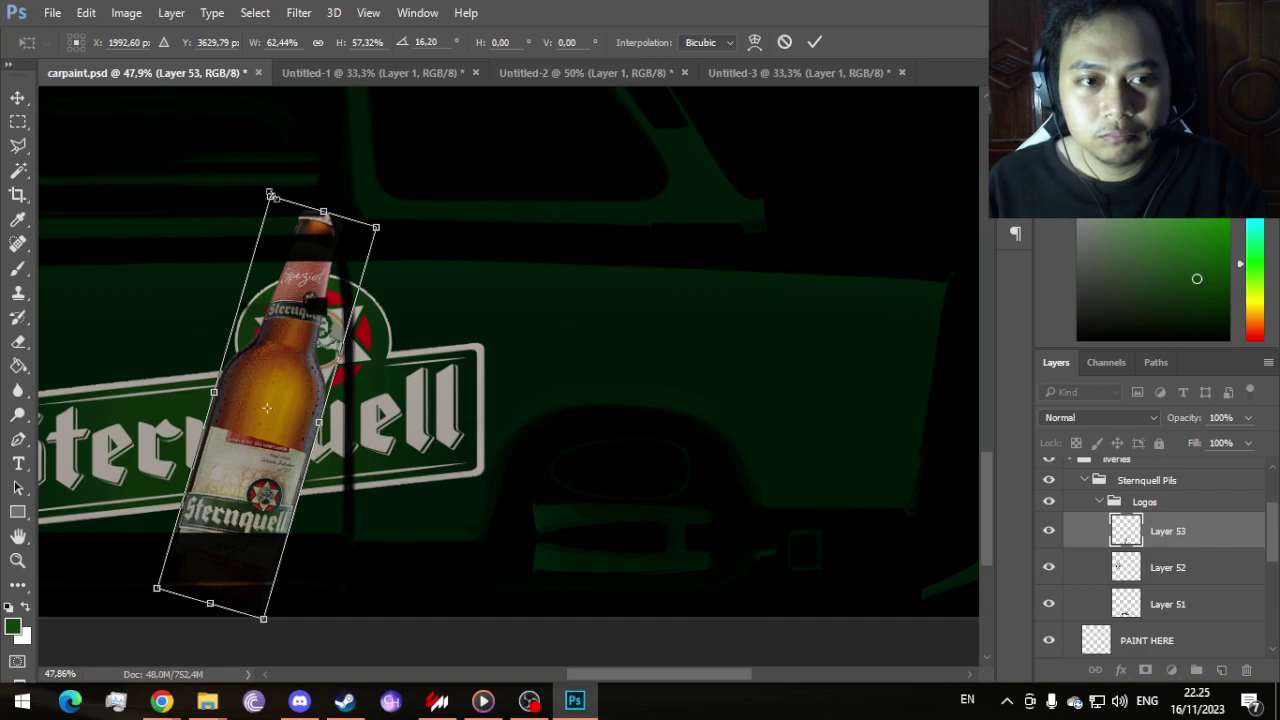
left_click_drag(270, 194, 272, 227)
left_click_drag(265, 227, 267, 224)
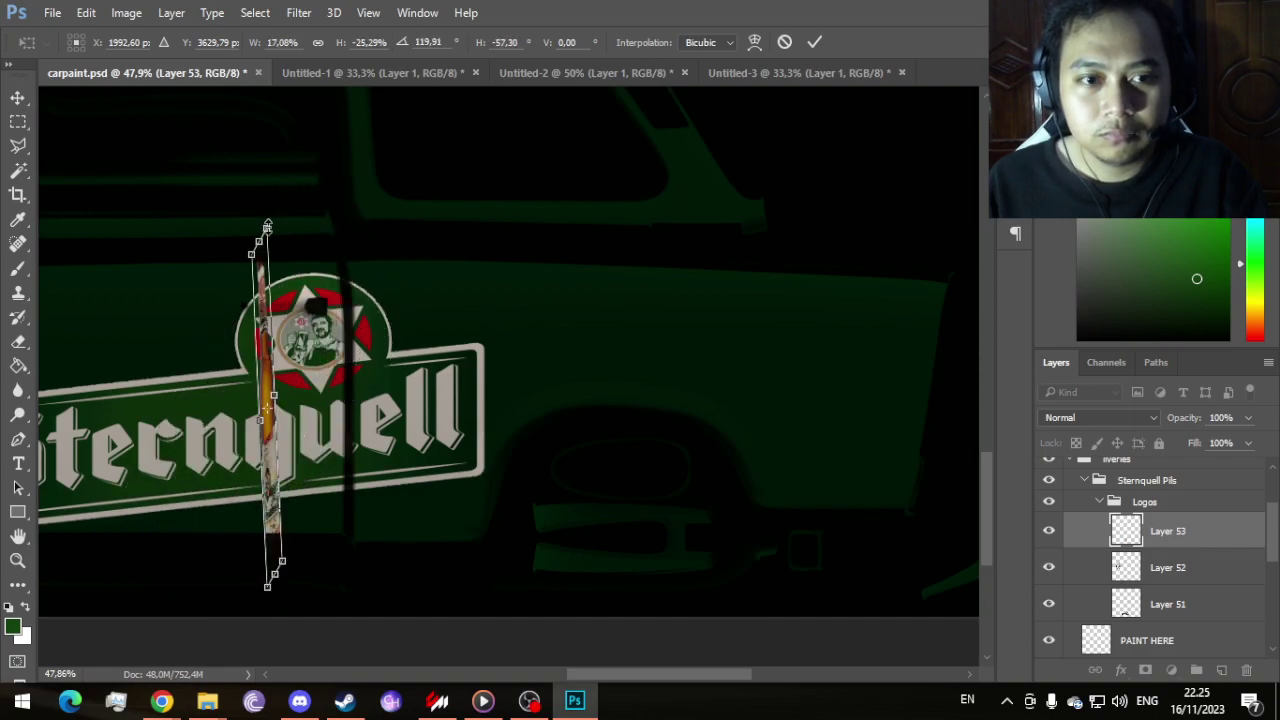
left_click(784, 42)
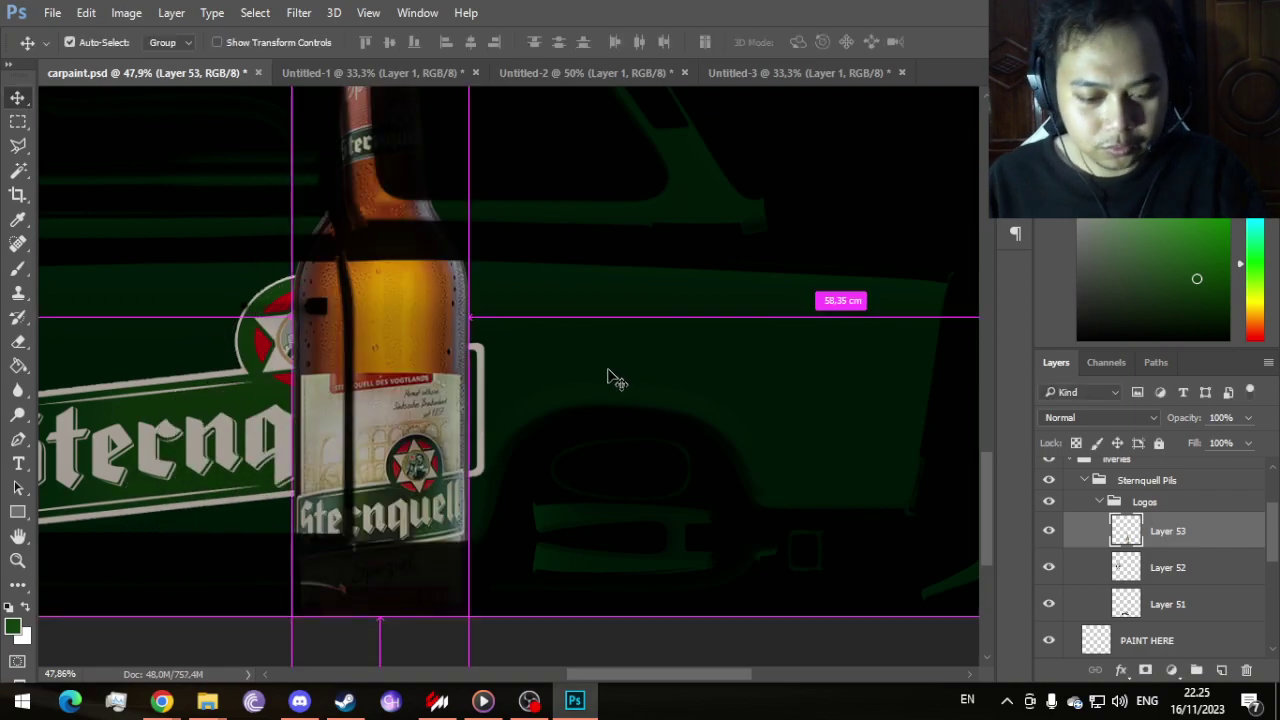
Step: Scale the beer bottle down to about 29% of its width and 32% of its height
key("ctrl+t")
scroll(392, 580, "down", 4)
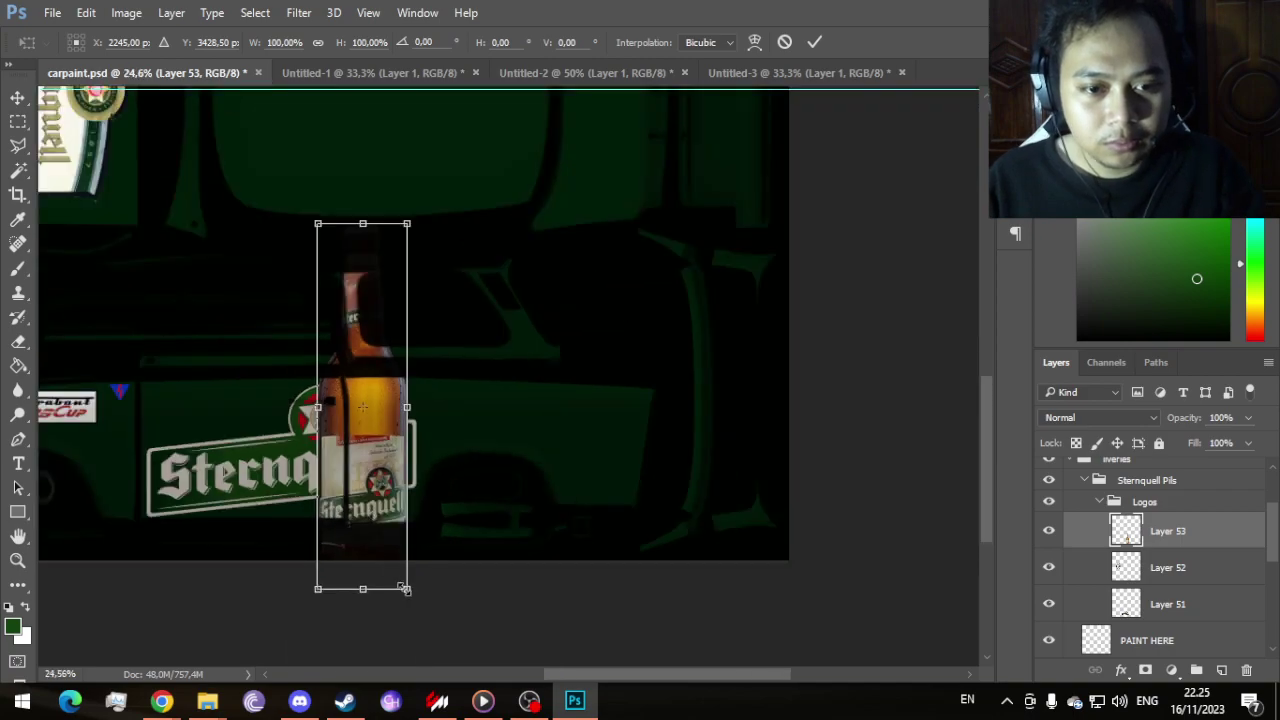
left_click_drag(404, 589, 379, 487)
scroll(379, 485, "up", 5)
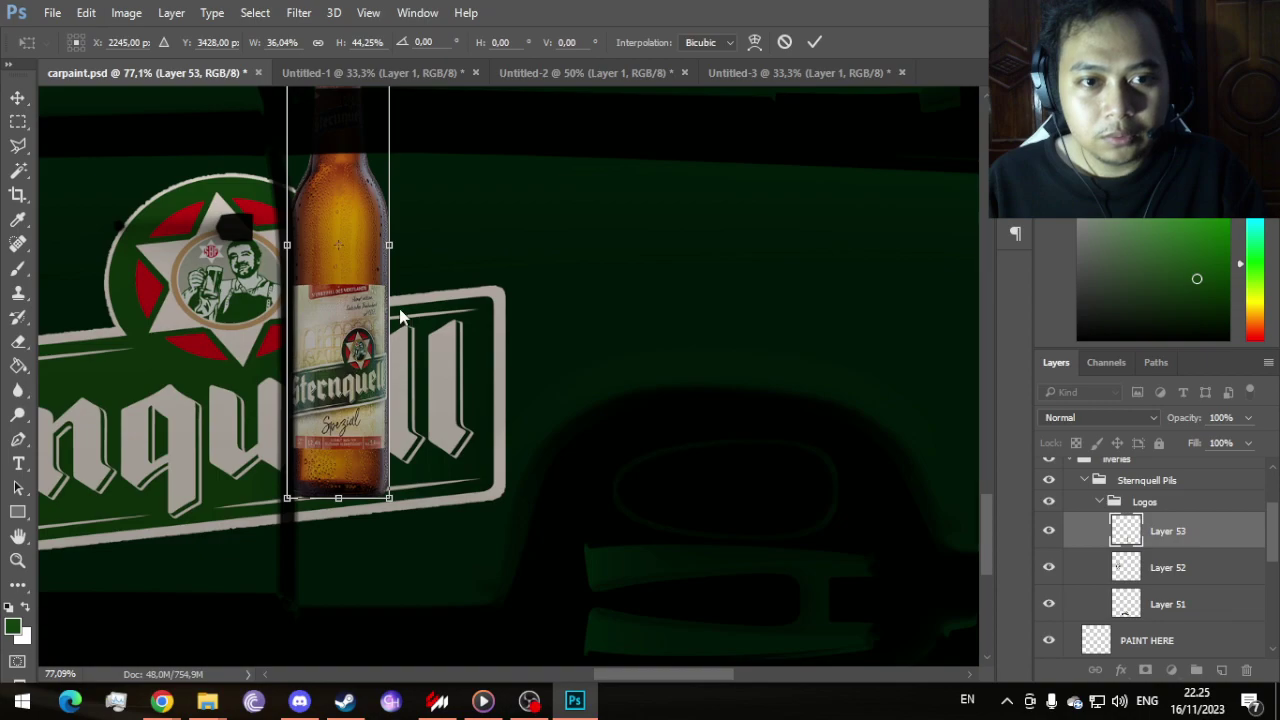
left_click_drag(343, 268, 589, 308)
scroll(617, 194, "up", 3)
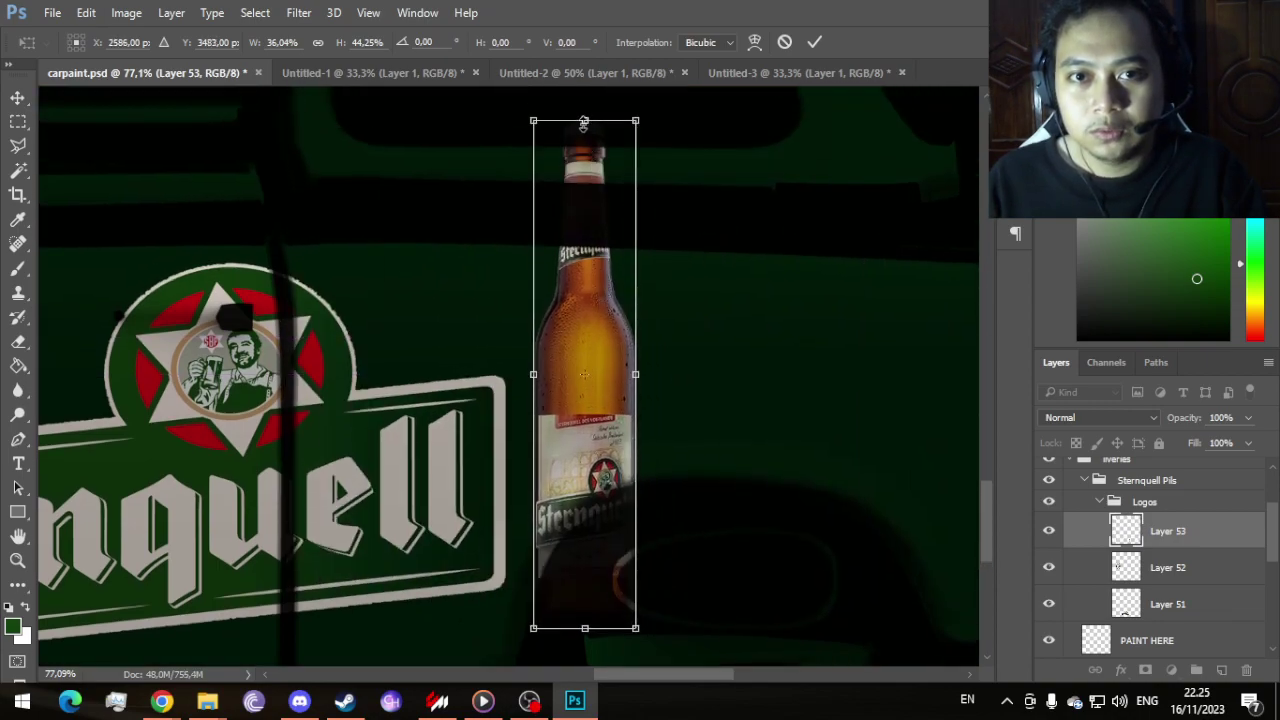
left_click_drag(584, 123, 586, 158)
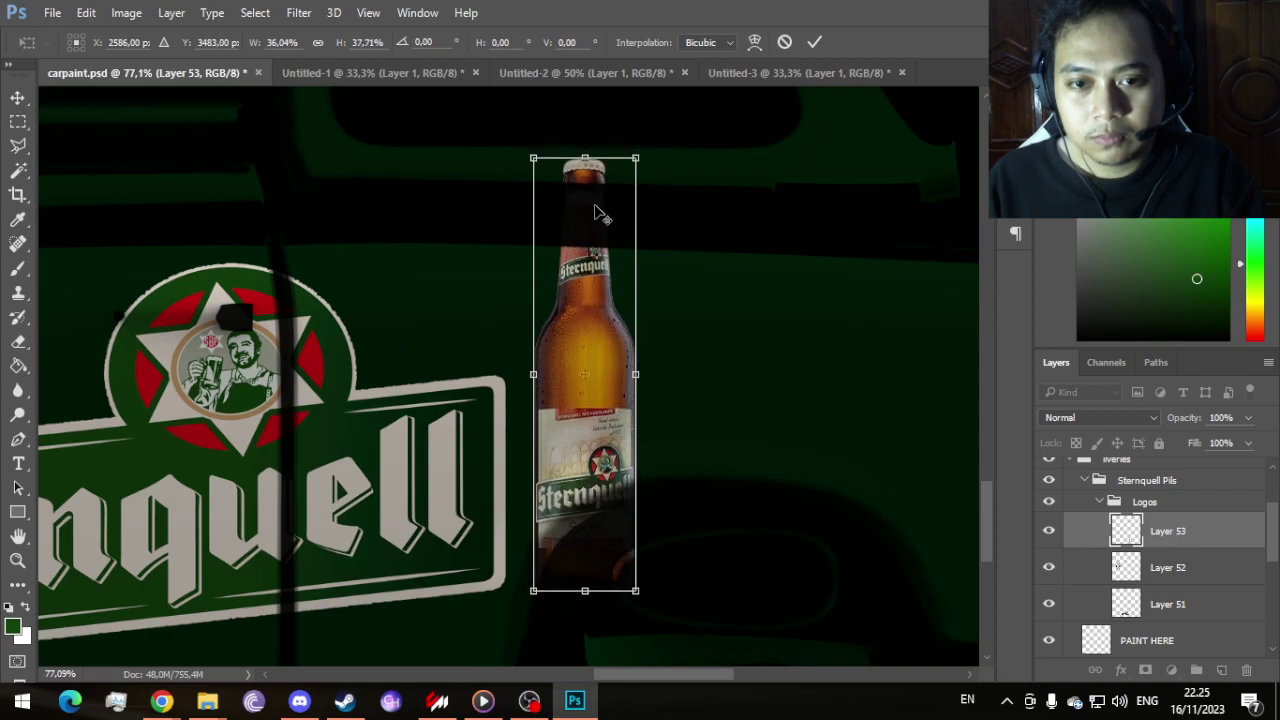
left_click_drag(636, 591, 623, 557)
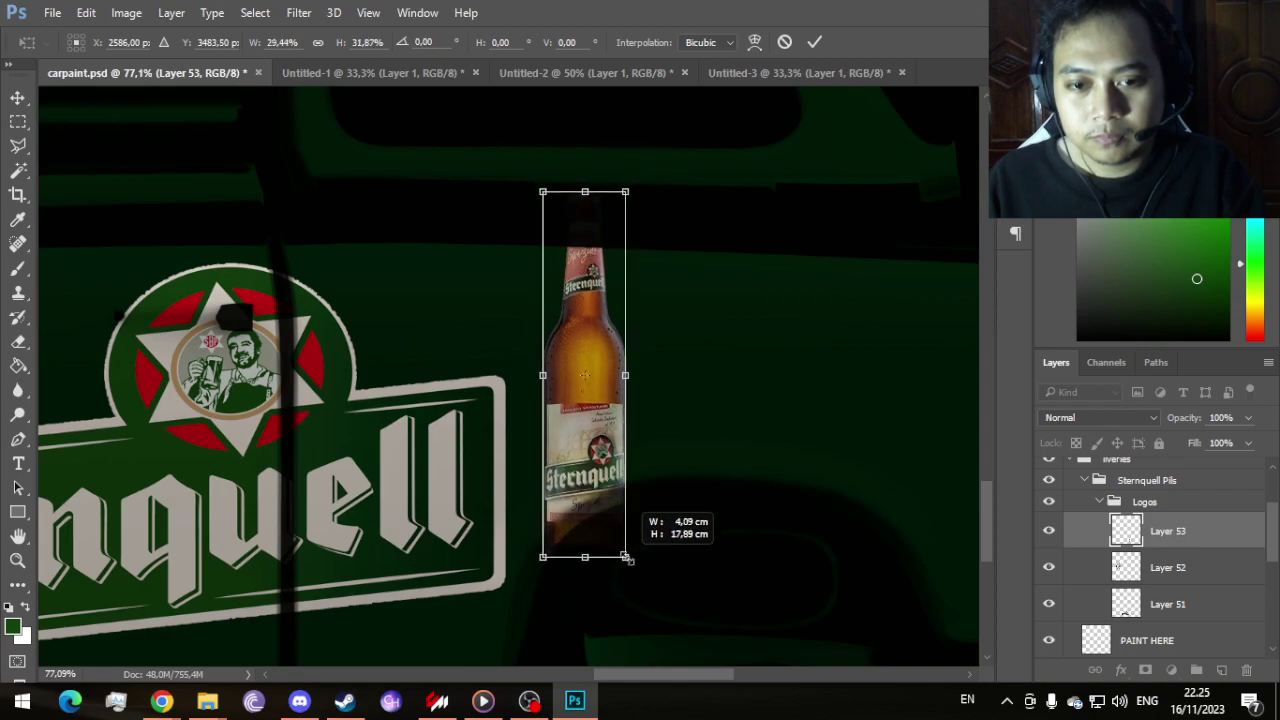
Step: Widen the bottle to about 33% and place it over the Sternquell logo beside the door's rear edge
left_click_drag(591, 391, 692, 472)
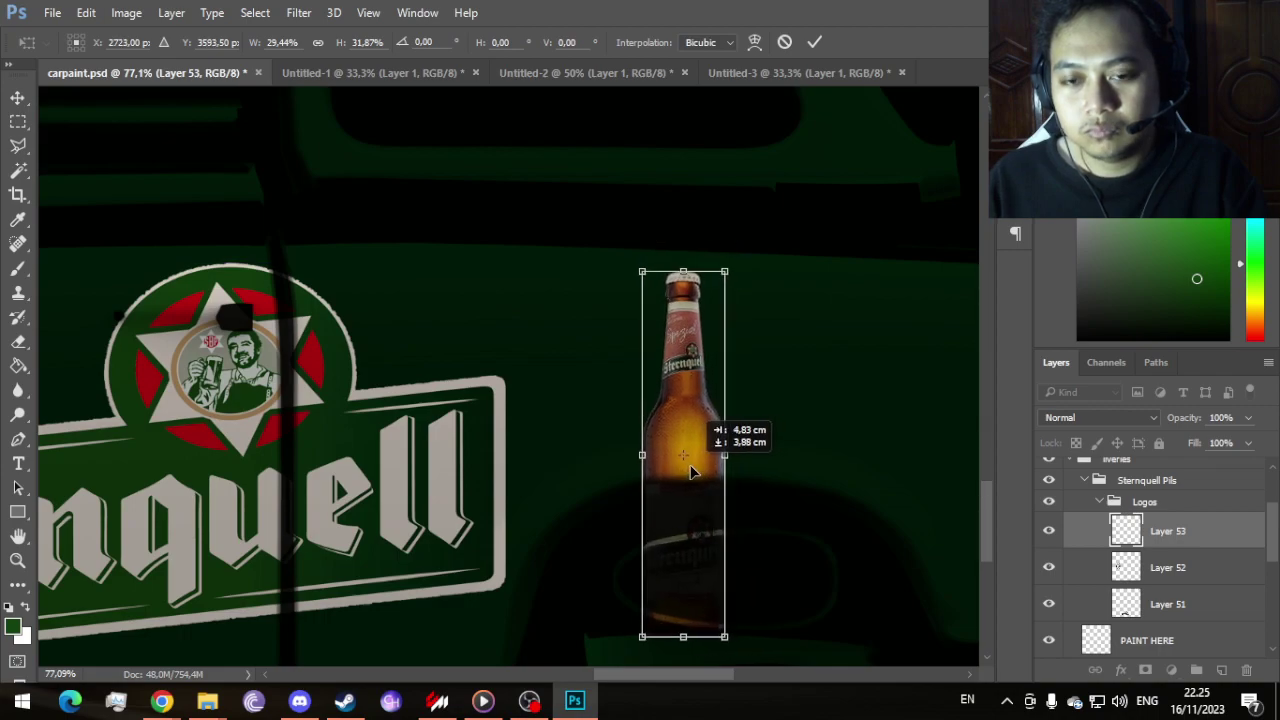
left_click_drag(724, 461, 734, 455)
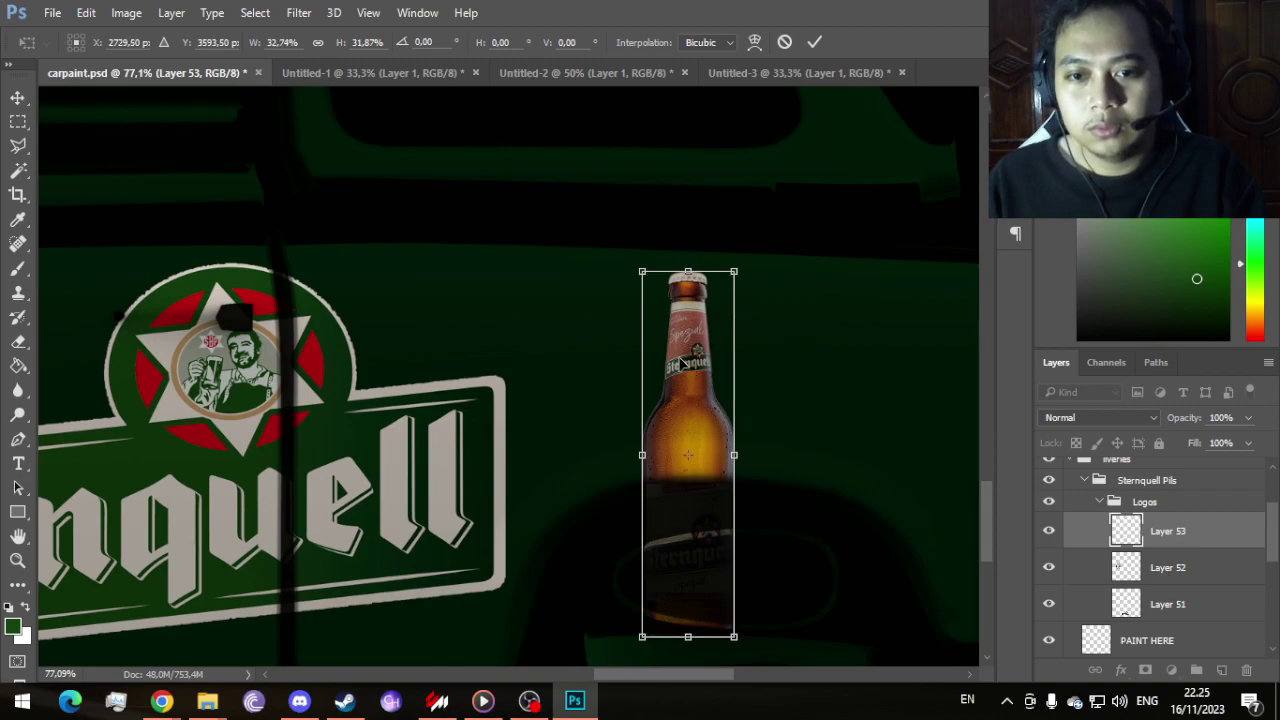
left_click_drag(682, 361, 229, 414)
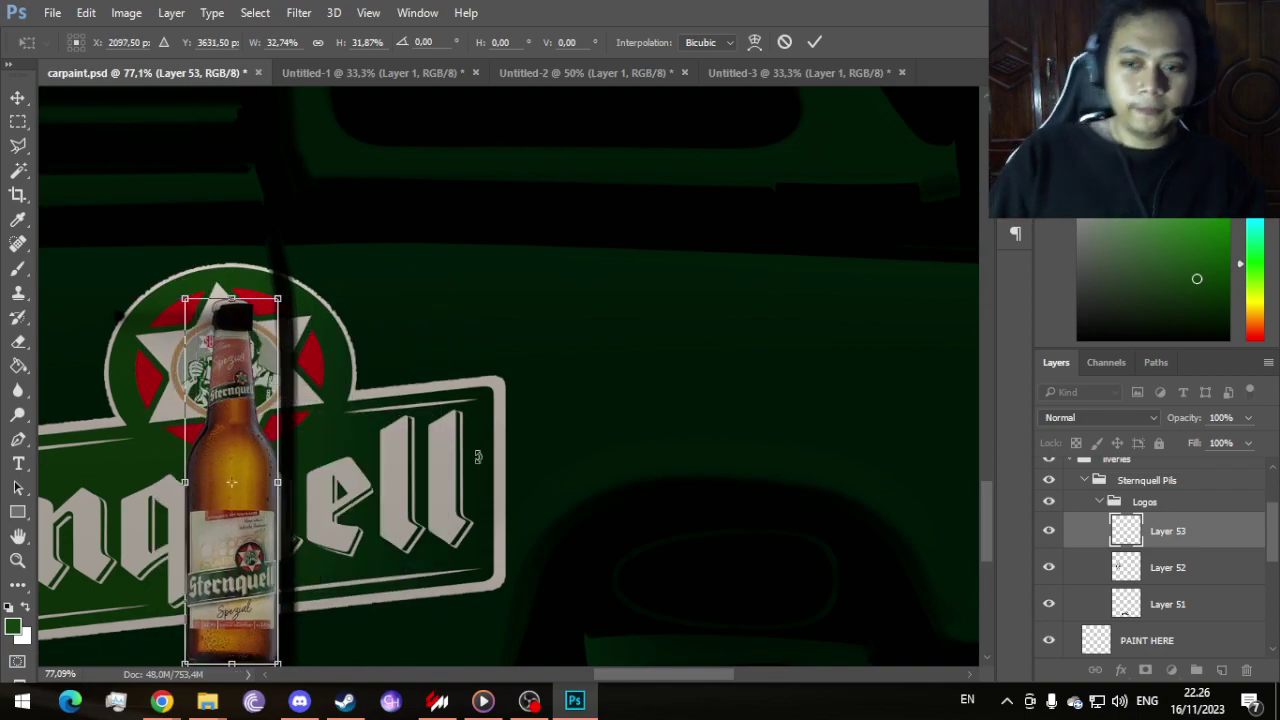
scroll(580, 460, "down", 4)
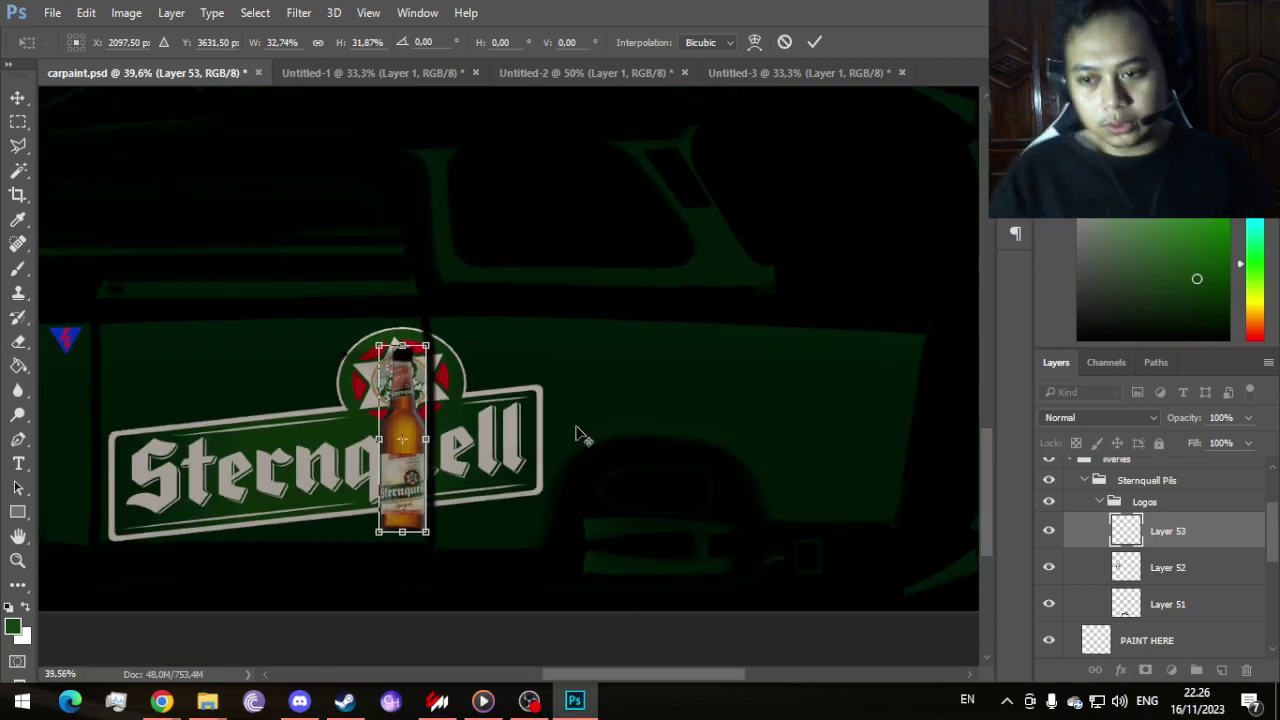
left_click(814, 42)
Step: Move the Sternquell logo onto the car's rear side panel and scale it to about 87% width and 78% height
left_click(1160, 604)
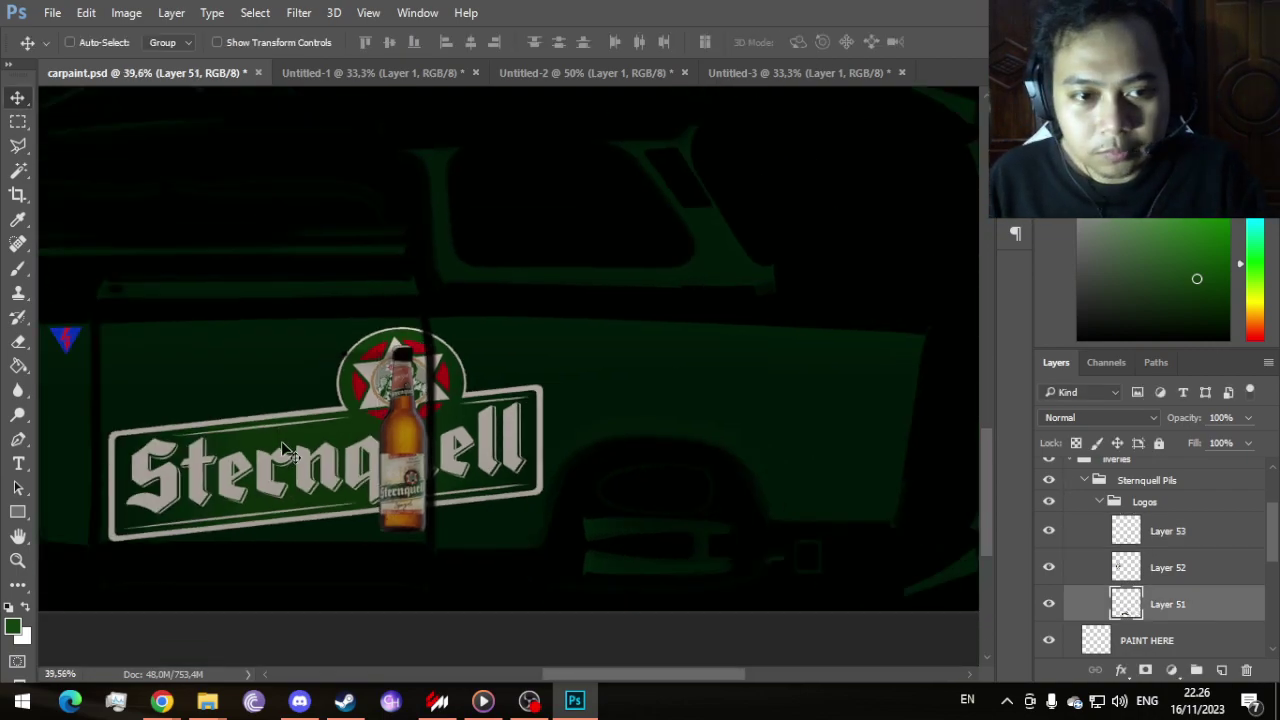
left_click_drag(285, 452, 624, 407)
key("ctrl+t")
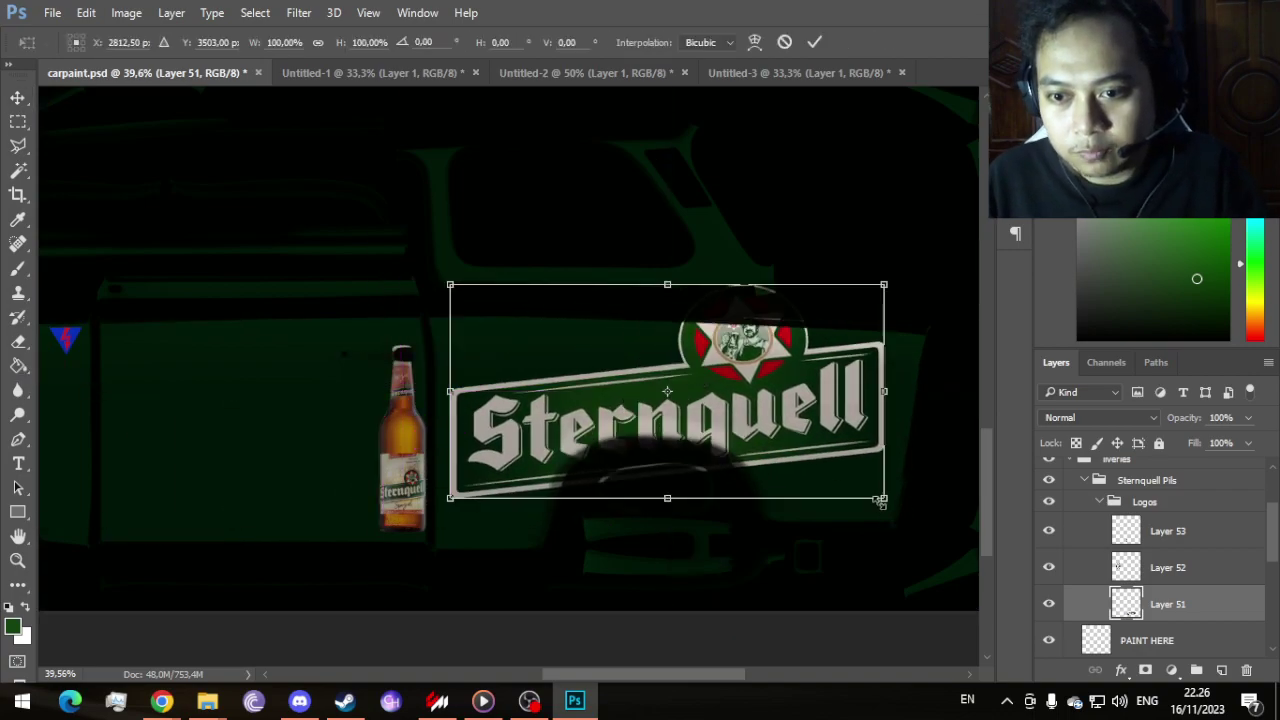
left_click_drag(885, 495, 853, 469)
left_click_drag(780, 409, 763, 424)
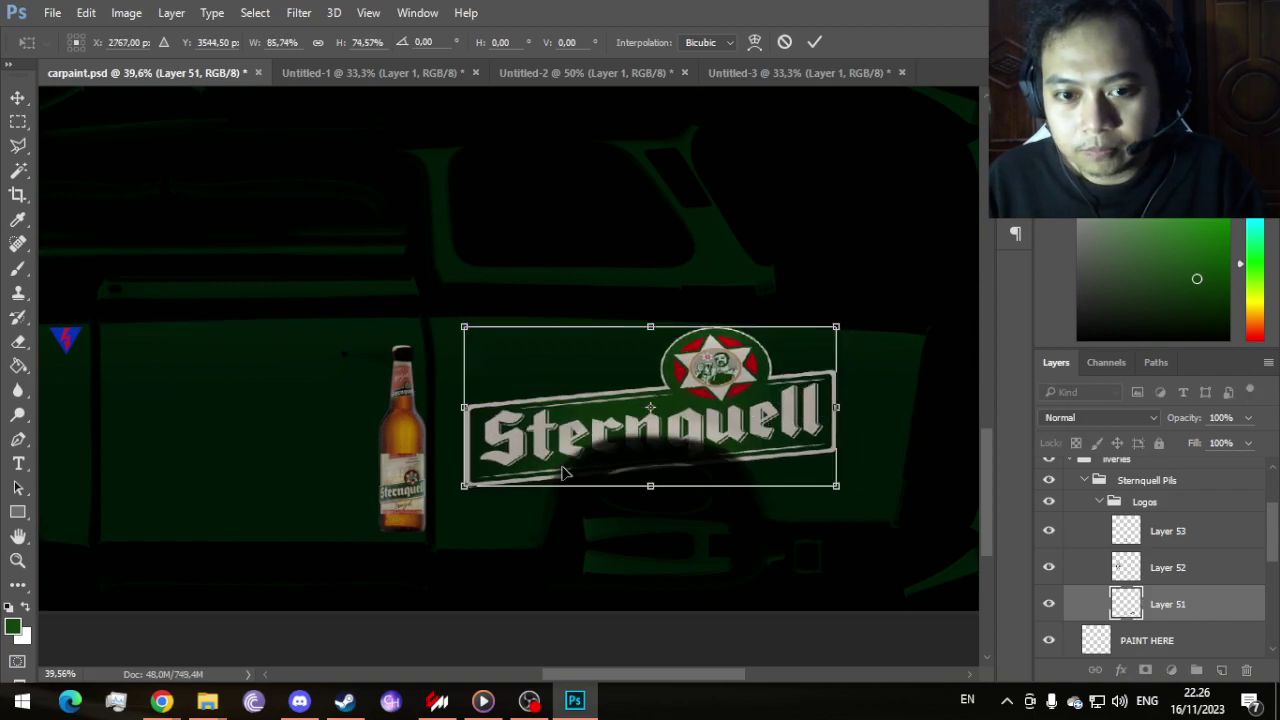
left_click_drag(466, 408, 461, 408)
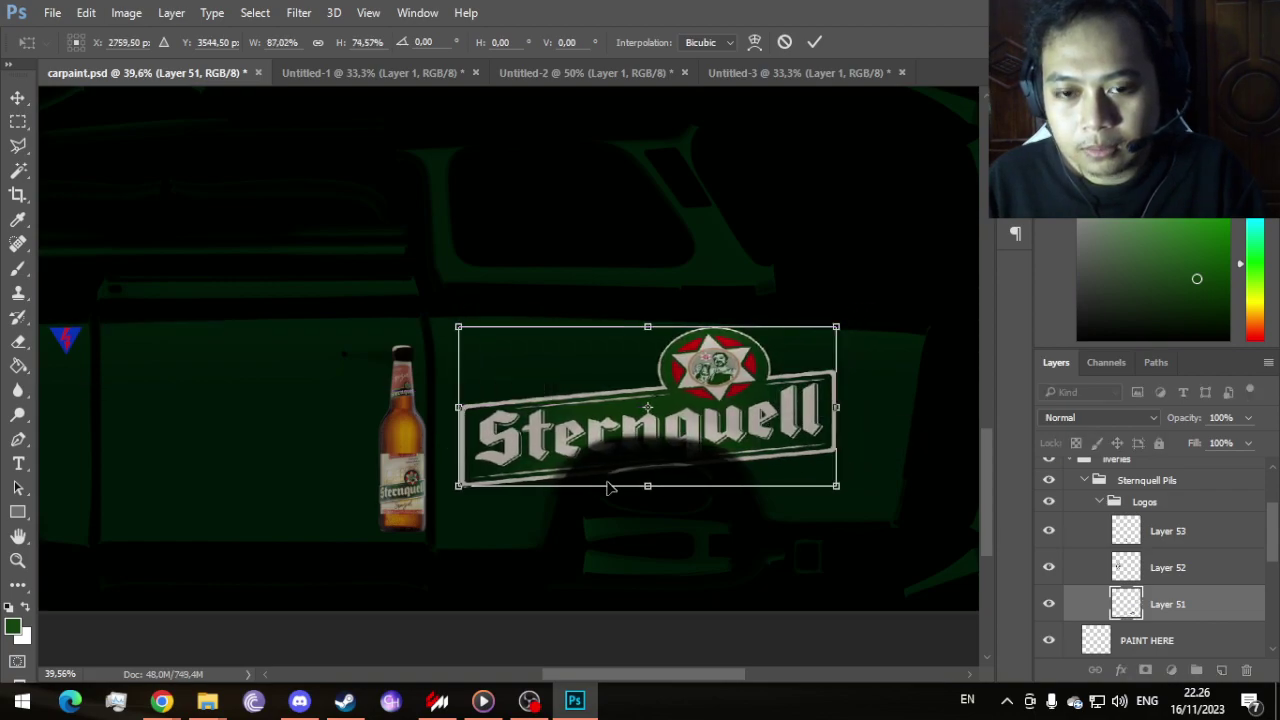
left_click_drag(647, 487, 648, 490)
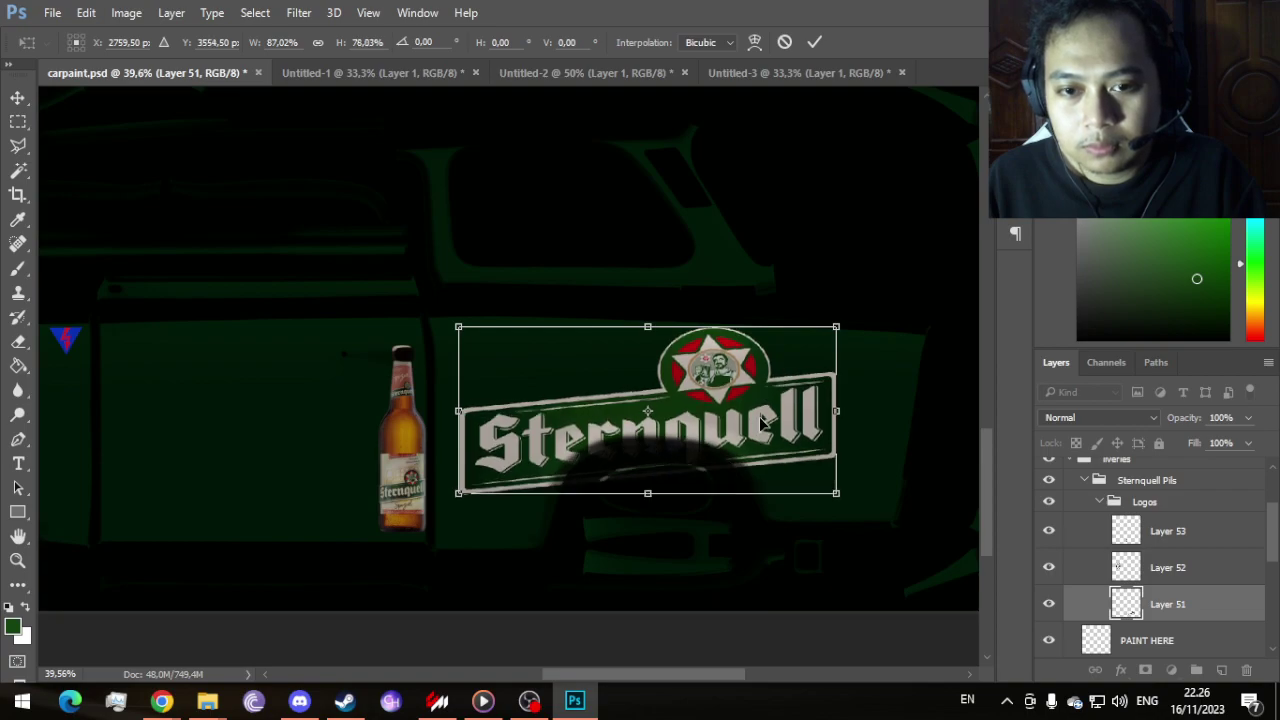
Step: Shrink the Sternquell logo to about 68% width and 62% height and position it above the rear wheel arch
left_click_drag(763, 422, 793, 425)
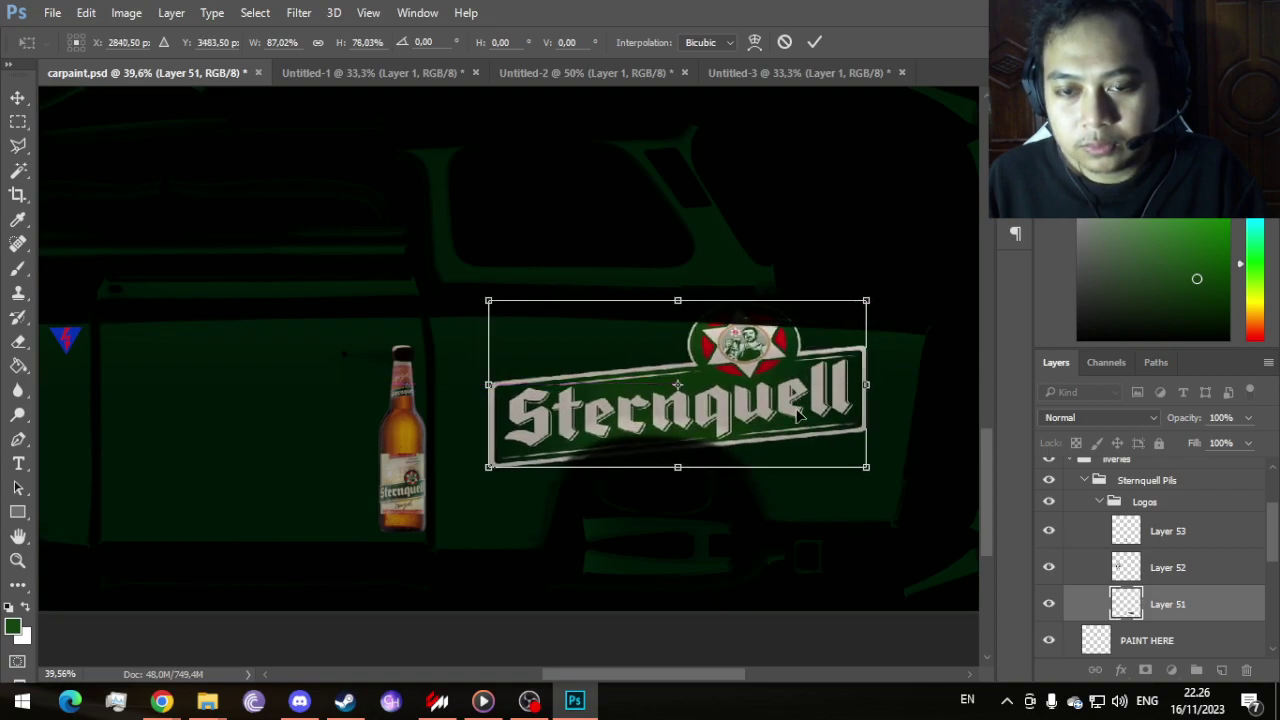
left_click_drag(869, 475, 833, 457)
left_click_drag(764, 387, 845, 396)
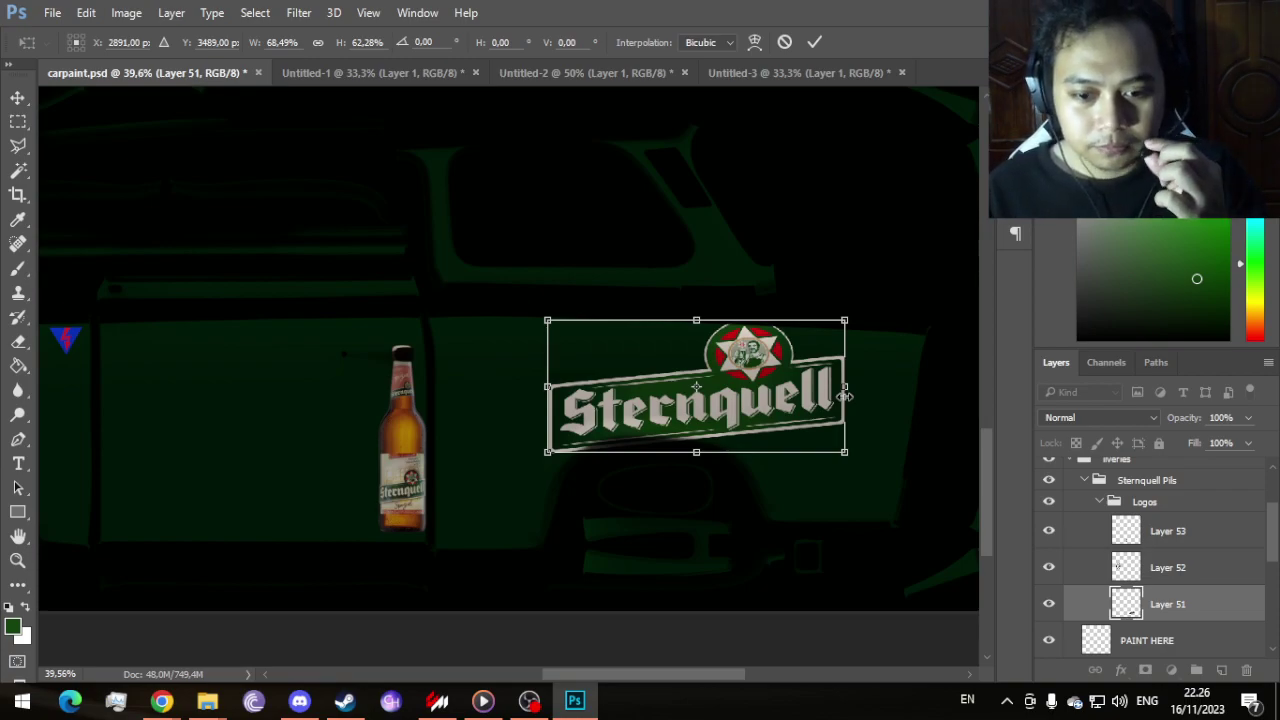
left_click(814, 41)
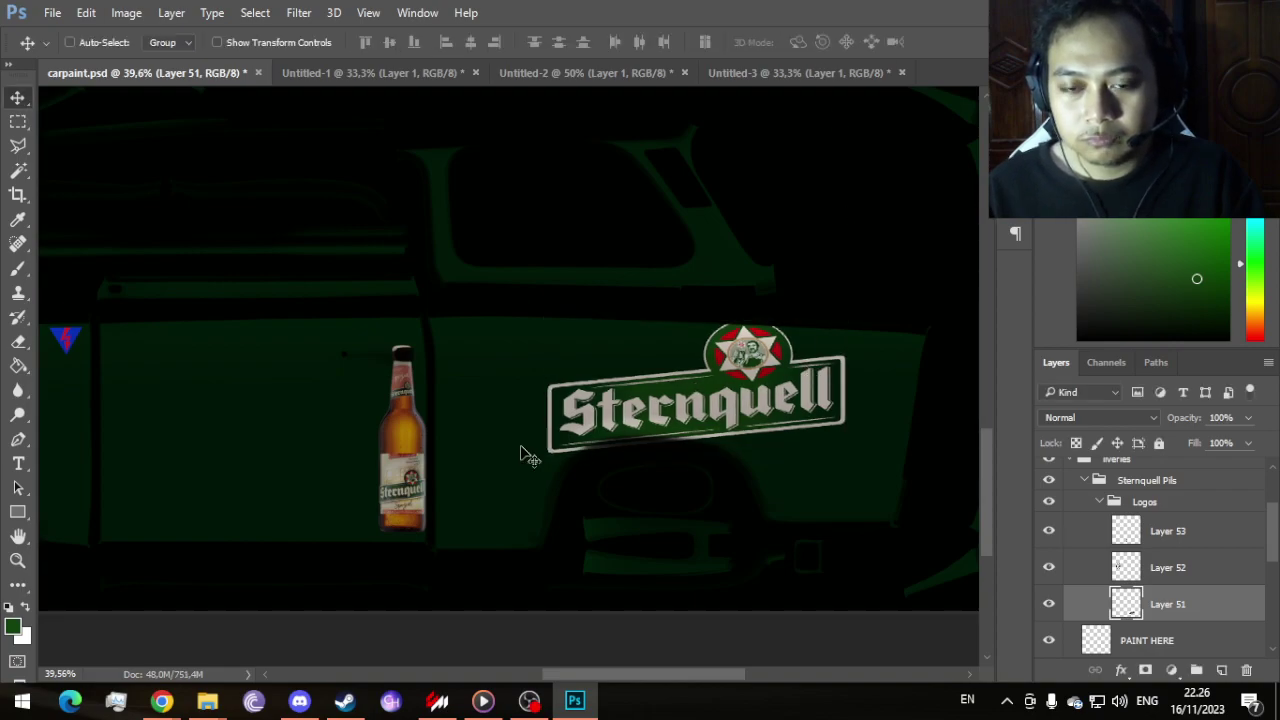
left_click_drag(770, 402, 757, 403)
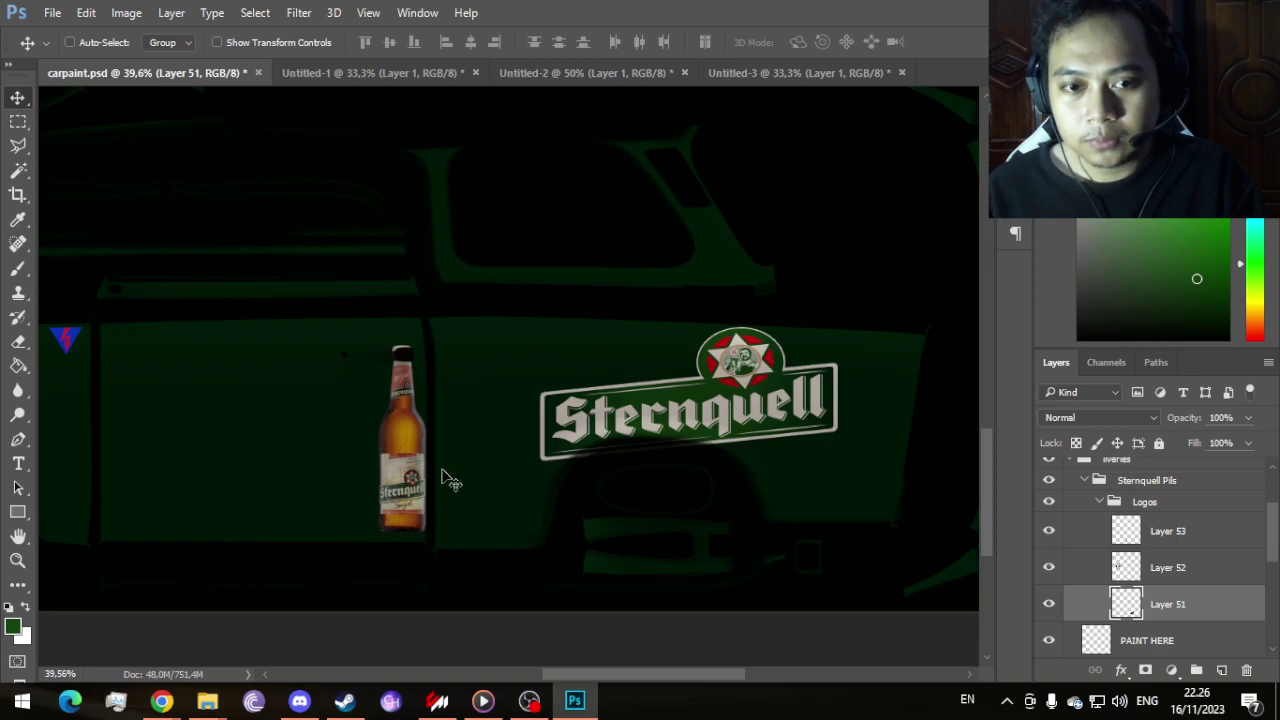
Step: Reorder the Sternquell logo's Layer 51 above the bottle's Layer 53 in the Logos group
left_click(1218, 568)
left_click(1207, 533)
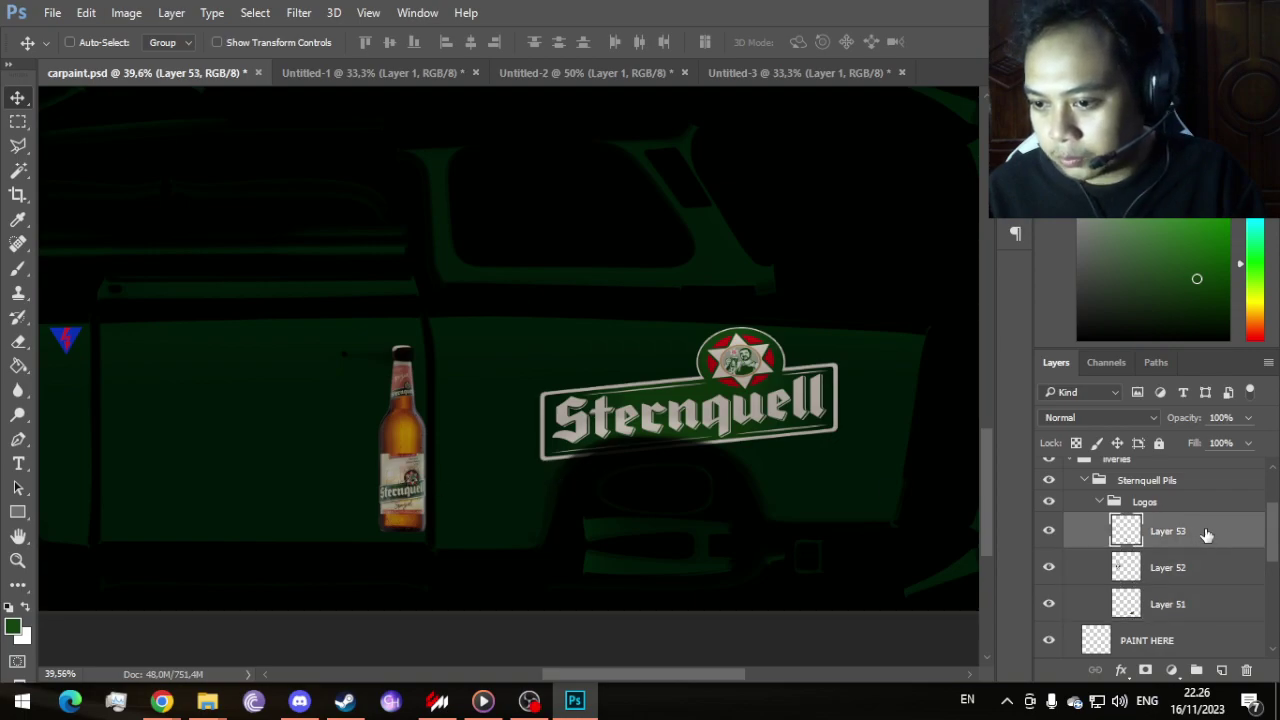
left_click_drag(1202, 603, 1194, 531)
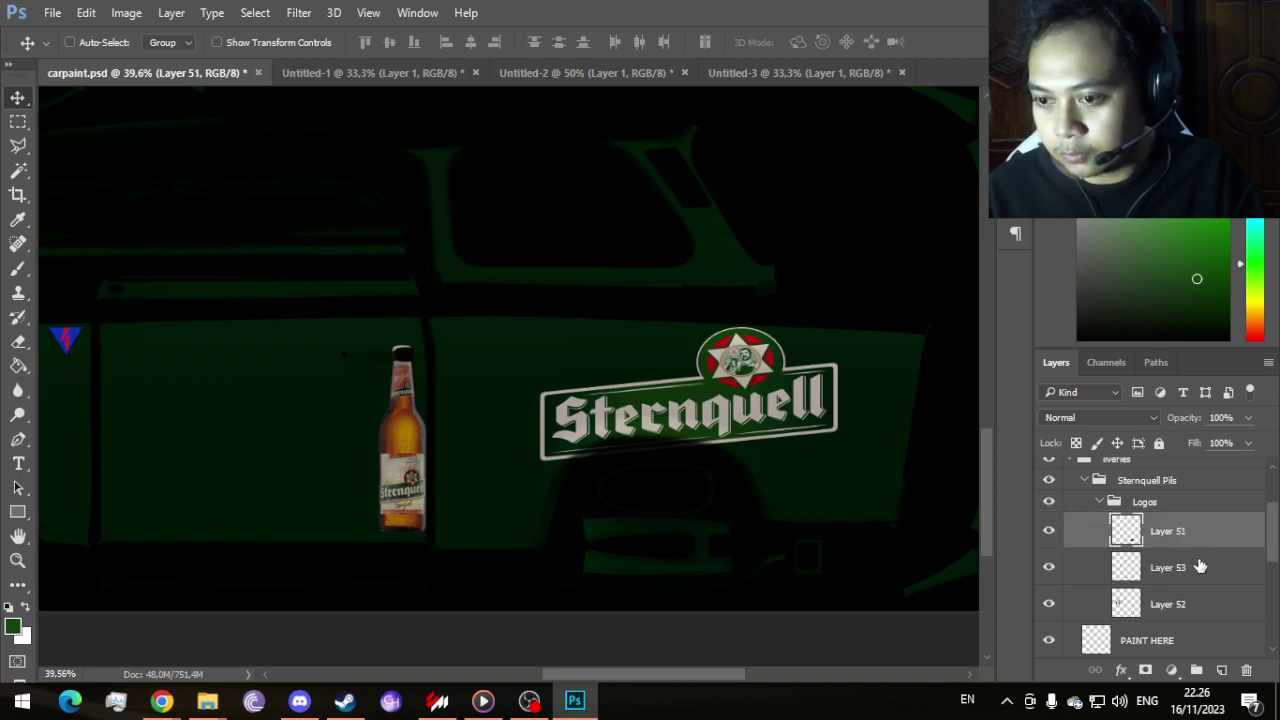
Step: Place the bottle behind the start of the Sternquell logo and add two overlapping copies of it toward the door
left_click(1200, 566)
left_click_drag(386, 451, 553, 450)
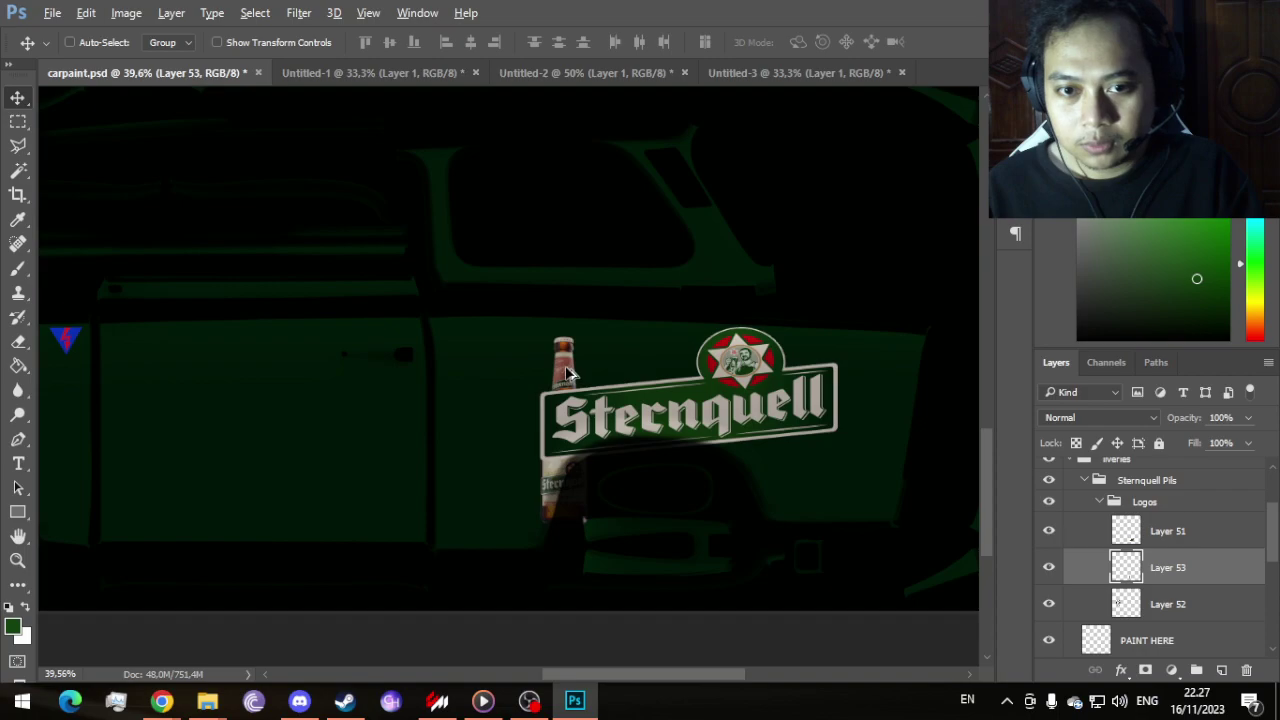
left_click_drag(569, 372, 527, 390)
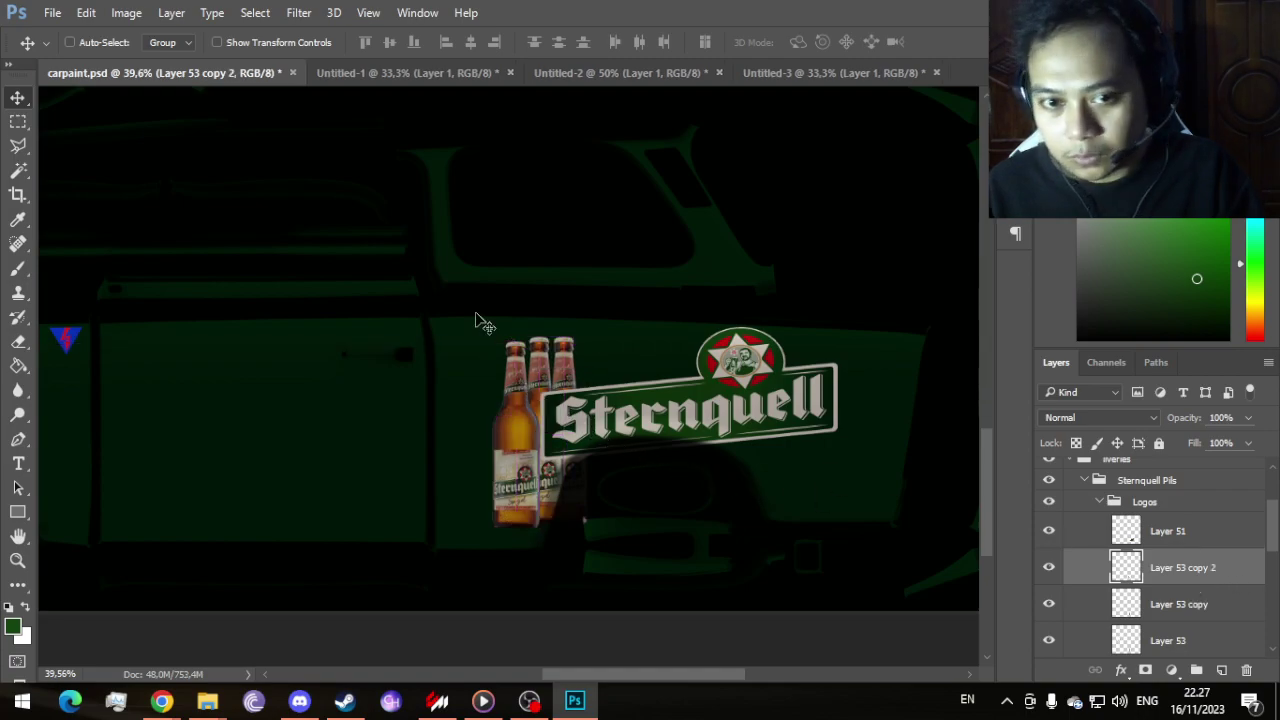
Step: Rotate the middle bottle, Layer 53 copy, by -10 degrees
left_click(1215, 637)
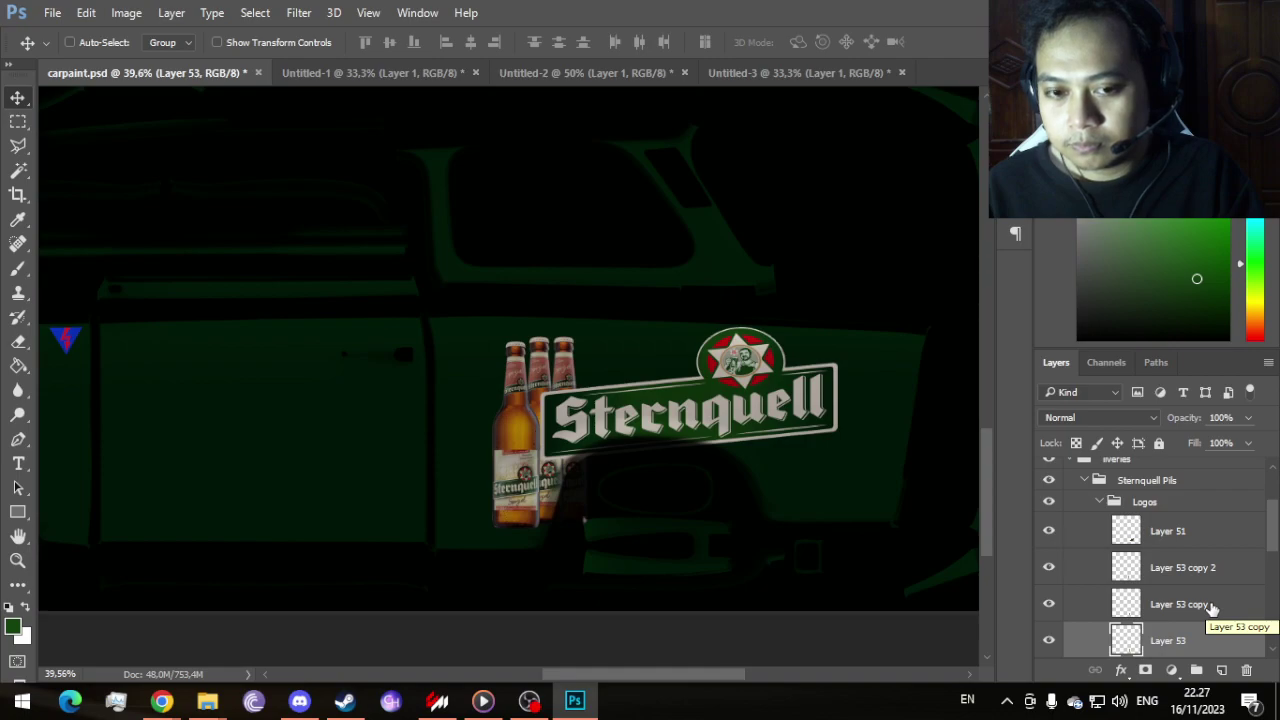
left_click(1212, 608)
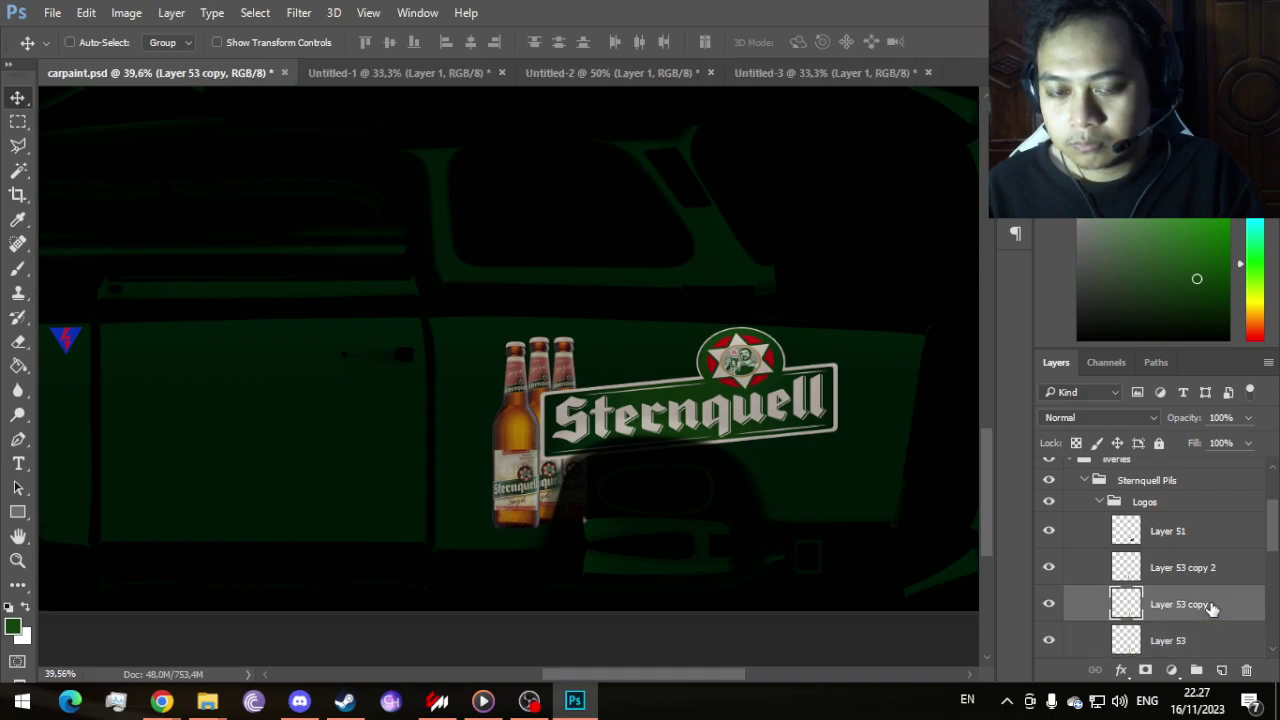
key("ctrl+t")
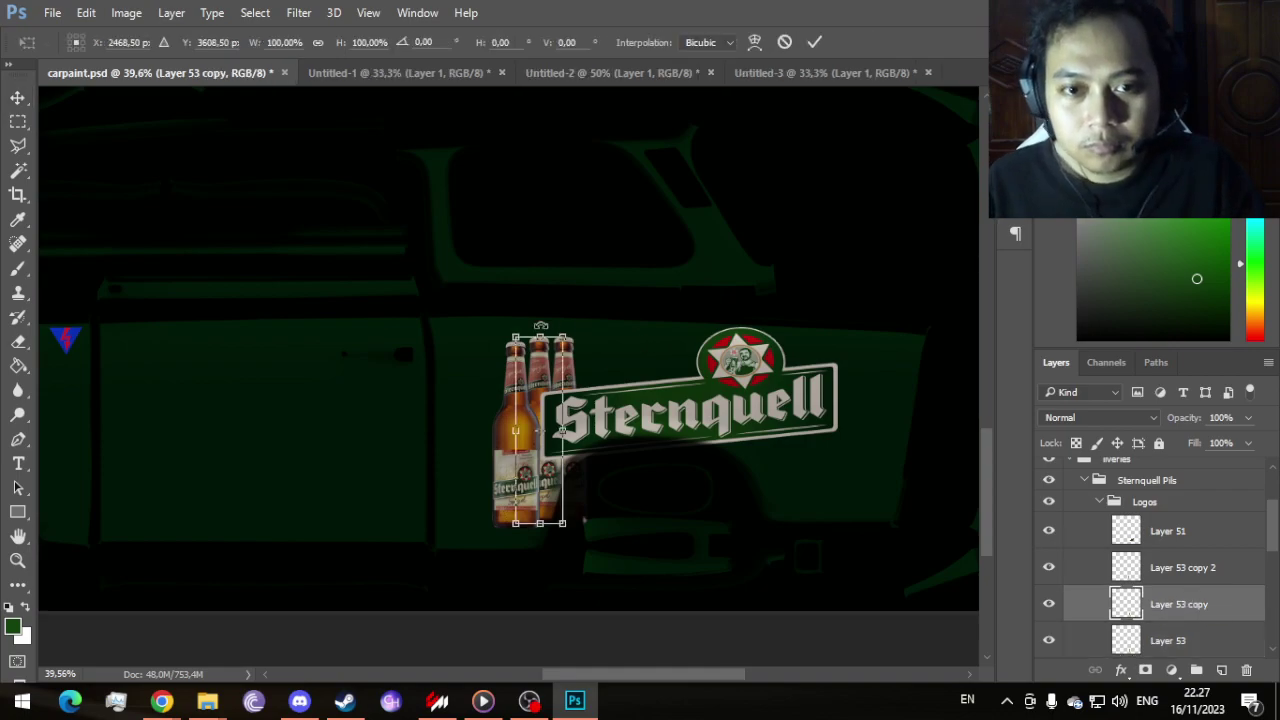
left_click_drag(584, 521, 595, 511)
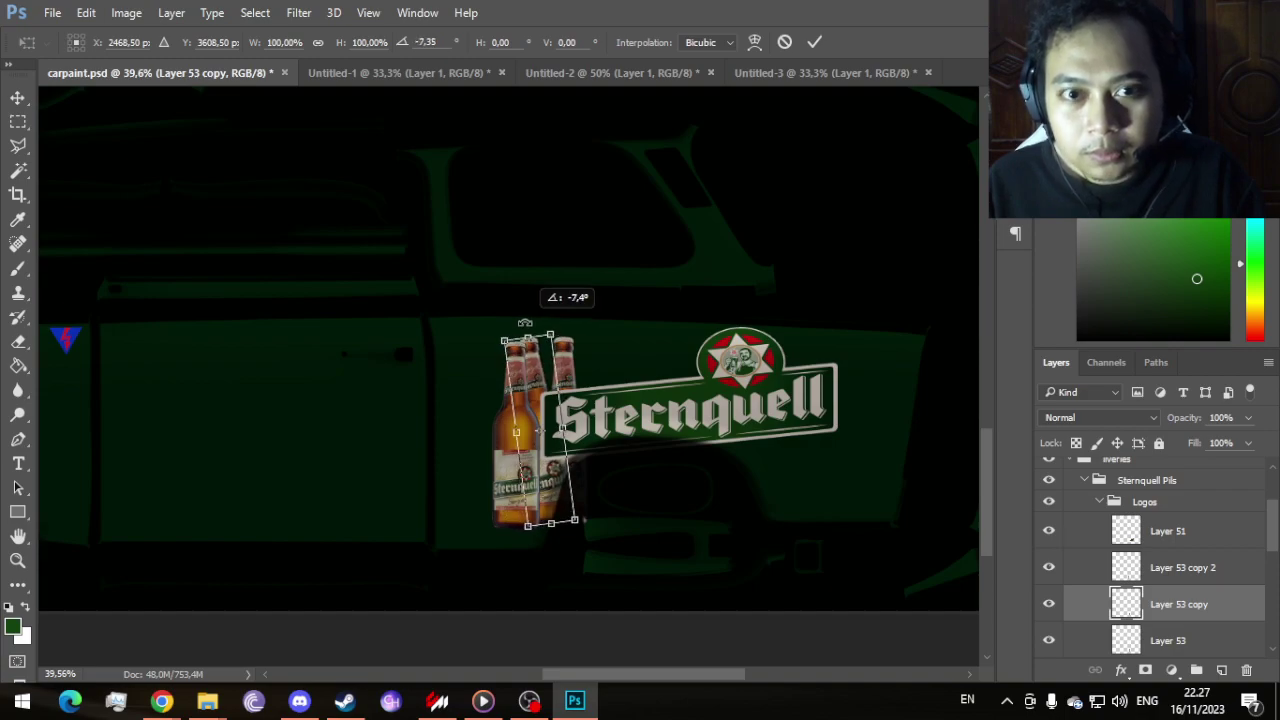
left_click_drag(524, 322, 524, 322)
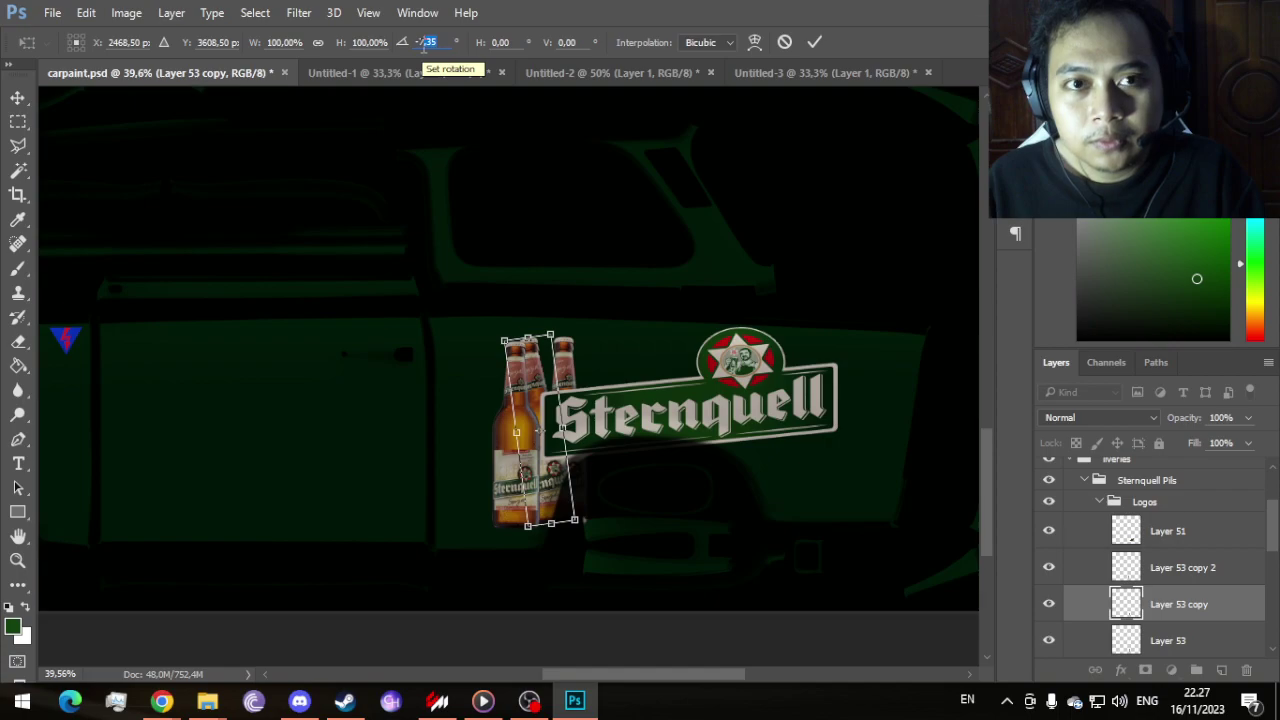
type("-10")
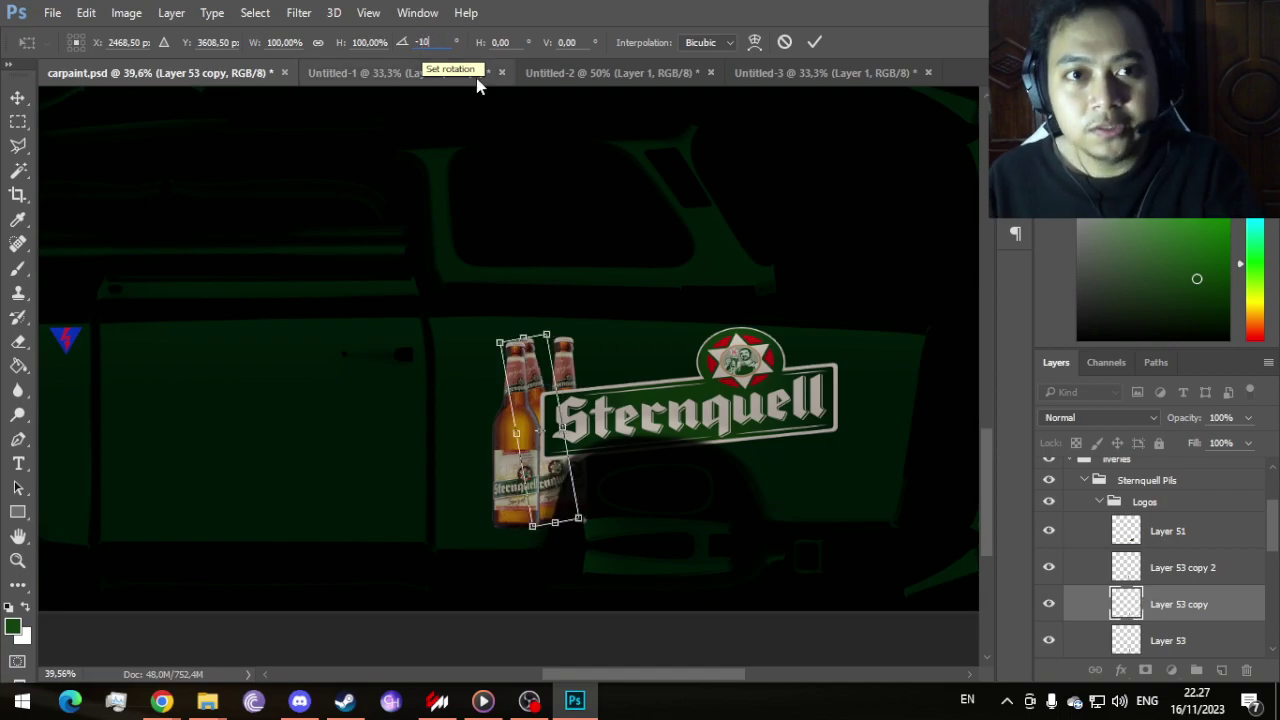
left_click(814, 41)
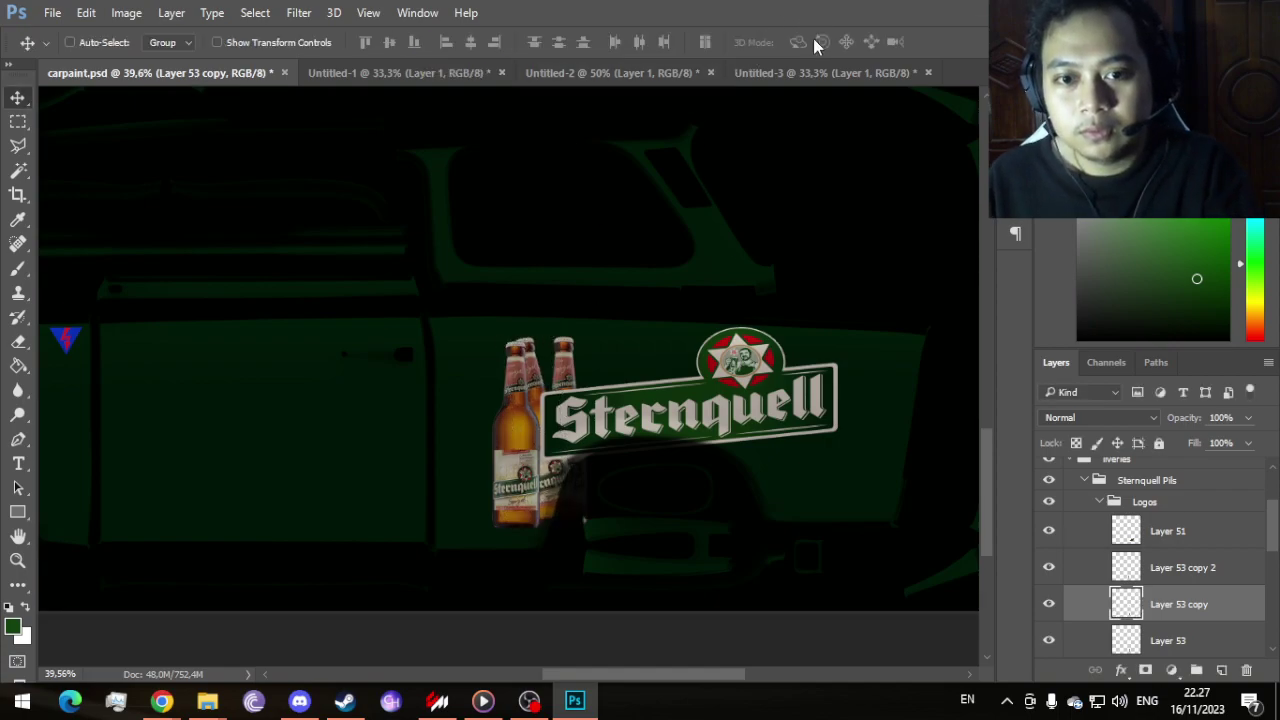
Step: Rotate the bottle nearest the door, Layer 53 copy 2, by -20 degrees
left_click(1179, 570)
key("ctrl+t")
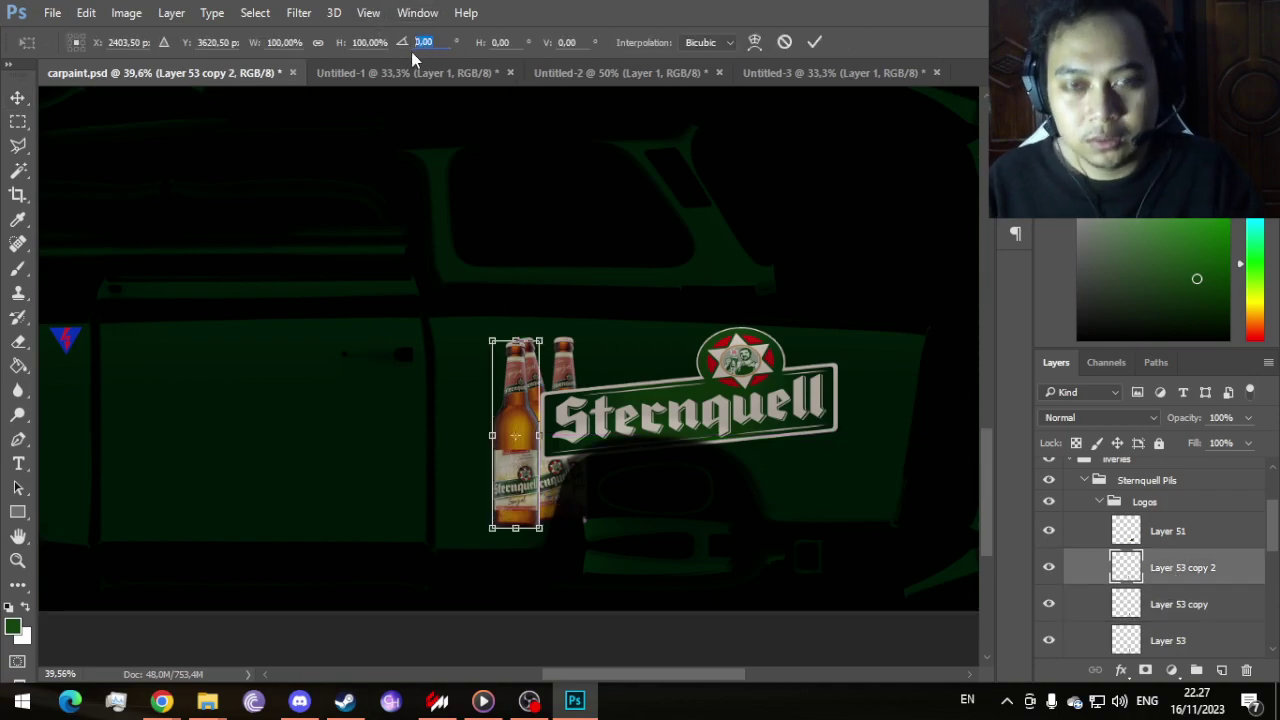
left_click(411, 51)
type("-20")
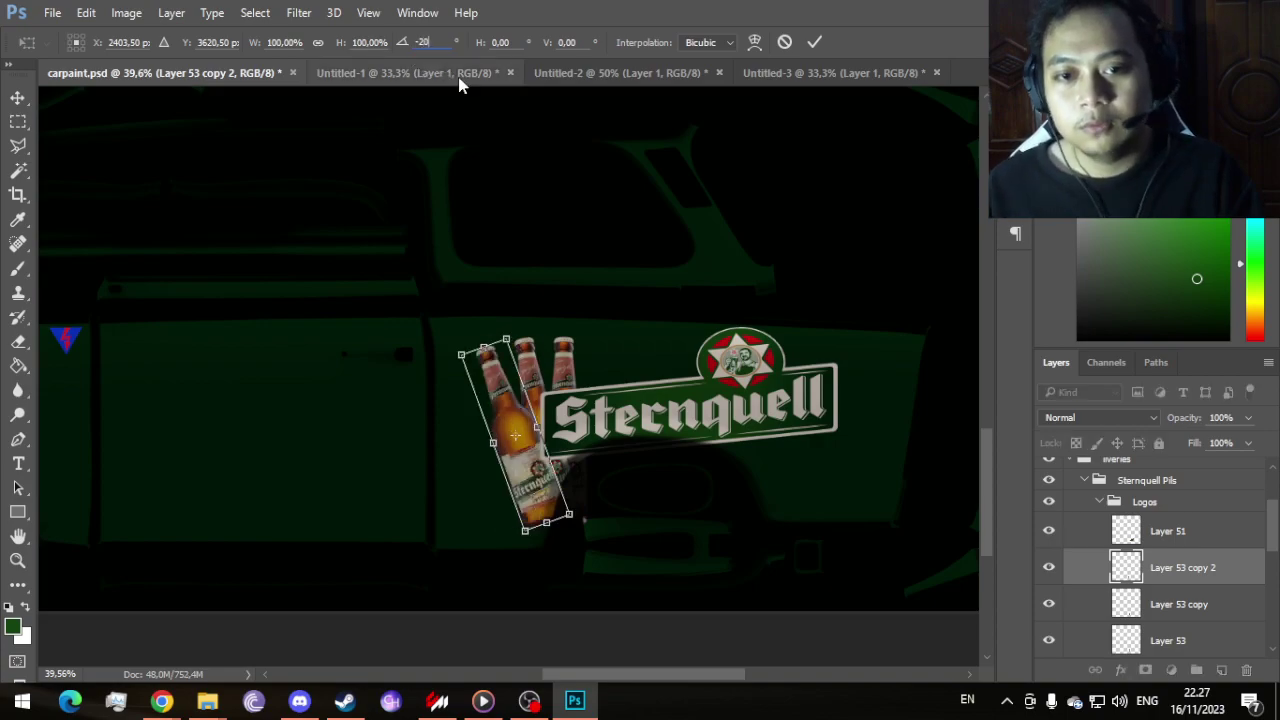
left_click(813, 44)
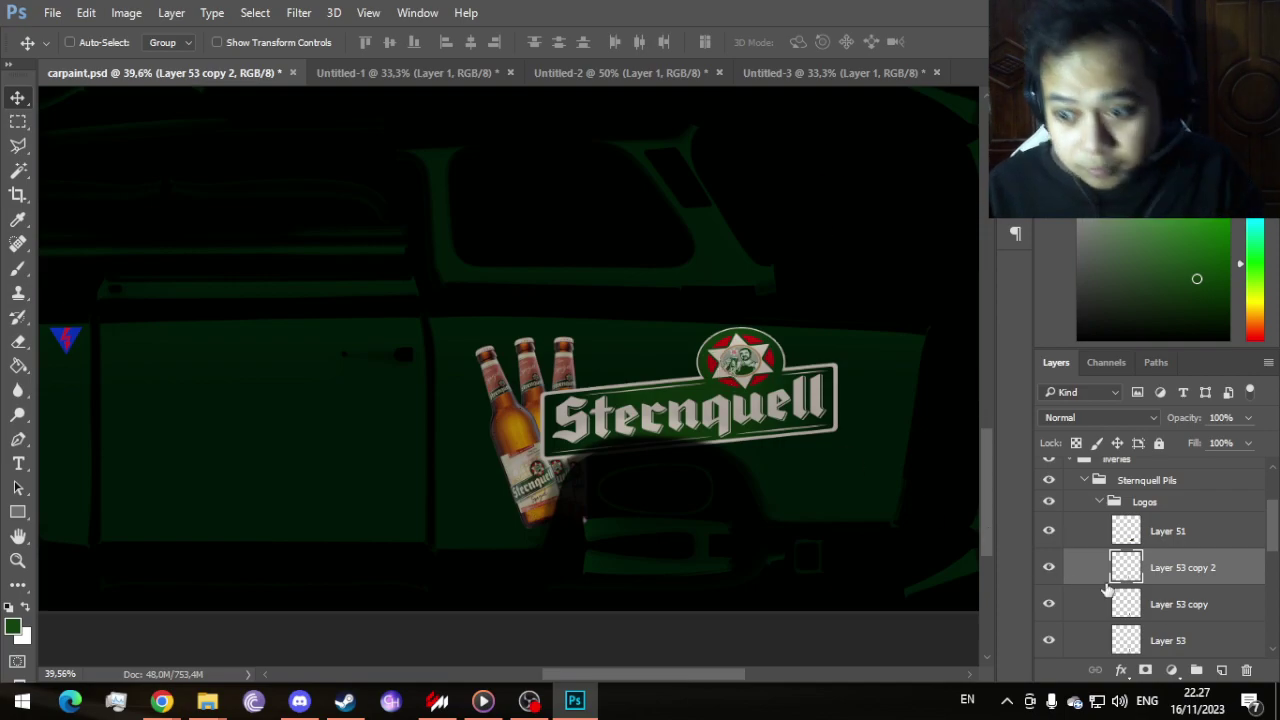
Step: Select the three bottle layers together and move them slightly upward behind the start of the Sternquell logo
left_click(1175, 607)
left_click(1172, 569, "ctrl")
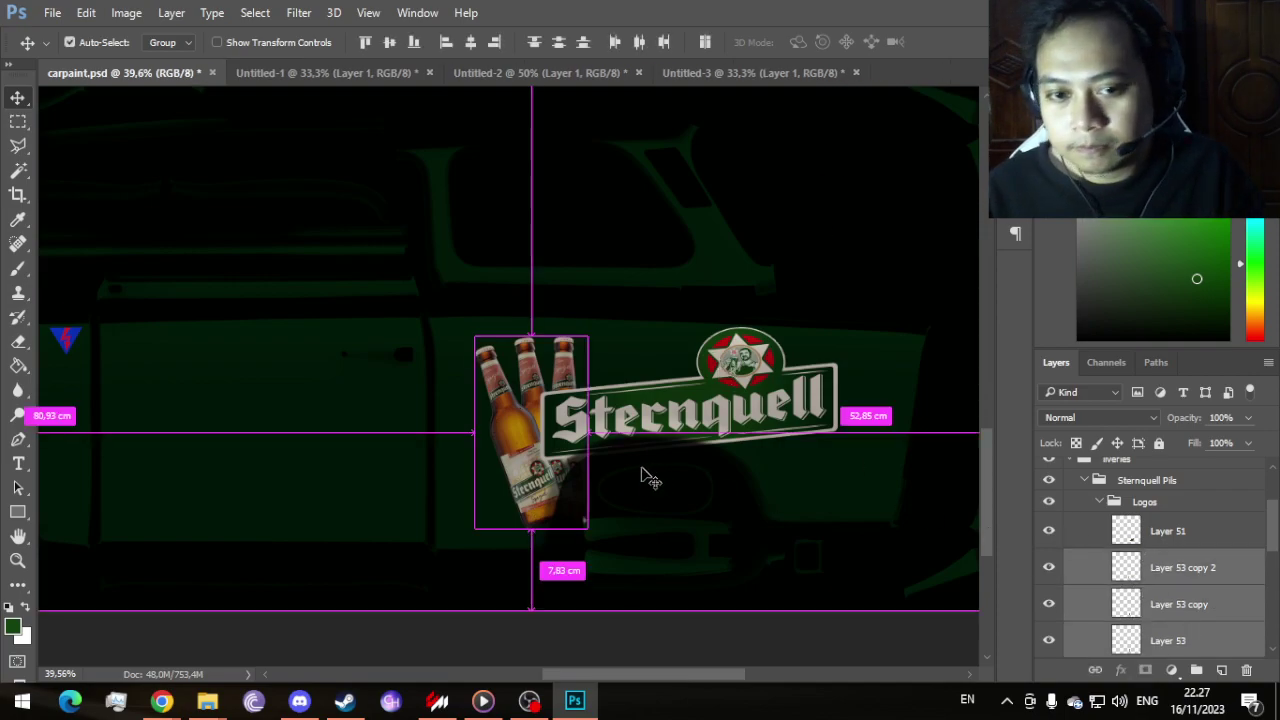
mouse_move(550, 410)
left_mouse_down()
mouse_move(538, 402)
mouse_move(540, 422)
mouse_move(546, 395)
left_mouse_up()
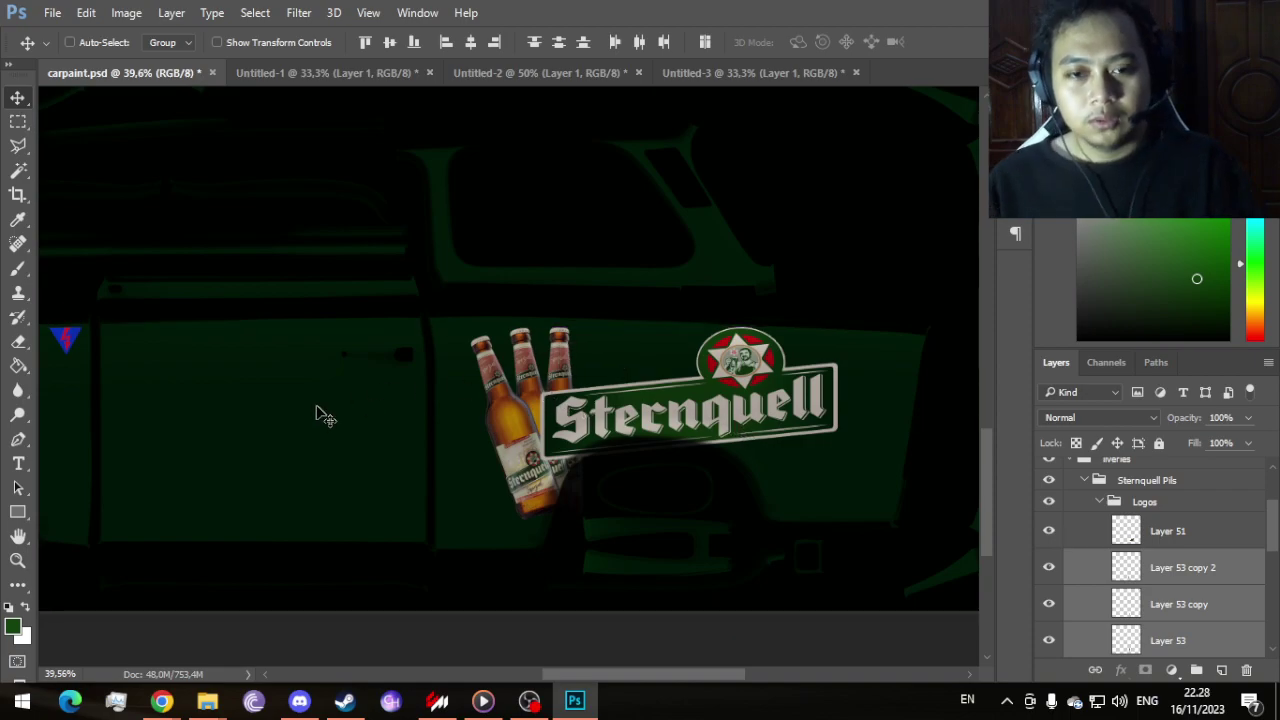
Step: Enlarge the Sternquell logo, Layer 51, to about 193% width and 154% height, spanning the door and the front of the rear side panel
scroll(316, 412, "down", 3)
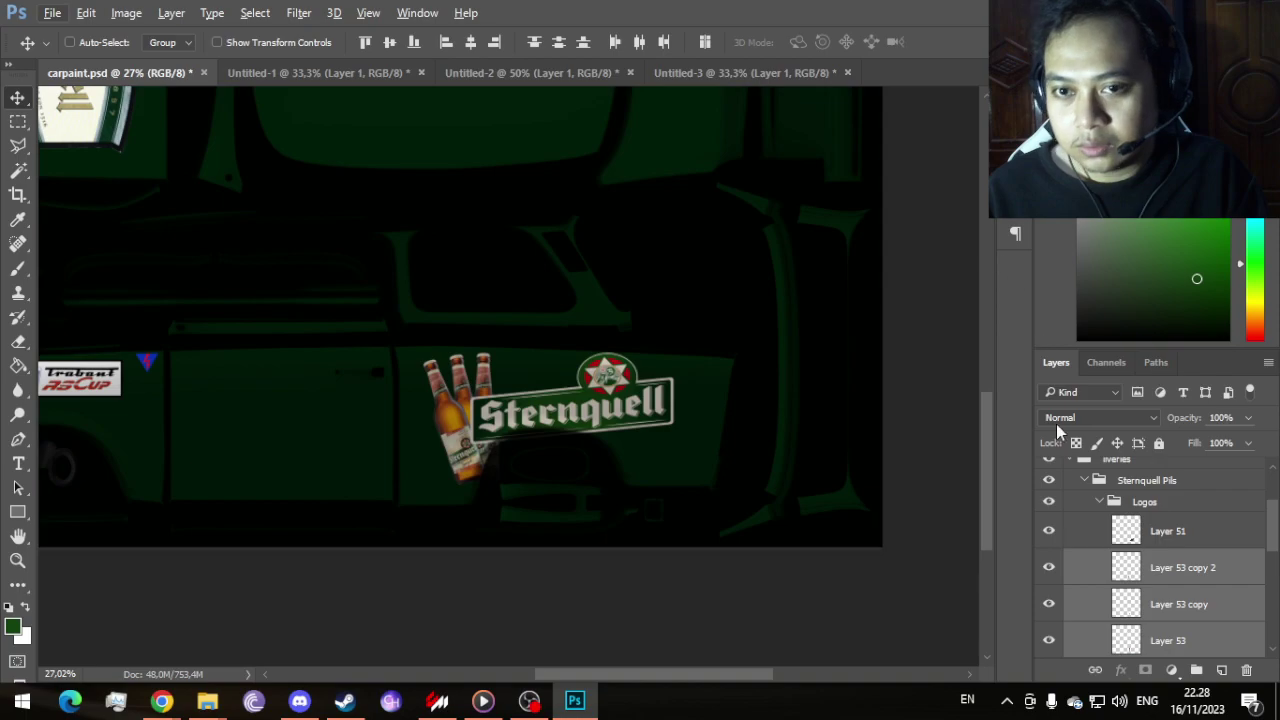
left_click(1208, 534)
key("ctrl+t")
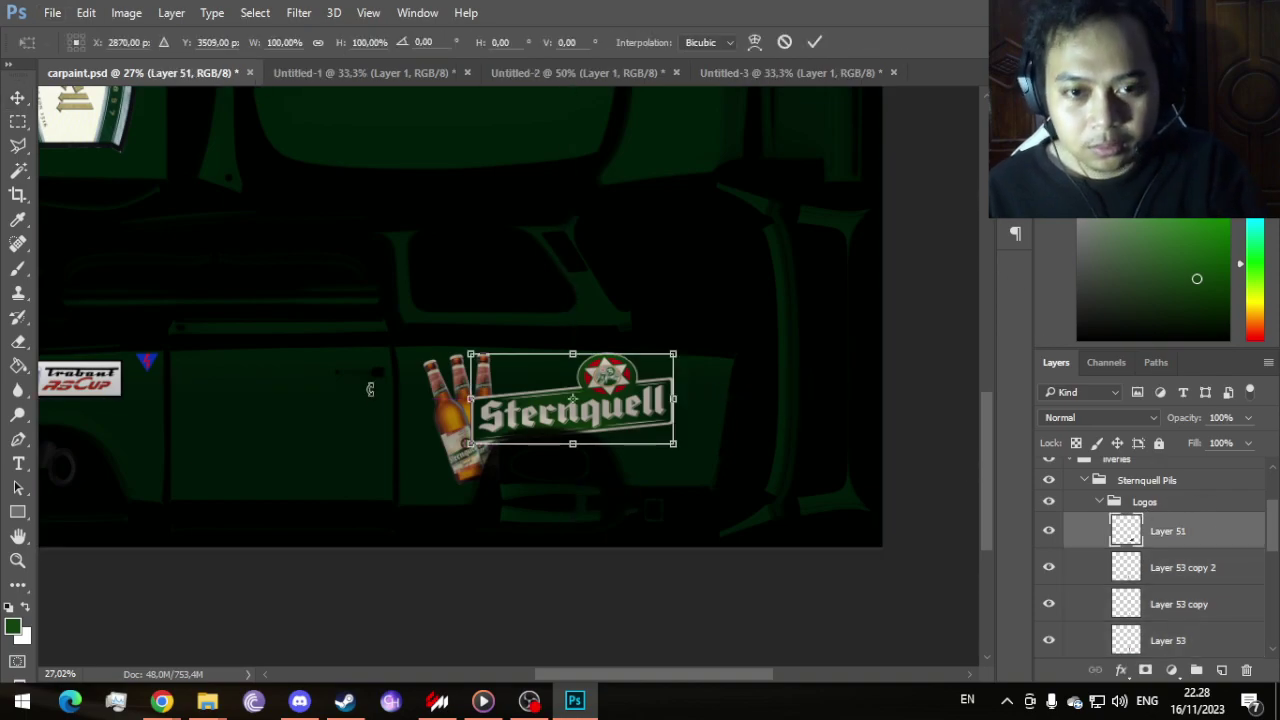
left_click_drag(470, 443, 198, 488)
left_click_drag(438, 486, 437, 501)
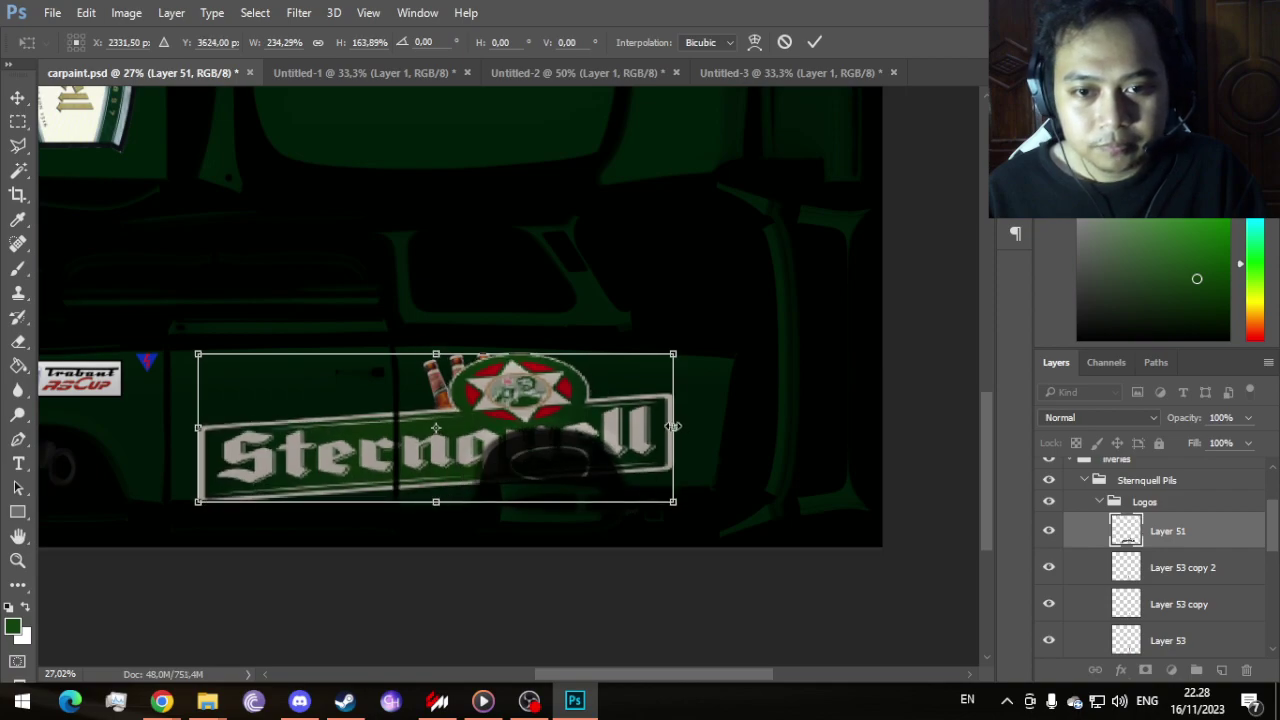
left_click_drag(673, 427, 629, 414)
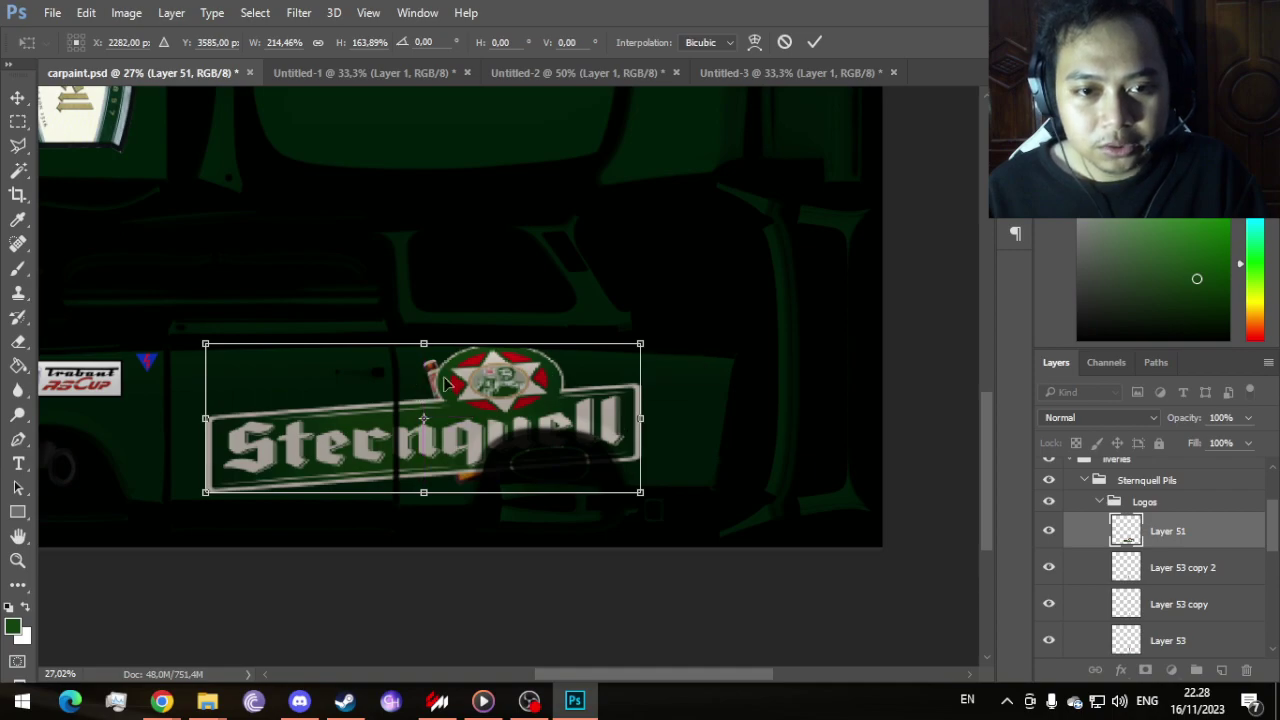
left_click_drag(645, 497, 626, 491)
left_click_drag(605, 445, 546, 449)
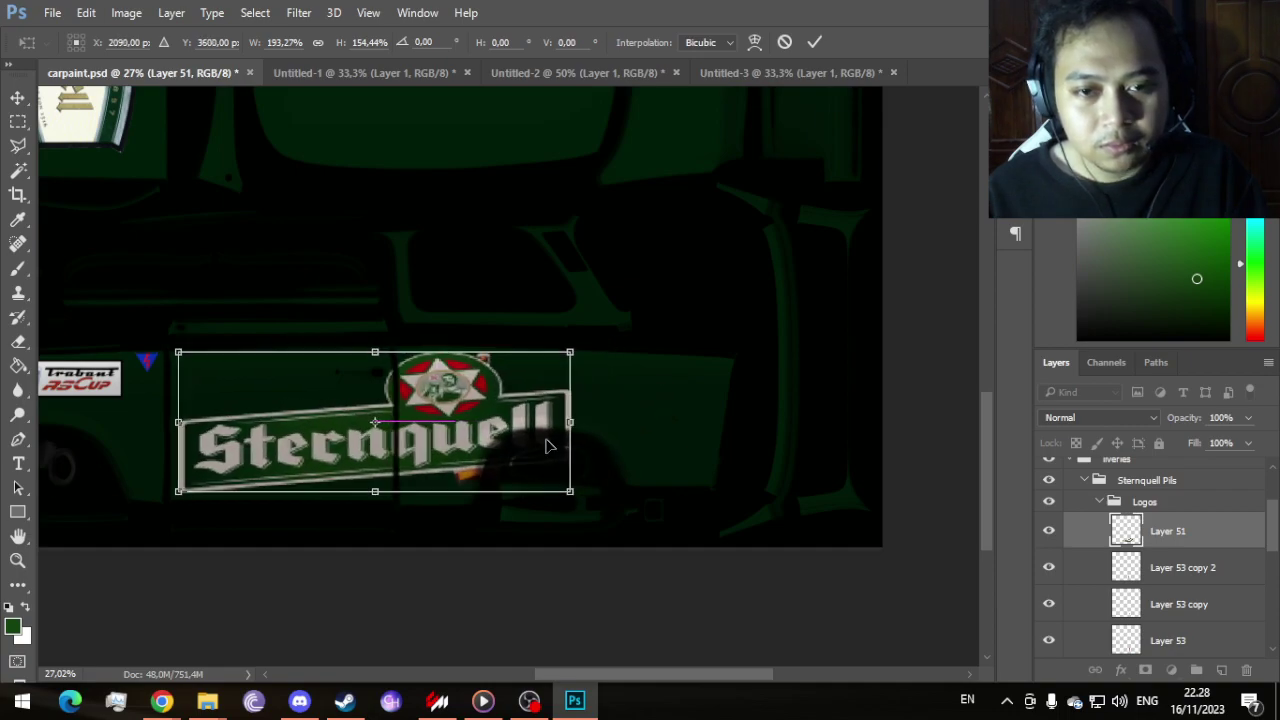
left_click(816, 43)
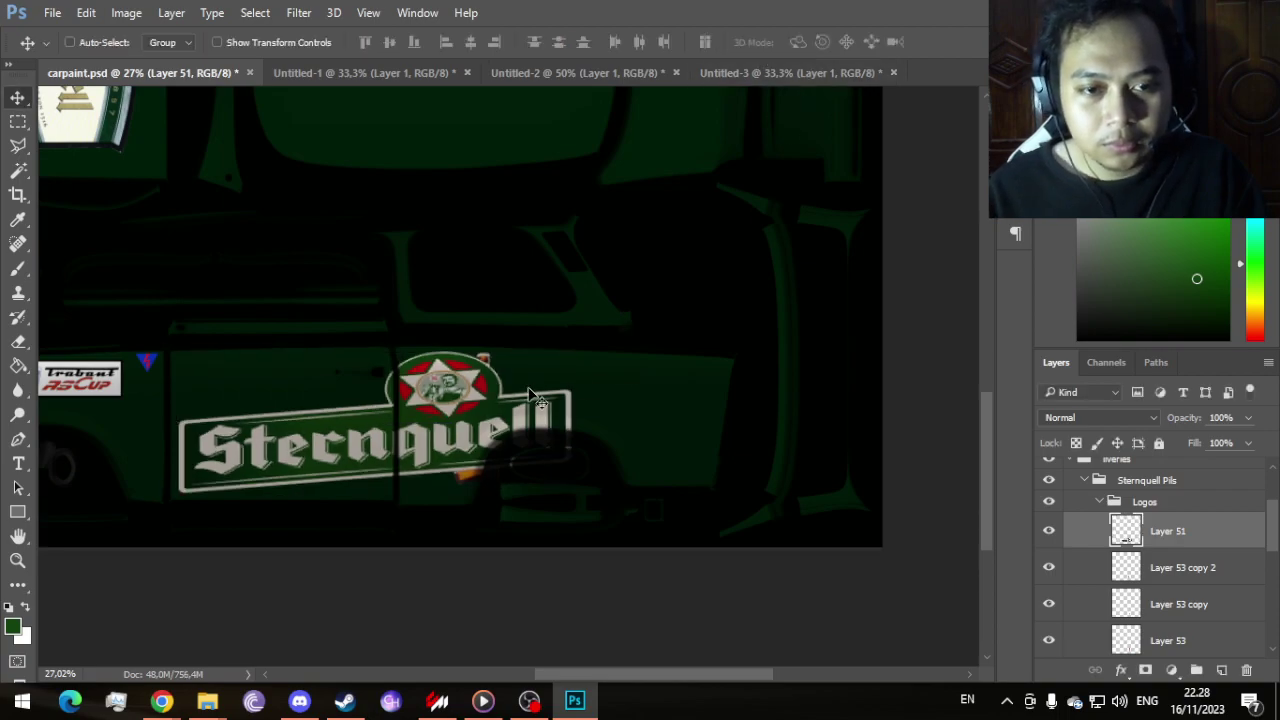
Step: Narrow the Sternquell logo to about 97% width, rotate it by about -2 degrees, and fine-tune its position across the door
key("ctrl+t")
mouse_move(569, 427)
left_mouse_down()
mouse_move(550, 428)
mouse_move(553, 411)
left_mouse_up()
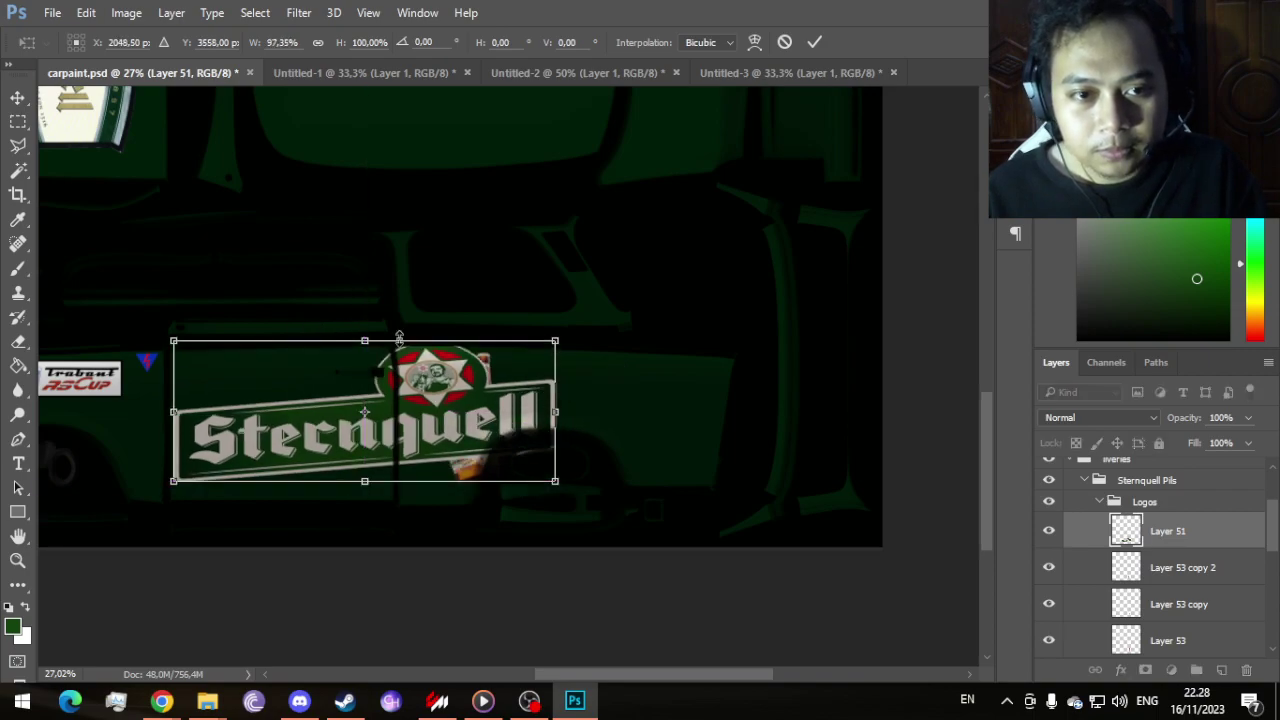
left_click_drag(367, 330, 365, 327)
left_click_drag(408, 402, 421, 415)
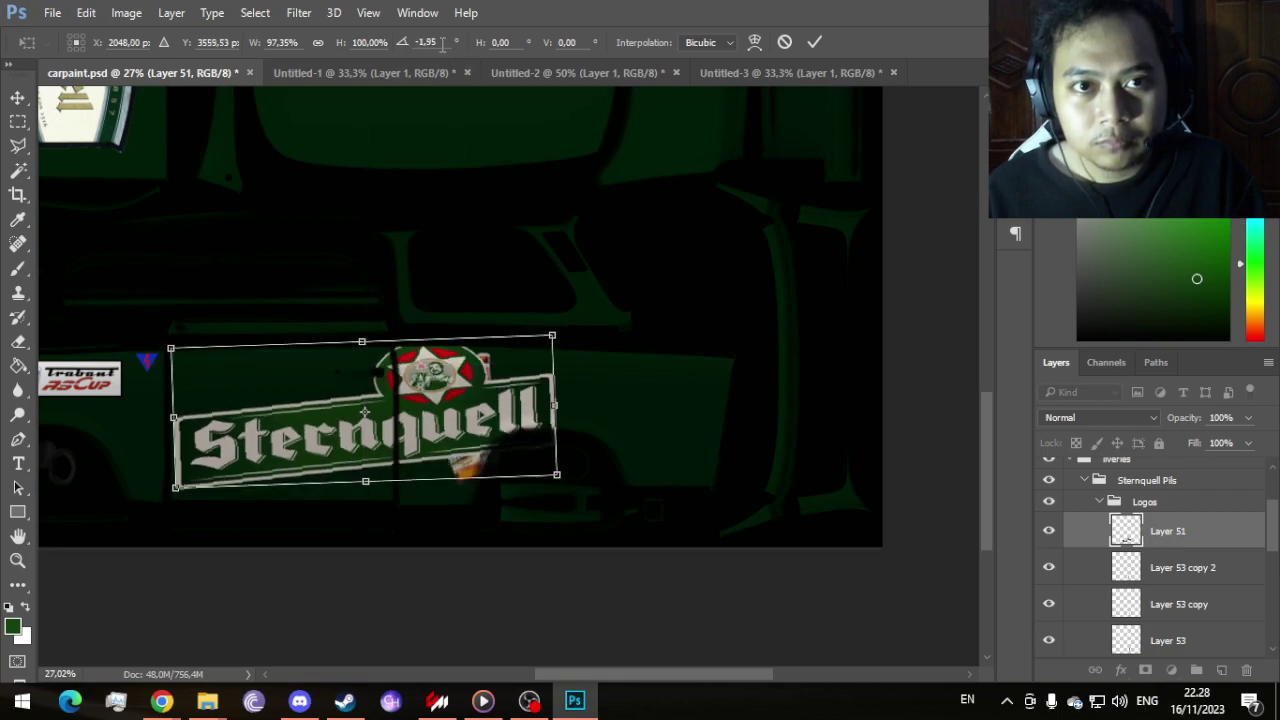
left_click(814, 42)
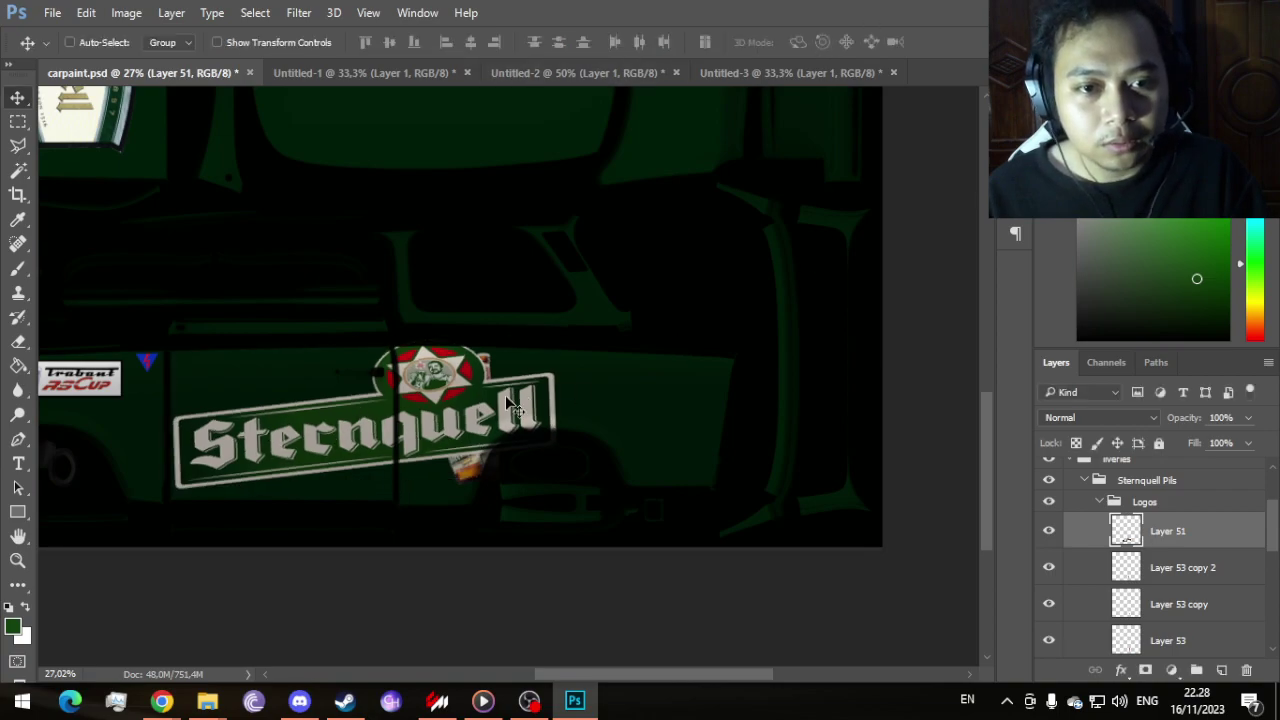
left_click_drag(482, 407, 485, 408)
left_click_drag(486, 408, 490, 408)
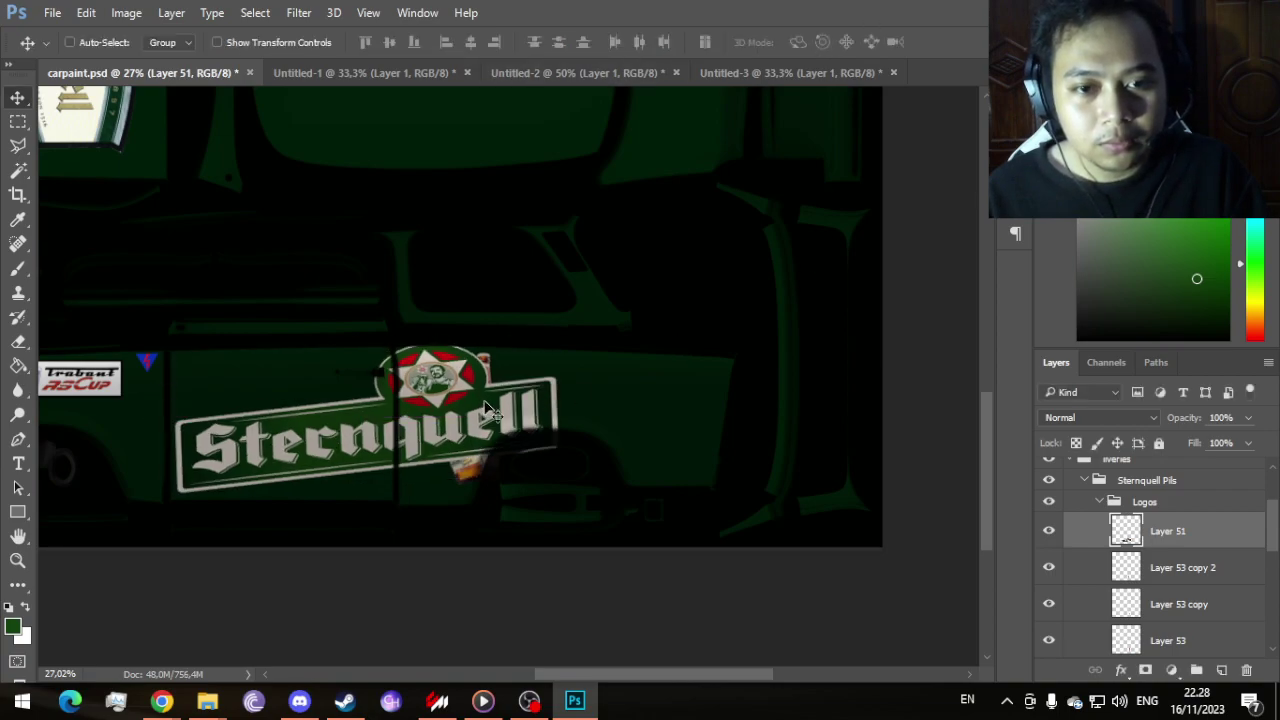
Step: Move the three bottle layers together about 25.65 cm toward the rear, placing them behind the wheel arch past the end of the logo
left_click(1203, 568)
scroll(1200, 560, "down", 2)
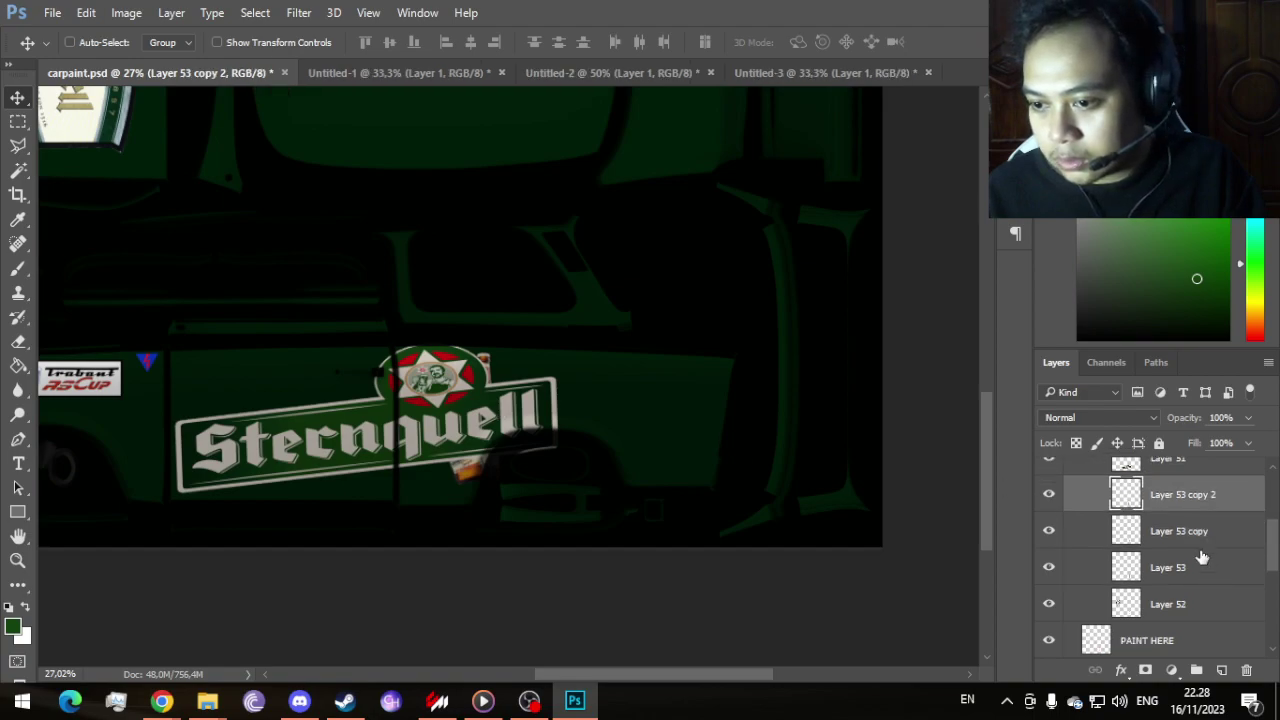
left_click(1200, 531, "shift")
left_click(1194, 566, "shift")
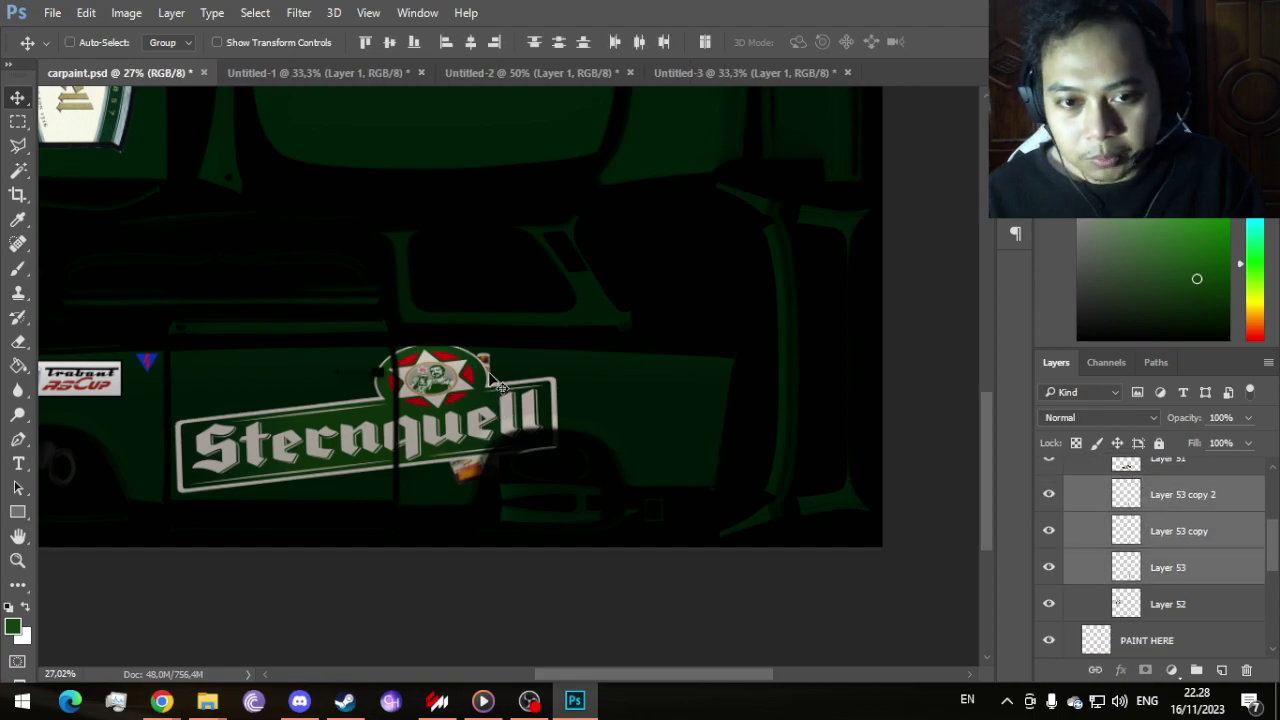
left_click_drag(500, 390, 676, 382)
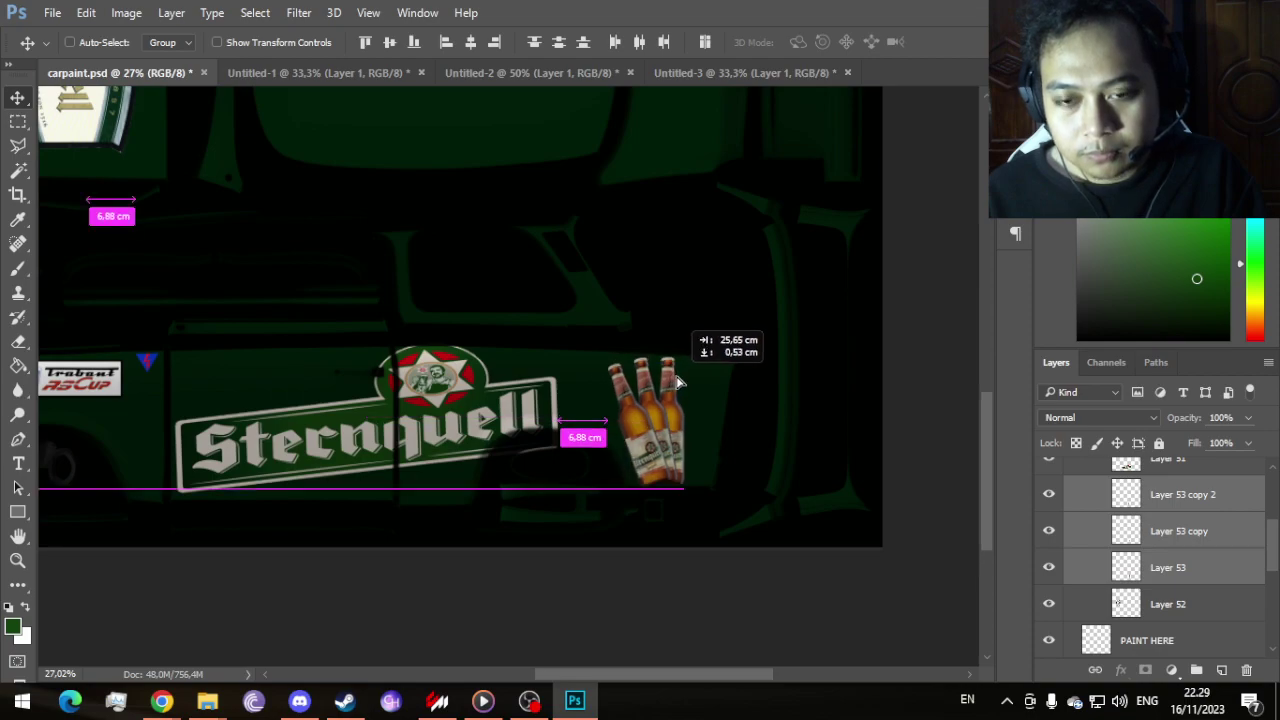
left_click_drag(676, 382, 676, 382)
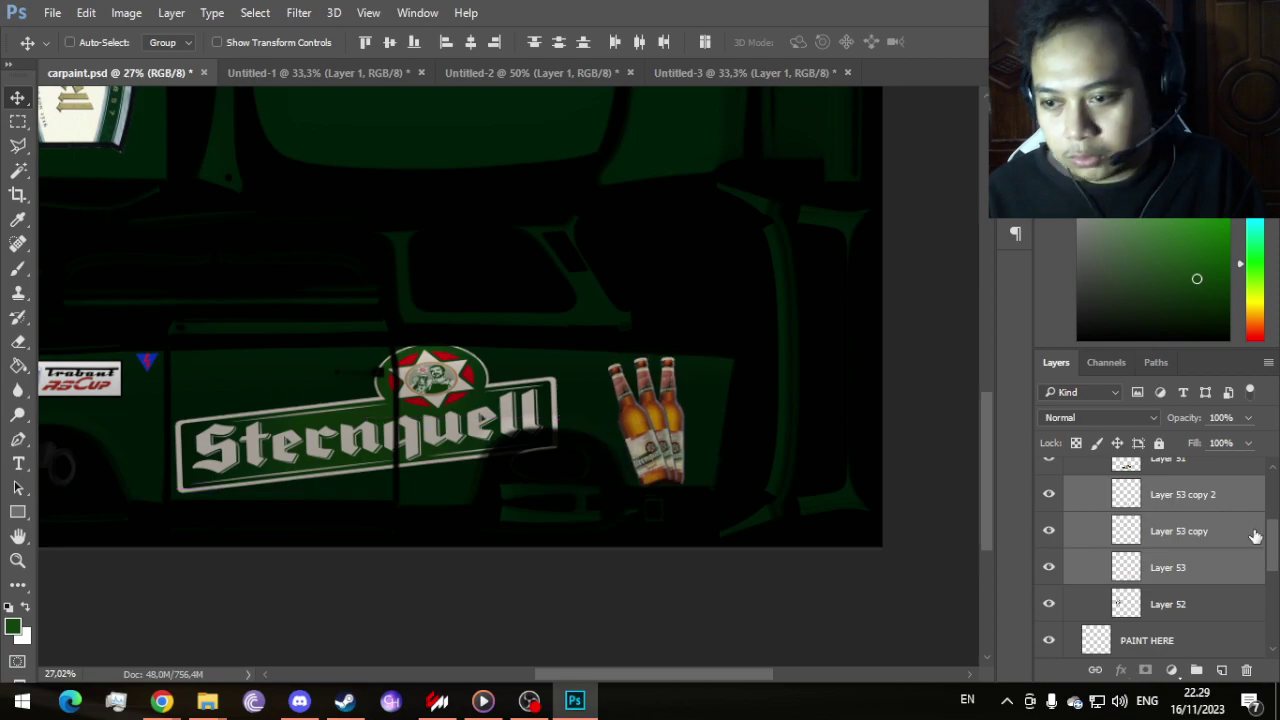
Step: Rotate Layer 53 copy 2 by 40 degrees so it leans toward the rear, and shift it slightly rearward
left_click(1213, 497)
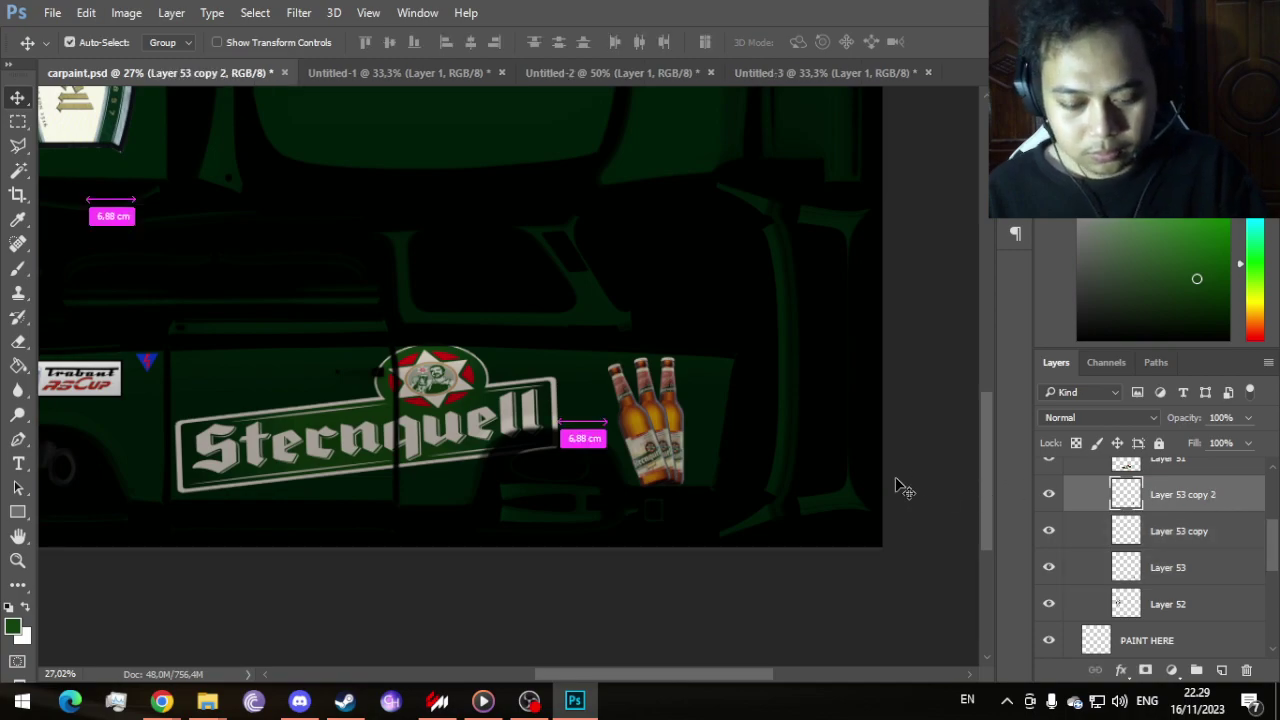
key("ctrl+t")
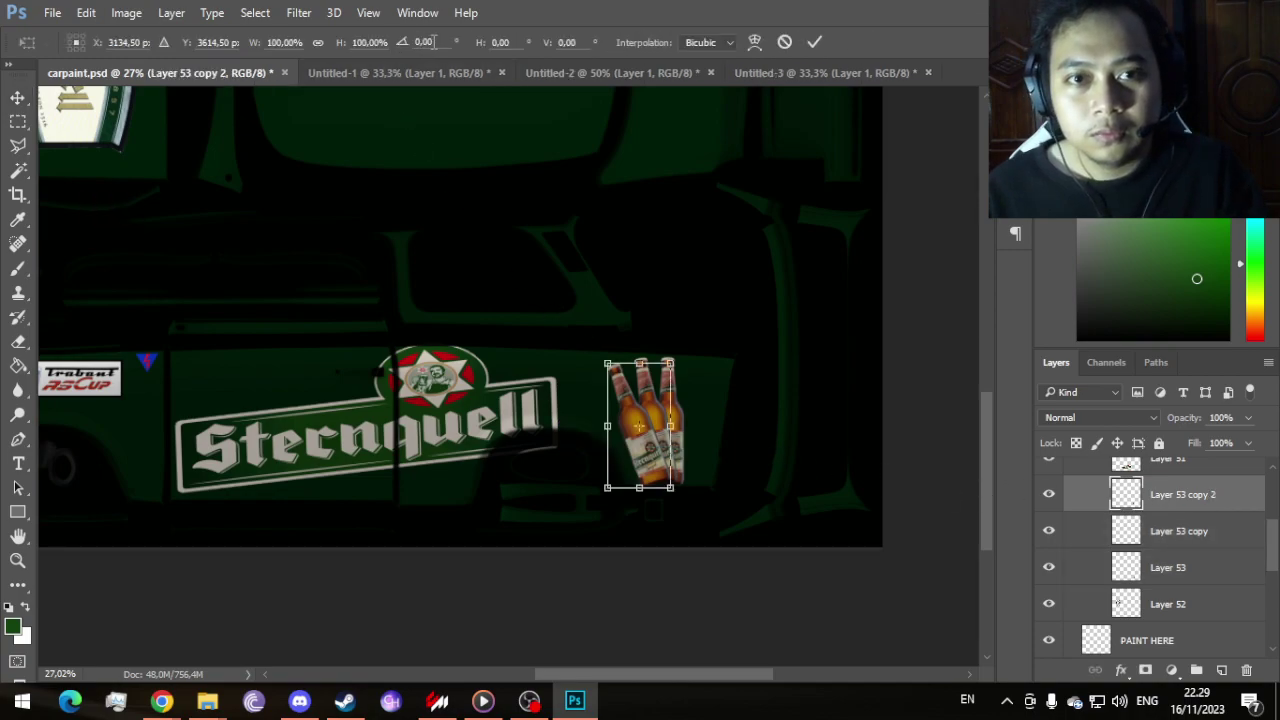
left_click(401, 44)
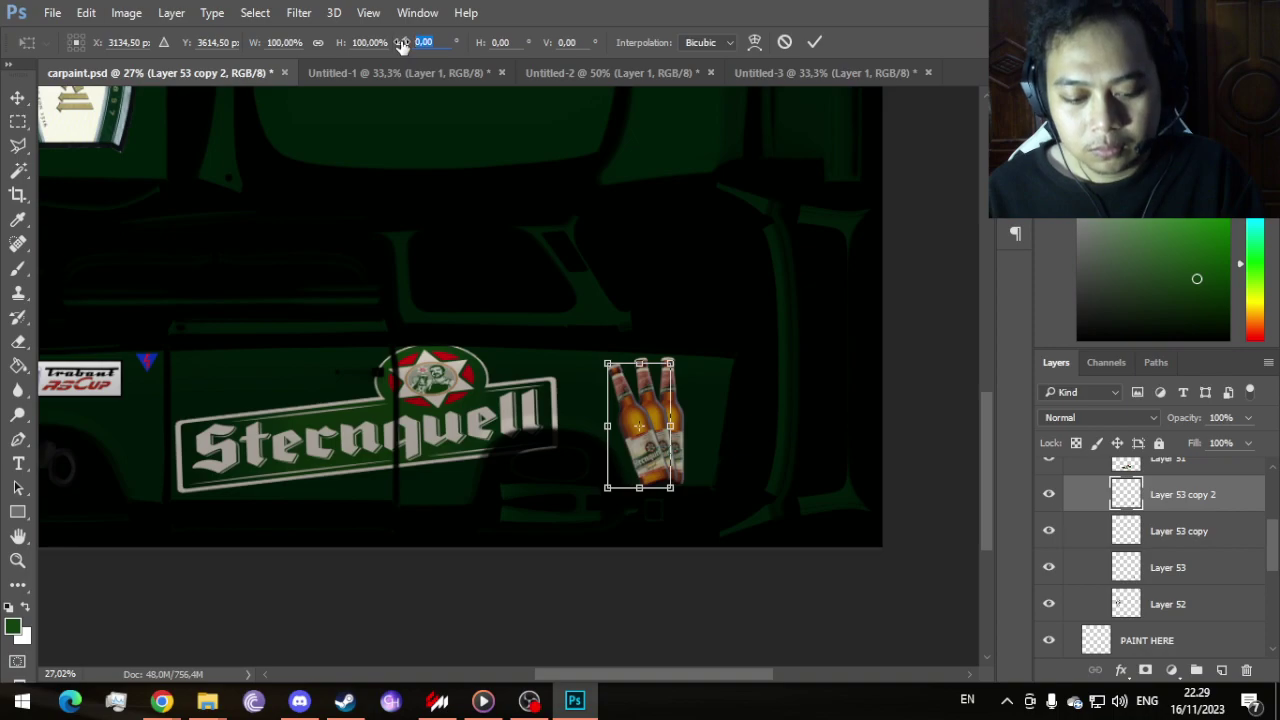
type("40")
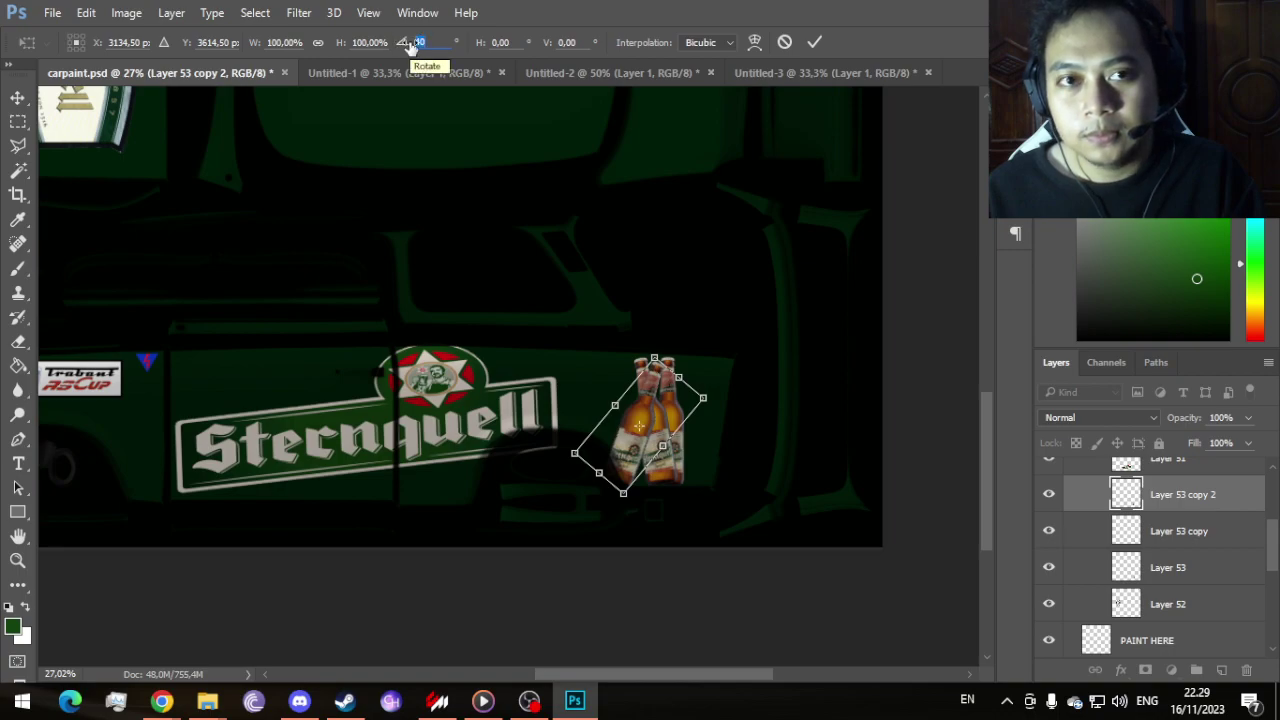
left_click(814, 42)
mouse_move(648, 434)
left_mouse_down()
mouse_move(675, 437)
mouse_move(657, 435)
left_mouse_up()
Step: Rotate the middle bottle, Layer 53 copy, by 20 degrees
left_click(1190, 567)
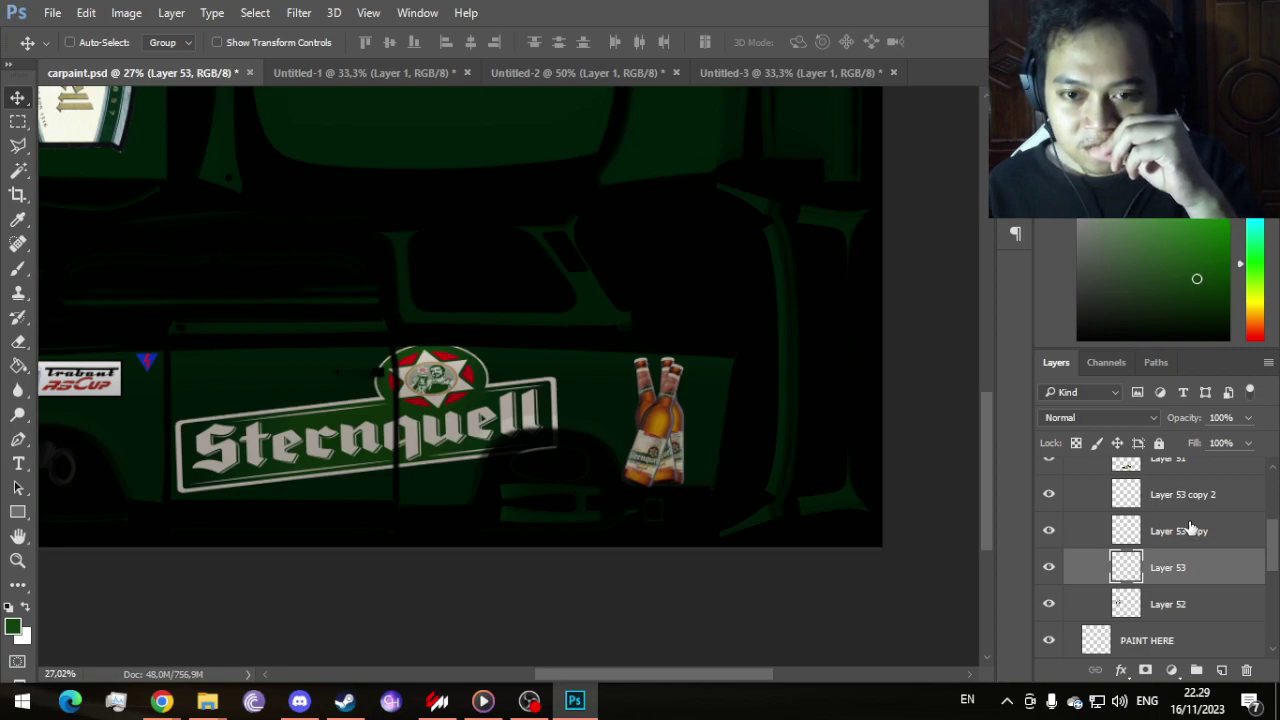
left_click(1195, 530)
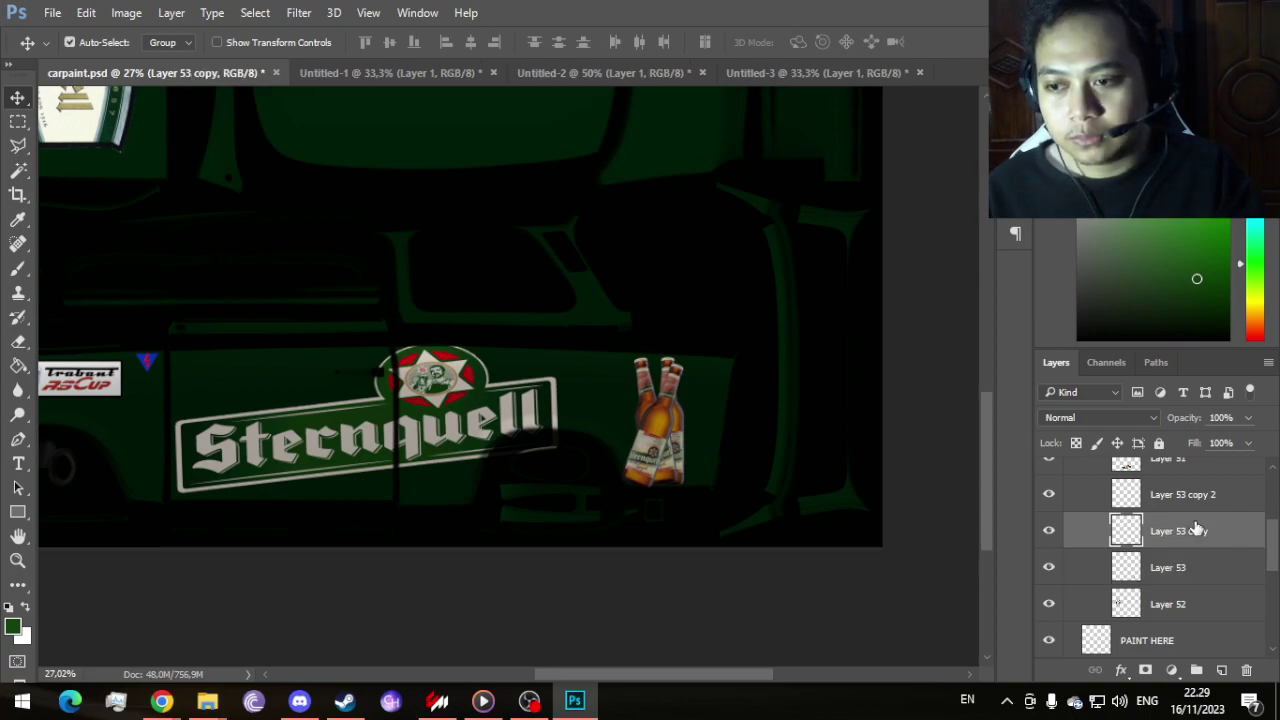
key("ctrl+t")
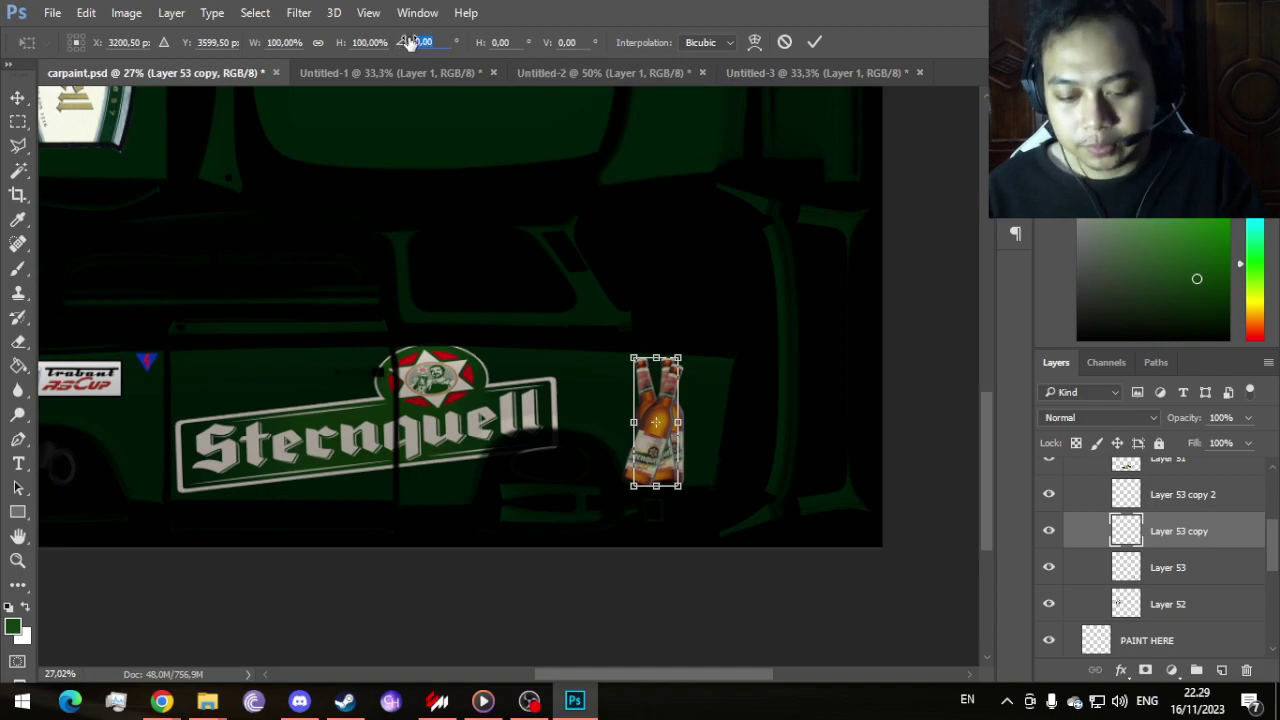
left_click_drag(402, 42, 410, 42)
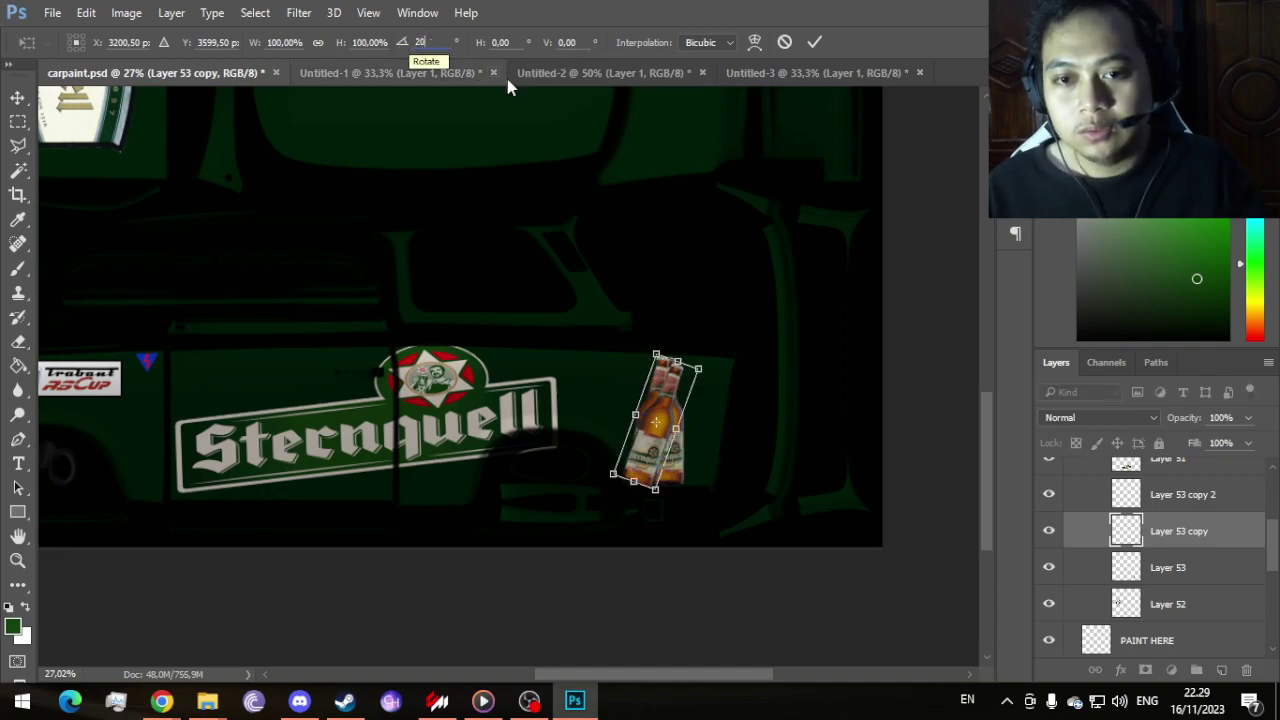
left_click(809, 47)
Step: Move Layer 53 copy and then Layer 53 toward the logo, spreading the three bottles into a fan
scroll(657, 386, "up", 1)
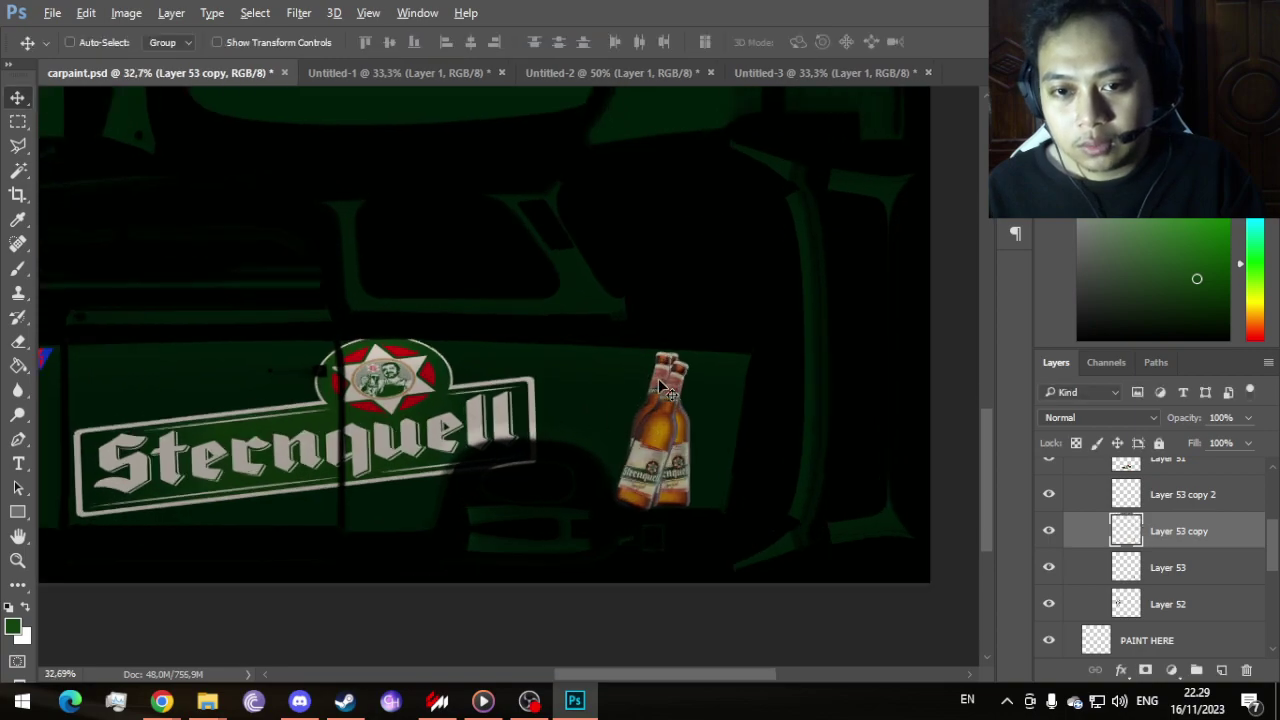
left_click_drag(655, 388, 643, 392)
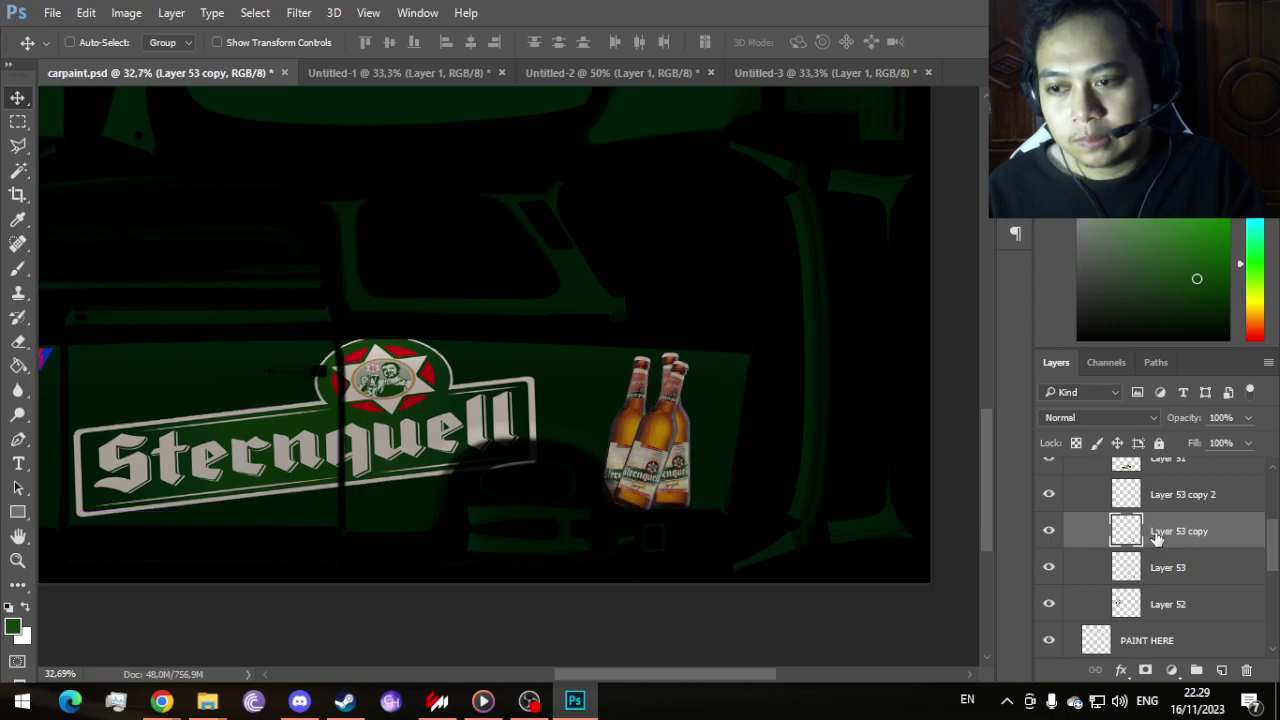
left_click(1205, 562)
left_click_drag(673, 472, 606, 473)
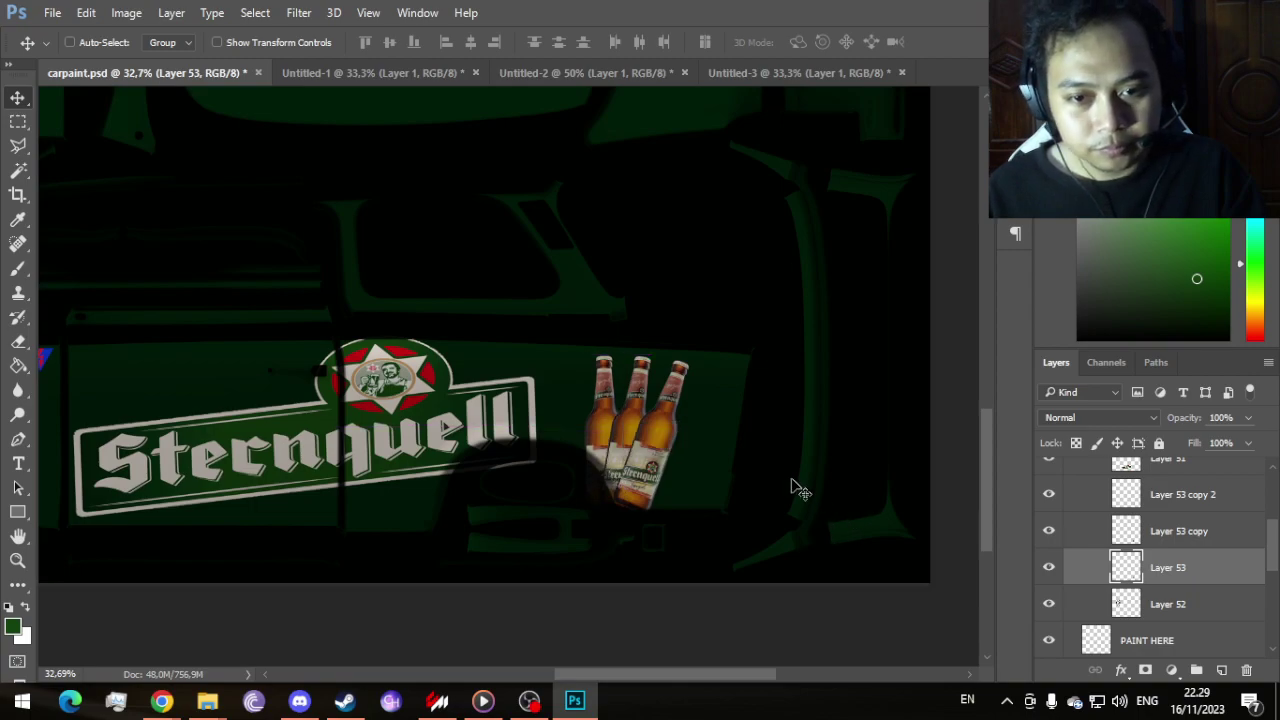
Step: Narrow the Sternquell logo, Layer 51, to about 94% width from its rear edge, widening the gap to the bottles
scroll(790, 487, "down", 5)
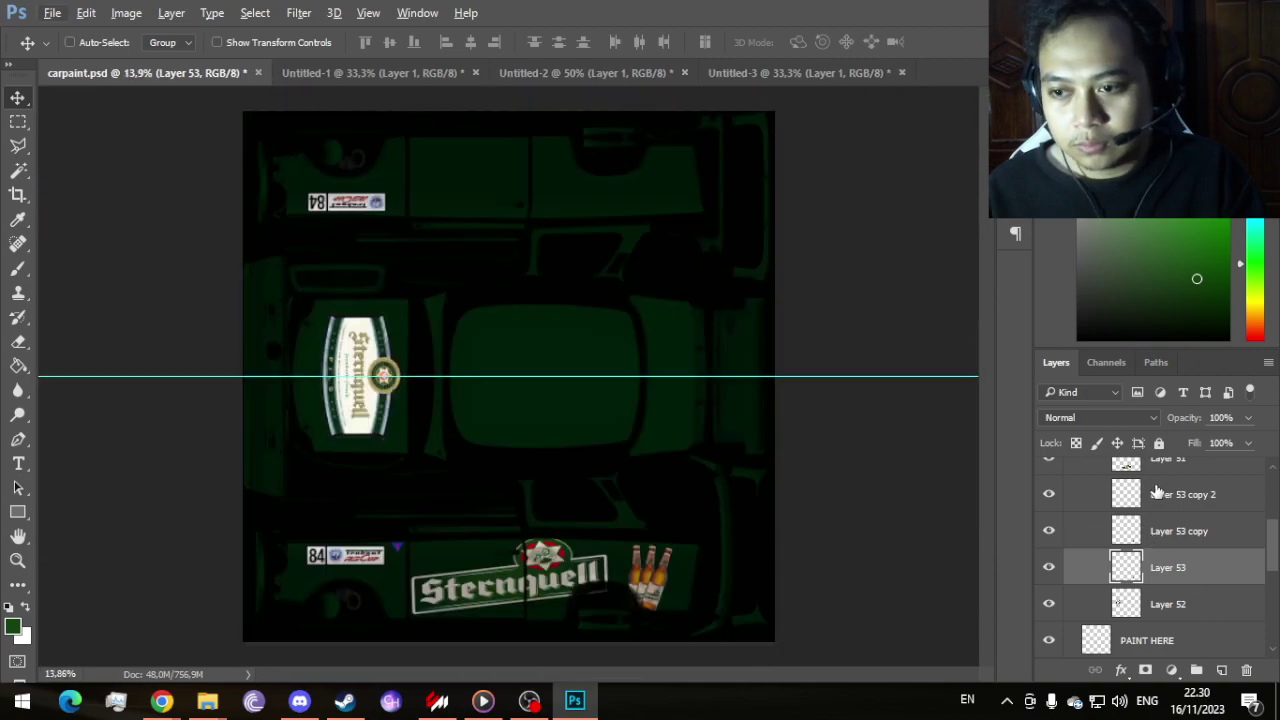
left_click(1160, 464)
scroll(700, 594, "up", 2)
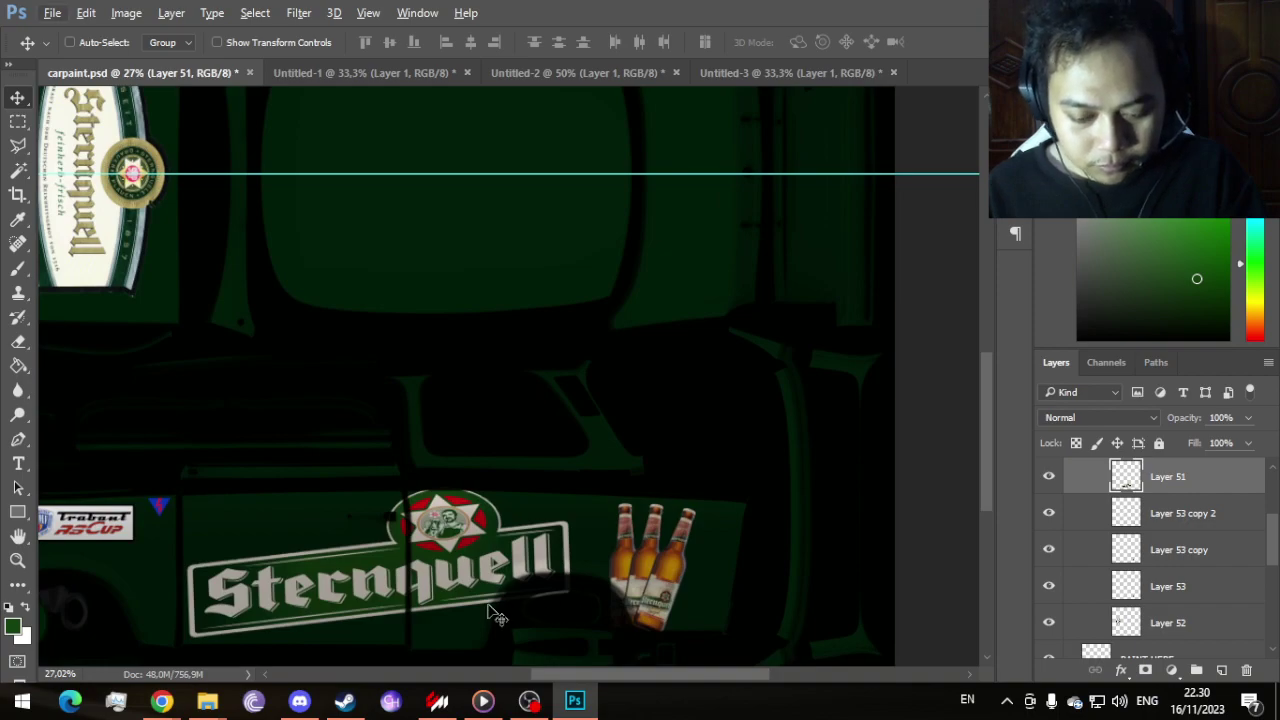
key("ctrl")
key("ctrl+t")
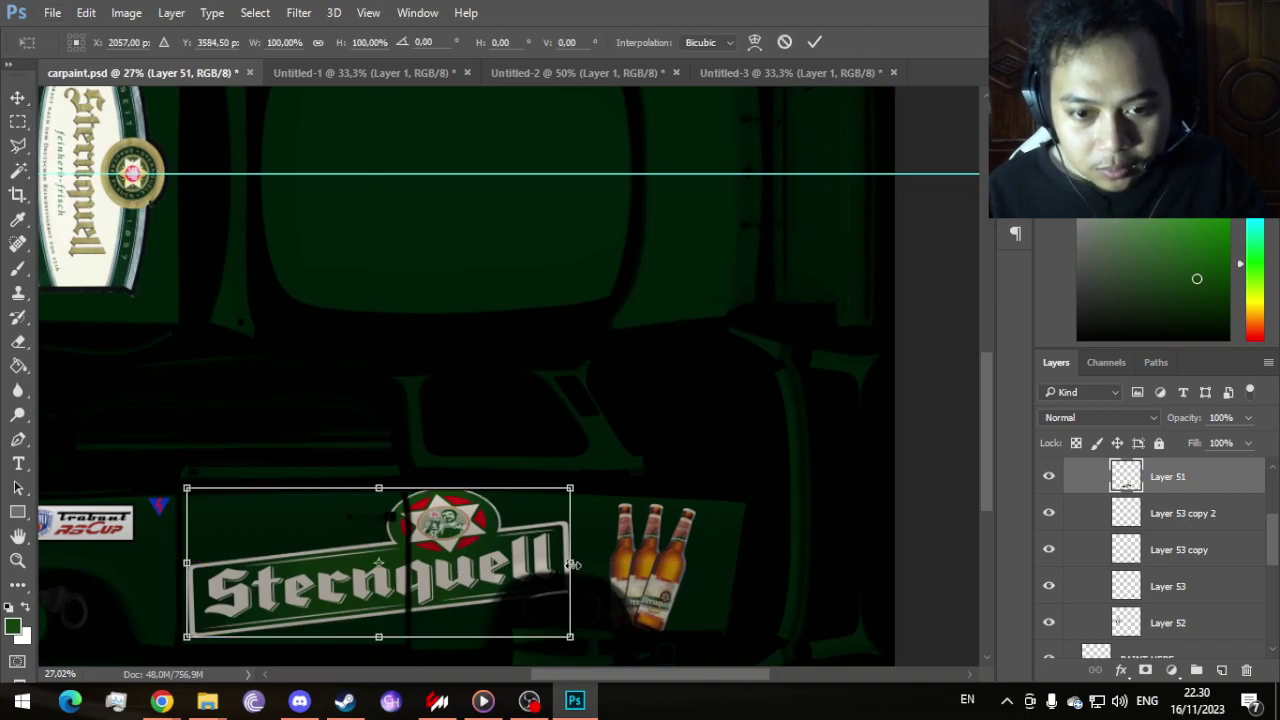
left_click_drag(572, 565, 550, 569)
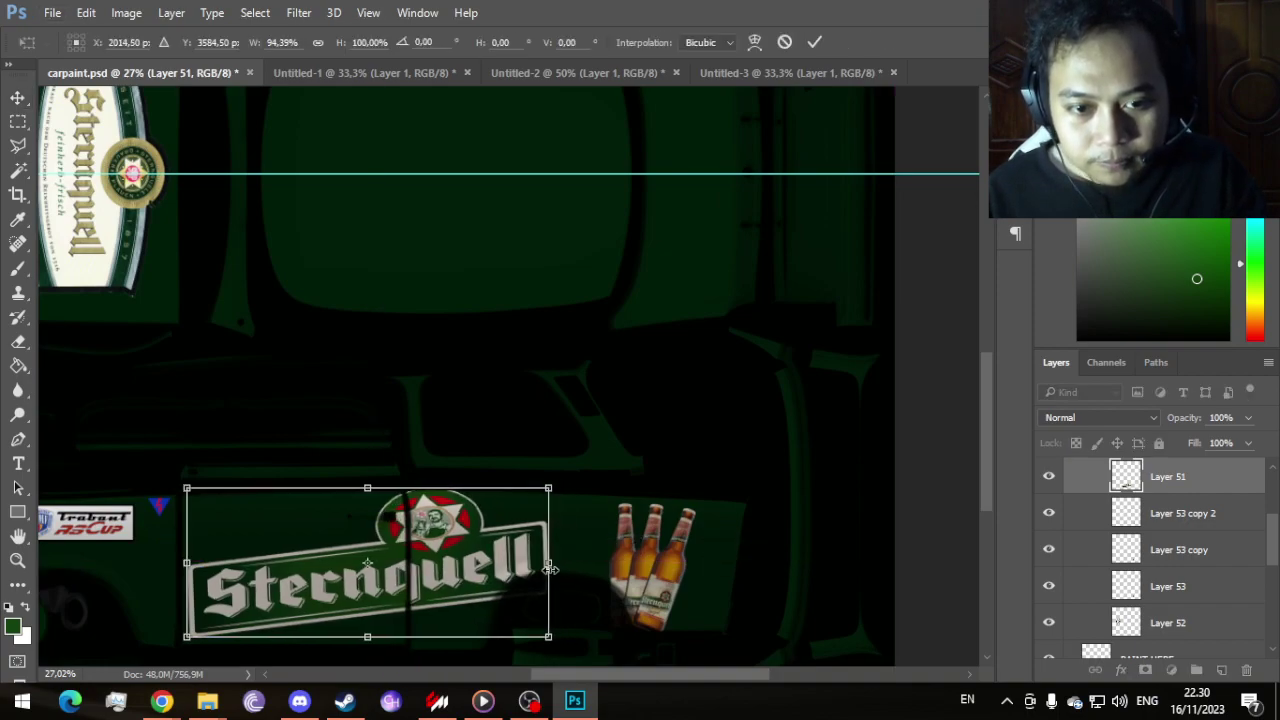
left_click(815, 42)
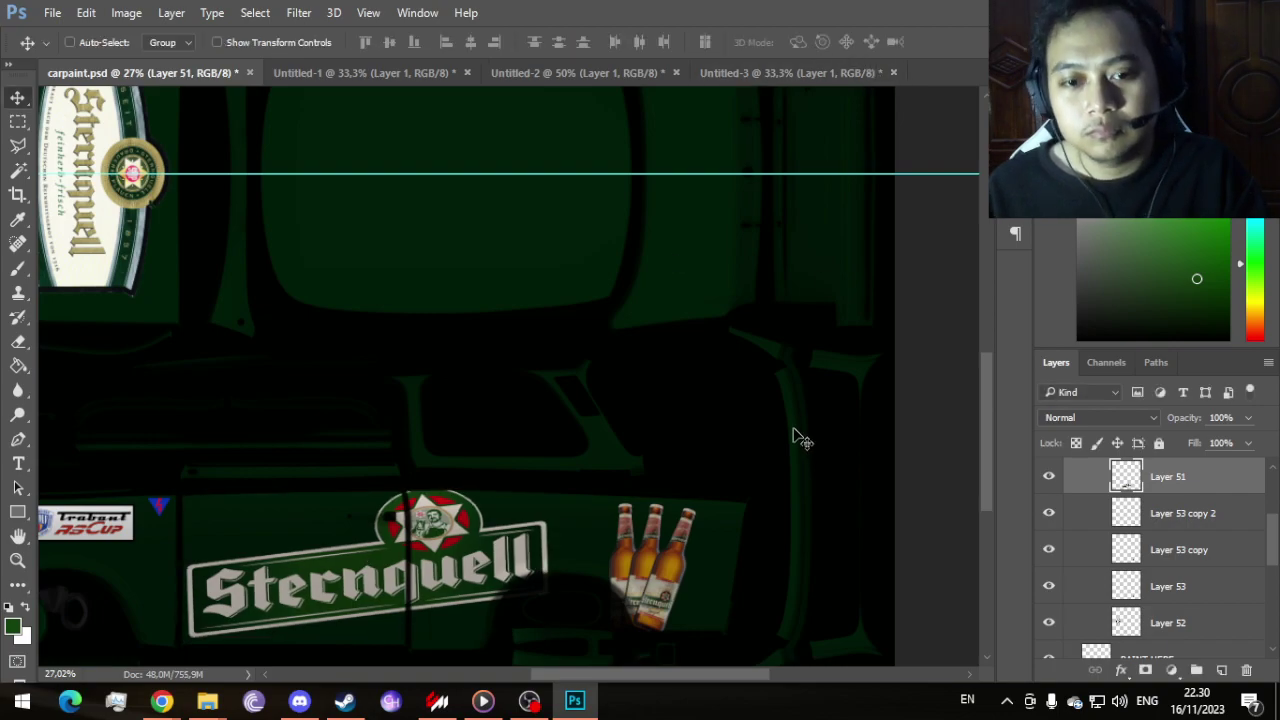
scroll(794, 432, "down", 5)
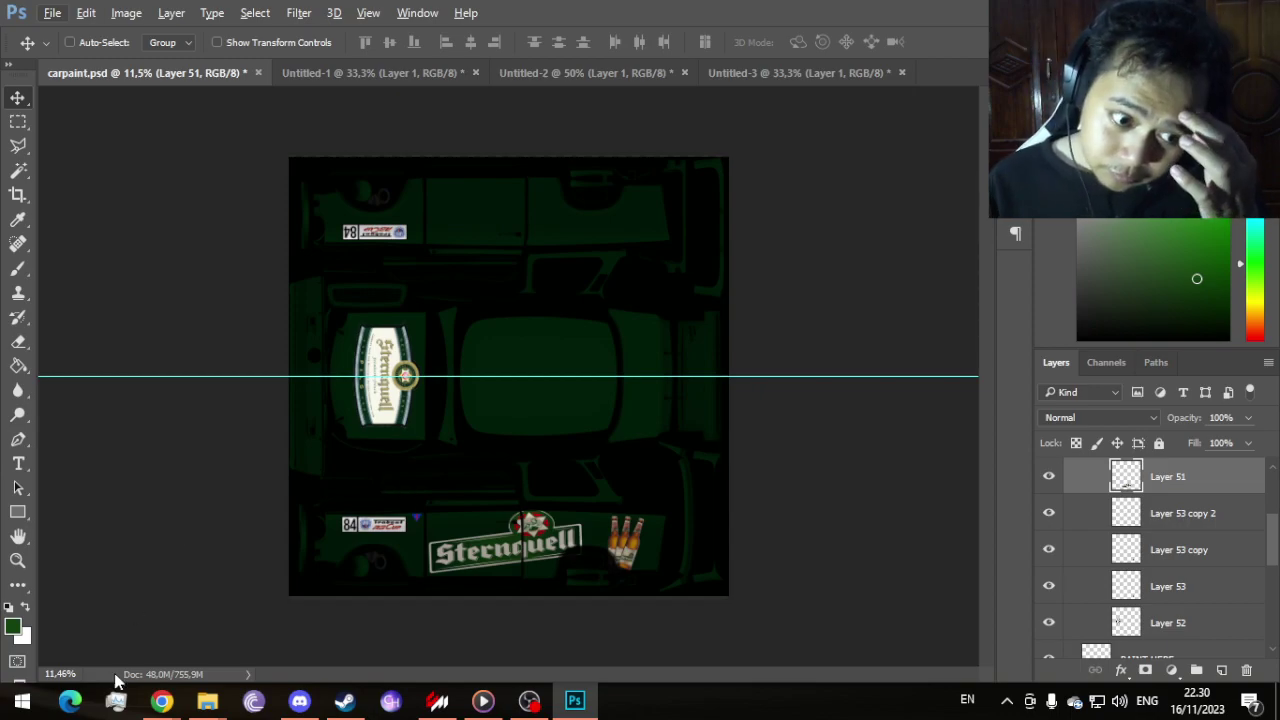
mouse_move(176, 705)
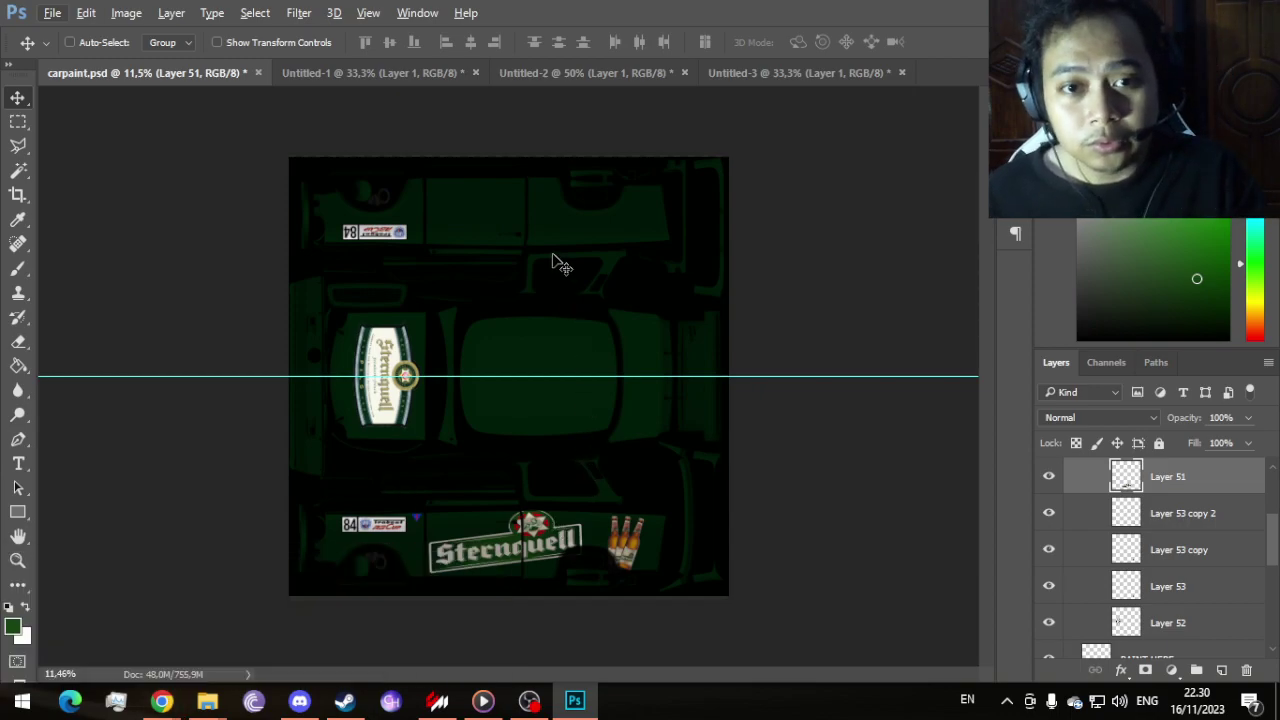
scroll(1197, 551, "down", 1)
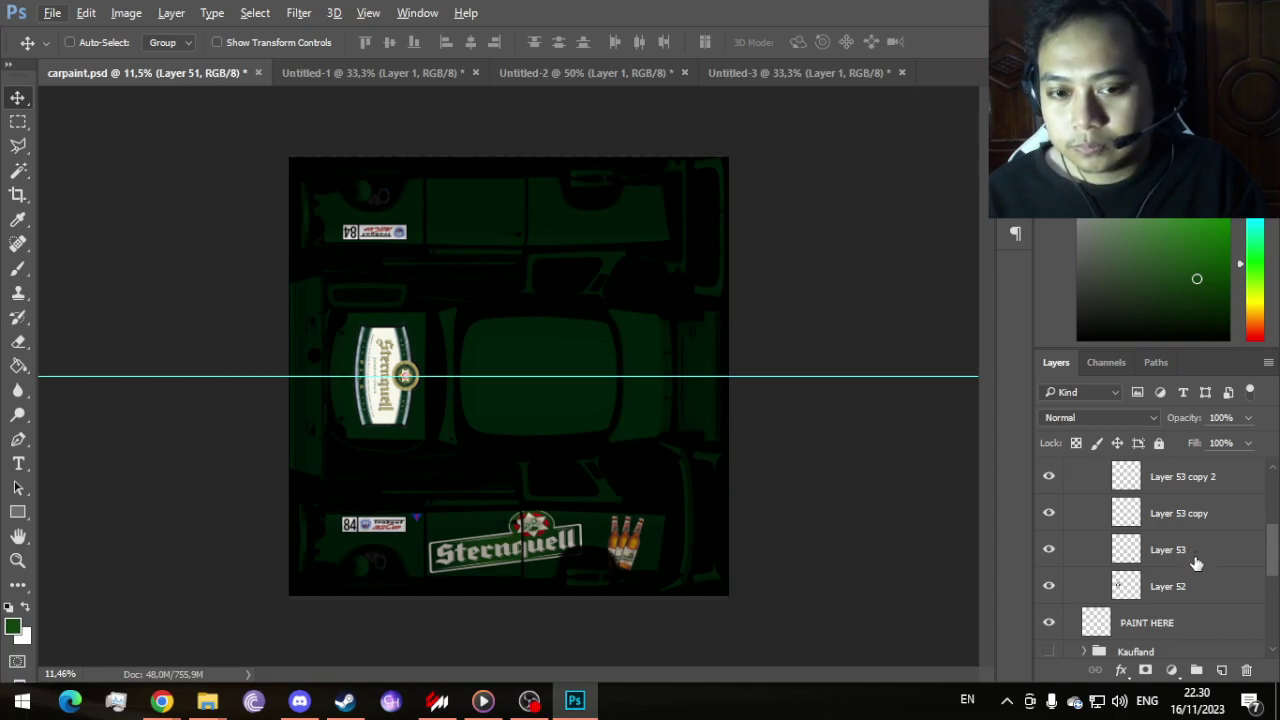
scroll(1197, 563, "down", 1)
scroll(1195, 568, "up", 5)
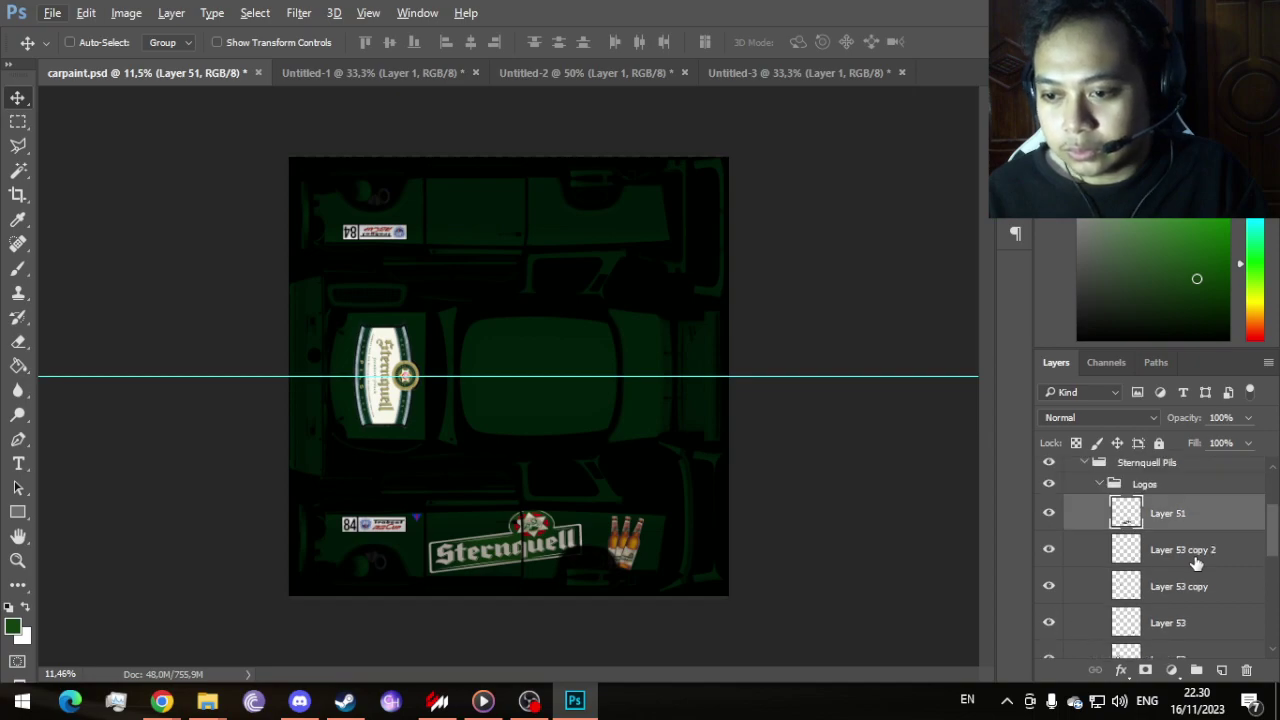
scroll(1192, 574, "down", 3)
scroll(1190, 575, "down", 1)
scroll(1186, 565, "up", 3)
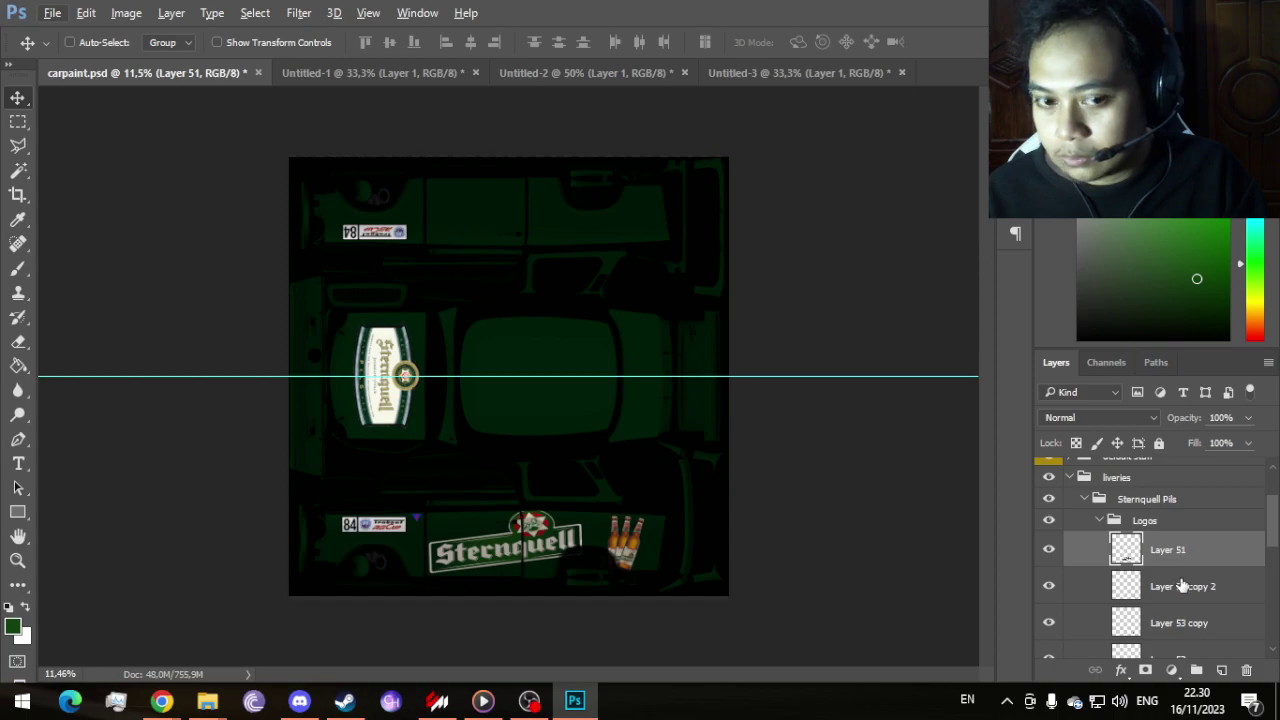
scroll(1183, 586, "down", 1)
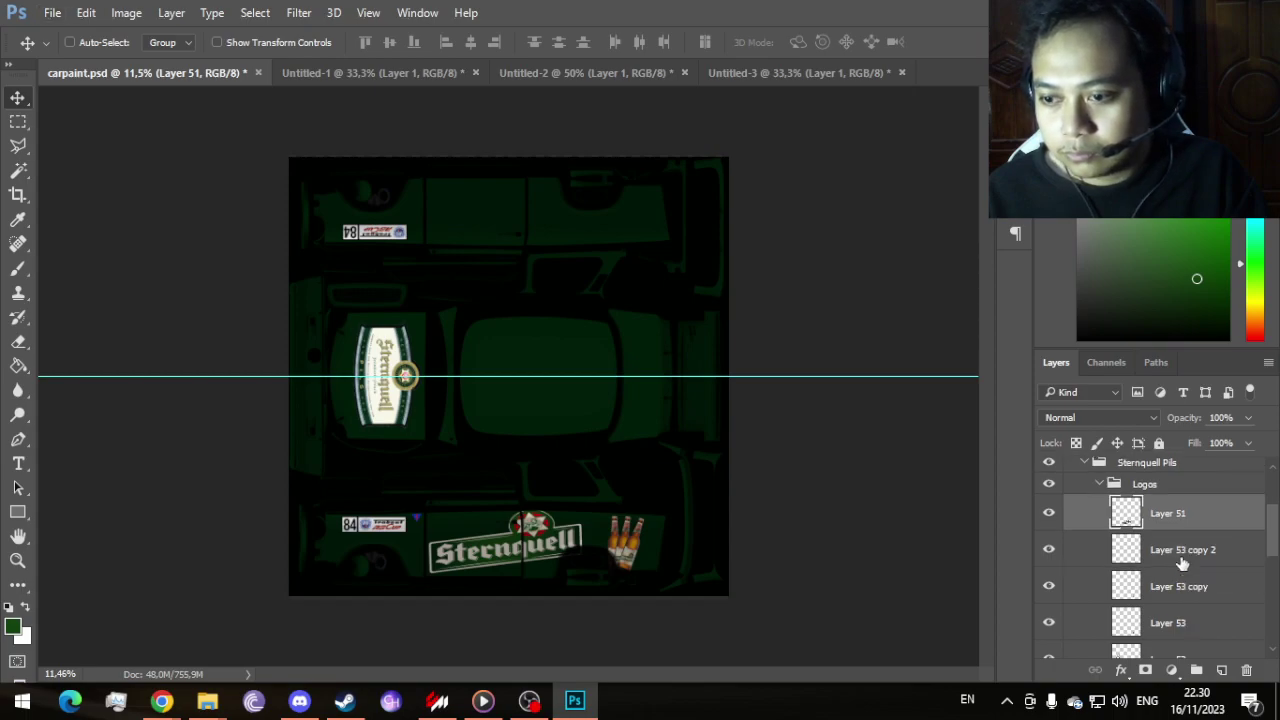
Step: Duplicate Layer 53, Layer 53 copy and Layer 53 copy 2 together onto the rear fender of the opposite side panel, aligned with the originals
left_click(1184, 560)
left_click(1186, 590)
left_click(1186, 620)
left_click(1186, 590)
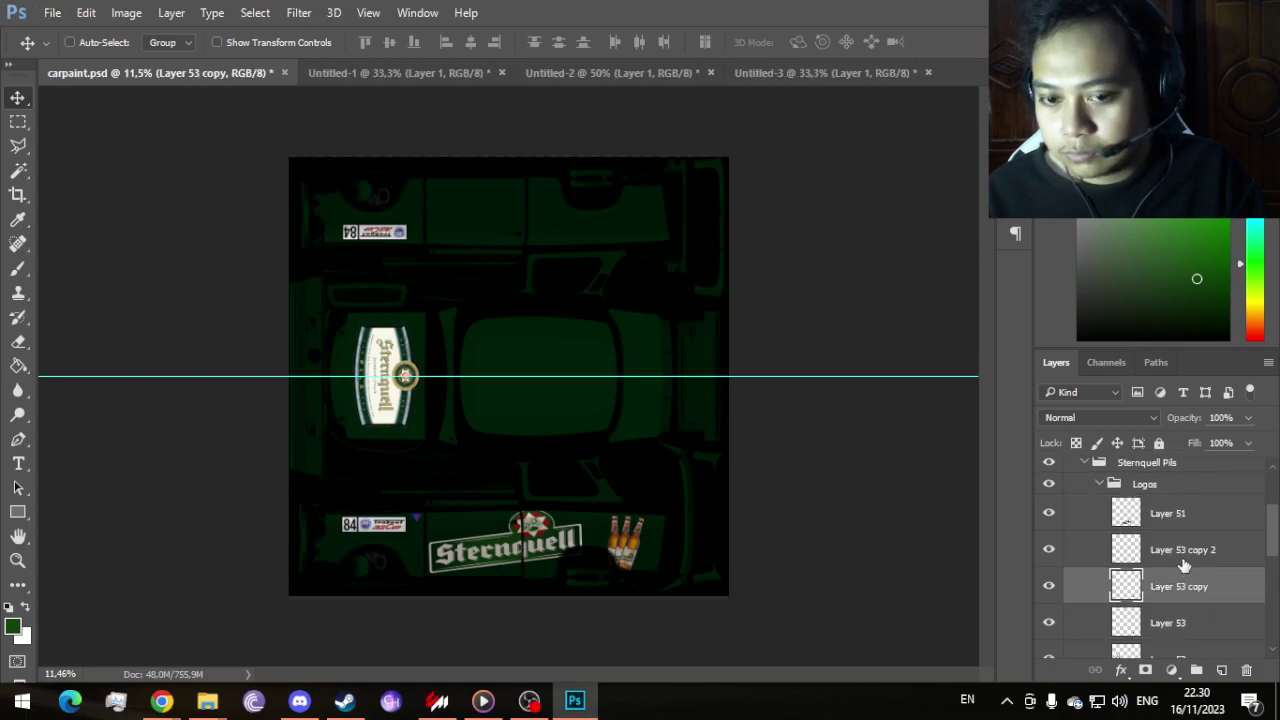
left_click(1183, 551)
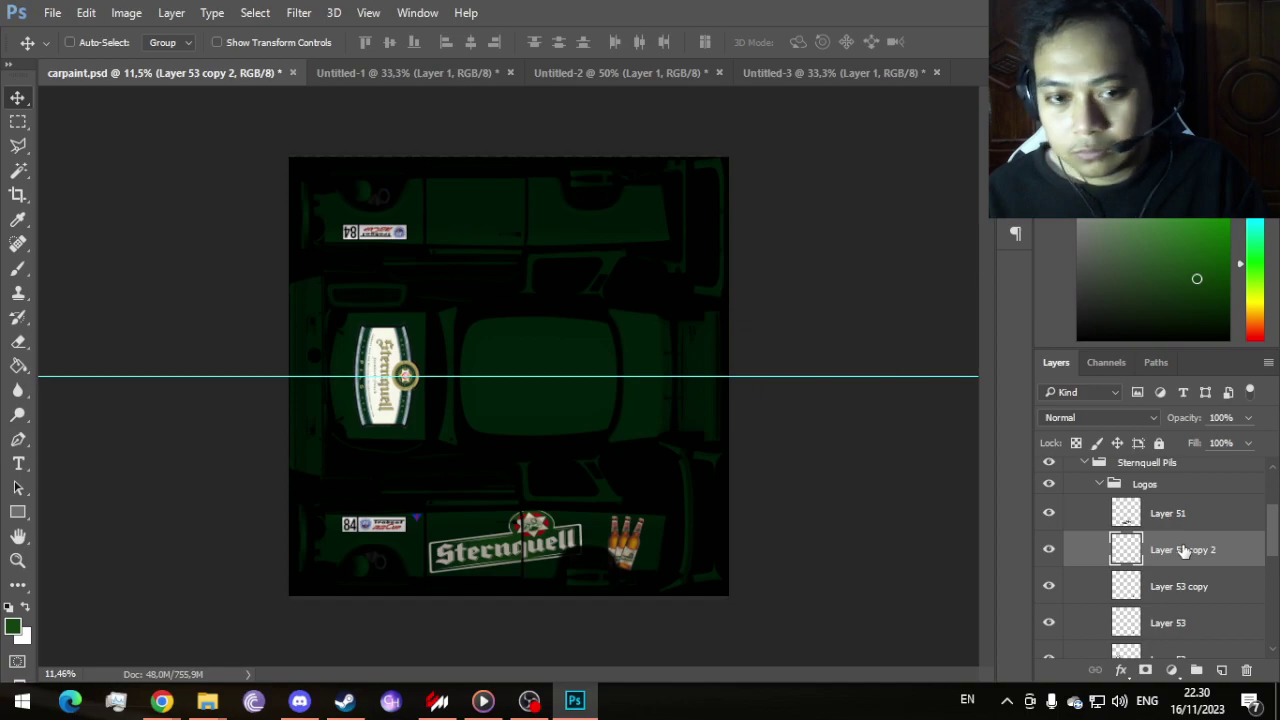
scroll(1183, 551, "down", 1)
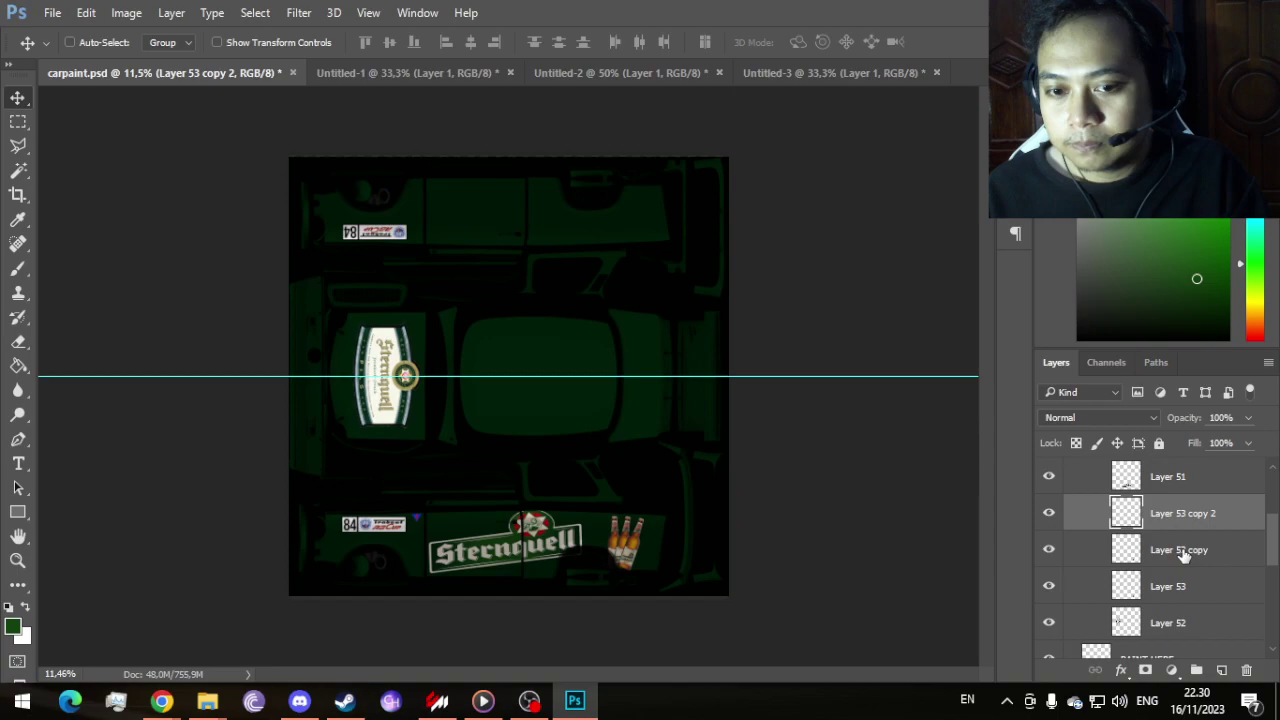
left_click(1183, 551, "shift")
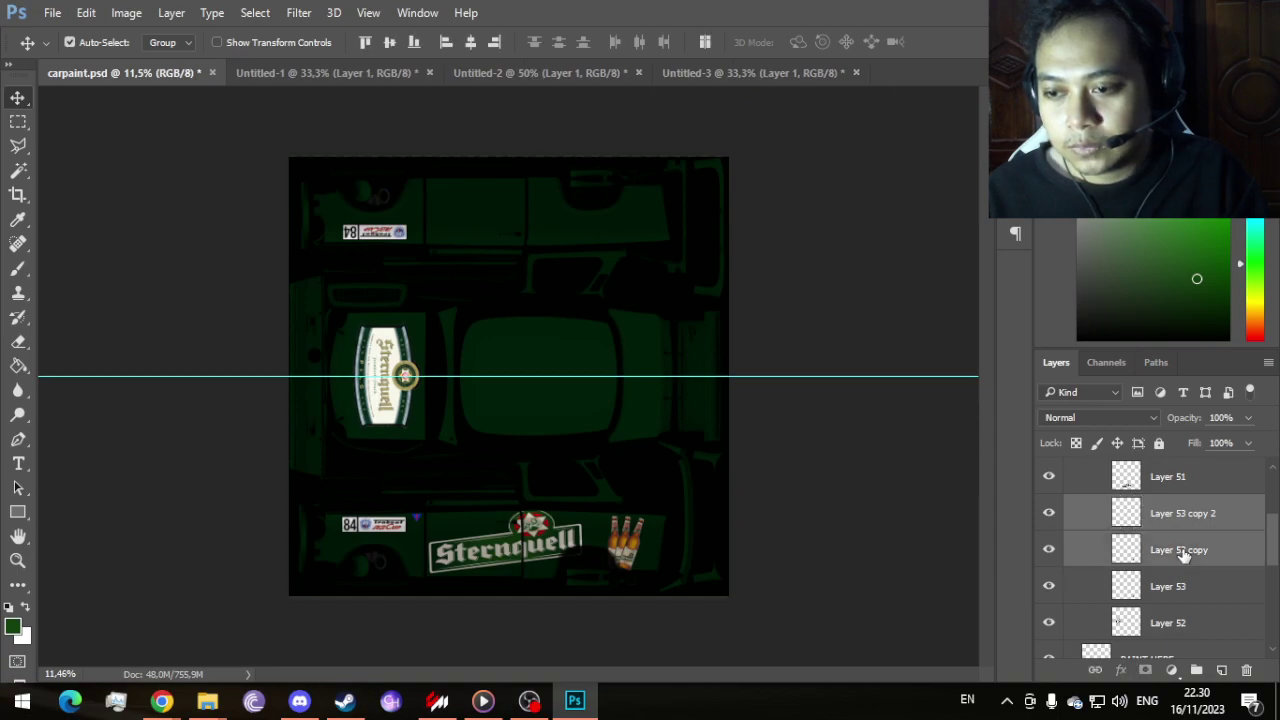
left_click(1180, 590, "shift")
left_click_drag(629, 545, 628, 210)
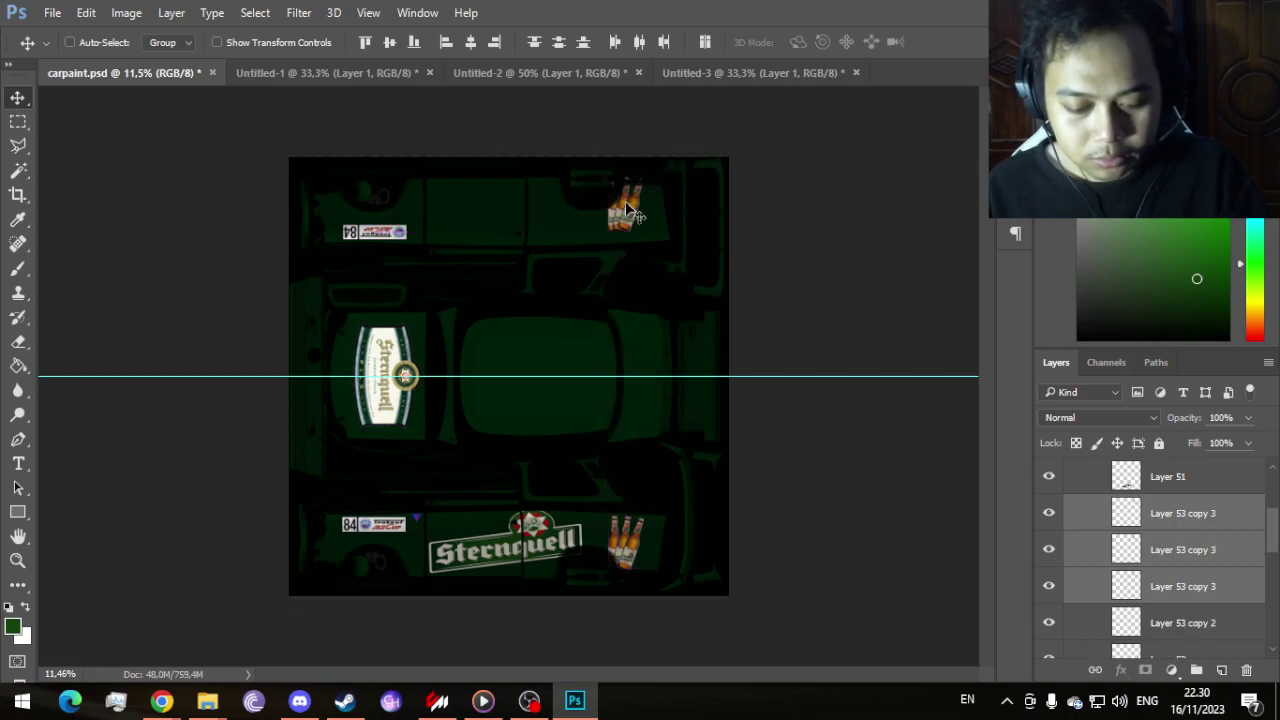
Step: Rotate the three duplicated bottles 180 degrees and shift them slightly toward the windows, to about Y 508 px
key("ctrl+t")
scroll(630, 208, "up", 4)
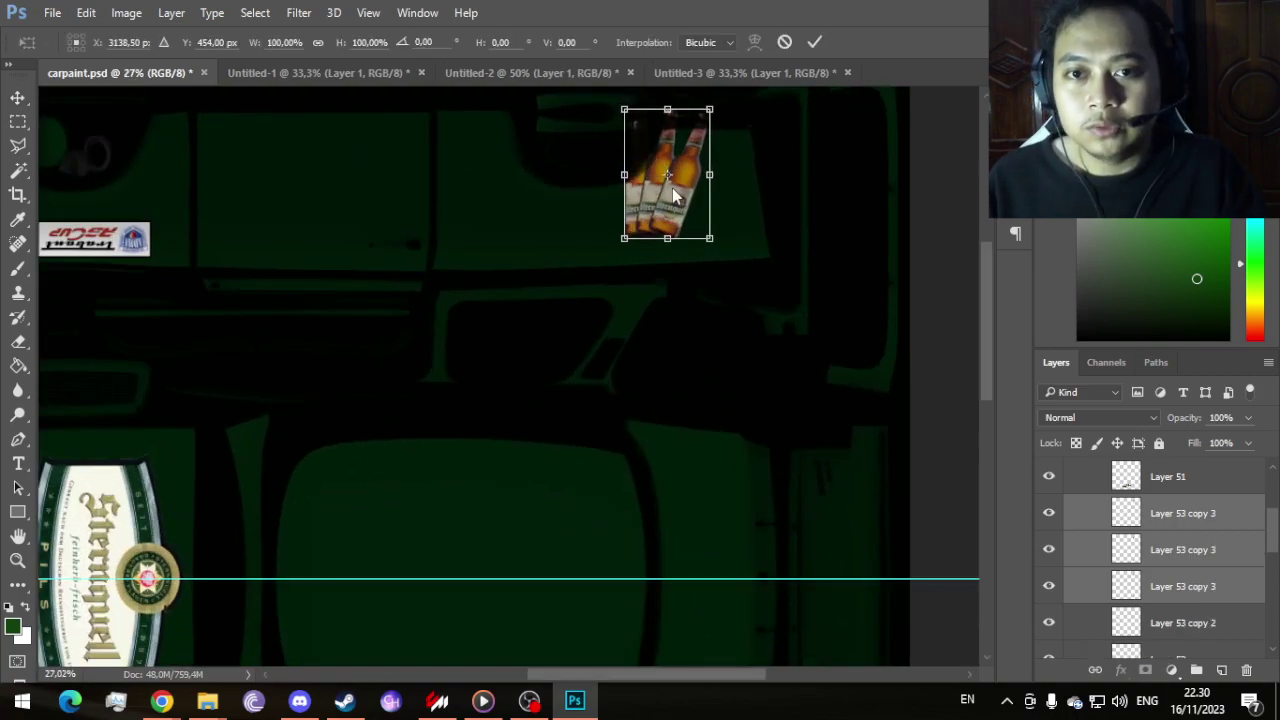
right_click(674, 196)
left_click(750, 411)
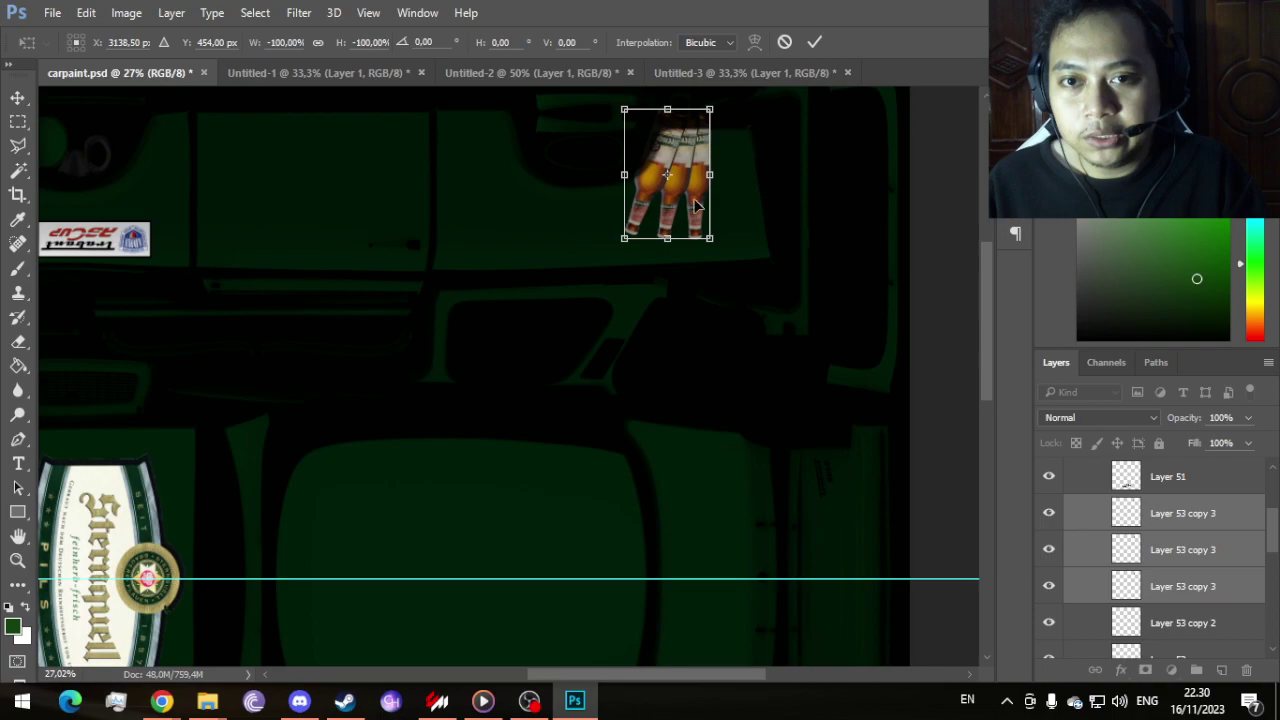
left_click_drag(697, 205, 670, 213)
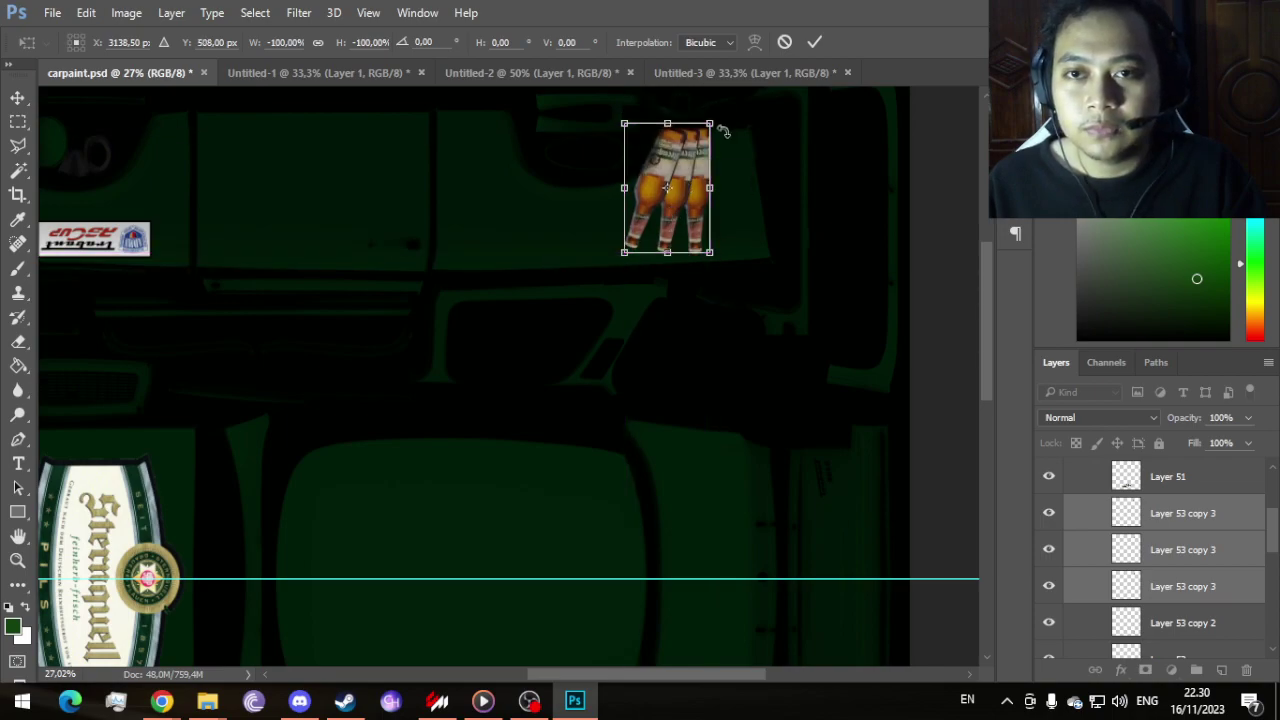
left_click(815, 41)
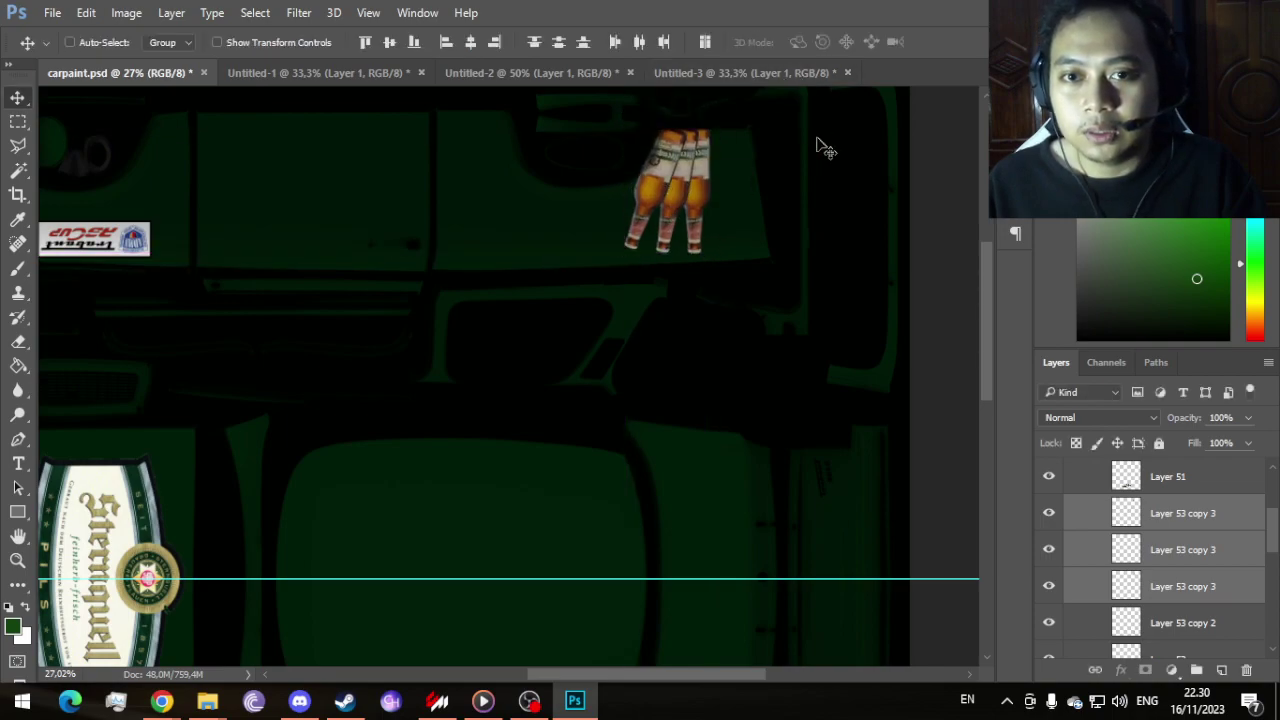
Step: Rename the middle of the three layers called Layer 53 copy 3 as Layer 53 copy 4
left_click(1193, 516)
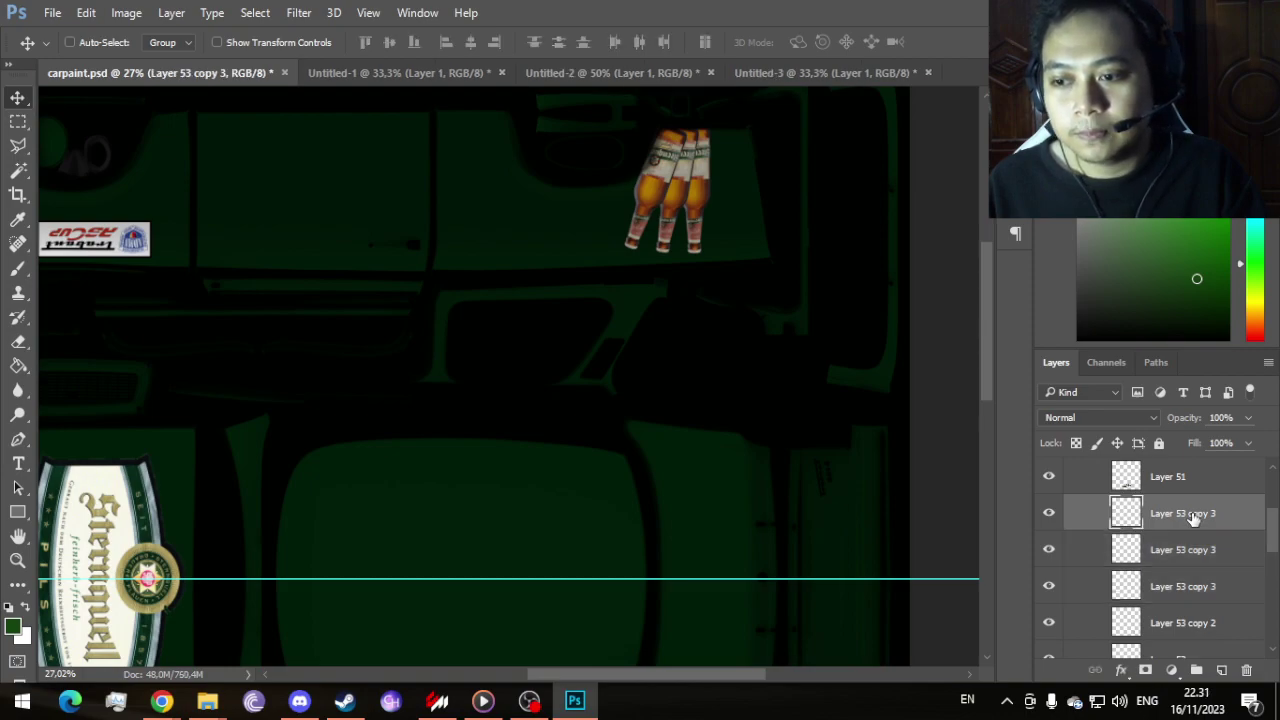
scroll(1193, 516, "down", 2)
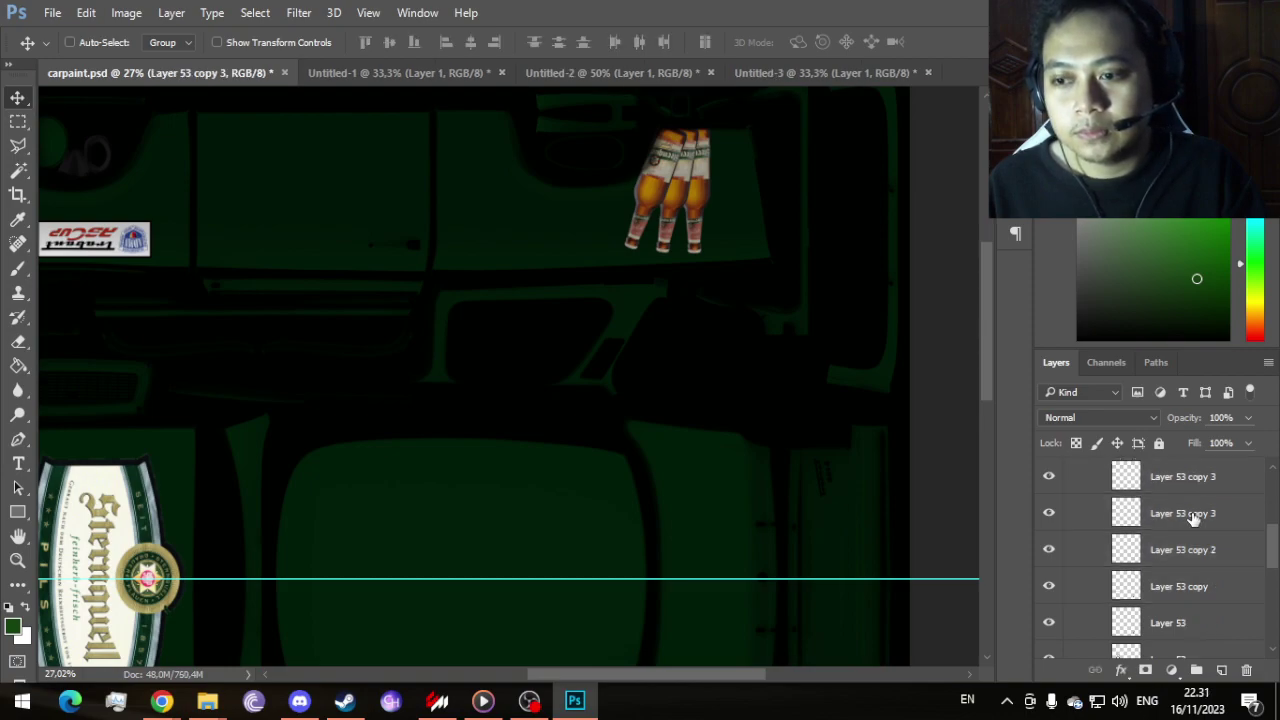
scroll(1193, 516, "down", 1)
scroll(1193, 516, "up", 2)
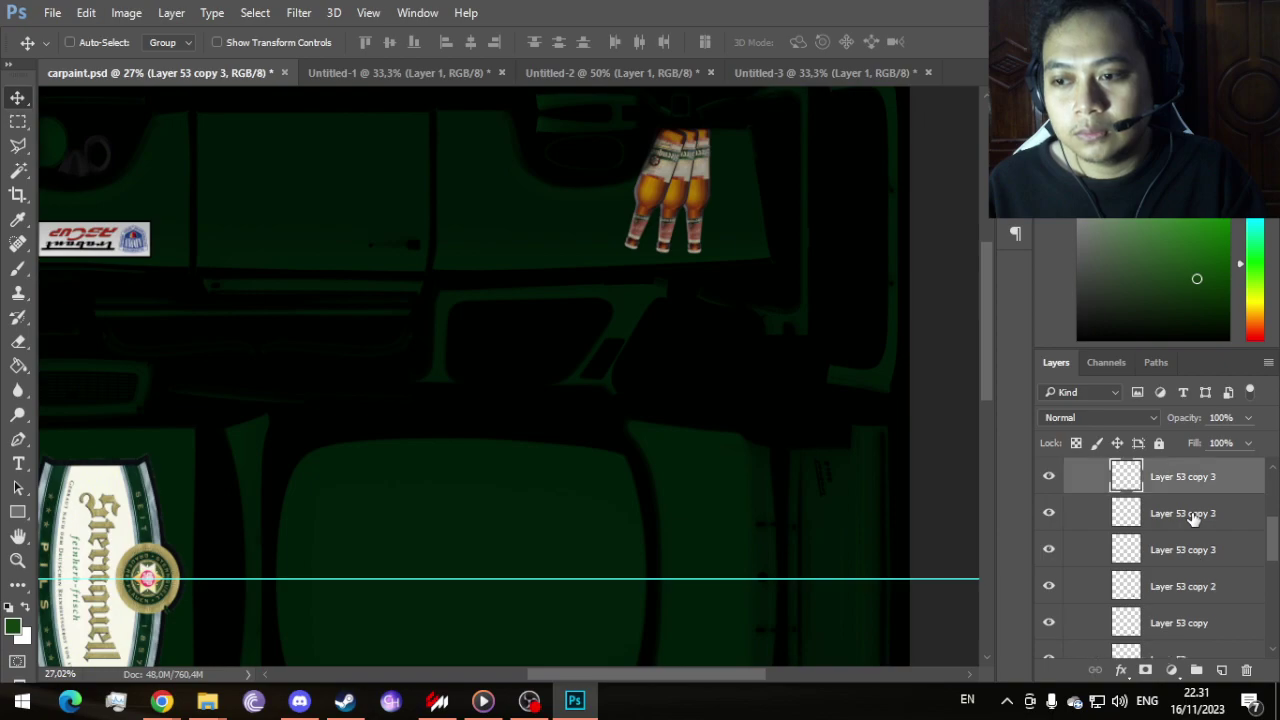
left_click(1216, 550)
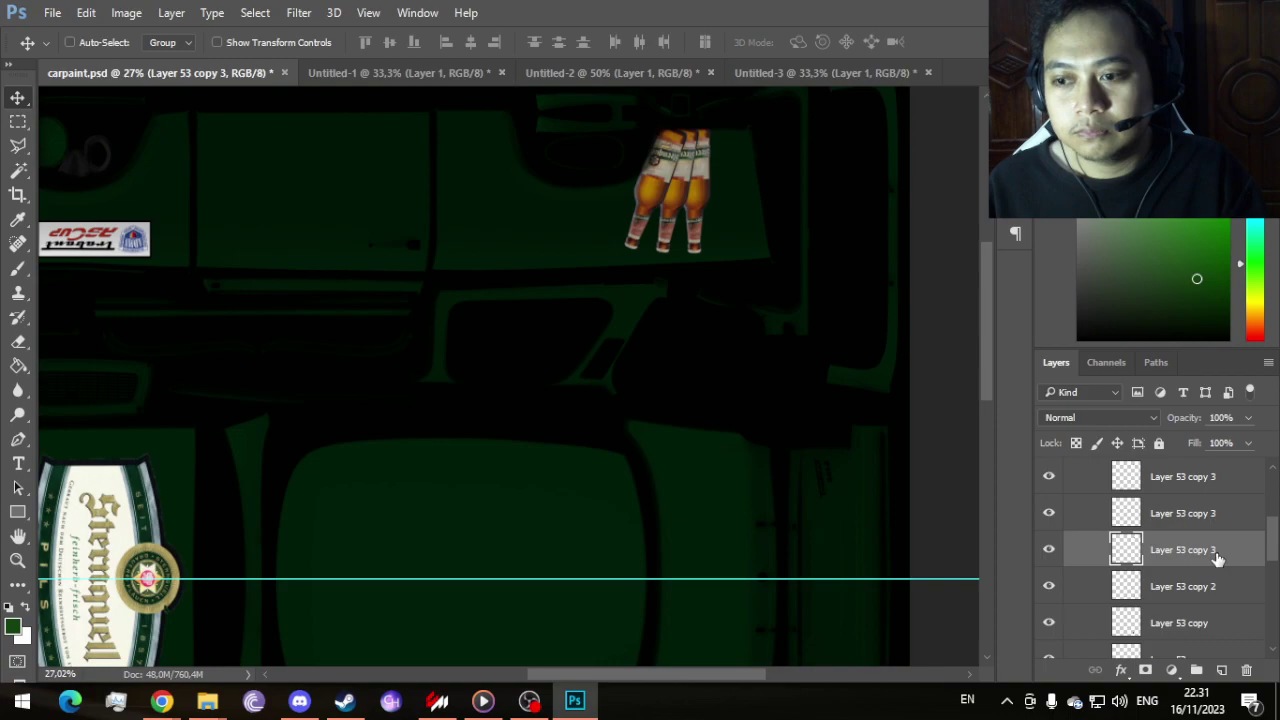
double_click(1214, 516)
left_click(1221, 513)
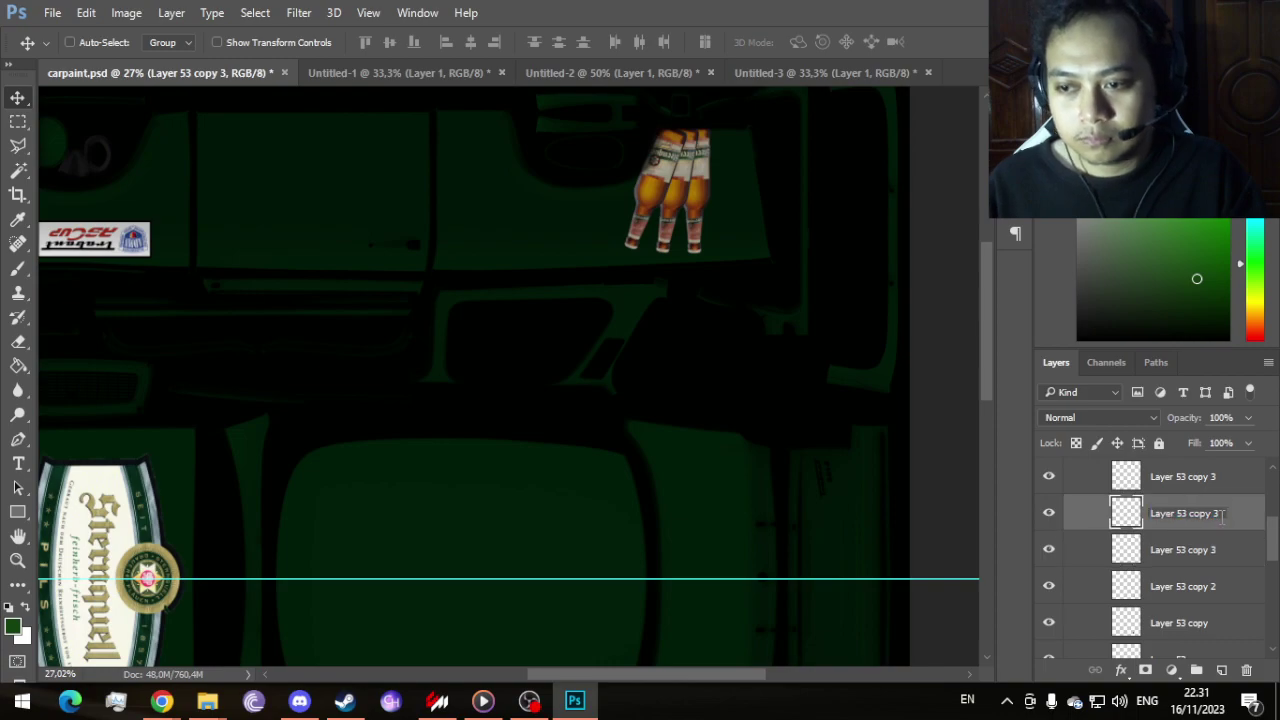
key("BackSpace")
type("4")
left_click(1224, 480)
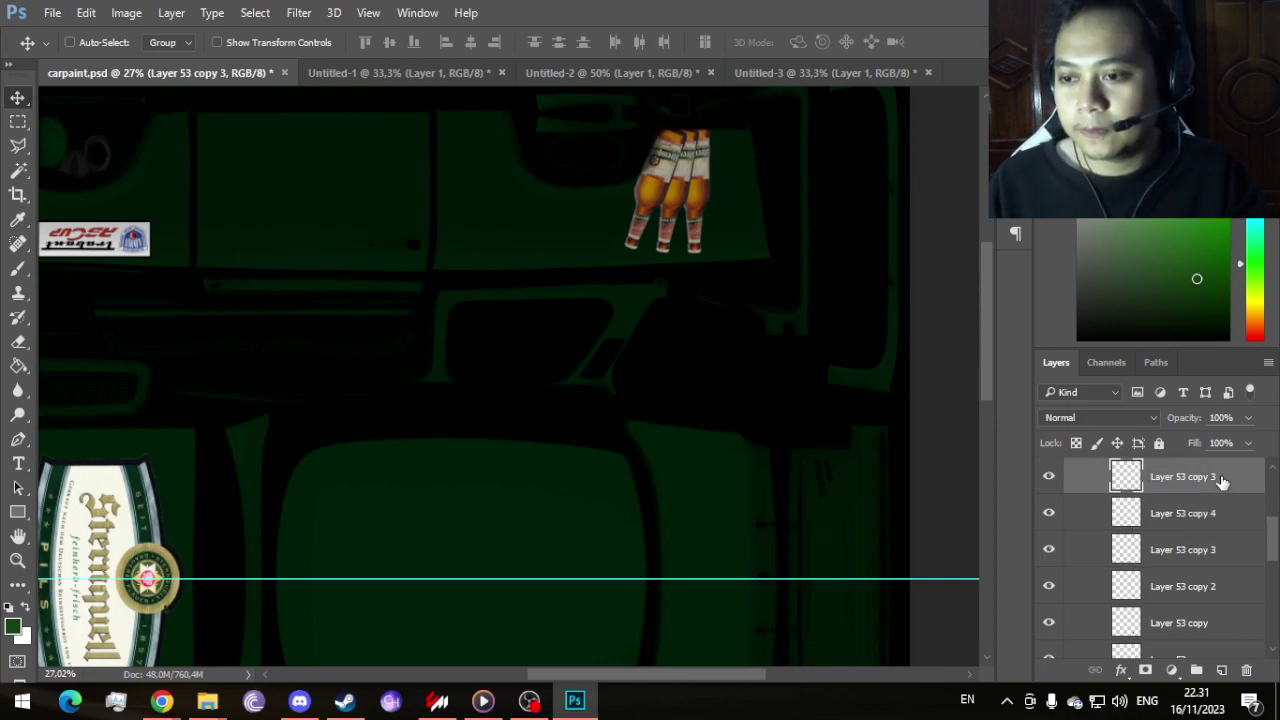
Step: Rename the uppermost duplicated bottle layer as Layer 53 copy 5
double_click(1218, 477)
left_click(1220, 476)
key("BackSpace")
type("5")
key("Return")
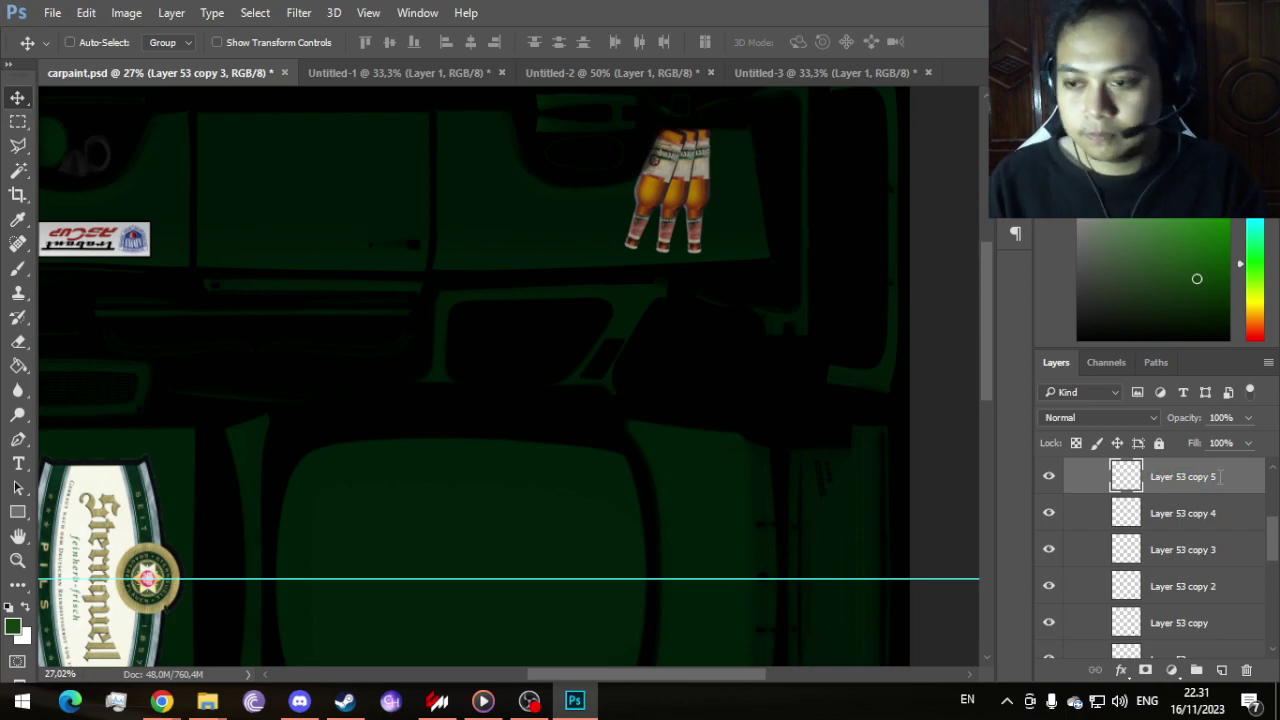
Step: Hide and show Layer 53 copy 5 to identify which duplicated bottle it holds
scroll(900, 550, "down", 1)
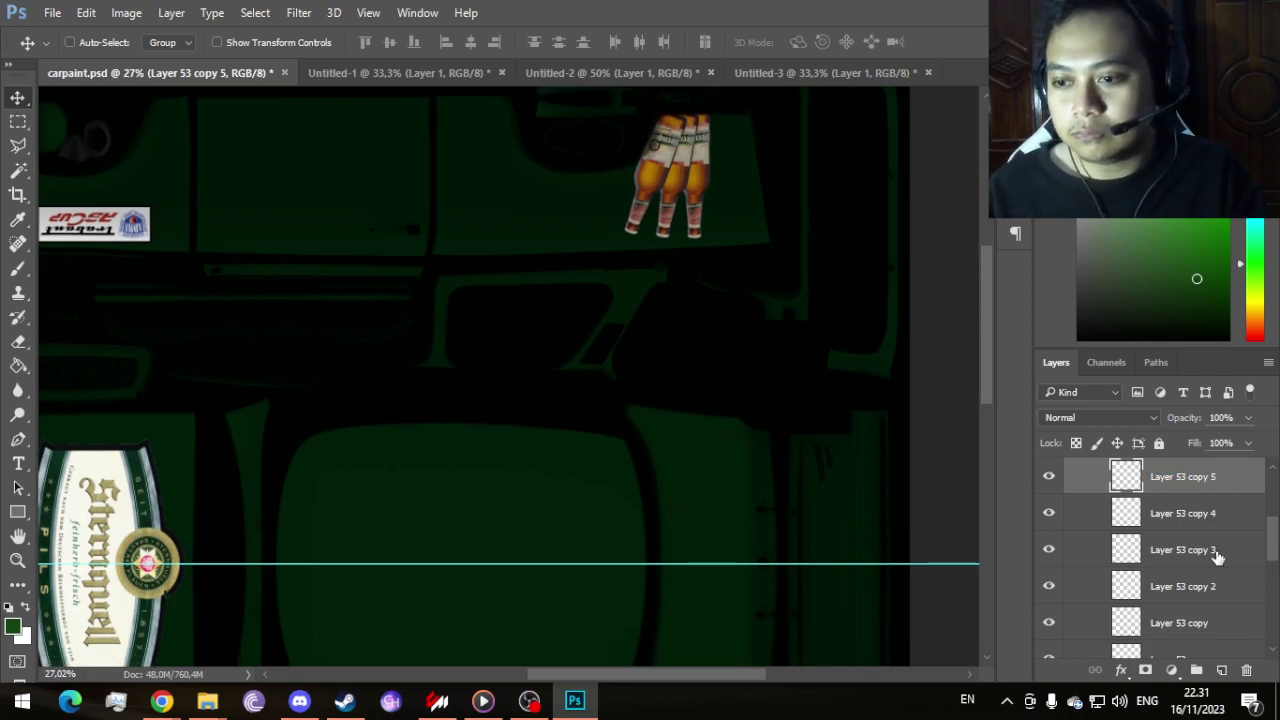
scroll(1216, 553, "down", 1)
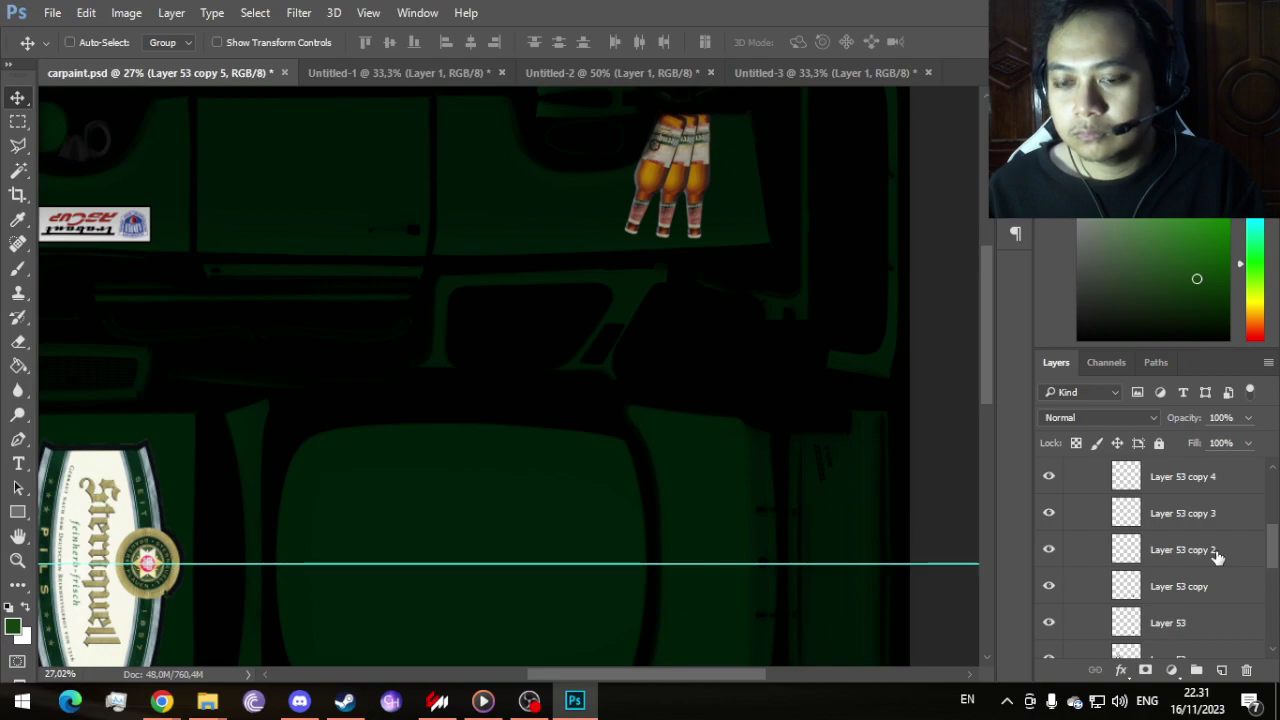
scroll(1218, 553, "up", 2)
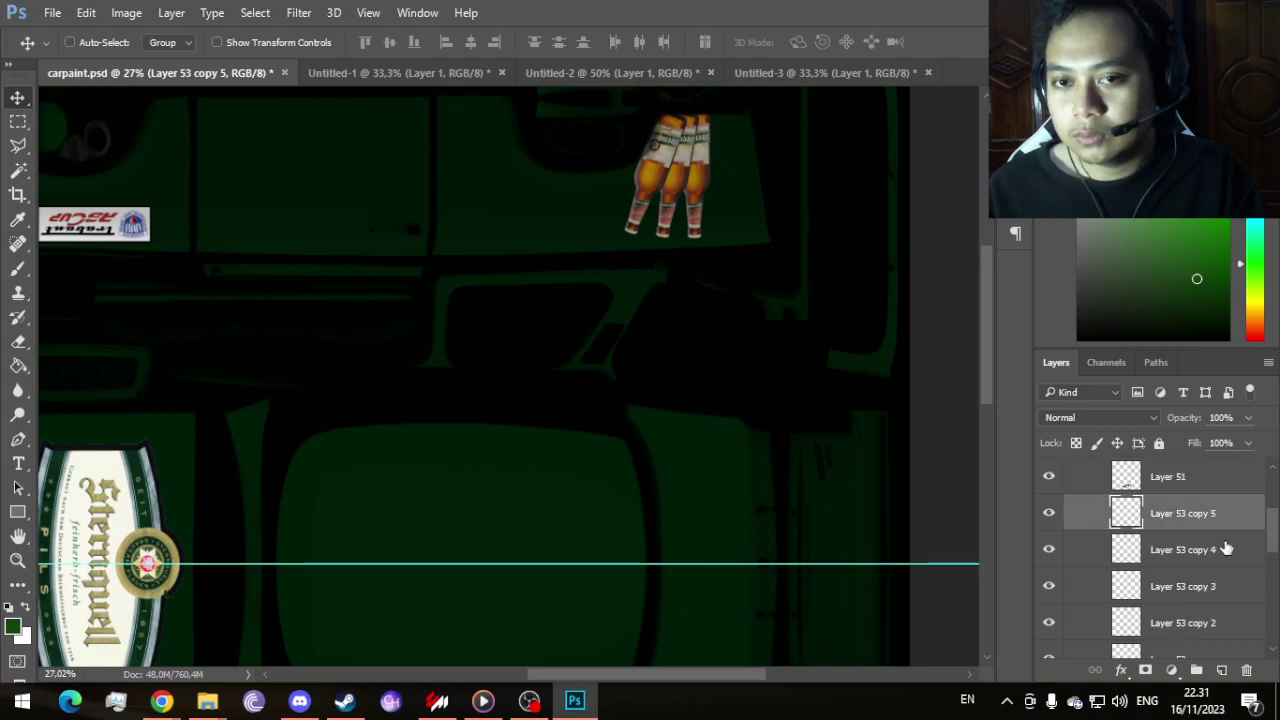
left_click(1050, 516)
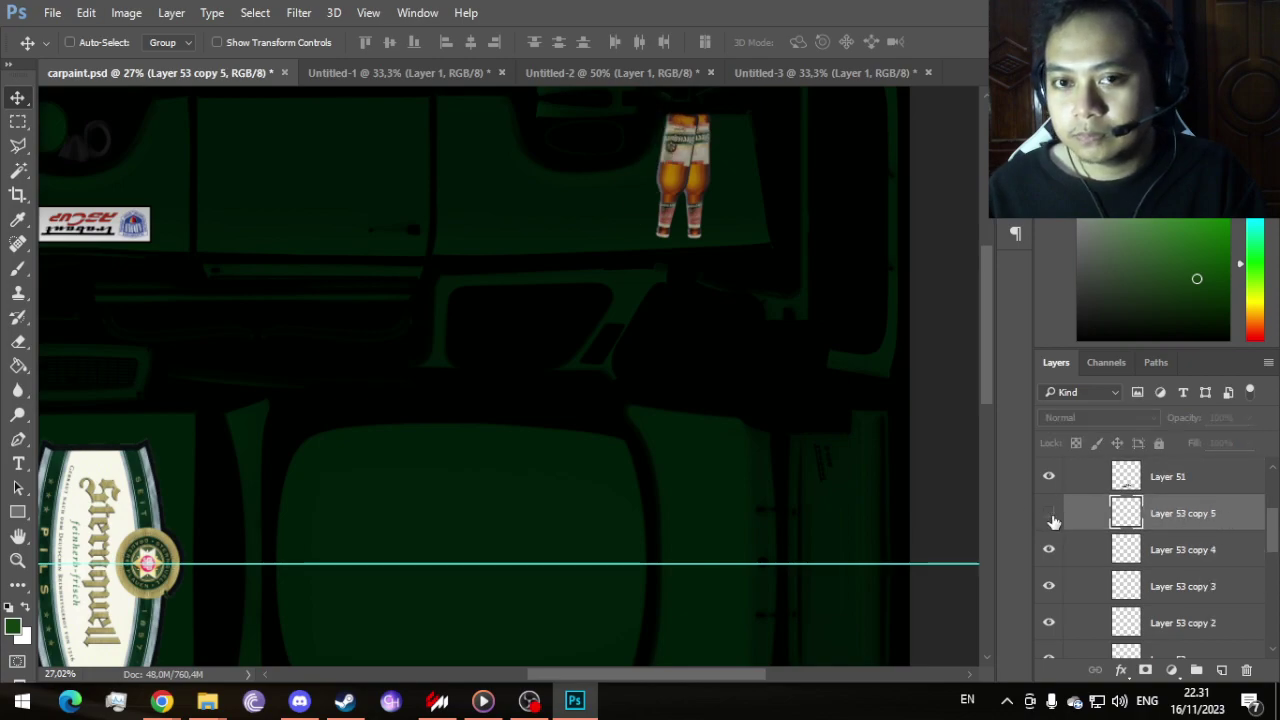
left_click(1049, 514)
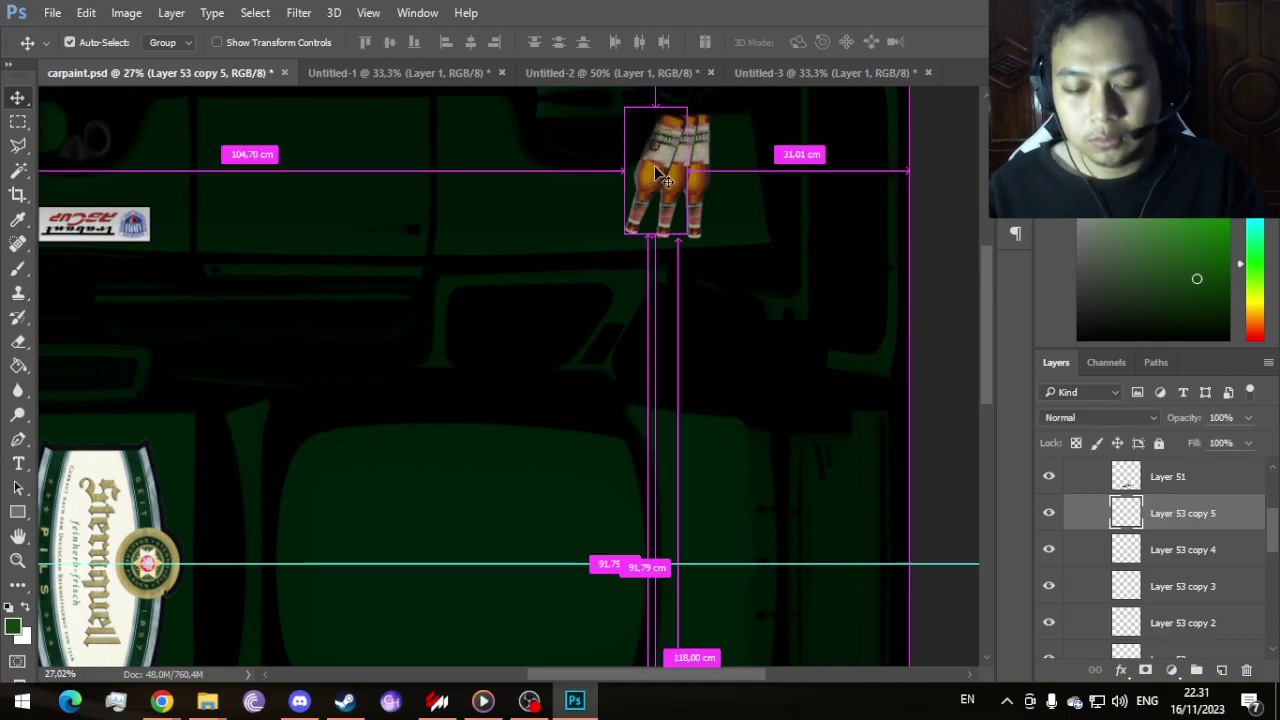
Step: Rotate the Layer 53 copy 5 bottle by -40 degrees and move it rearward over the other two
key("ctrl+t")
left_click(422, 42)
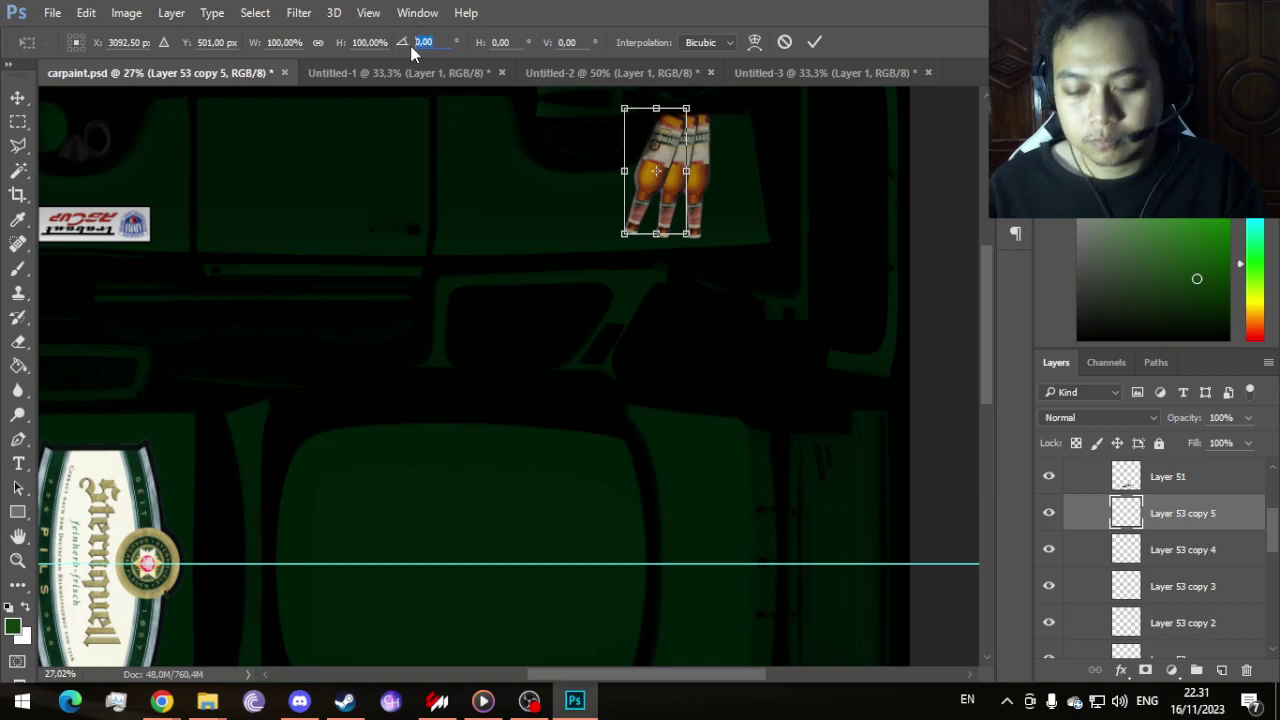
type("-2")
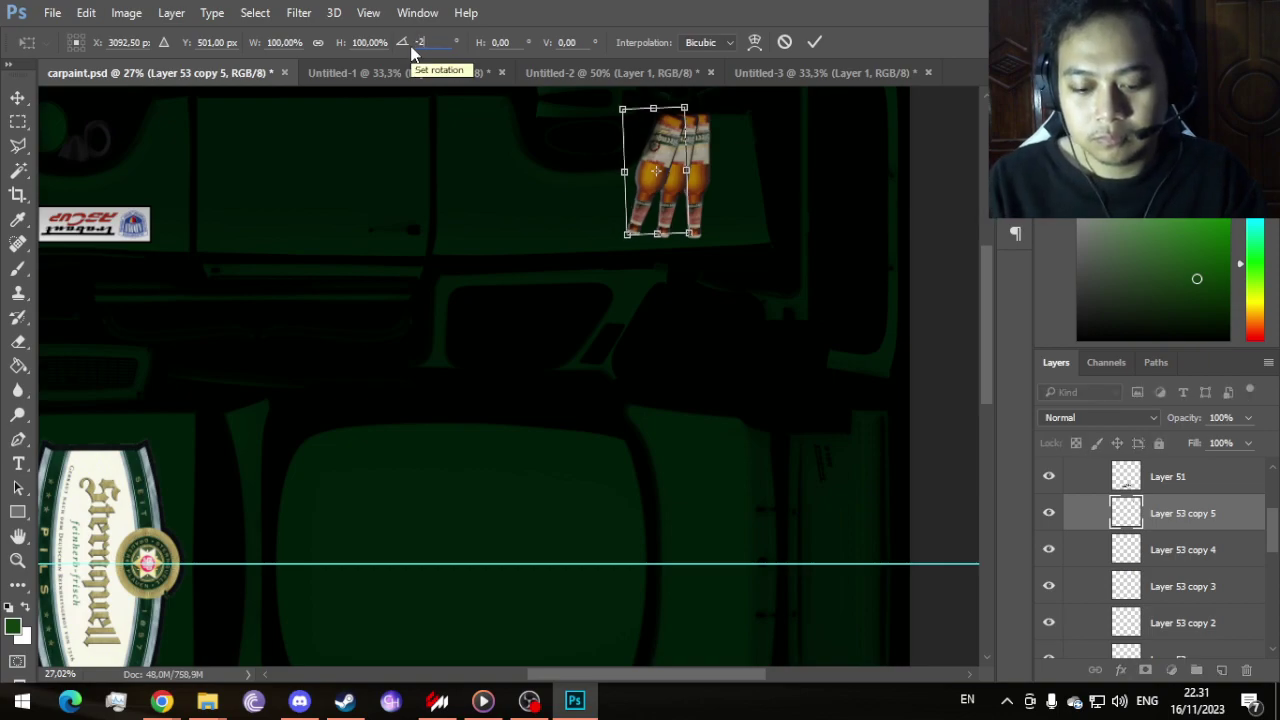
type("40")
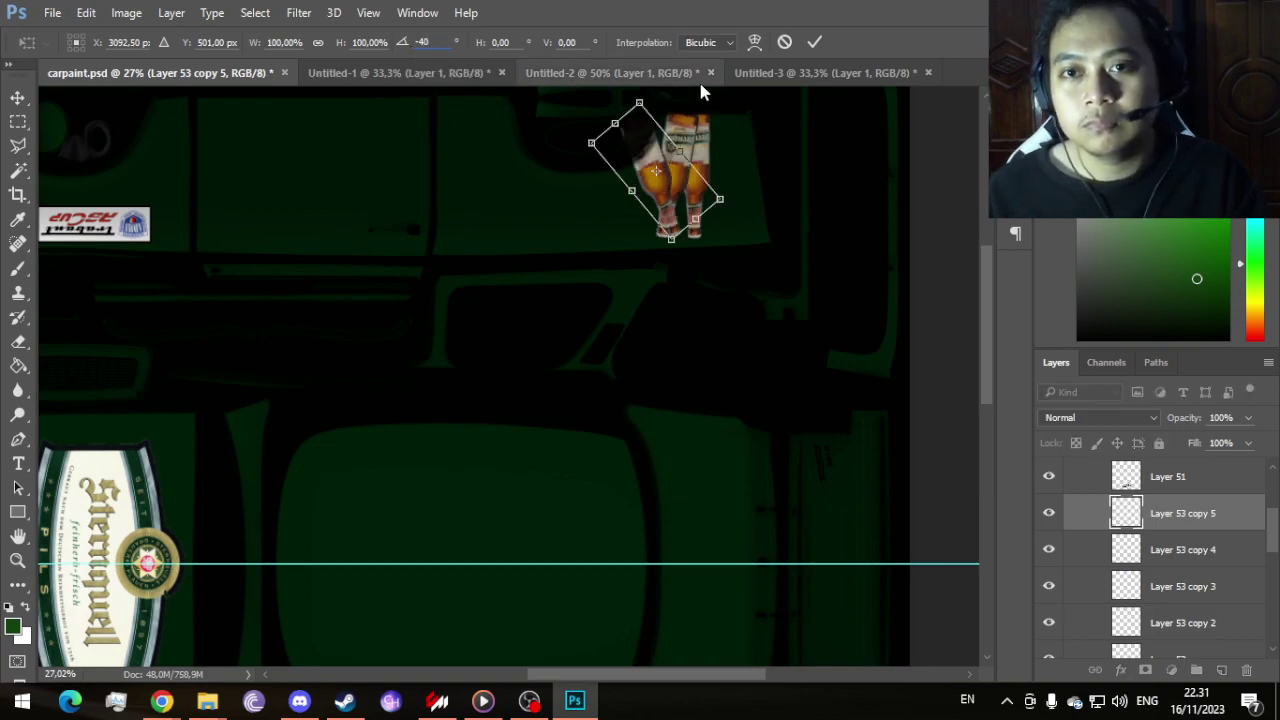
left_click(815, 45)
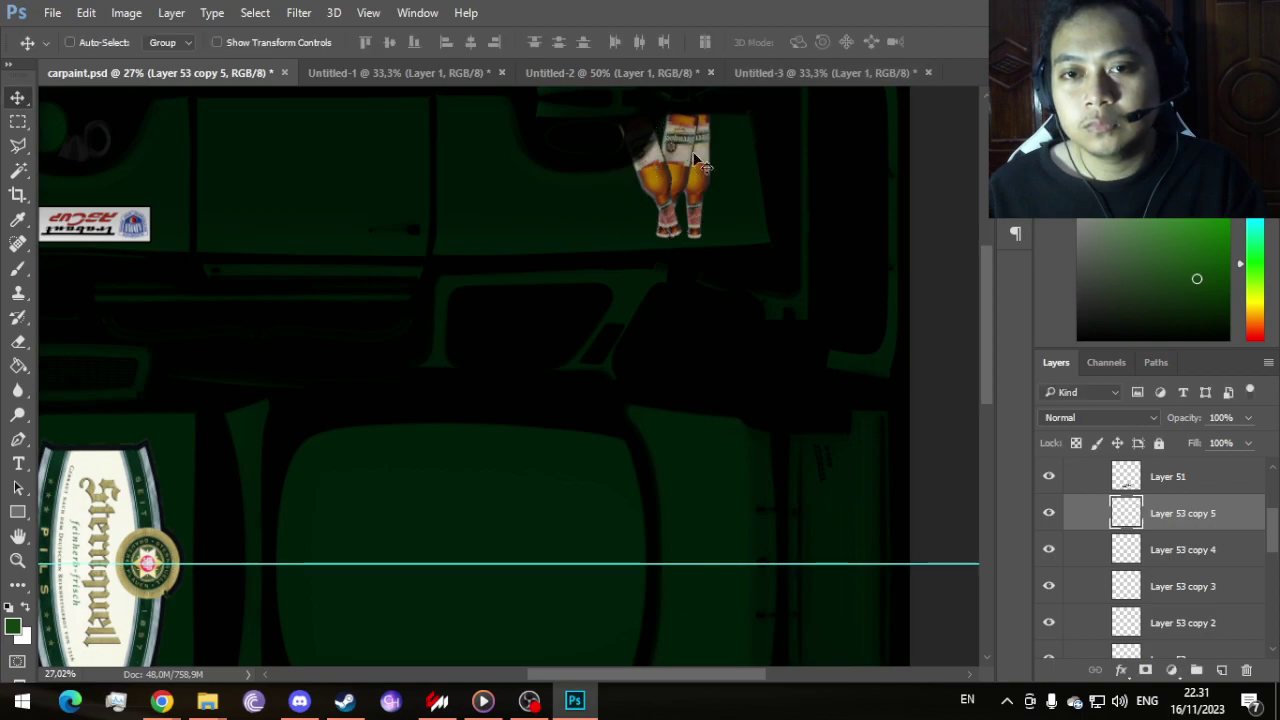
left_click_drag(672, 182, 698, 186)
Step: Rotate the middle duplicated bottle, Layer 53 copy 4, by -20 degrees
left_click(1172, 548)
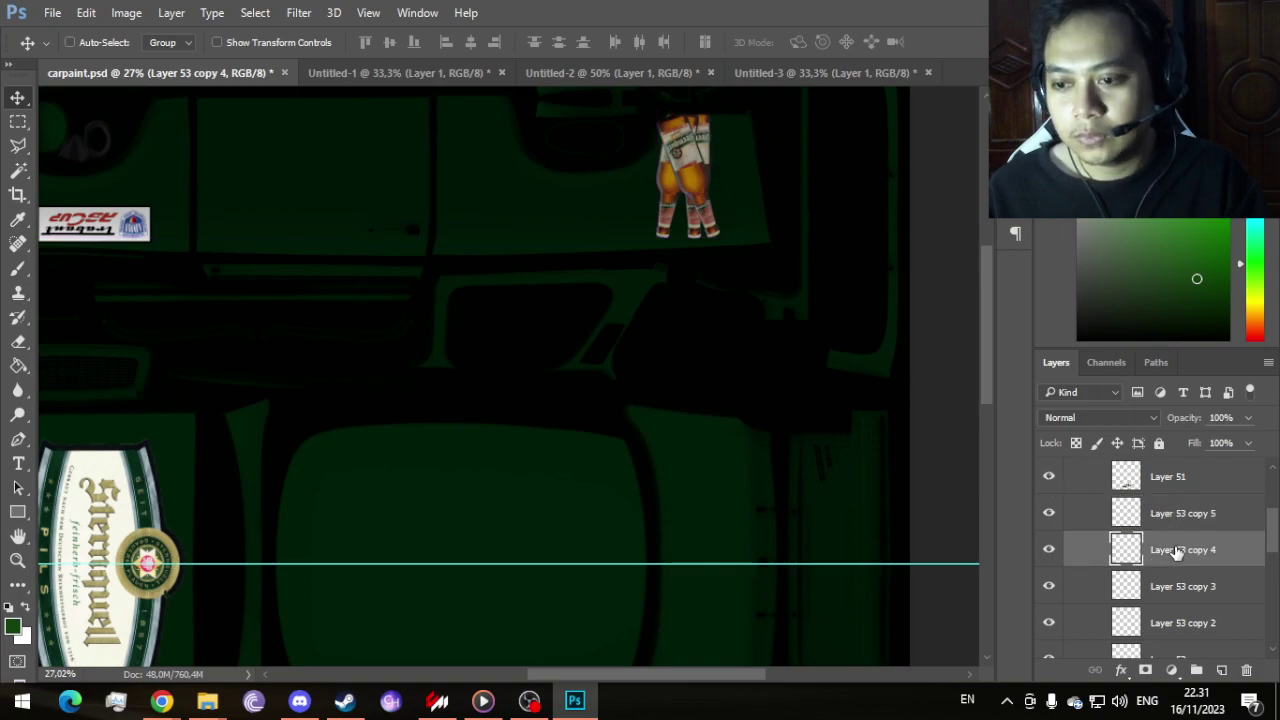
key("ctrl+t")
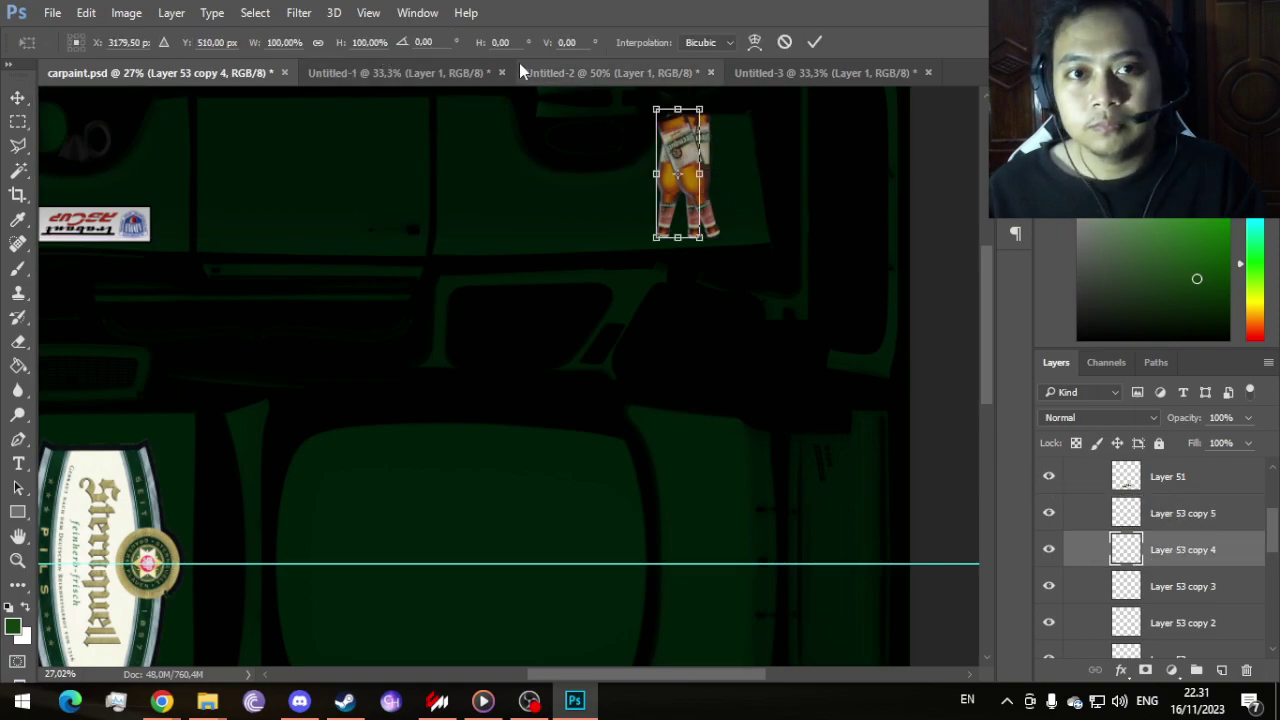
left_click(400, 42)
type("-20")
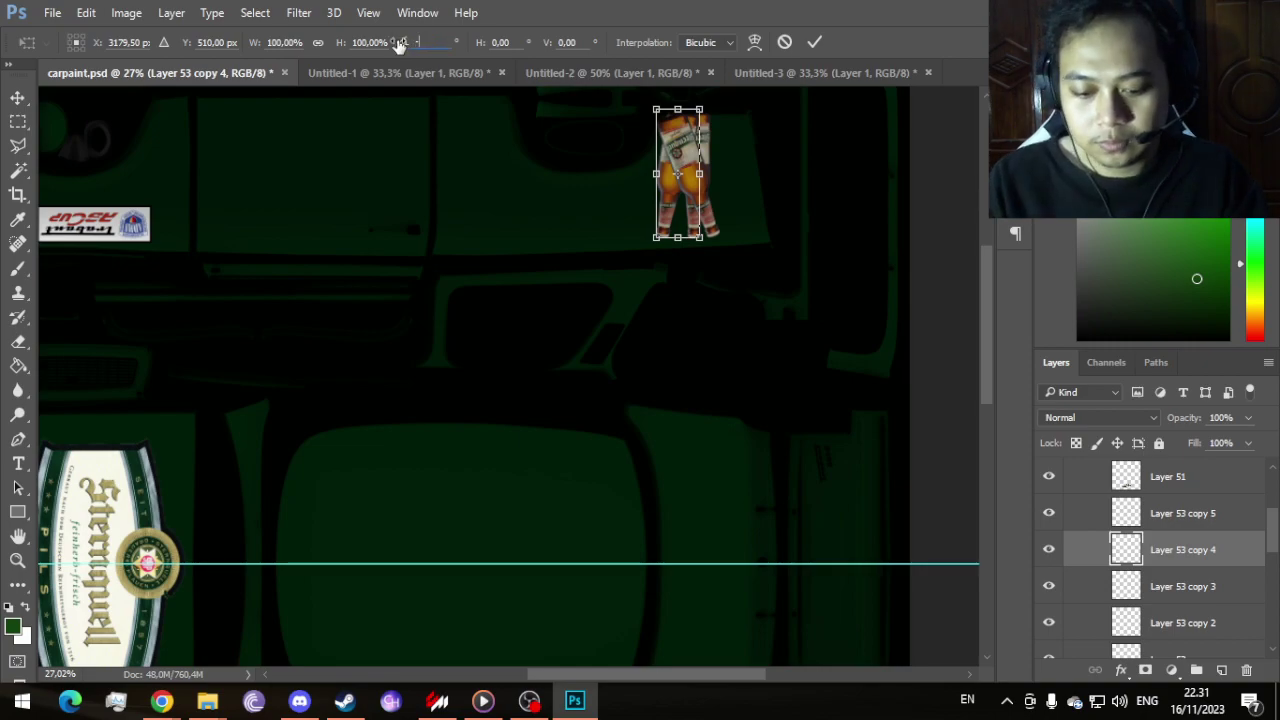
left_click(815, 42)
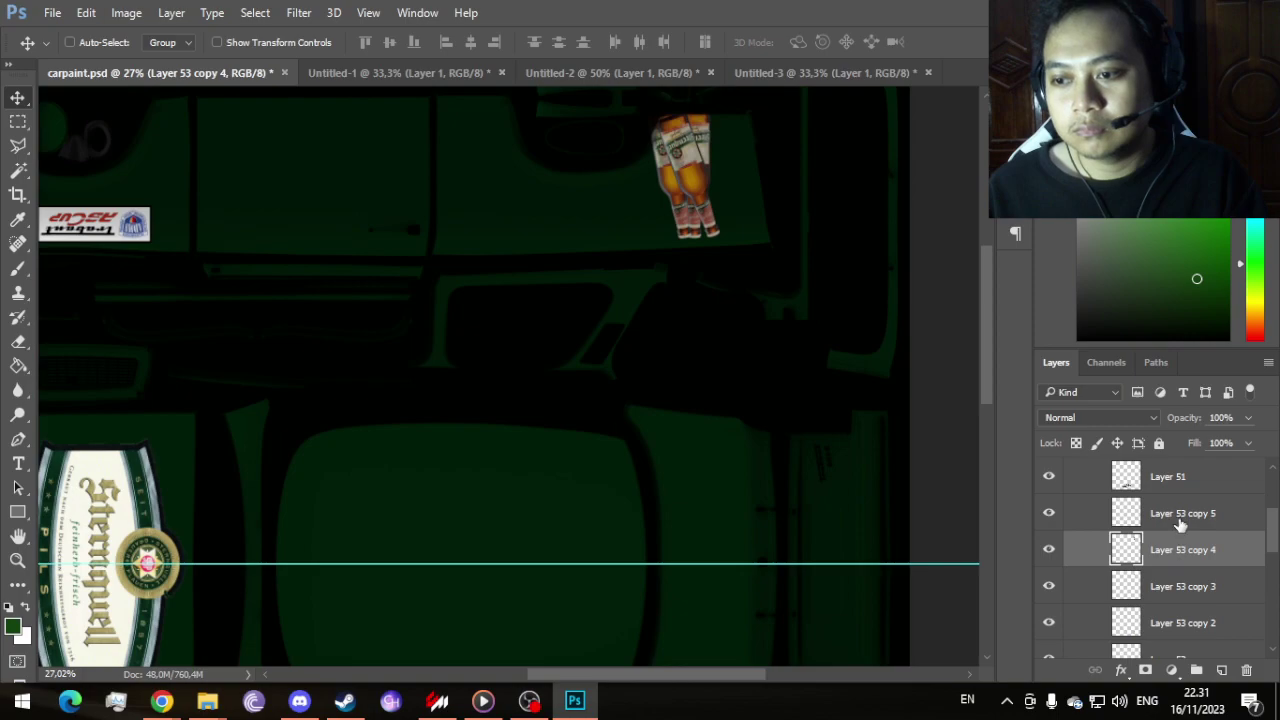
Step: Move the Layer 53 copy 3 bottle about 5.2 cm forward so it sits in front of the other two duplicated bottles
left_click(1192, 588)
left_click_drag(725, 163, 667, 148)
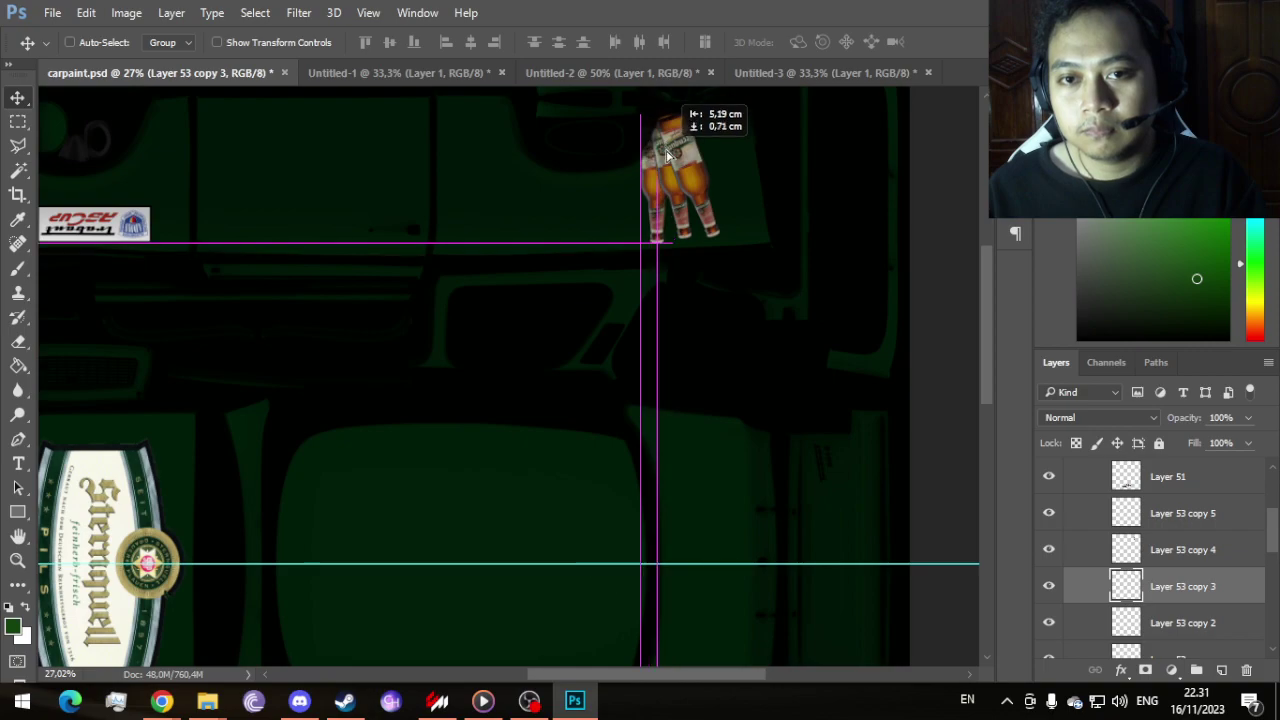
scroll(829, 406, "down", 3)
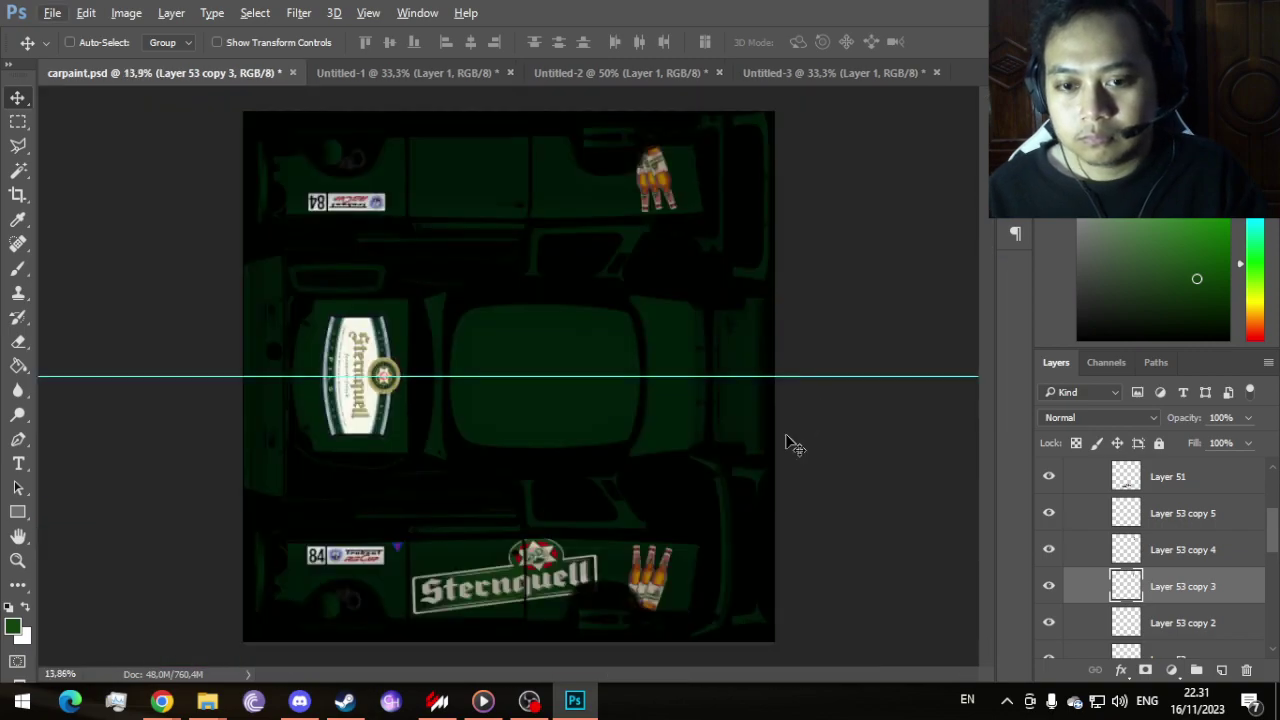
Step: Compare the duplicated bottle fan with the original three bottles on the opposite side of the car
scroll(786, 441, "up", 3)
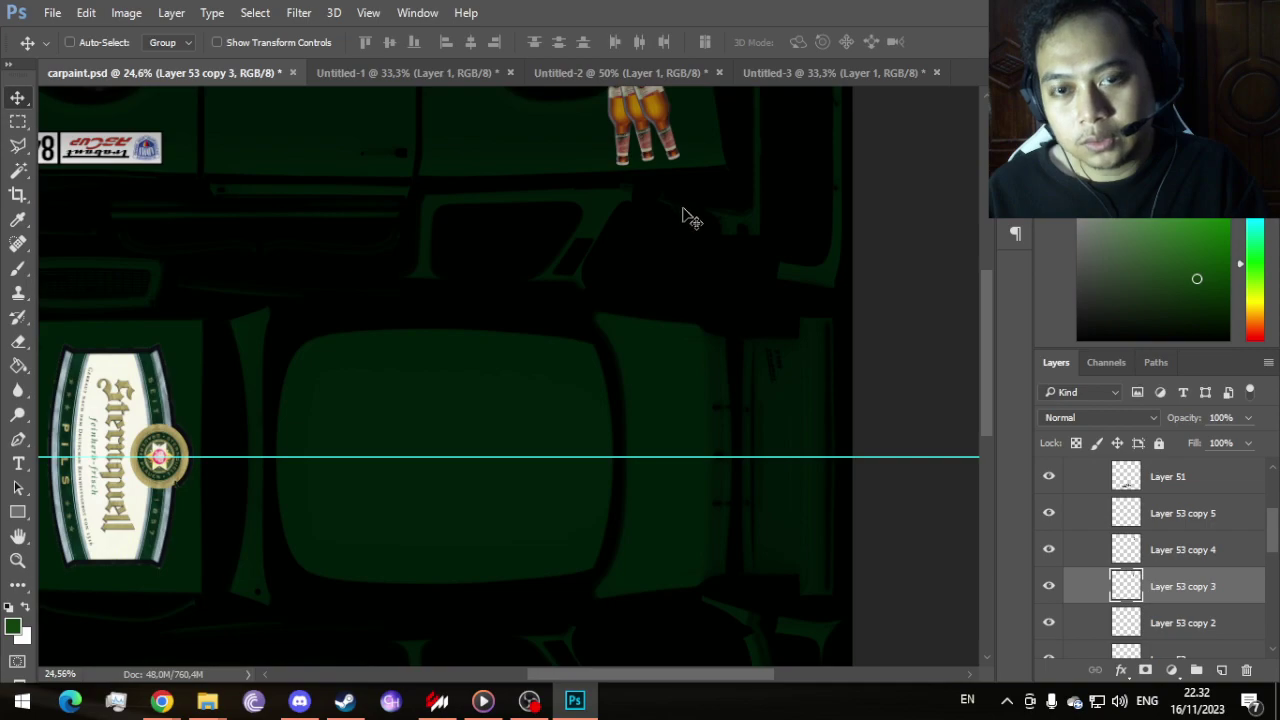
scroll(690, 230, "up", 2)
scroll(698, 231, "down", 2)
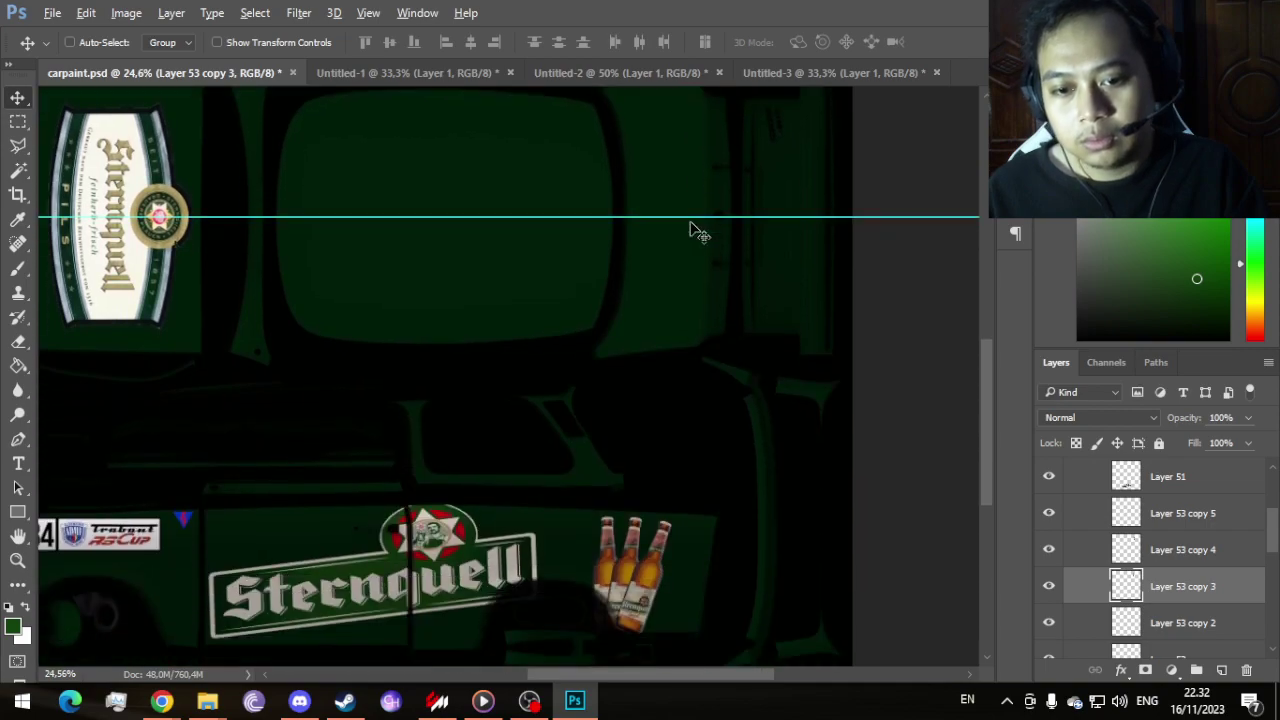
scroll(691, 229, "up", 8)
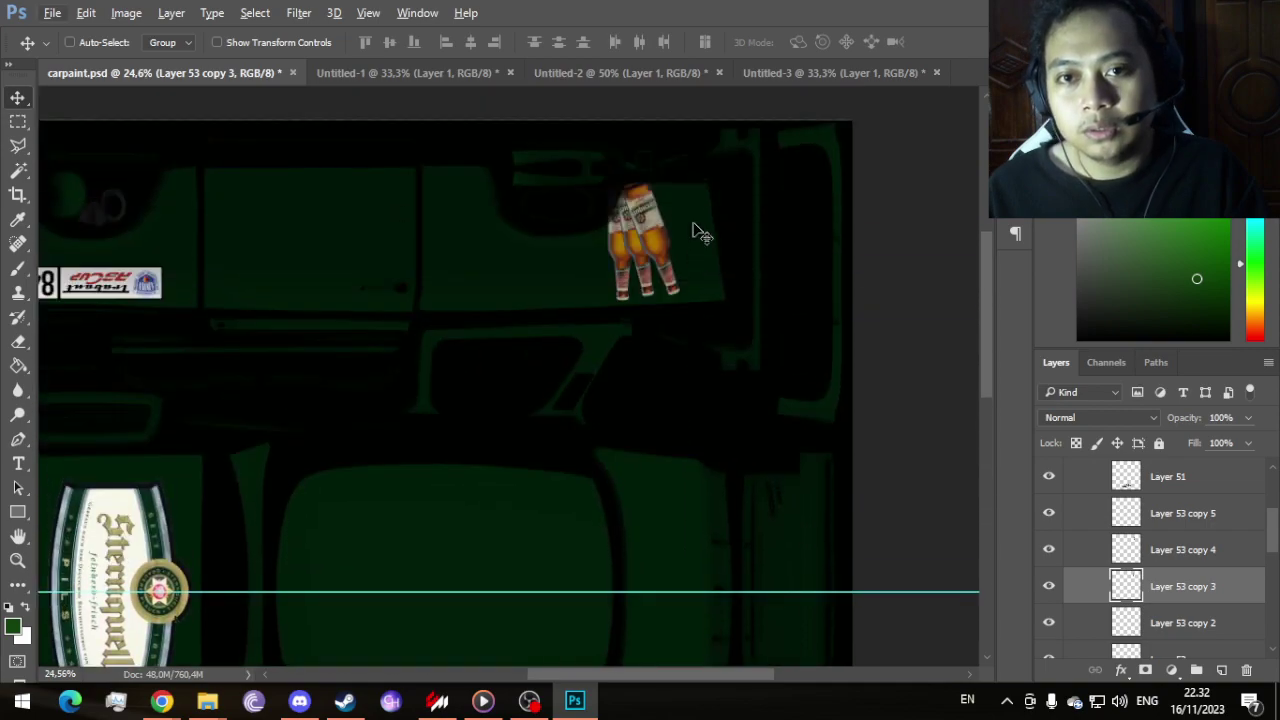
scroll(738, 254, "up", 4)
scroll(738, 254, "up", 1)
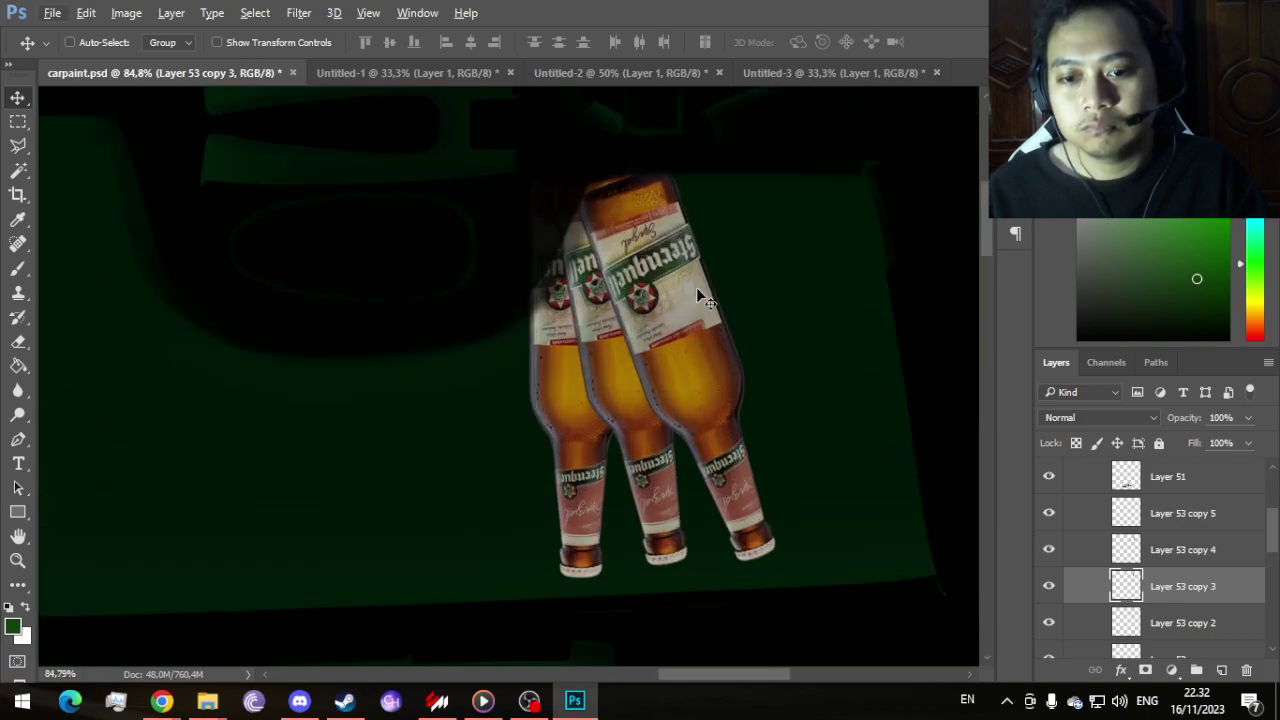
scroll(888, 455, "down", 2)
left_click_drag(982, 257, 969, 465)
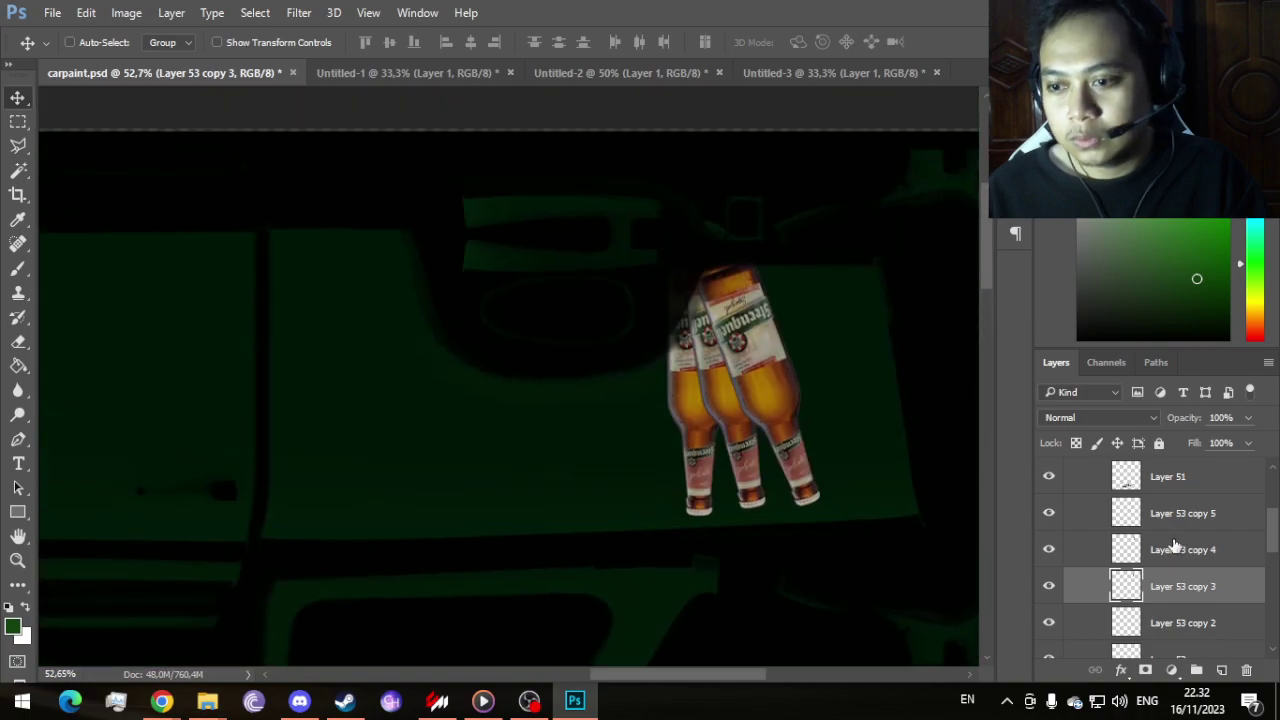
Step: Nudge the bottles on Layer 53 copy 3, copy 5 and copy 4 slightly to even out the fan
mouse_move(694, 426)
left_mouse_down()
mouse_move(690, 410)
mouse_move(697, 423)
left_mouse_up()
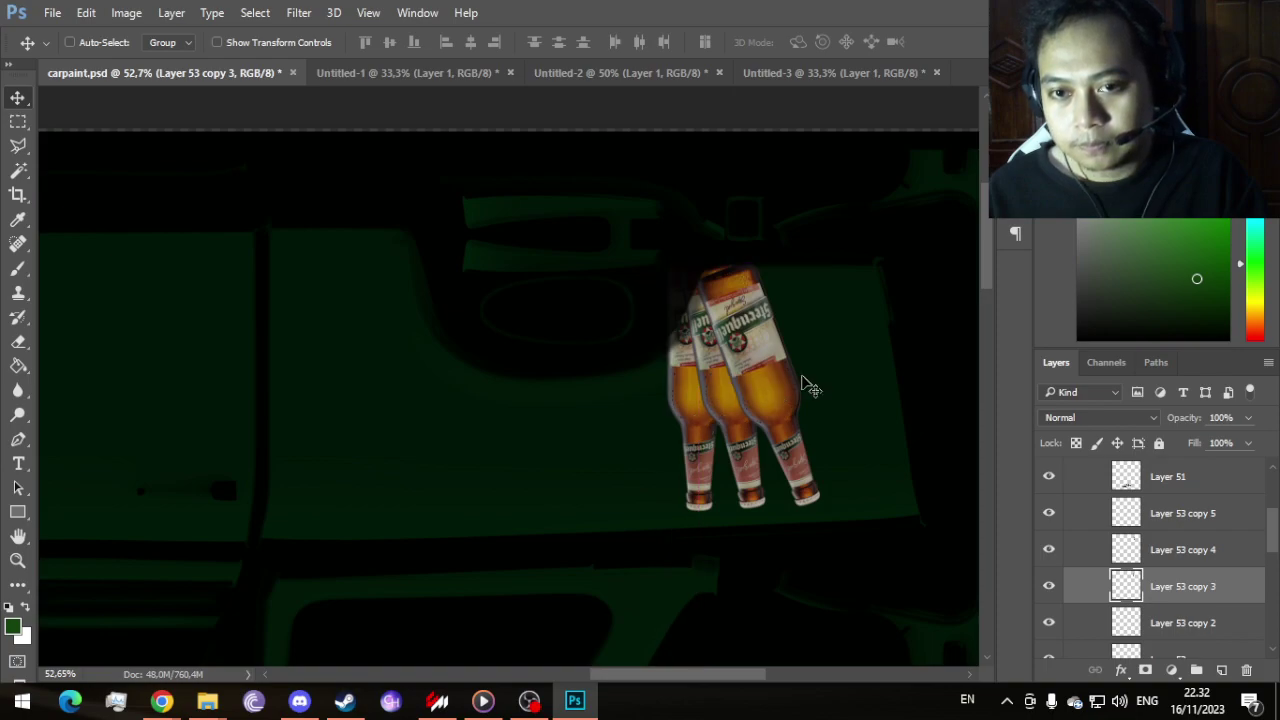
left_click(1137, 516)
left_click_drag(781, 414, 778, 409)
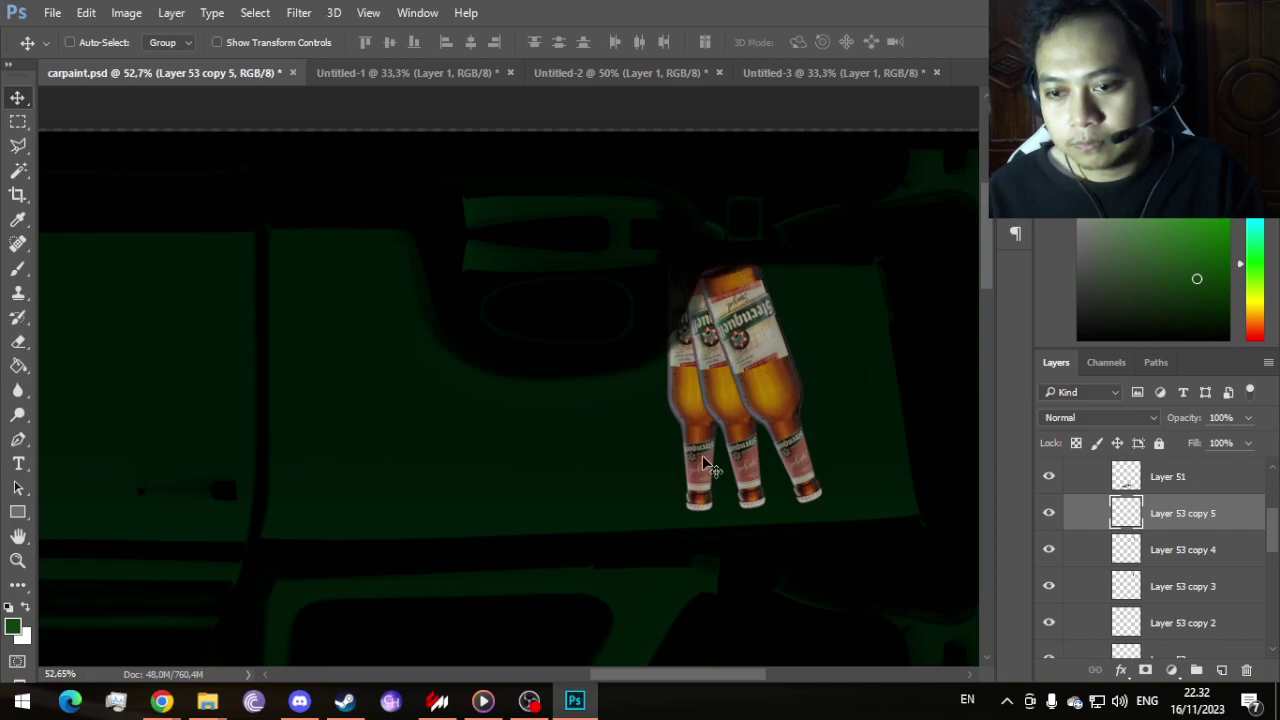
left_click(1212, 549)
left_click_drag(747, 476, 743, 461)
Step: Duplicate the Layer 51 Sternquell door logo onto the doors on the opposite side of the car
scroll(986, 232, "down", 6)
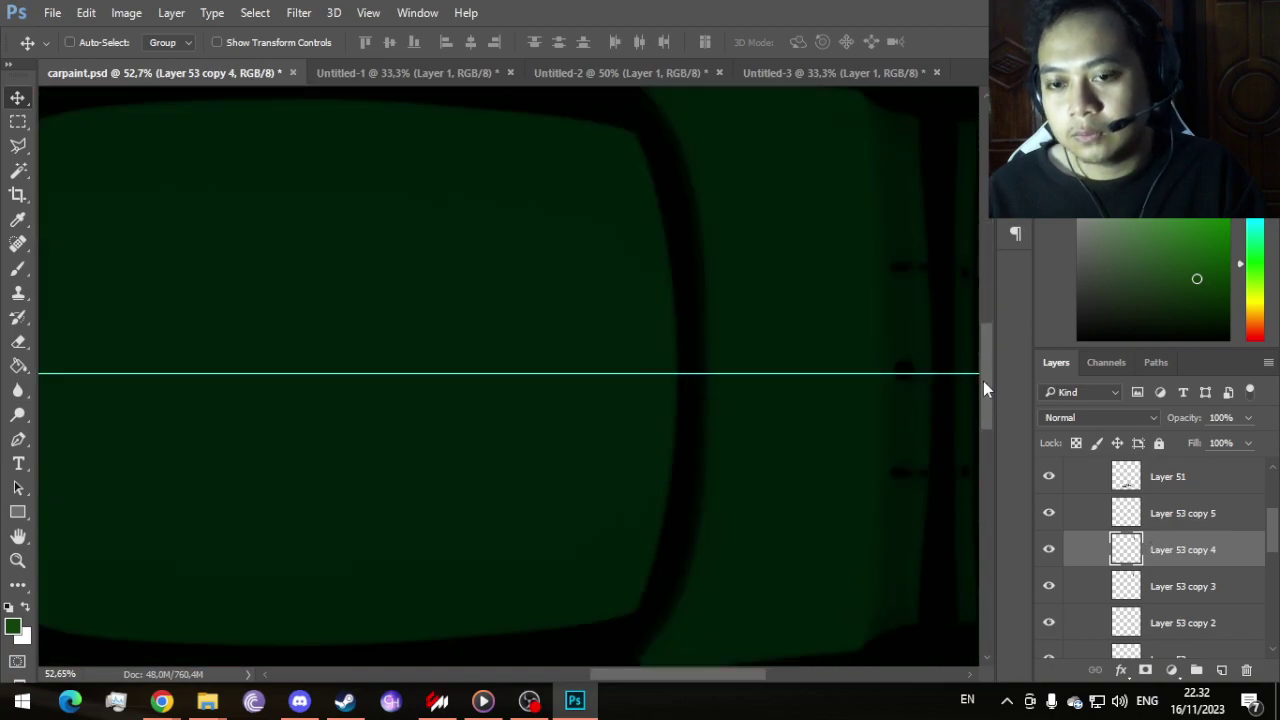
scroll(673, 407, "down", 2)
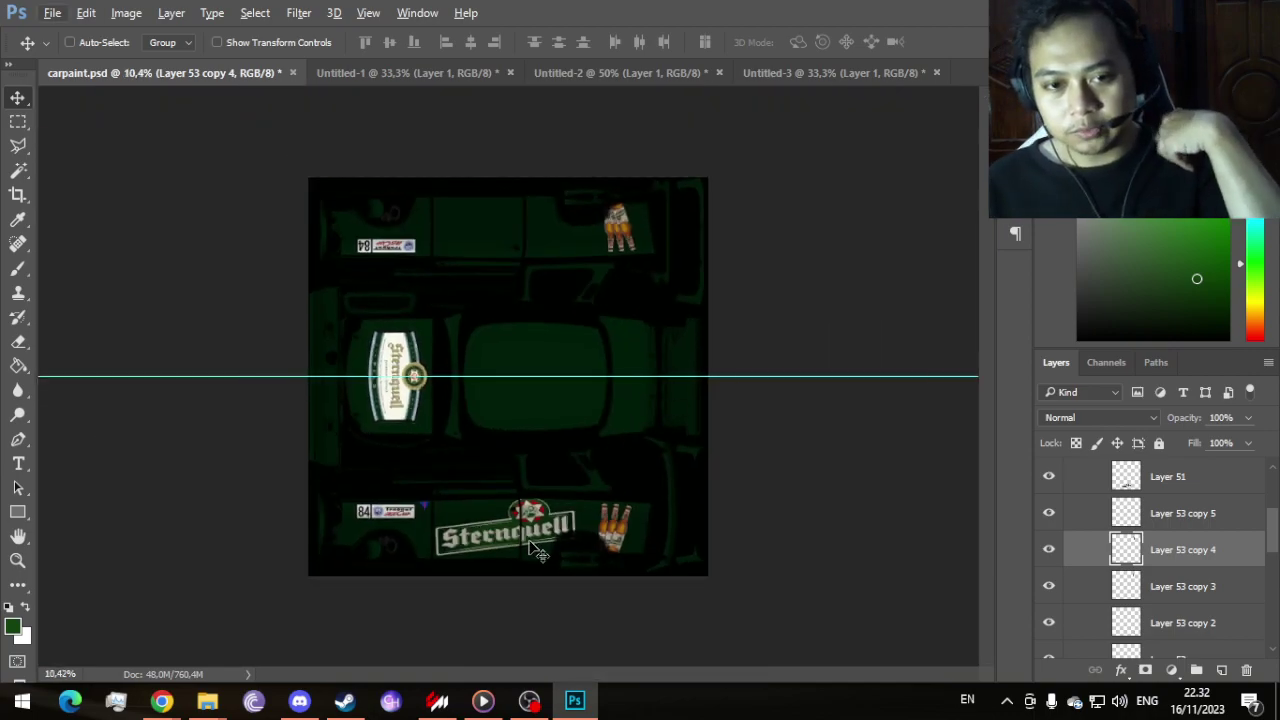
left_click(1207, 490)
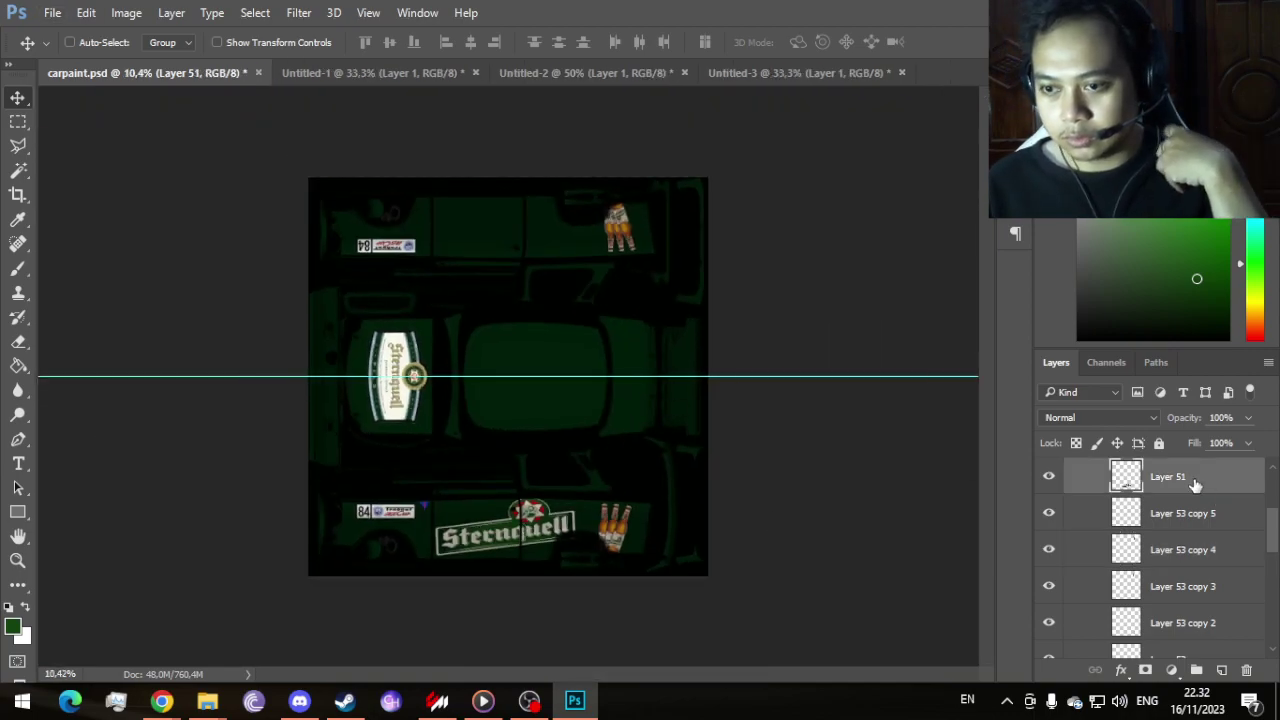
left_click_drag(535, 533, 521, 232)
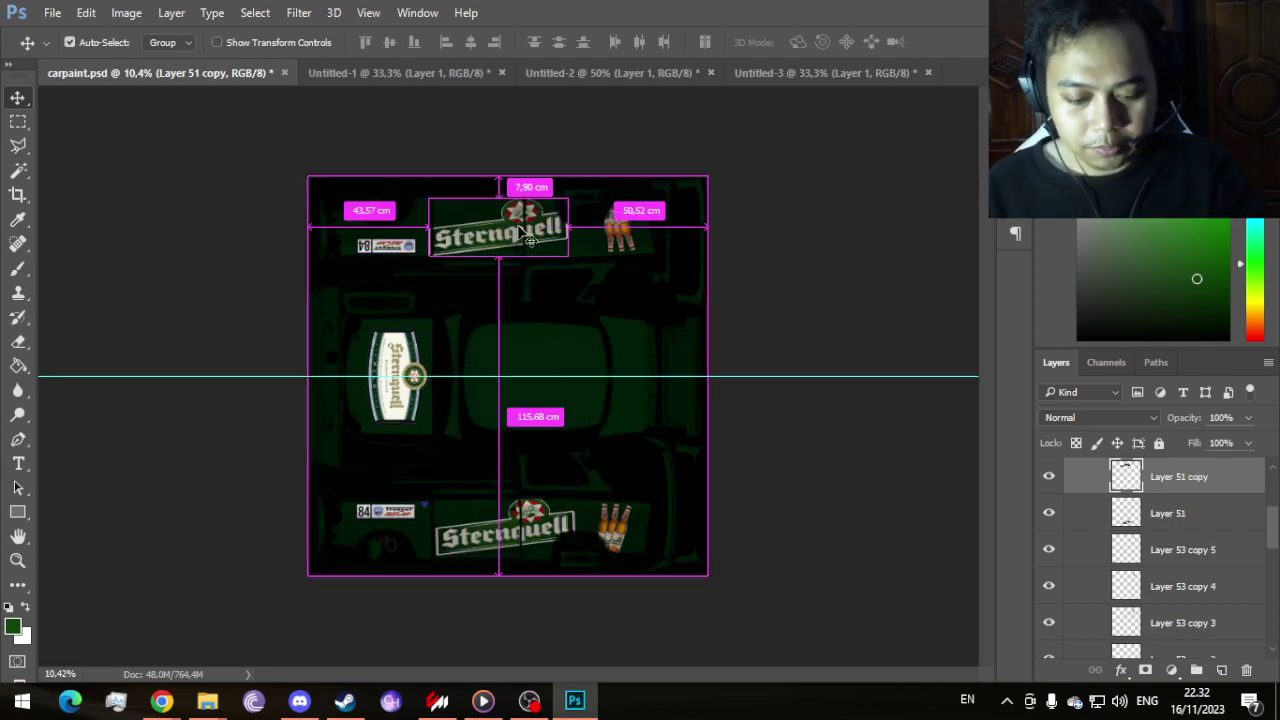
Step: Rotate the duplicated Sternquell door logo by 180 degrees
key("ctrl+t")
right_click(520, 229)
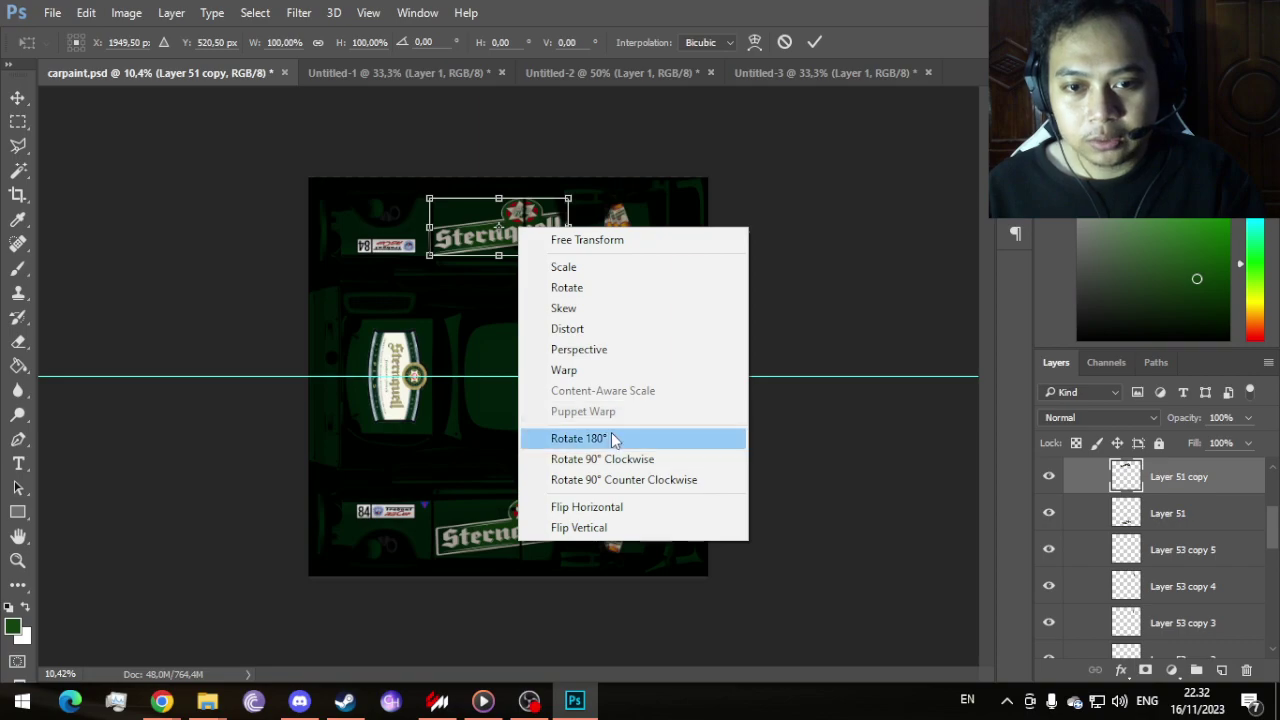
left_click(575, 438)
scroll(565, 208, "up", 4)
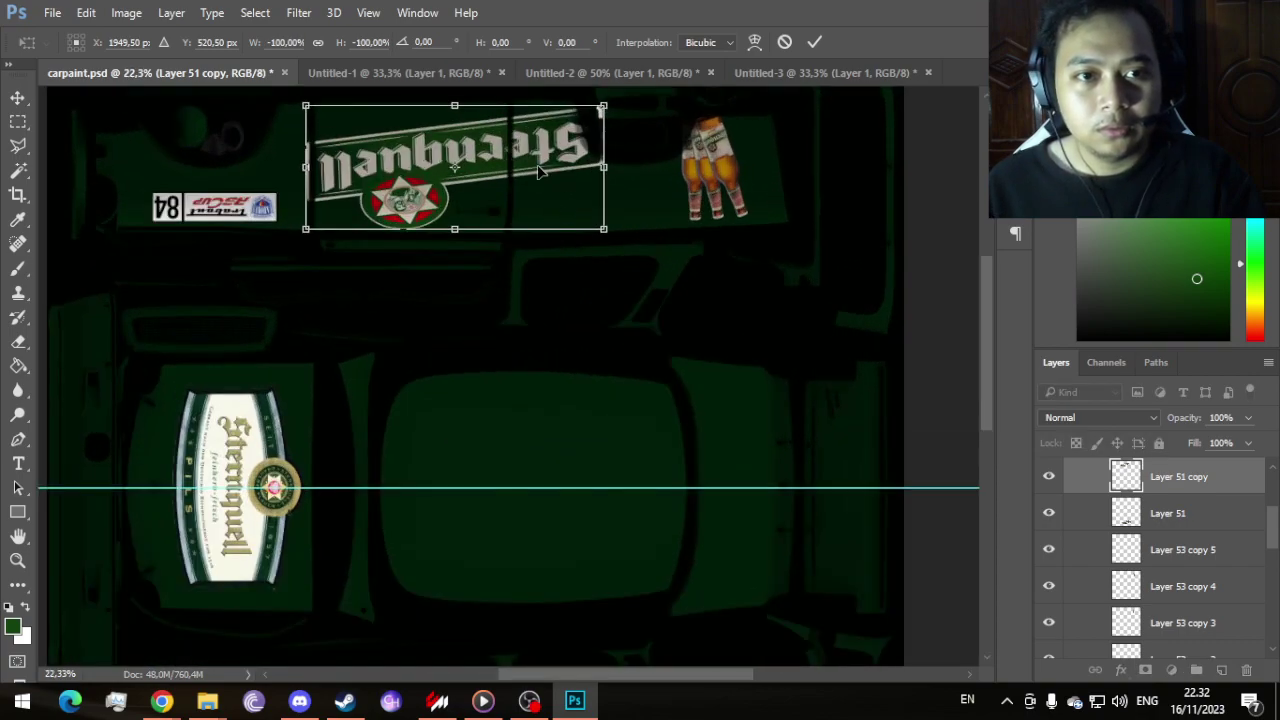
scroll(543, 172, "down", 4)
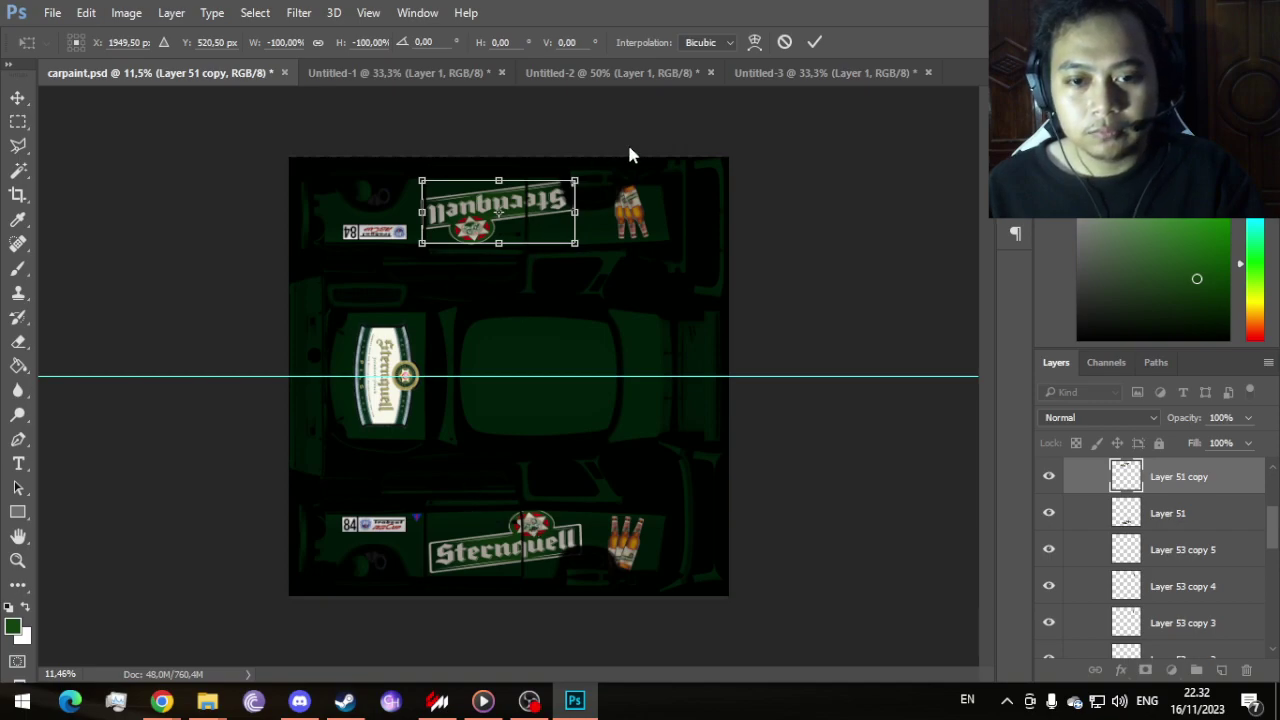
left_click(817, 41)
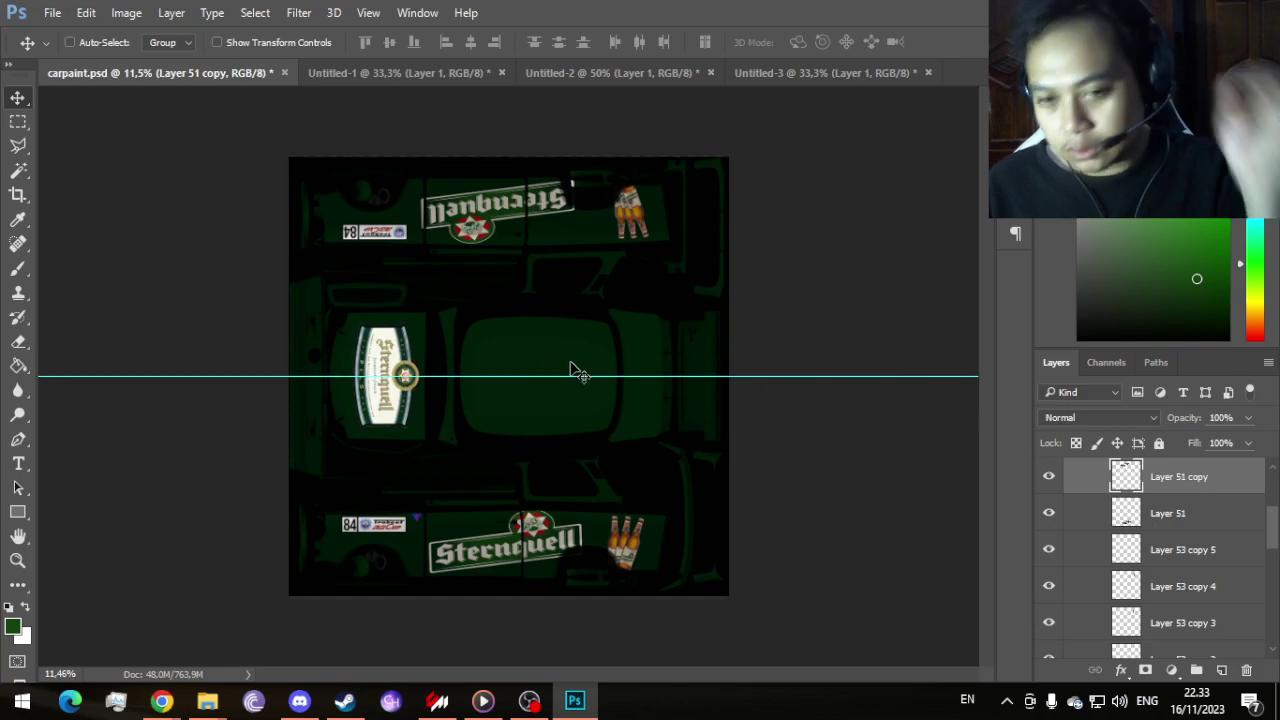
scroll(1177, 540, "up", 3)
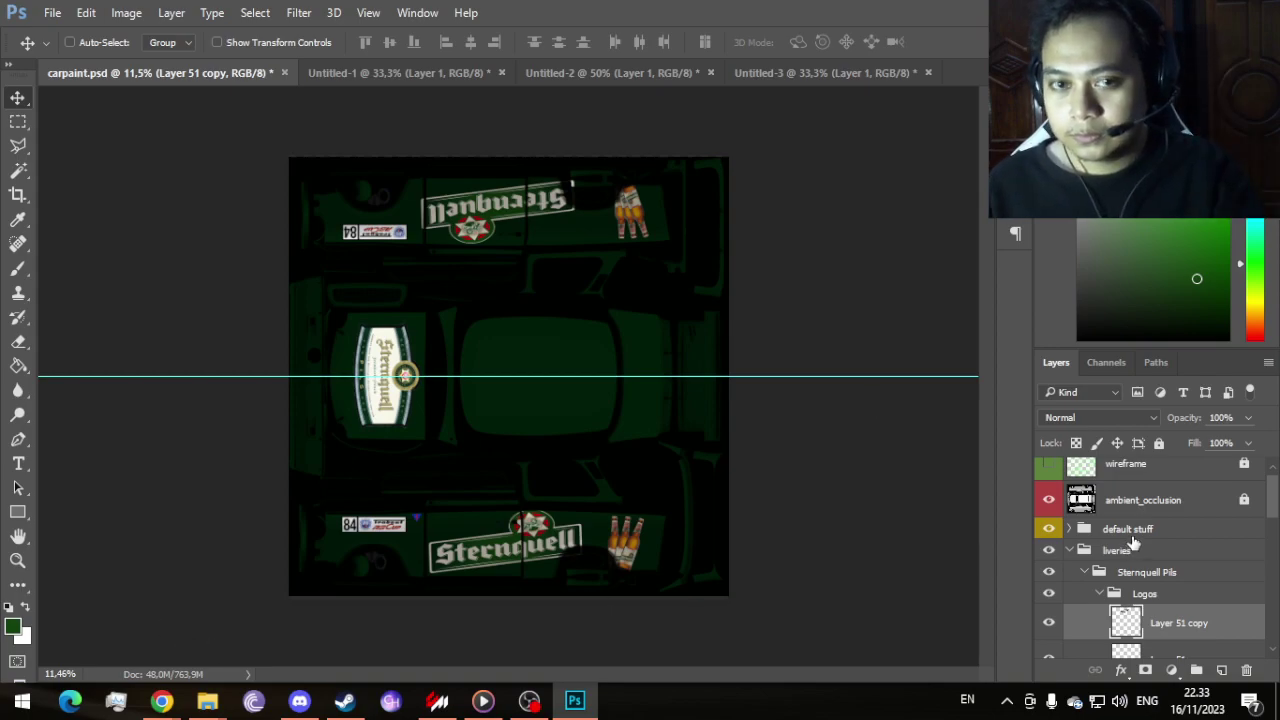
left_click(52, 13)
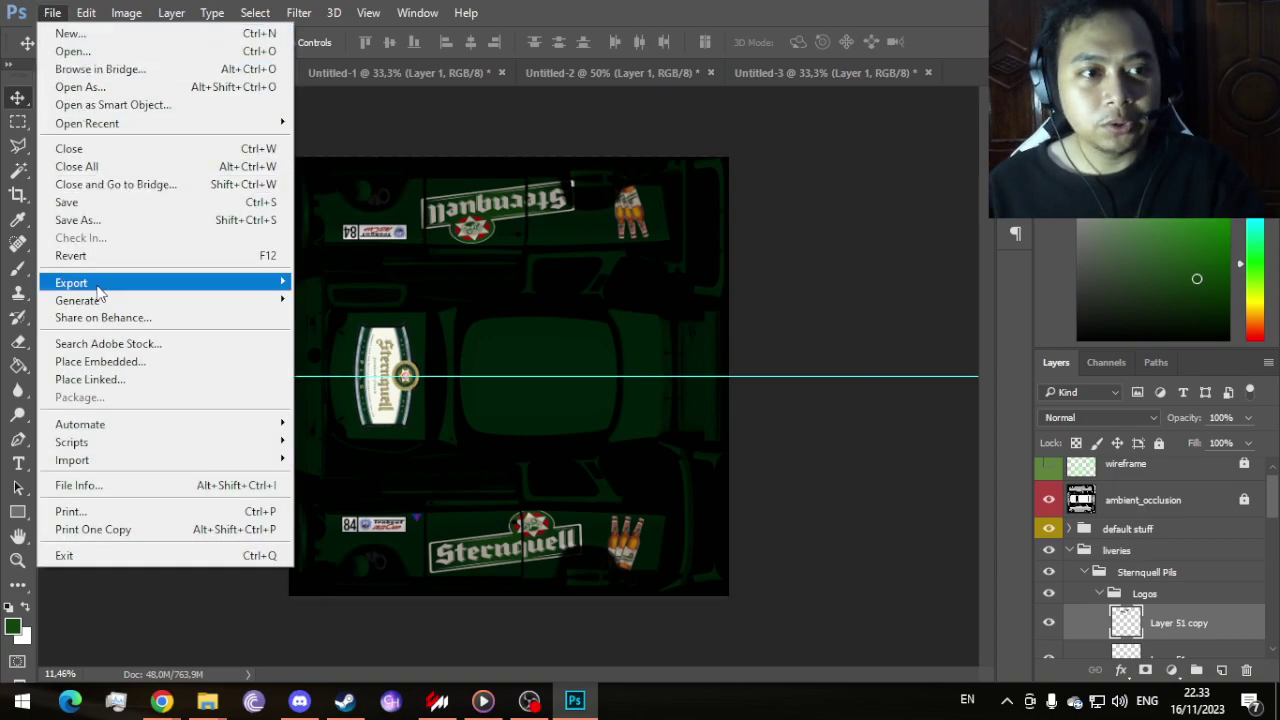
left_click(78, 219)
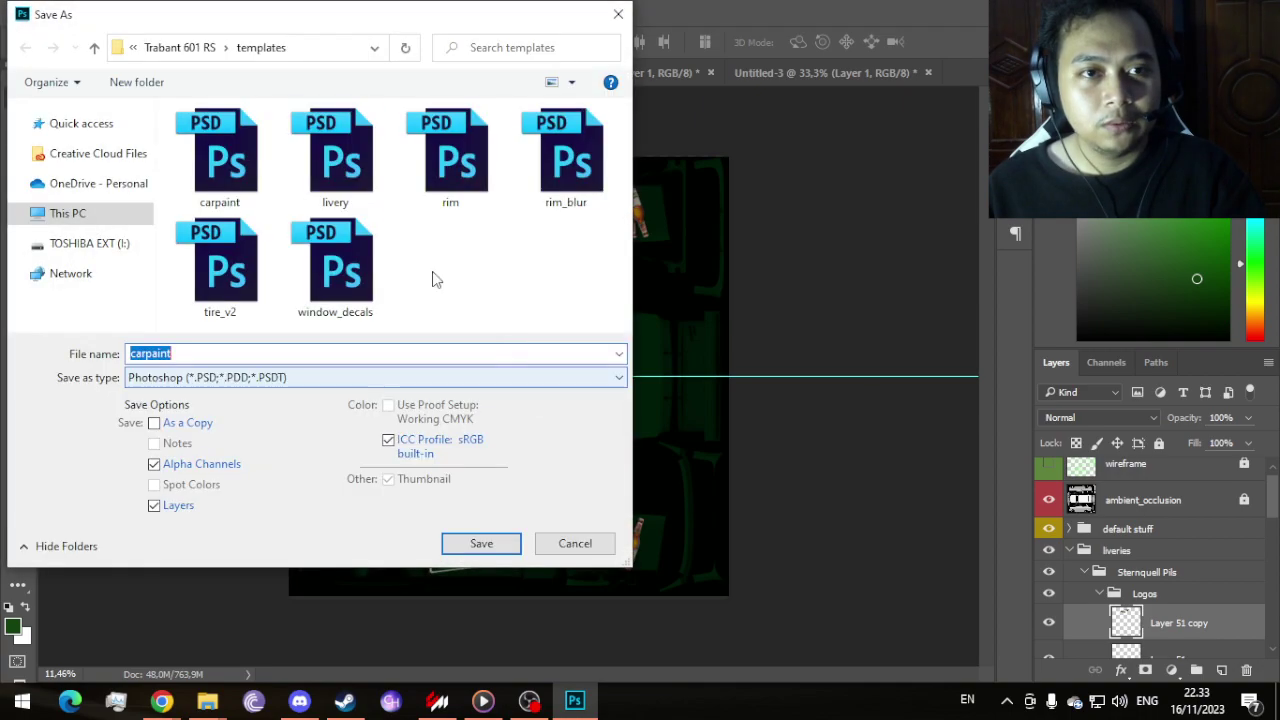
left_click(94, 47)
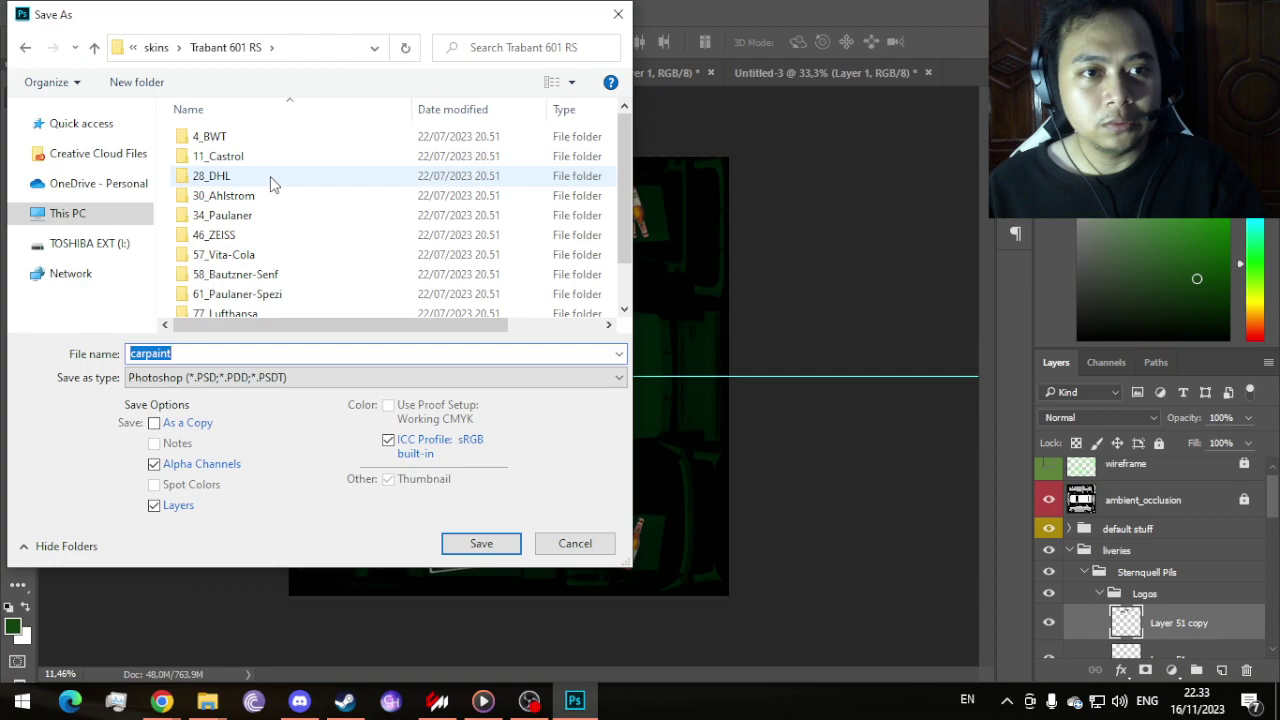
left_click(565, 546)
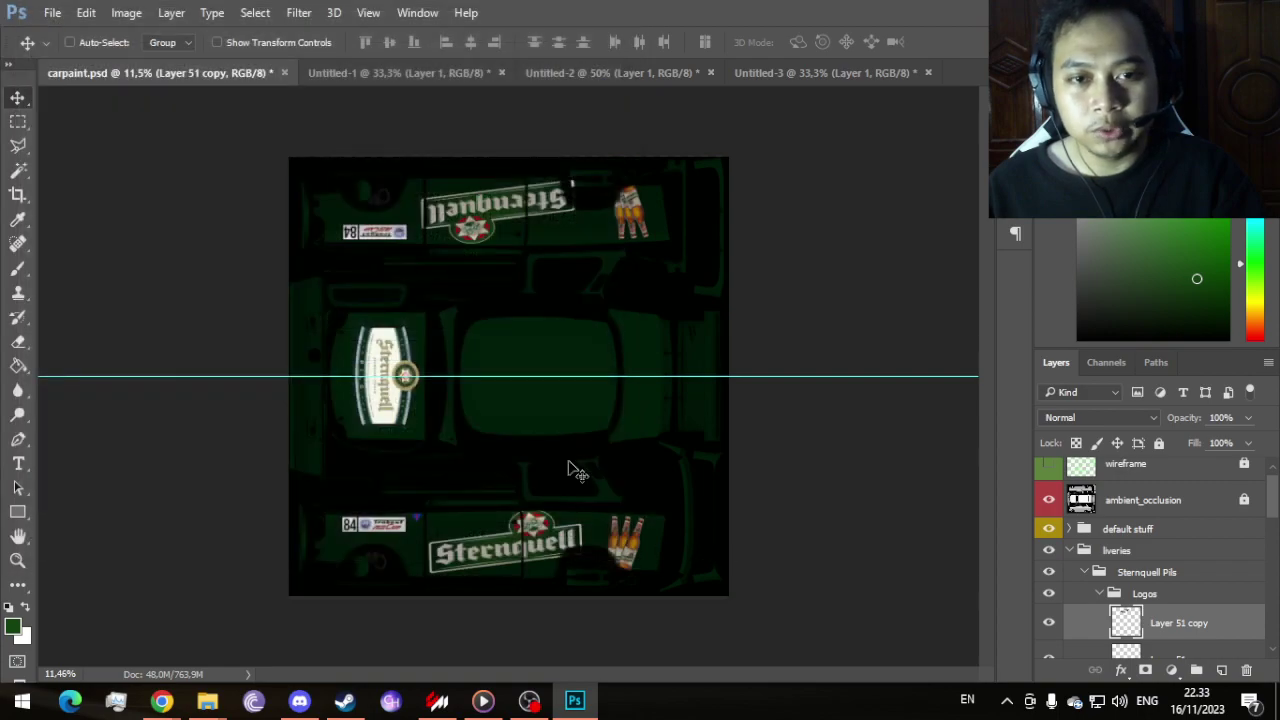
Step: Switch to Chrome and examine the Sternquell Pils label and brewery logo reference images
mouse_move(161, 700)
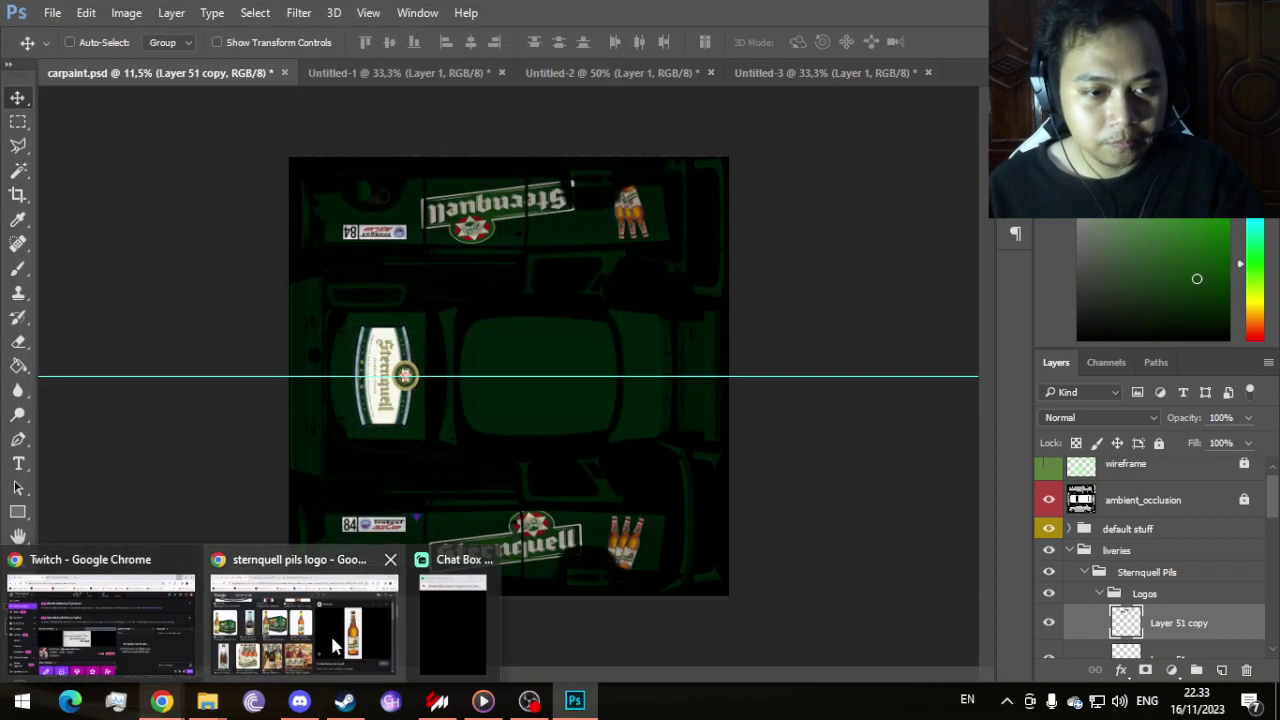
left_click(305, 610)
left_click(415, 22)
left_click(563, 20)
left_click(403, 22)
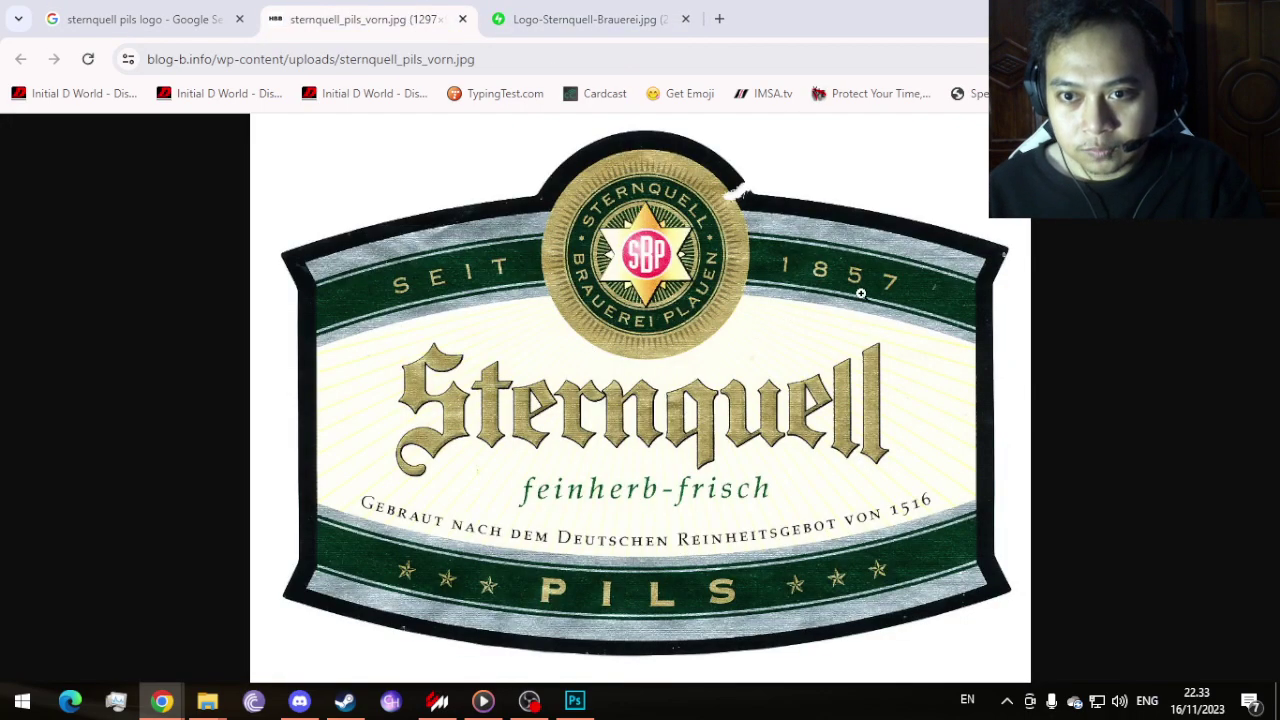
Step: Switch to the skins folder of tmm_trabant_601 in File Explorer and examine the numbers used by the existing skin folders
key("alt+Tab")
key("alt+Tab")
key("alt+Tab")
key("alt+Tab")
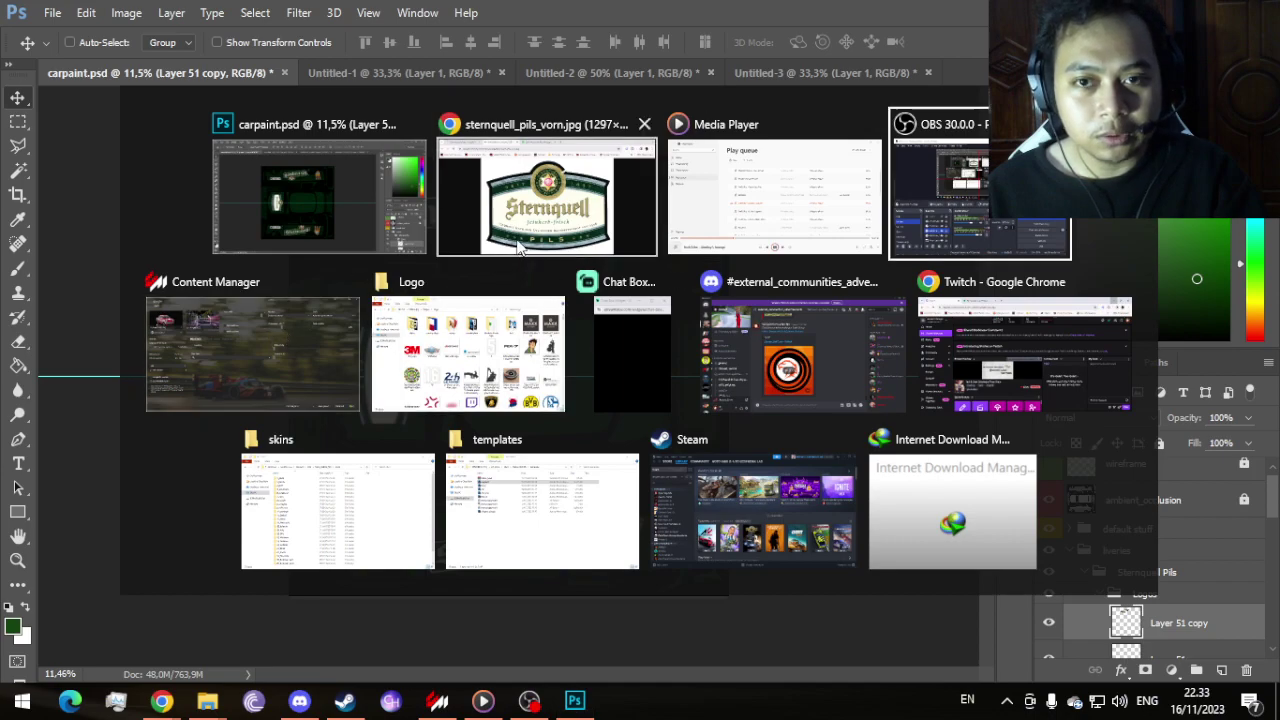
left_click(368, 510)
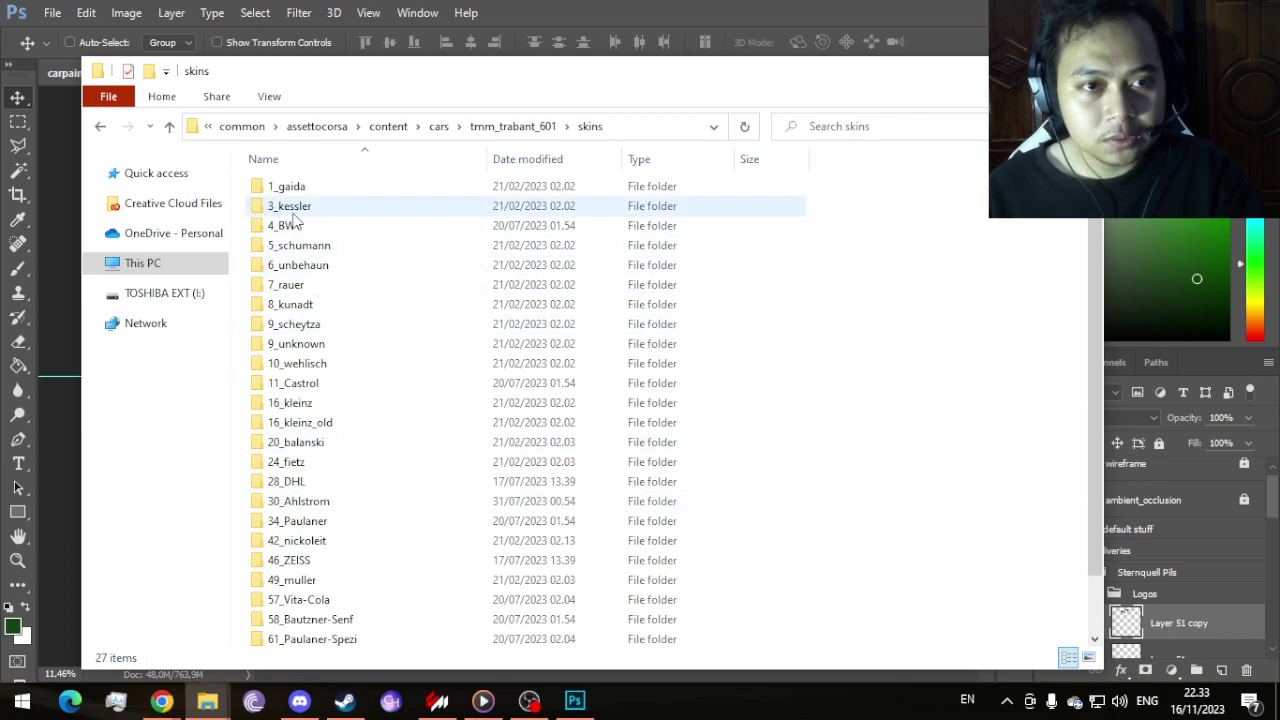
scroll(335, 480, "down", 2)
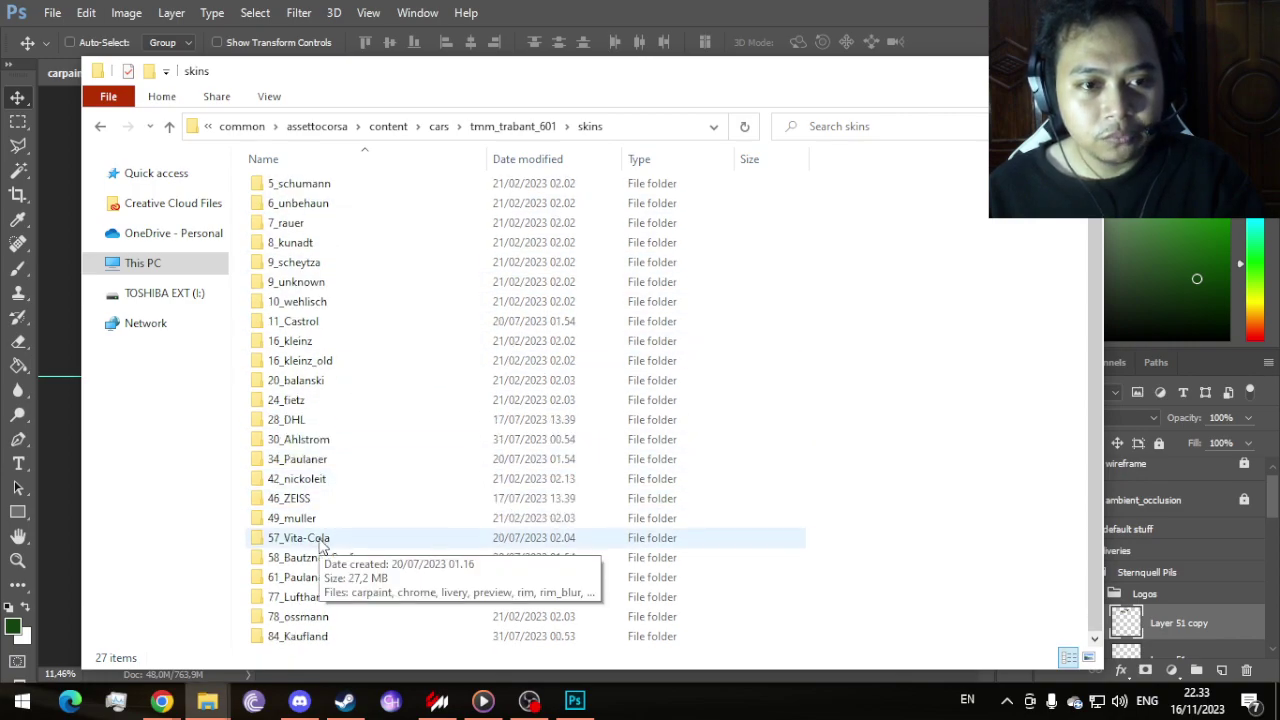
key("alt+Tab")
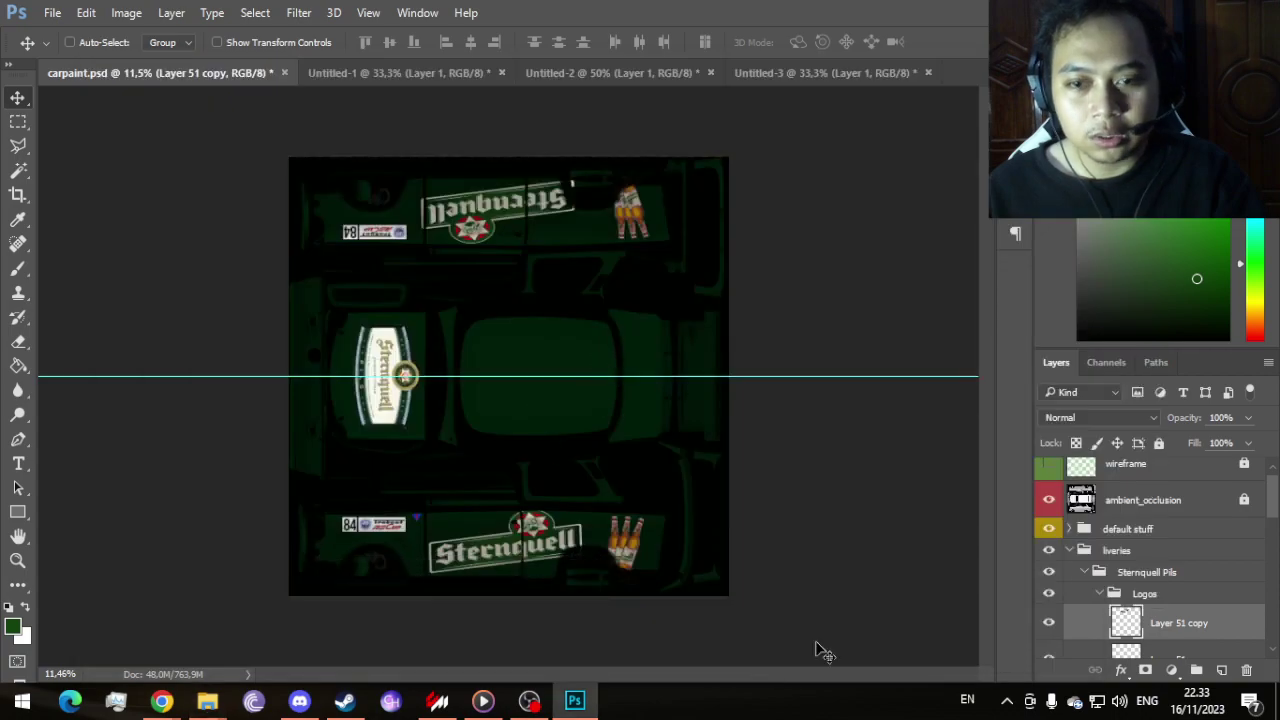
Step: Start saving the car paint under a new location and create a folder named 18_Sternquell in the Trabant 601 RS skins folder
left_click(52, 12)
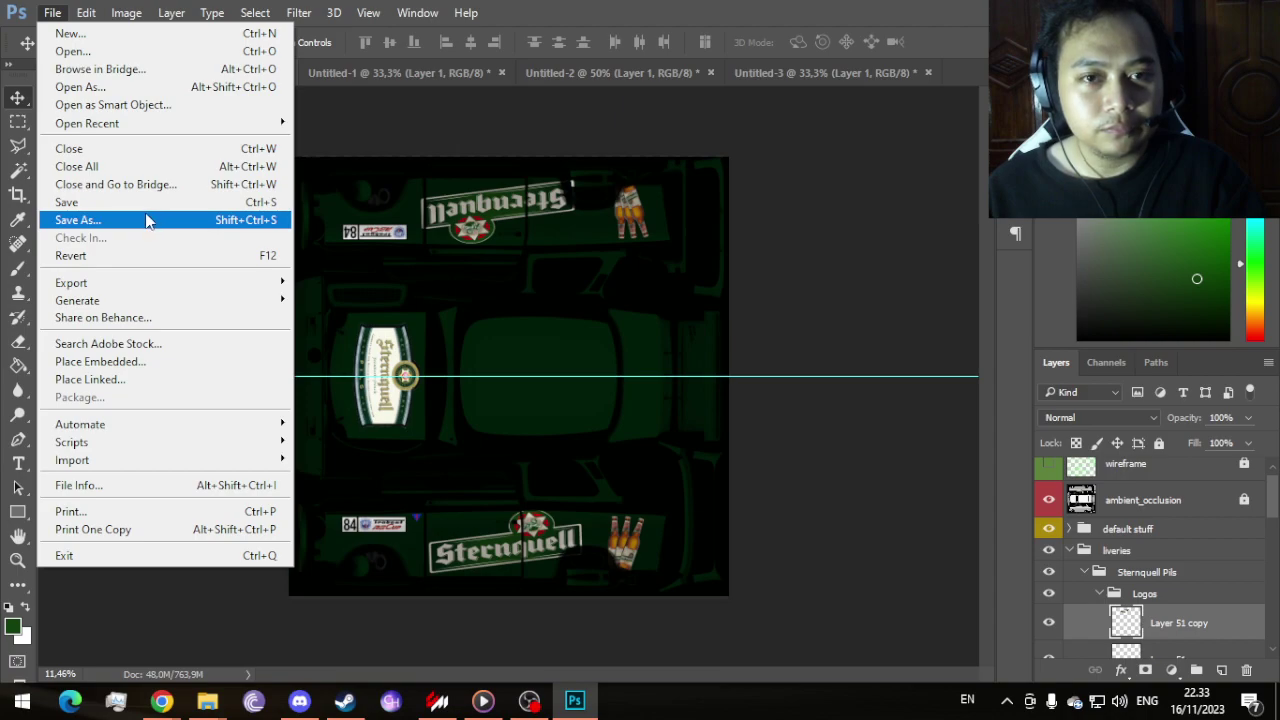
left_click(143, 220)
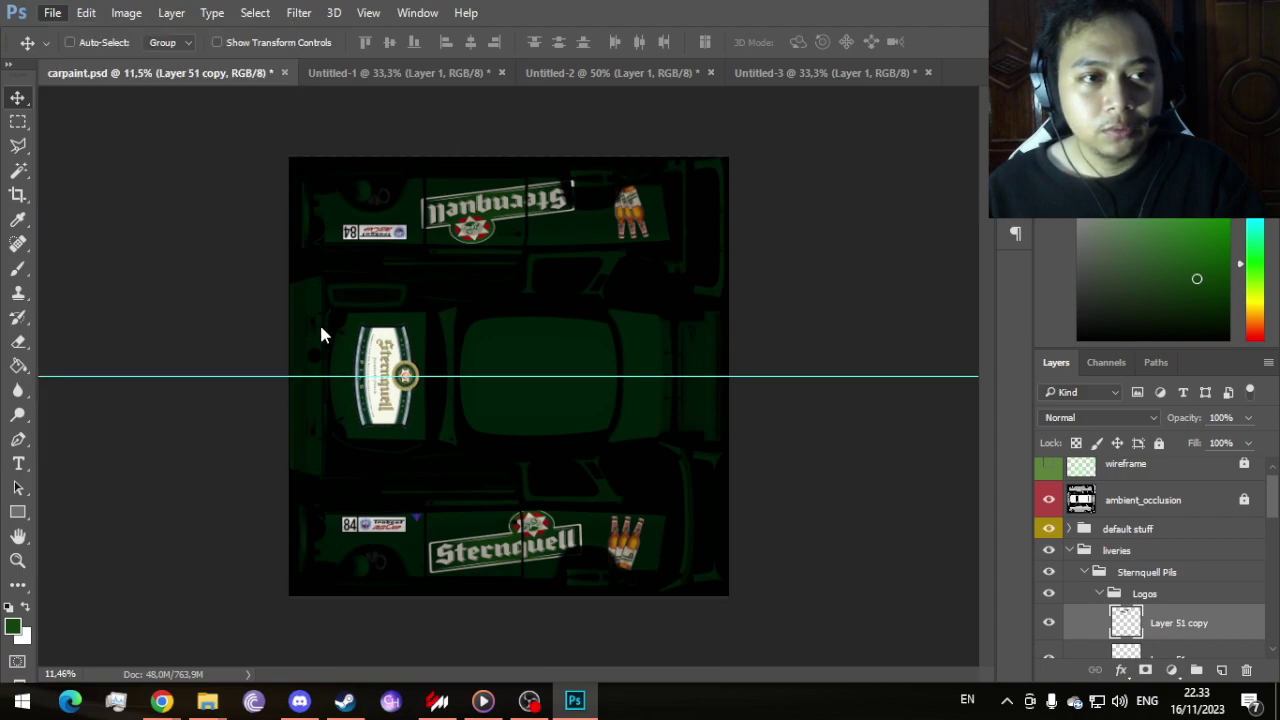
left_click(93, 48)
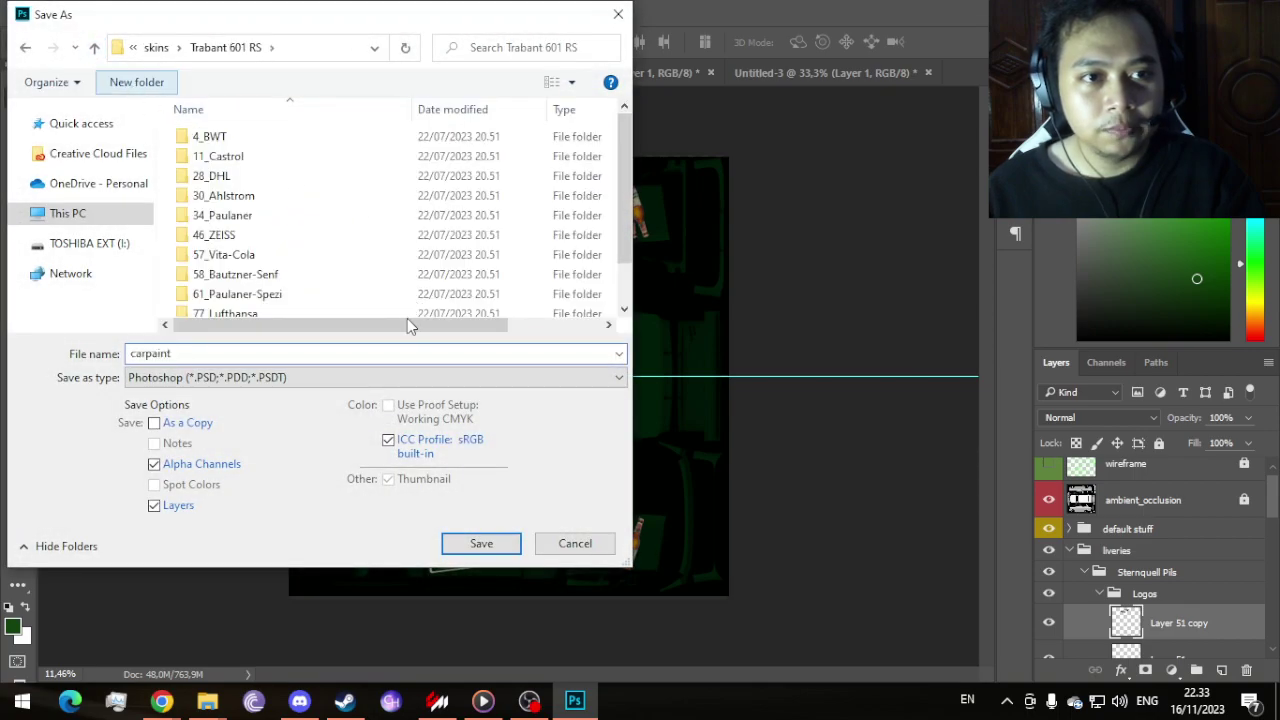
scroll(310, 276, "down", 2)
left_click(310, 276)
key("1")
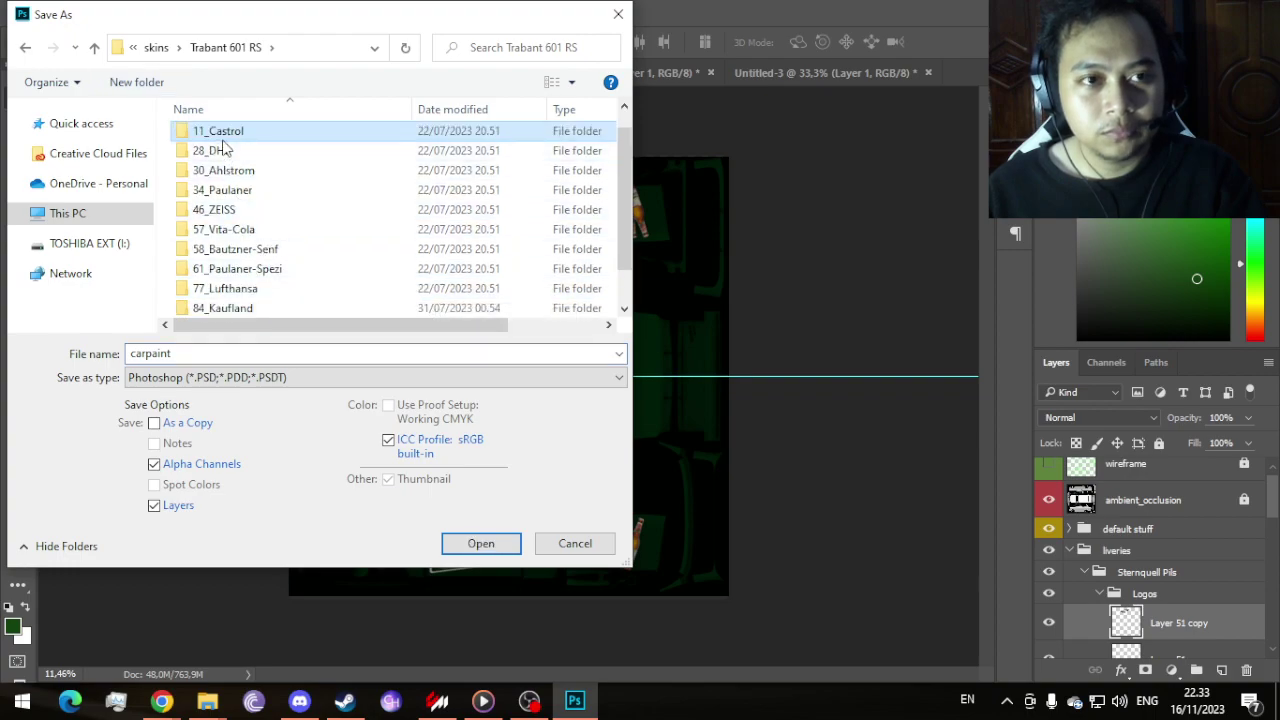
scroll(240, 200, "down", 2)
left_click(242, 289)
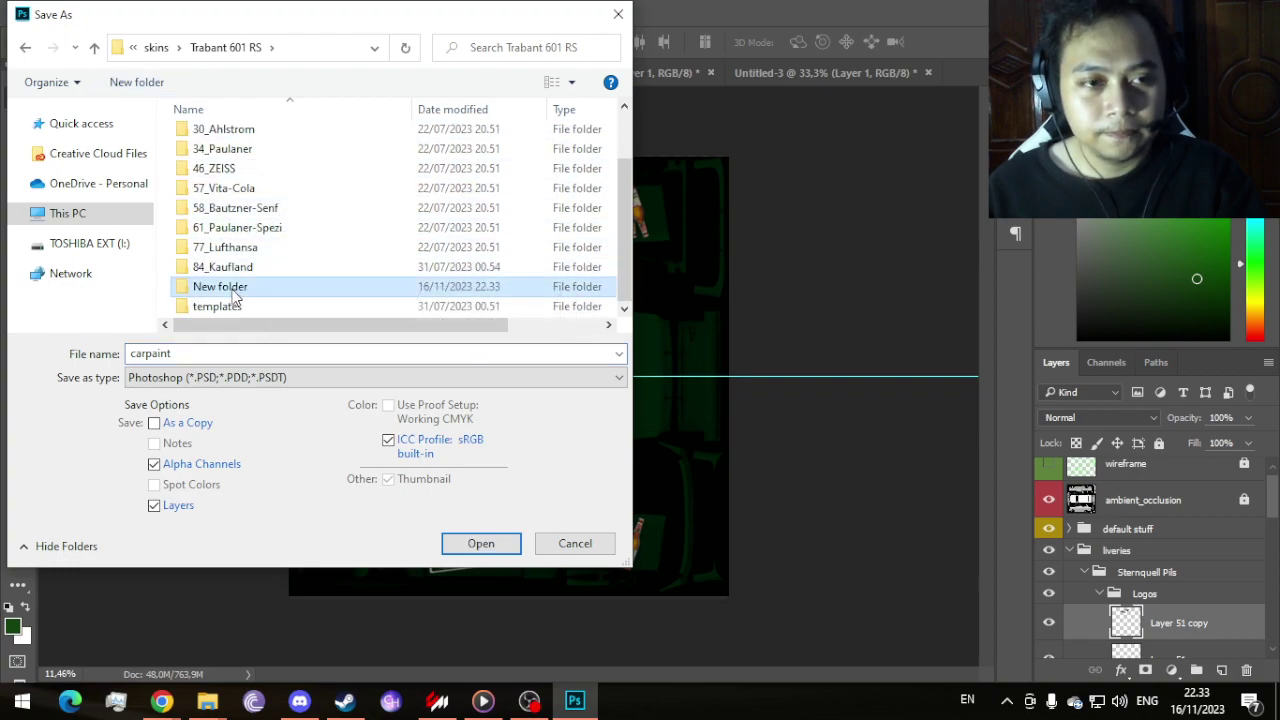
left_click(233, 290)
type("18_S")
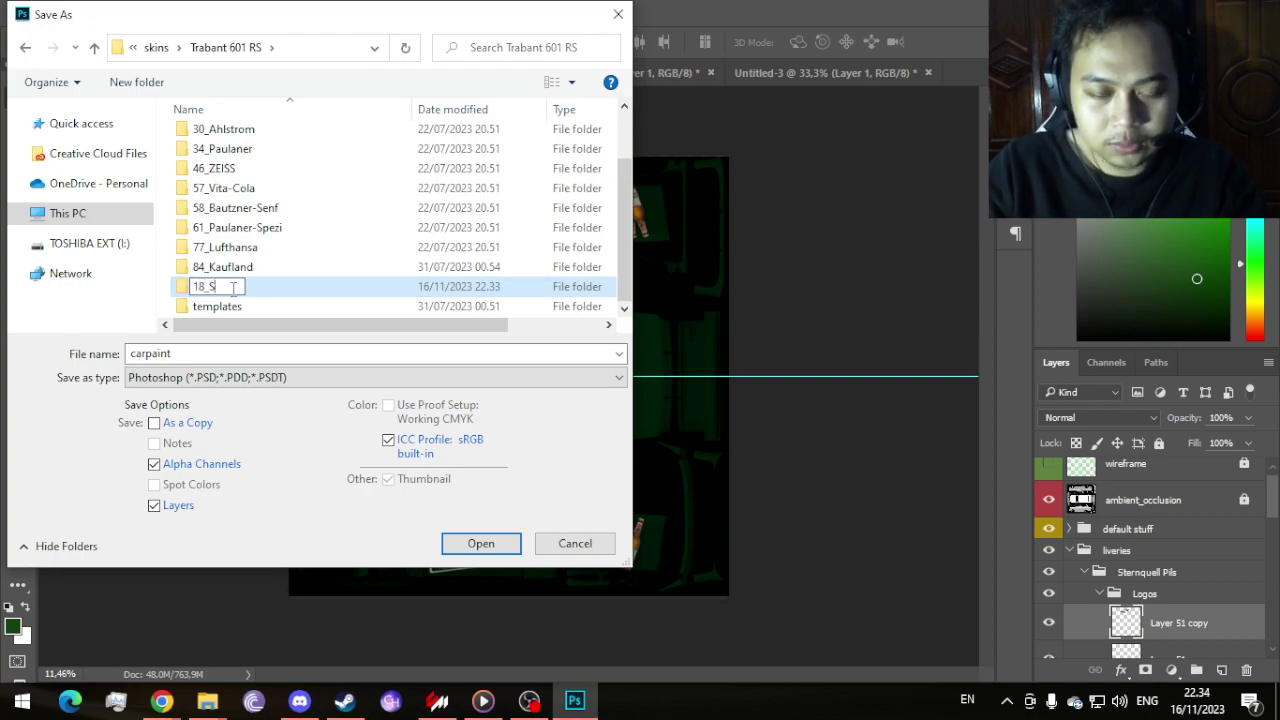
type("ternquell")
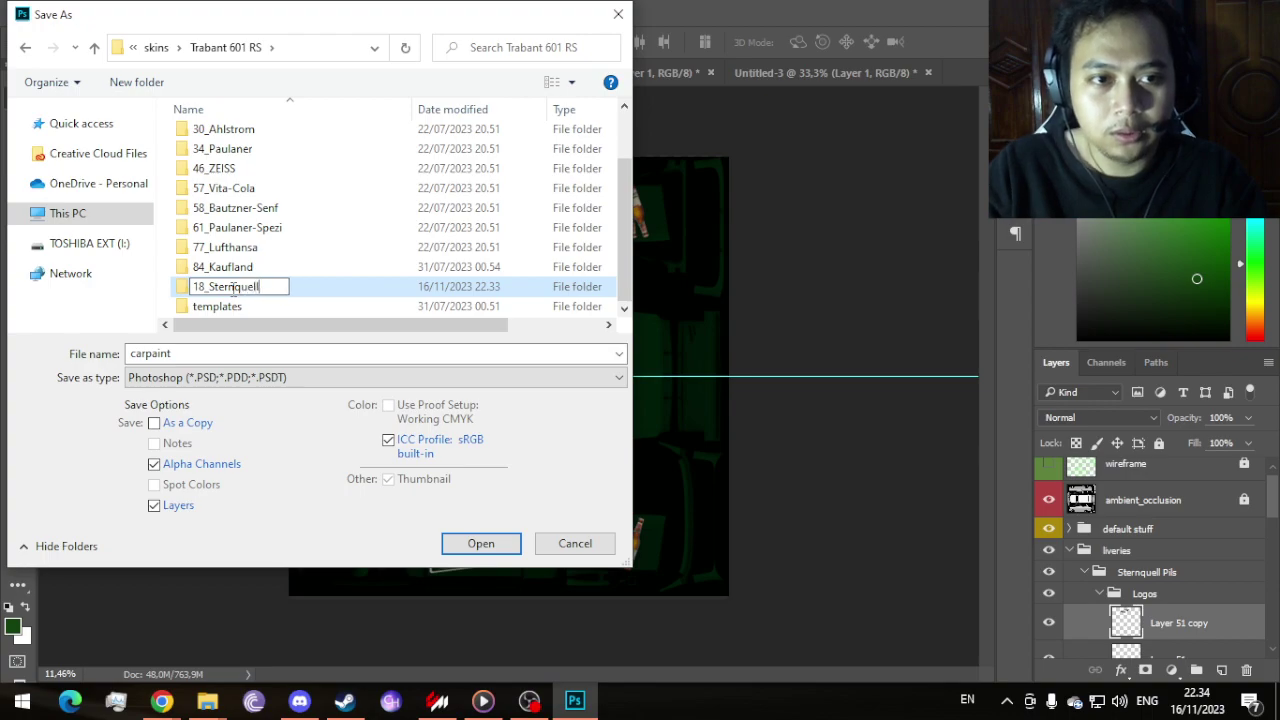
key("Return")
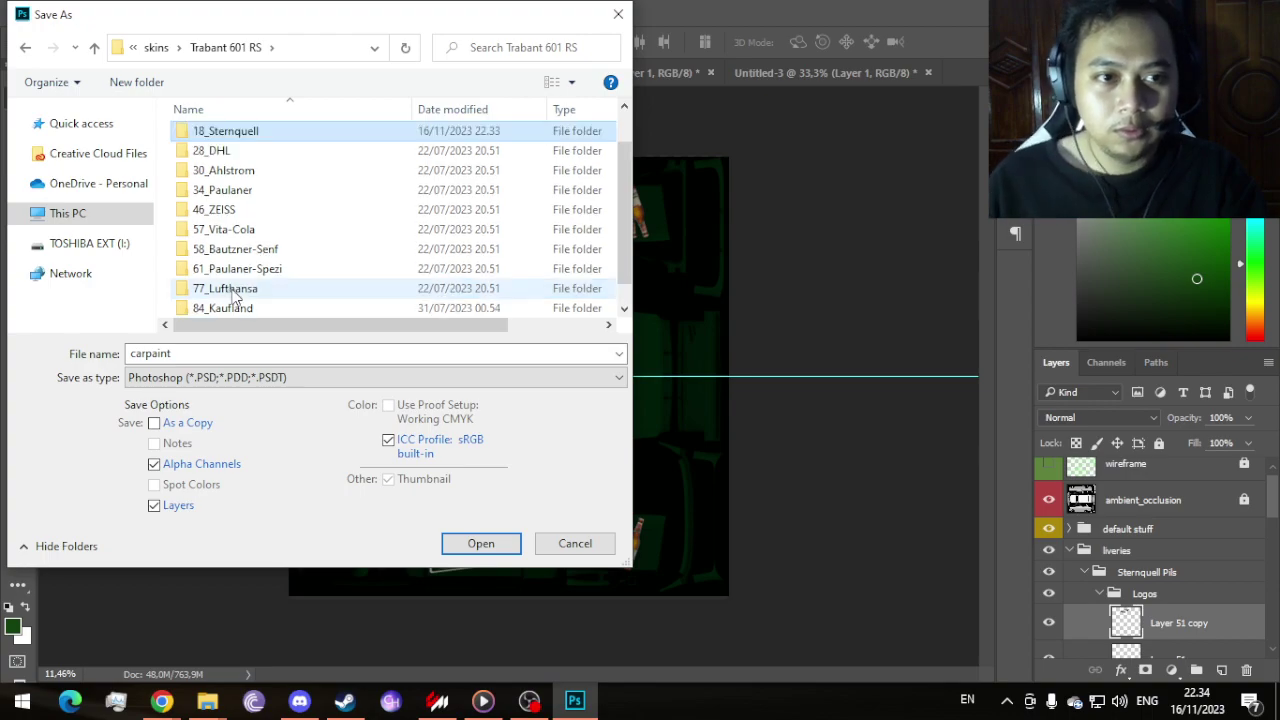
Step: Save carpaint in the 18_Sternquell folder as a D3D/DDS file using DXT5 ARGB interpolated alpha with generated MIP maps
double_click(266, 138)
left_click(330, 385)
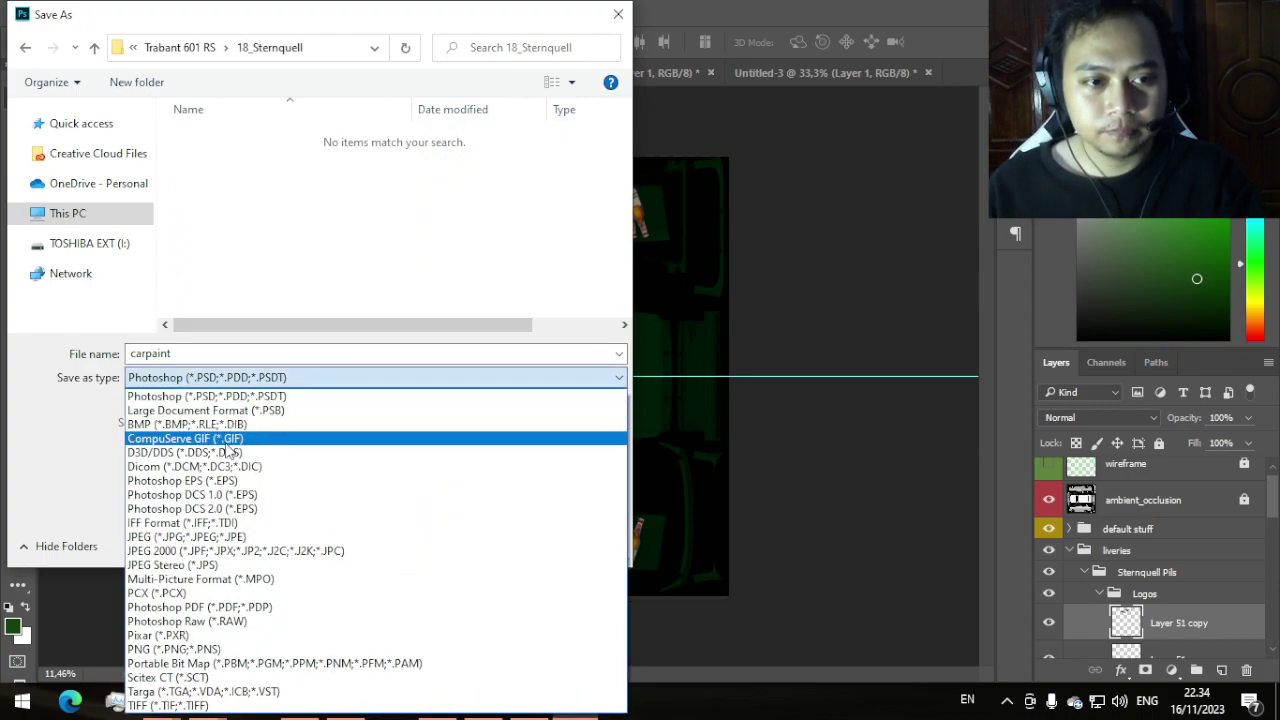
left_click(230, 457)
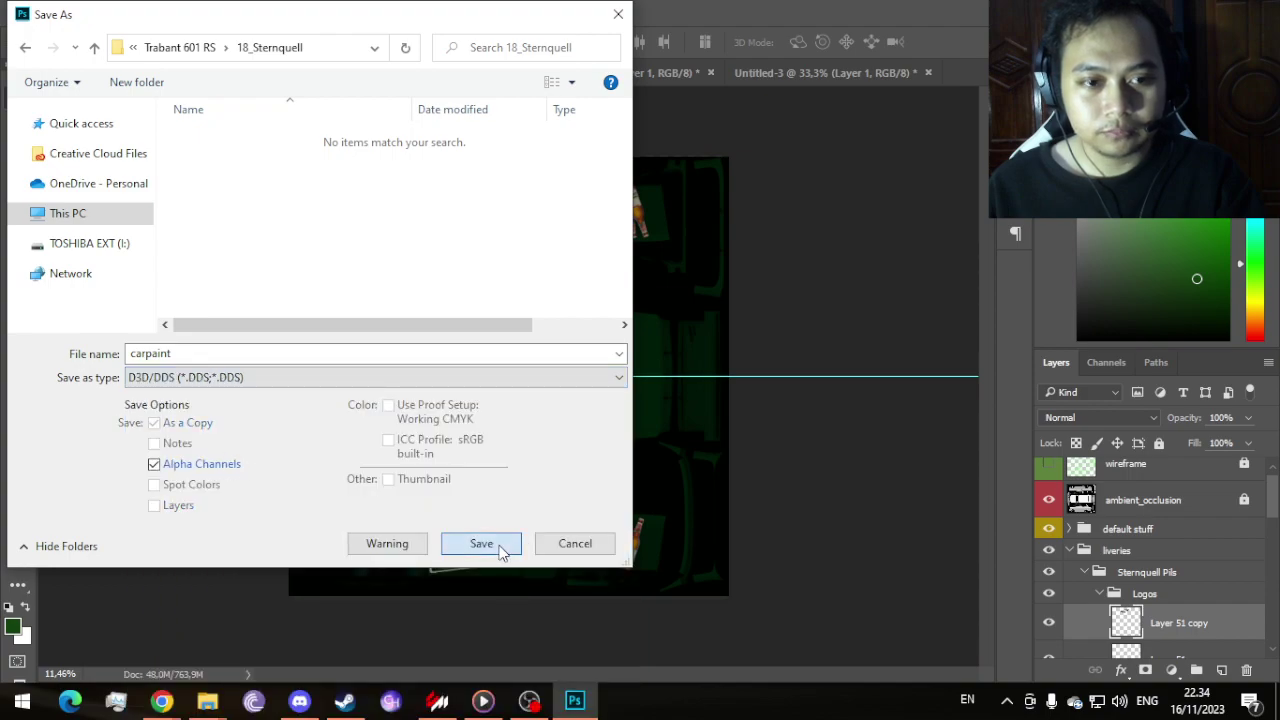
left_click(503, 545)
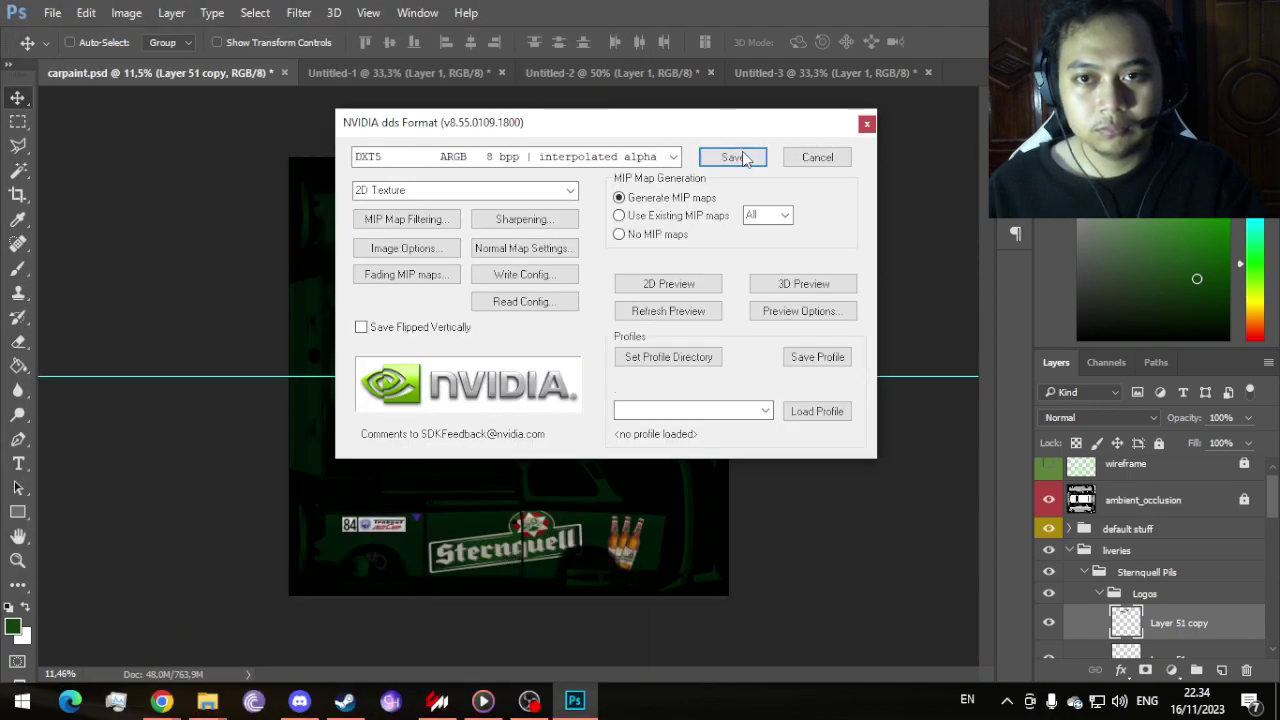
left_click(733, 158)
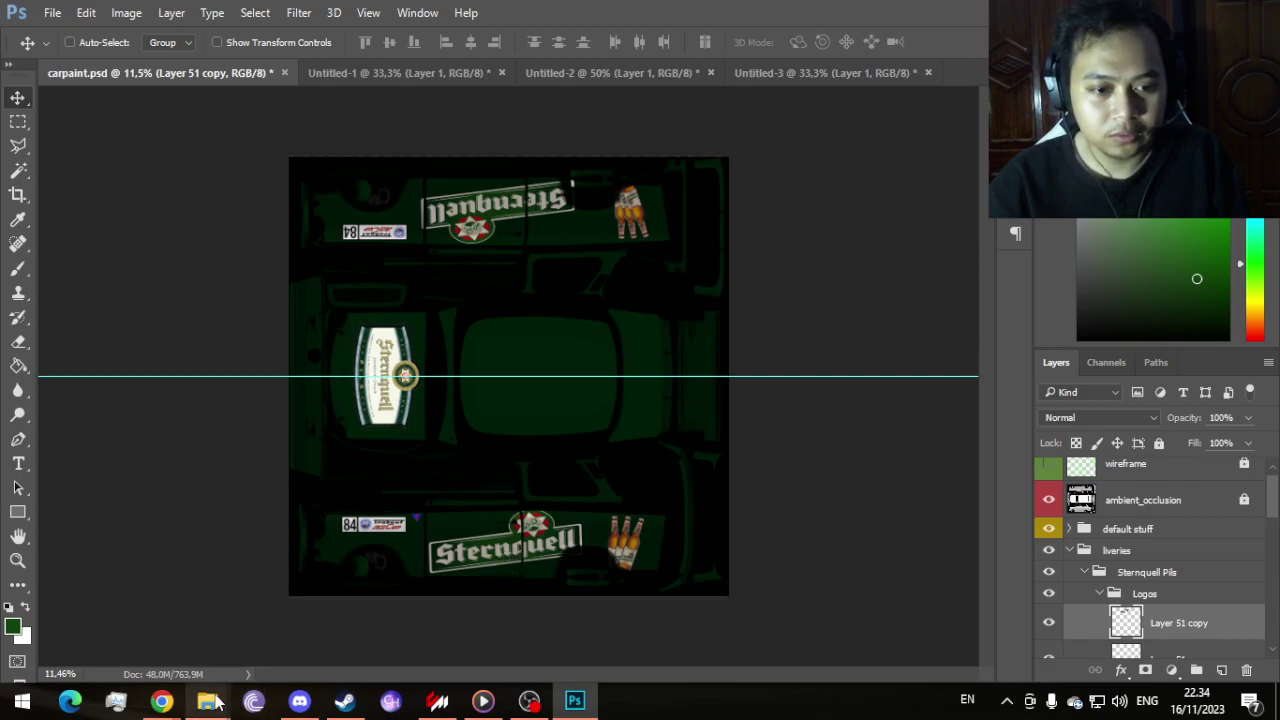
Step: Switch to File Explorer and copy the 18_Sternquell folder from Trabant 601 RS into the skins folder of tmm_trabant_601
mouse_move(207, 700)
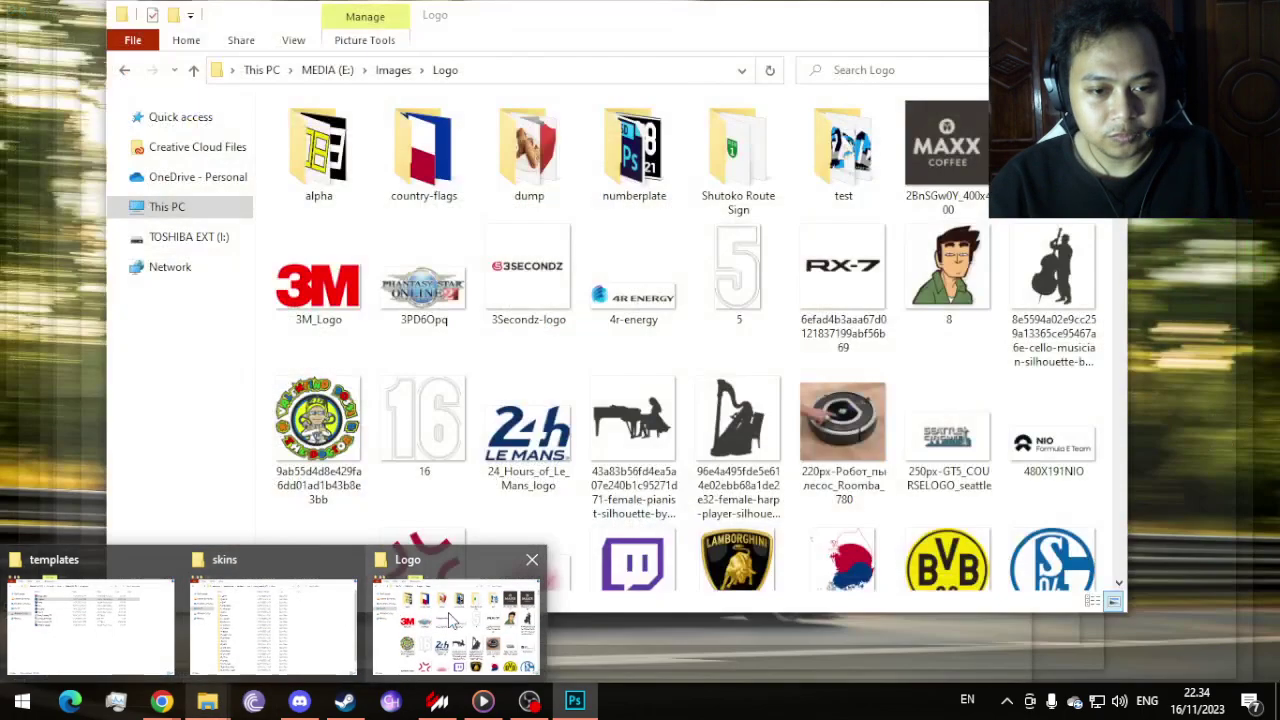
mouse_move(337, 622)
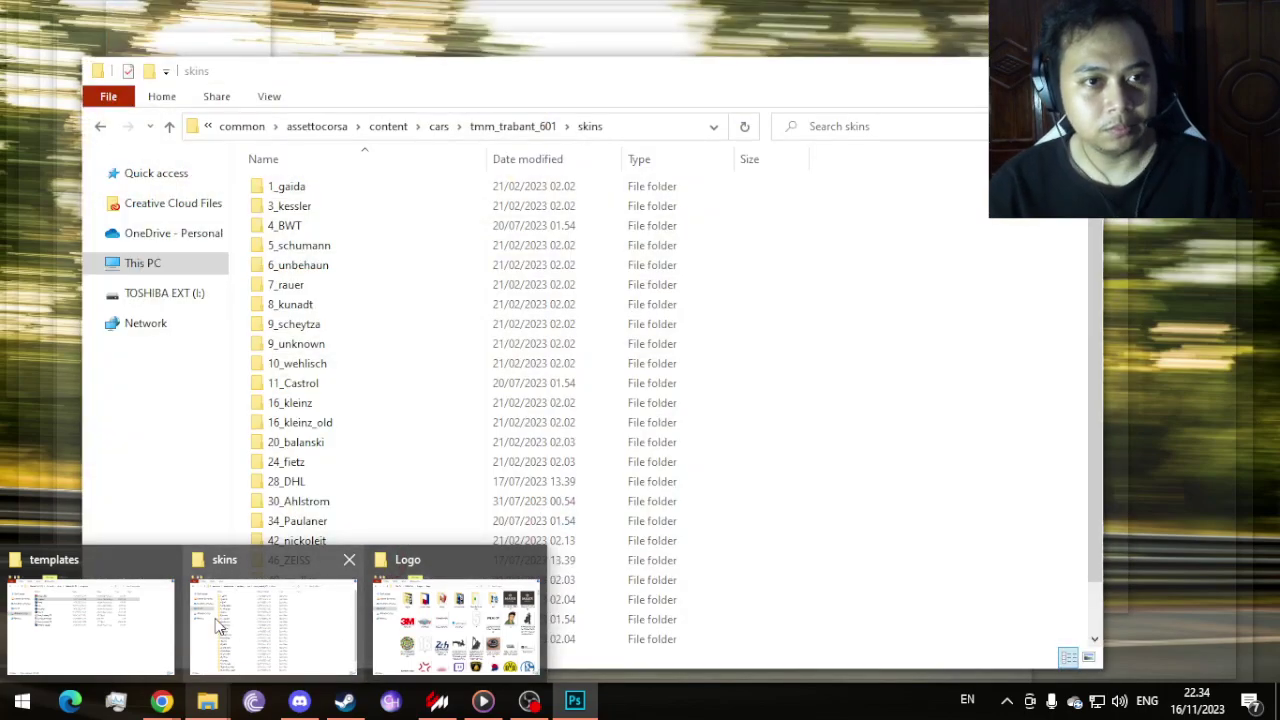
left_click(220, 625)
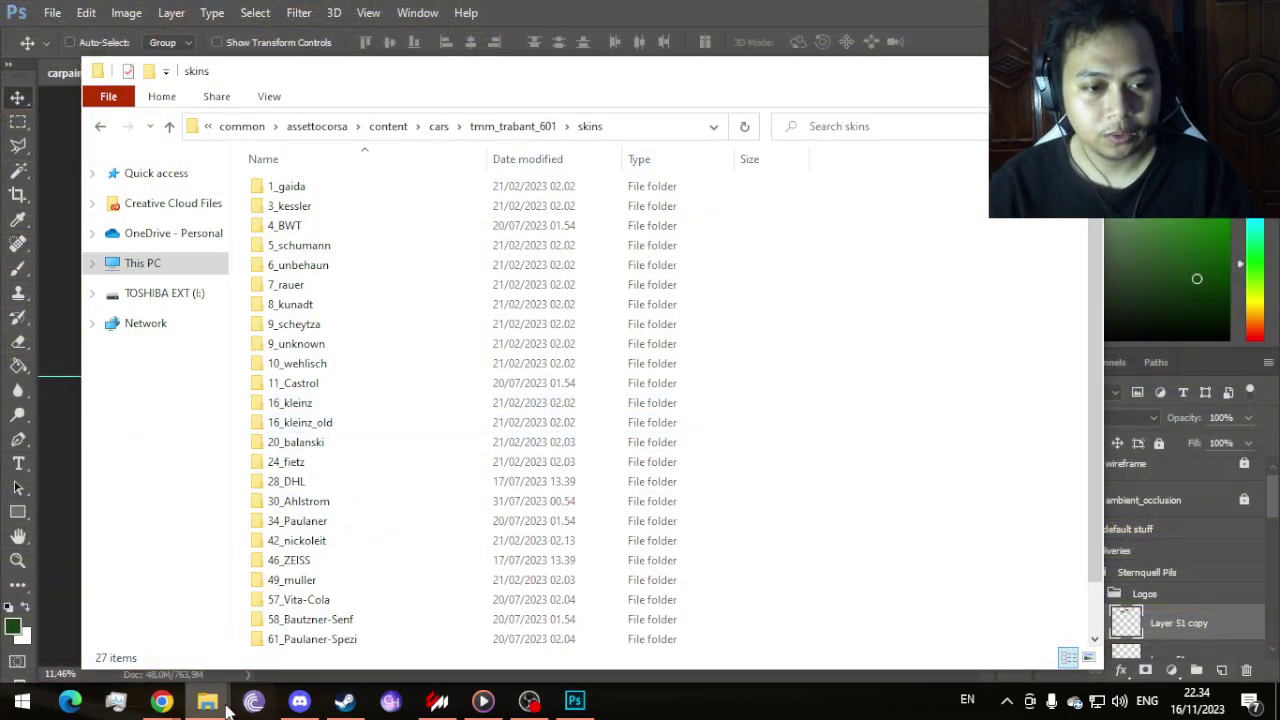
left_click(85, 610)
left_click(80, 108)
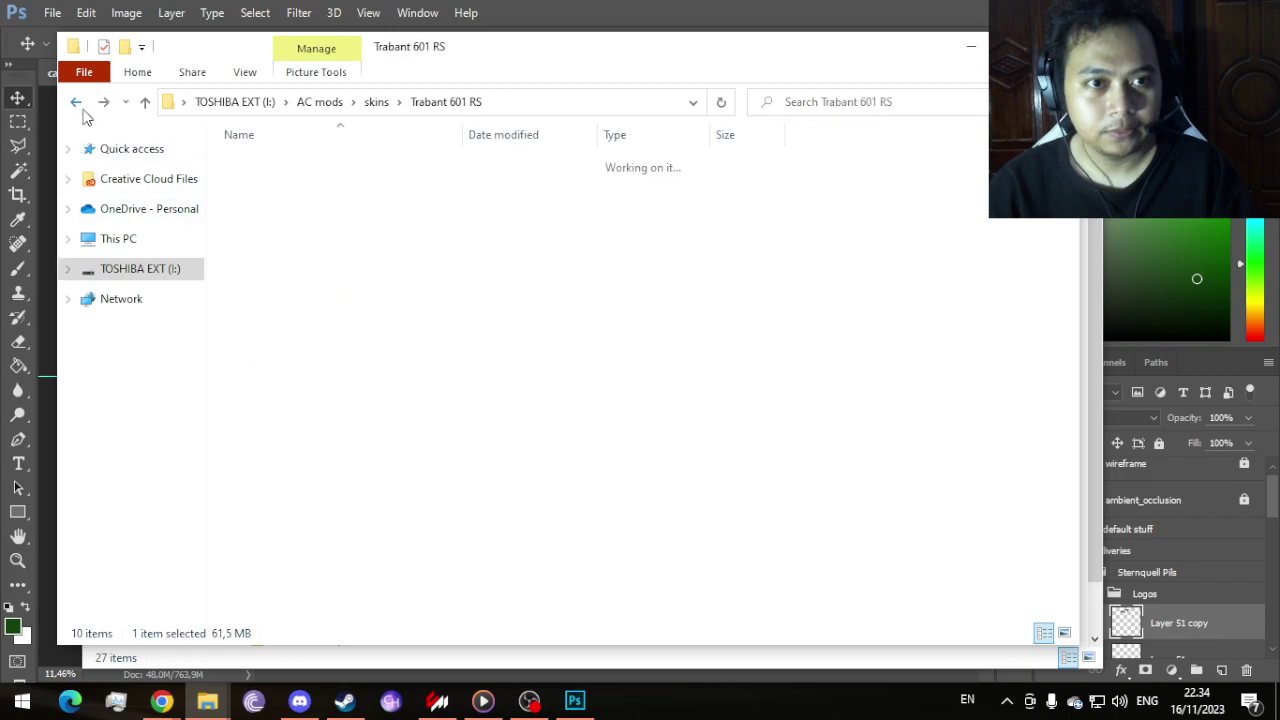
left_click(289, 202)
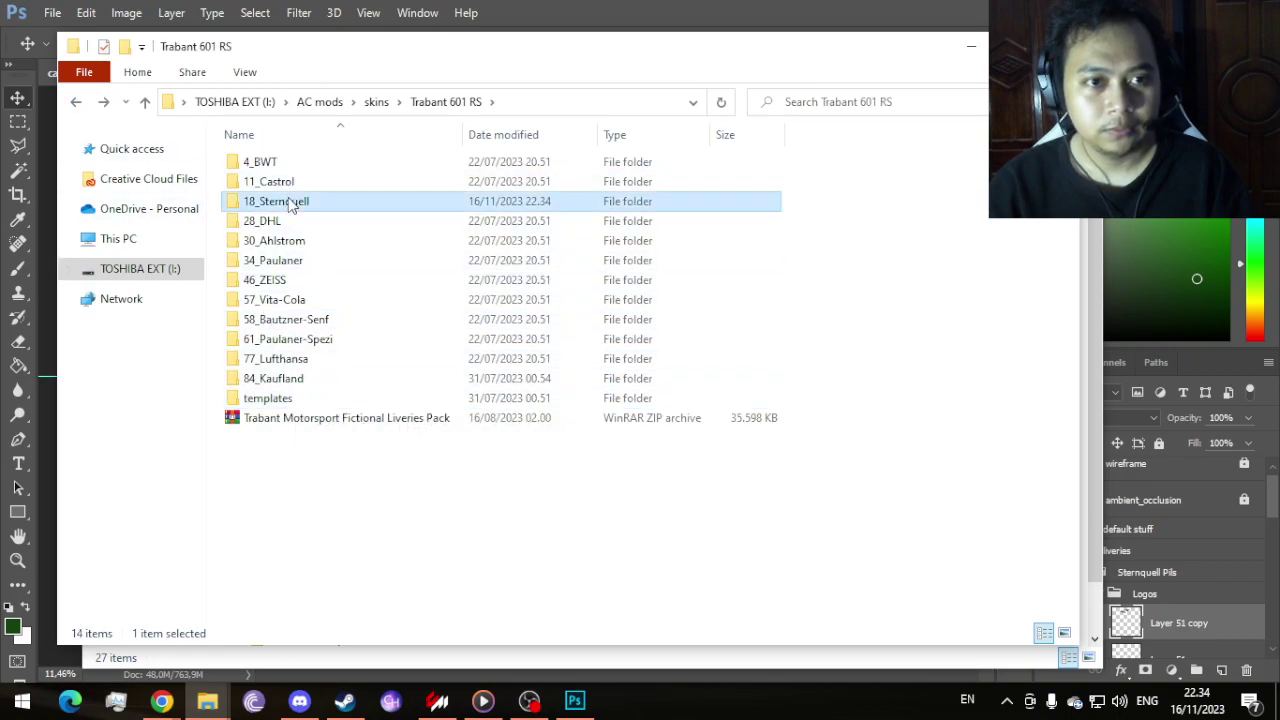
left_click_drag(293, 212, 620, 662)
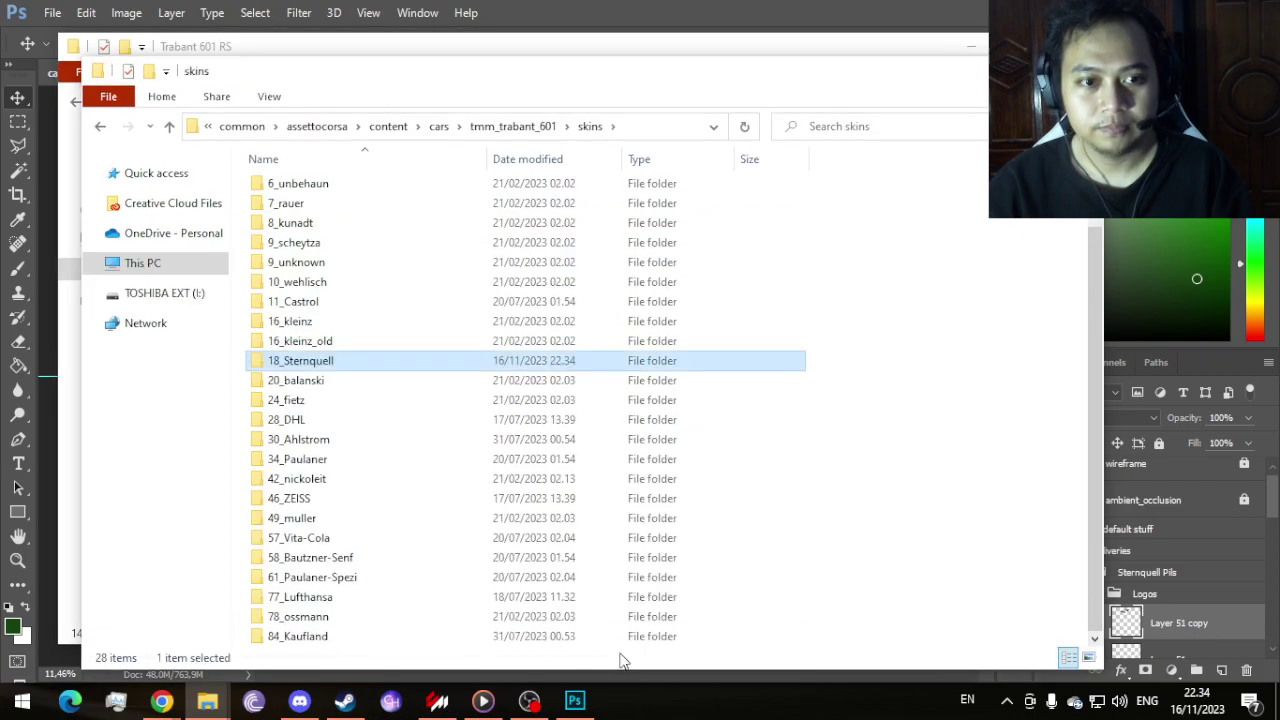
Step: Switch to Content Manager and look for the new skin among the Trabant P 601 RS skins in the car selection
left_click(437, 700)
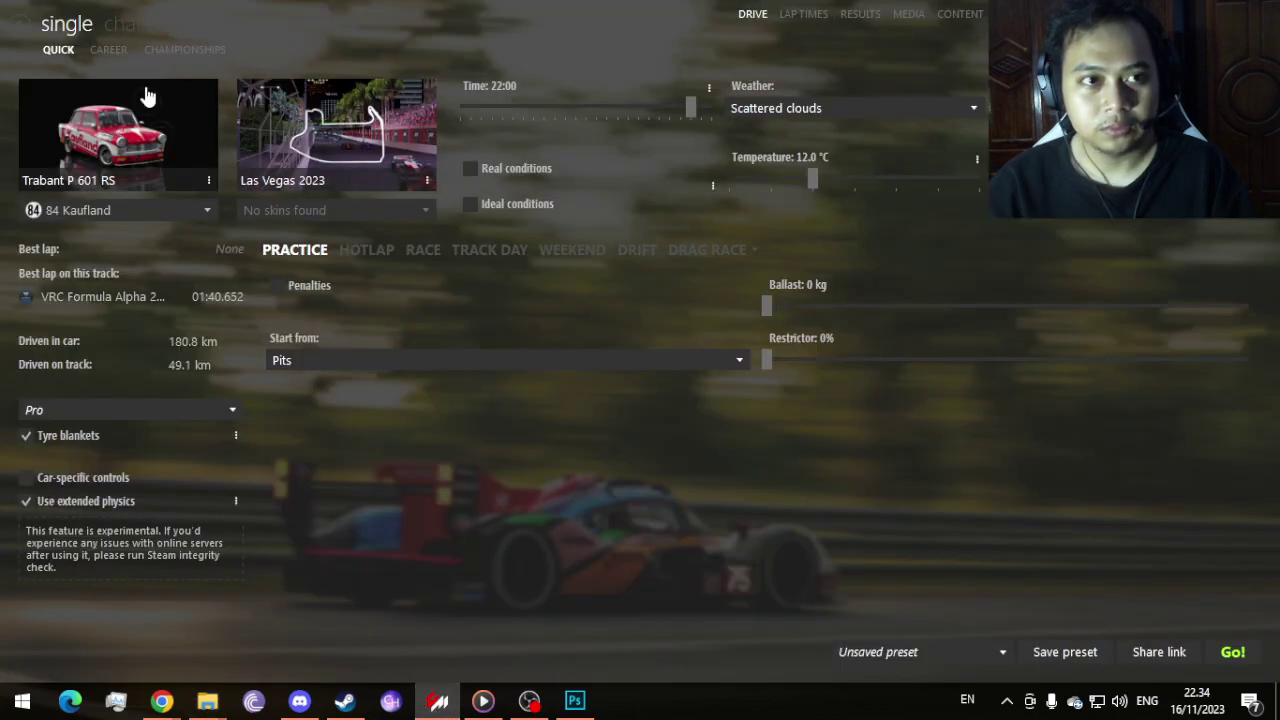
mouse_move(148, 97)
left_click(146, 186)
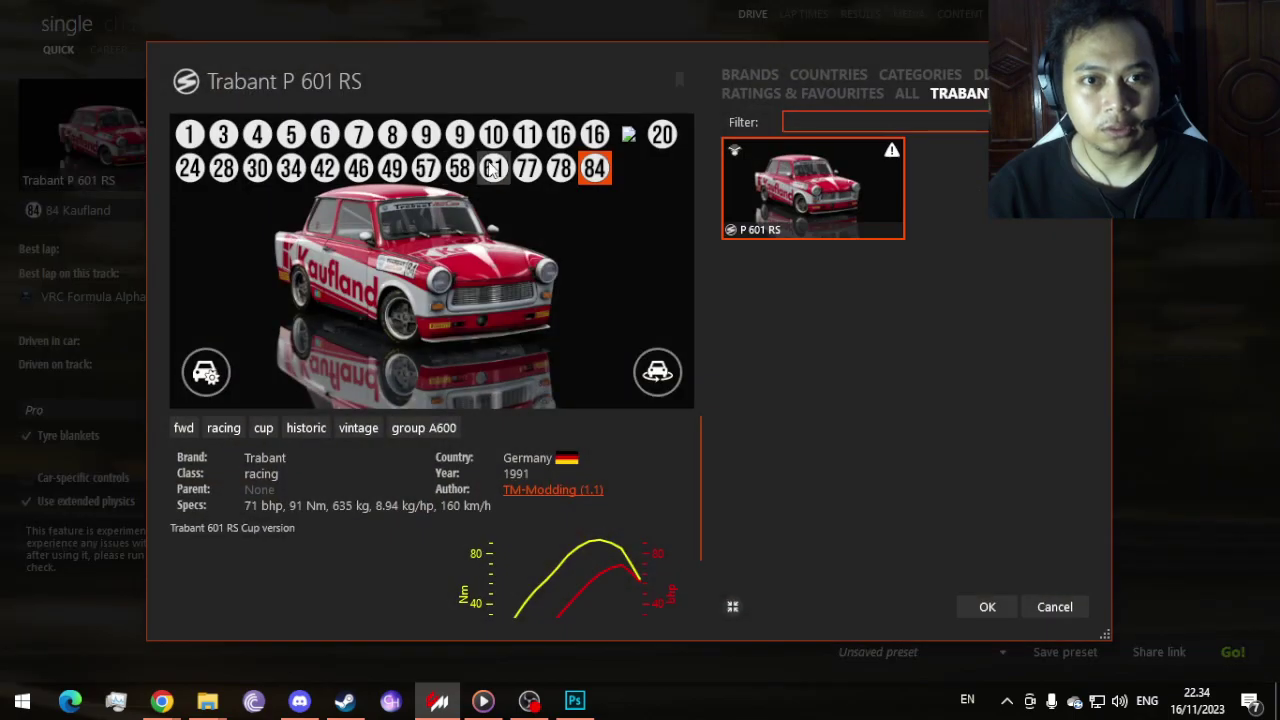
left_click(620, 145)
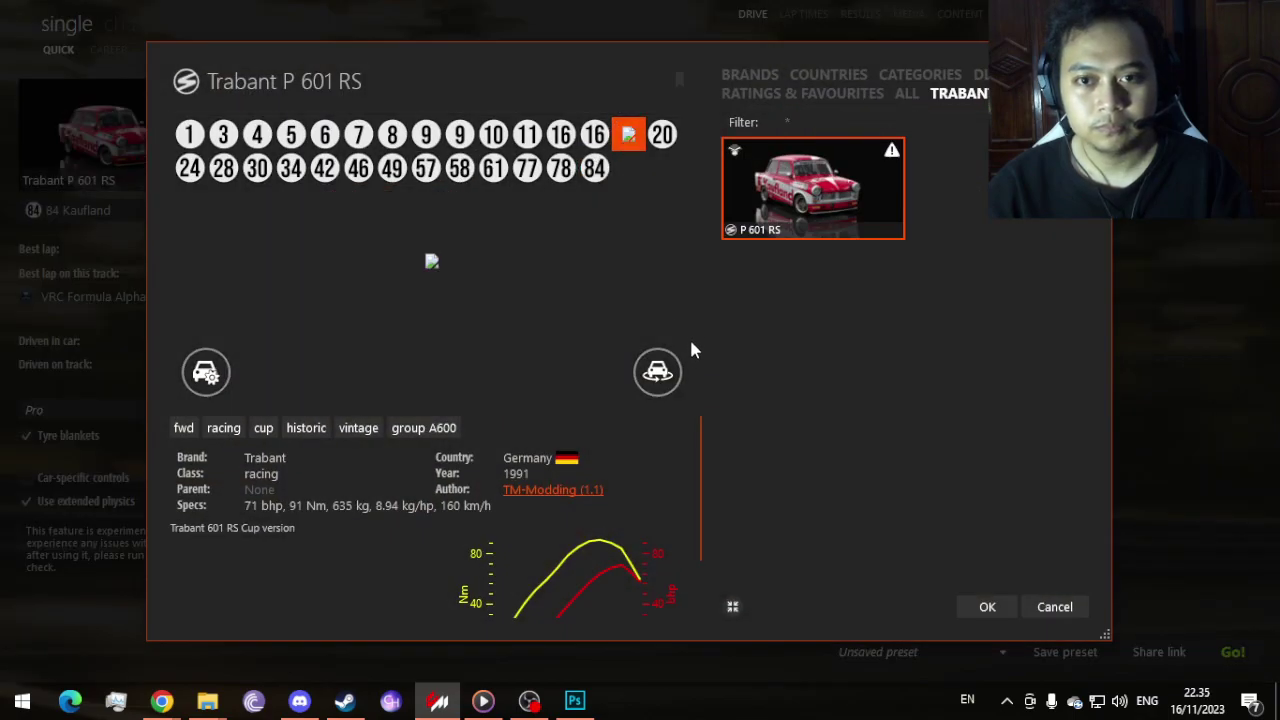
left_click(1051, 606)
Step: Open the Trabant P 601 RS in the showroom, display the Sternquell skin, and inspect the livery from the front and both sides
mouse_move(140, 112)
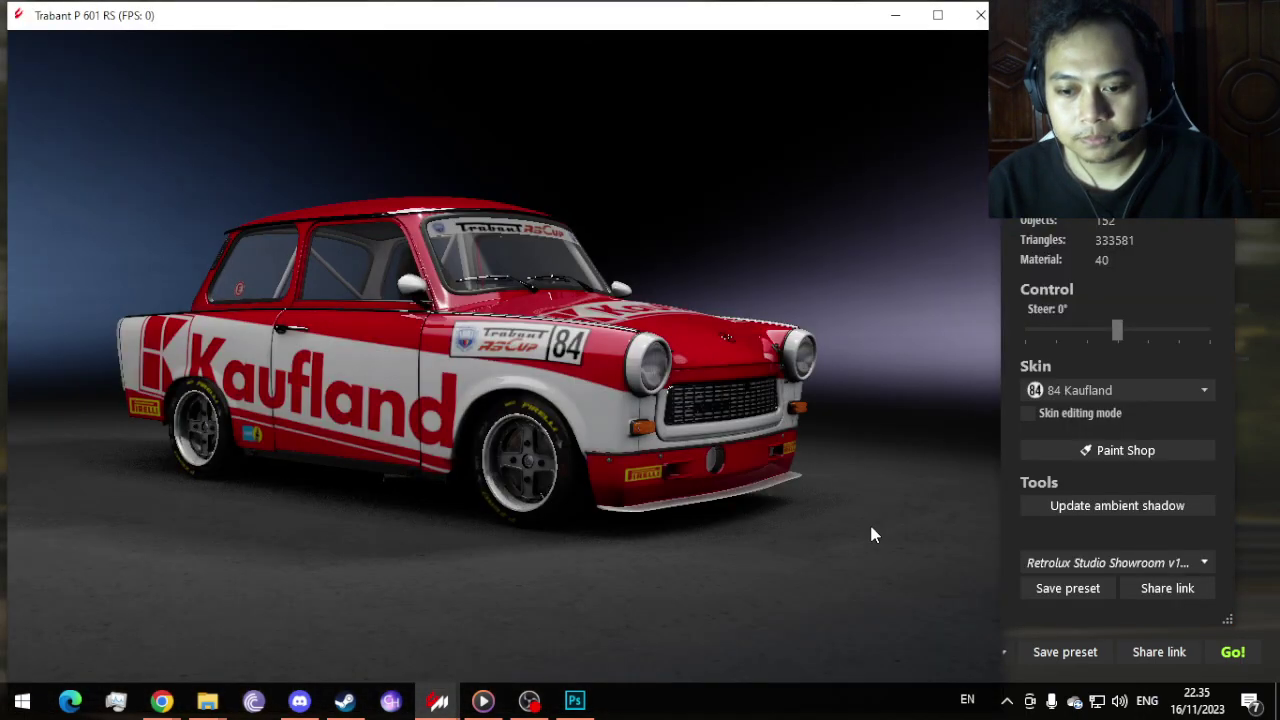
left_click(1133, 390)
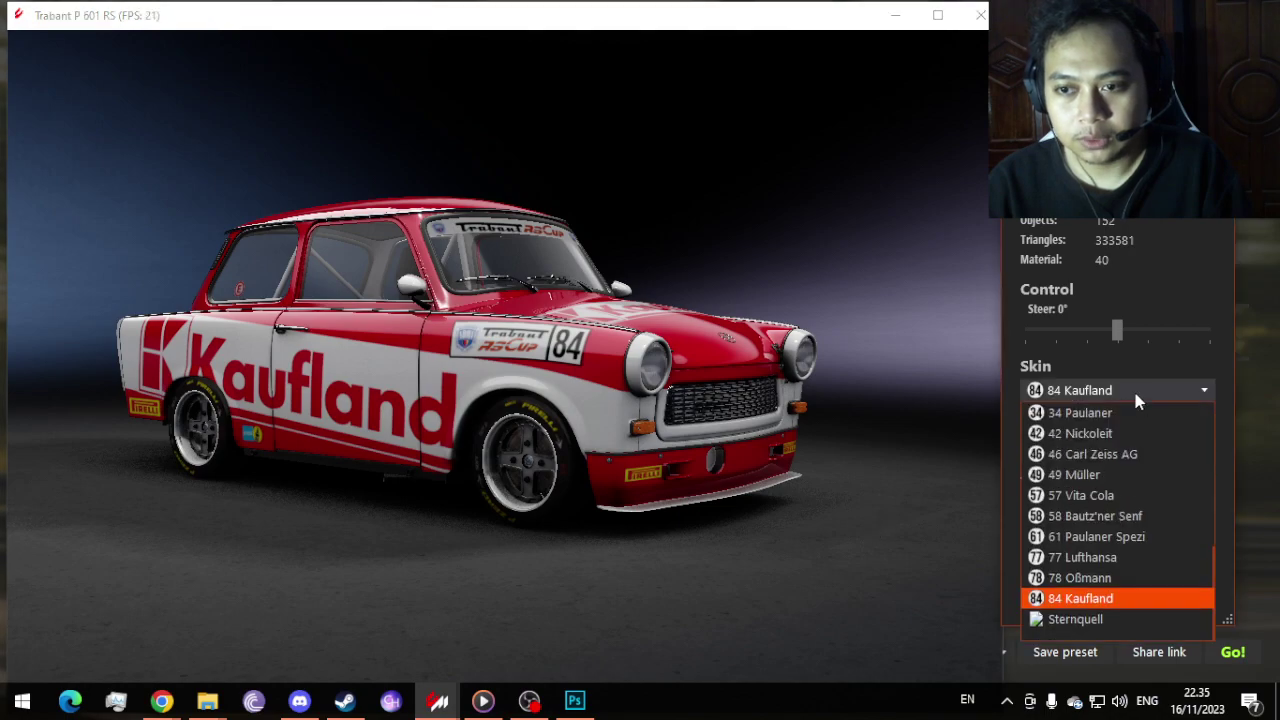
left_click(1116, 620)
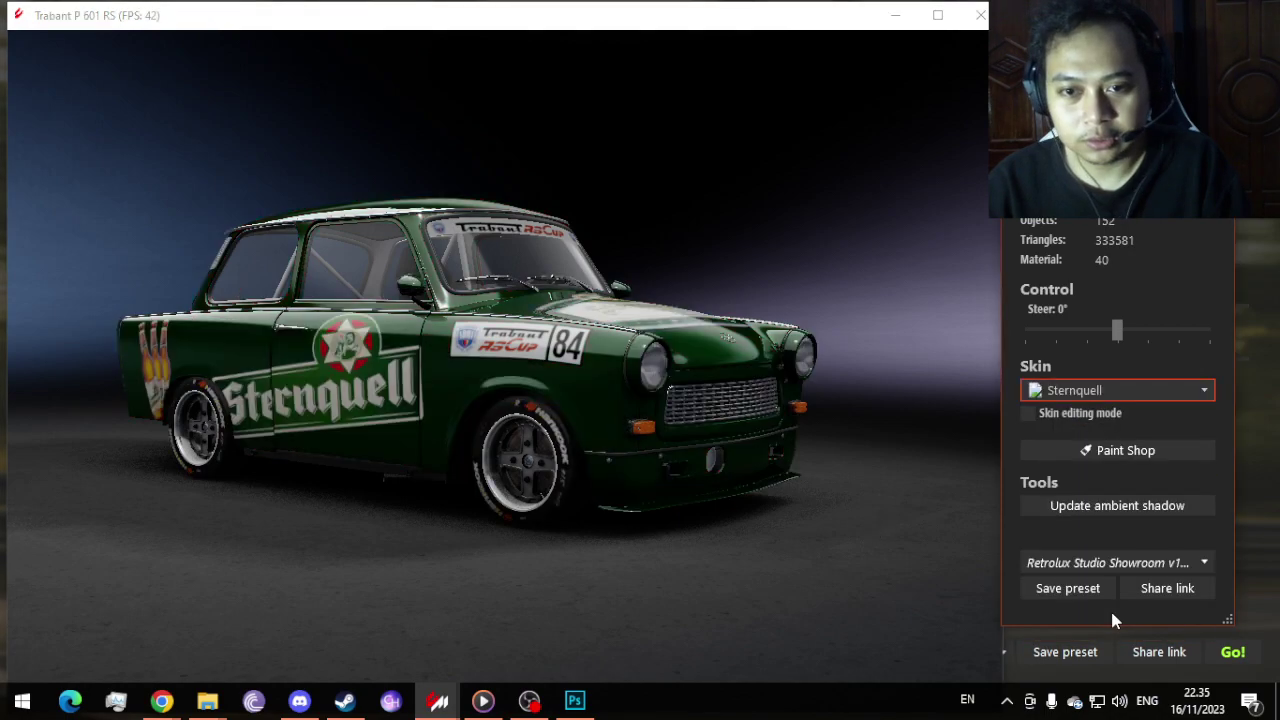
left_click_drag(542, 416, 186, 410)
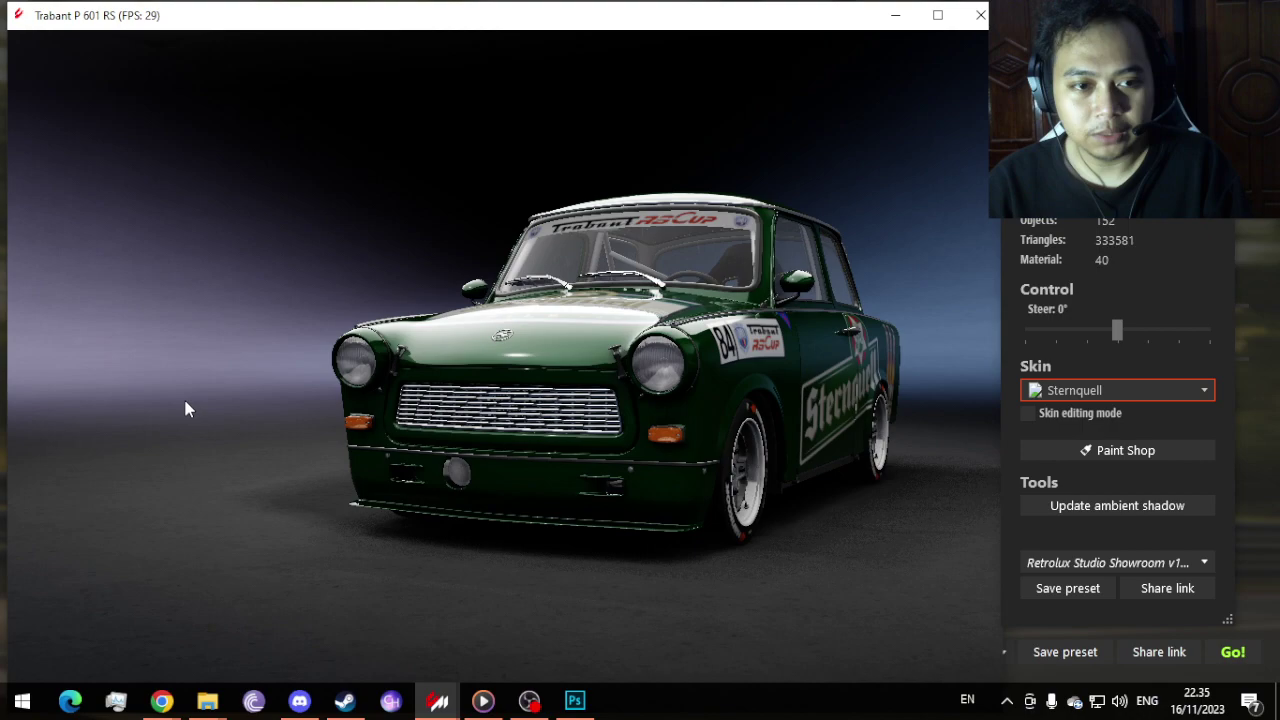
left_click_drag(185, 409, 683, 417)
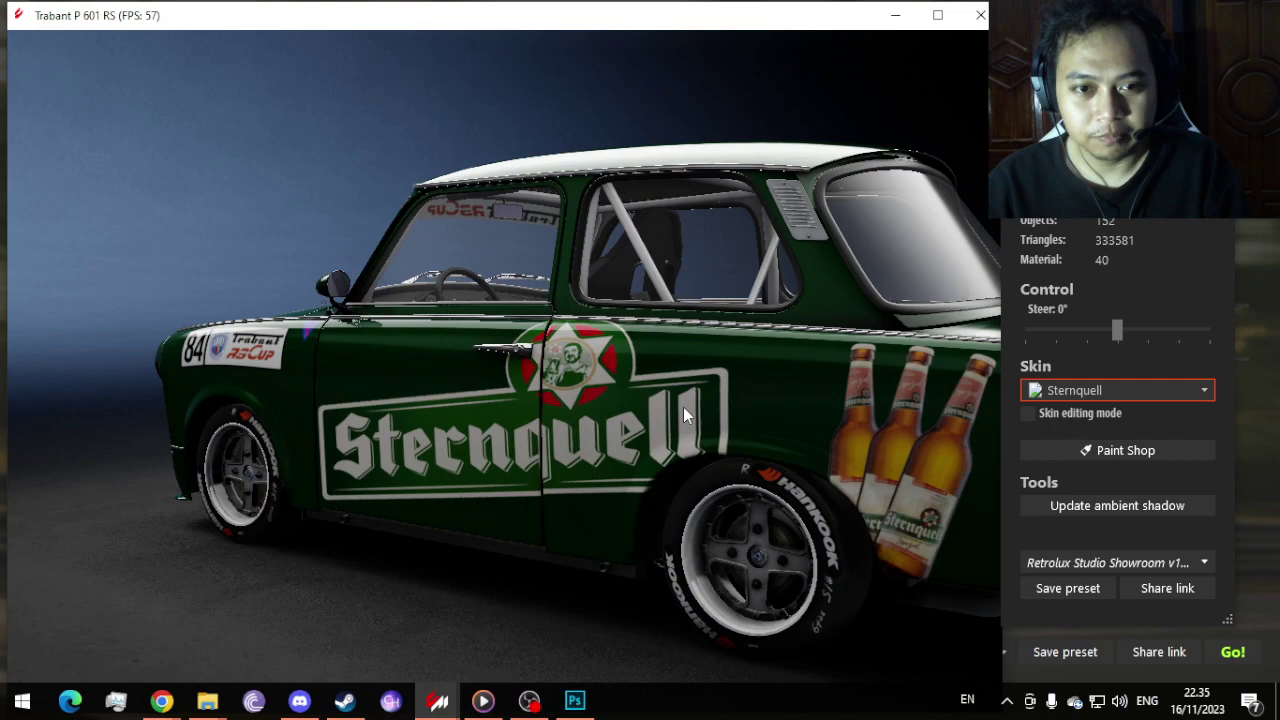
left_click_drag(683, 417, 782, 415)
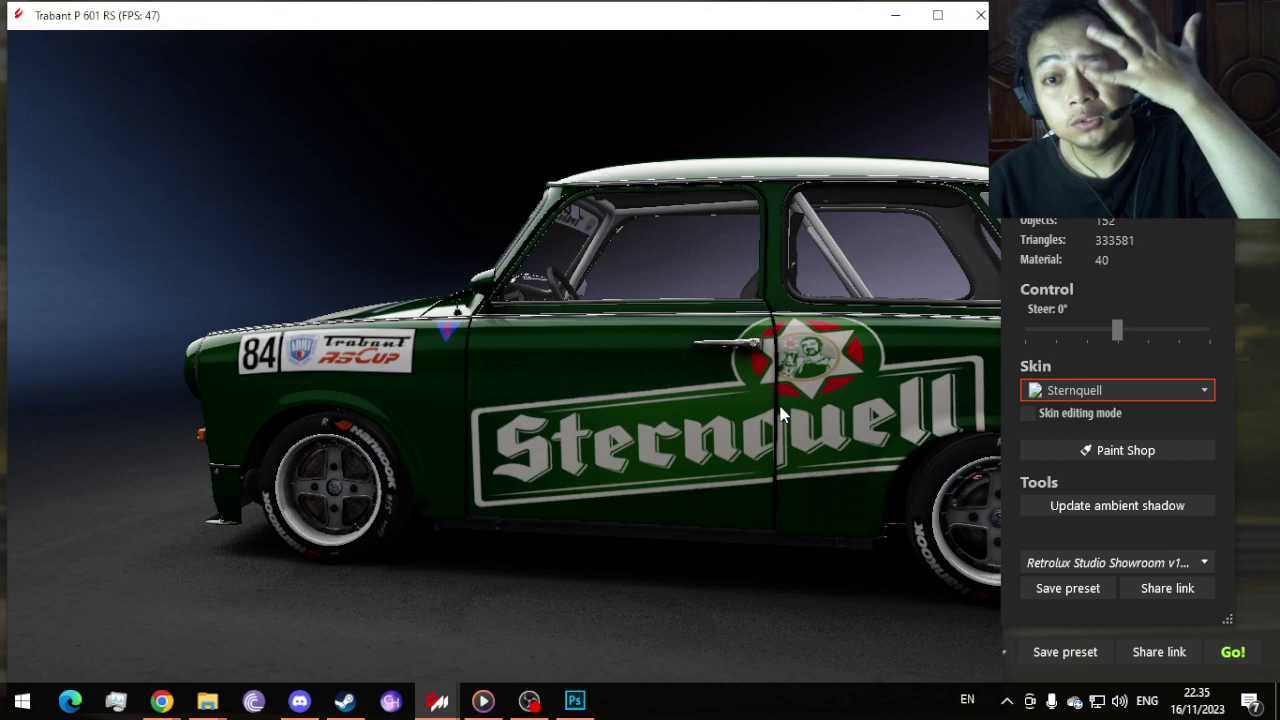
Step: Switch back to Photoshop and rotate the Layer 51 copy Sternquell door logo by about 17.7 degrees
key("alt+Tab")
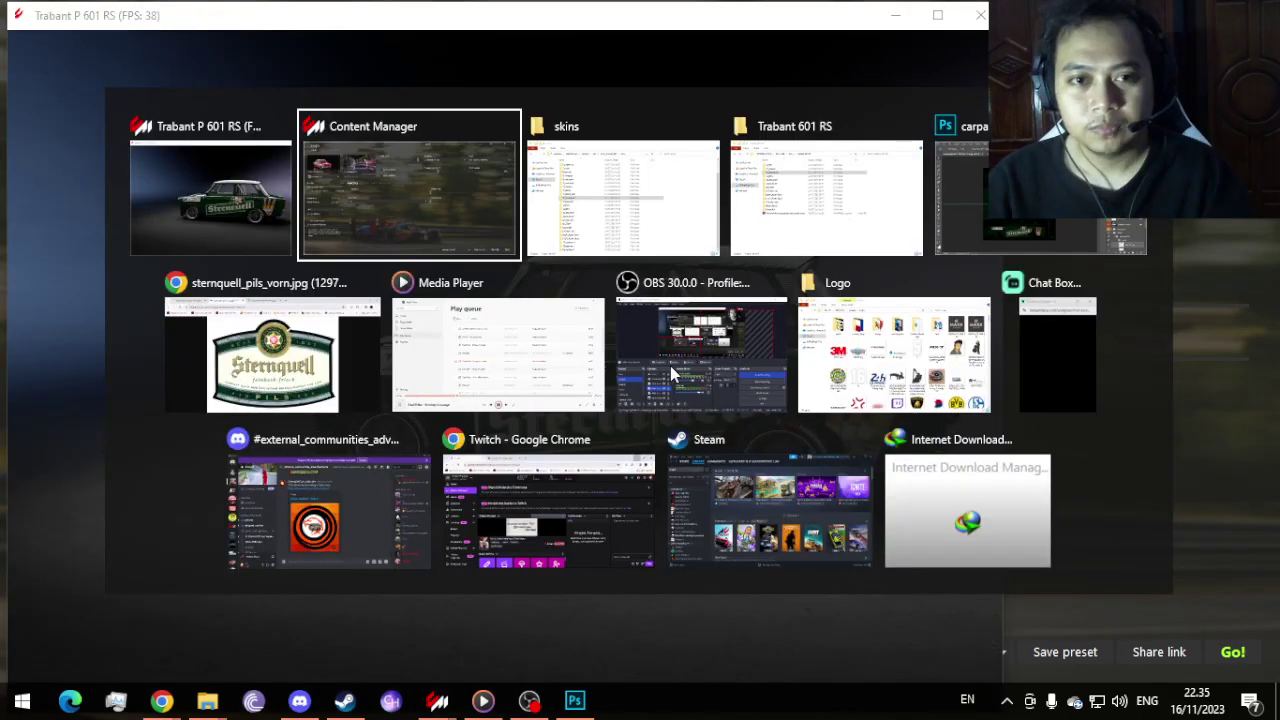
key("alt+Tab")
key("alt+Tab")
key("alt+Tab")
key("alt+Tab")
key("alt+Tab")
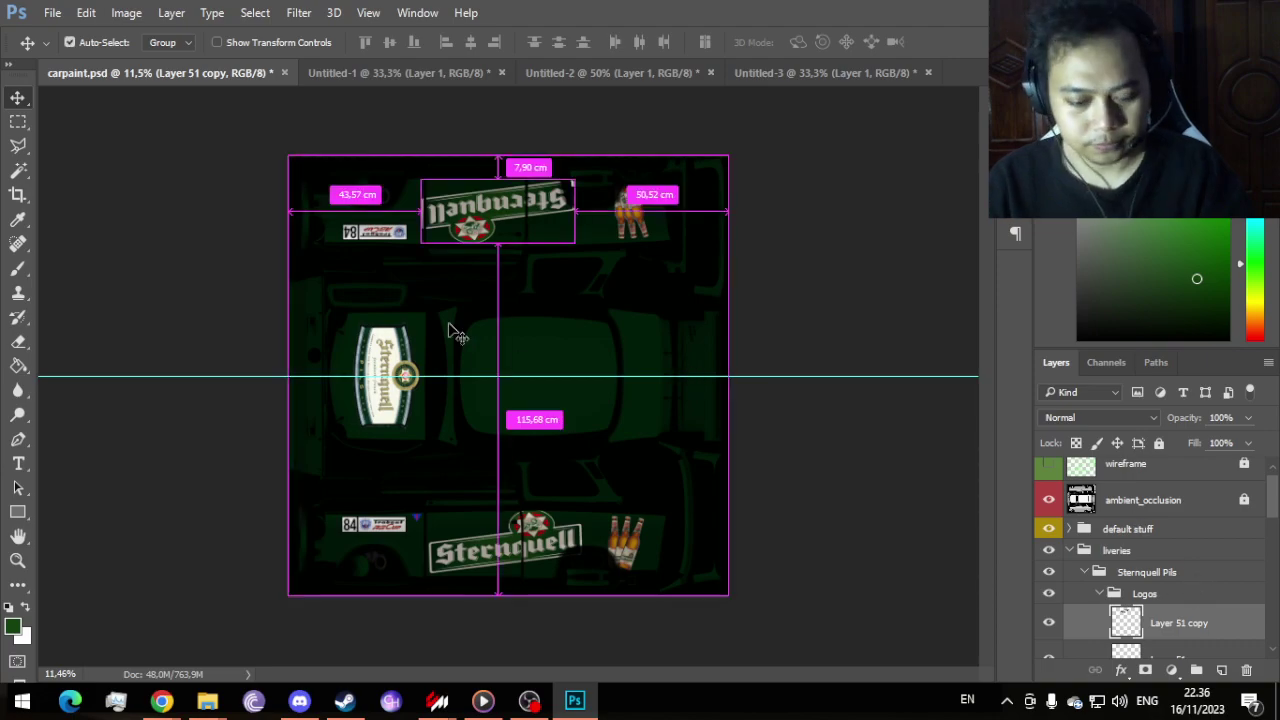
key("ctrl+t")
scroll(480, 244, "up", 3, "alt")
scroll(548, 240, "up", 1)
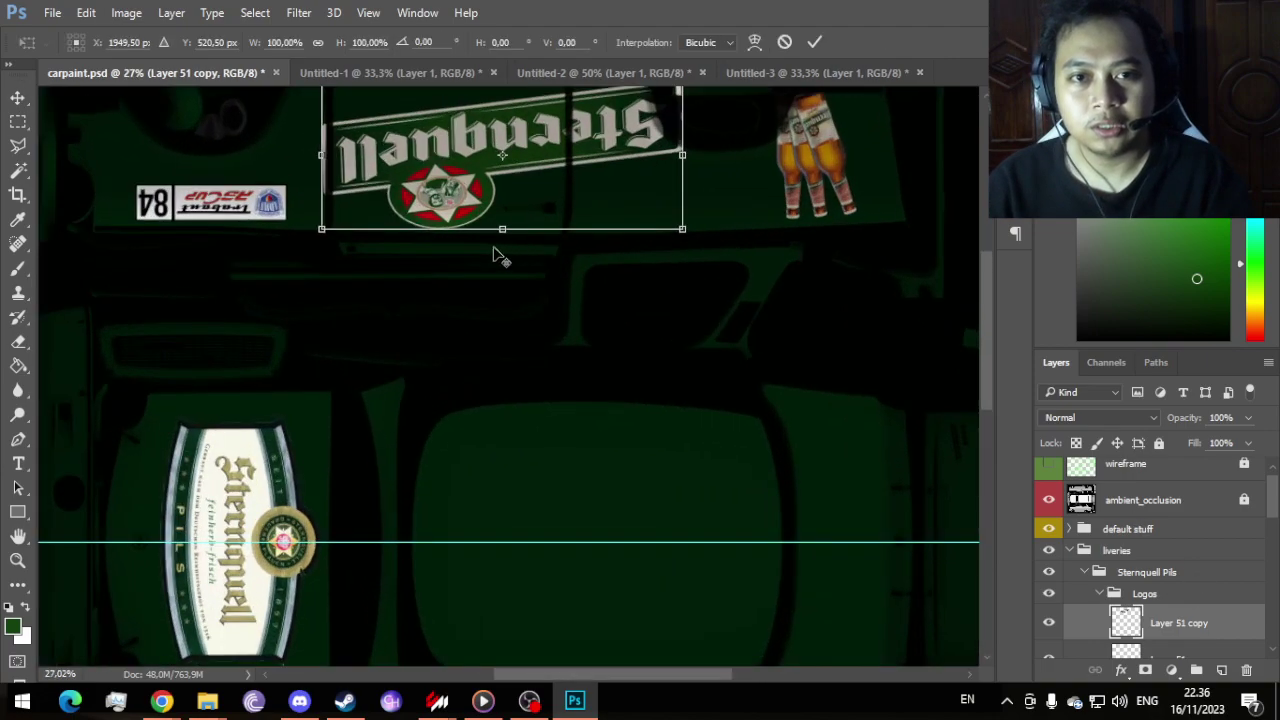
scroll(989, 286, "up", 3)
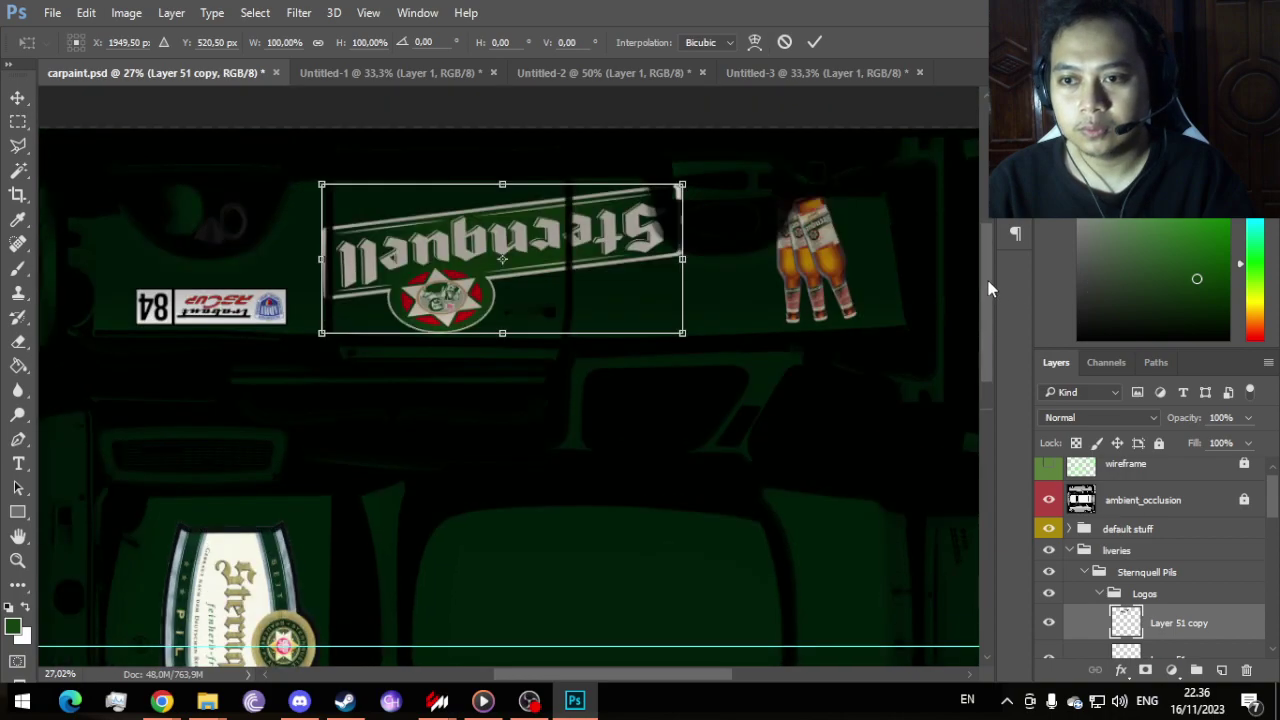
left_click_drag(515, 388, 480, 384)
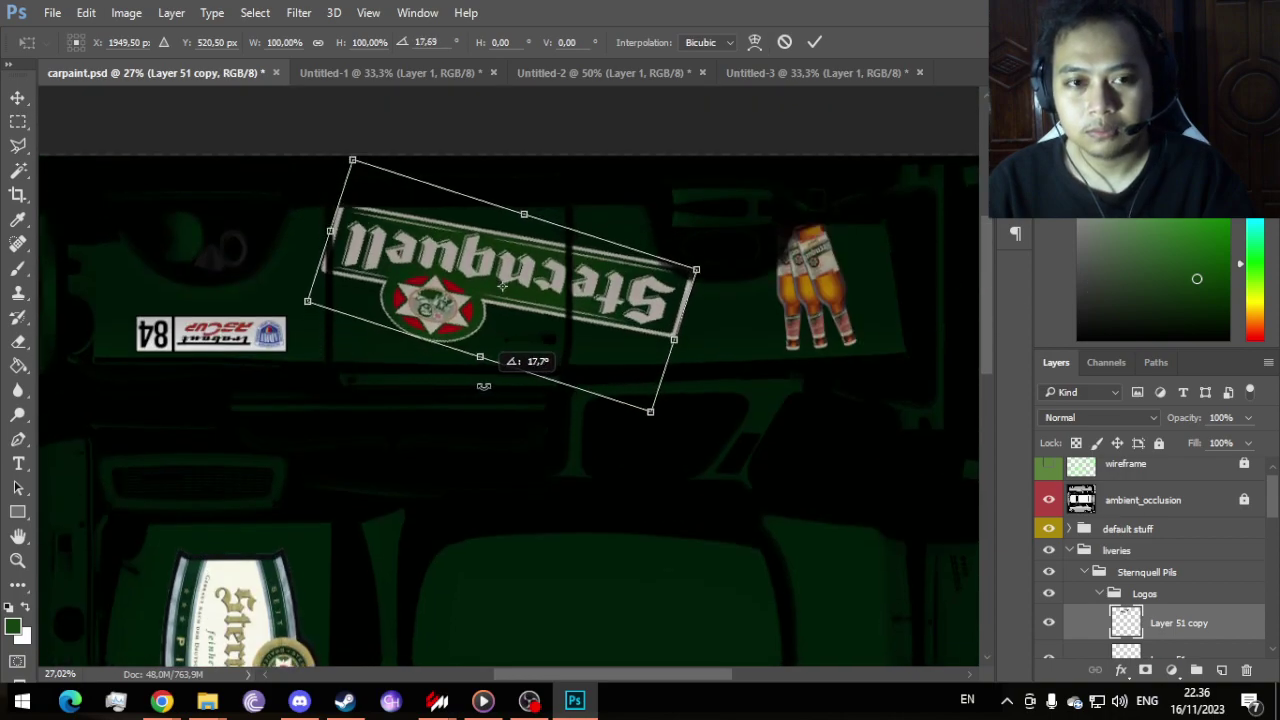
Step: Move the rotated Layer 51 copy logo about 2 cm right and 1.8 cm down, and apply the transform
left_click_drag(671, 314, 684, 326)
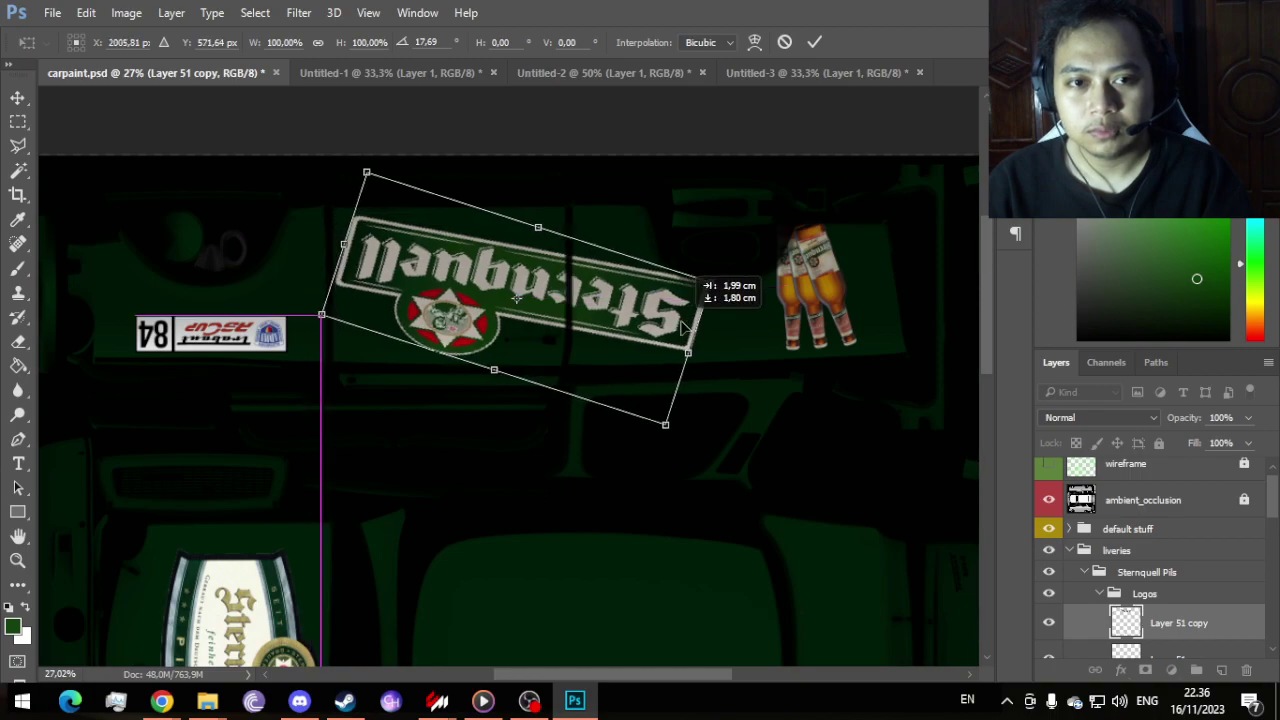
scroll(980, 378, "down", 3)
scroll(957, 306, "up", 2)
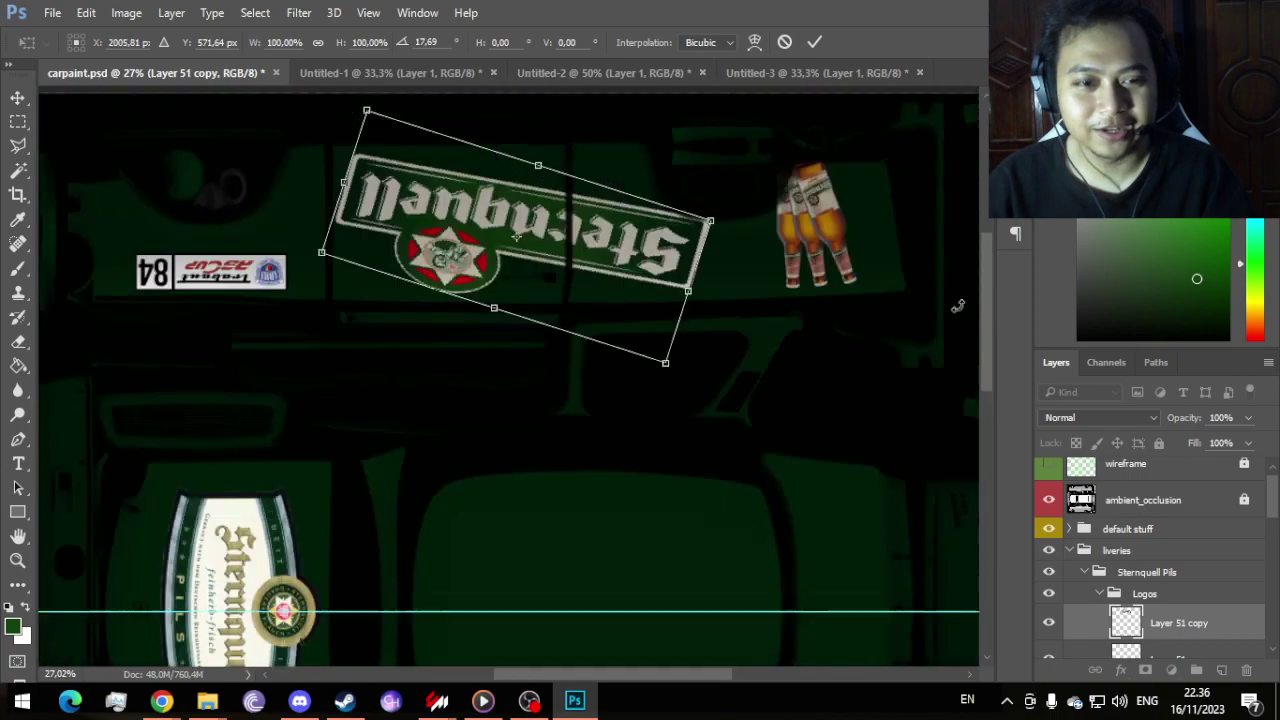
scroll(957, 306, "up", 1)
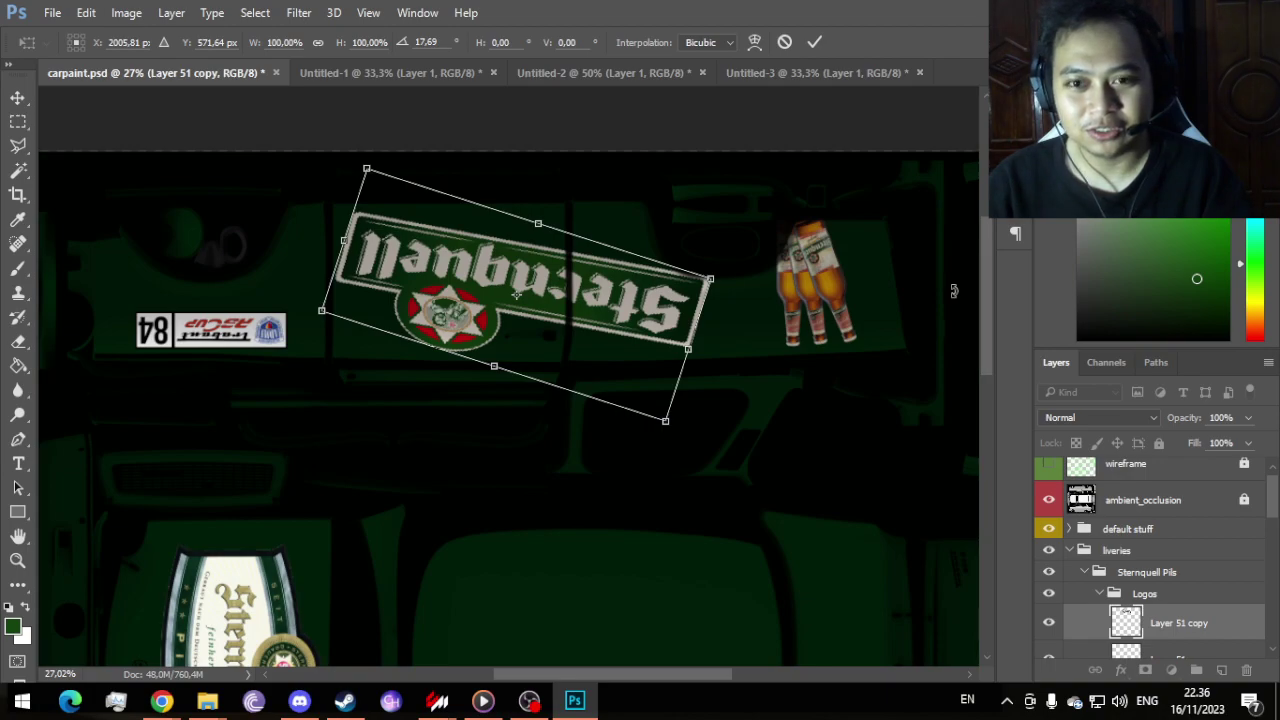
left_click(812, 42)
Step: Compare the placement of the Sternquell door logos on both sides of the car template
scroll(988, 468, "down", 8)
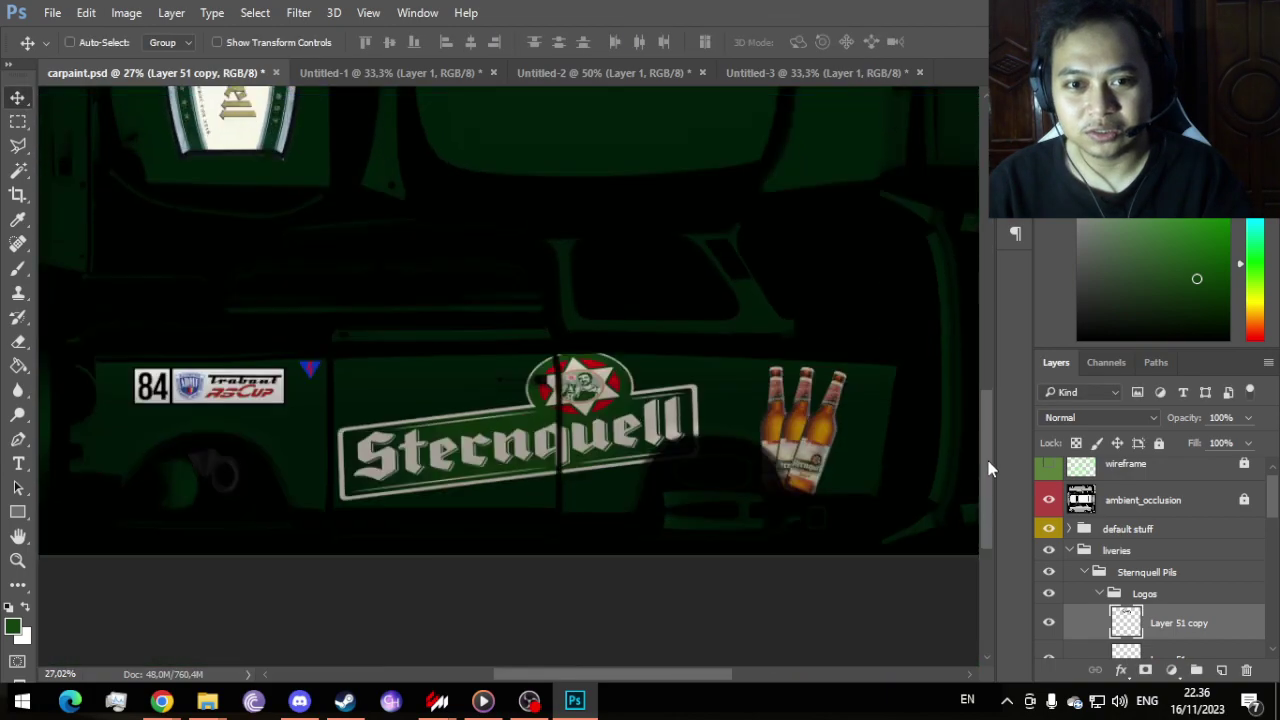
scroll(988, 468, "down", 1)
scroll(992, 466, "up", 1)
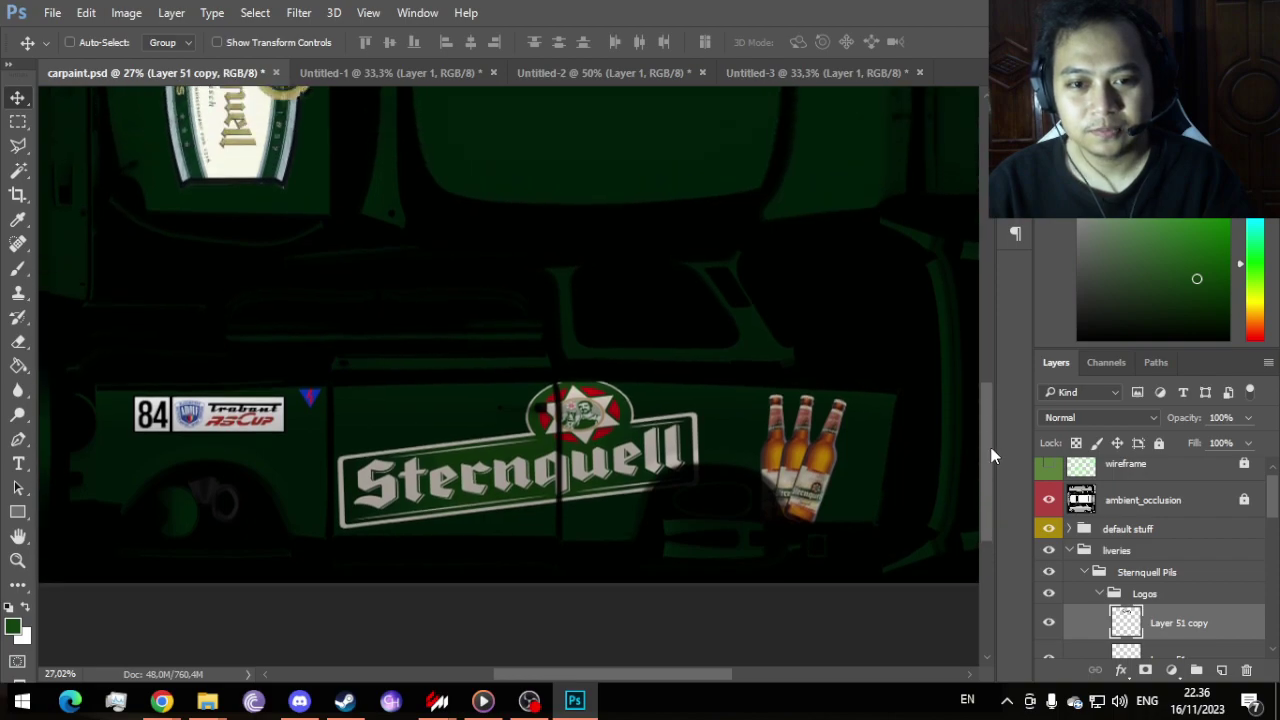
scroll(992, 456, "up", 9)
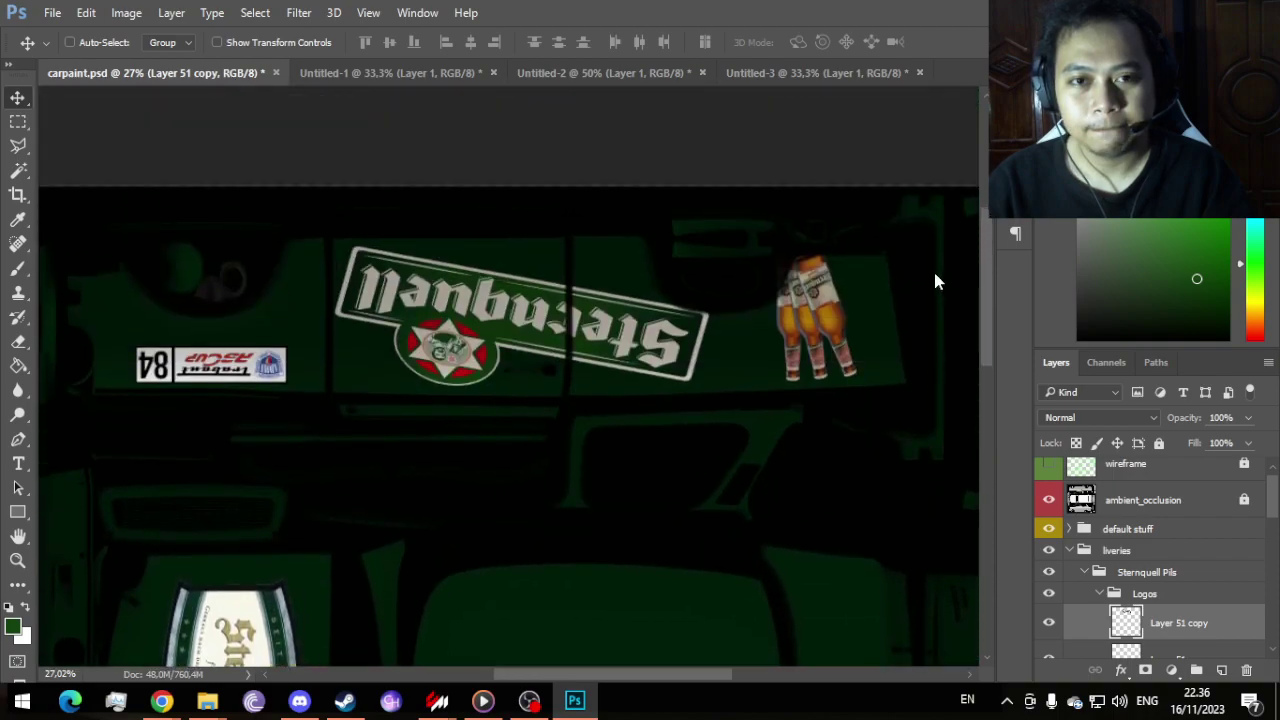
scroll(935, 281, "up", 1)
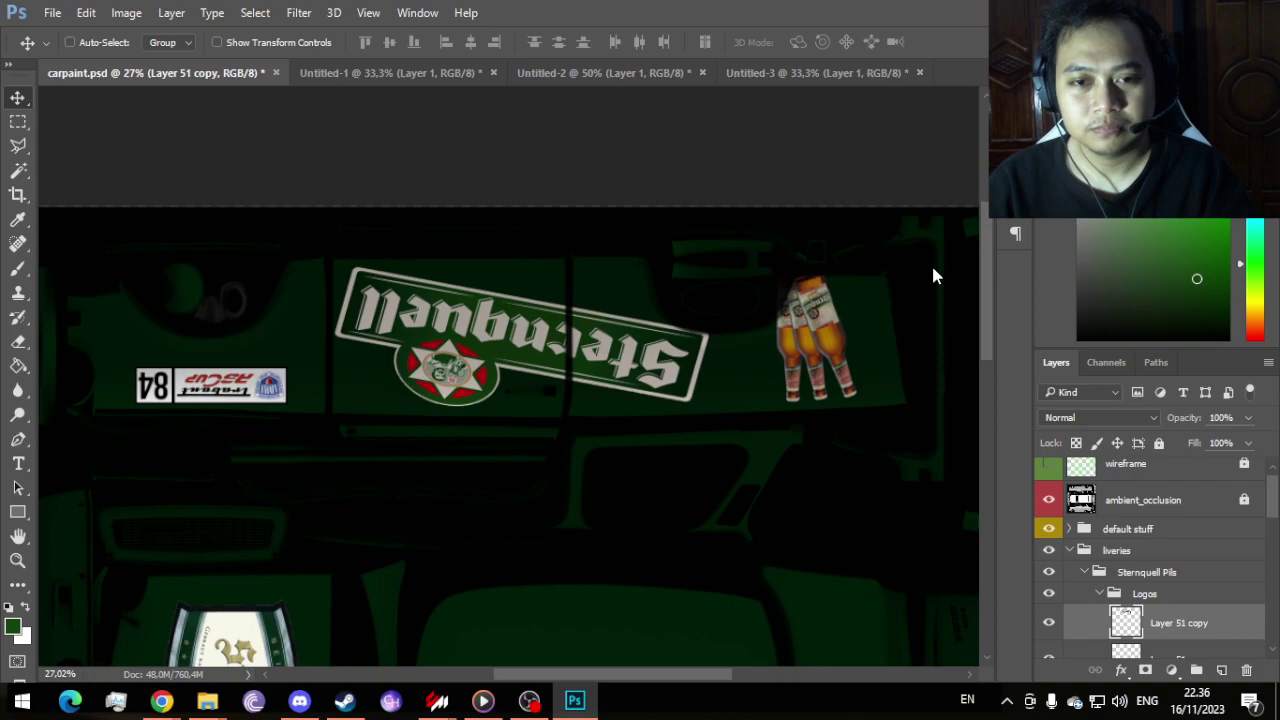
scroll(929, 320, "down", 12)
scroll(1220, 606, "down", 5)
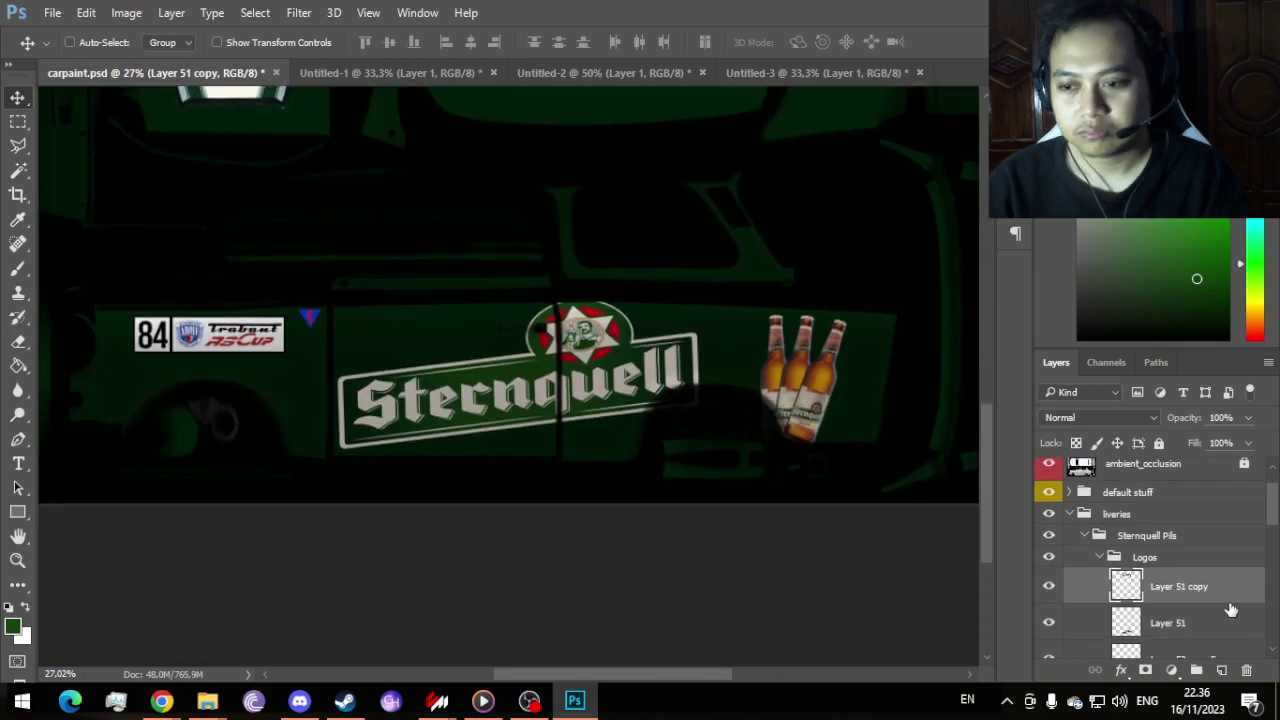
Step: On Layer 51, select the logo part on the rear side panel with the Polygonal Lasso and shift it slightly away from the door gap
scroll(1220, 607, "down", 3)
scroll(1195, 520, "up", 6)
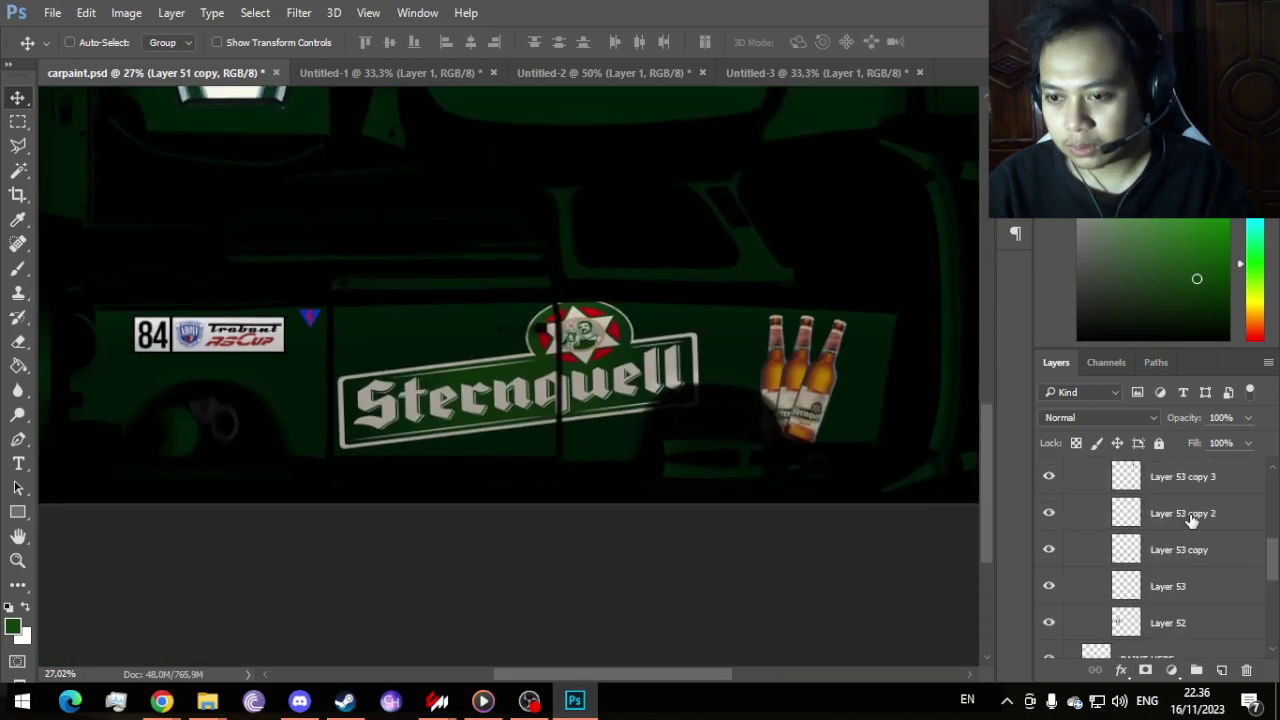
left_click(1195, 548)
scroll(512, 400, "up", 5)
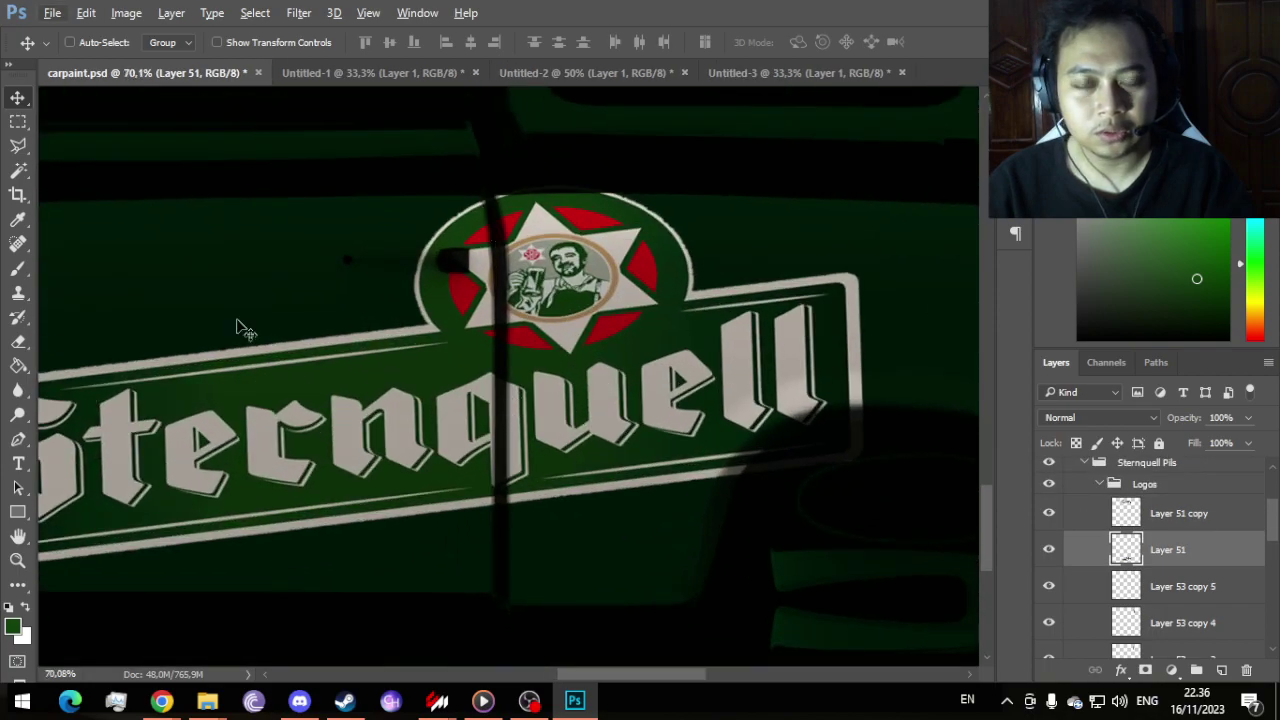
left_click(18, 145)
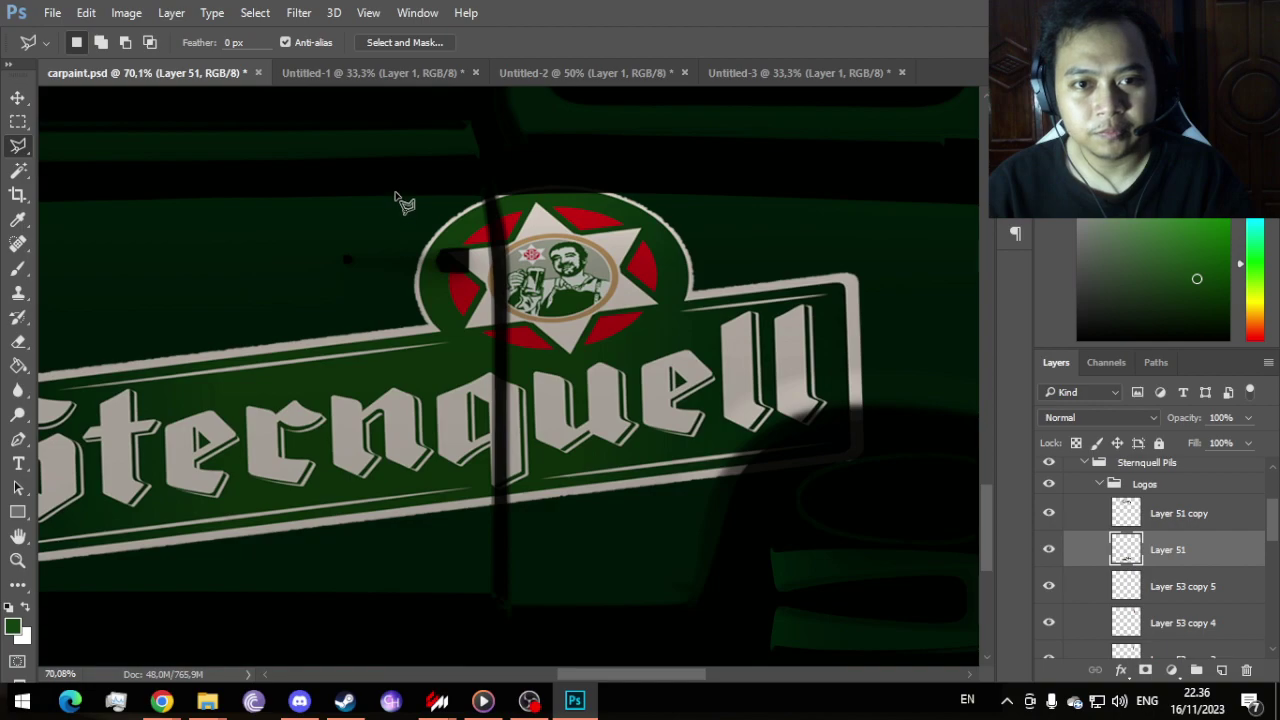
left_click(484, 193)
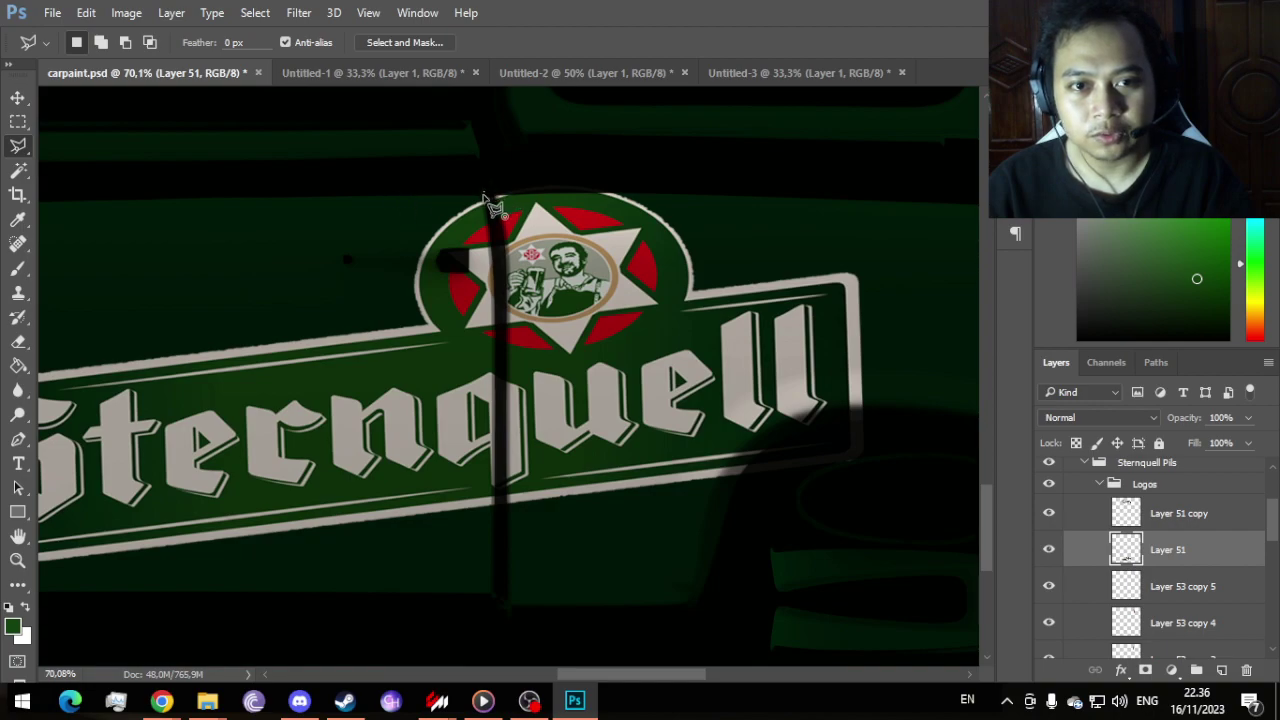
left_click(493, 256)
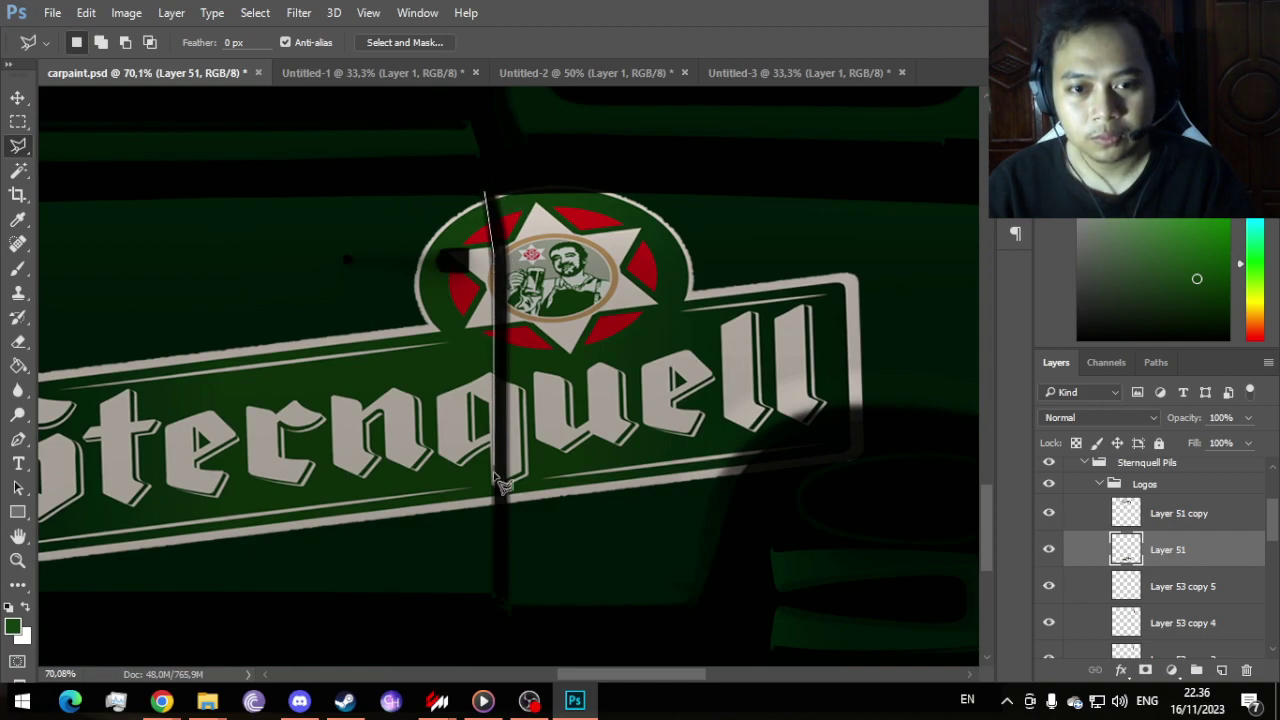
left_click(496, 522)
scroll(700, 466, "right", 4)
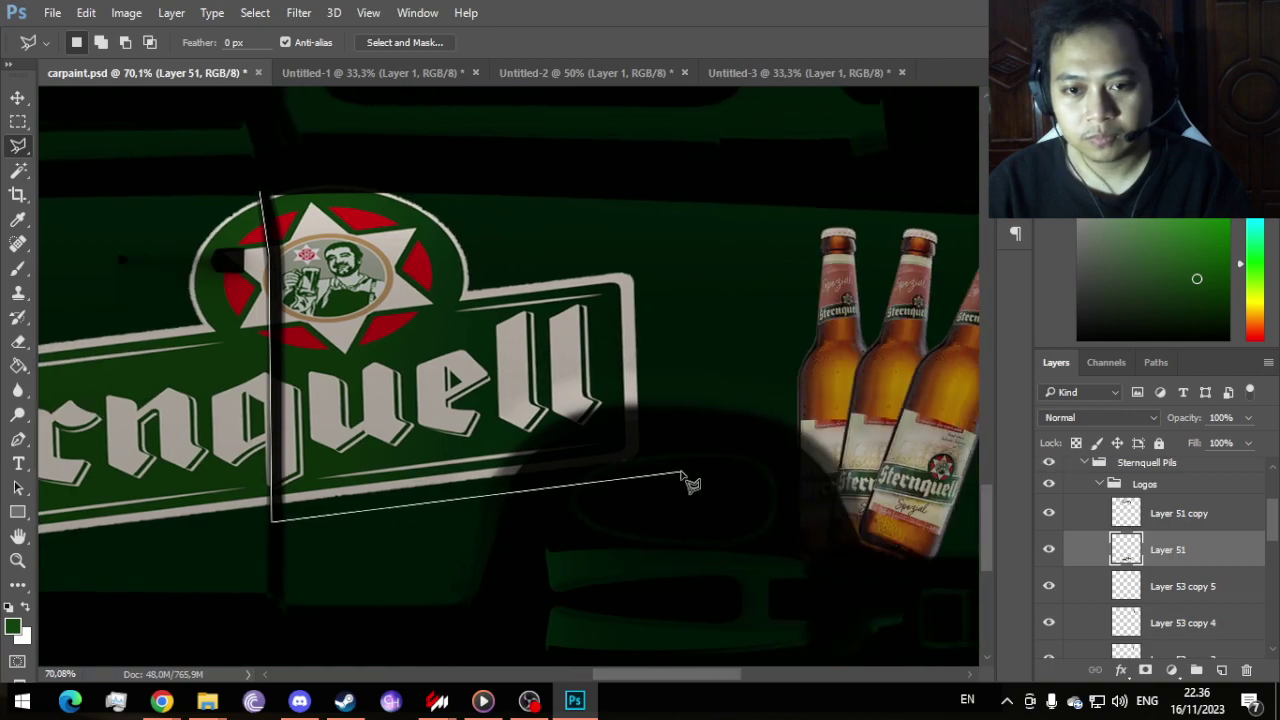
left_click(681, 470)
left_click(658, 181)
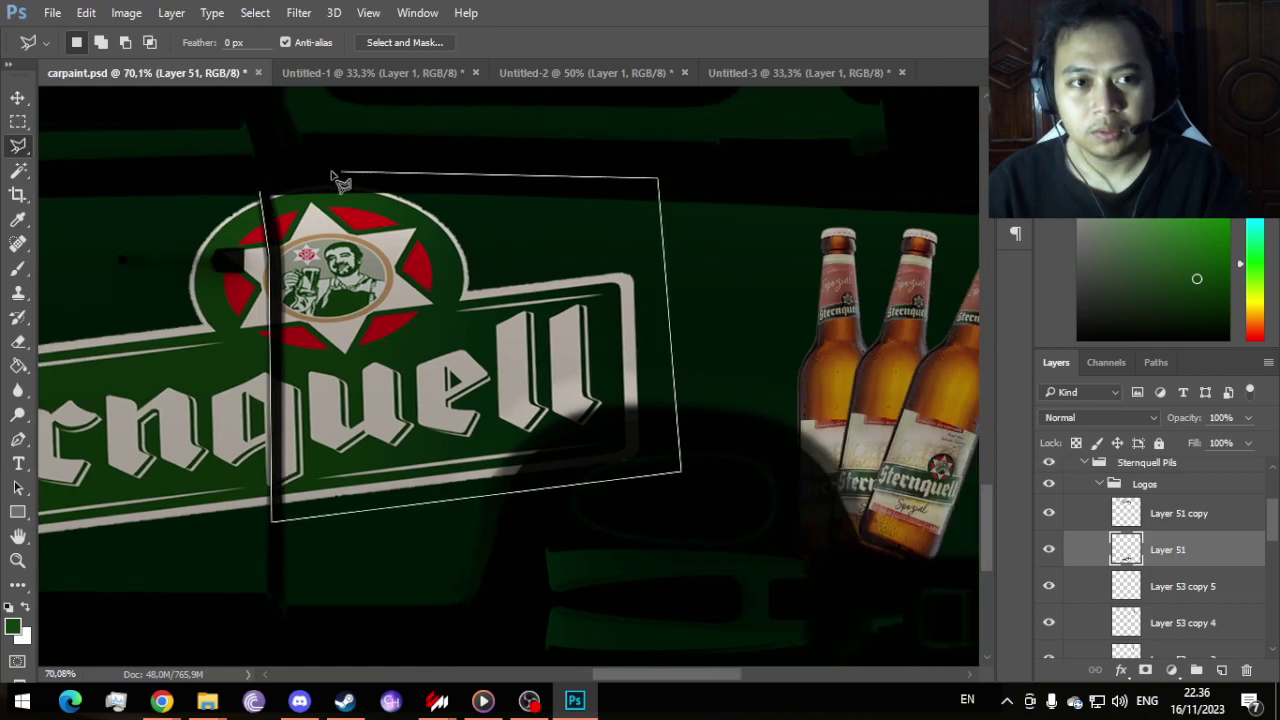
left_click(272, 199)
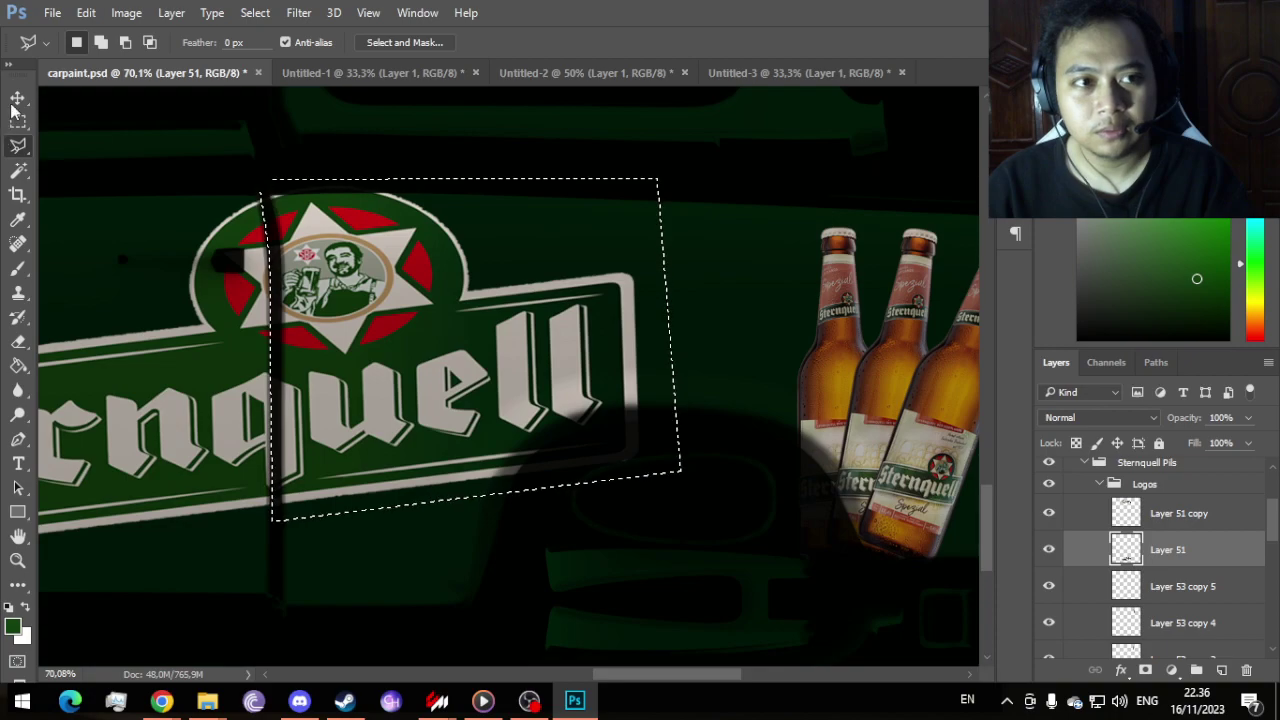
key("v")
left_click_drag(458, 309, 474, 308)
Step: On Layer 51 copy, lasso the part of the upside-down logo on the rear side panel and shift it slightly away from the door gap
scroll(620, 378, "down", 3)
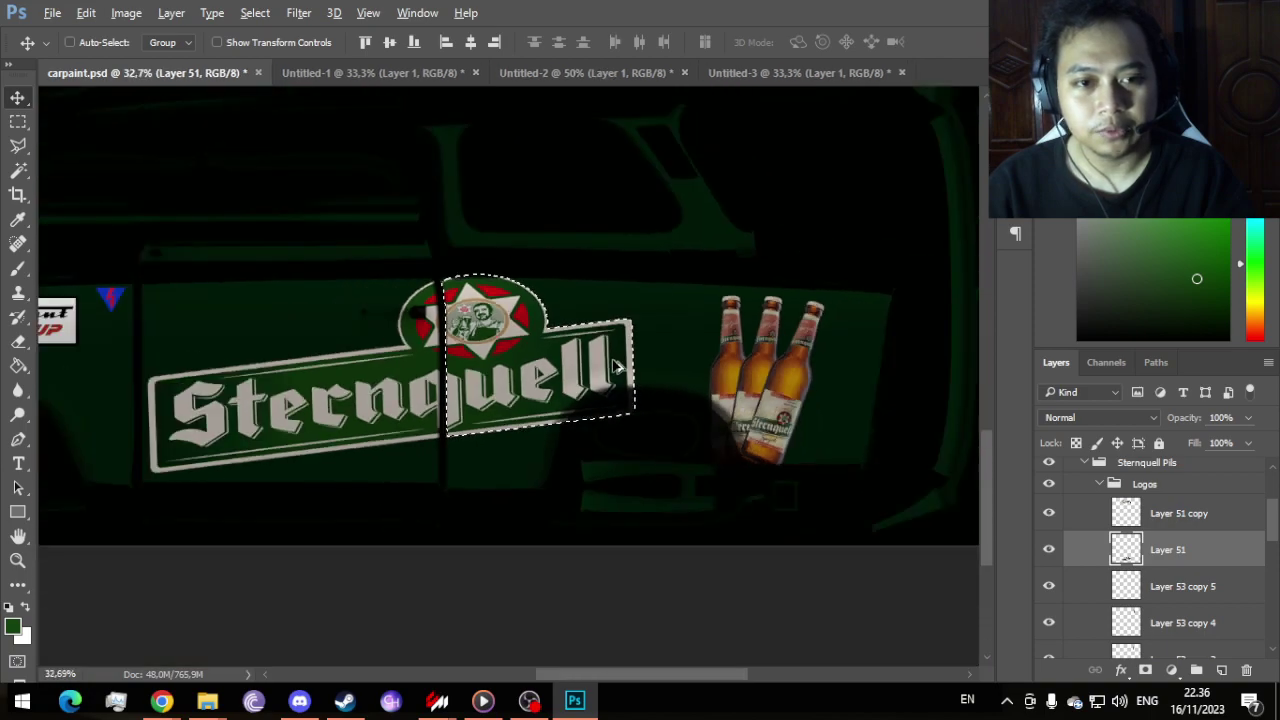
scroll(620, 368, "down", 3)
scroll(623, 246, "up", 5)
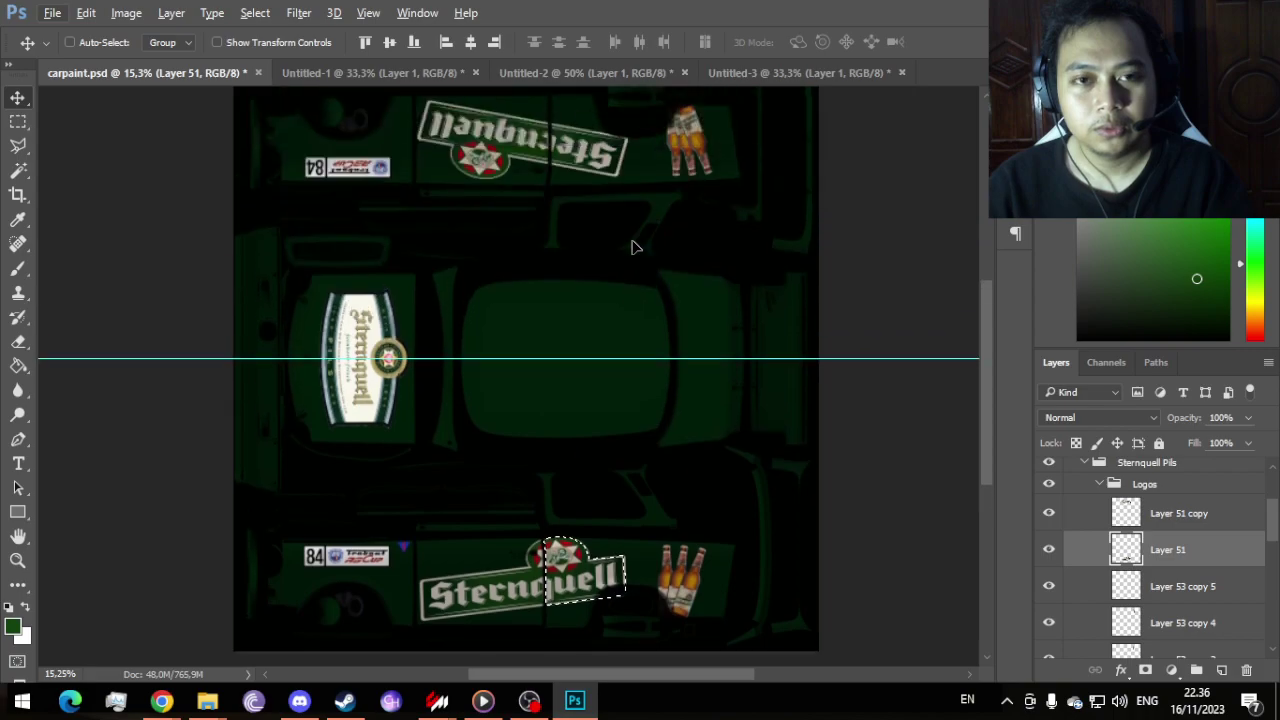
scroll(632, 246, "up", 2)
scroll(608, 237, "up", 5)
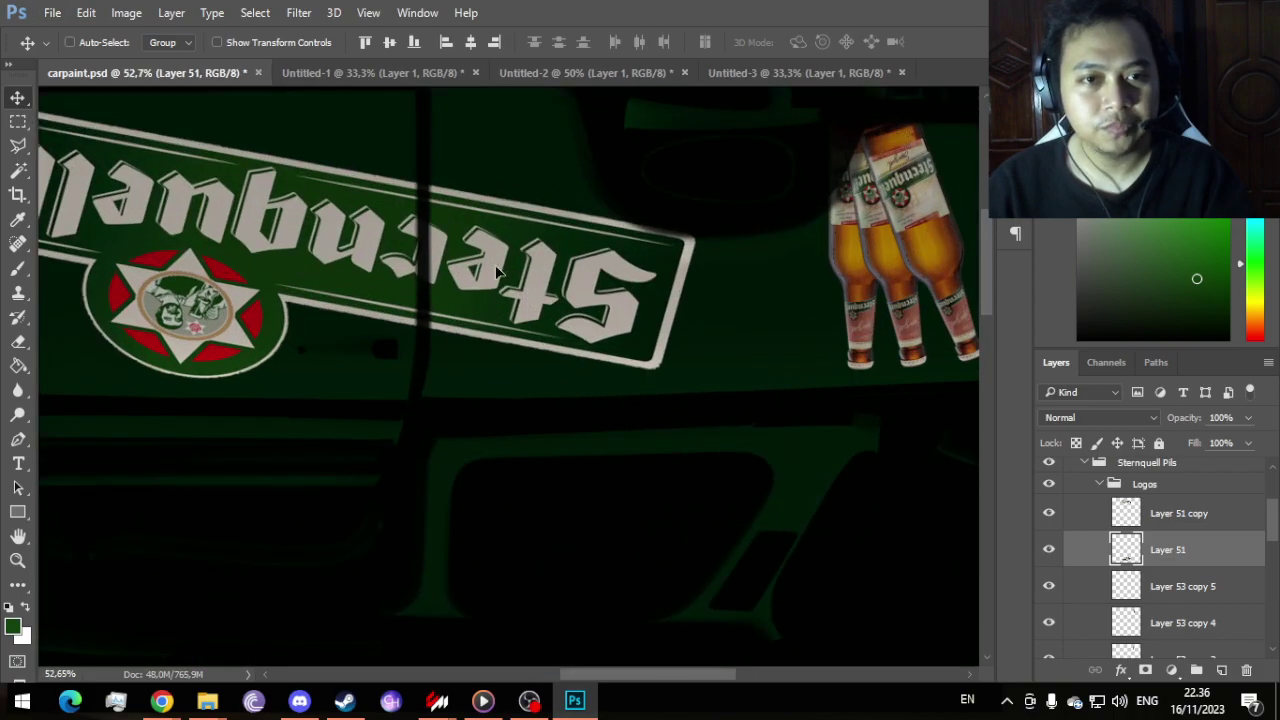
scroll(497, 272, "up", 2)
key("l")
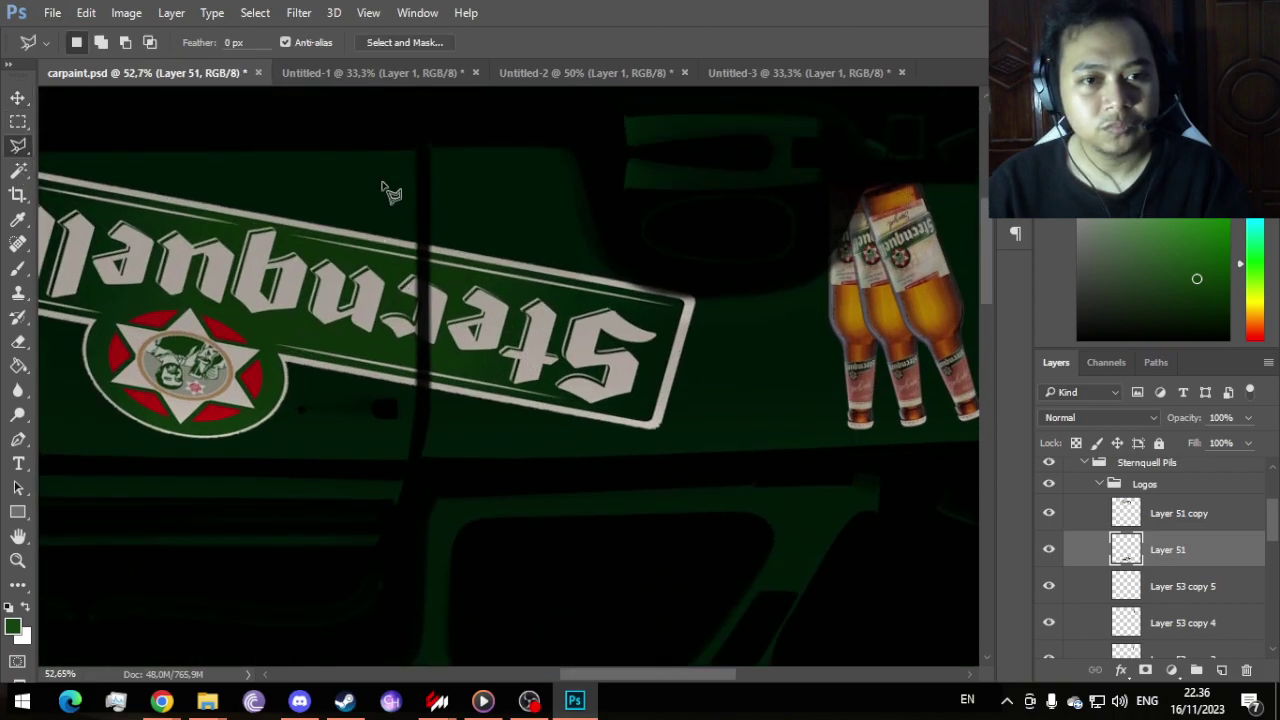
left_click(415, 152)
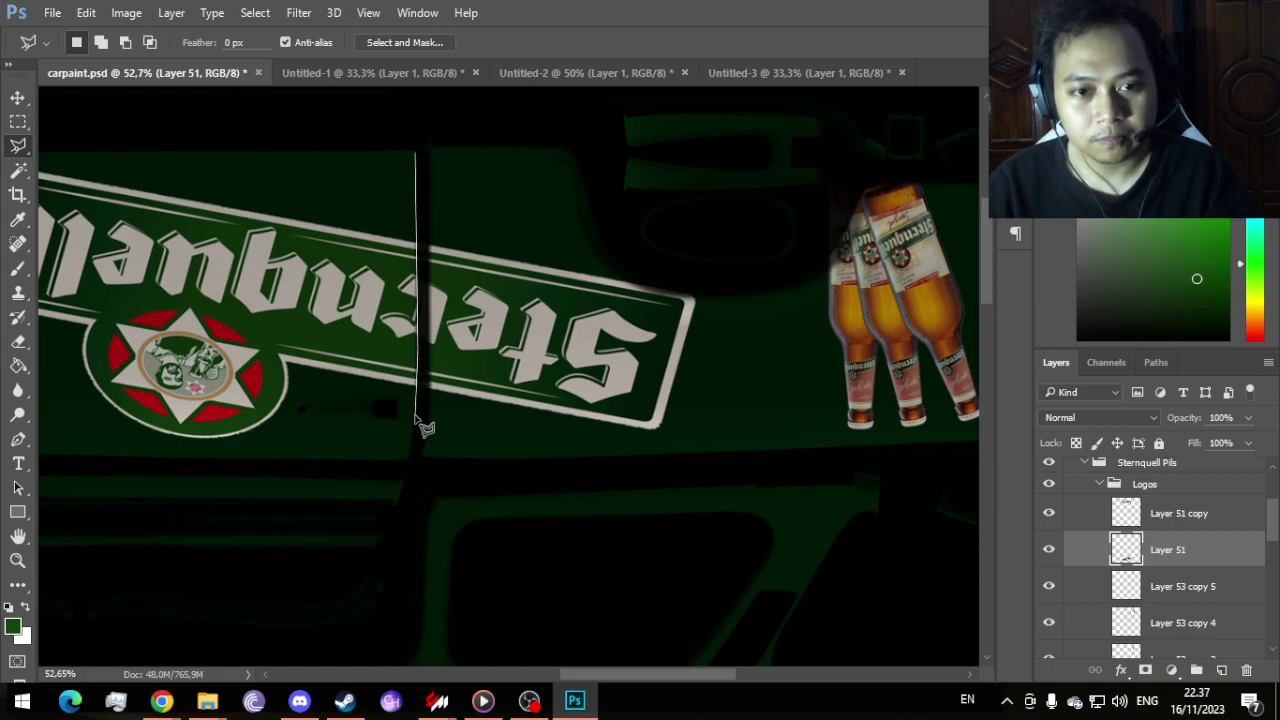
left_click(406, 467)
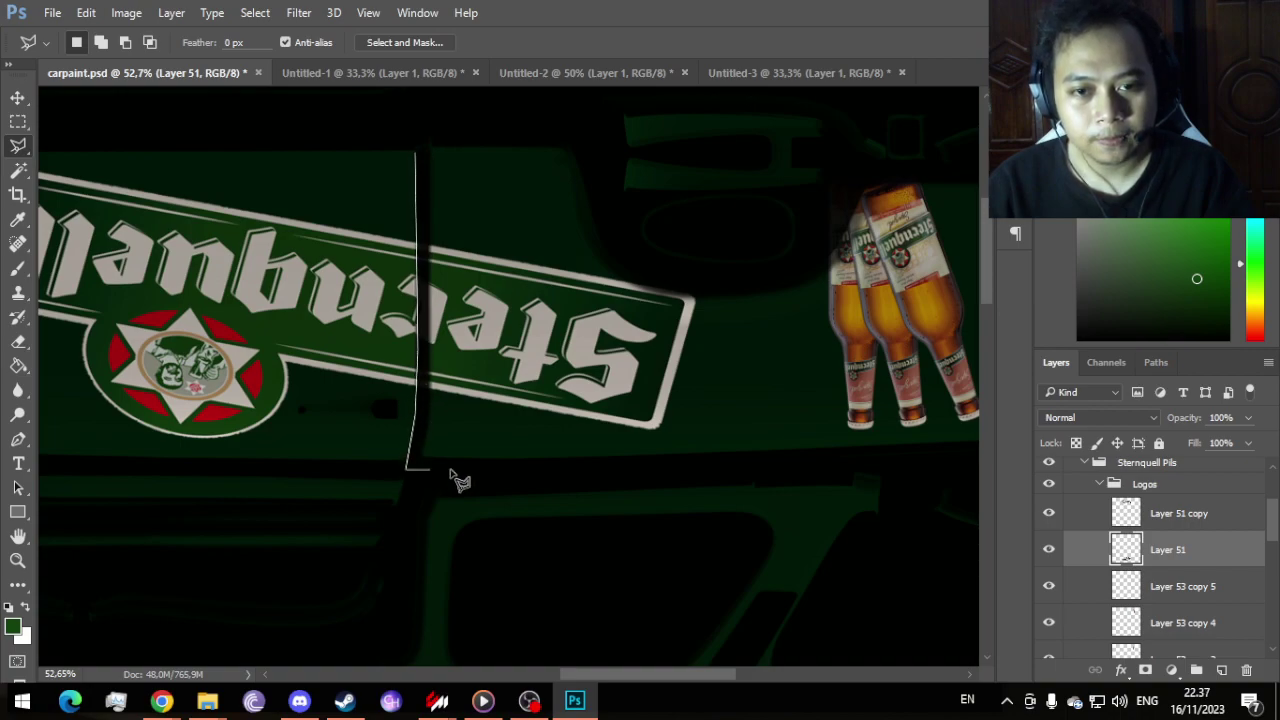
left_click(739, 449)
left_click(739, 282)
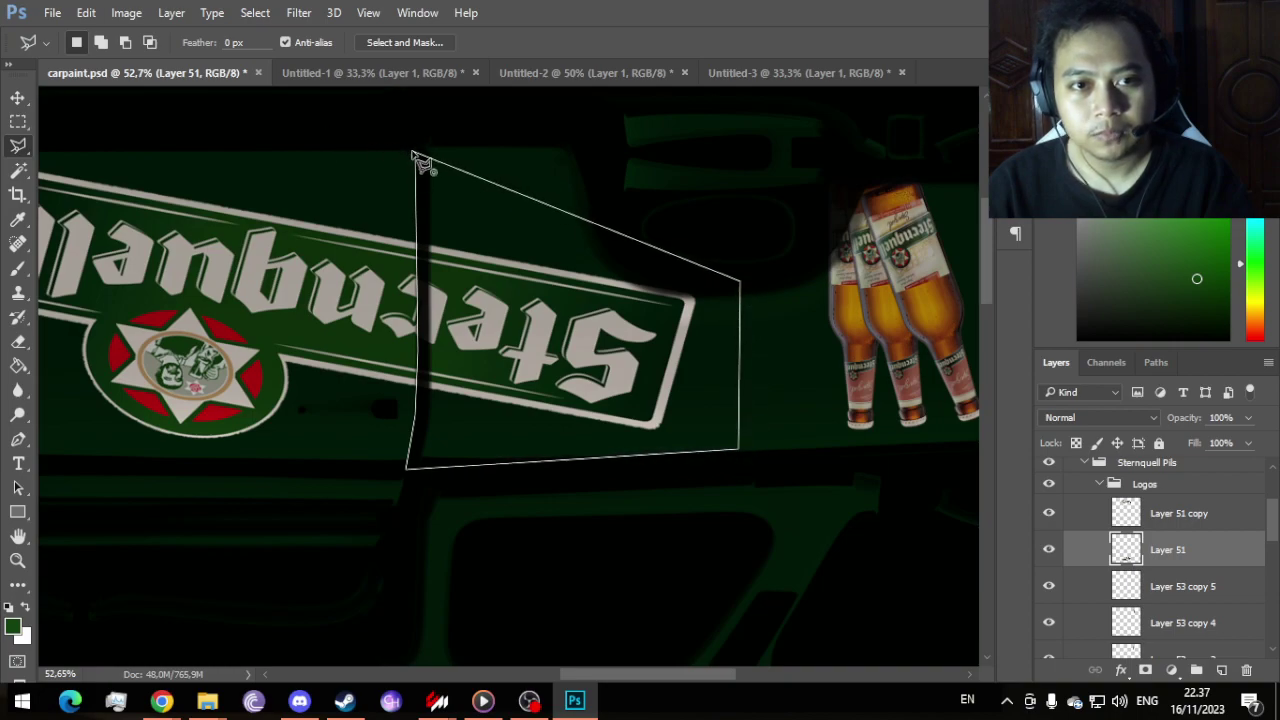
left_click(414, 155)
left_click(18, 97)
left_click(600, 358)
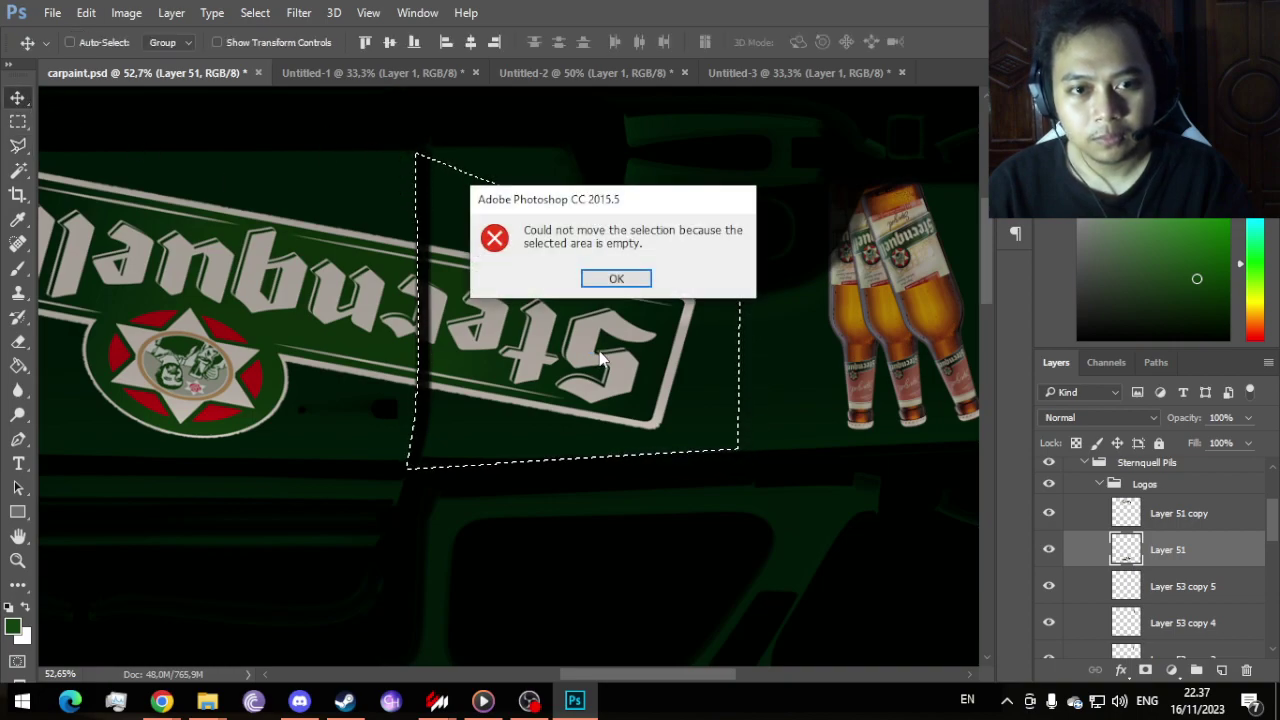
left_click(616, 278)
left_click(1180, 512)
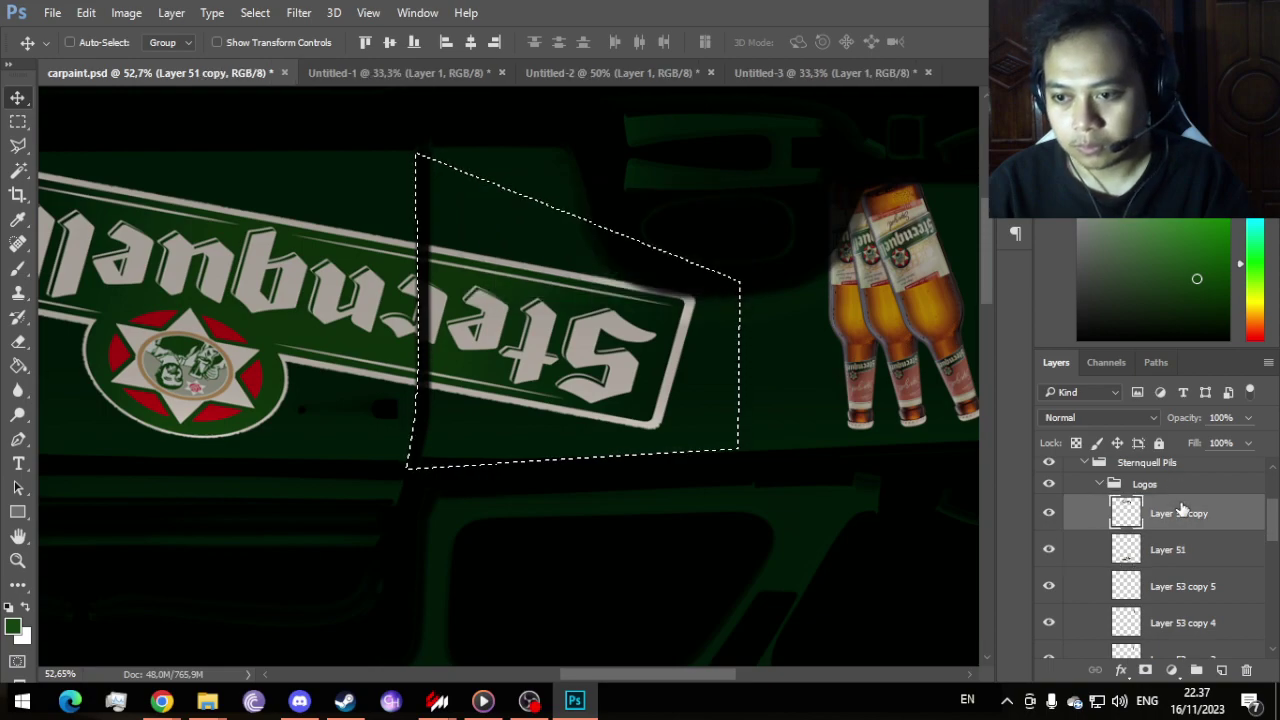
left_click_drag(522, 306, 541, 312)
scroll(728, 410, "down", 5)
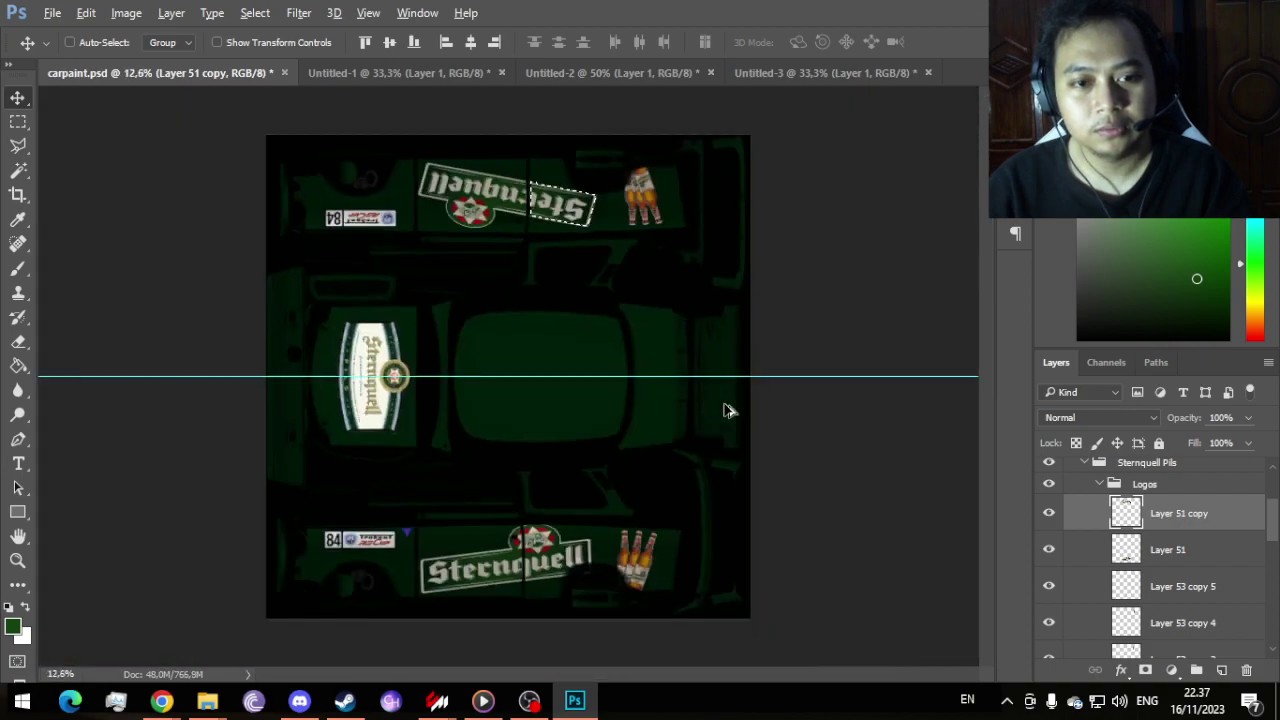
Step: Save the template as carpaint in D3D/DDS format in the 18_Sternquell folder, replacing the existing file
left_click(52, 14)
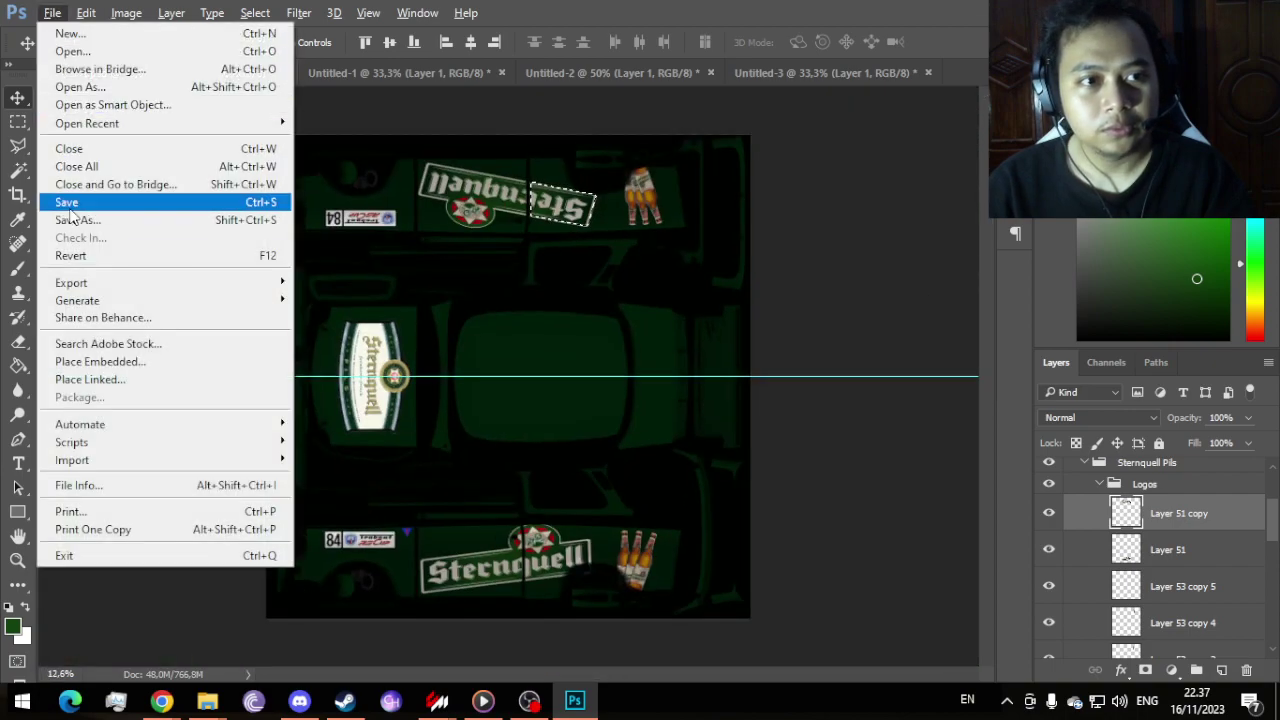
left_click(72, 219)
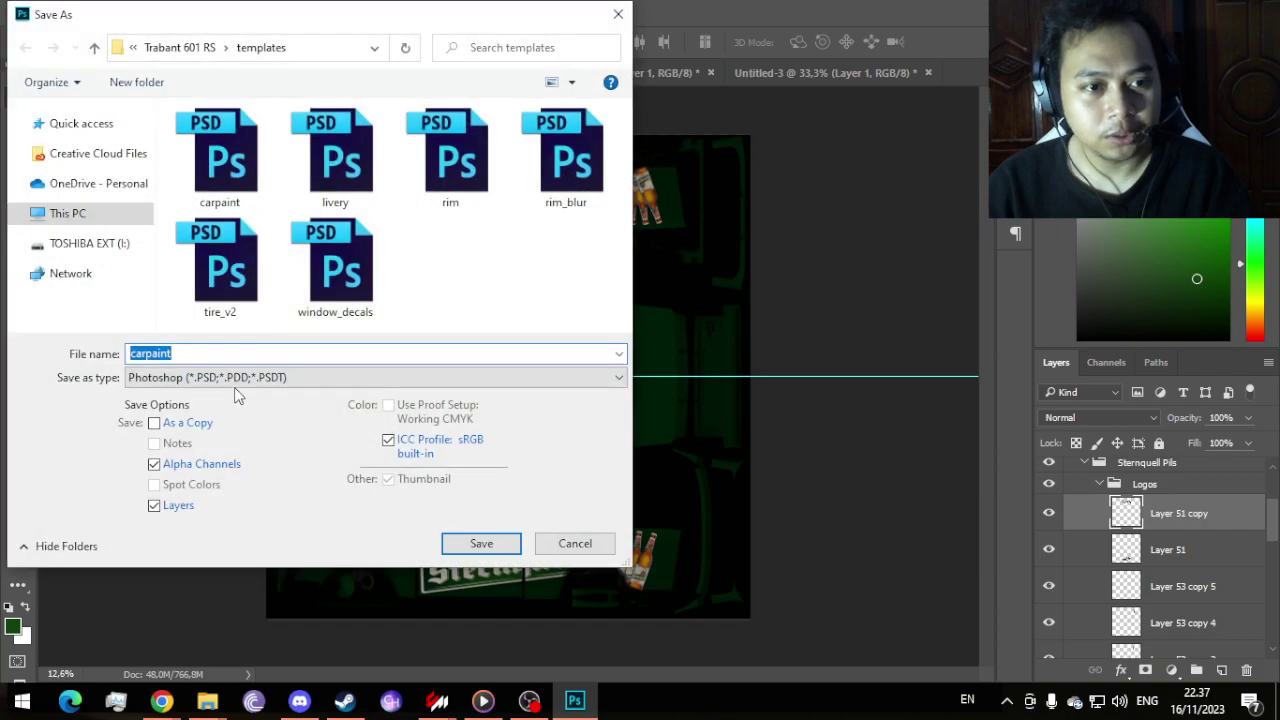
left_click(237, 379)
left_click(240, 450)
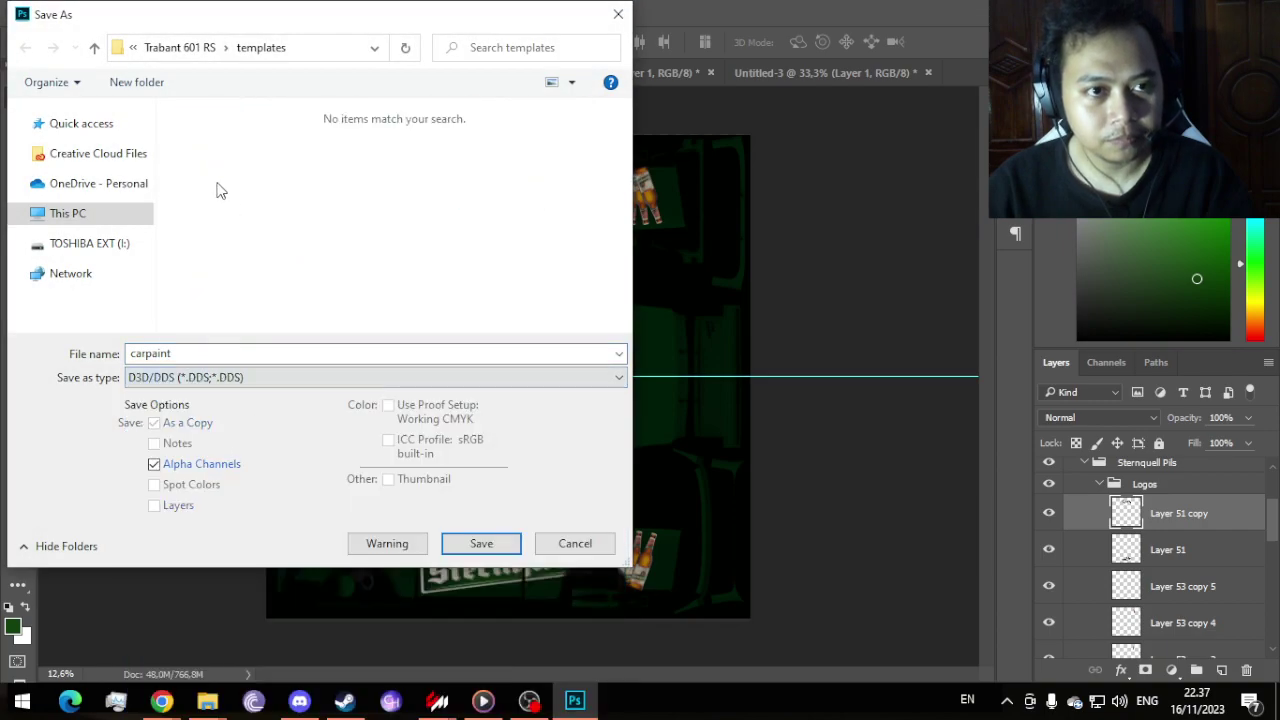
left_click(93, 51)
double_click(228, 171)
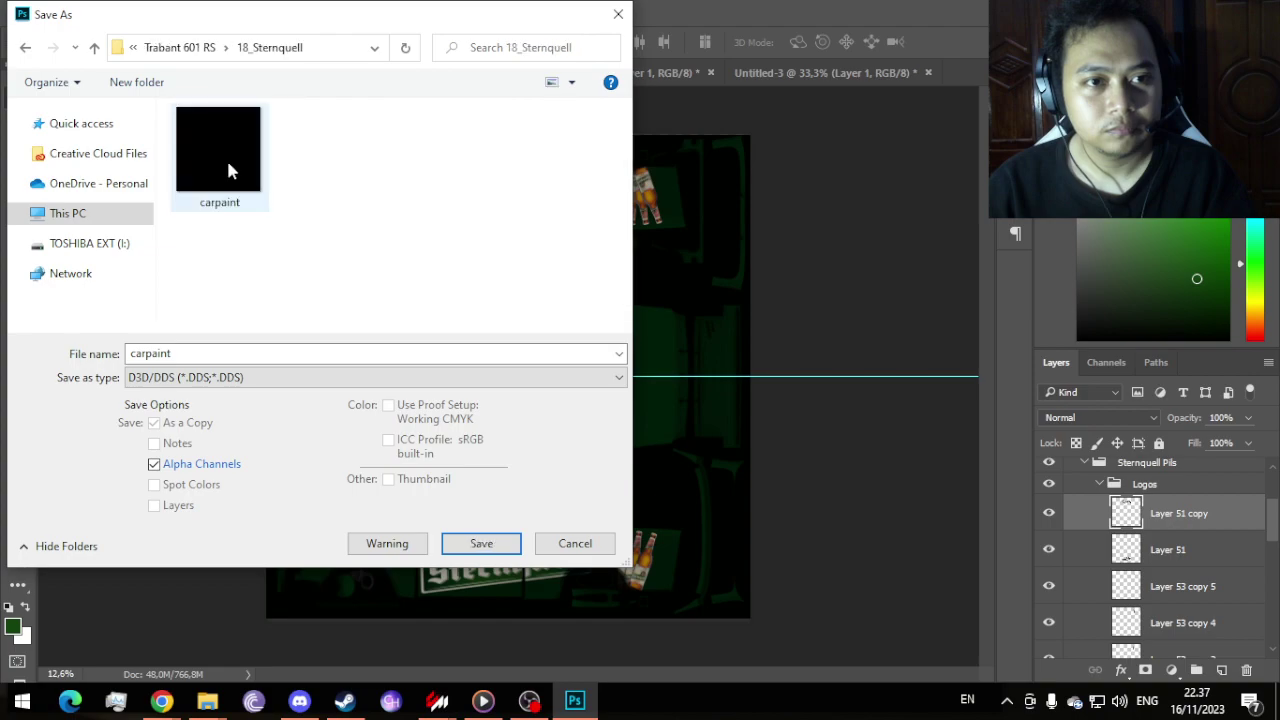
double_click(228, 171)
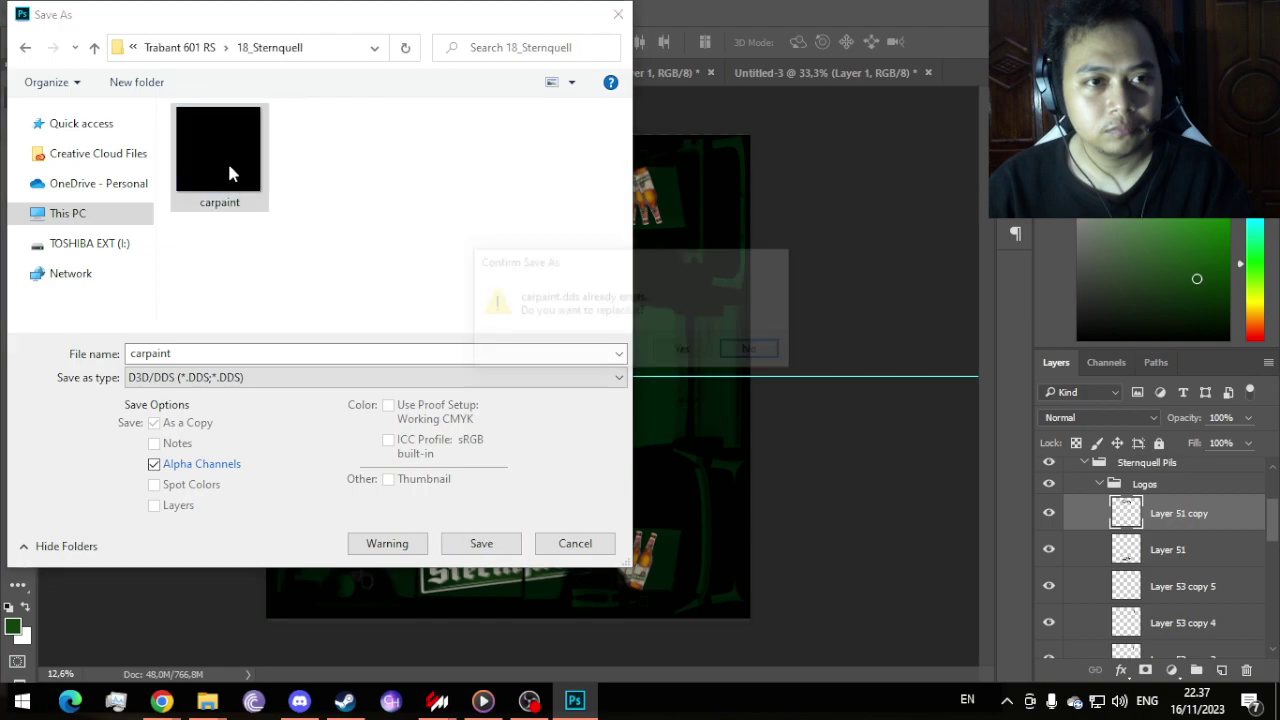
left_click(698, 356)
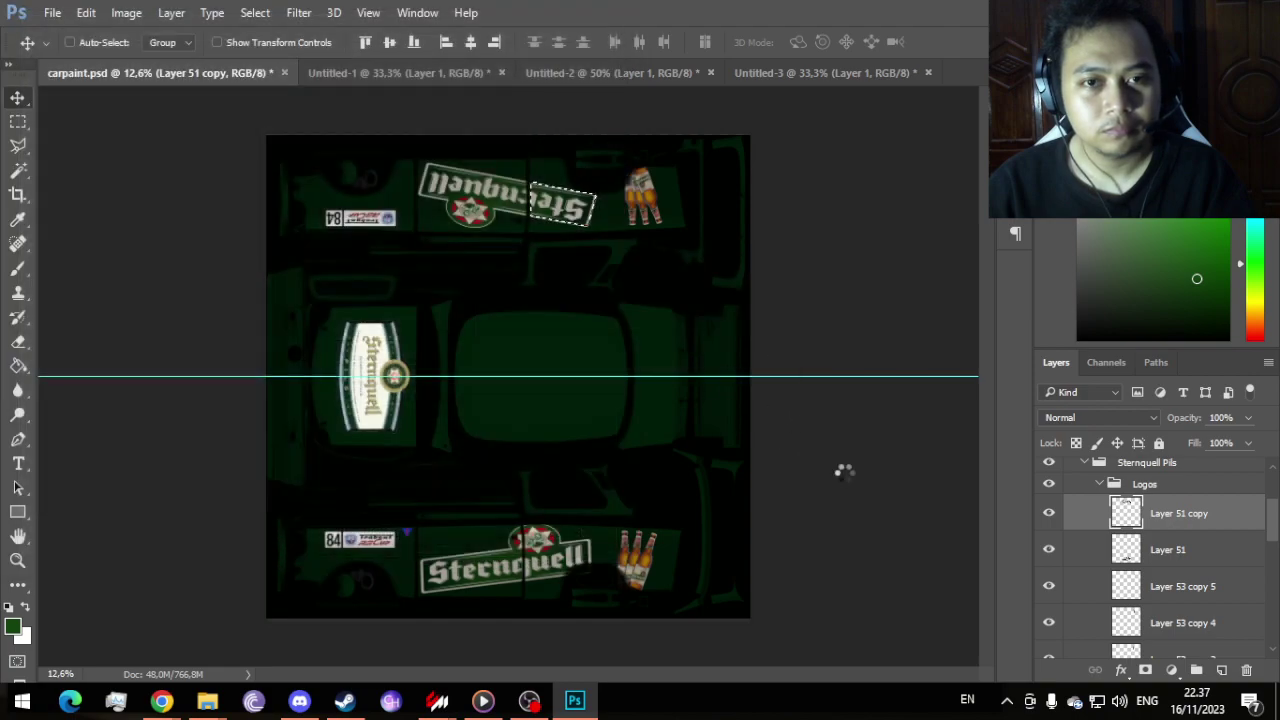
left_click(745, 160)
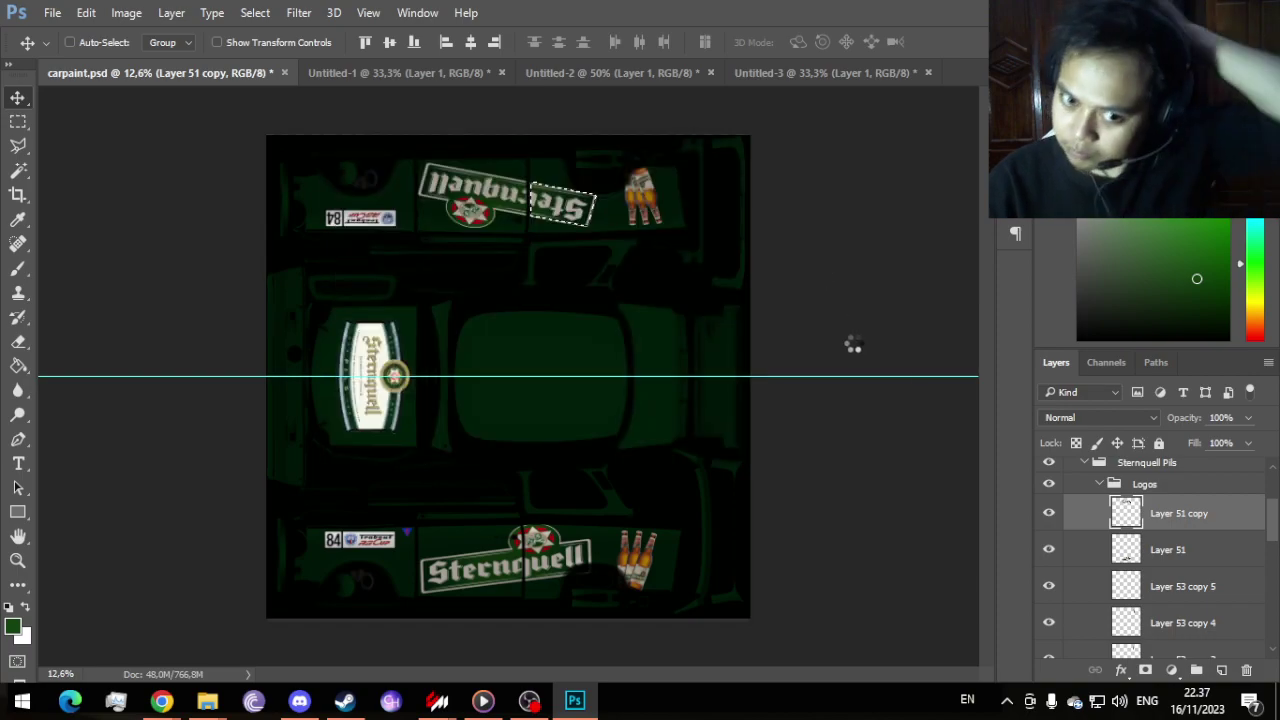
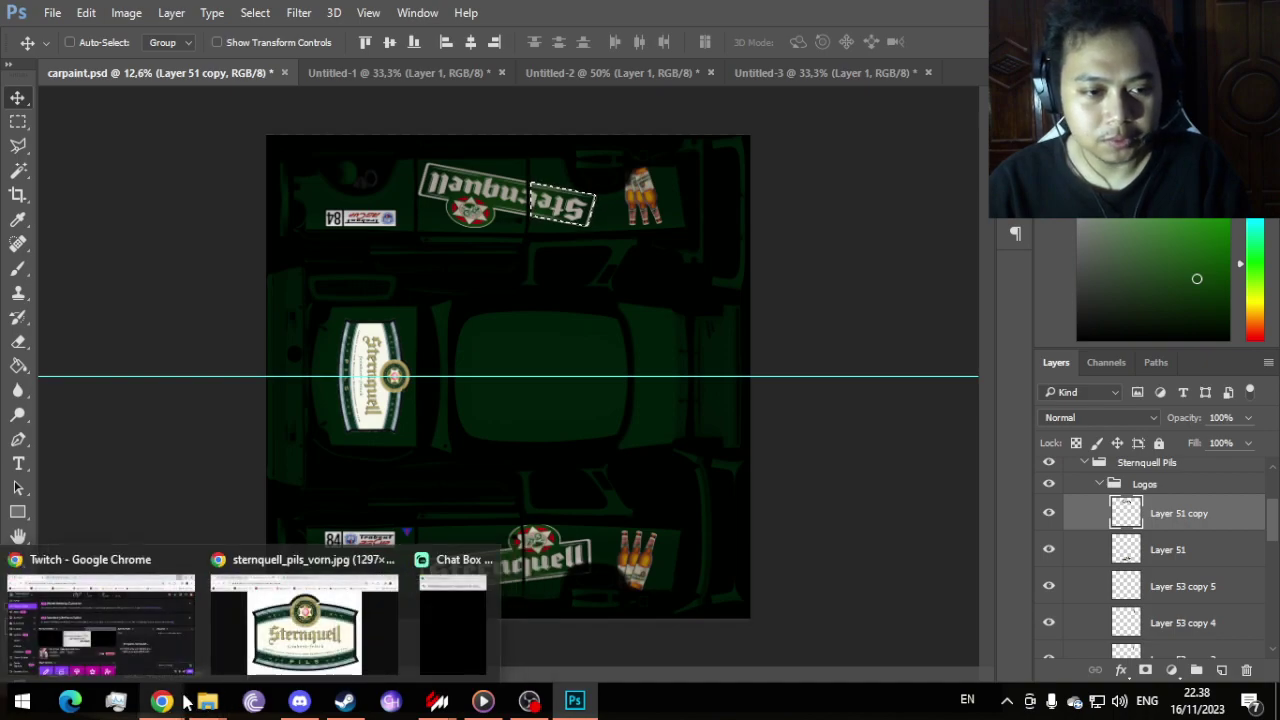
Step: Copy the updated 18_Sternquell folder from Trabant 601 RS into the tmm_trabant_601 skins folder, replacing the existing files
mouse_move(207, 700)
left_click(149, 645)
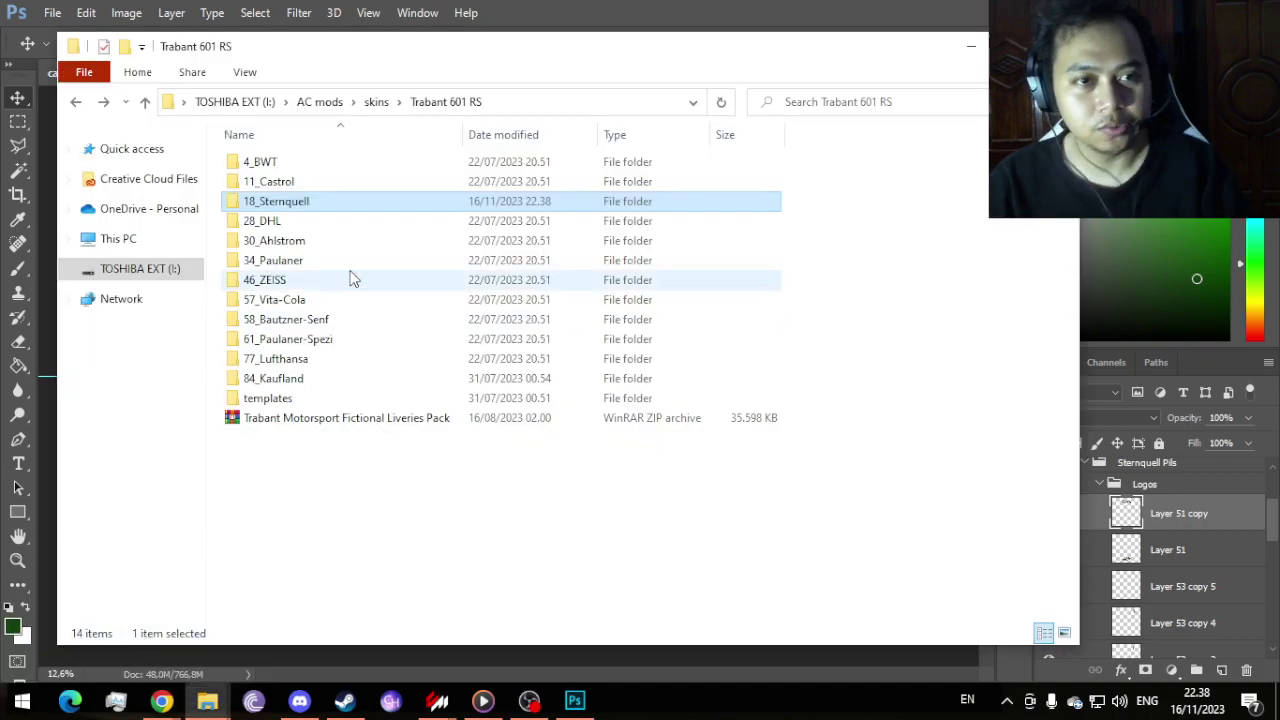
left_click(207, 700)
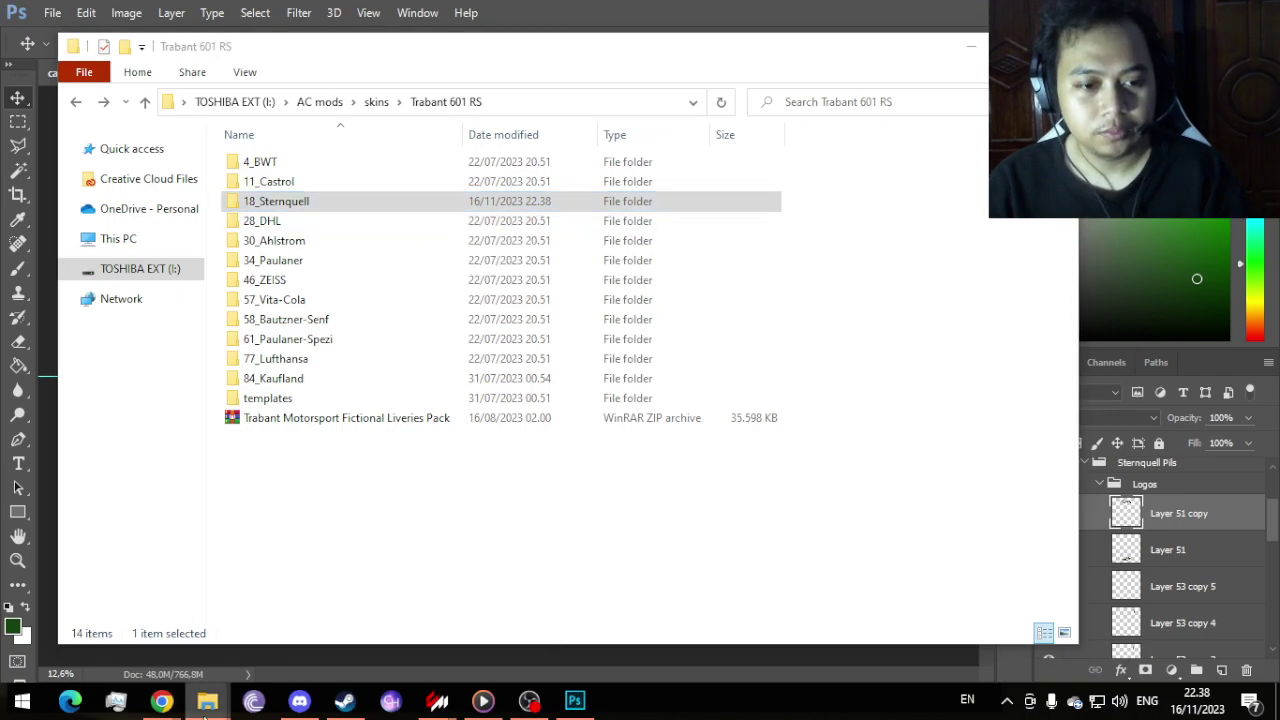
left_click(338, 652)
right_click(872, 540)
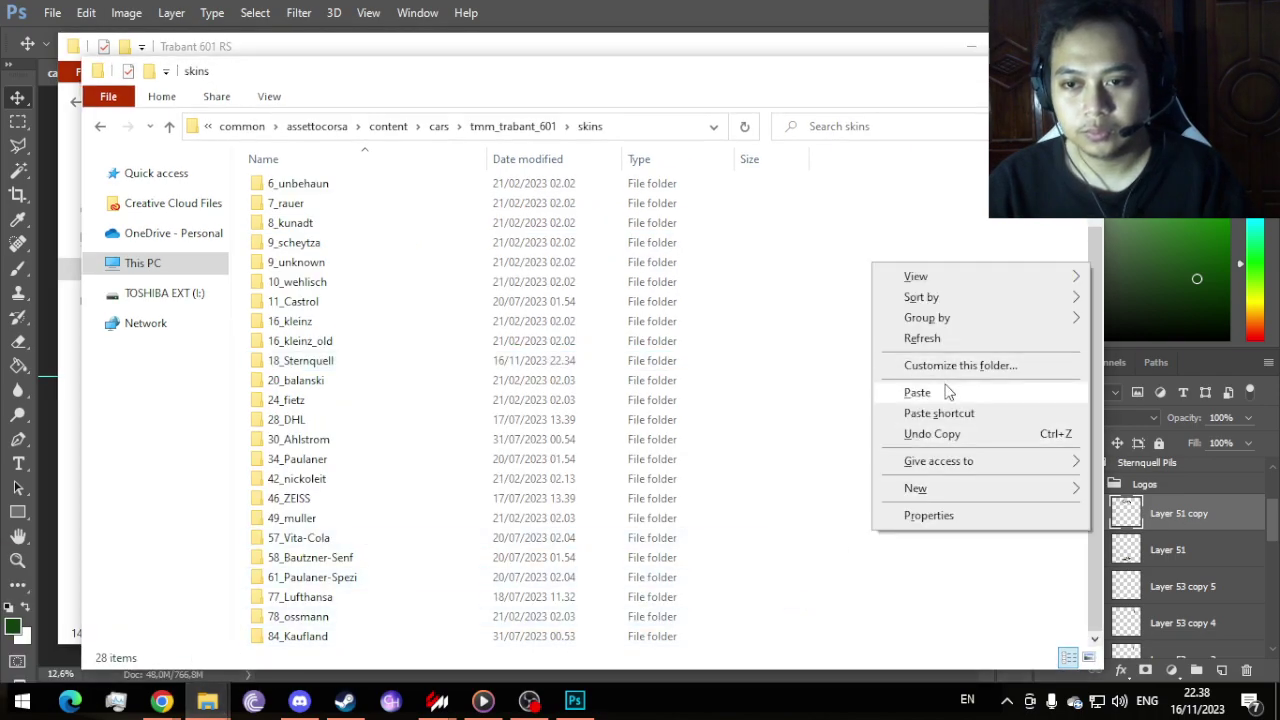
left_click(936, 389)
left_click(650, 202)
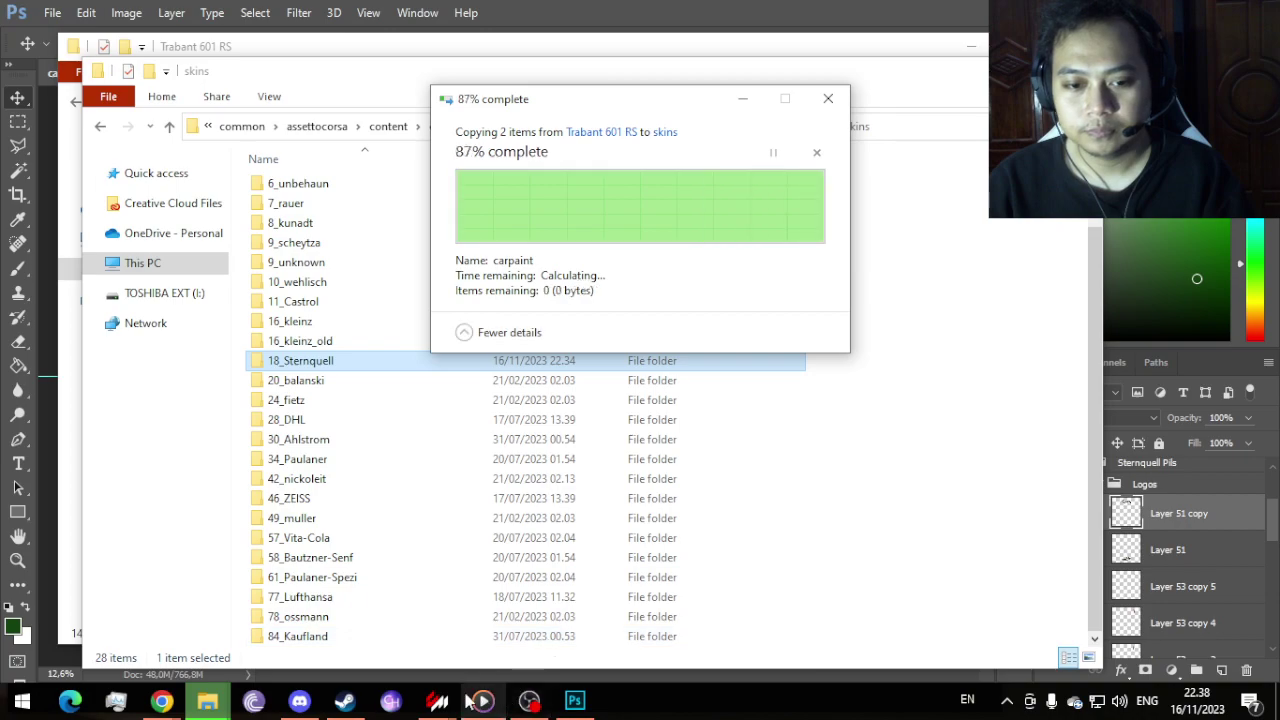
Step: Switch to the Trabant P 601 RS showroom and examine the updated door logos, rear bottles and bonnet label from all around the car
mouse_move(452, 702)
left_click(523, 640)
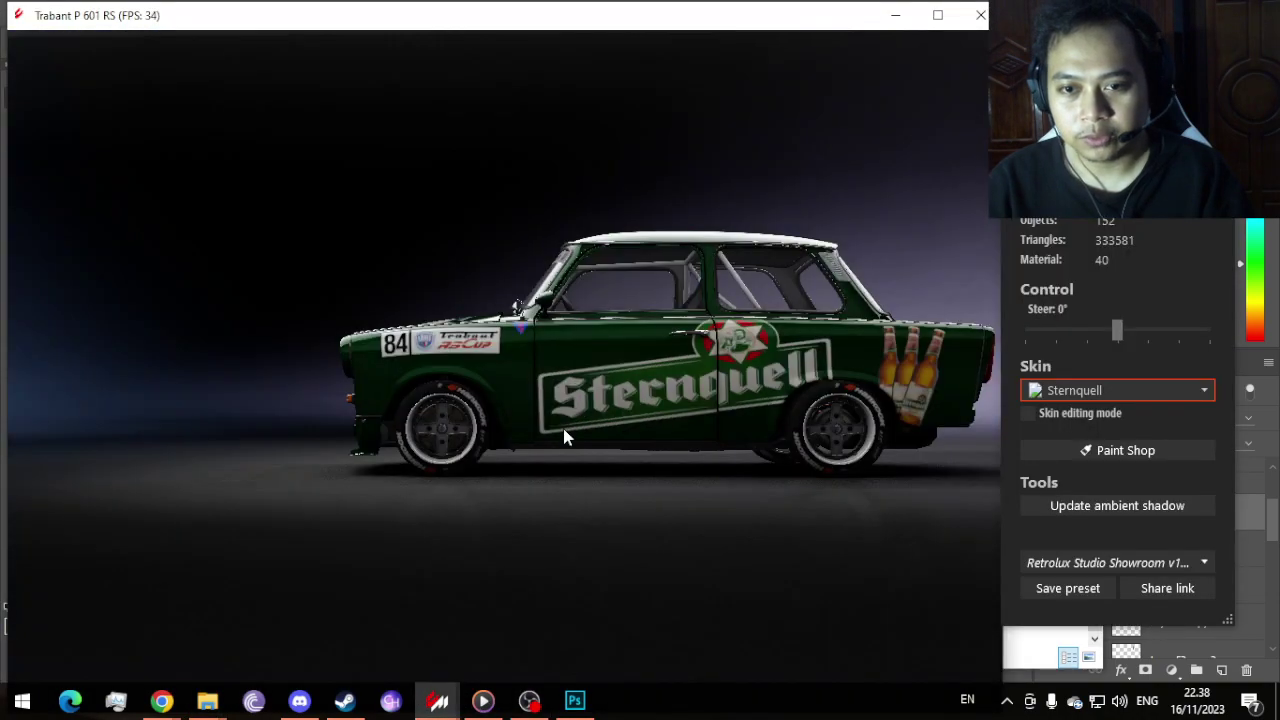
scroll(834, 420, "up", 5)
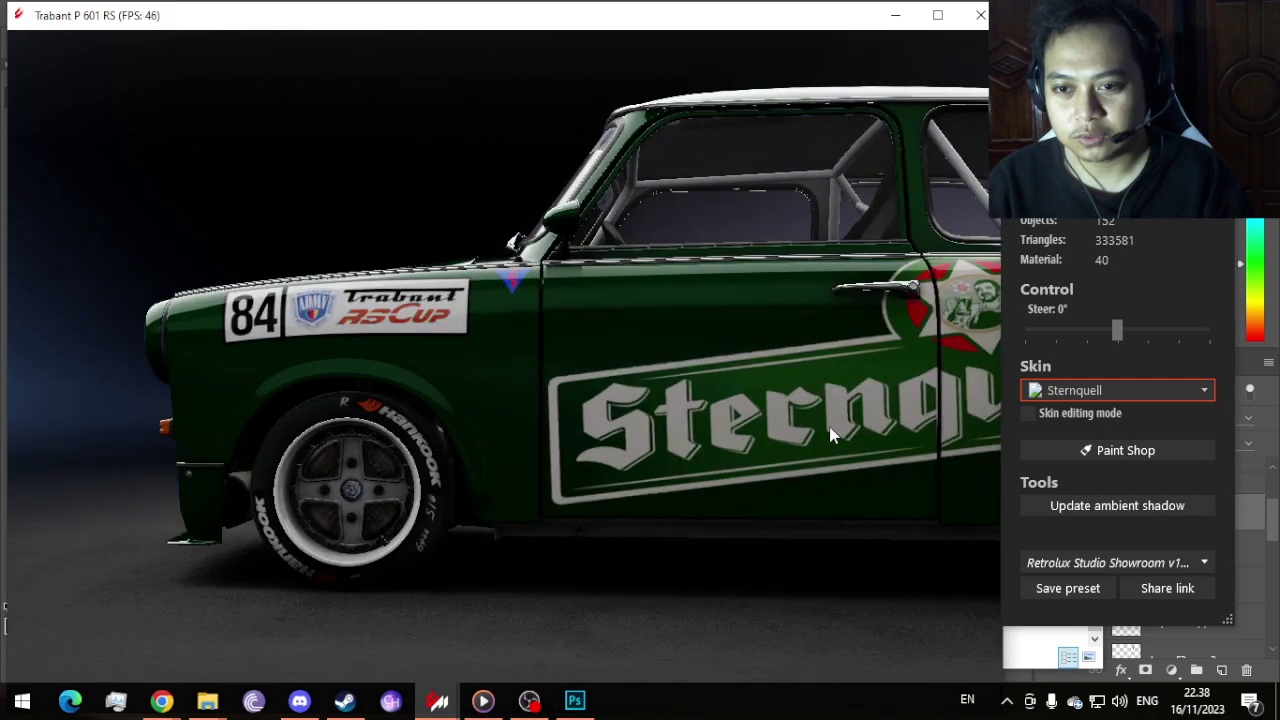
left_click_drag(830, 435, 600, 399)
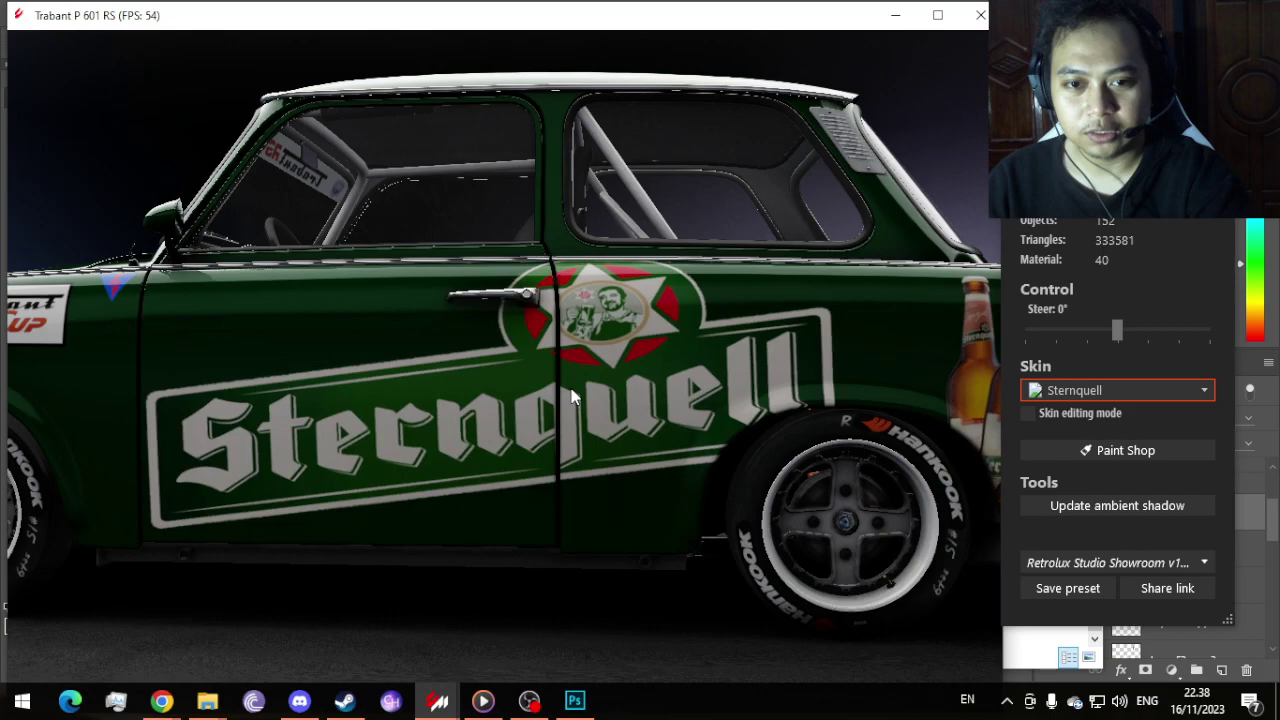
left_click_drag(571, 397, 61, 418)
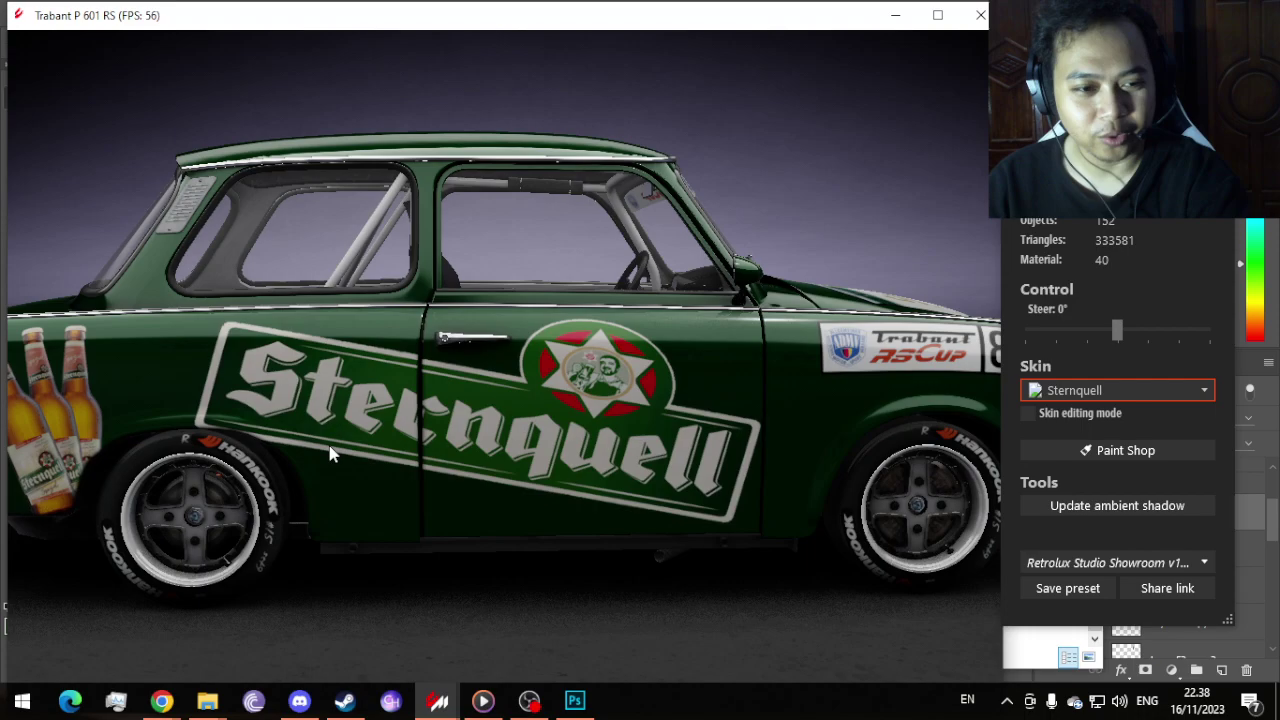
left_click_drag(332, 453, 568, 449)
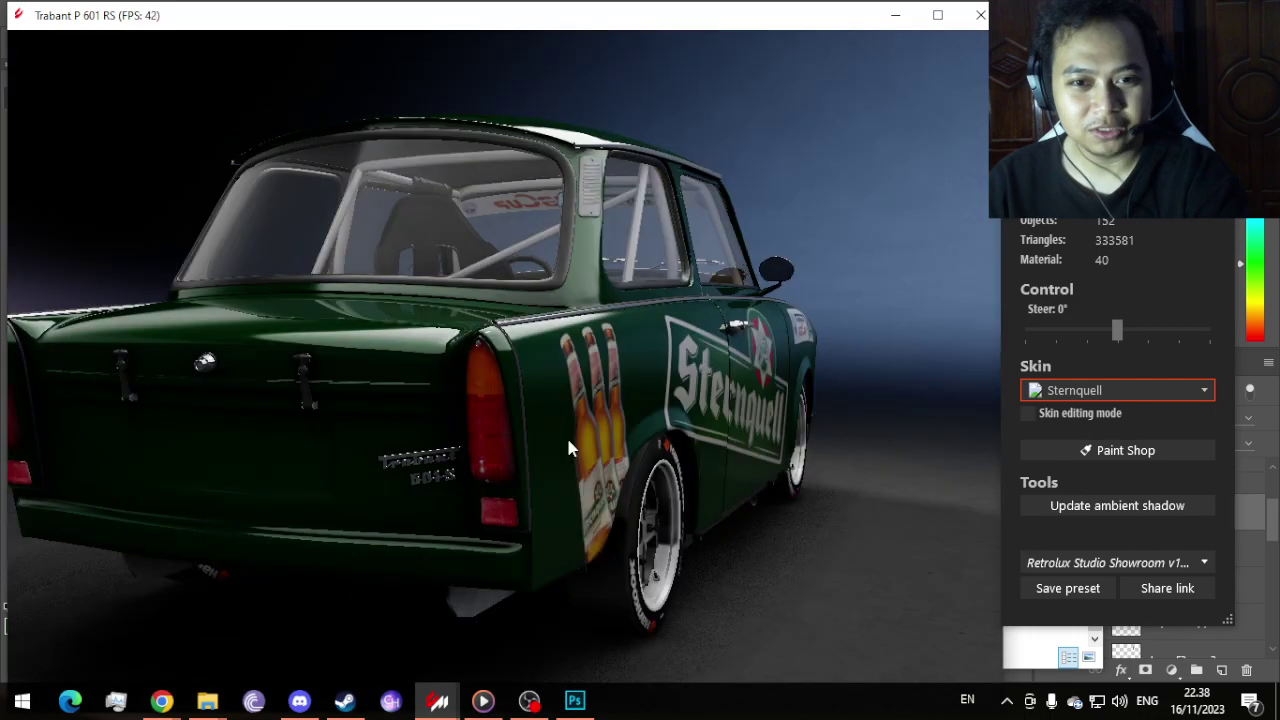
left_click_drag(568, 449, 441, 425)
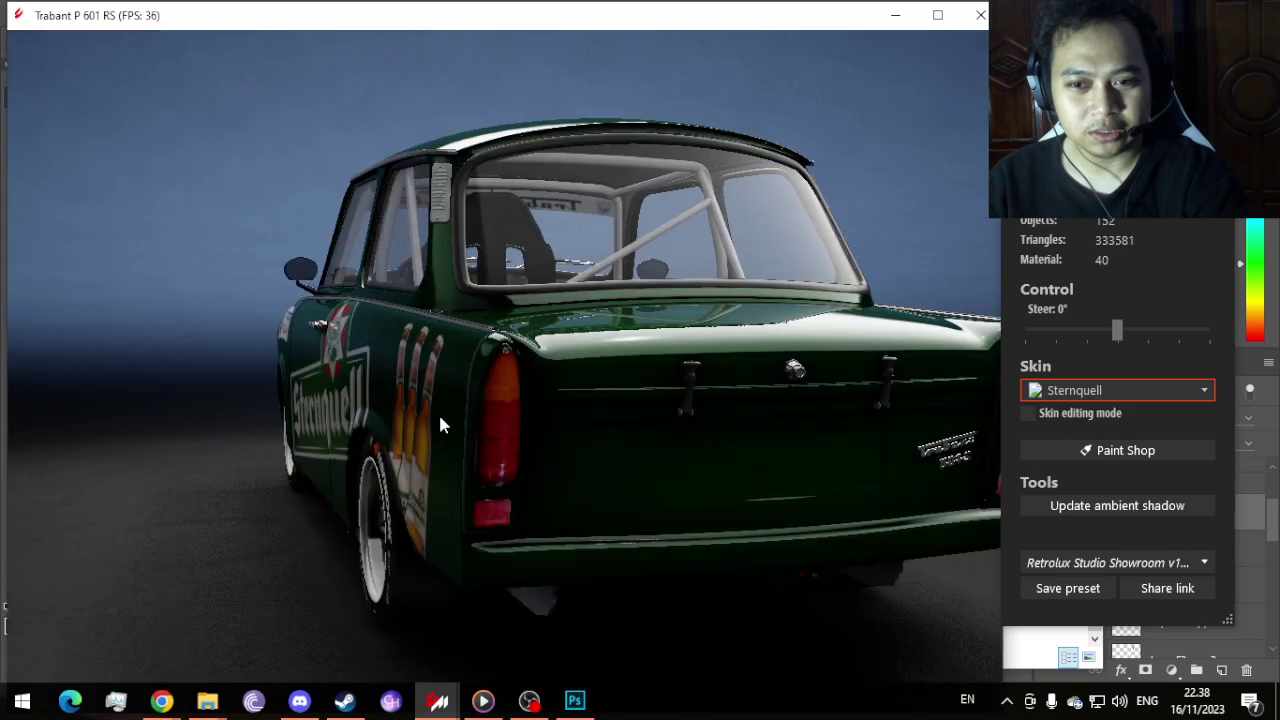
left_click_drag(441, 425, 570, 412)
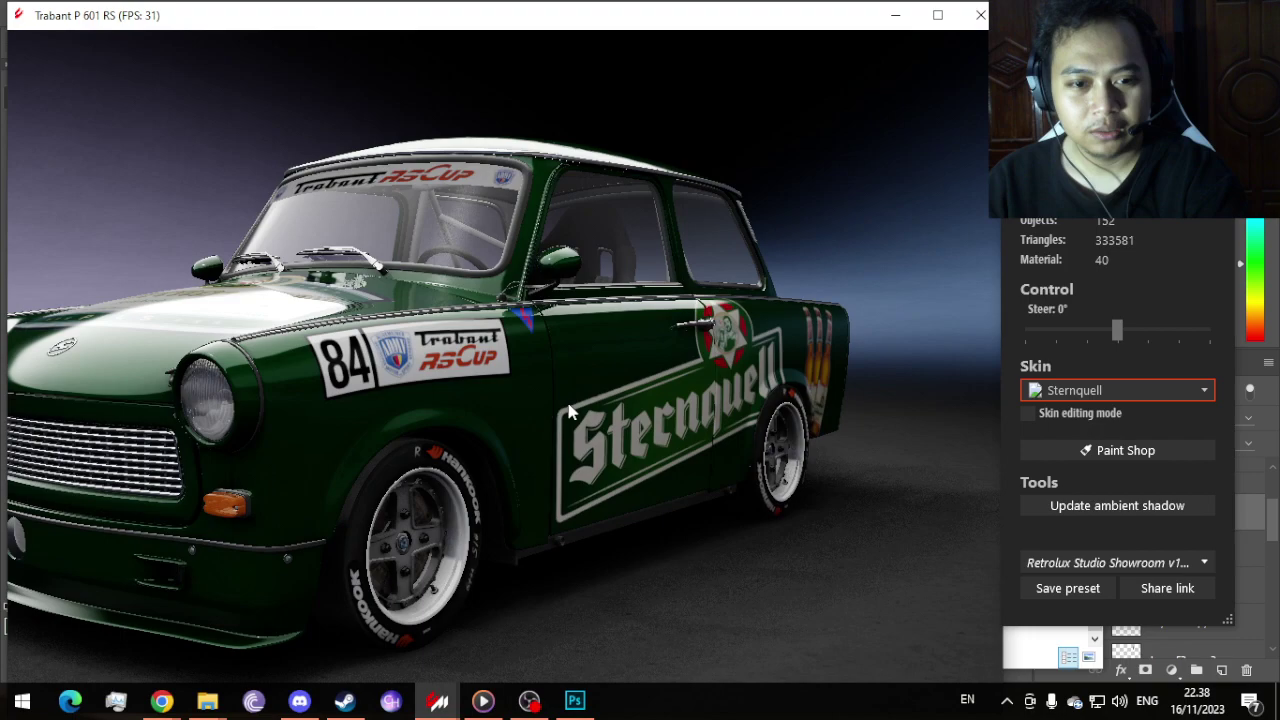
left_click_drag(570, 412, 788, 431)
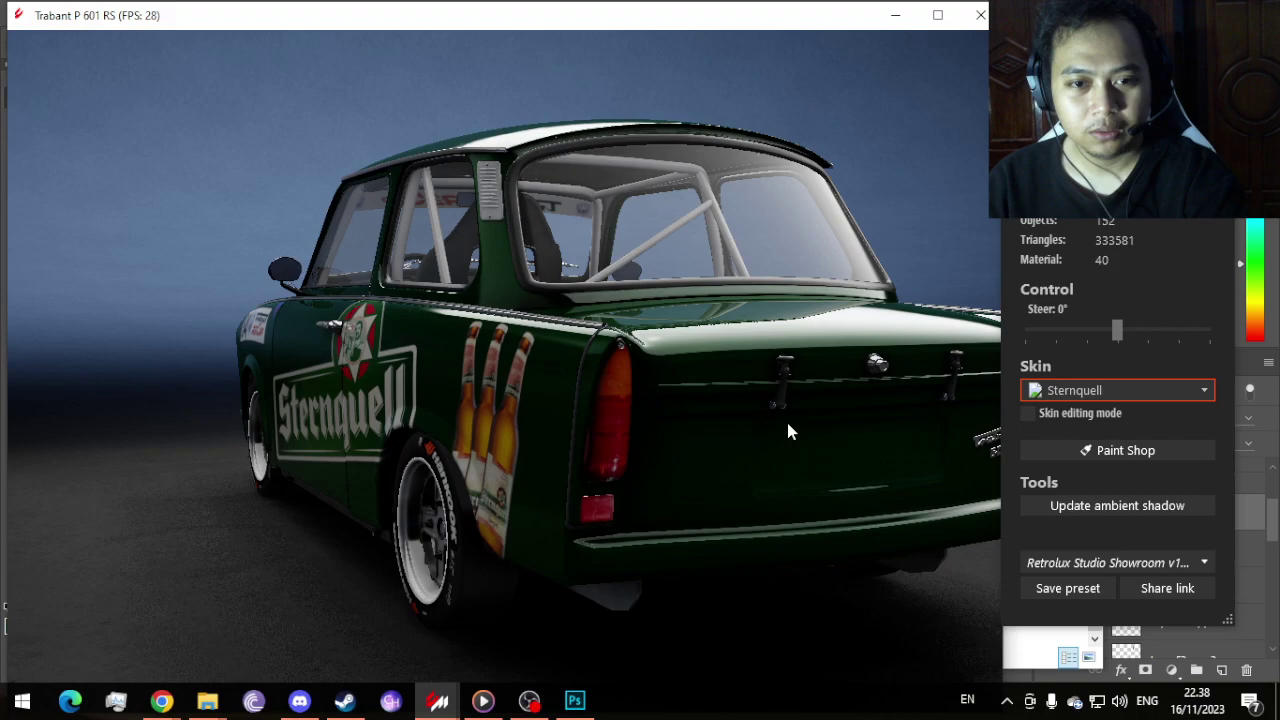
left_click_drag(788, 426, 442, 428)
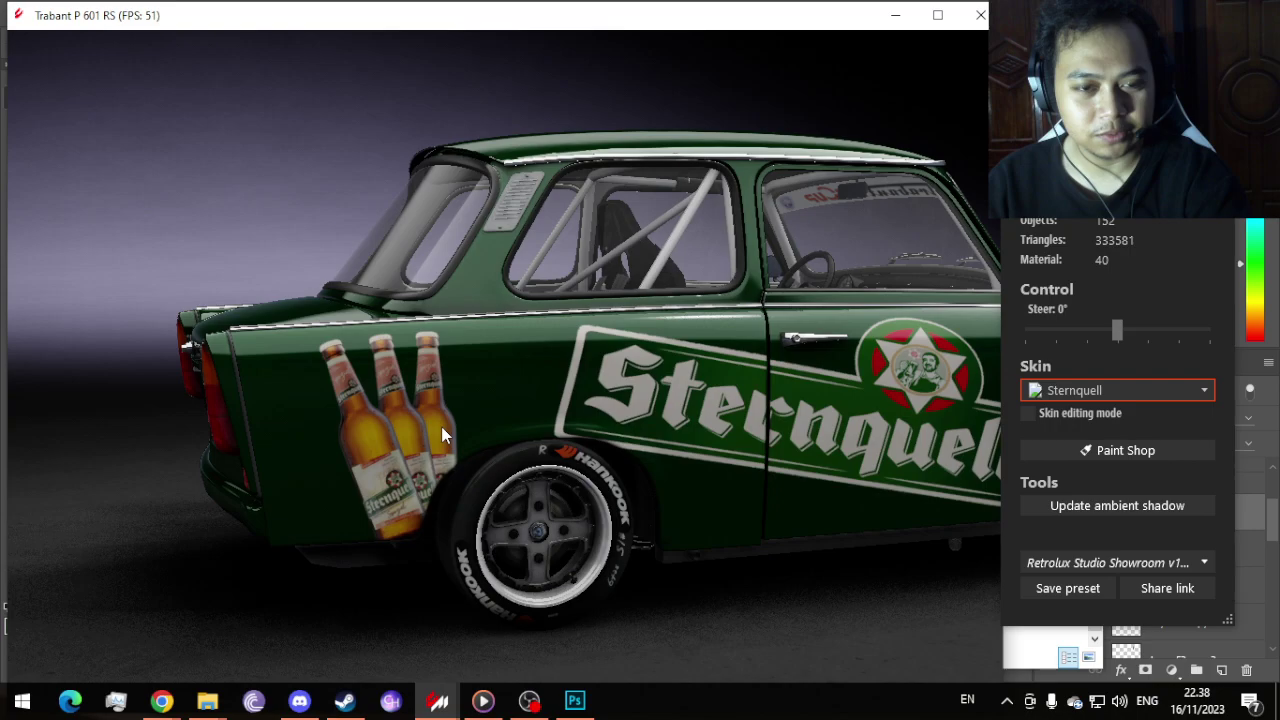
left_click_drag(441, 426, 519, 400)
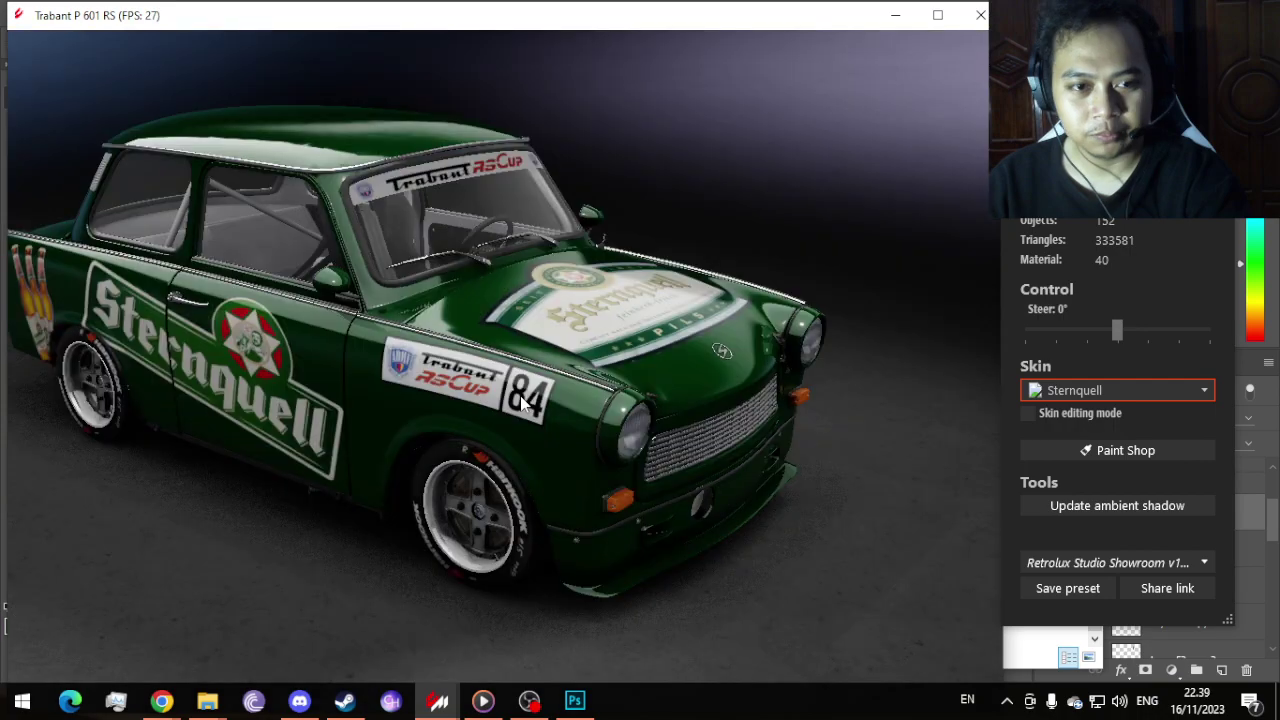
left_click_drag(519, 400, 493, 376)
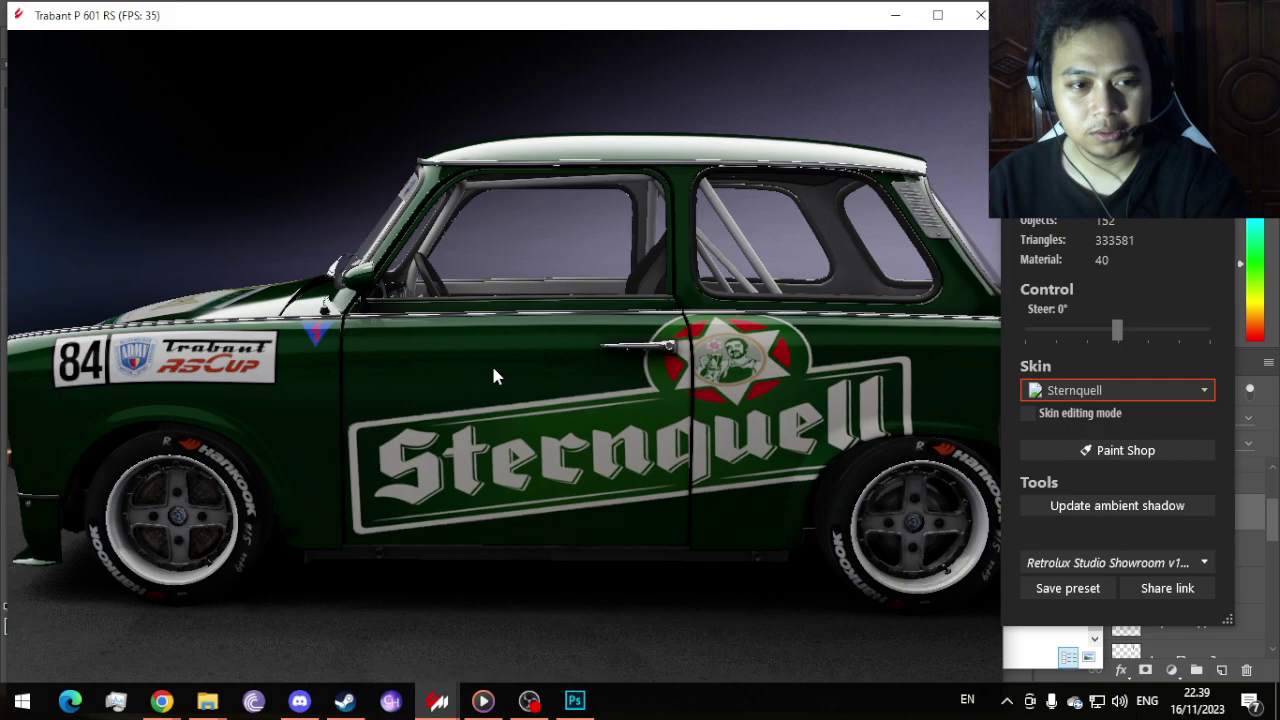
left_click_drag(493, 376, 404, 349)
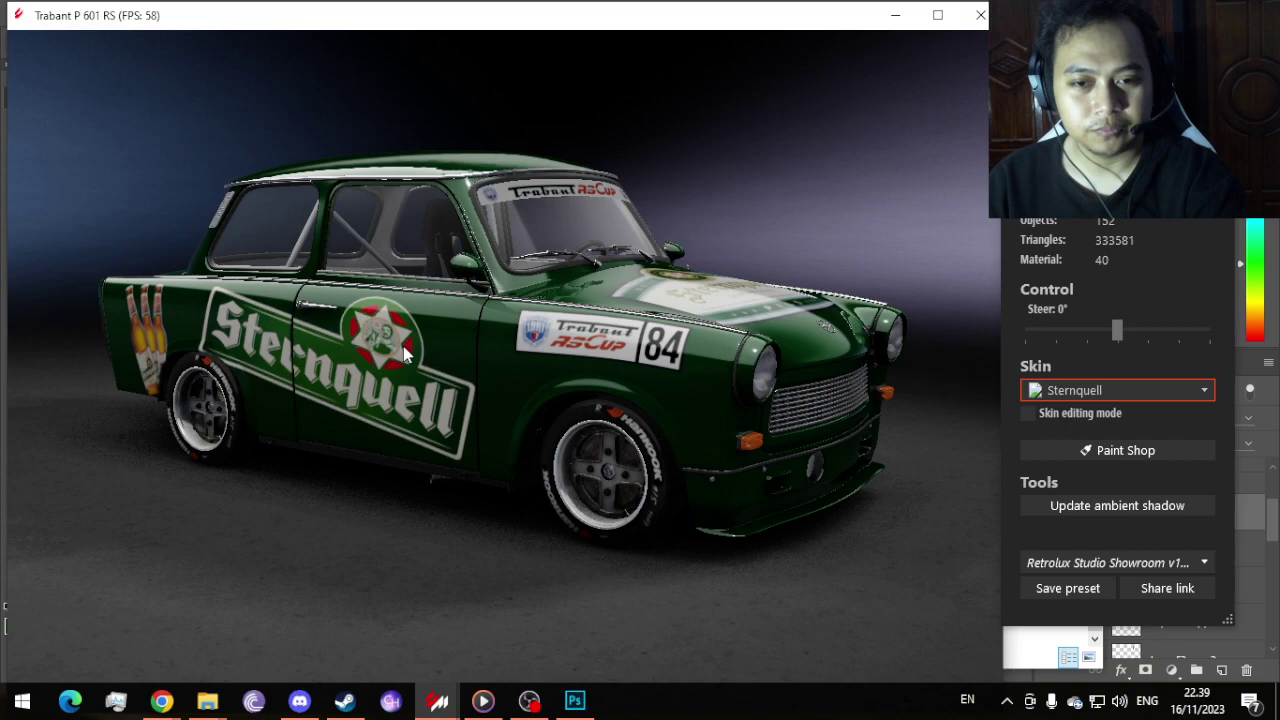
left_click_drag(403, 346, 393, 335)
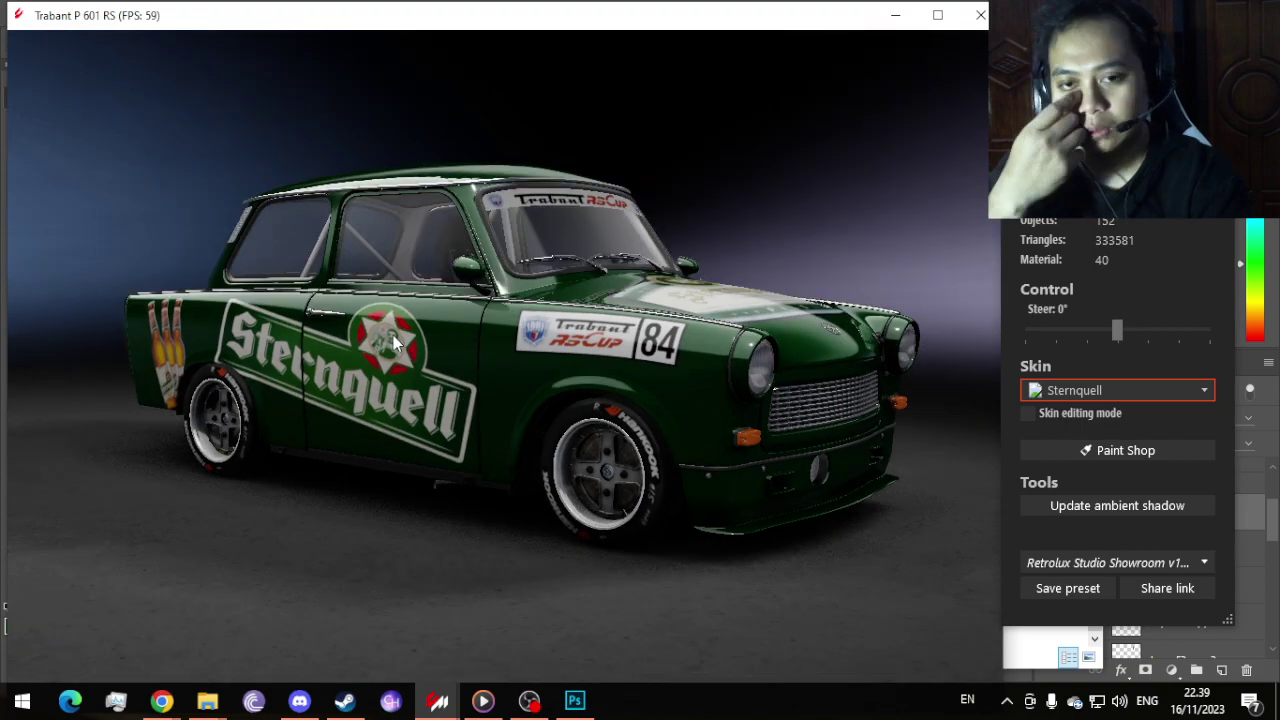
Step: Return to carpaint.psd in Photoshop, collapse the Sternquell Pils Logos group, and briefly show the Kaufland livery to examine its sponsor logos
key("alt+Tab")
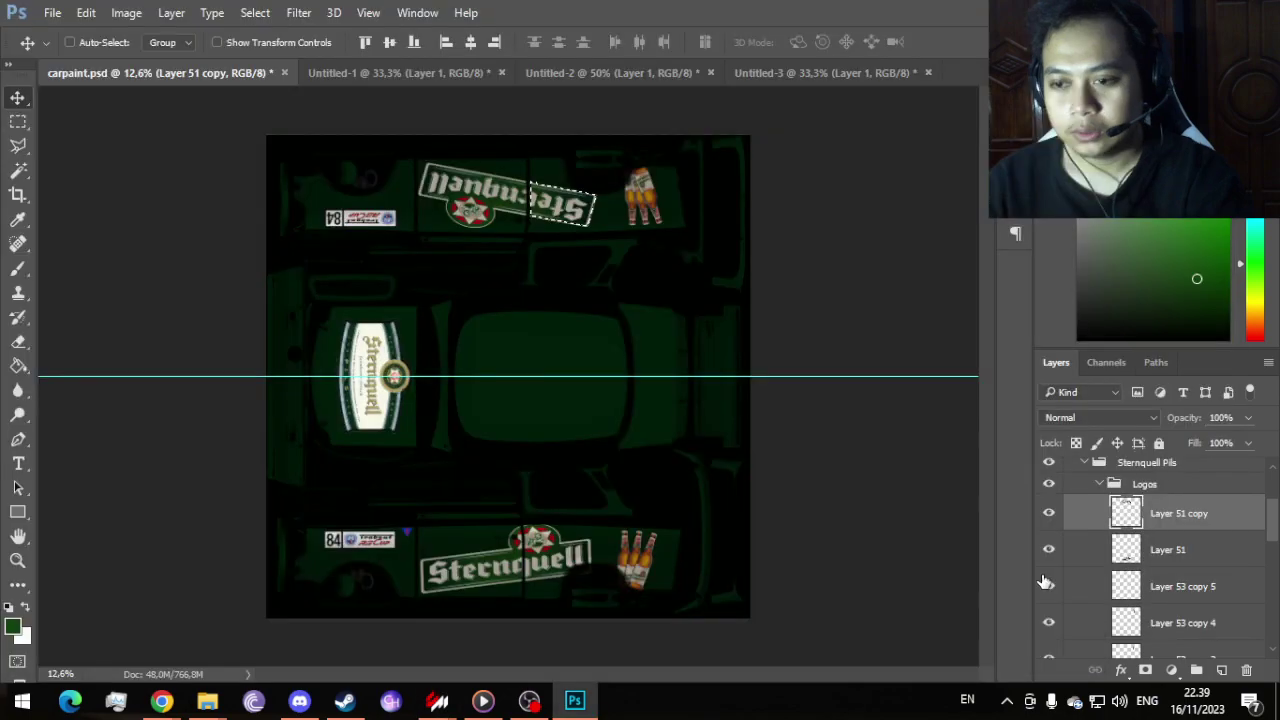
left_click(1103, 488)
left_click(1099, 484)
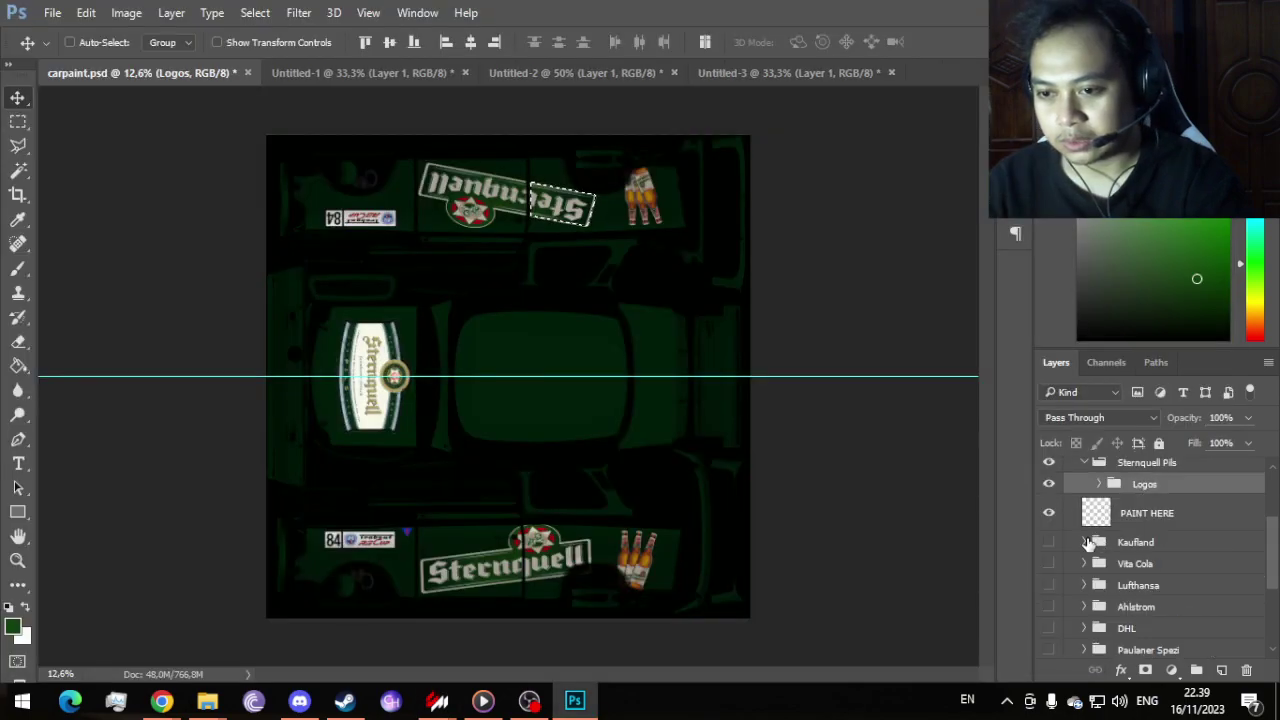
left_click(1049, 541)
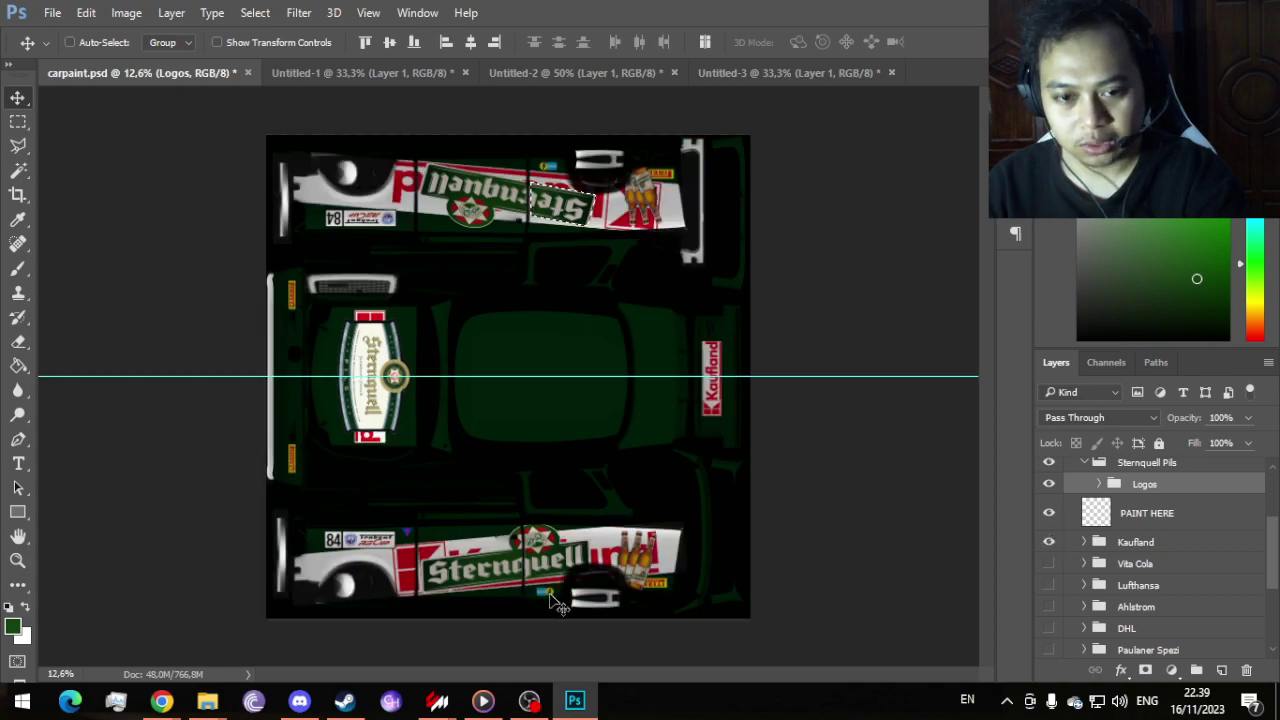
left_click(1049, 541)
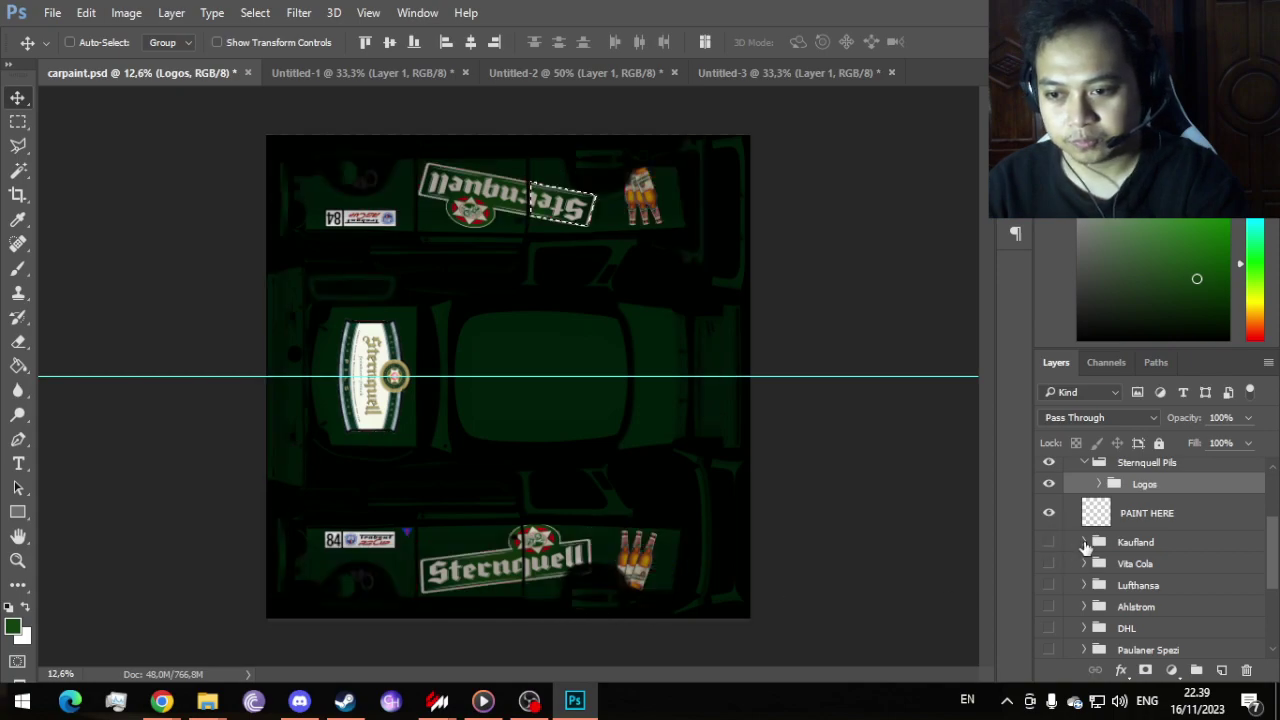
Step: Expand the Kaufland group and its Logos subgroup, and make the Kaufland livery visible
left_click(1084, 541)
scroll(1120, 585, "down", 2)
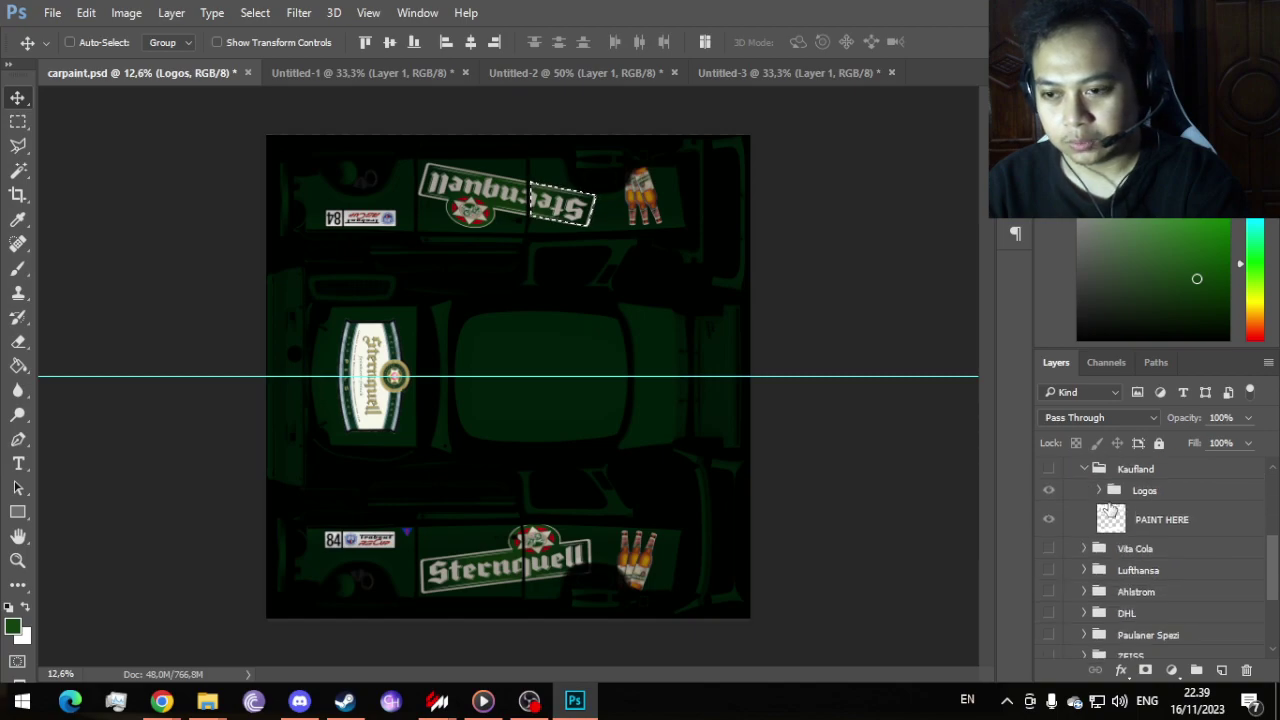
left_click(1103, 490)
scroll(1106, 505, "down", 3)
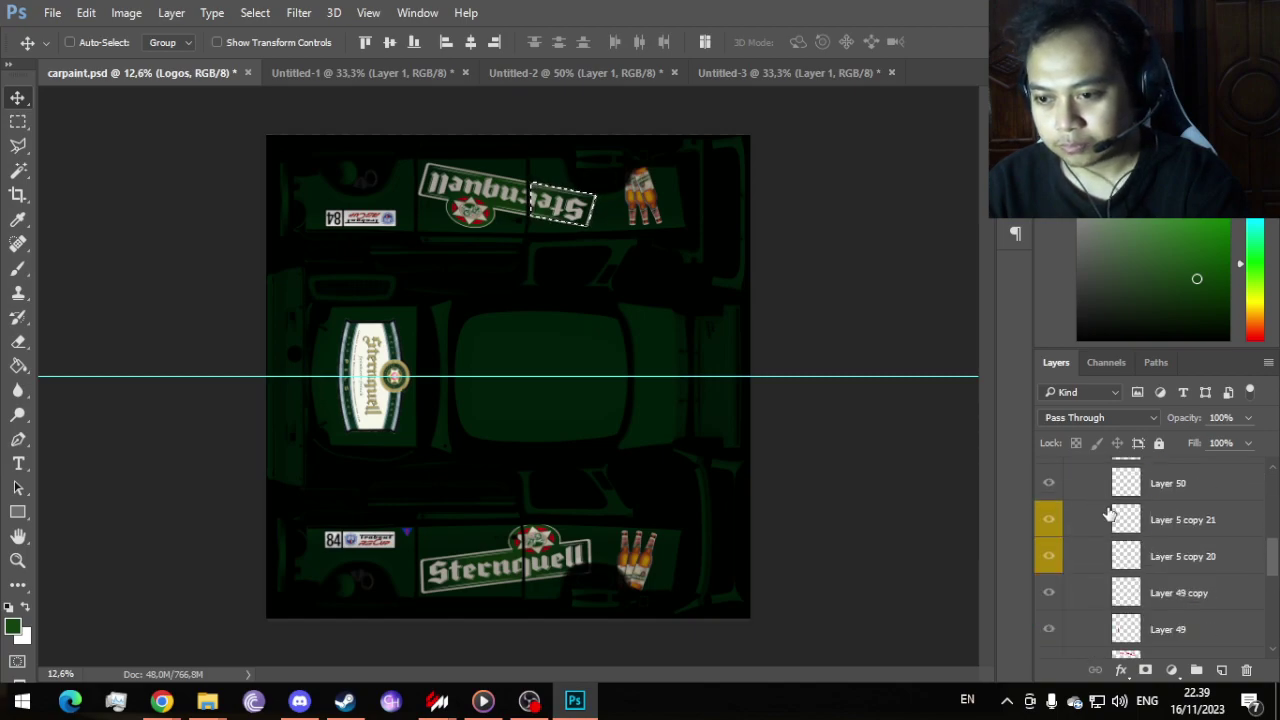
scroll(1059, 517, "up", 5)
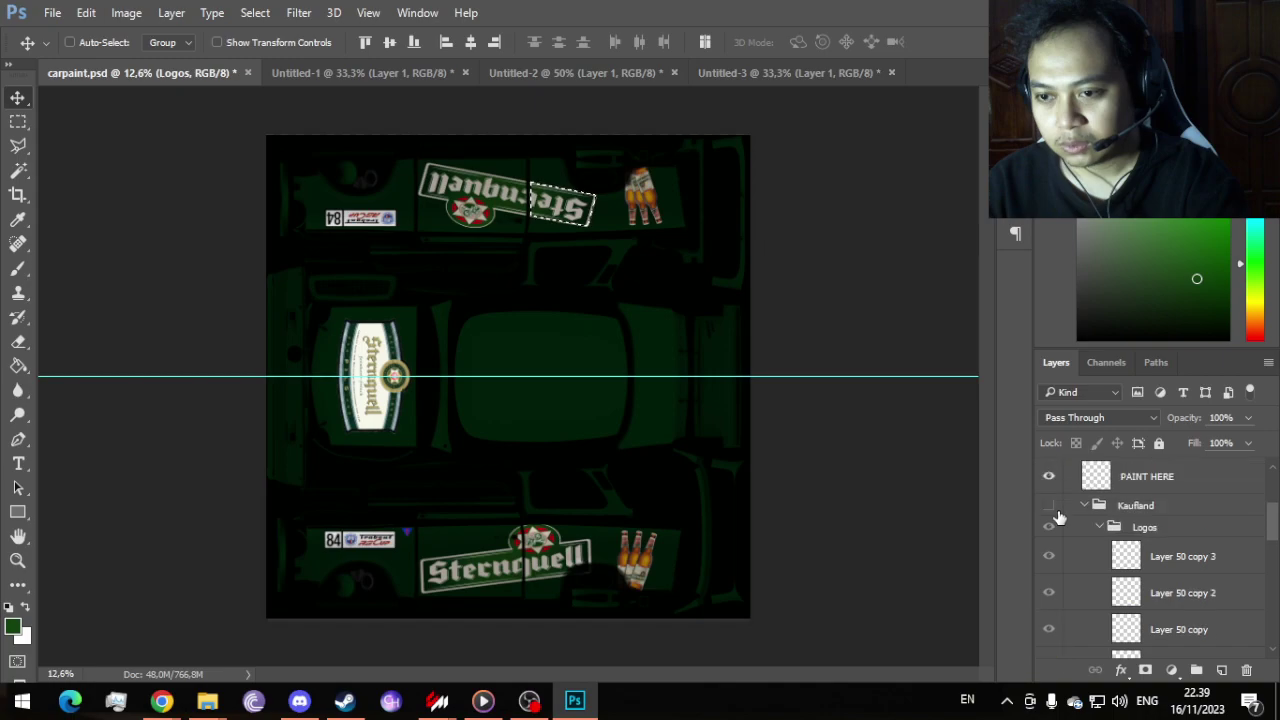
left_click(1049, 516)
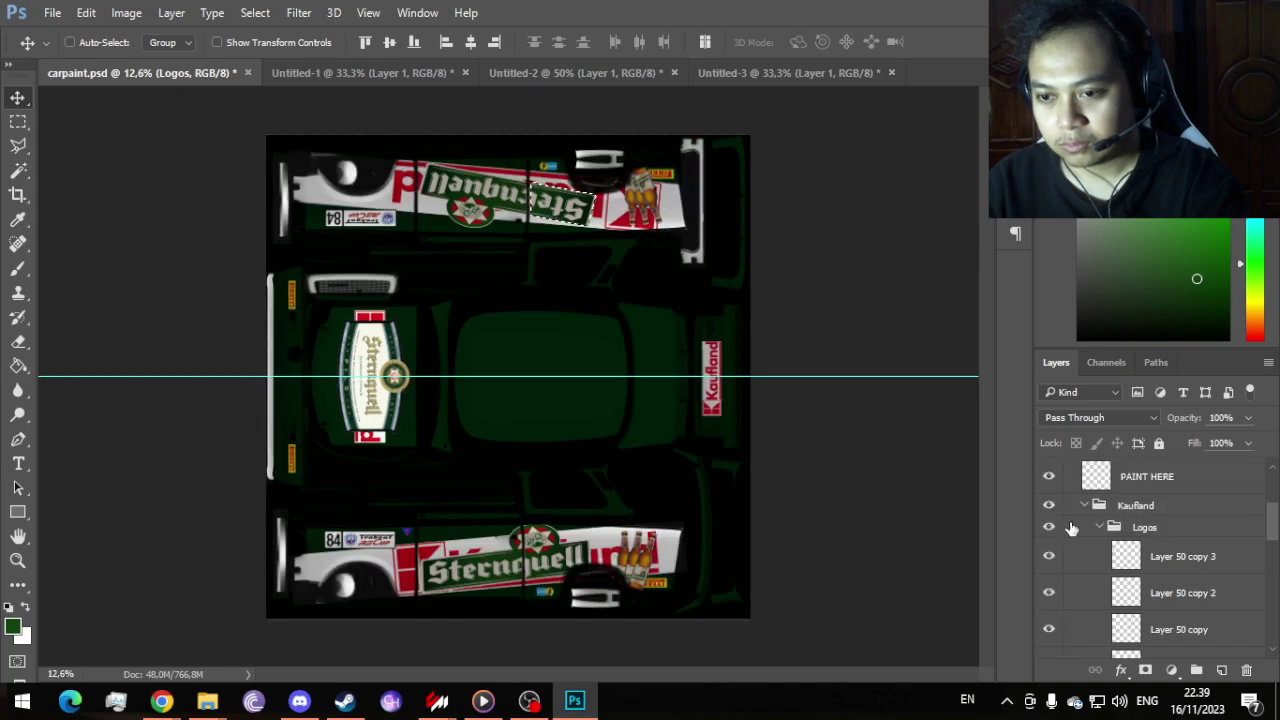
Step: Duplicate the Kaufland layers Layer 5 copy 21 and Layer 5 copy 20 and move the duplicates into the Sternquell Pils Logos group
scroll(1094, 545, "down", 3)
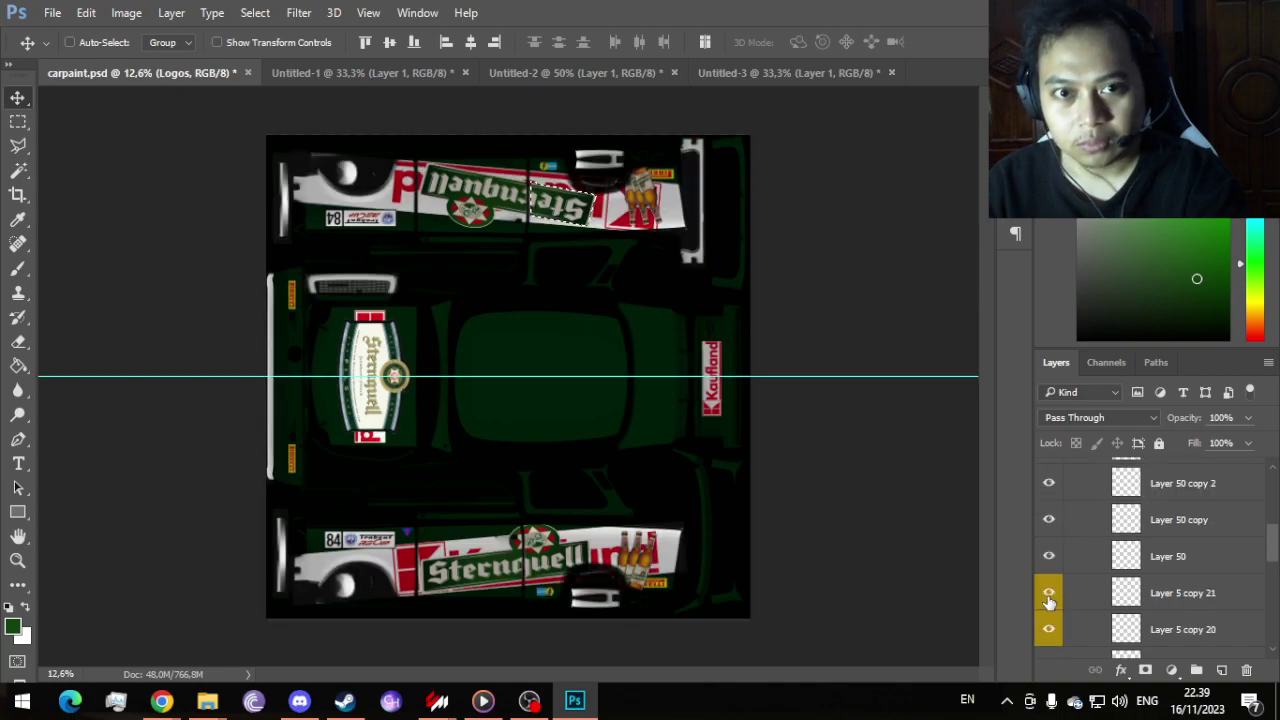
left_click(1170, 598)
left_click(1171, 625, "ctrl")
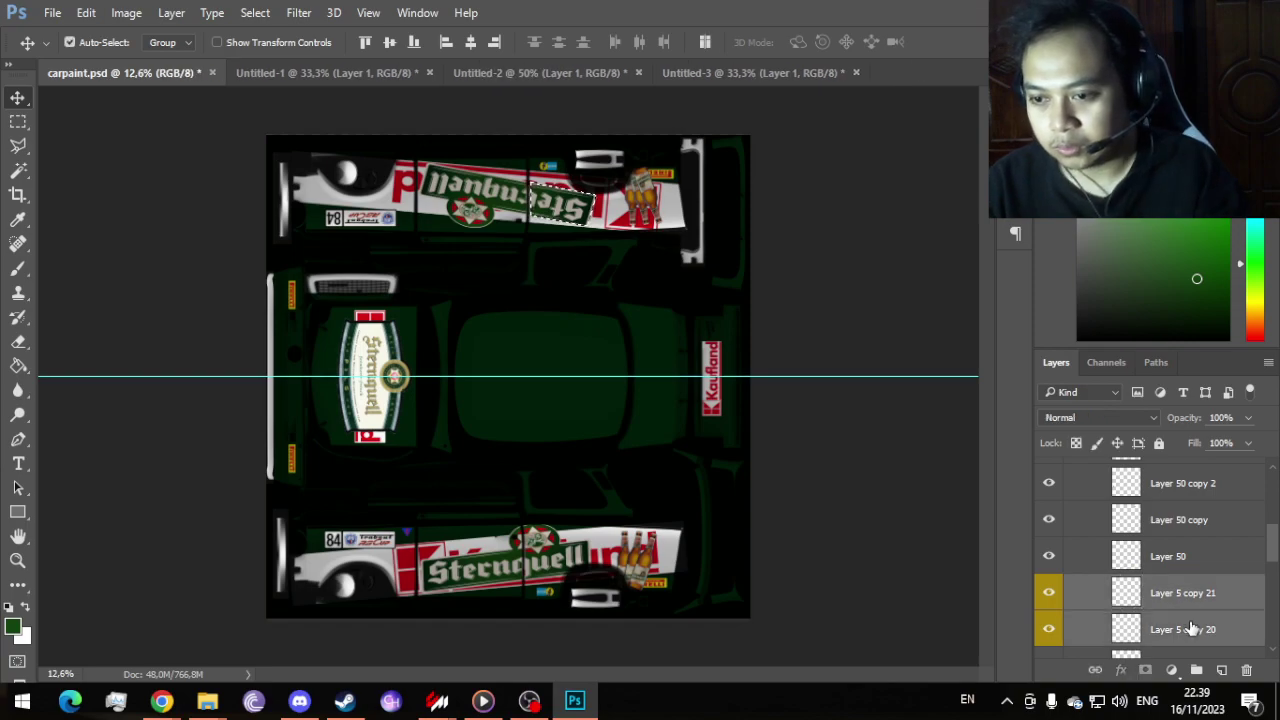
right_click(1229, 607)
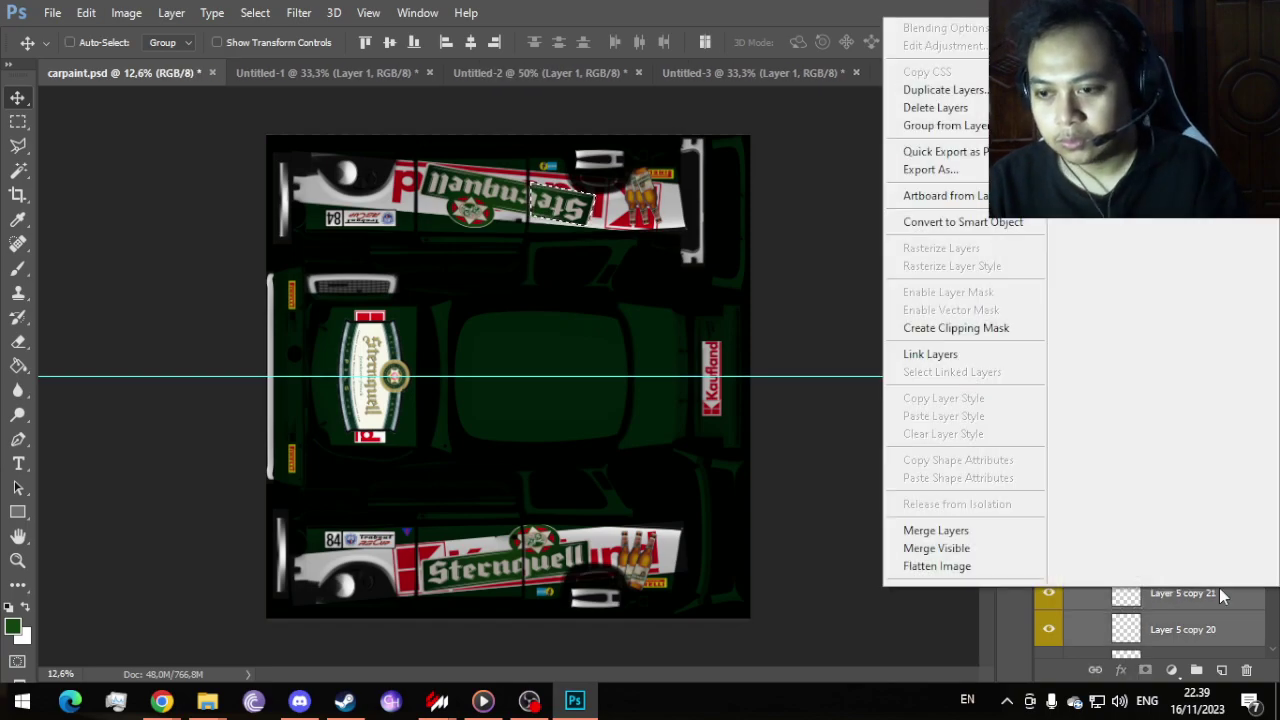
left_click(945, 92)
left_click(801, 207)
left_click_drag(1180, 600, 1210, 576)
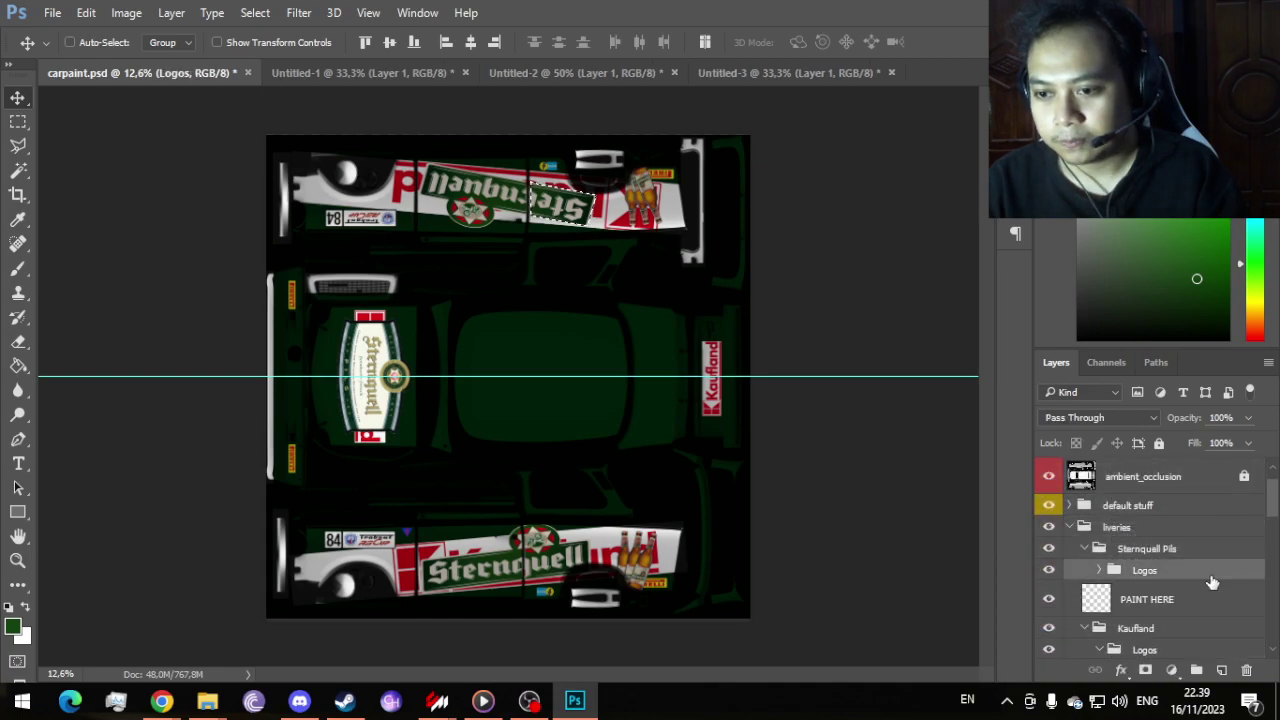
Step: Compare the template with the Kaufland livery hidden and shown, examining the copied side logos and the remaining Kaufland sponsor and bumper details
scroll(1150, 560, "down", 4)
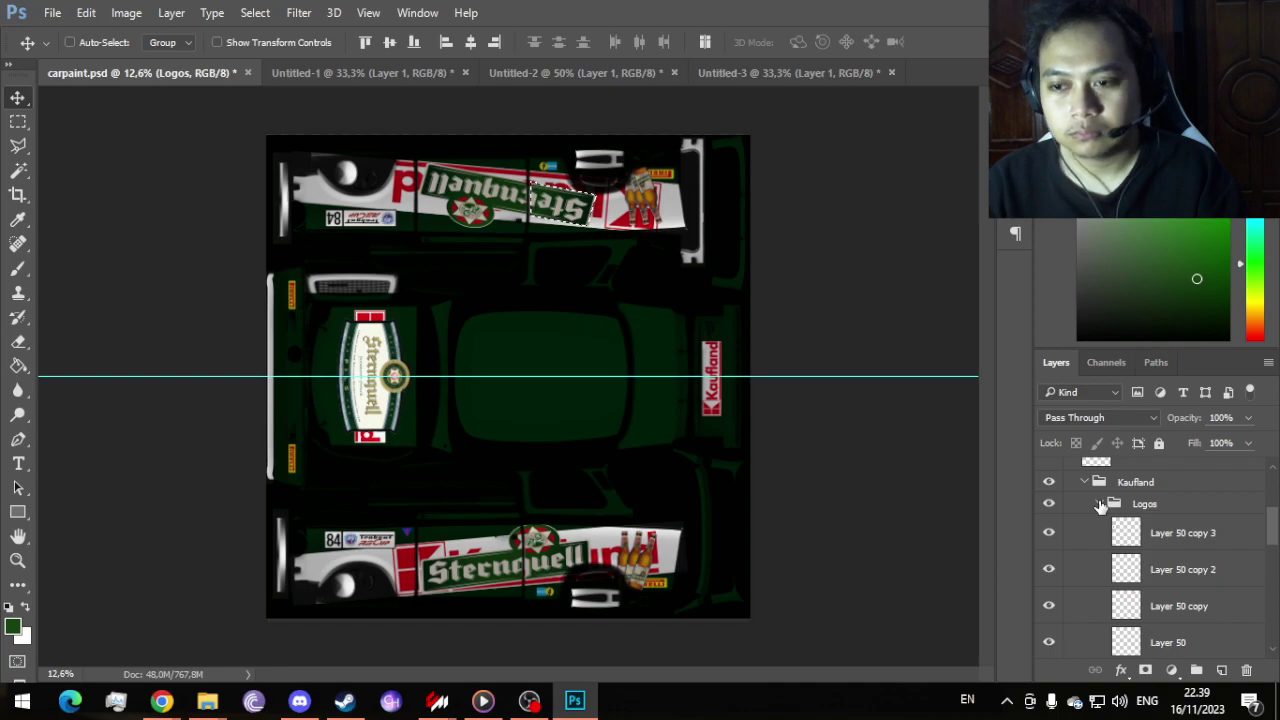
left_click(1100, 505)
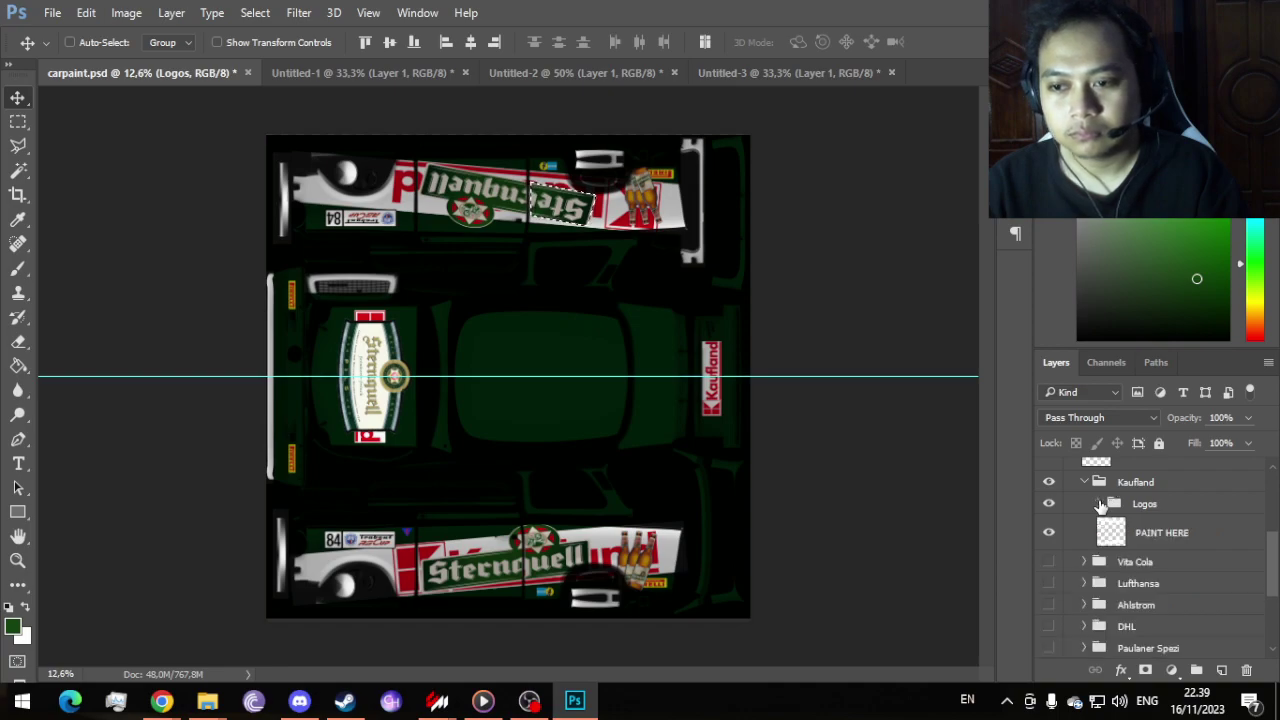
left_click(1049, 483)
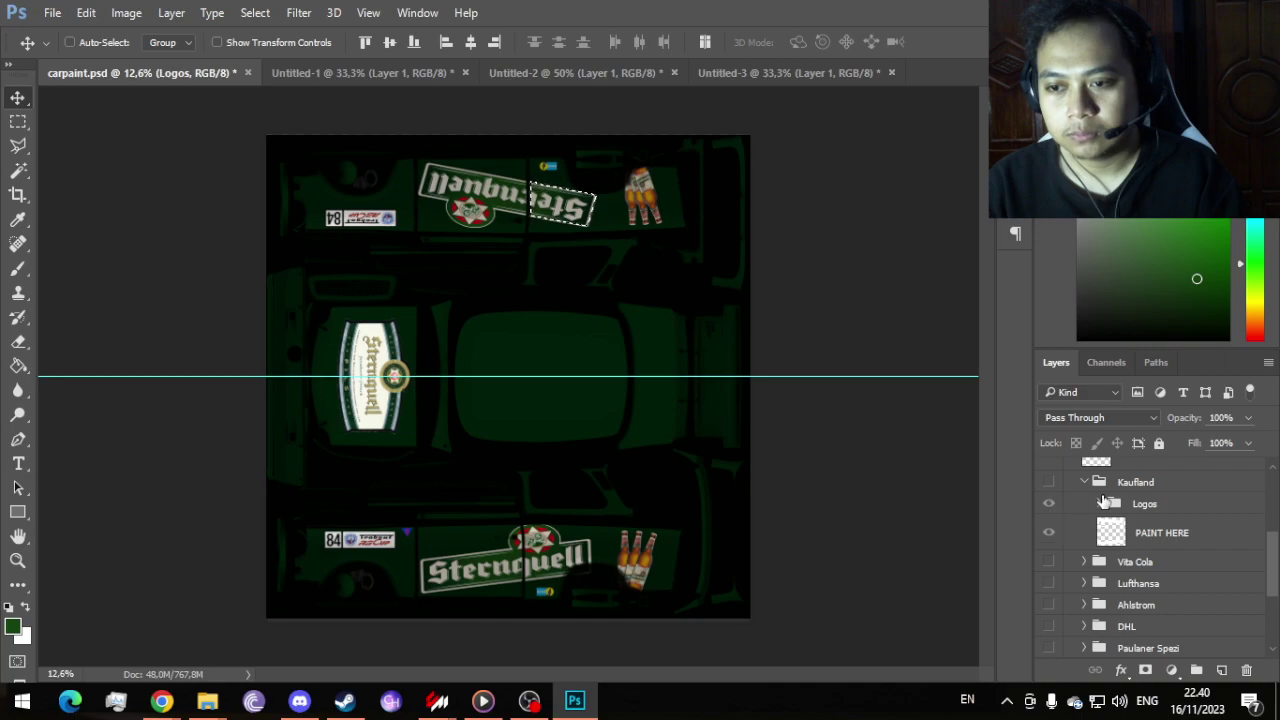
left_click(1049, 482)
scroll(290, 490, "up", 3)
scroll(250, 490, "down", 5)
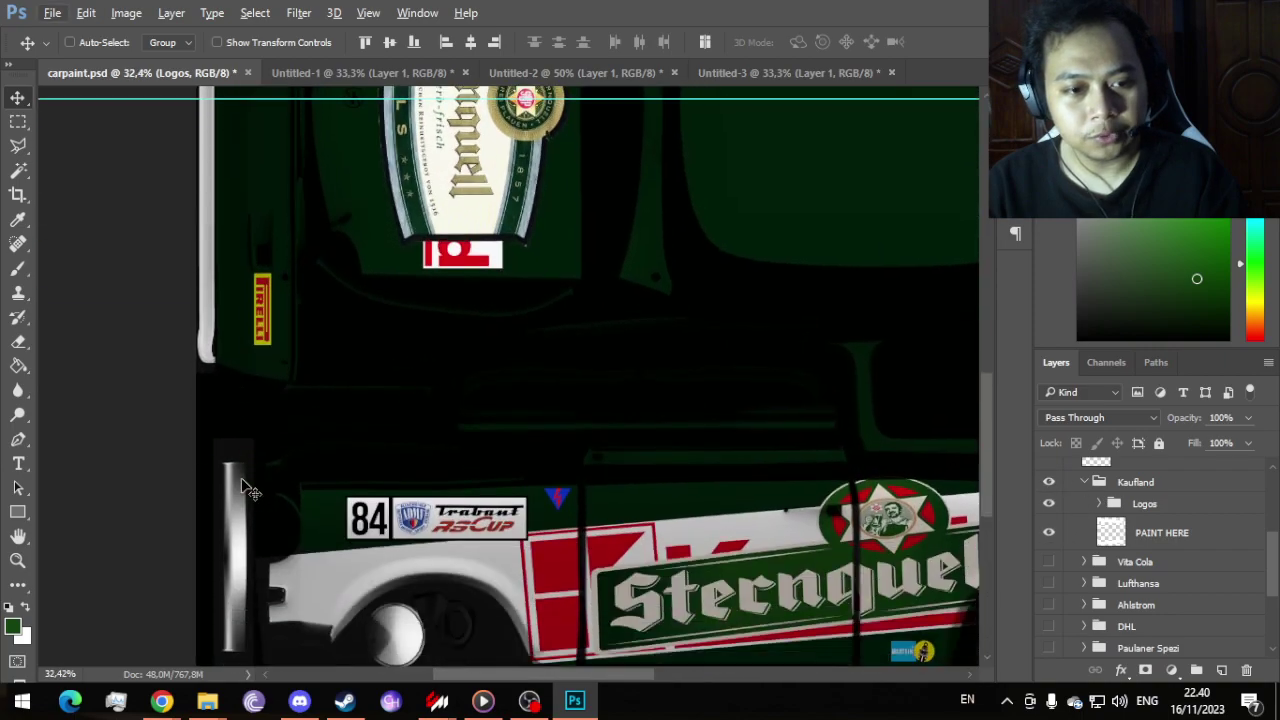
scroll(245, 490, "down", 4)
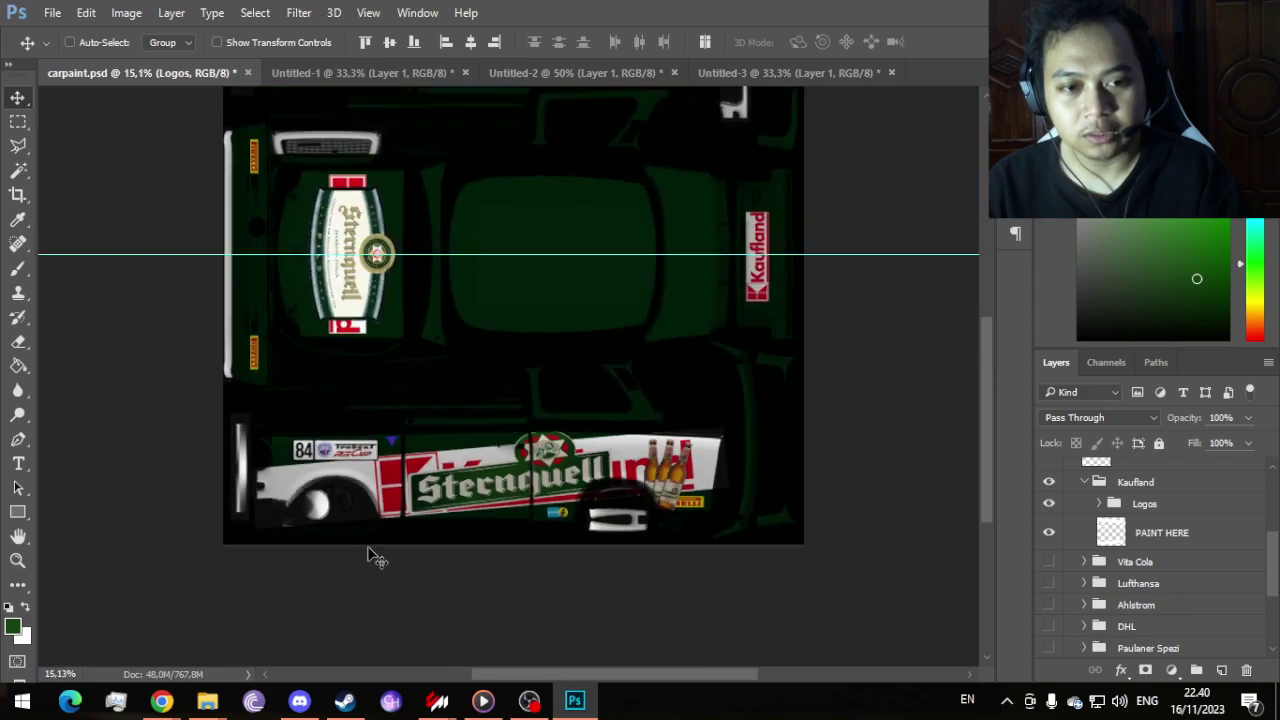
scroll(310, 505, "up", 4)
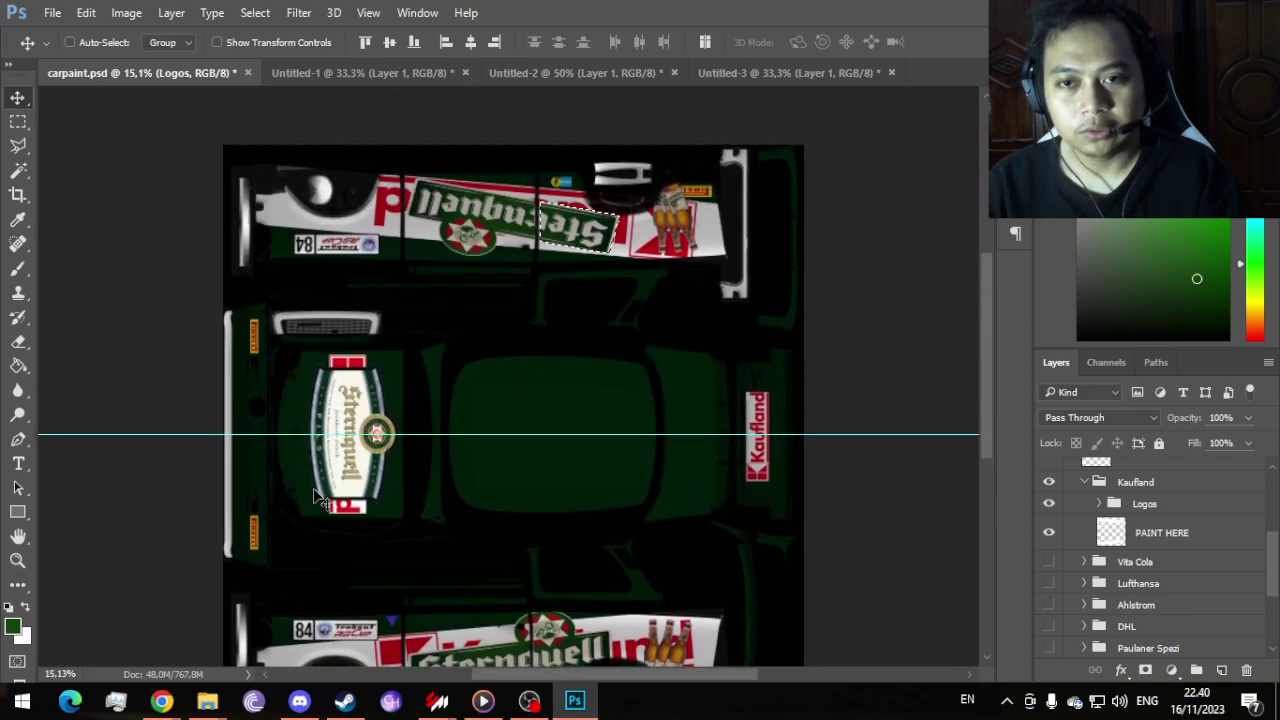
Step: Select the white front bumper strip on the Kaufland group's PAINT HERE layer with the Magic Wand
scroll(316, 495, "down", 2)
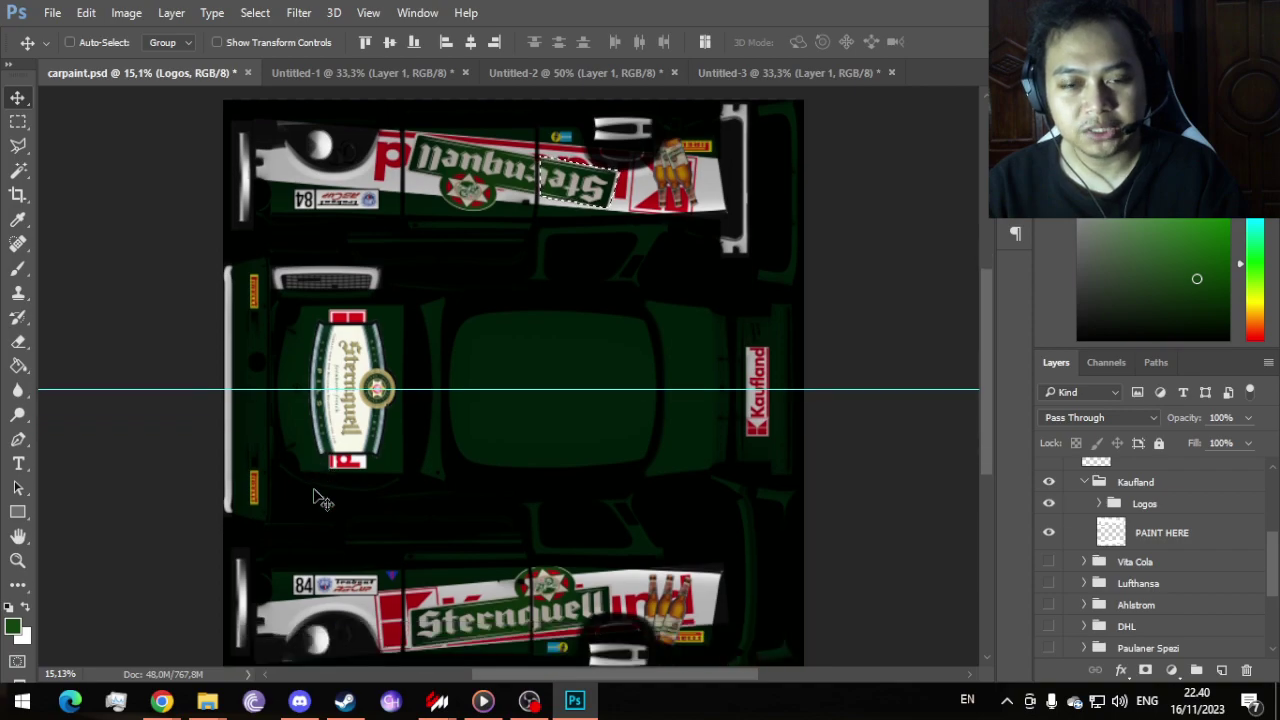
scroll(380, 503, "down", 1)
scroll(380, 503, "up", 2)
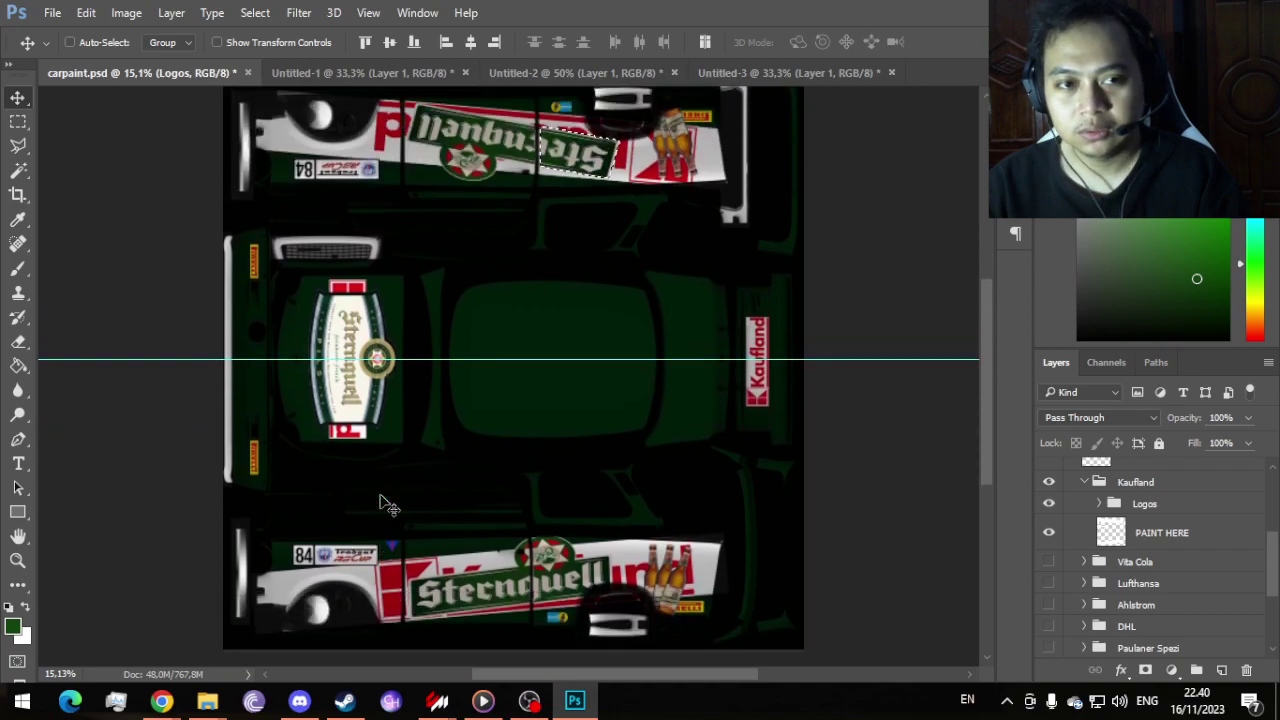
left_click(1183, 547)
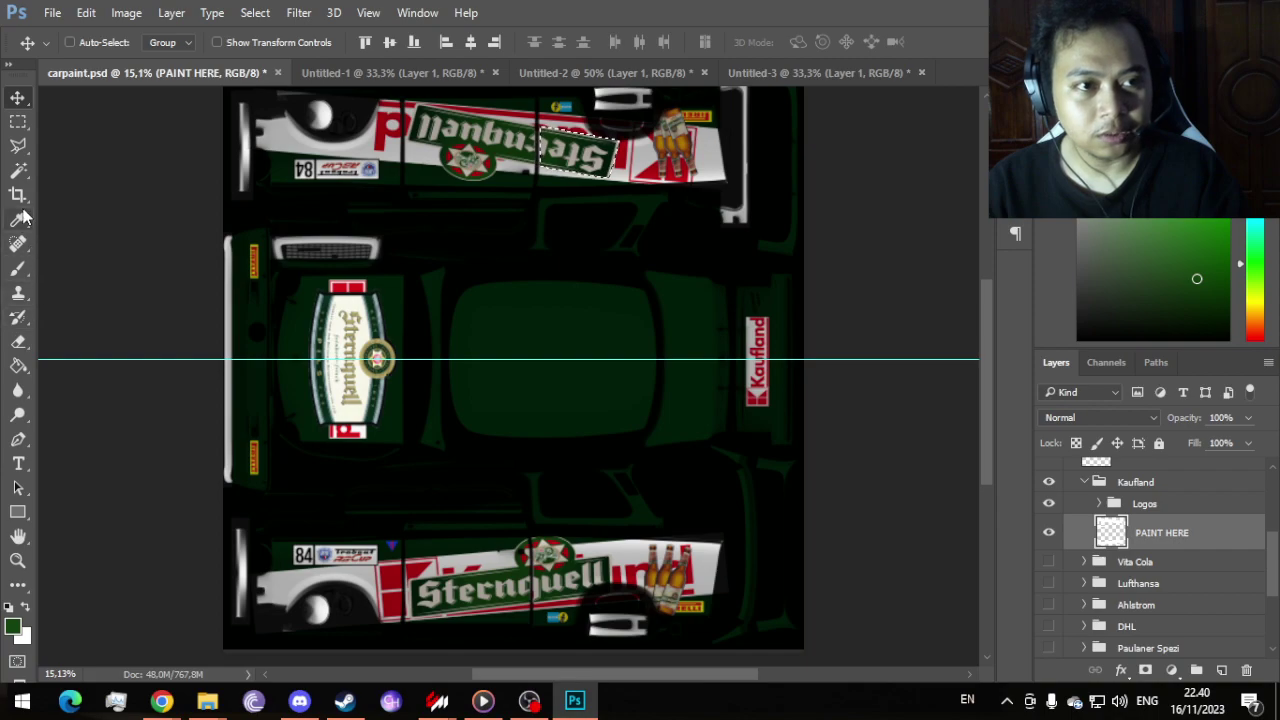
left_click(20, 171)
left_click(228, 392)
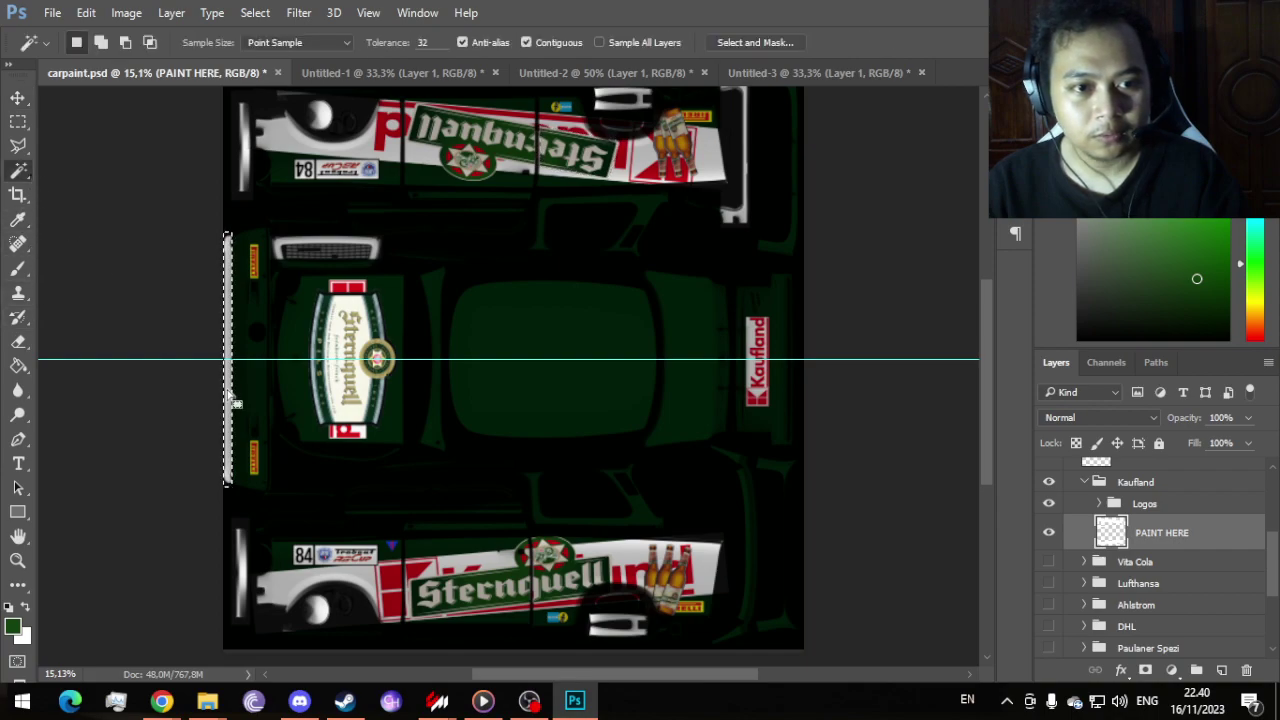
Step: Try to add the white side stripes and their bumper areas to the front bumper selection, and undo the additions
left_click(262, 590, "shift")
left_click(238, 592, "shift")
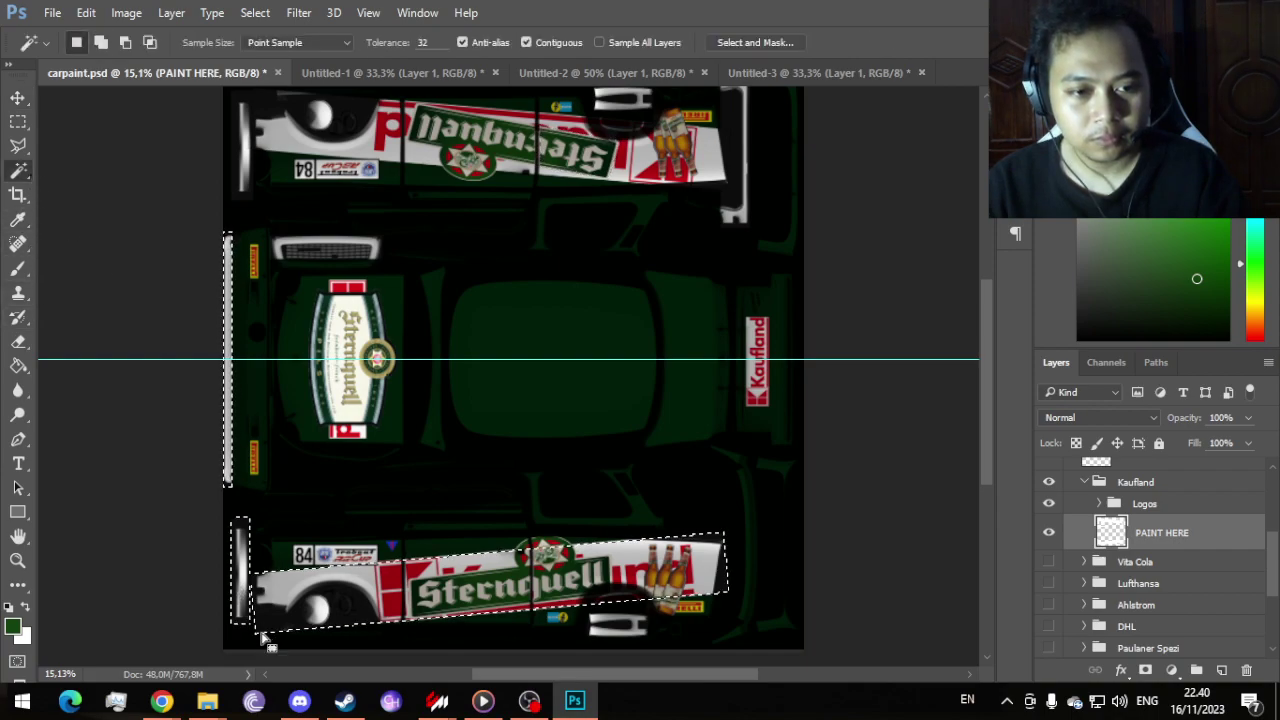
scroll(220, 593, "up", 5)
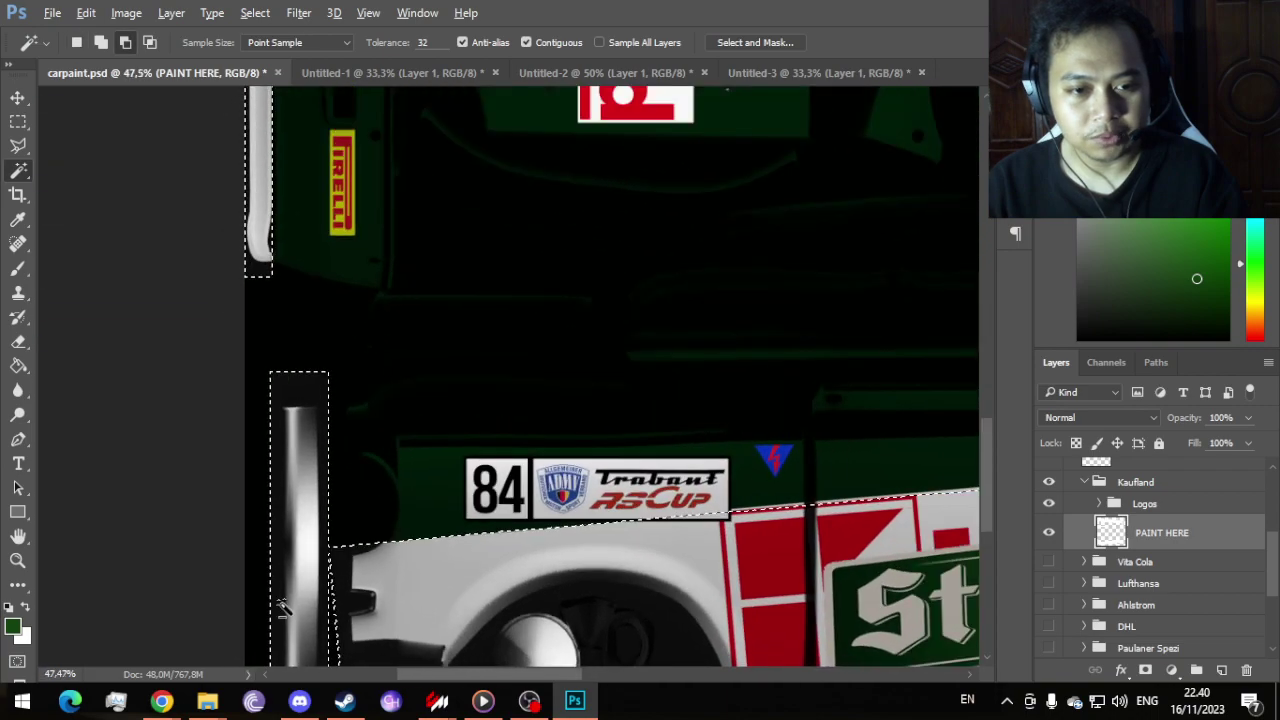
scroll(283, 607, "down", 2)
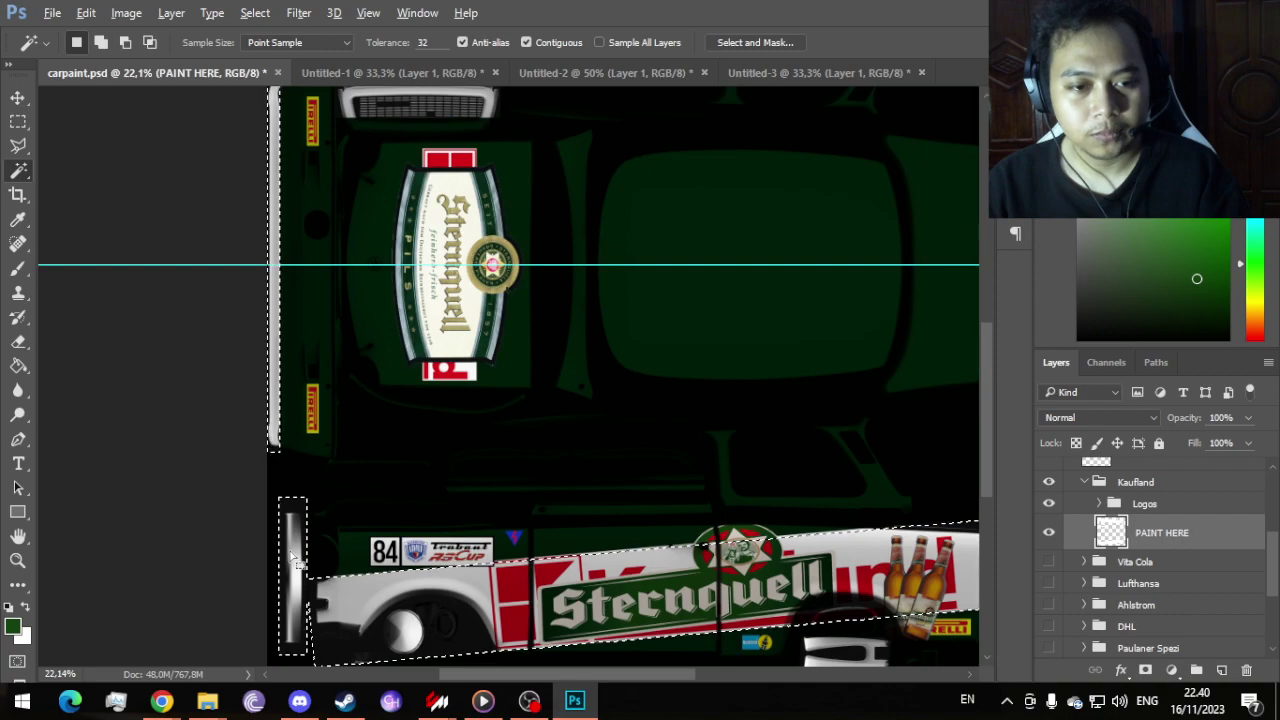
scroll(340, 480, "up", 5)
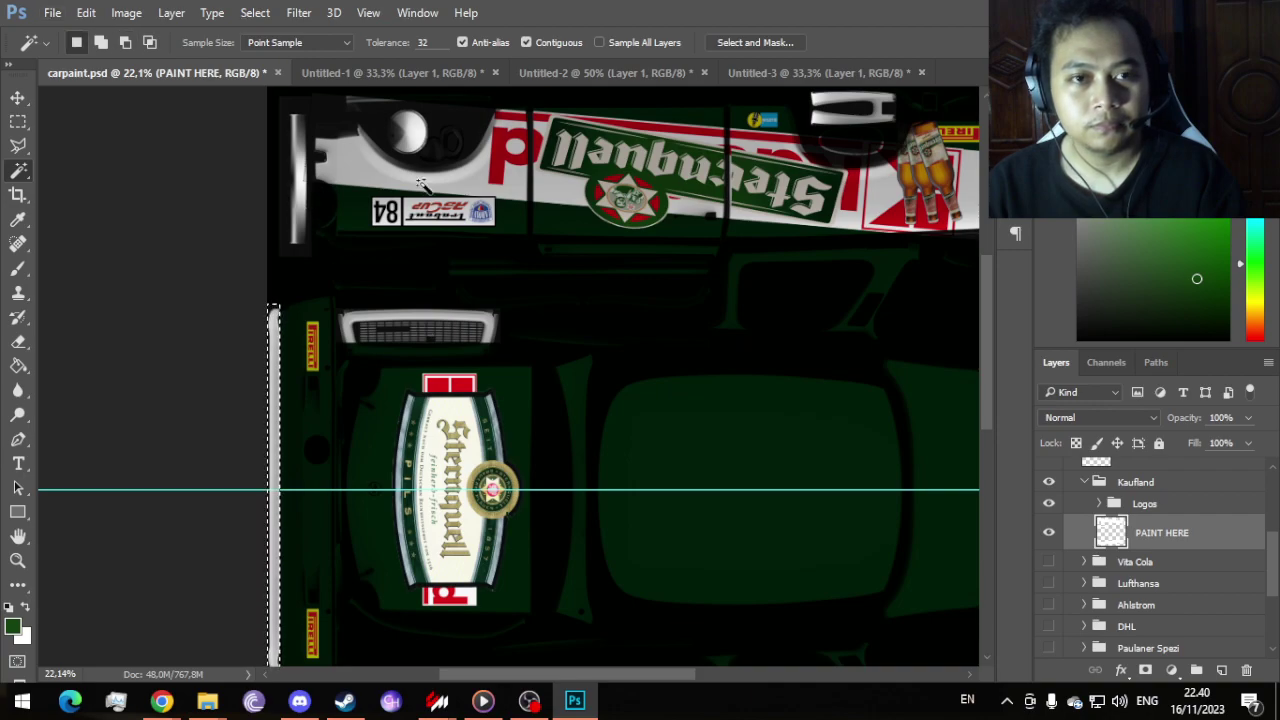
left_click_drag(588, 683, 680, 675)
scroll(624, 305, "up", 3)
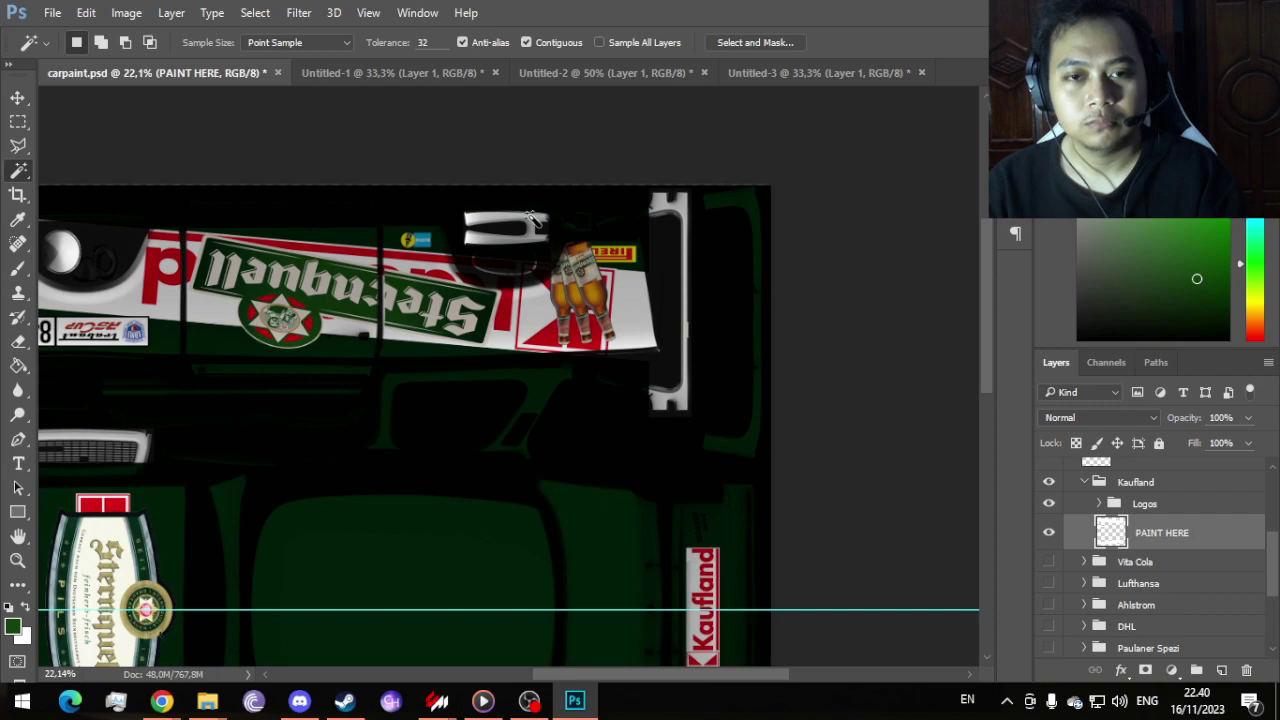
key("alt")
left_click(683, 245, "shift")
scroll(683, 245, "down", 2)
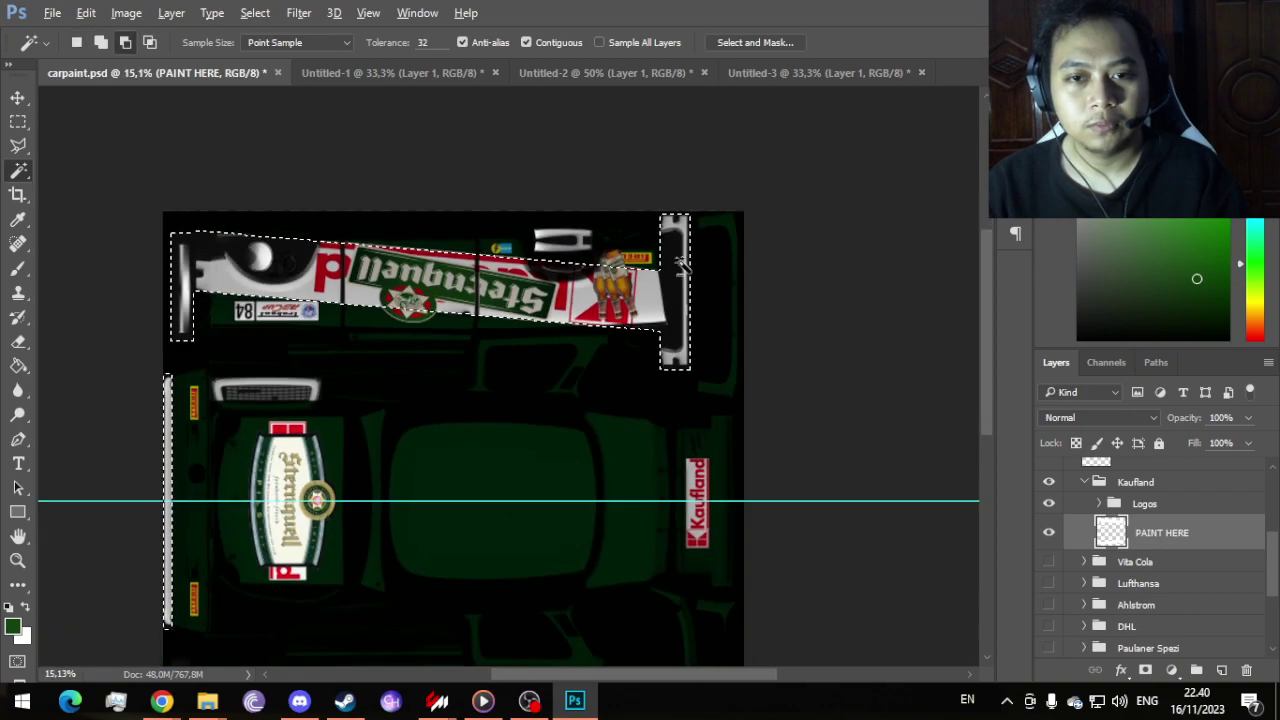
scroll(680, 262, "down", 3)
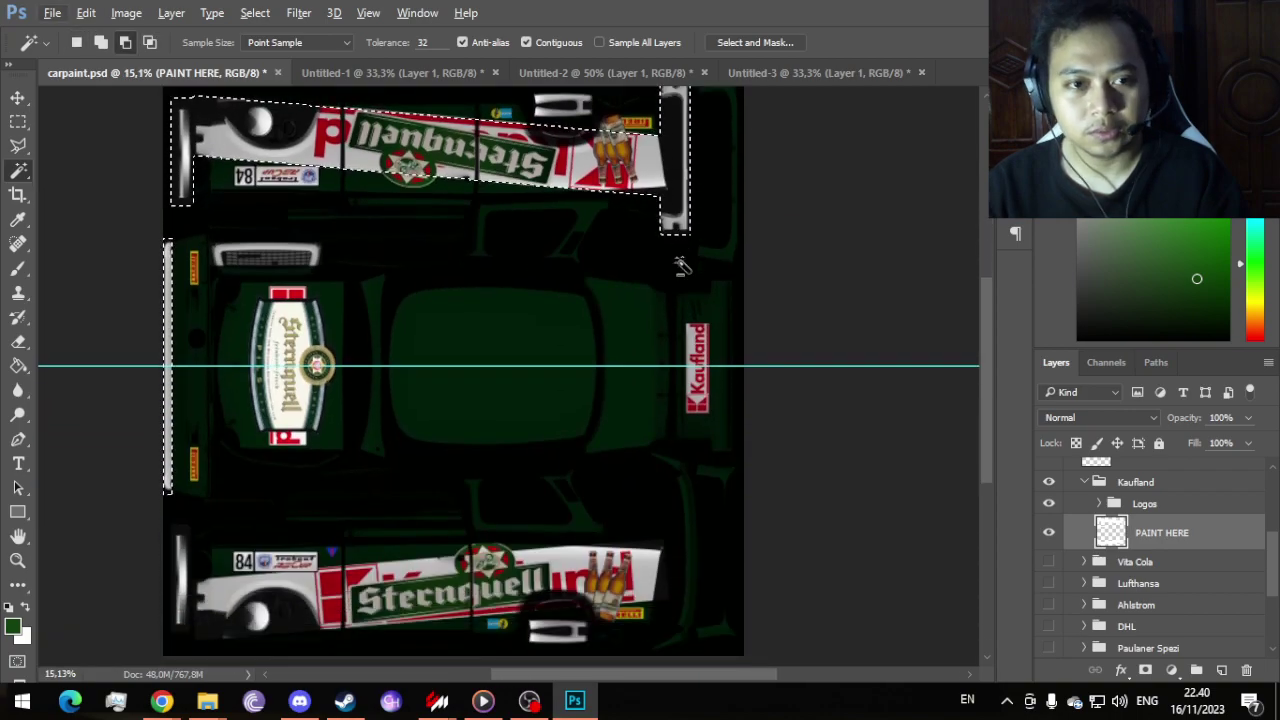
key("ctrl+alt+z")
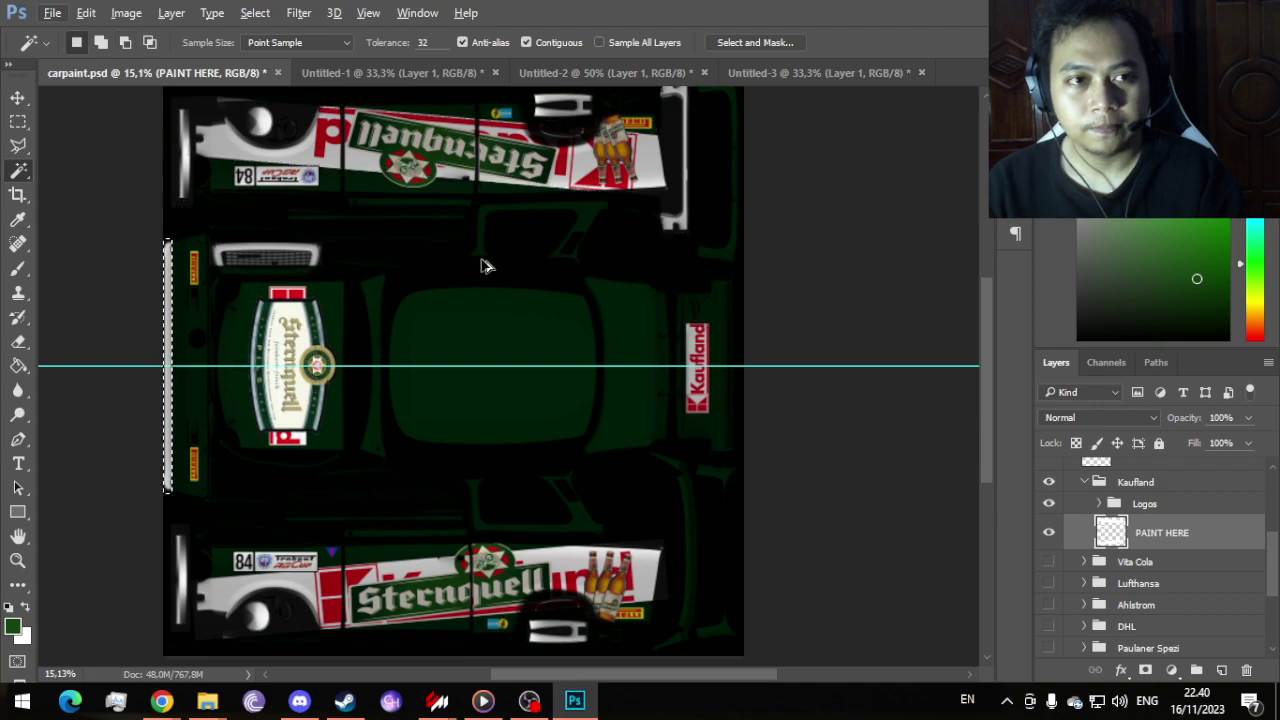
Step: Add the grille area to the front bumper selection, and hide and collapse the Kaufland group
left_click(270, 257, "shift")
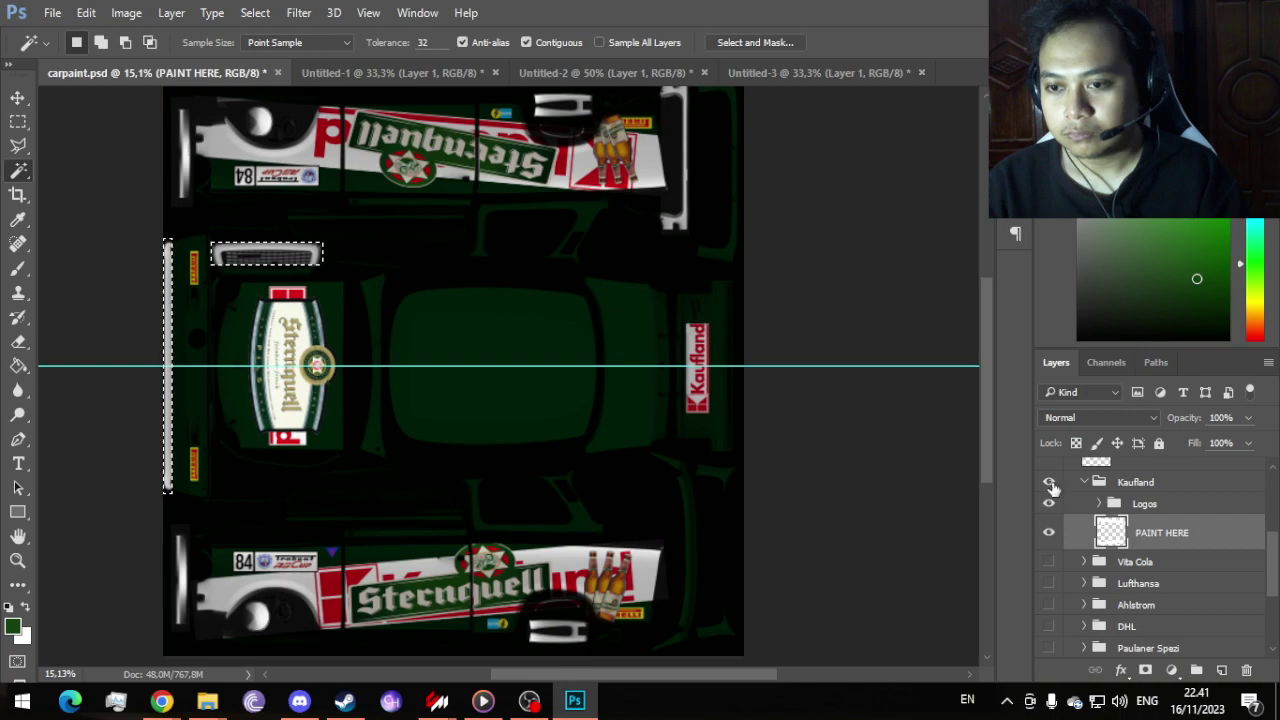
left_click(1049, 483)
left_click(1087, 485)
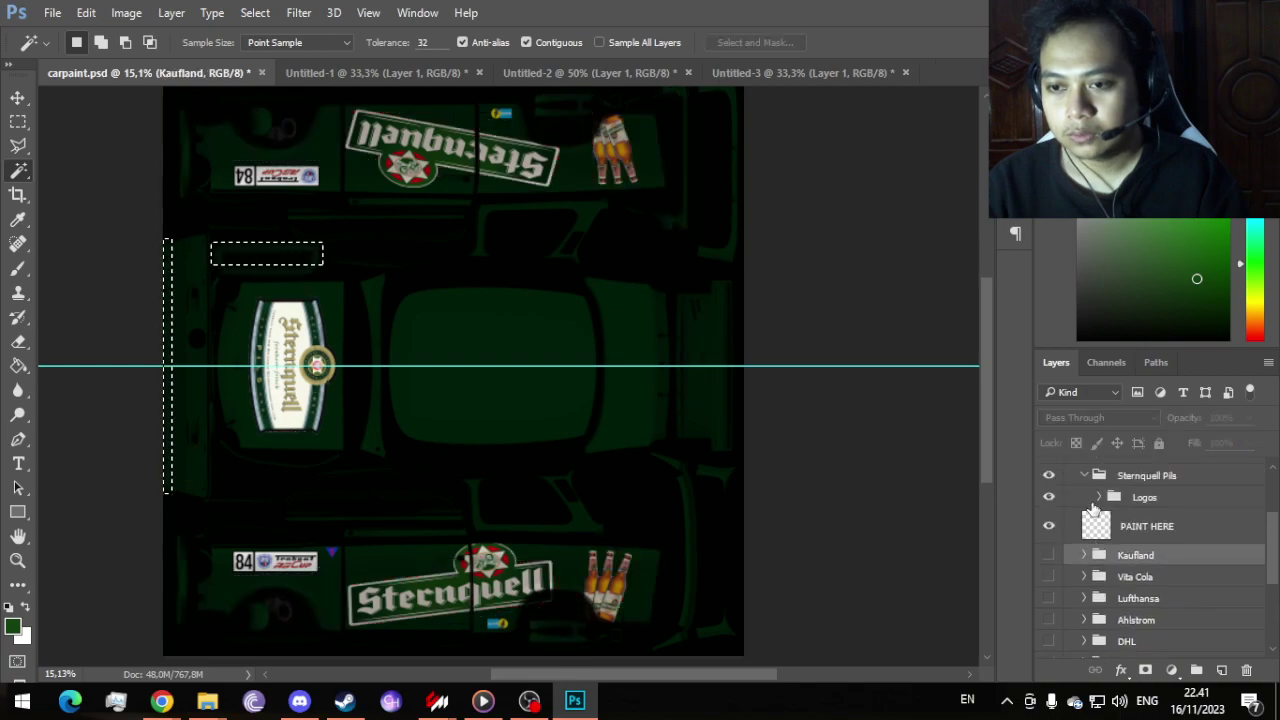
Step: Fill the selected front bumper and grille areas with white on the Sternquell Pils PAINT HERE layer
left_click(1100, 558)
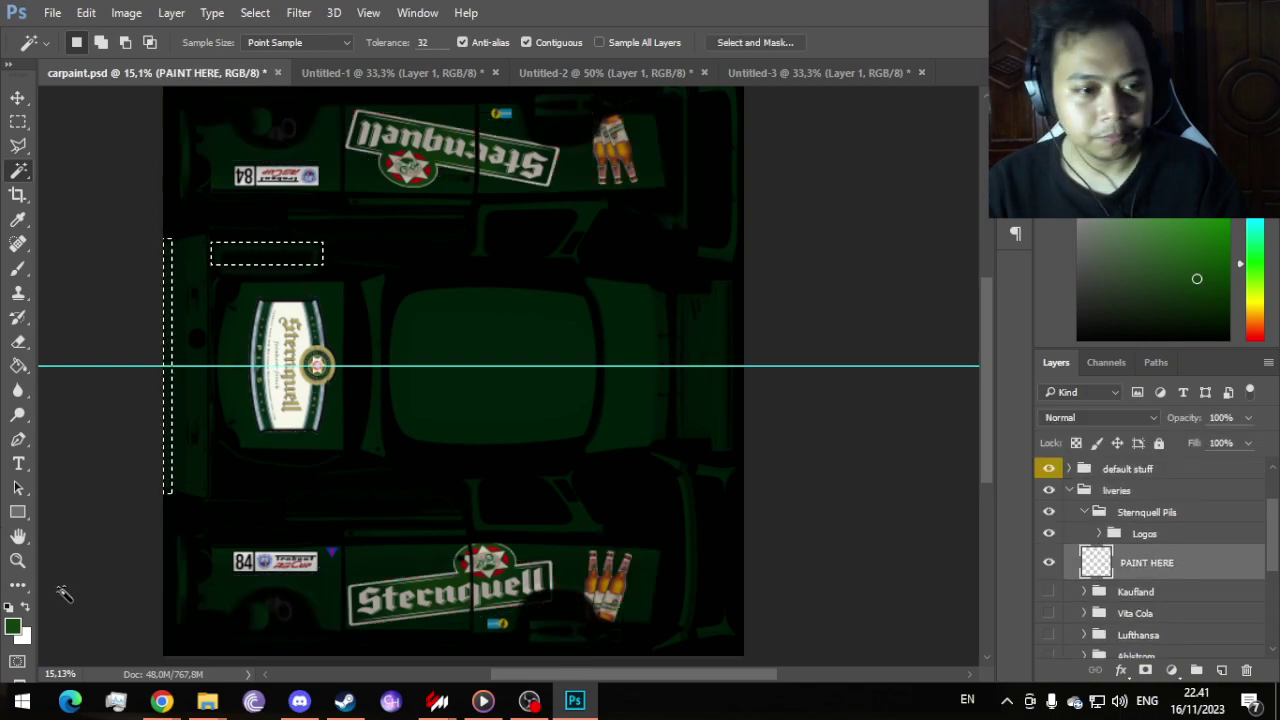
left_click(26, 609)
left_click(18, 366)
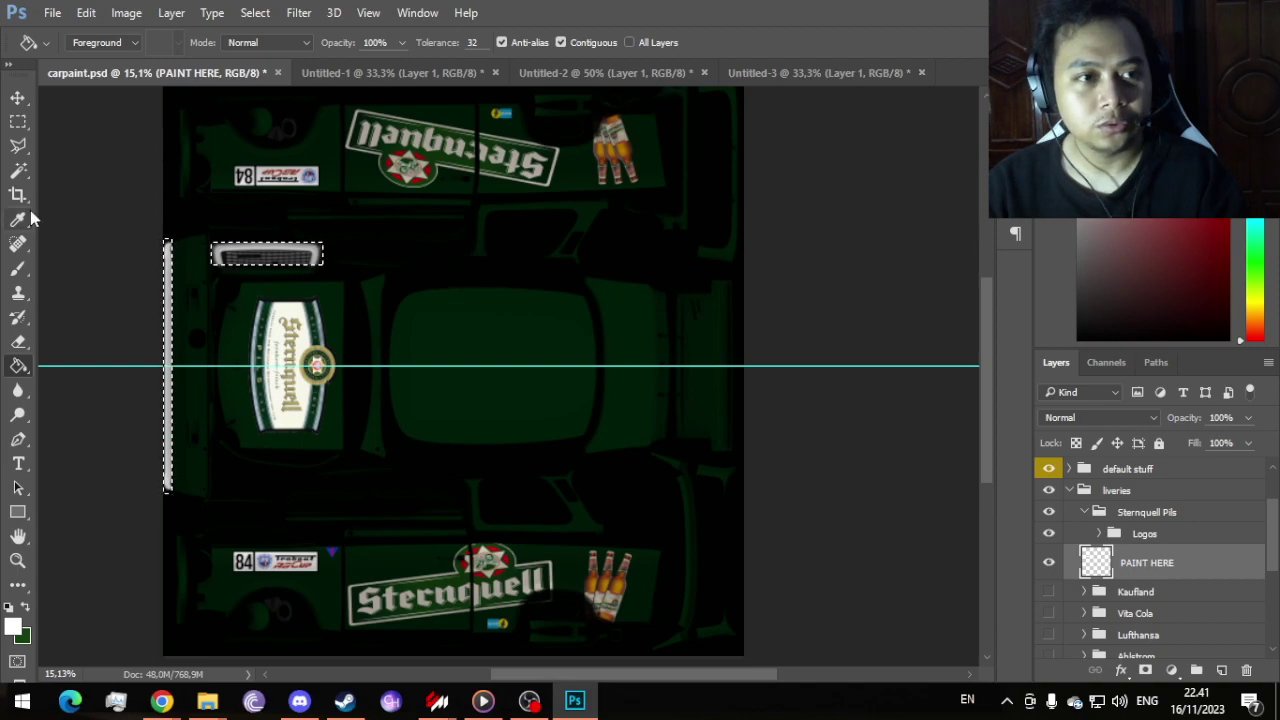
Step: Select the narrow bumper piece at the front of the upper side panel with a rectangular marquee and fill it with white
scroll(120, 171, "up", 5)
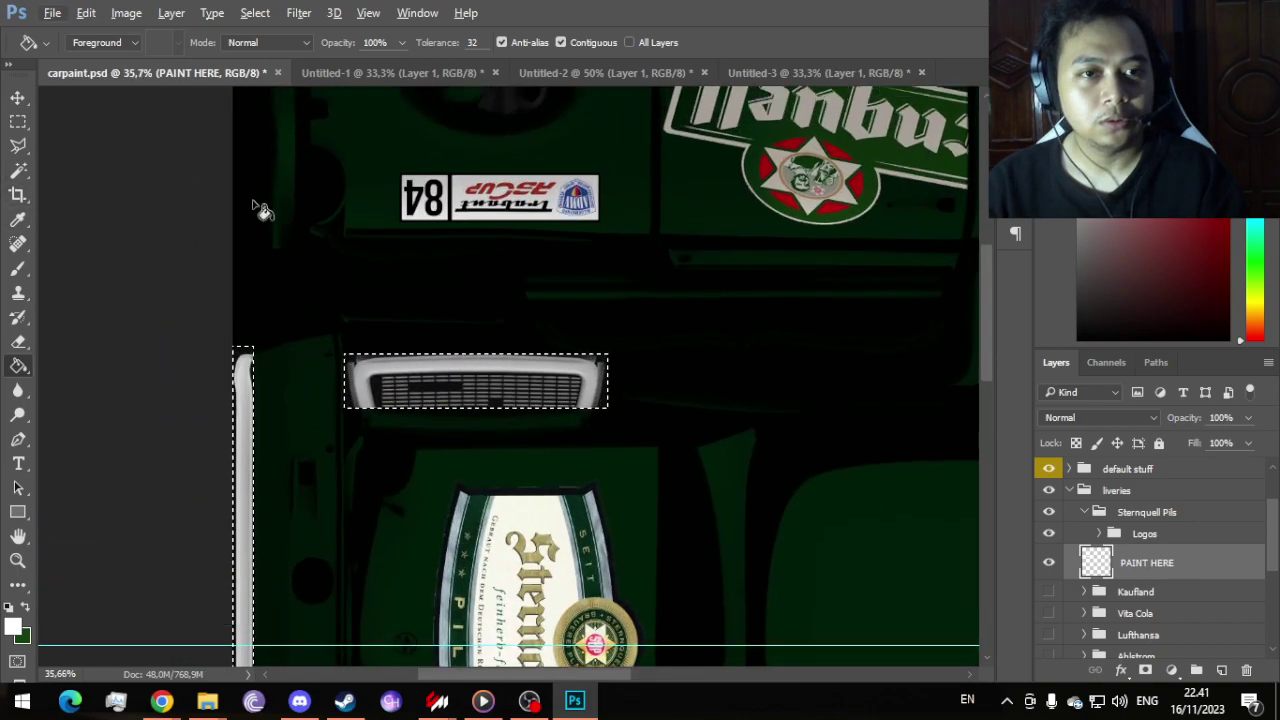
left_click(18, 121)
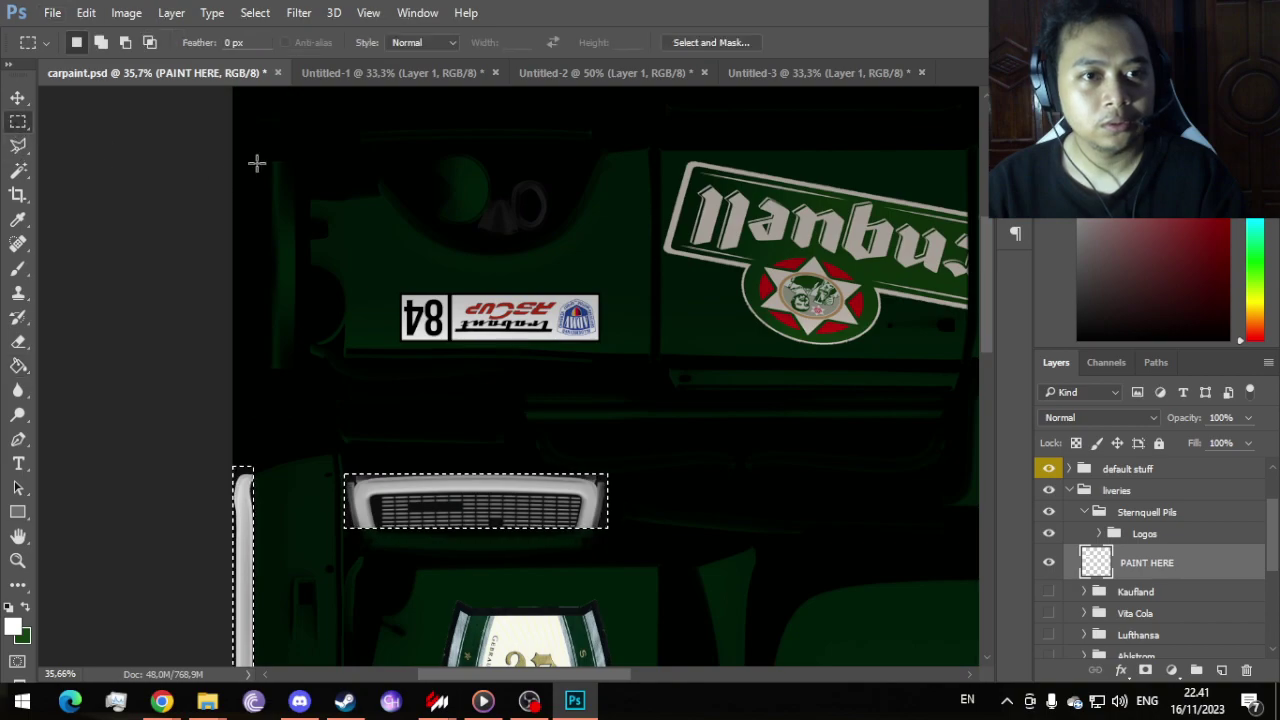
left_click_drag(265, 153, 305, 381)
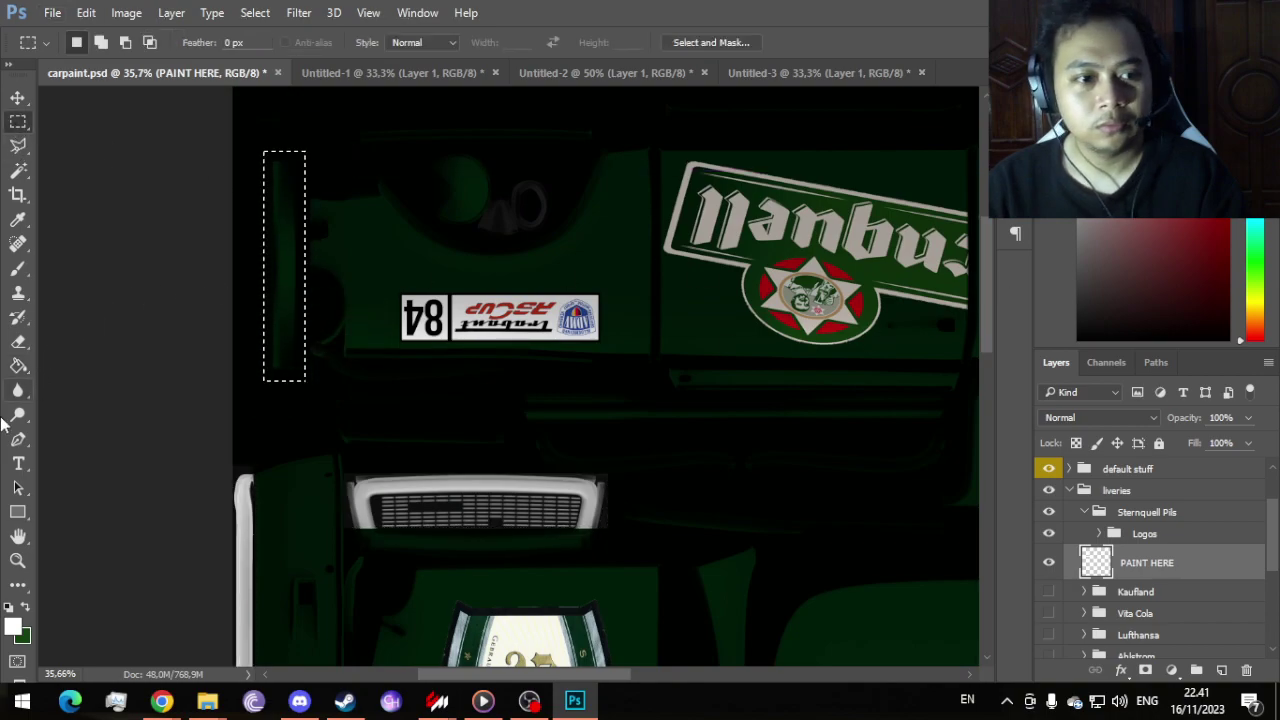
left_click(18, 366)
left_click(288, 284)
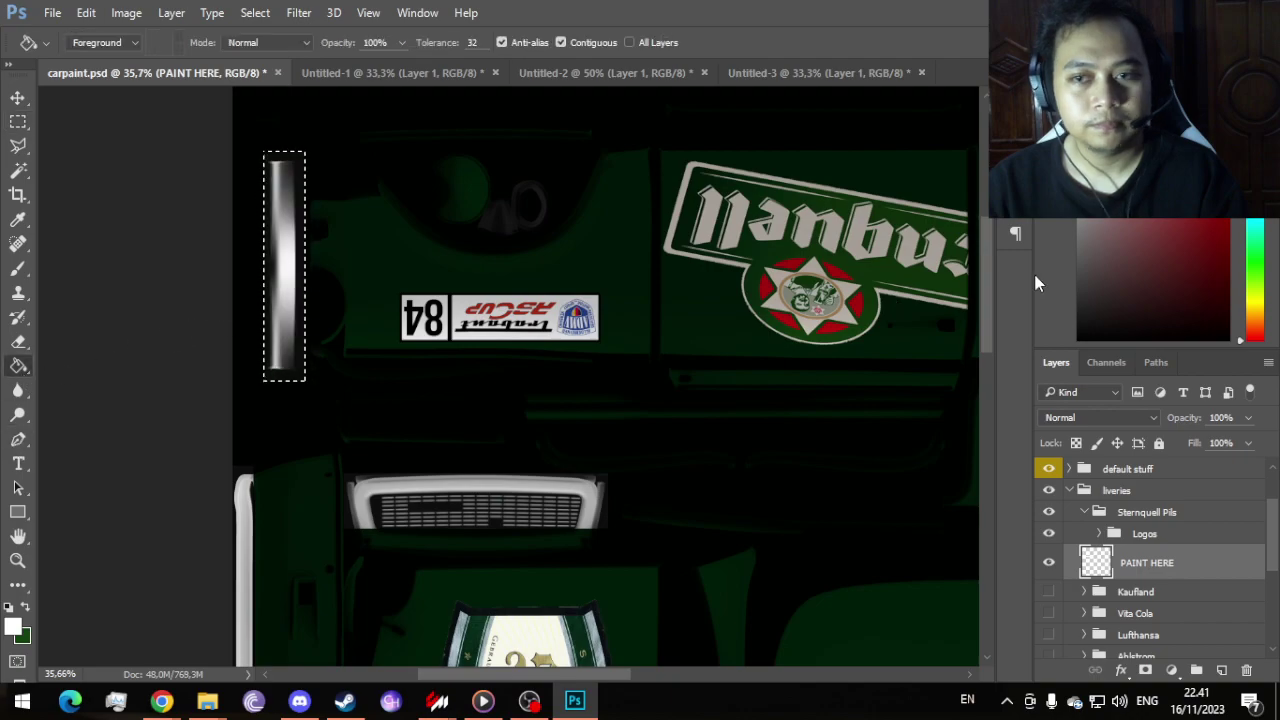
Step: Select the narrow bumper piece at the front of the lower side panel with a rectangular marquee and fill it with white
left_click_drag(988, 250, 970, 457)
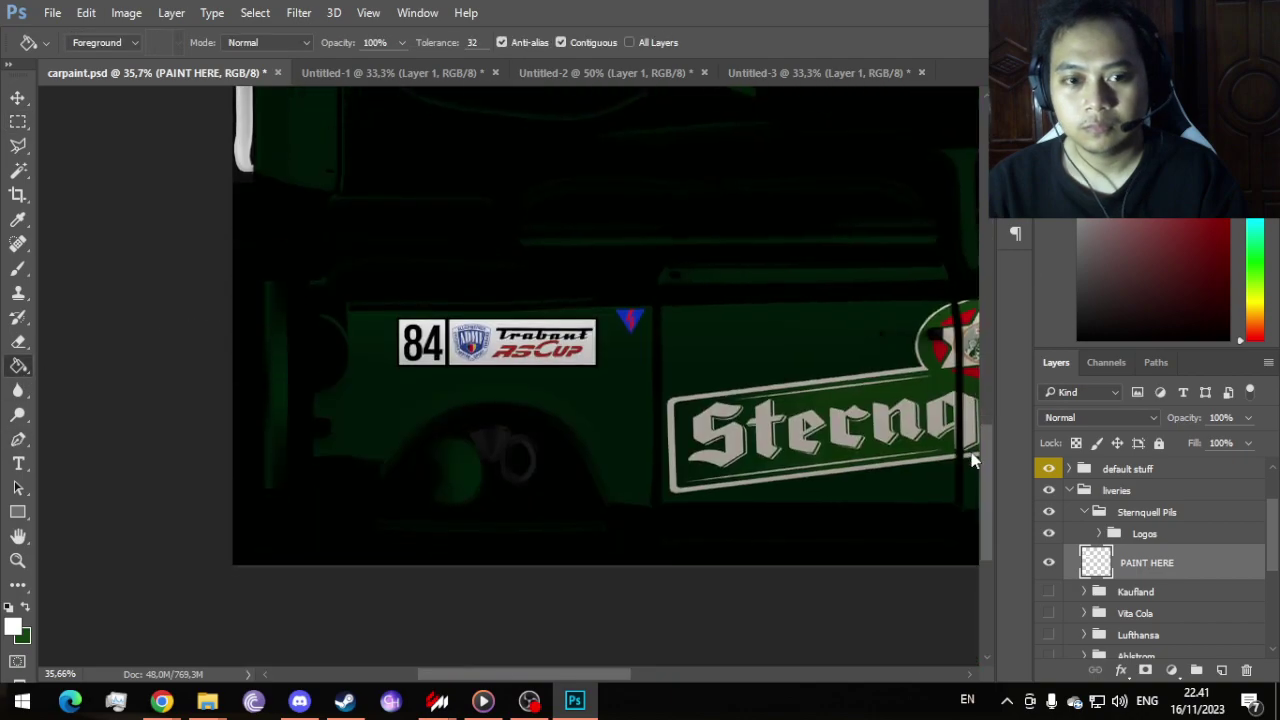
left_click(18, 121)
left_click_drag(259, 269, 291, 504)
left_click_drag(276, 455, 277, 457)
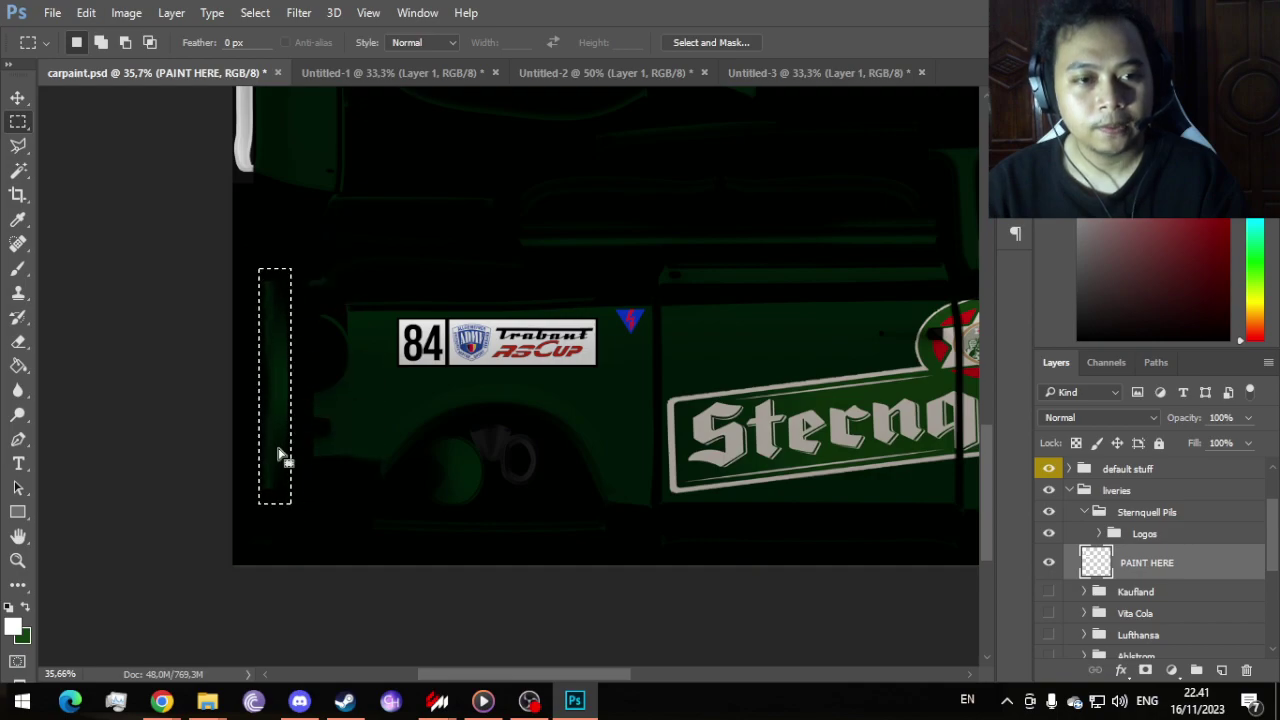
left_click(18, 366)
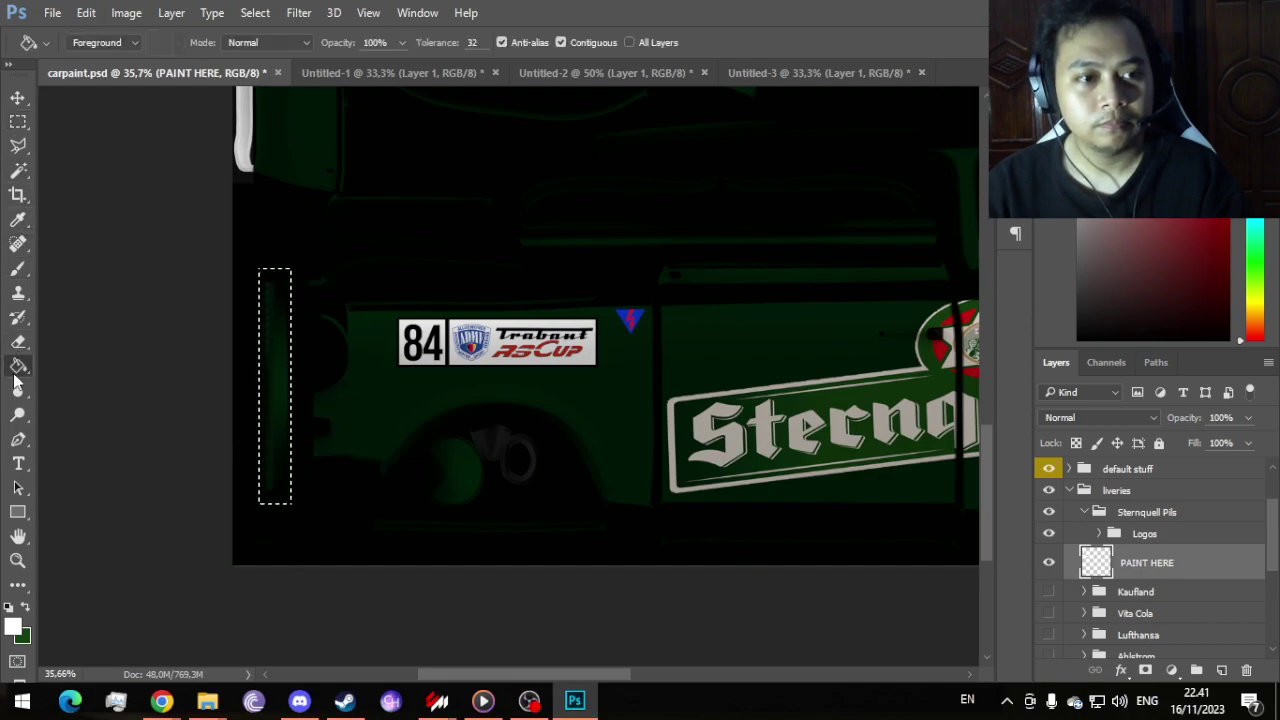
left_click(280, 382)
scroll(398, 410, "down", 3)
scroll(398, 383, "down", 2)
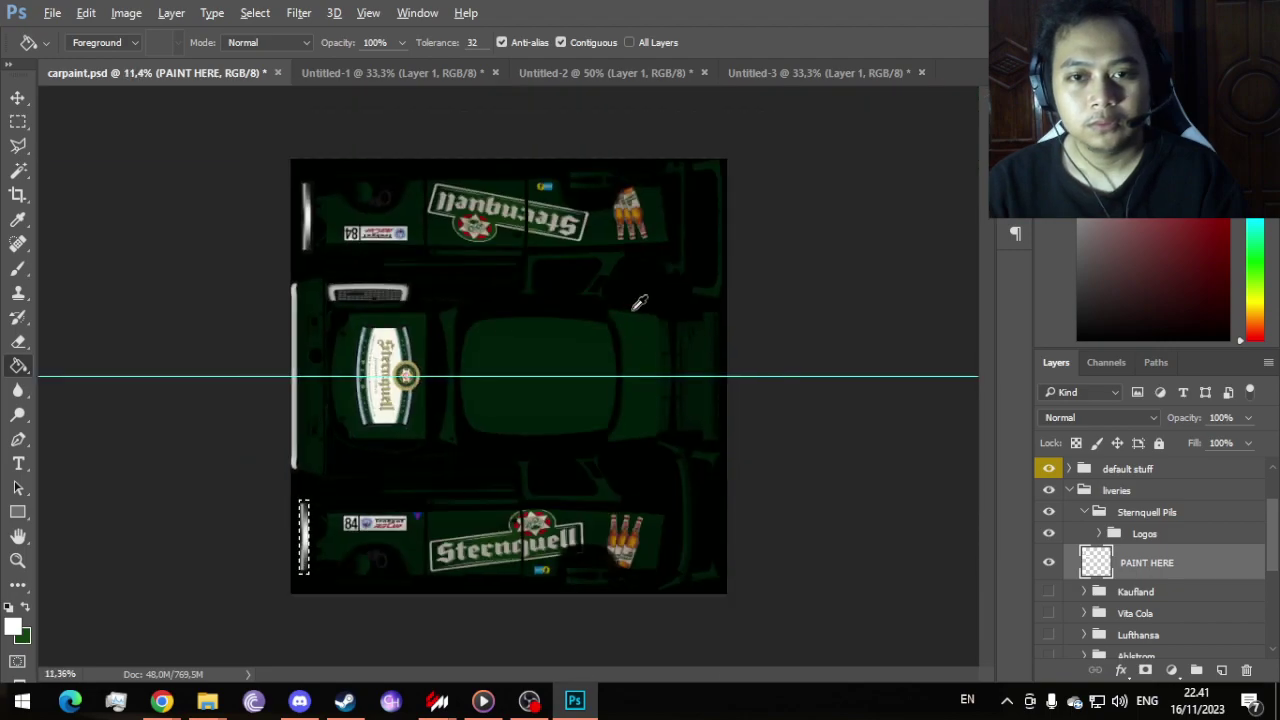
Step: Outline the rear bumper behind the upper side's beer bottles with the Polygonal Lasso and fill it with white
scroll(794, 277, "up", 4)
scroll(752, 207, "up", 2)
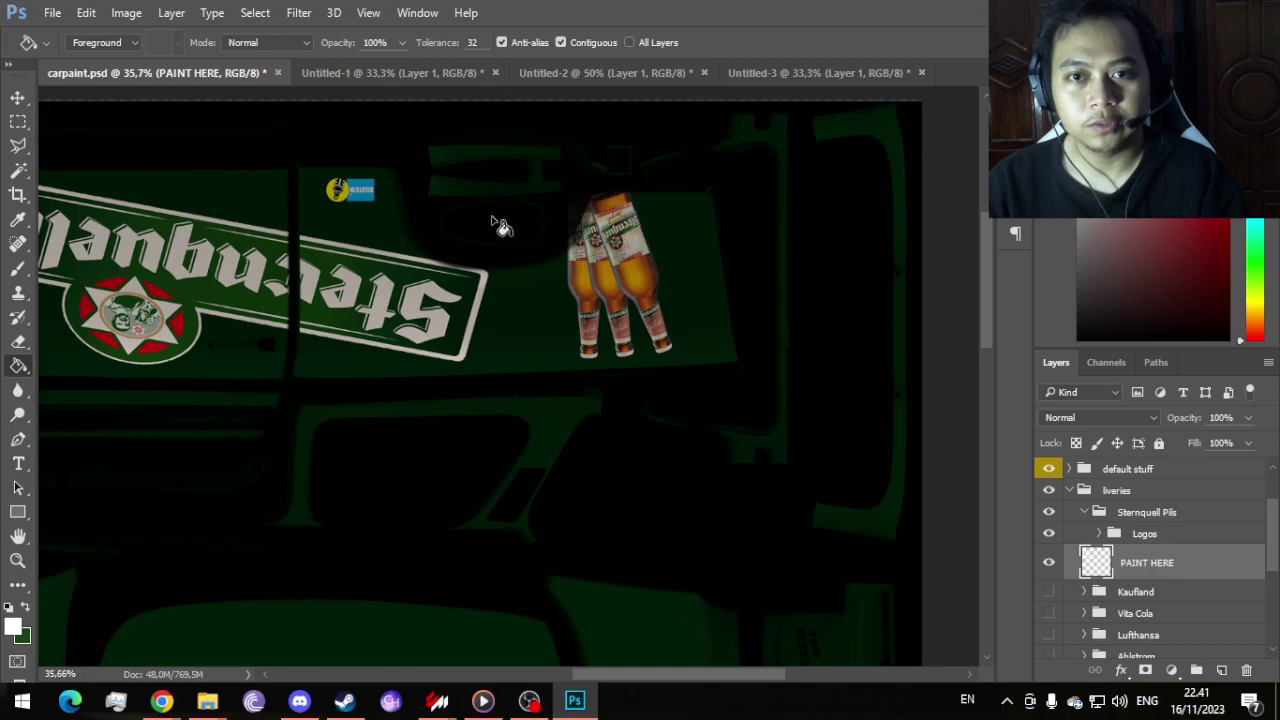
left_click(19, 144)
left_click(643, 392)
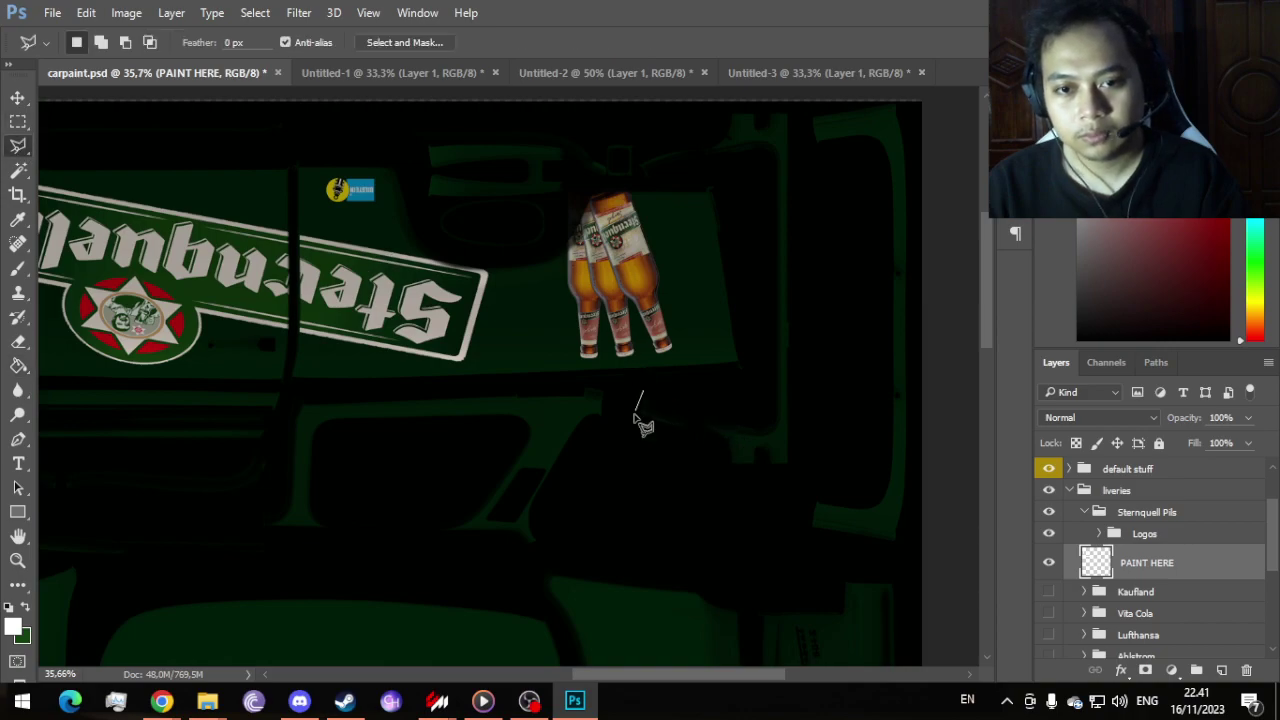
left_click(633, 421)
left_click(750, 486)
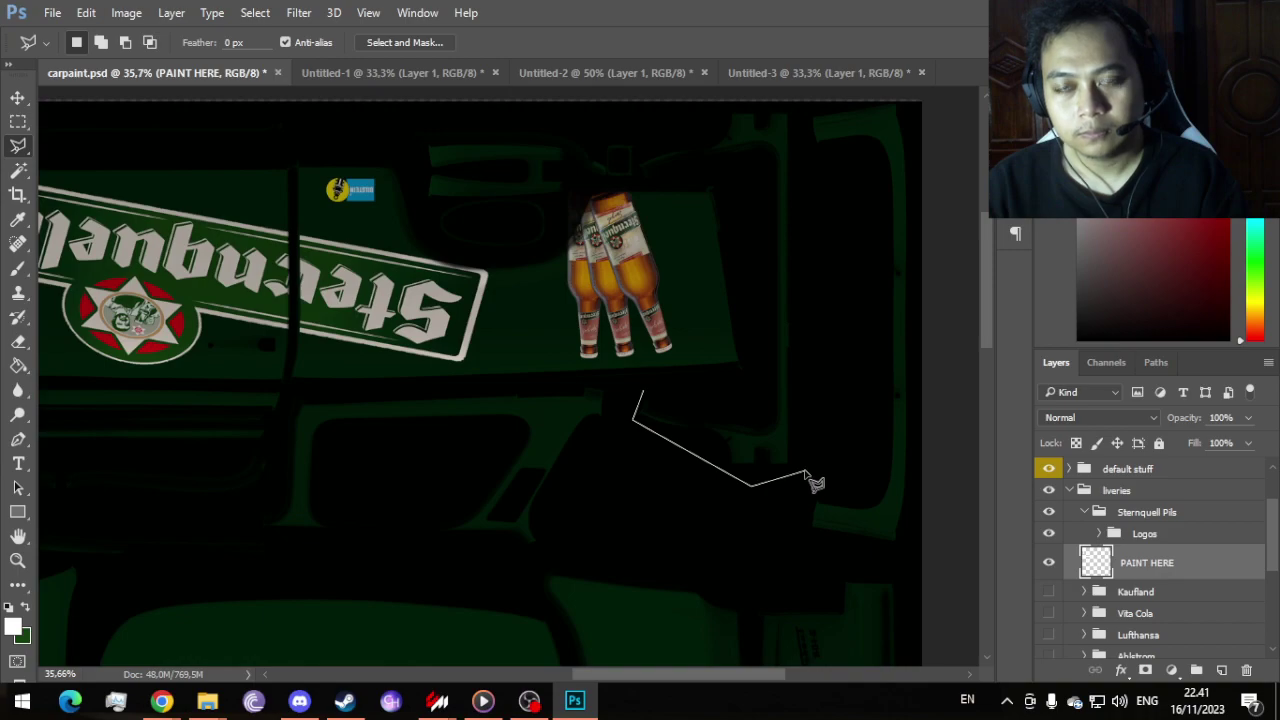
left_click(805, 470)
left_click(800, 103)
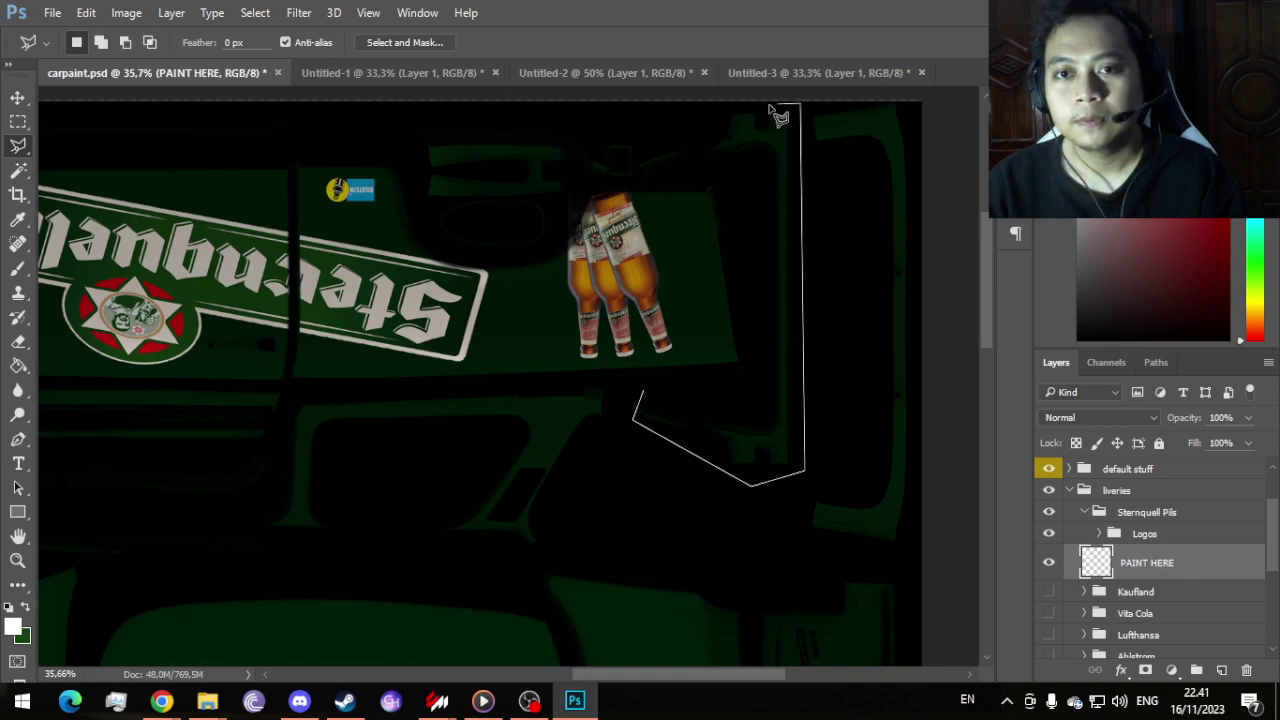
left_click(725, 102)
left_click(635, 150)
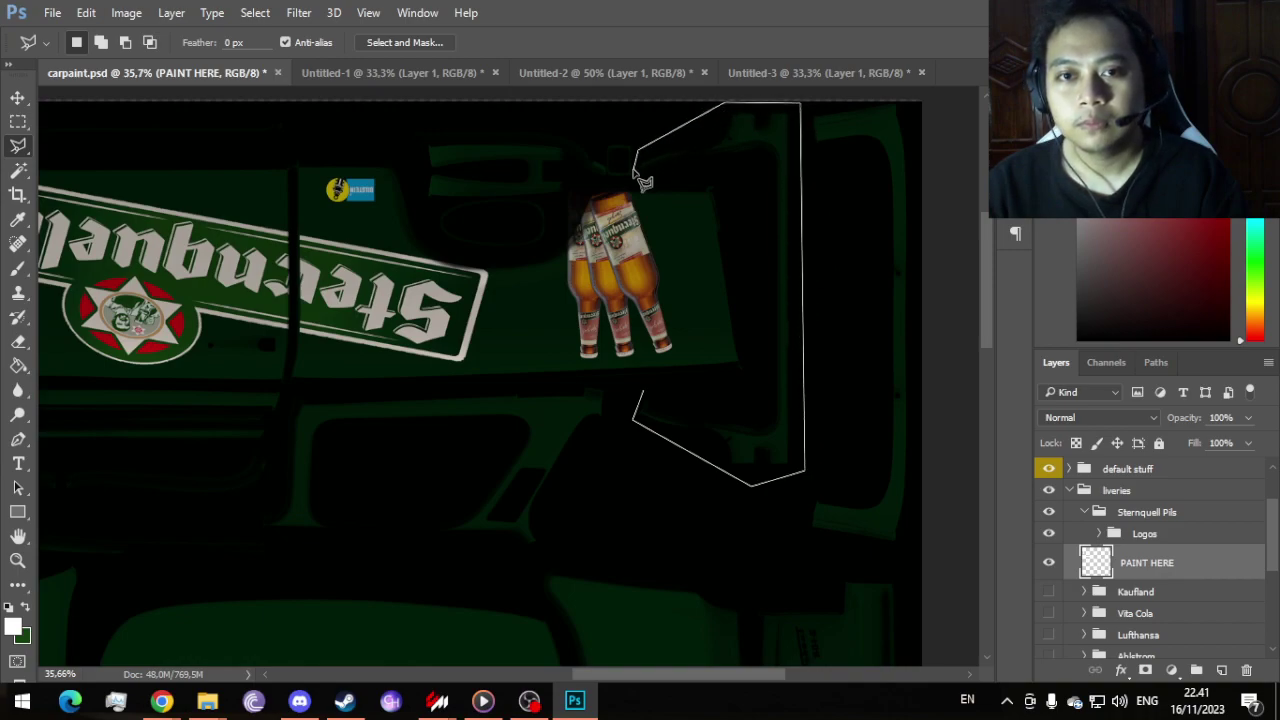
left_click(634, 175)
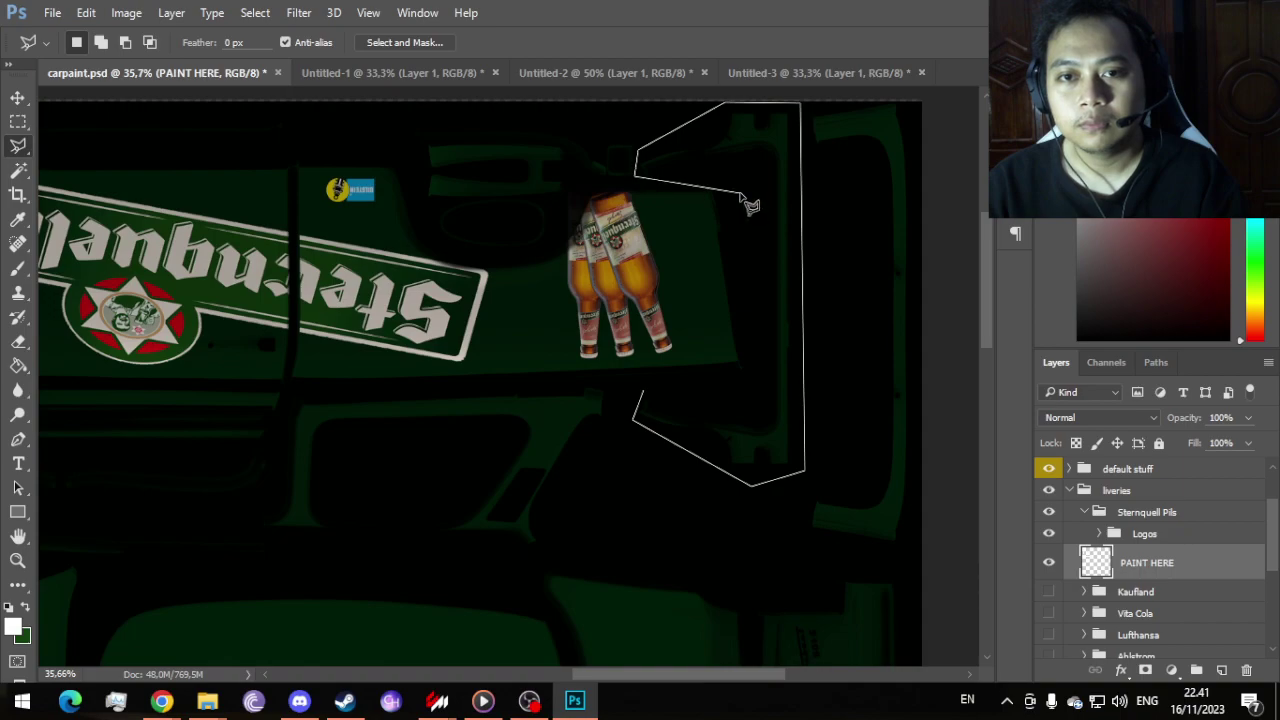
left_click(741, 193)
left_click(762, 397)
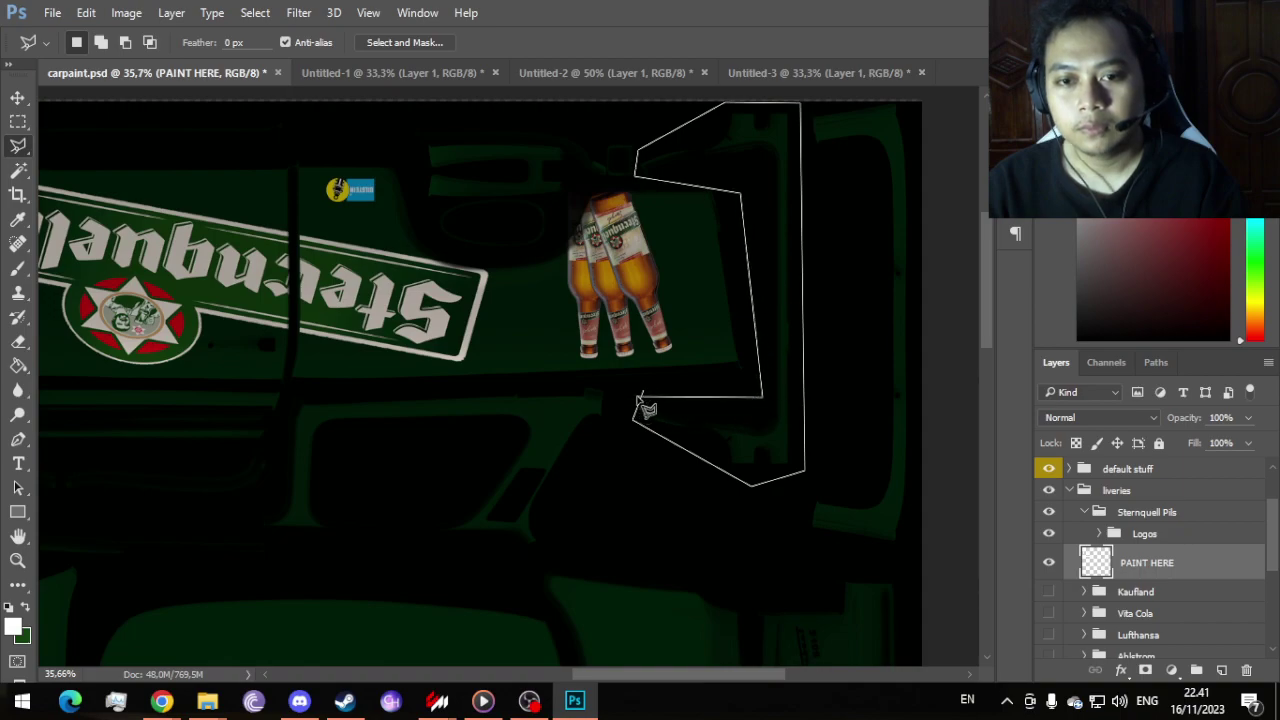
left_click(642, 398)
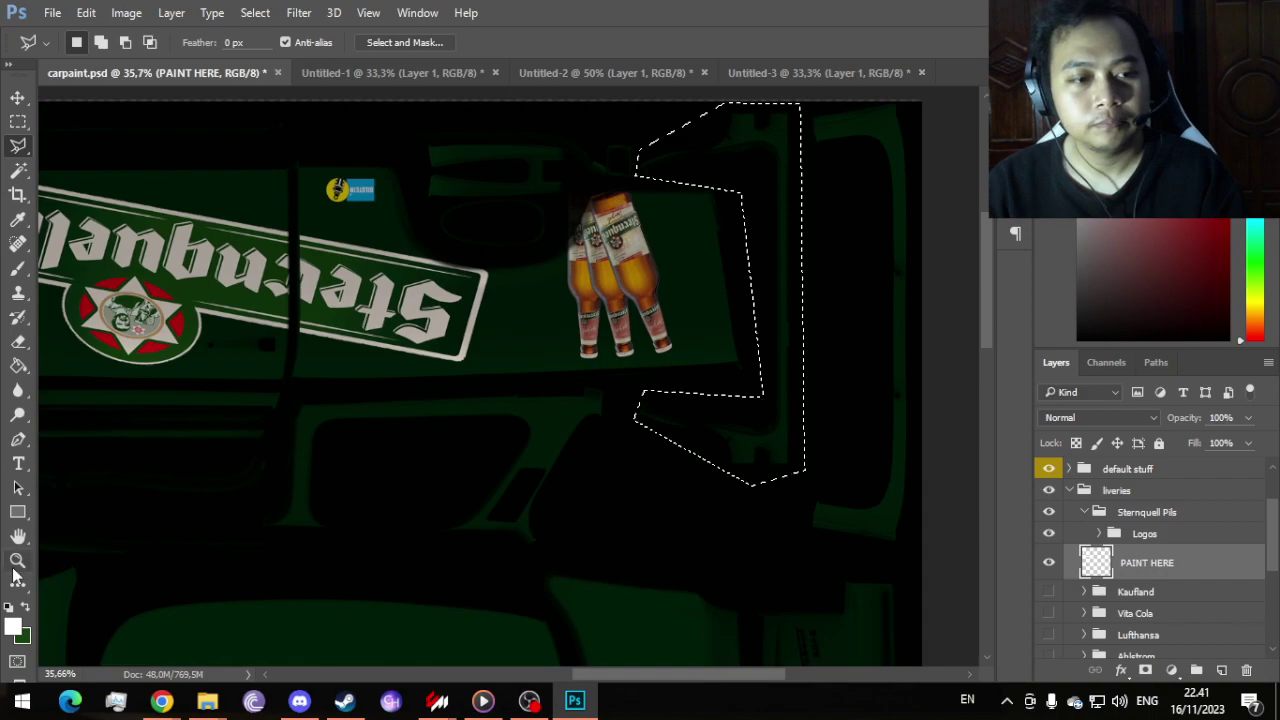
left_click(18, 366)
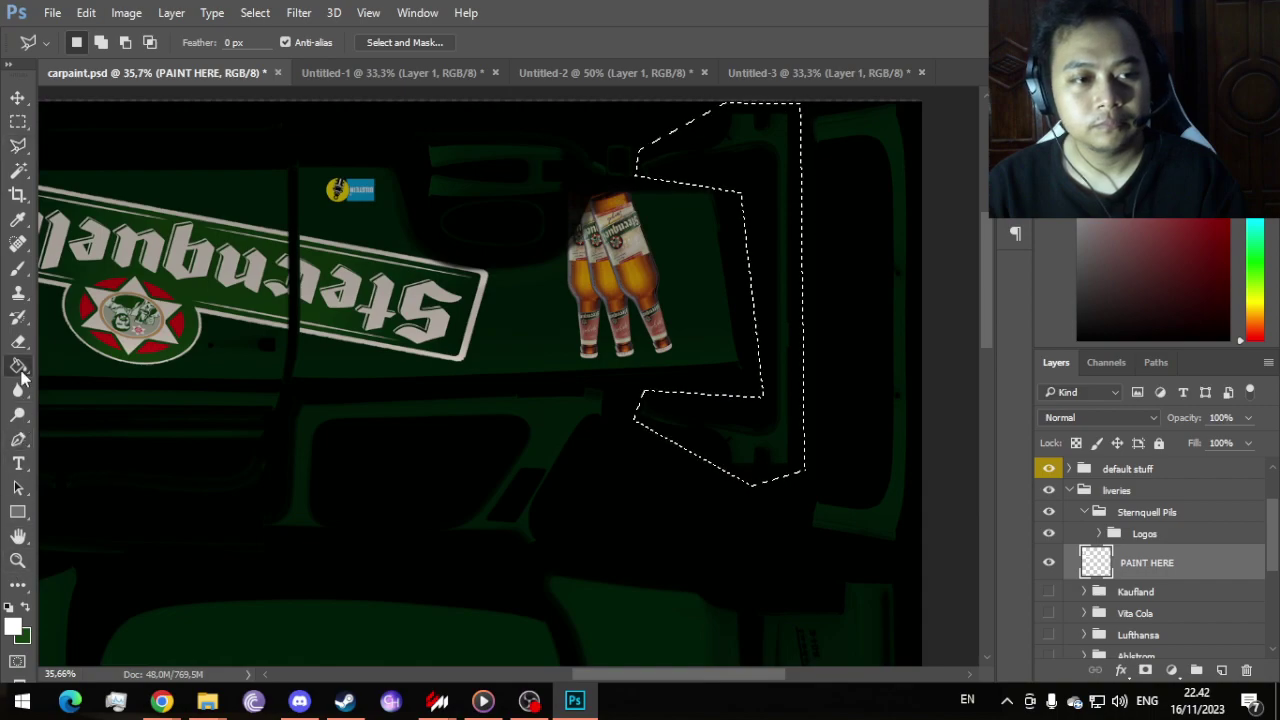
left_click(740, 330)
scroll(730, 340, "down", 5)
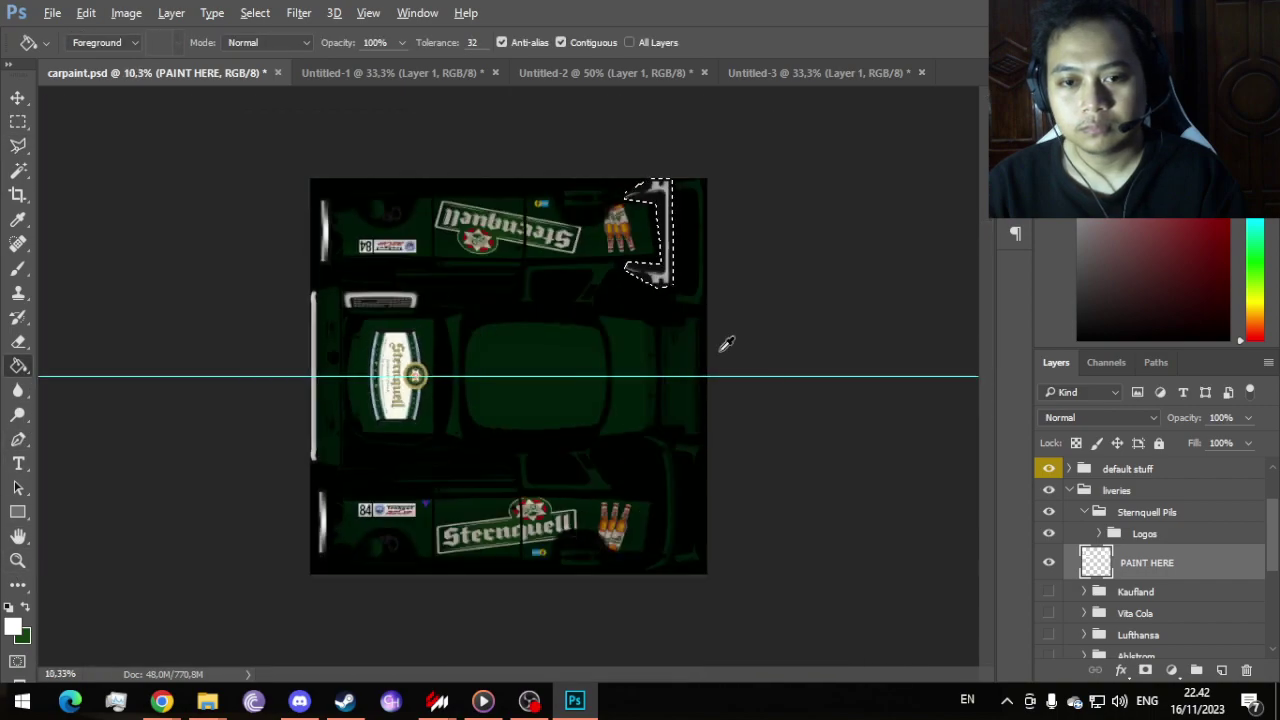
scroll(727, 343, "up", 1)
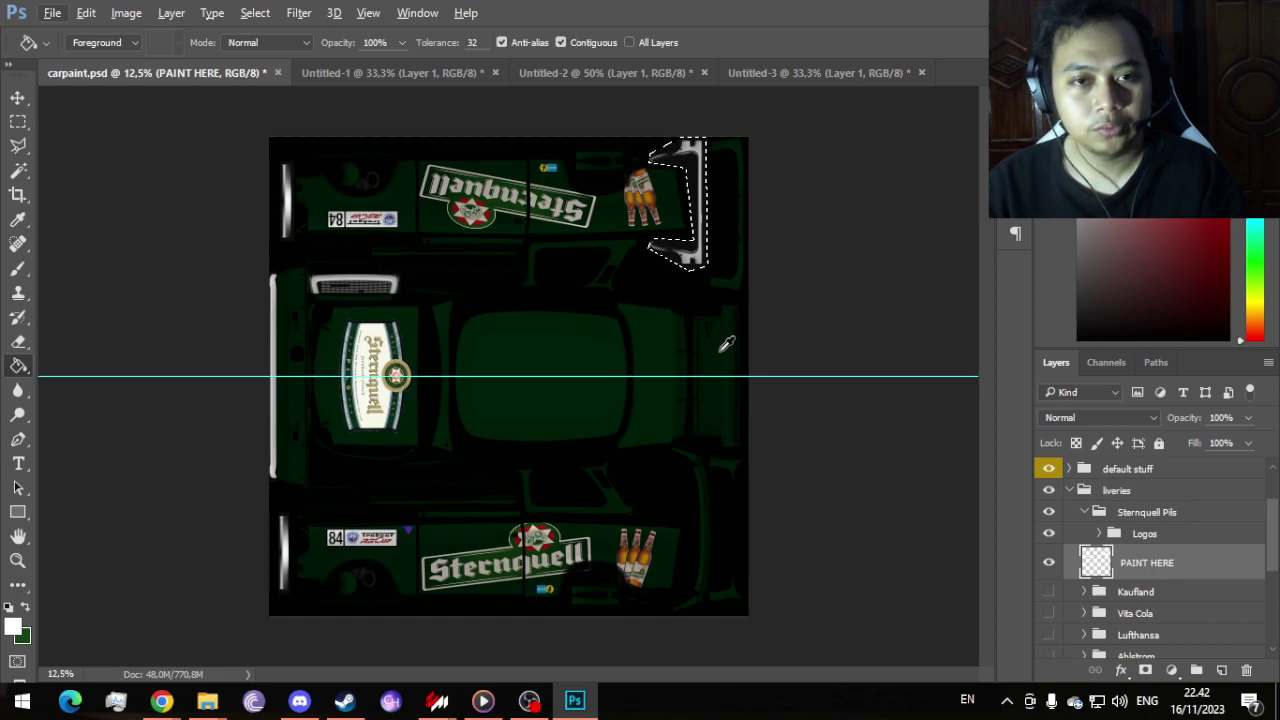
Step: Outline the central roof panel of the Trabant template with a closed Polygonal Lasso selection
scroll(527, 454, "up", 3)
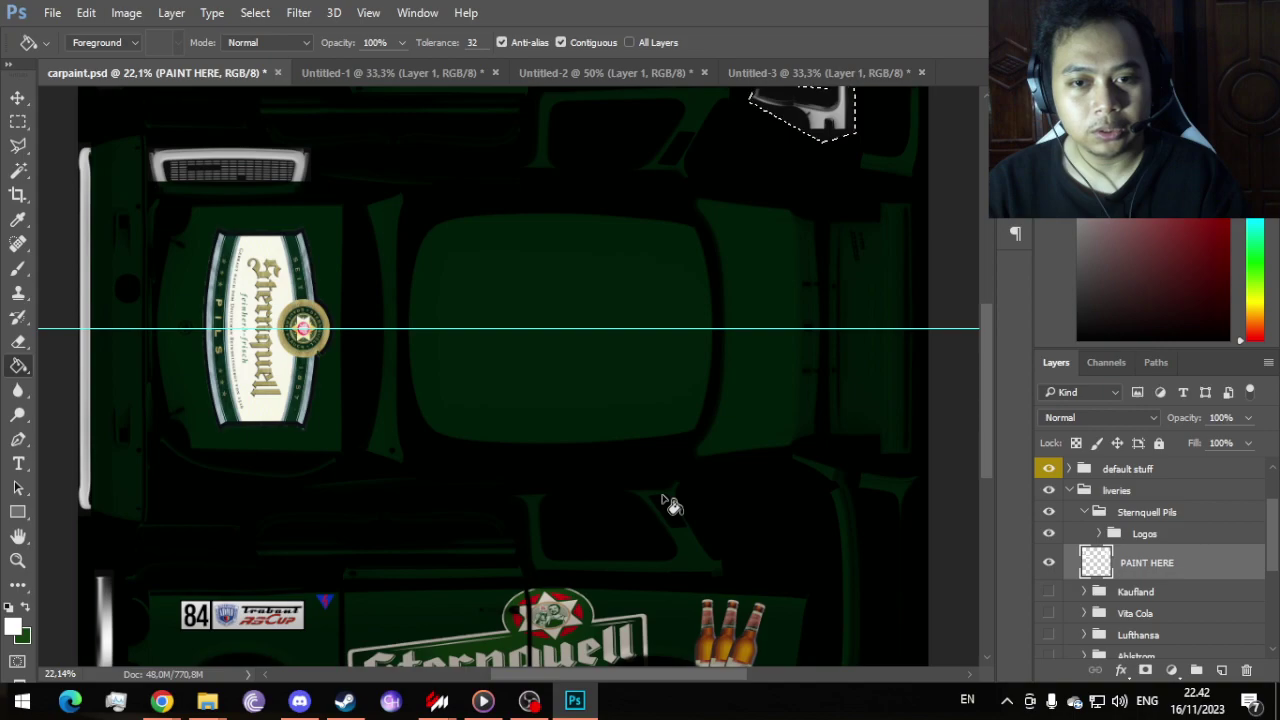
scroll(671, 505, "down", 2)
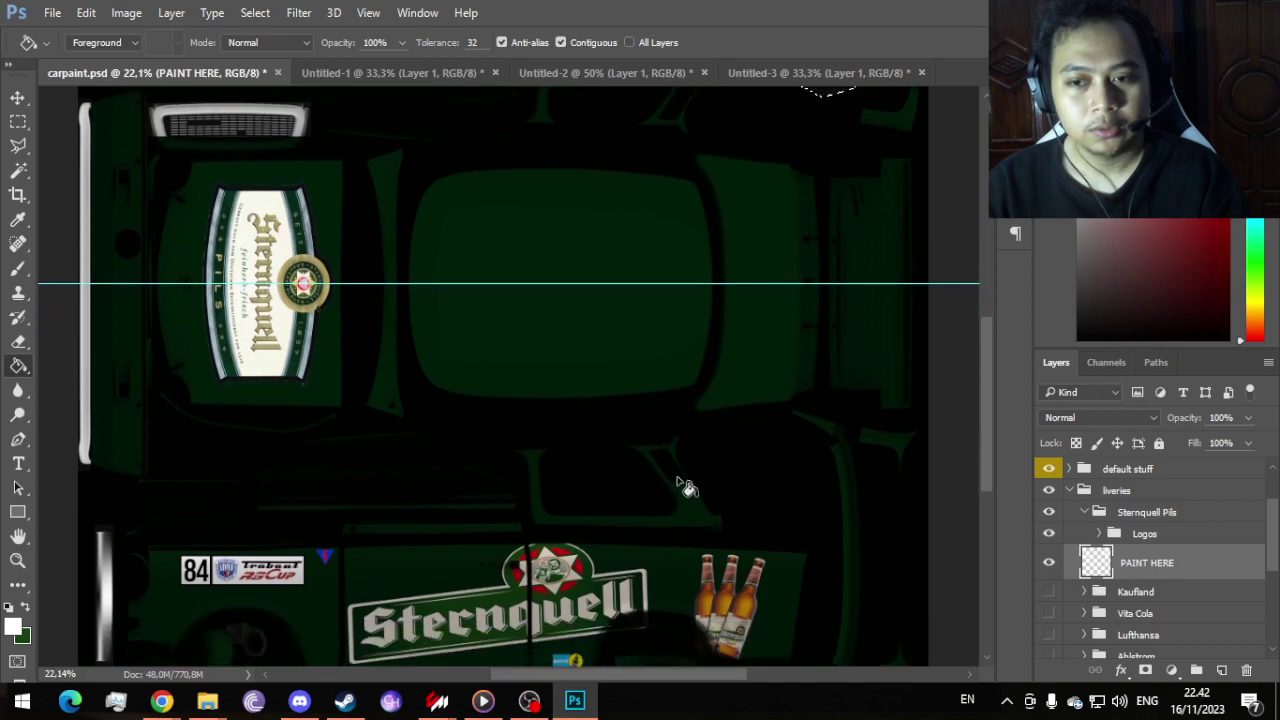
scroll(645, 385, "up", 2)
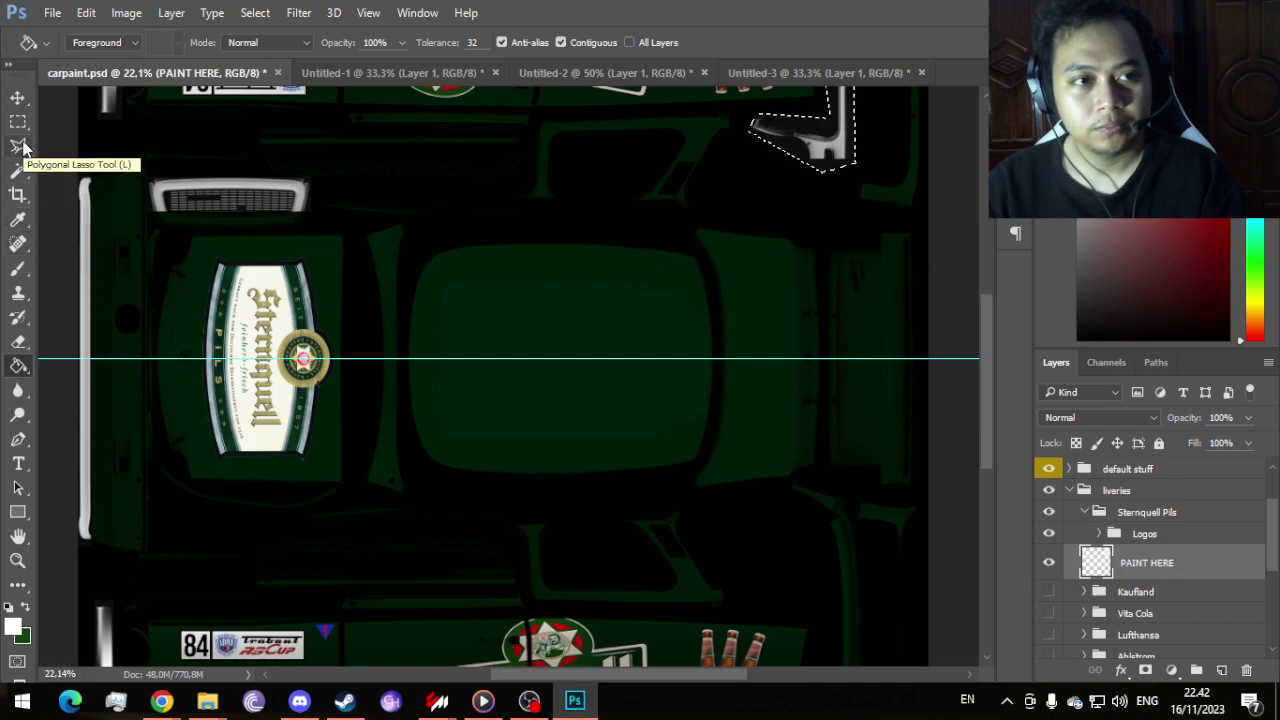
scroll(700, 423, "down", 2)
scroll(700, 423, "up", 5)
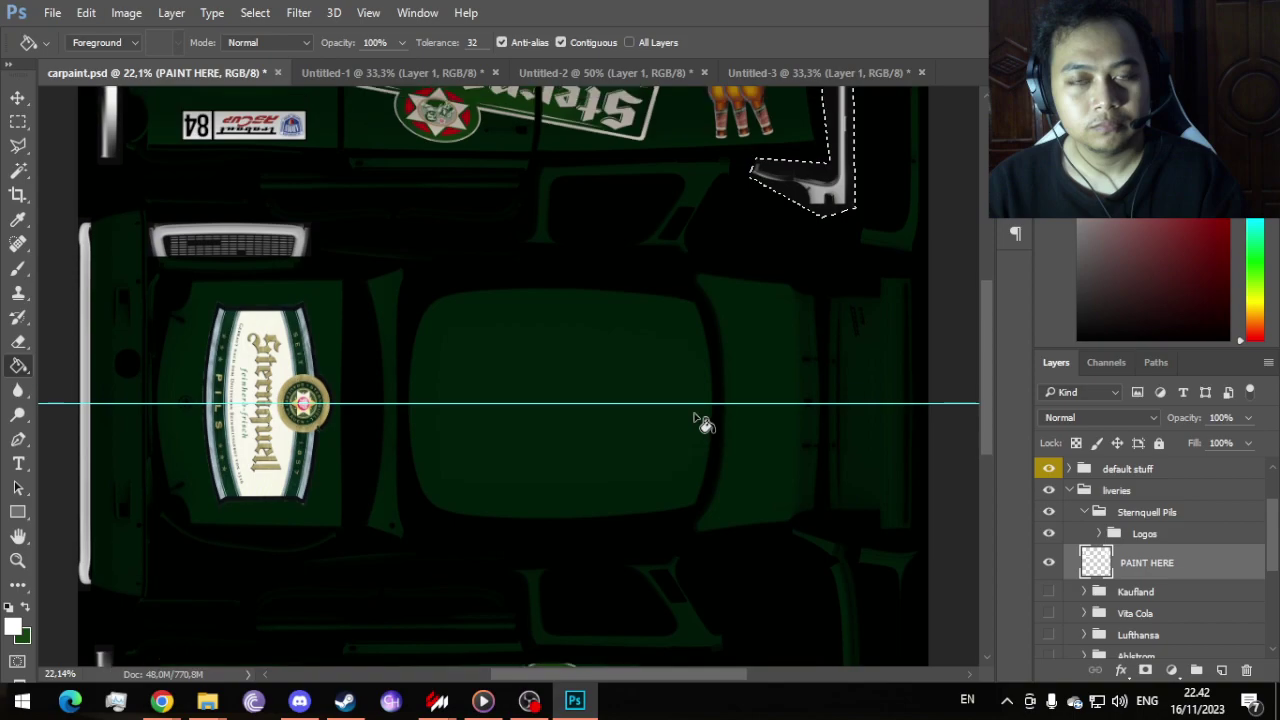
scroll(700, 423, "down", 5)
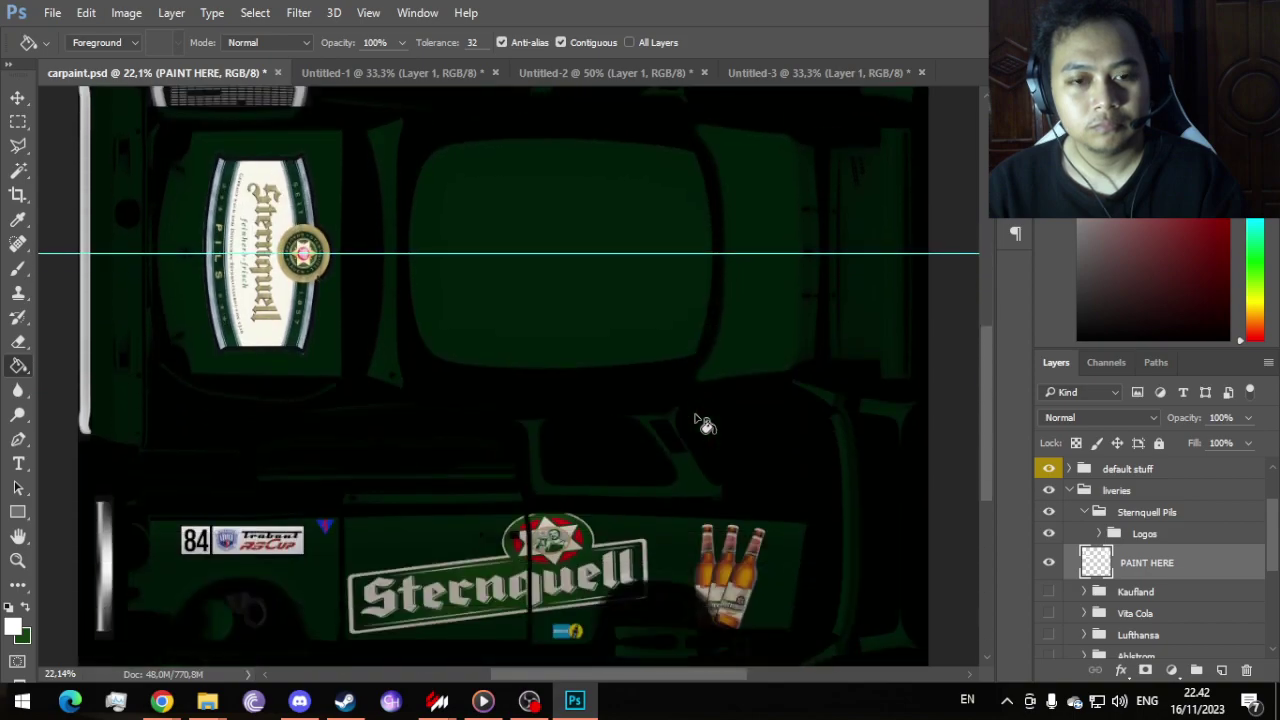
left_click(19, 147)
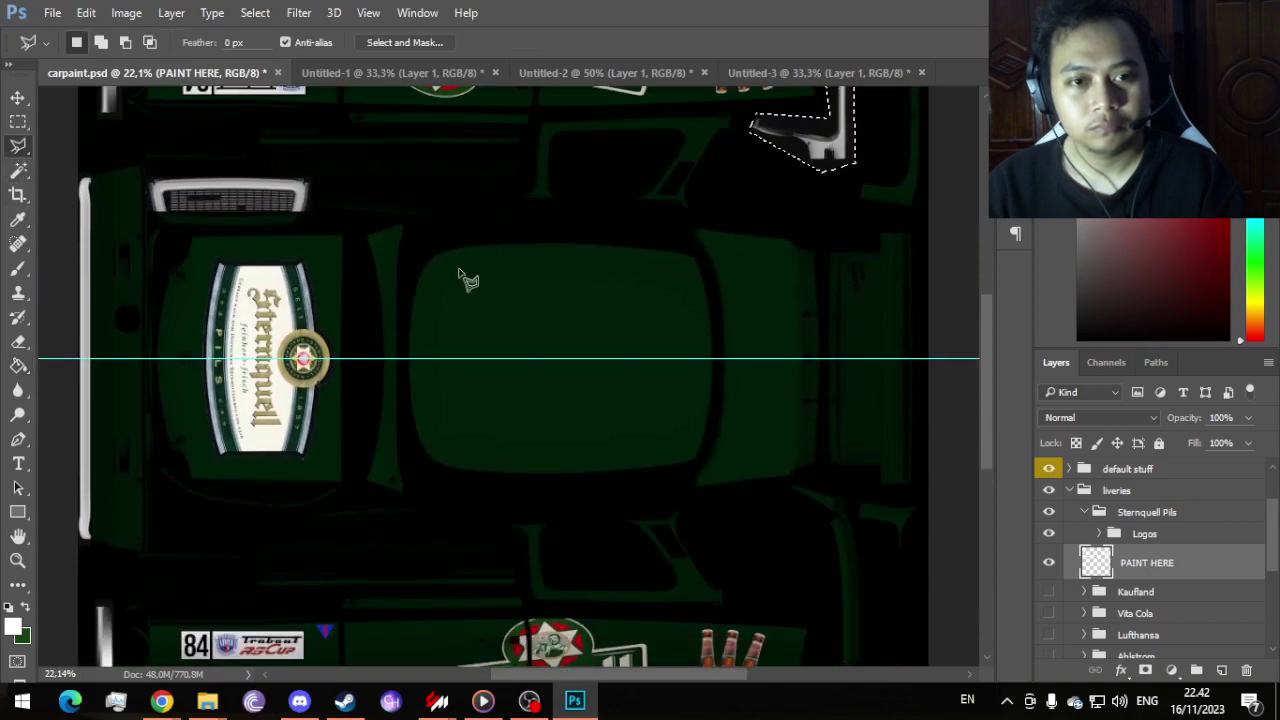
left_click(417, 245)
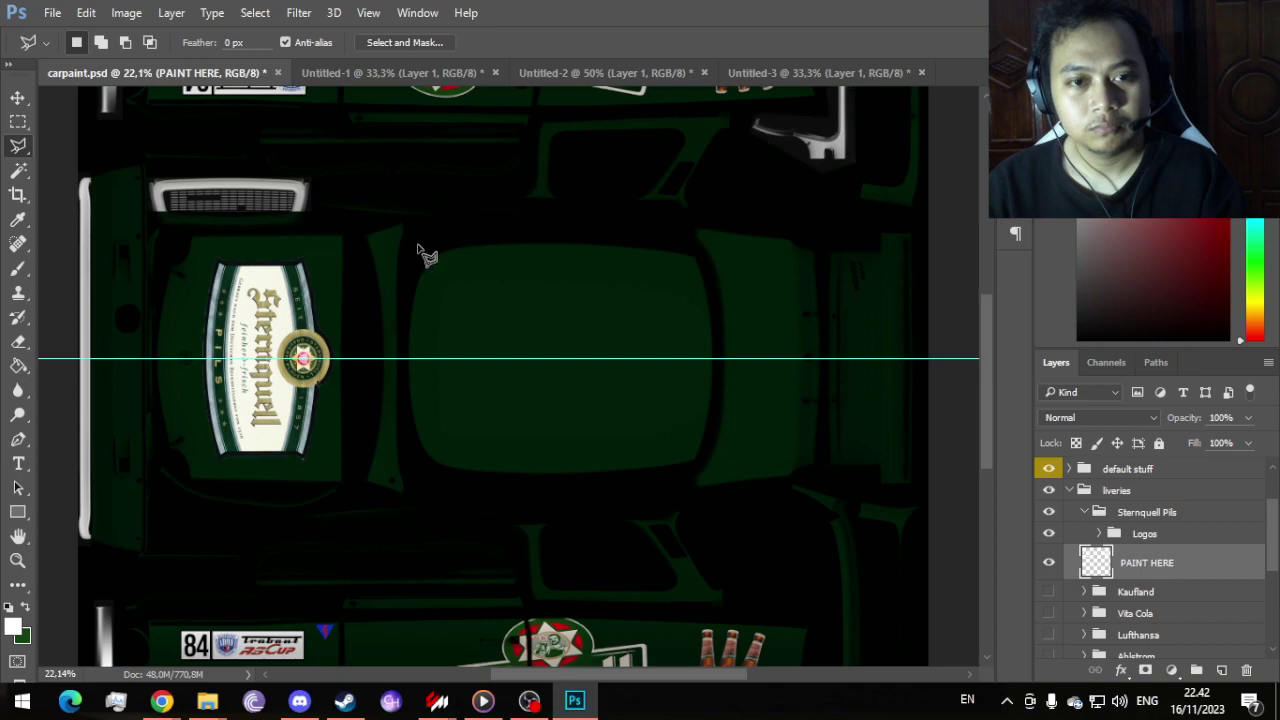
left_click(401, 315)
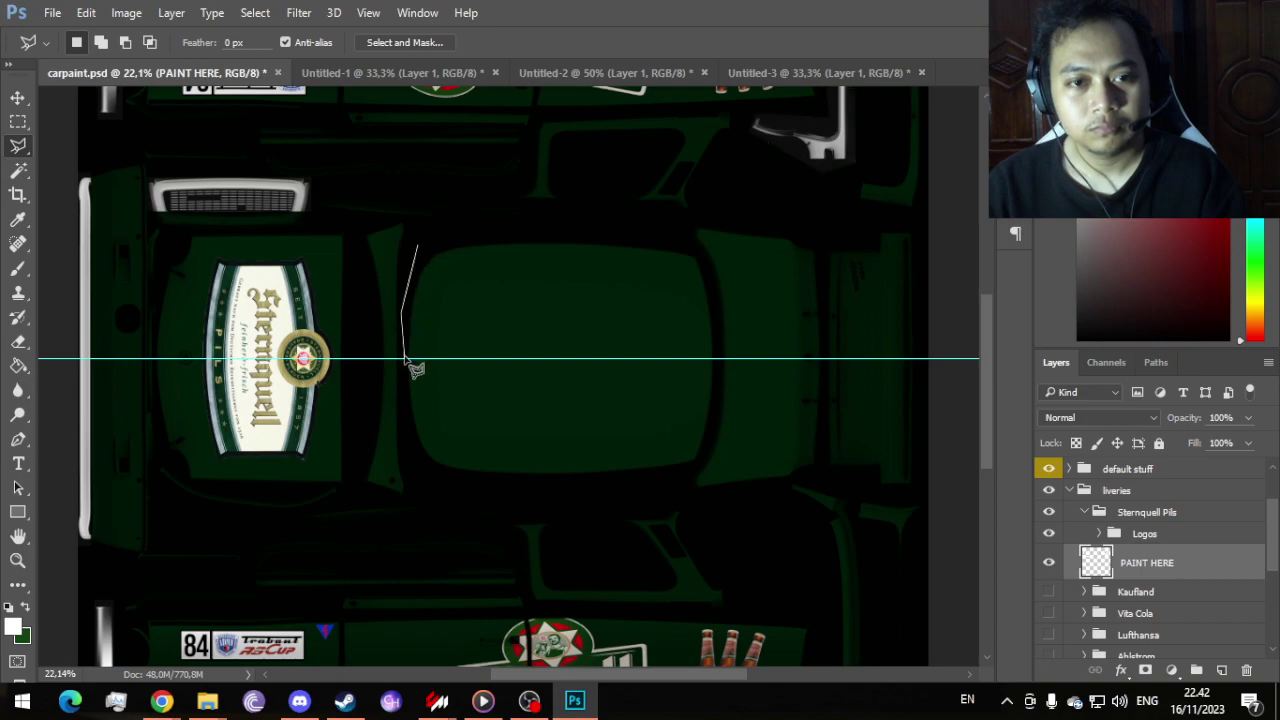
left_click(409, 463)
left_click(505, 489)
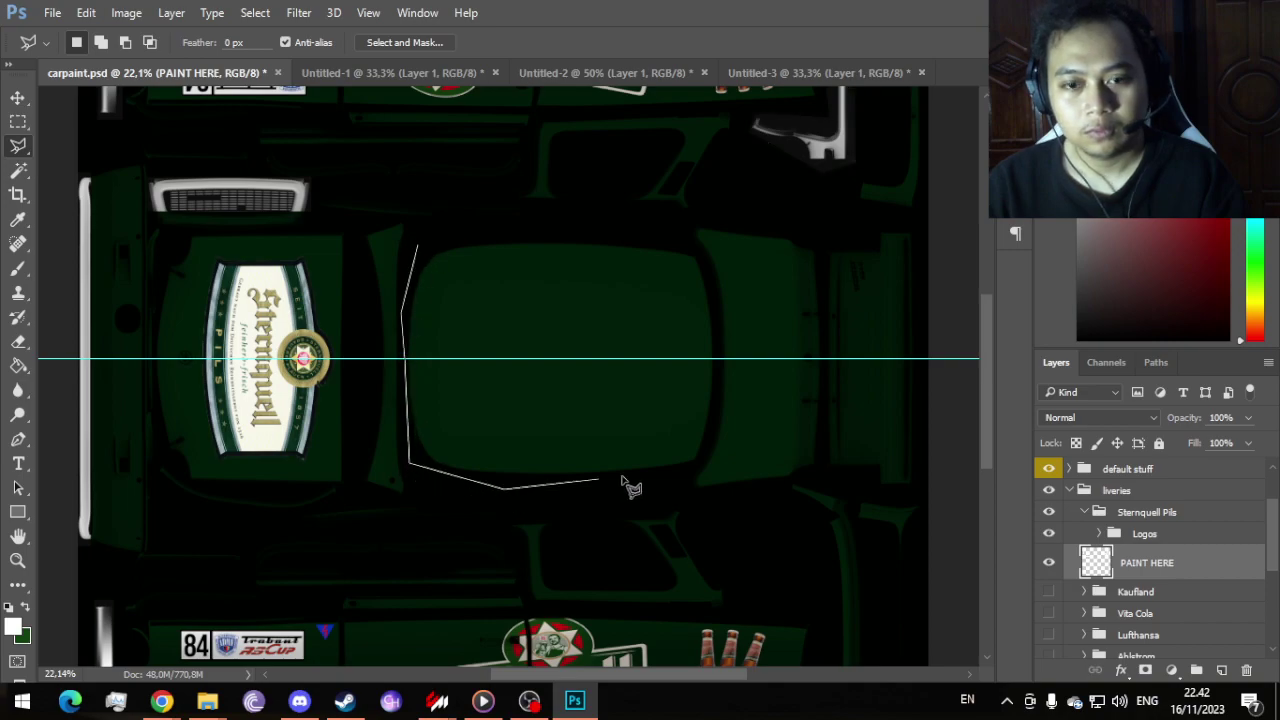
left_click(693, 468)
left_click(711, 444)
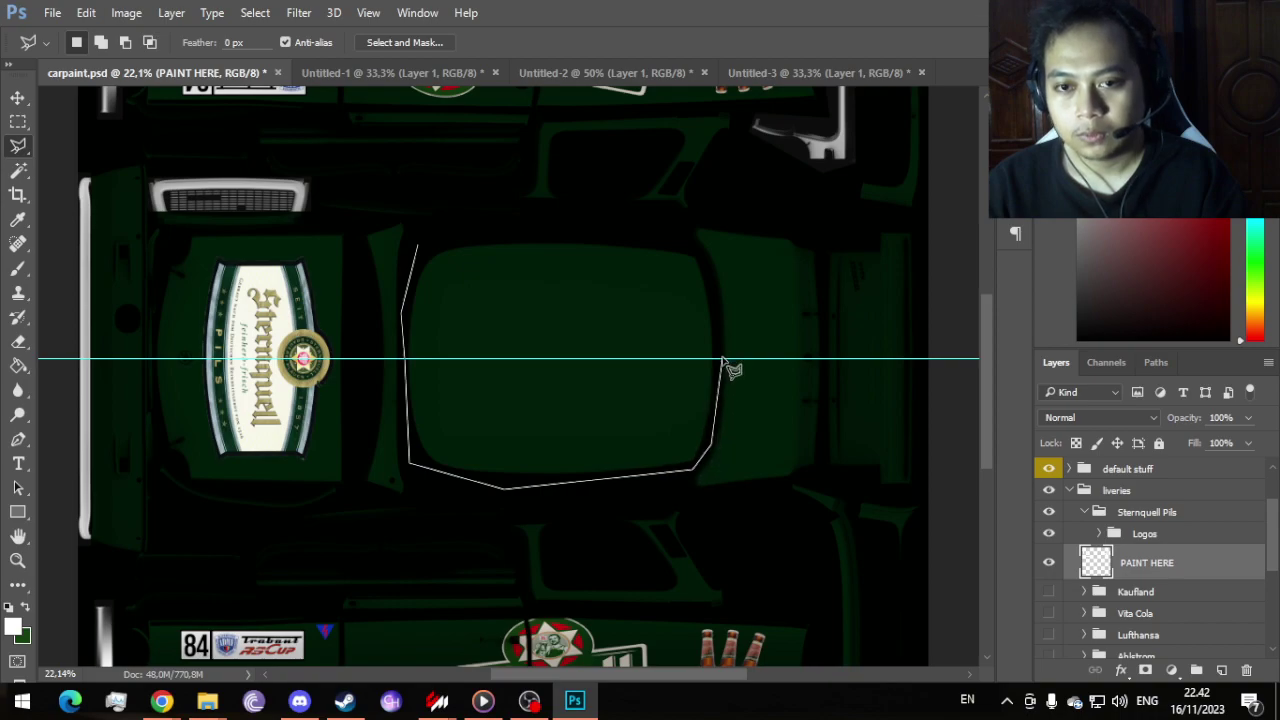
left_click(720, 357)
left_click(711, 283)
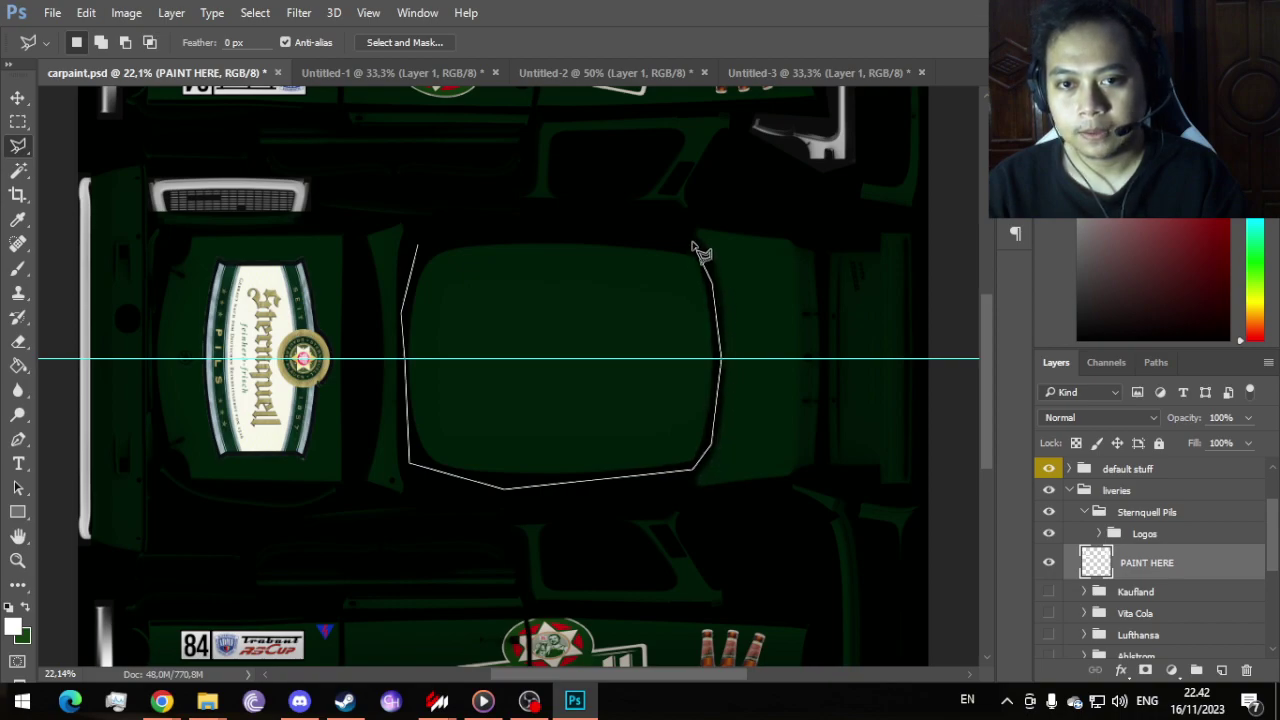
left_click(694, 240)
left_click(523, 231)
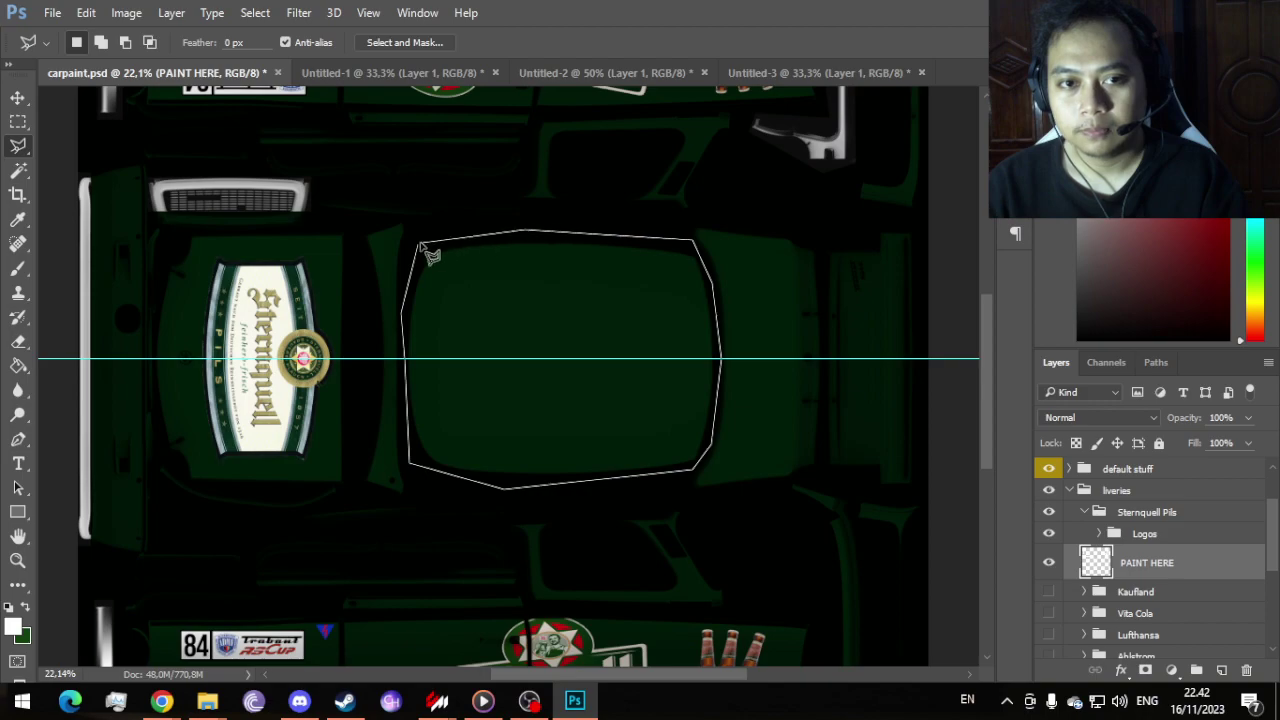
left_click(421, 245)
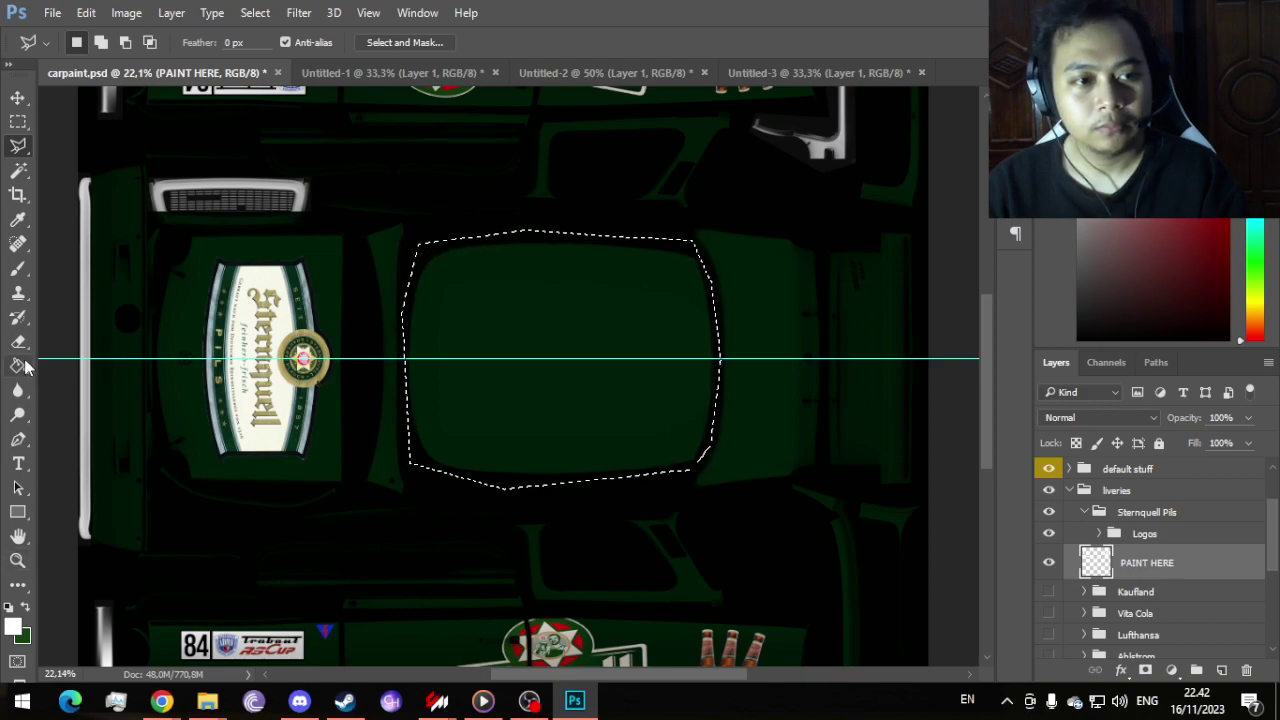
Step: Fill the selected roof panel with white on the Sternquell Pils PAINT HERE layer and clear the selection
left_click(18, 366)
left_click(658, 400)
scroll(657, 440, "down", 3)
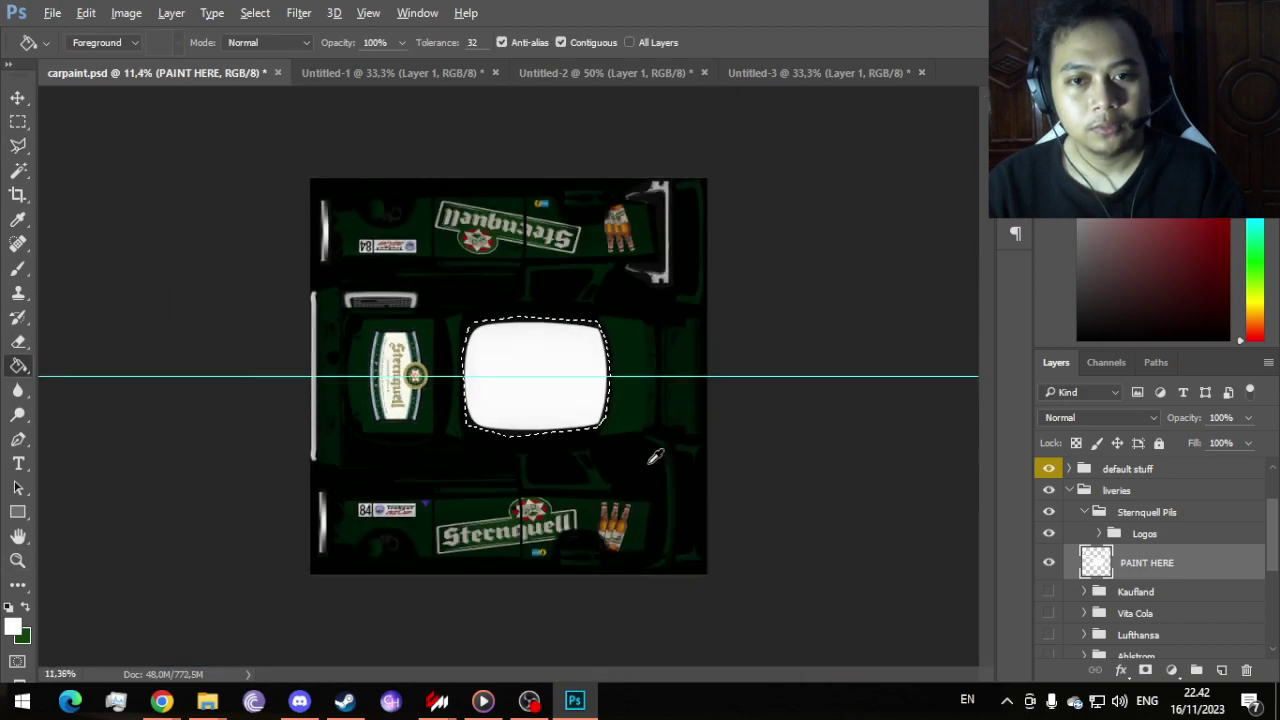
key("ctrl+d")
left_click(18, 170)
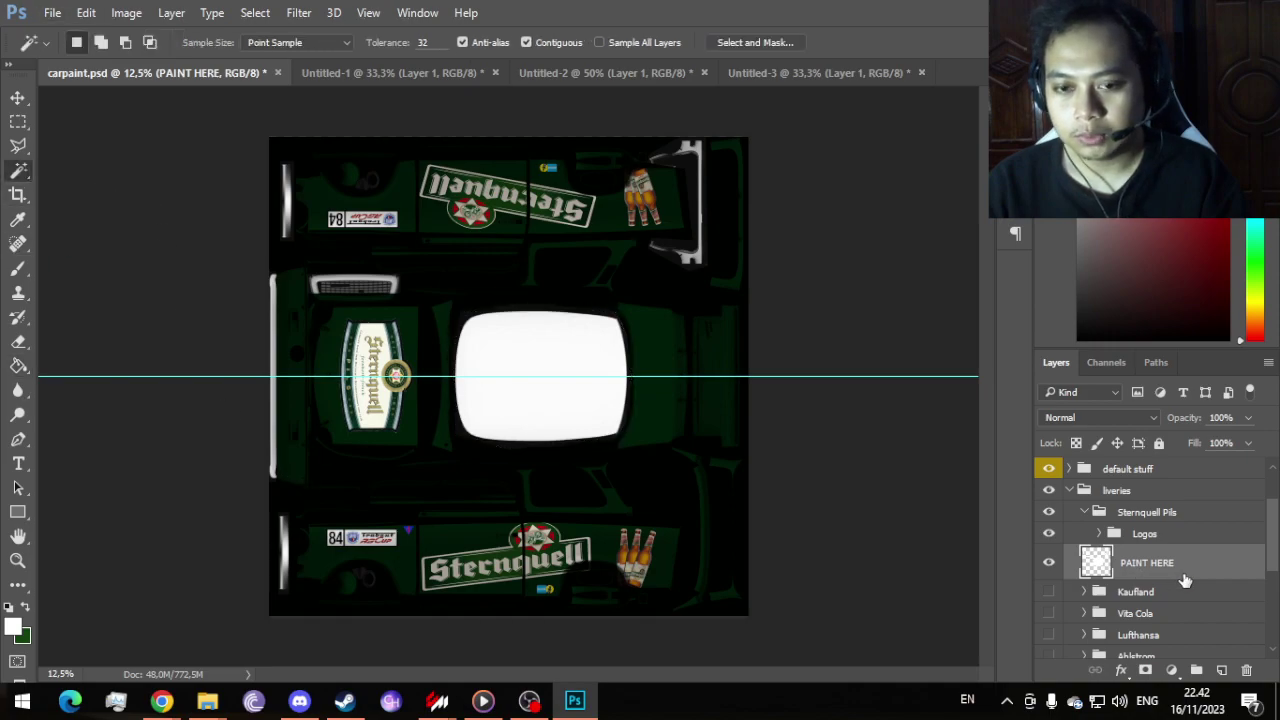
Step: Switch to the Trabant P 601 RS showroom preview and examine the 46 Carl Zeiss AG and 57 Vita Cola skins
scroll(1184, 580, "down", 3)
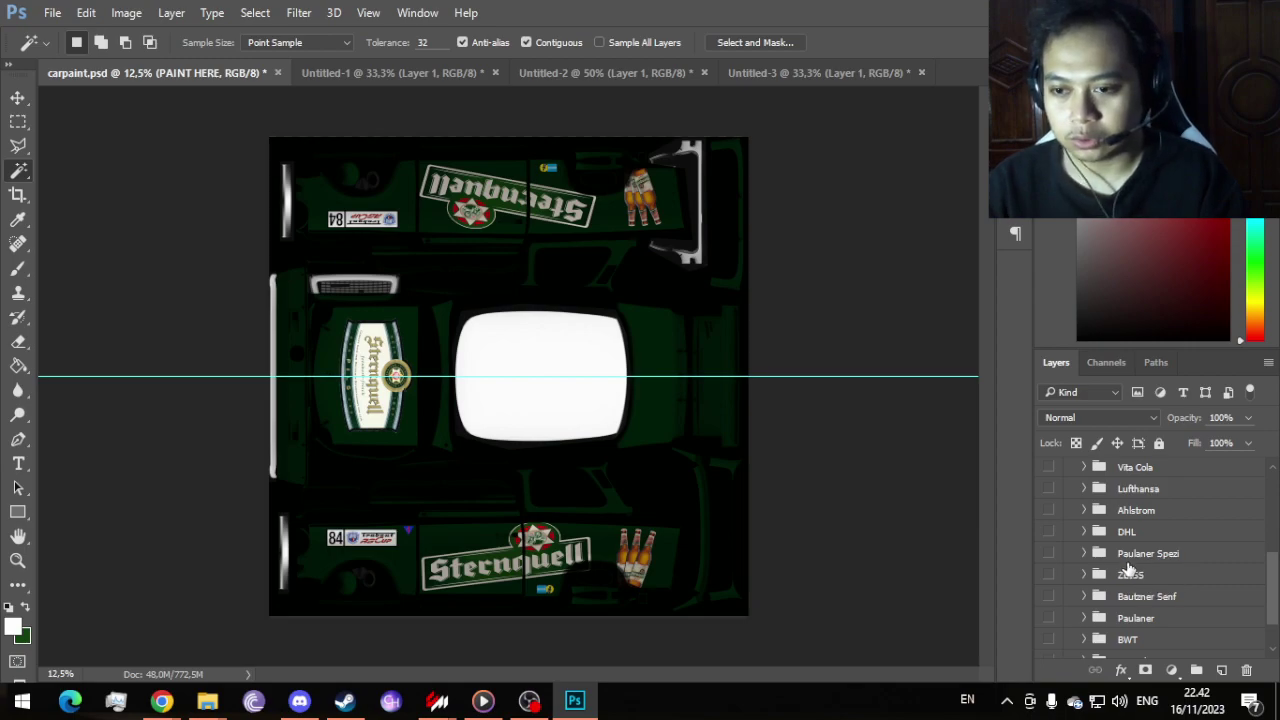
scroll(1127, 568, "up", 1)
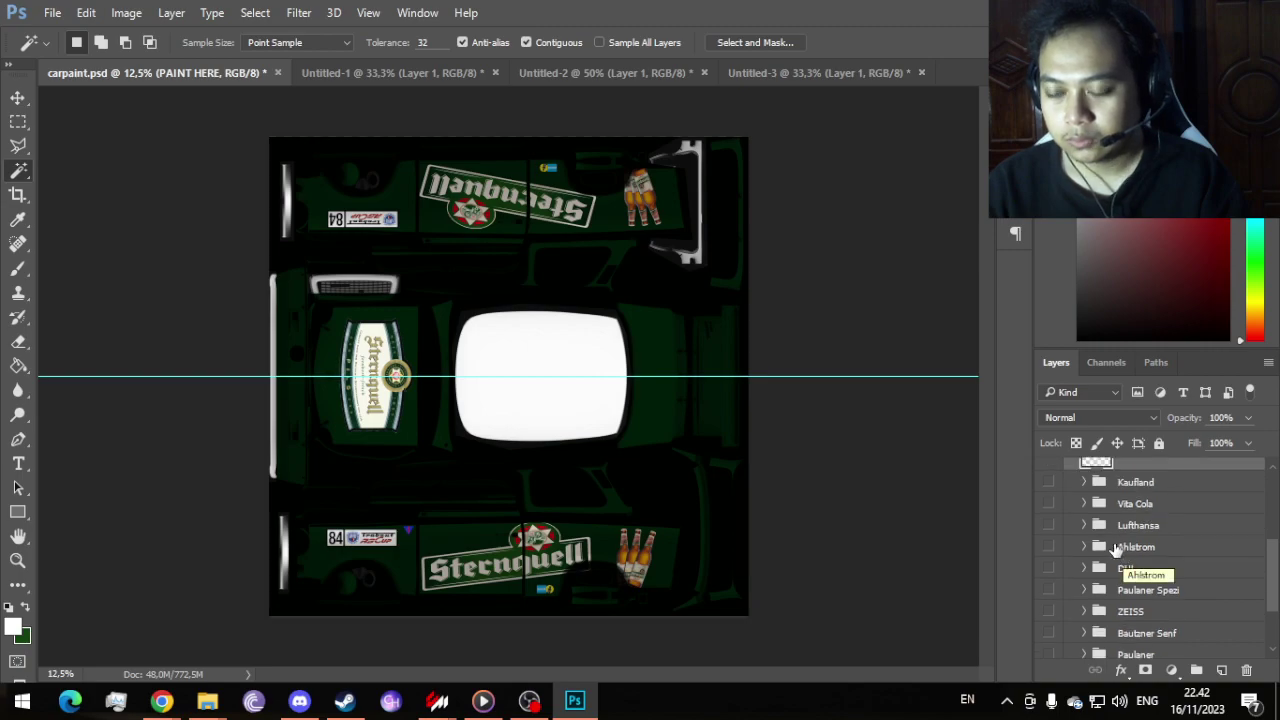
scroll(1117, 549, "down", 1)
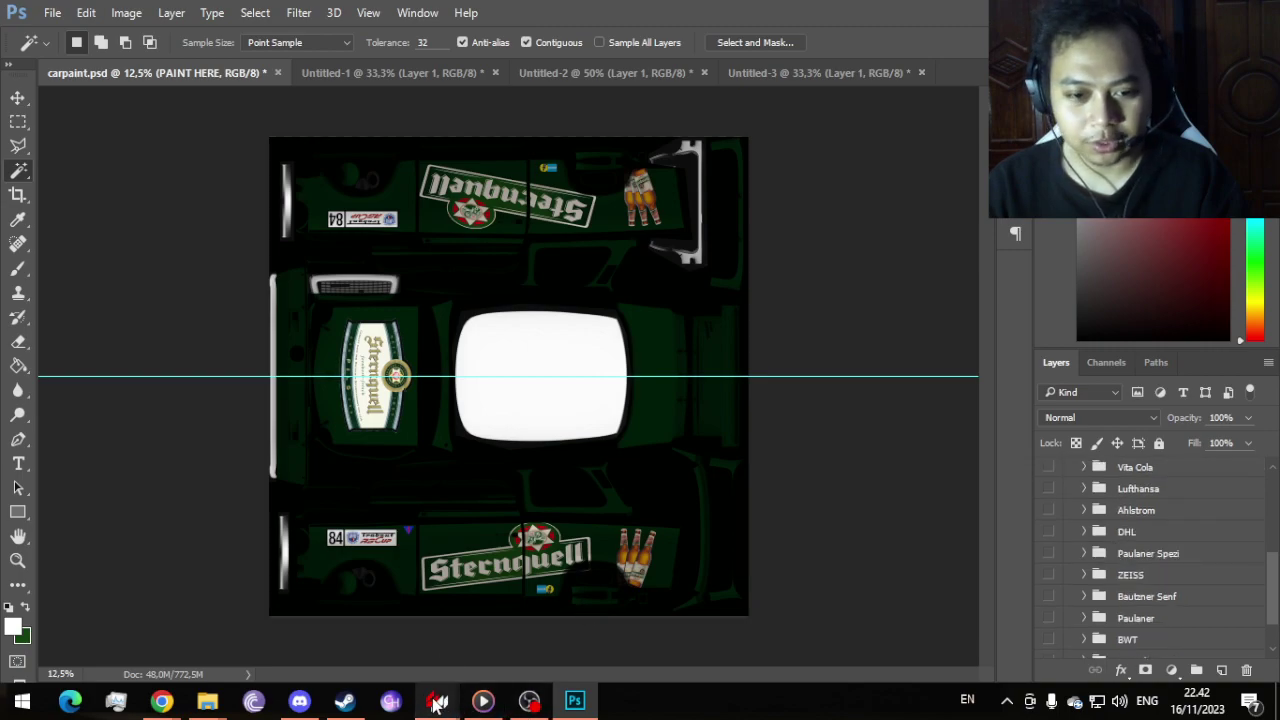
mouse_move(437, 703)
left_click(553, 620)
left_click(1090, 392)
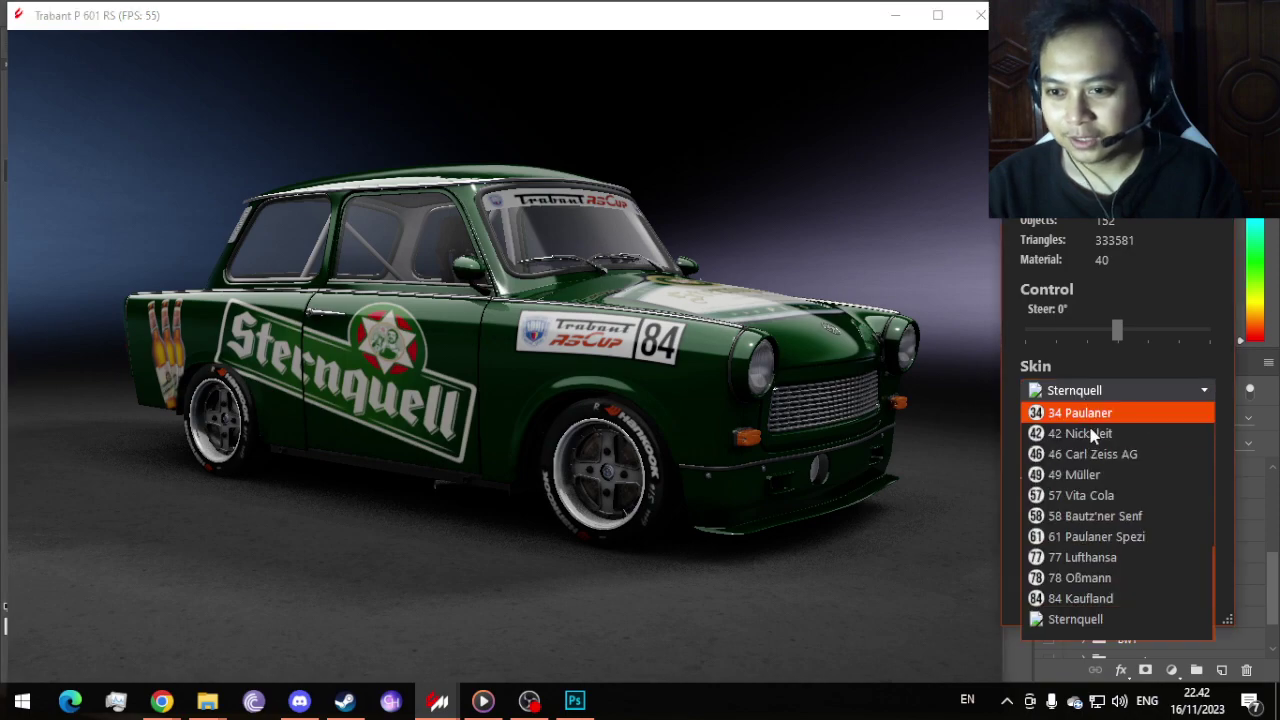
left_click(1097, 455)
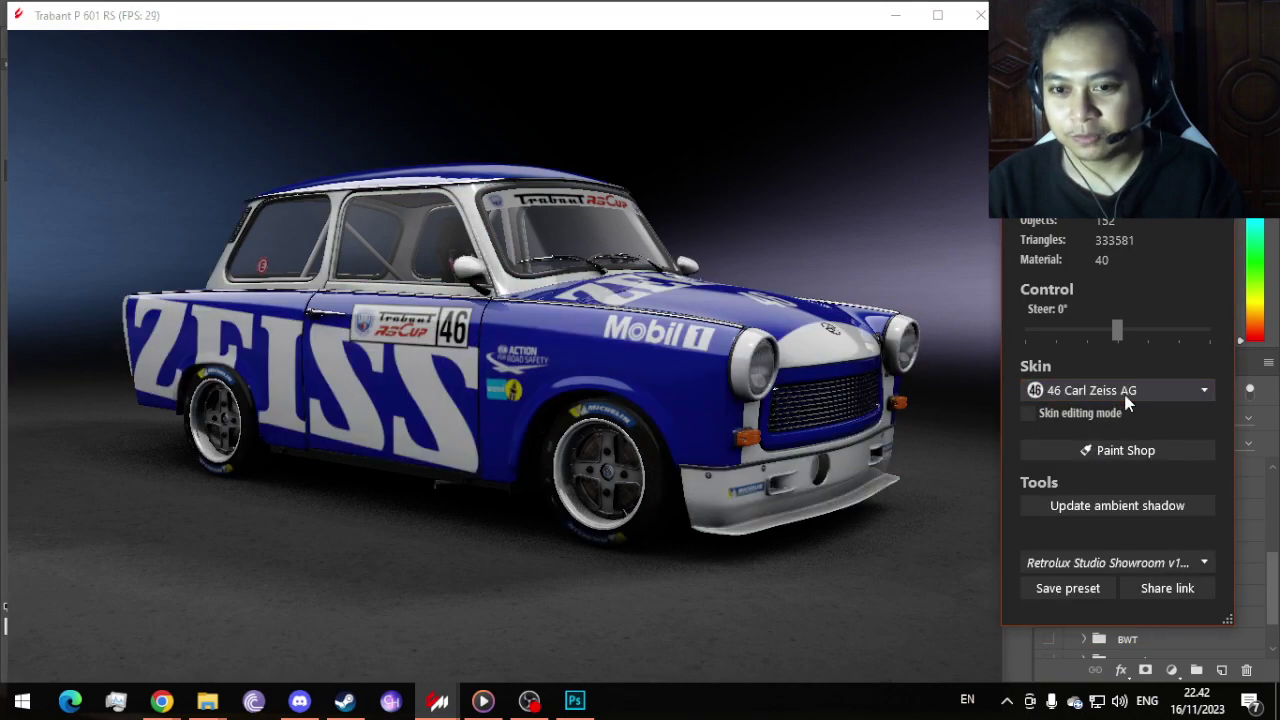
left_click(1128, 394)
left_click(1120, 494)
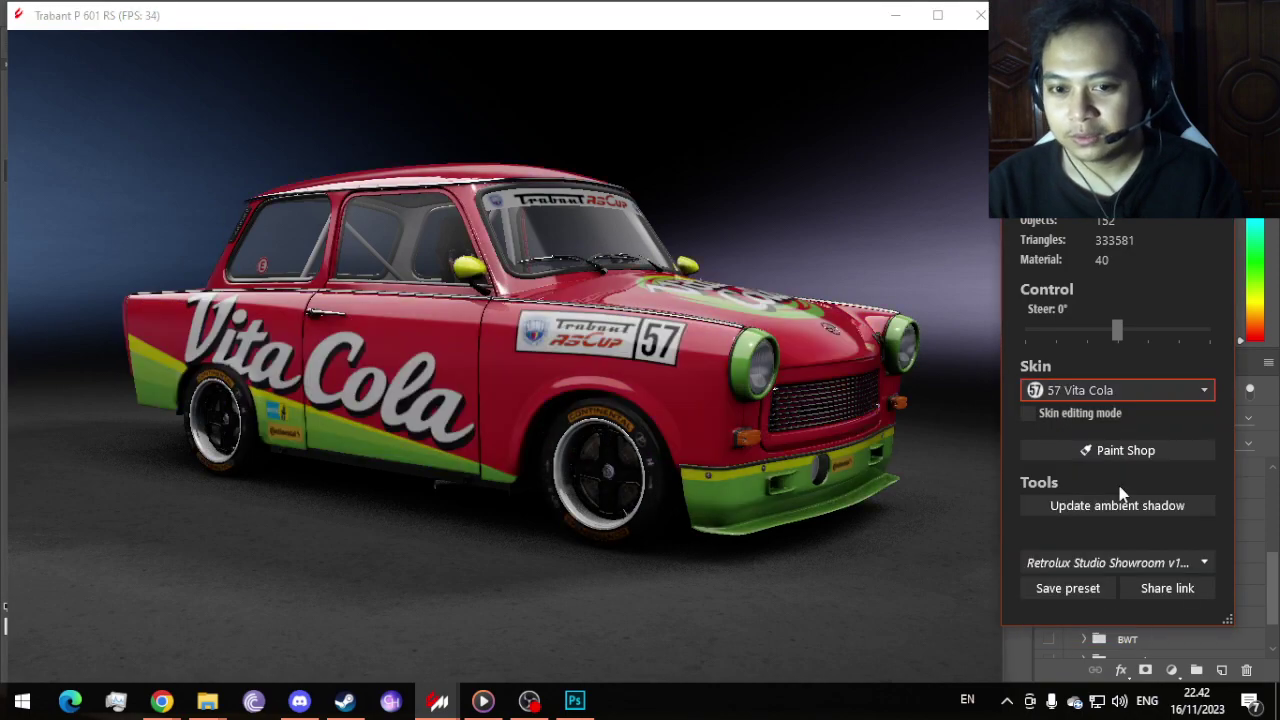
Step: Set the showroom car back to the Sternquell skin and return to the carpaint.psd document in Photoshop
left_click(1148, 393)
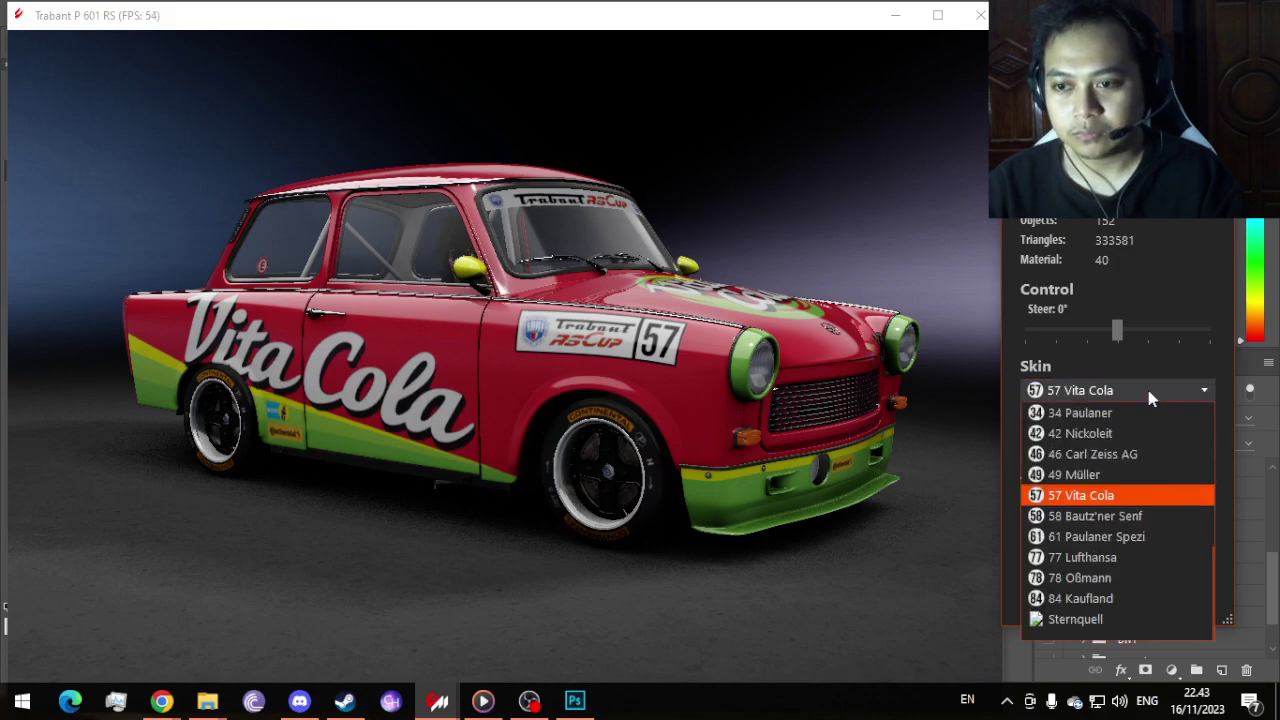
left_click(1137, 625)
key("alt+Tab")
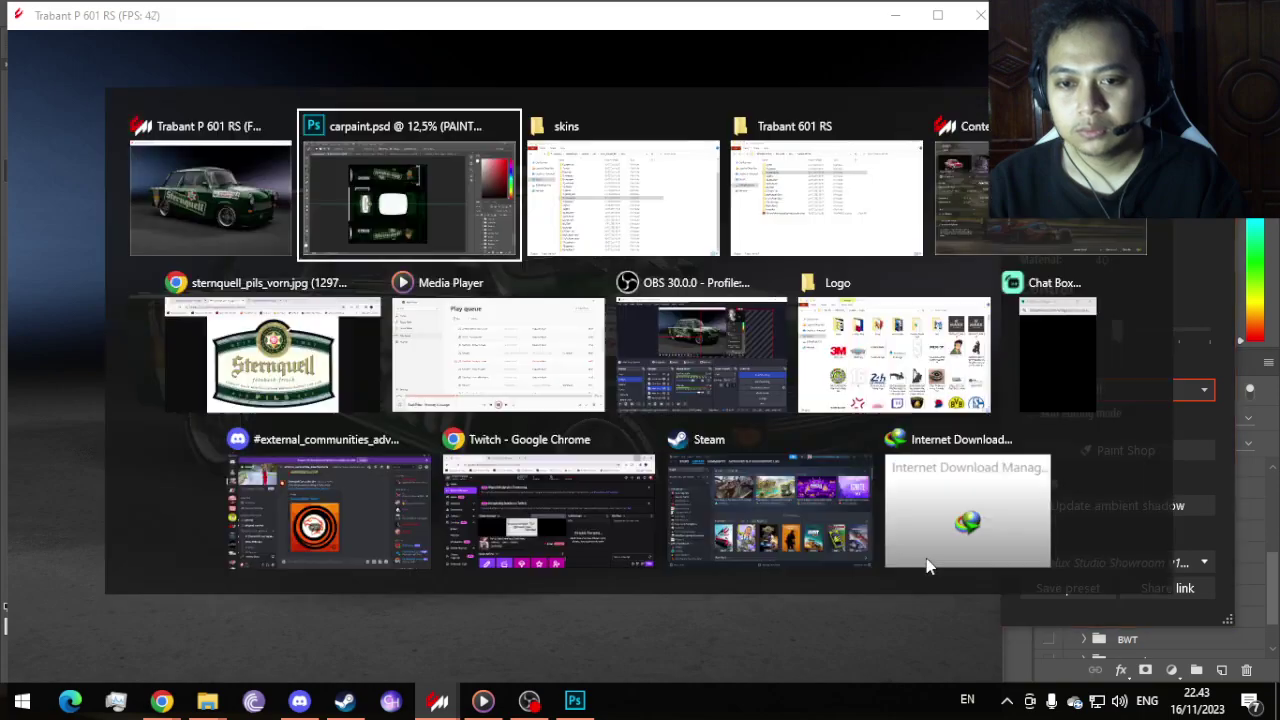
key("alt+Tab")
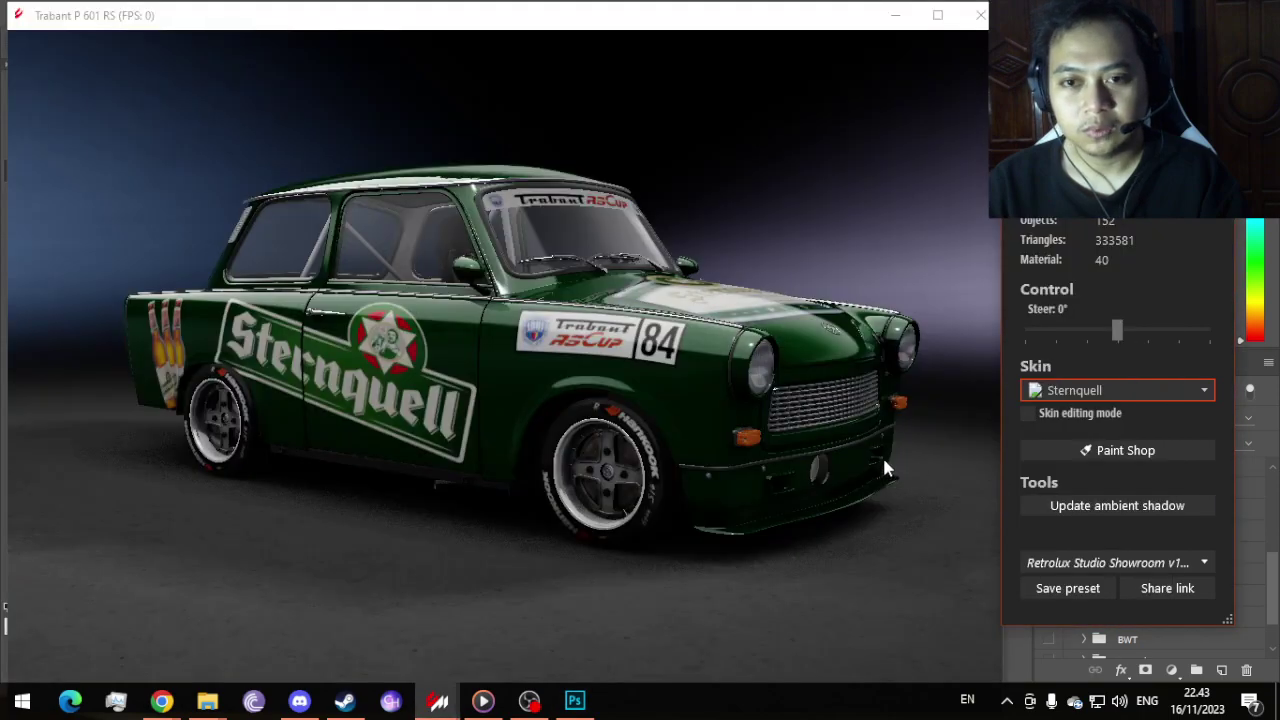
key("alt+Tab")
key("Escape")
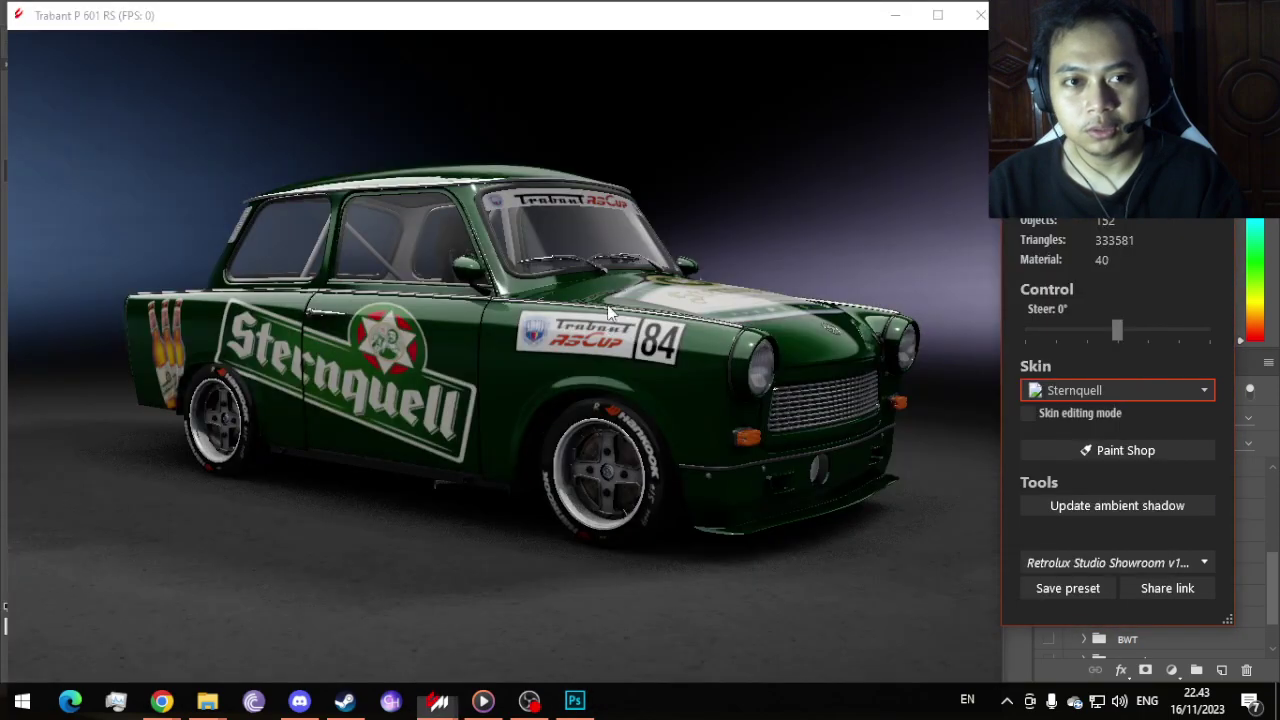
key("alt+Tab")
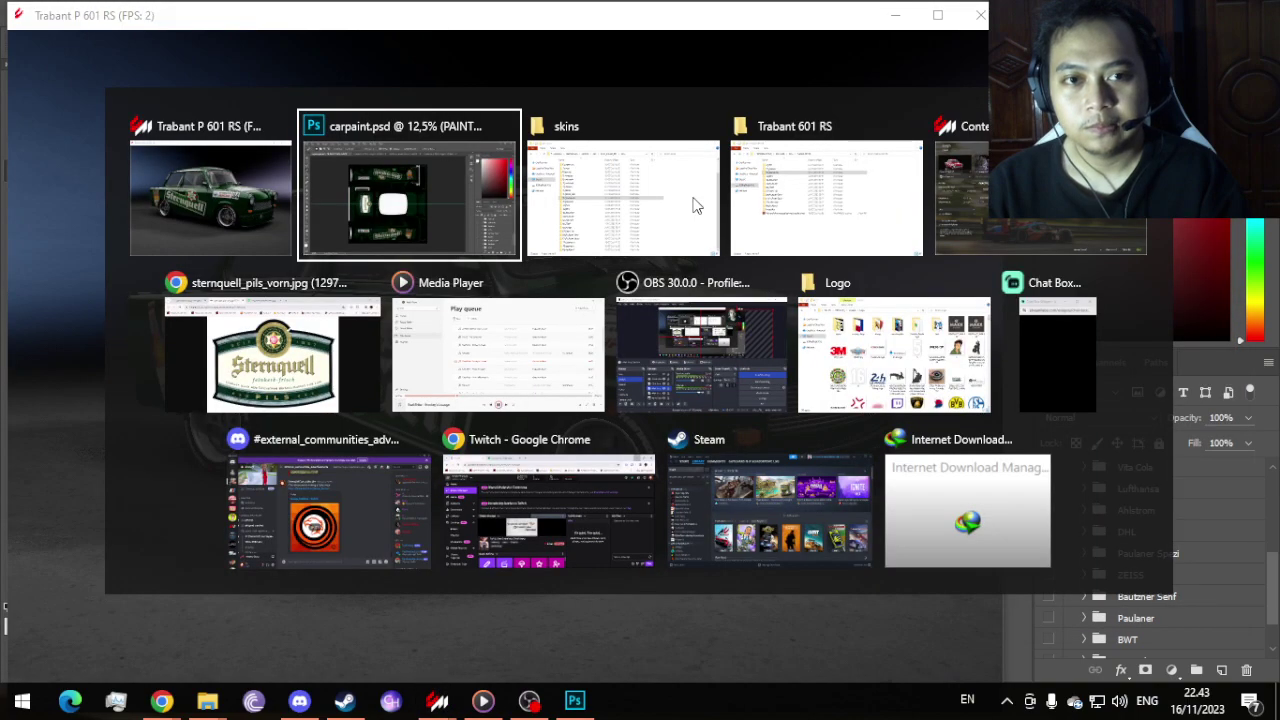
Step: Make the Vita Cola livery group visible and expand it and its Logos subgroup to identify its sponsor logo layers
scroll(1097, 511, "up", 1)
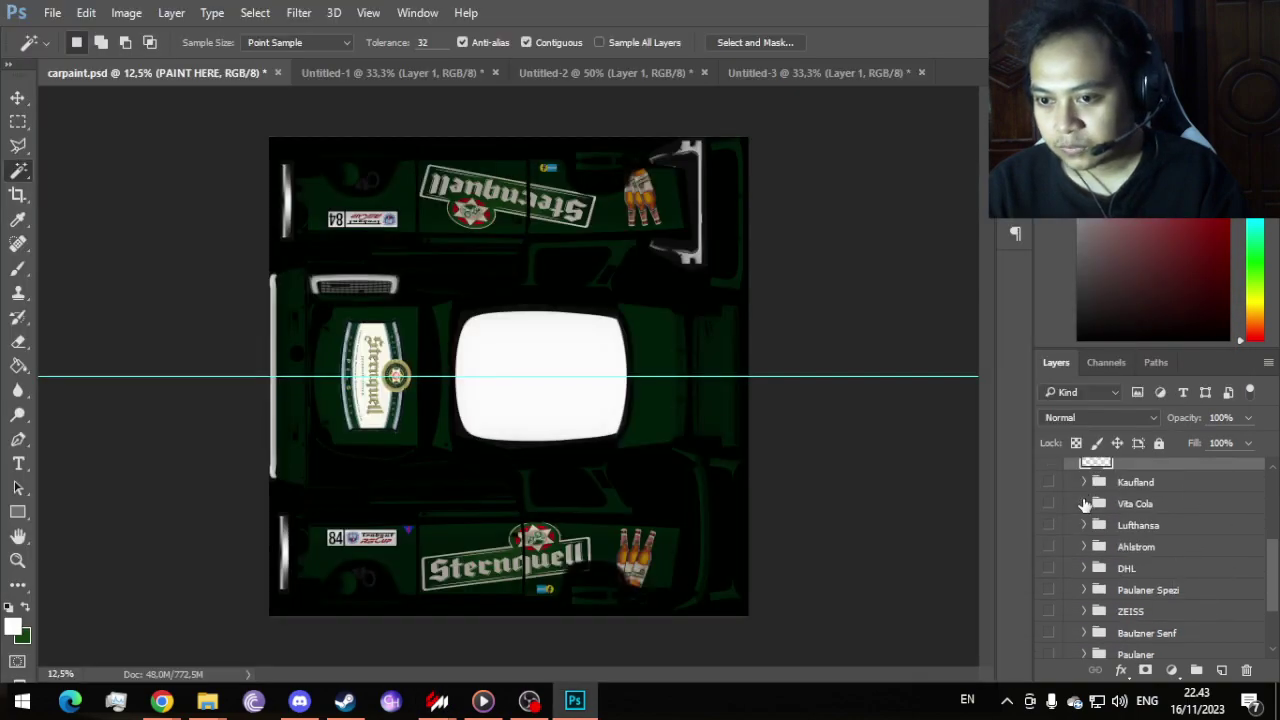
left_click(1084, 503)
left_click(1049, 505)
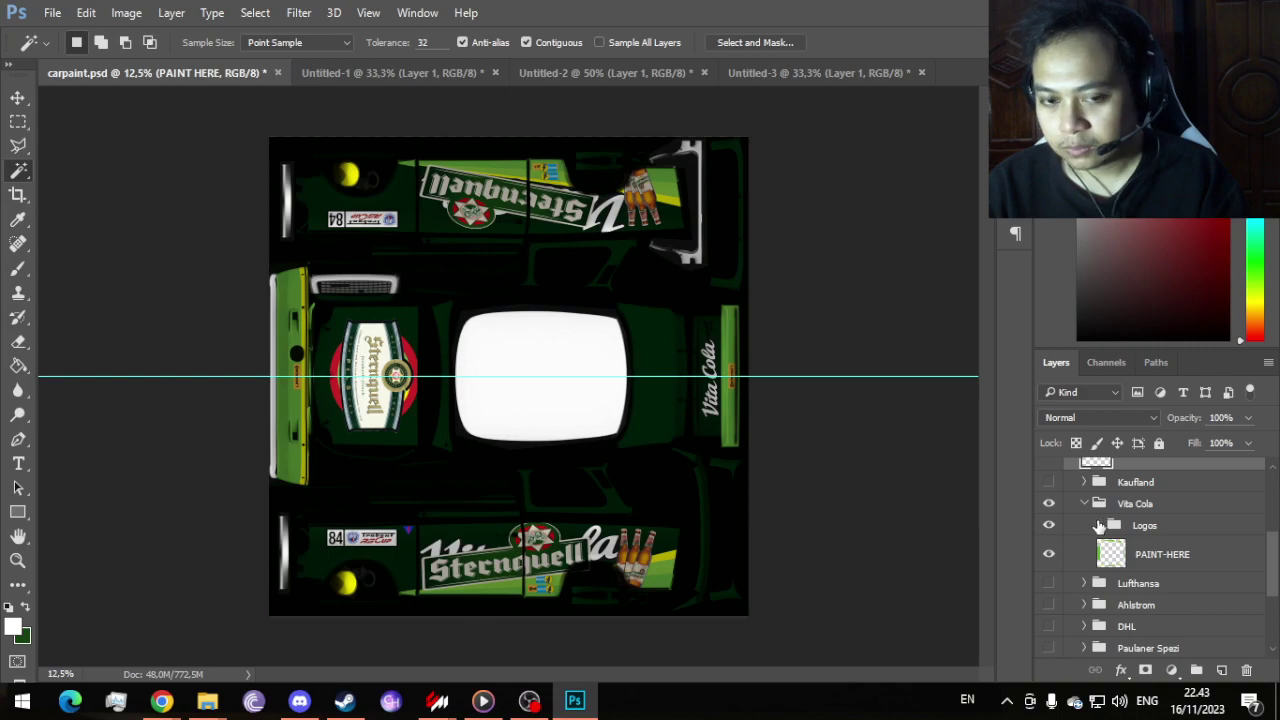
left_click(1098, 526)
scroll(1096, 560, "down", 1)
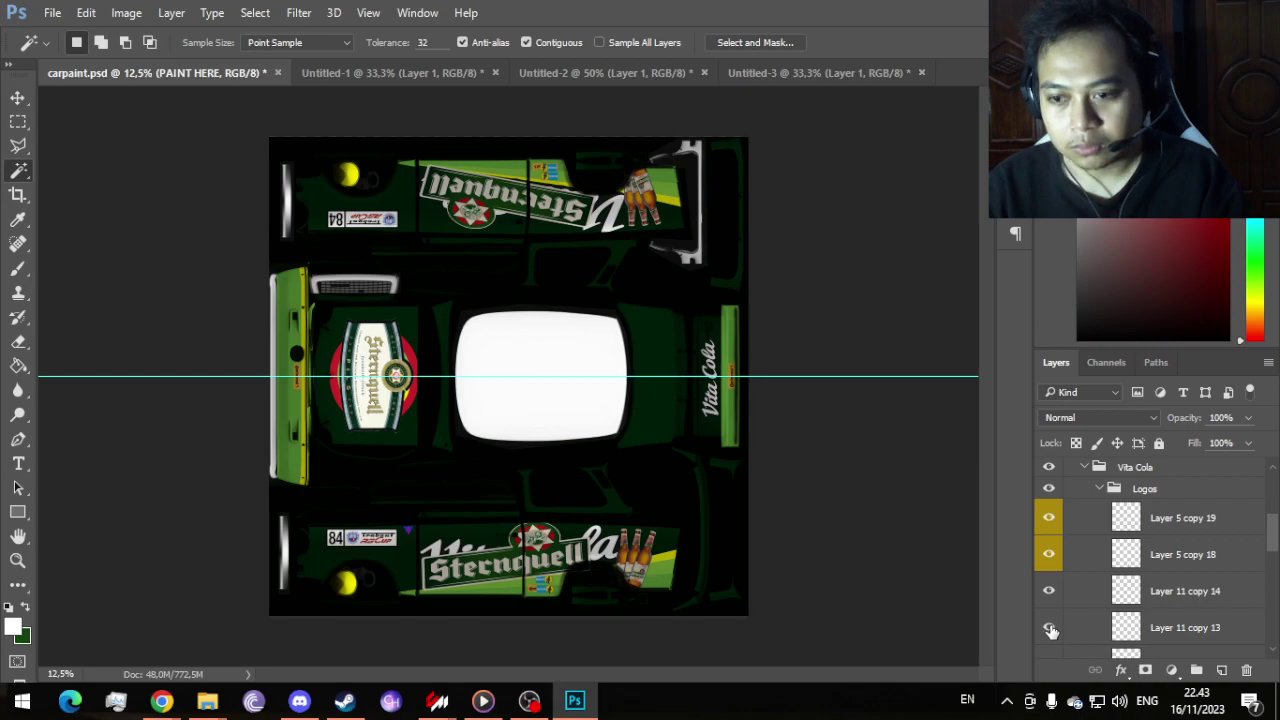
scroll(1044, 545, "down", 1)
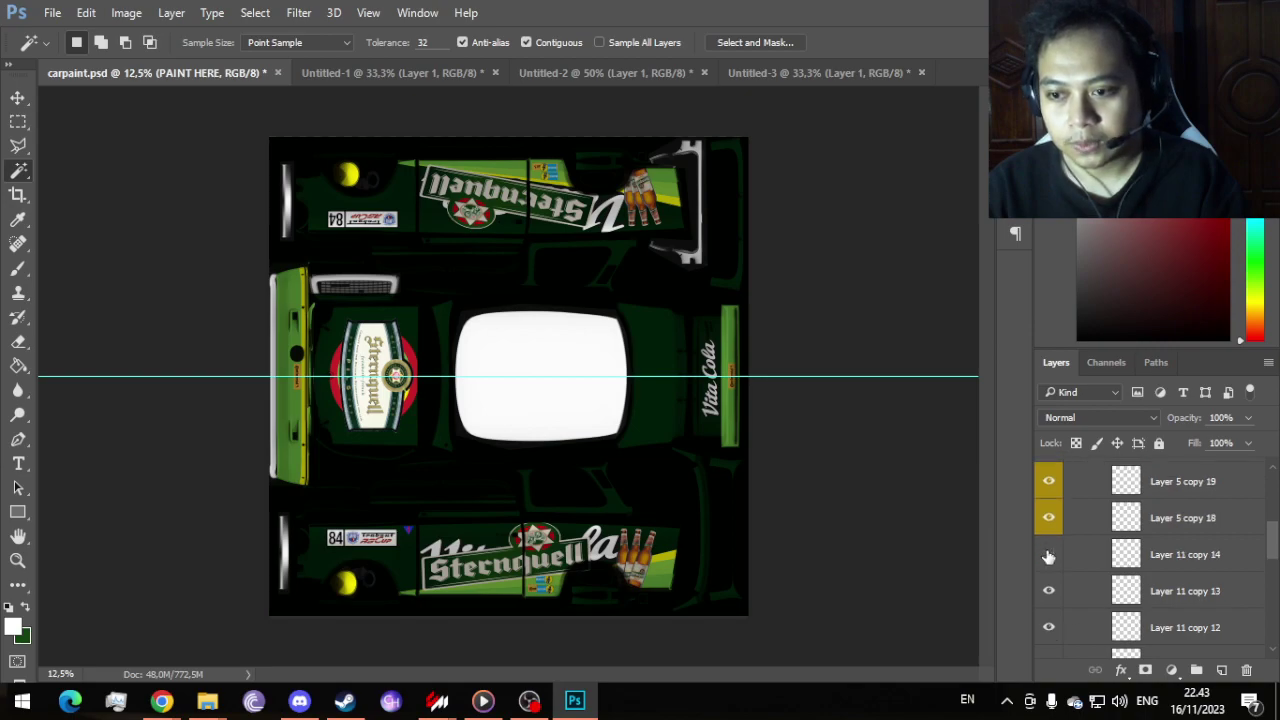
scroll(1064, 563, "down", 1)
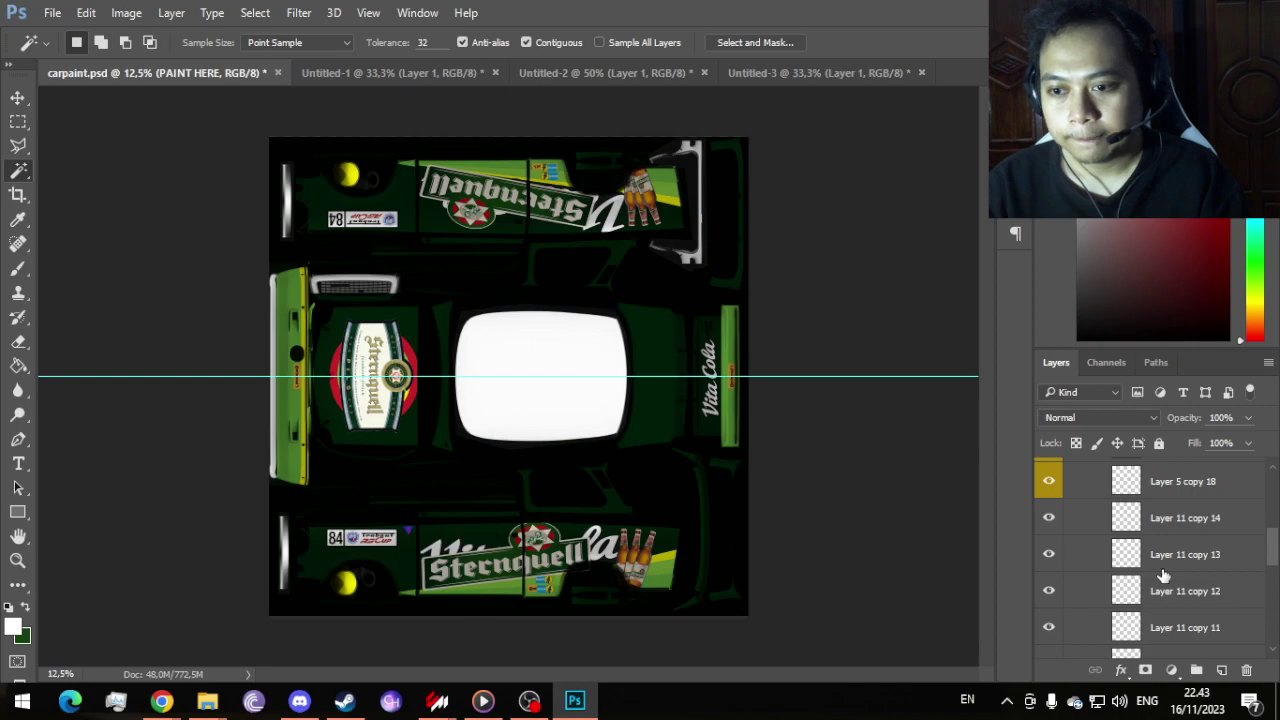
left_click(1049, 628)
scroll(1160, 628, "down", 1)
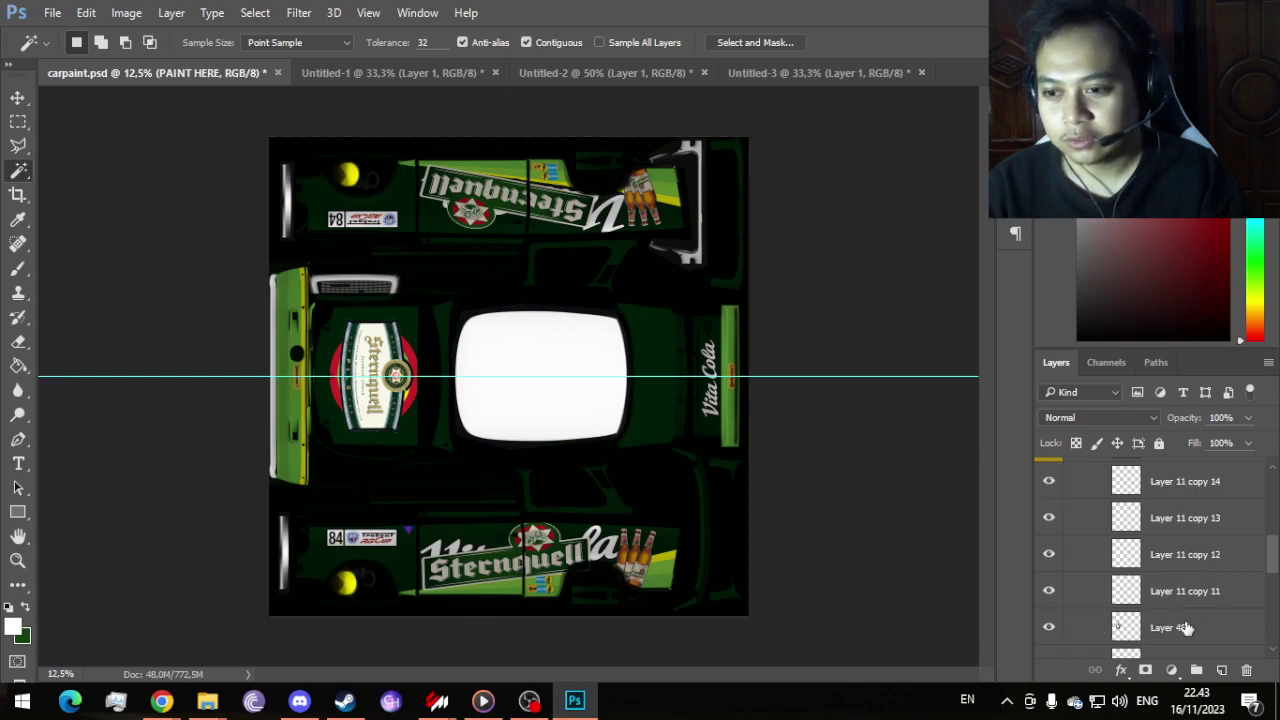
Step: Duplicate the Continental logo layers, Layer 11 copy 11 to copy 14, from the Vita Cola group and move the duplicates into Sternquell Pils' Logos subgroup
left_click(1203, 591)
left_click(1203, 554, "shift")
left_click(1204, 518, "shift")
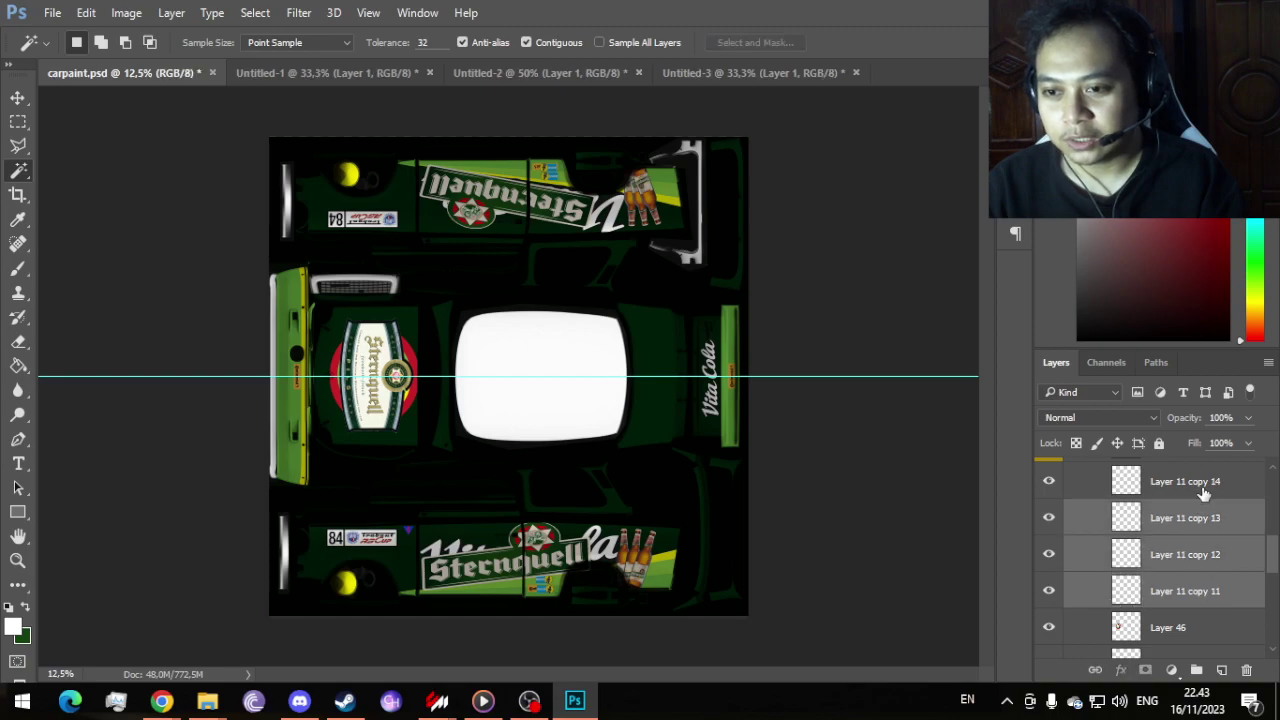
left_click(1203, 482, "shift")
scroll(1185, 540, "up", 2)
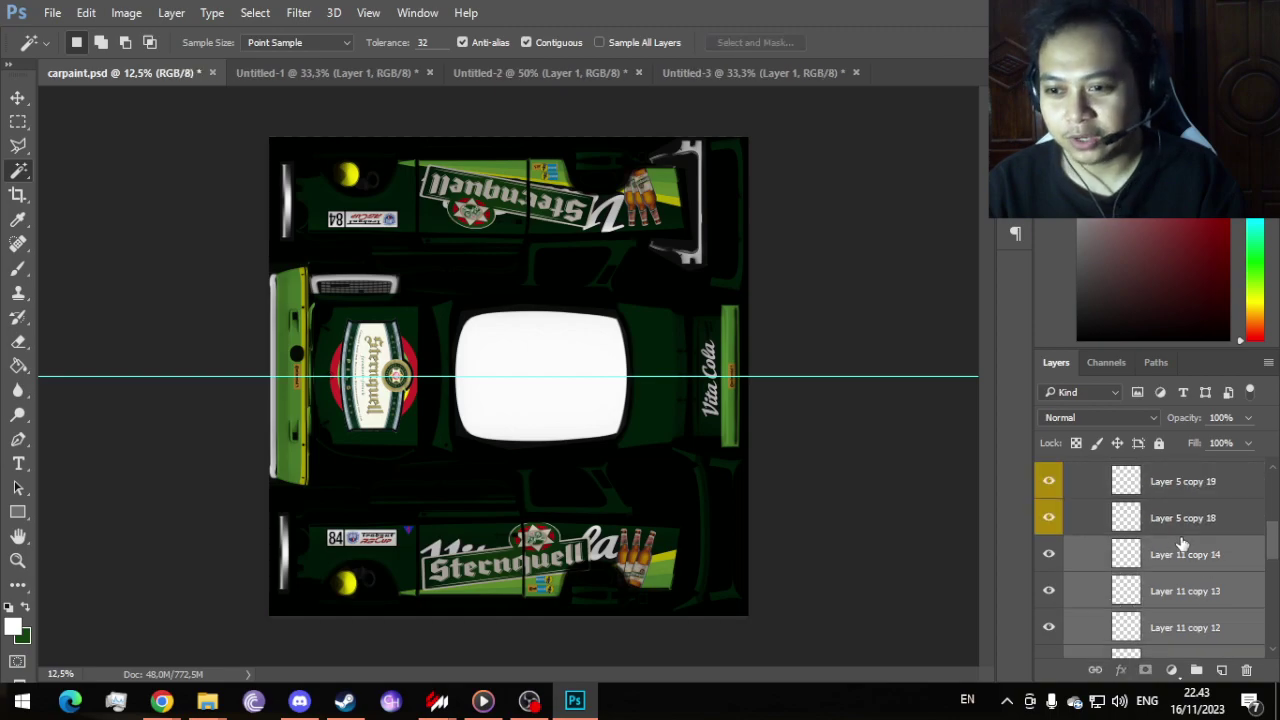
right_click(1203, 558)
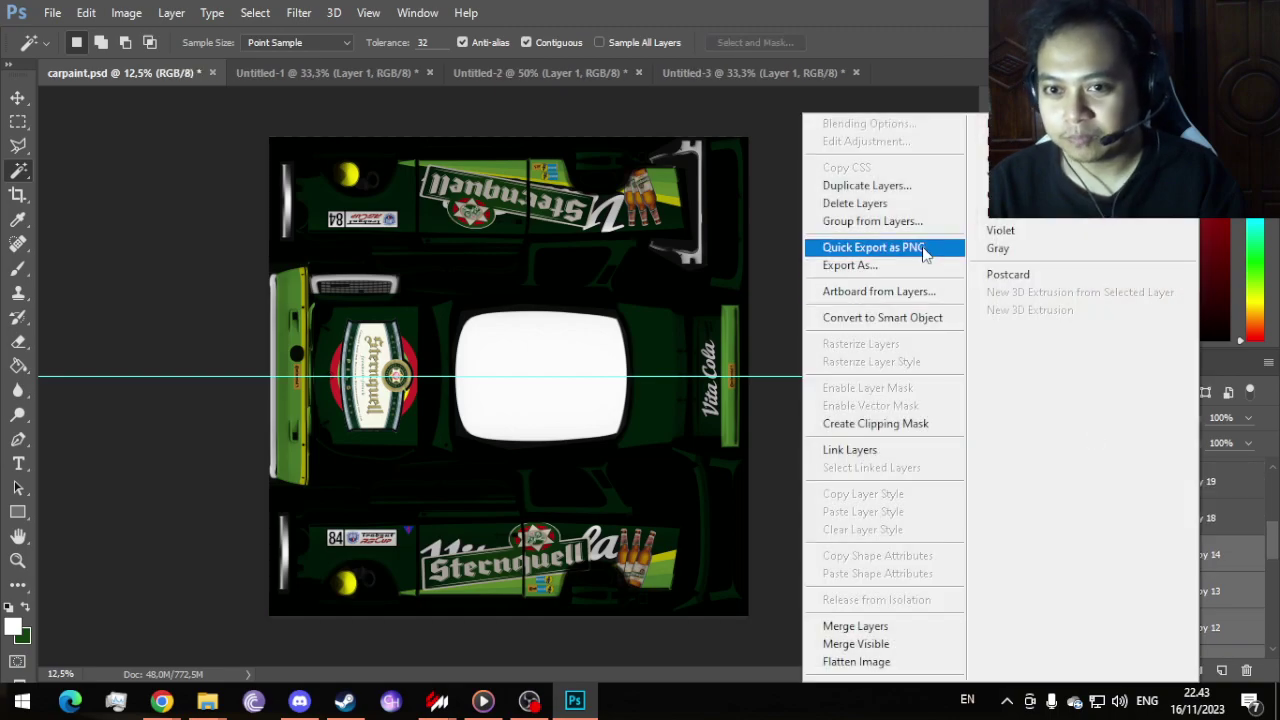
left_click(927, 190)
left_click(800, 210)
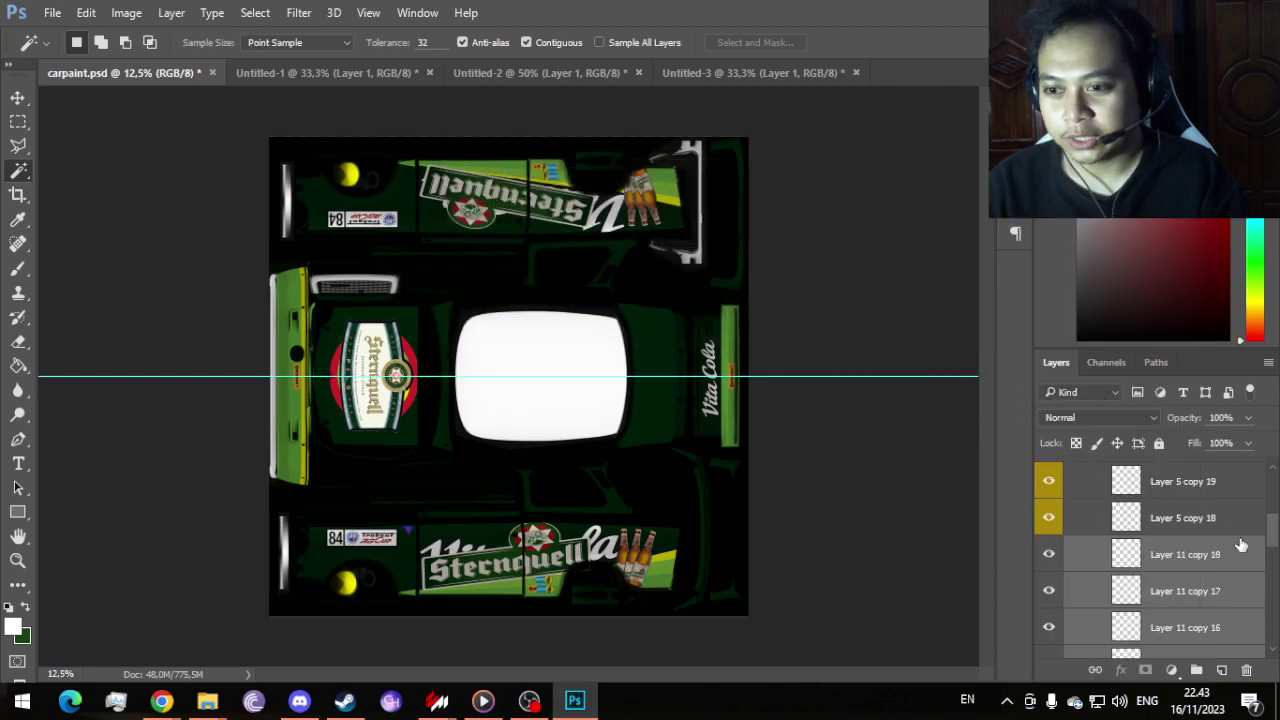
left_click_drag(1220, 555, 1199, 613)
scroll(1199, 613, "down", 3)
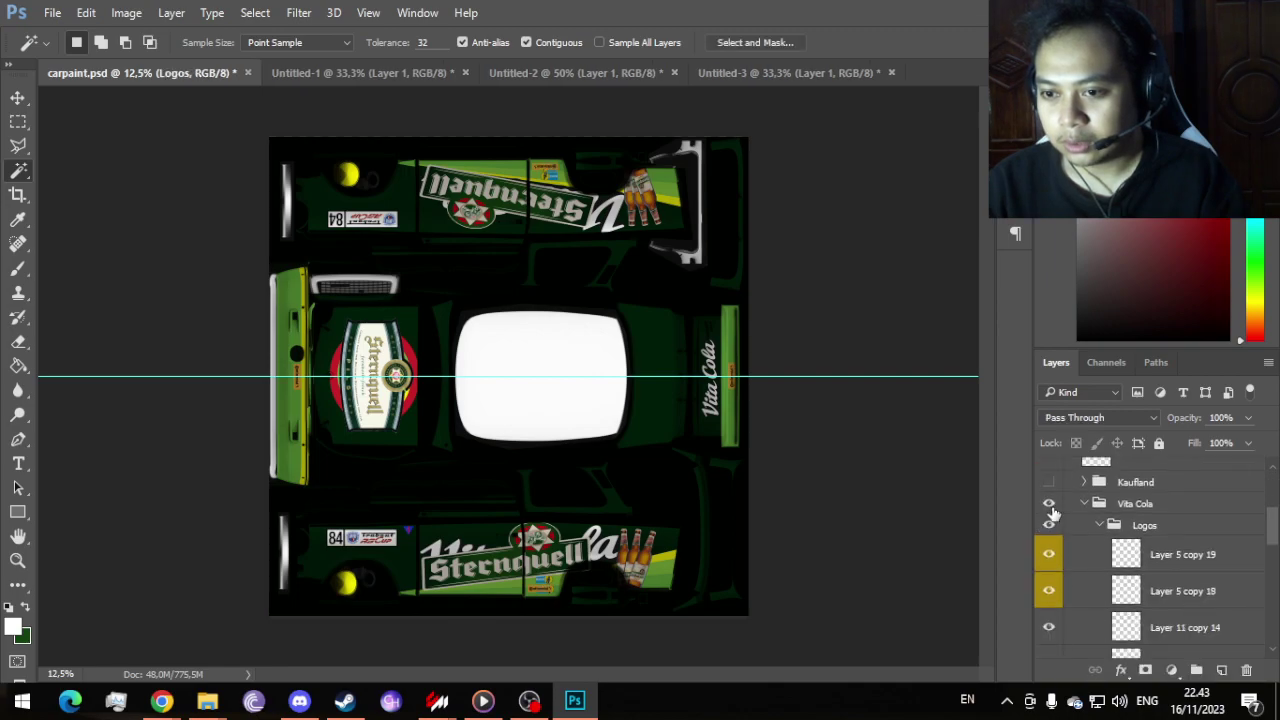
Step: Hide the Vita Cola livery group and collapse it along with its Logos subgroup
left_click(1050, 505)
left_click(1087, 505)
scroll(1095, 520, "up", 2)
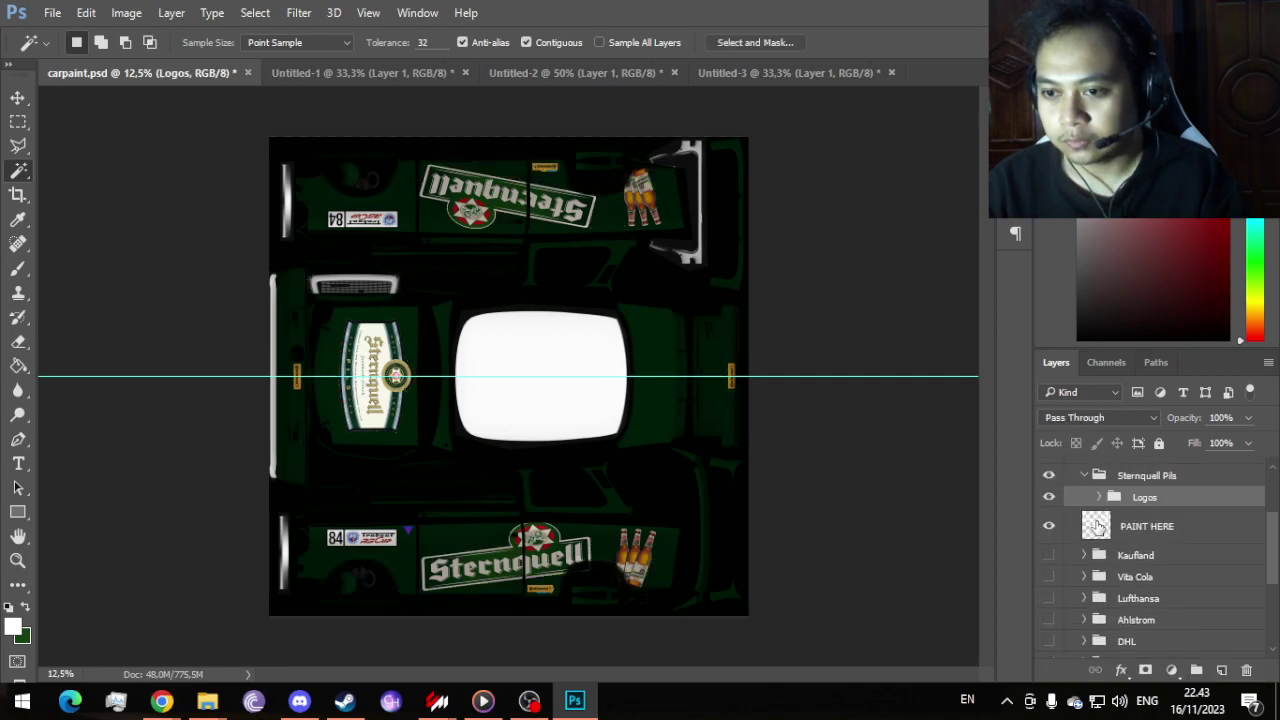
left_click(1085, 577)
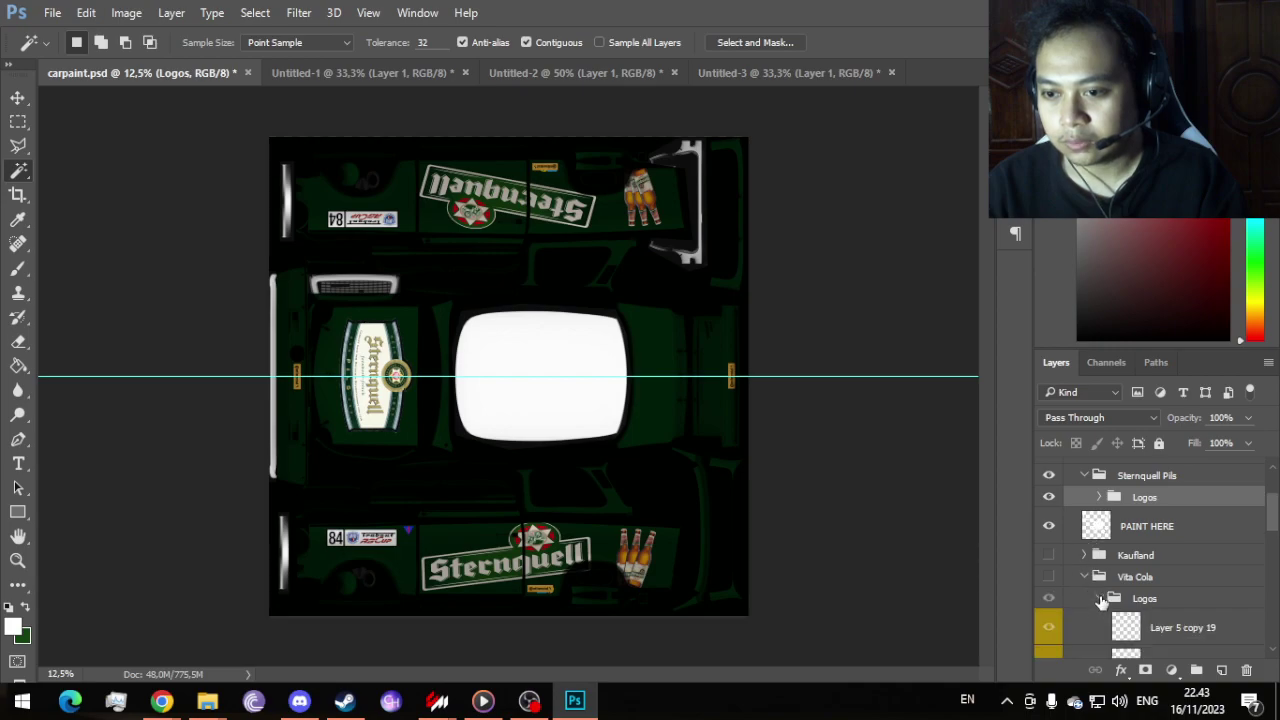
left_click(1085, 577)
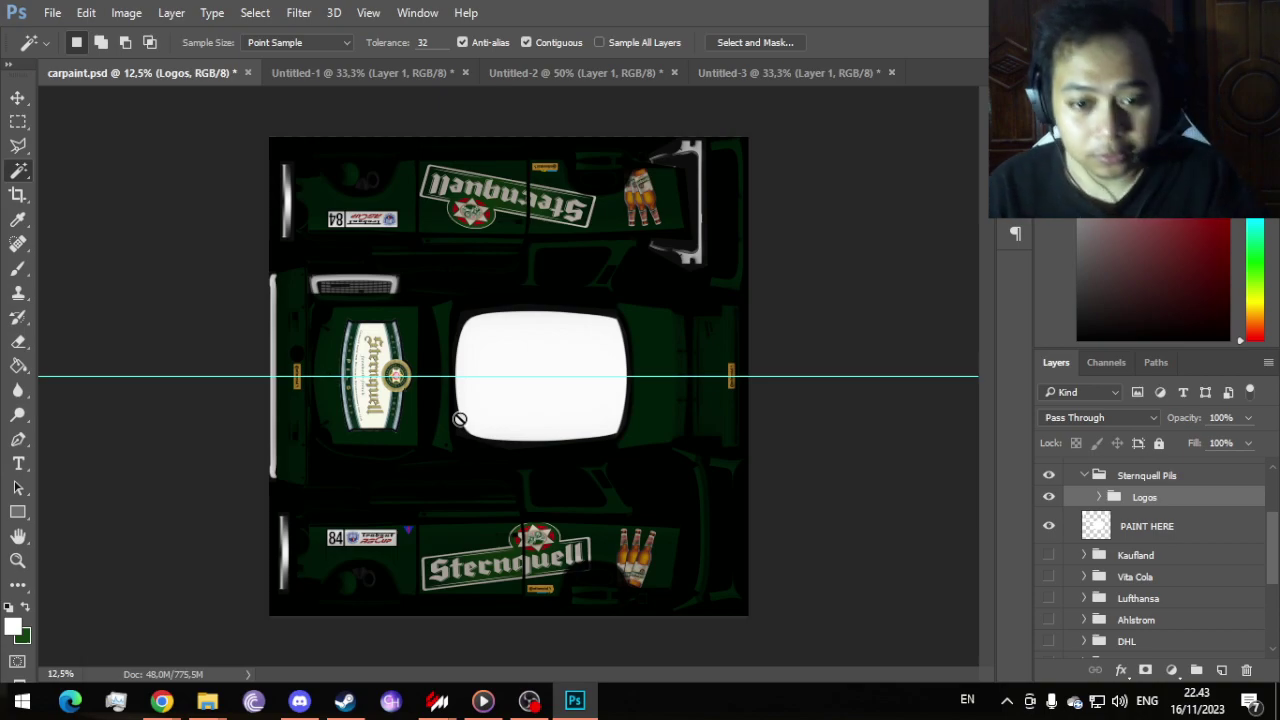
Step: Examine the Continental logo placement on both sides of the Sternquell livery up close
scroll(448, 537, "up", 3)
scroll(600, 545, "down", 2)
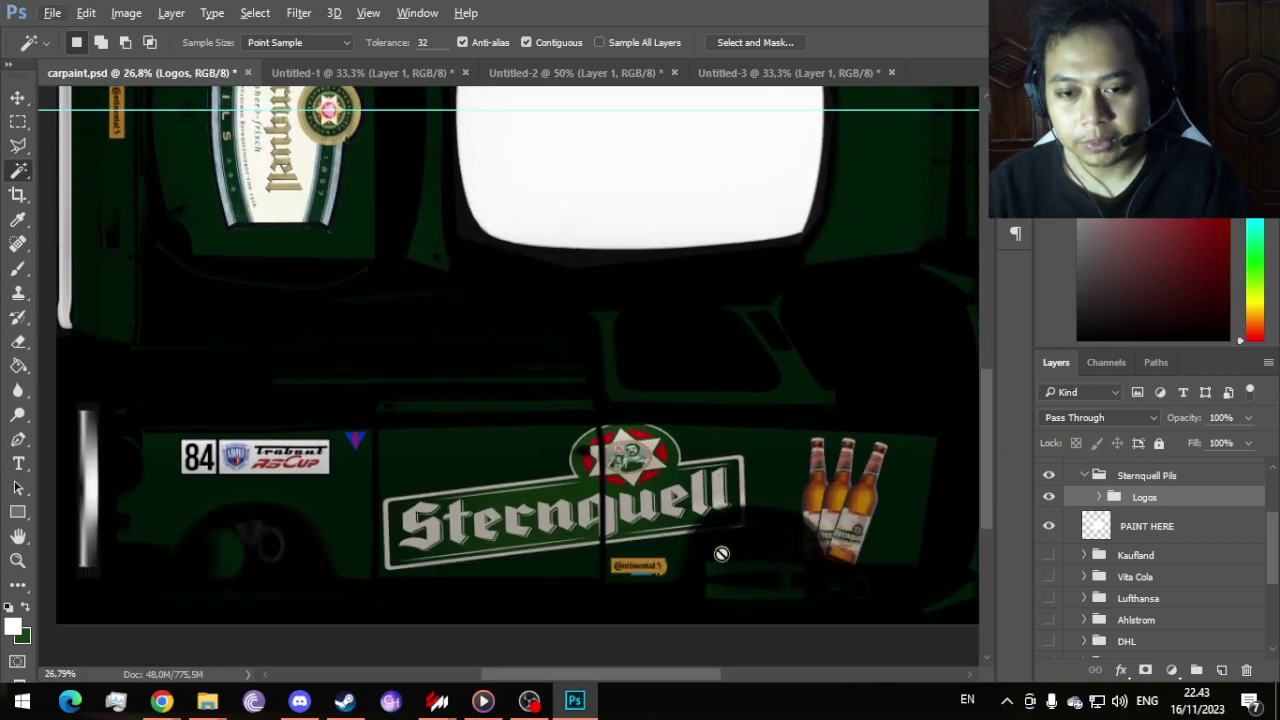
scroll(680, 550, "up", 4)
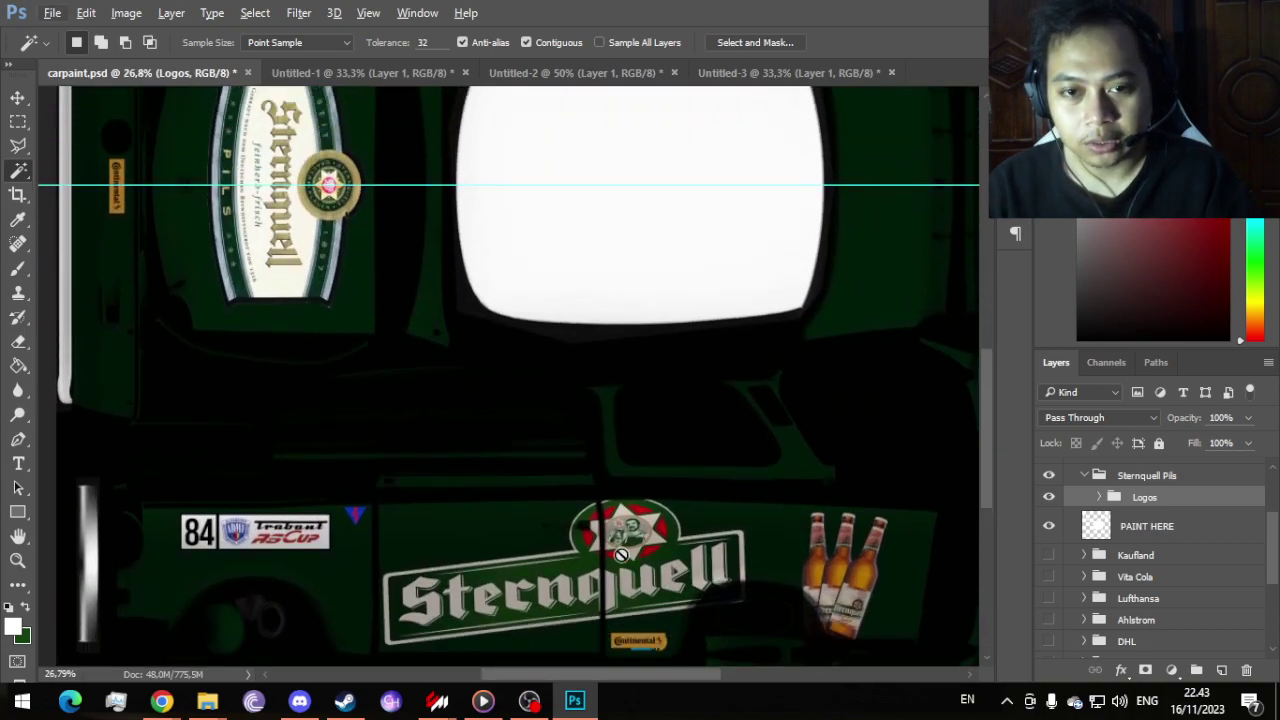
scroll(982, 357, "up", 1)
left_click_drag(982, 357, 985, 287)
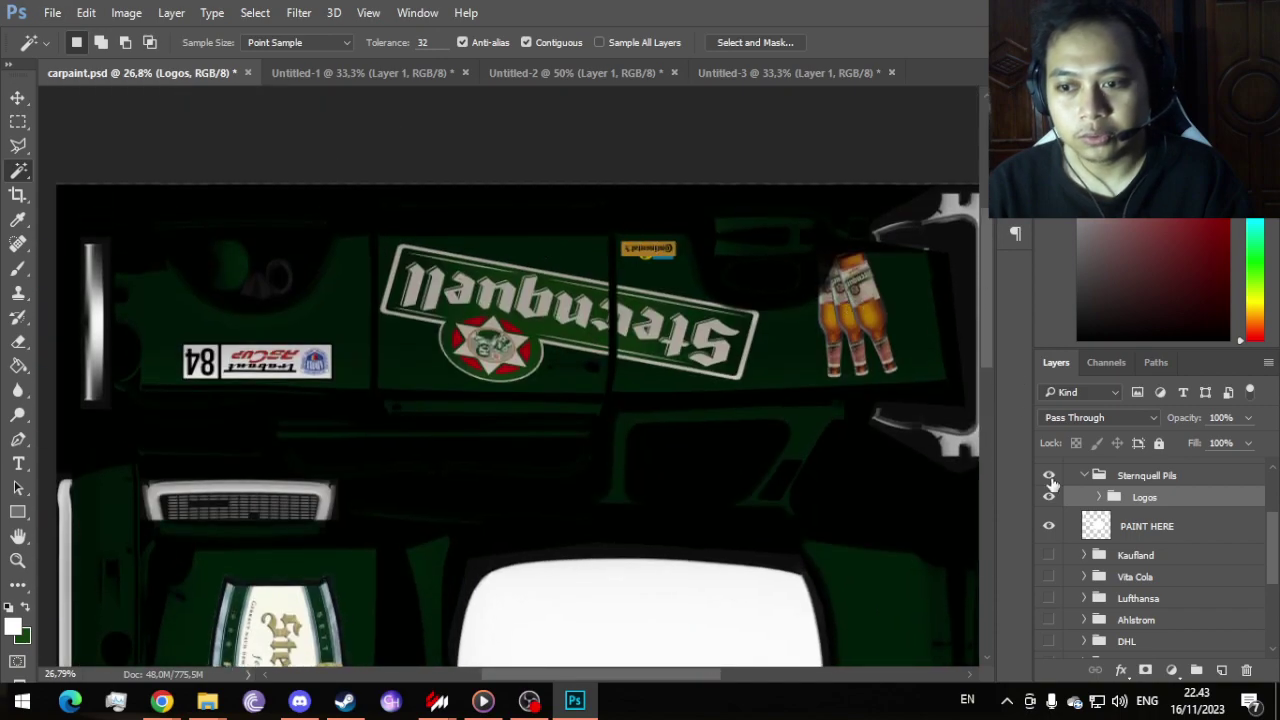
scroll(1174, 534, "down", 3)
scroll(1150, 530, "up", 4)
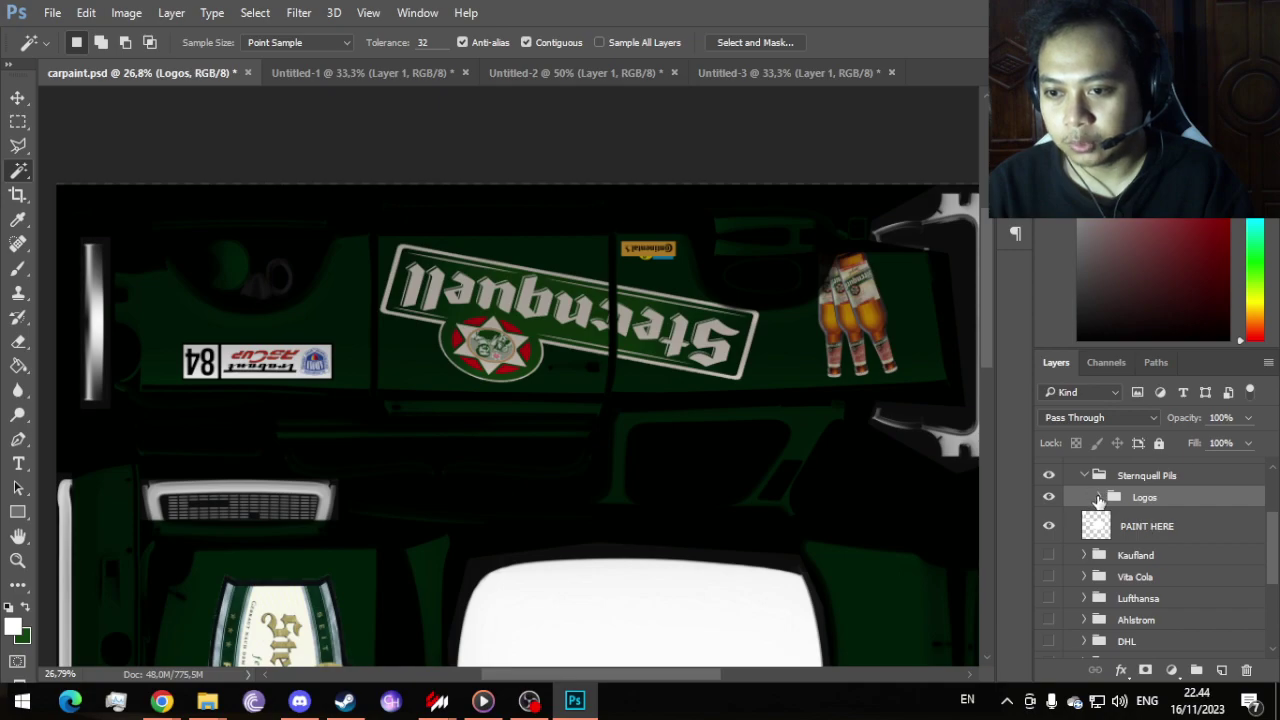
Step: Select Layer 11 copy 17 and Layer 11 copy 18 in the Logos group and shift their Continental stickers horizontally off the blue-and-yellow stickers
left_click(1093, 497)
scroll(1100, 500, "down", 3)
scroll(806, 492, "down", 3)
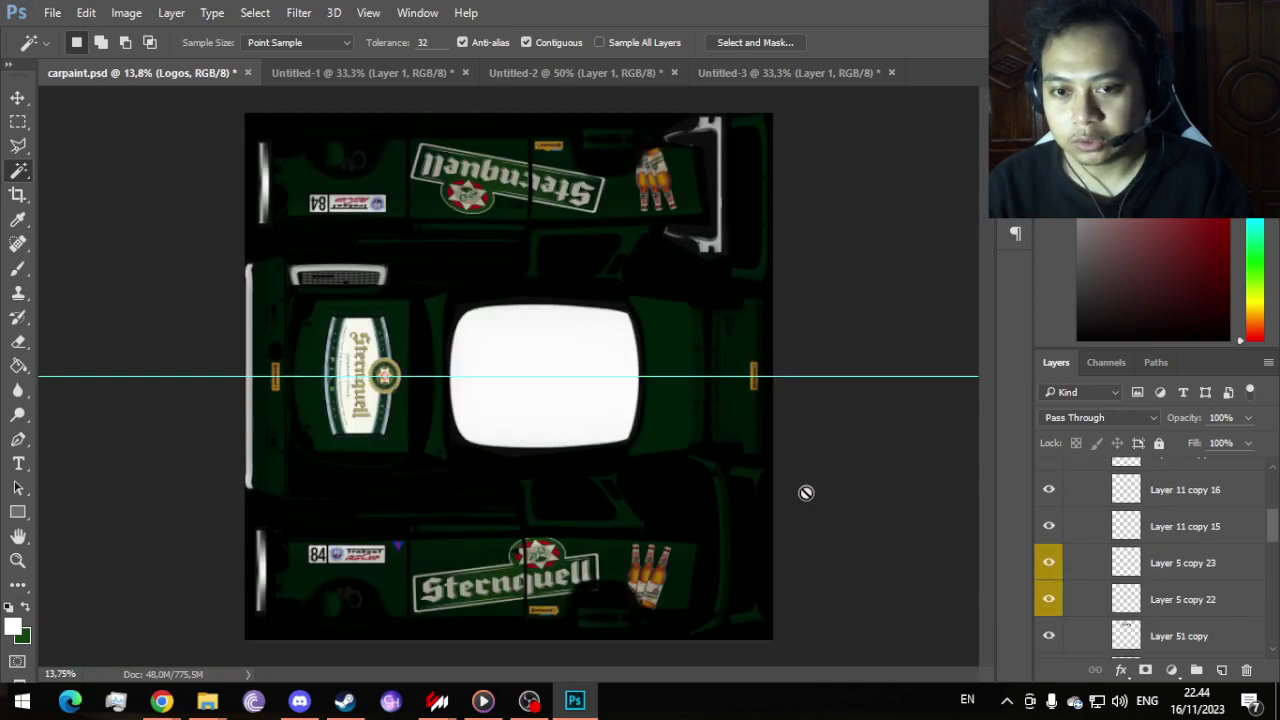
left_click(1050, 526)
scroll(1052, 528, "up", 1)
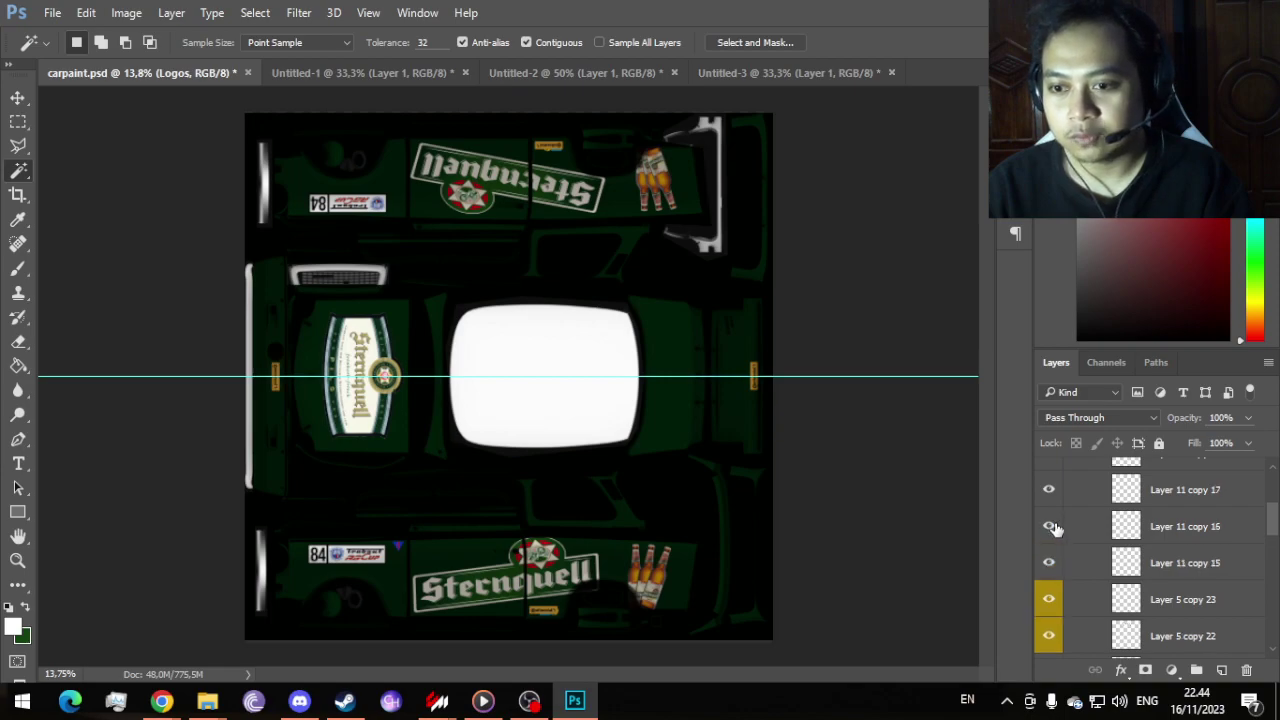
scroll(1055, 528, "up", 1)
left_click(1157, 533)
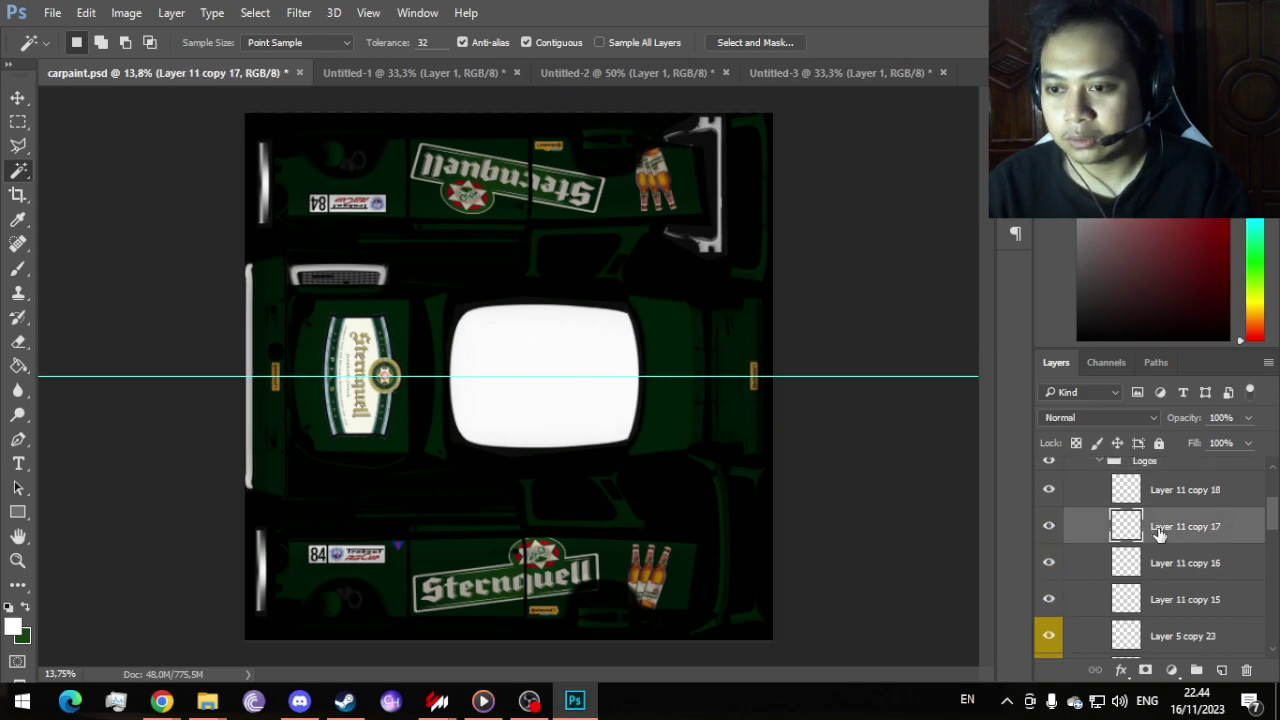
left_click(1177, 494, "shift")
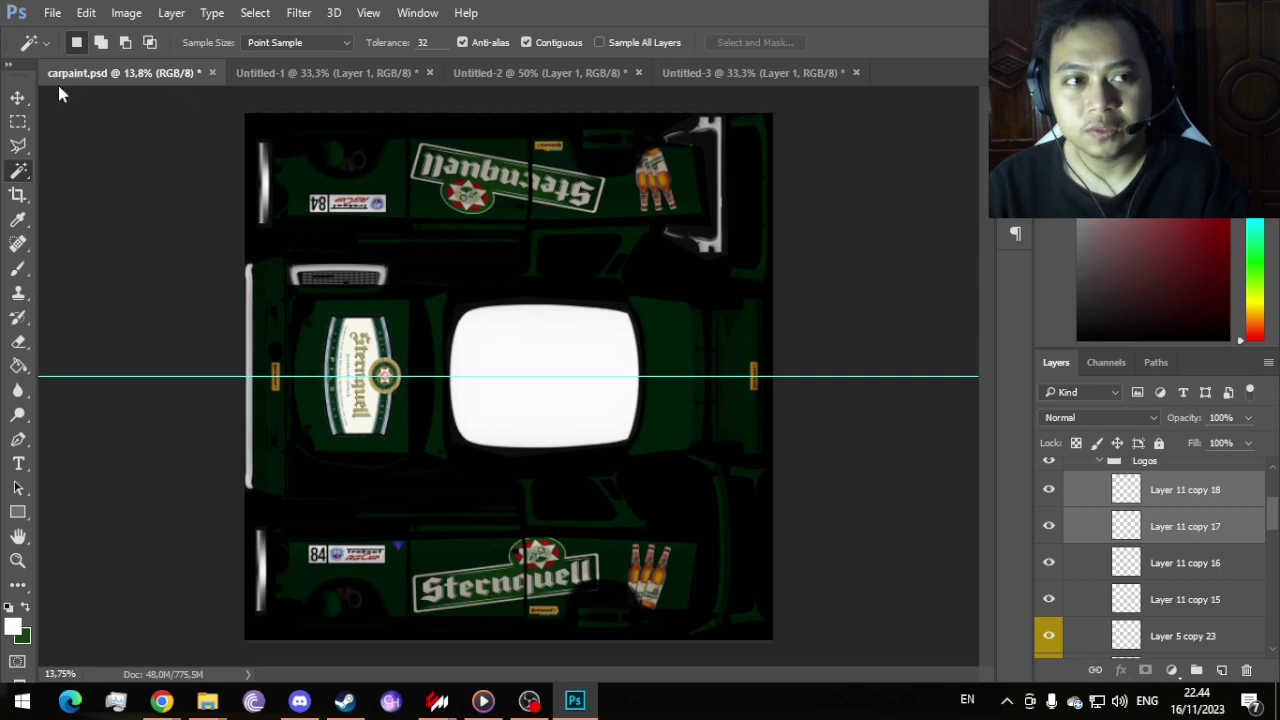
left_click(19, 98)
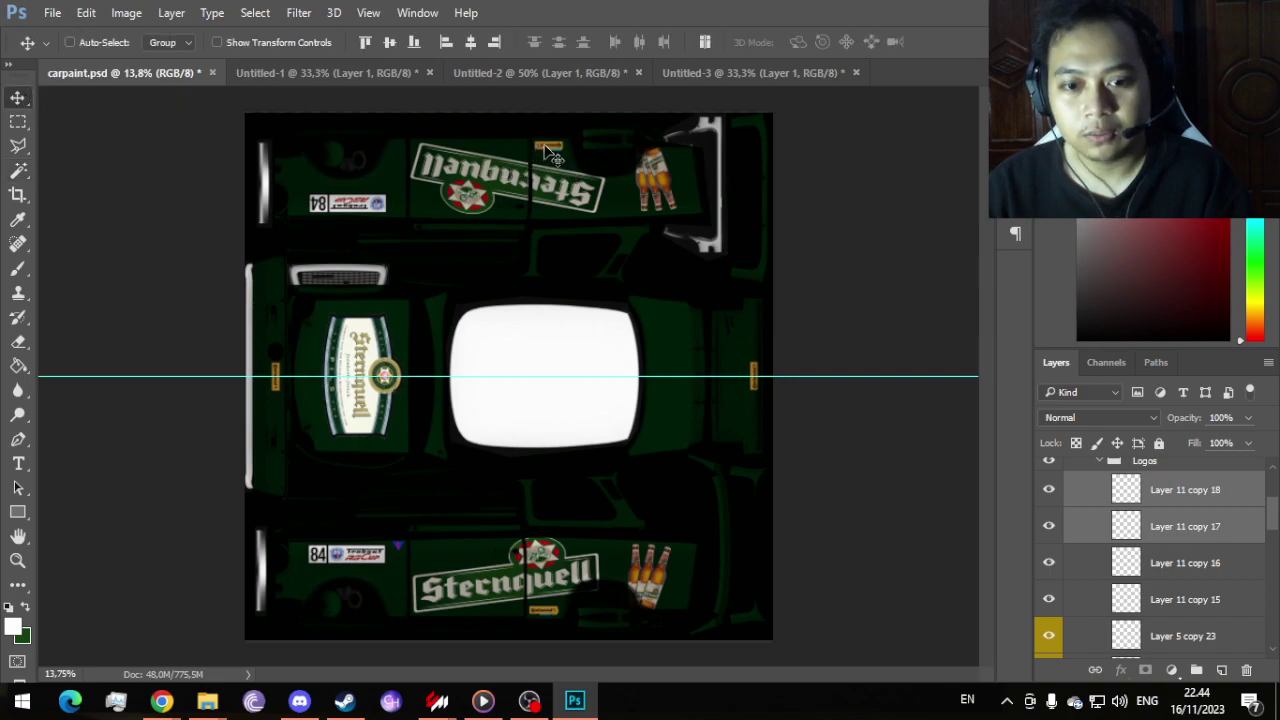
left_click_drag(549, 152, 508, 152)
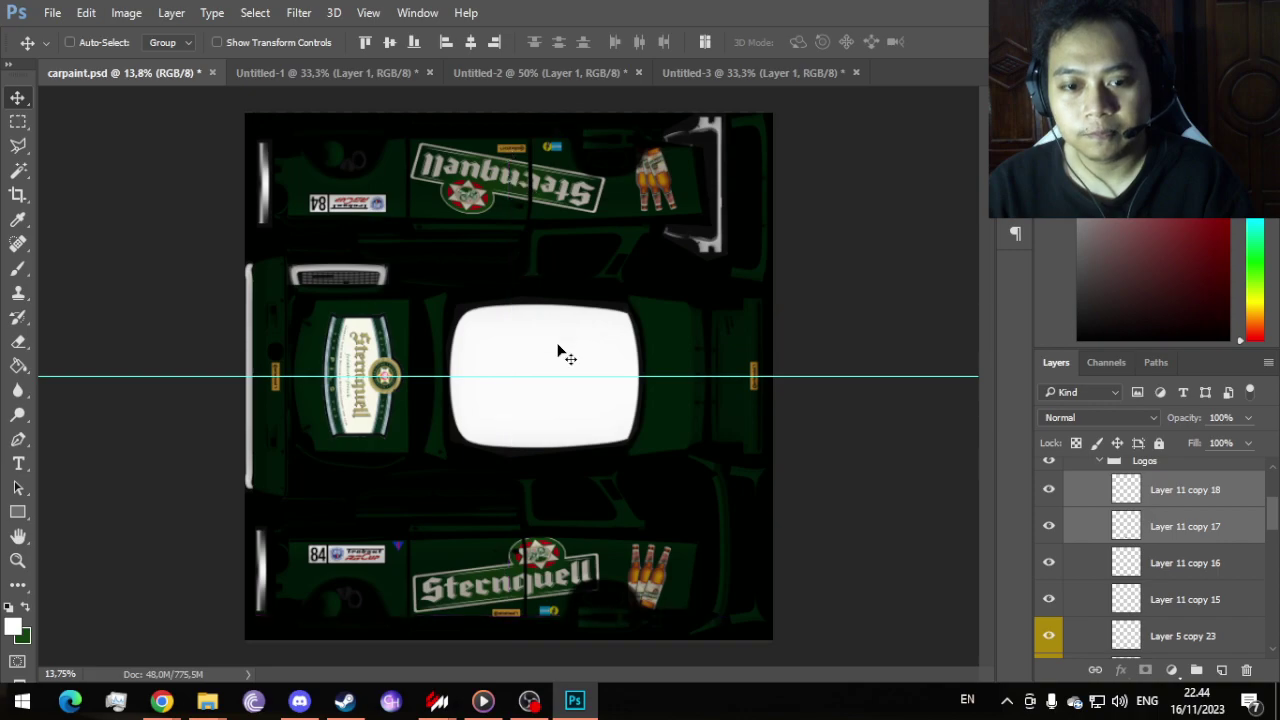
Step: Examine the sponsor stickers along the car's side panels and look through the layers of the Sternquell Pils livery
scroll(557, 349, "up", 5)
left_click_drag(988, 392, 985, 289)
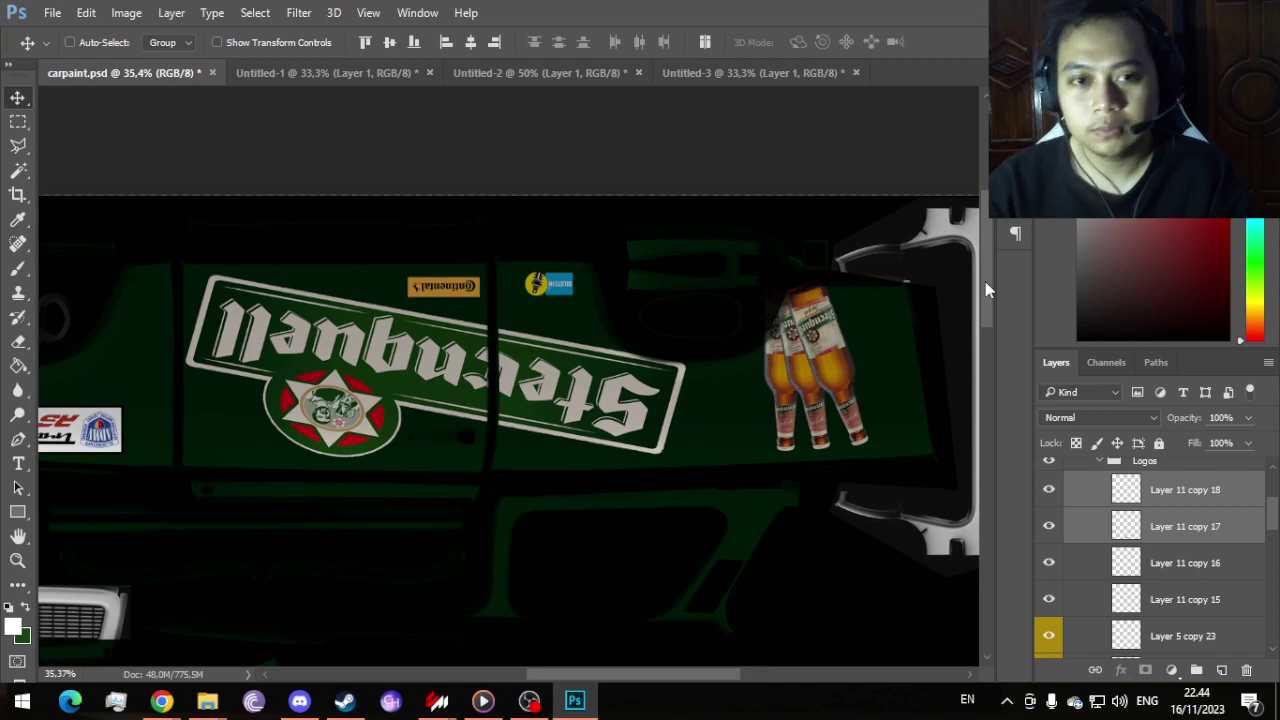
mouse_move(985, 290)
left_mouse_down()
mouse_move(980, 522)
mouse_move(978, 231)
mouse_move(999, 518)
mouse_move(988, 305)
left_mouse_up()
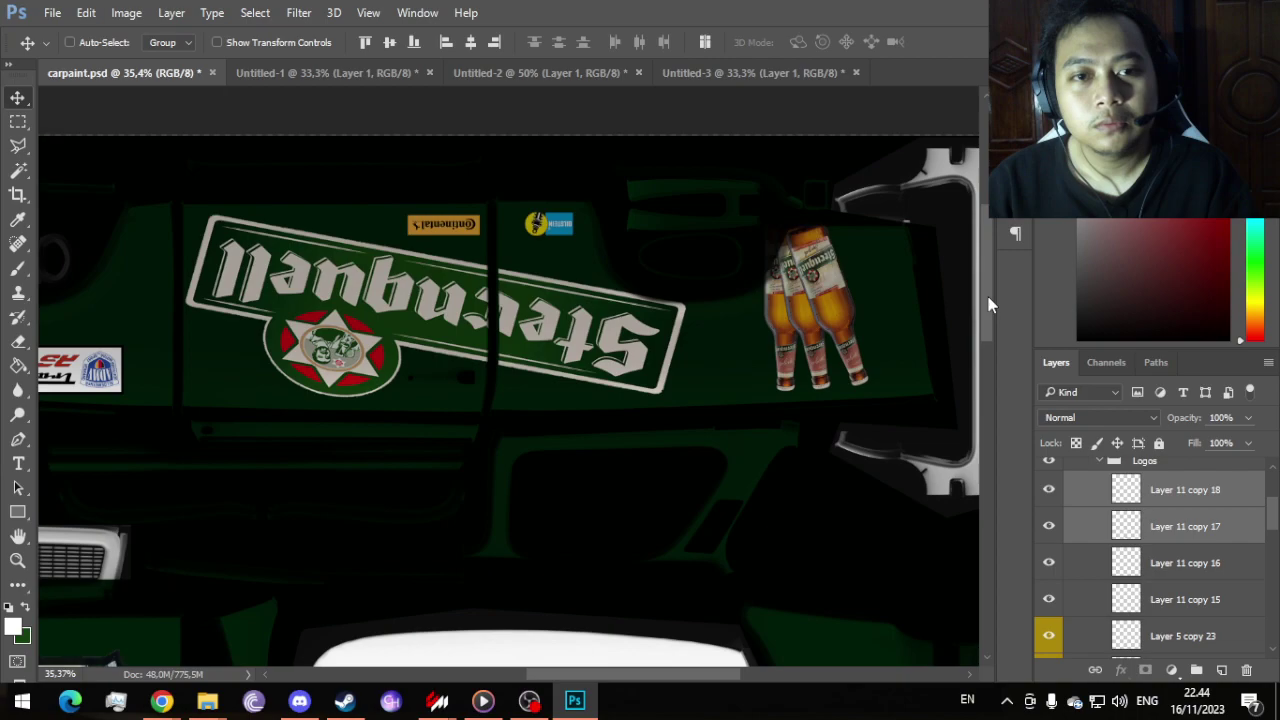
scroll(880, 430, "down", 5)
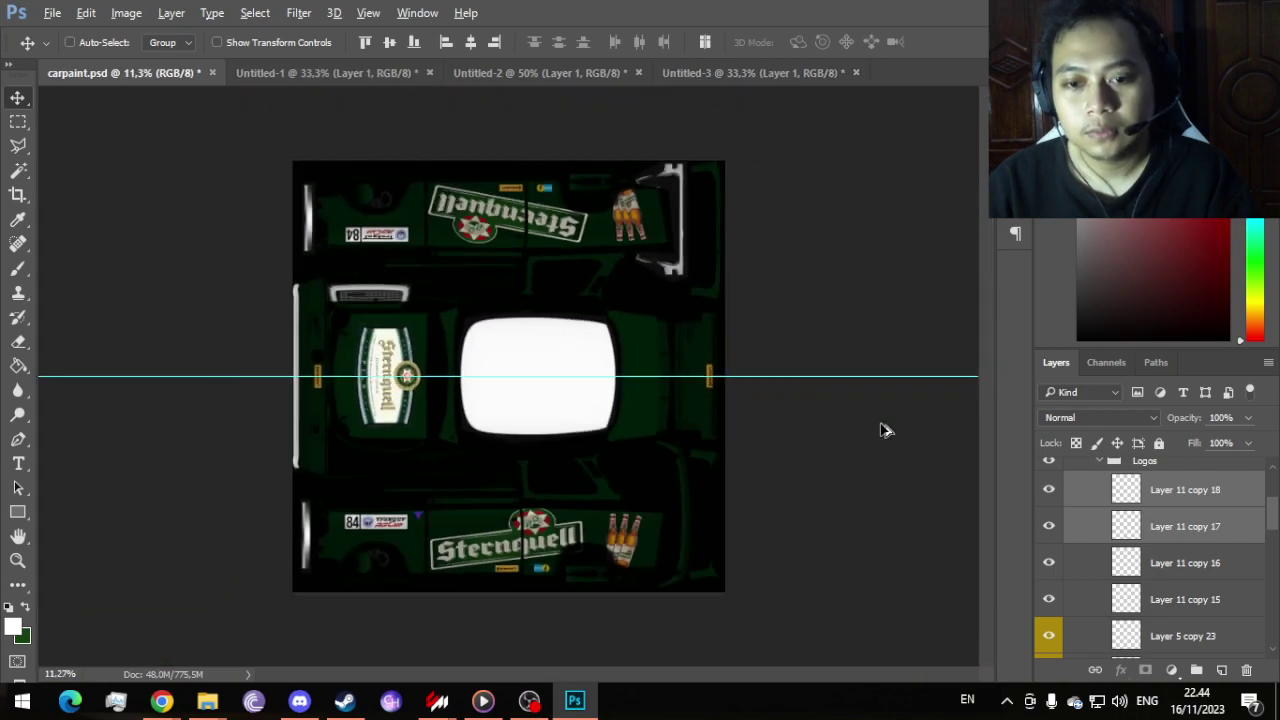
key("alt+f")
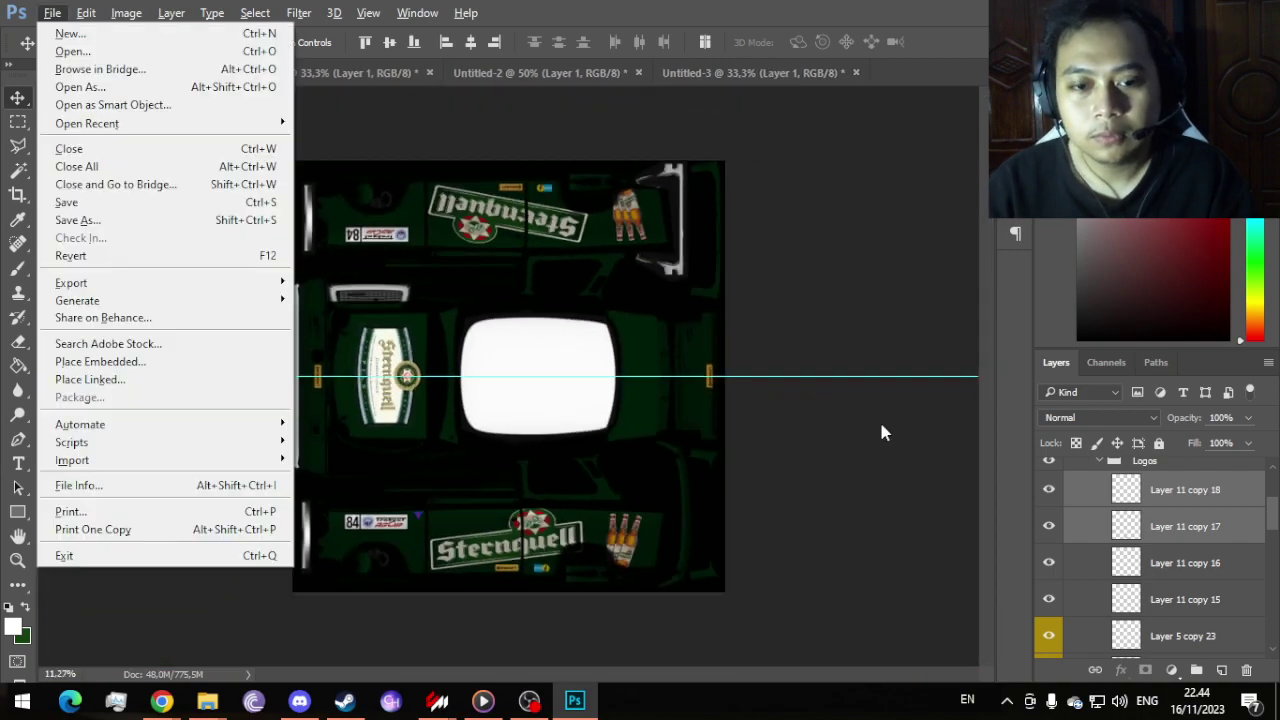
key("Escape")
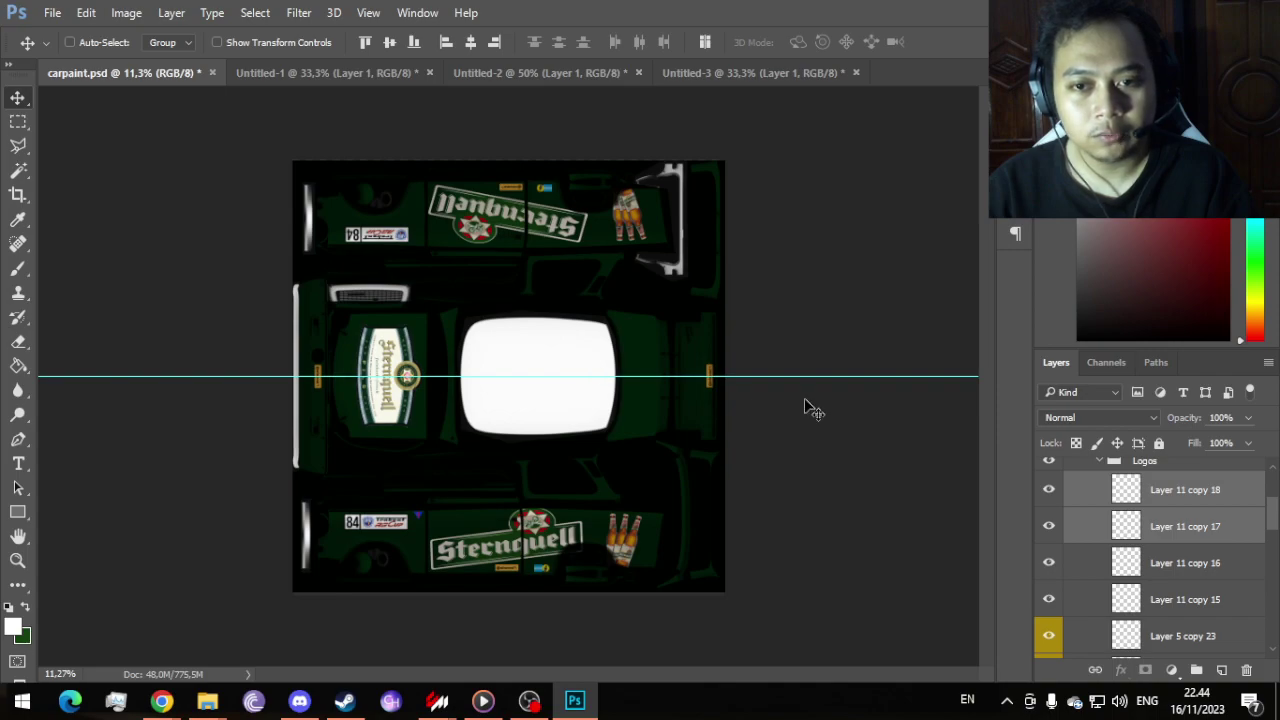
scroll(1155, 578, "down", 2)
scroll(1155, 578, "up", 6)
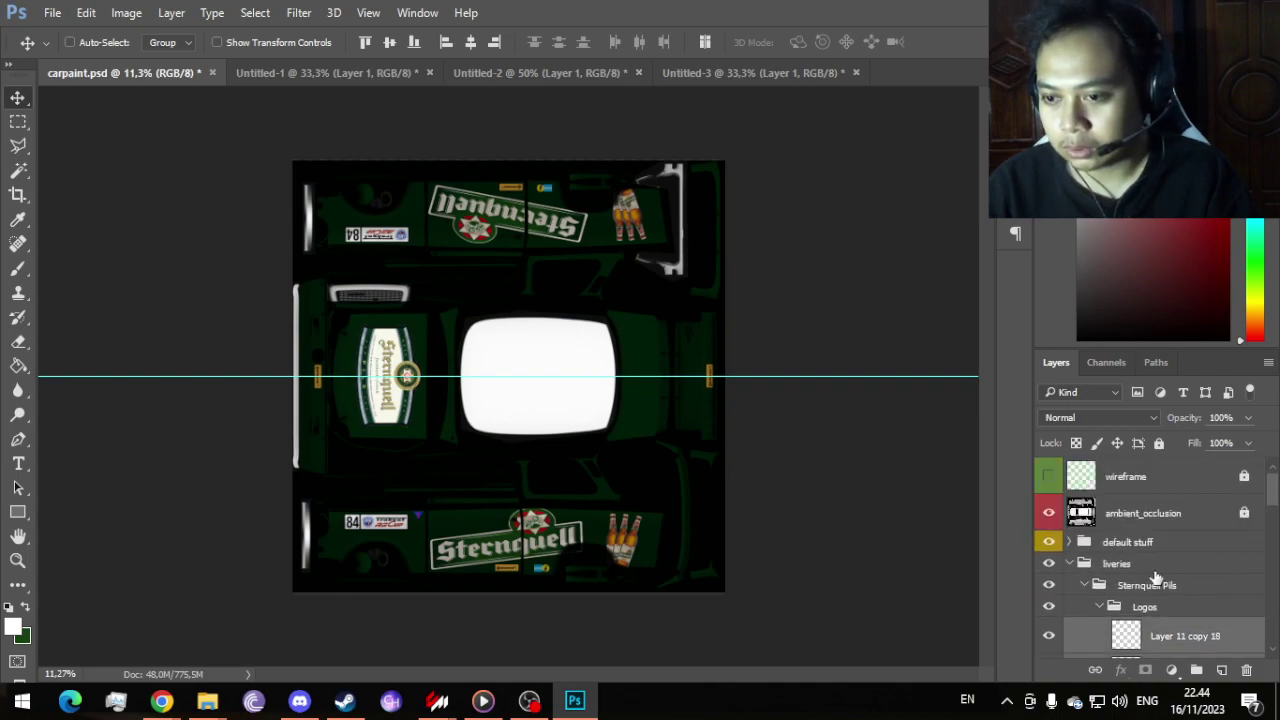
scroll(1186, 603, "down", 5)
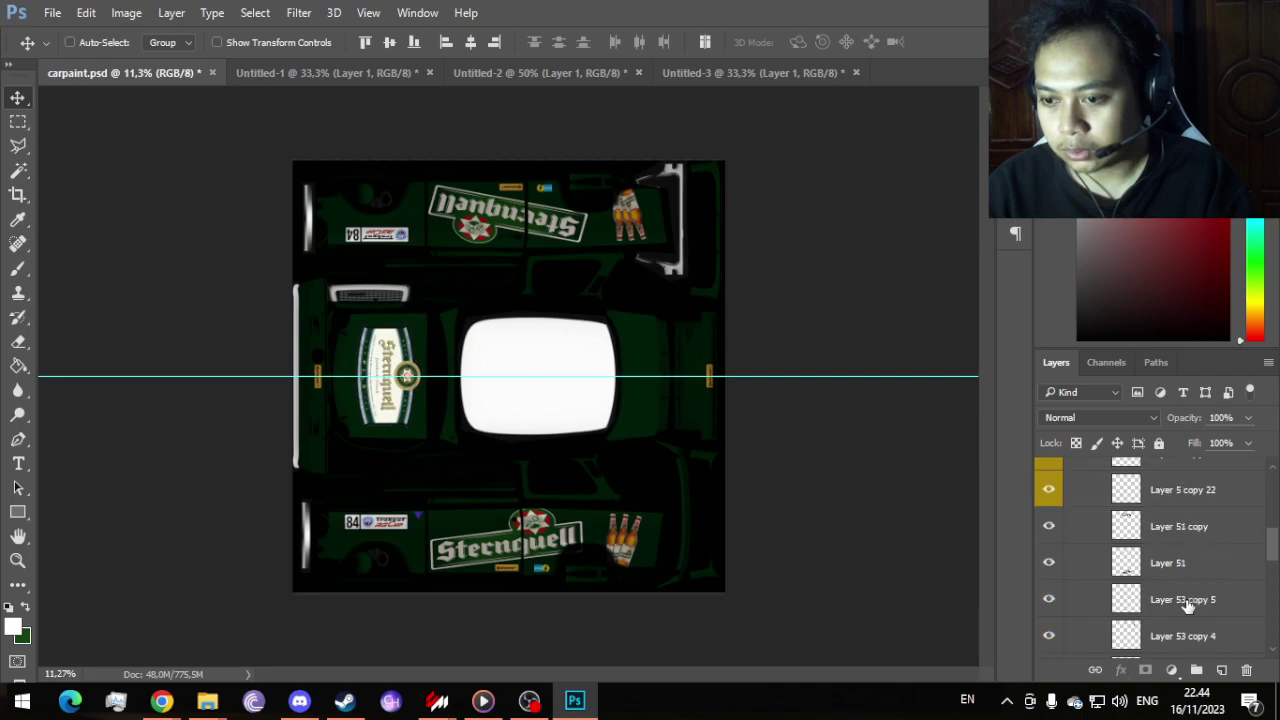
Step: Copy the Sternquell logo from the Untitled-1 document into carpaint.psd, placing it over the rear of the car
left_click(700, 73)
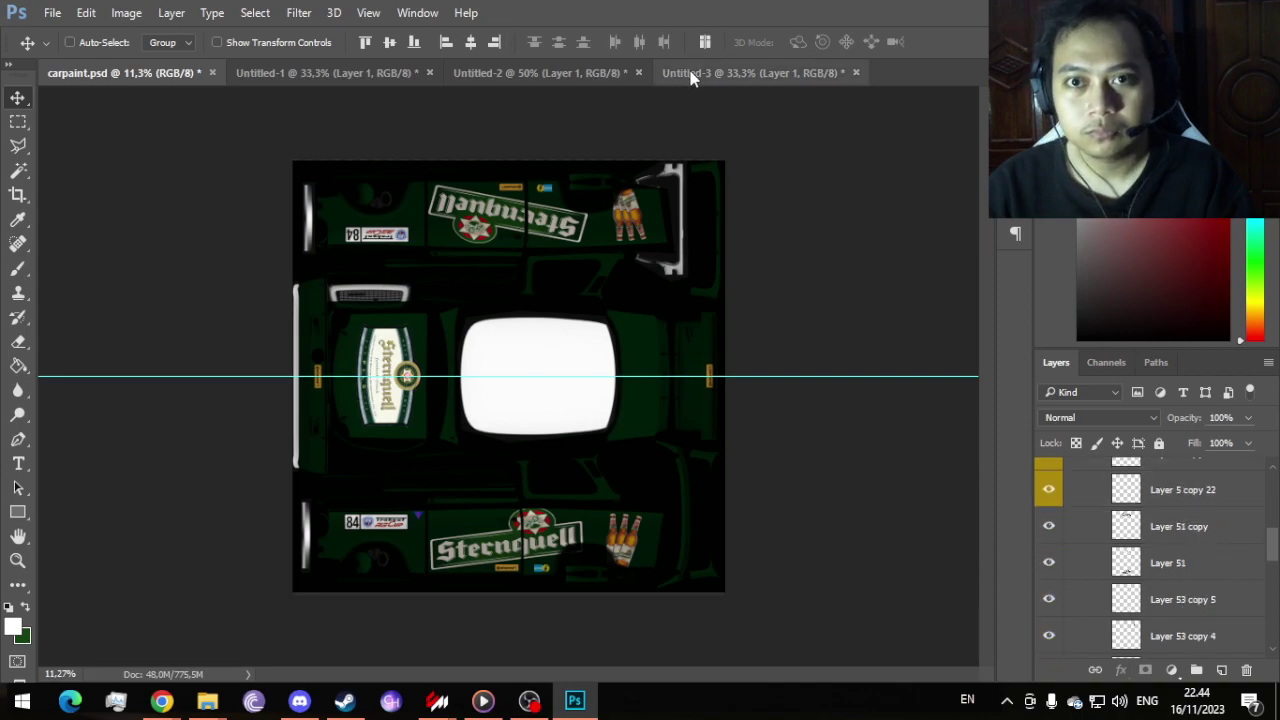
left_click(562, 75)
left_click(396, 76)
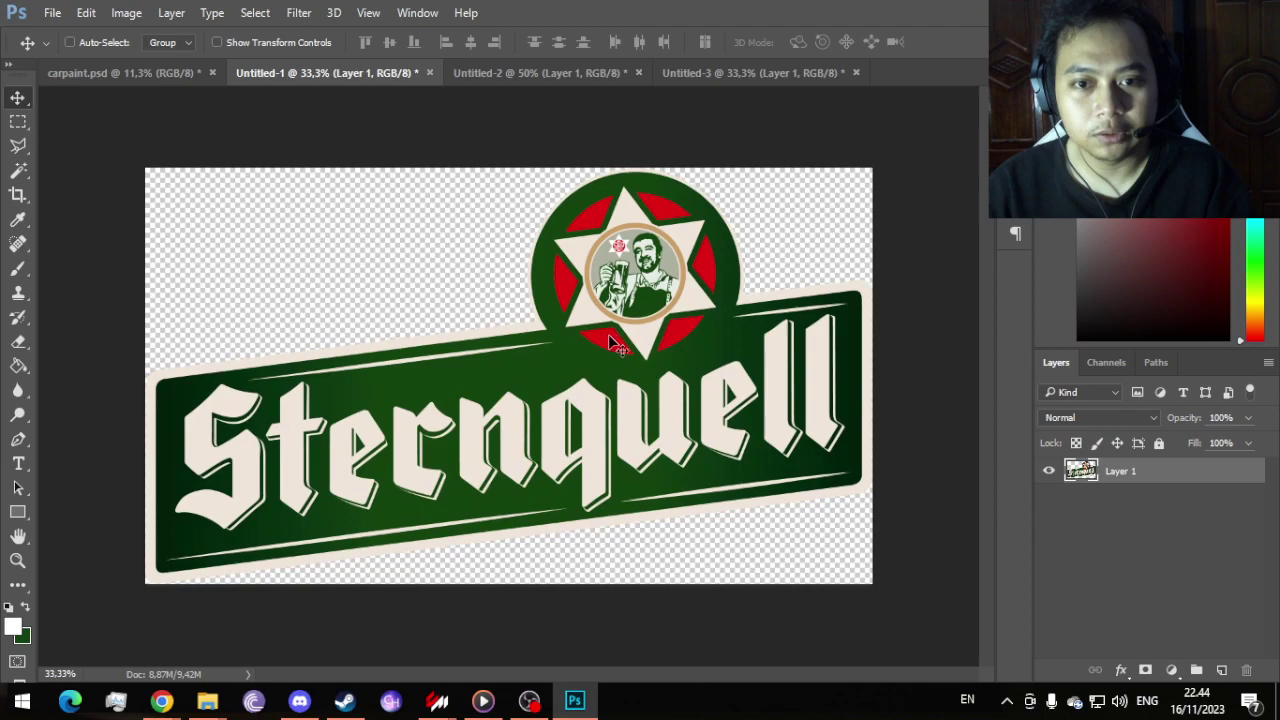
right_click(611, 338)
key("Escape")
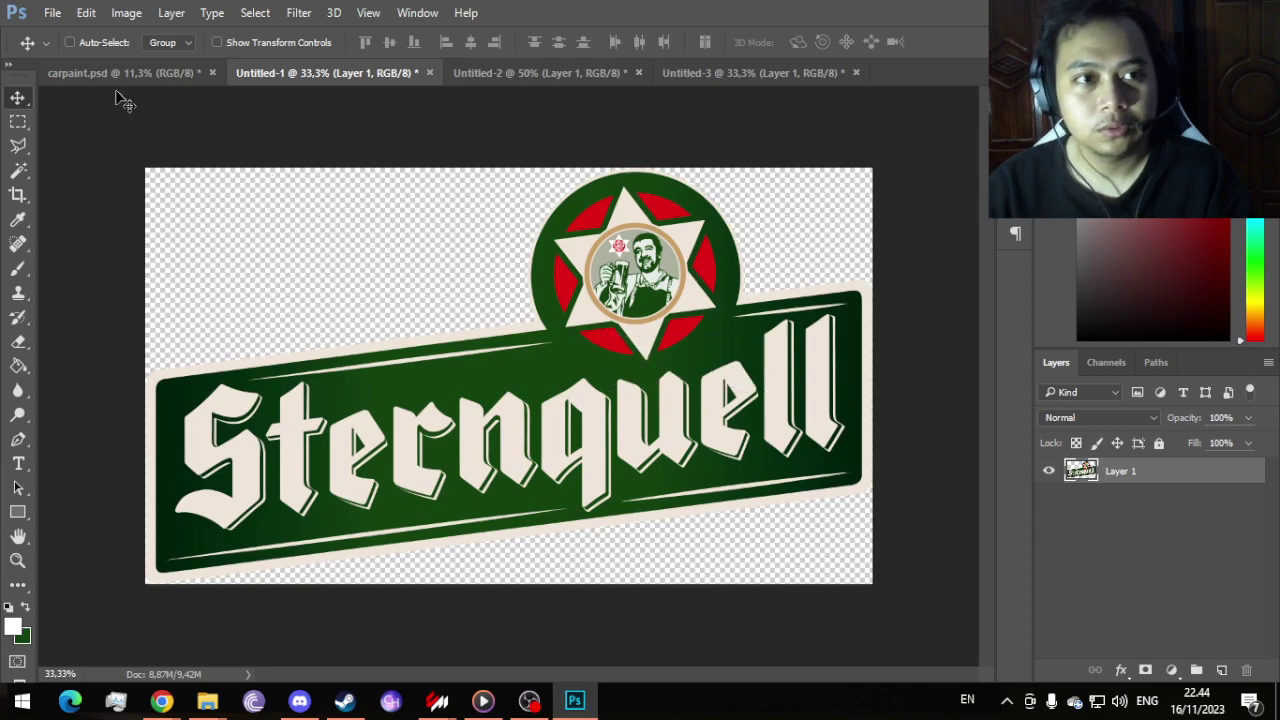
left_click(120, 73)
left_click(354, 74)
left_click_drag(650, 318, 698, 379)
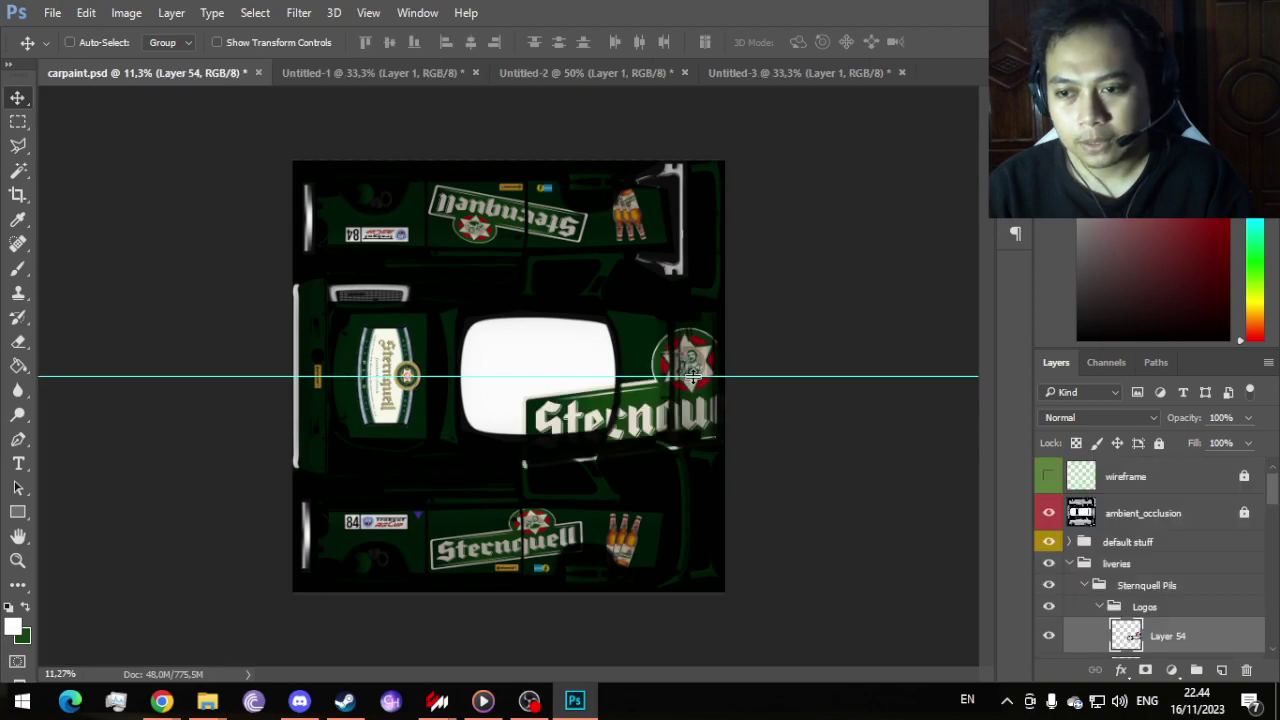
Step: Rename the new logo layer as Layer 51 copy 2 and place it directly above Layer 51 copy
double_click(1185, 569)
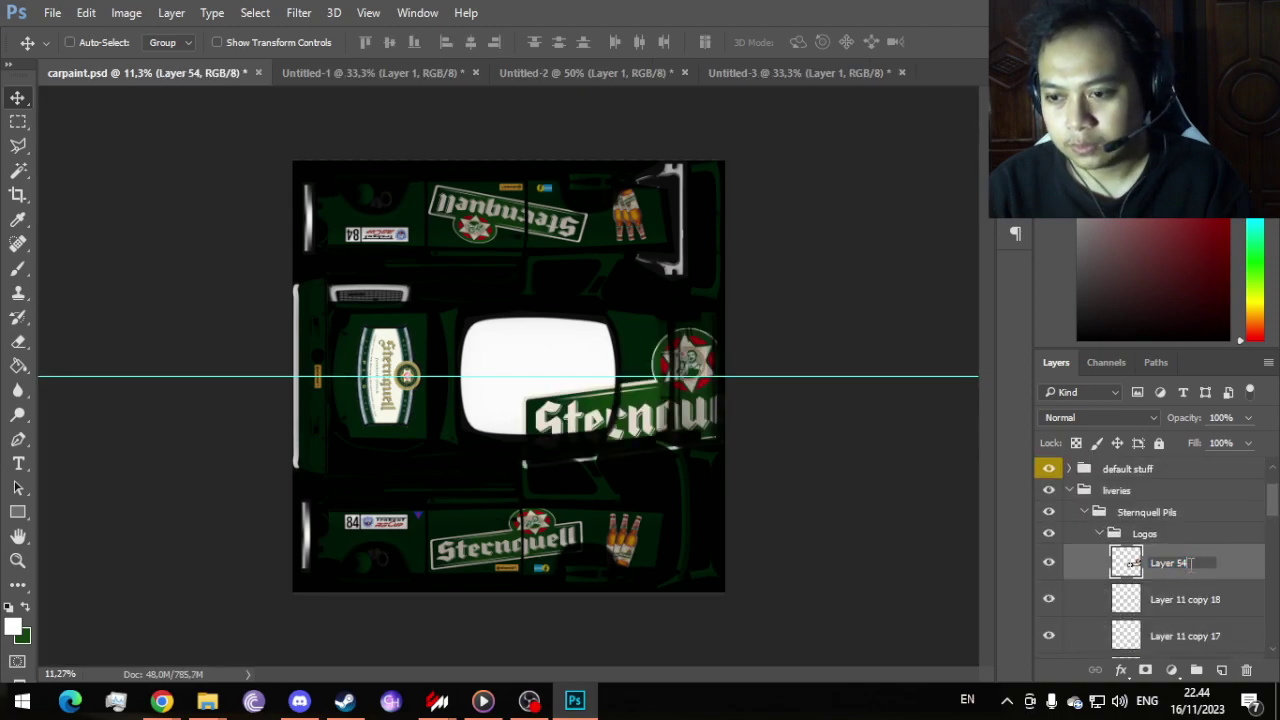
left_click(1193, 564)
key("BackSpace")
type("1 c")
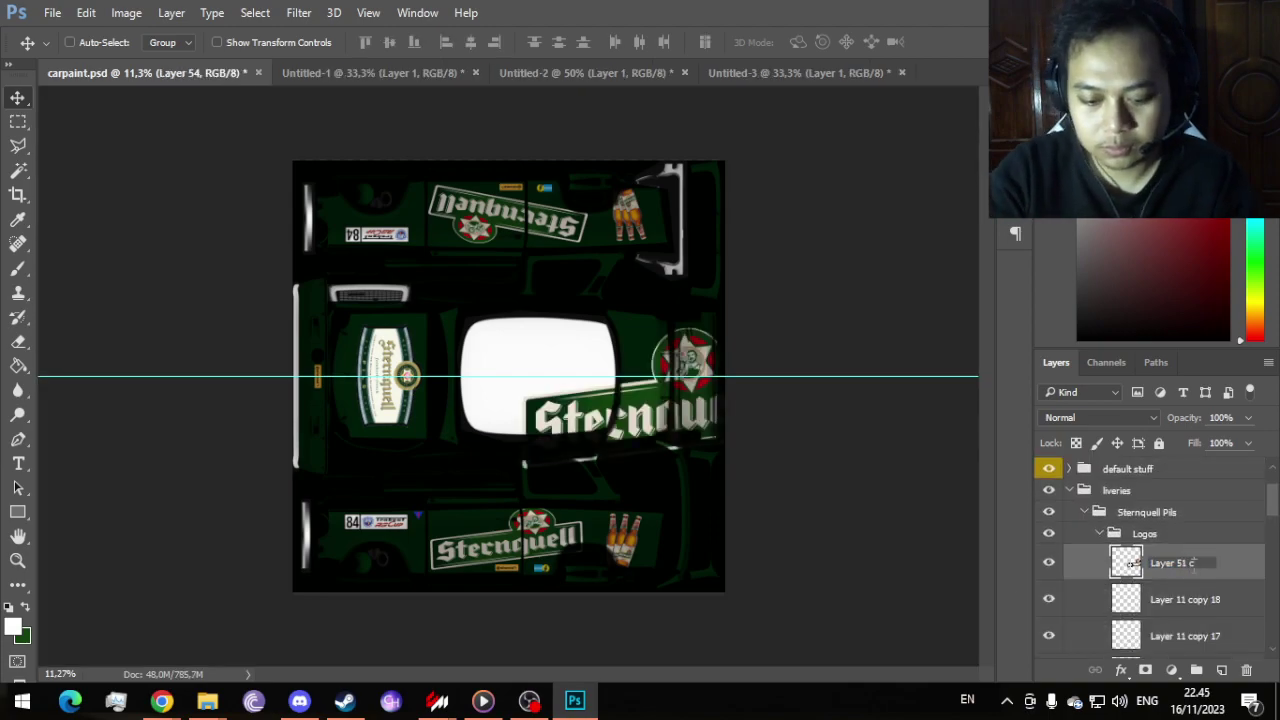
type("opy 2")
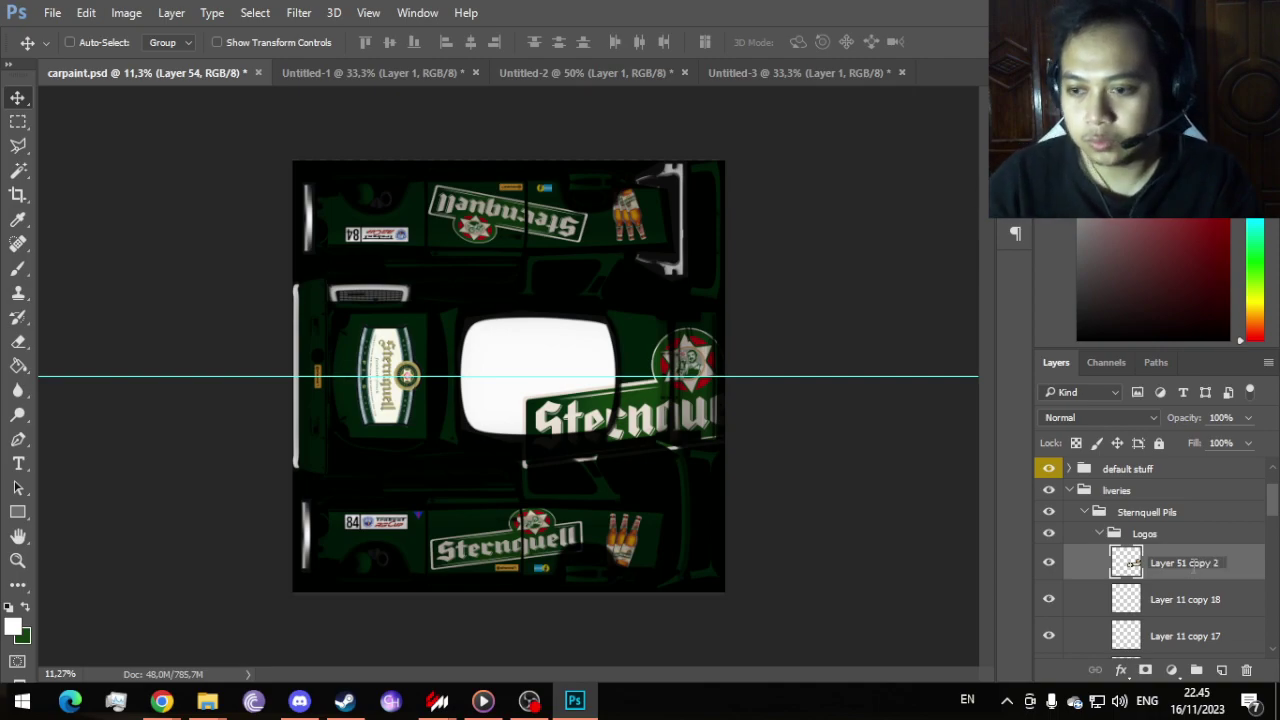
key("Return")
left_click_drag(1249, 568, 1245, 632)
Step: Free-transform the new Sternquell logo, centring it on the horizontal guide and rotating it 90° counter clockwise
scroll(692, 399, "up", 2)
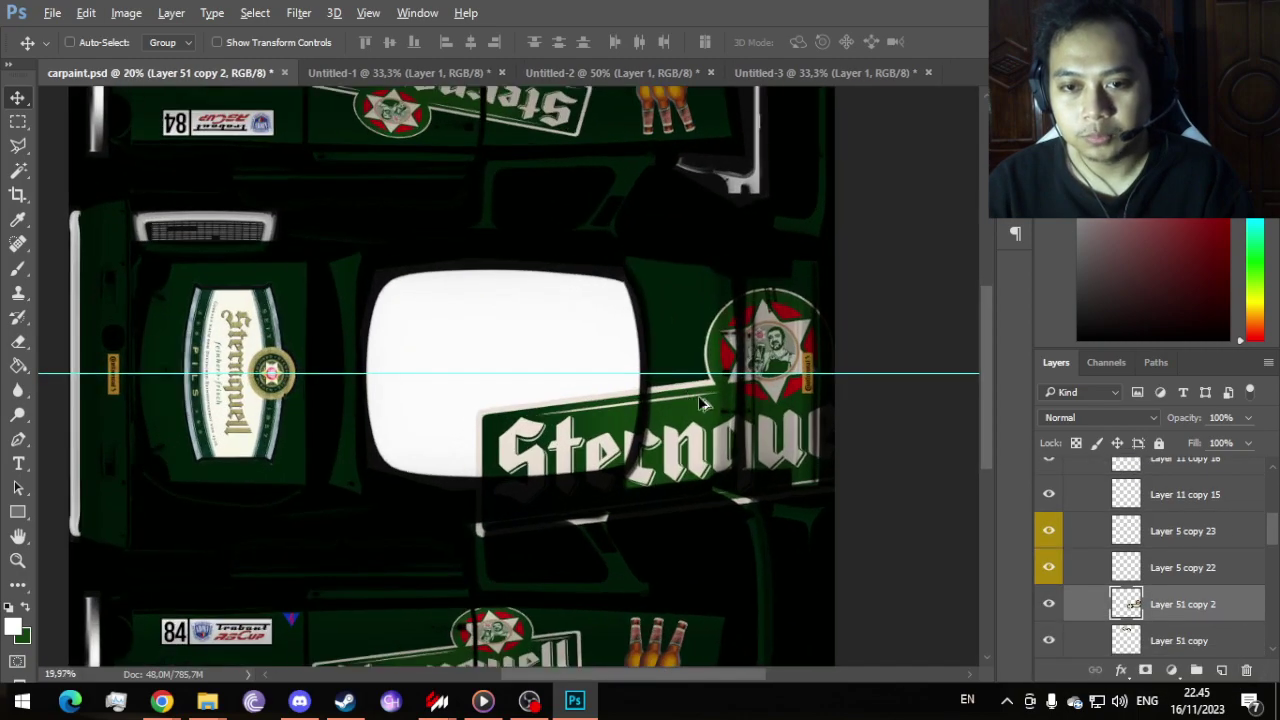
key("ctrl+t")
left_click_drag(770, 440, 840, 405)
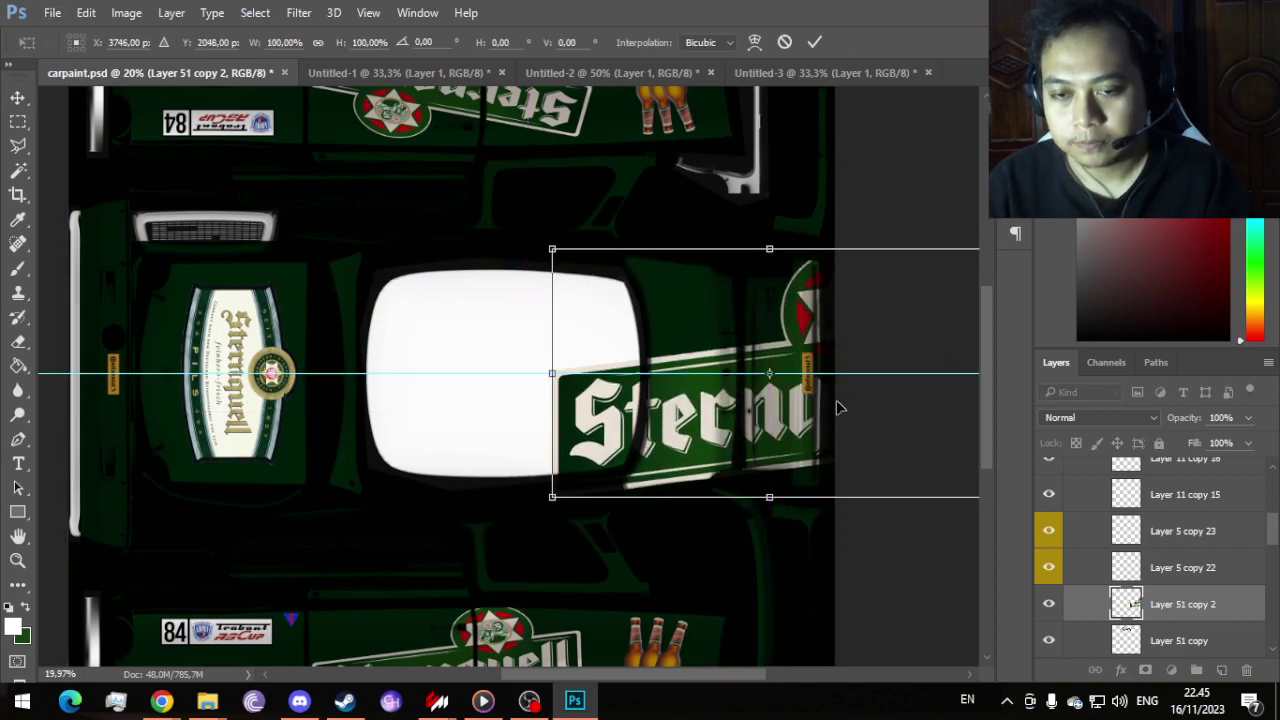
right_click(812, 420)
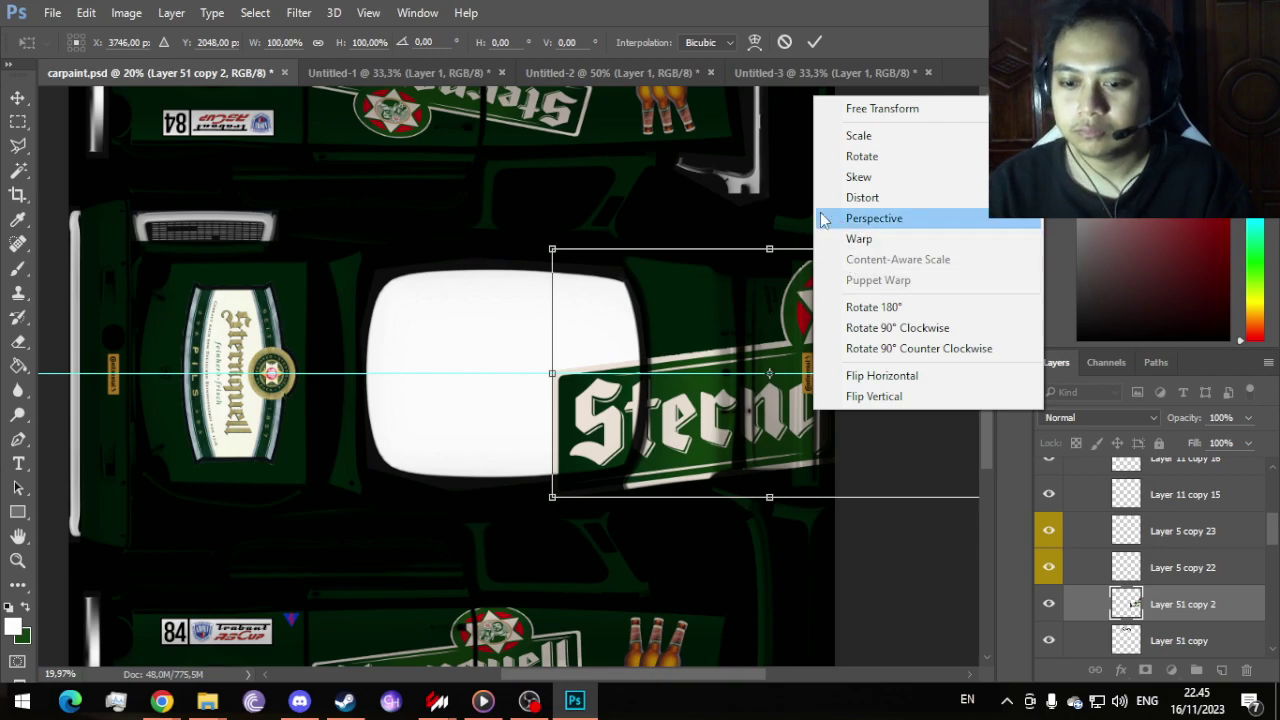
left_click(950, 348)
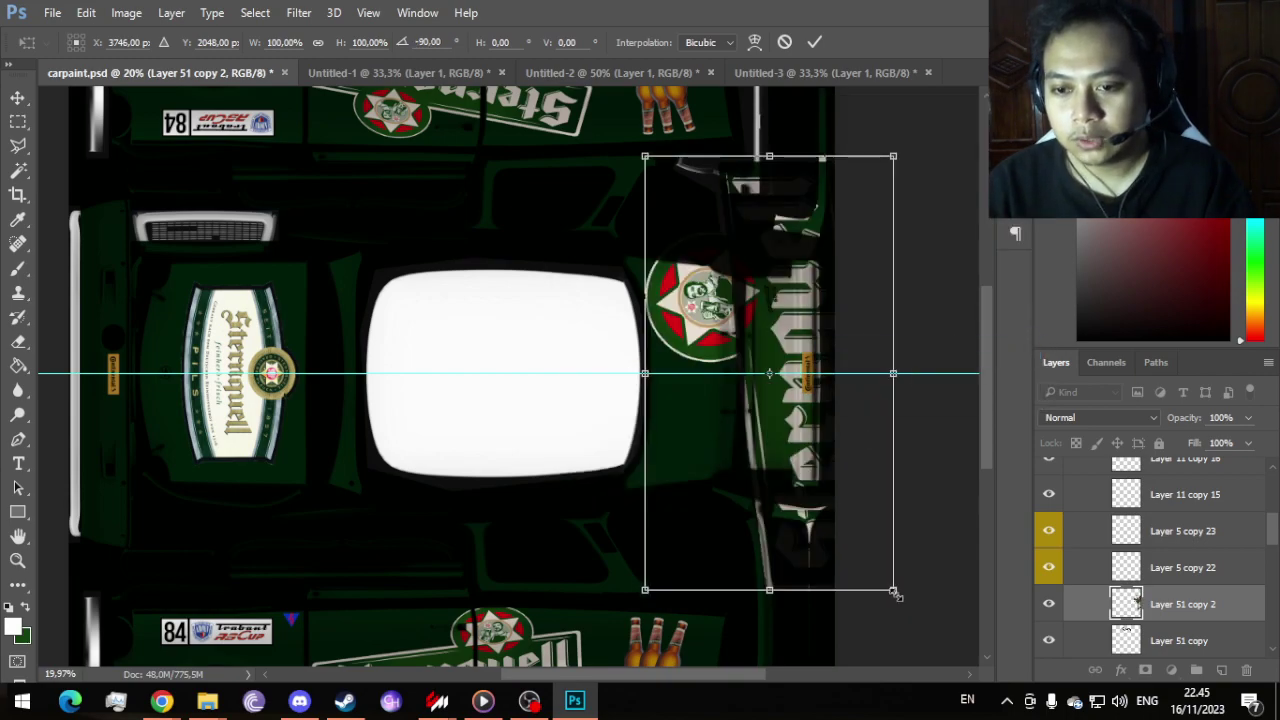
Step: Scale the logo to about 21.11% width and 16.52% height, centre it on the guide beside the rear Continental sticker, and apply the transform
left_click_drag(894, 593, 791, 430)
scroll(791, 430, "up", 3)
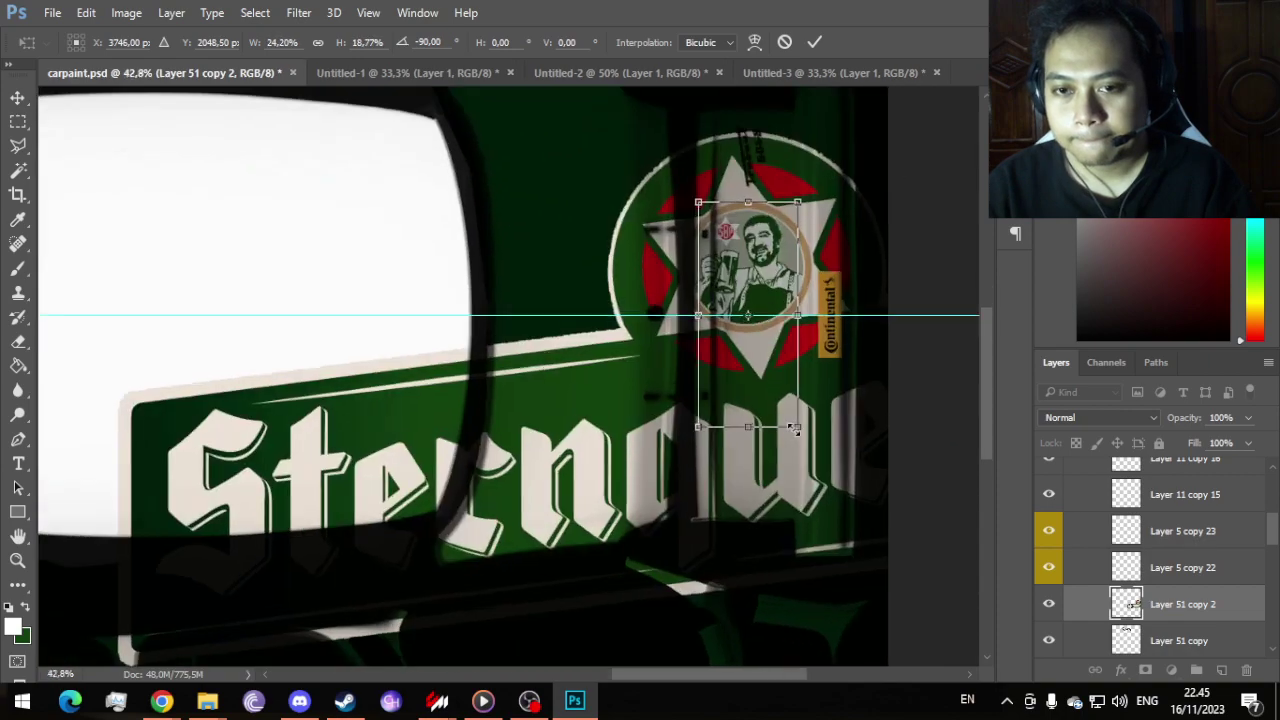
scroll(793, 428, "up", 1)
left_click_drag(768, 372, 782, 386)
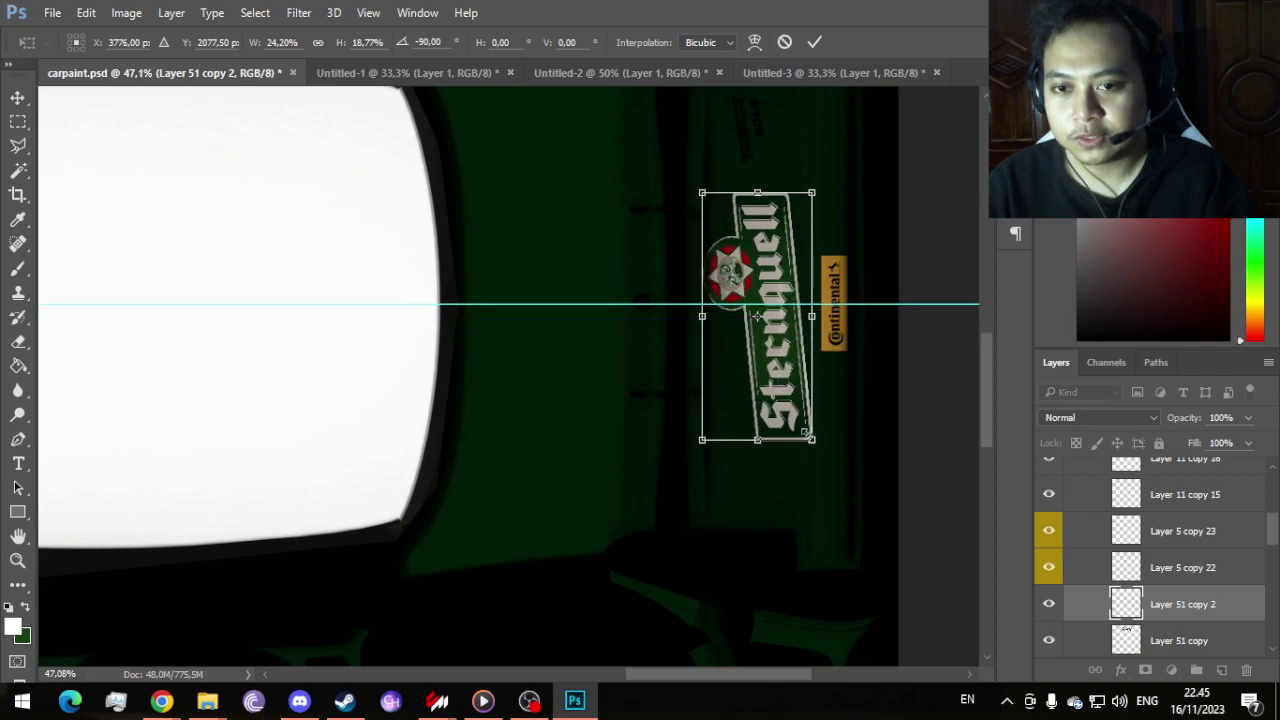
left_click_drag(806, 432, 798, 383)
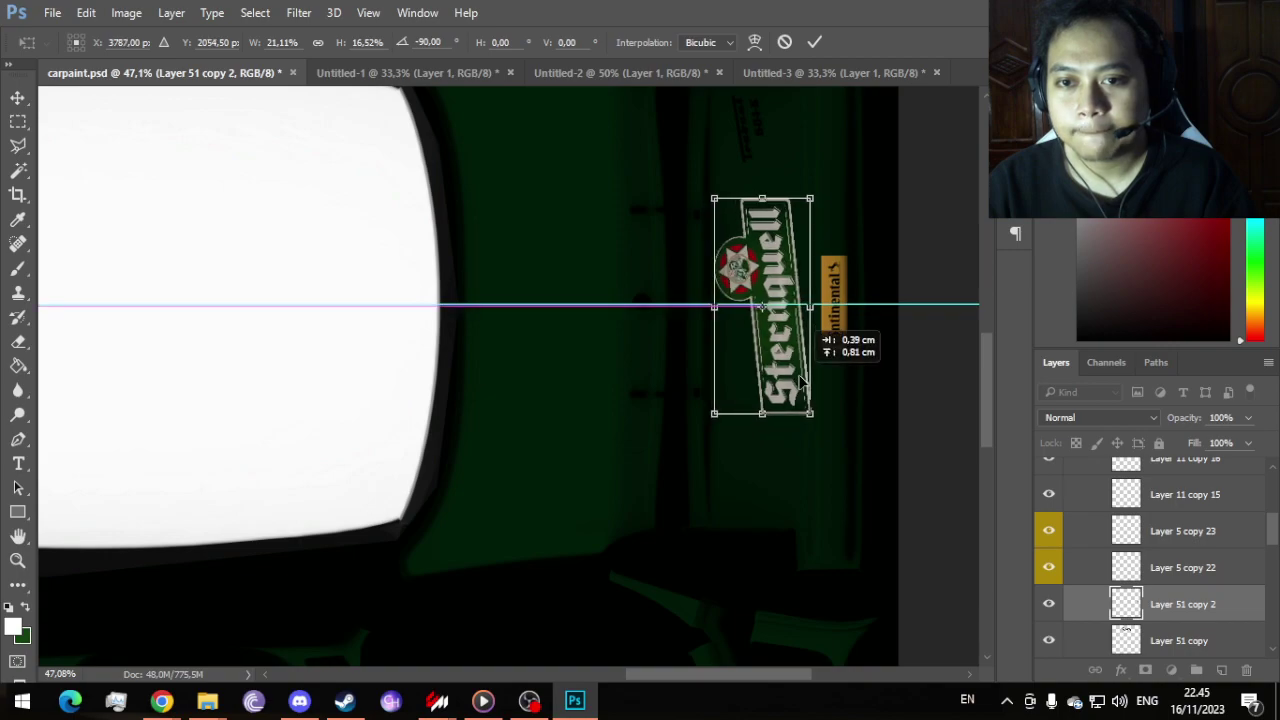
left_click_drag(800, 378, 801, 376)
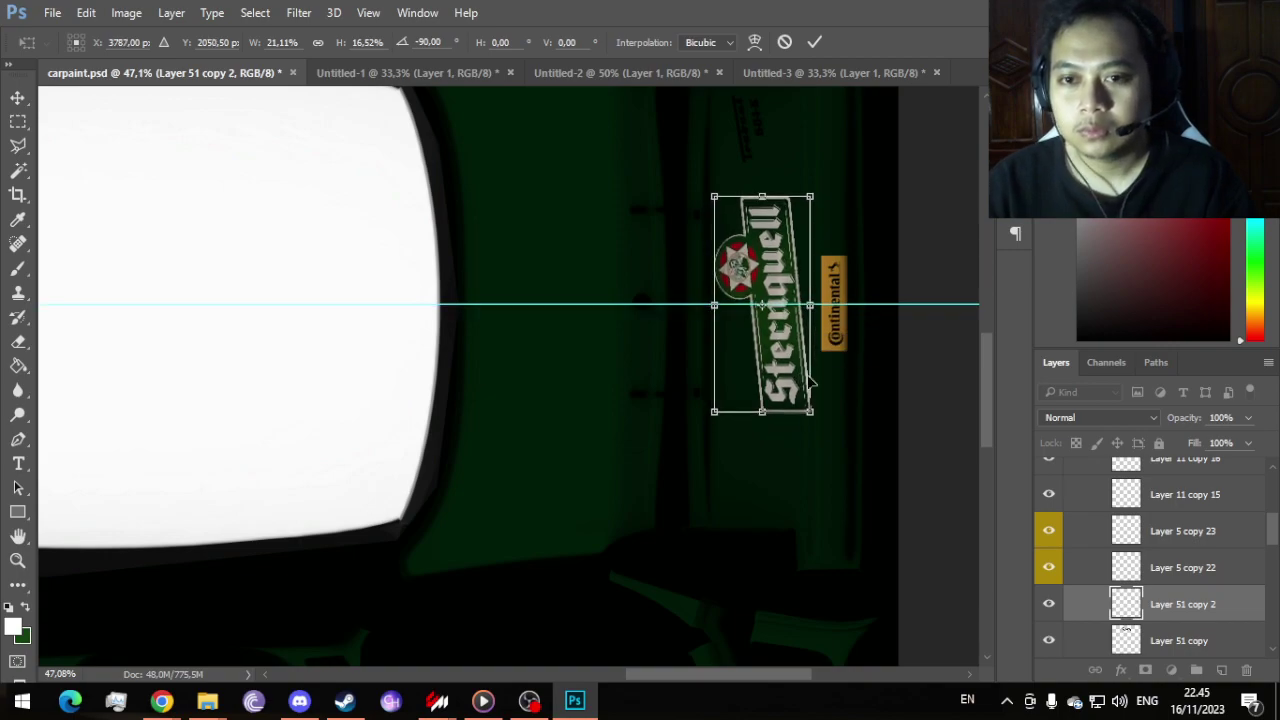
left_click(815, 42)
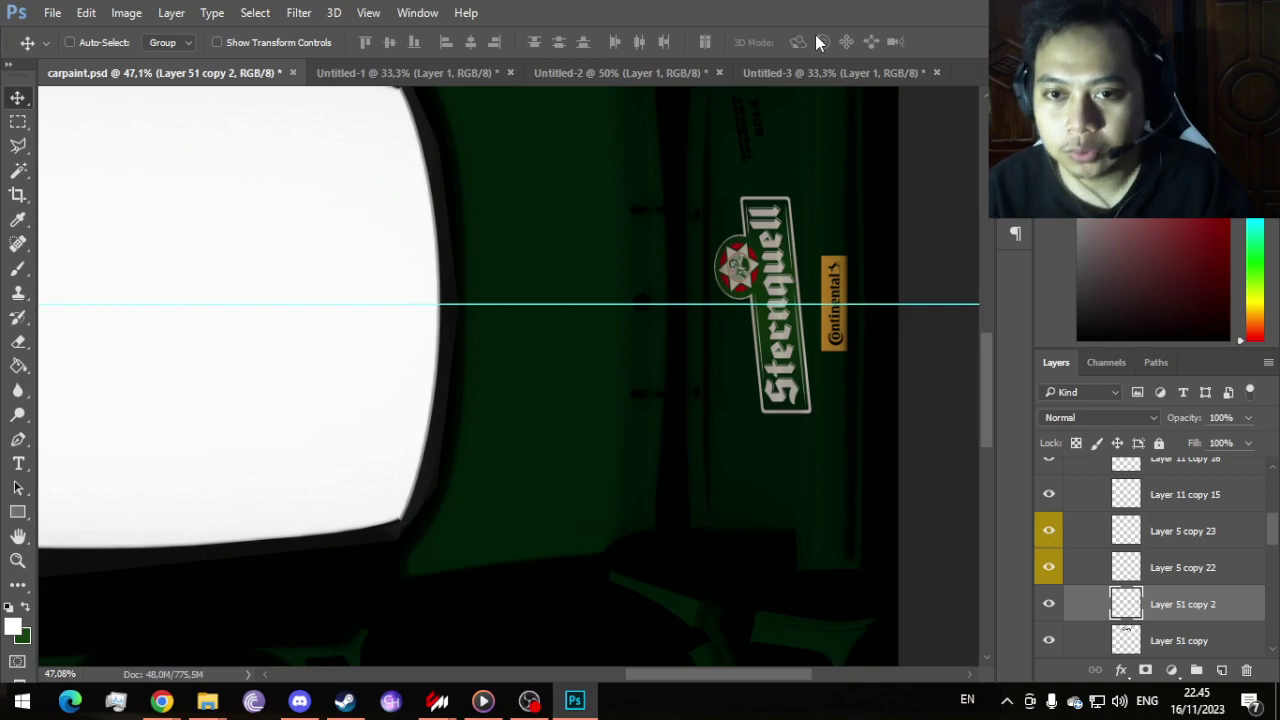
Step: Switch to the car showroom preview, examine the Trabant's rear end, and return to the rear logo in Photoshop
scroll(808, 325, "down", 3)
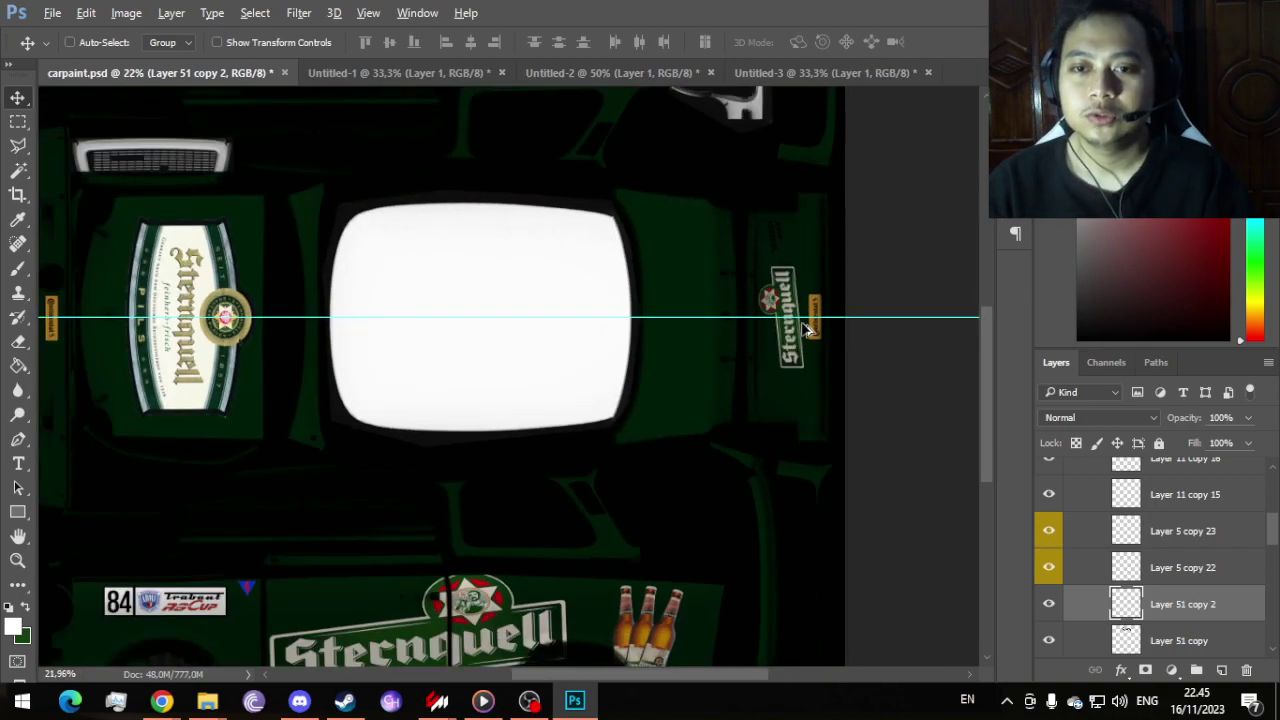
scroll(808, 328, "down", 1)
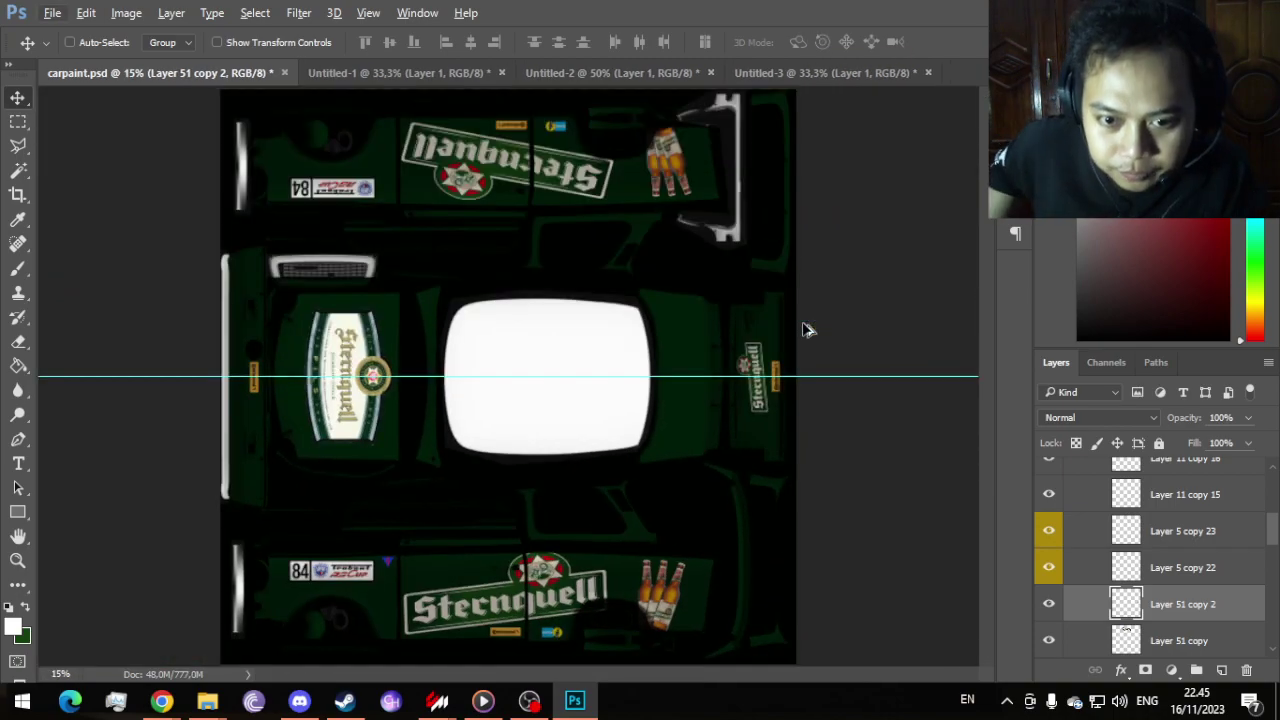
key("alt+Tab")
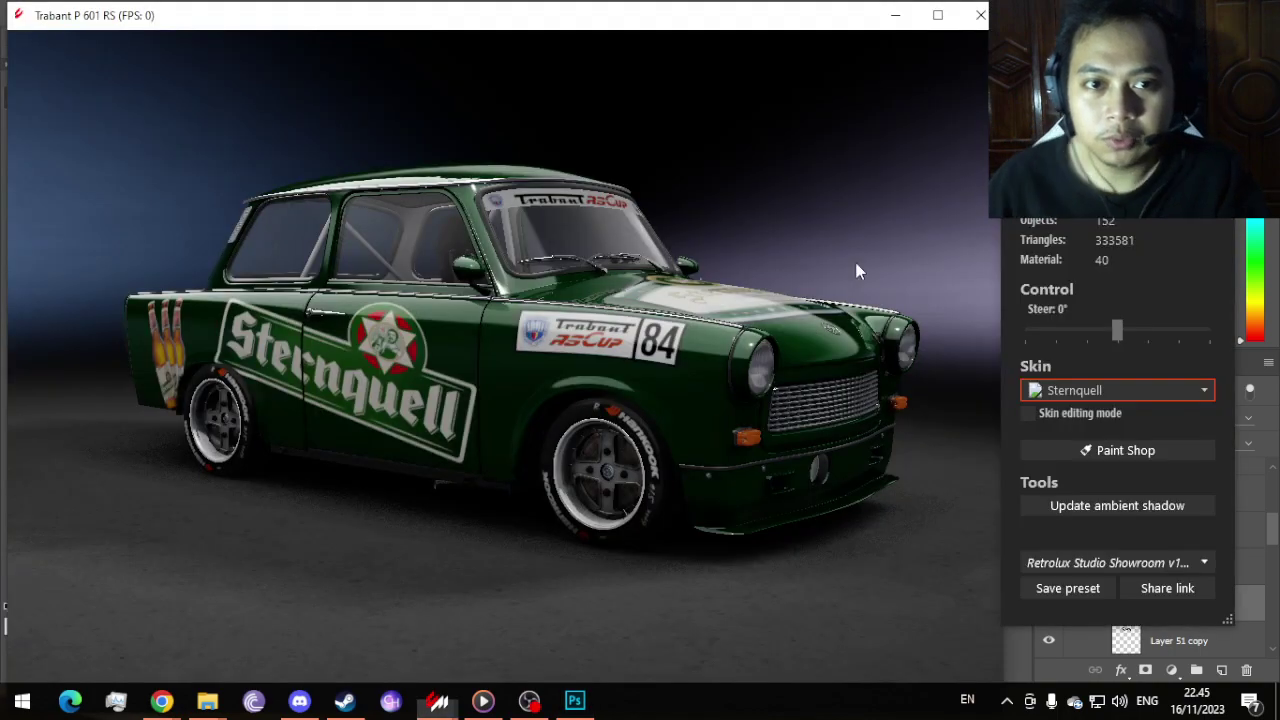
left_click_drag(545, 365, 1085, 350)
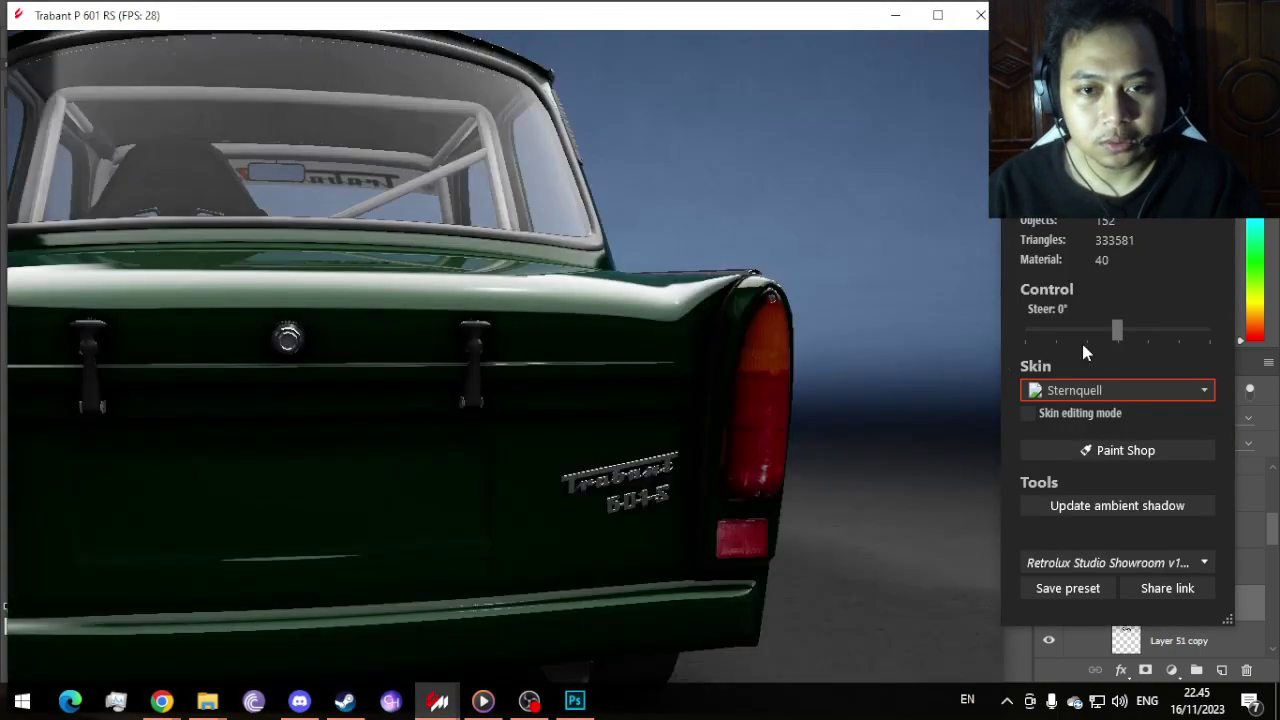
scroll(516, 497, "down", 5)
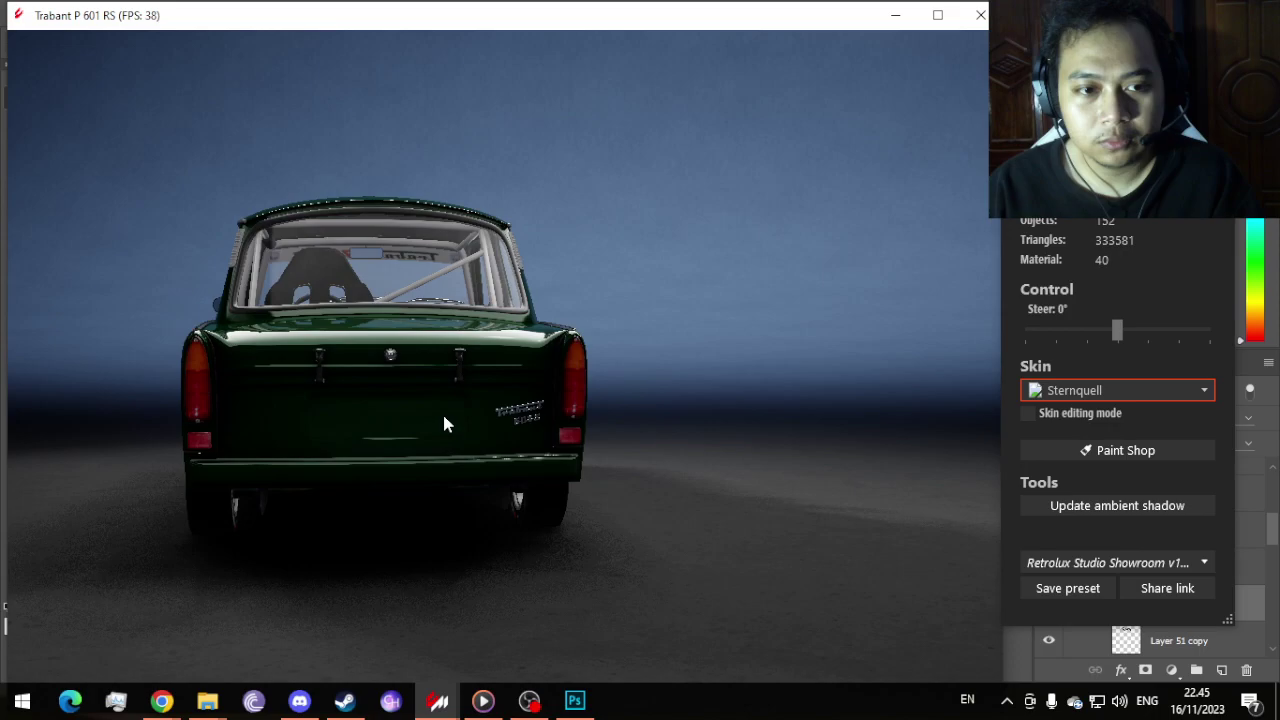
key("alt+Tab")
scroll(808, 400, "up", 6)
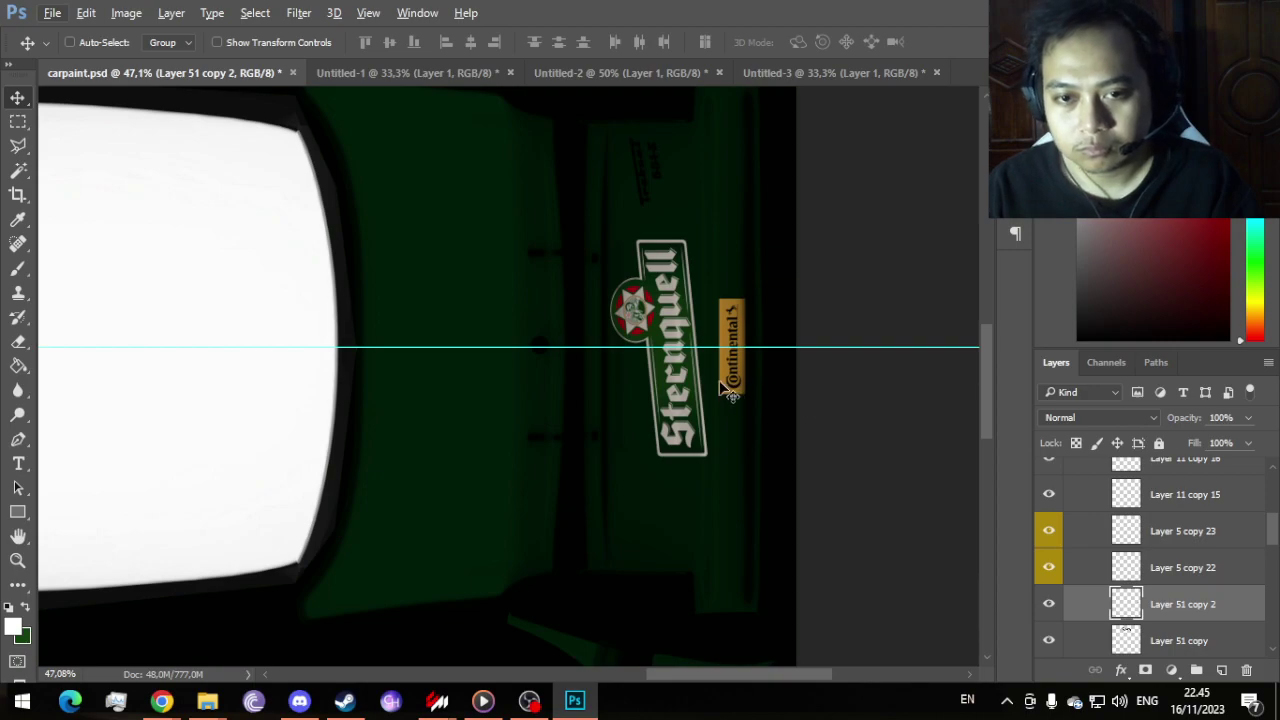
Step: Scale the rear Sternquell logo down to 88.18% width and 91.65% height around its centre and apply the transform
key("ctrl+t")
scroll(700, 430, "up", 2)
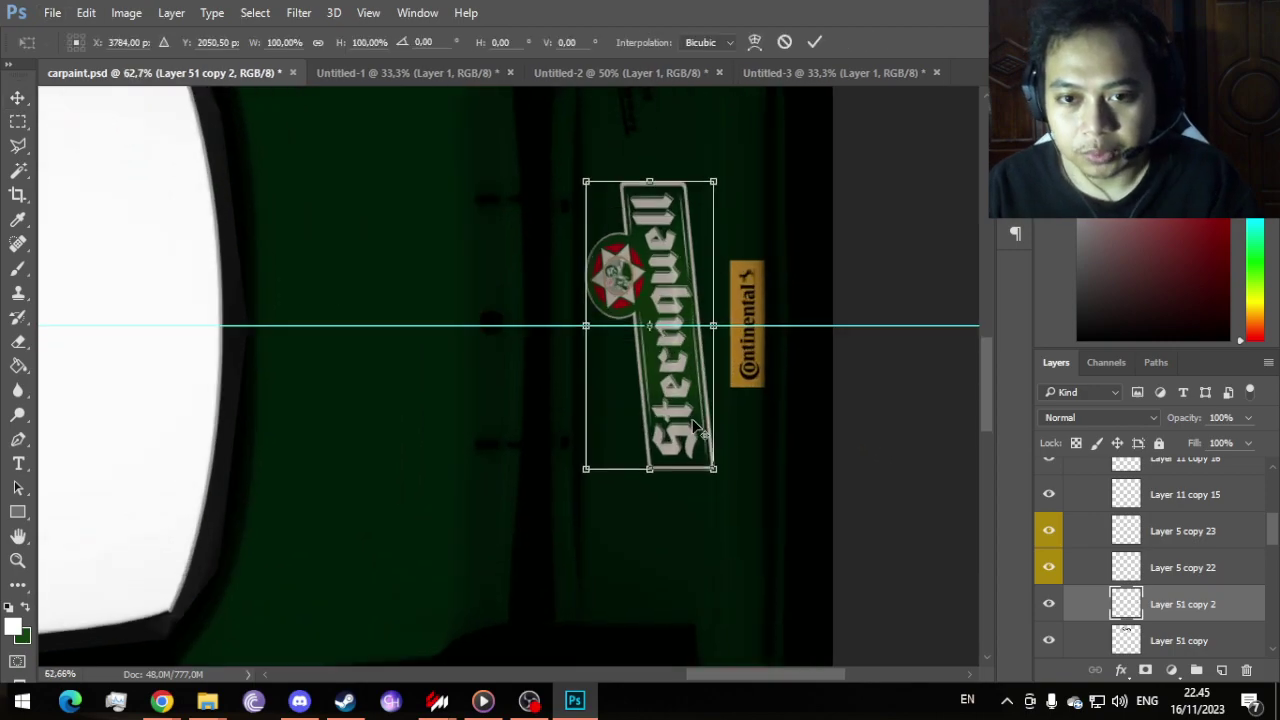
mouse_move(713, 477)
left_mouse_down()
mouse_move(665, 462)
mouse_move(706, 463)
left_mouse_up()
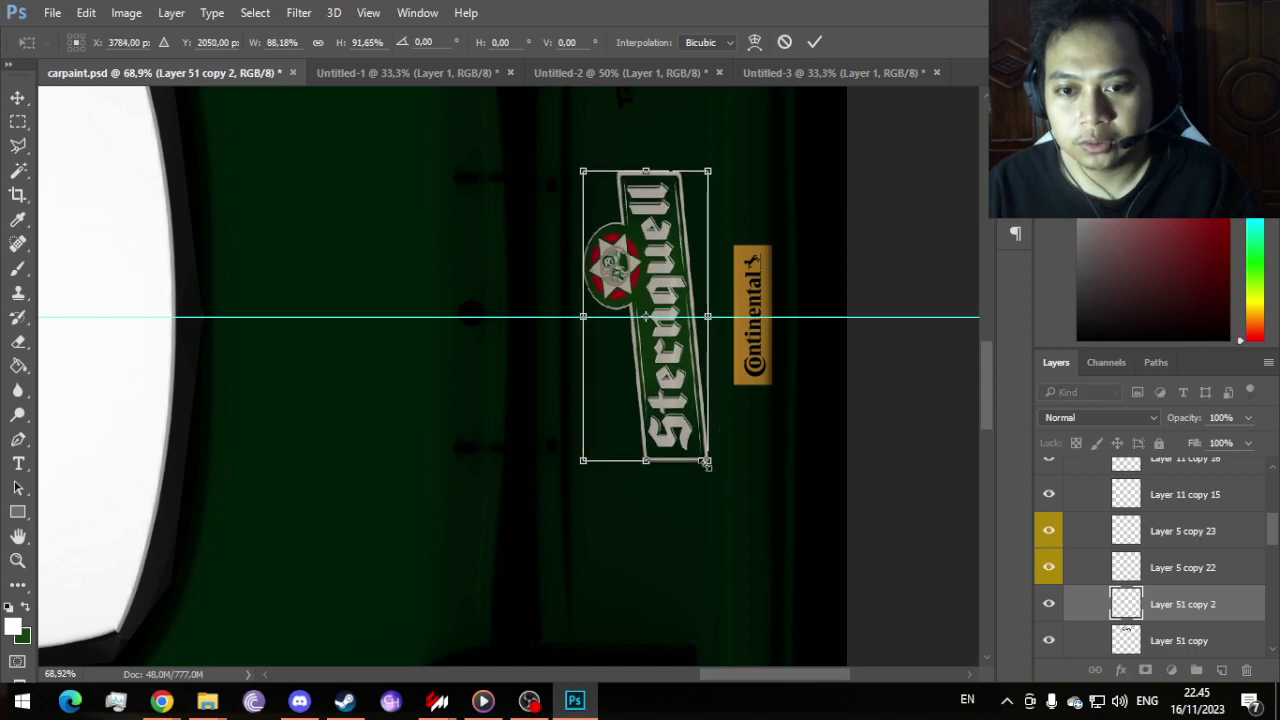
left_click(814, 42)
scroll(843, 366, "down", 4)
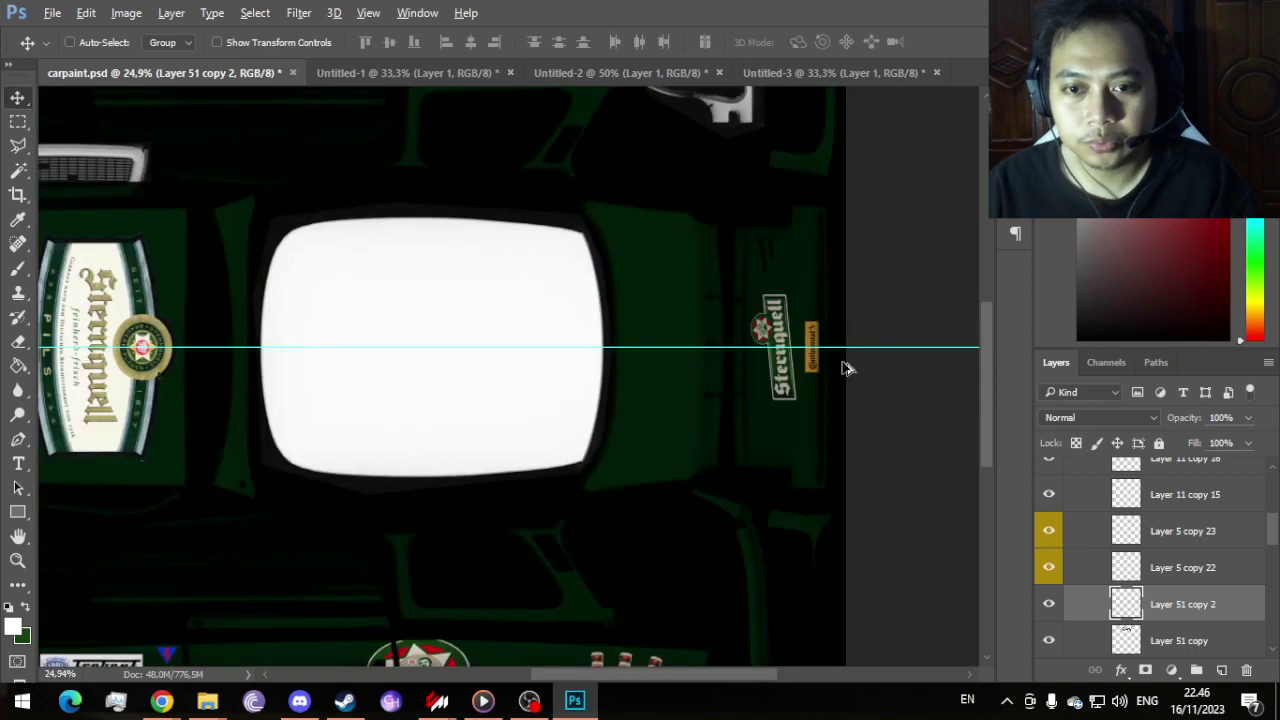
Step: Show the wireframe layer to examine the panel layout and hide it again
scroll(1097, 487, "up", 10)
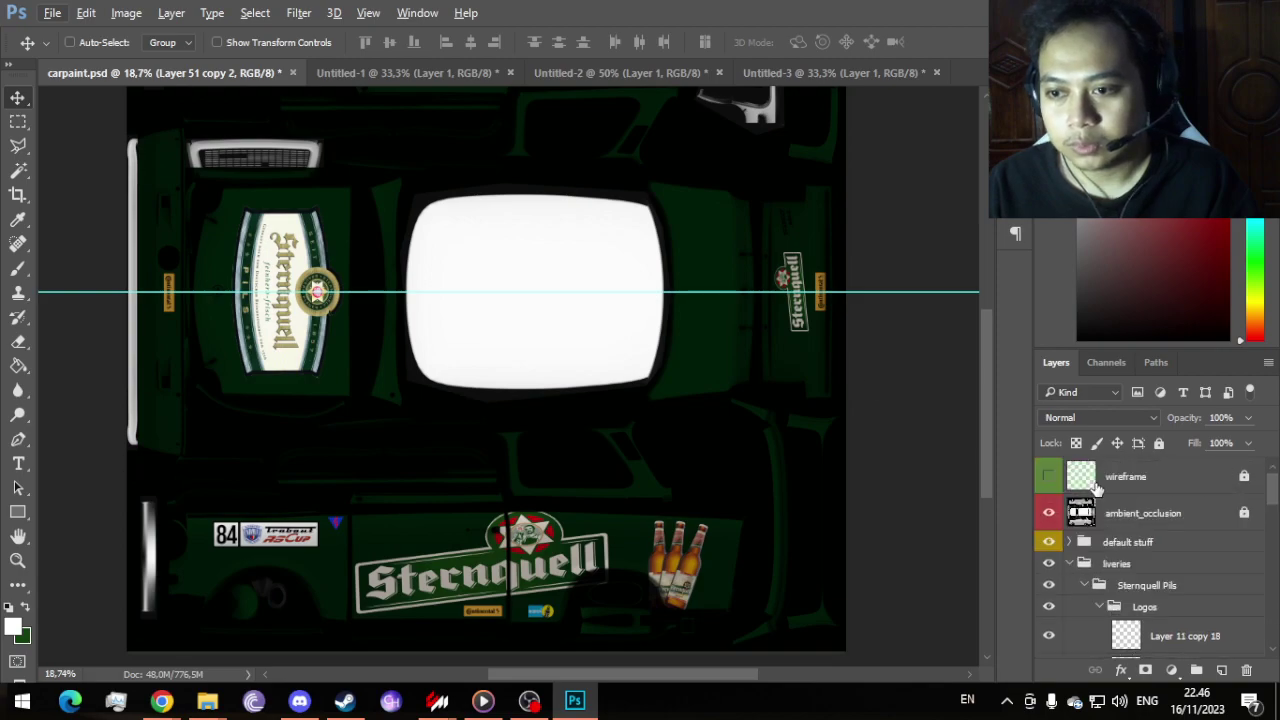
left_click(1047, 477)
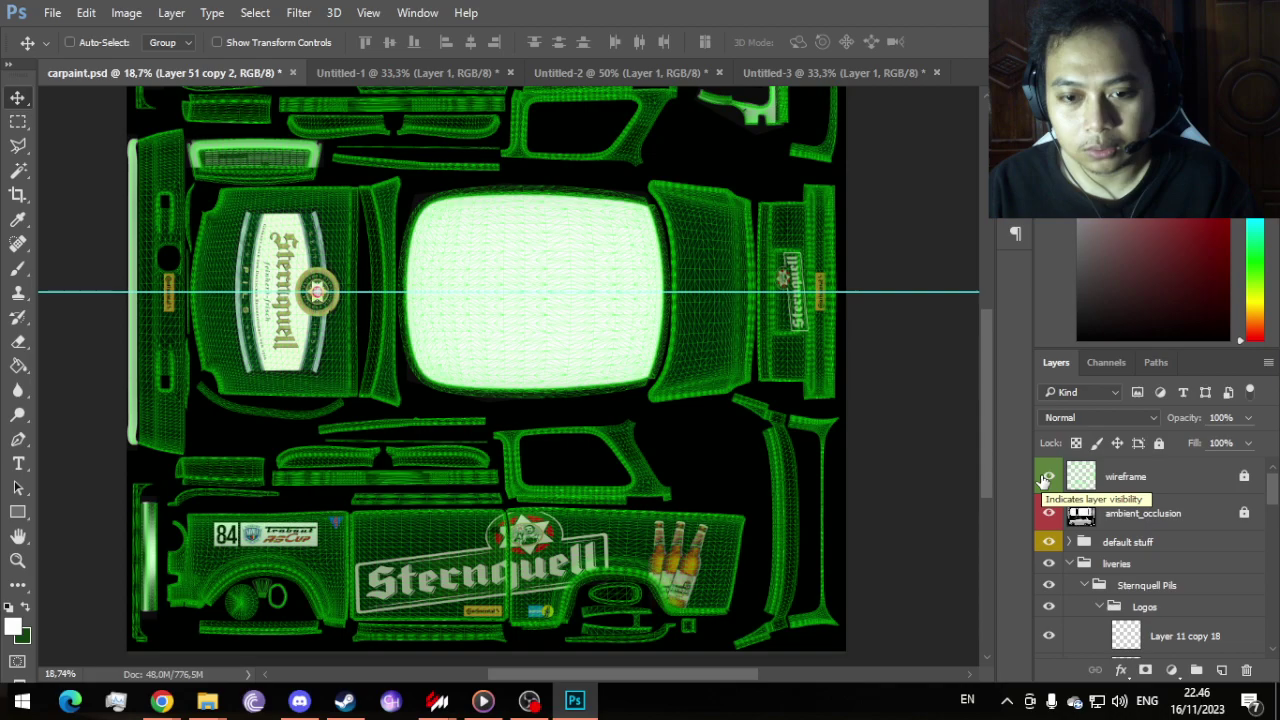
left_click(1047, 477)
Step: Outline the small parts inside the rear wheel arch of the lower side panel with a closed polygonal lasso selection
scroll(760, 600, "up", 5)
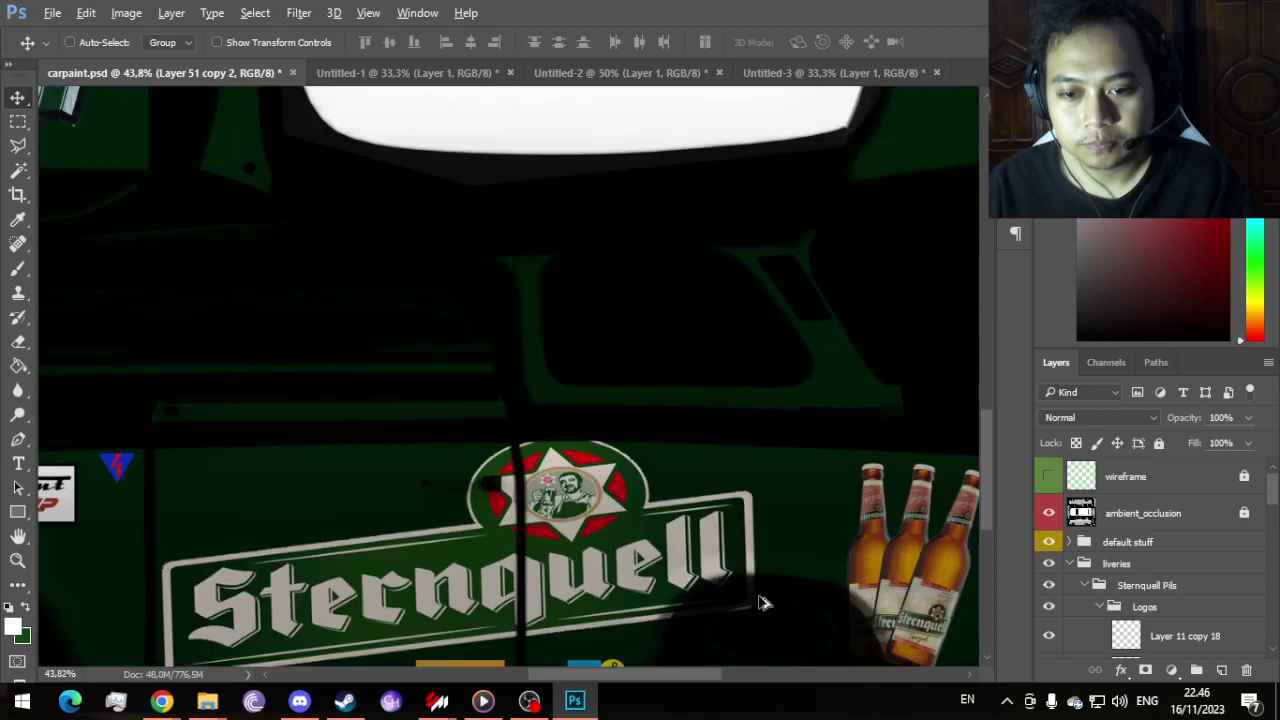
scroll(838, 530, "up", 2)
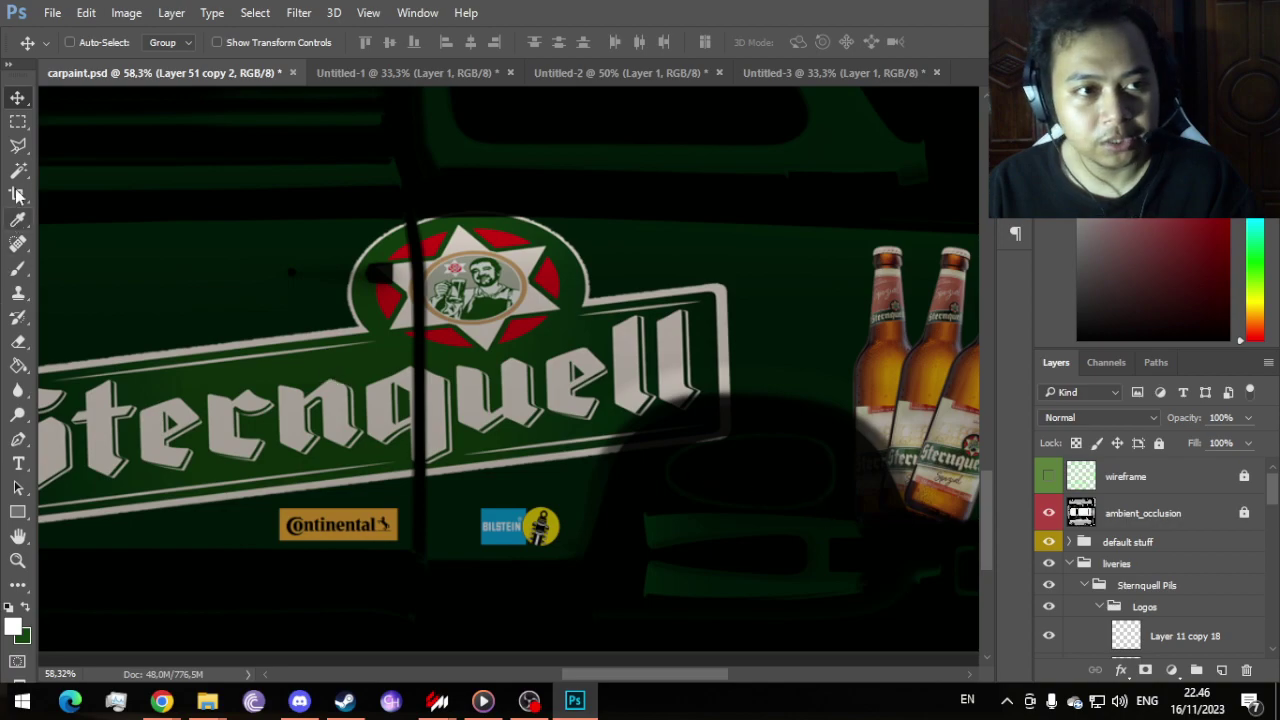
left_click(18, 121)
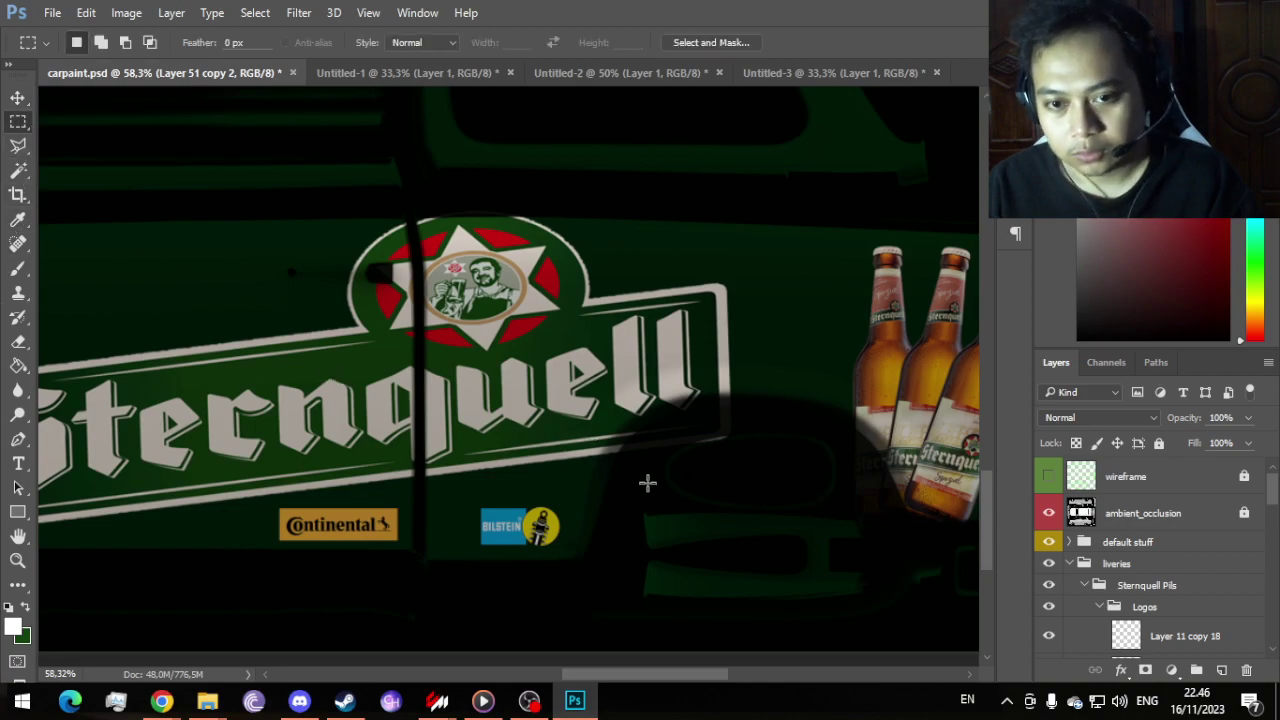
left_click(18, 145)
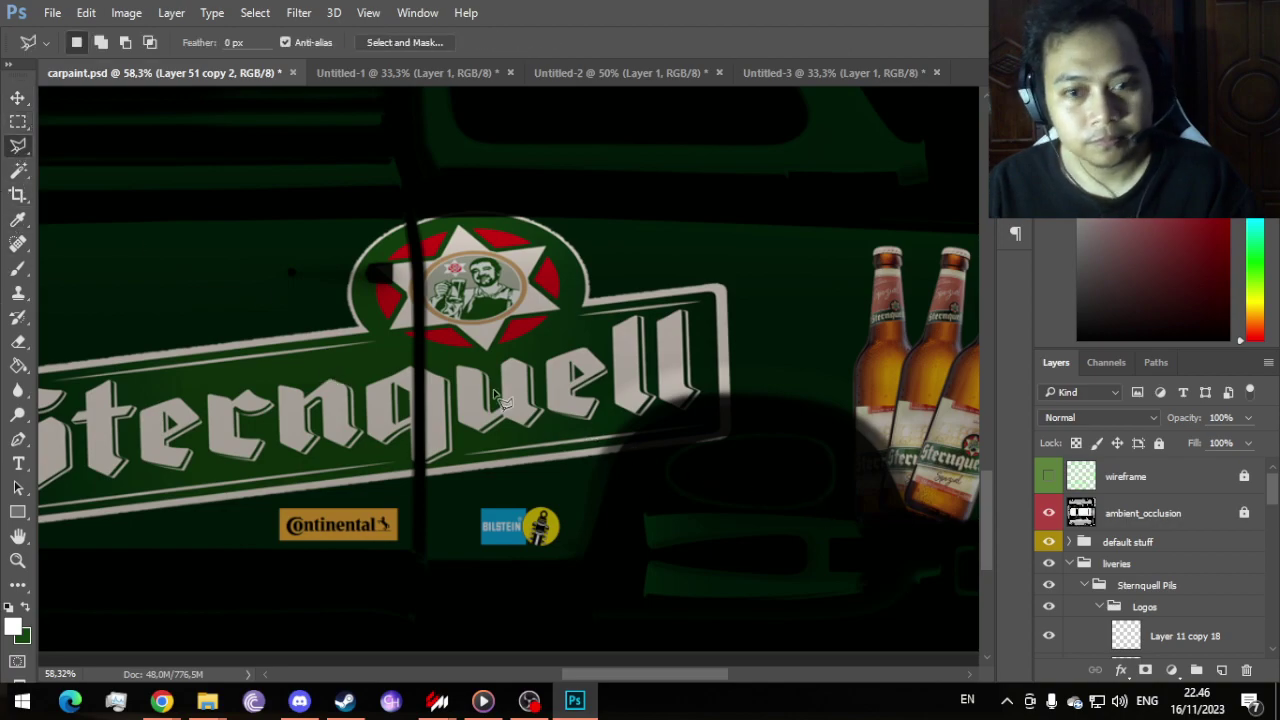
left_click(646, 462)
left_click(688, 438)
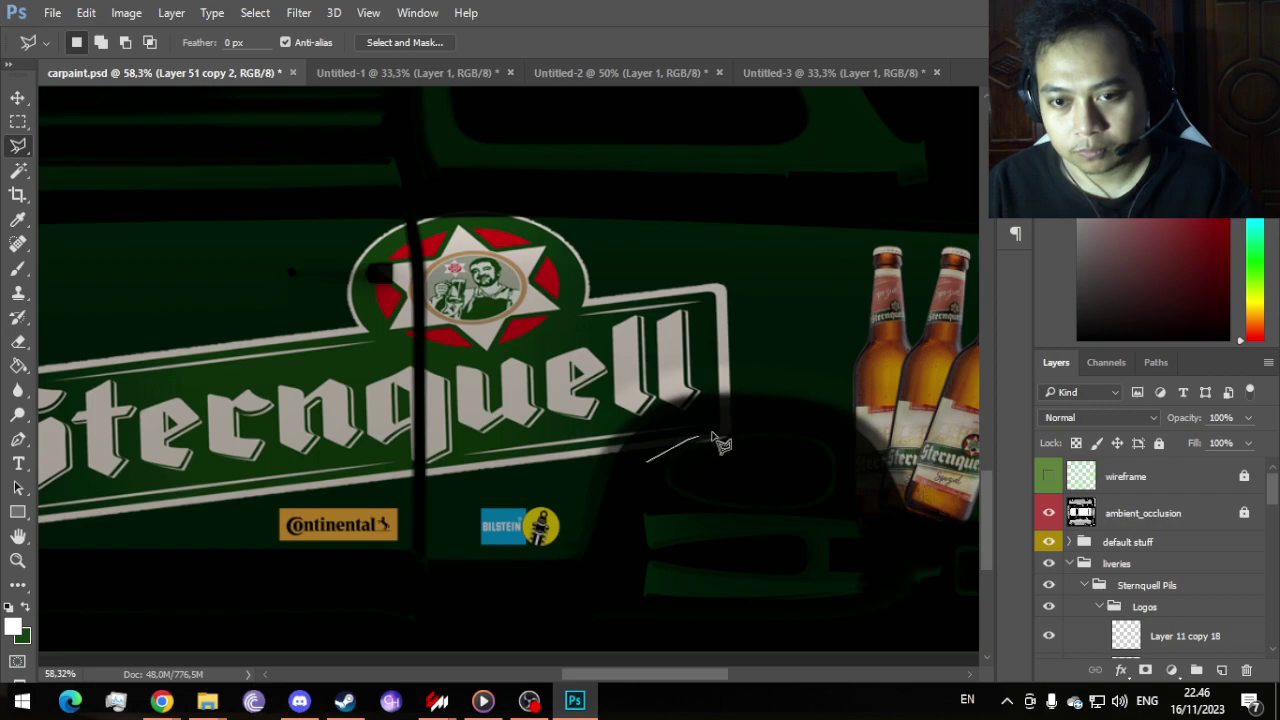
left_click(768, 422)
left_click(839, 432)
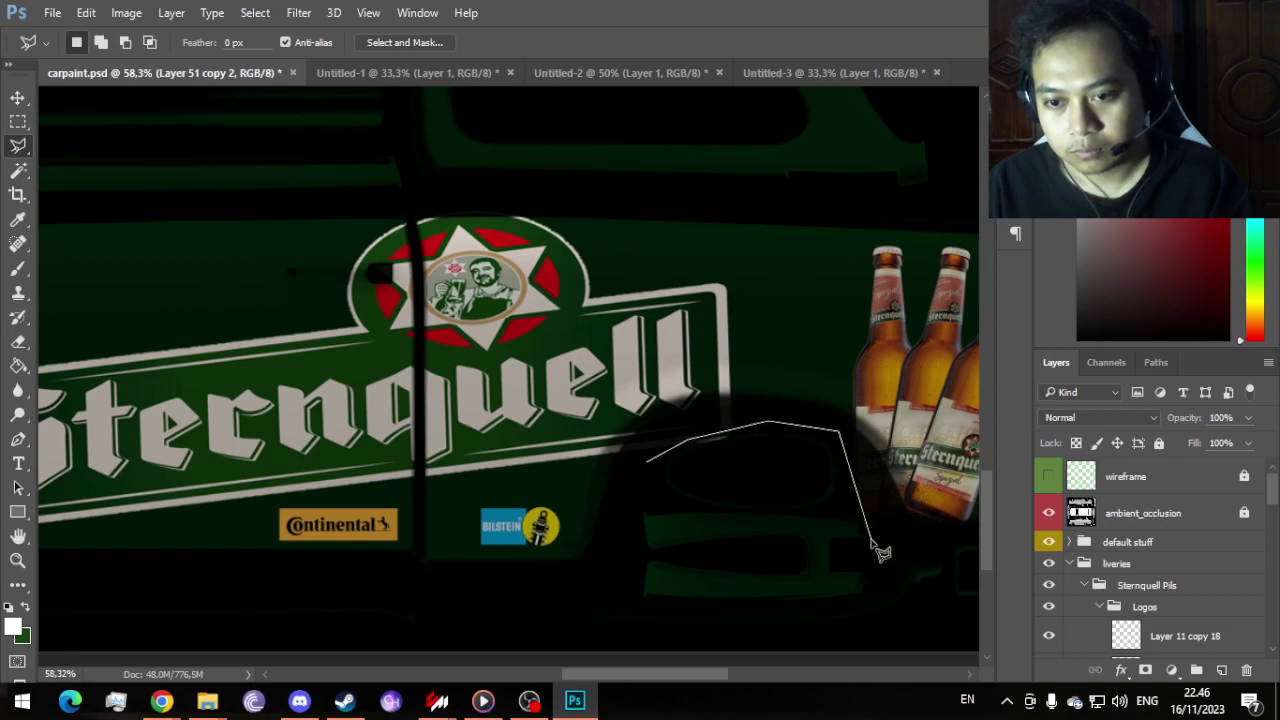
left_click(877, 547)
left_click(880, 604)
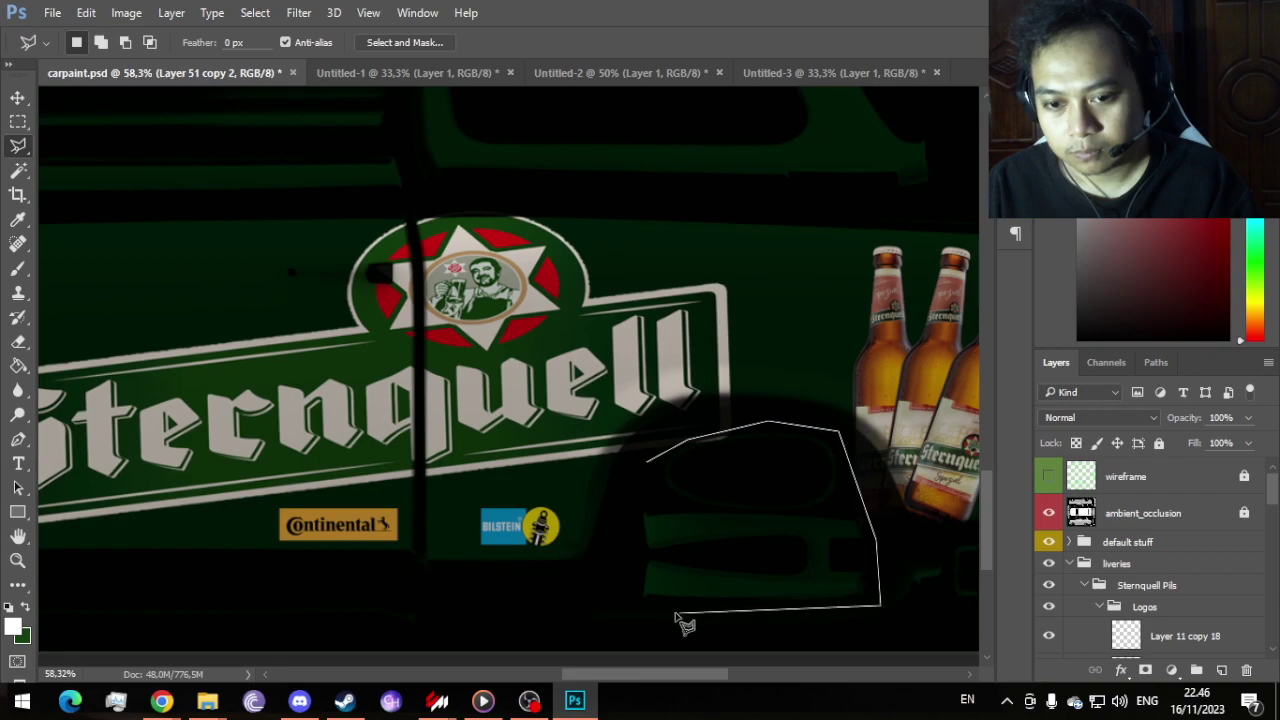
left_click(614, 603)
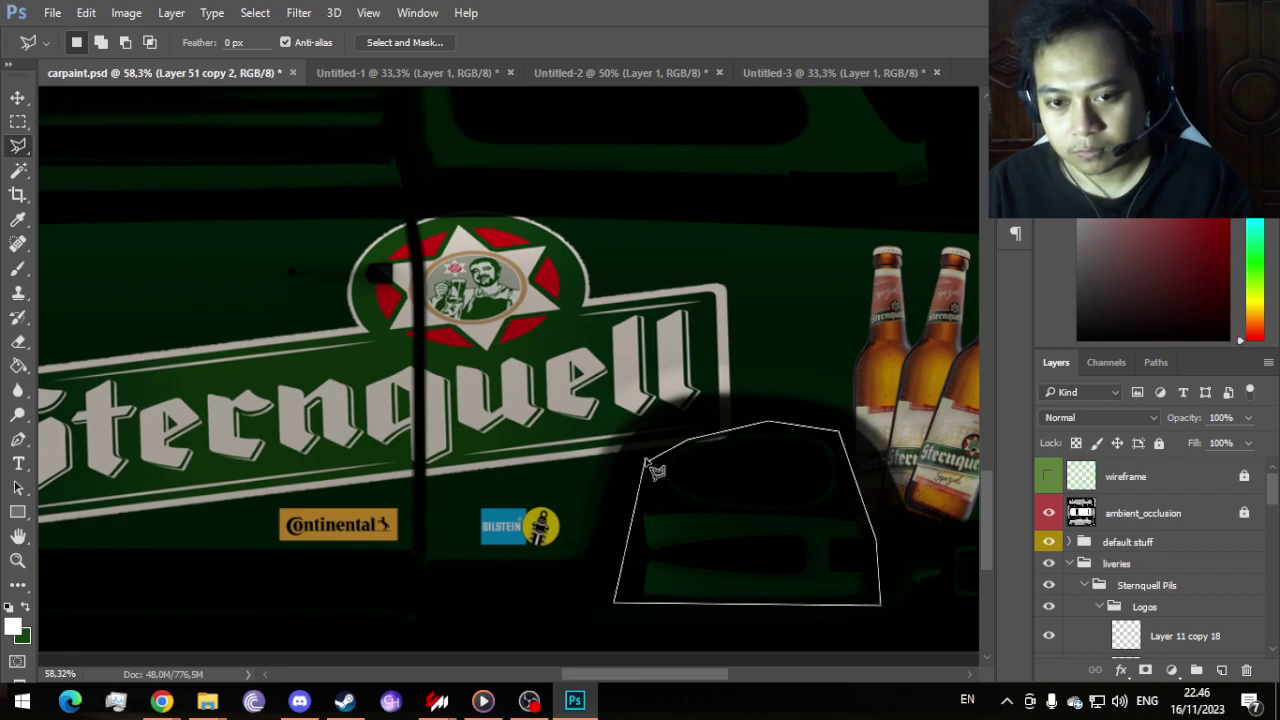
left_click(652, 465)
Step: Fill the lower wheel-arch selection with the white foreground colour on Layer 51 copy 2
left_click(18, 366)
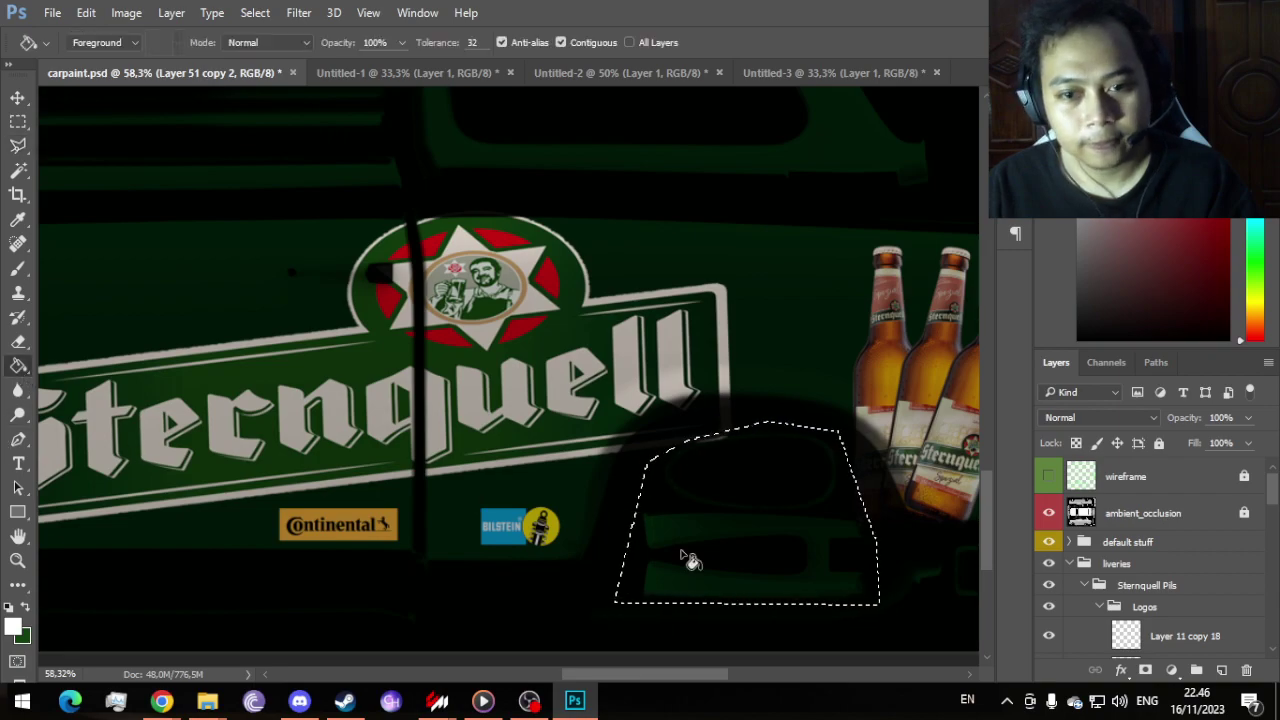
left_click(686, 557)
scroll(822, 524, "down", 5)
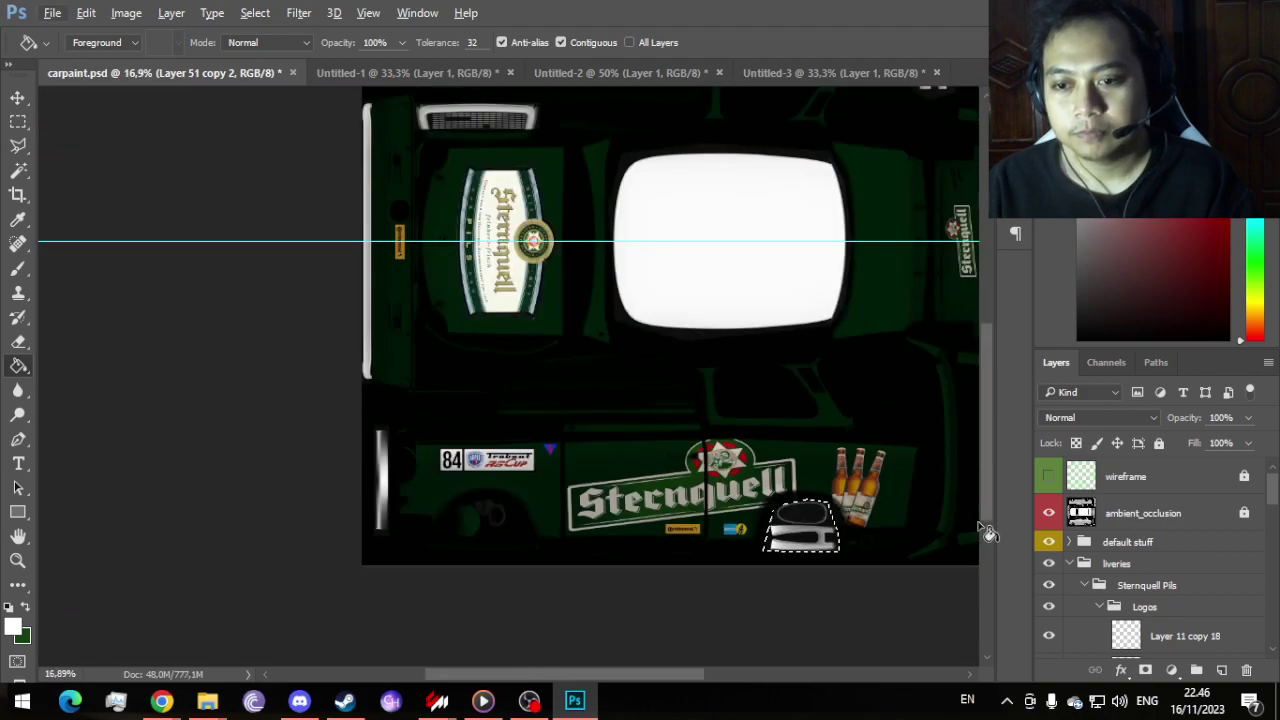
Step: Outline the matching small parts inside the rear wheel arch of the upside-down side panel with a polygonal lasso selection
left_click_drag(988, 530, 988, 349)
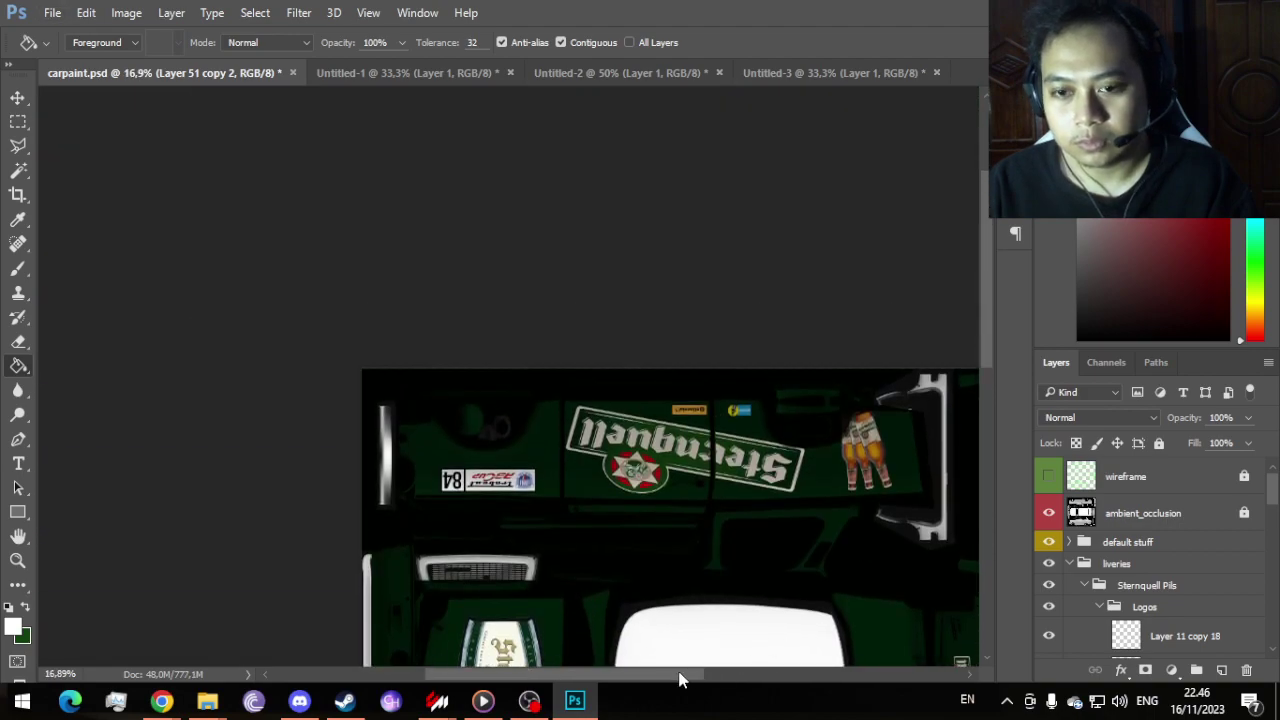
left_click_drag(679, 679, 743, 669)
scroll(643, 386, "up", 5)
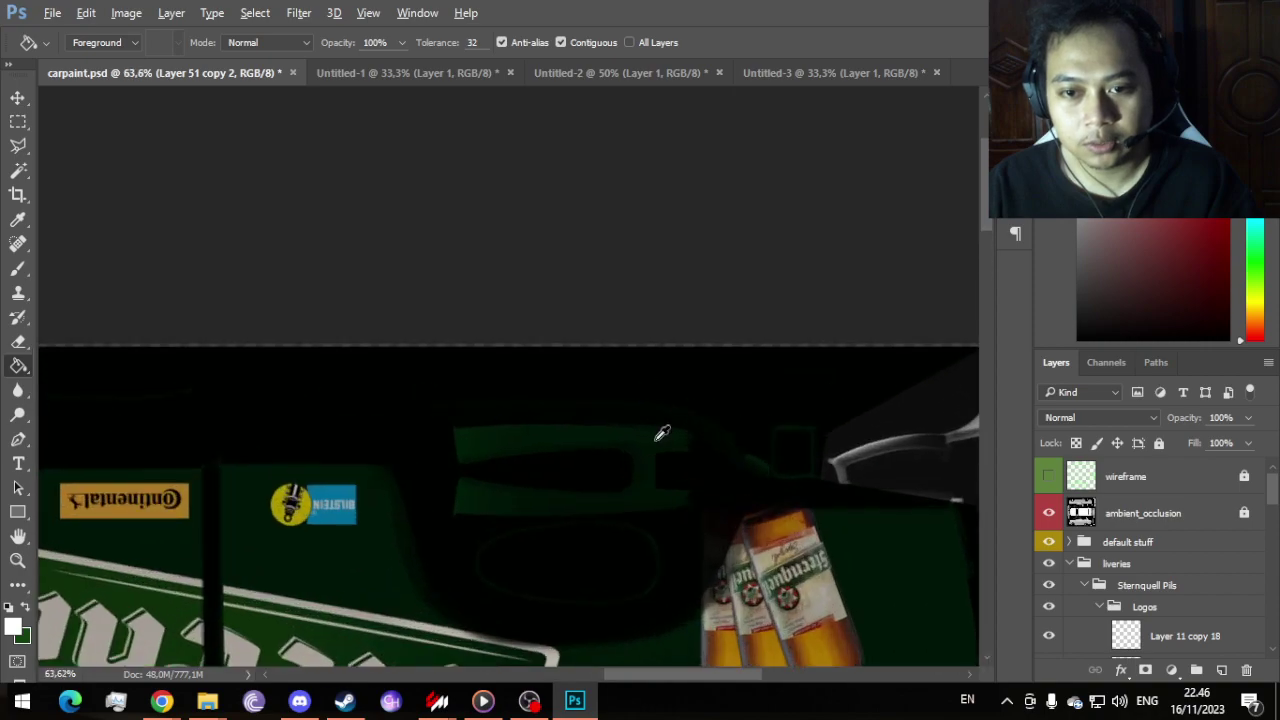
scroll(662, 432, "down", 1)
left_click(18, 146)
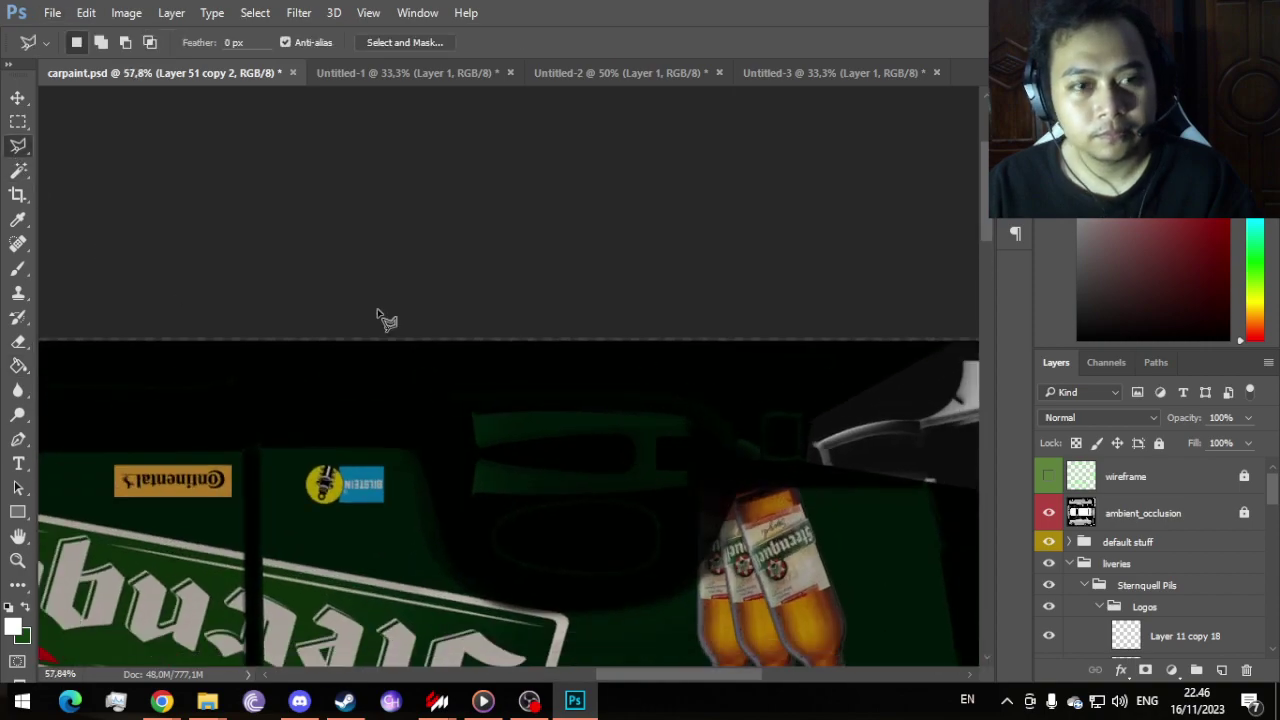
left_click(633, 407)
left_click(469, 409)
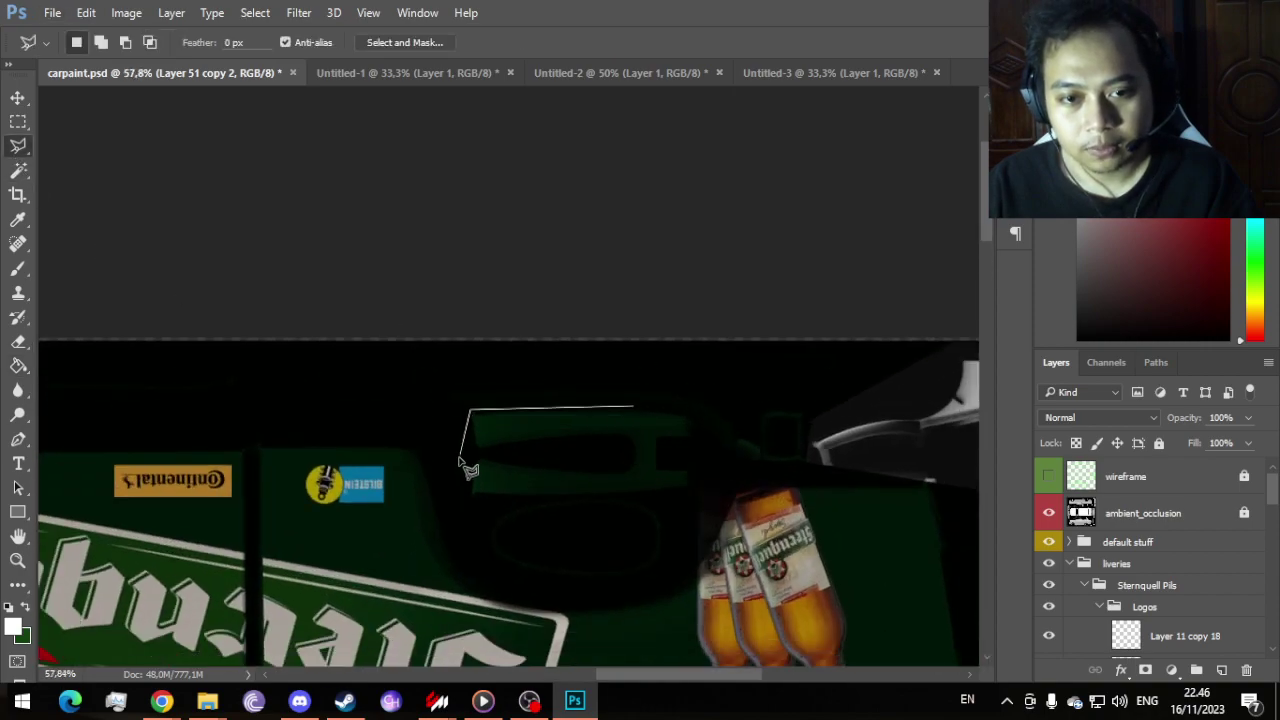
left_click(459, 468)
left_click(489, 576)
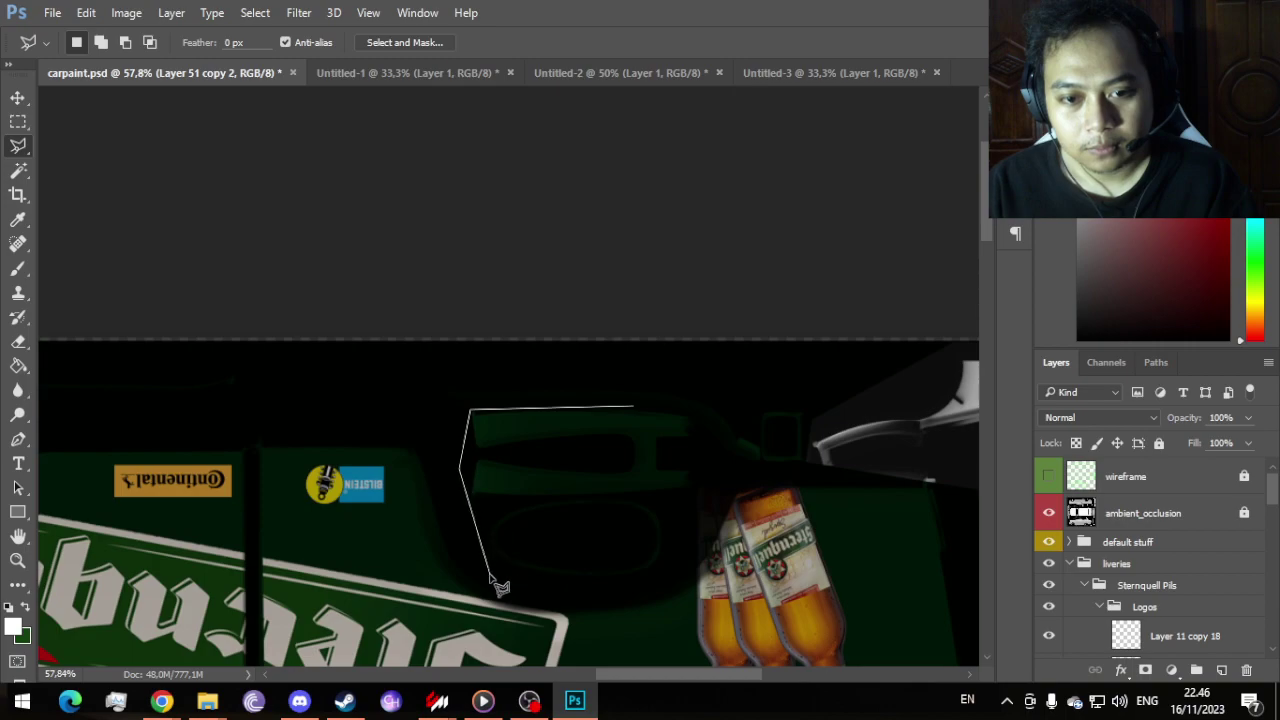
left_click(591, 589)
left_click(673, 571)
left_click(712, 478)
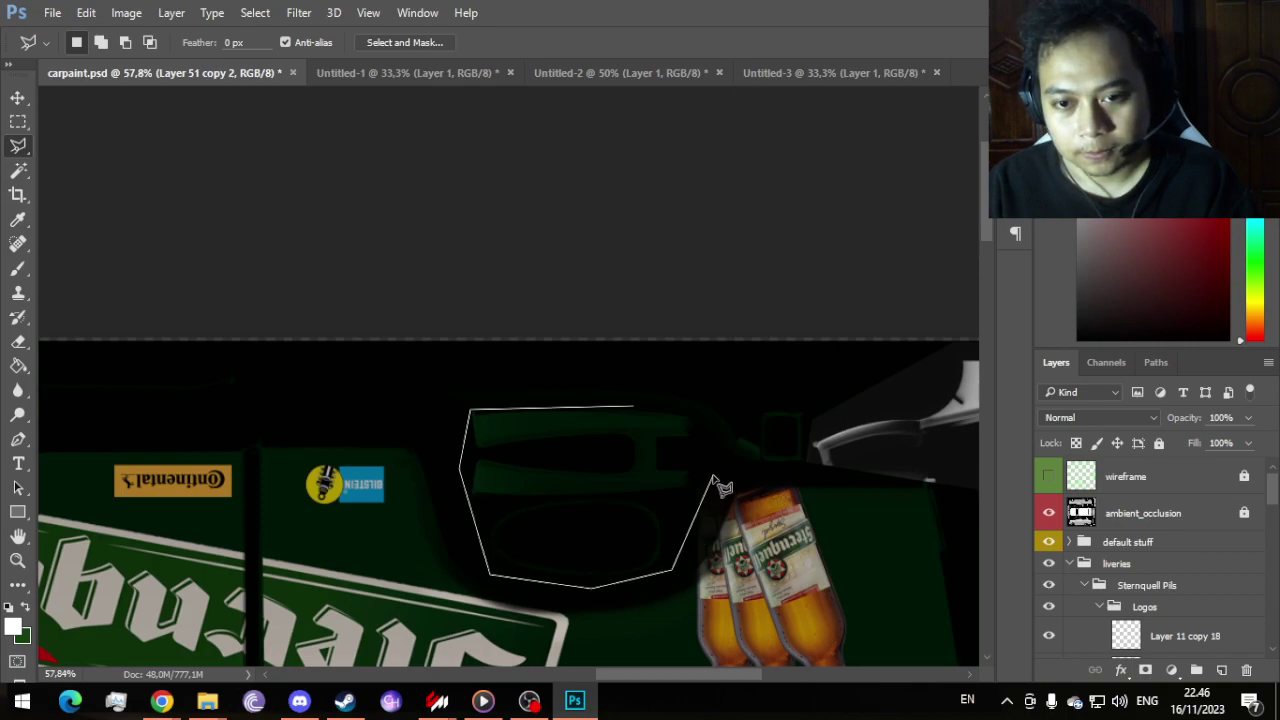
left_click(699, 419)
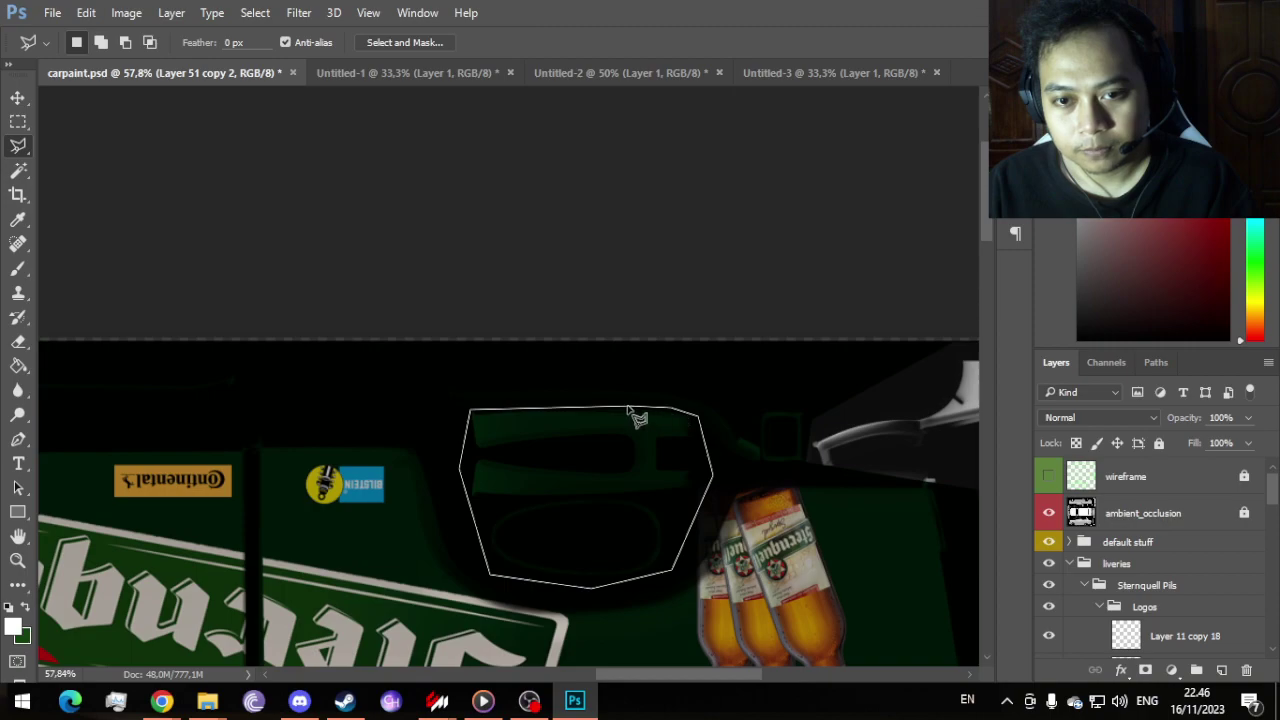
double_click(640, 418)
Step: Fill the upside-down side panel's wheel-arch selection with white on Layer 51 copy 2
left_click(18, 365)
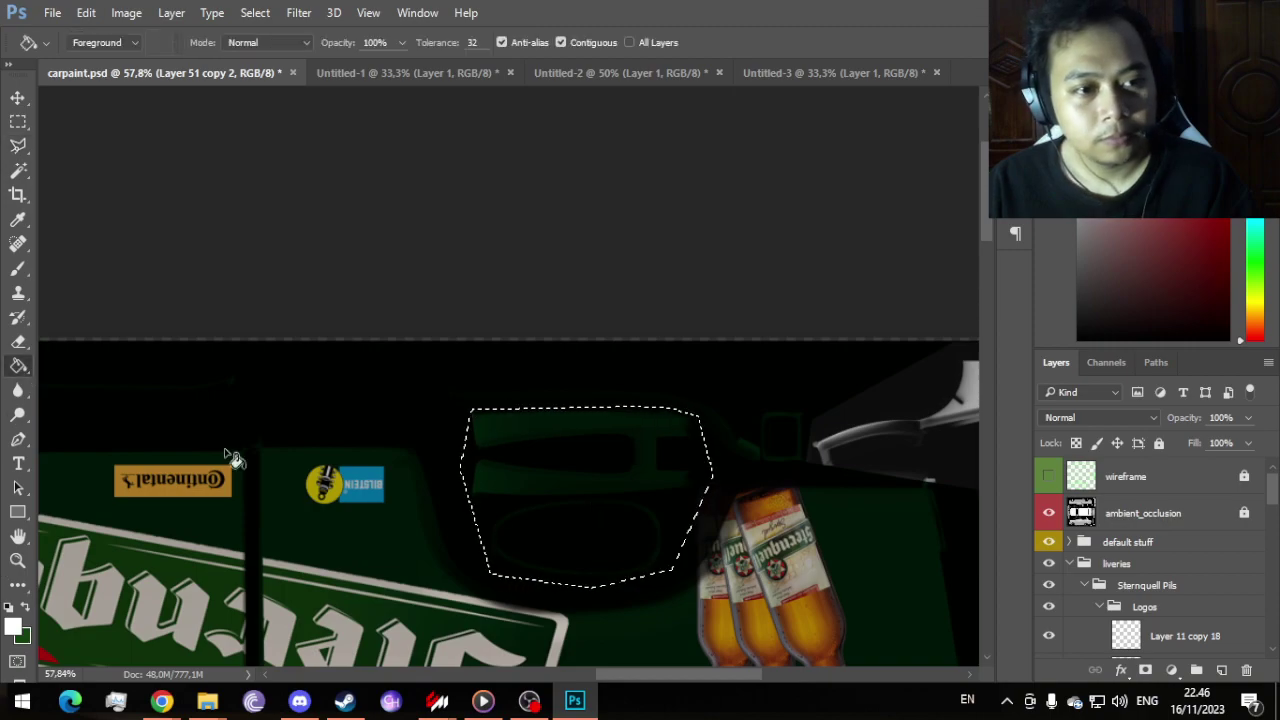
left_click(640, 525)
scroll(660, 515, "down", 5)
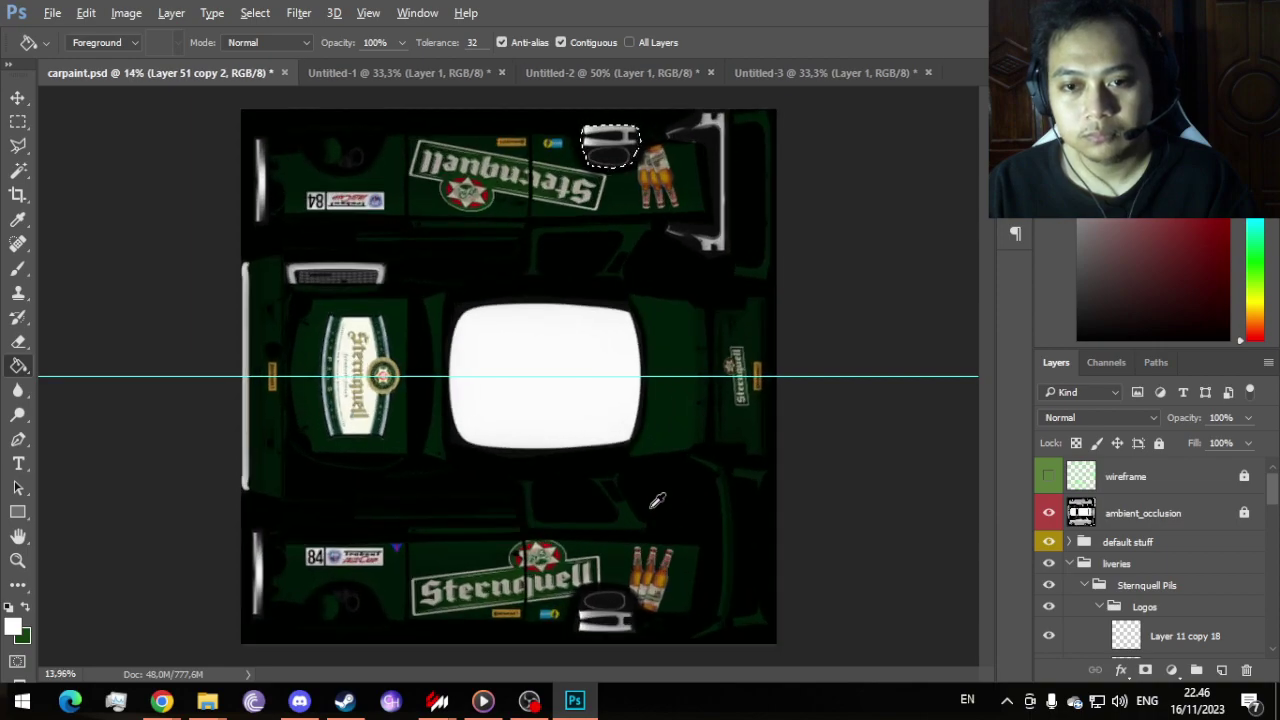
Step: Select the rear bumper strip around the Continental sticker with a rectangular marquee and fill it with white
left_click(18, 121)
scroll(910, 226, "up", 1)
scroll(766, 329, "up", 2)
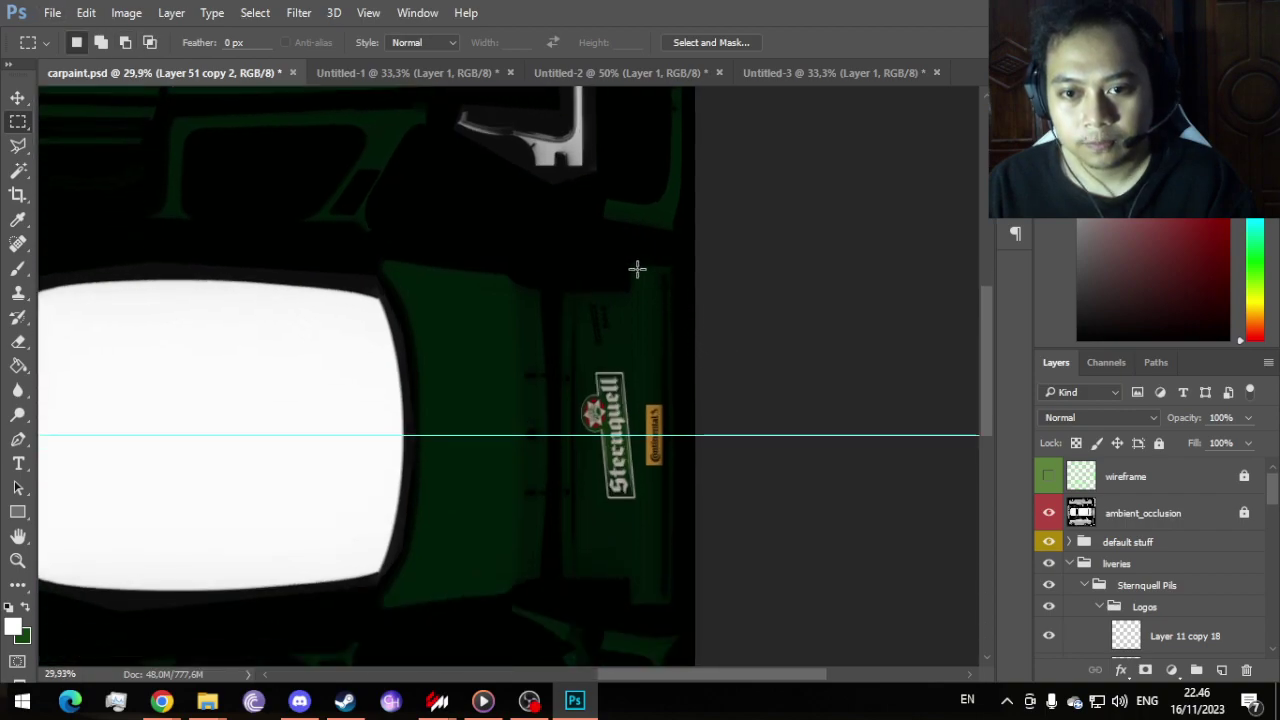
left_click_drag(637, 268, 677, 610)
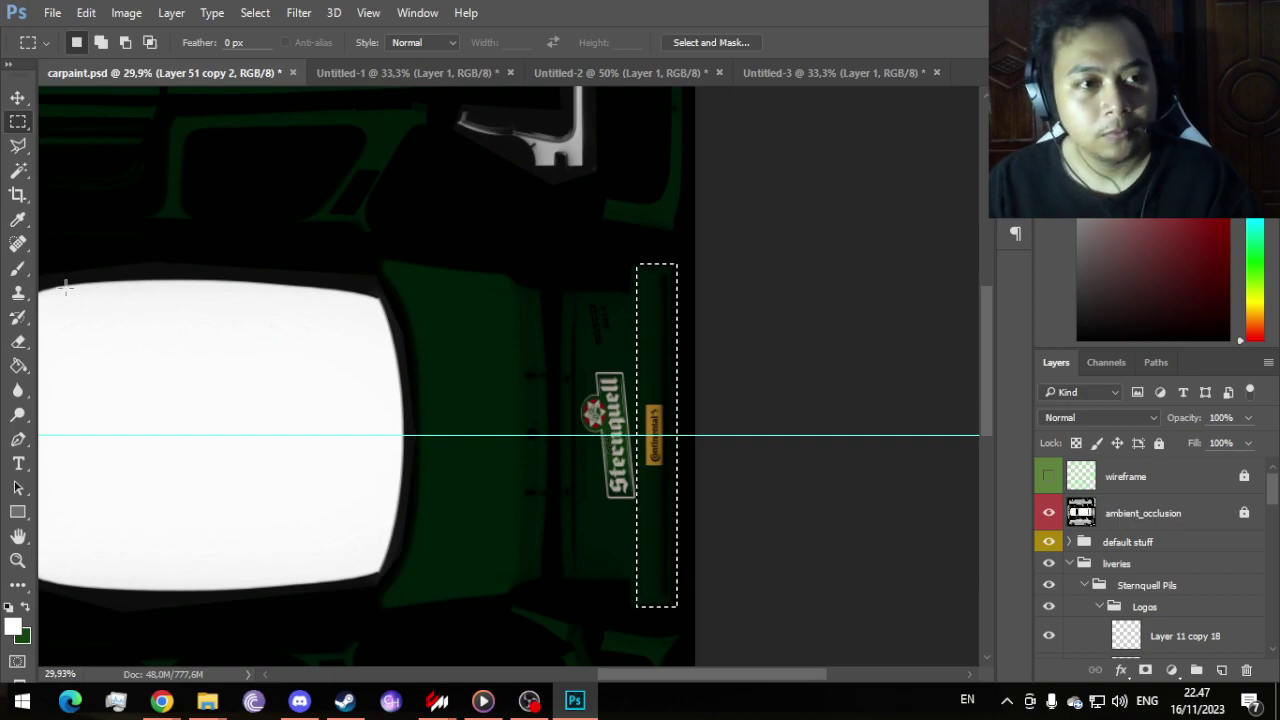
left_click(18, 366)
left_click(660, 385)
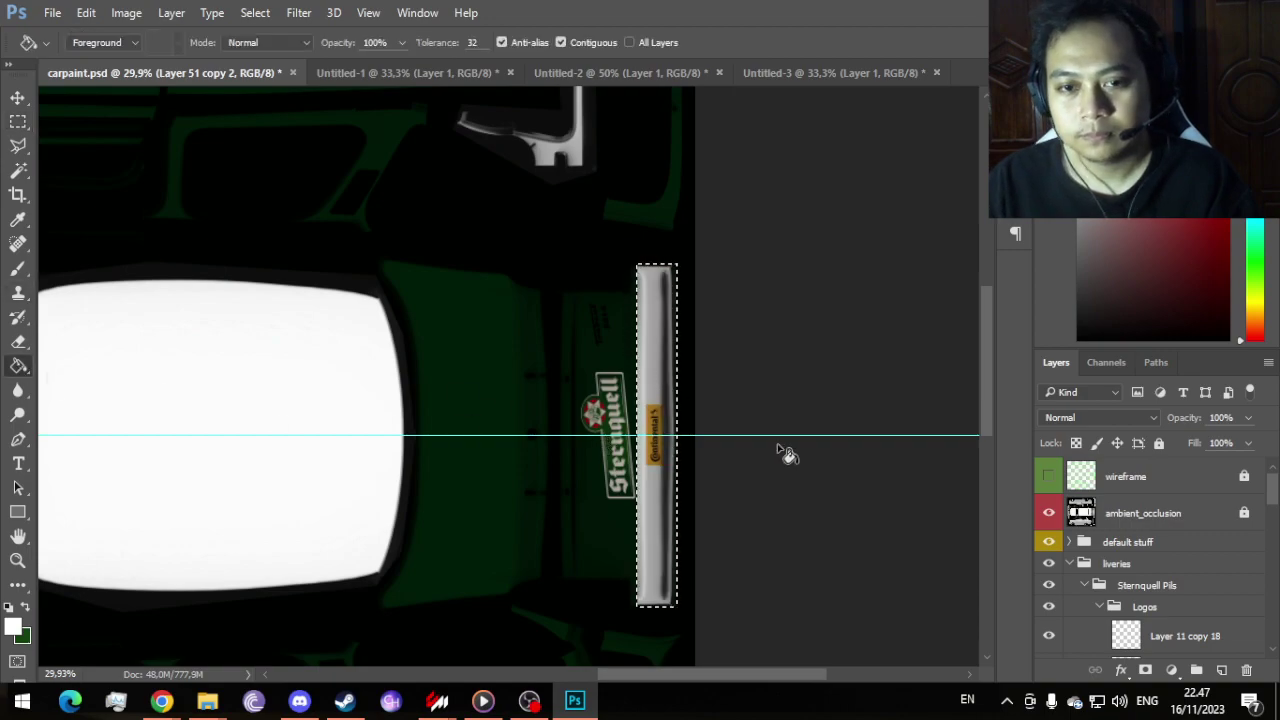
Step: Undo the white fills on Layer 51 copy 2, stepping back to the lower wheel-arch lasso selection
scroll(737, 360, "down", 3)
scroll(1215, 605, "down", 5)
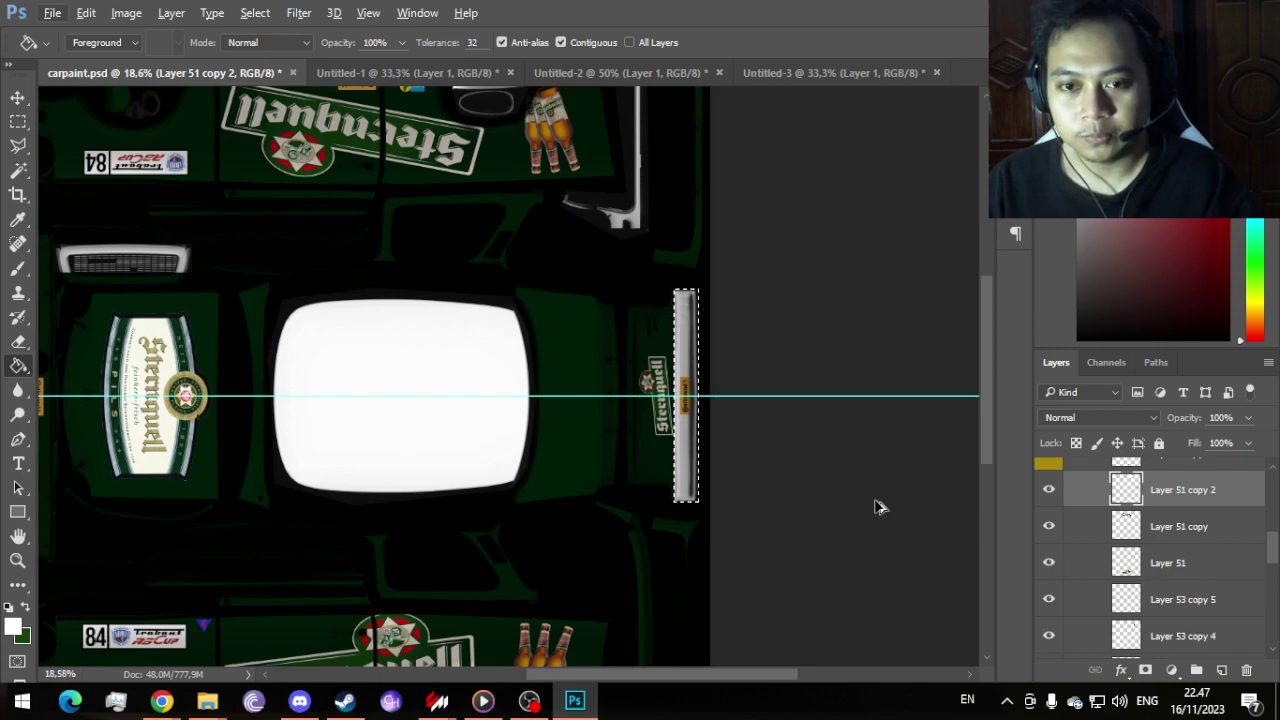
key("ctrl+z")
scroll(876, 506, "up", 1)
scroll(876, 506, "up", 3)
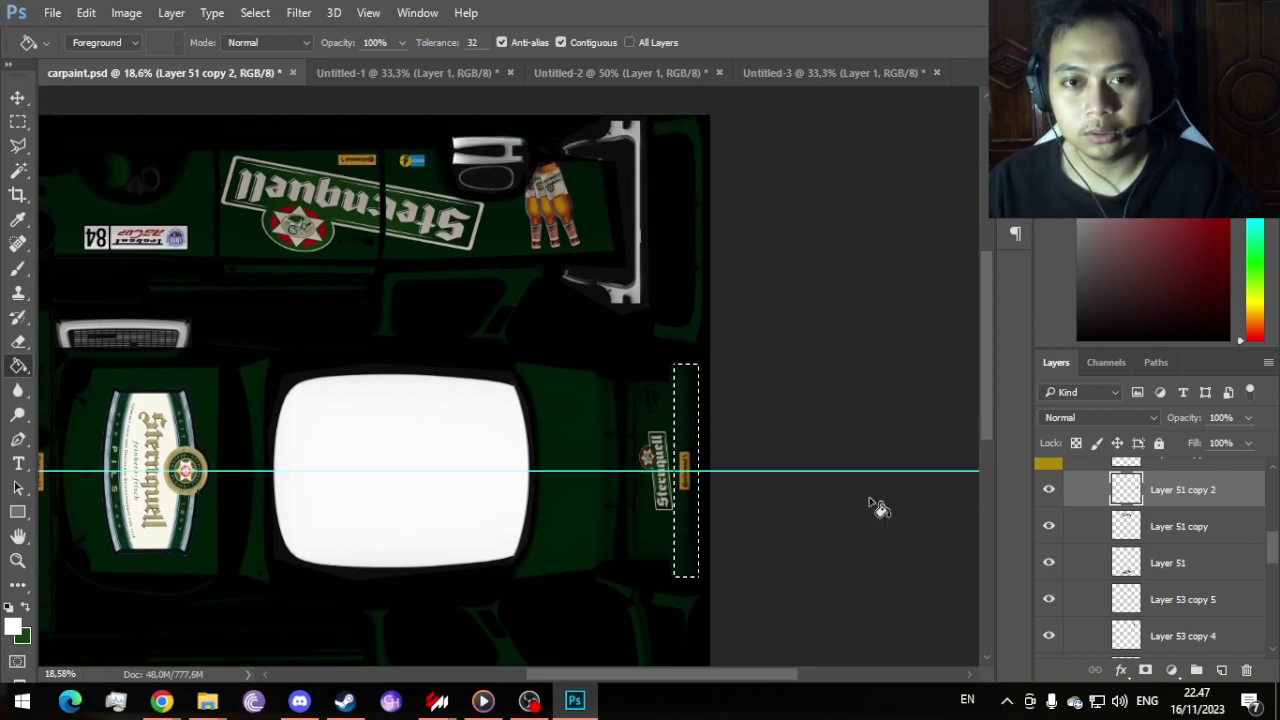
key("ctrl+alt+z")
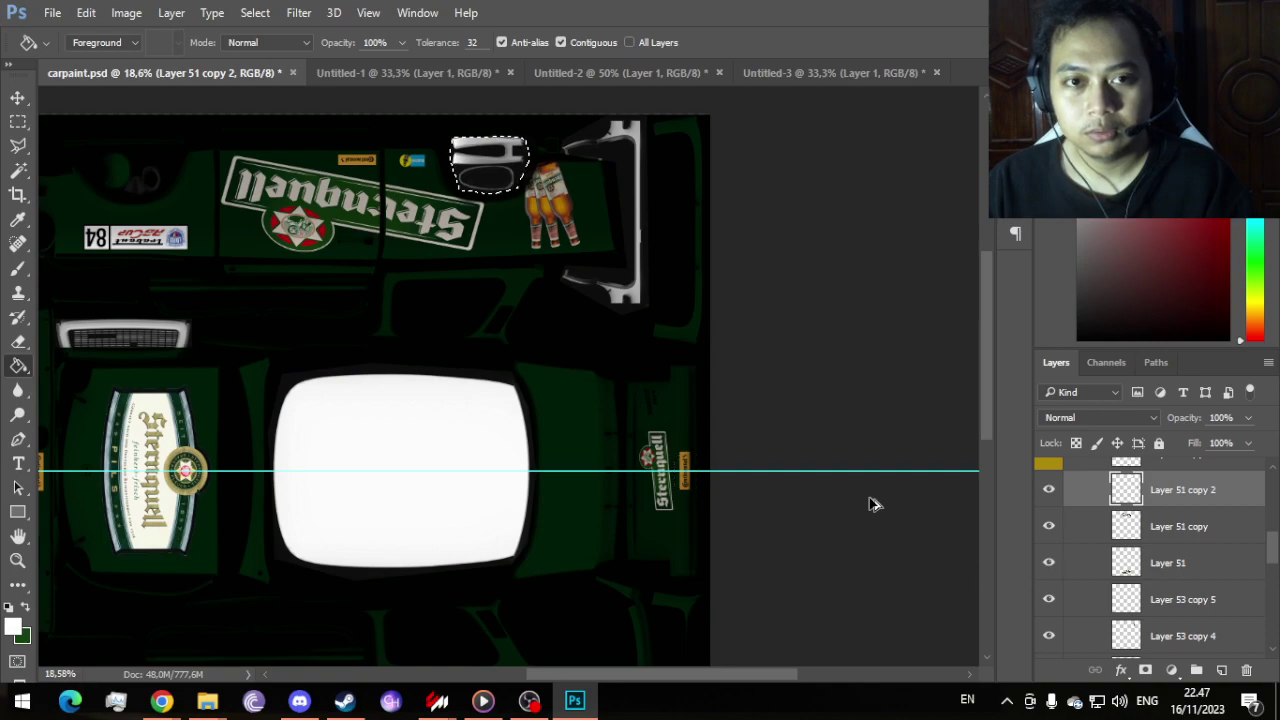
key("ctrl+alt+z")
scroll(876, 506, "down", 5)
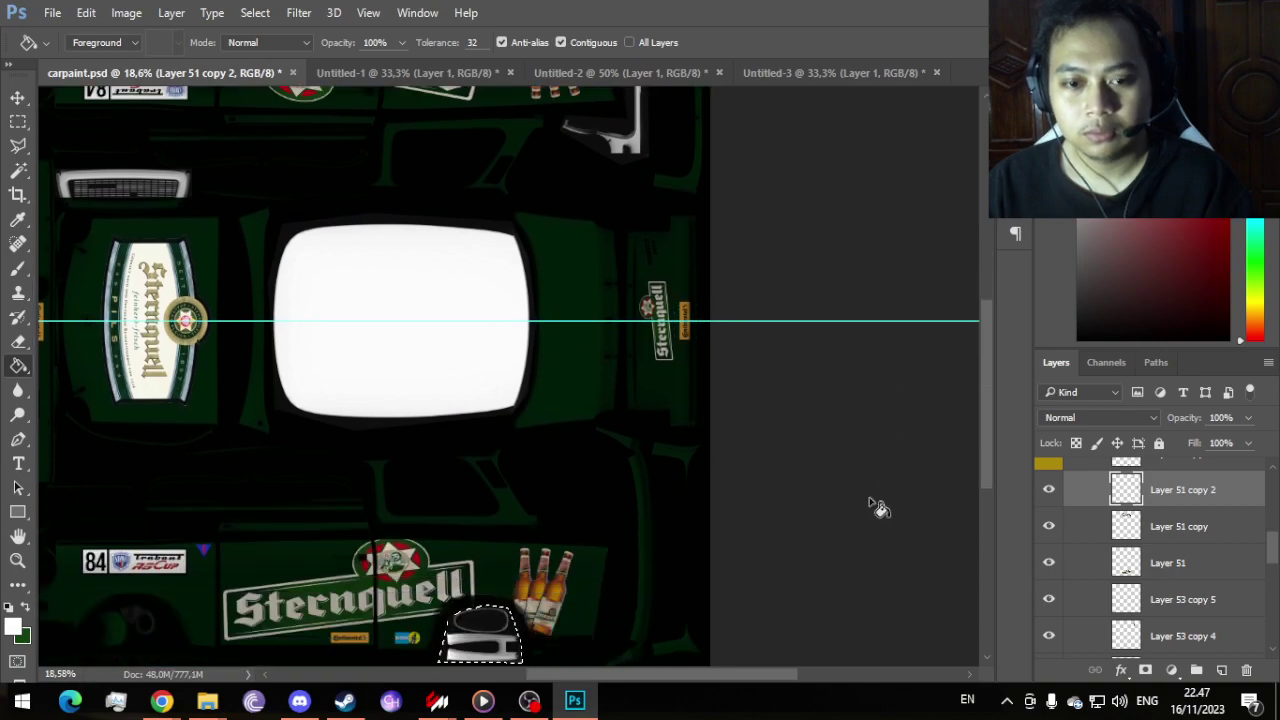
key("ctrl+alt+z")
Step: Make PAINT HERE the active layer and fill the lower wheel-arch selection with white on it
scroll(1234, 548, "down", 2)
scroll(1234, 548, "down", 4)
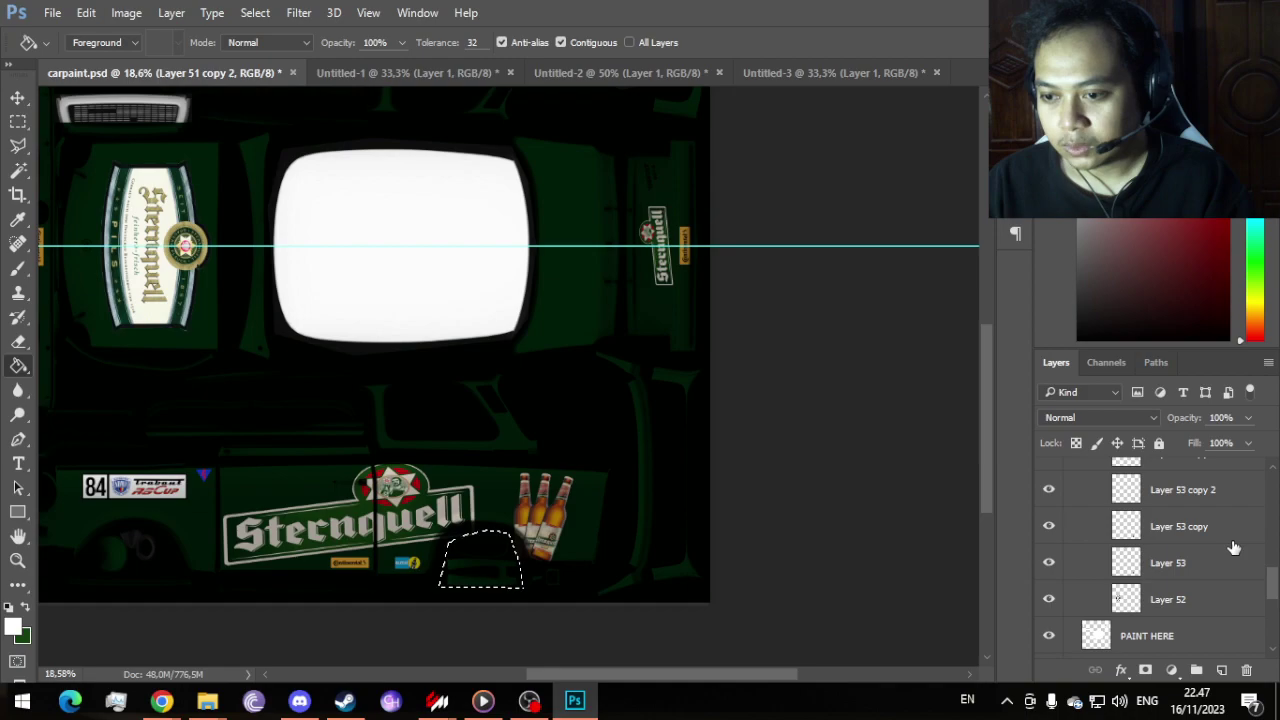
left_click(1168, 530)
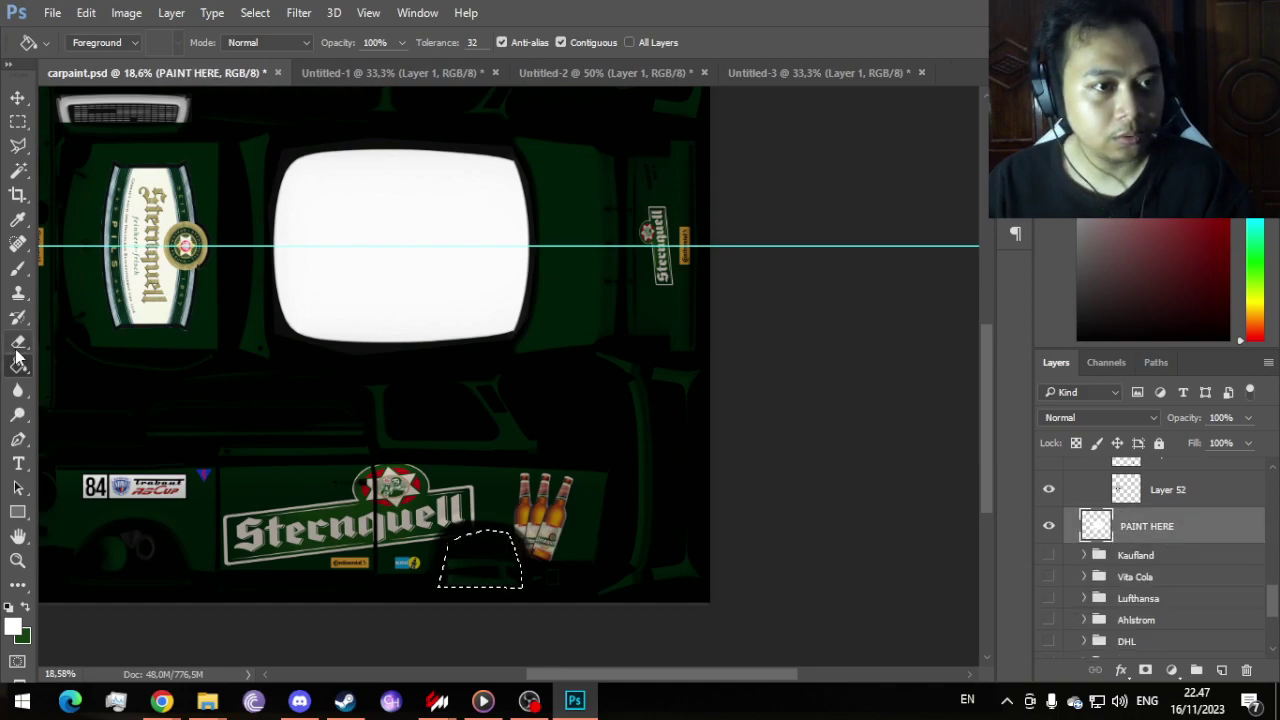
left_click(482, 570)
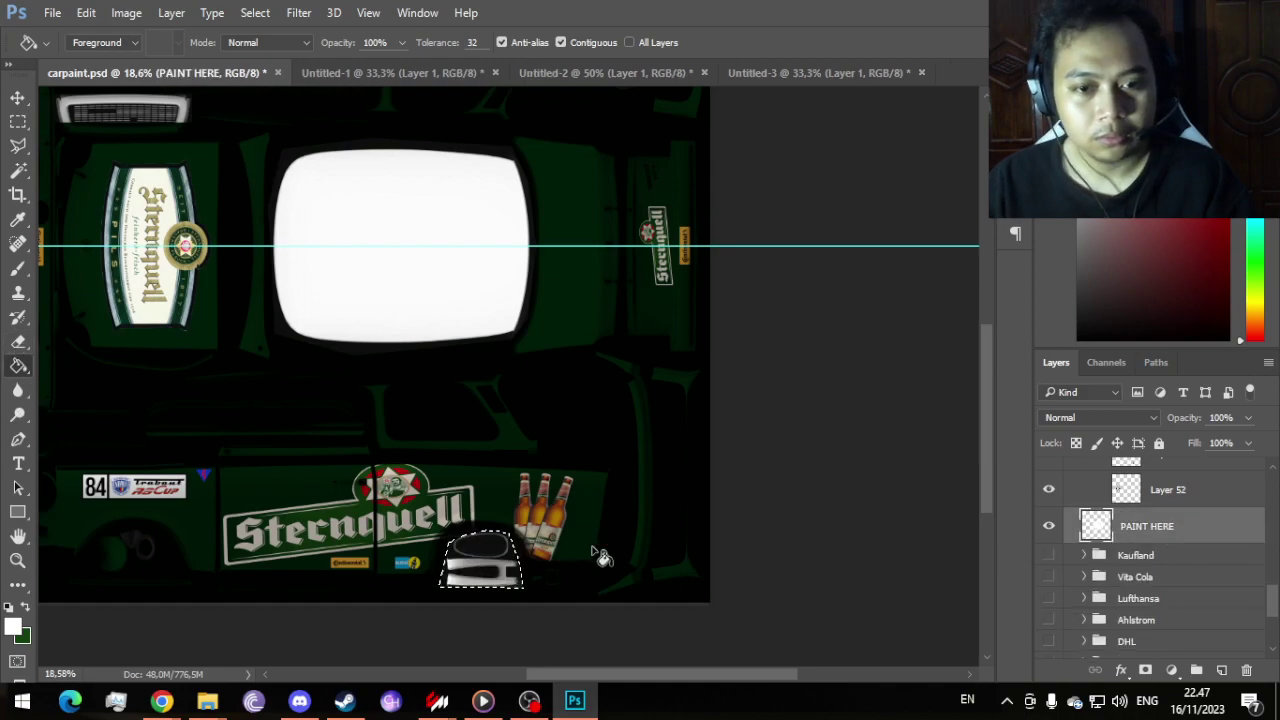
scroll(691, 457, "up", 8)
scroll(503, 242, "up", 6)
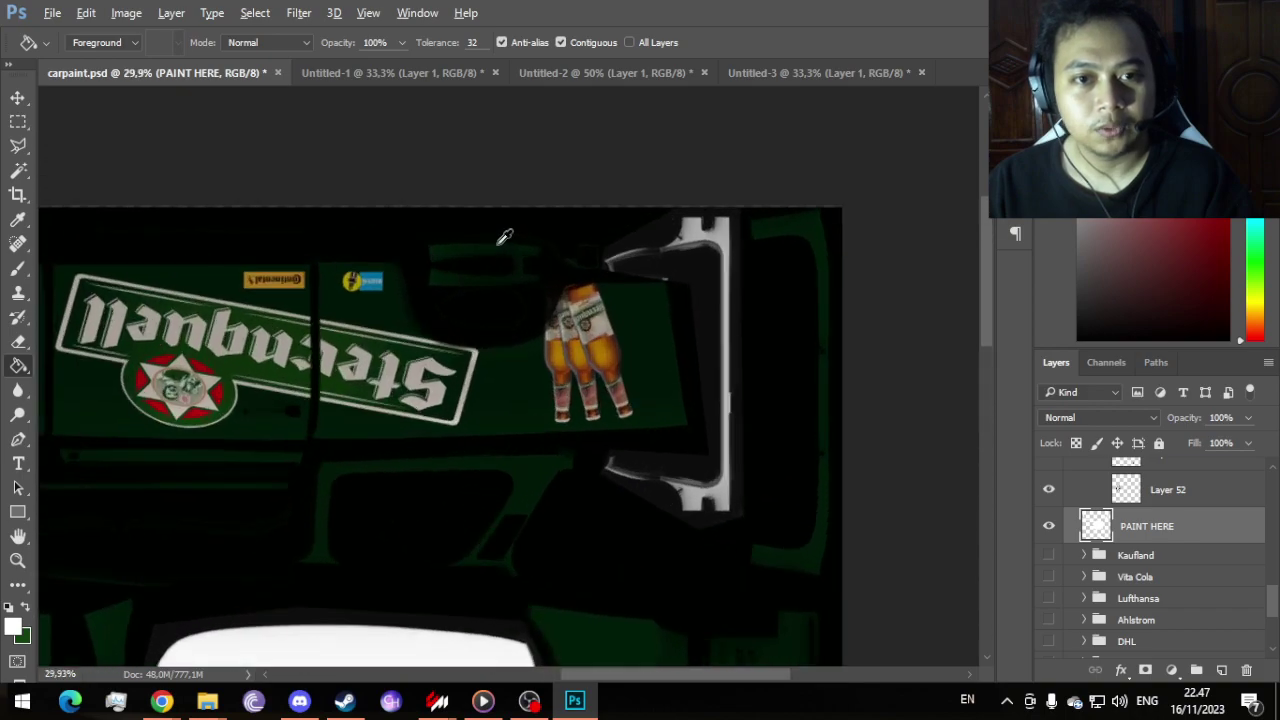
Step: Outline the upside-down side panel's wheel-arch parts with the Polygonal Lasso and fill the selection with white on PAINT HERE
left_click(19, 147)
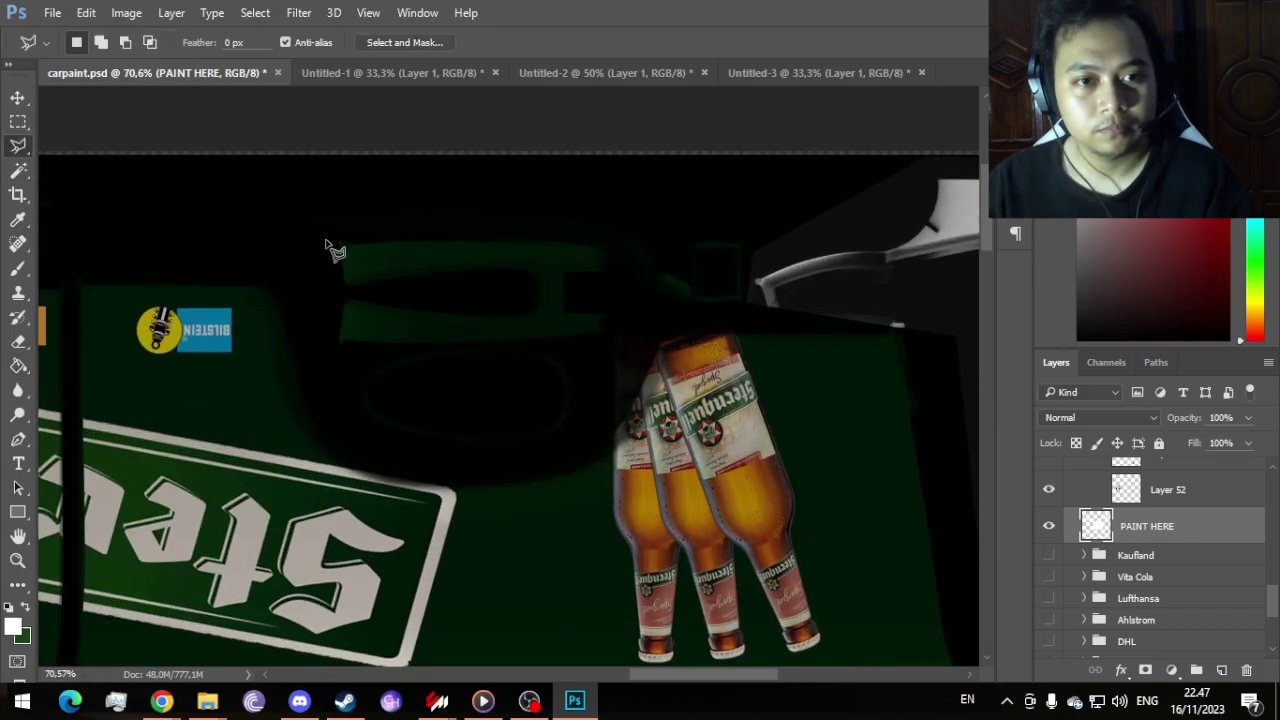
mouse_move(335, 244)
left_mouse_down()
mouse_move(322, 322)
mouse_move(366, 403)
mouse_move(358, 423)
mouse_move(460, 460)
mouse_move(502, 460)
mouse_move(599, 419)
mouse_move(650, 308)
mouse_move(618, 249)
mouse_move(332, 238)
left_mouse_up()
key("g")
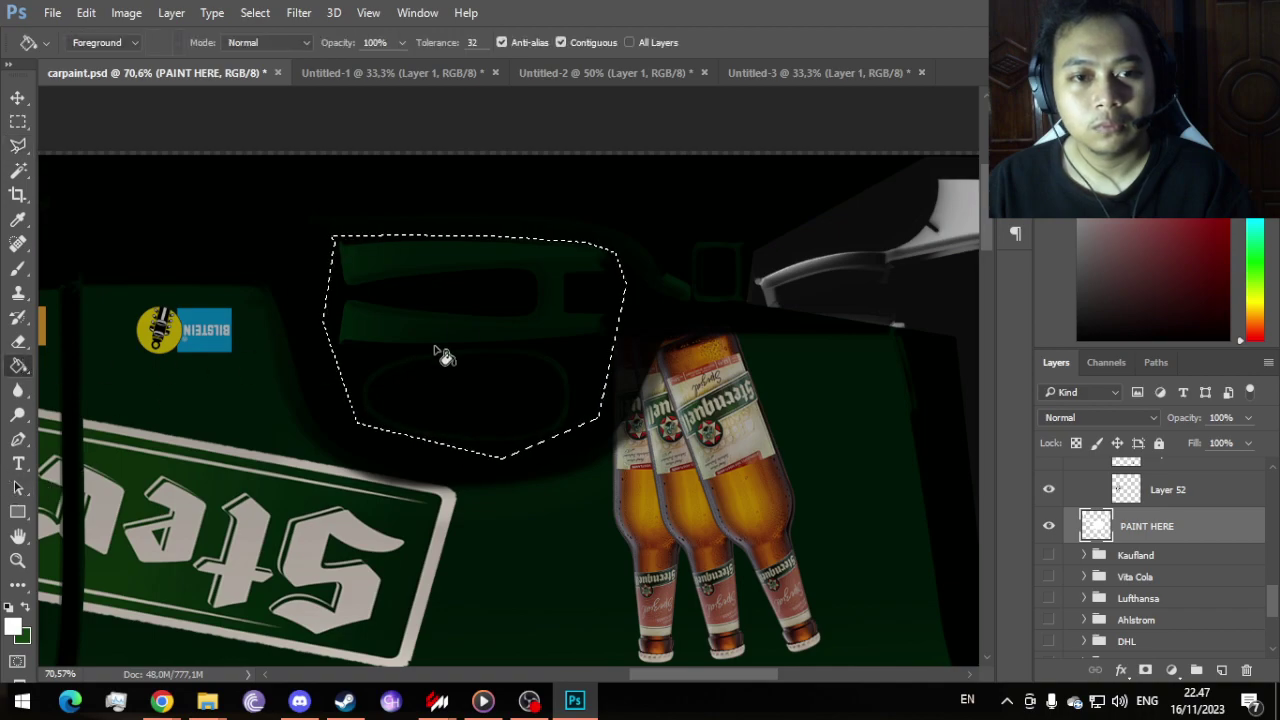
left_click(568, 412)
Step: Select the rear bumper strip around the Continental sticker with a rectangular marquee and fill it with white on PAINT HERE
scroll(568, 412, "down", 6)
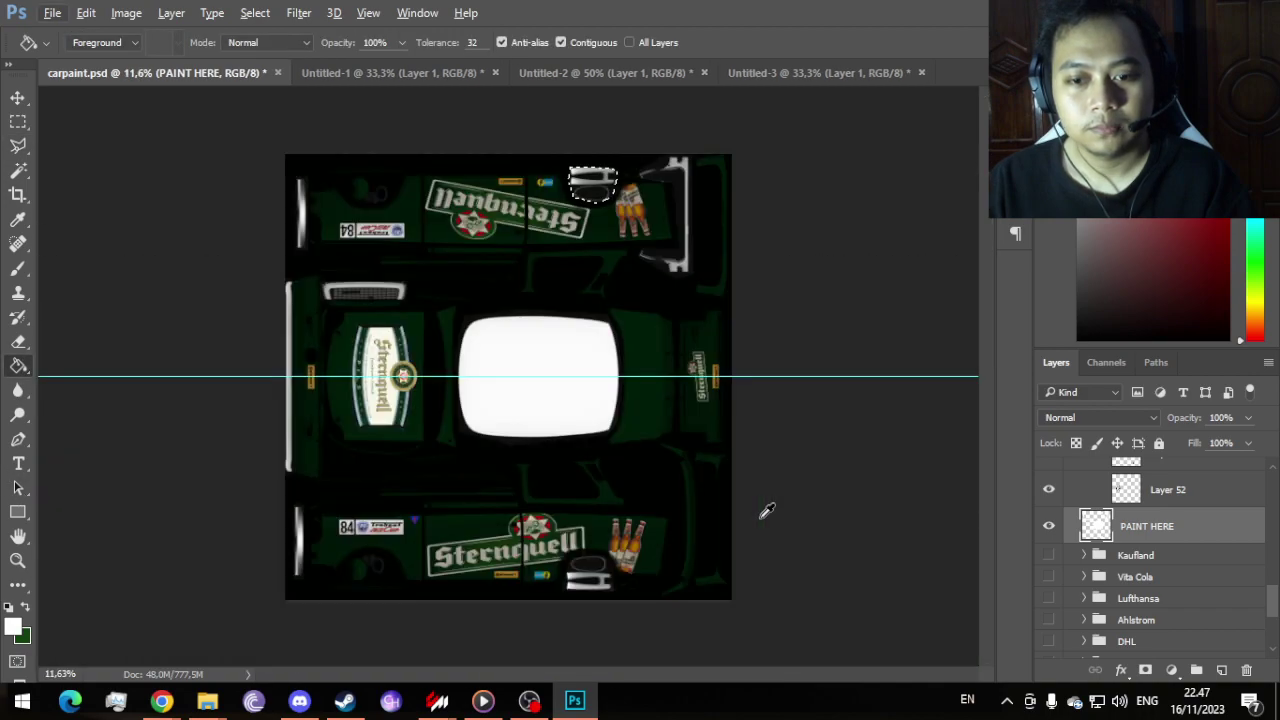
scroll(757, 365, "up", 2)
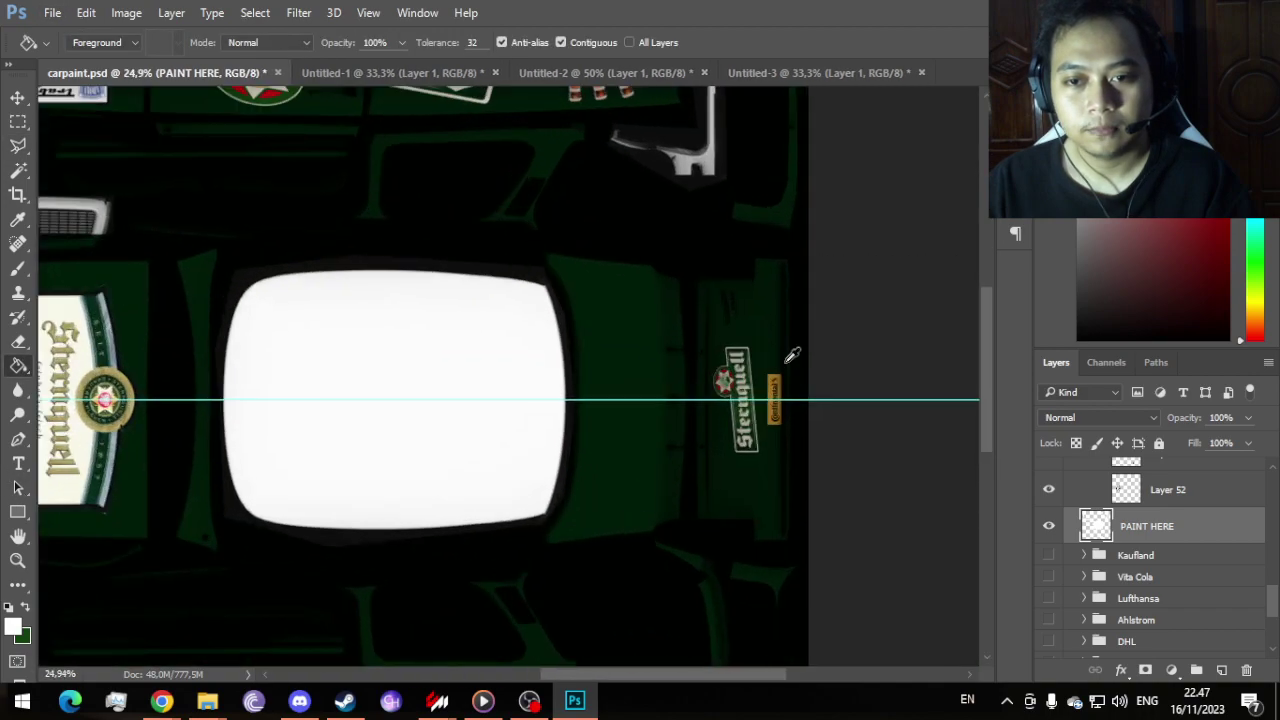
left_click(18, 121)
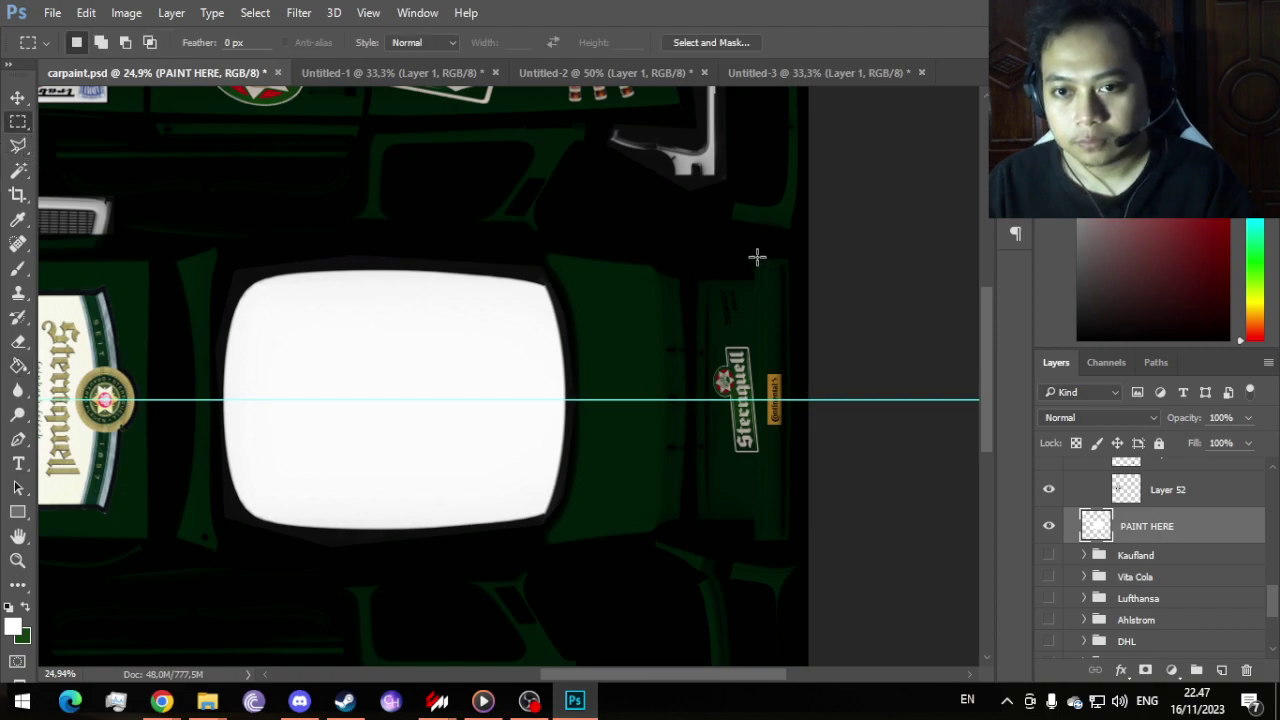
left_click_drag(757, 257, 792, 545)
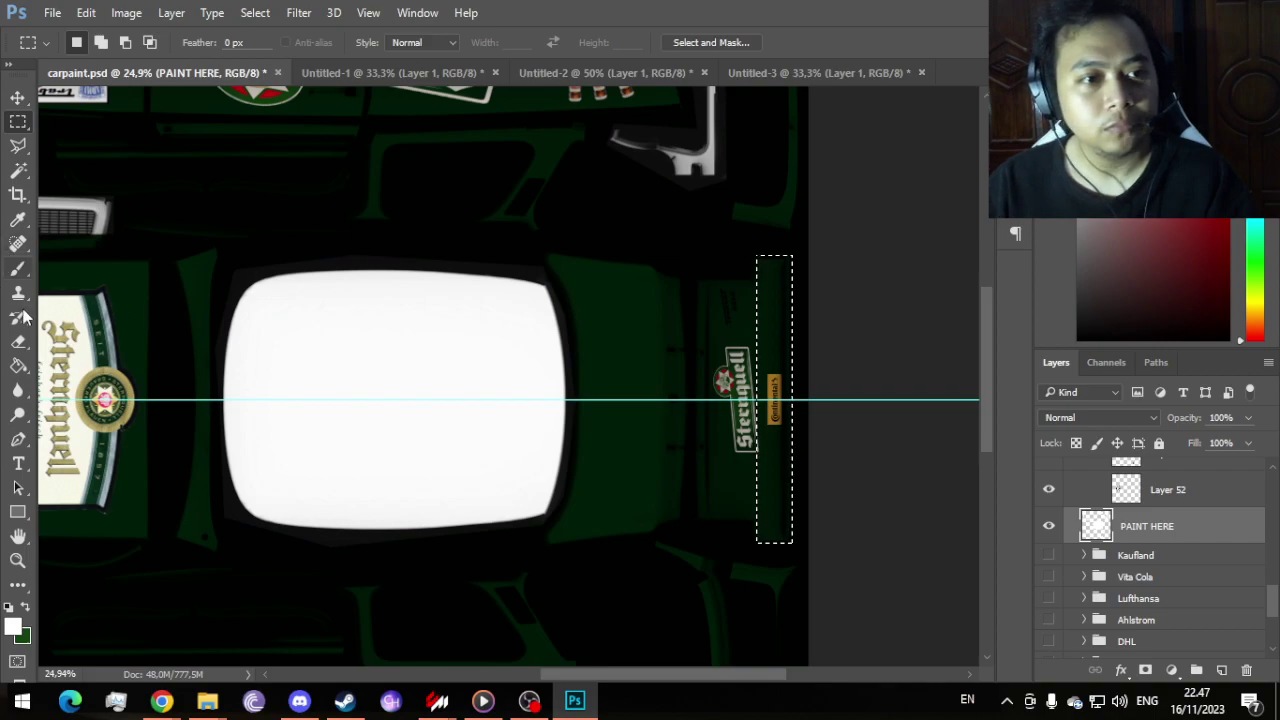
left_click(18, 366)
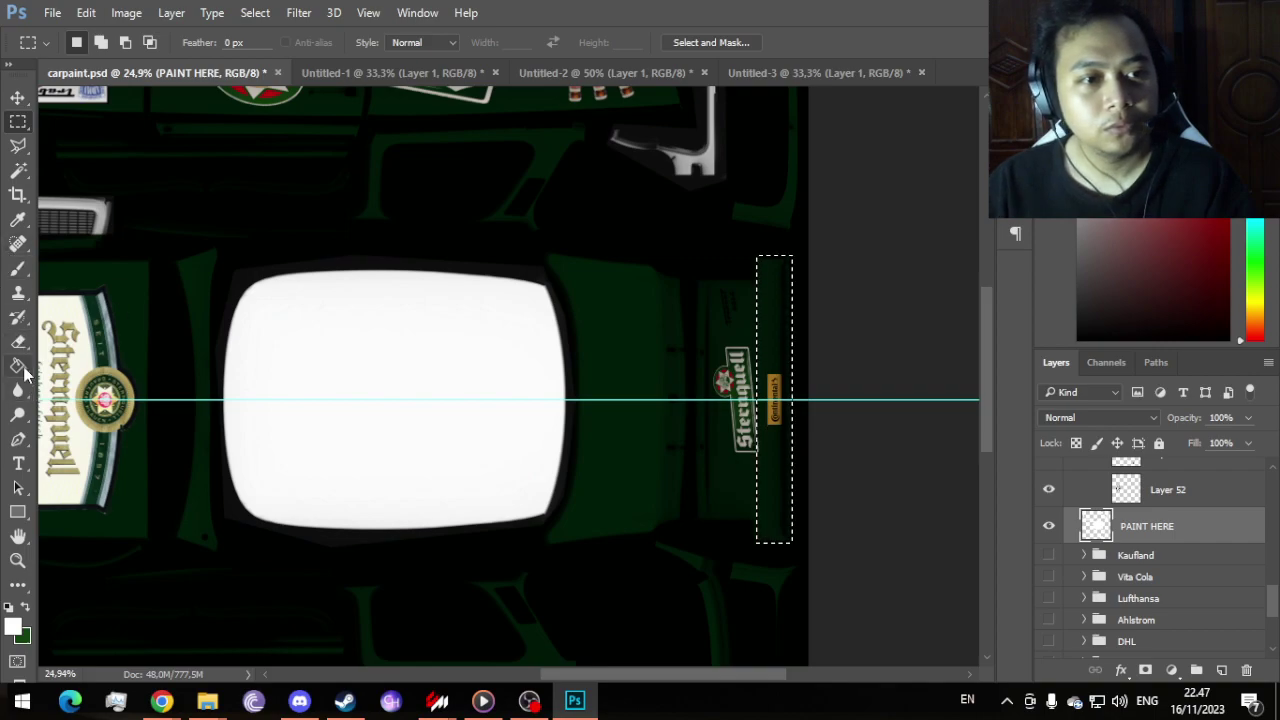
left_click(783, 291)
Step: Save the texture in D3D/DDS format over carpaint in the 18_Sternquell folder, using DXT5 interpolated alpha with generated MIP maps
scroll(783, 291, "down", 4)
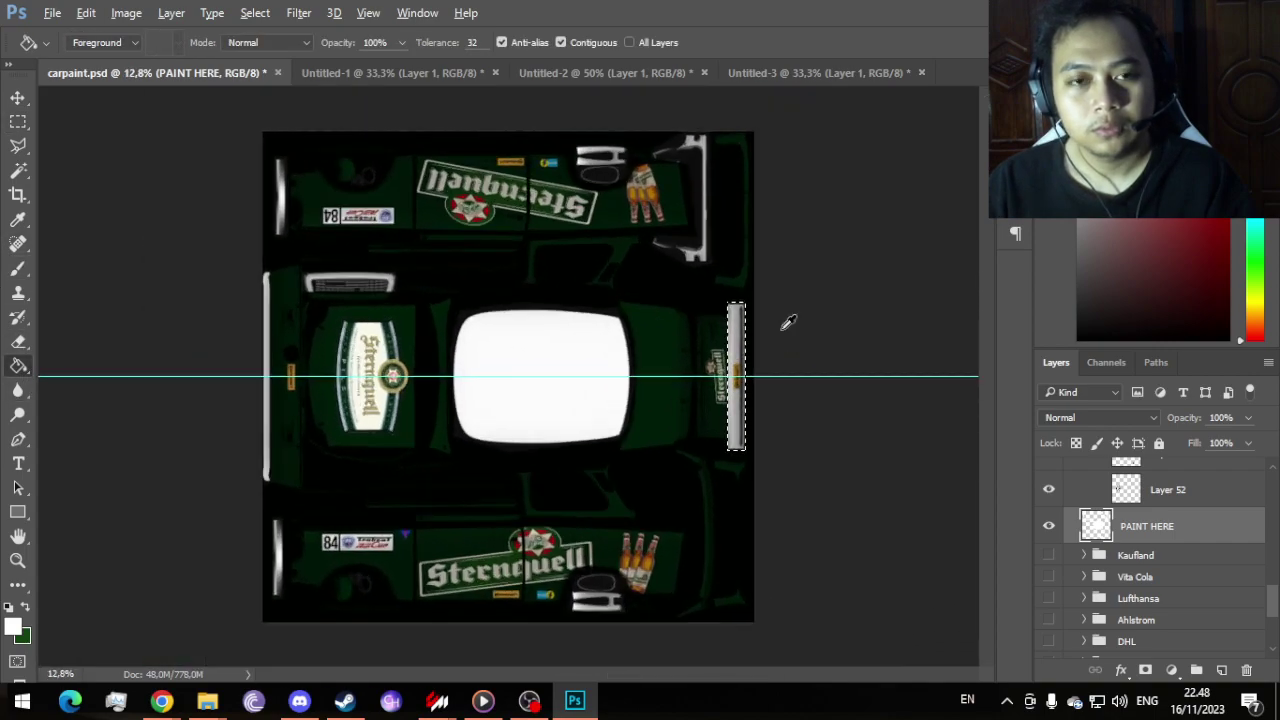
left_click(52, 13)
left_click(100, 215)
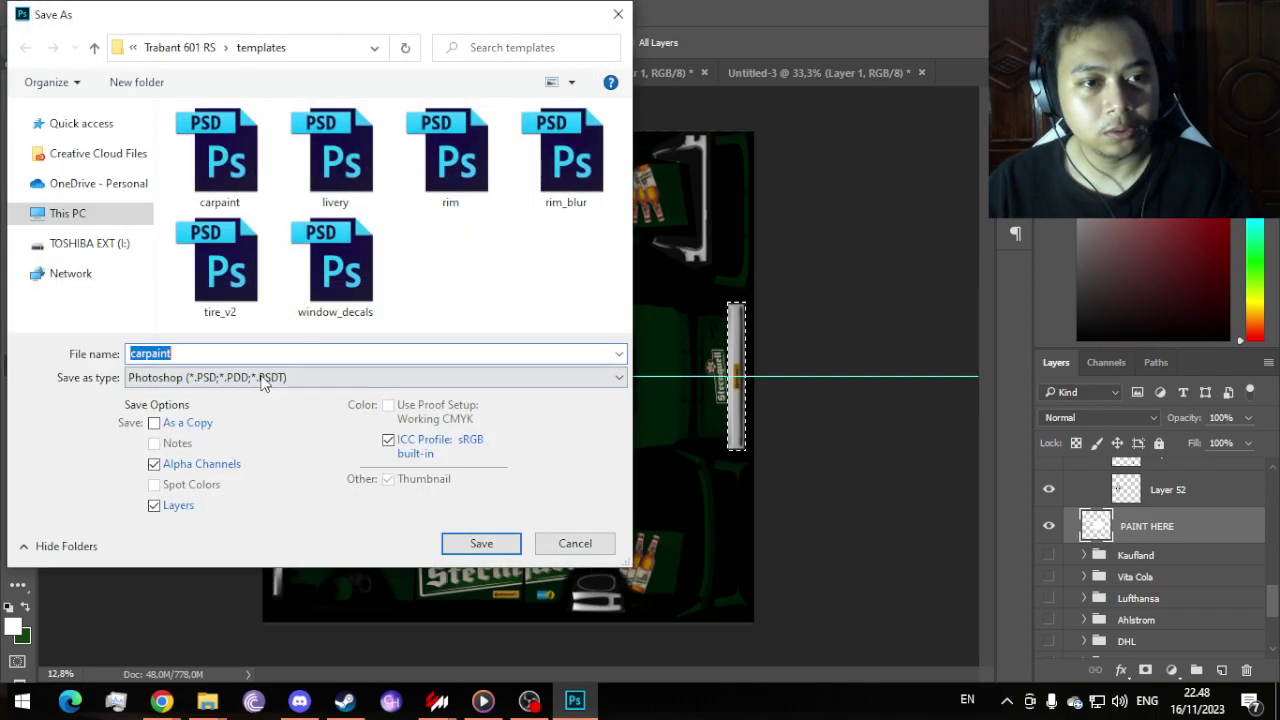
left_click(262, 385)
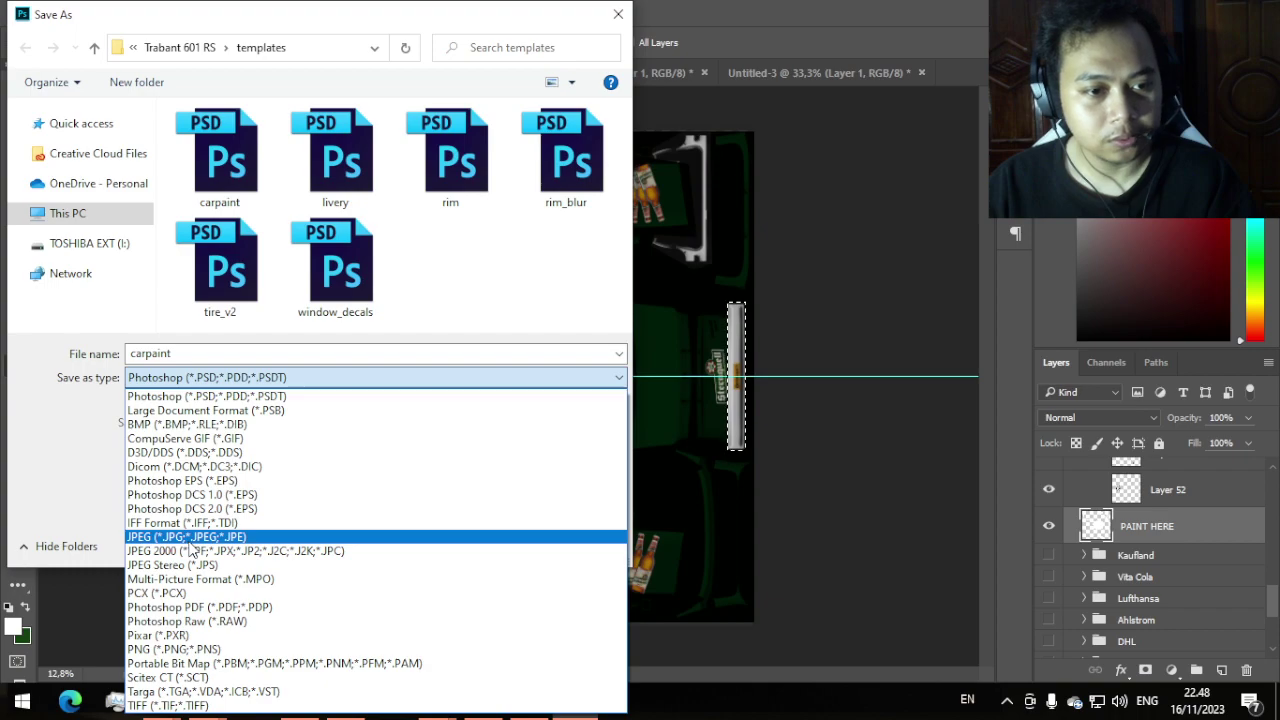
left_click(202, 456)
left_click(94, 47)
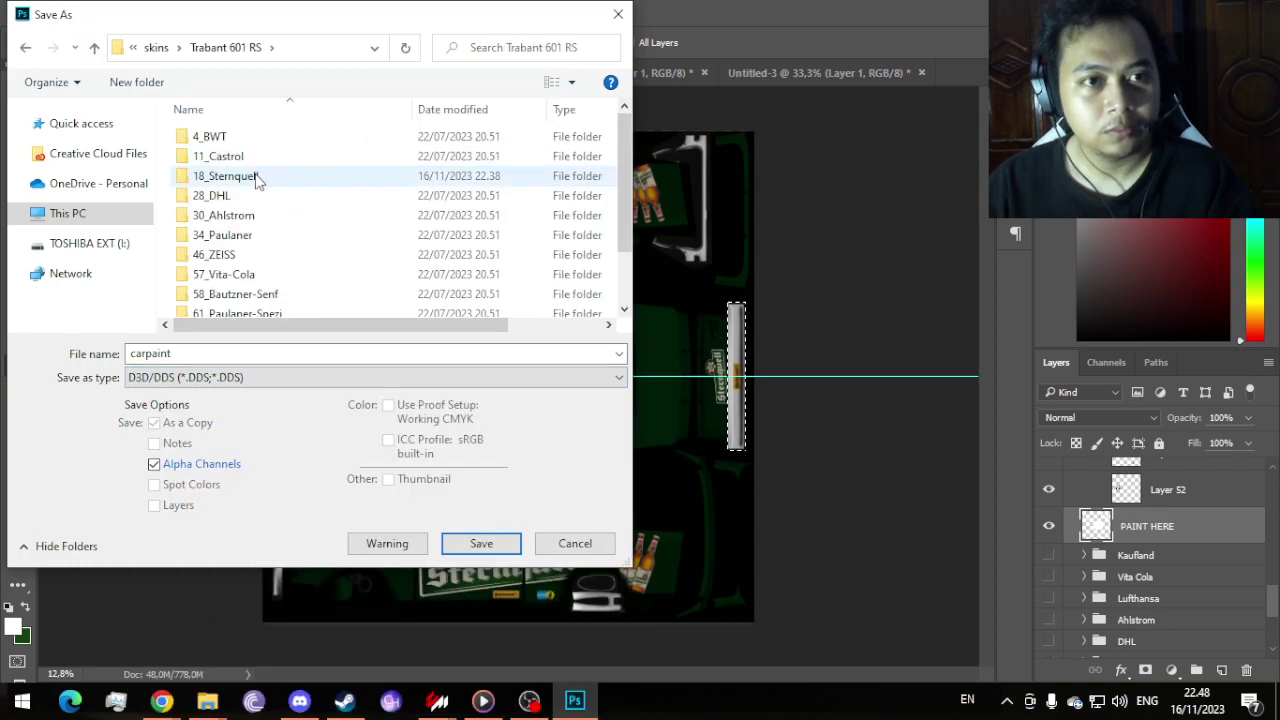
double_click(230, 176)
double_click(265, 192)
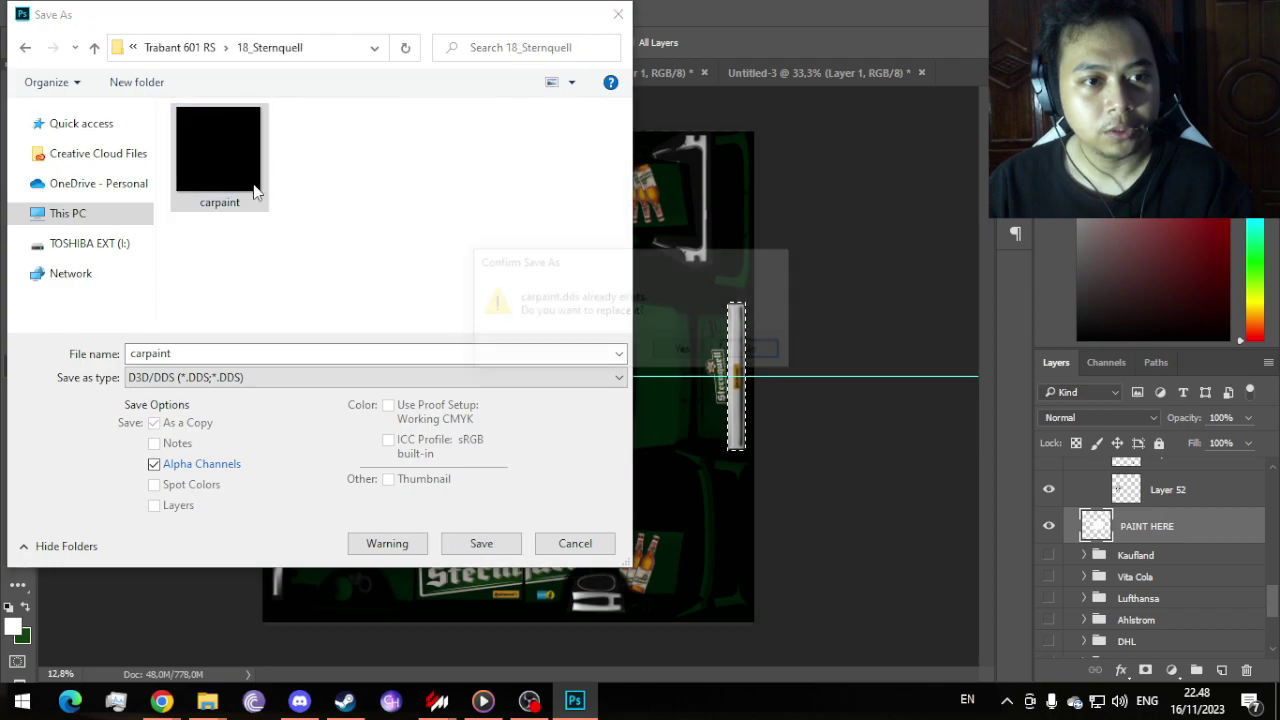
left_click(680, 349)
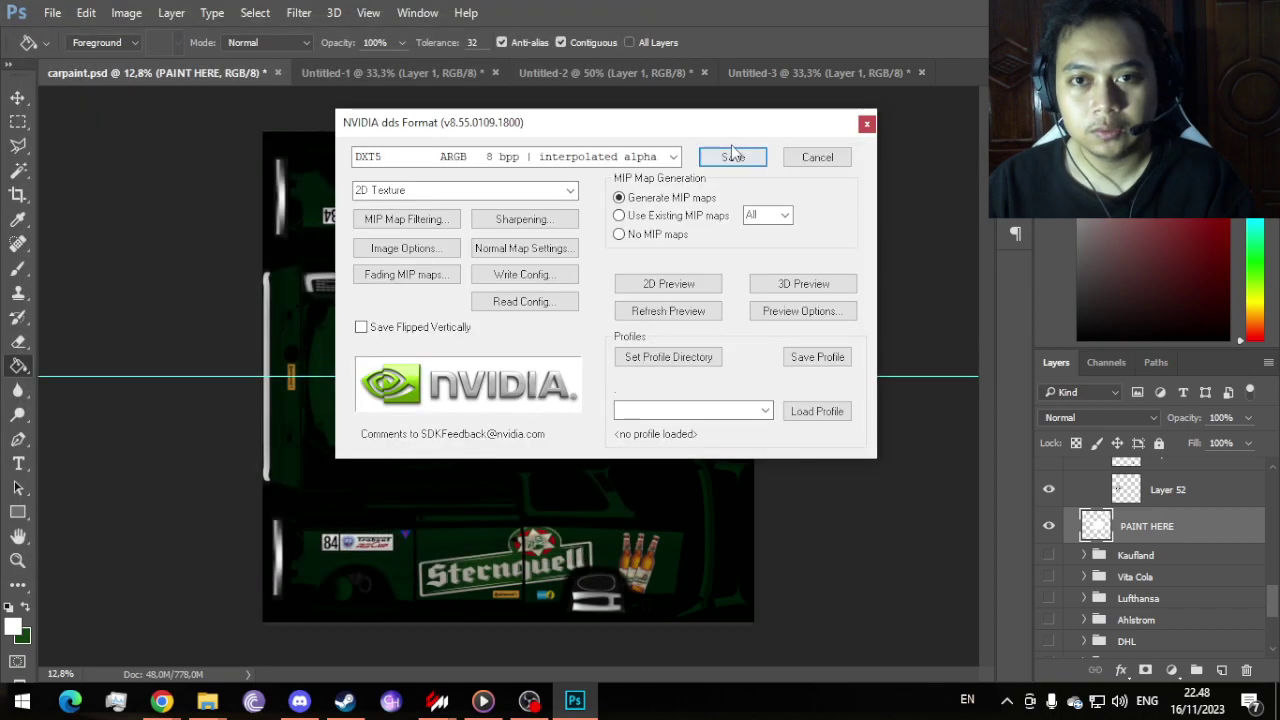
left_click(742, 152)
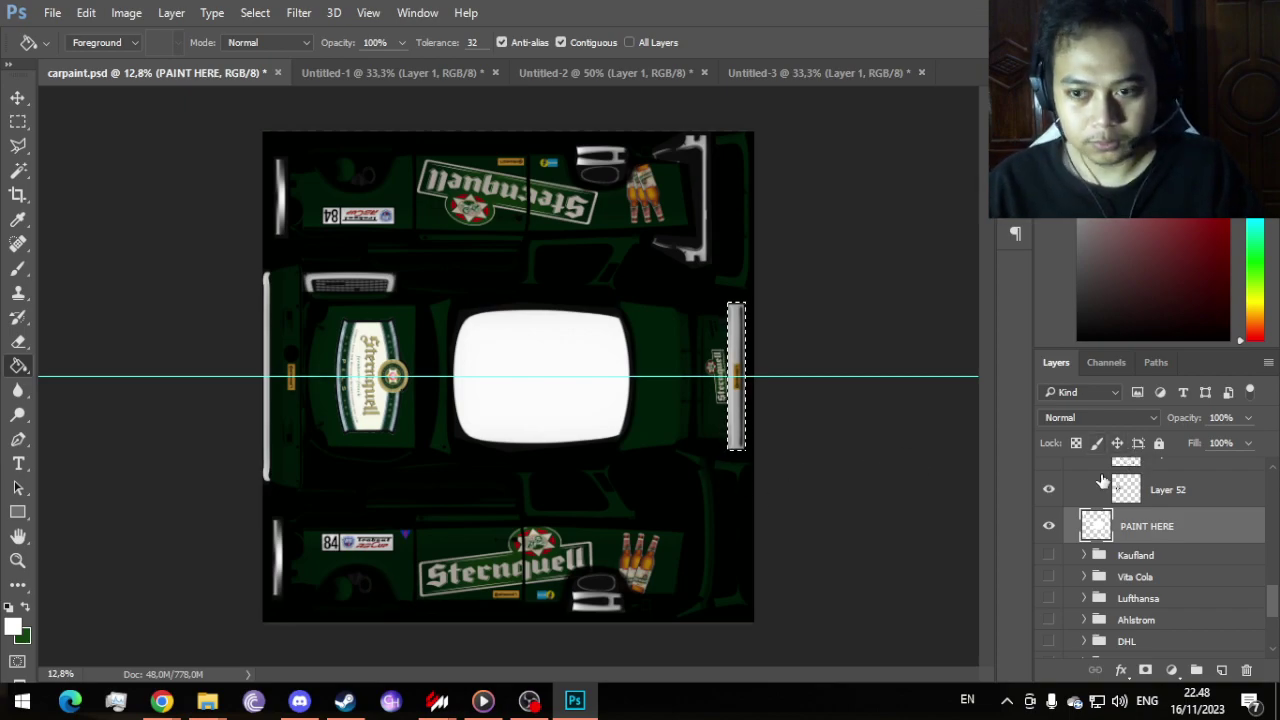
Step: Clear the bumper selection and expand the default stuff, New-numberplates (PICK ONE) and Front-fender groups to reach the number layers
scroll(1117, 507, "up", 10)
scroll(1117, 507, "up", 2)
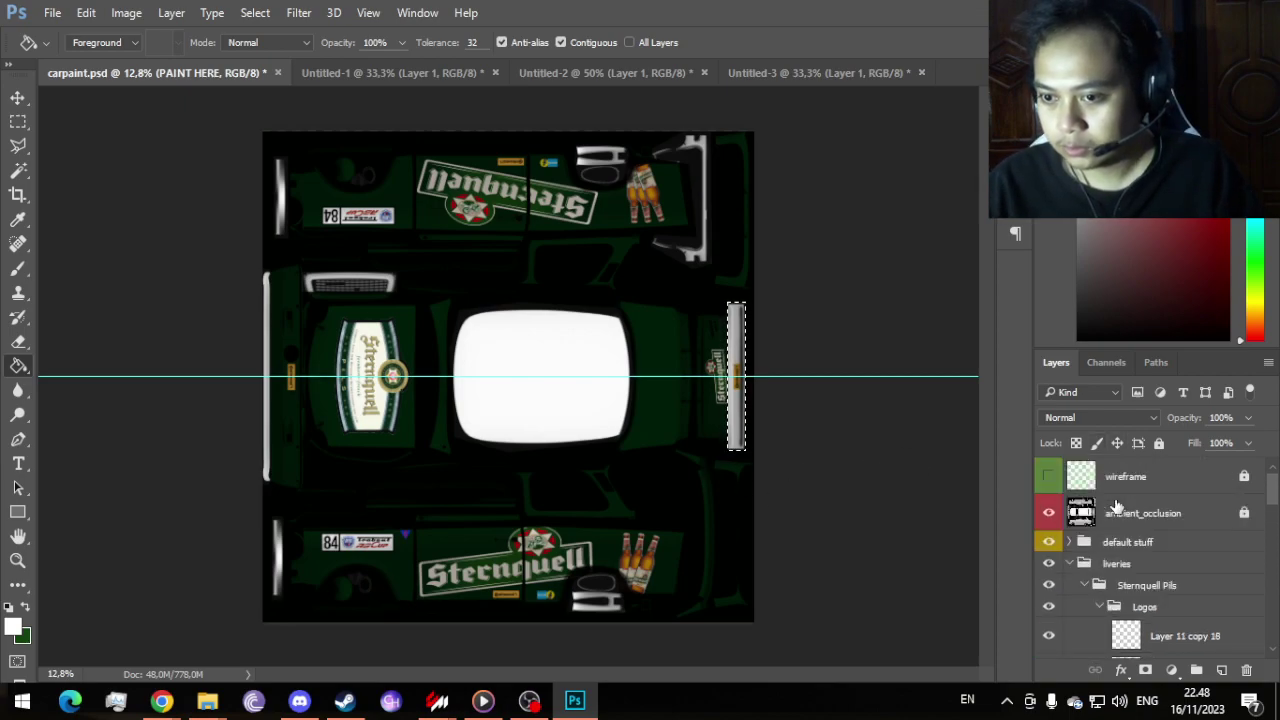
left_click(17, 172)
key("ctrl+d")
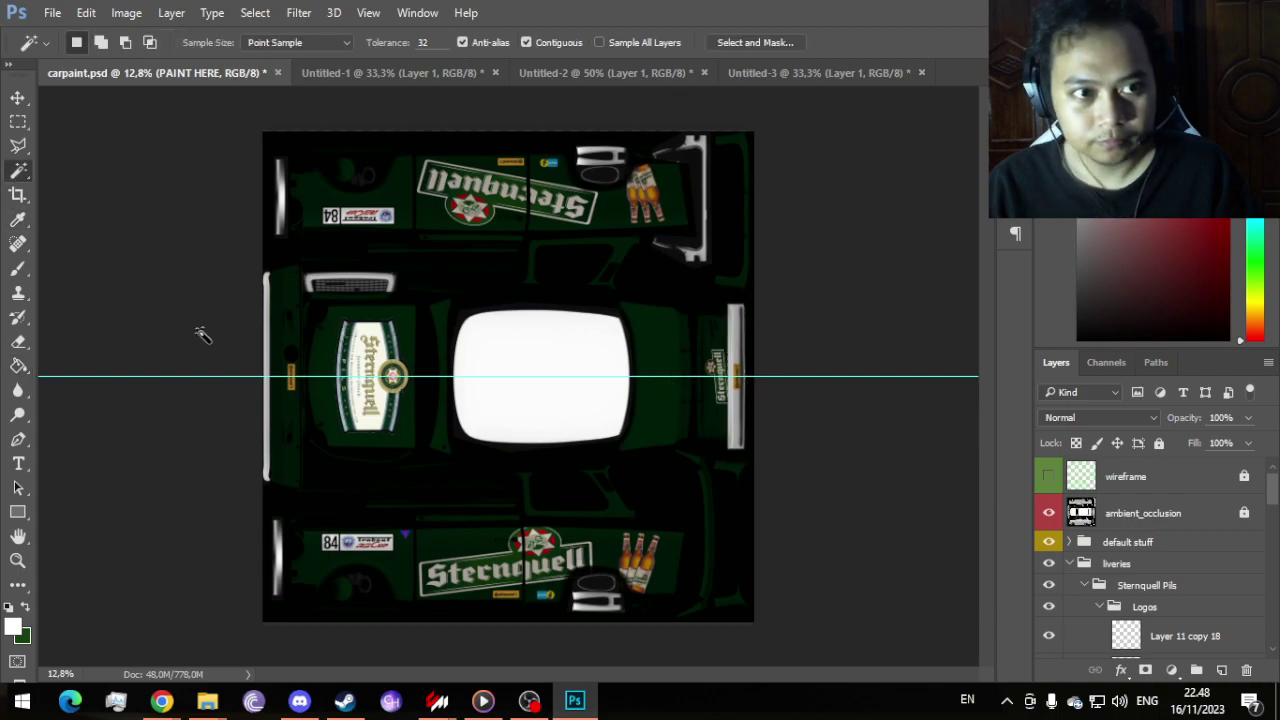
left_click(1077, 541)
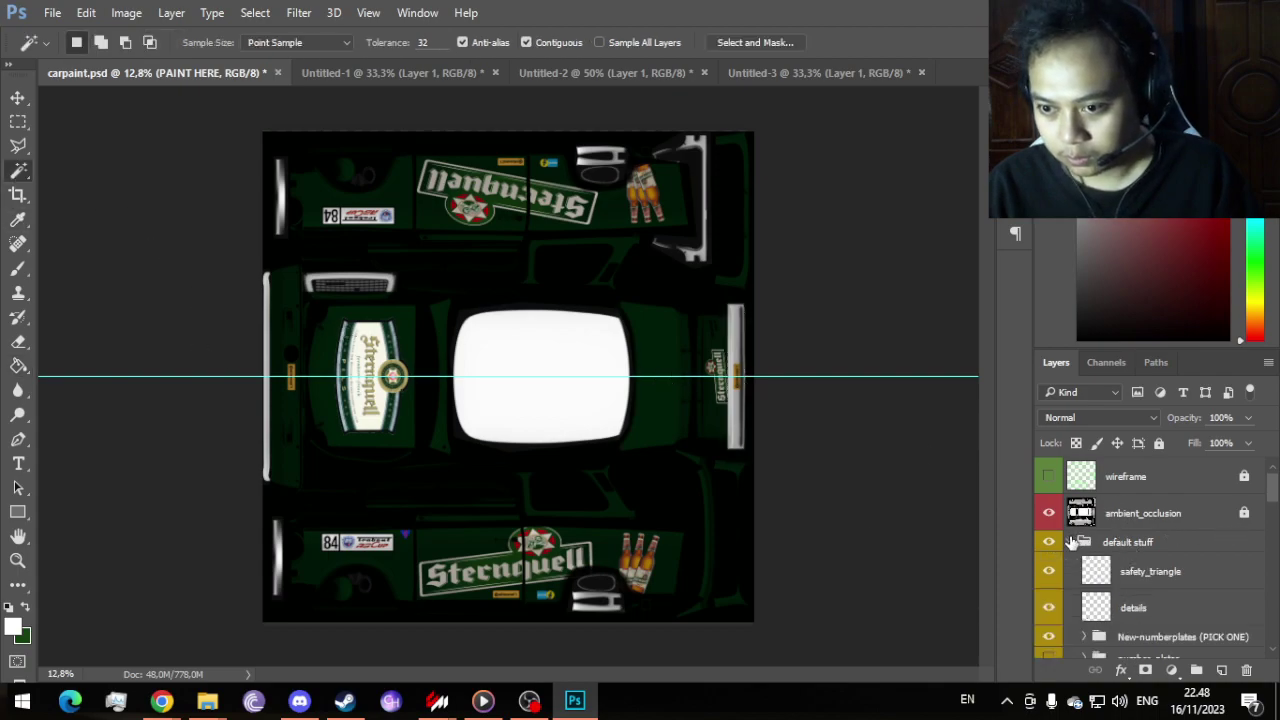
scroll(1075, 555, "down", 2)
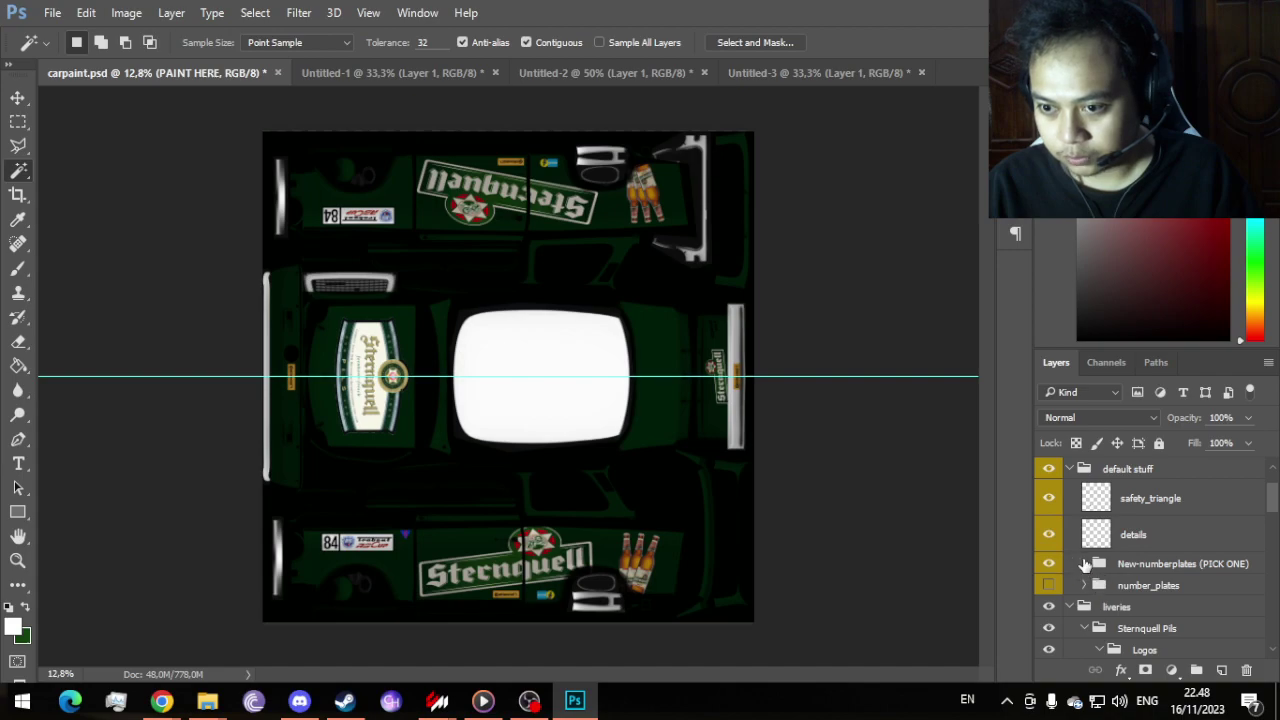
left_click(1084, 565)
scroll(1165, 566, "down", 1)
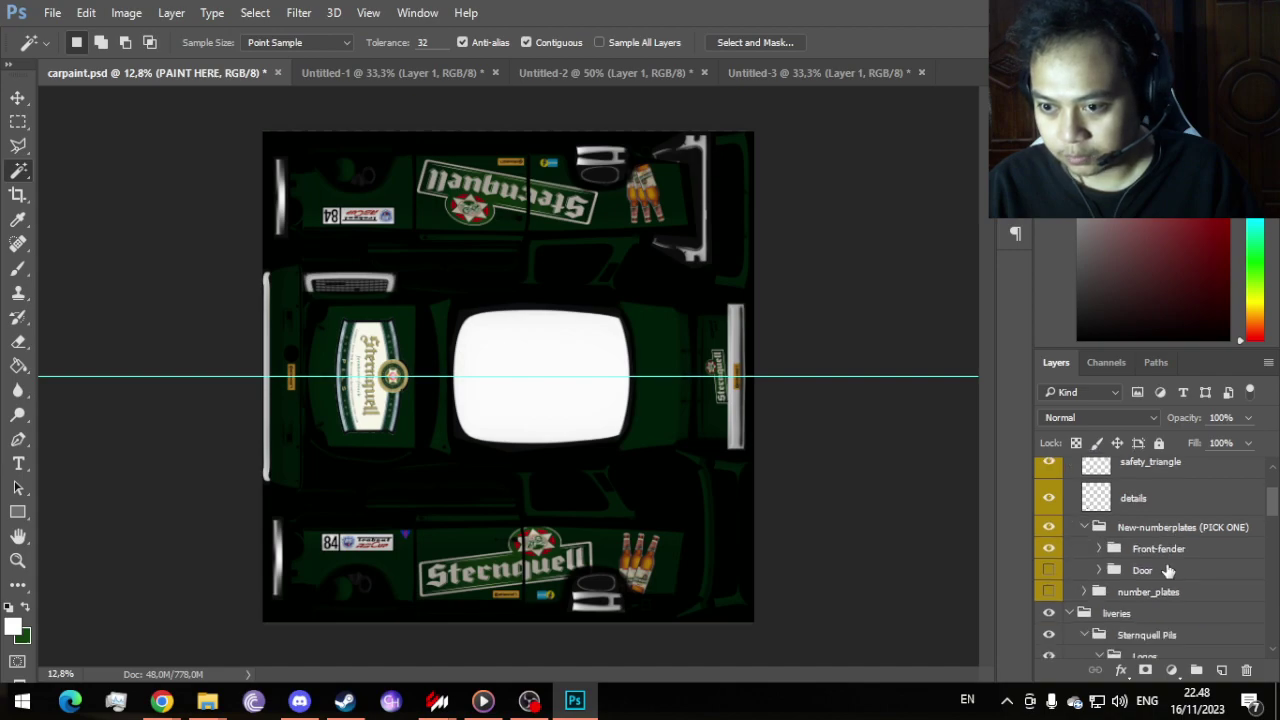
left_click(1100, 549)
scroll(1160, 570, "down", 1)
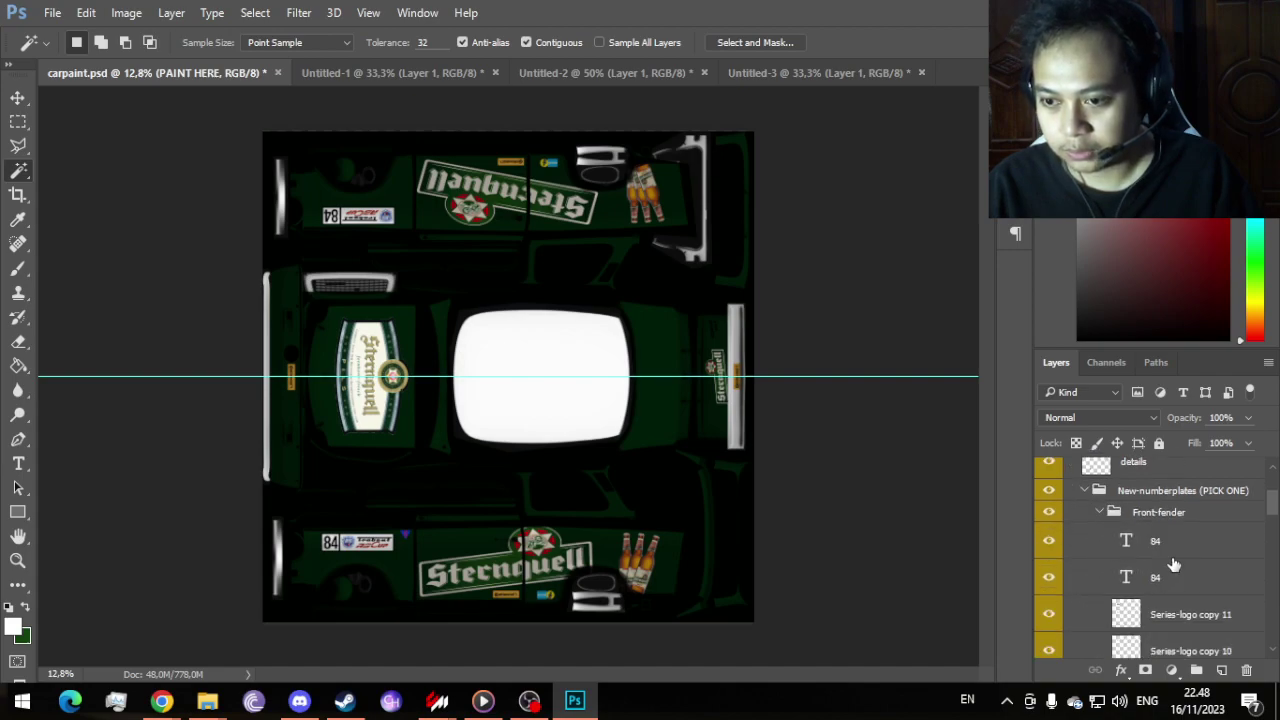
Step: Change the race number on the upright side panel's front fender to 18
left_click(19, 465)
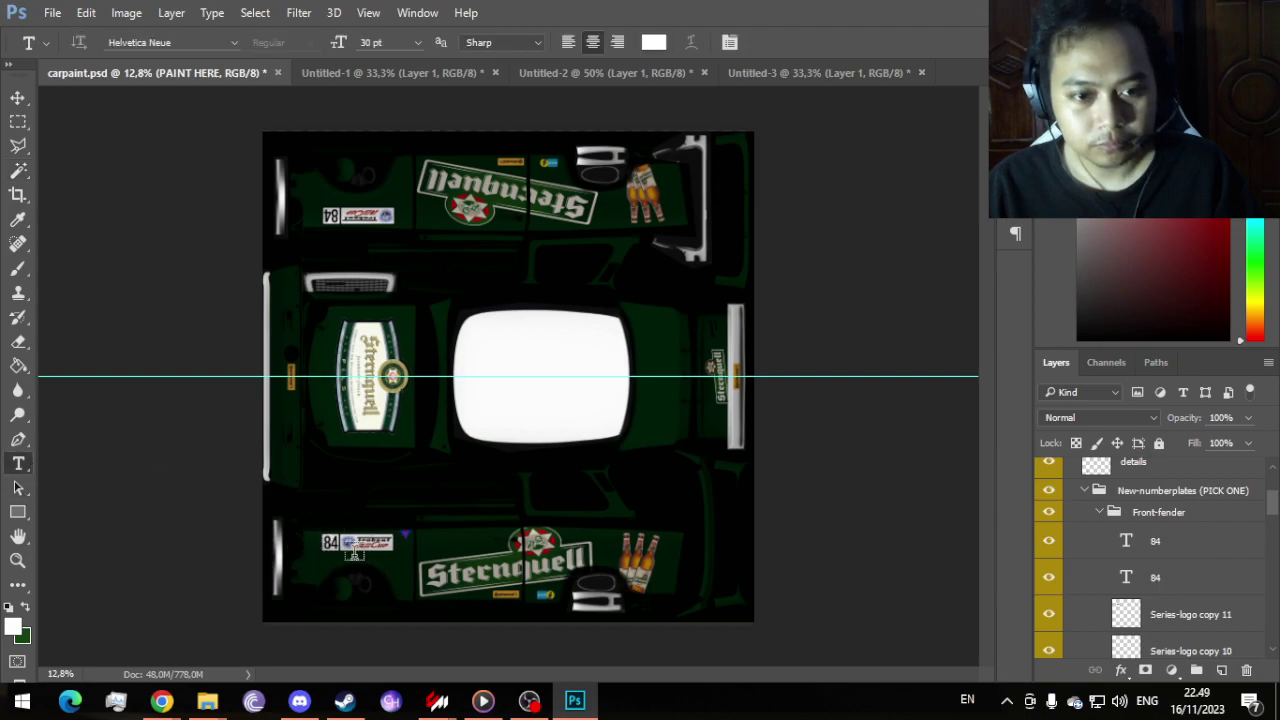
left_click(331, 541)
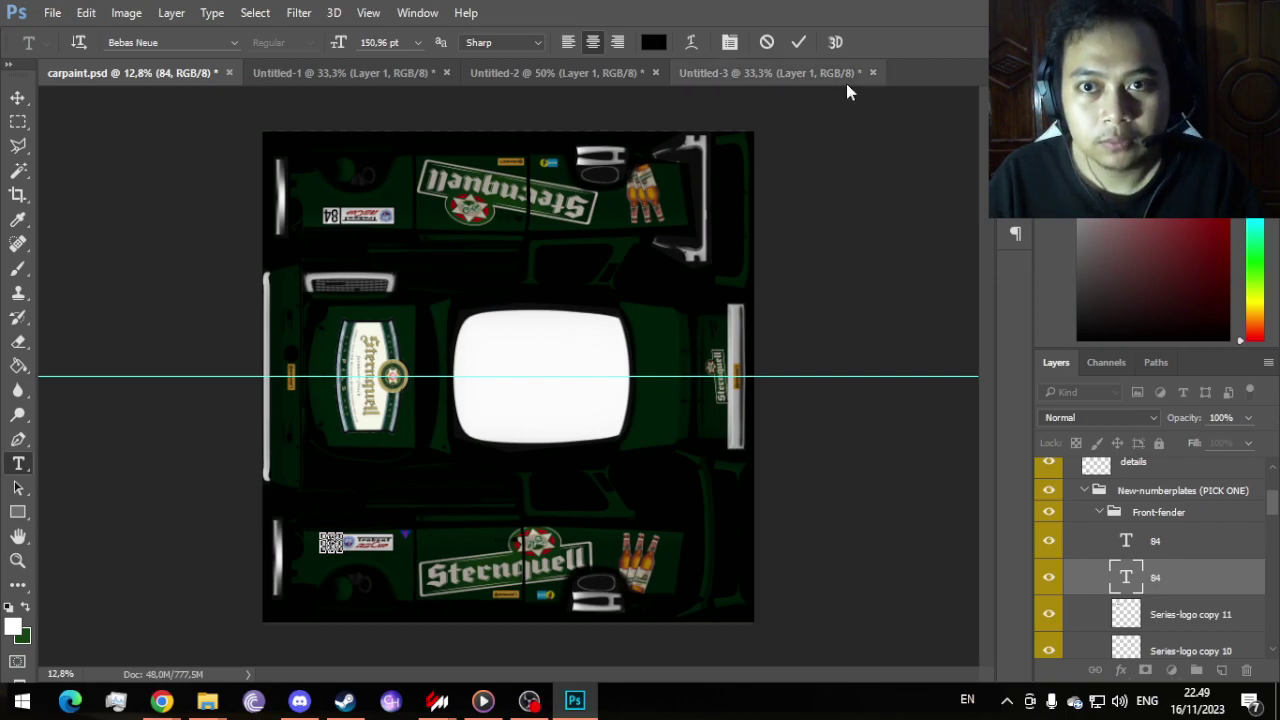
type("18")
left_click(798, 42)
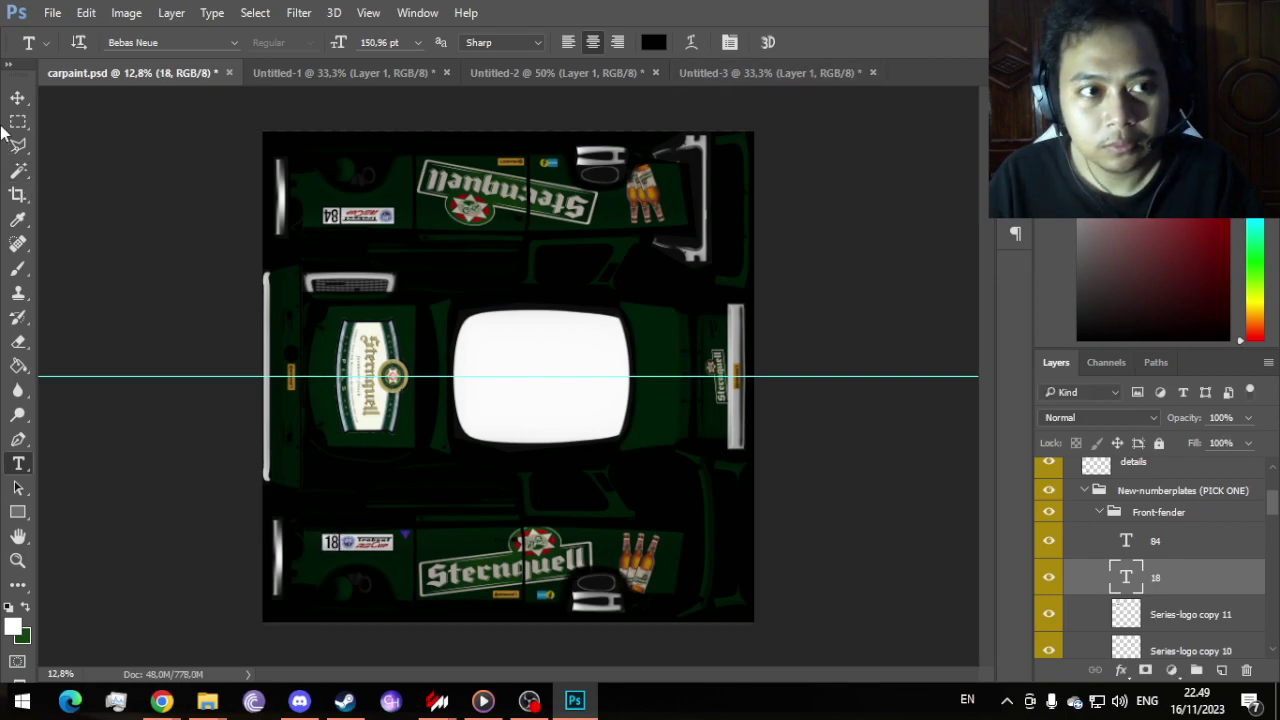
left_click(17, 99)
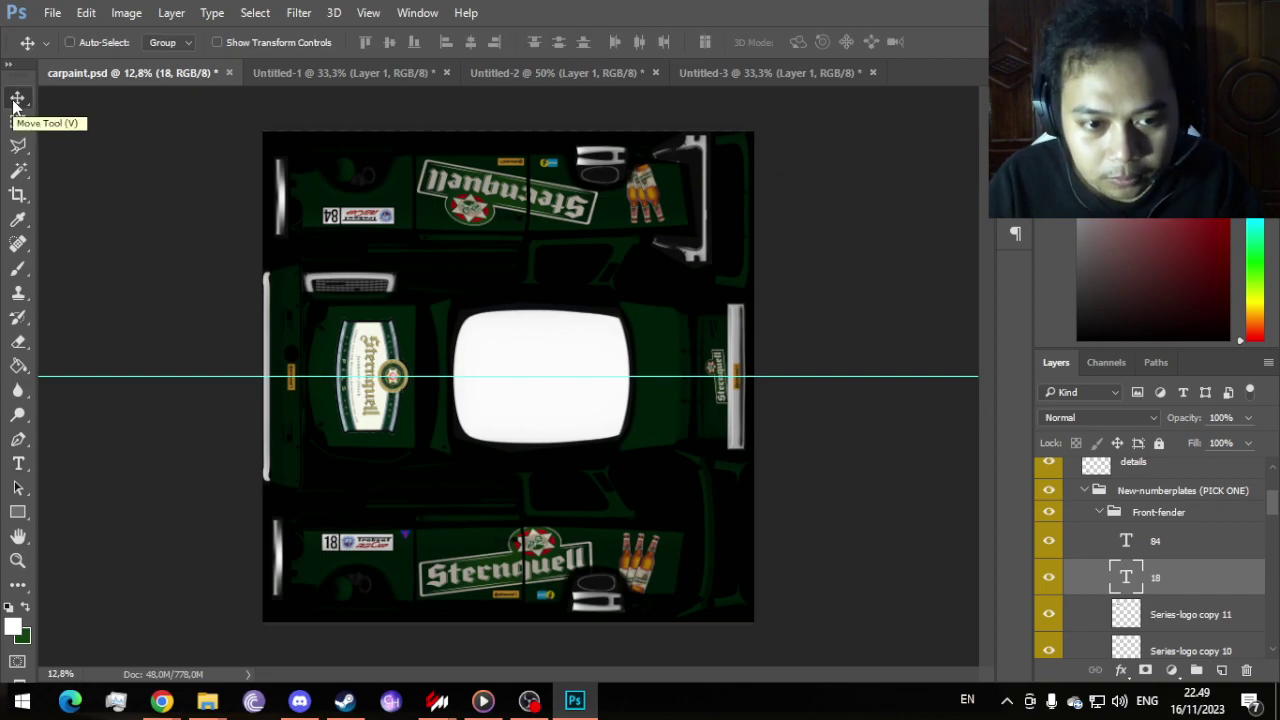
Step: Change the race number on the upside-down side panel's front fender to 18
scroll(430, 645, "up", 3)
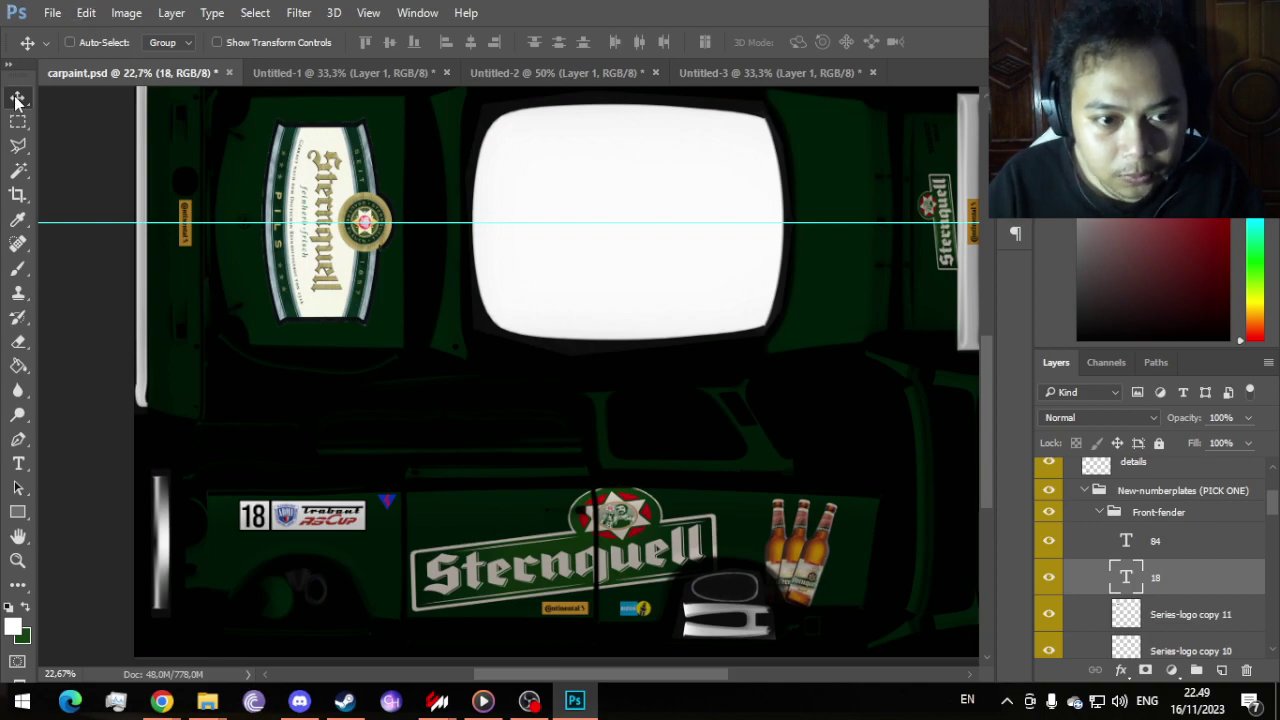
scroll(371, 209, "up", 5)
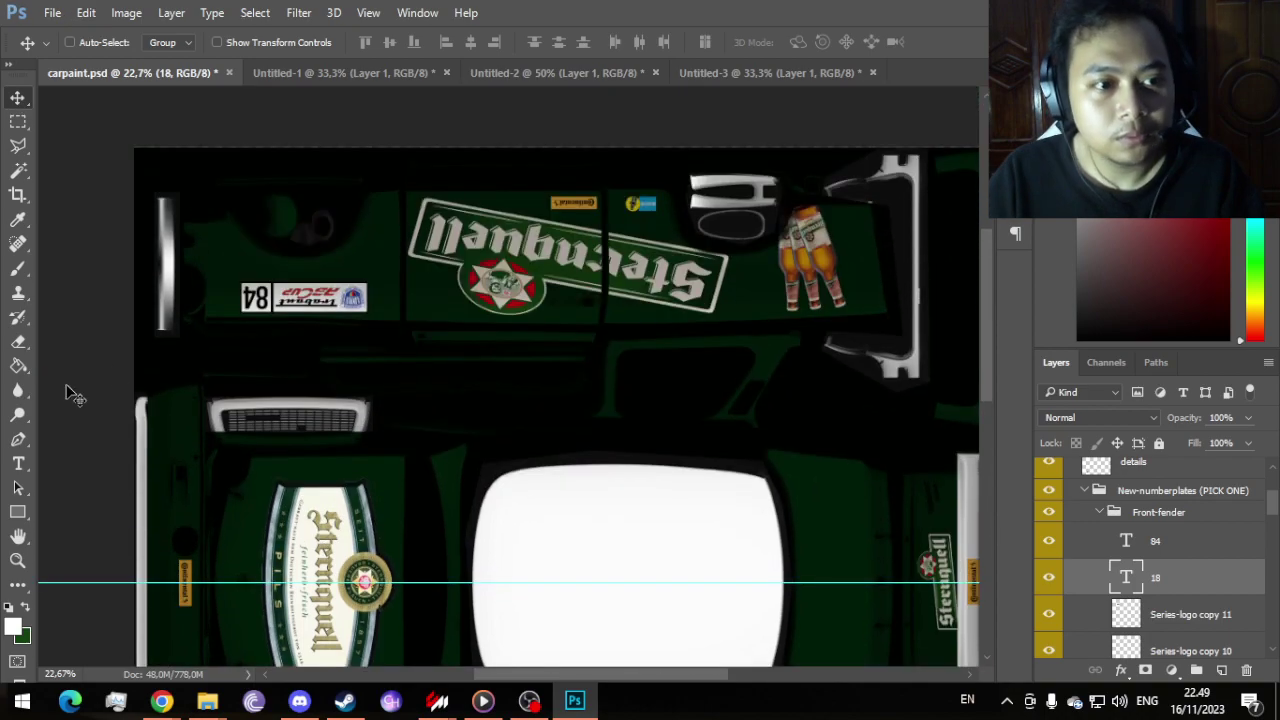
left_click(18, 463)
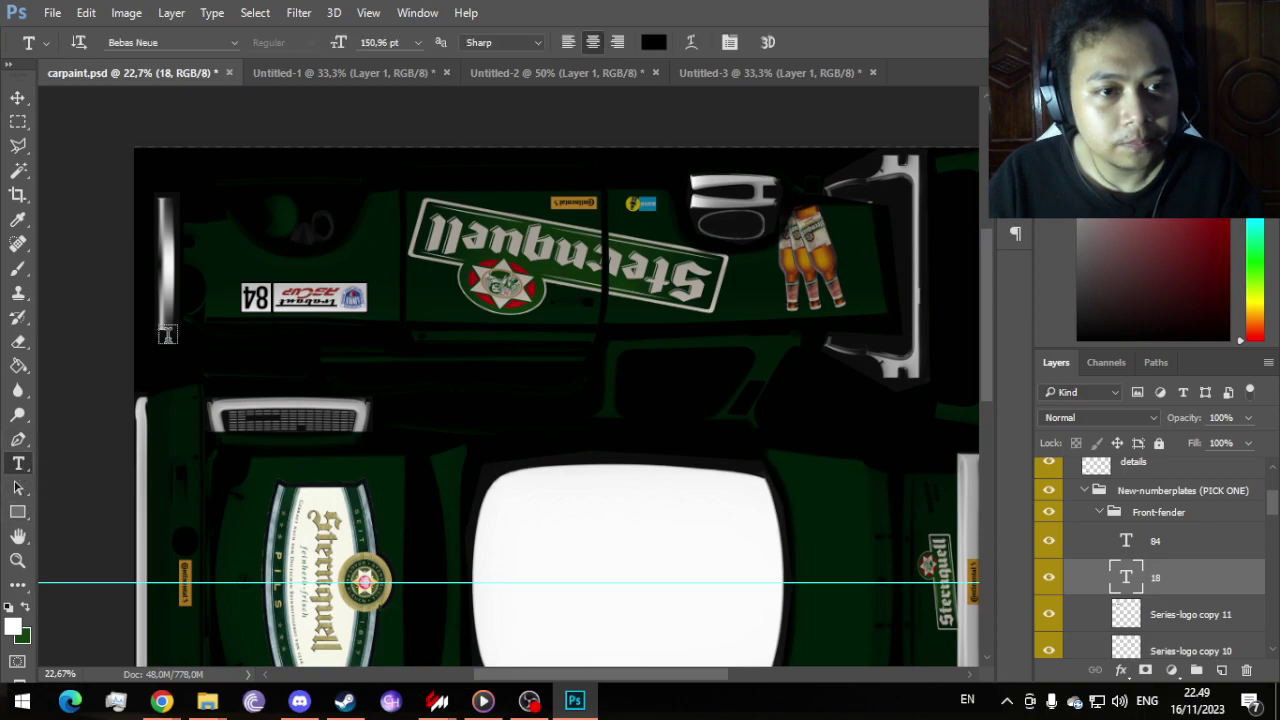
left_click(258, 296)
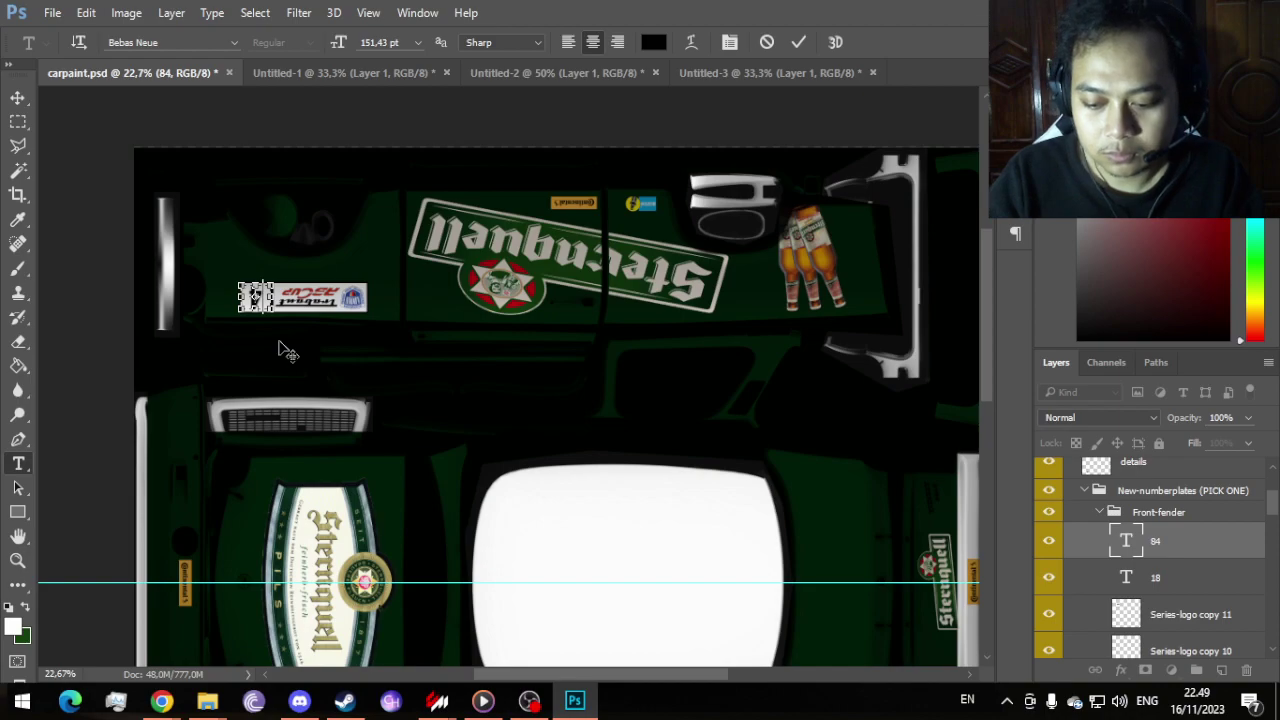
type("18")
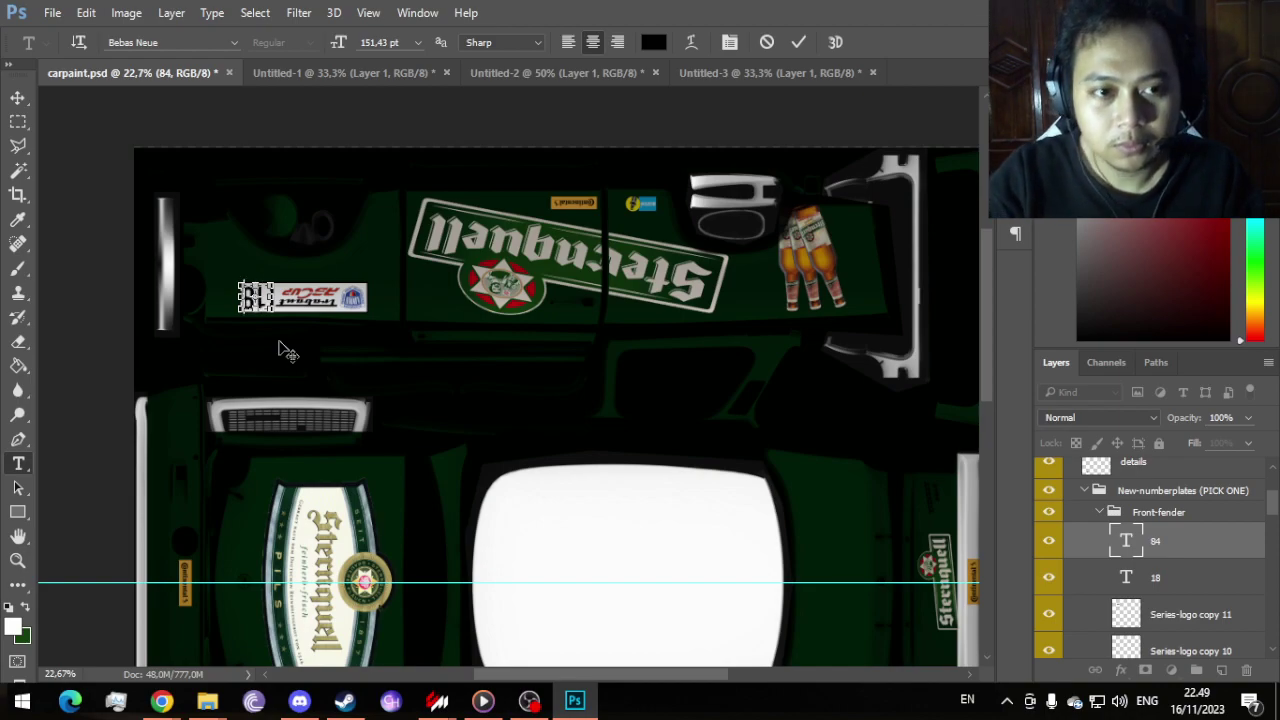
left_click(806, 42)
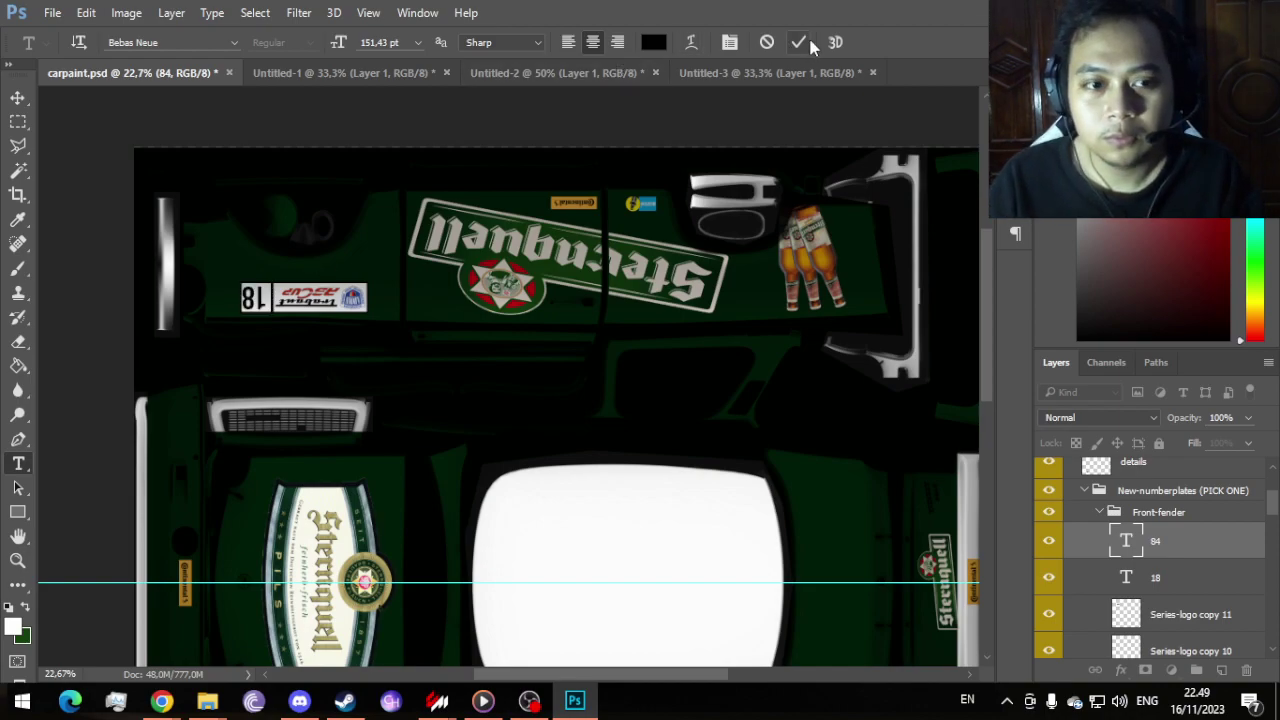
left_click(18, 97)
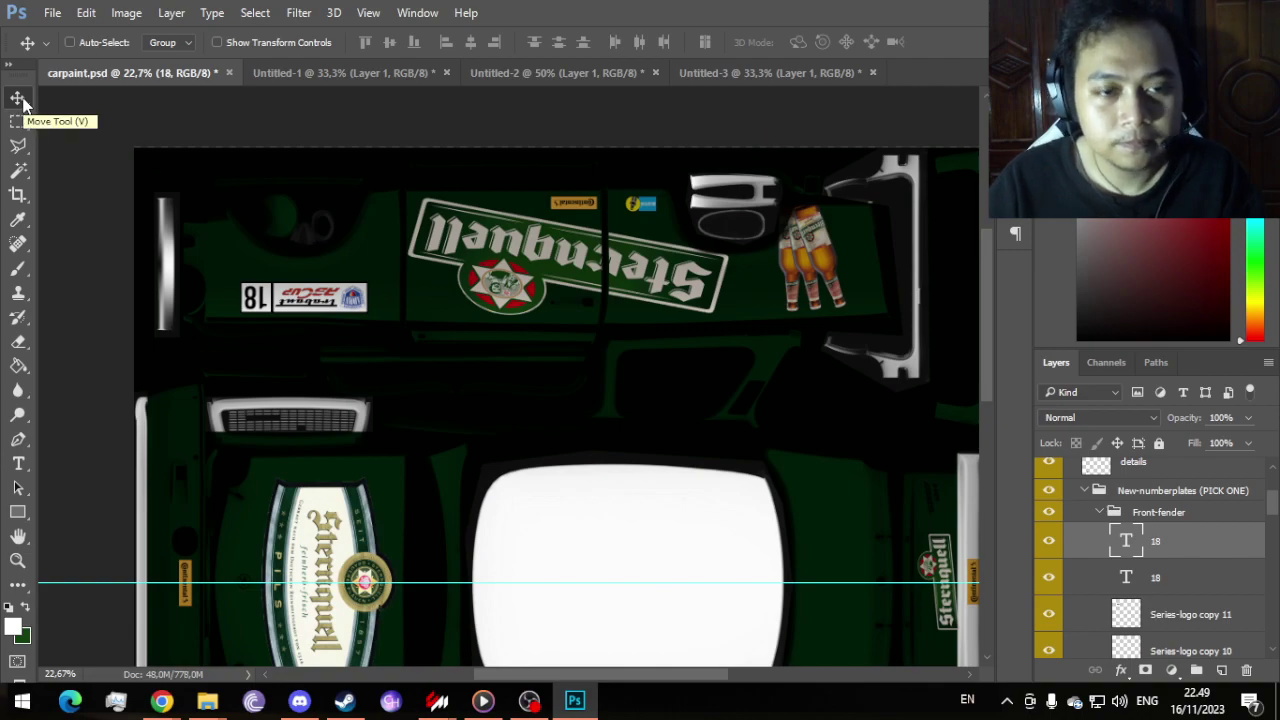
Step: Export the renumbered texture as D3D/DDS over carpaint in the 18_Sternquell folder, with DXT5 interpolated alpha and generated MIP maps
scroll(882, 377, "down", 3)
scroll(748, 375, "up", 1)
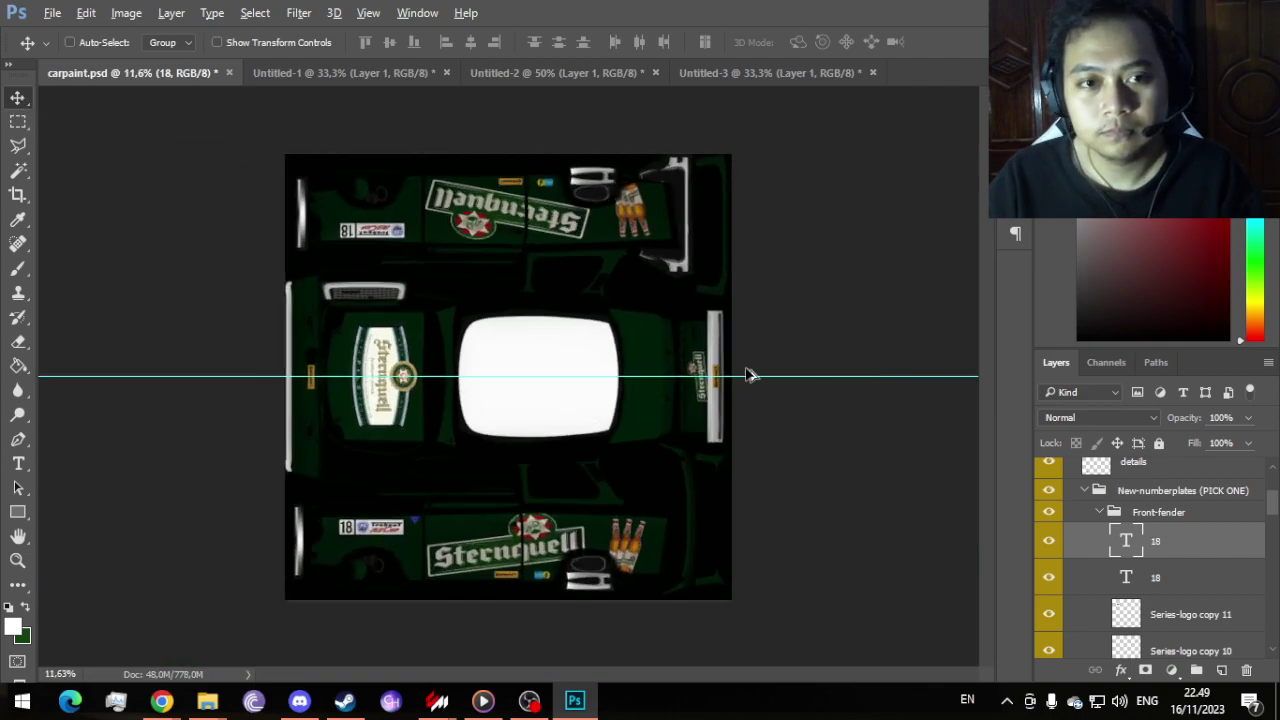
left_click(48, 16)
left_click(90, 220)
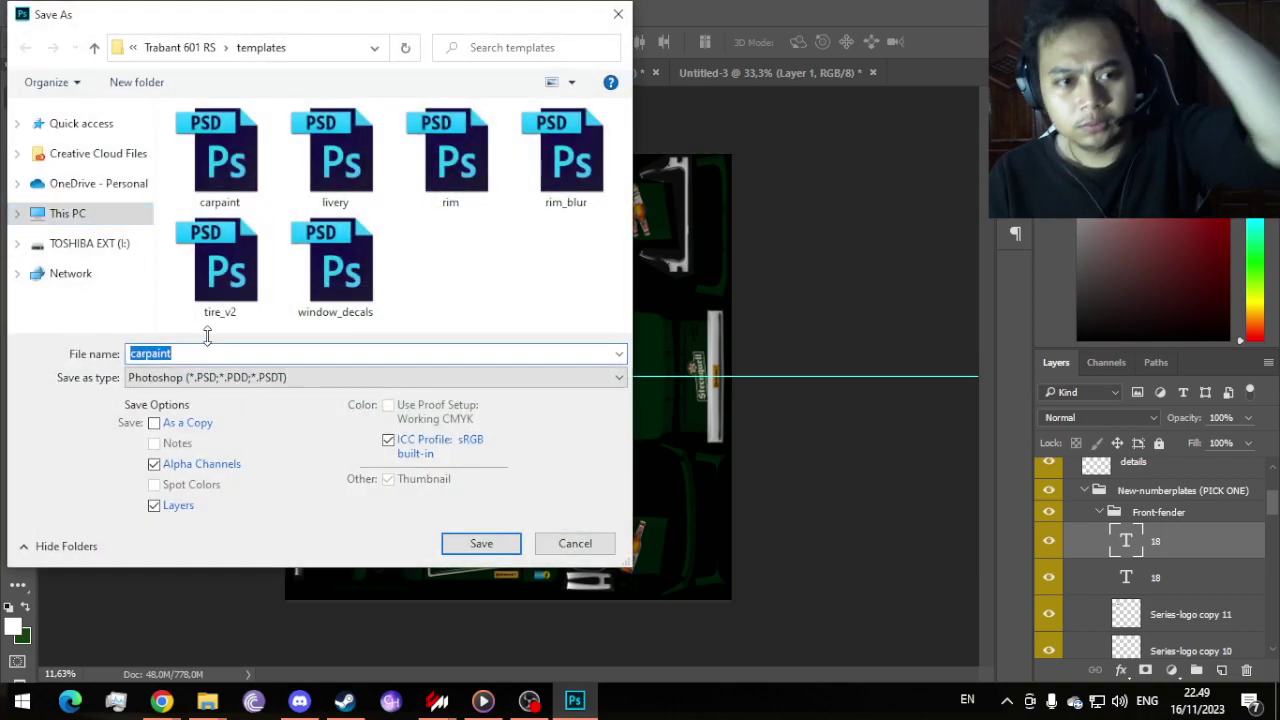
left_click(219, 379)
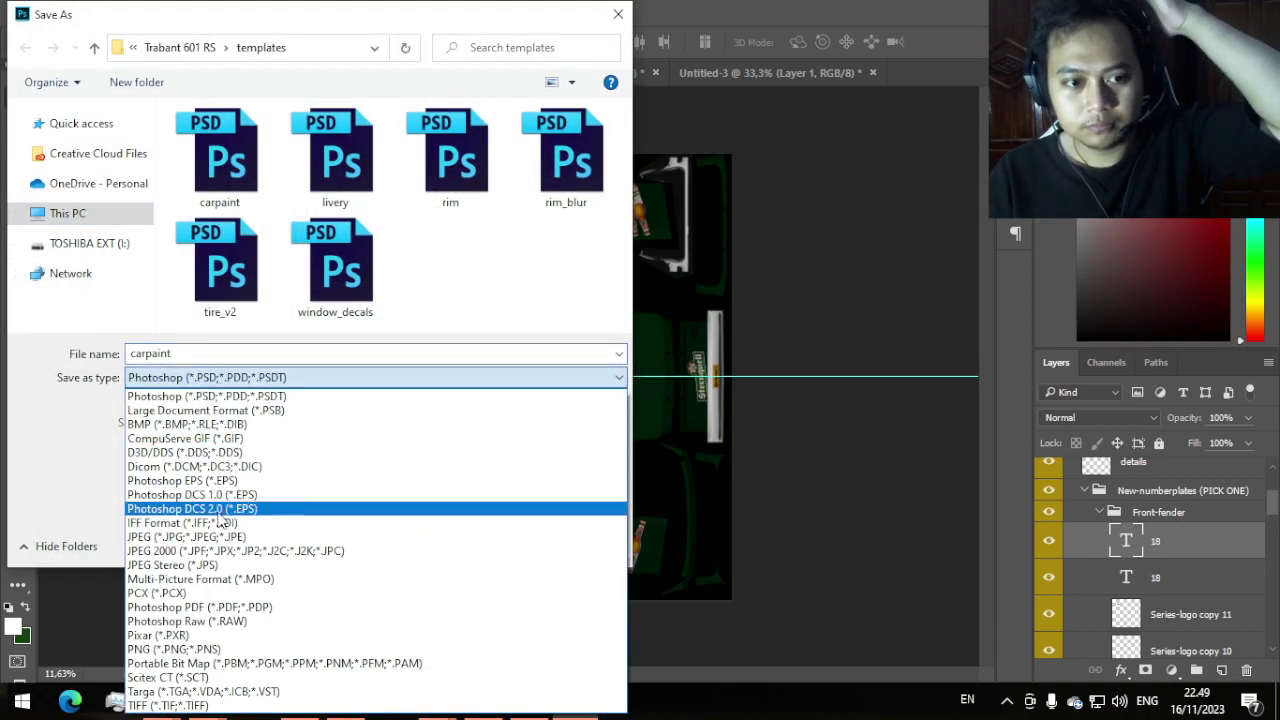
left_click(237, 453)
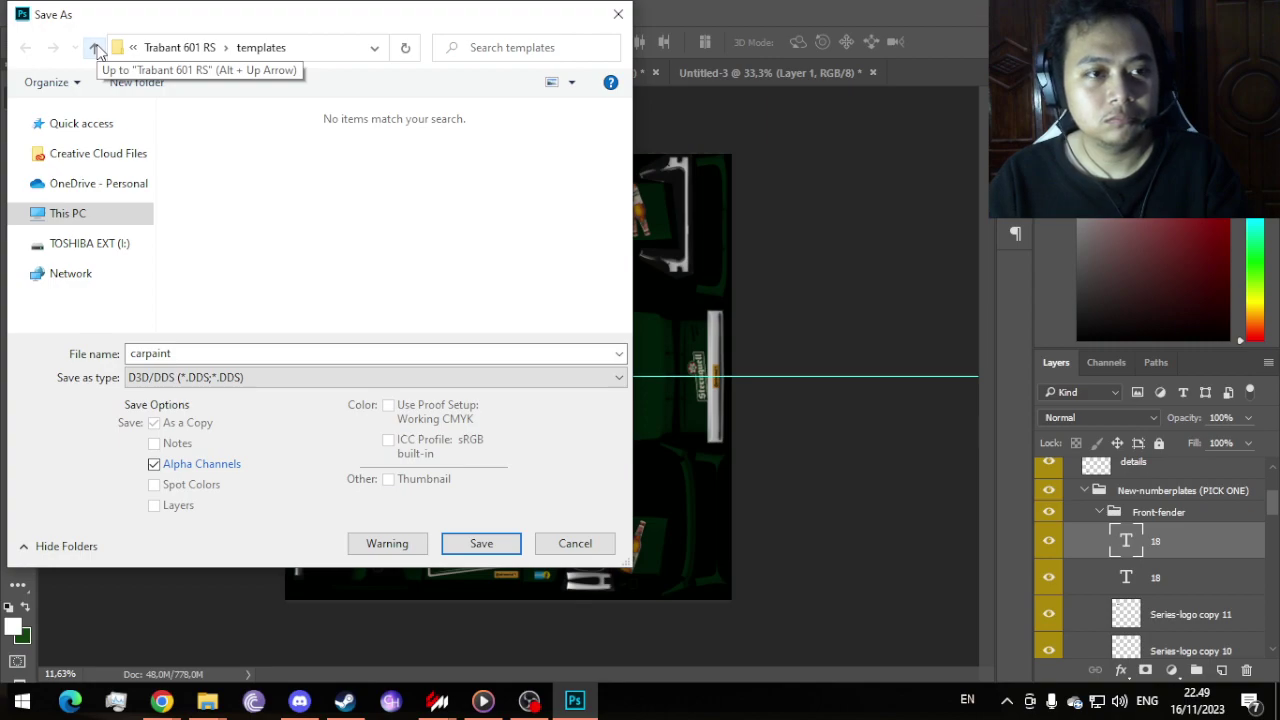
left_click(96, 49)
double_click(197, 173)
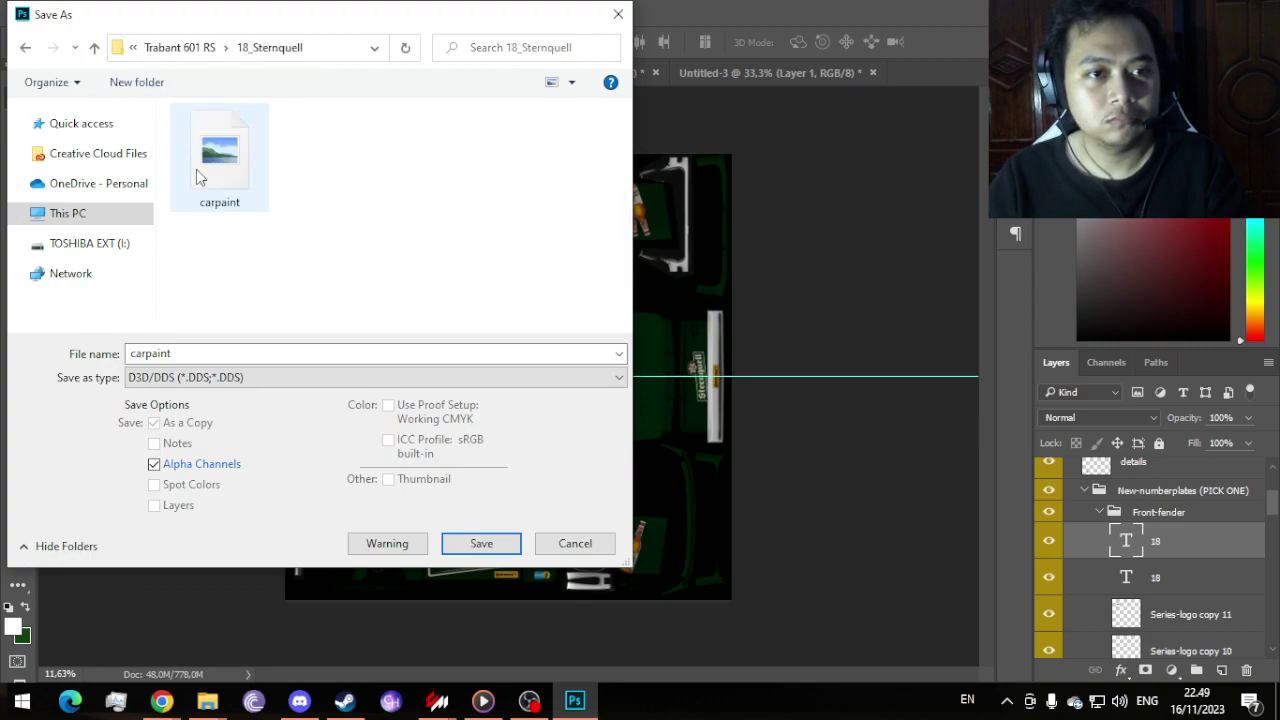
double_click(205, 190)
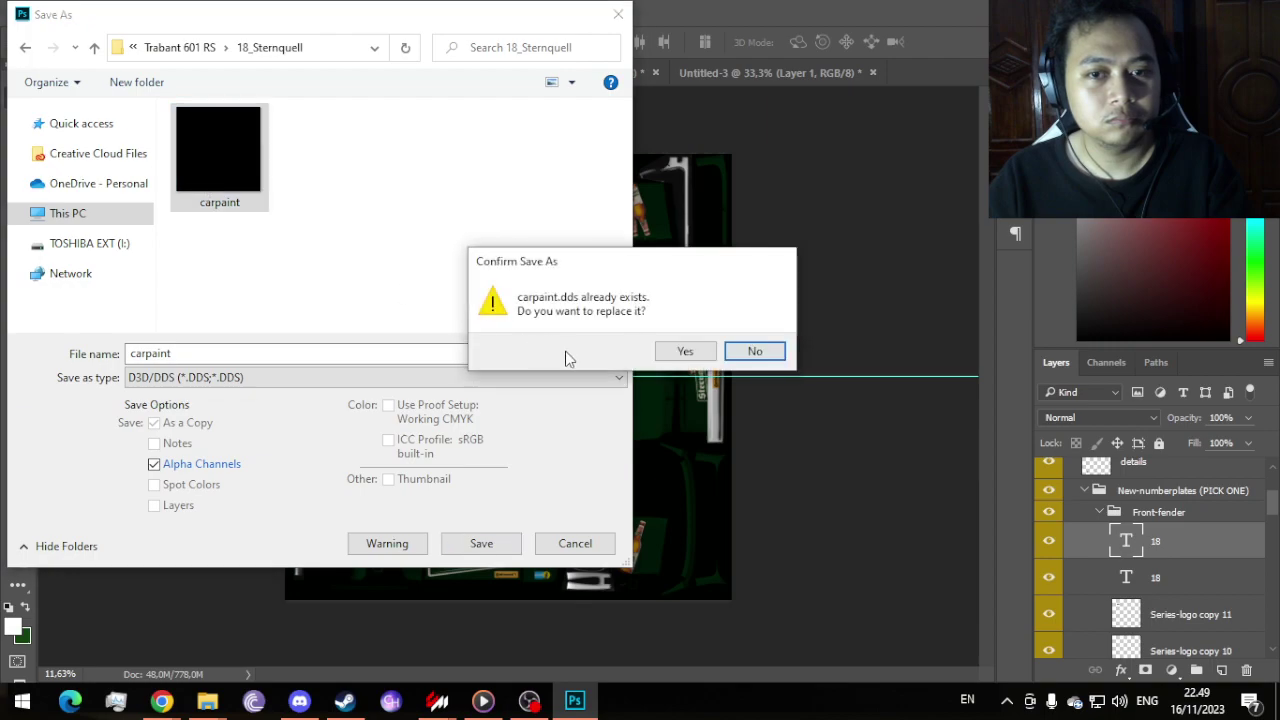
left_click(685, 351)
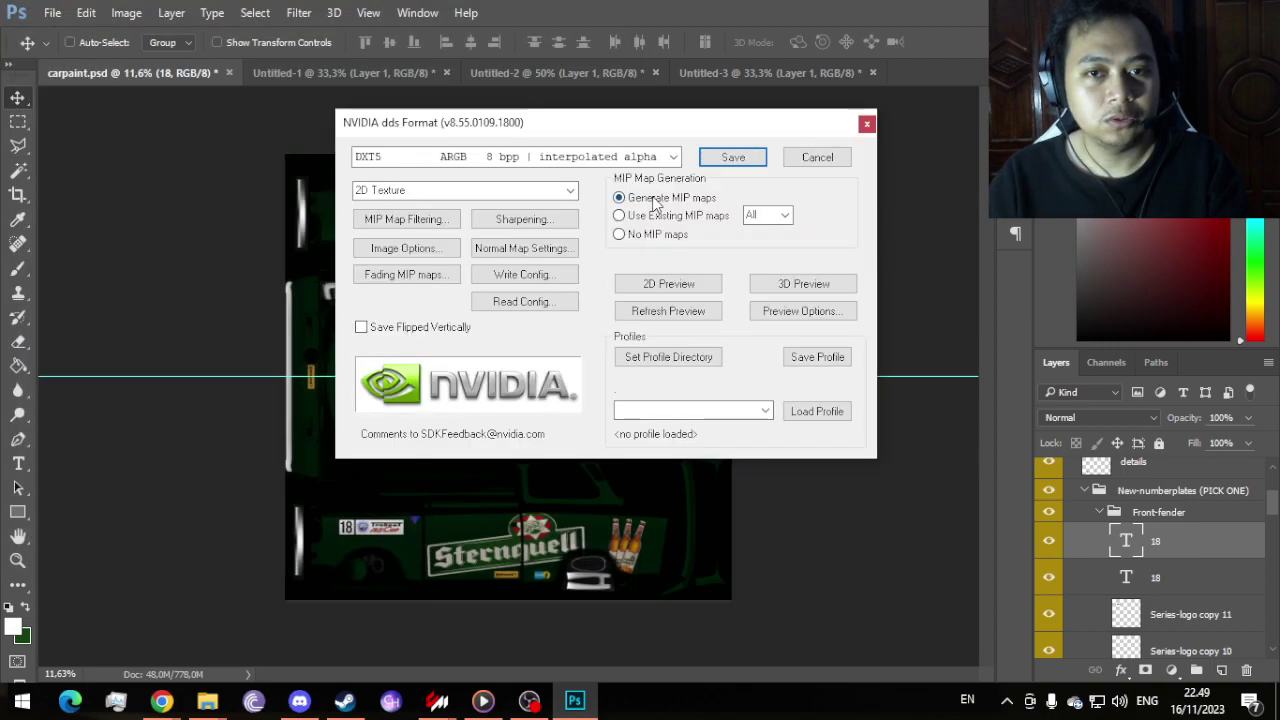
left_click(730, 158)
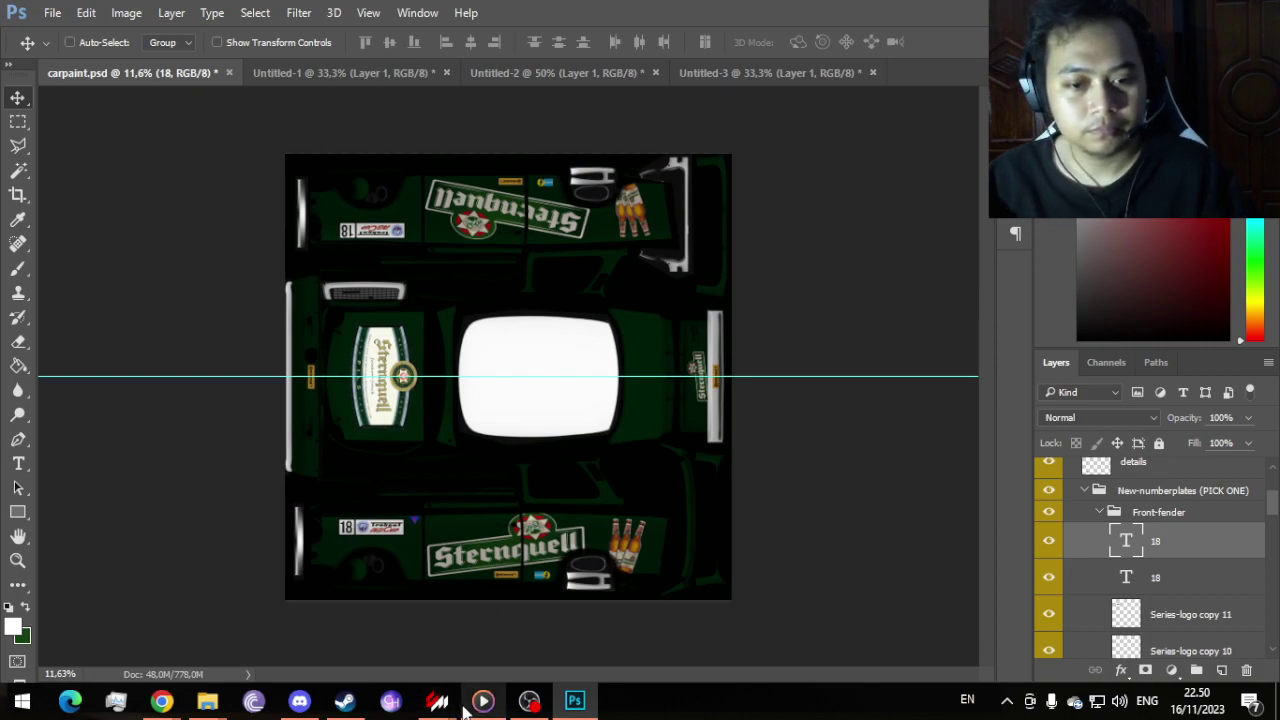
Step: Switch to File Explorer and copy the chrome, tire_blur, tire_d and window_decals files from the 57_Vita-Cola skin folder
mouse_move(455, 705)
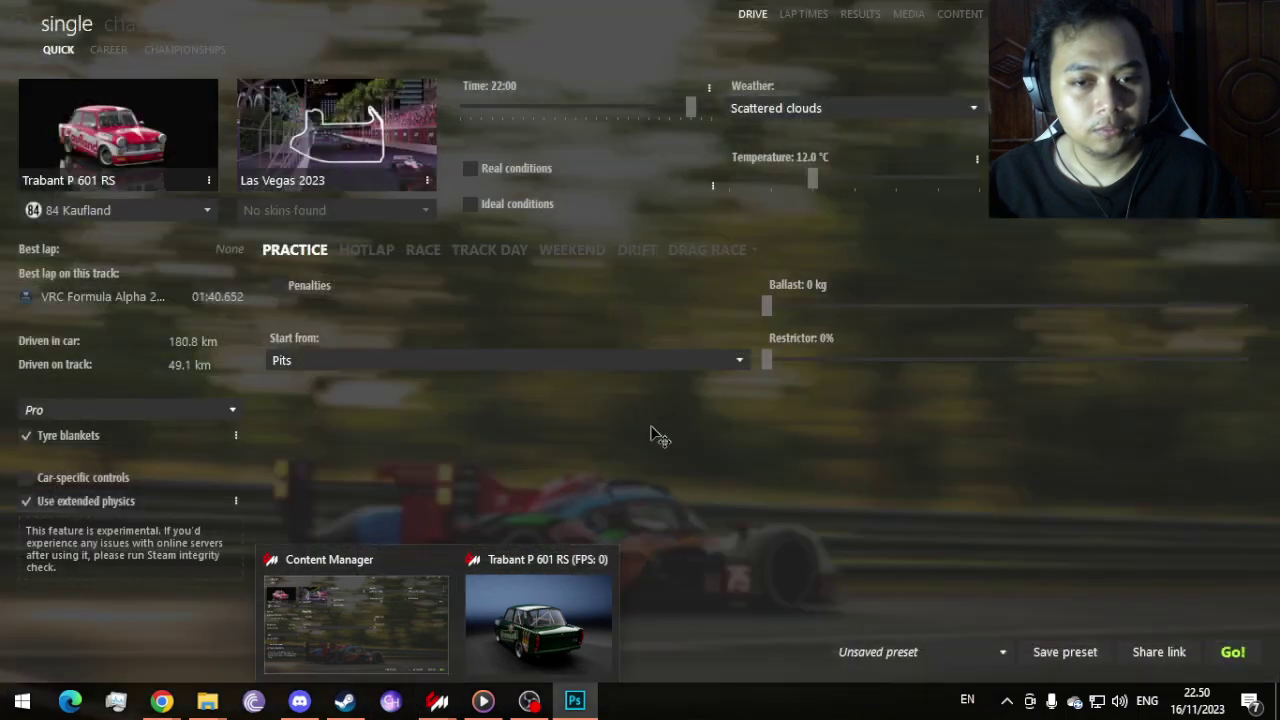
mouse_move(165, 700)
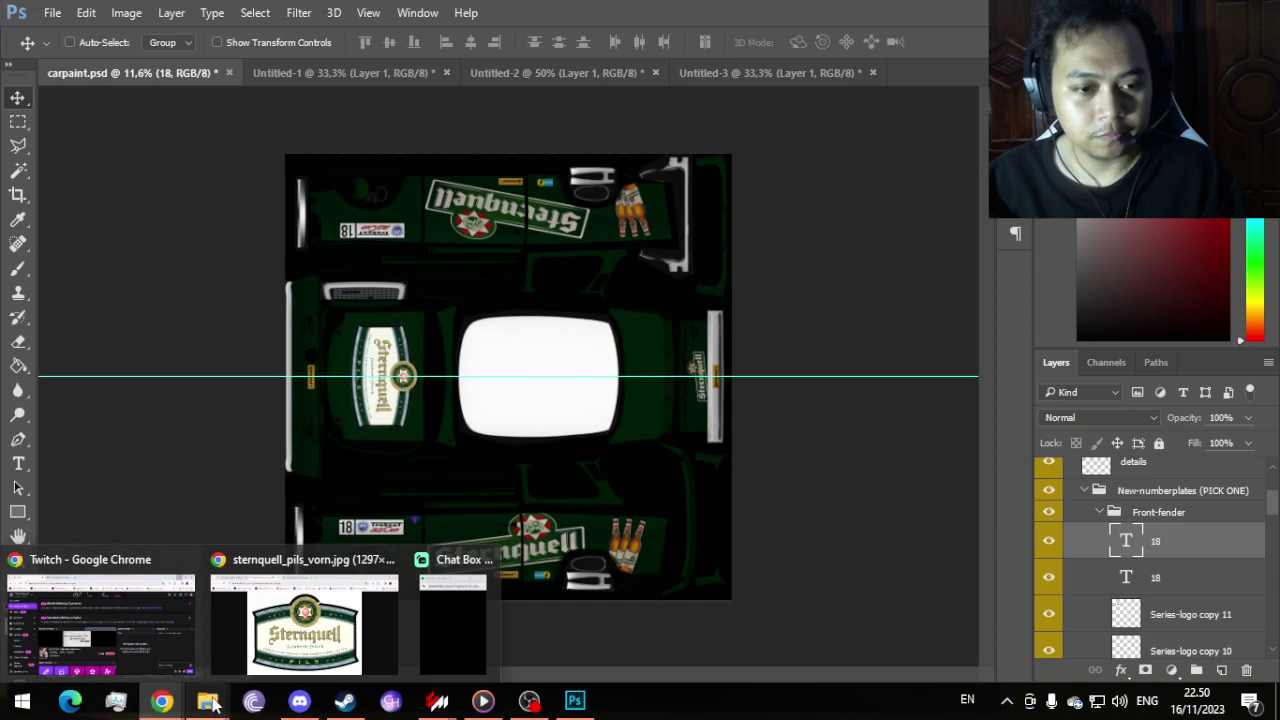
mouse_move(207, 705)
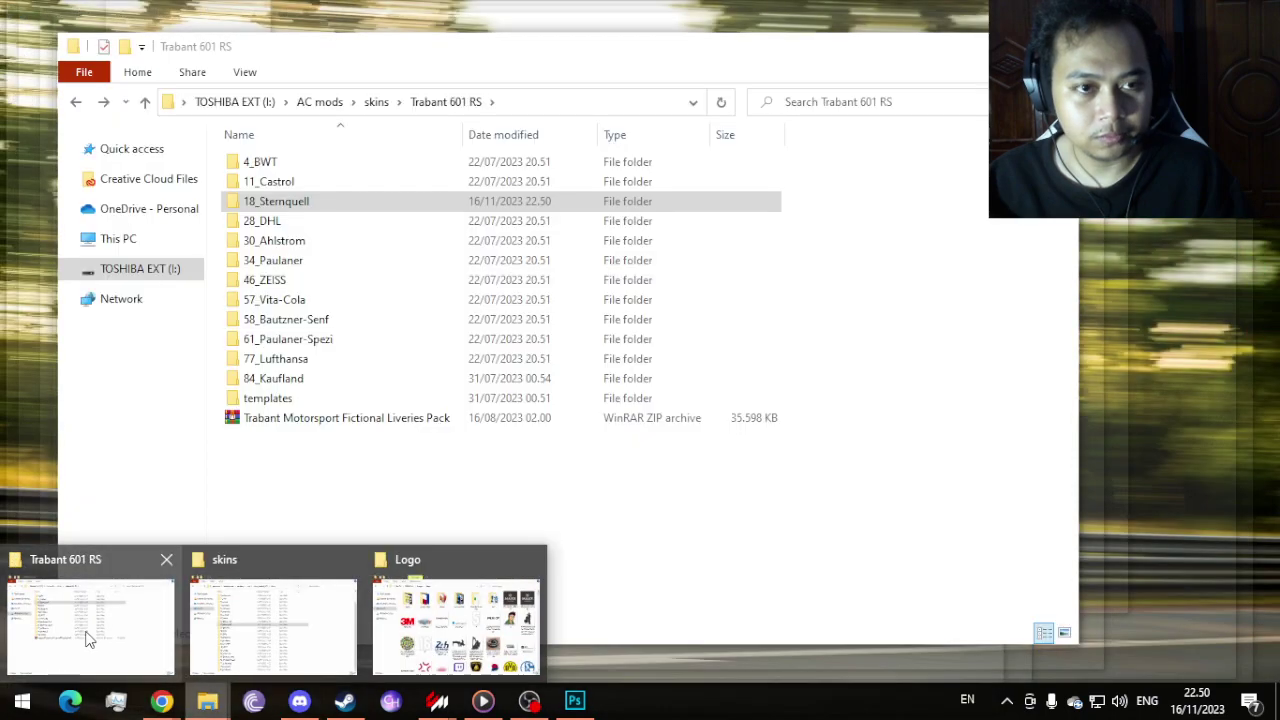
left_click(86, 639)
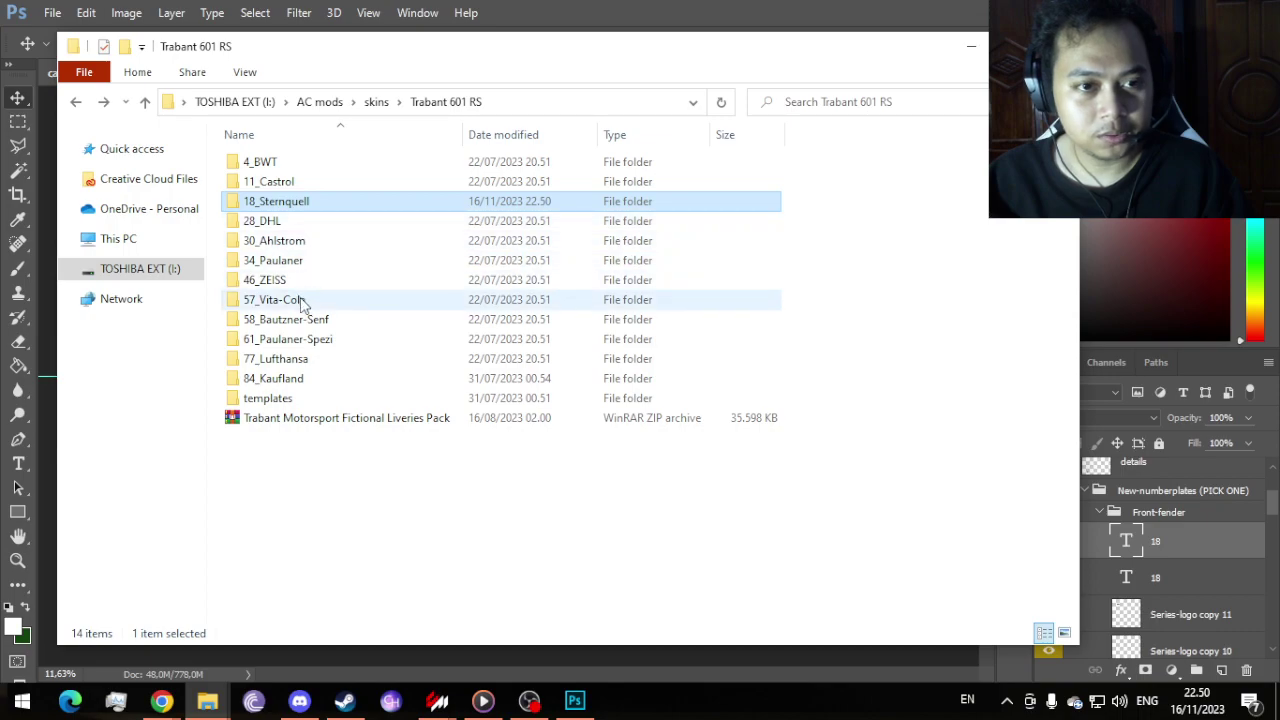
double_click(301, 305)
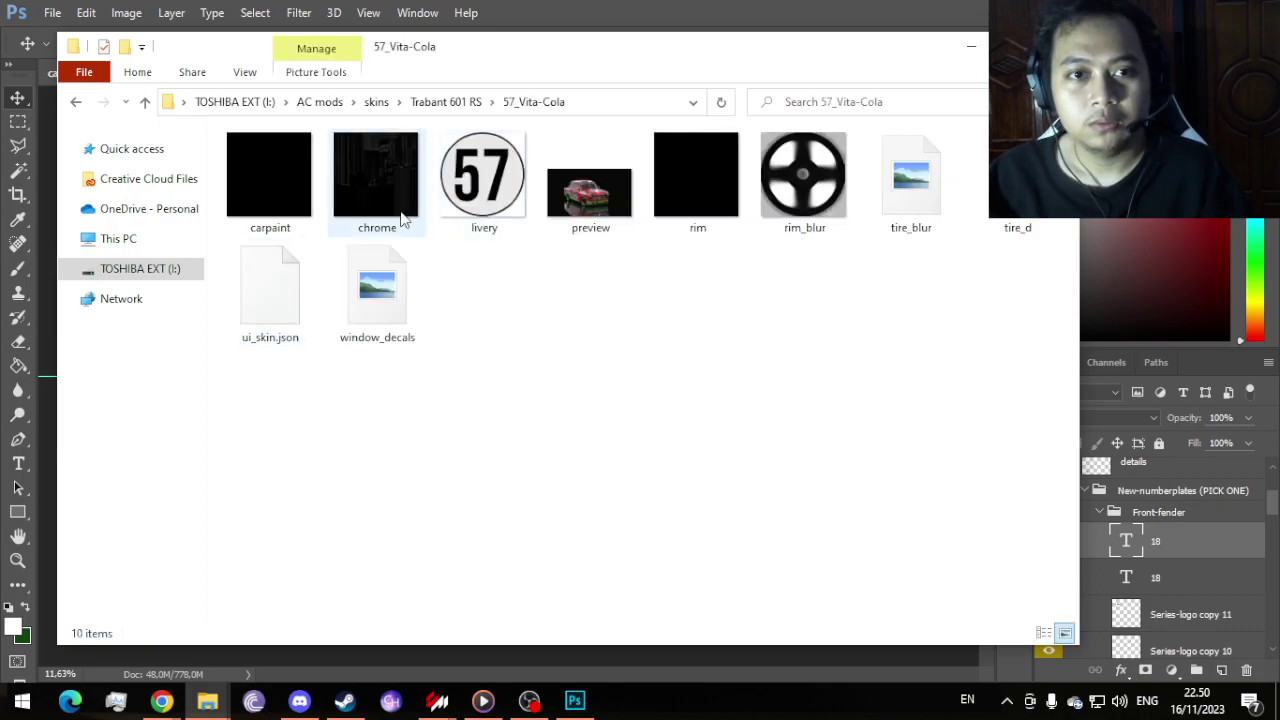
left_click(401, 215)
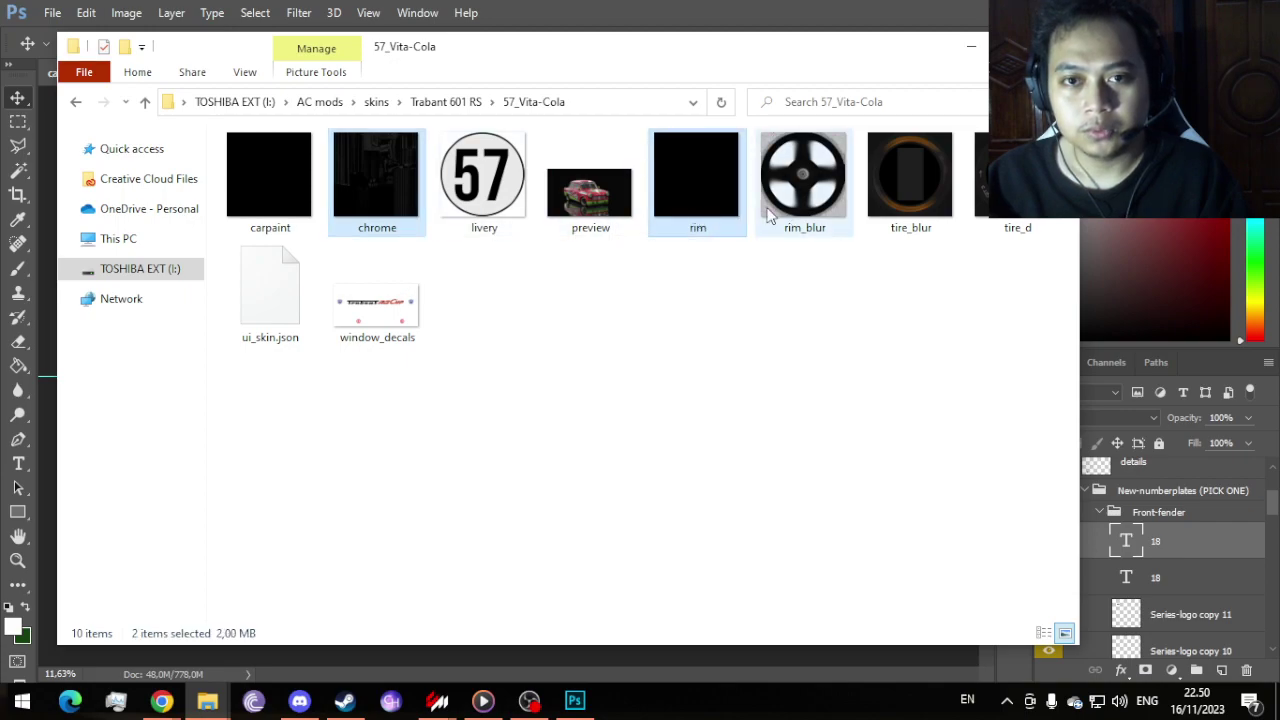
left_click(920, 222, "ctrl")
left_click(1012, 226, "ctrl")
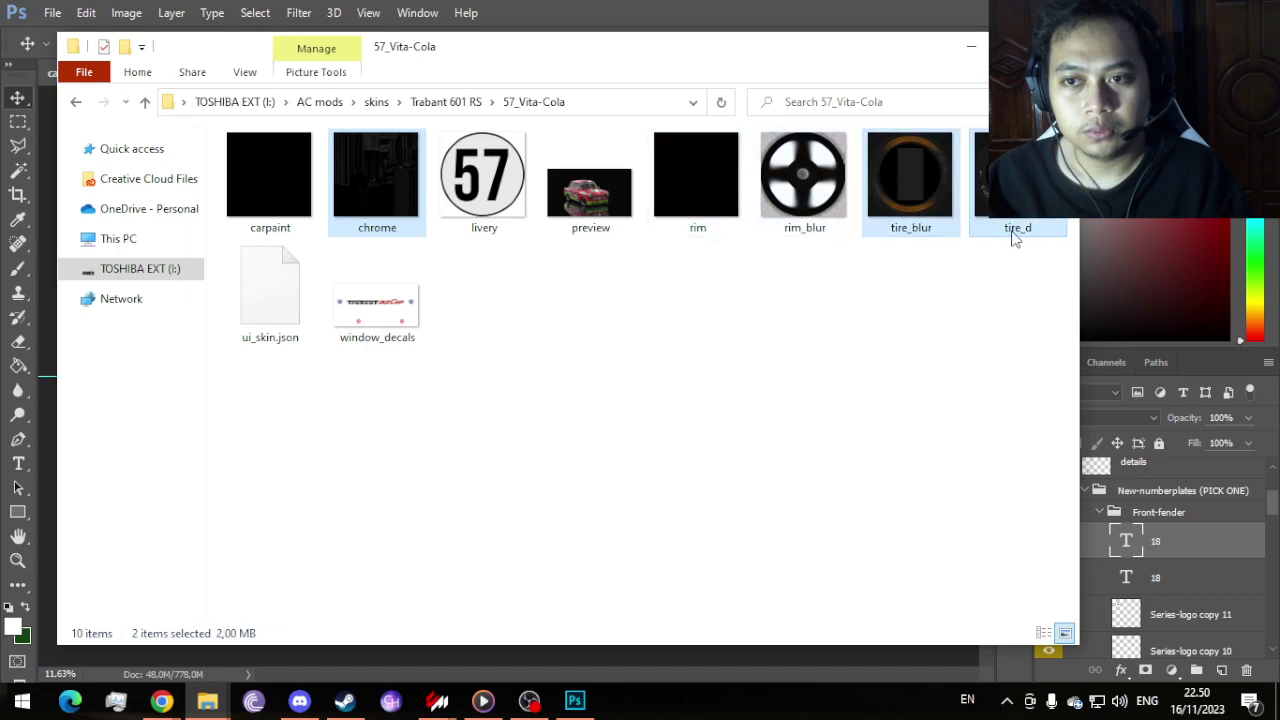
left_click(400, 312, "ctrl")
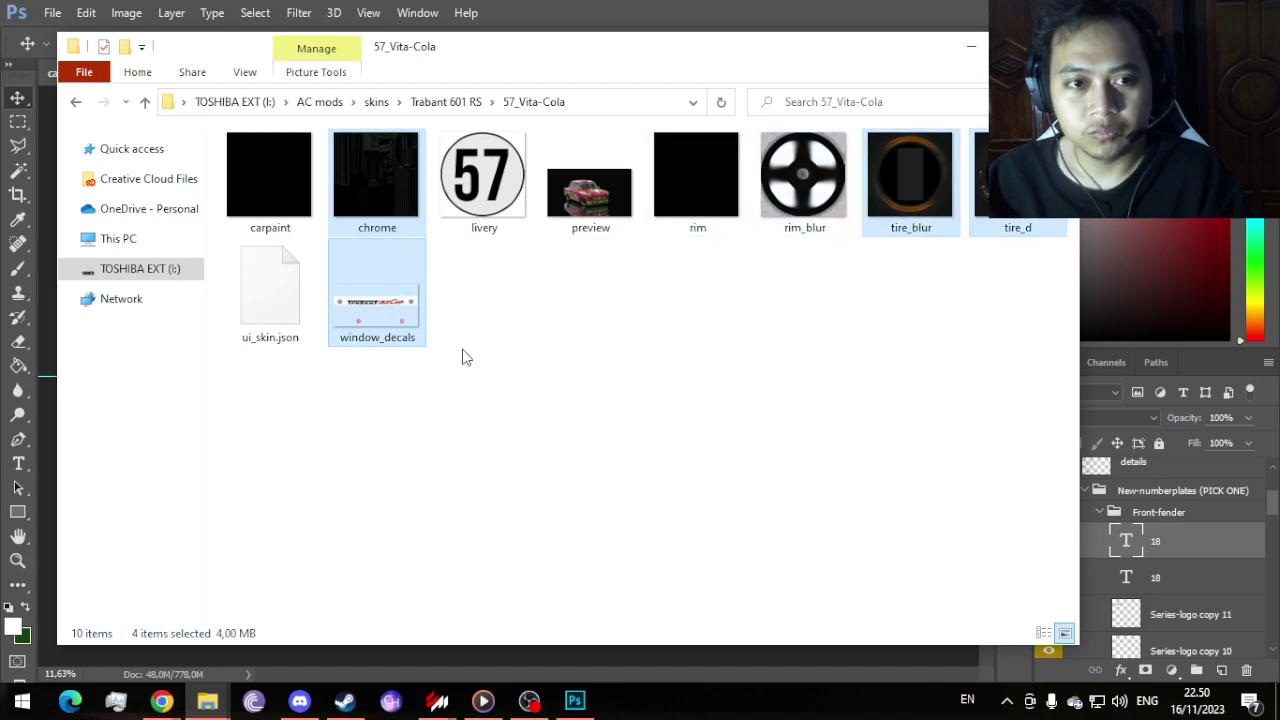
Step: Paste the copied texture files into the 18_Sternquell skin folder
left_click(77, 103)
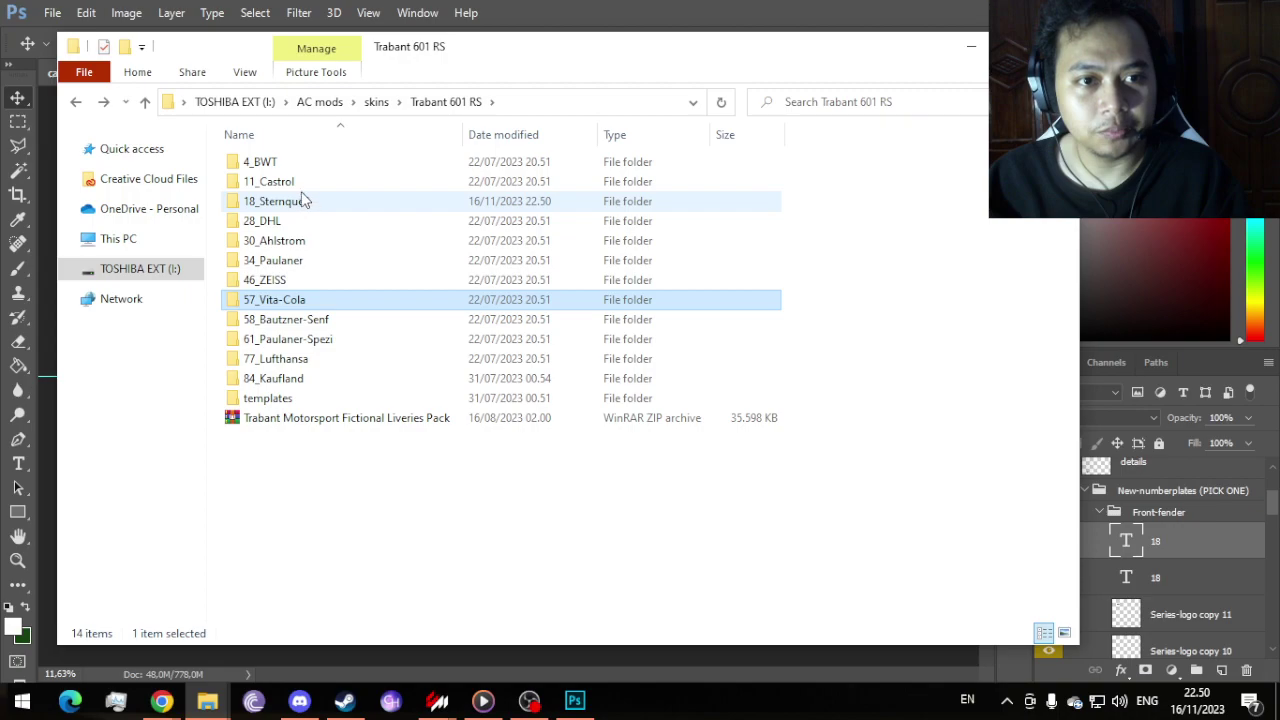
double_click(306, 200)
right_click(704, 539)
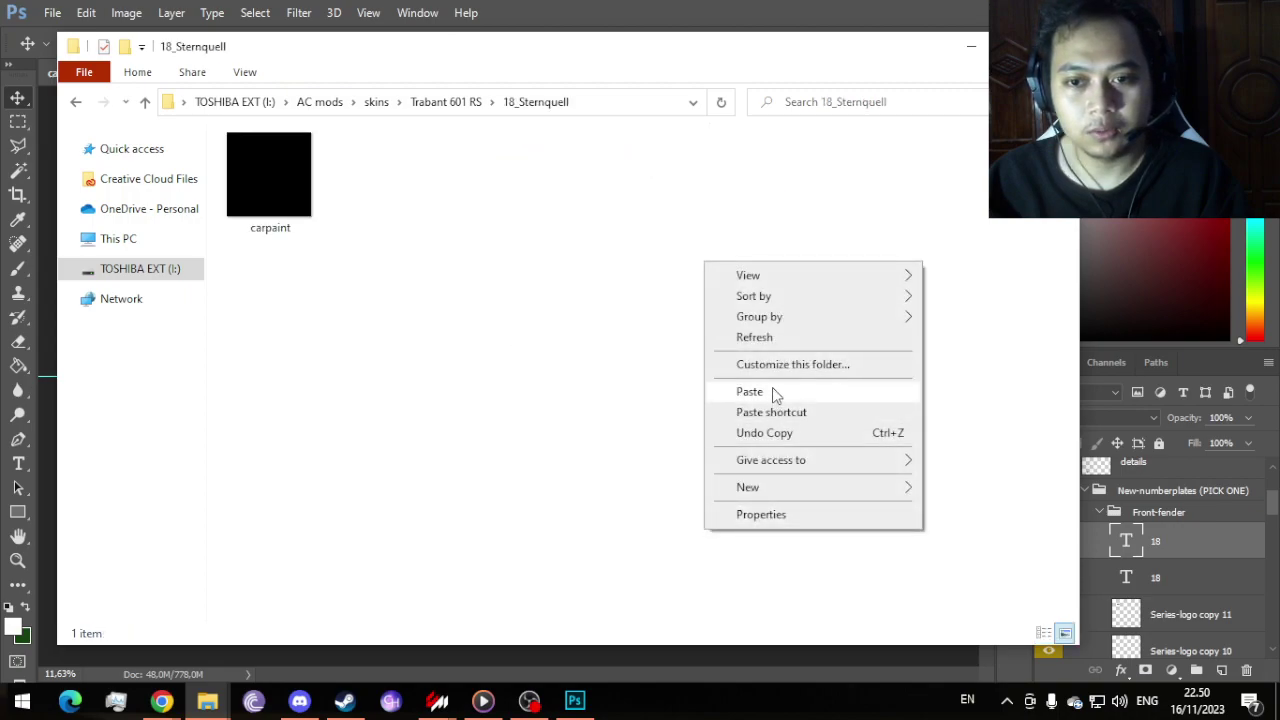
left_click(737, 392)
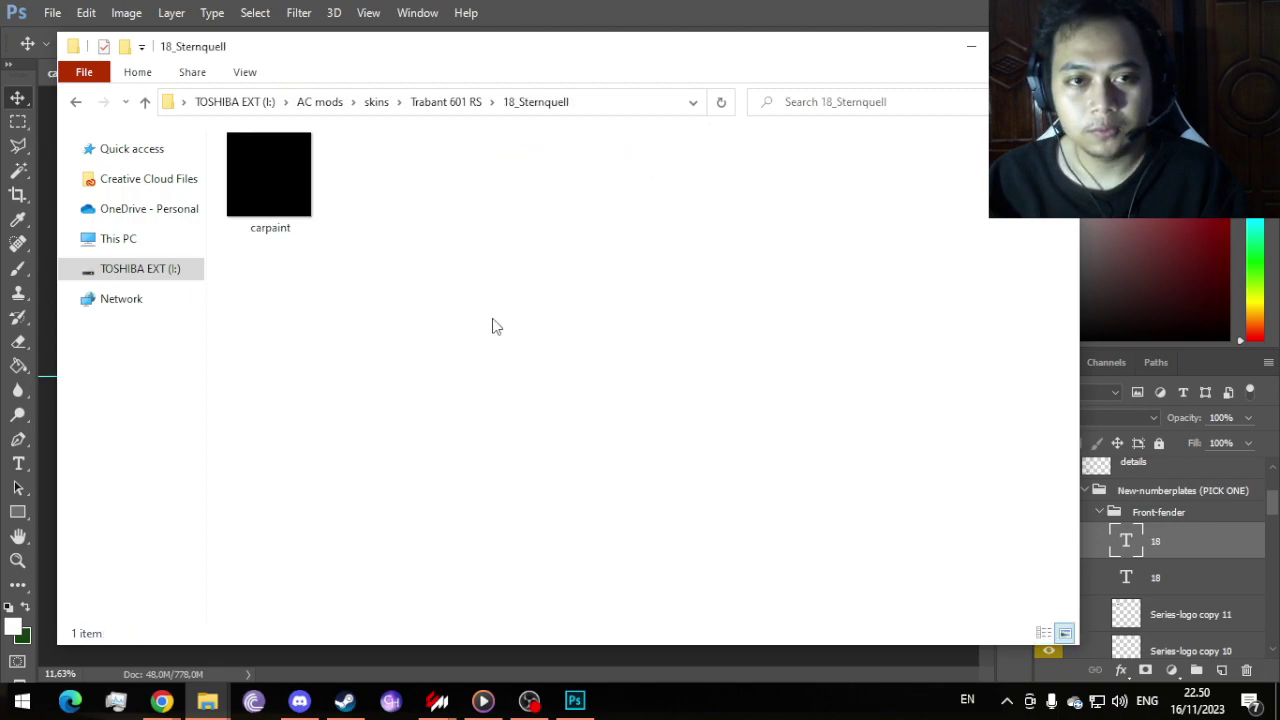
Step: Open the livery template from the Trabant 601 RS templates folder in Photoshop
left_click(77, 104)
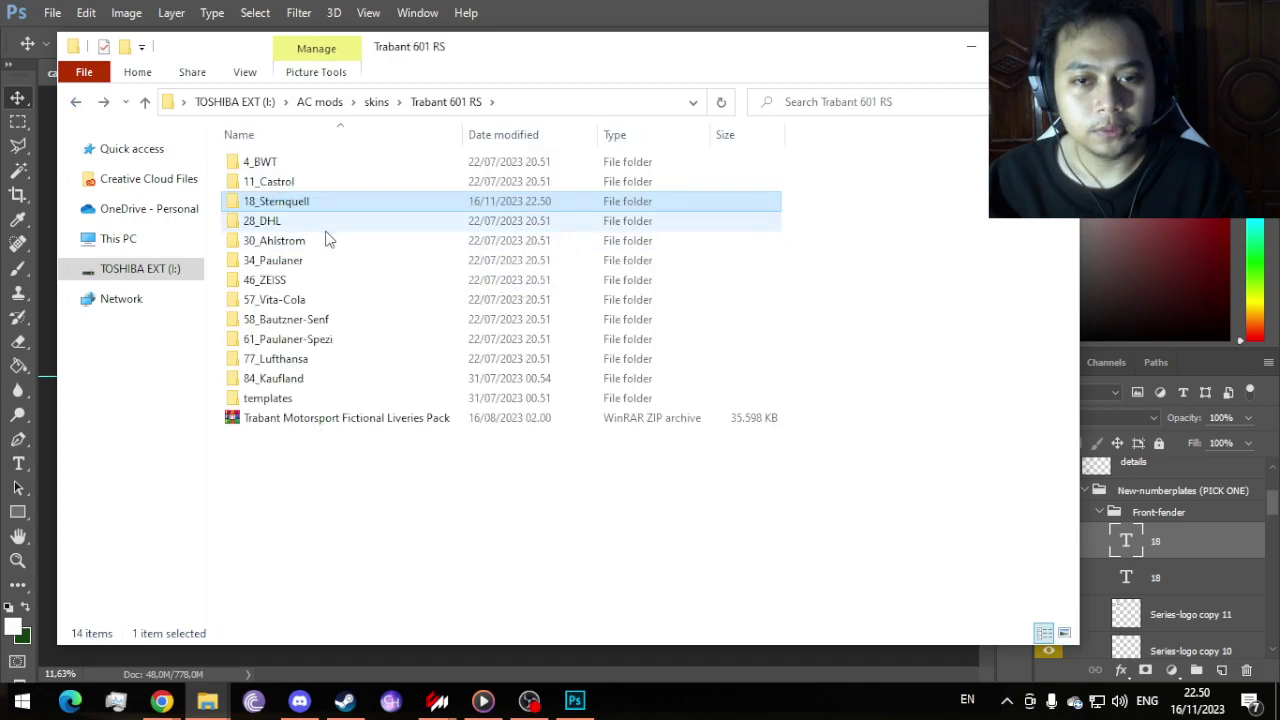
double_click(268, 398)
double_click(286, 203)
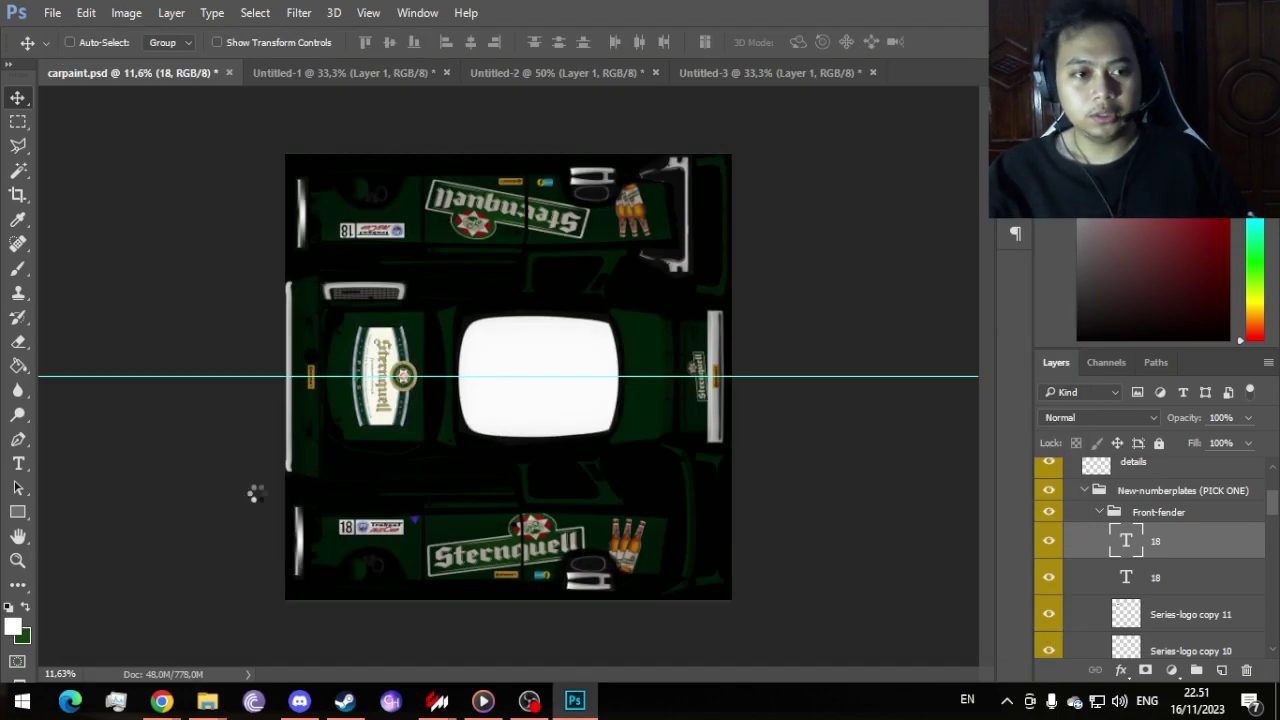
Step: Change the number on the round livery badge to 18
left_click(19, 468)
left_click(599, 435)
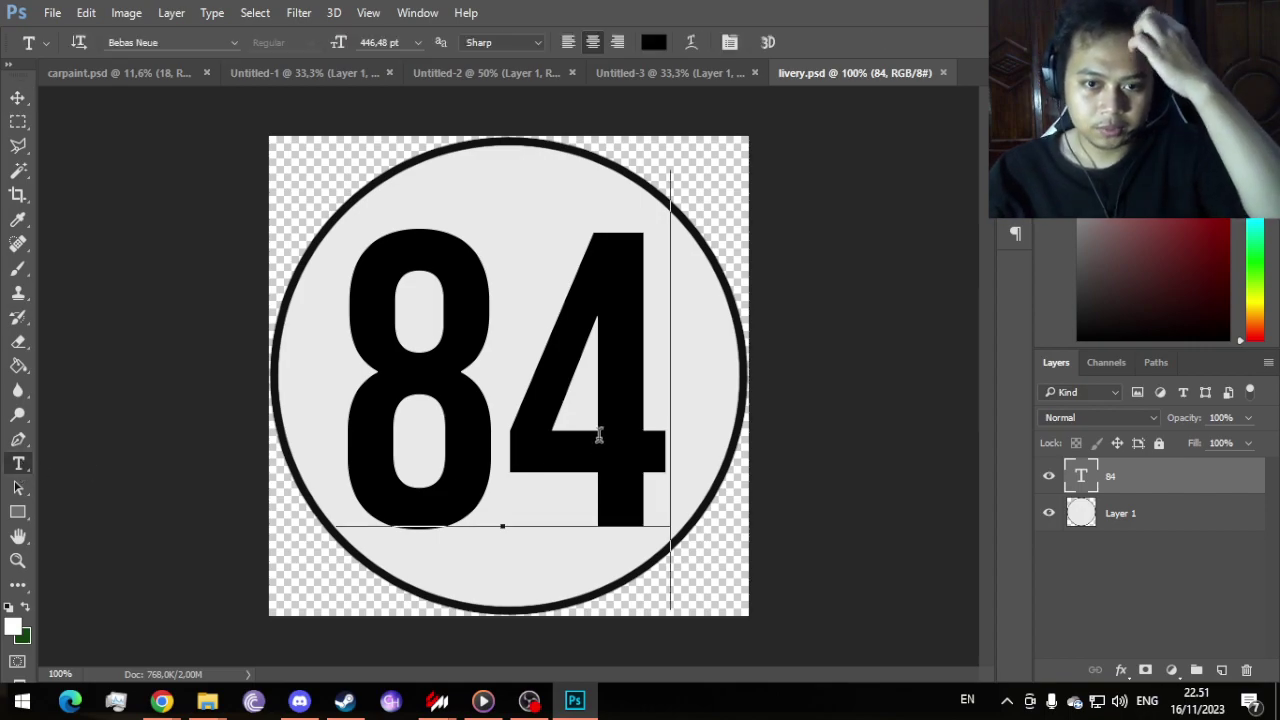
key("BackSpace")
key("Left")
type("1")
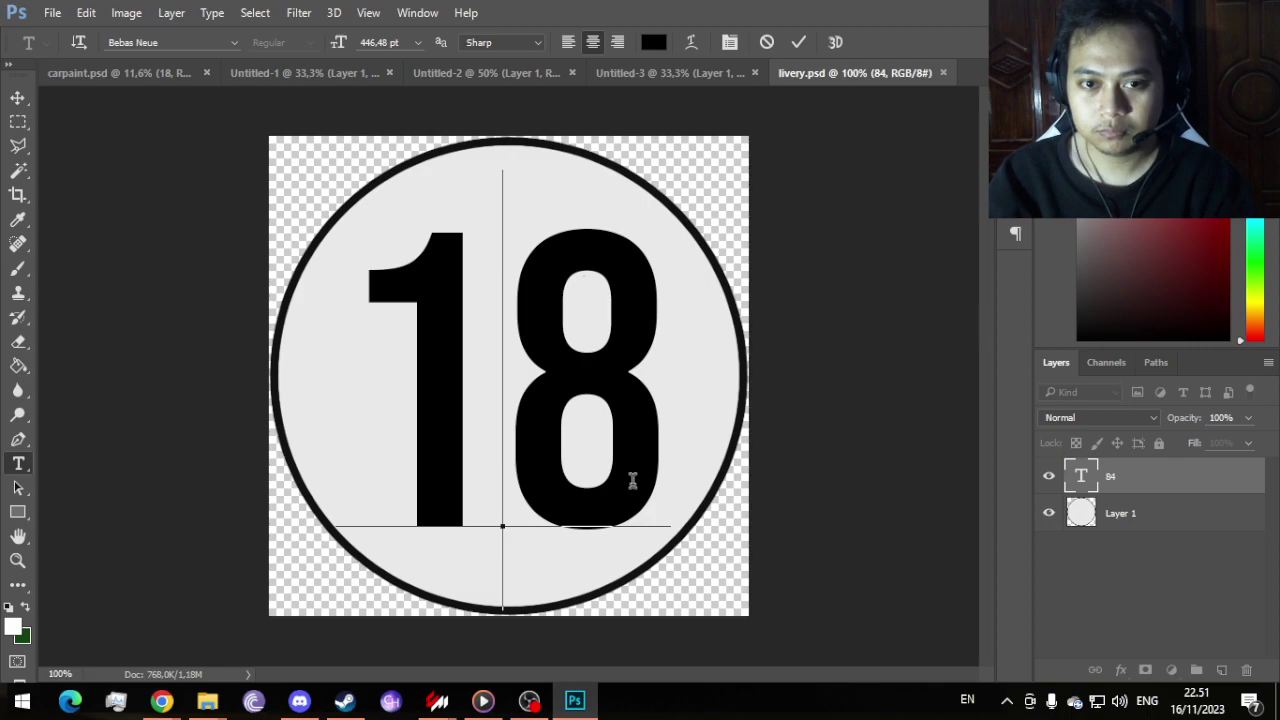
left_click(795, 43)
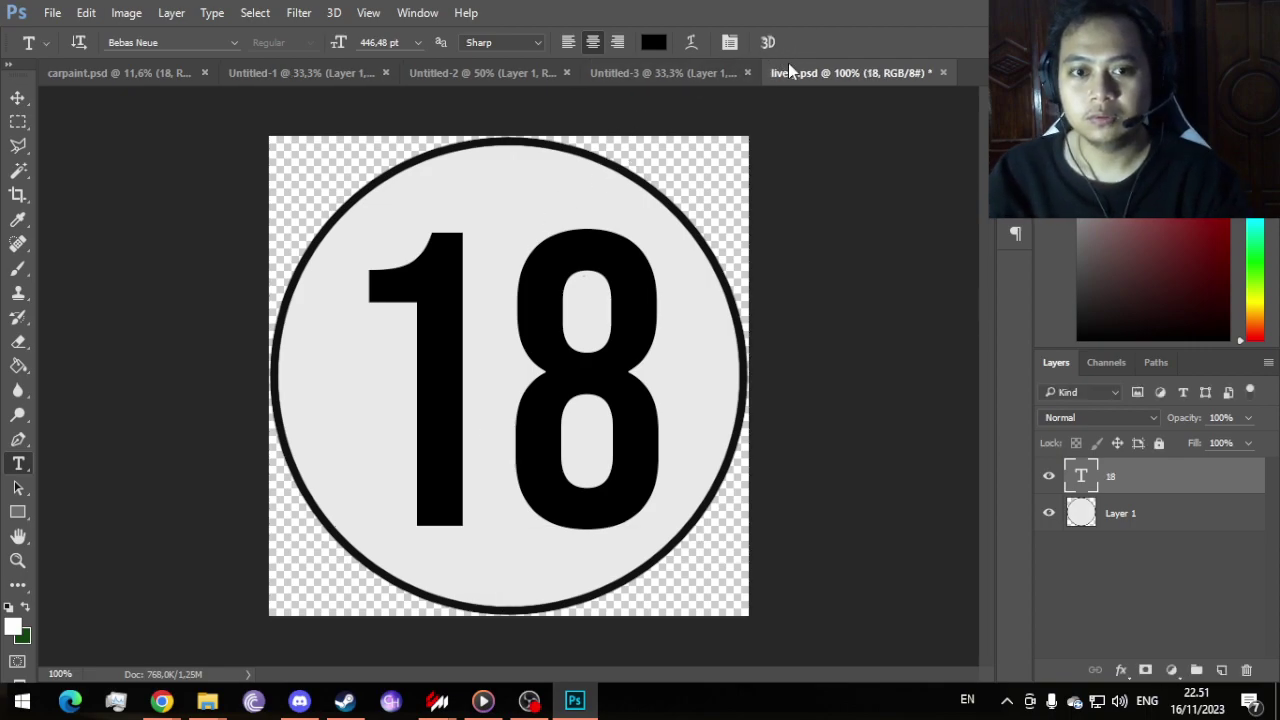
Step: Nudge the badge number a few pixels left to centre it in the circle
left_click(18, 97)
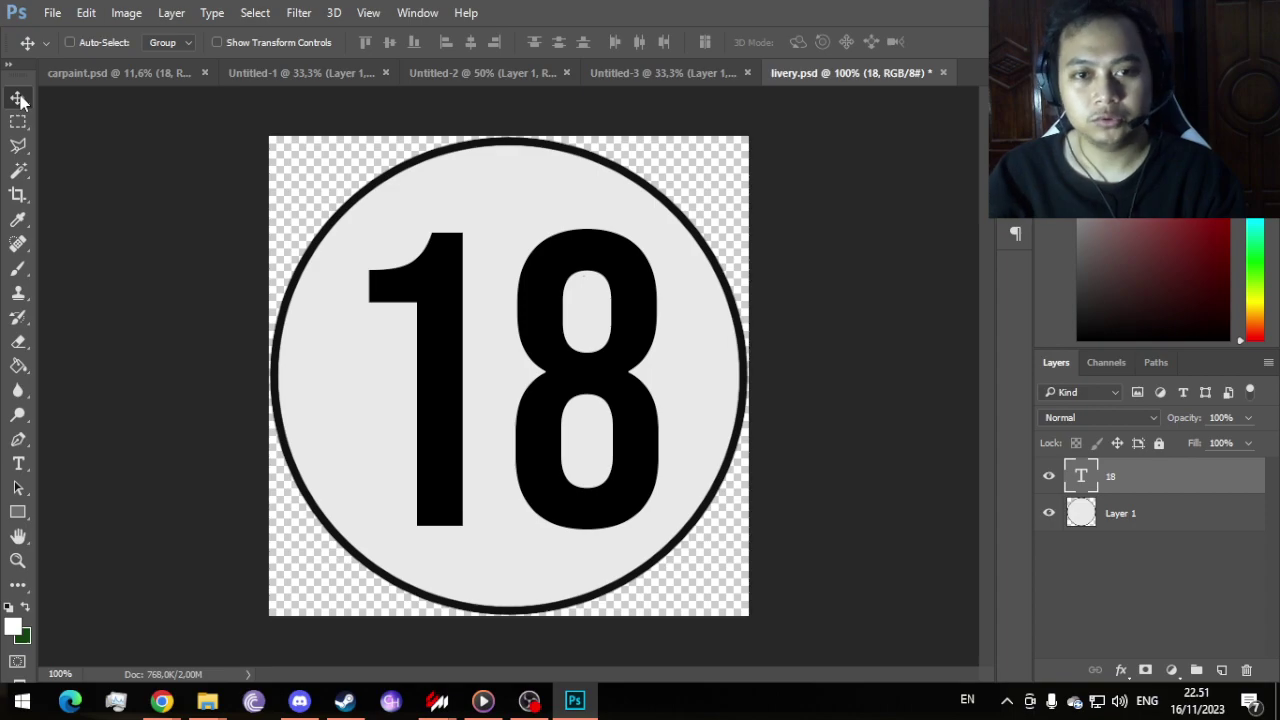
key("Left")
key("Left")
key("Left")
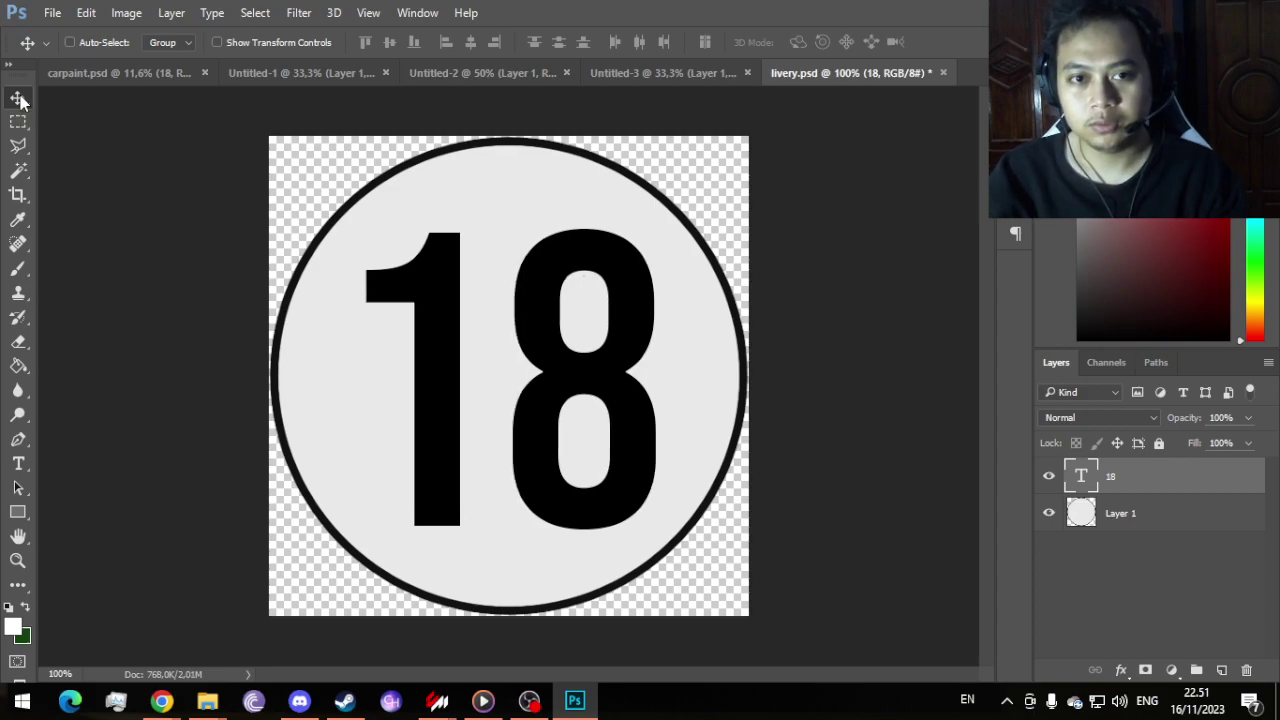
key("Left")
key("Left")
Step: Save the badge as livery in PNG format in the 18_Sternquell folder, using Smallest / Slow compression without interlacing, and close livery.psd without saving
left_click(52, 12)
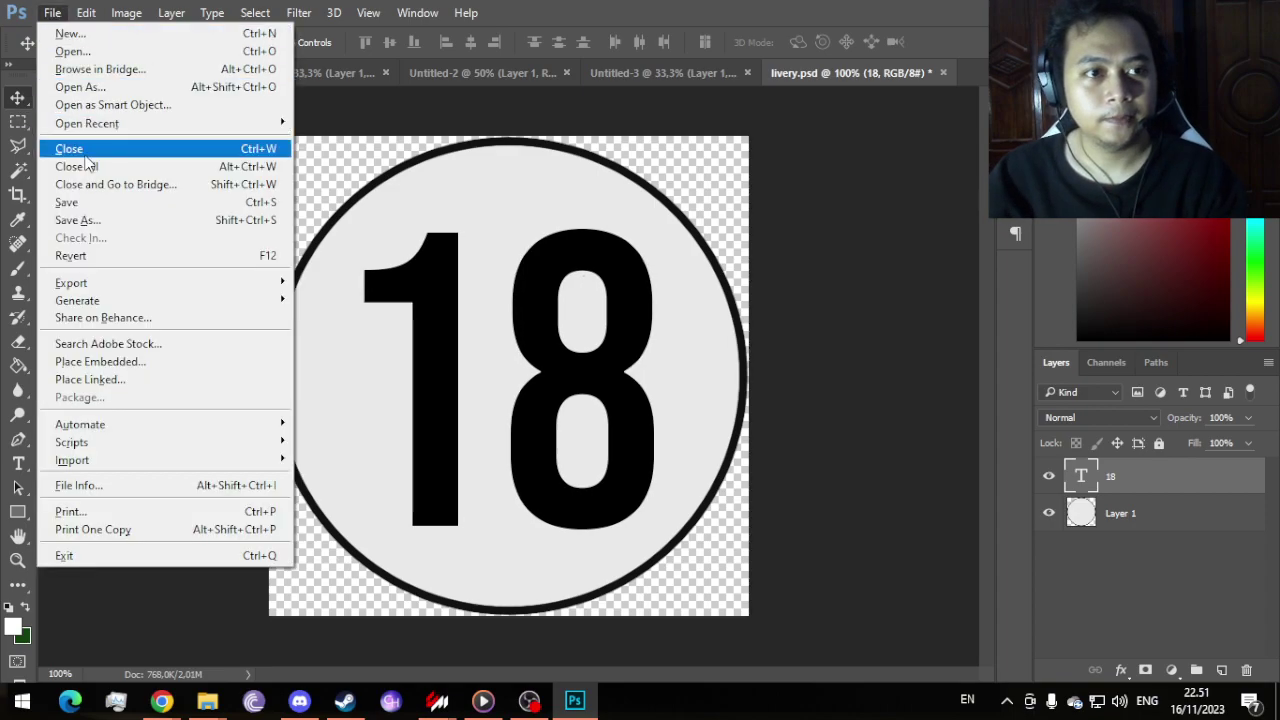
left_click(88, 216)
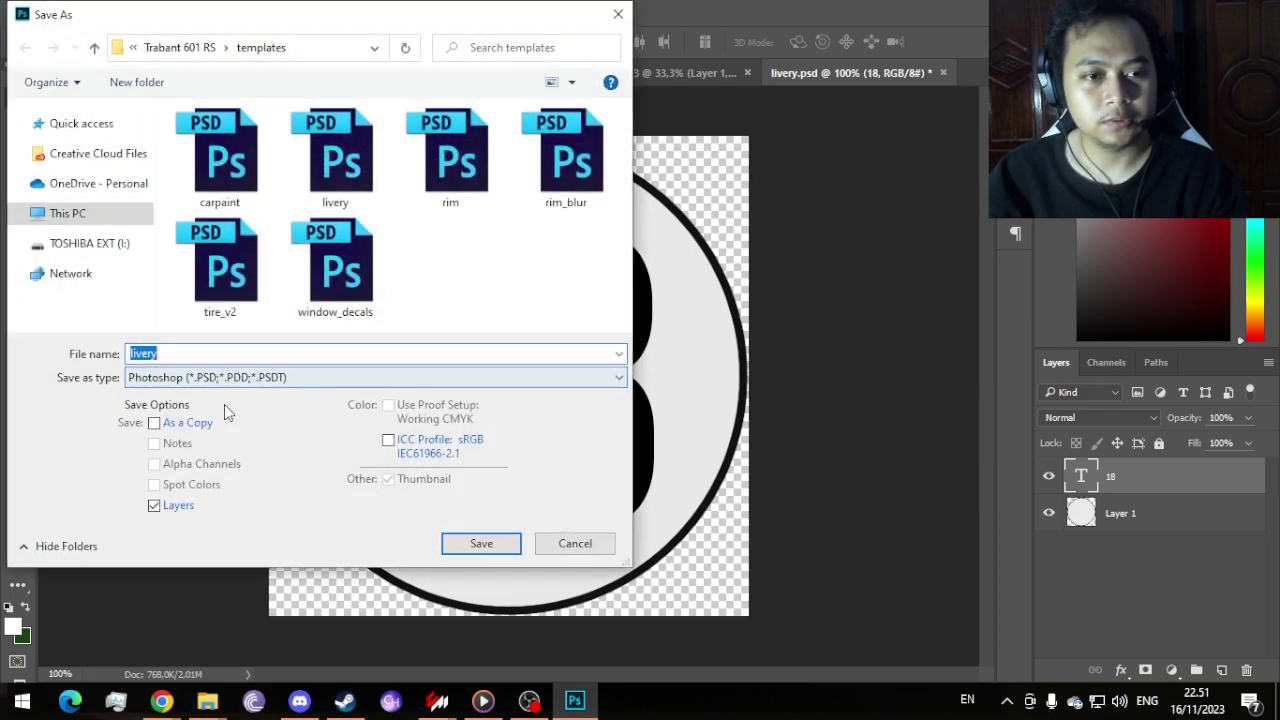
left_click(230, 377)
left_click(222, 656)
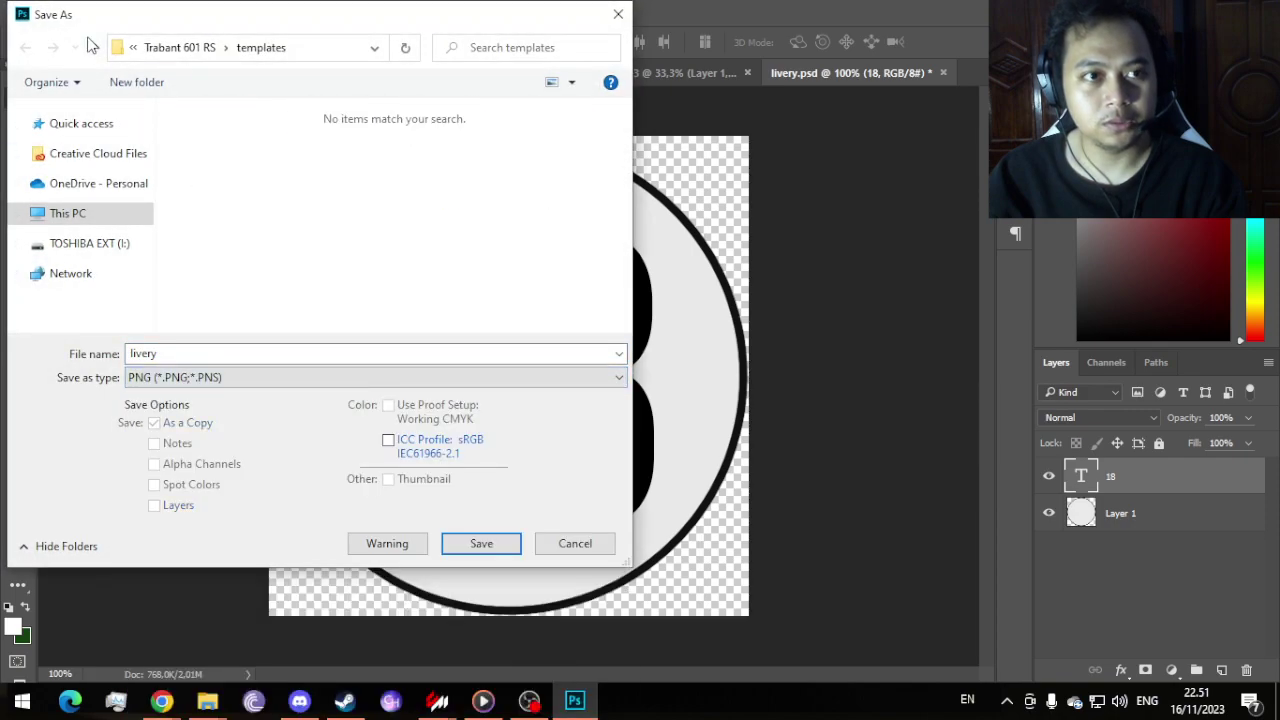
left_click(94, 47)
left_click(247, 183)
left_click(481, 545)
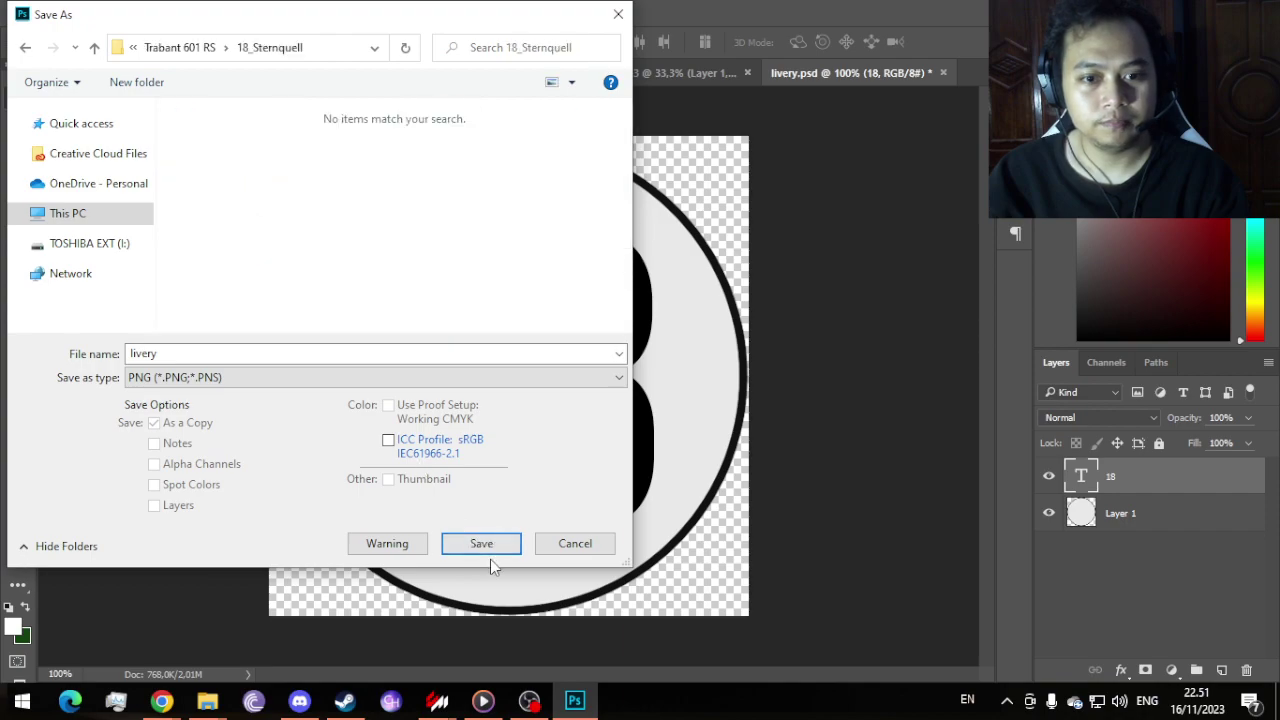
left_click(485, 550)
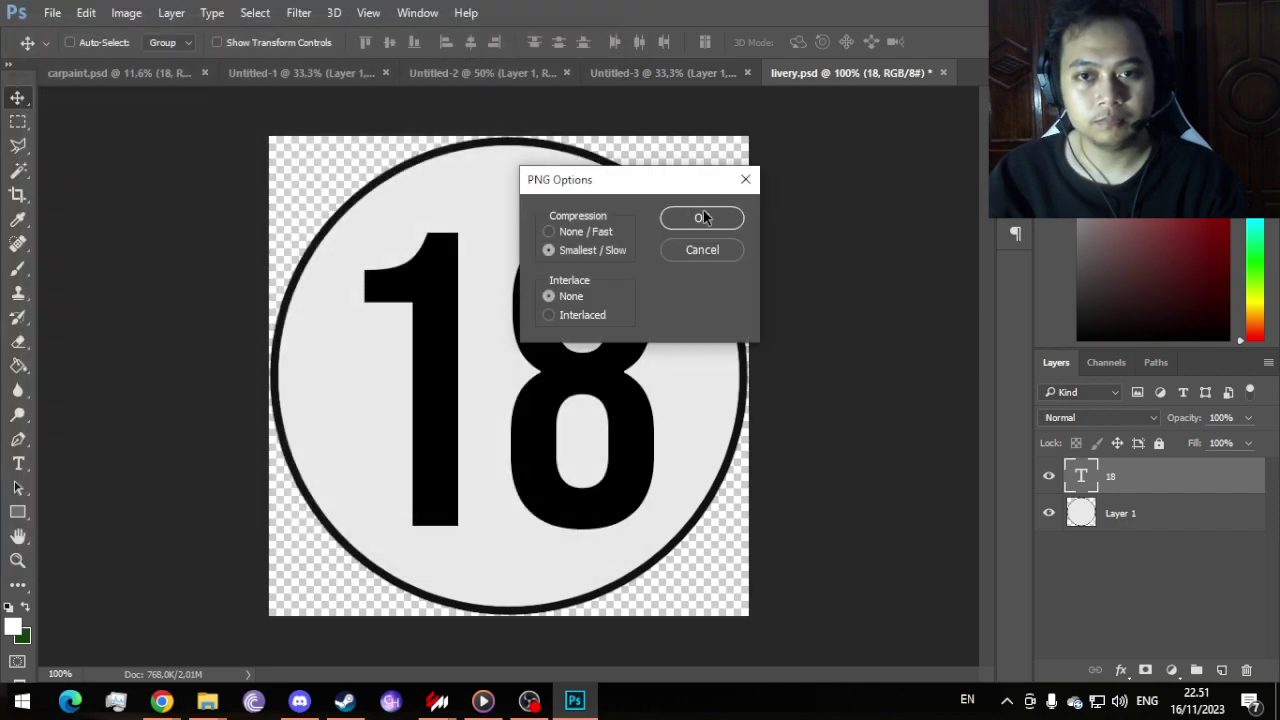
left_click(702, 217)
left_click(942, 72)
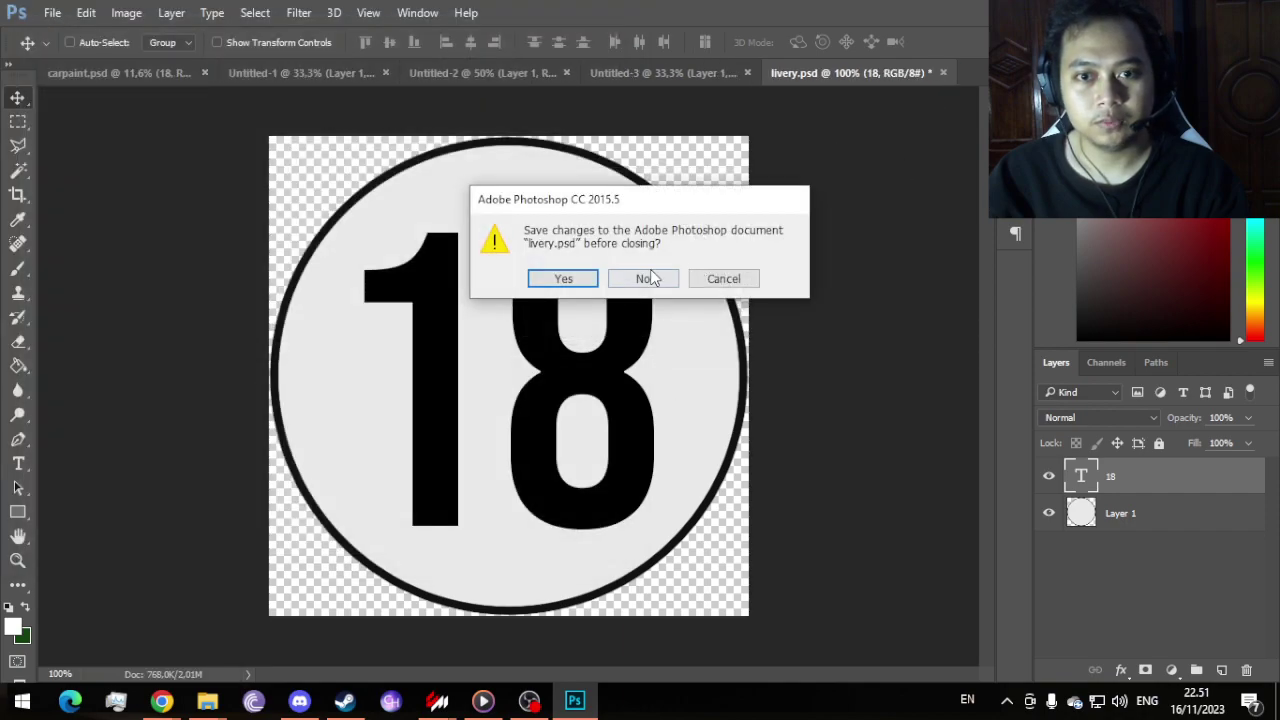
left_click(645, 277)
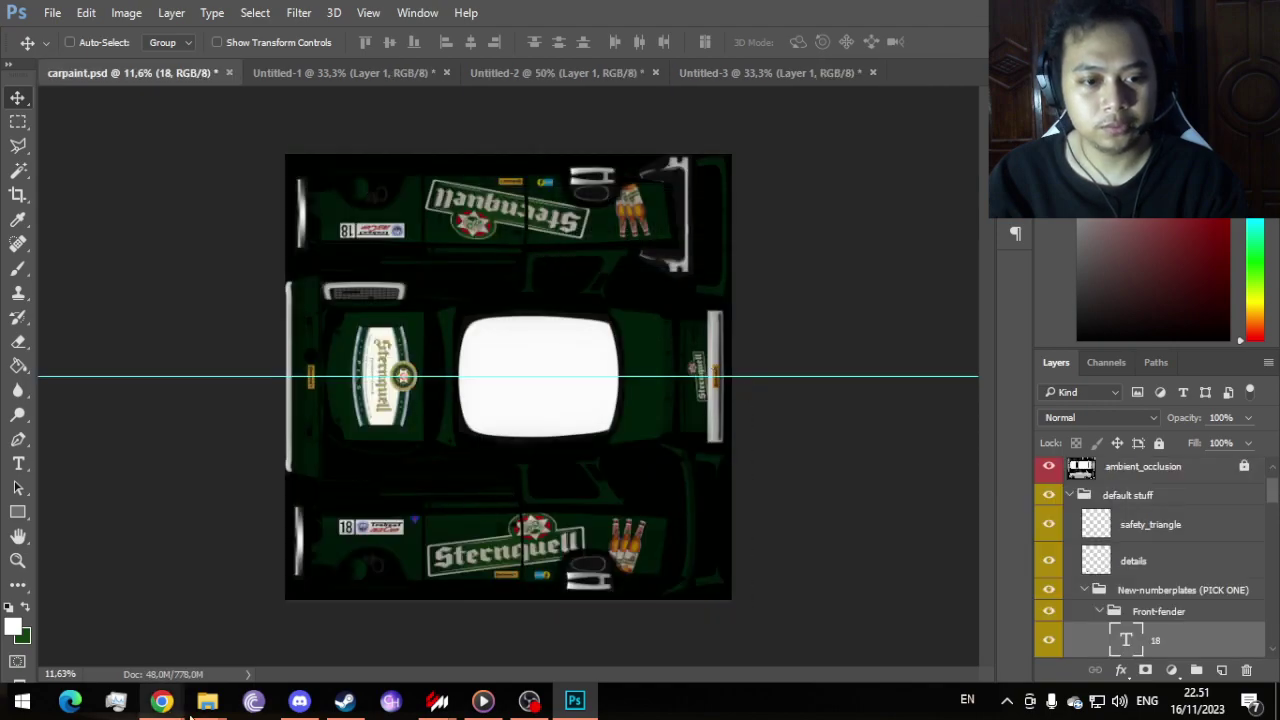
Step: Copy the 18_Sternquell folder from Trabant 601 RS into the game's tmm_trabant_601 skins folder, replacing the existing files
mouse_move(207, 700)
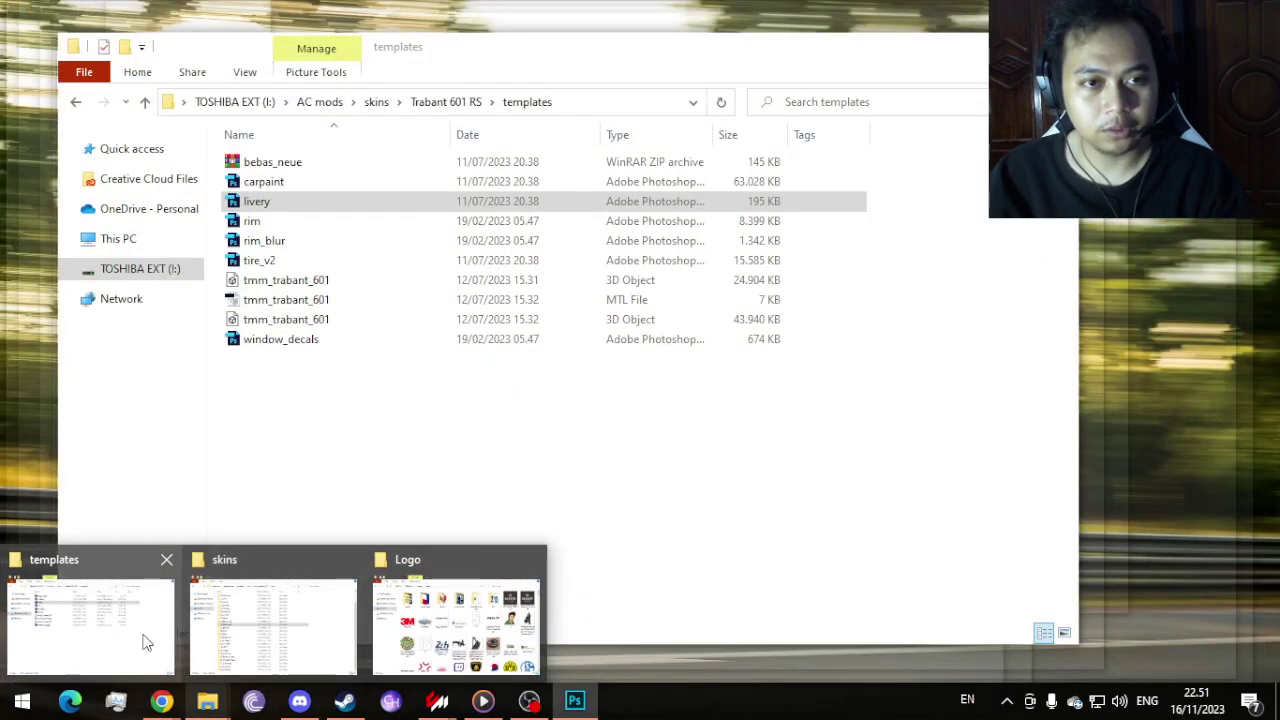
left_click(145, 635)
left_click(74, 103)
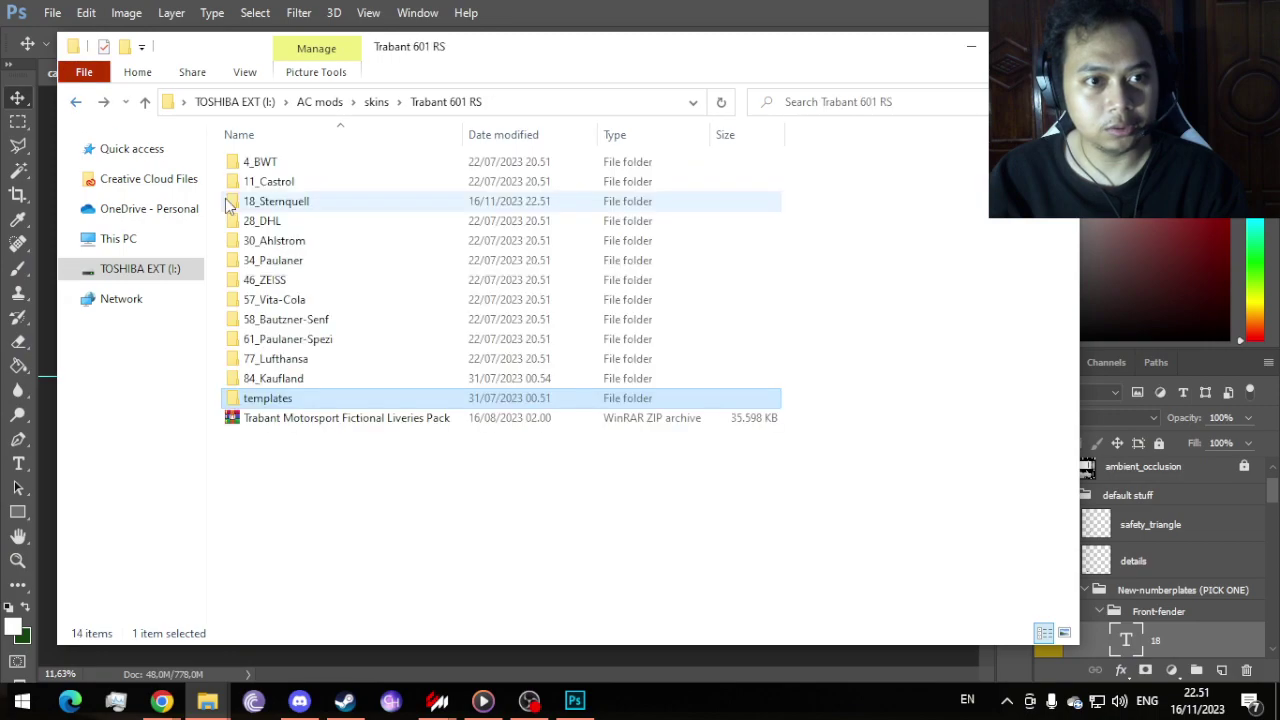
left_click(290, 205)
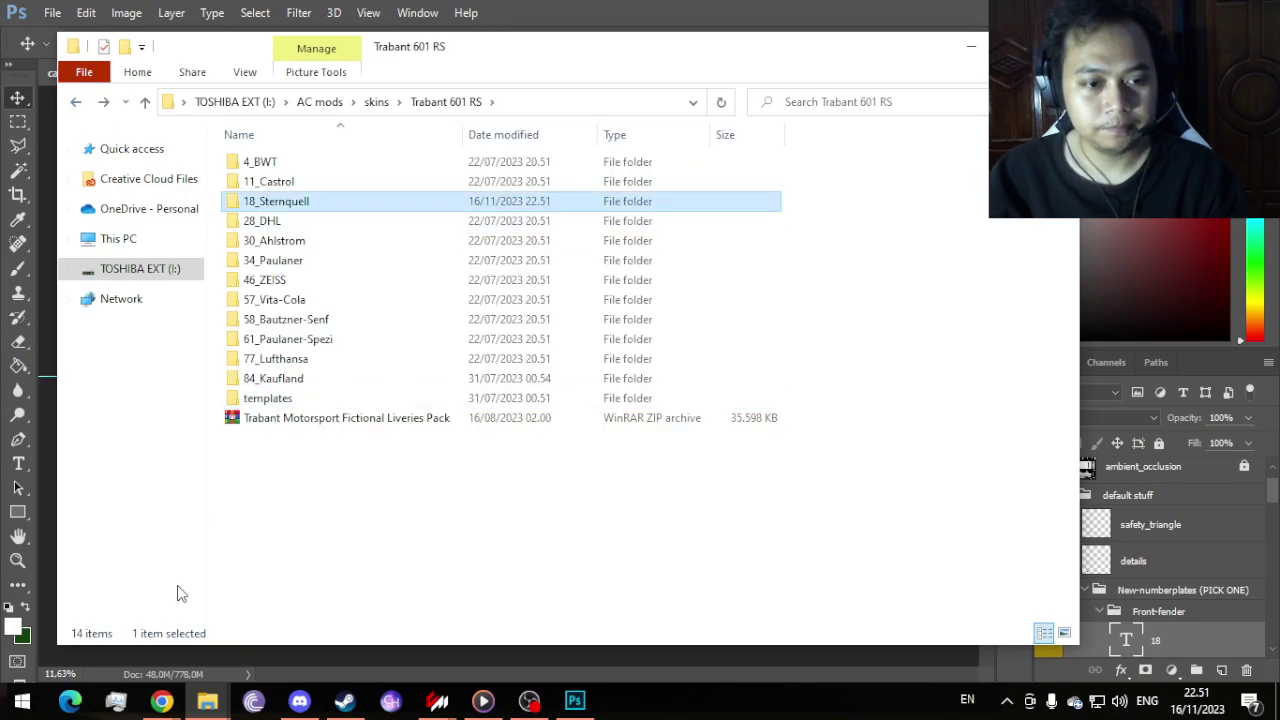
mouse_move(200, 705)
left_click(285, 652)
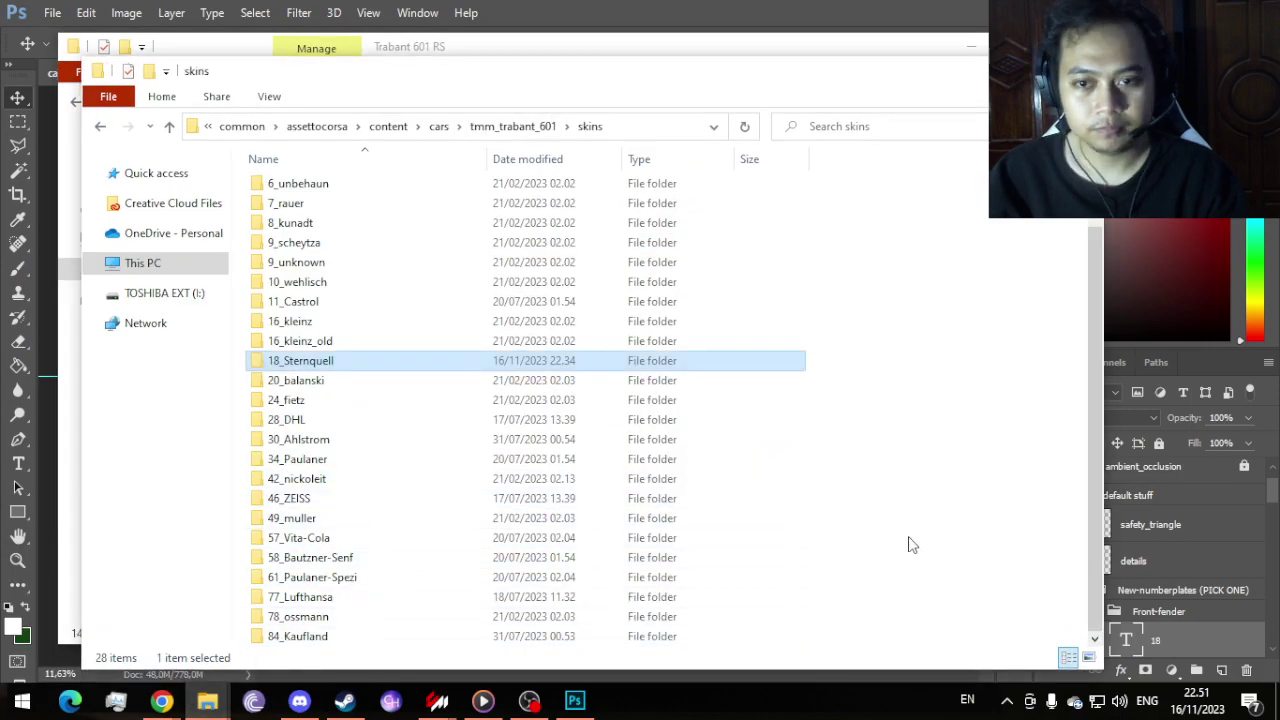
right_click(886, 477)
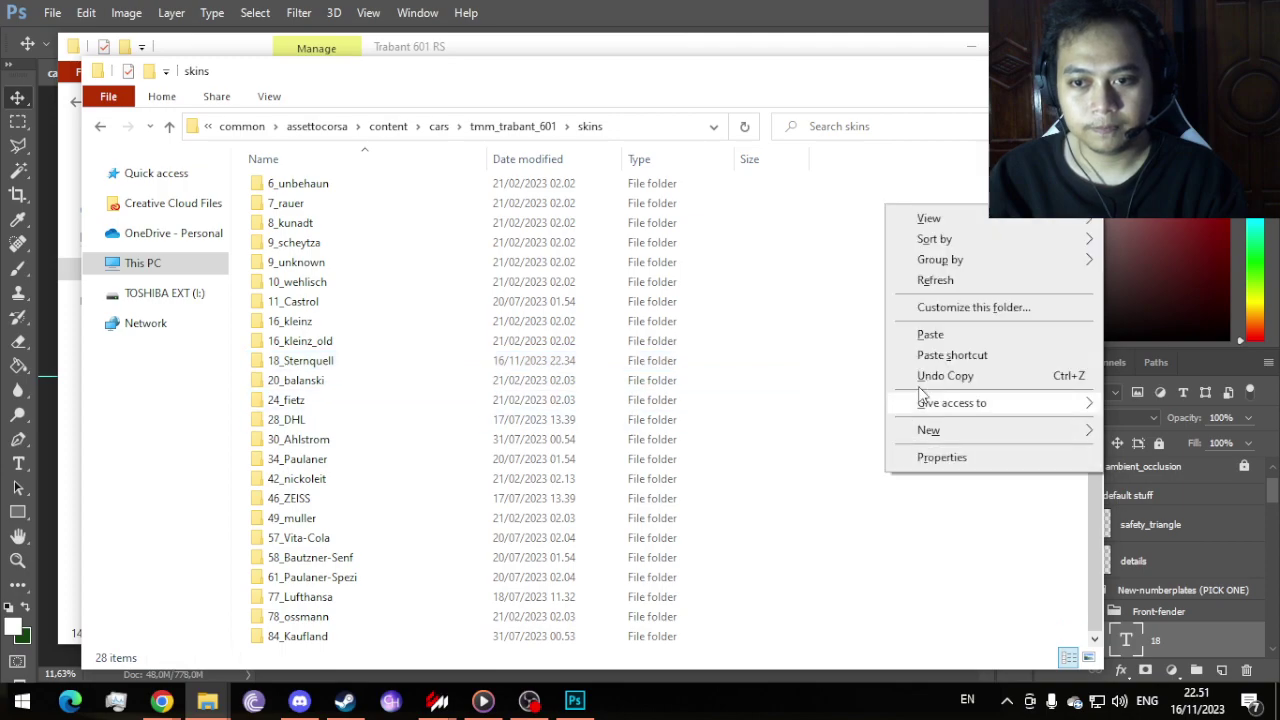
left_click(931, 335)
left_click(643, 222)
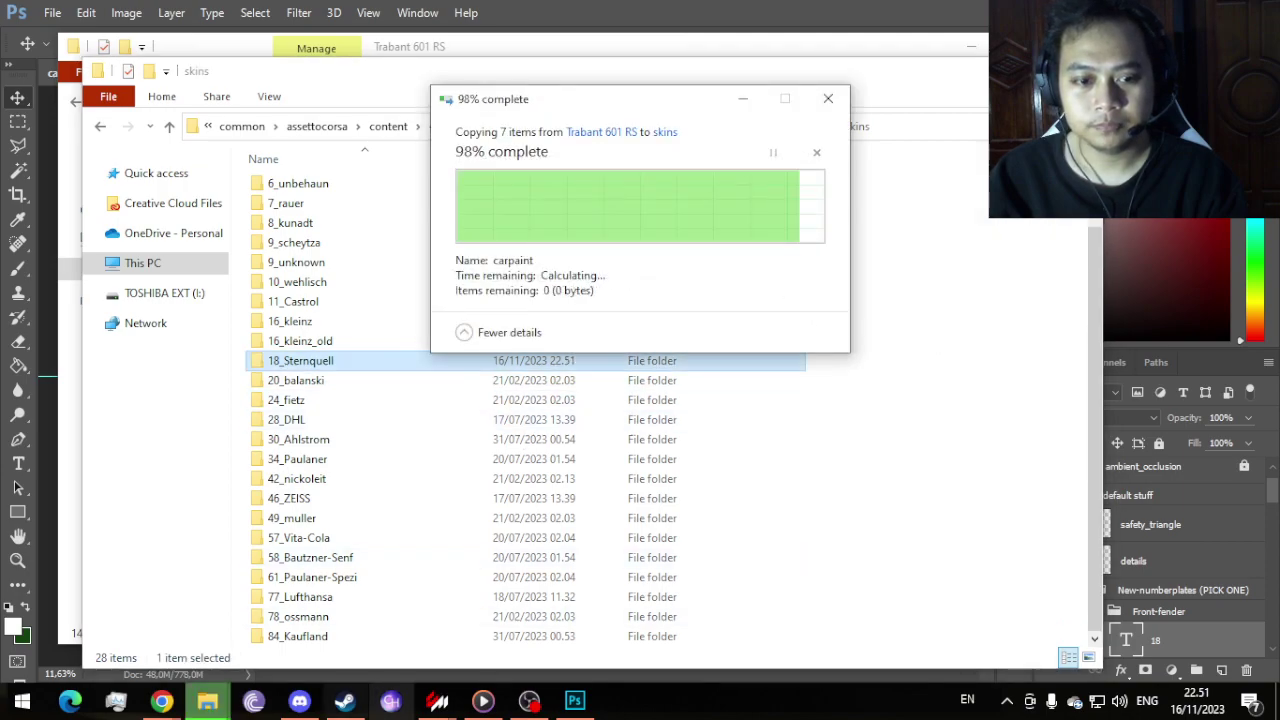
Step: Switch to the Trabant showroom preview and examine the Sternquell logo on the car's rear from several angles
mouse_move(437, 700)
left_click(538, 625)
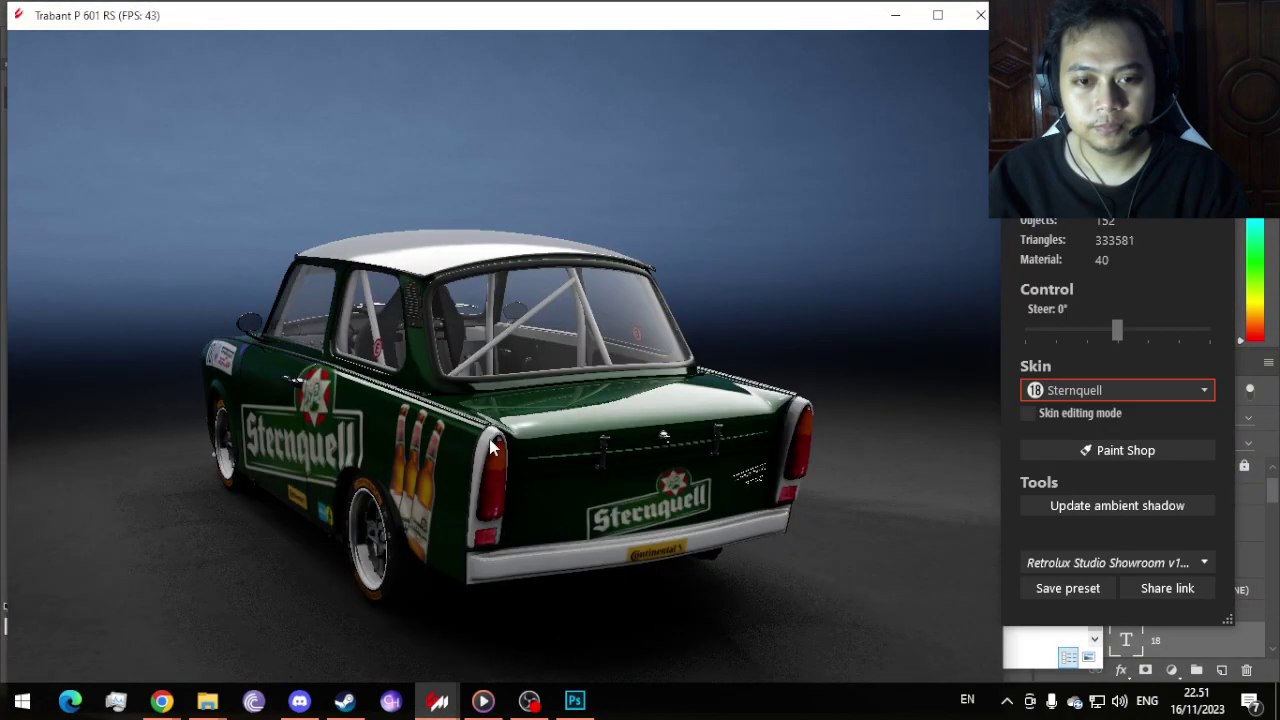
left_click_drag(594, 420, 417, 431)
scroll(417, 431, "up", 5)
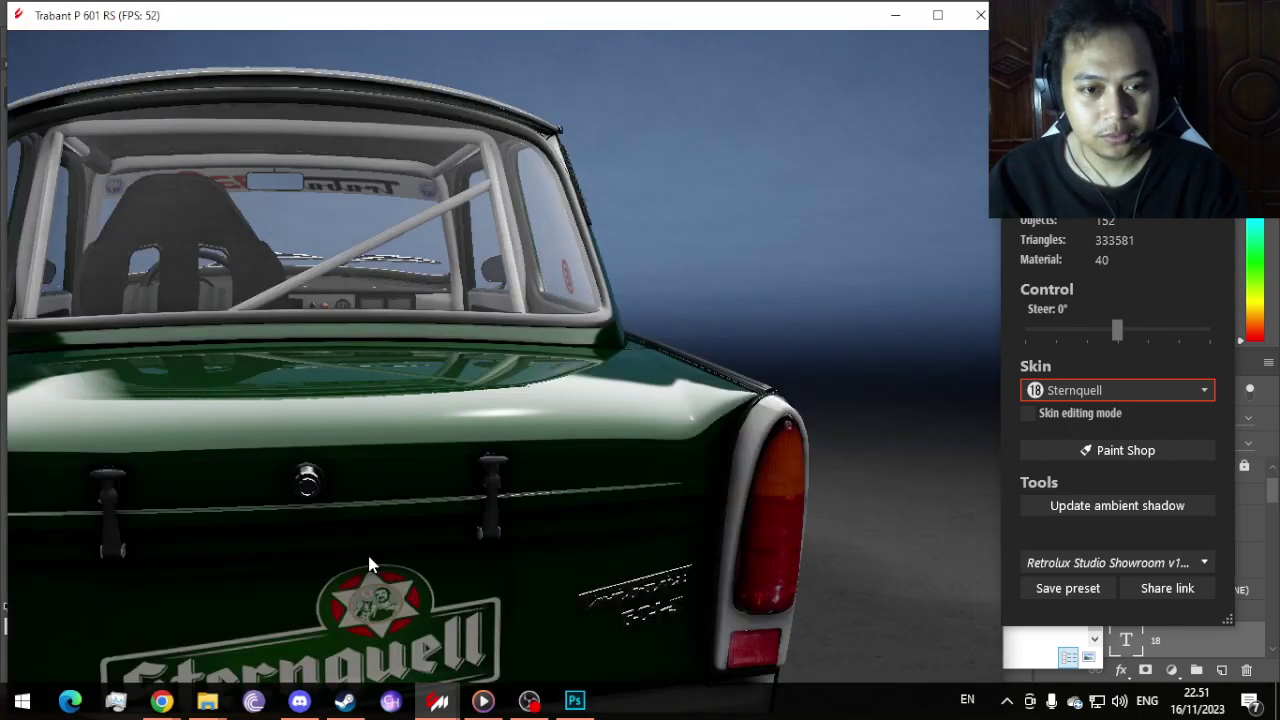
left_click_drag(370, 565, 389, 526)
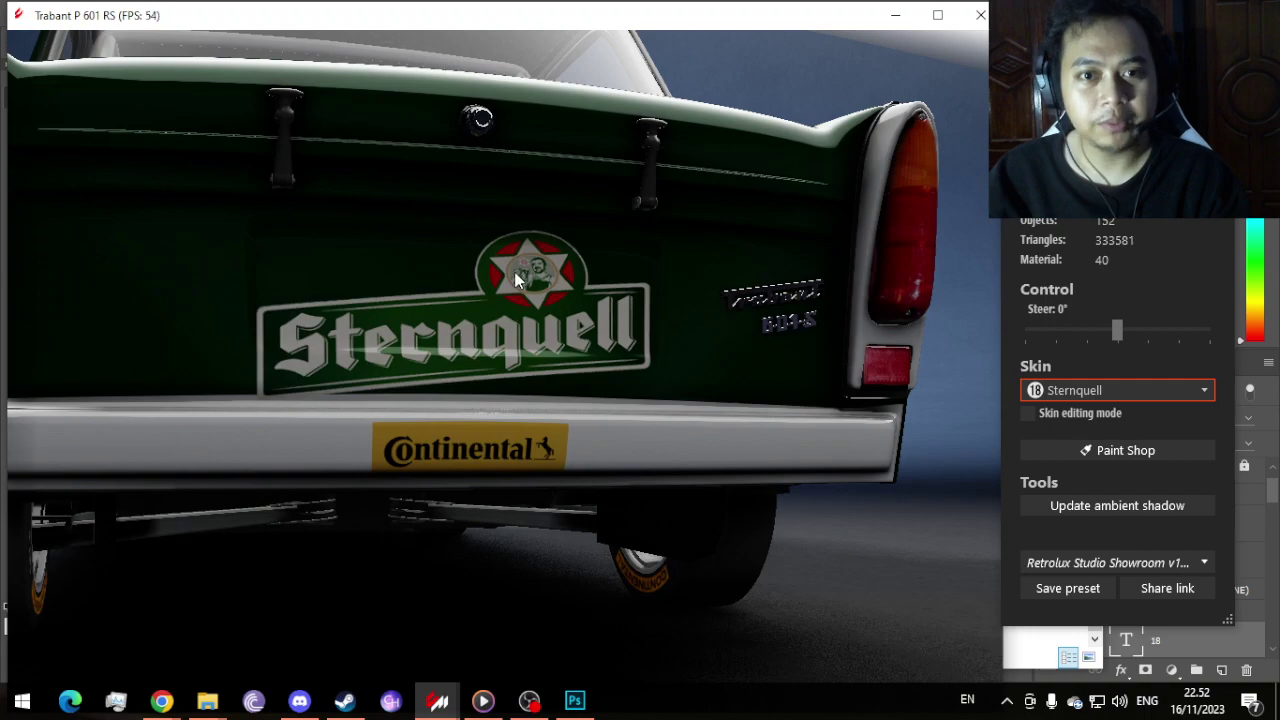
left_click_drag(514, 271, 497, 283)
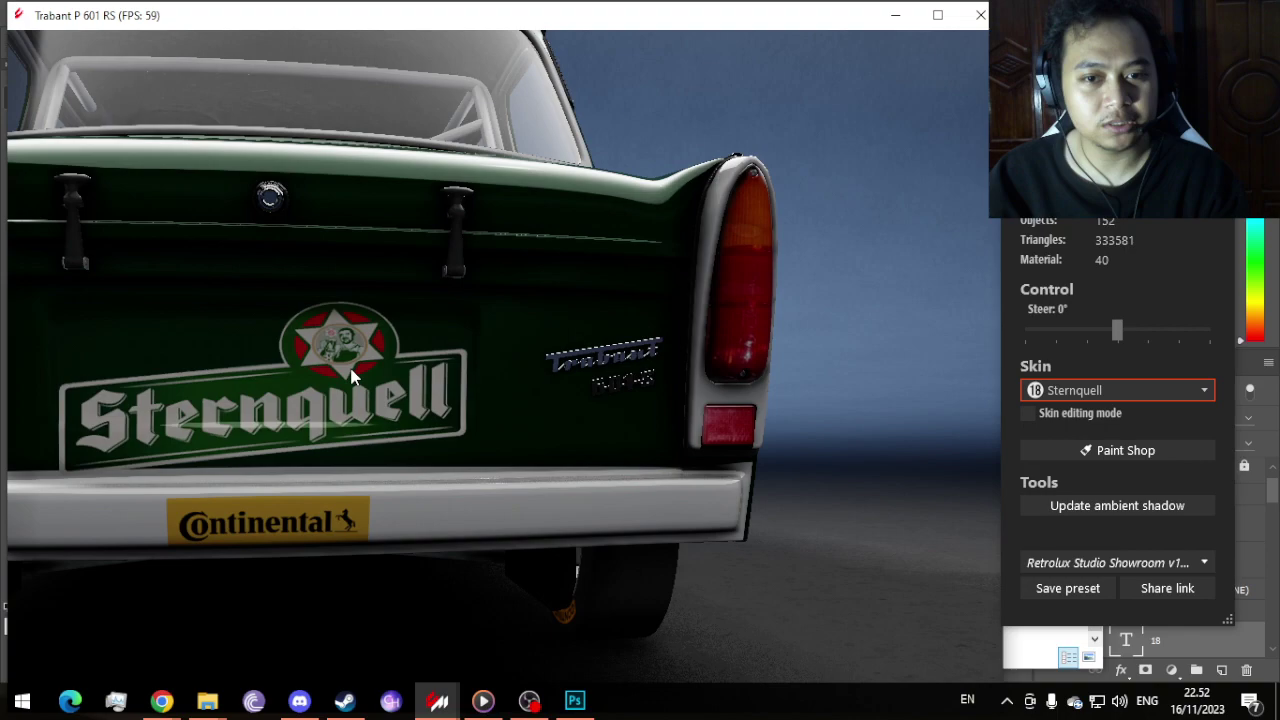
left_click_drag(351, 374, 441, 401)
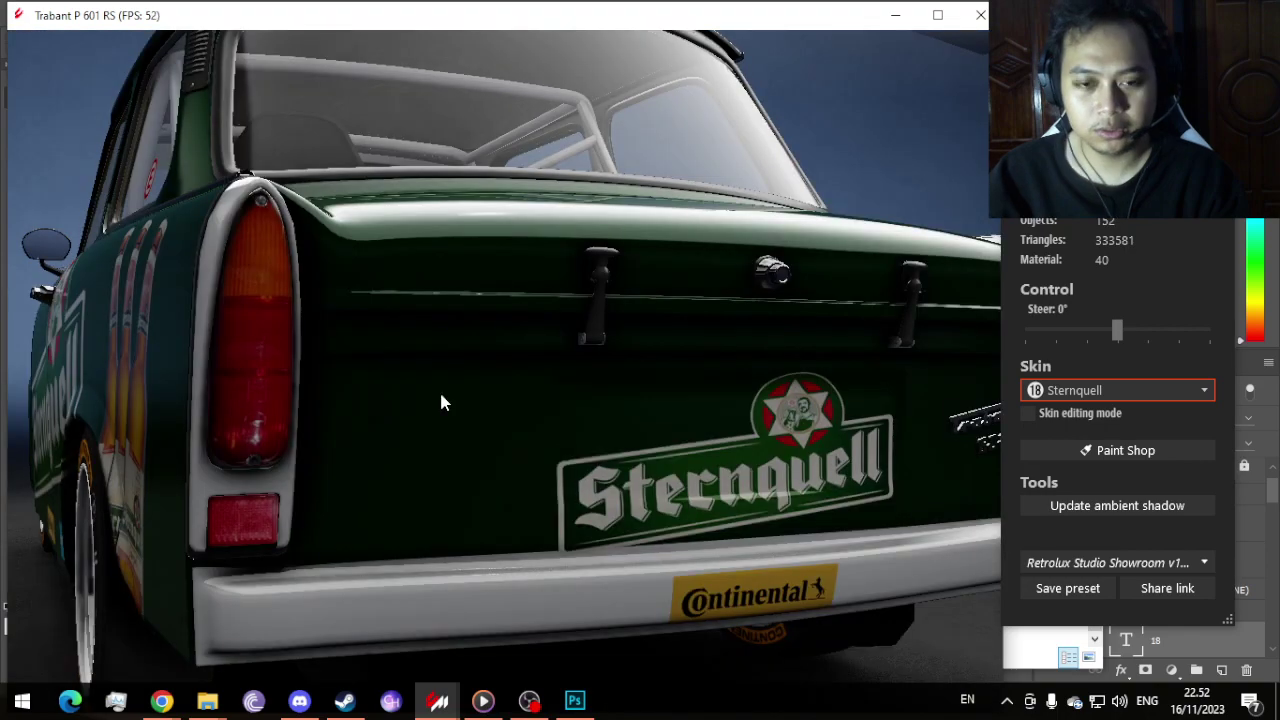
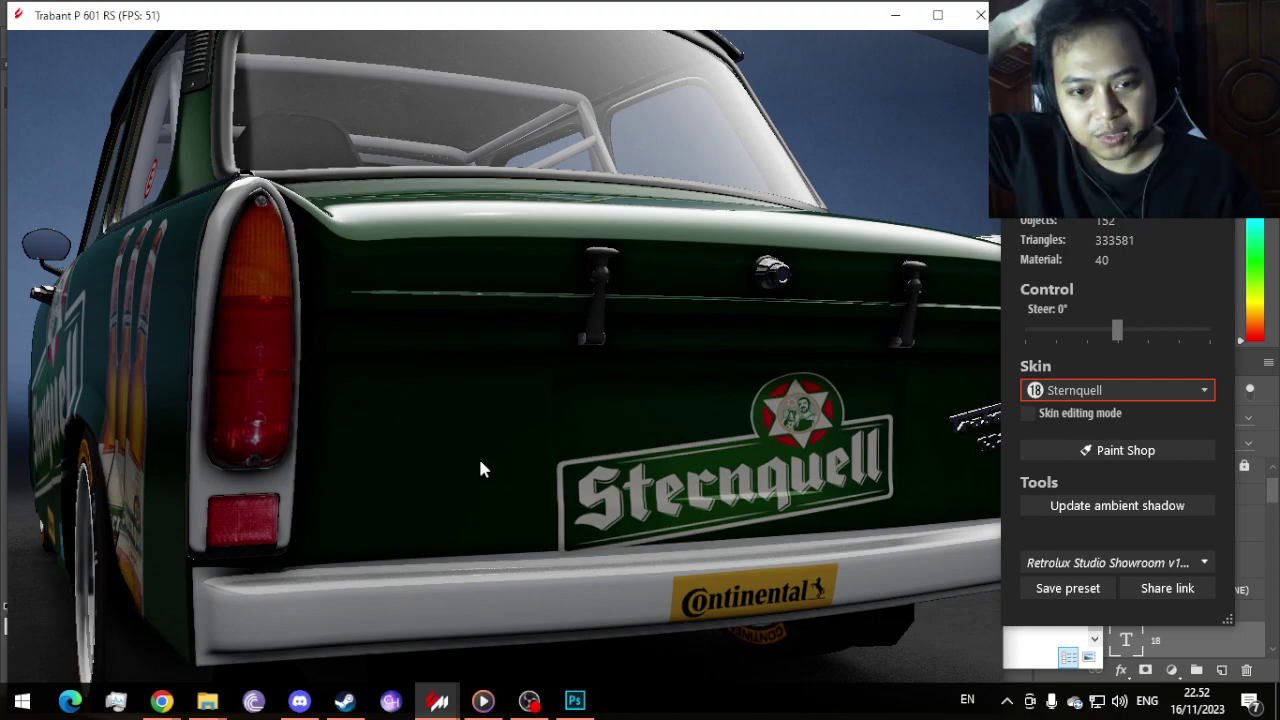
Step: Back in Photoshop, shrink the rear-panel Sternquell logo on Layer 51 copy 2 to about 86% height and narrow it to clear the bumper
key("alt+Tab")
key("alt+Tab")
key("alt+Tab")
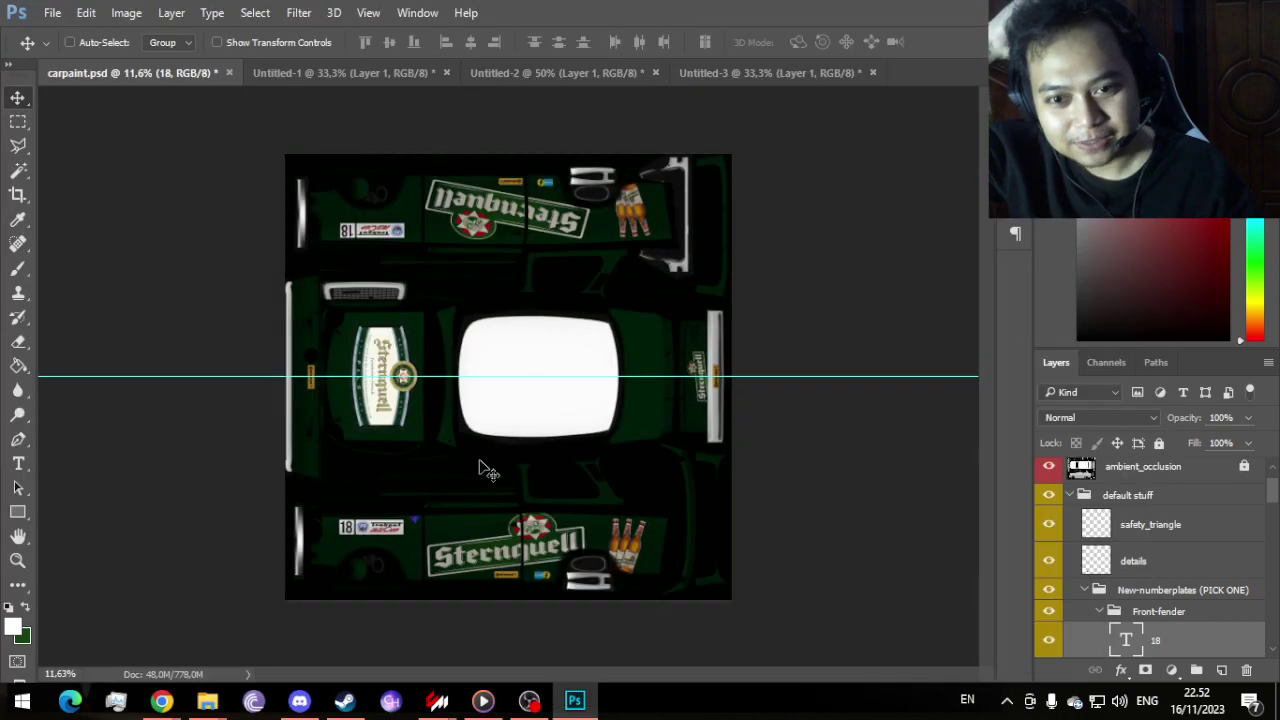
scroll(1252, 557, "down", 3)
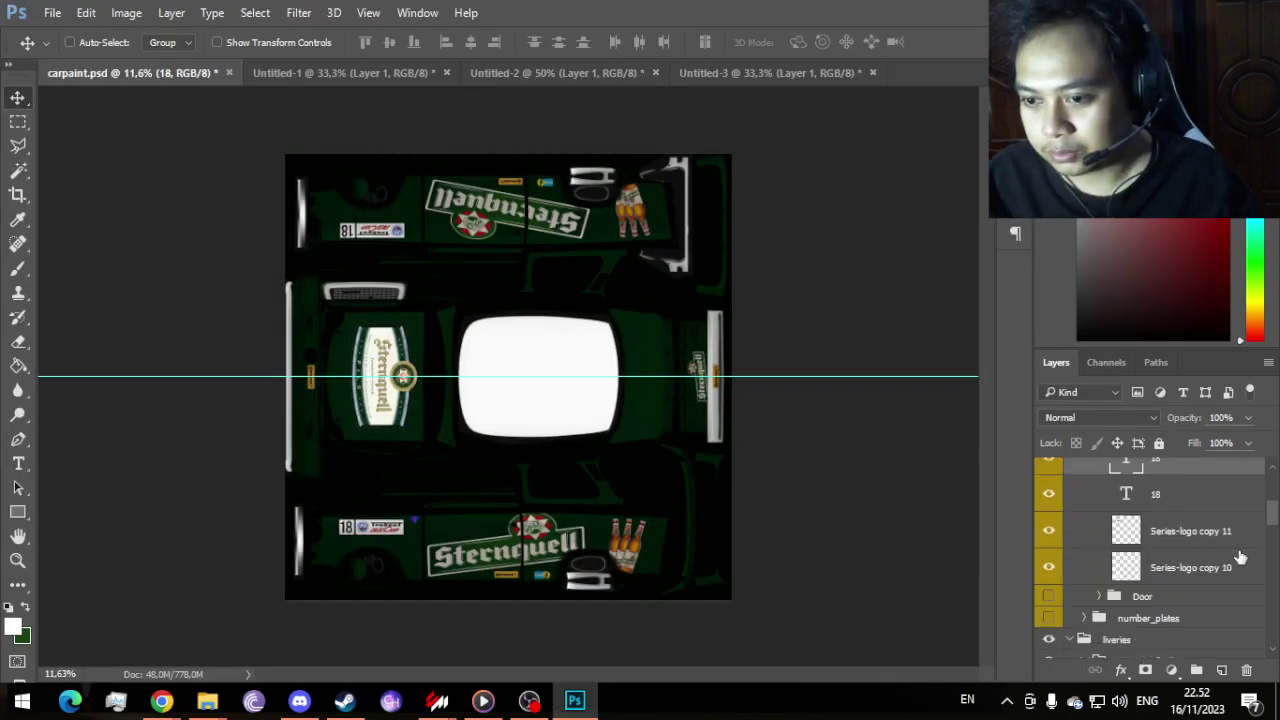
scroll(1248, 557, "up", 2)
scroll(1242, 556, "down", 4)
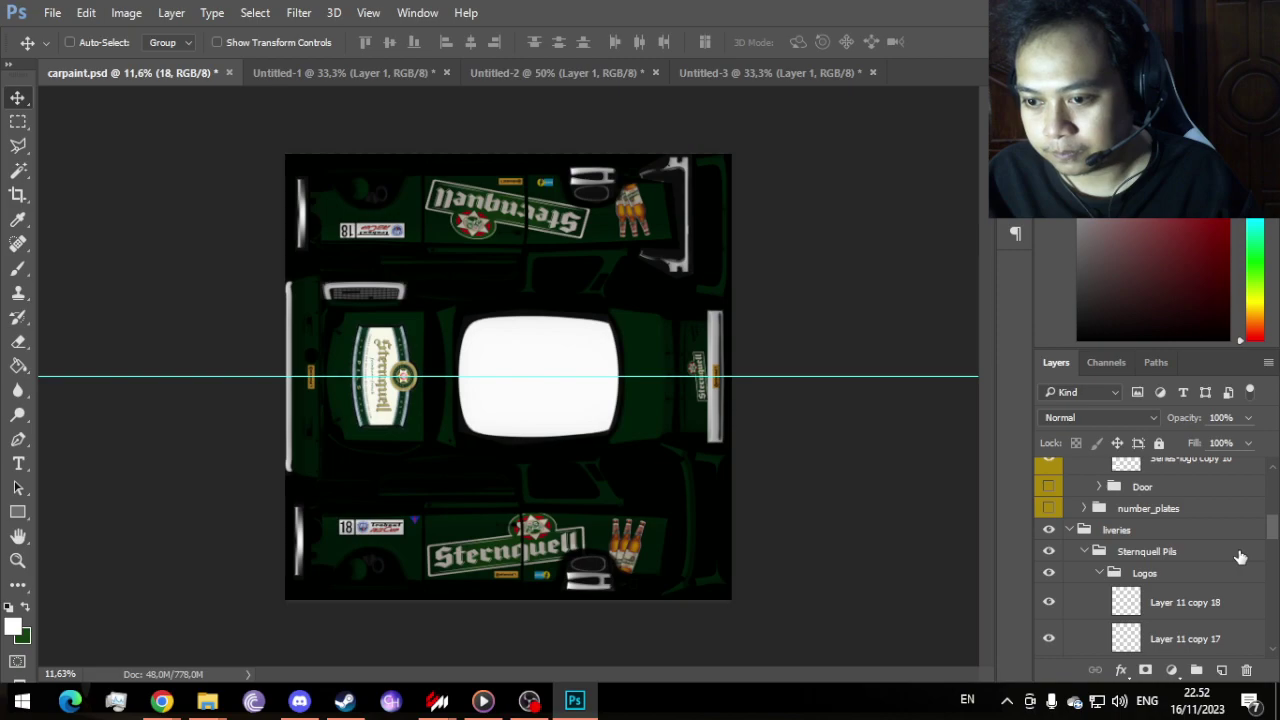
scroll(1240, 557, "down", 1)
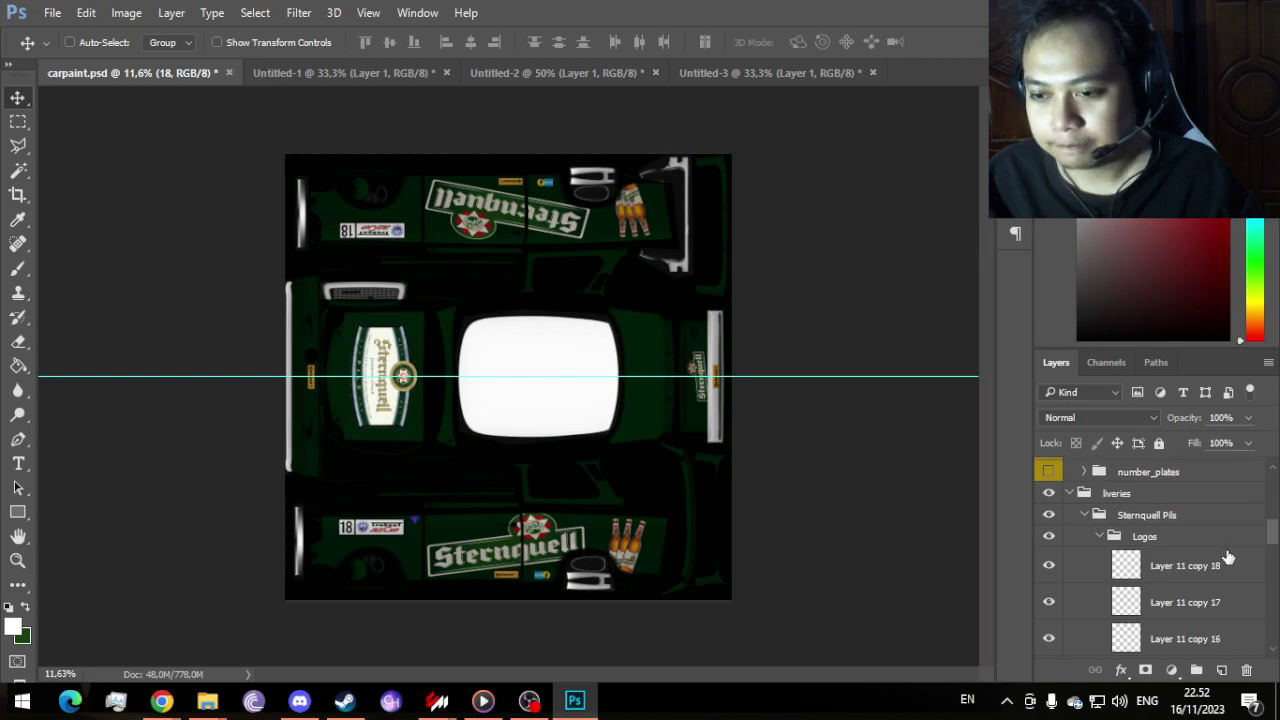
scroll(1208, 548, "down", 8)
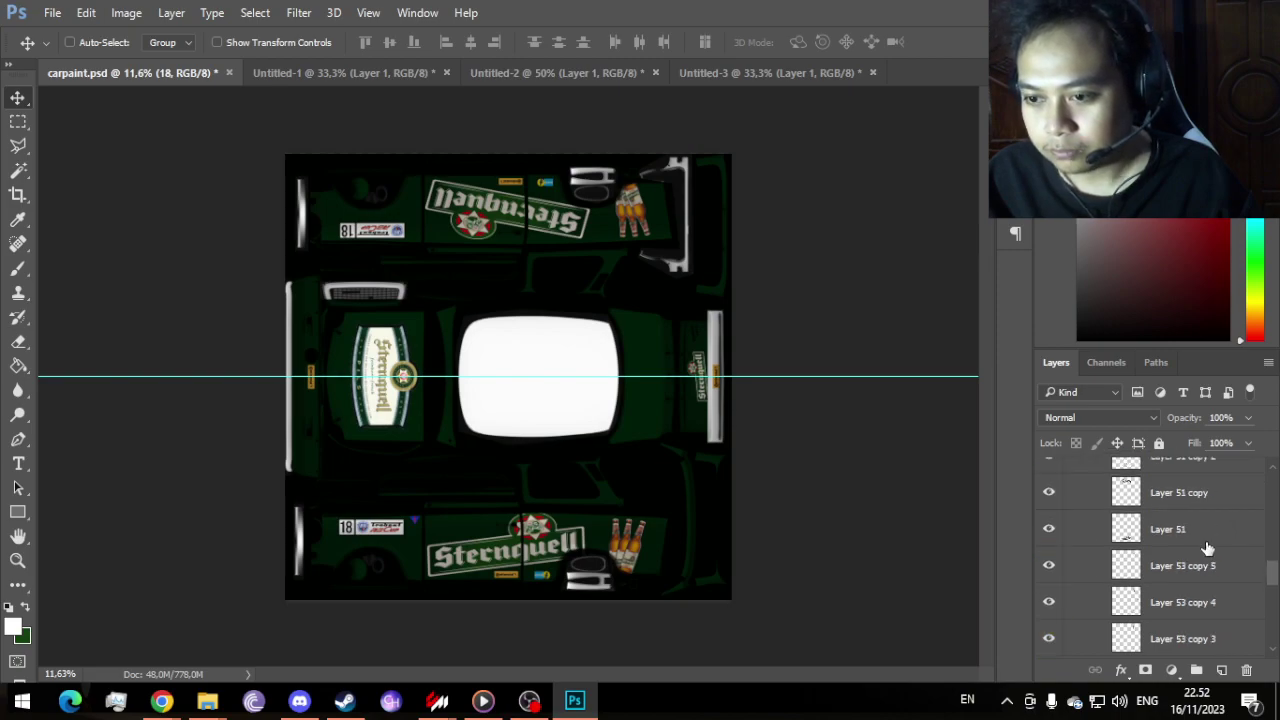
scroll(1203, 535, "up", 1)
left_click(1195, 500)
scroll(755, 381, "up", 5)
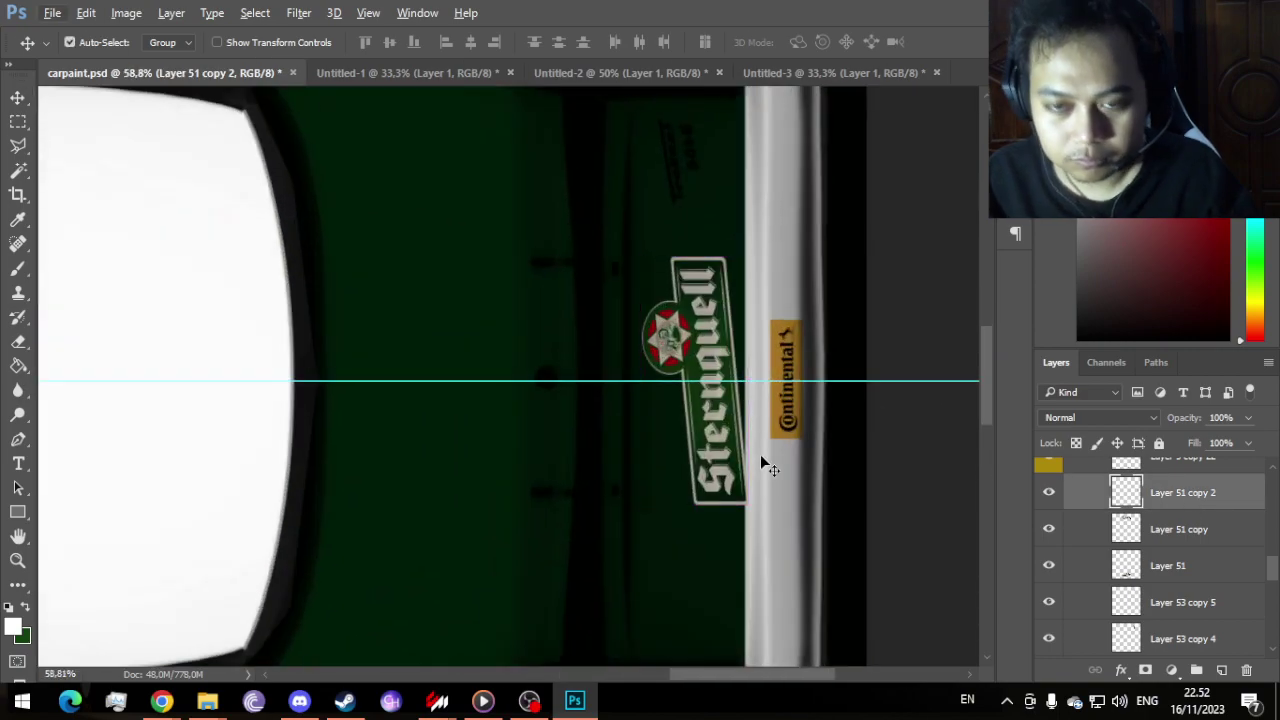
key("ctrl+t")
left_click_drag(750, 505, 692, 458)
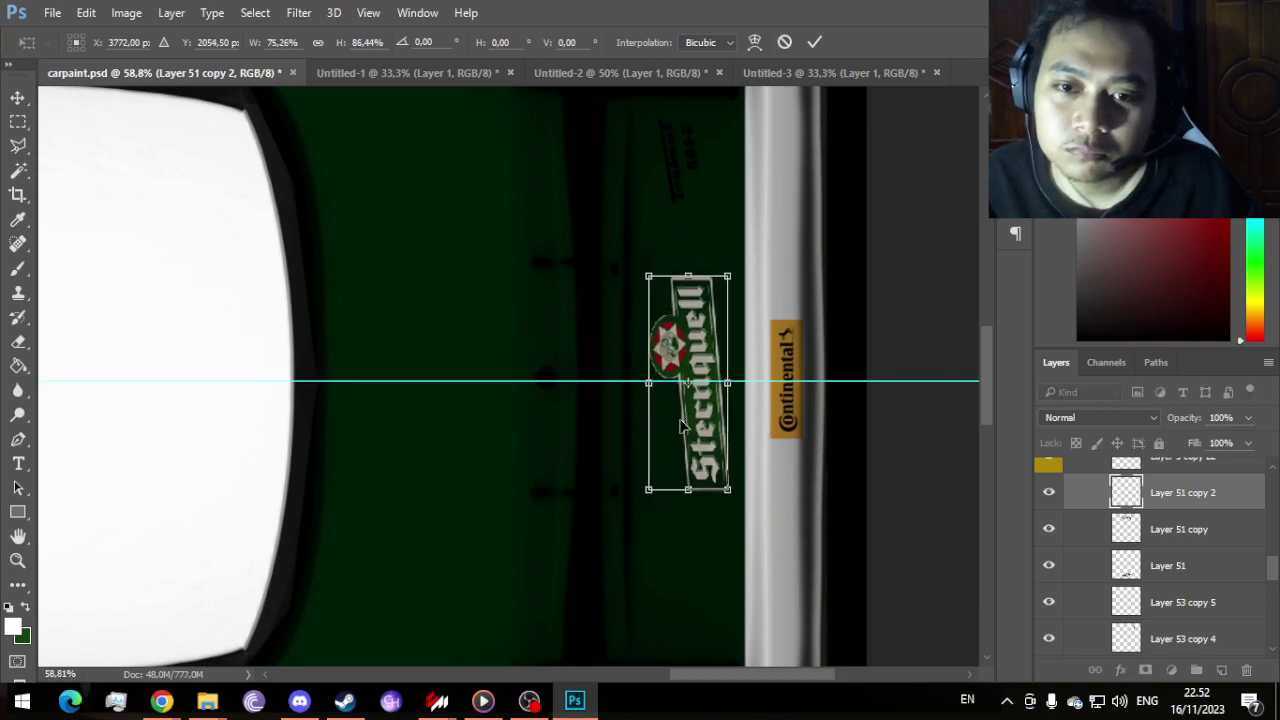
left_click_drag(648, 387, 639, 384)
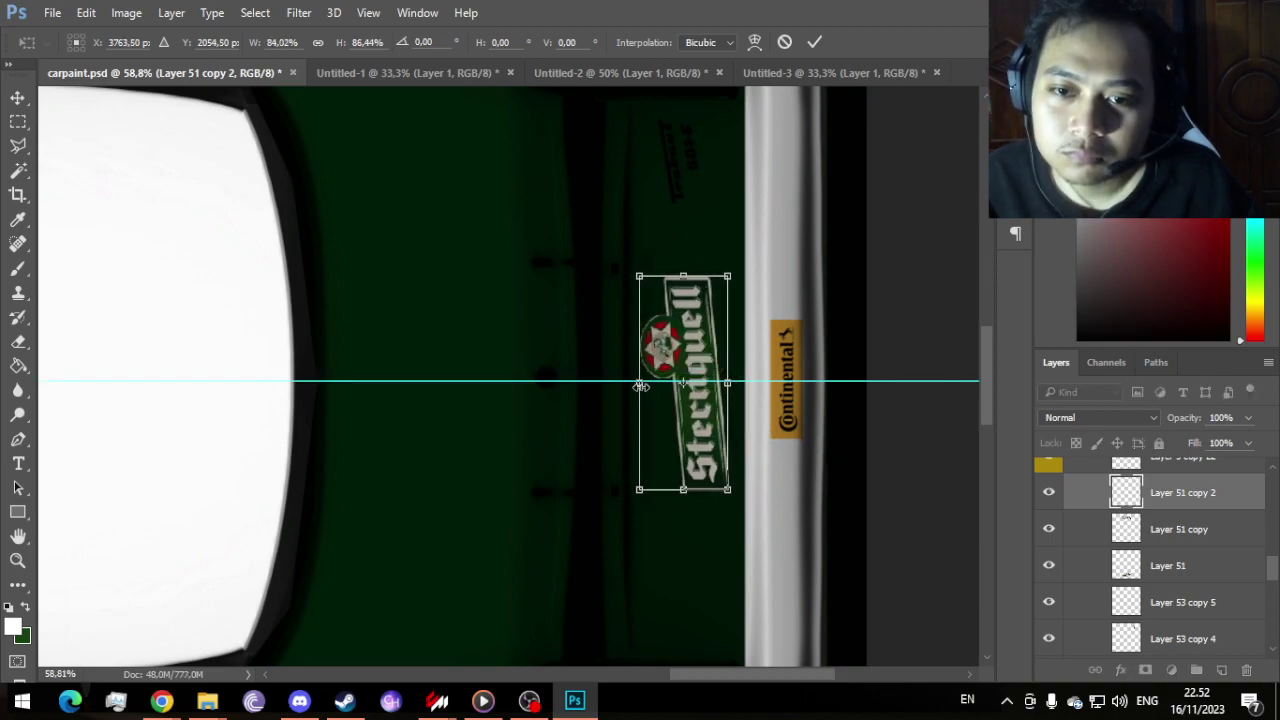
left_click_drag(732, 379, 738, 381)
left_click(816, 43)
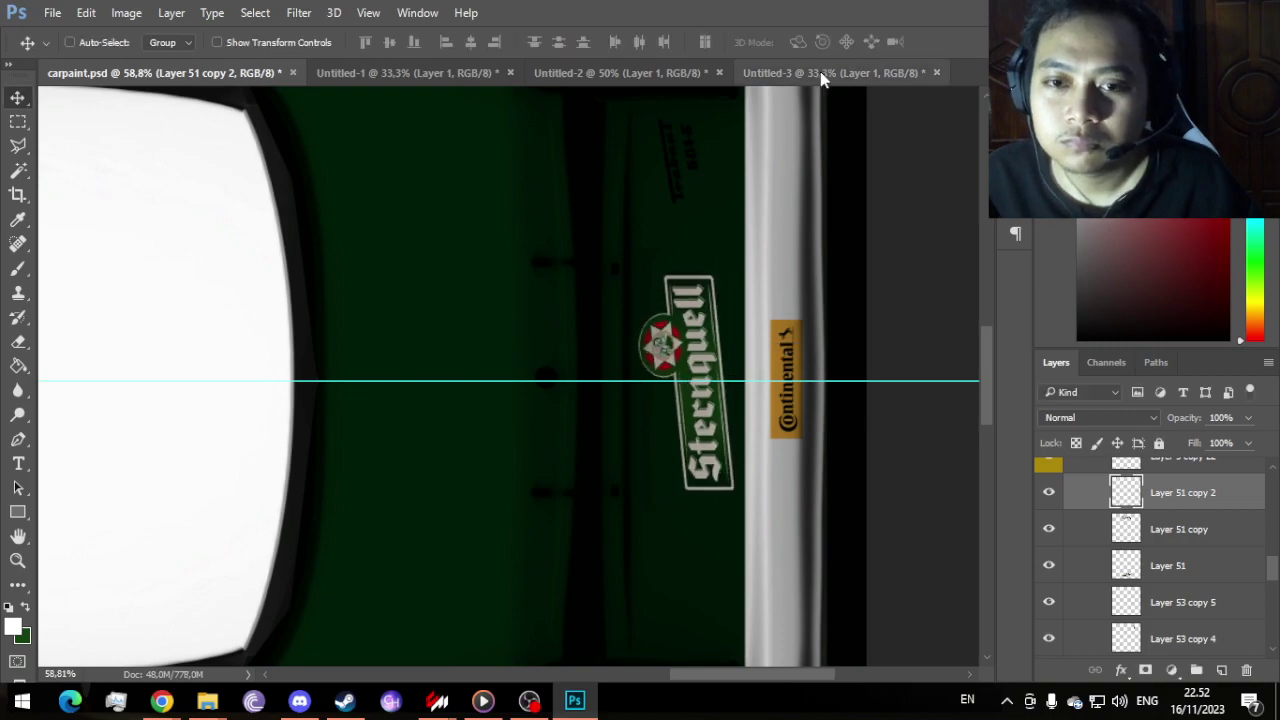
Step: Duplicate the three beer bottle layers, Layer 53 copy 3 to copy 5, and place the copies over the rear-panel Sternquell logo
scroll(898, 412, "down", 5)
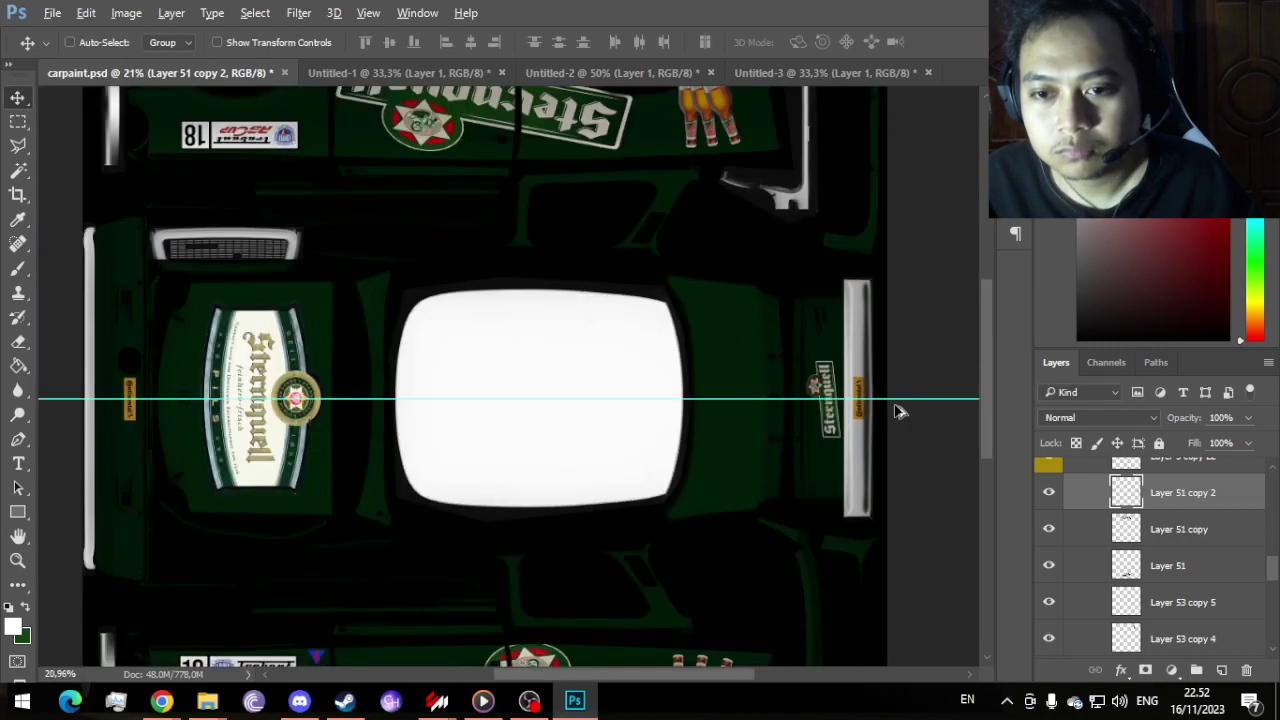
scroll(898, 412, "down", 3)
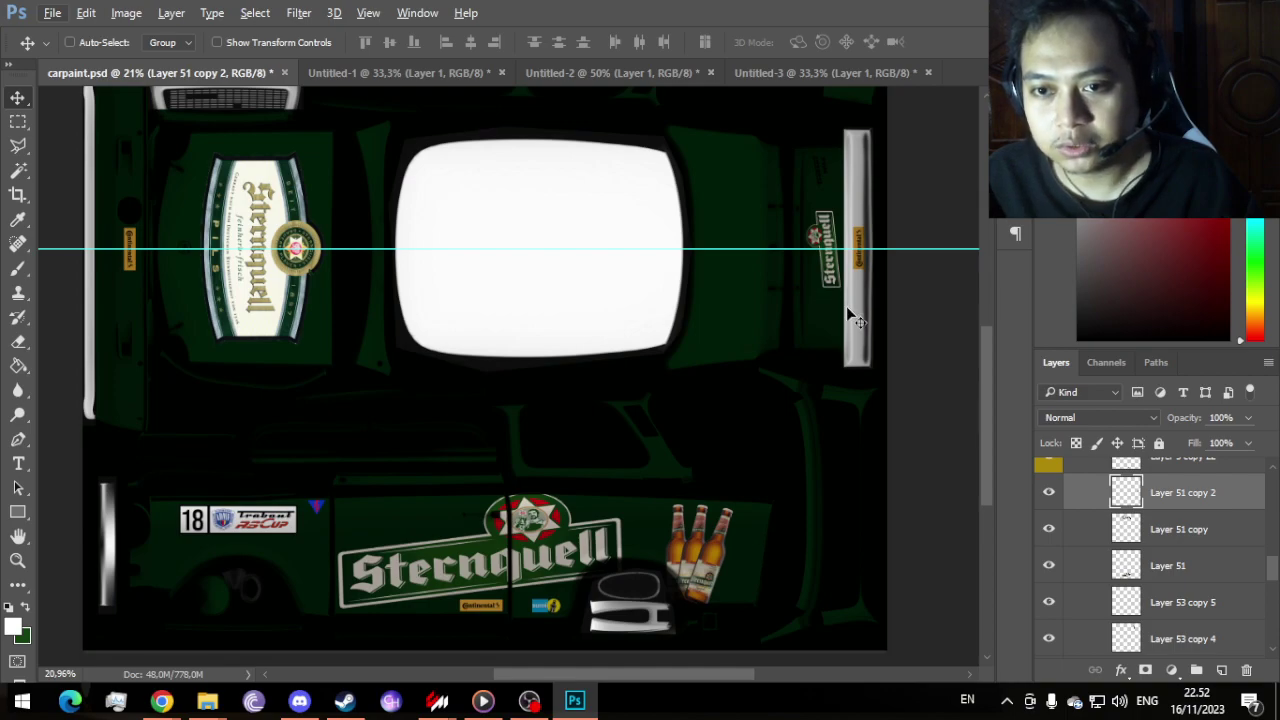
scroll(1100, 538, "down", 3)
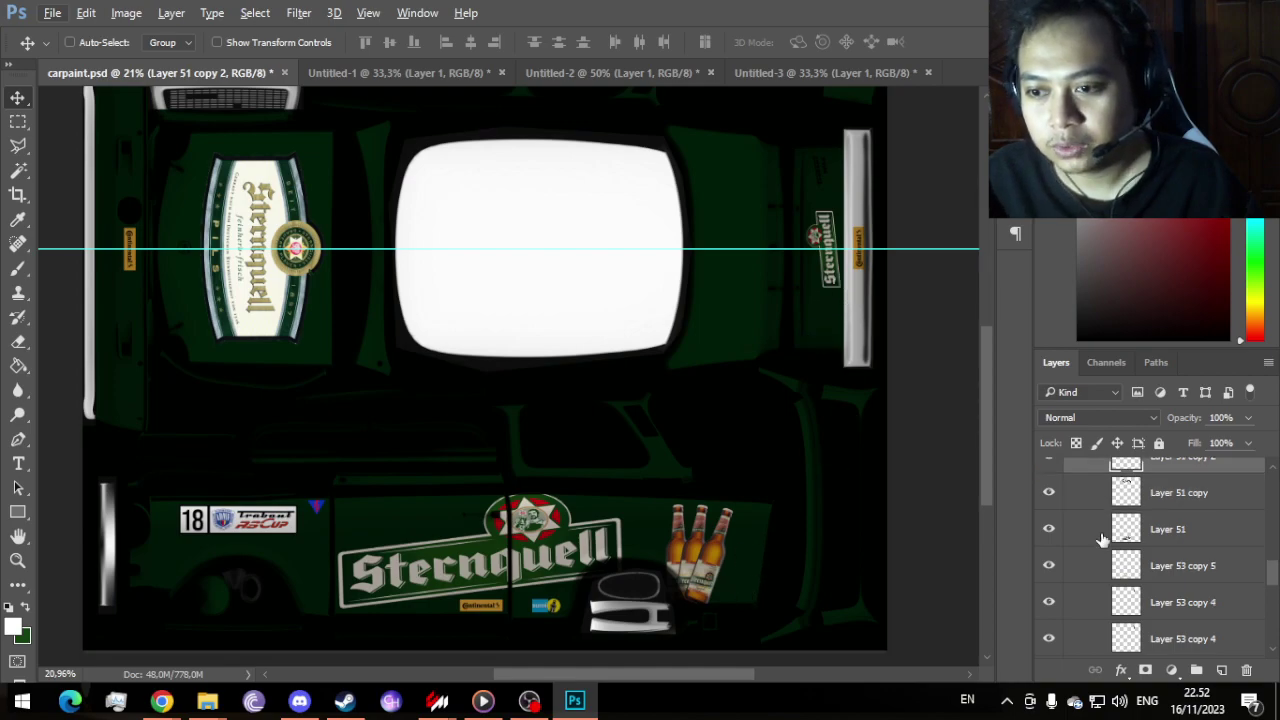
scroll(1100, 538, "up", 5)
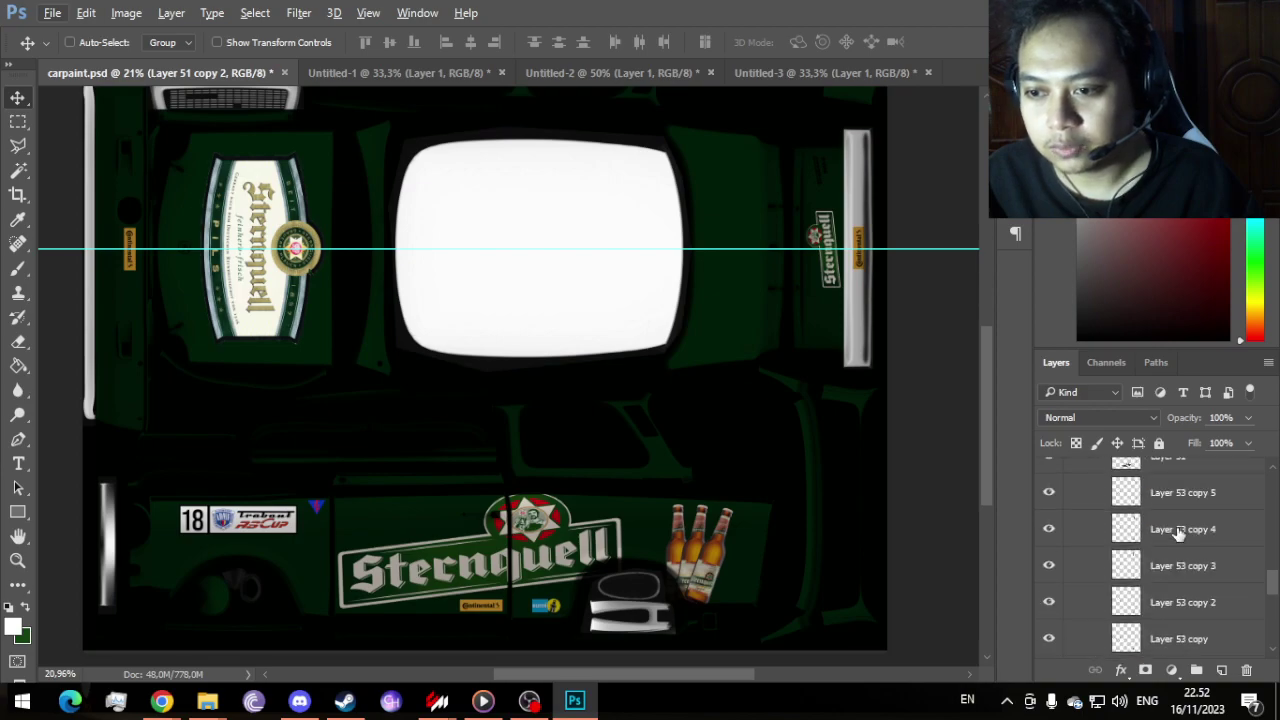
scroll(1178, 534, "down", 2)
scroll(1178, 534, "up", 4)
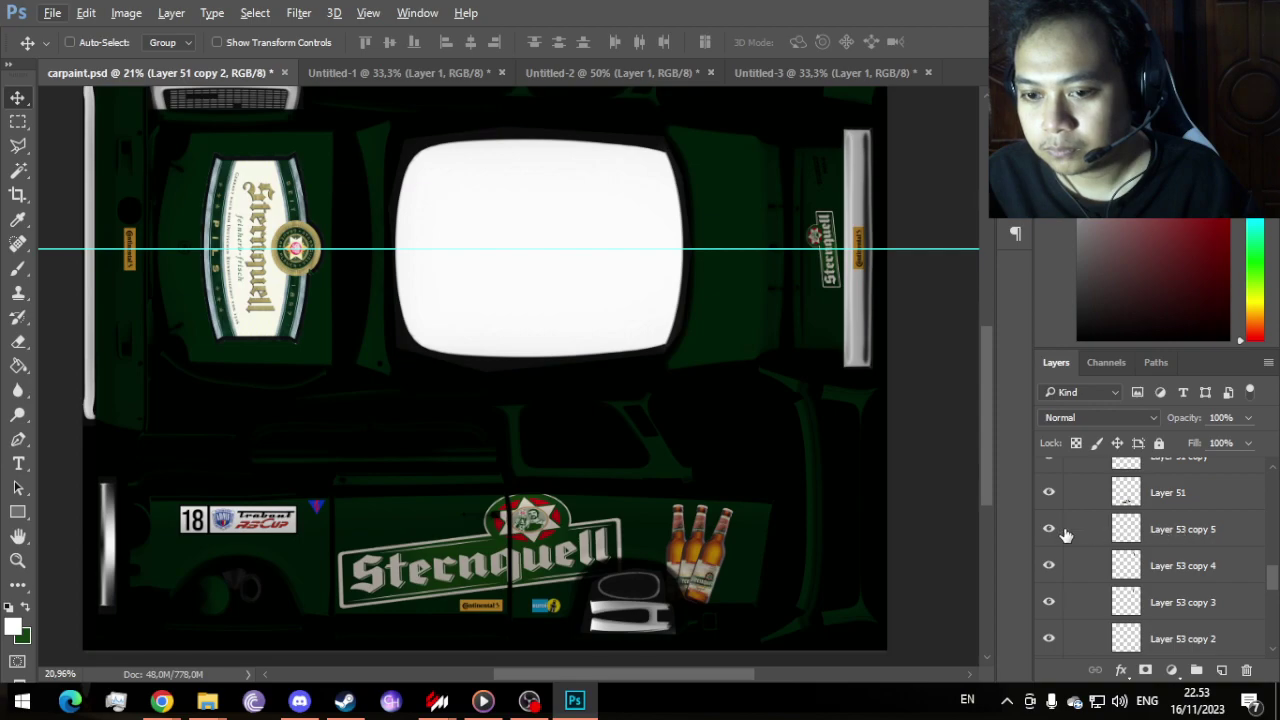
scroll(1140, 545, "down", 1)
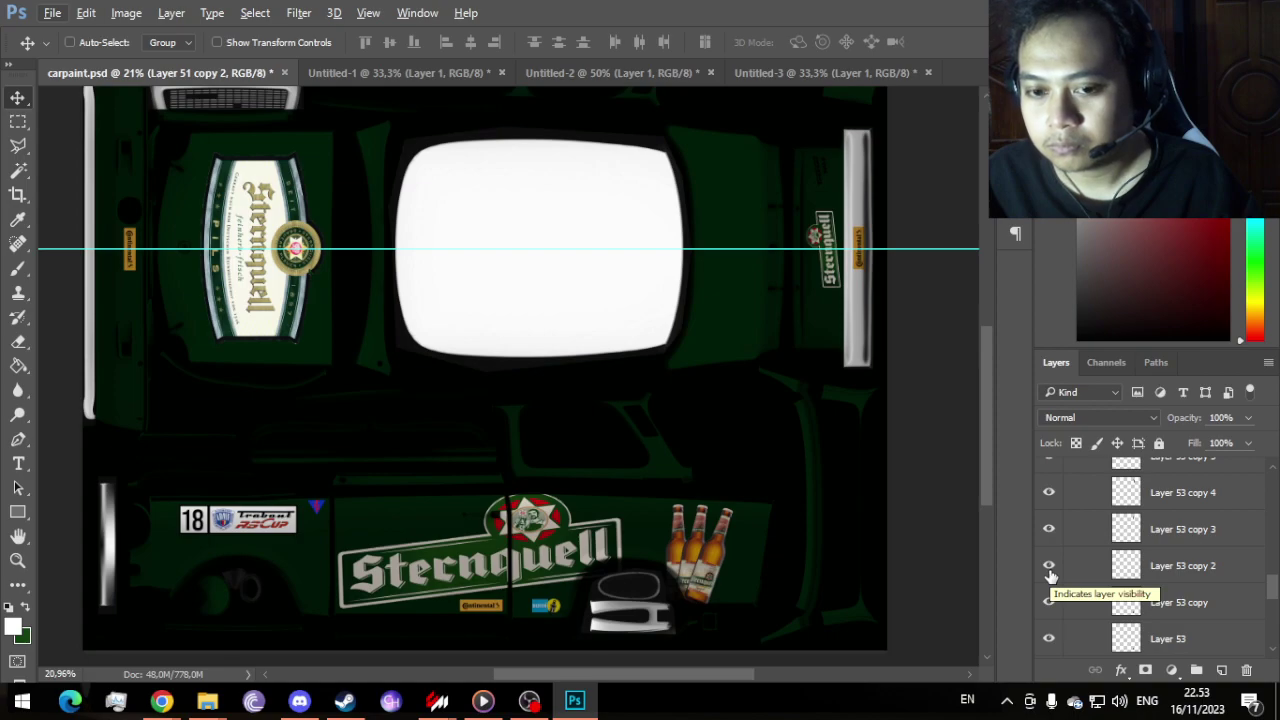
scroll(1143, 528, "up", 2)
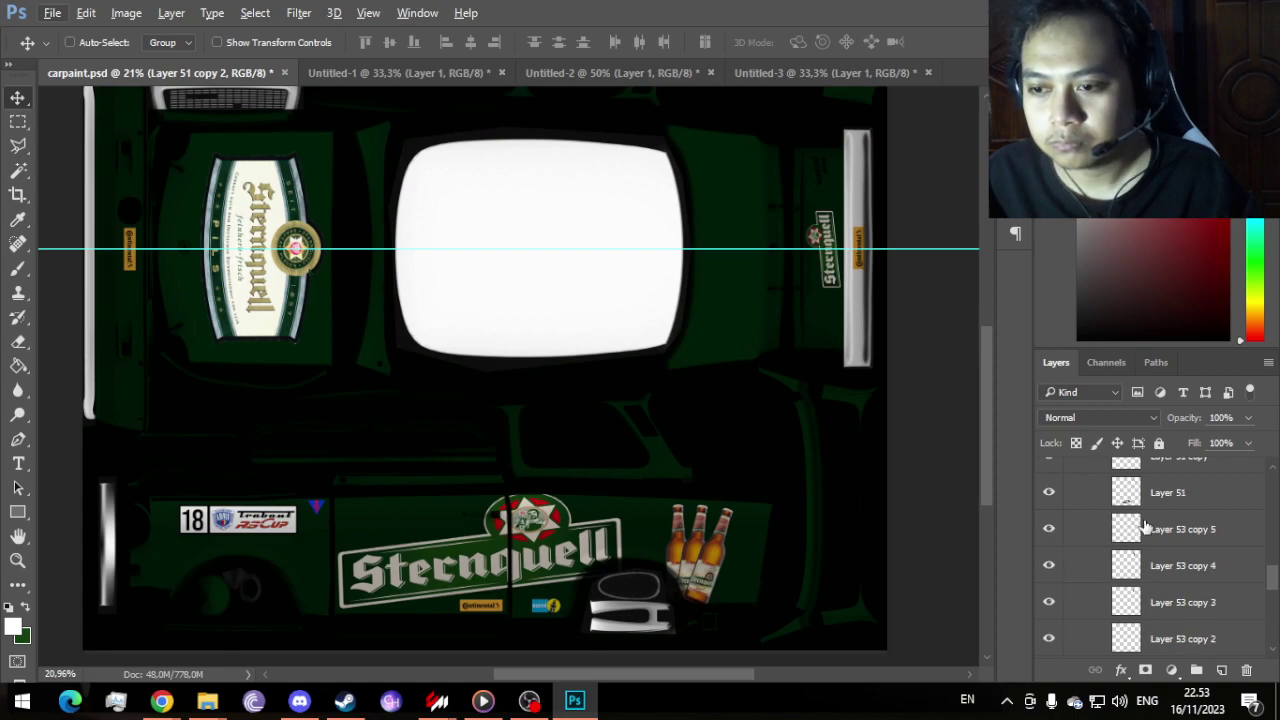
left_click(1188, 600)
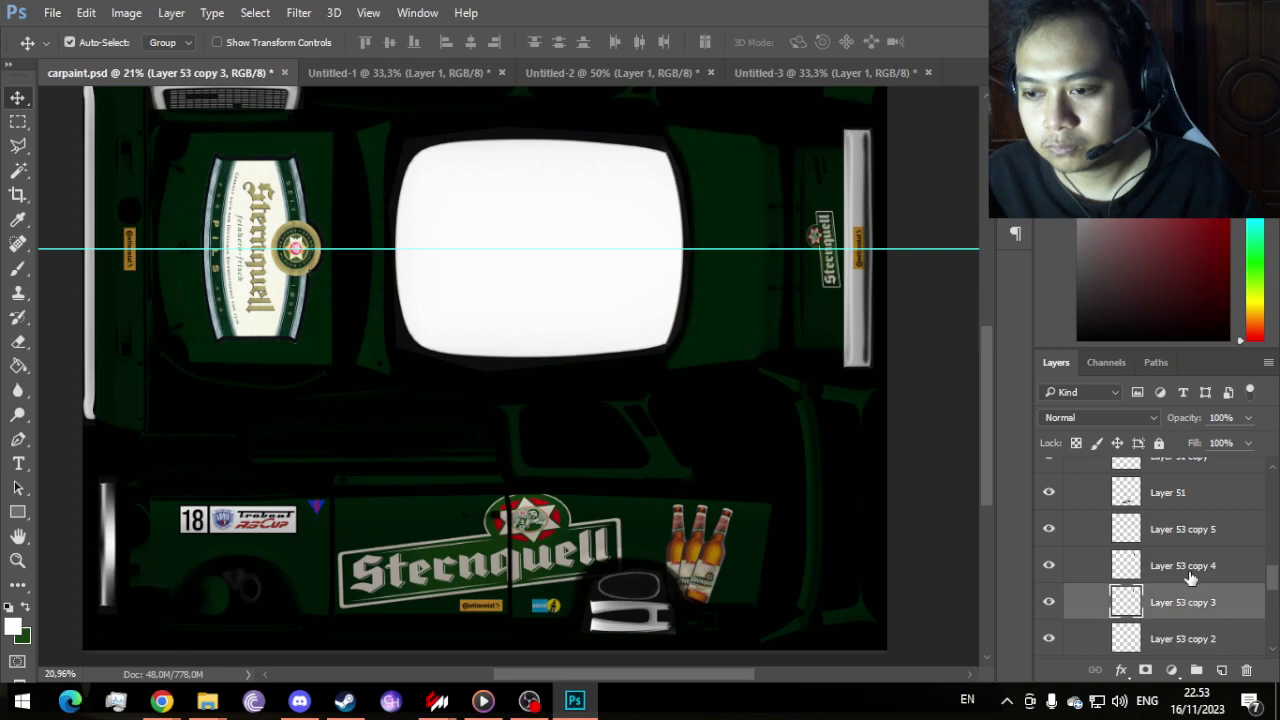
left_click(1192, 570, "ctrl")
left_click(1192, 538, "ctrl")
scroll(713, 375, "down", 3)
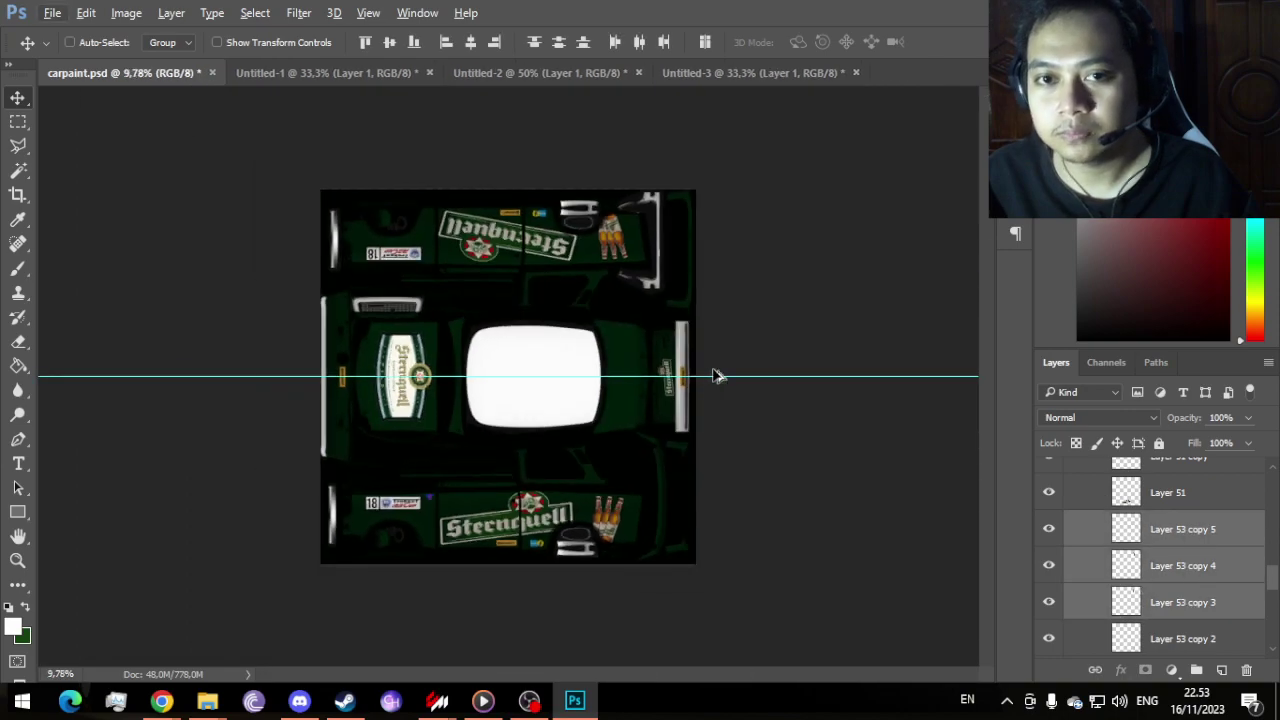
scroll(694, 331, "up", 1)
left_click_drag(655, 192, 728, 418)
Step: Rotate the three copied bottles 90° clockwise and scale them to about 58% width and 49% height beside the rear Sternquell logo
scroll(728, 418, "up", 2)
scroll(728, 418, "up", 1)
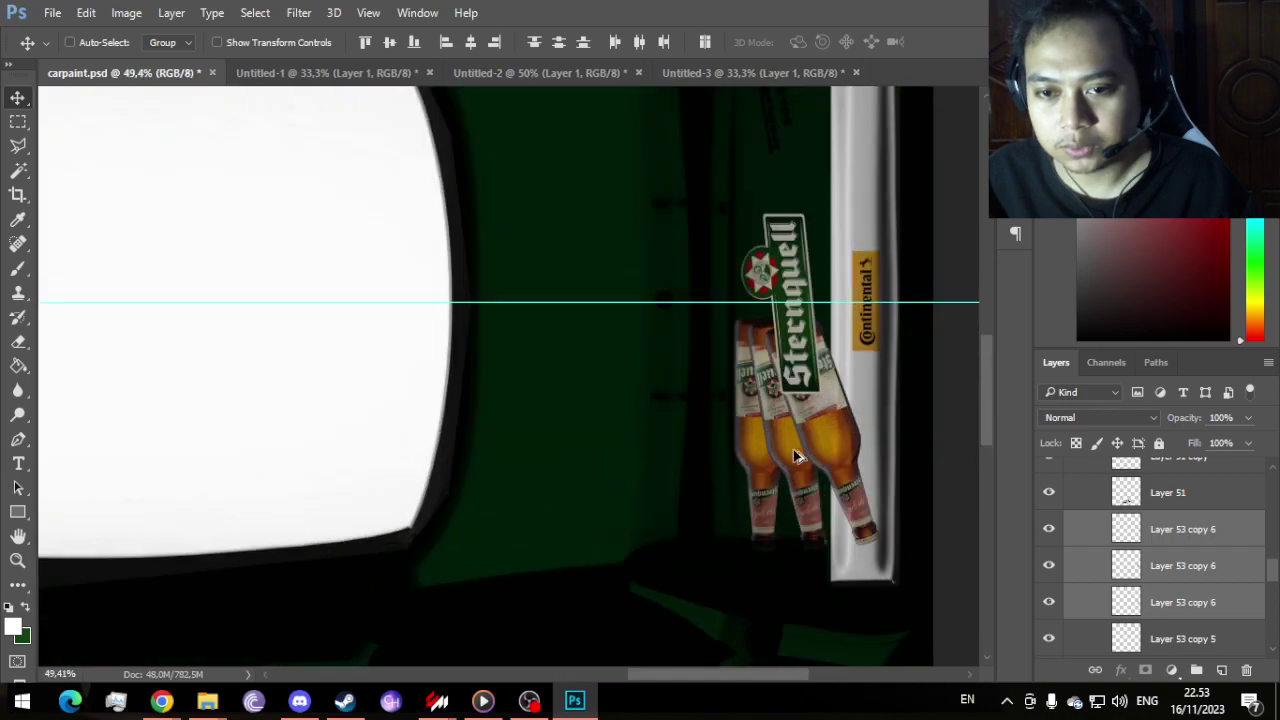
key("ctrl+t")
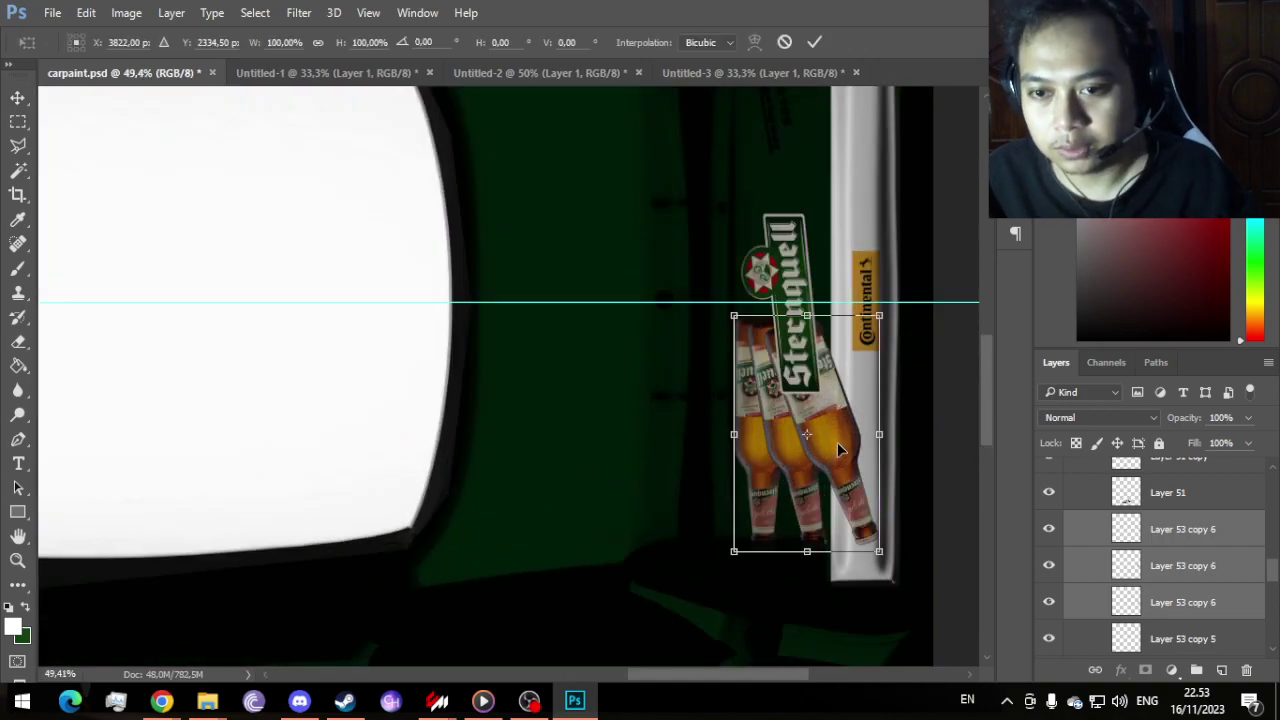
right_click(838, 450)
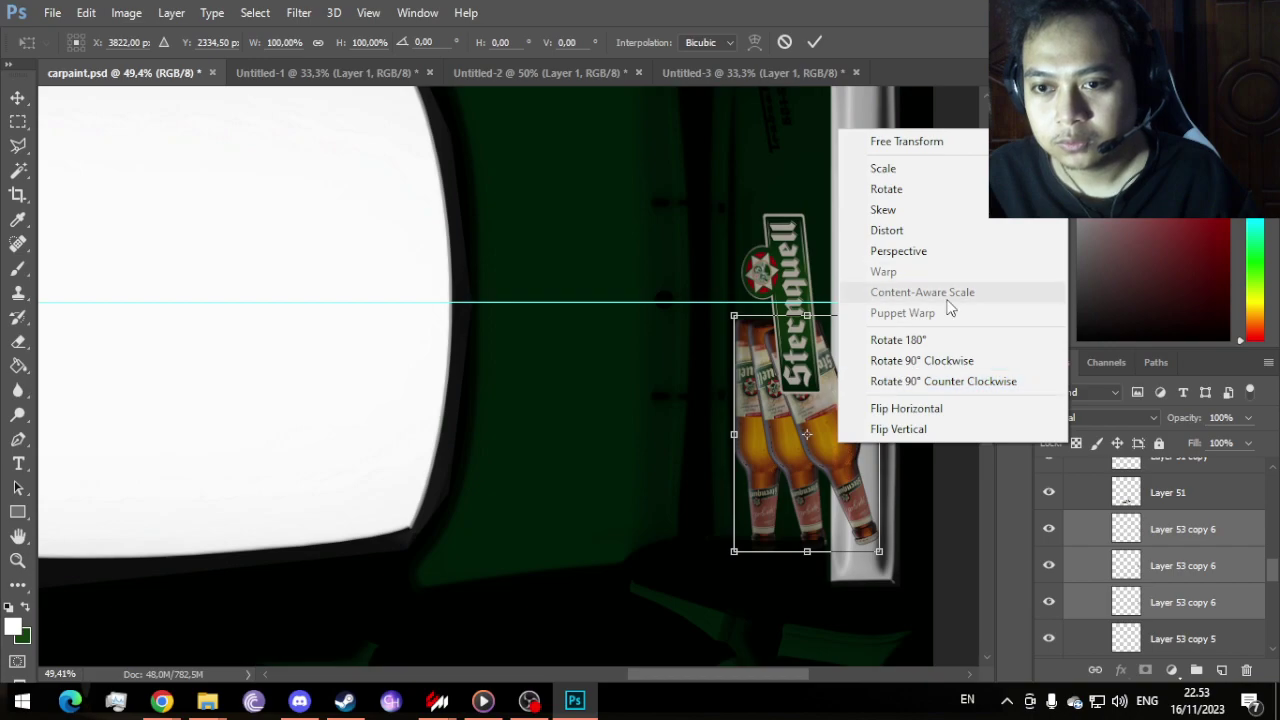
left_click(950, 362)
left_click_drag(878, 437, 893, 460)
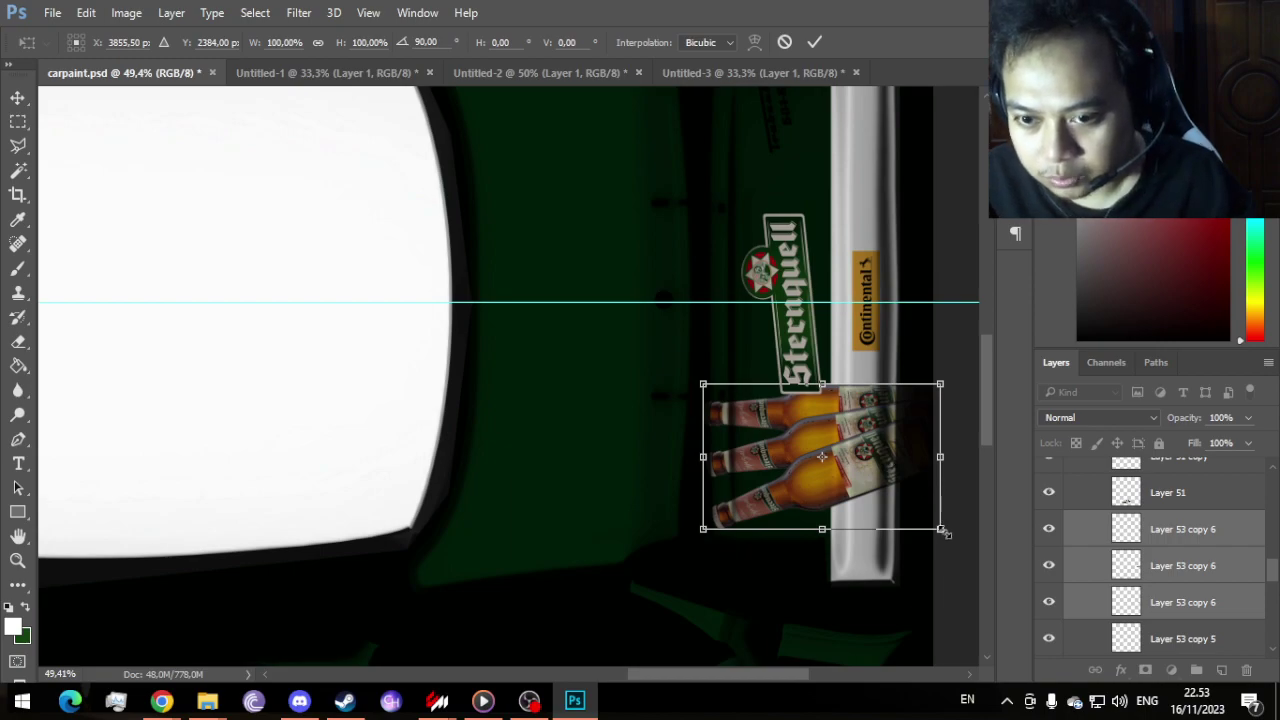
left_click_drag(944, 532, 879, 497)
left_click_drag(838, 435, 826, 430)
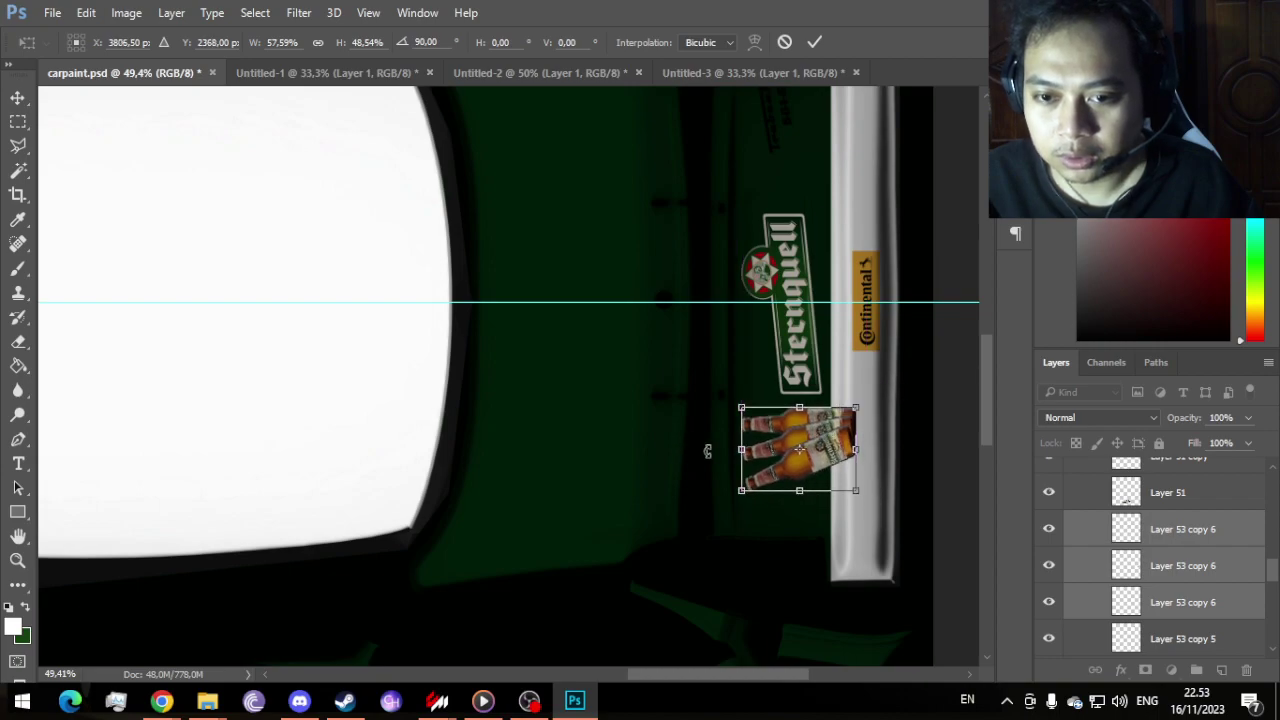
Step: Tilt the three small bottles to a rotation of about 80.6° and nudge them so their bases overlap the rear bumper edge
left_click_drag(727, 443, 738, 454)
scroll(843, 447, "up", 3)
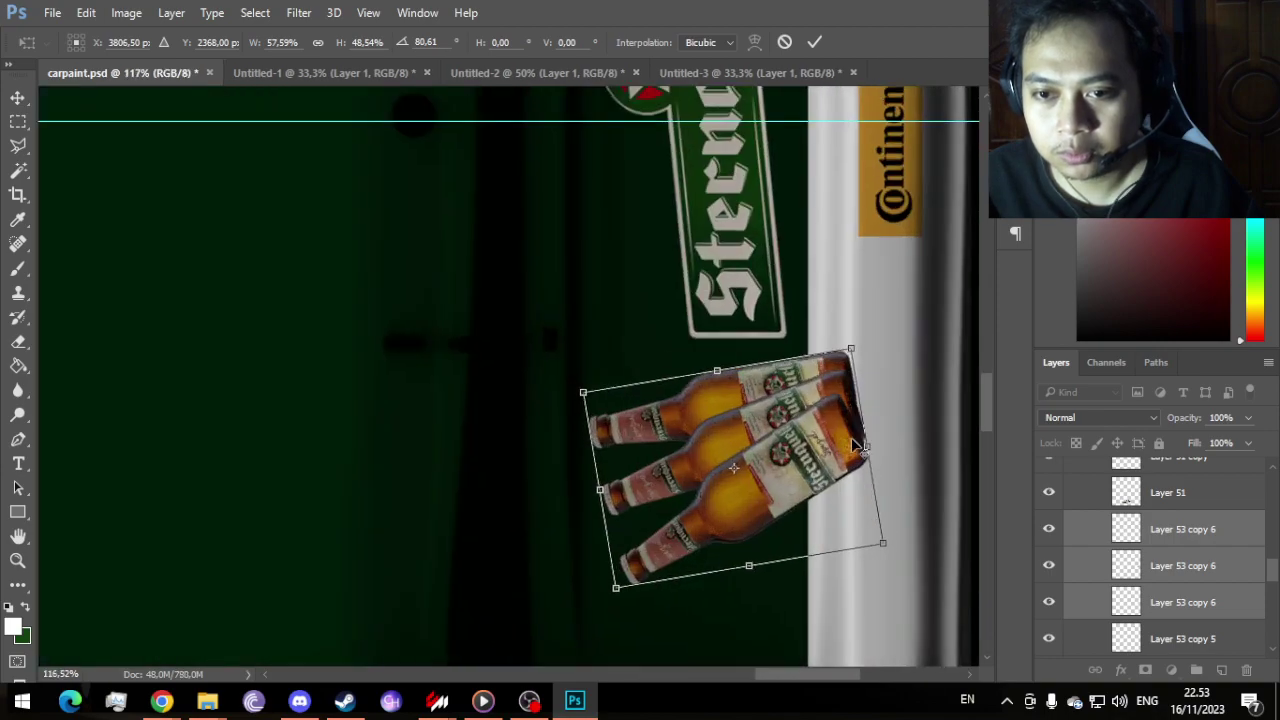
left_click_drag(810, 446, 803, 447)
left_click(816, 40)
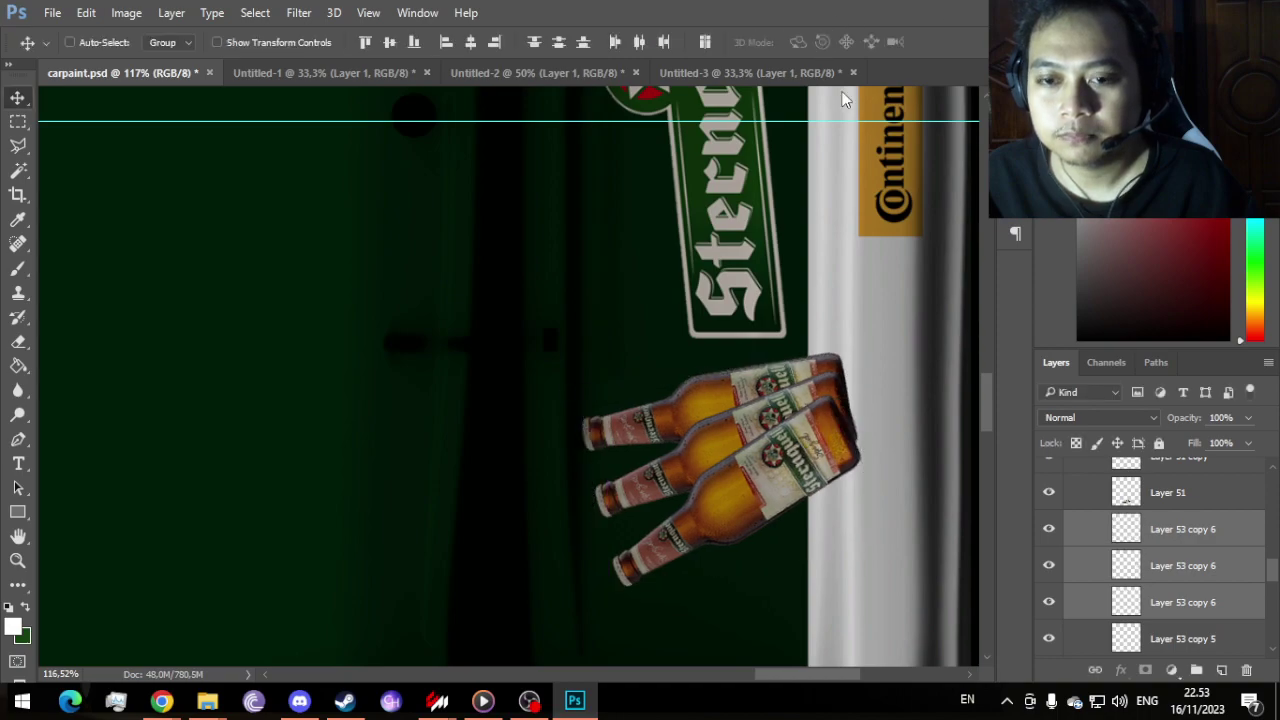
Step: Merge the three selected rear bottle layers, all named Layer 53 copy 6, into a single layer
scroll(922, 292, "down", 3)
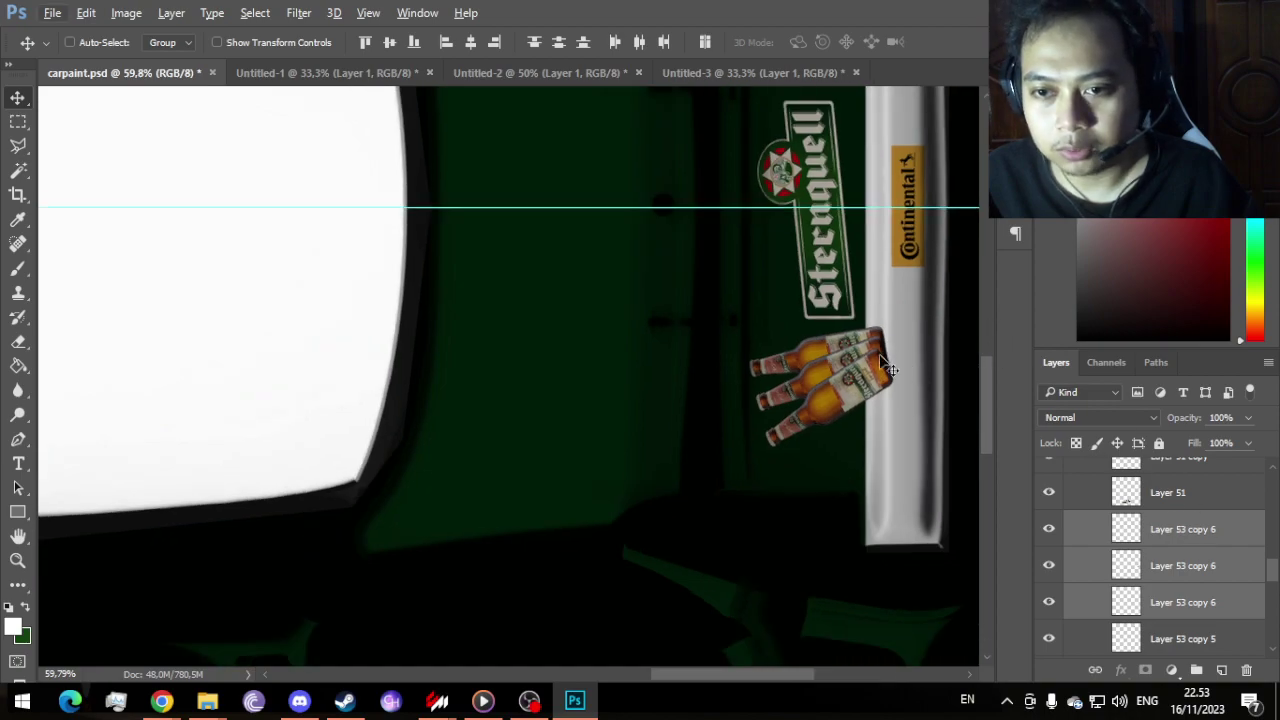
right_click(1175, 531)
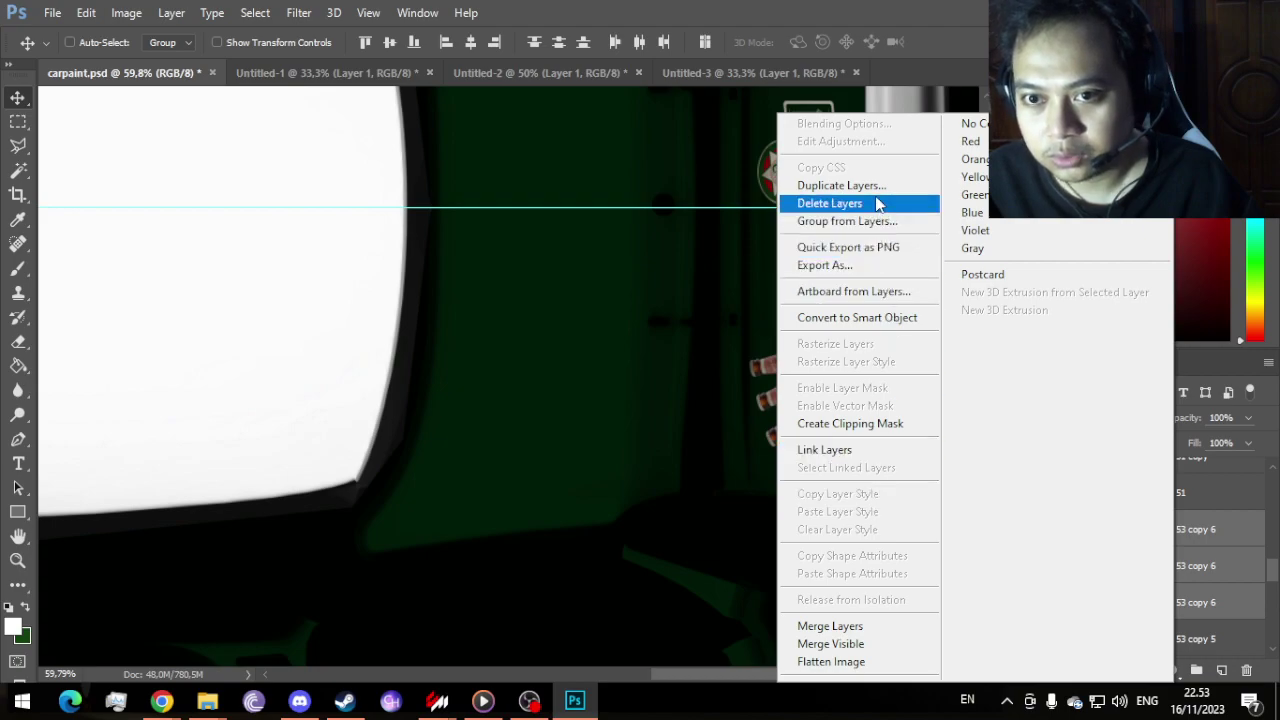
left_click(878, 626)
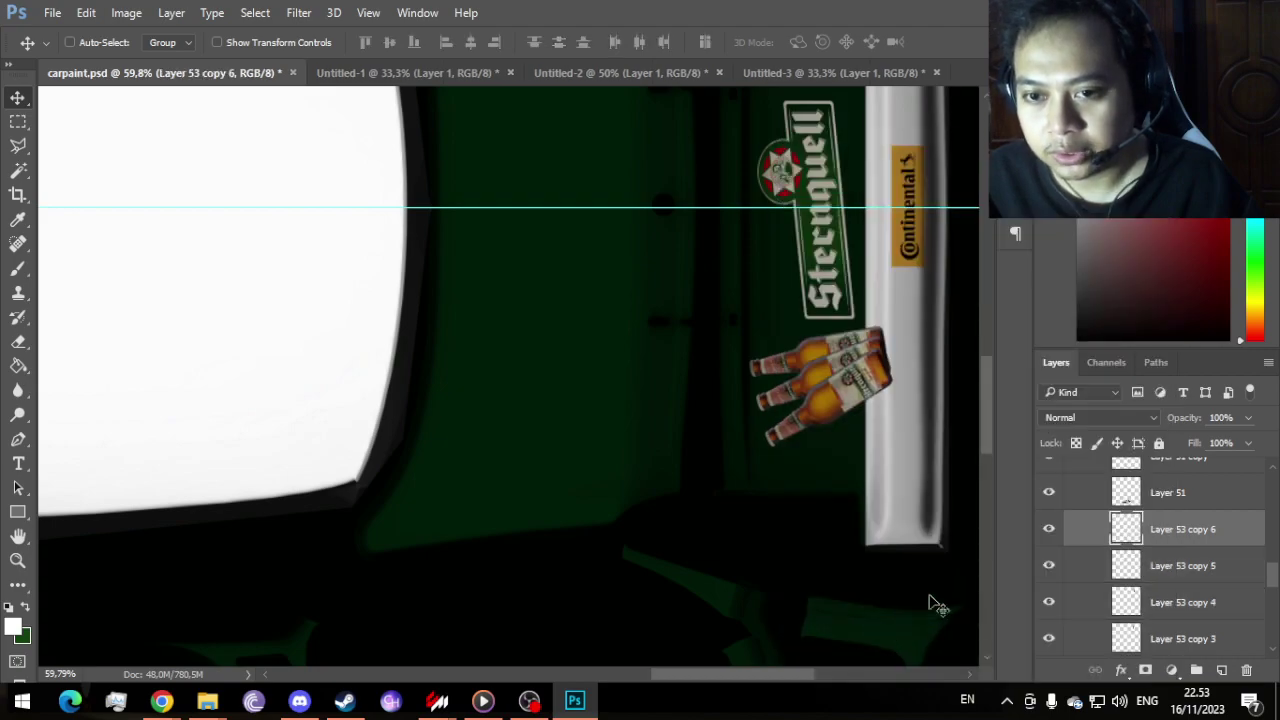
Step: Delete the bottle bases overlapping the rear bumper with a rectangular selection on Layer 53 copy 6, and clear the selection
scroll(892, 340, "up", 4)
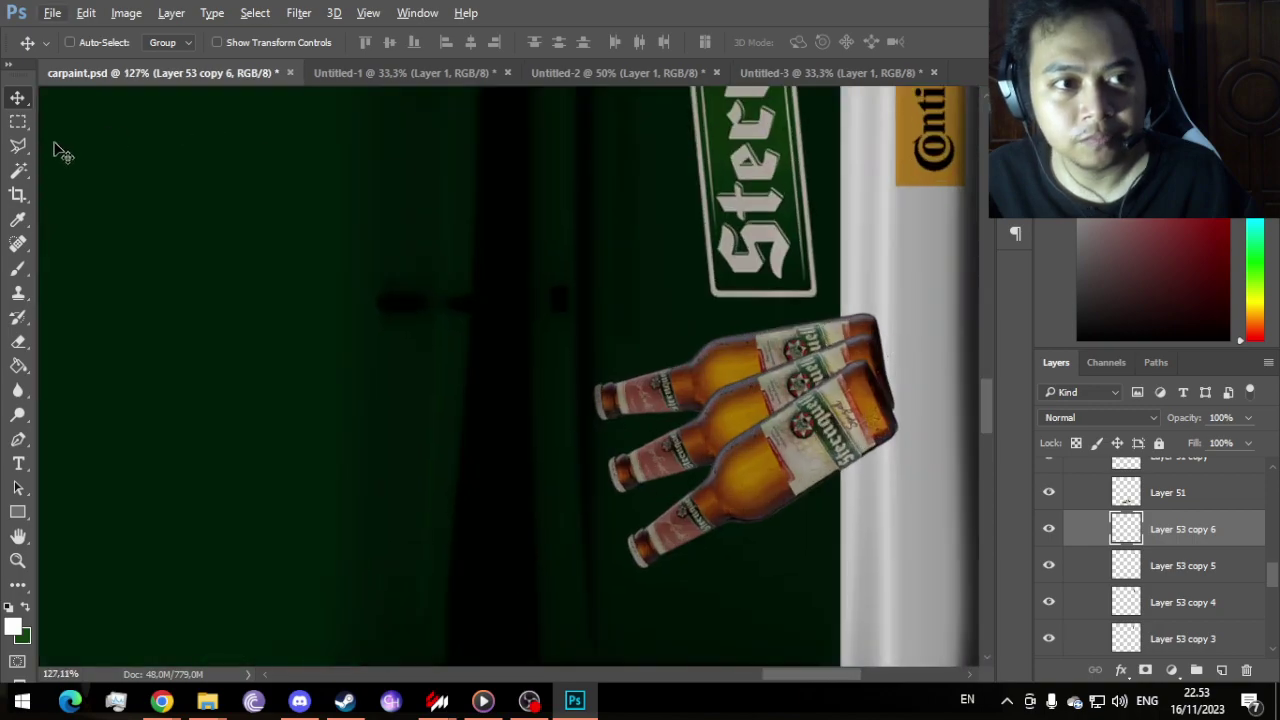
left_click(18, 196)
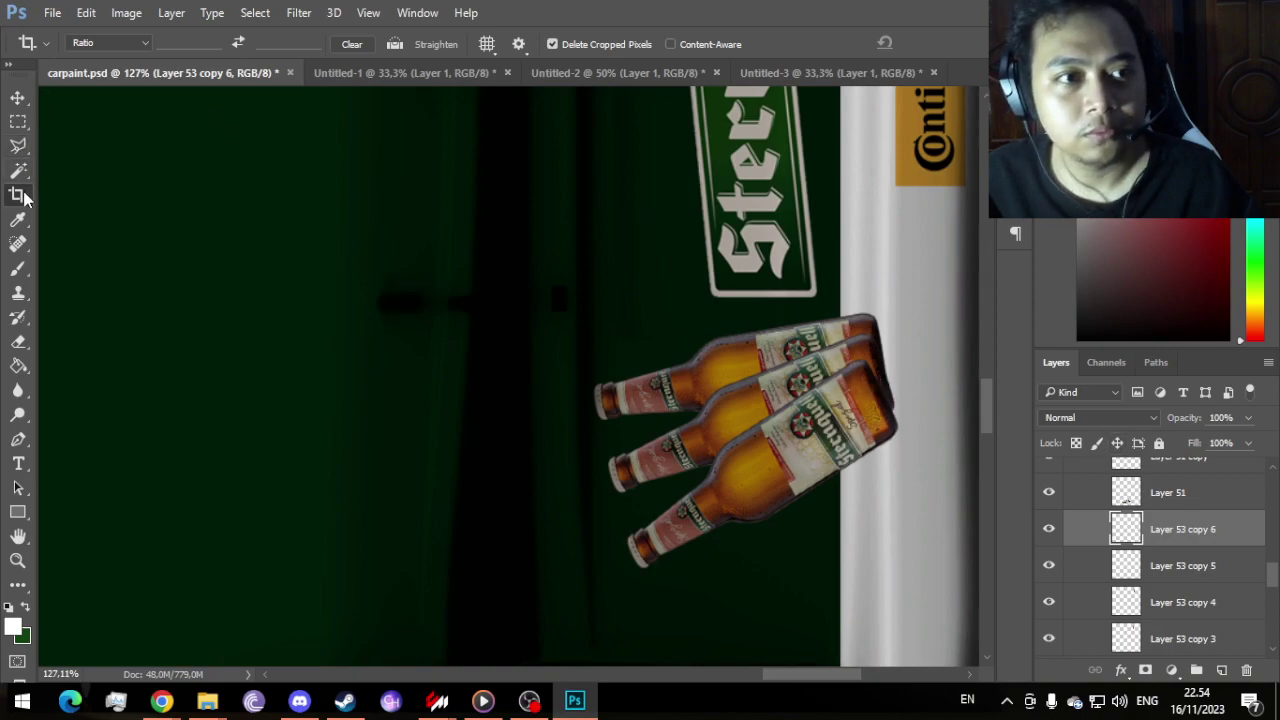
left_click(17, 122)
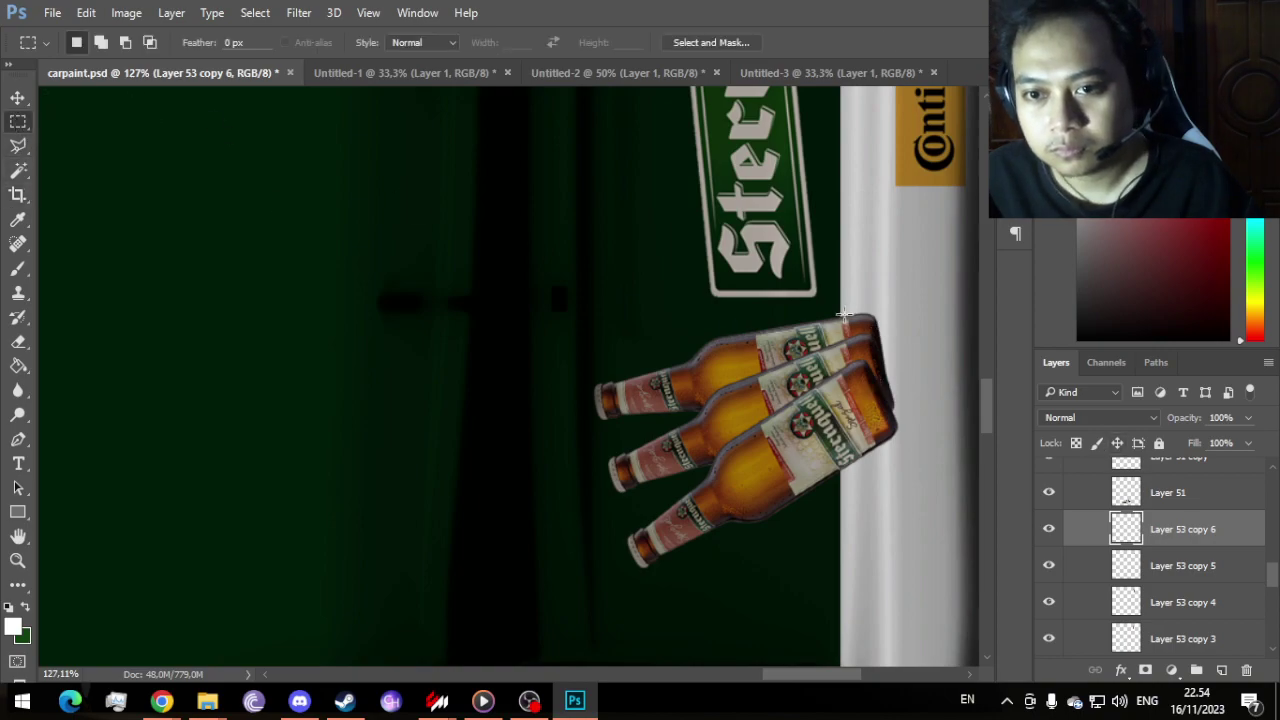
left_click_drag(839, 308, 912, 508)
key("Delete")
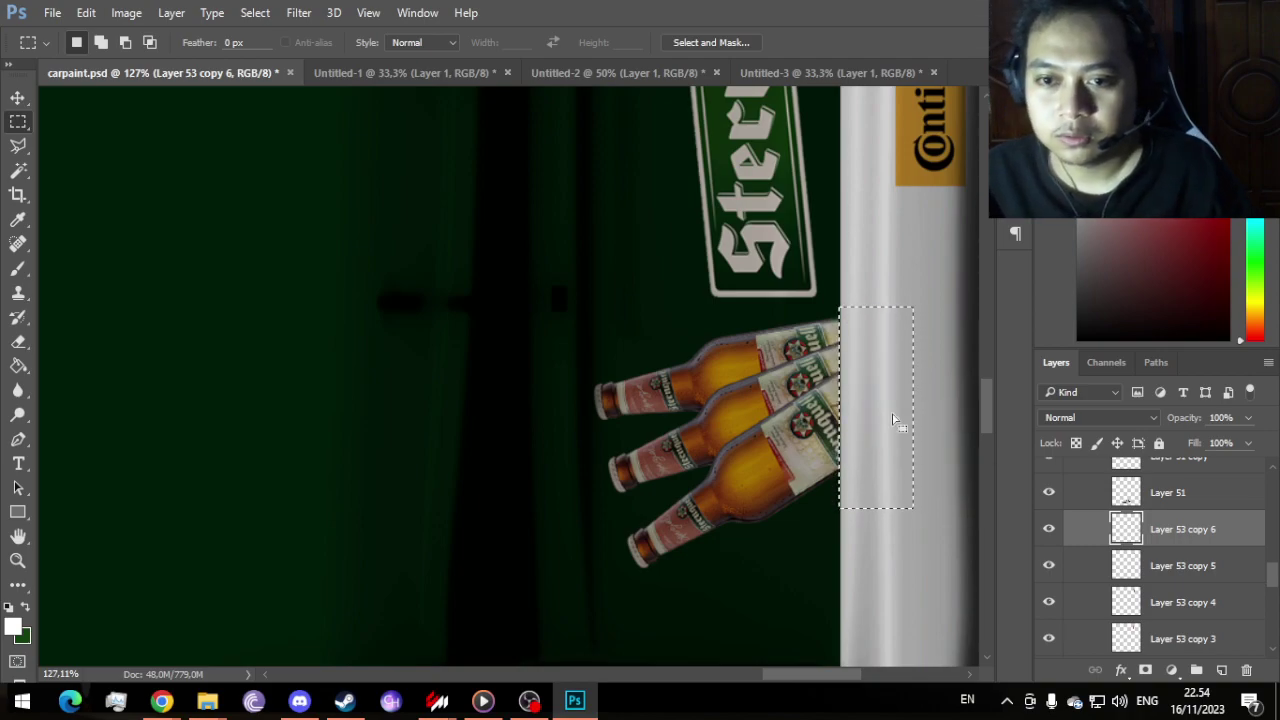
scroll(881, 399, "down", 2)
scroll(881, 399, "down", 4)
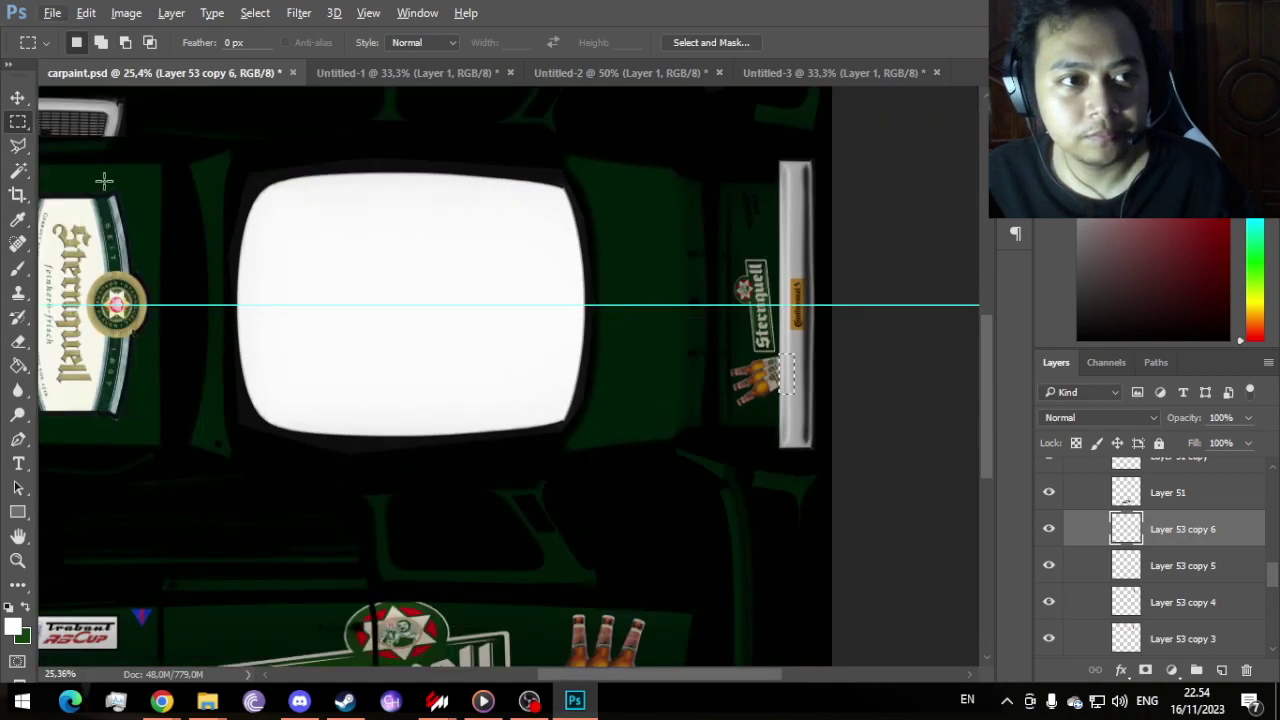
left_click(20, 168)
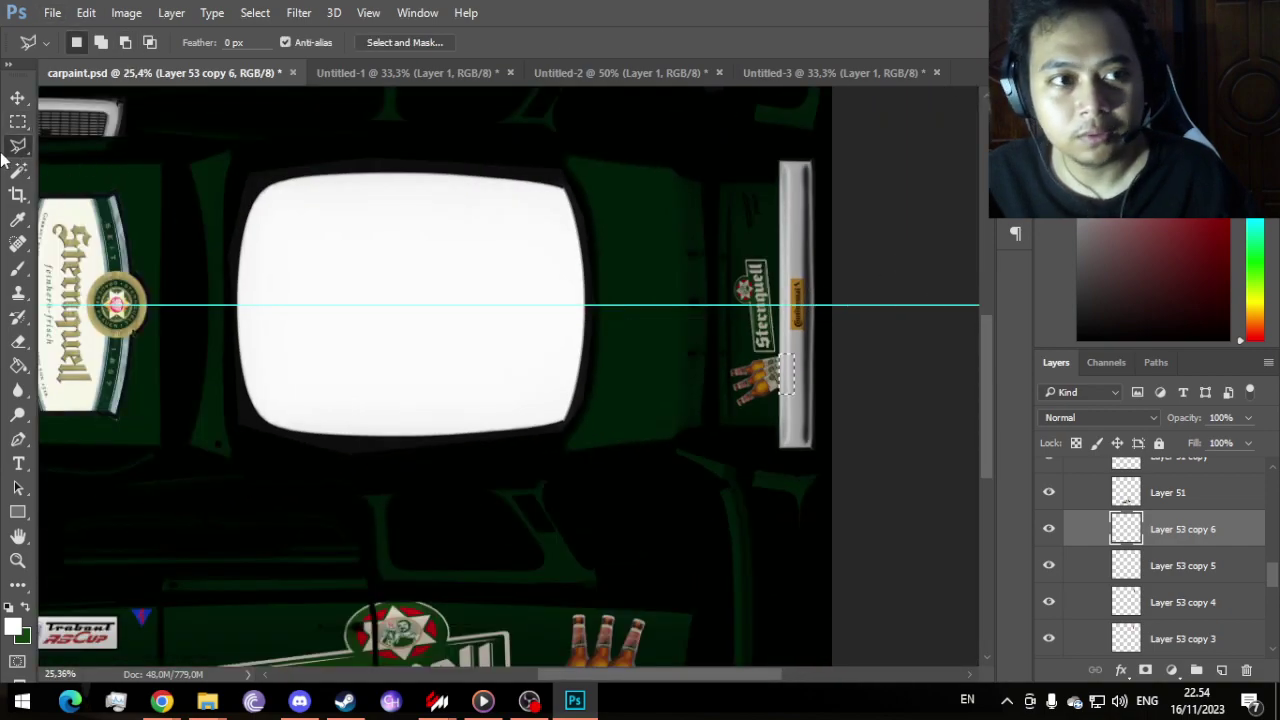
key("shift+w")
scroll(894, 320, "up", 4)
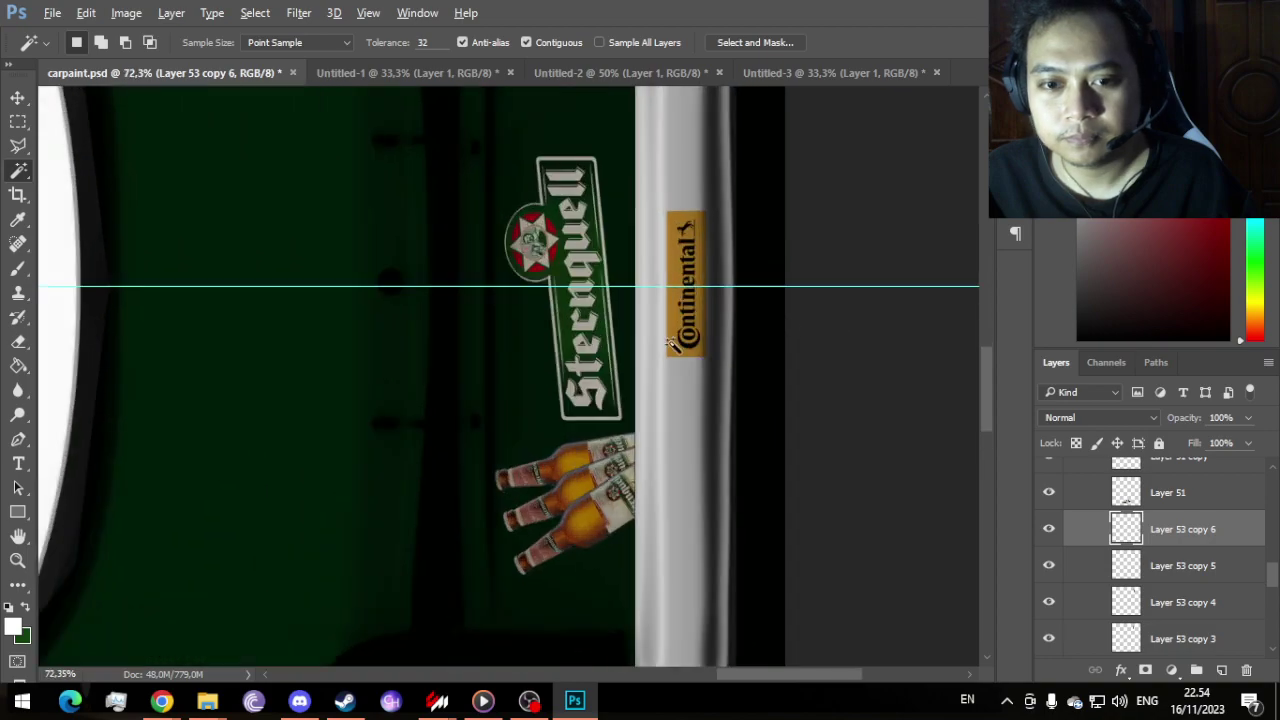
scroll(672, 343, "up", 1)
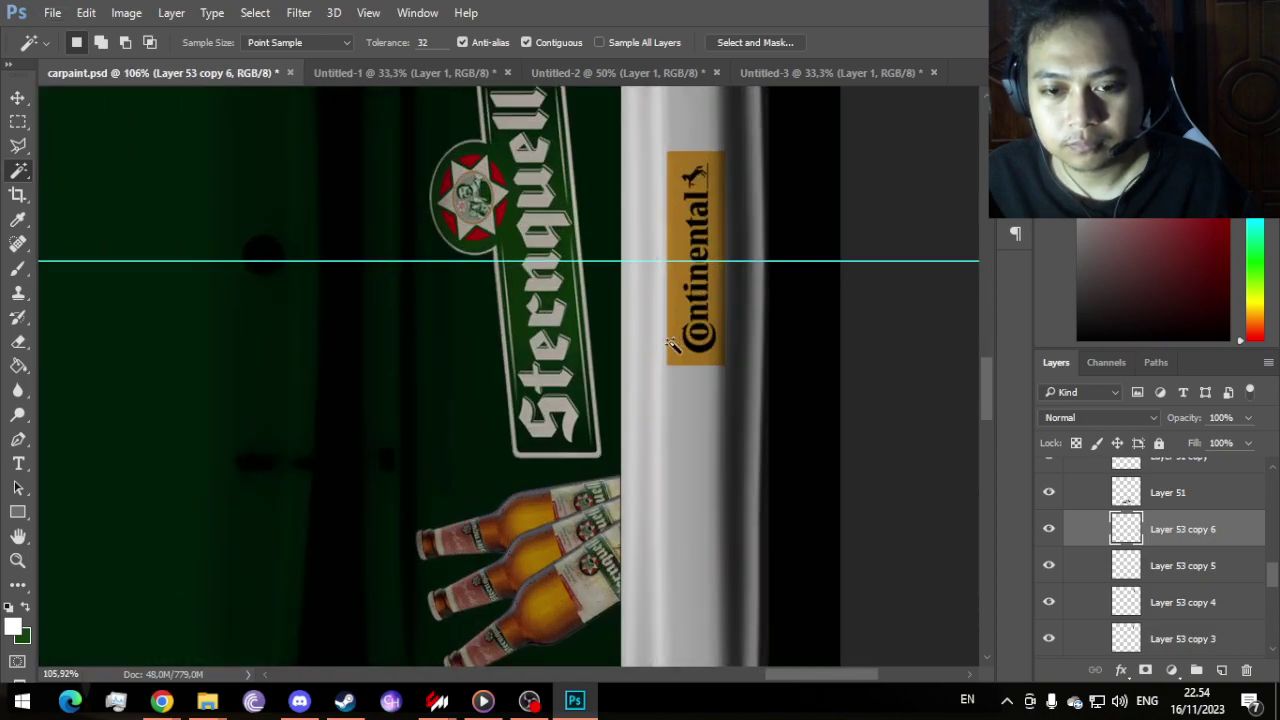
scroll(672, 343, "down", 8)
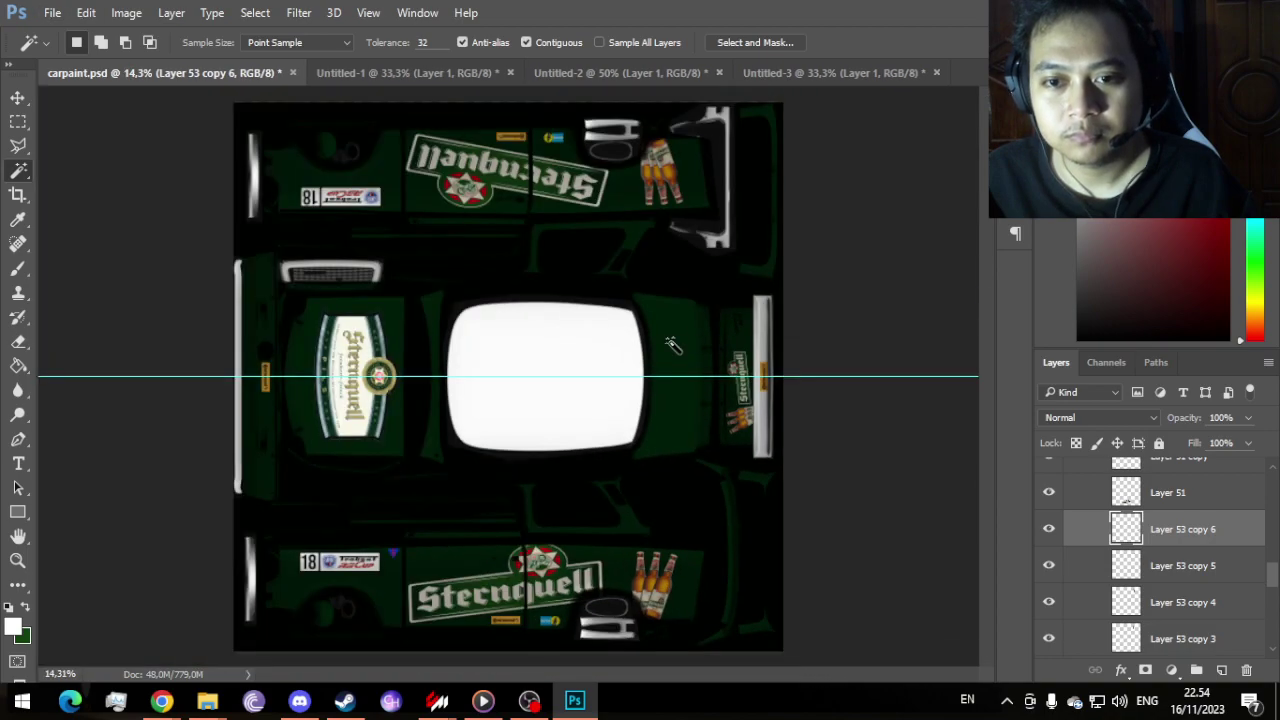
scroll(672, 343, "down", 1)
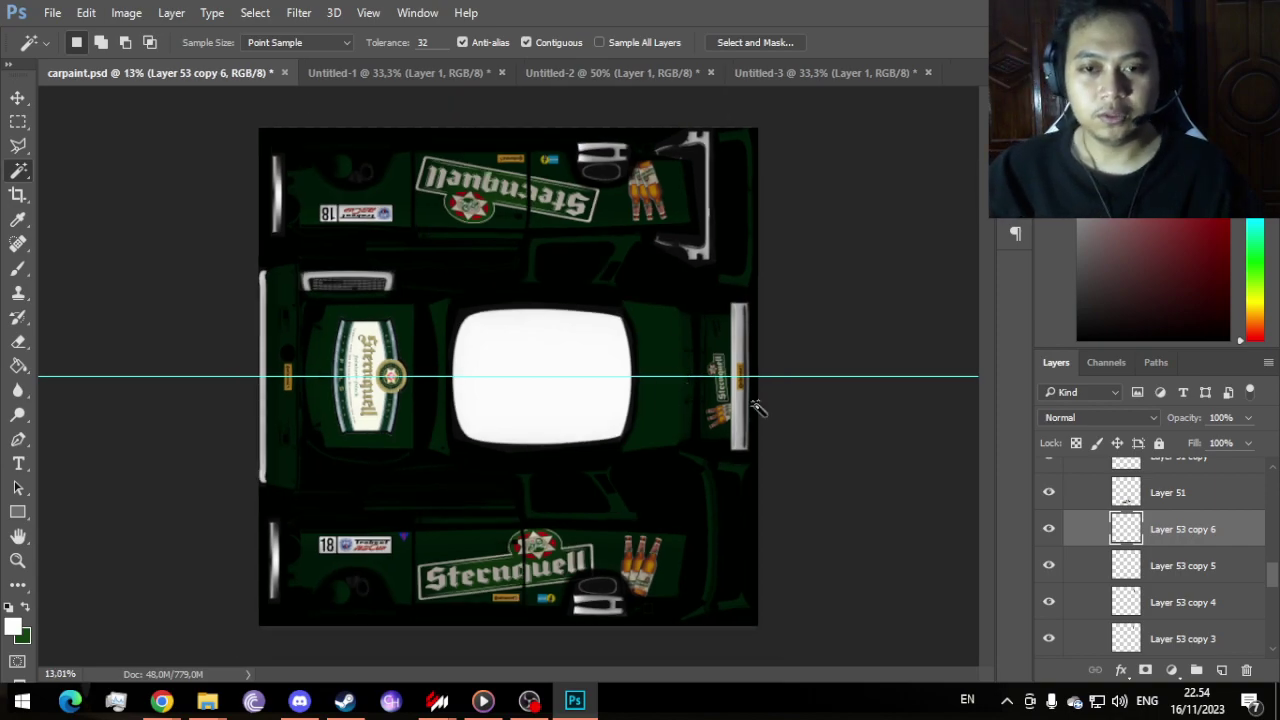
Step: Switch to Chrome and look through the saved Sternquell logo pages and the "sternquell pils logo" image results for more artwork
key("alt+Tab")
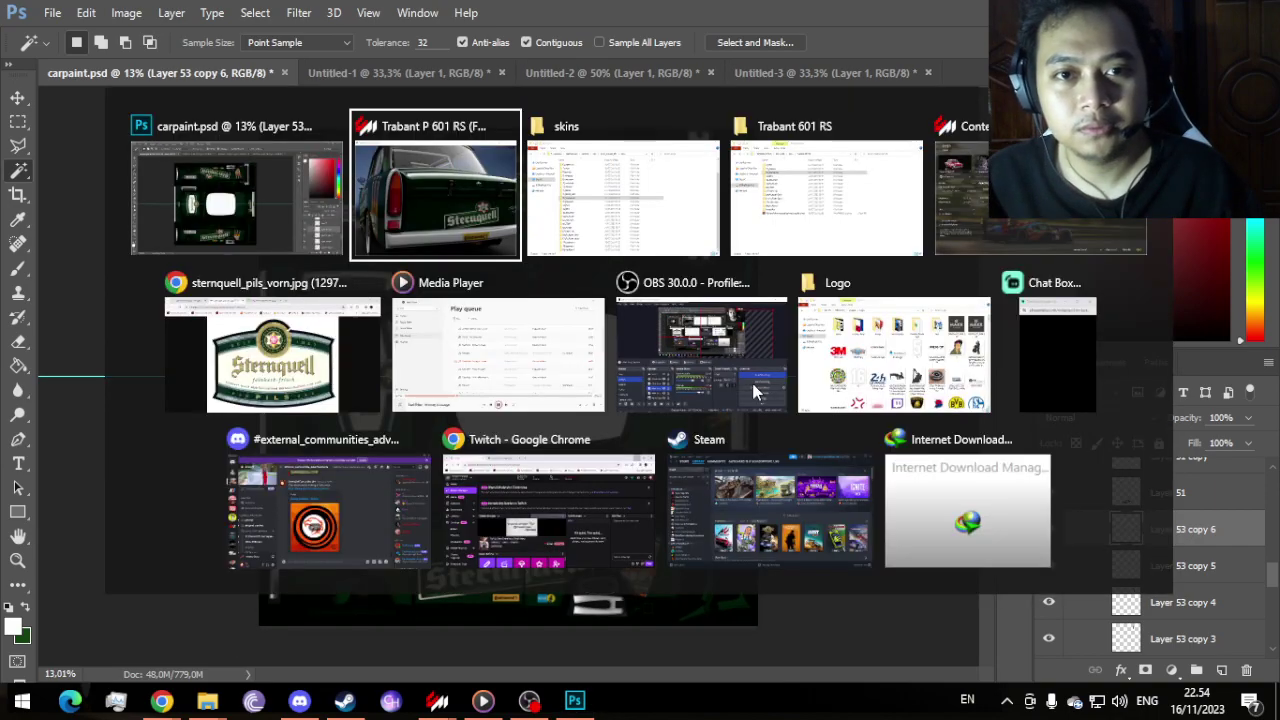
left_click(366, 382)
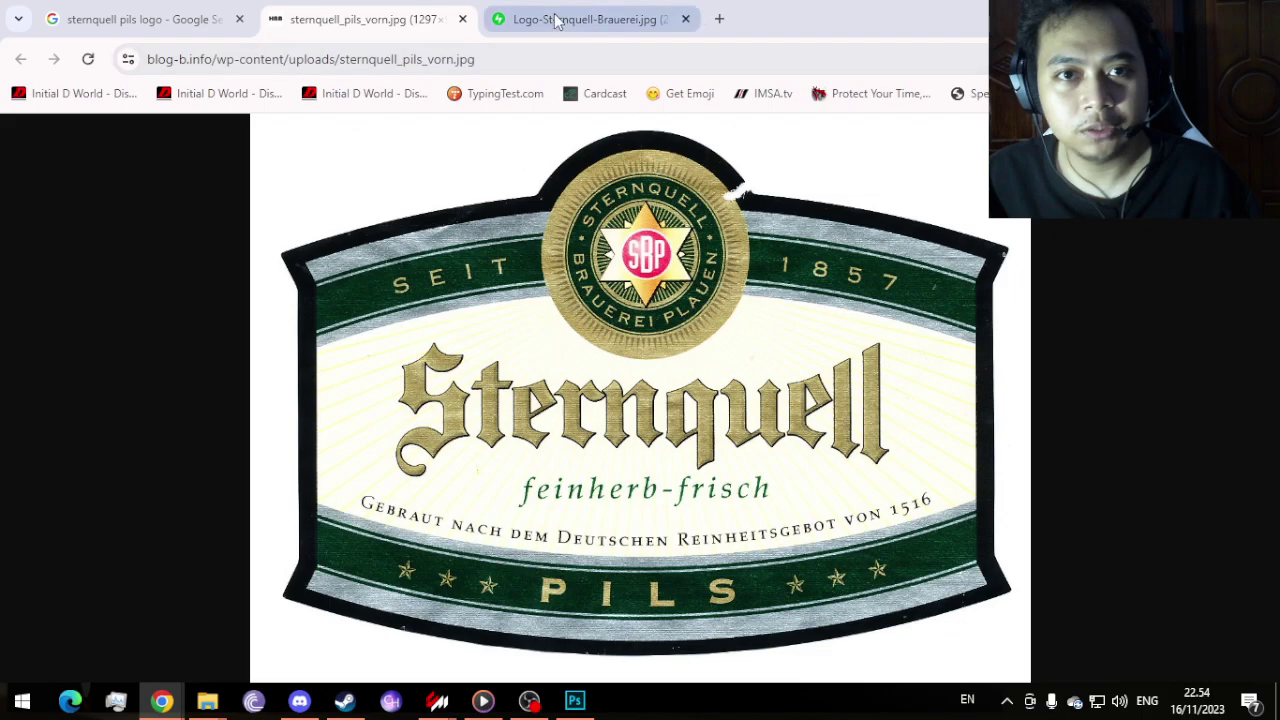
left_click(557, 20)
left_click(324, 20)
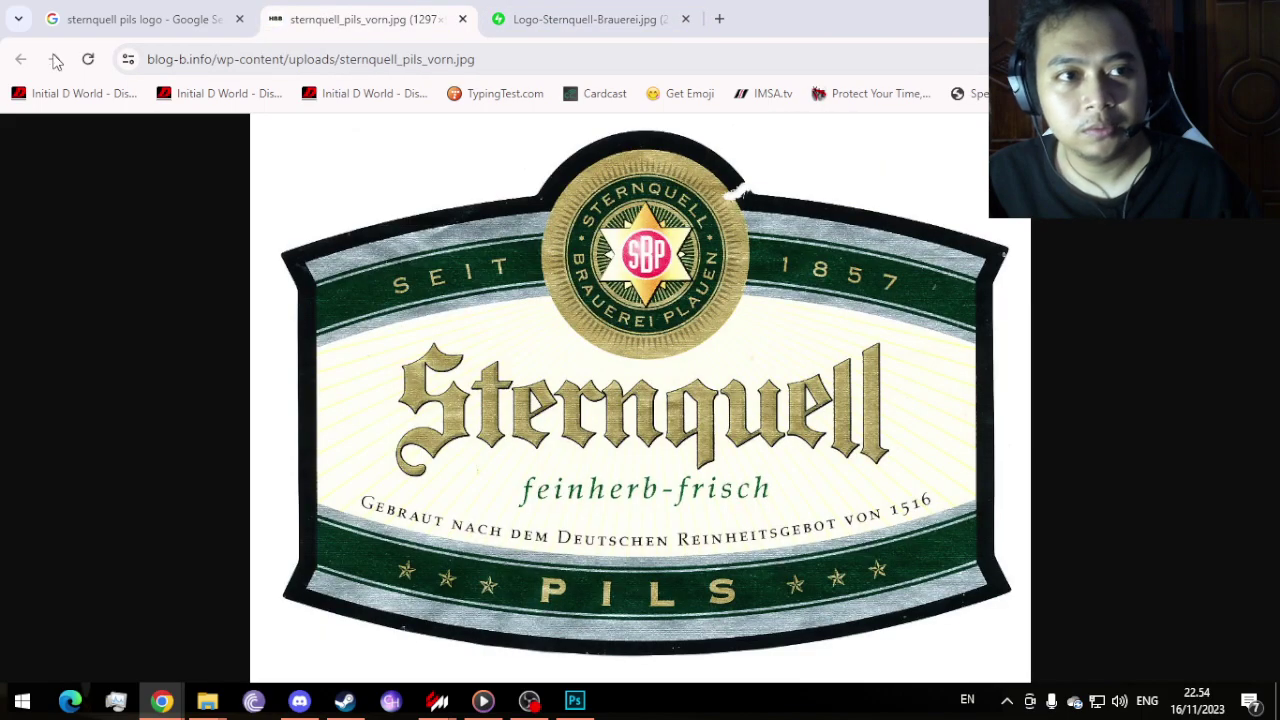
left_click(148, 21)
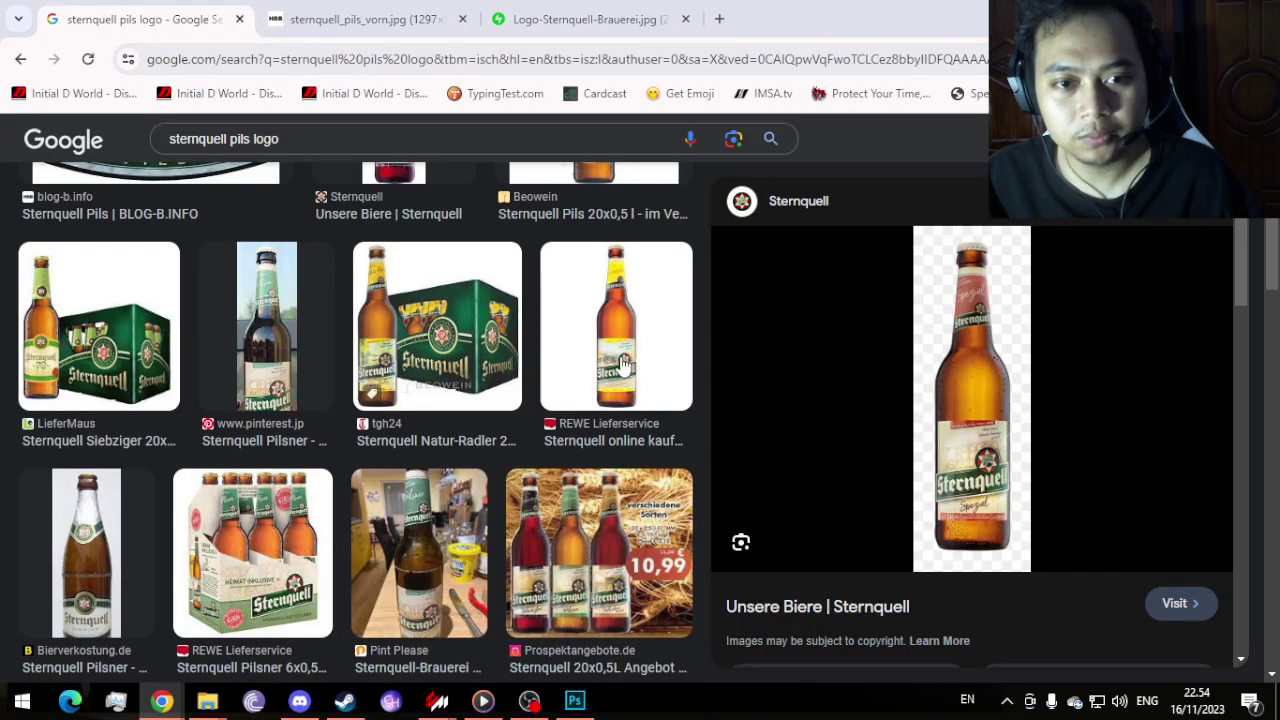
scroll(622, 365, "down", 5)
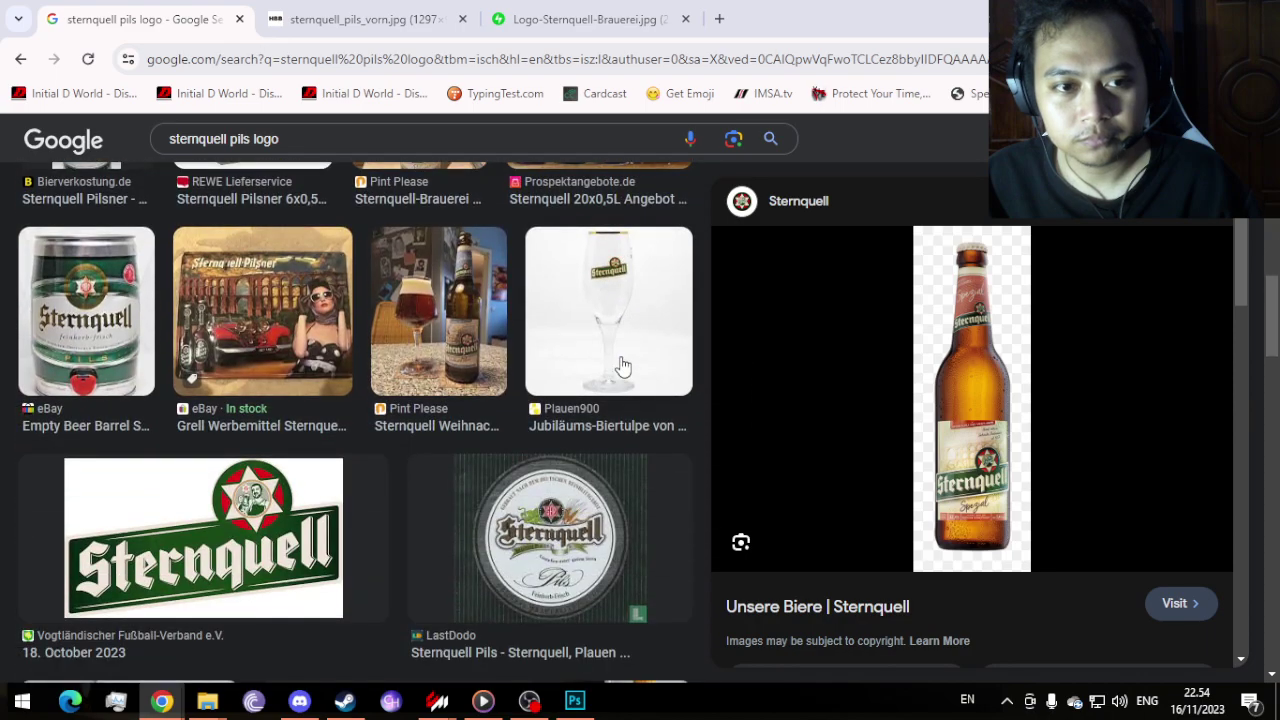
scroll(622, 365, "down", 3)
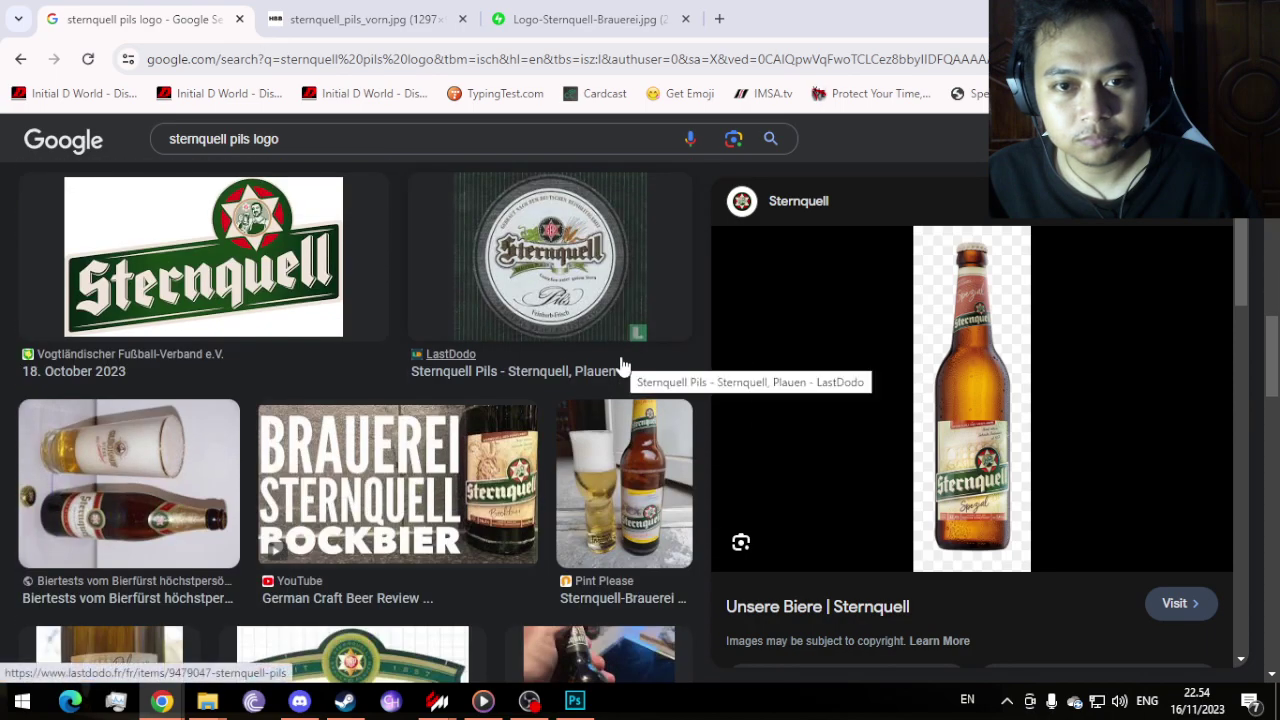
scroll(622, 365, "down", 5)
scroll(622, 368, "up", 5)
scroll(622, 368, "down", 2)
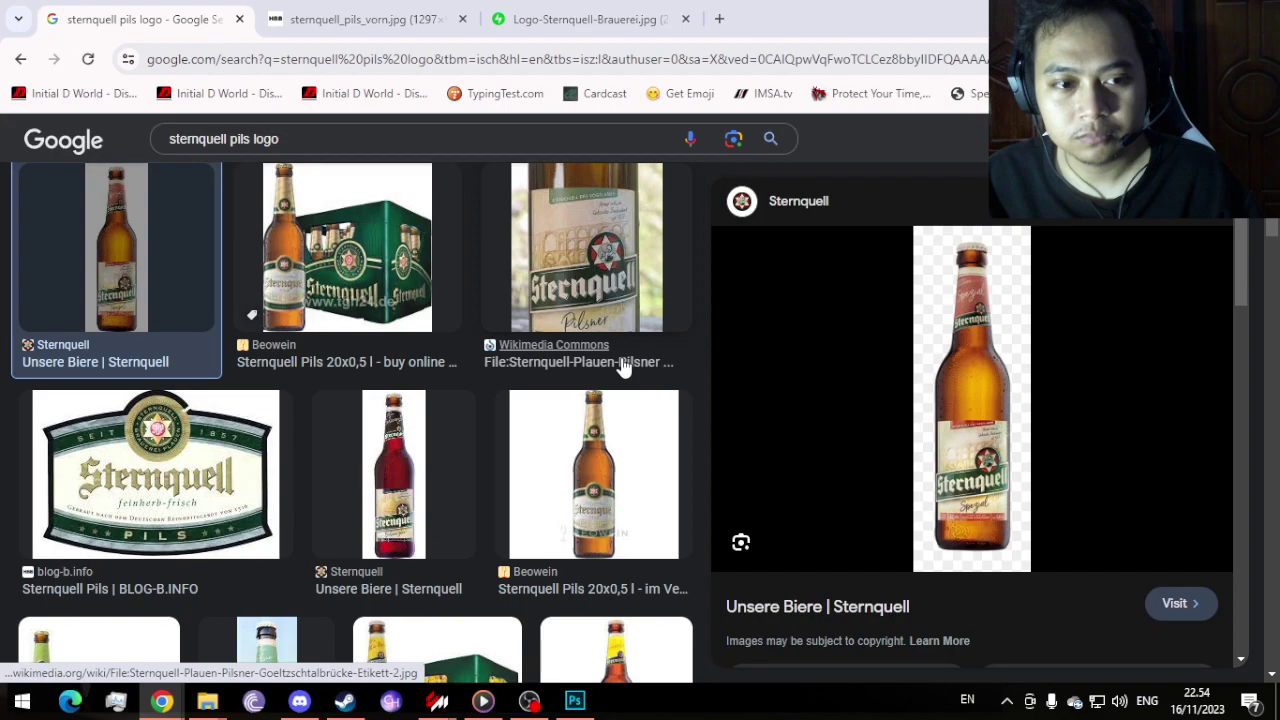
key("alt+Tab")
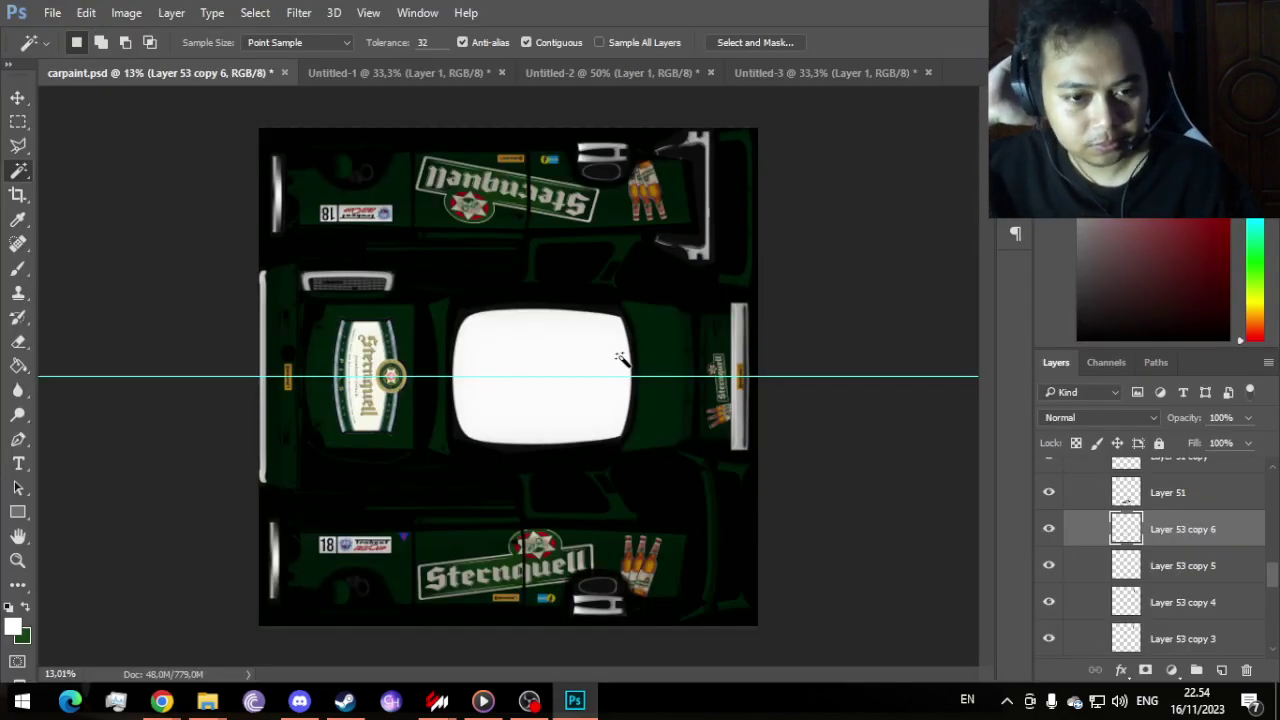
Step: Switch to the Trabant showroom preview and examine the Sternquell livery from the rear, front and side
key("alt+Tab")
key("Tab")
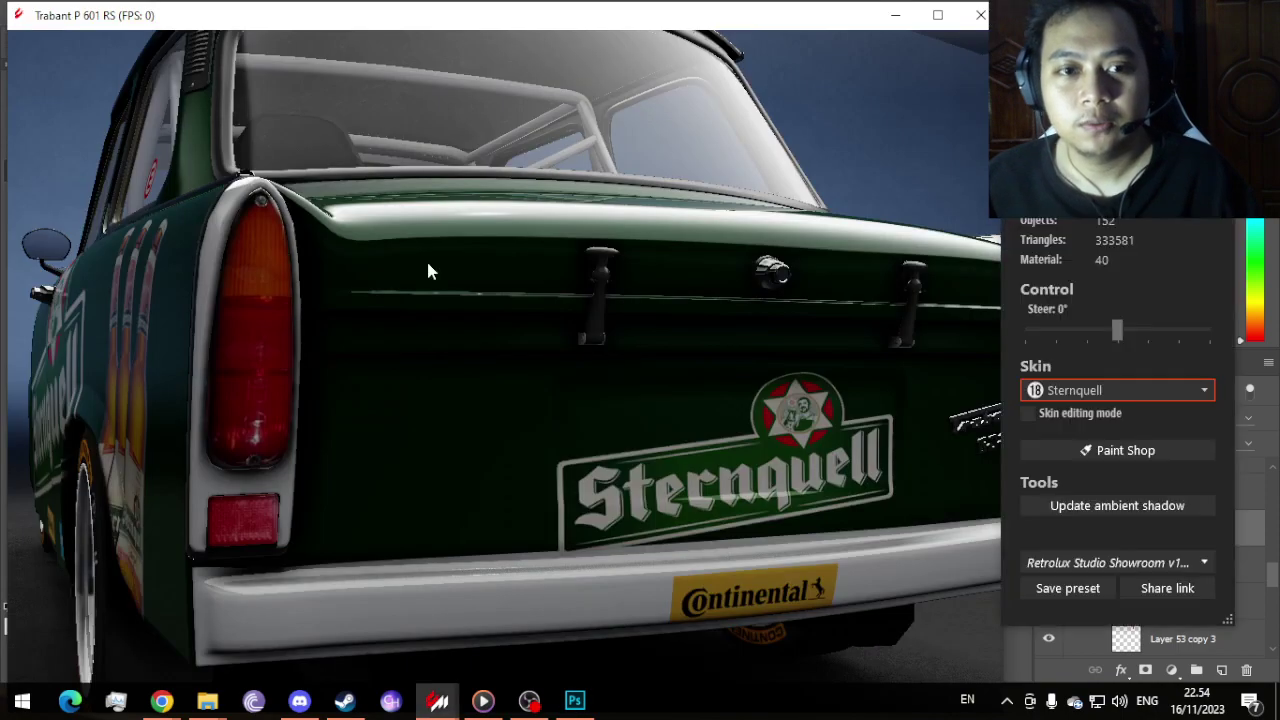
left_click_drag(243, 249, 754, 352)
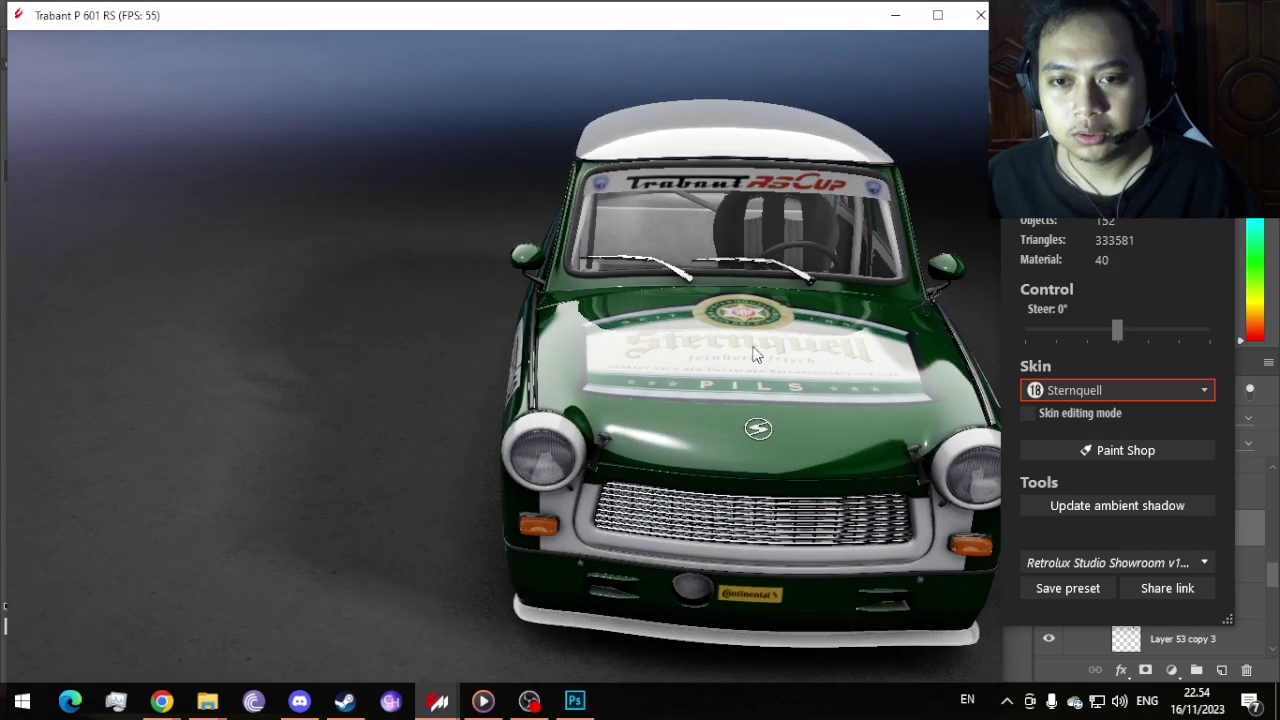
left_click_drag(754, 352, 707, 336)
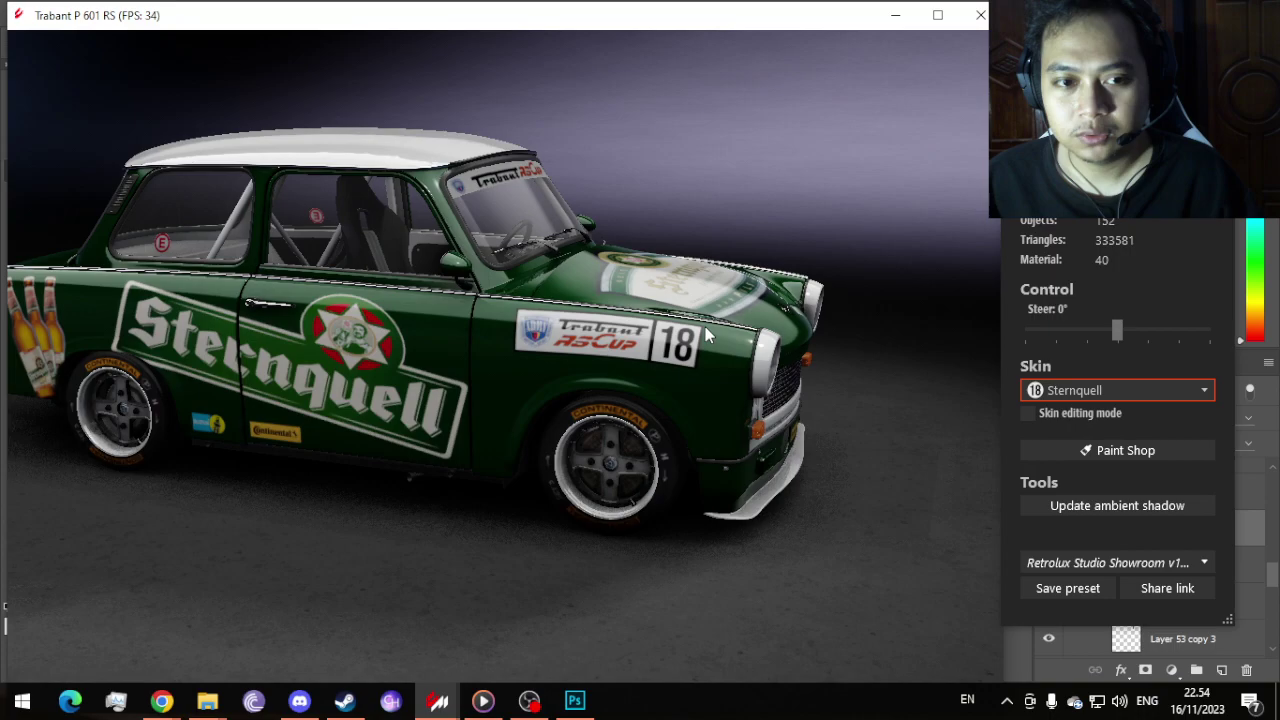
left_click_drag(705, 326, 280, 308)
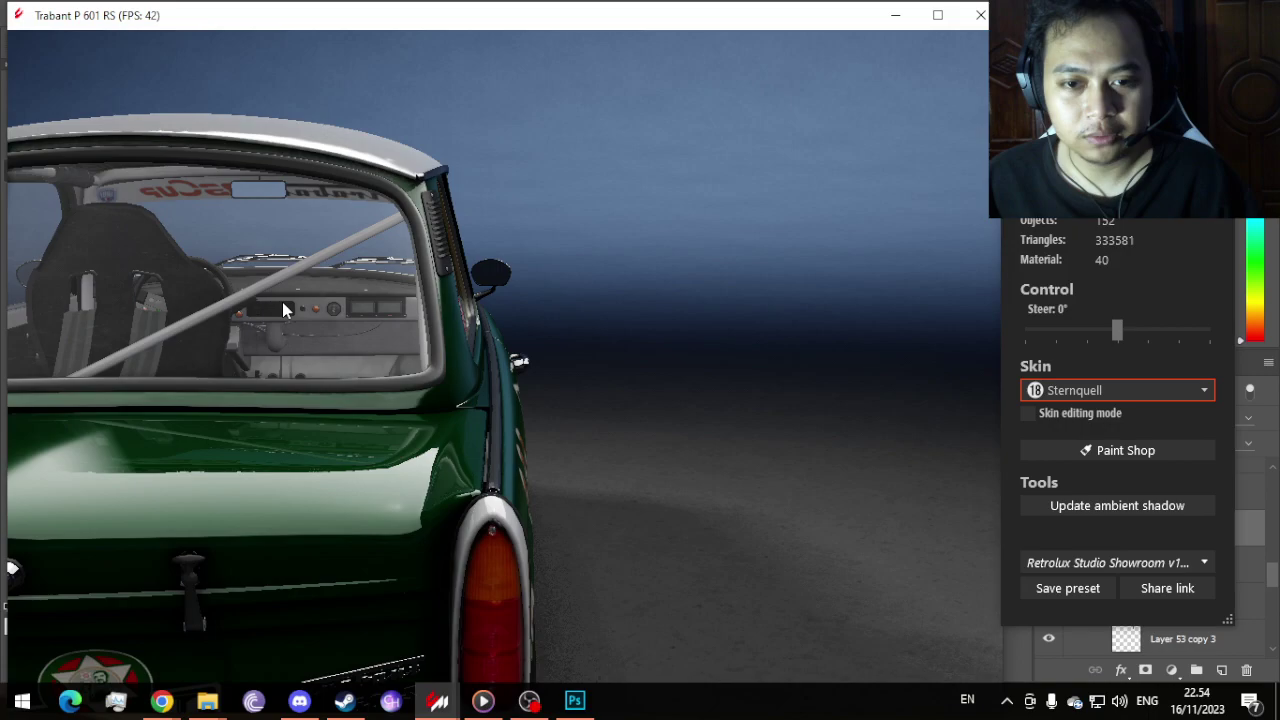
Step: Switch to Photoshop and show the Vita Cola group in carpaint.psd as a reference for the round headlight areas
key("alt+Tab")
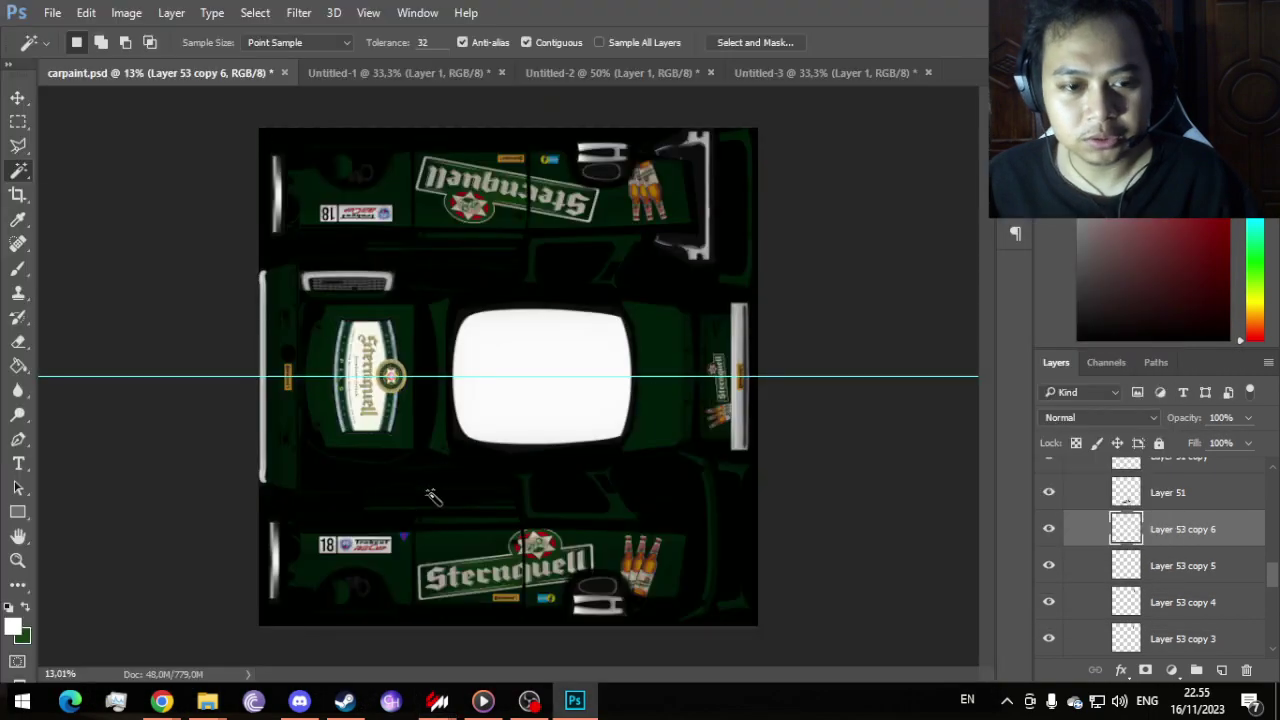
scroll(1217, 529, "down", 4)
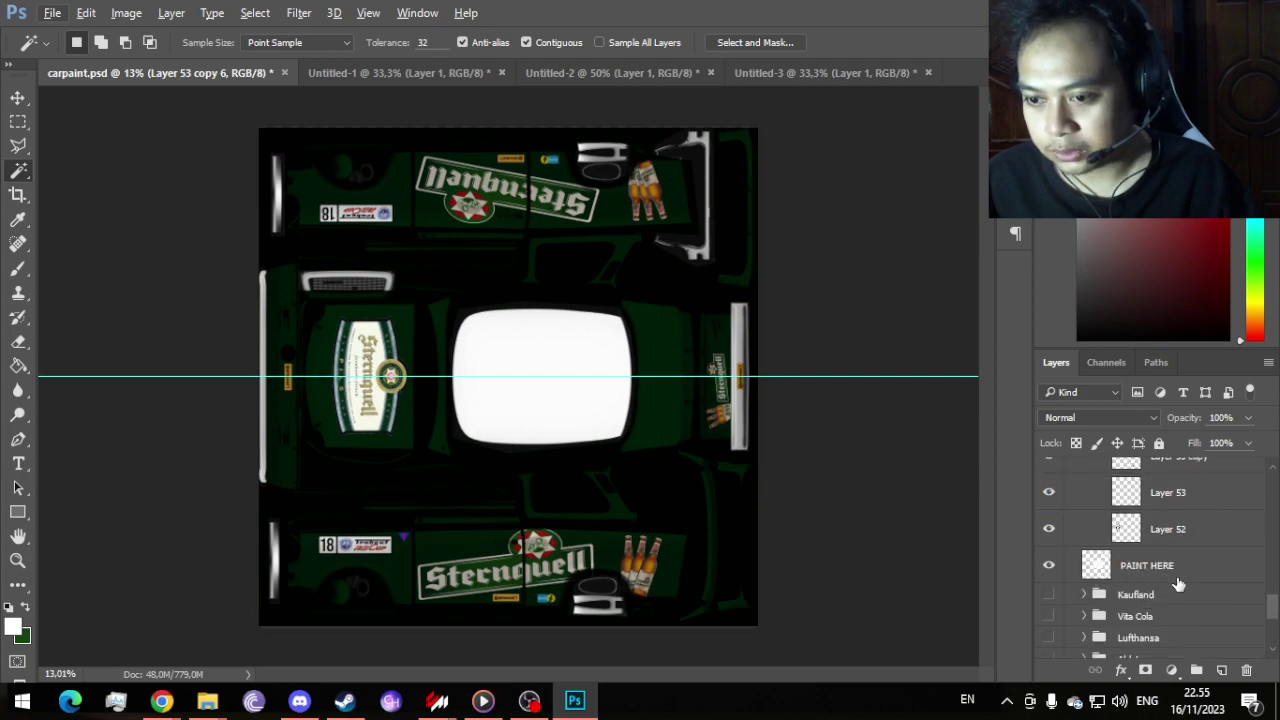
scroll(1178, 584, "down", 1)
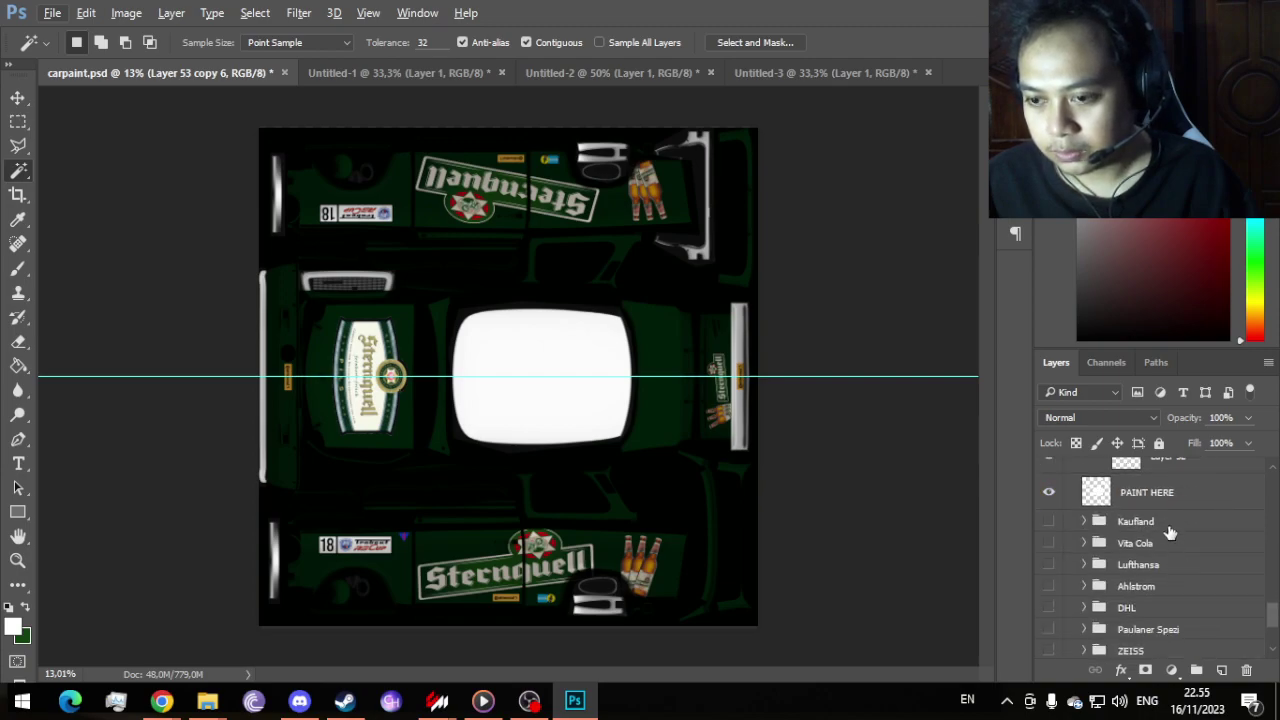
left_click(1164, 492)
scroll(323, 531, "up", 4)
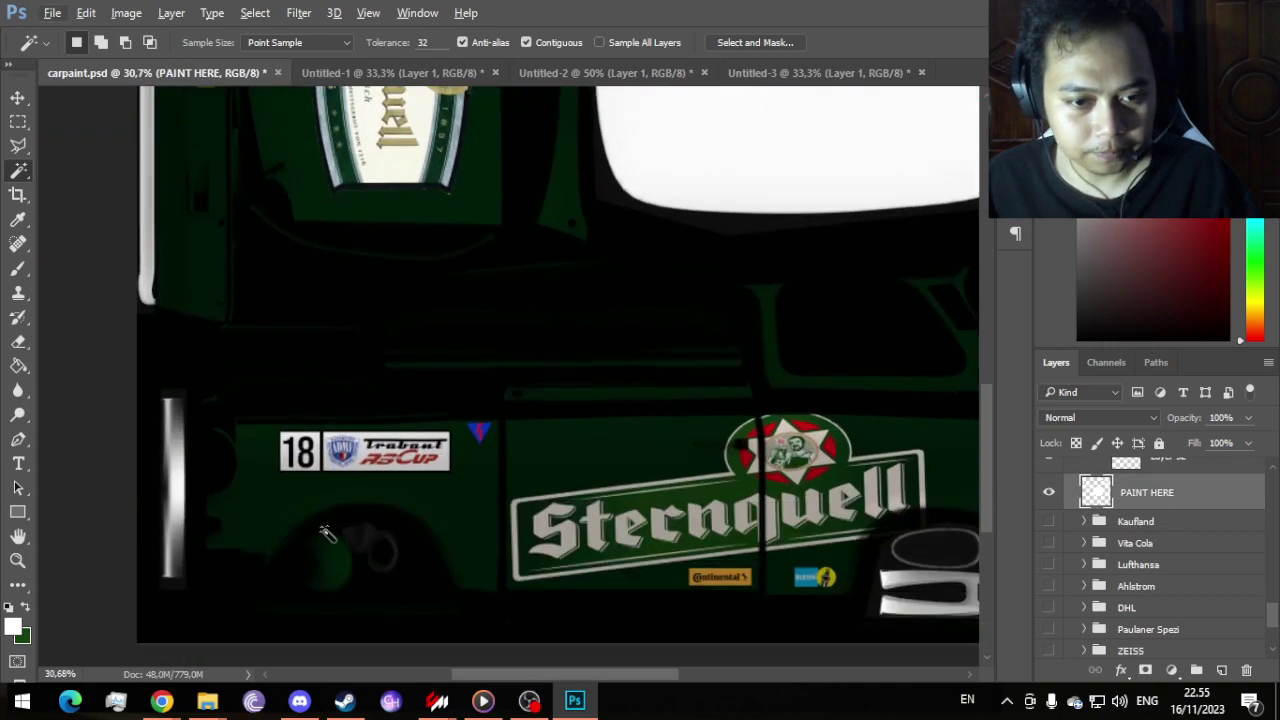
scroll(323, 531, "up", 4)
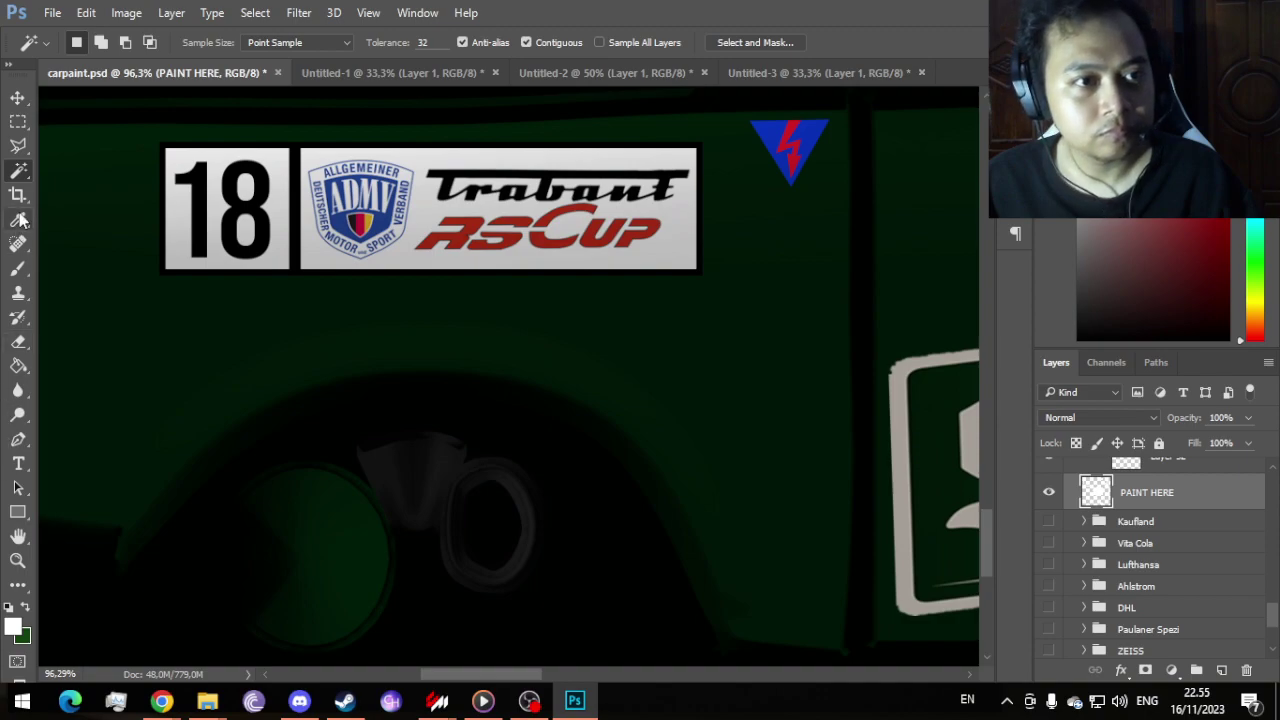
left_click(1049, 543)
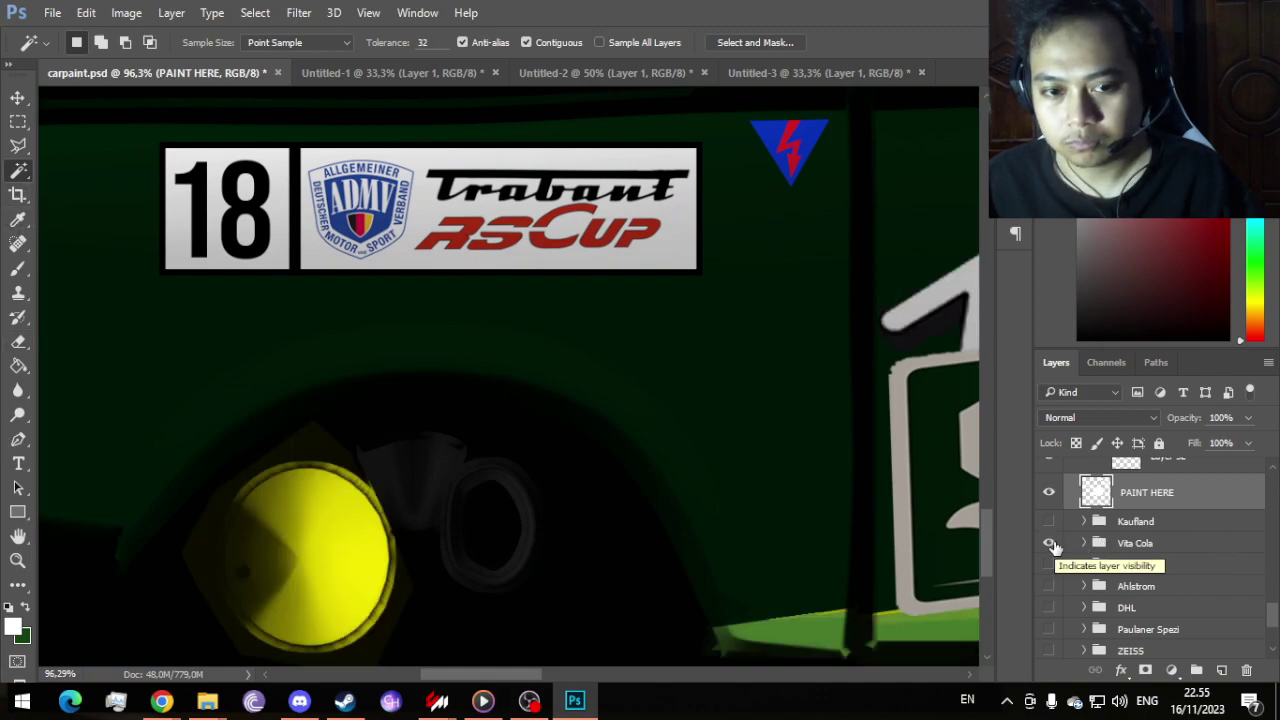
left_click(1125, 542)
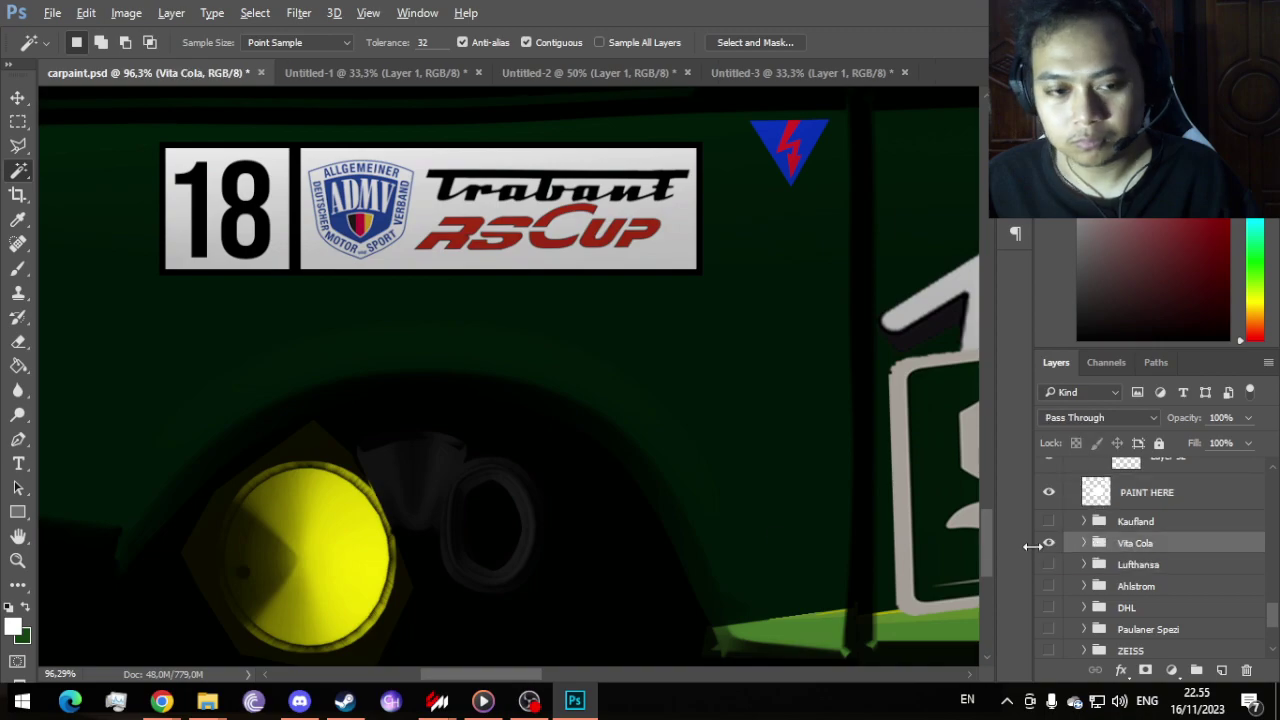
scroll(665, 536, "down", 3)
scroll(665, 536, "down", 4)
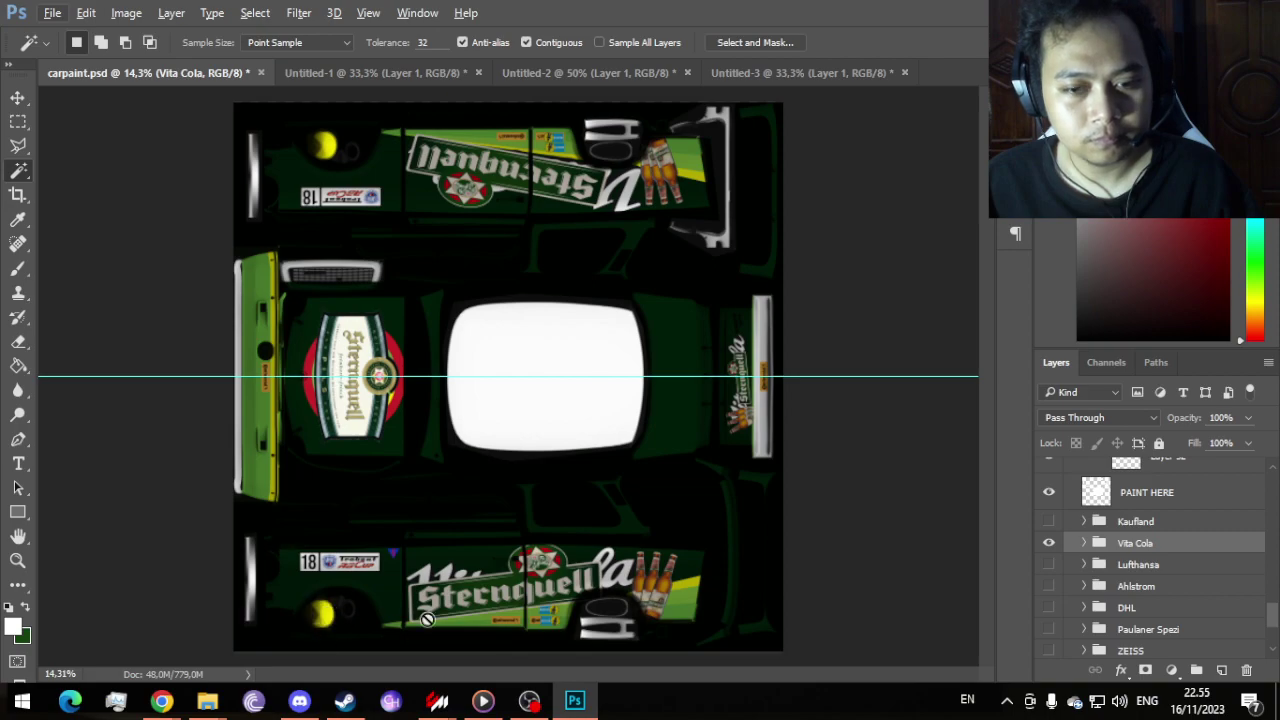
Step: Select both yellow headlight circles on the Vita Cola group's PAINT-HERE layer, and hide the group while keeping the selection
left_click(1084, 542)
left_click(1120, 595)
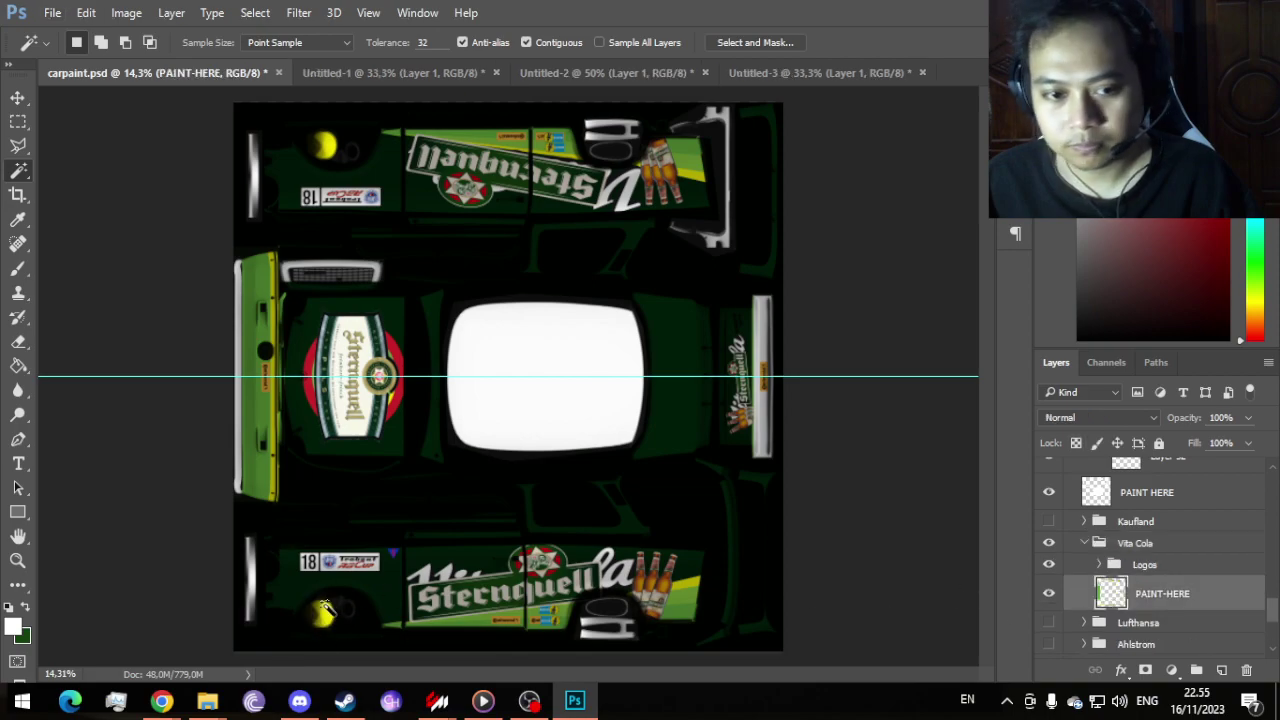
left_click(325, 618)
left_click(323, 145, "shift")
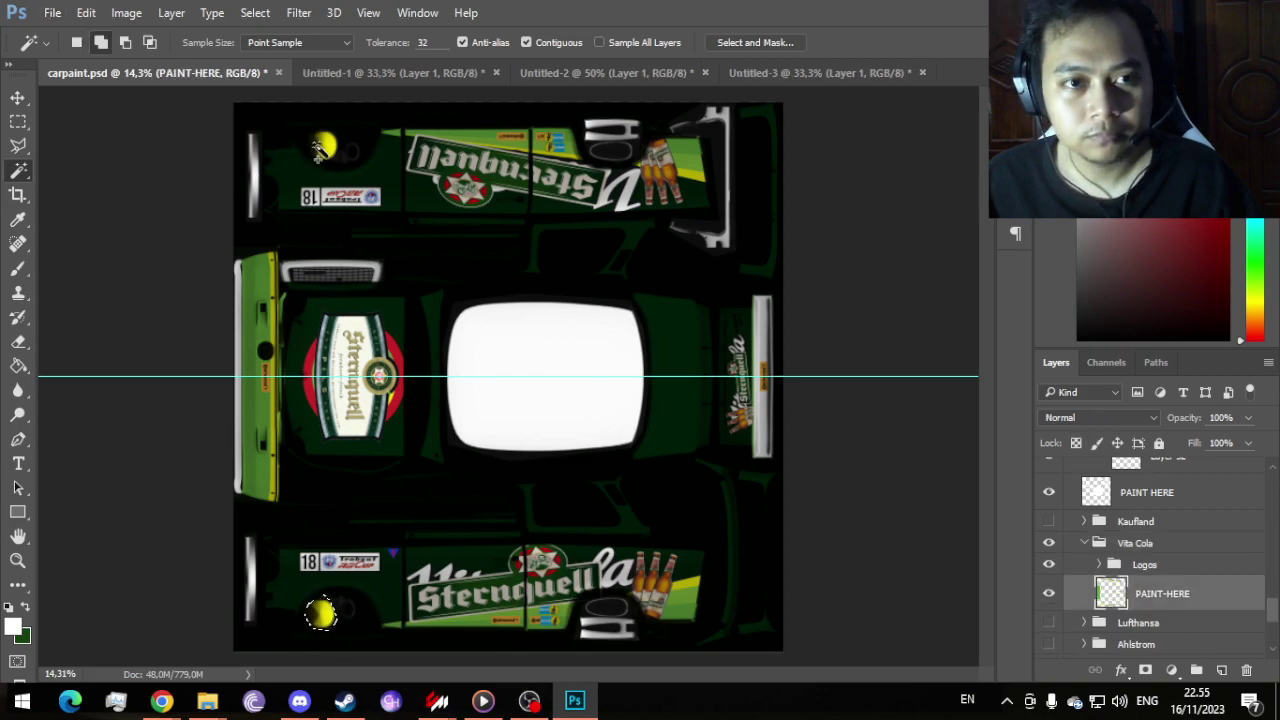
left_click(1062, 549)
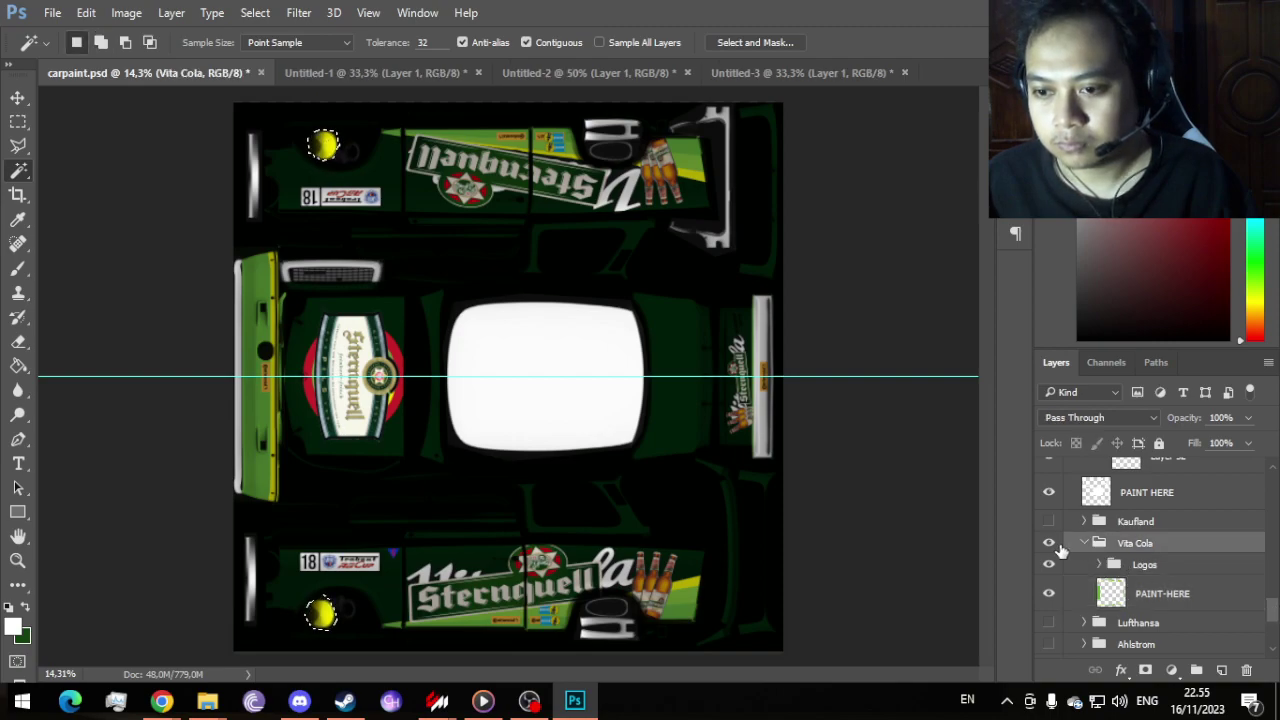
left_click(1085, 543)
left_click(1048, 543)
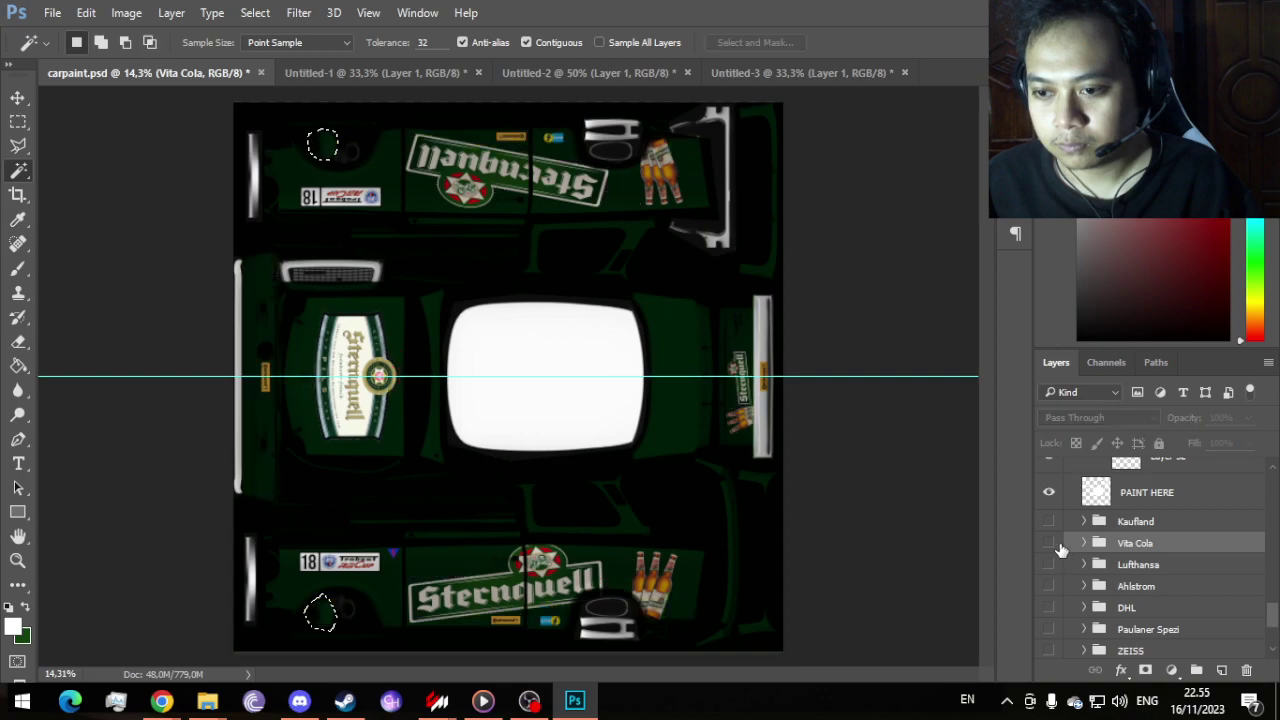
Step: Fill both selected headlight circles with white on the Sternquell livery's PAINT HERE layer, and clear the selection
scroll(1145, 578, "up", 2)
left_click(1147, 601)
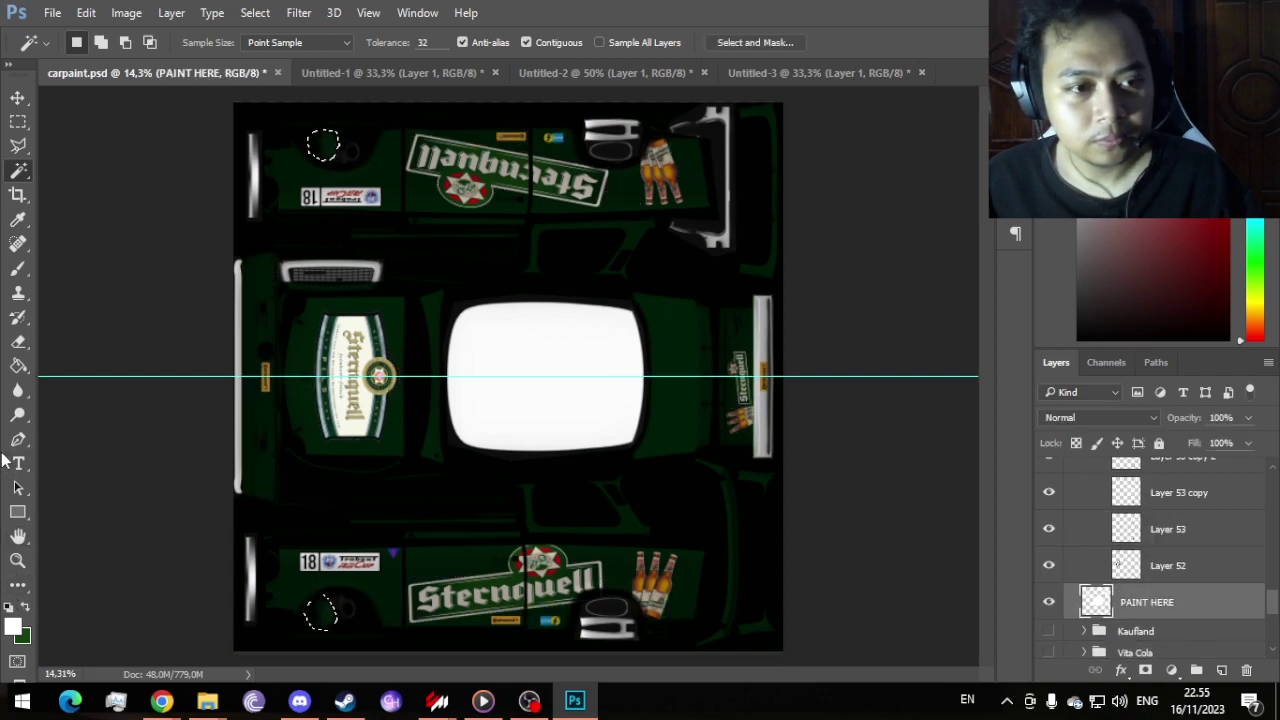
left_click(19, 367)
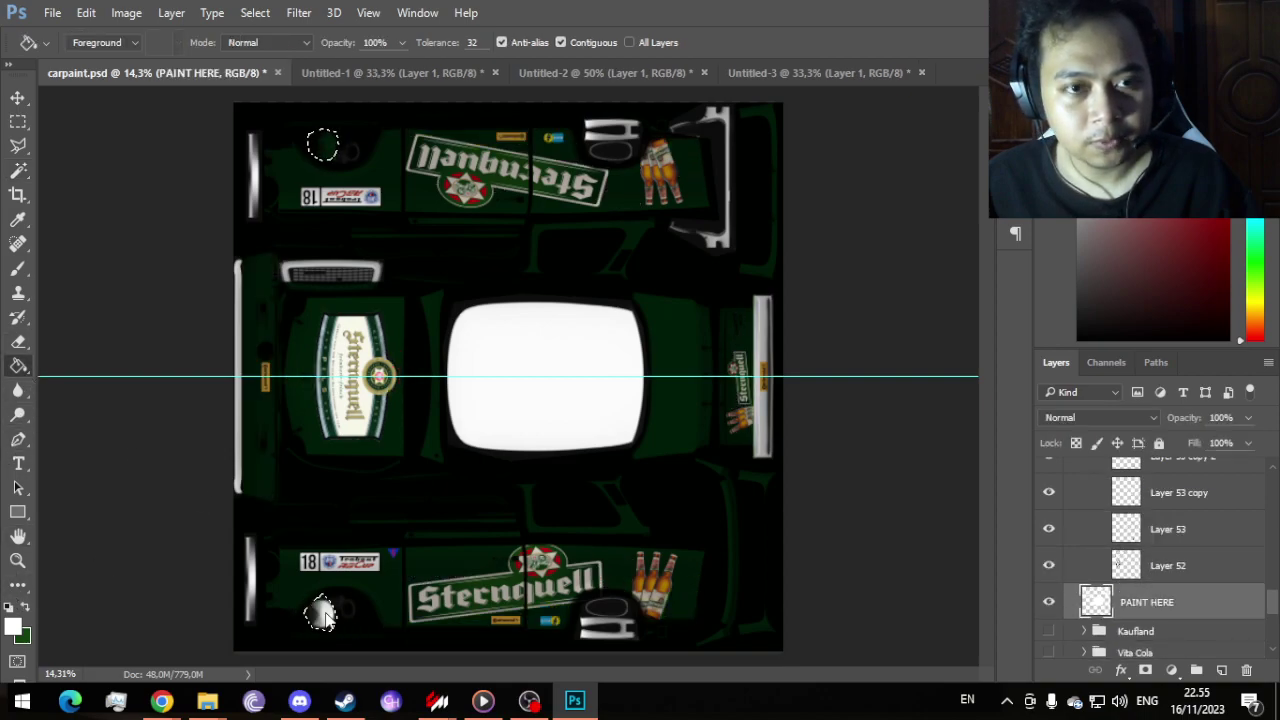
left_click(323, 148)
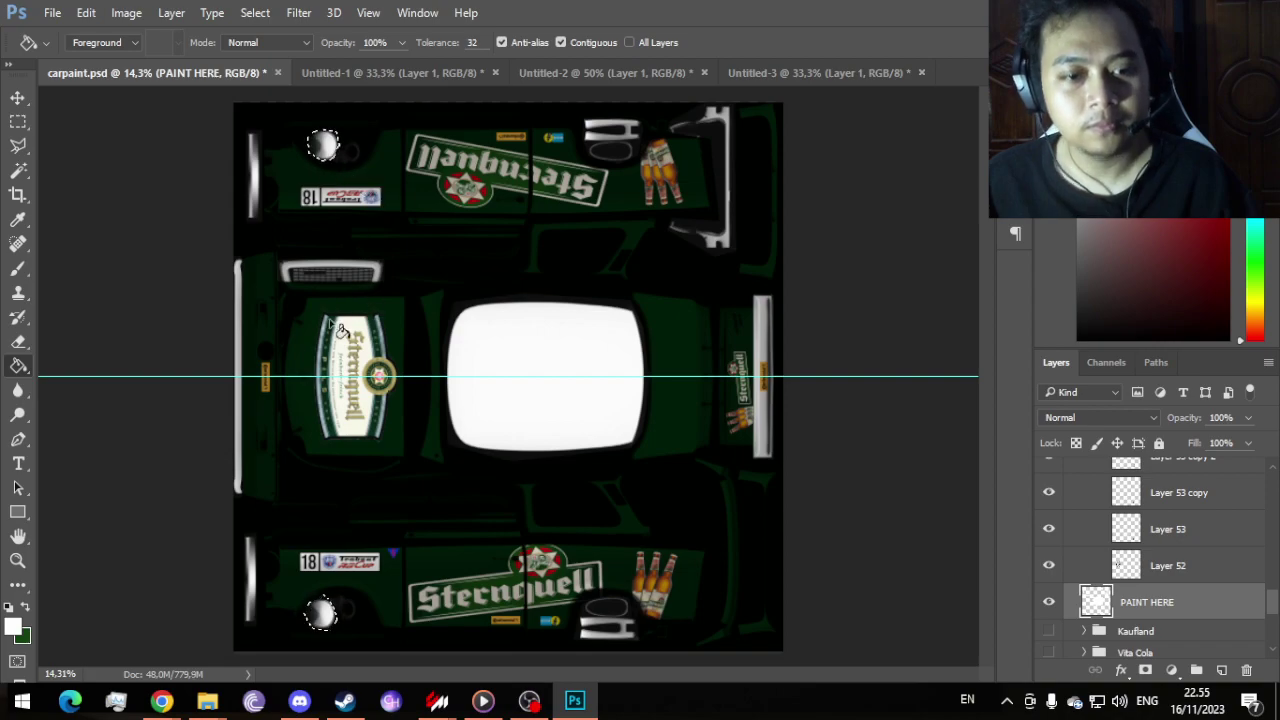
key("w")
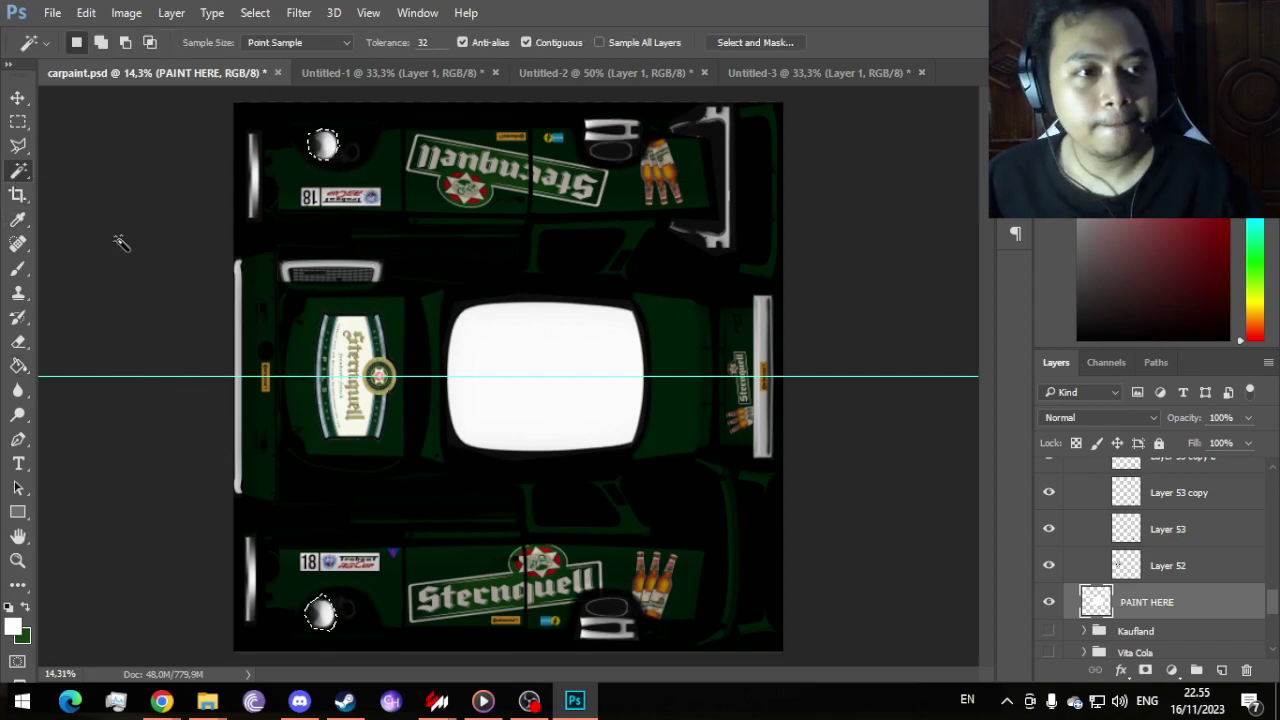
key("ctrl+d")
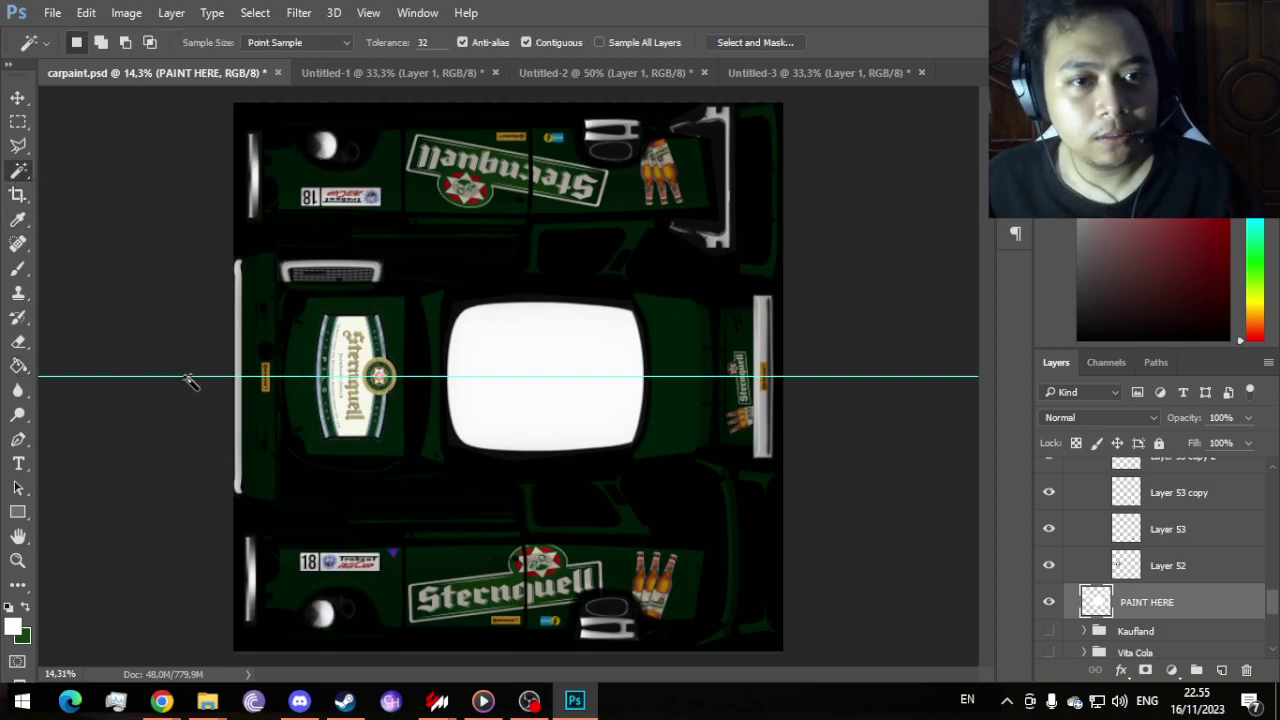
Step: Save the livery as a D3D/DDS file over carpaint in the 18_Sternquell folder, using DXT5 with generated MIP maps
left_click(51, 13)
left_click(82, 220)
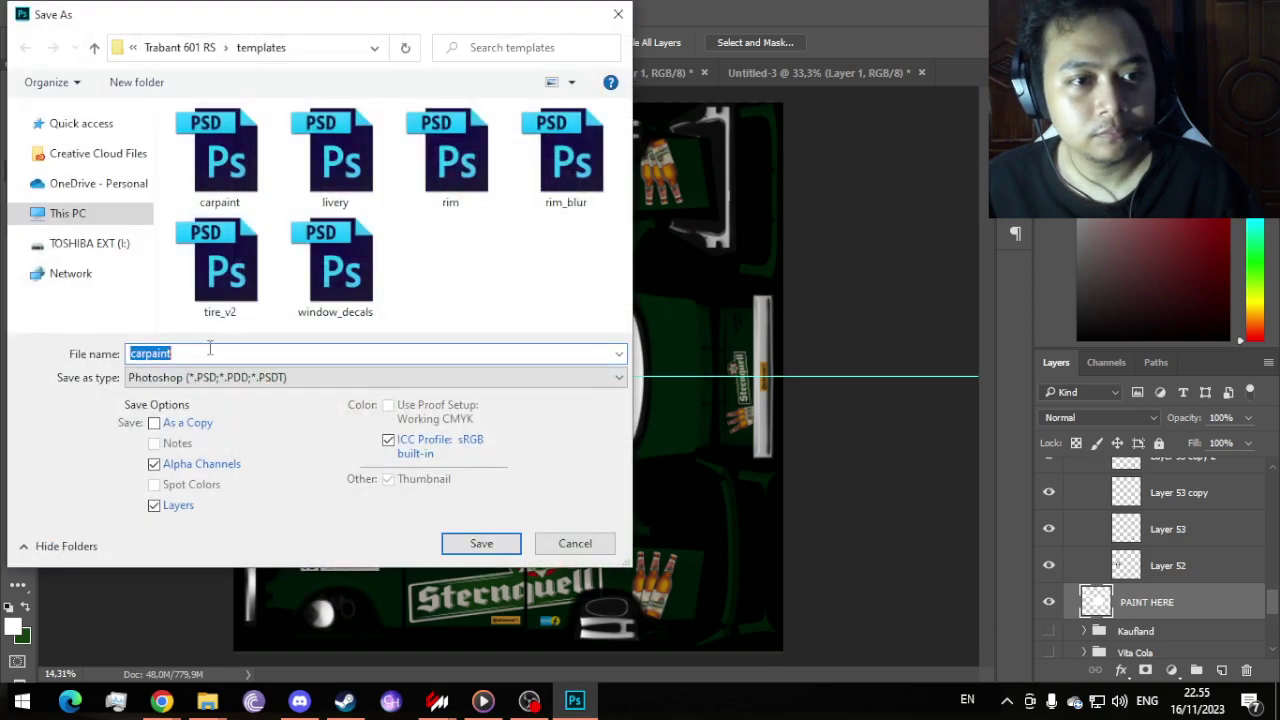
left_click(214, 378)
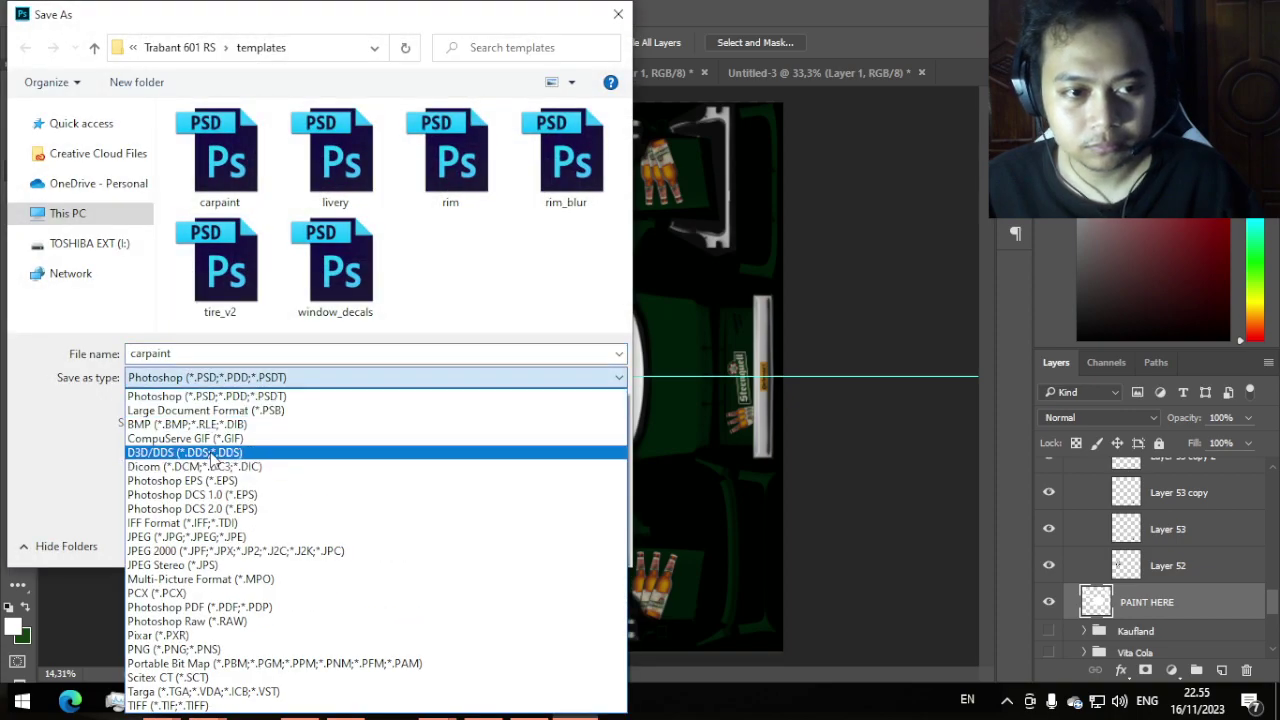
left_click(210, 452)
left_click(95, 48)
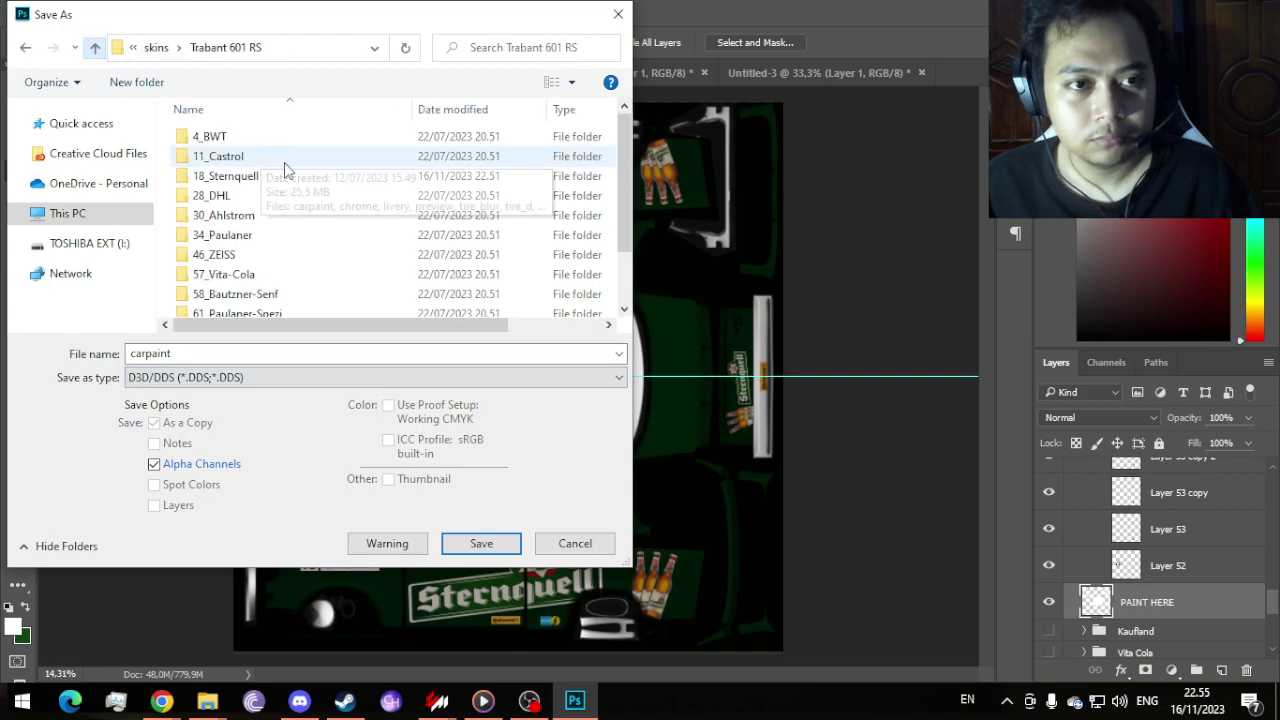
double_click(286, 174)
double_click(218, 150)
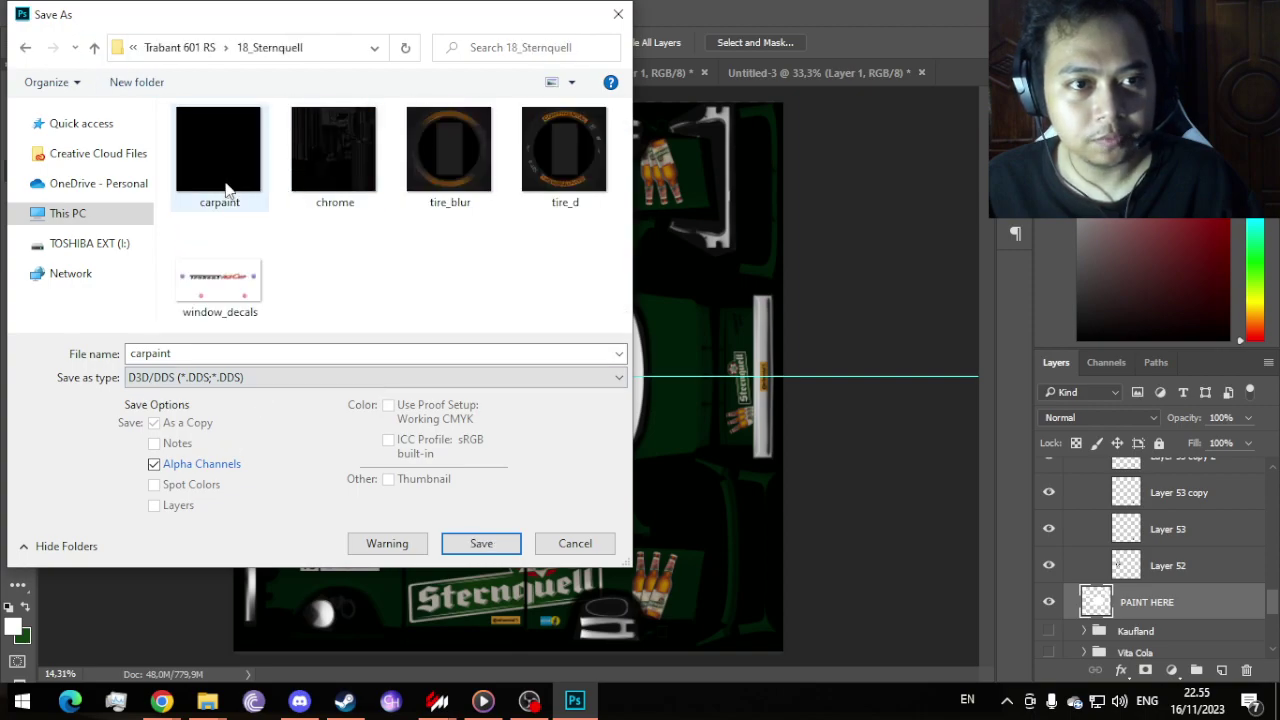
left_click(680, 349)
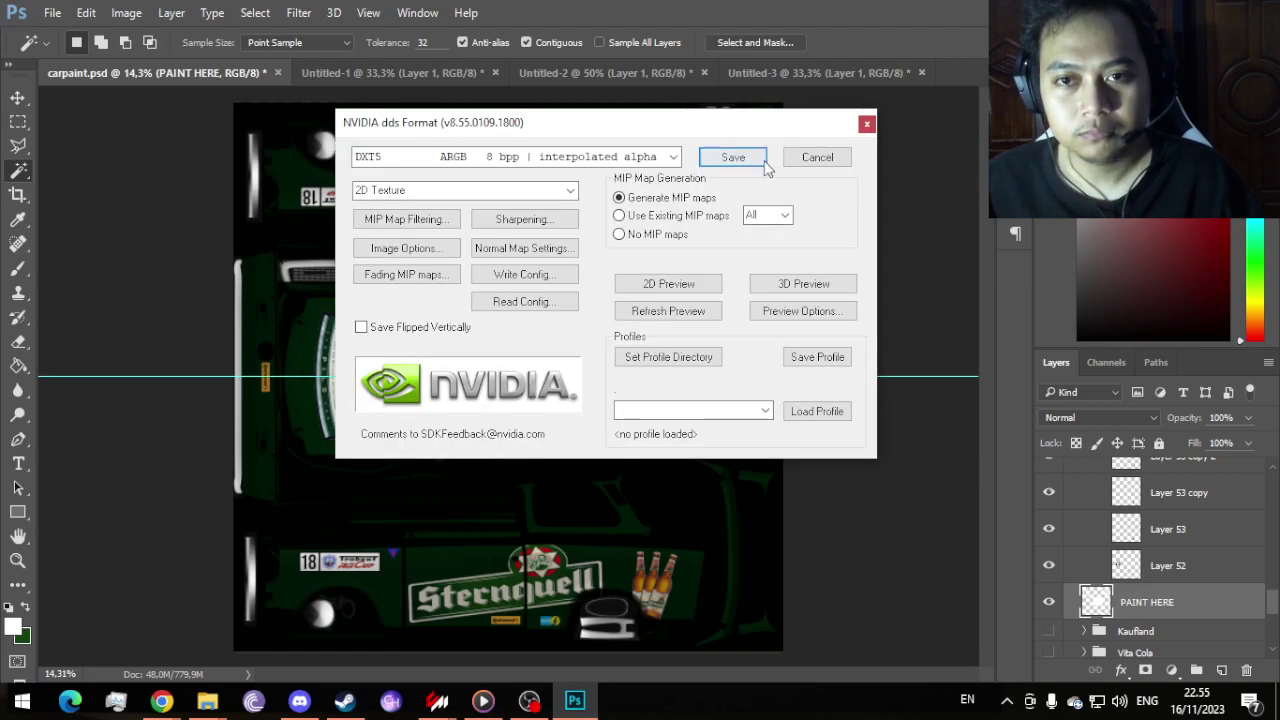
left_click(731, 157)
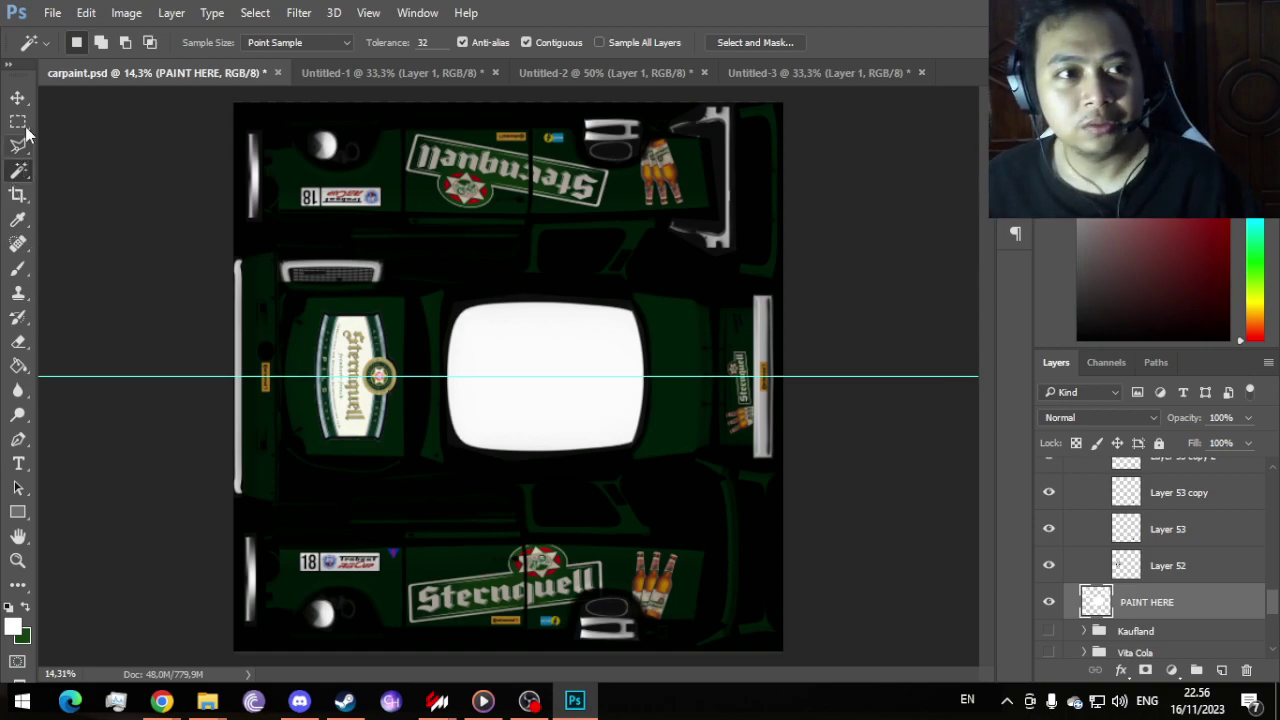
Step: Copy the 18_Sternquell folder from Trabant 601 RS into the tmm_trabant_601 skins folder, replacing the existing files
left_click(18, 97)
scroll(354, 306, "up", 4)
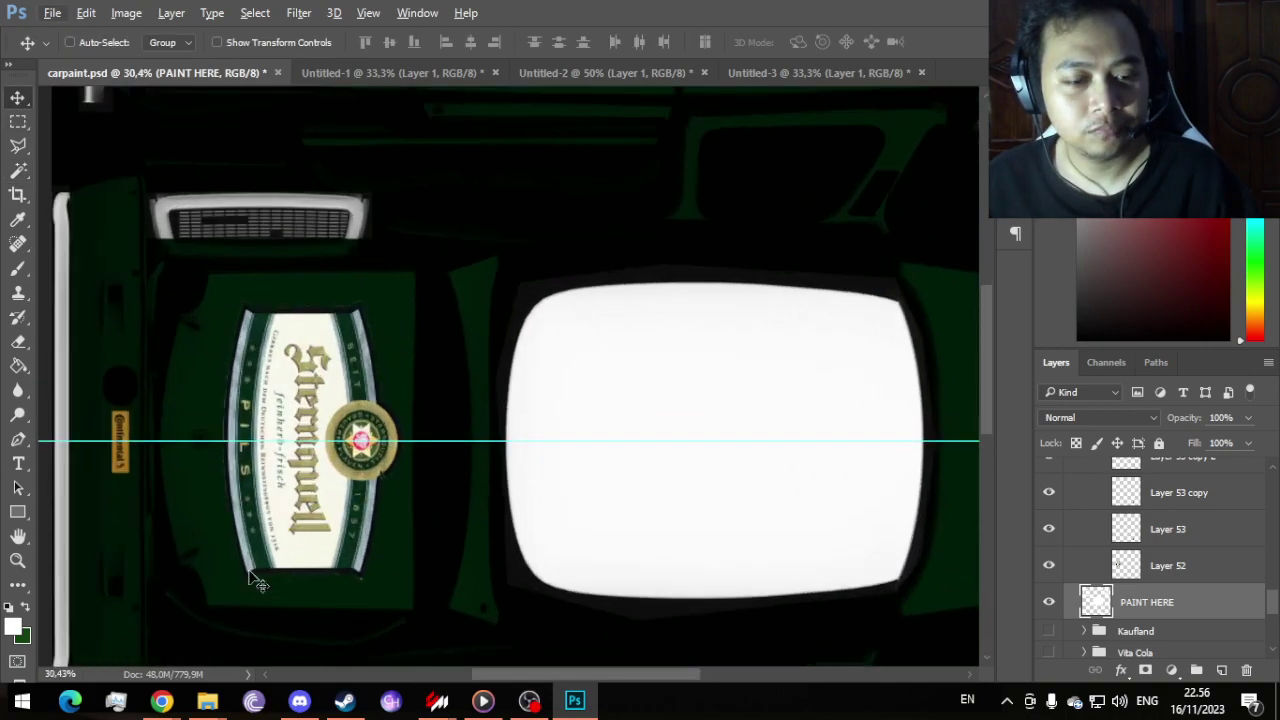
mouse_move(207, 700)
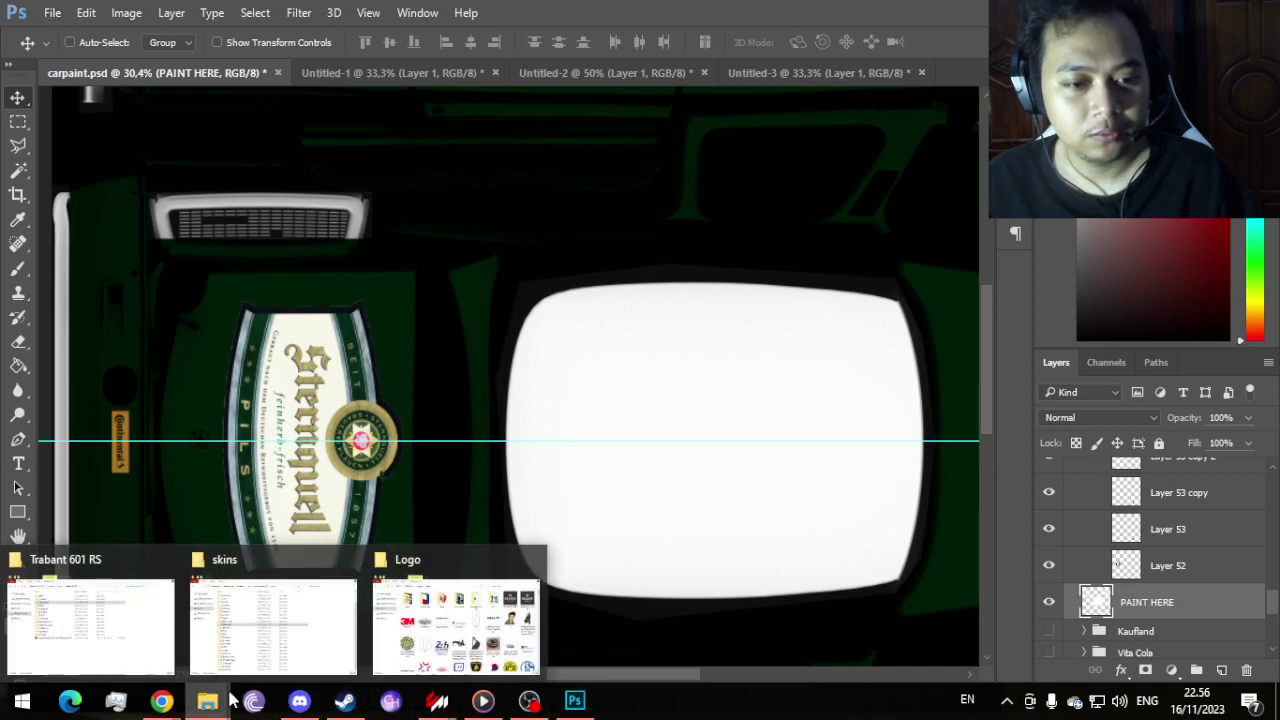
left_click(168, 630)
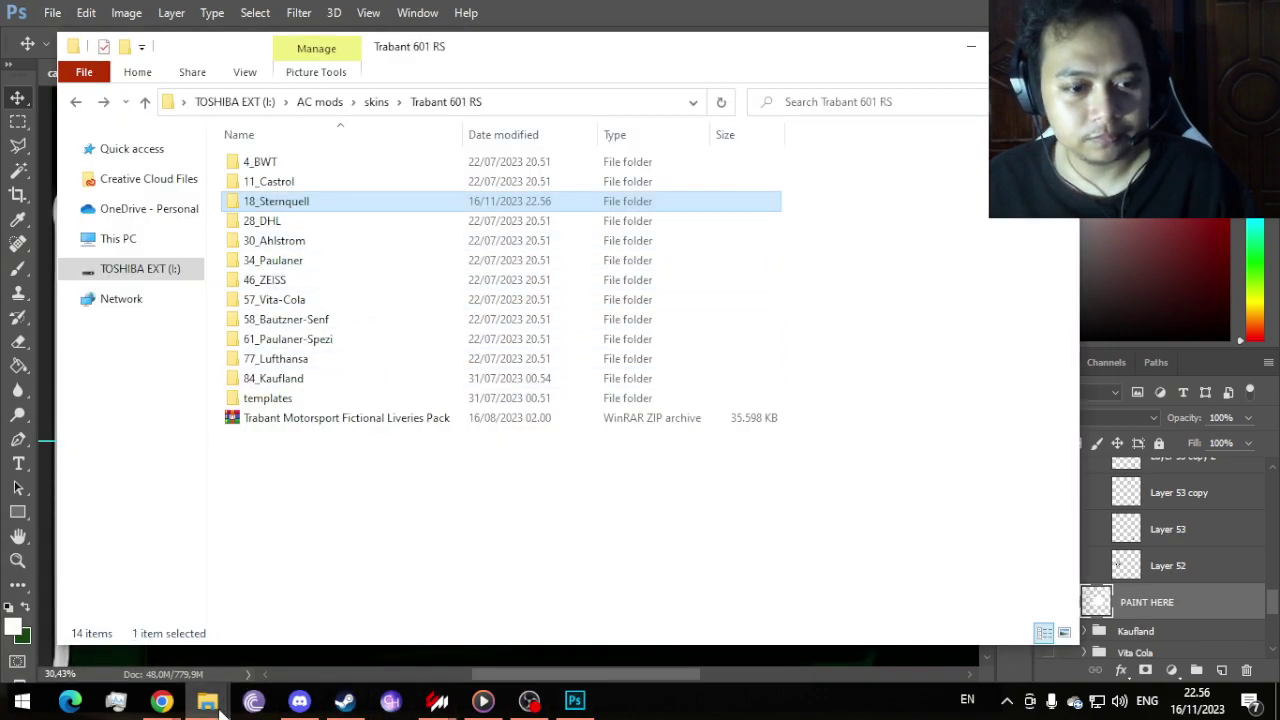
mouse_move(207, 700)
left_click(337, 650)
right_click(880, 546)
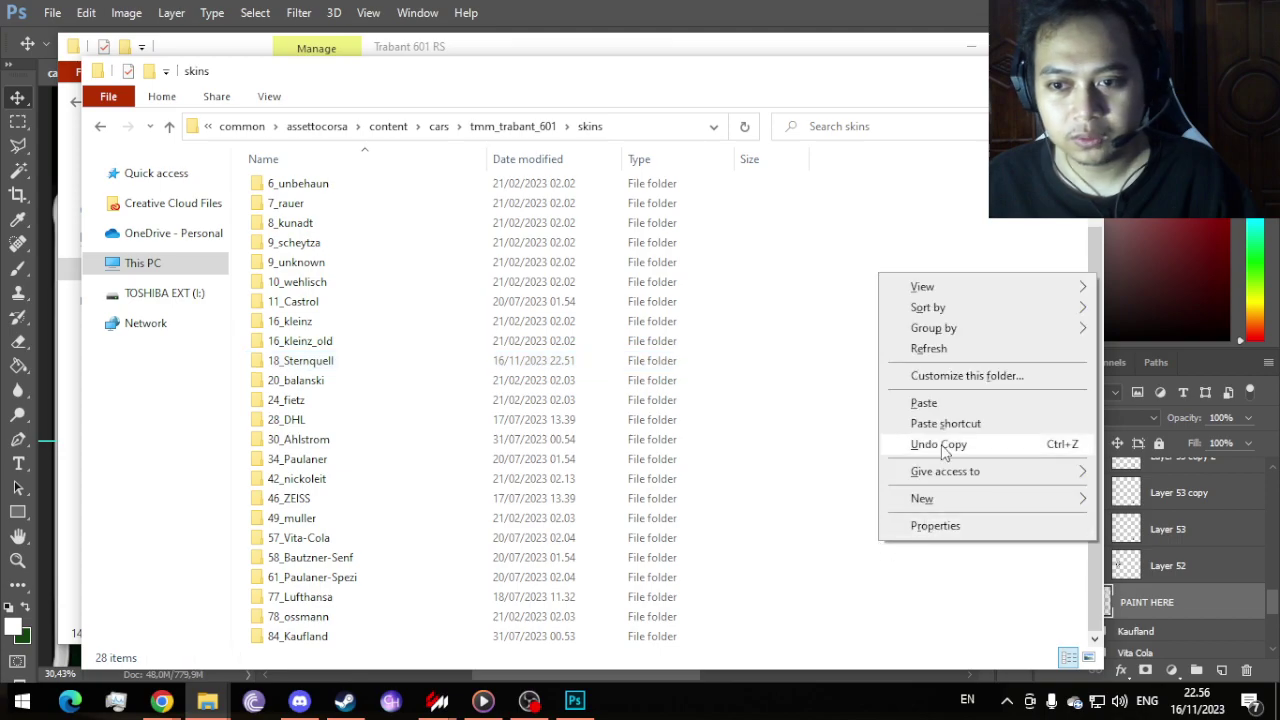
left_click(924, 403)
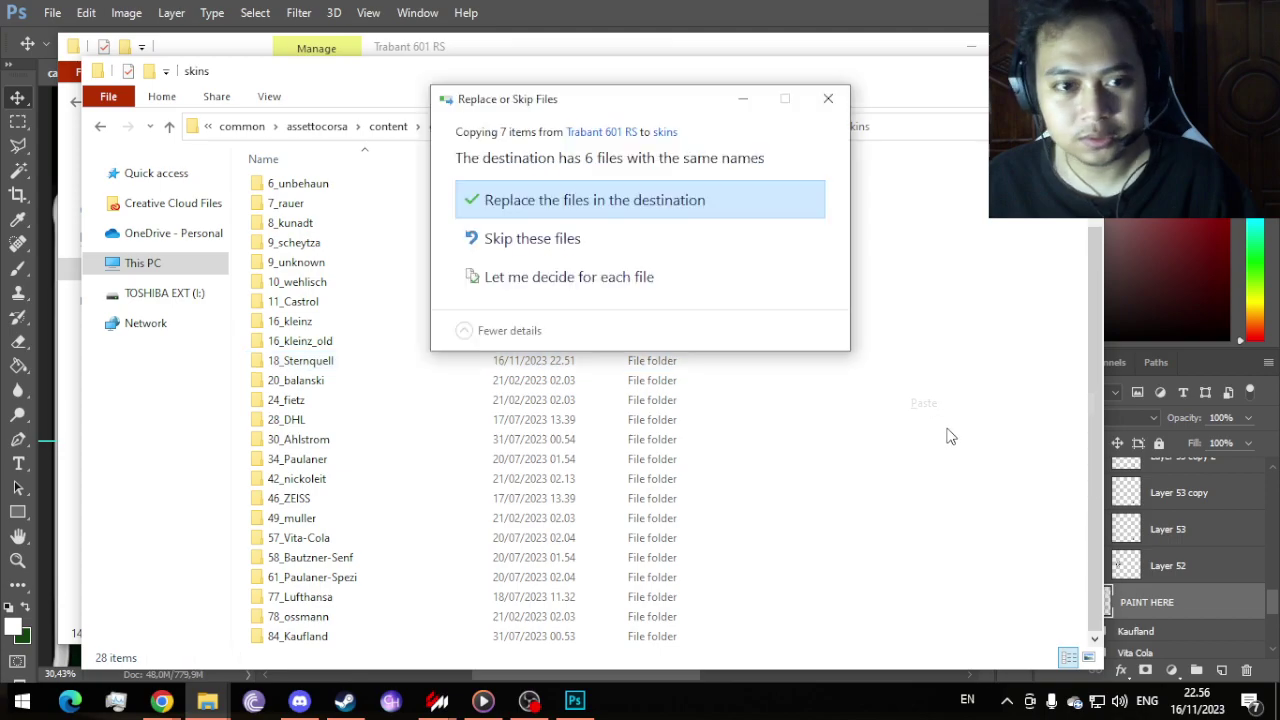
left_click(640, 201)
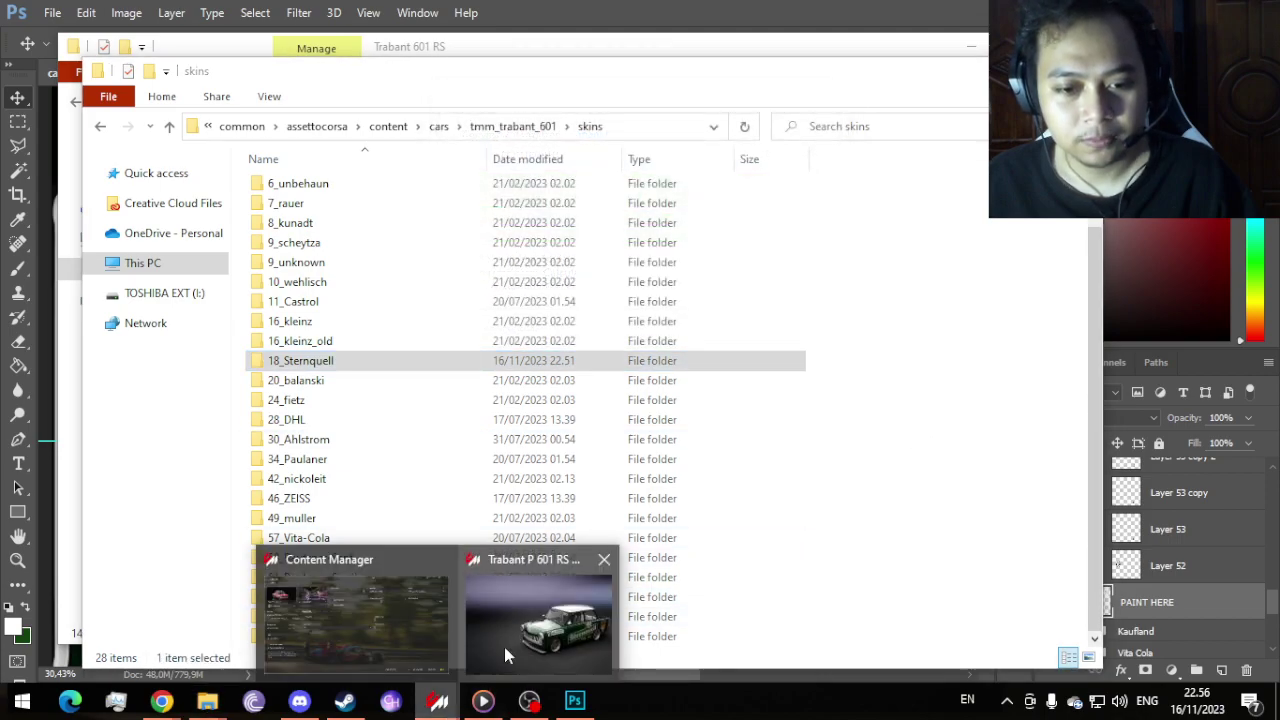
Step: Switch to the Trabant showroom preview and examine the car's front, especially the headlights and grille
left_click(504, 648)
left_click_drag(574, 481, 780, 422)
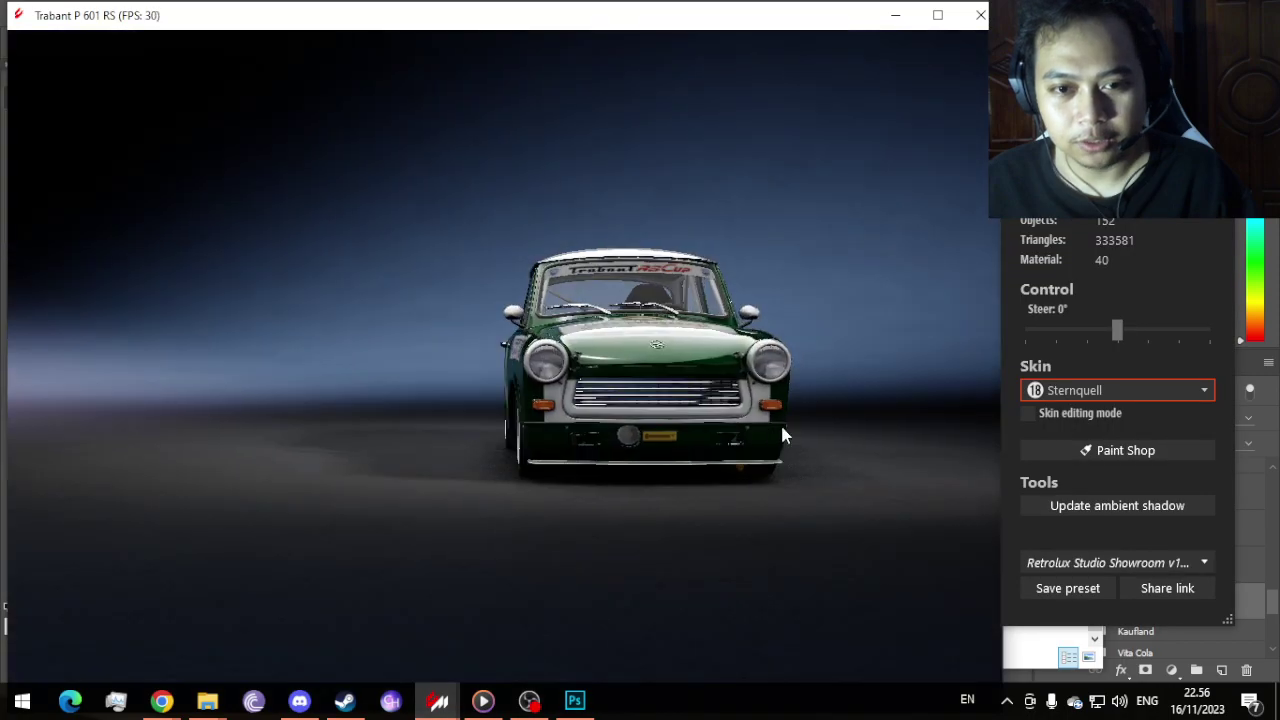
mouse_move(600, 430)
left_mouse_down()
mouse_move(752, 430)
mouse_move(291, 434)
mouse_move(777, 434)
mouse_move(597, 437)
left_mouse_up()
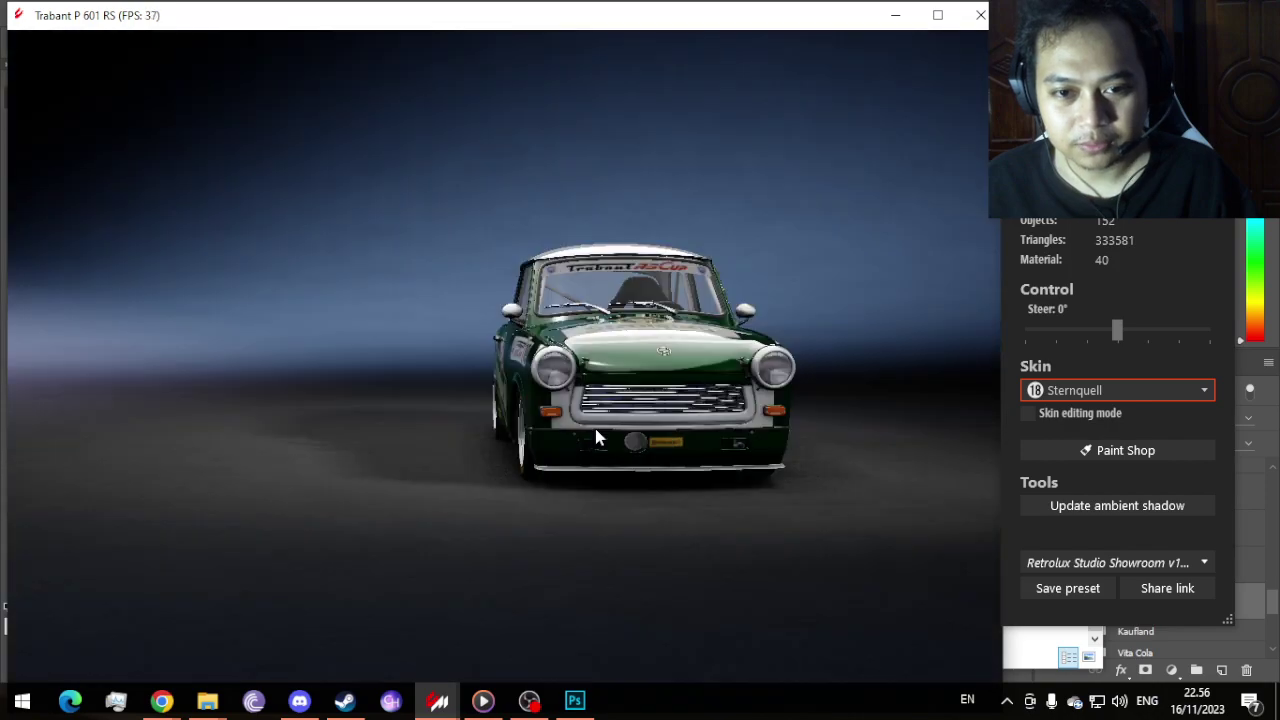
scroll(596, 437, "up", 5)
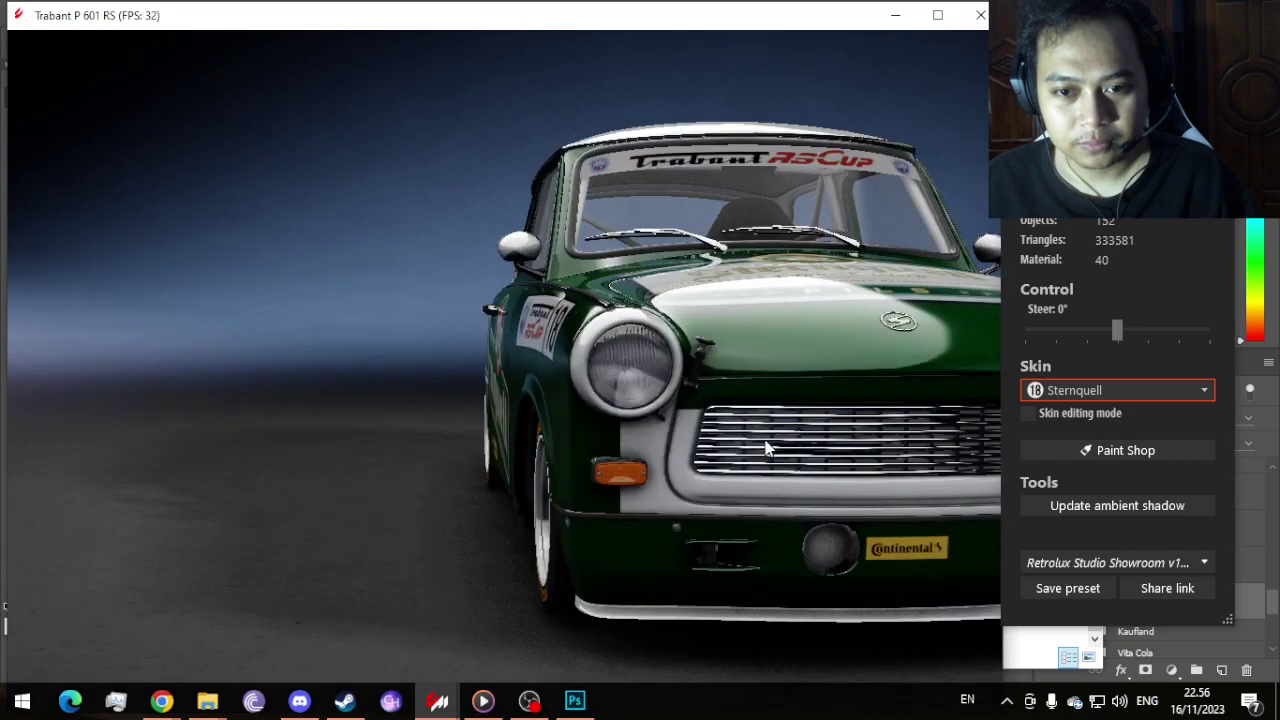
left_click_drag(766, 449, 668, 437)
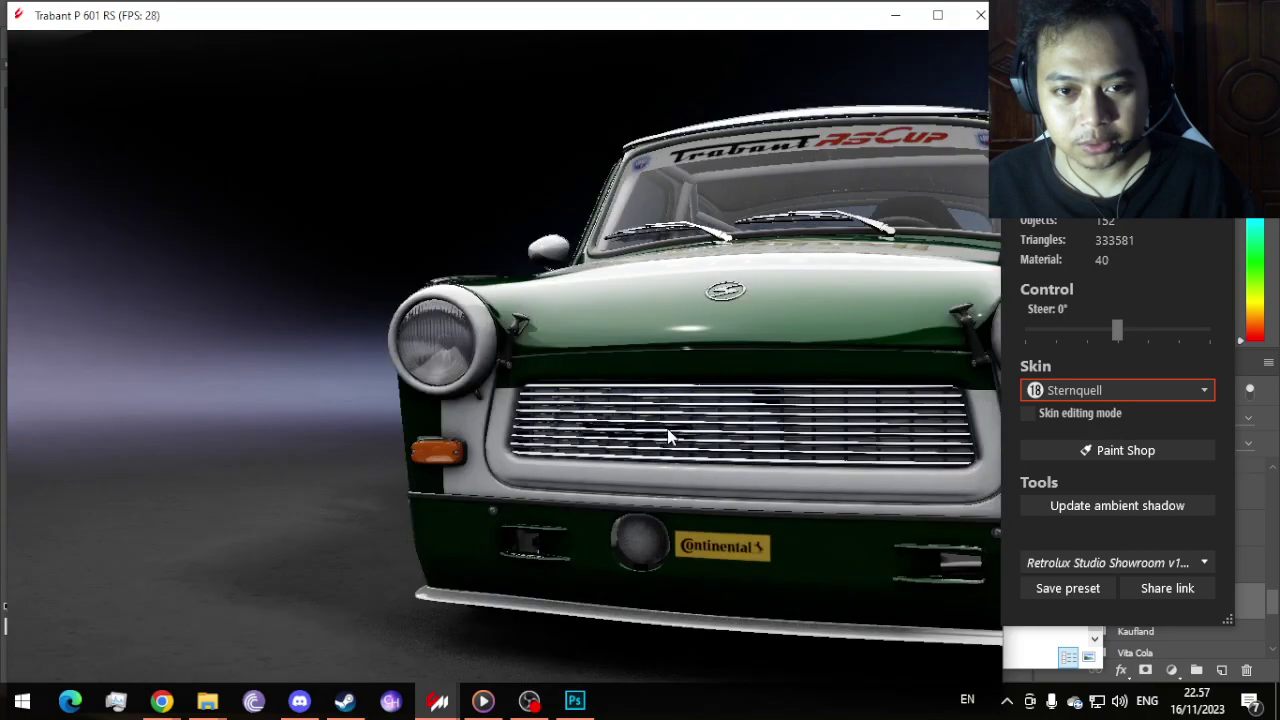
Step: Switch to carpaint.psd, delete the white fill from the bracket-shaped panel beside the upper beer bottles on the PAINT HERE layer, and clear the selection
key("alt+Tab")
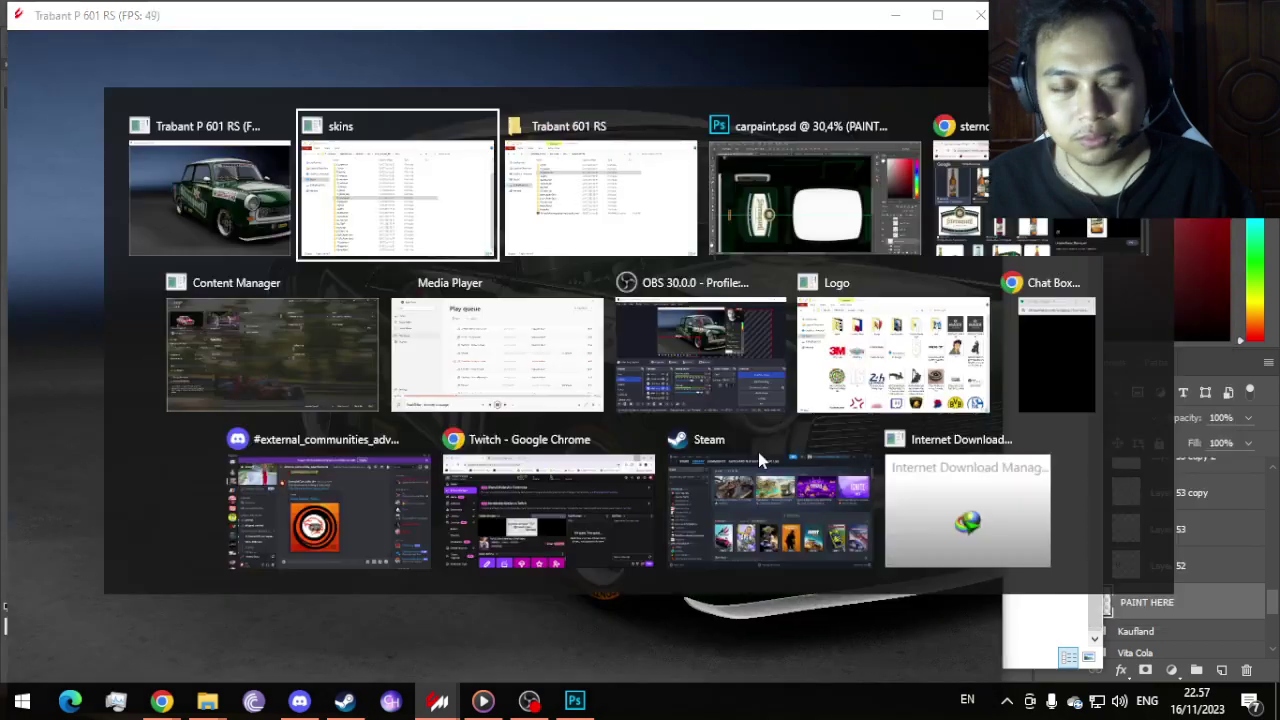
key("alt+Tab")
key("alt+Tab")
key("alt+Tab")
scroll(729, 249, "down", 3)
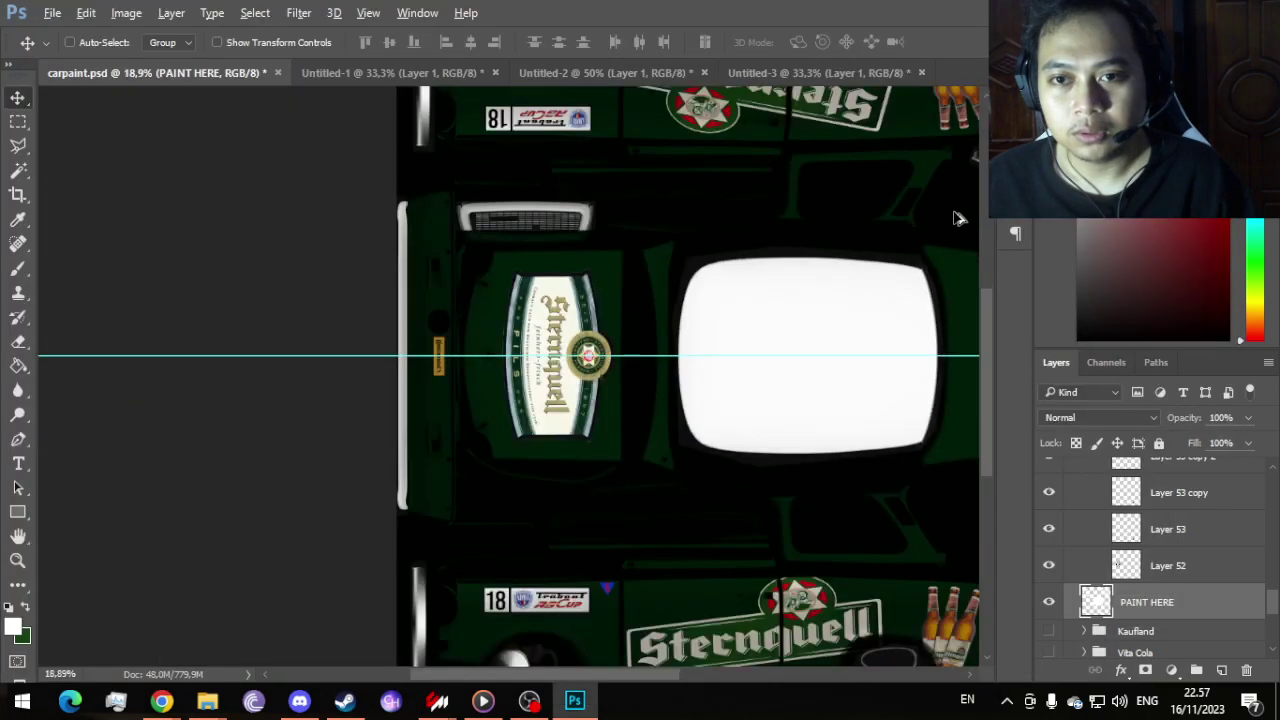
scroll(560, 400, "up", 3)
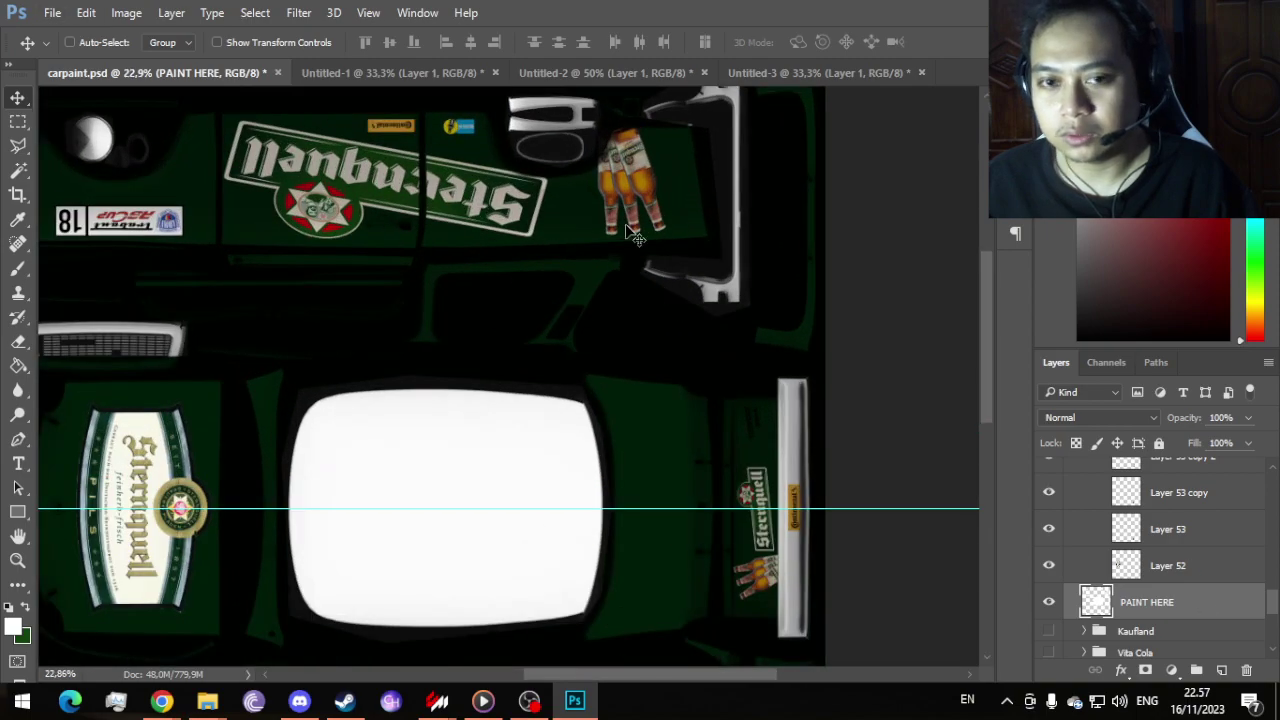
scroll(430, 380, "up", 3)
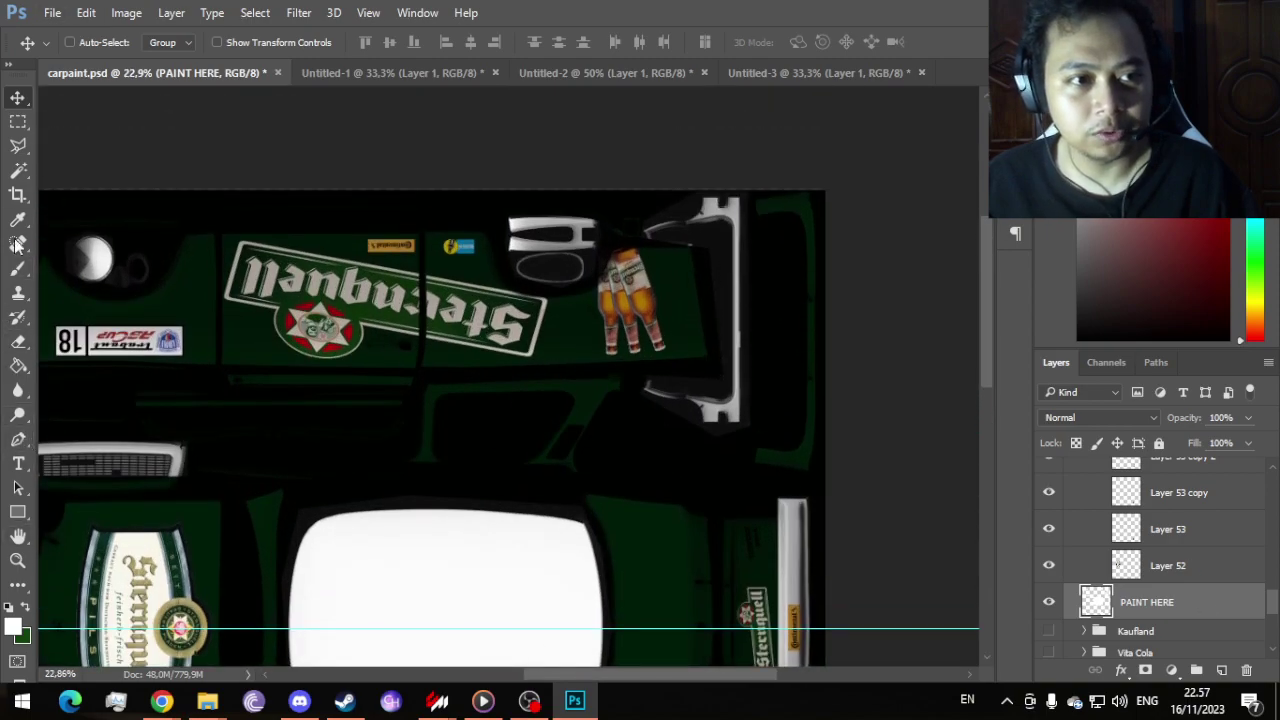
left_click(18, 170)
left_click(727, 266)
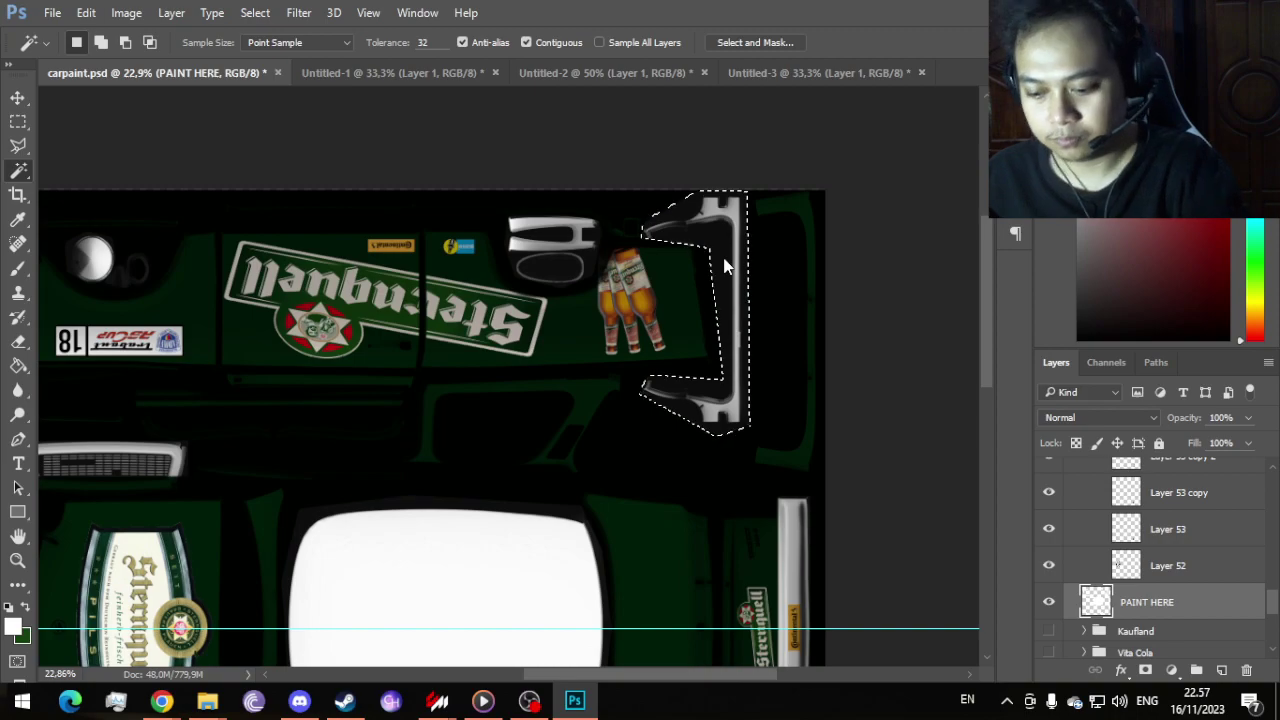
key("Delete")
key("ctrl+d")
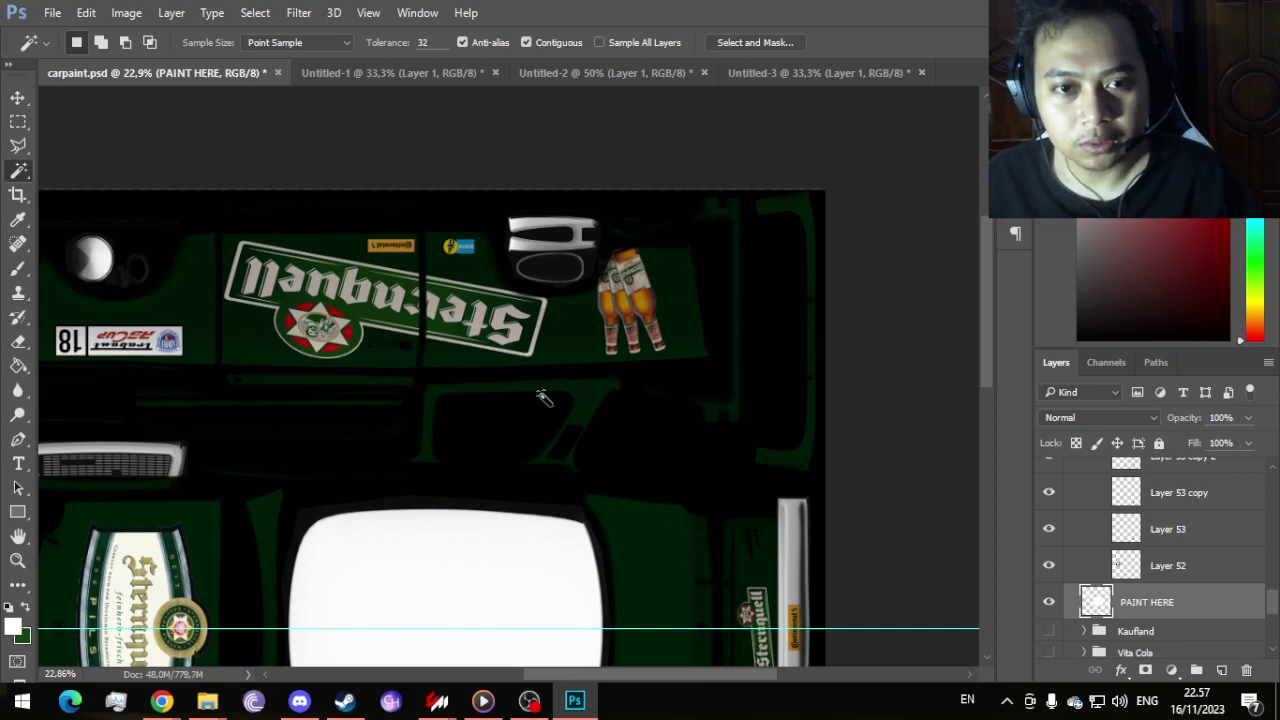
Step: Switch to the Trabant showroom preview and compare the white grille and headlight surrounds with the livery
key("alt+Tab")
key("alt+Tab")
key("Tab")
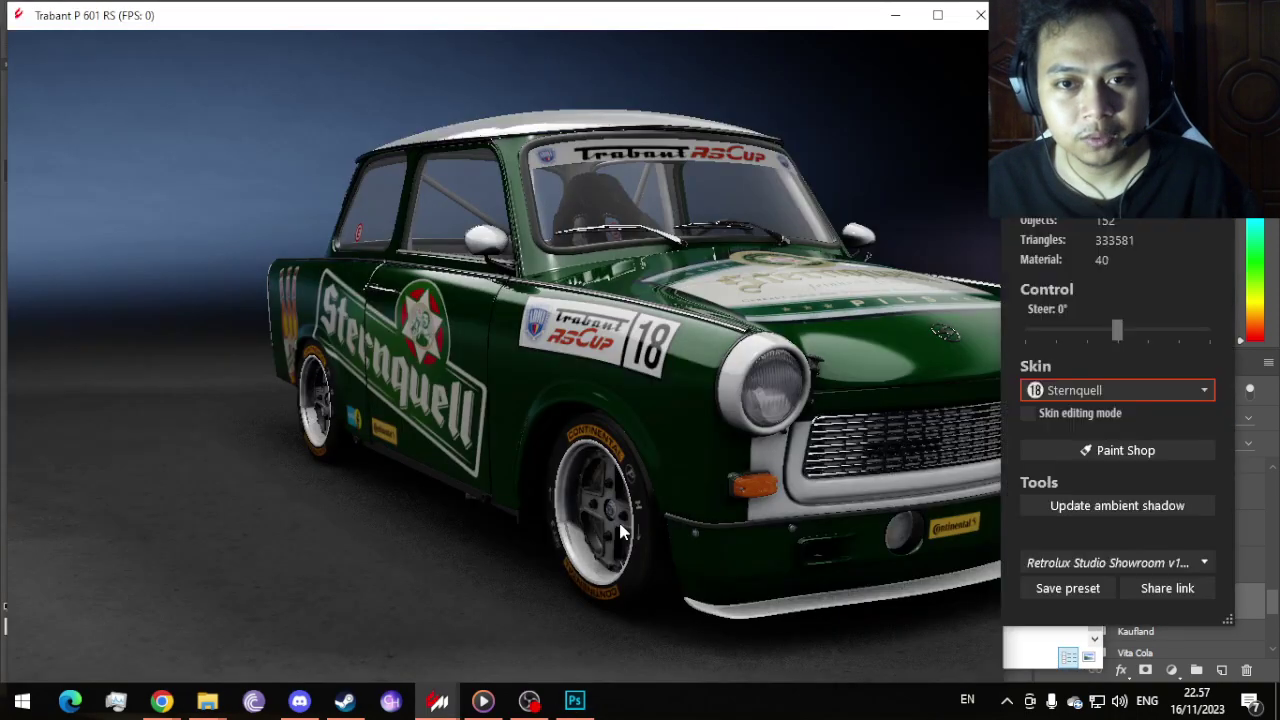
key("alt+Tab")
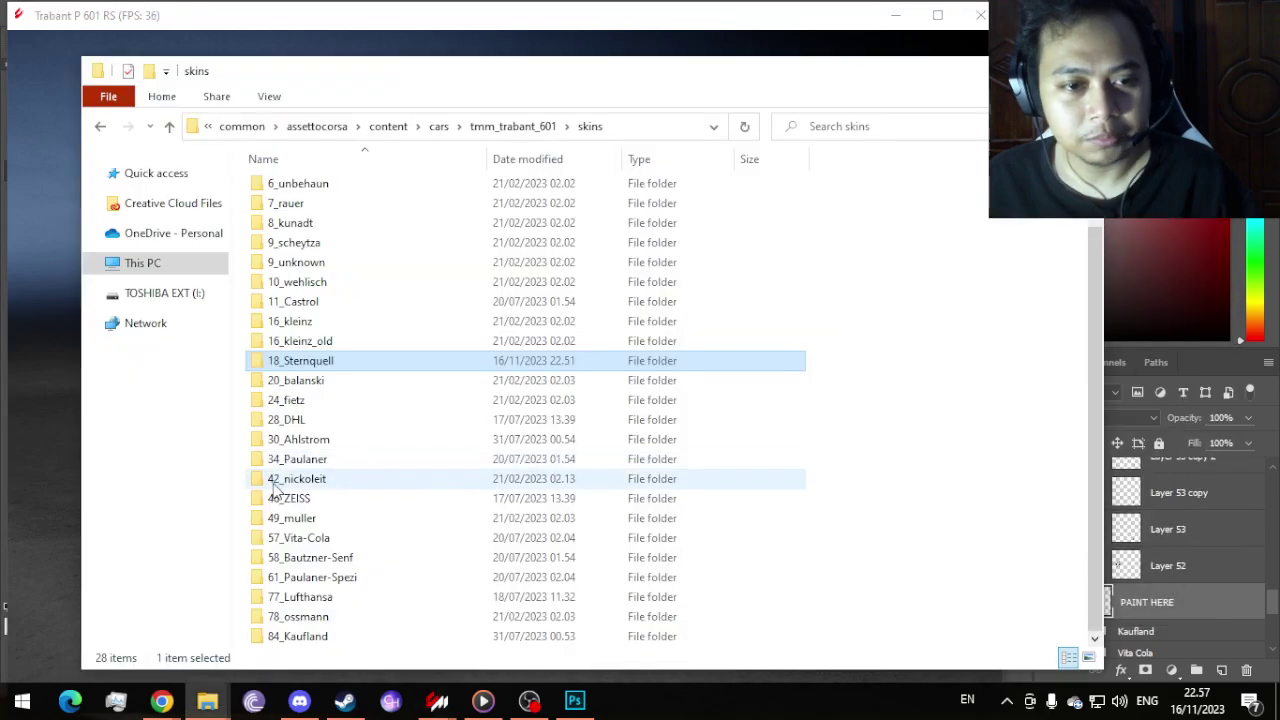
Step: Return to carpaint.psd, fill the rest of a rectangular selection around the whole grille with white on the PAINT HERE layer, and clear the selection
key("alt+Tab")
key("Tab")
scroll(523, 557, "down", 3)
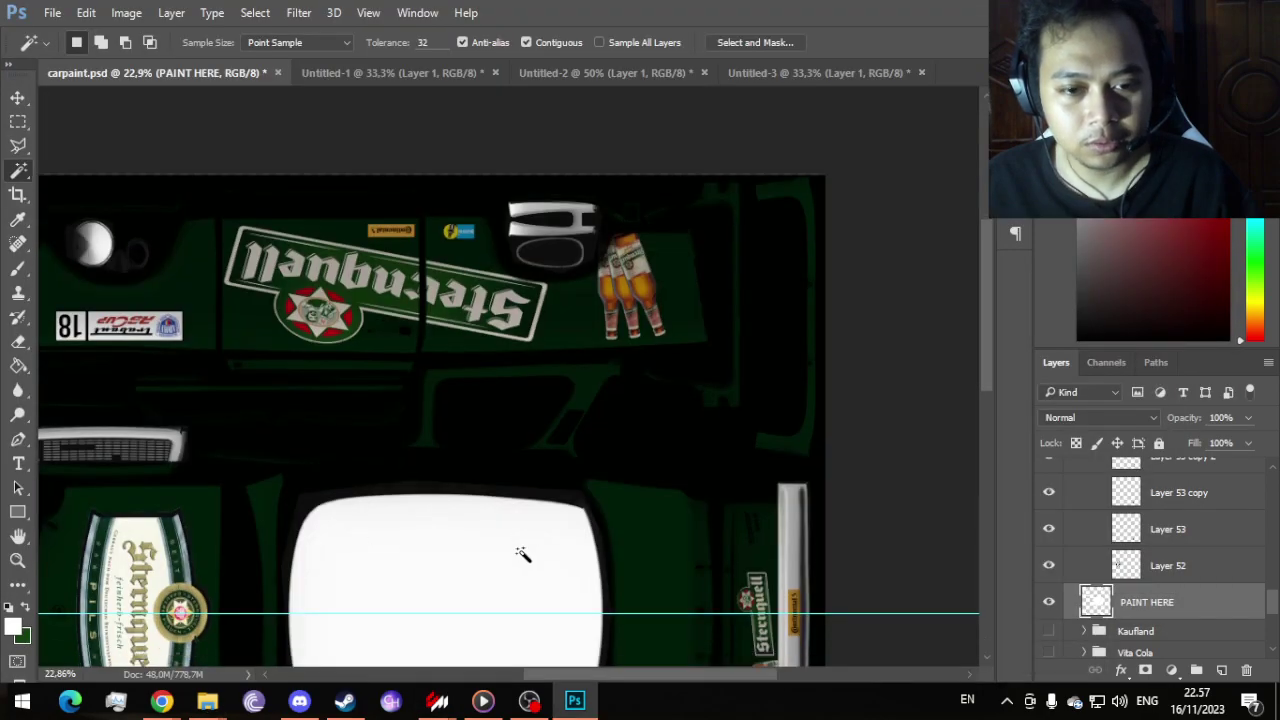
left_click_drag(645, 678, 549, 692)
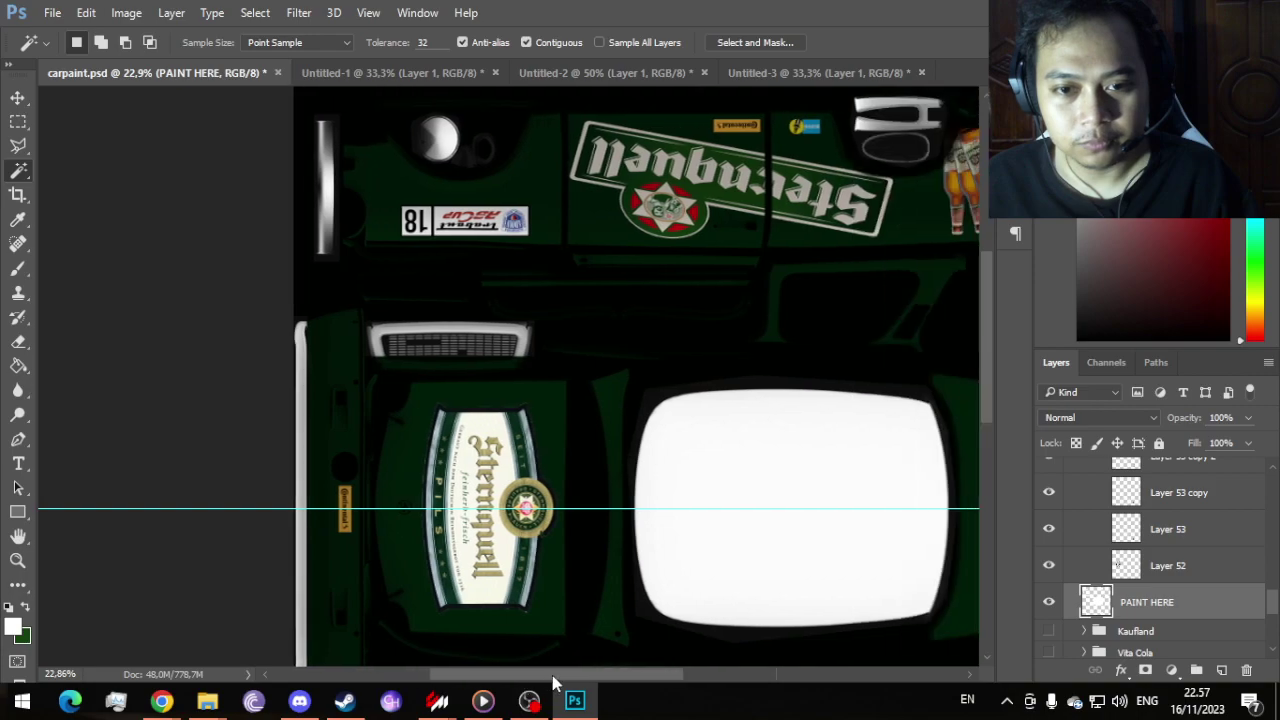
scroll(423, 300, "up", 5)
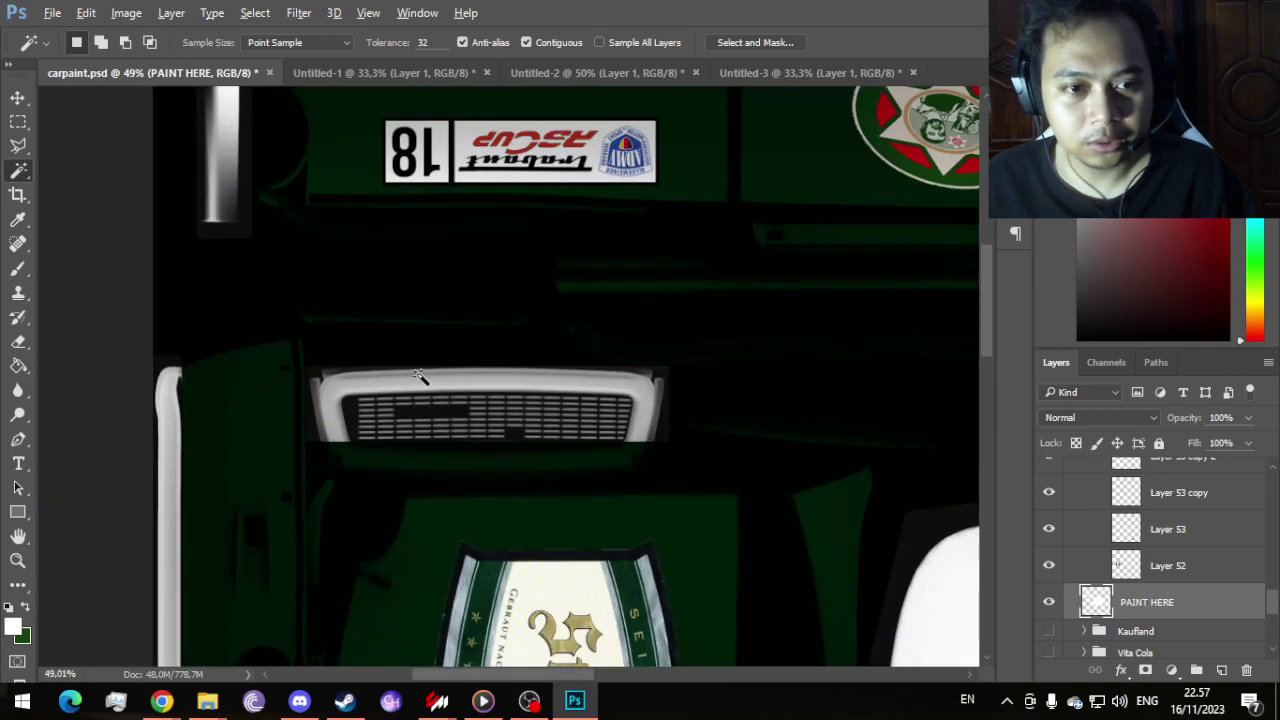
left_click(18, 121)
left_click_drag(306, 361, 670, 477)
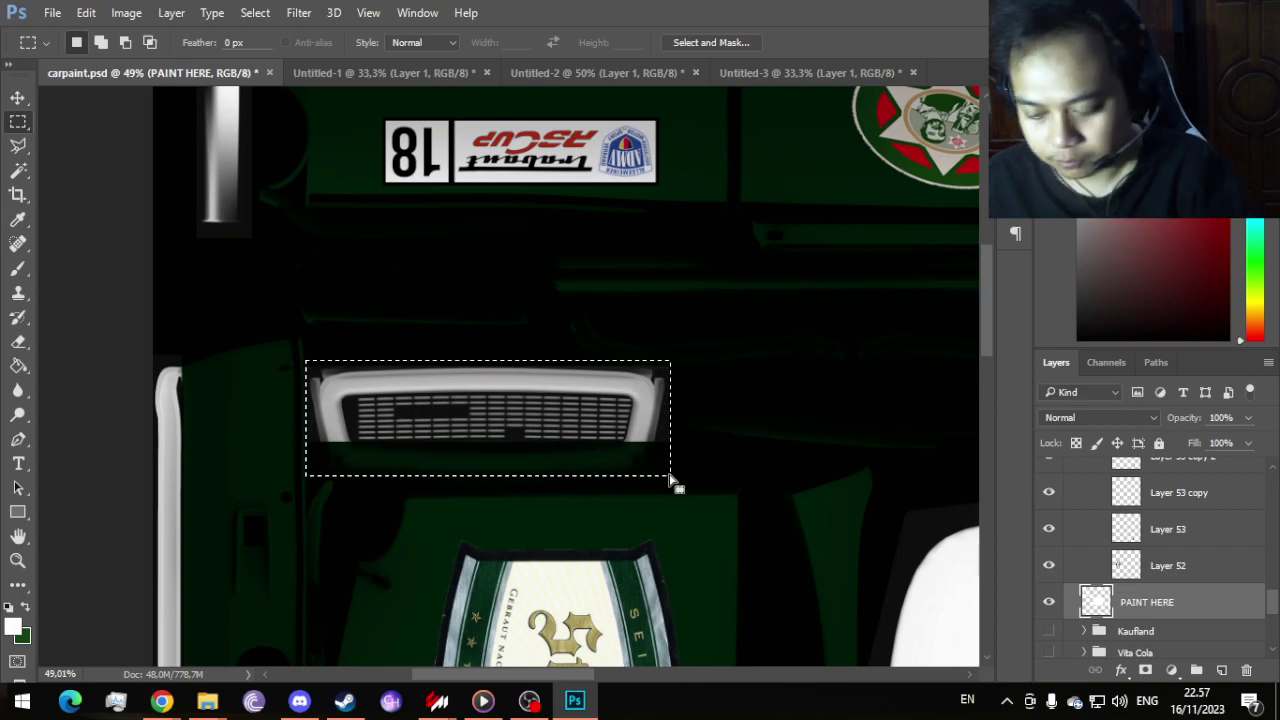
key("Down")
key("Down")
key("Down")
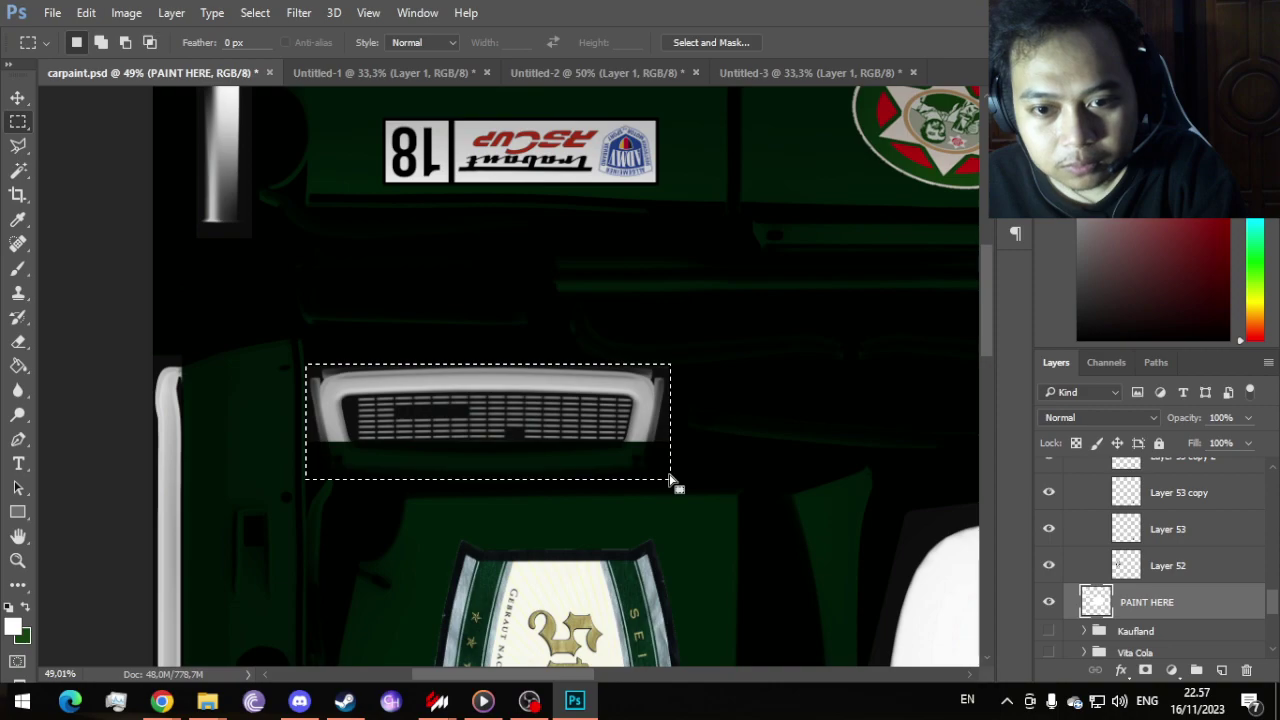
key("Down")
key("Down")
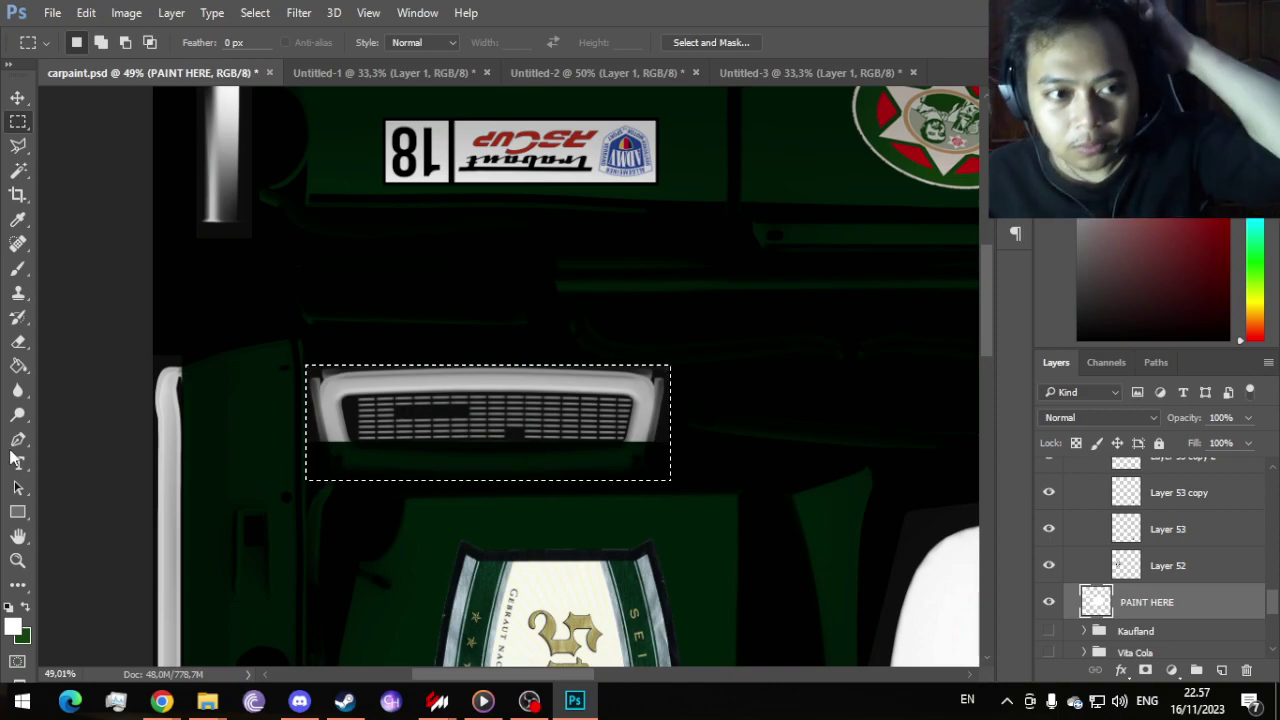
key("g")
left_click(461, 461)
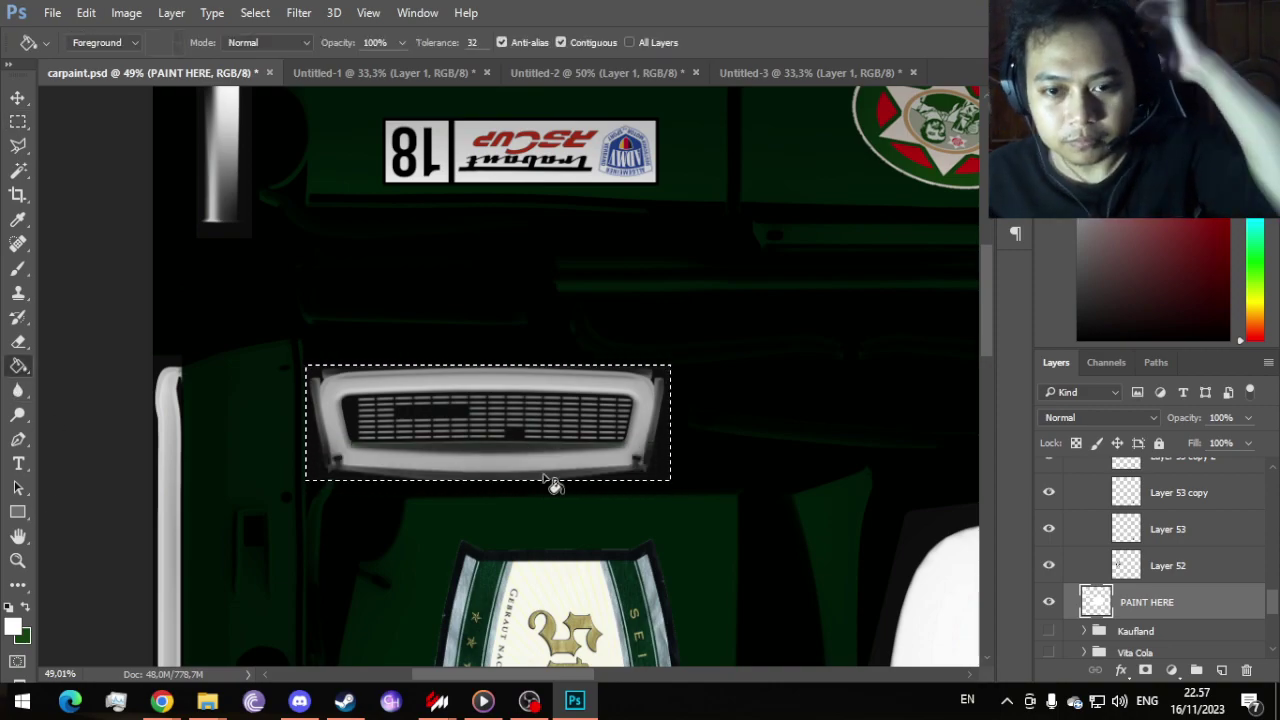
key("ctrl+0")
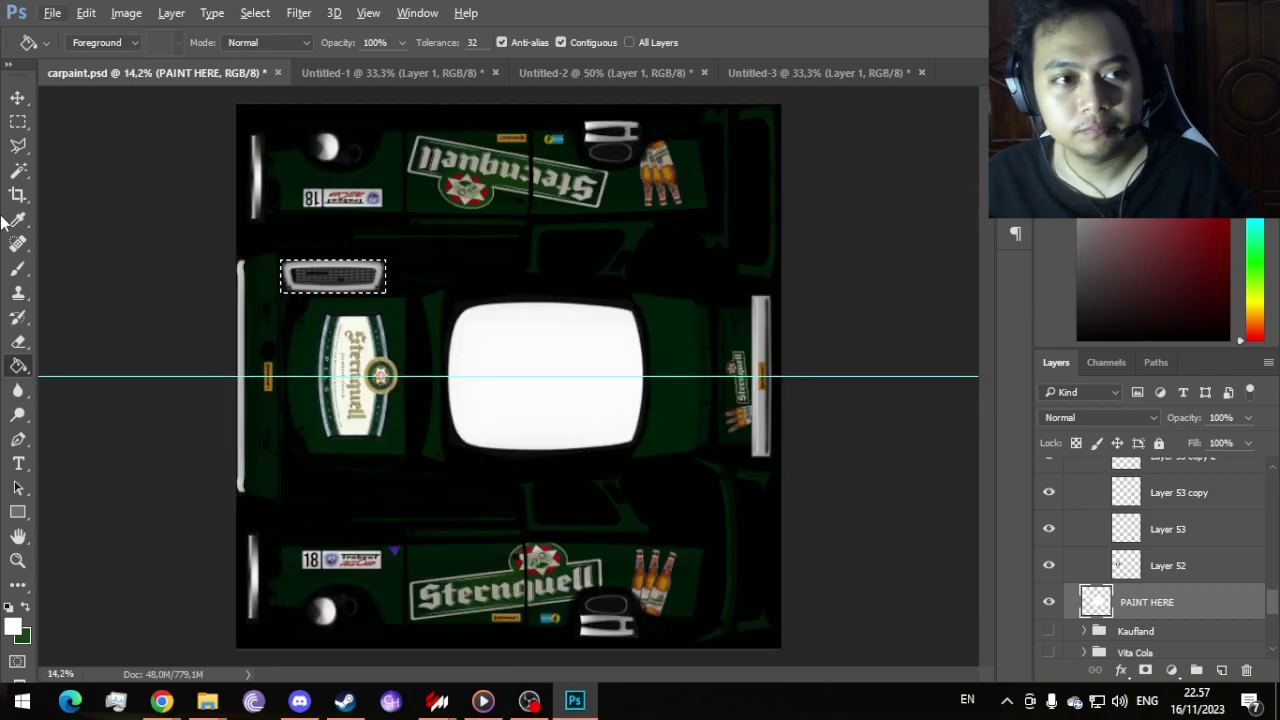
left_click(18, 170)
key("ctrl+d")
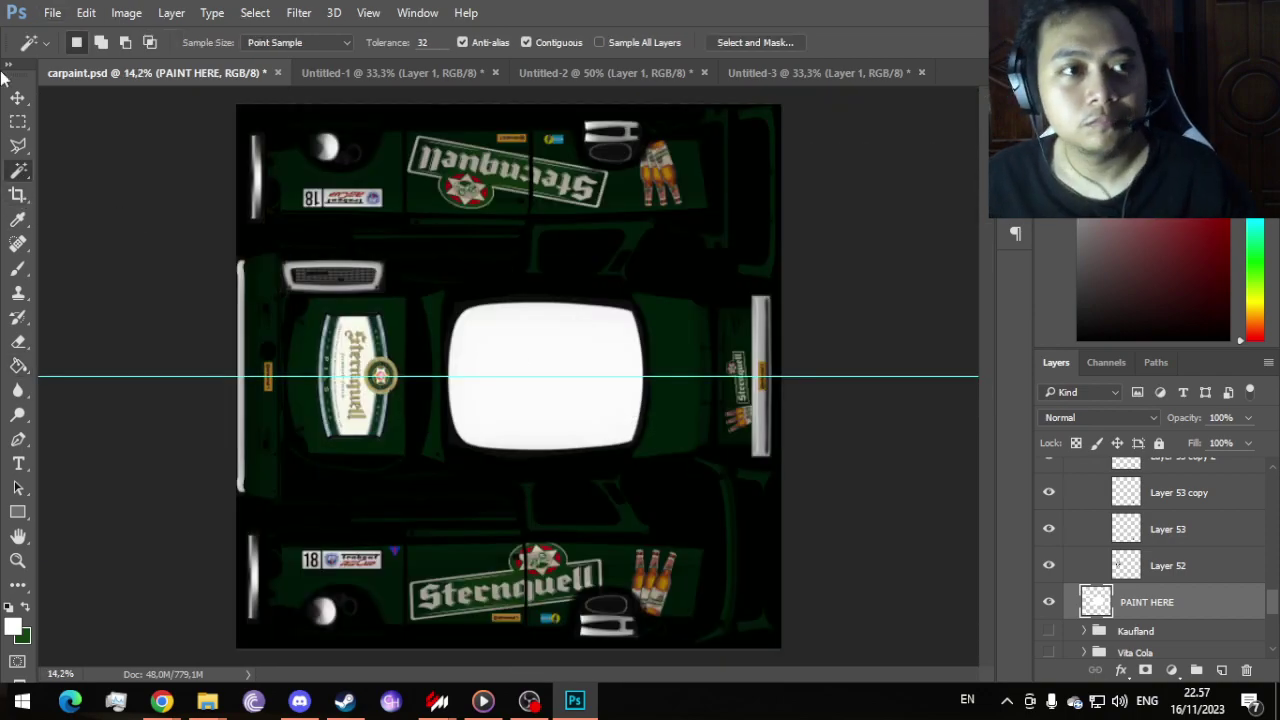
Step: Export the livery in D3D/DDS format, overwriting carpaint in the 18_Sternquell folder, with DXT5 compression and generated MIP maps
left_click(52, 12)
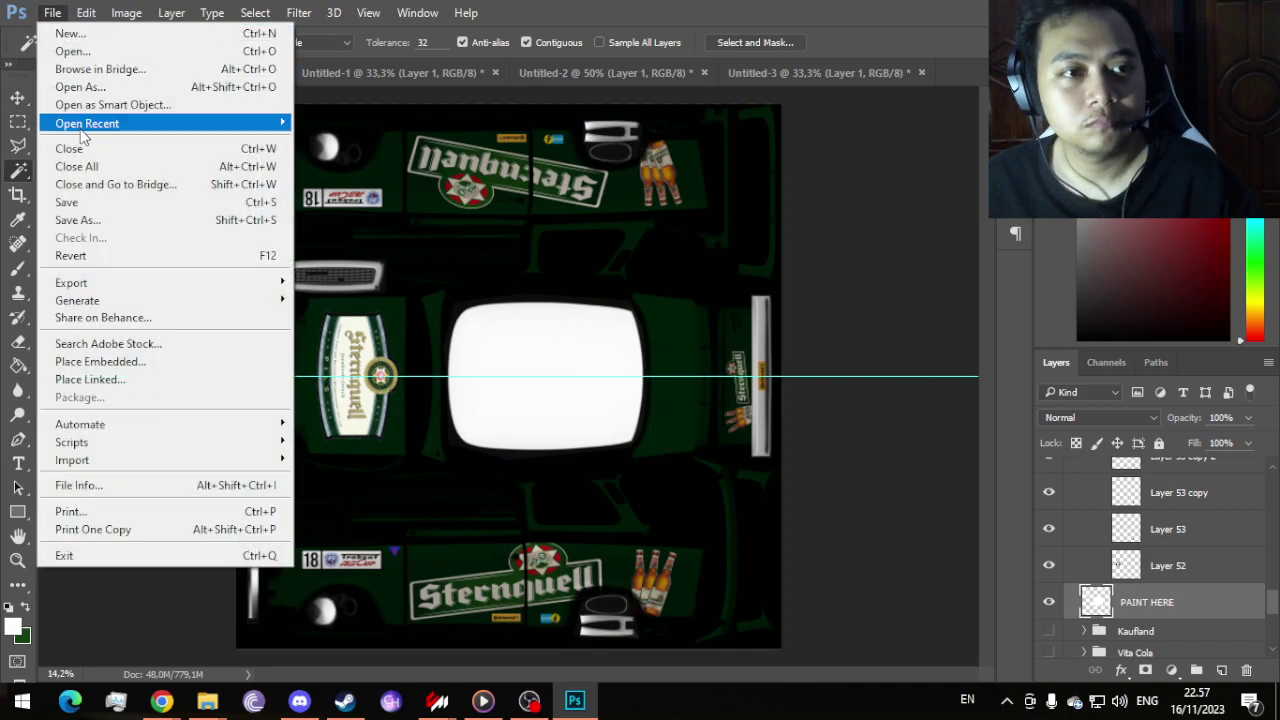
left_click(93, 221)
left_click(309, 377)
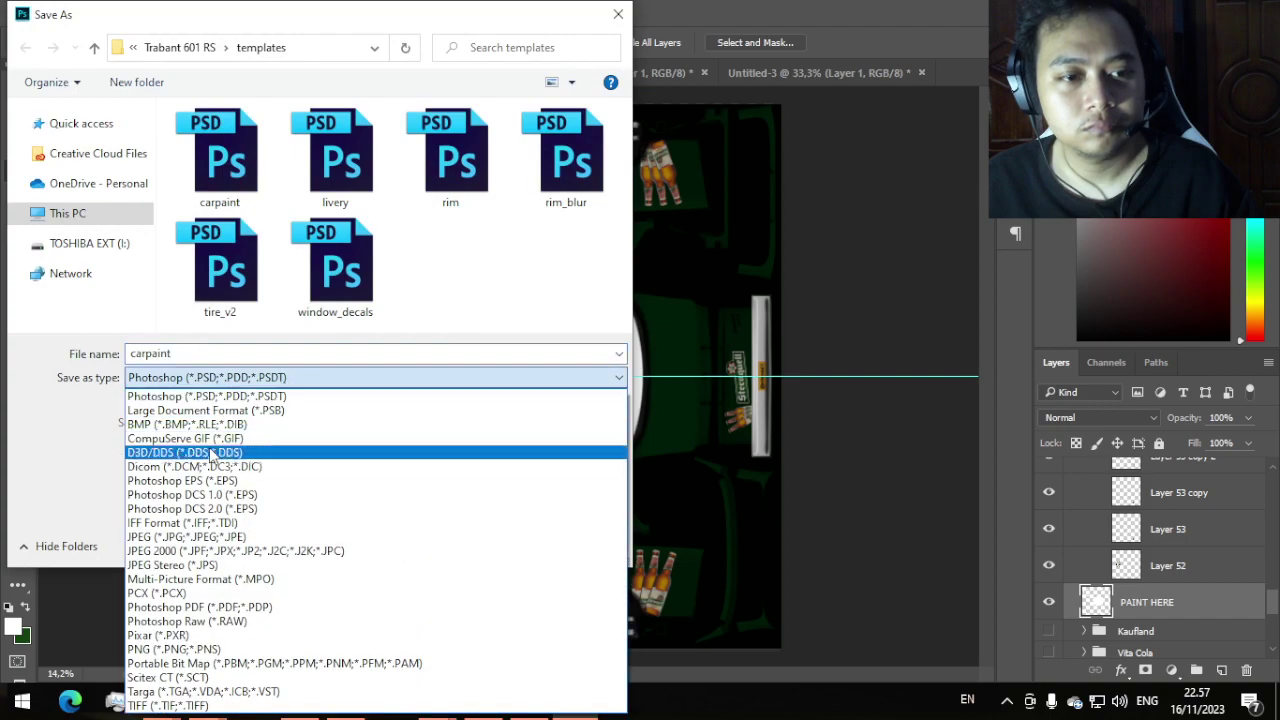
left_click(211, 455)
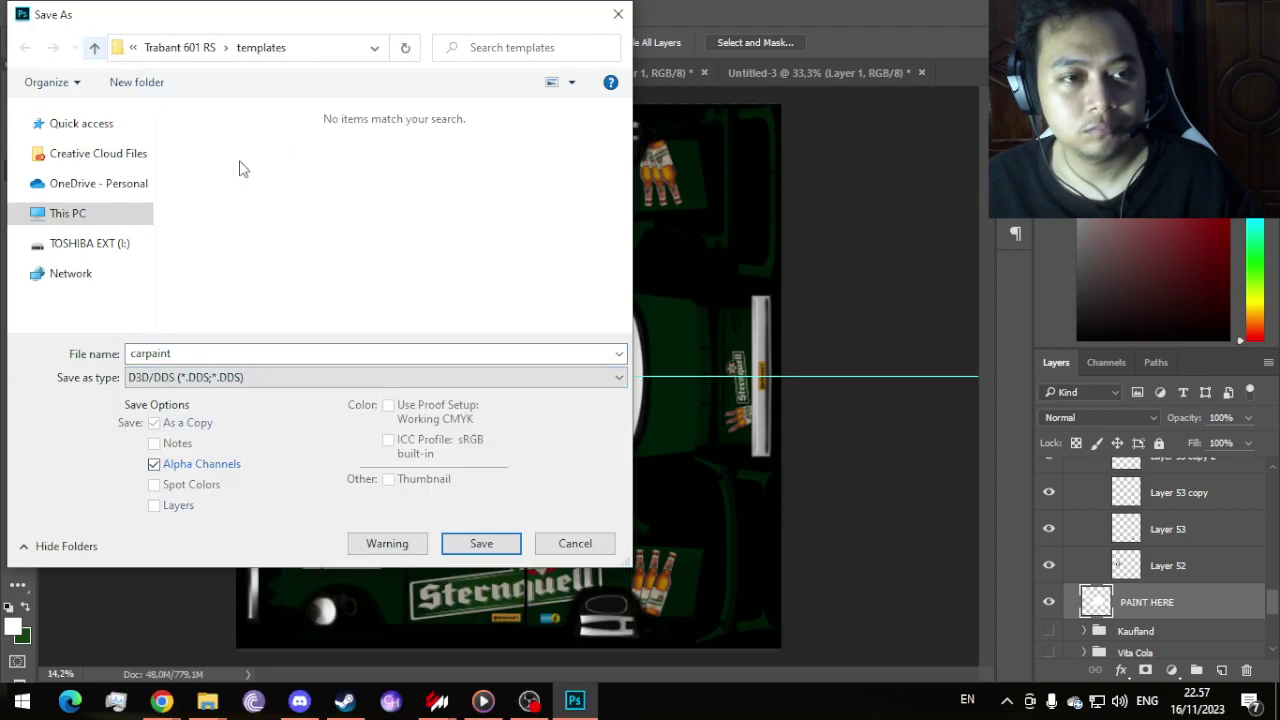
left_click(94, 47)
double_click(286, 177)
double_click(209, 163)
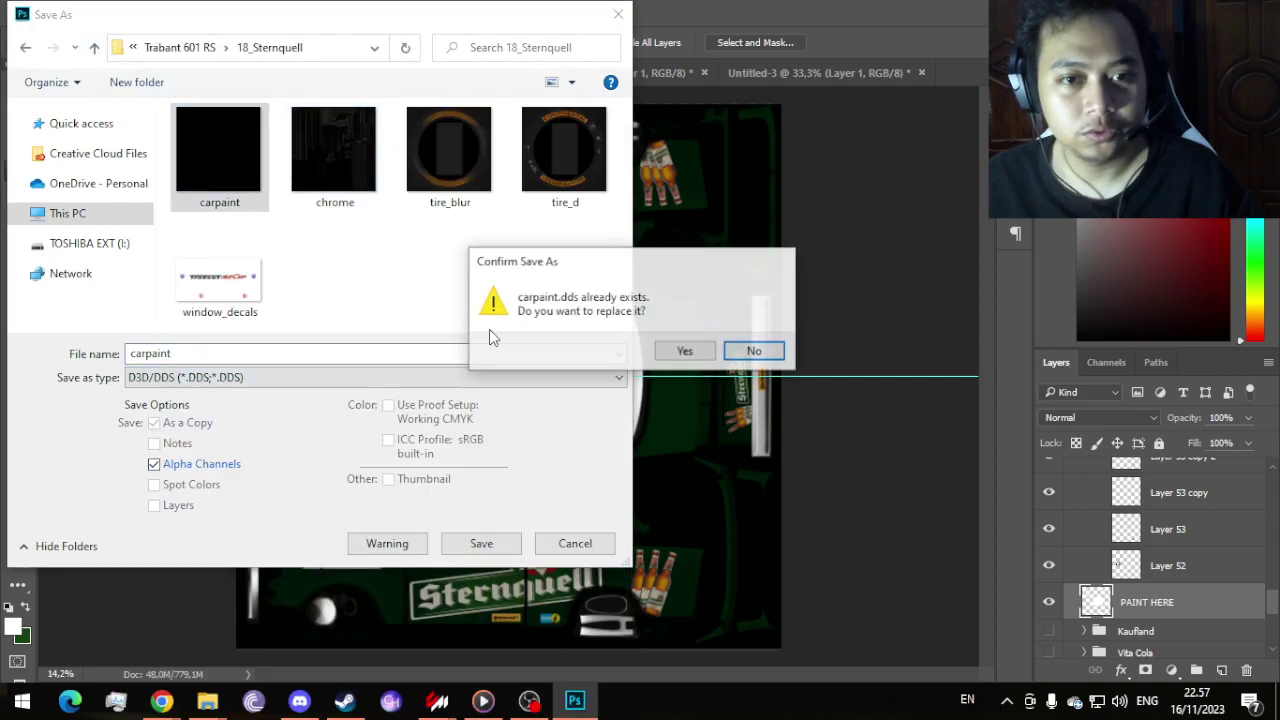
left_click(685, 351)
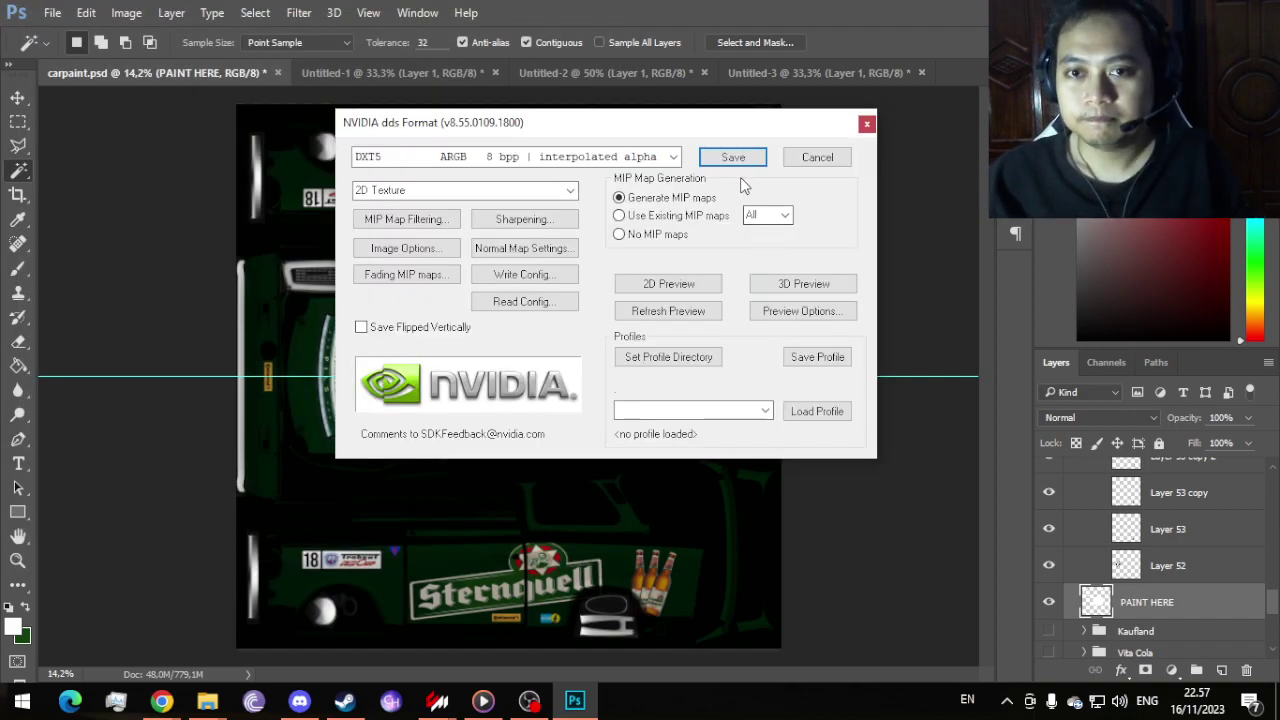
left_click(738, 162)
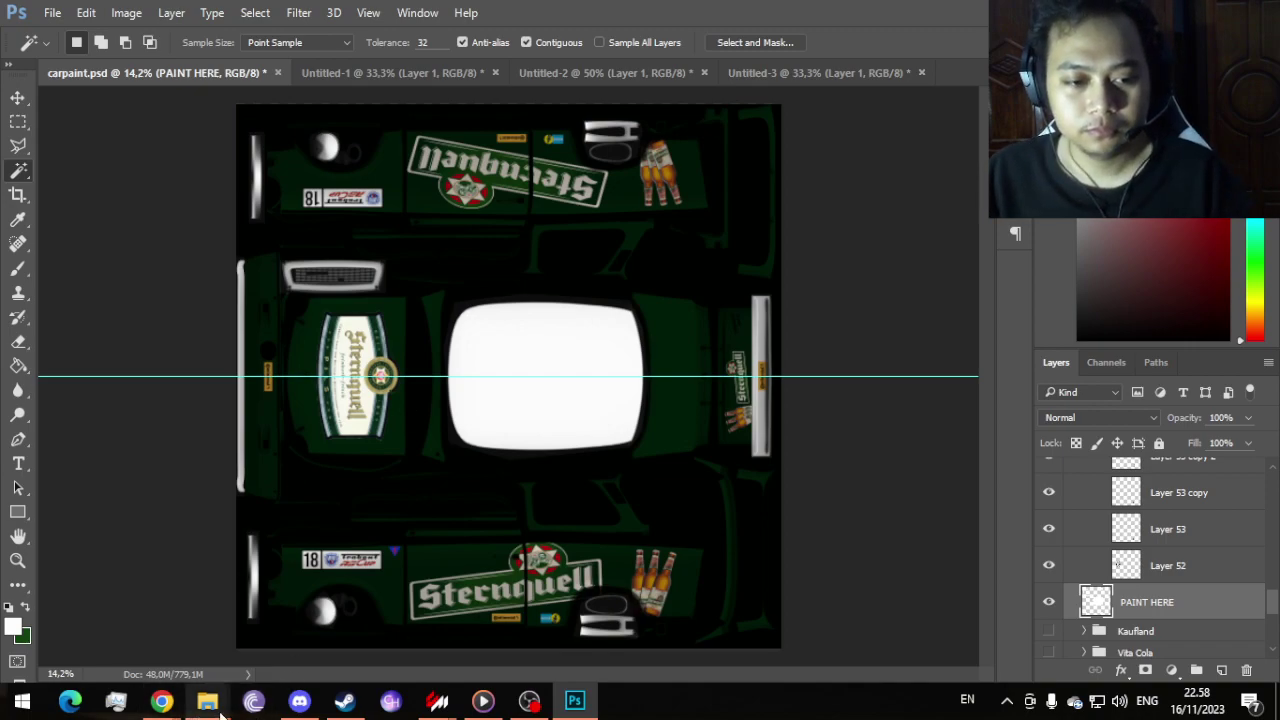
Step: Copy the updated 18_Sternquell folder from Trabant 601 RS into the tmm_trabant_601 skins folder, replacing the existing files
mouse_move(222, 712)
mouse_move(115, 657)
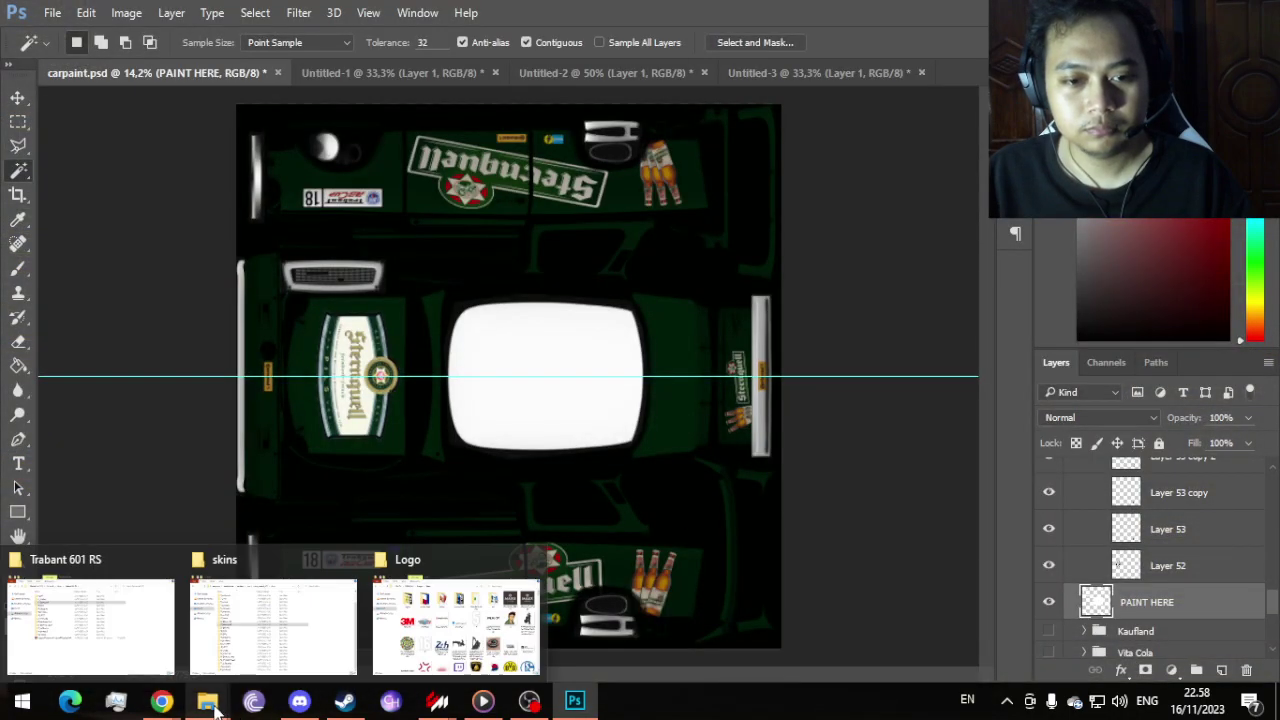
mouse_move(390, 662)
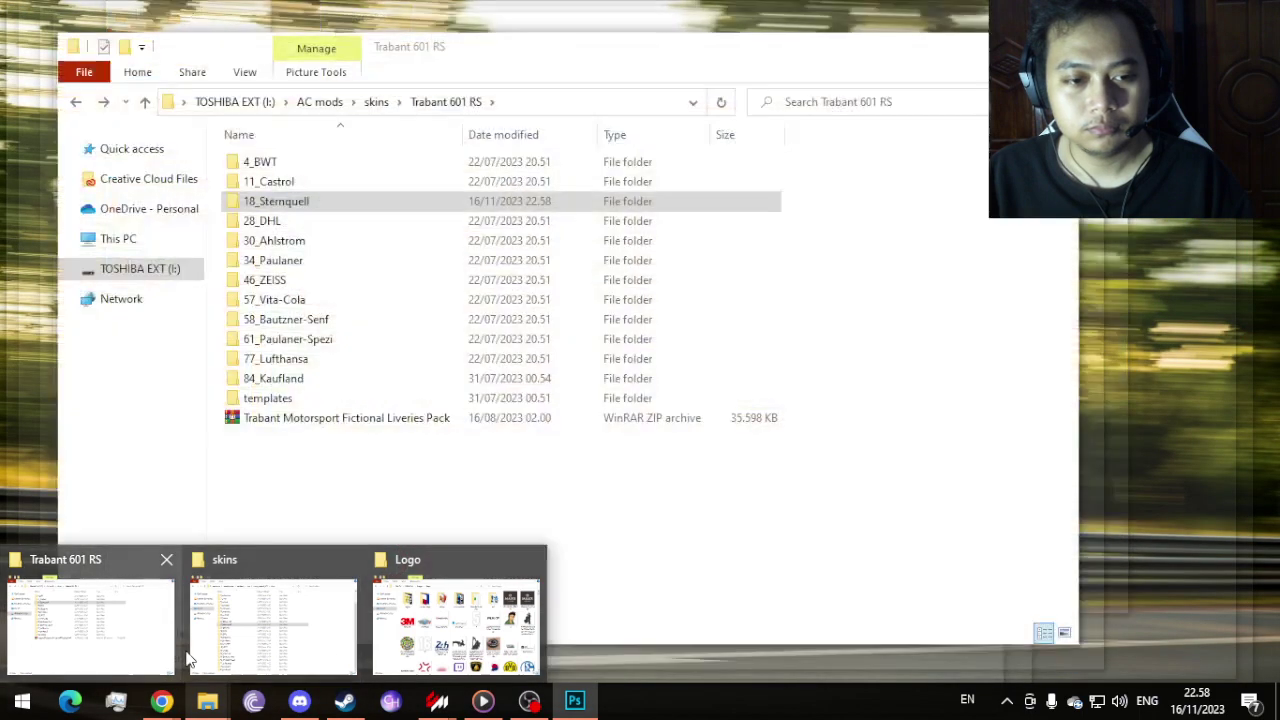
left_click(151, 646)
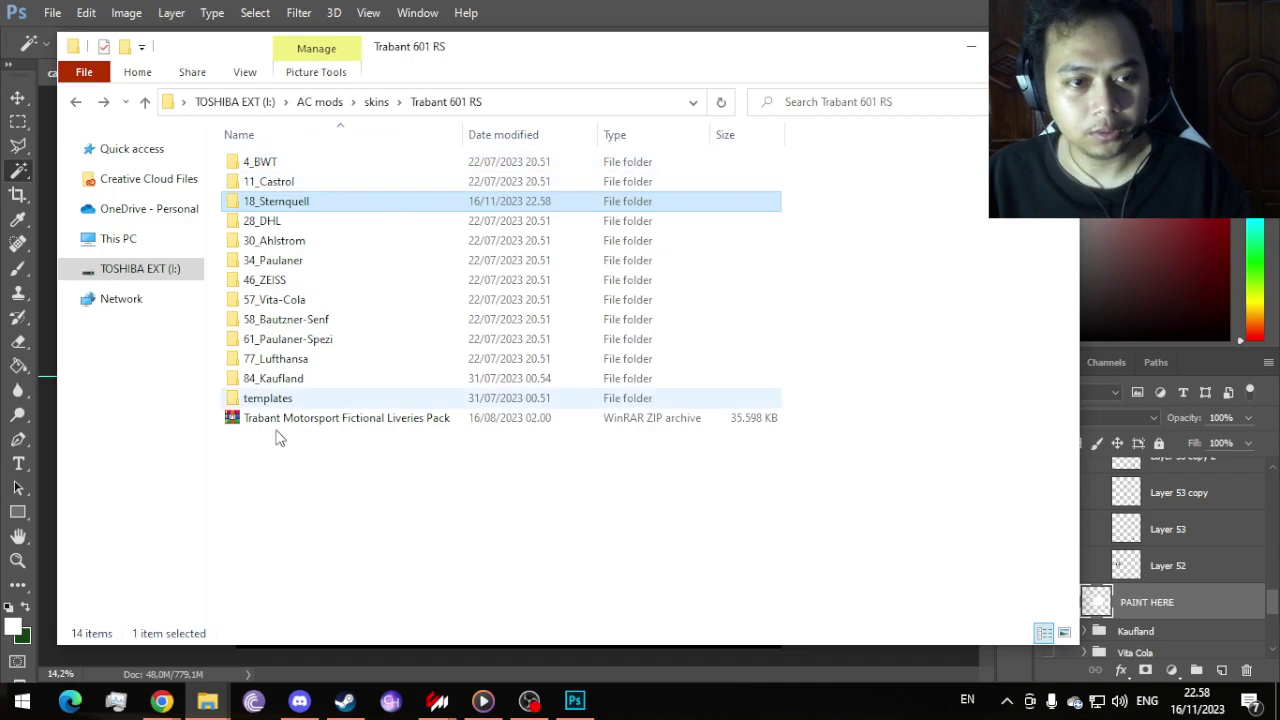
left_click(270, 620)
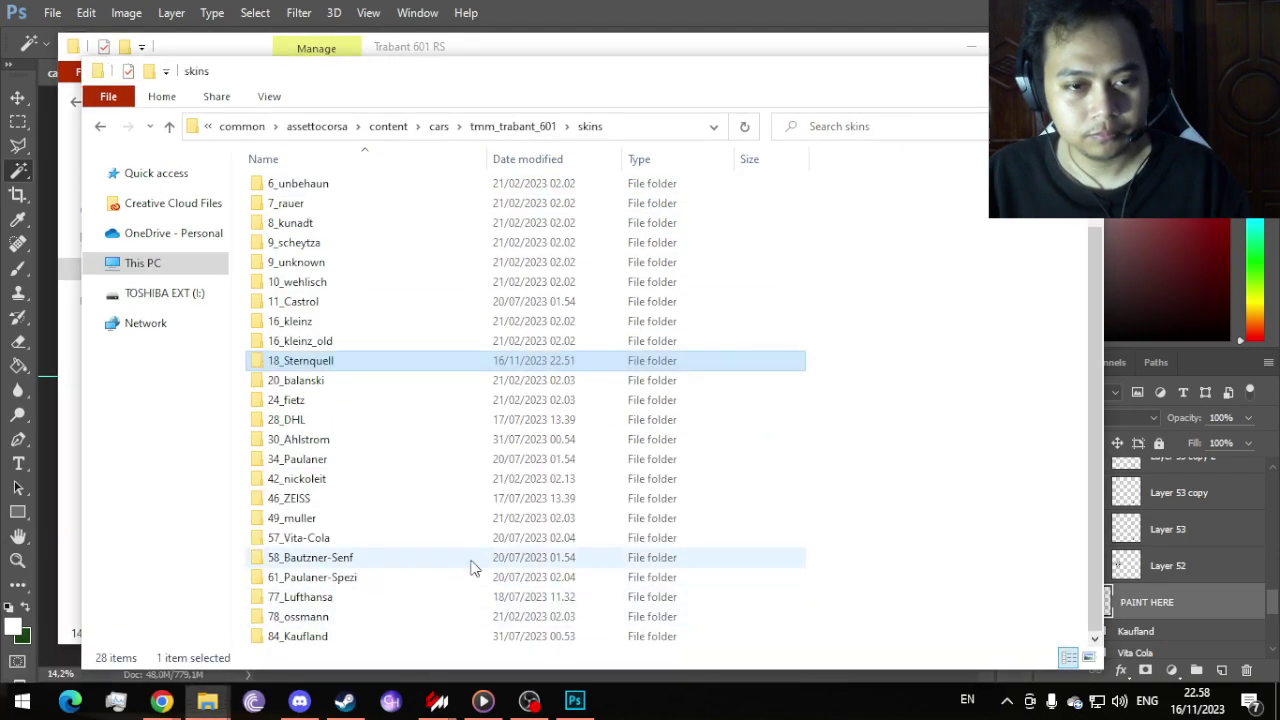
right_click(1054, 531)
left_click(1099, 389)
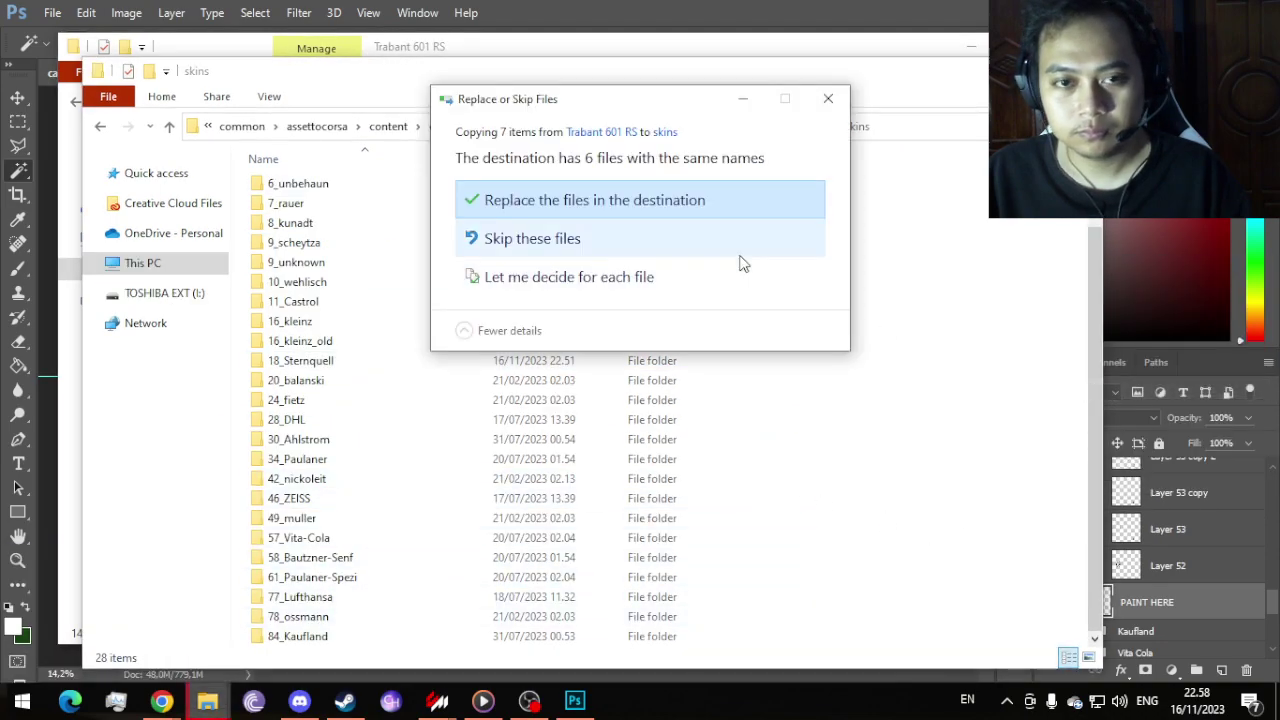
left_click(752, 200)
Step: Switch to the Trabant showroom preview and inspect the updated Sternquell livery on the front, both sides and rear of the car
mouse_move(437, 705)
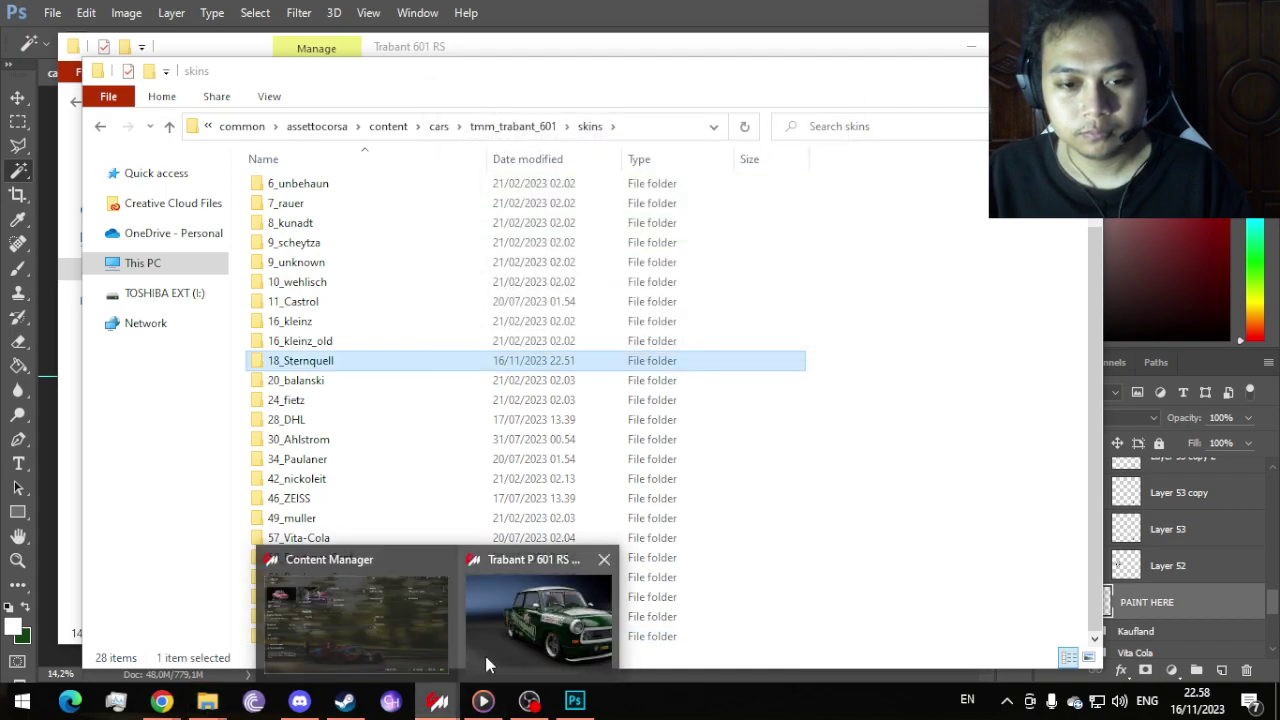
left_click(486, 645)
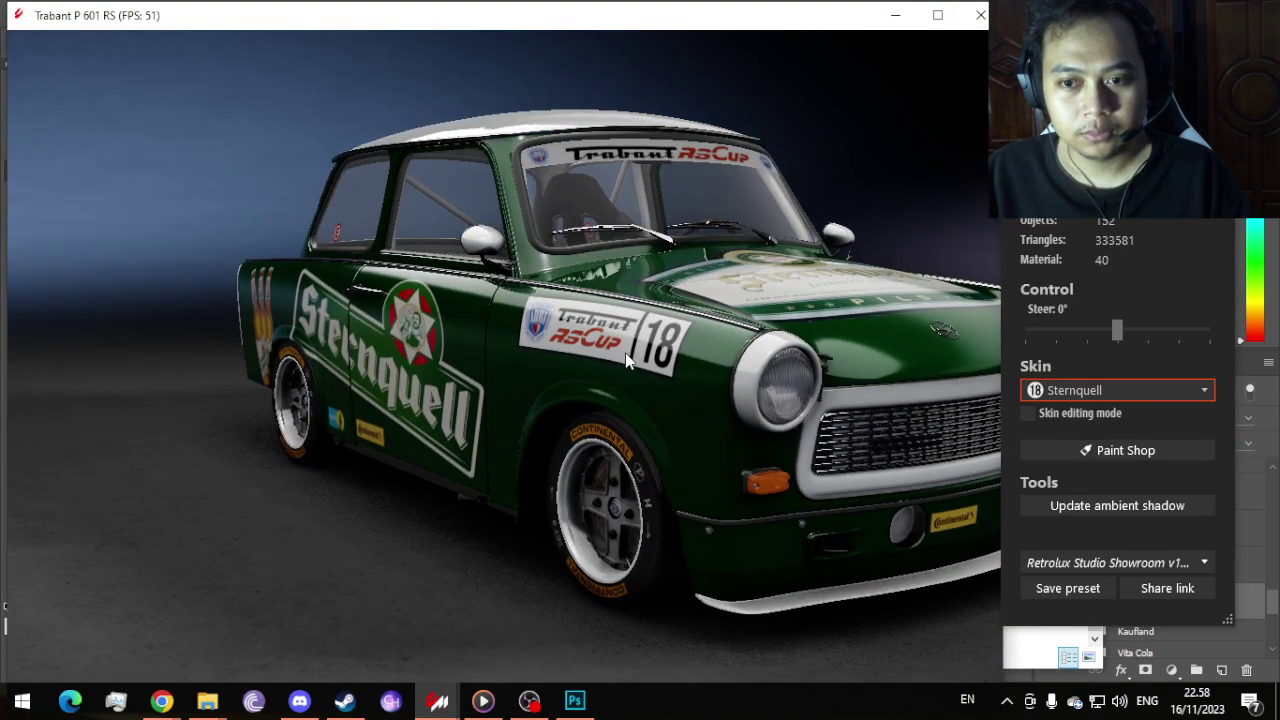
left_click_drag(628, 362, 418, 336)
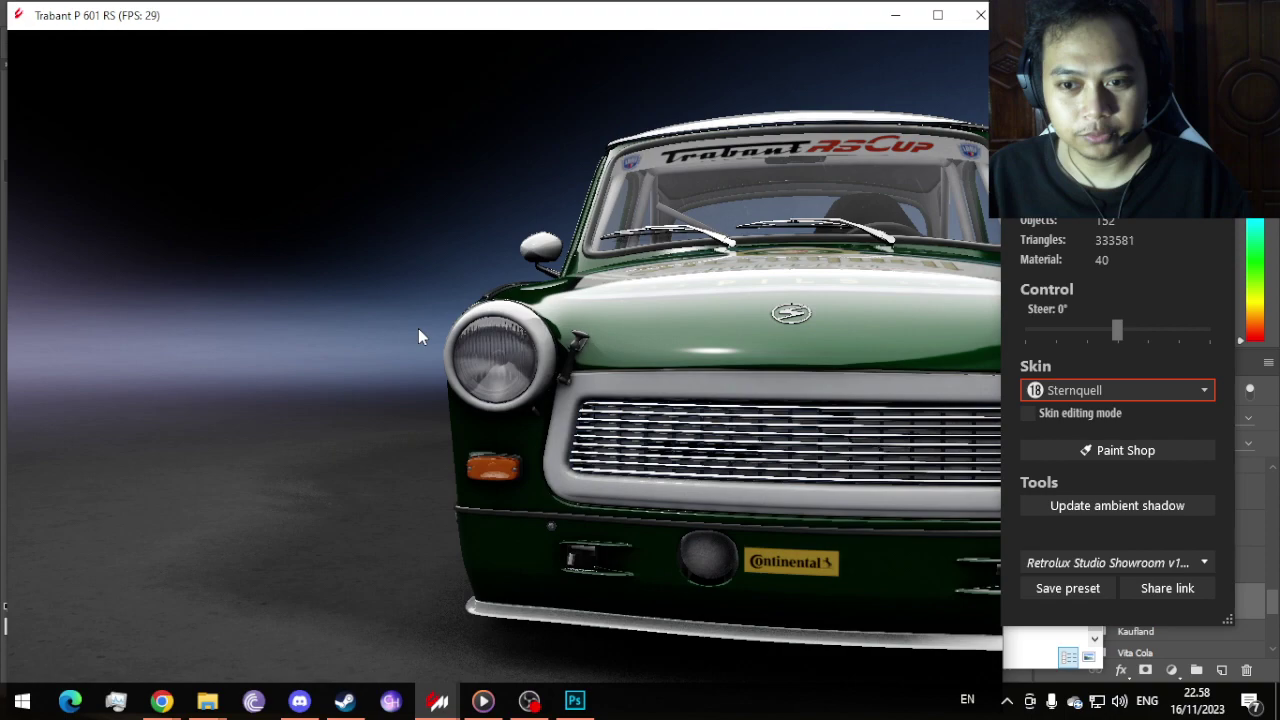
left_click_drag(419, 330, 524, 350)
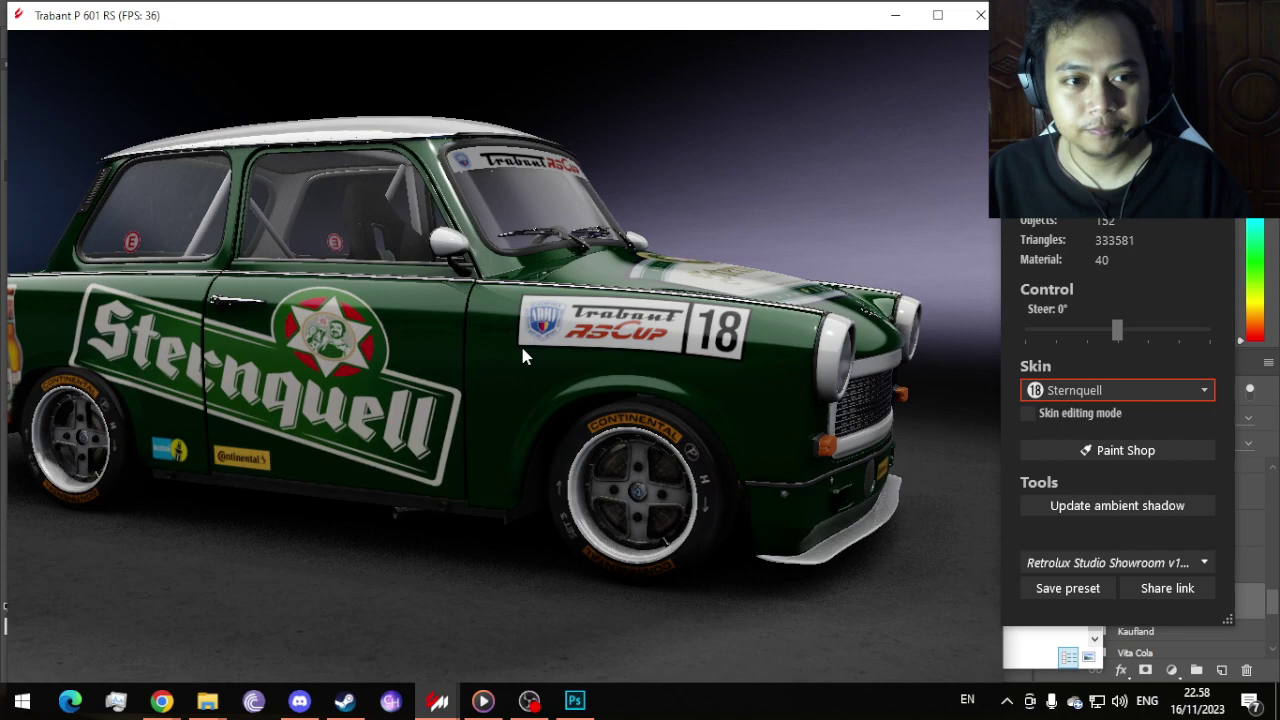
mouse_move(520, 343)
left_mouse_down()
mouse_move(611, 351)
mouse_move(510, 353)
left_mouse_up()
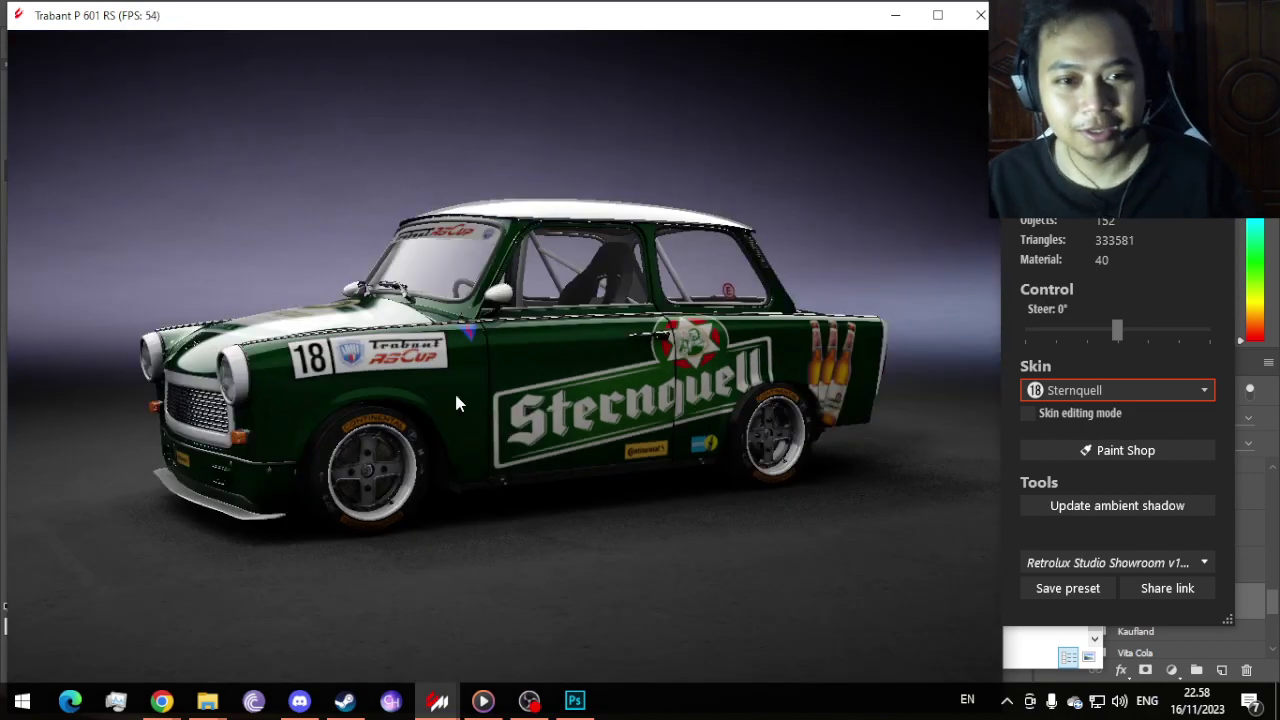
left_click_drag(455, 392, 530, 396)
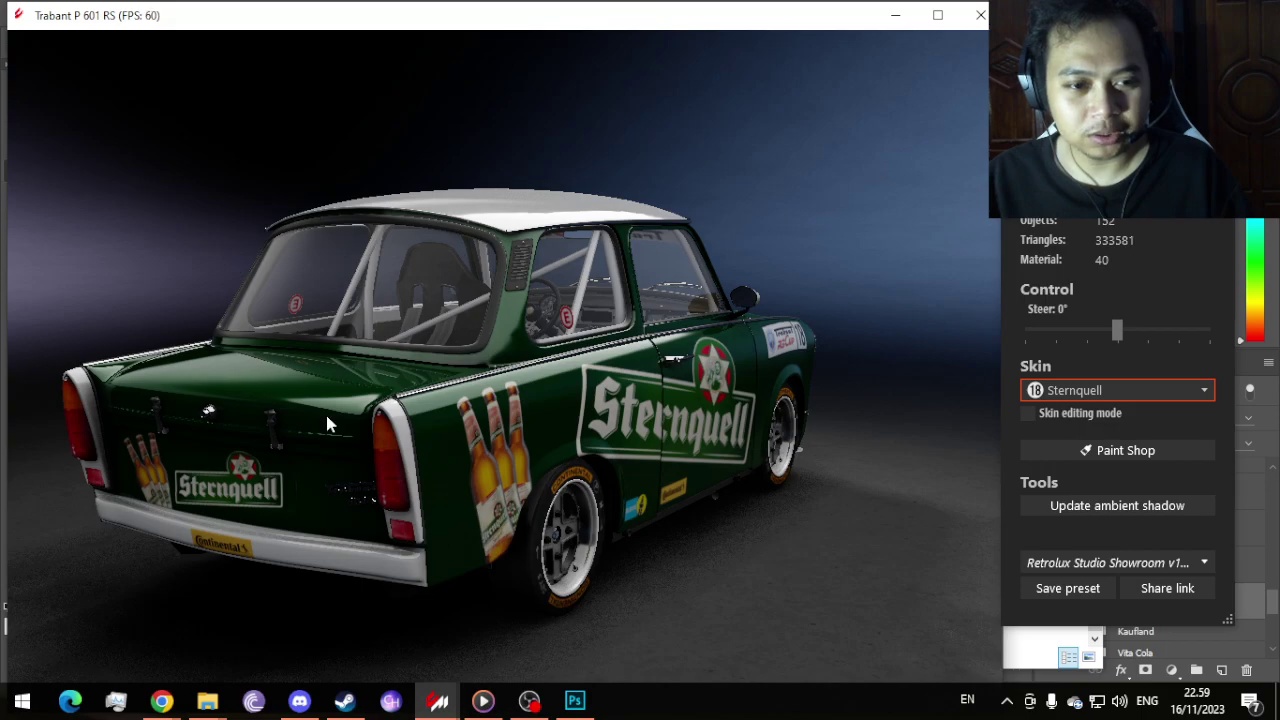
left_click_drag(327, 423, 682, 384)
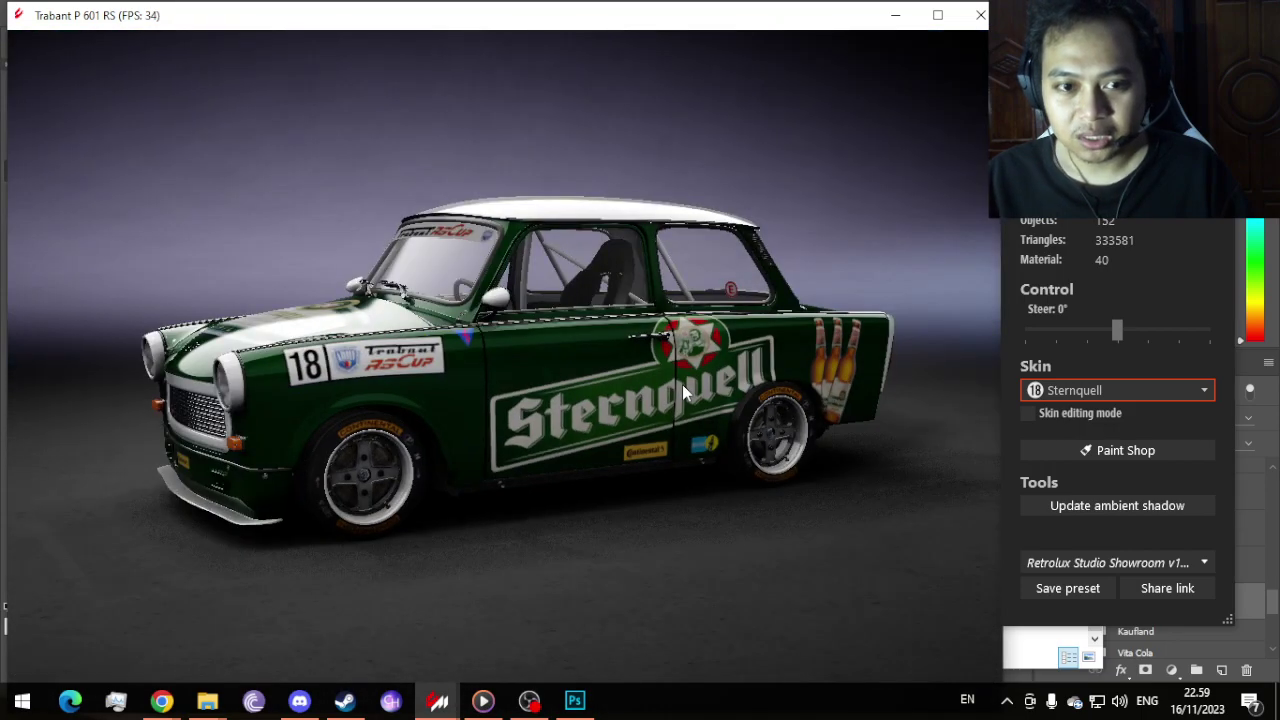
Step: Orbit around the Trabant in the showroom to check the Sternquell side logos, number panels, hood and grille once more
left_click_drag(414, 377, 452, 372)
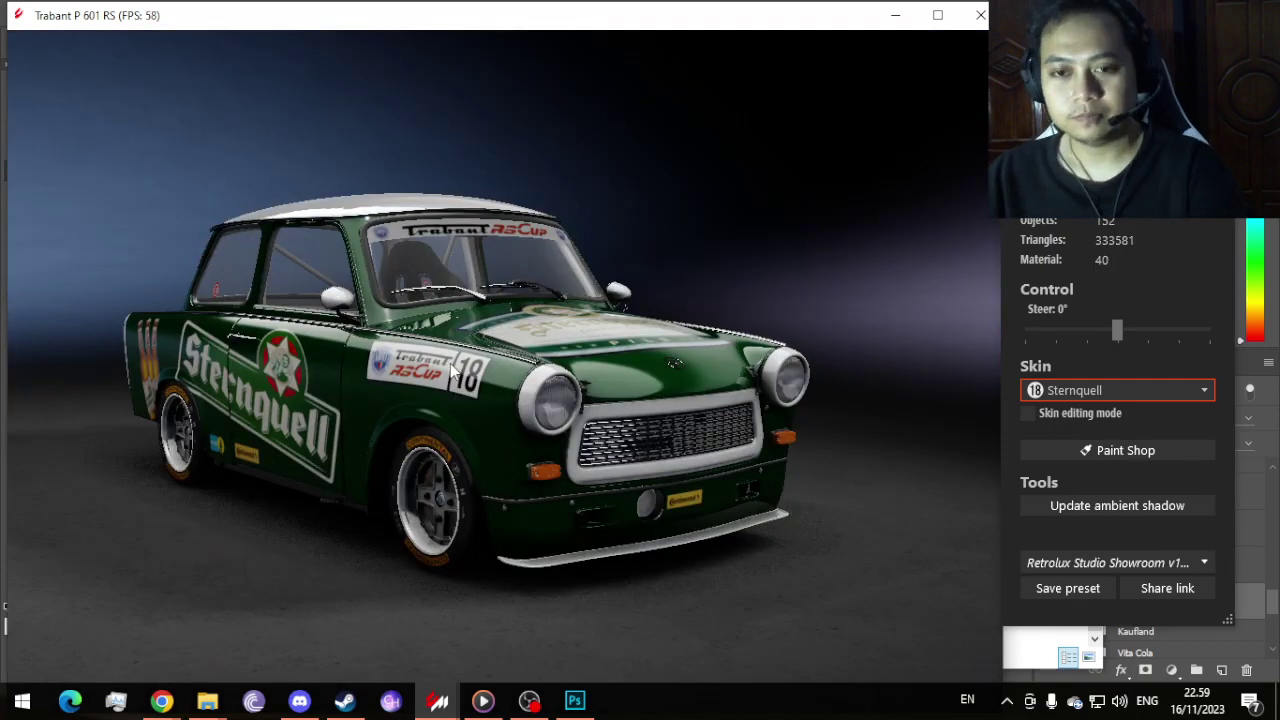
left_click_drag(535, 334, 391, 346)
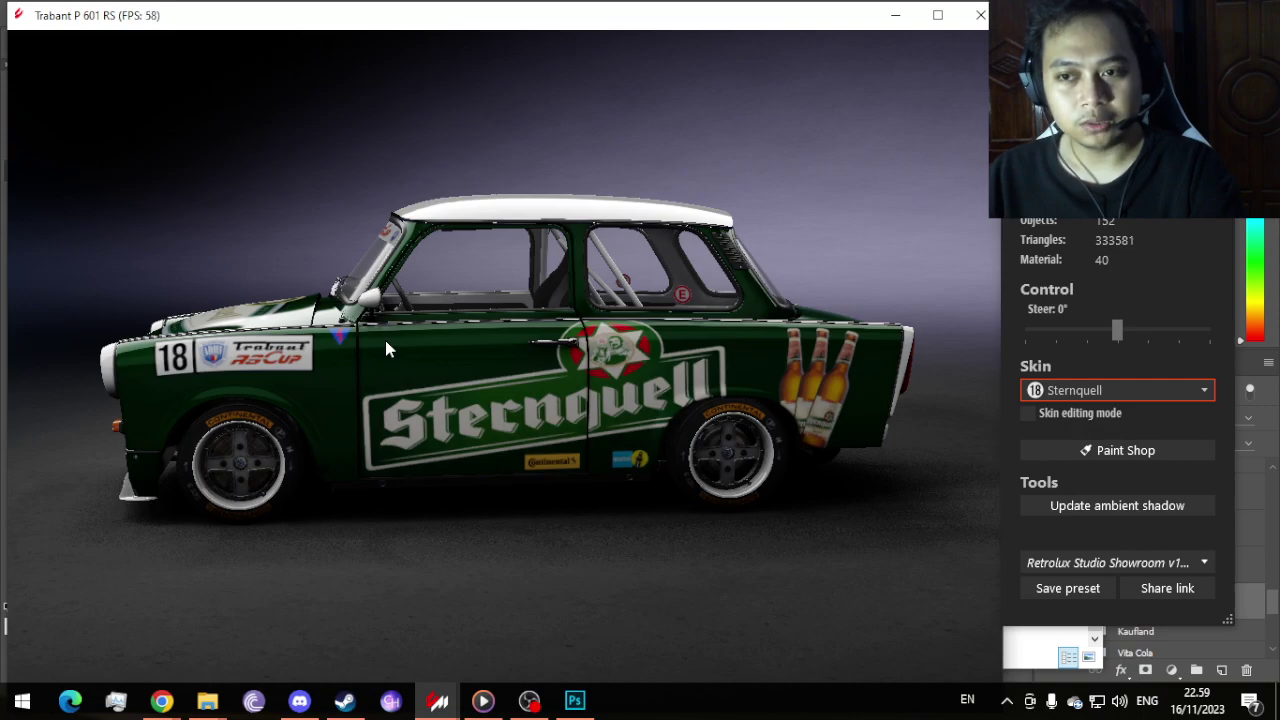
left_click_drag(357, 355, 826, 339)
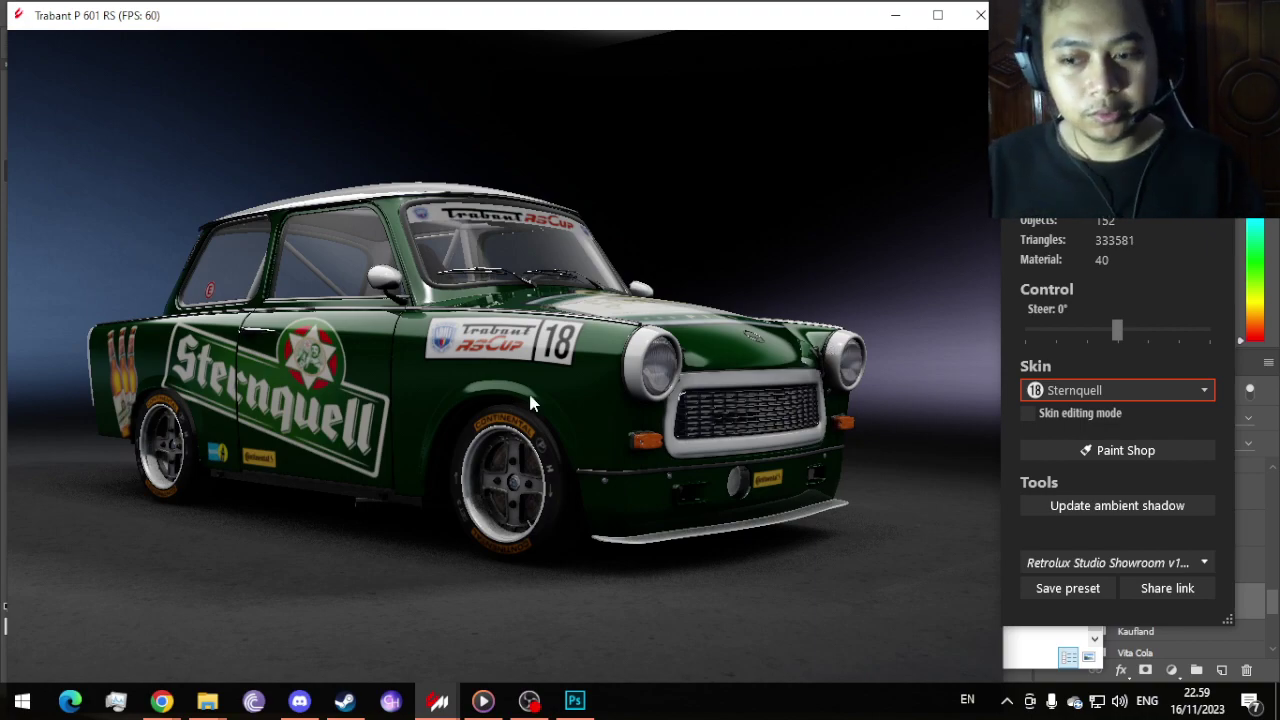
left_click_drag(535, 394, 603, 415)
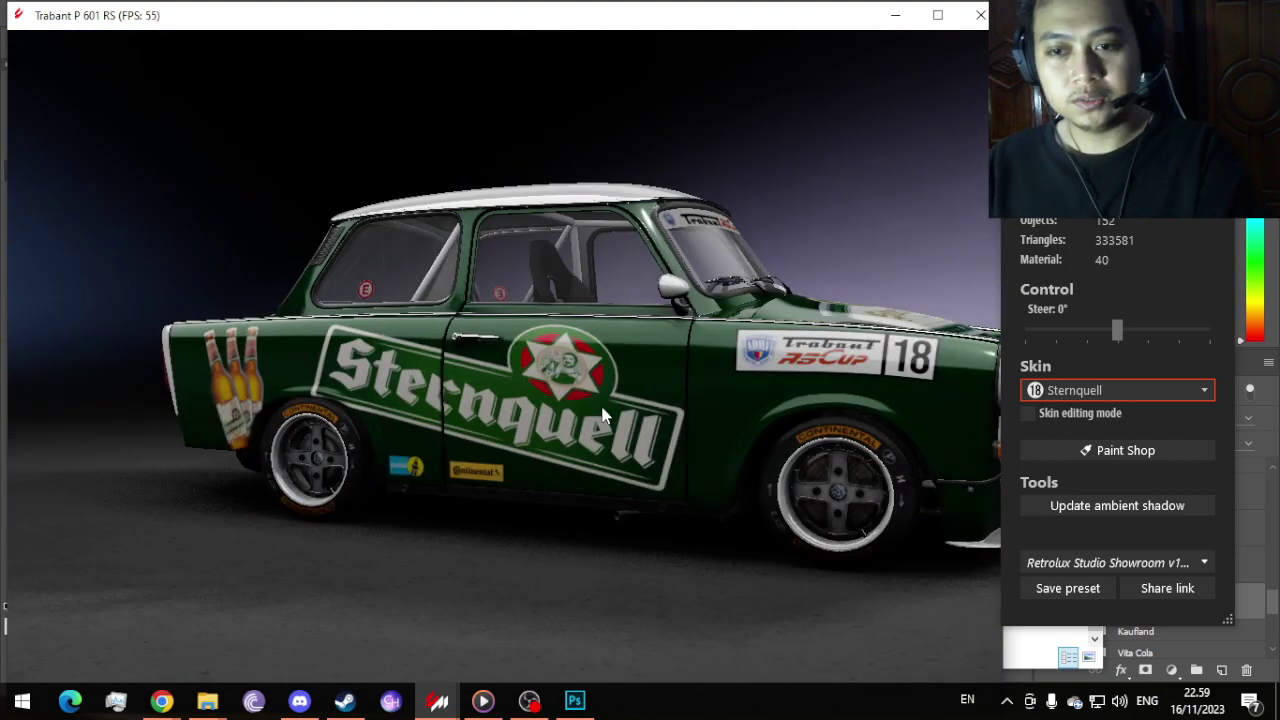
left_click_drag(603, 415, 560, 405)
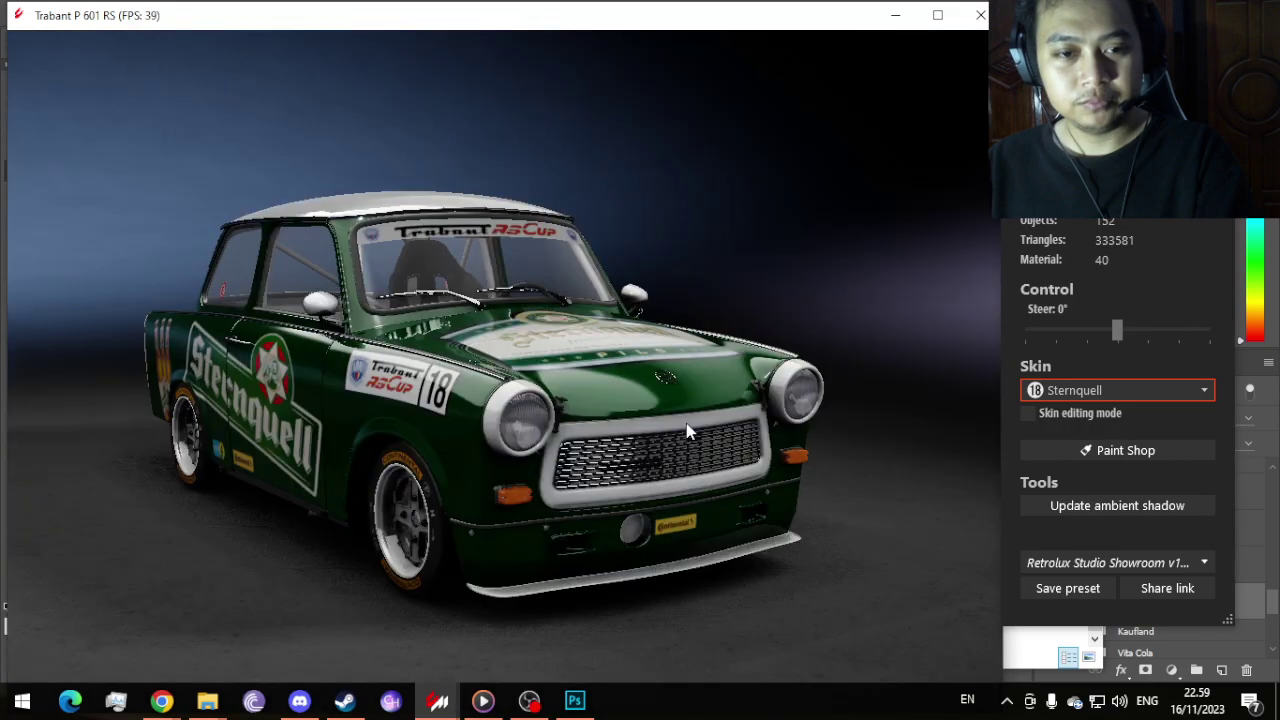
left_click_drag(686, 430, 715, 430)
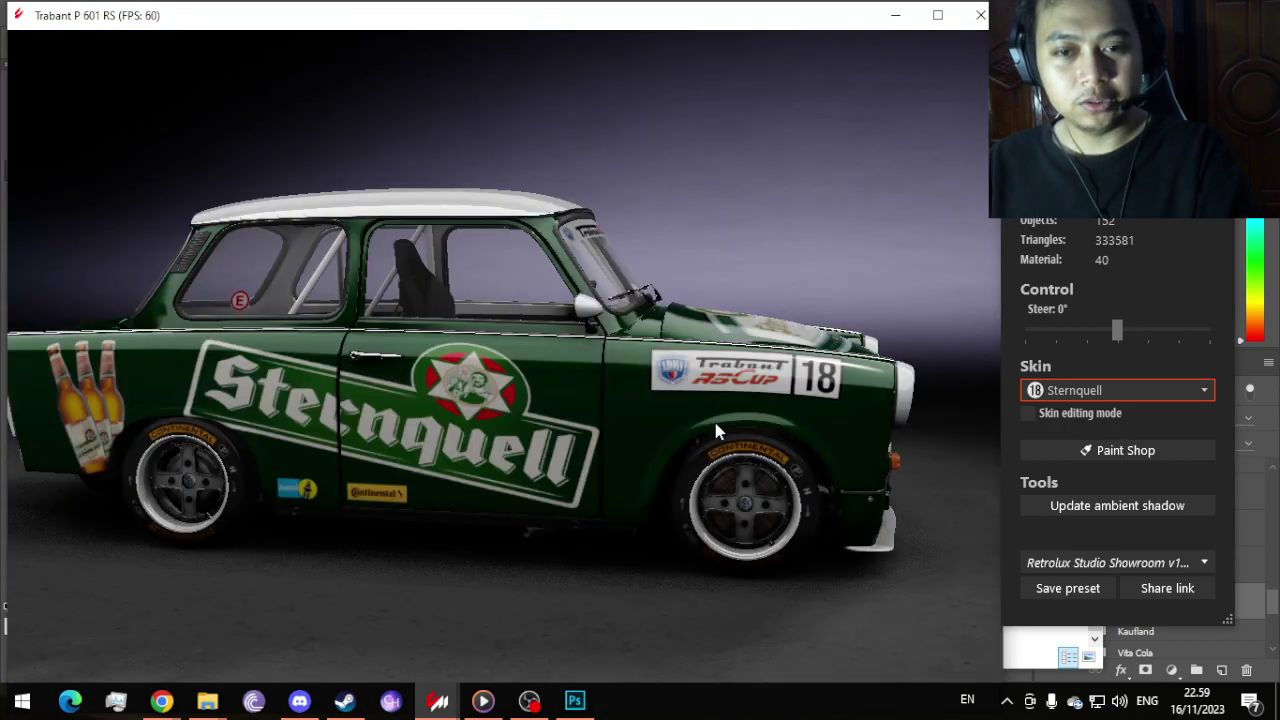
left_click_drag(715, 428, 237, 418)
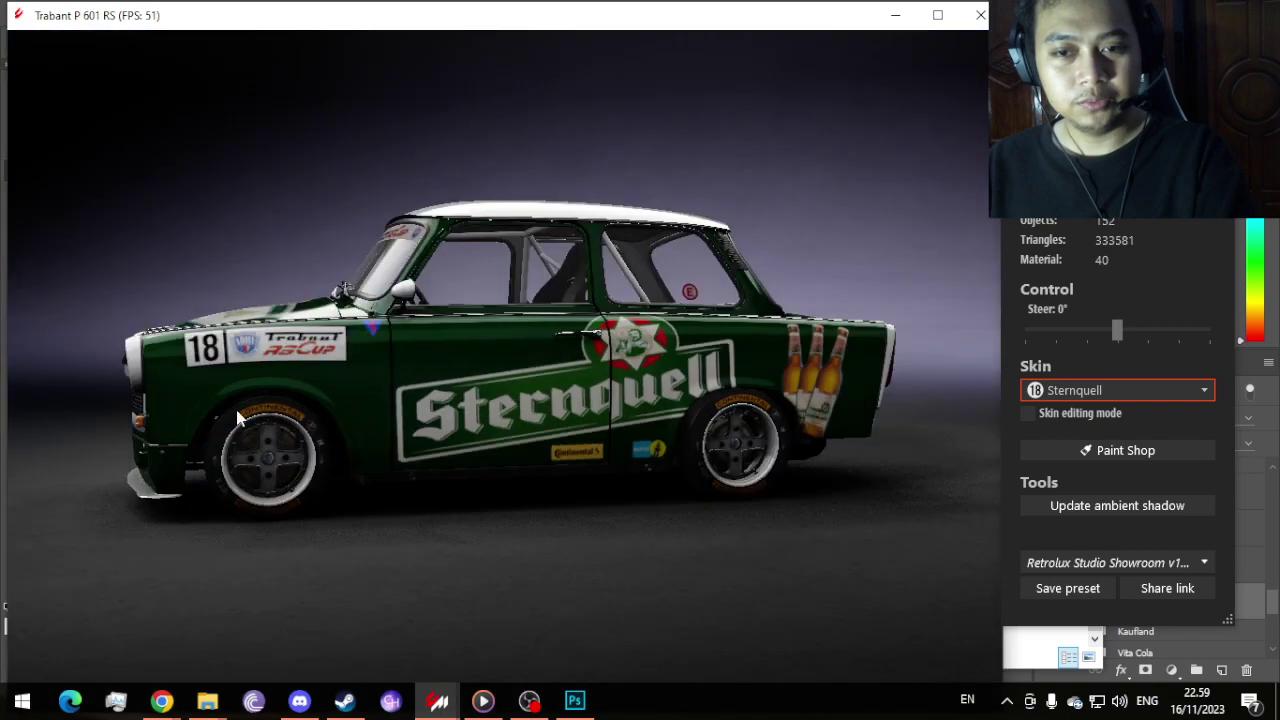
left_click_drag(237, 418, 180, 418)
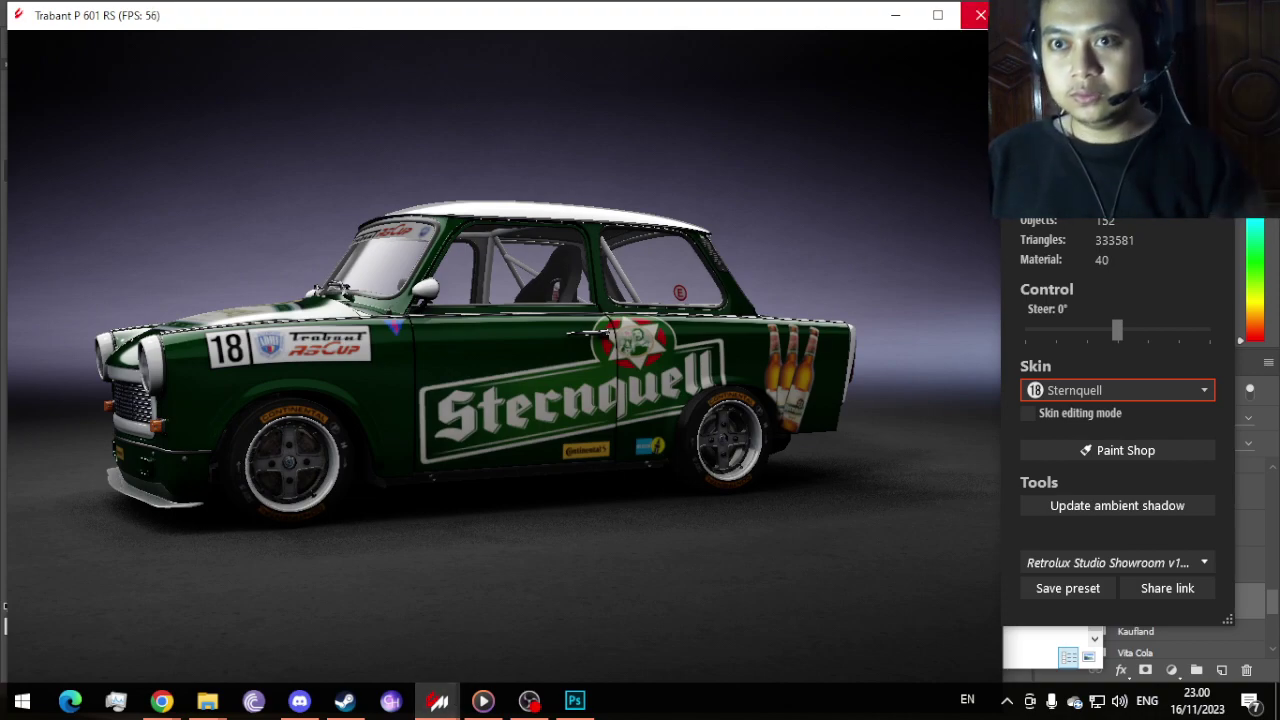
Step: Copy a 910x515 screen capture framing the car's side view to the clipboard and close the Trabant showroom preview
key("super+shift+s")
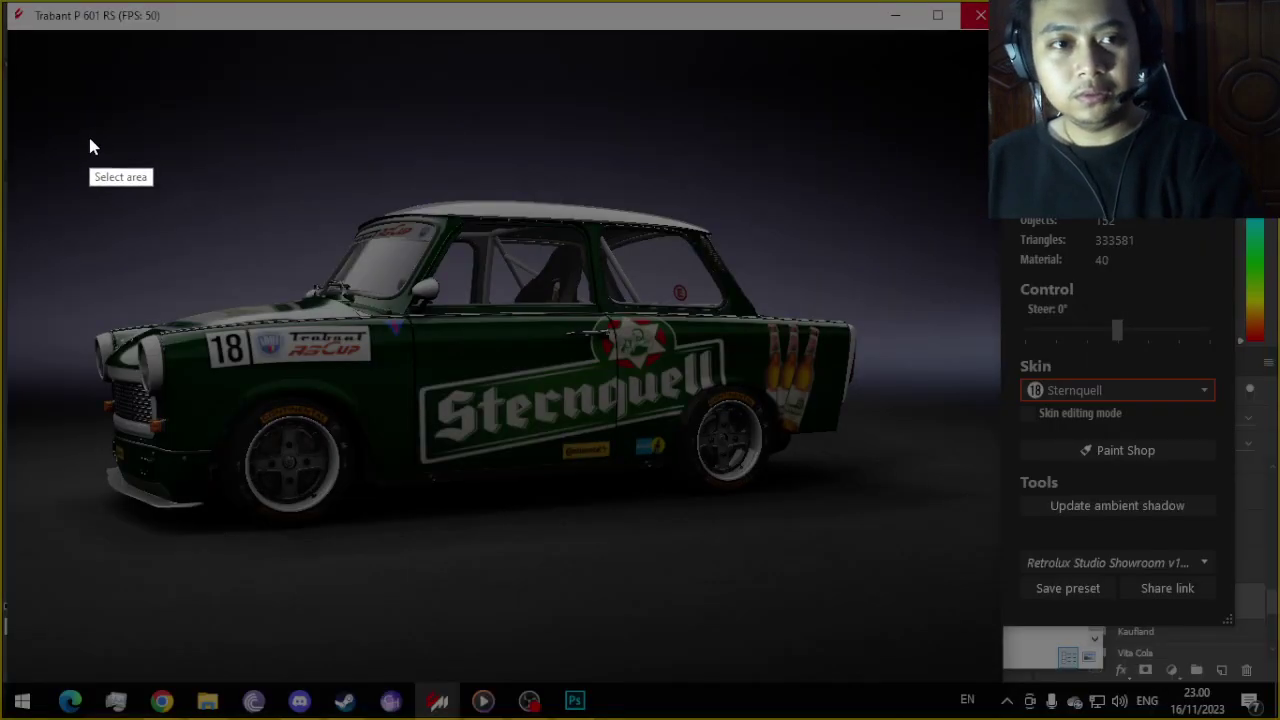
left_click_drag(54, 114, 906, 595)
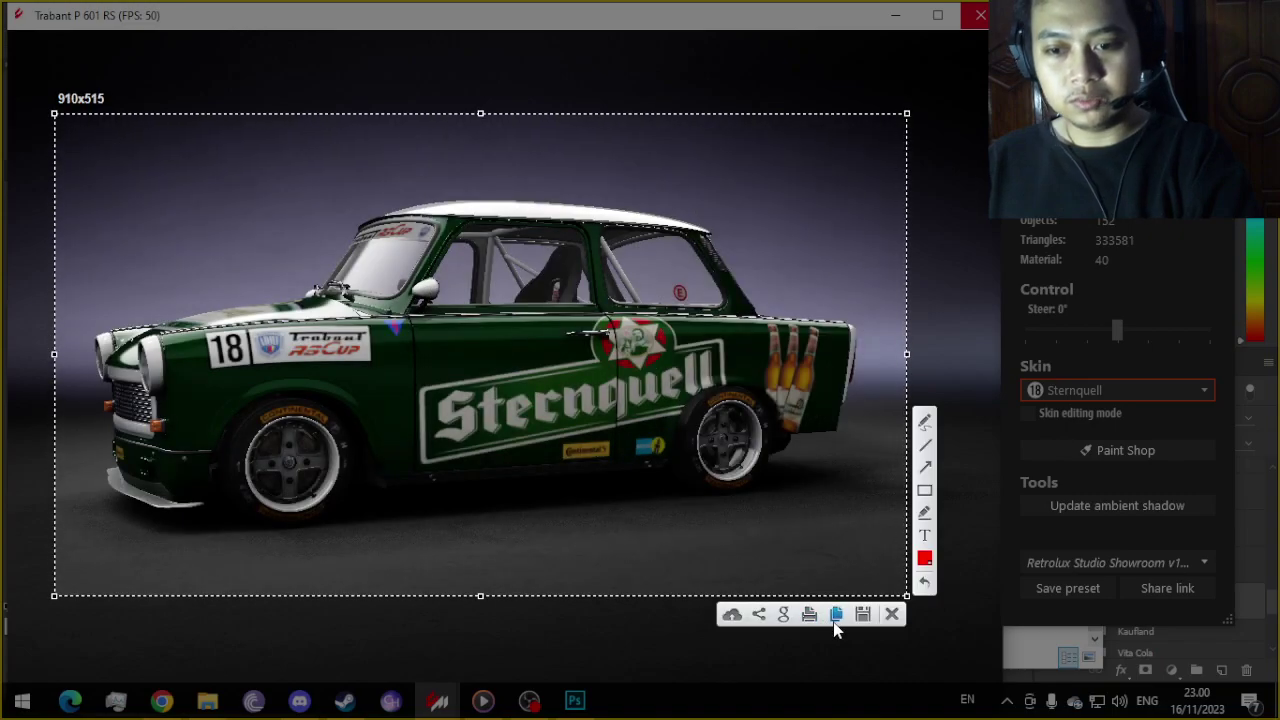
left_click(835, 617)
mouse_move(298, 706)
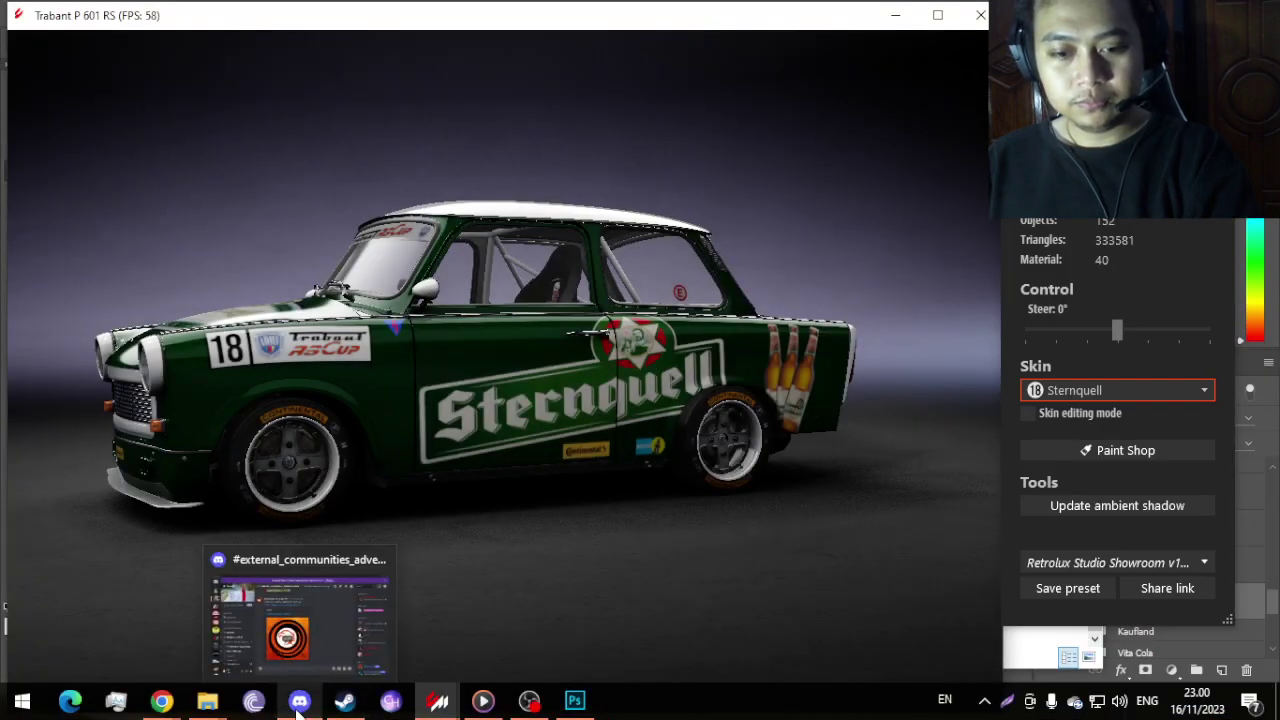
mouse_move(448, 704)
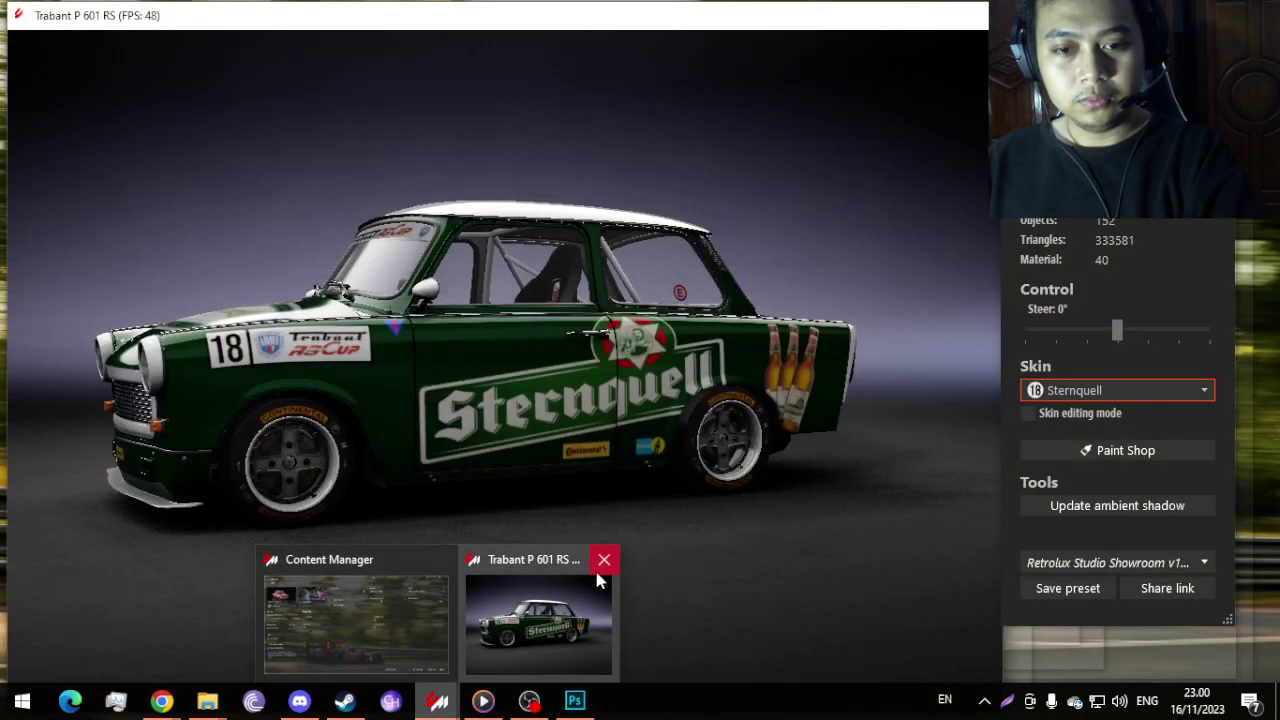
left_click(604, 564)
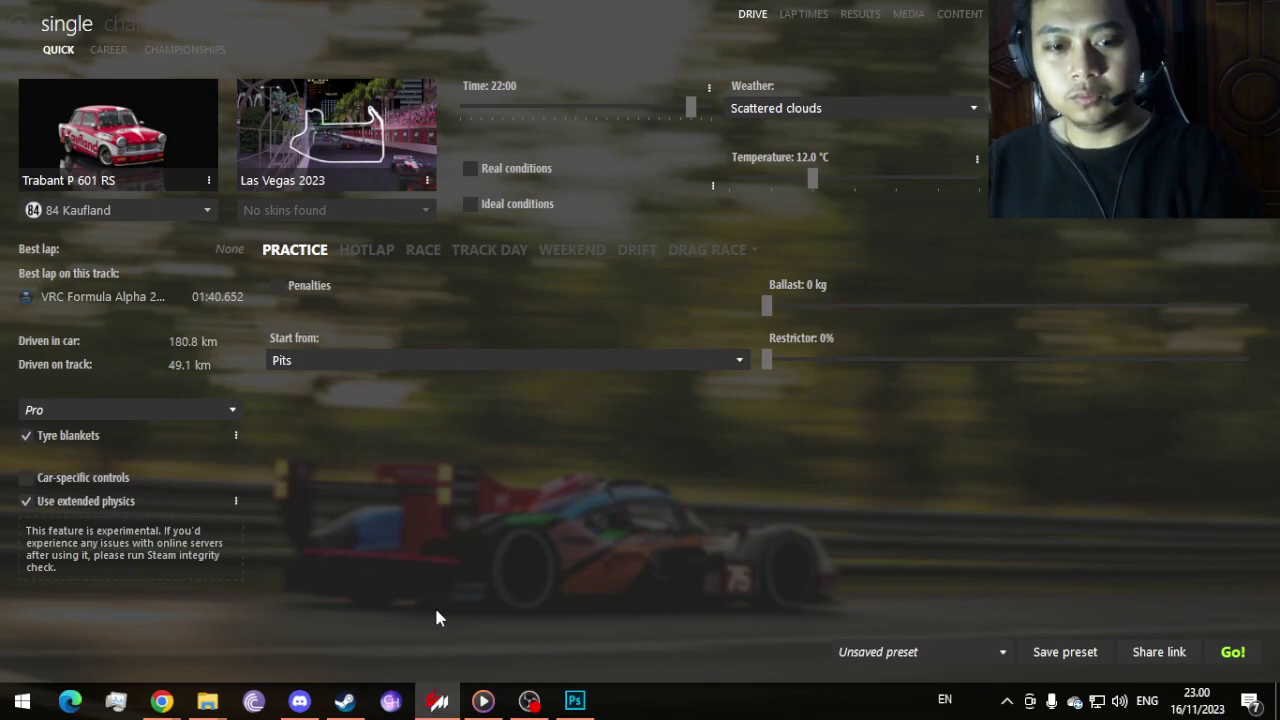
Step: Switch to Photoshop, close the Untitled-1, Untitled-2 and Untitled-3 documents without saving, and save carpaint.psd
key("alt+Tab")
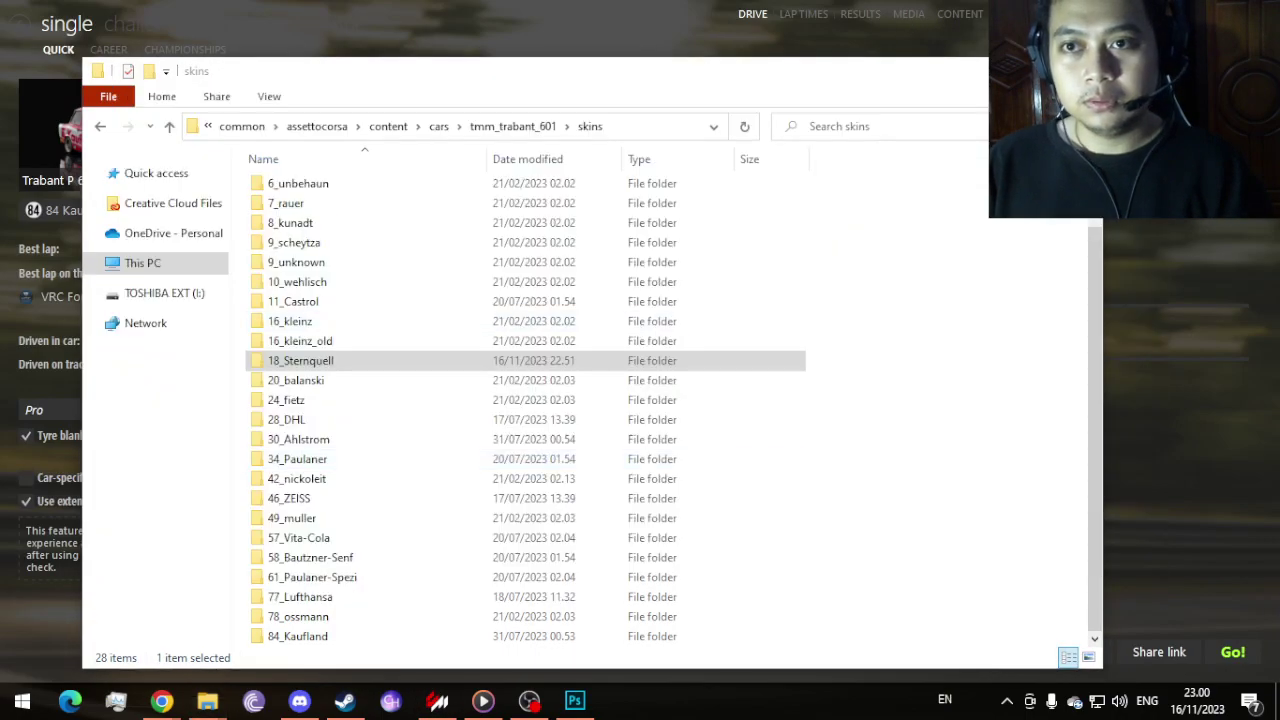
key("alt+Tab")
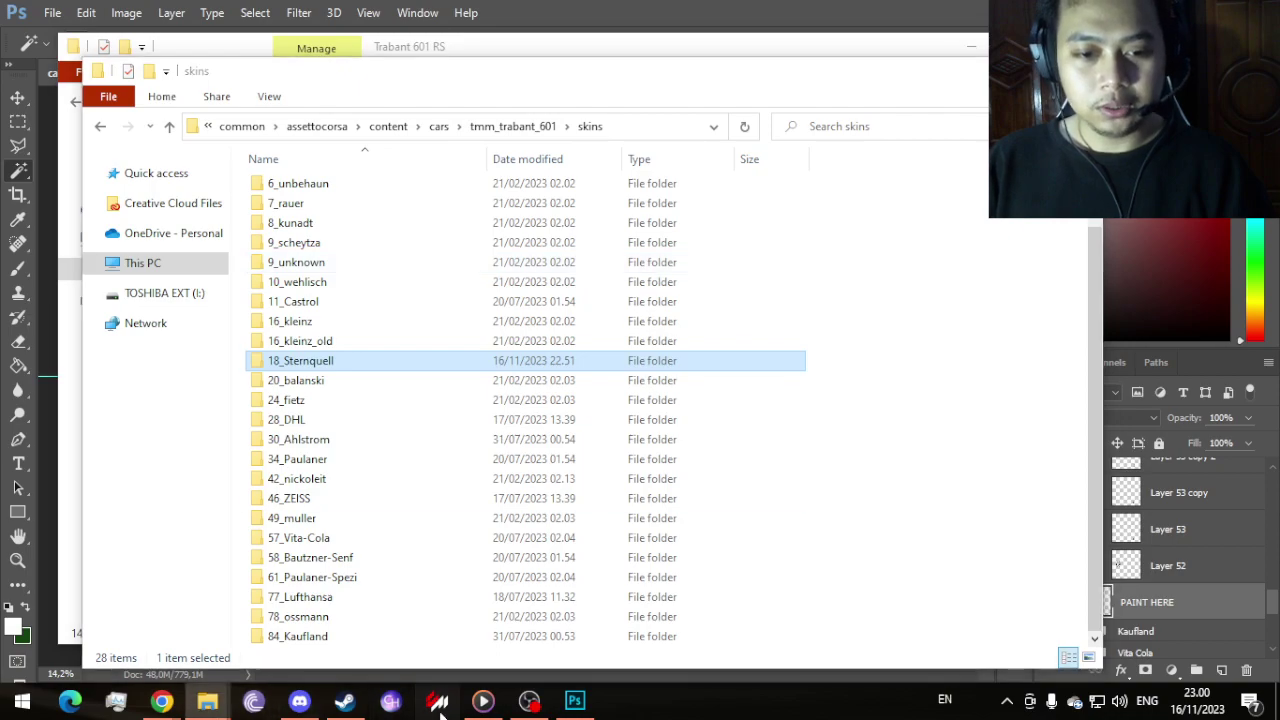
left_click(437, 702)
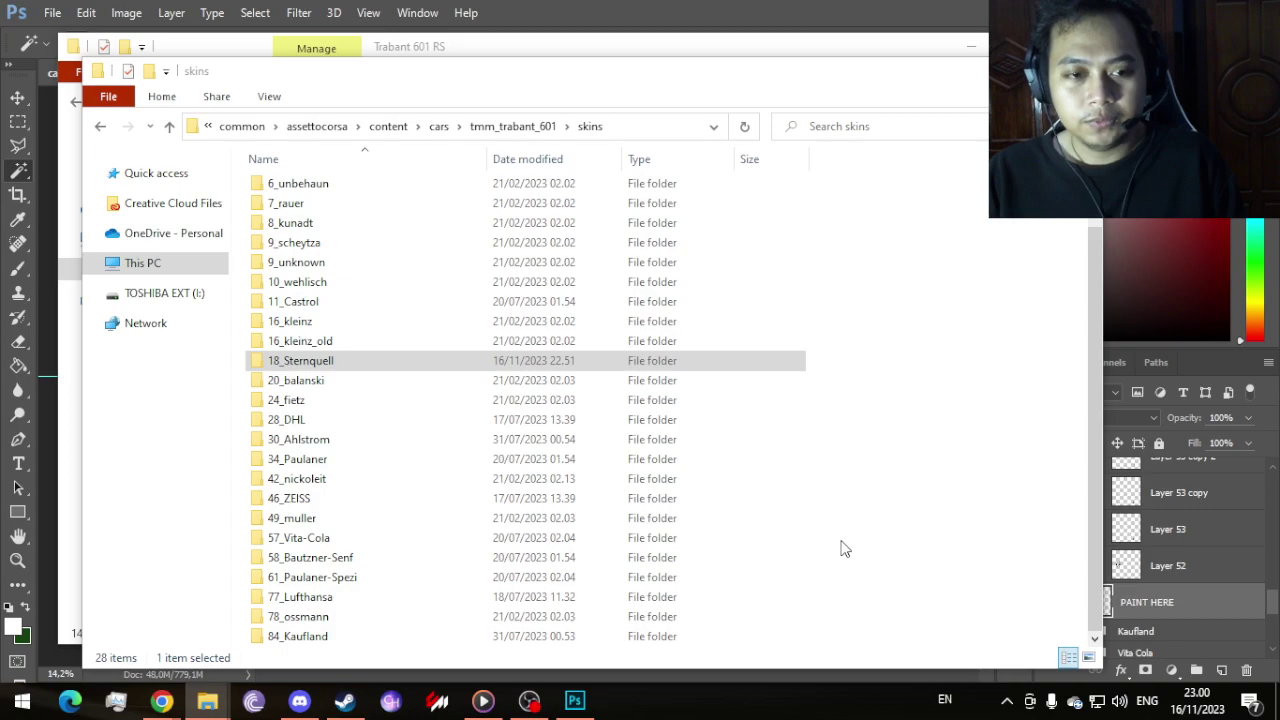
left_click(705, 9)
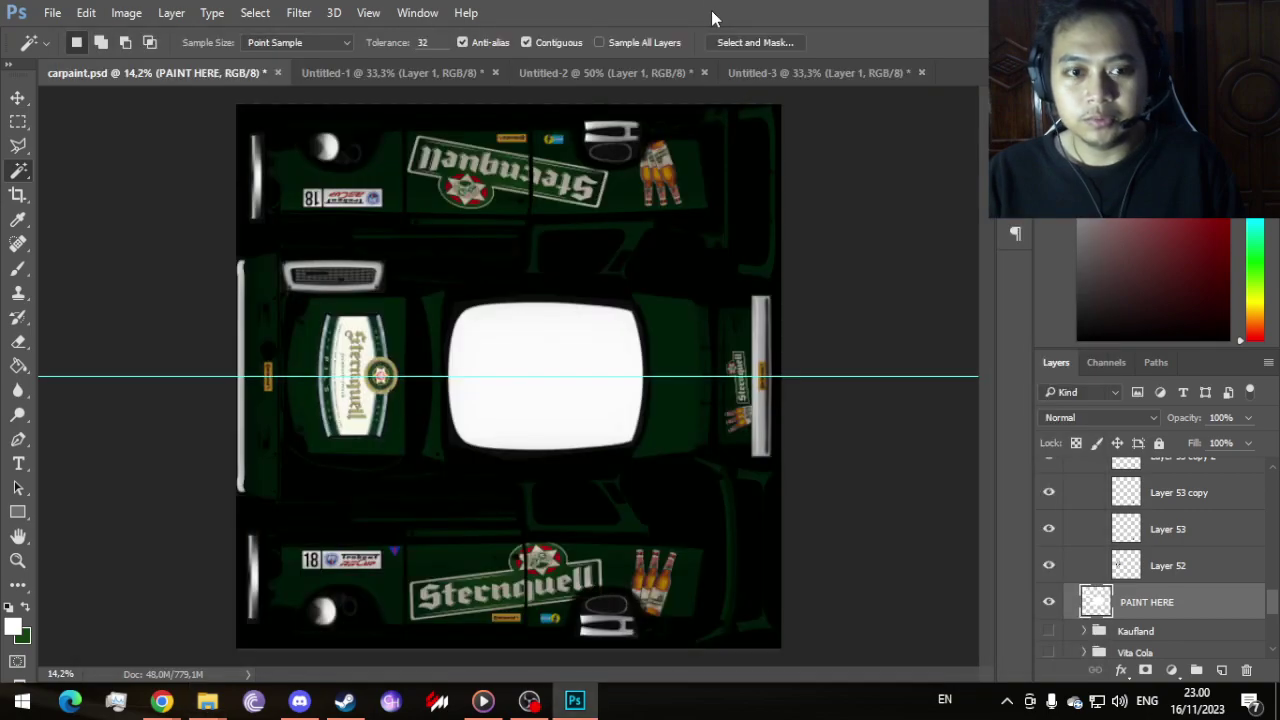
left_click(494, 72)
left_click(645, 276)
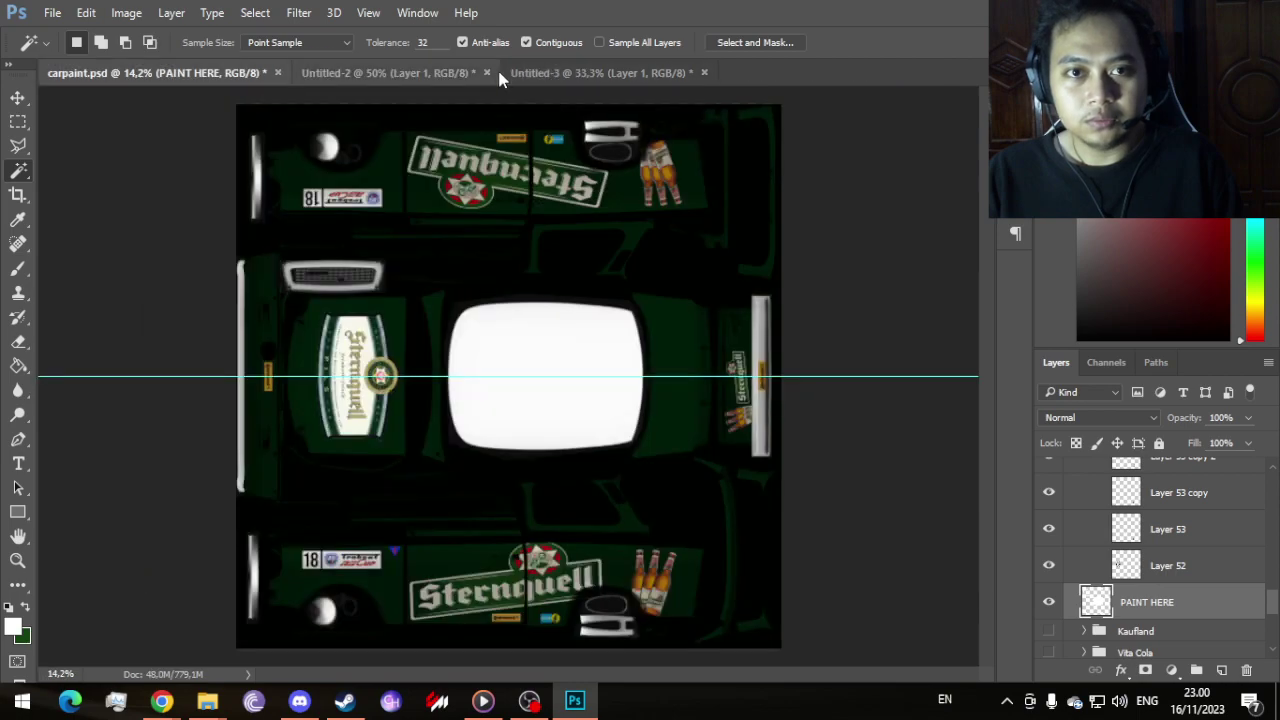
left_click(486, 72)
left_click(628, 280)
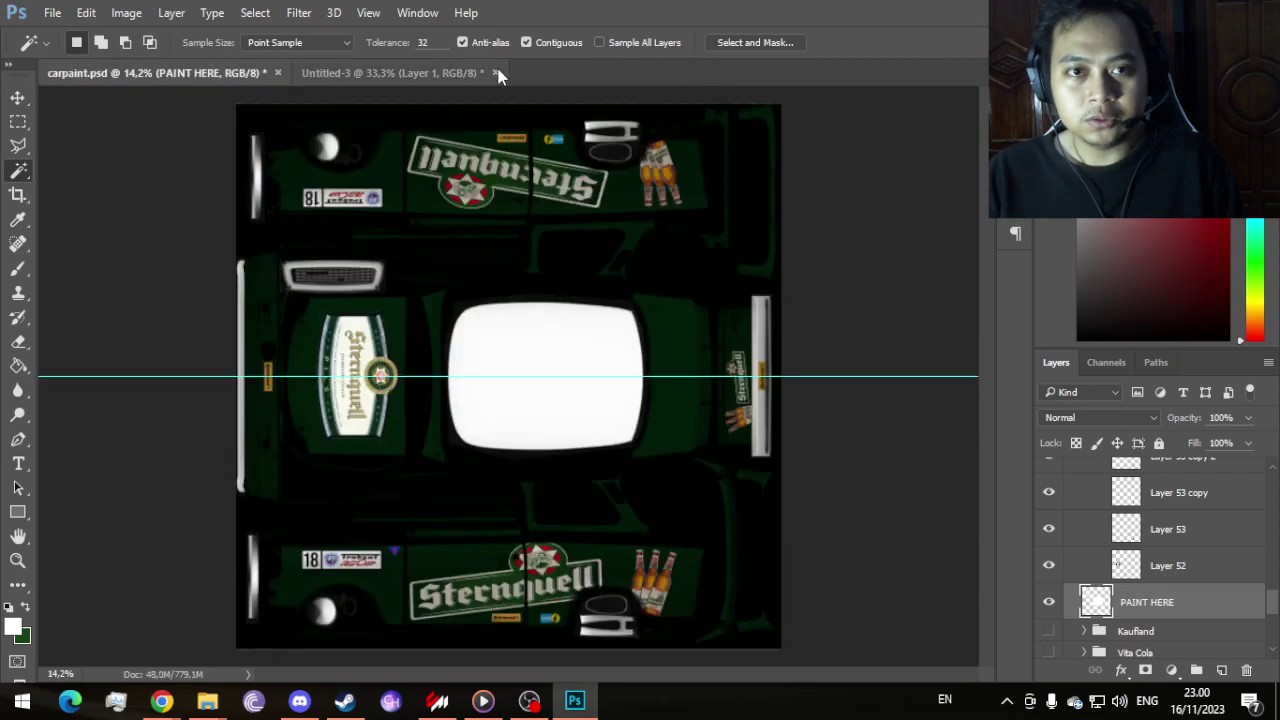
left_click(494, 72)
left_click(641, 280)
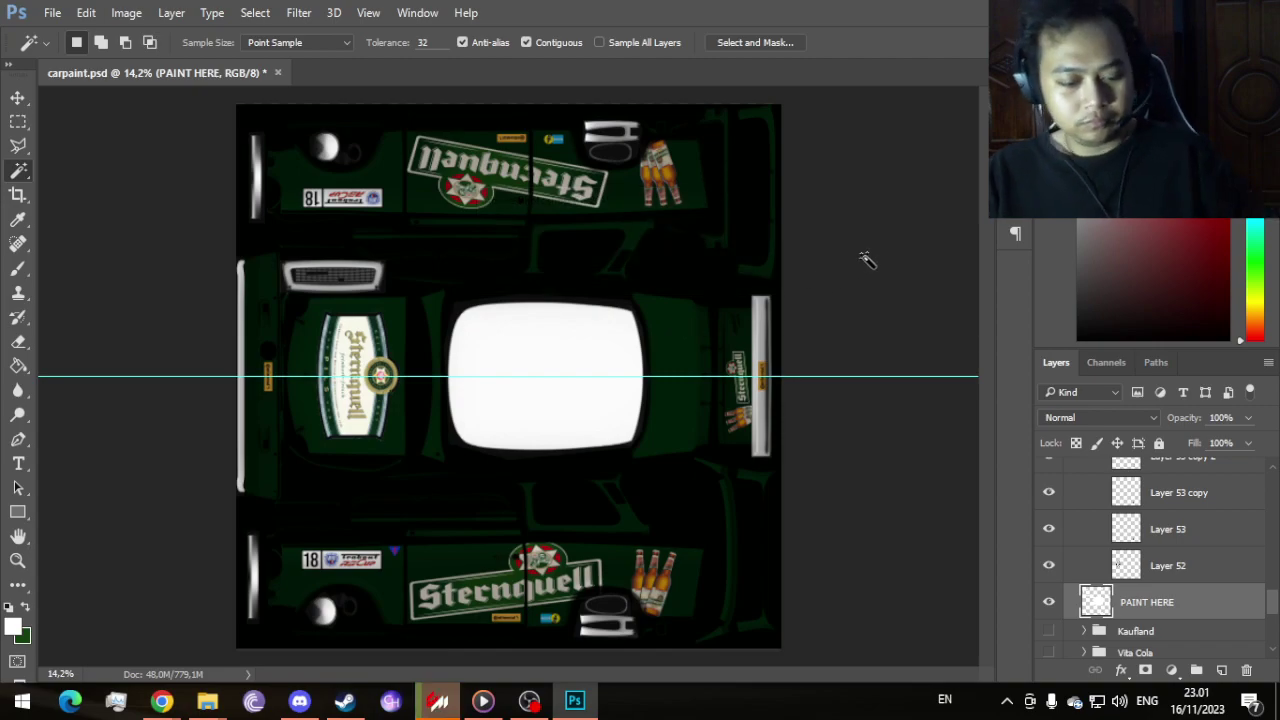
key("ctrl+s")
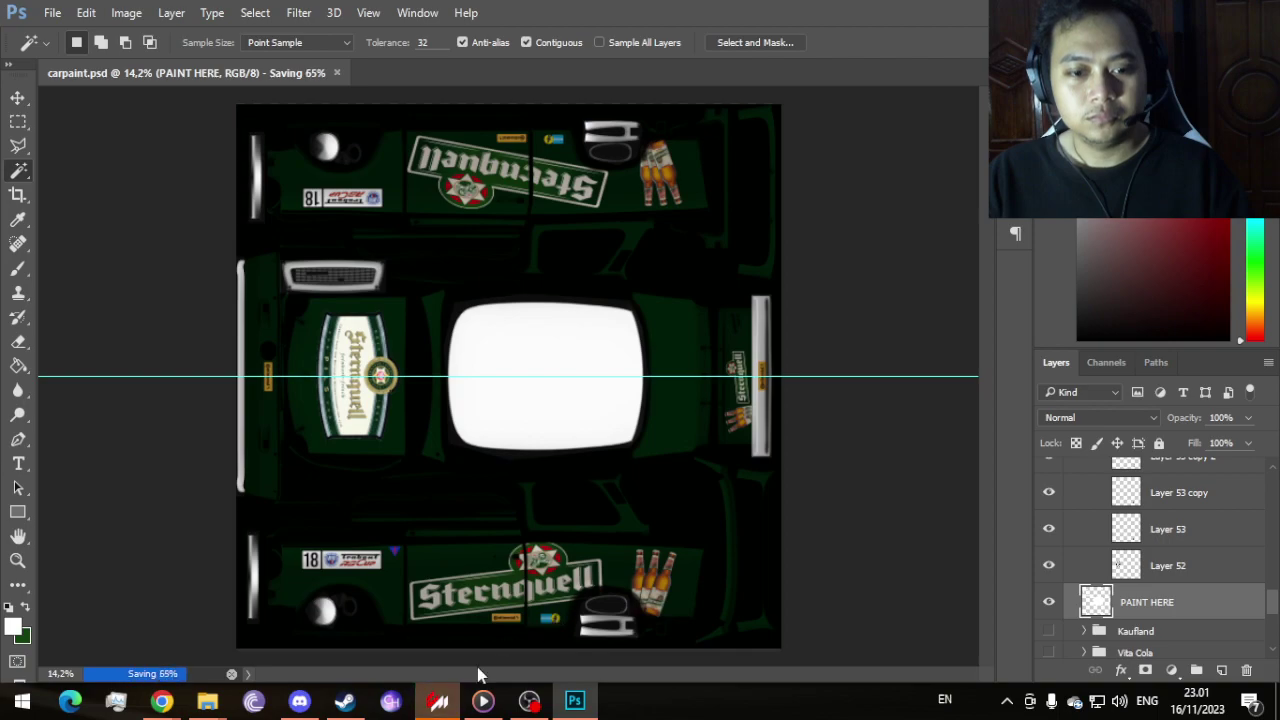
Step: Switch to Content Manager and select Trabant P 601 RS in the car content list
left_click(450, 703)
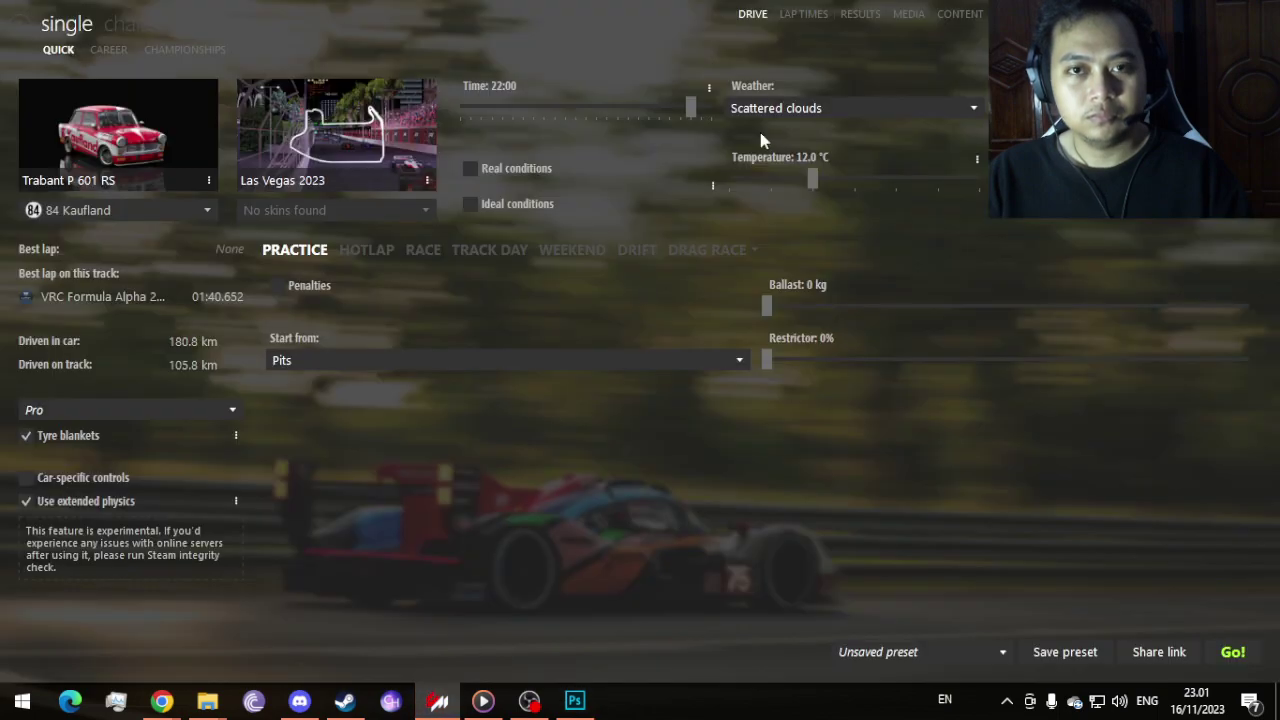
left_click(950, 16)
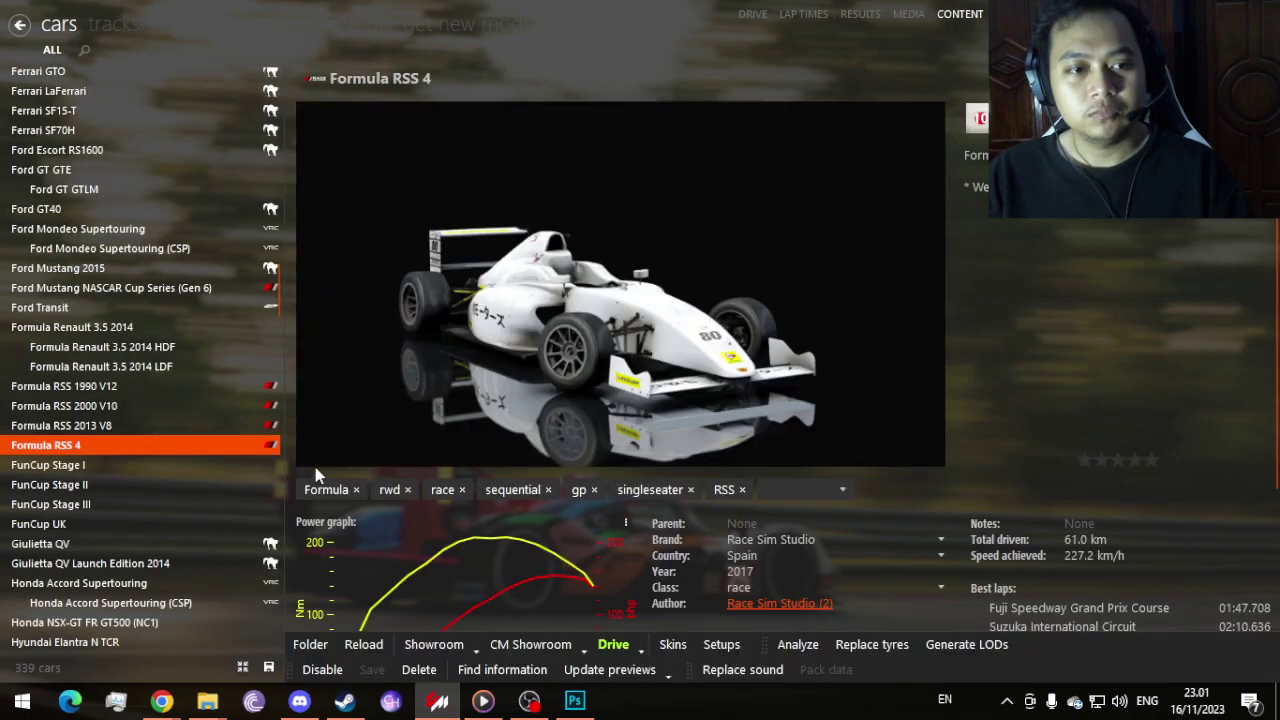
scroll(237, 427, "down", 5)
scroll(238, 432, "down", 20)
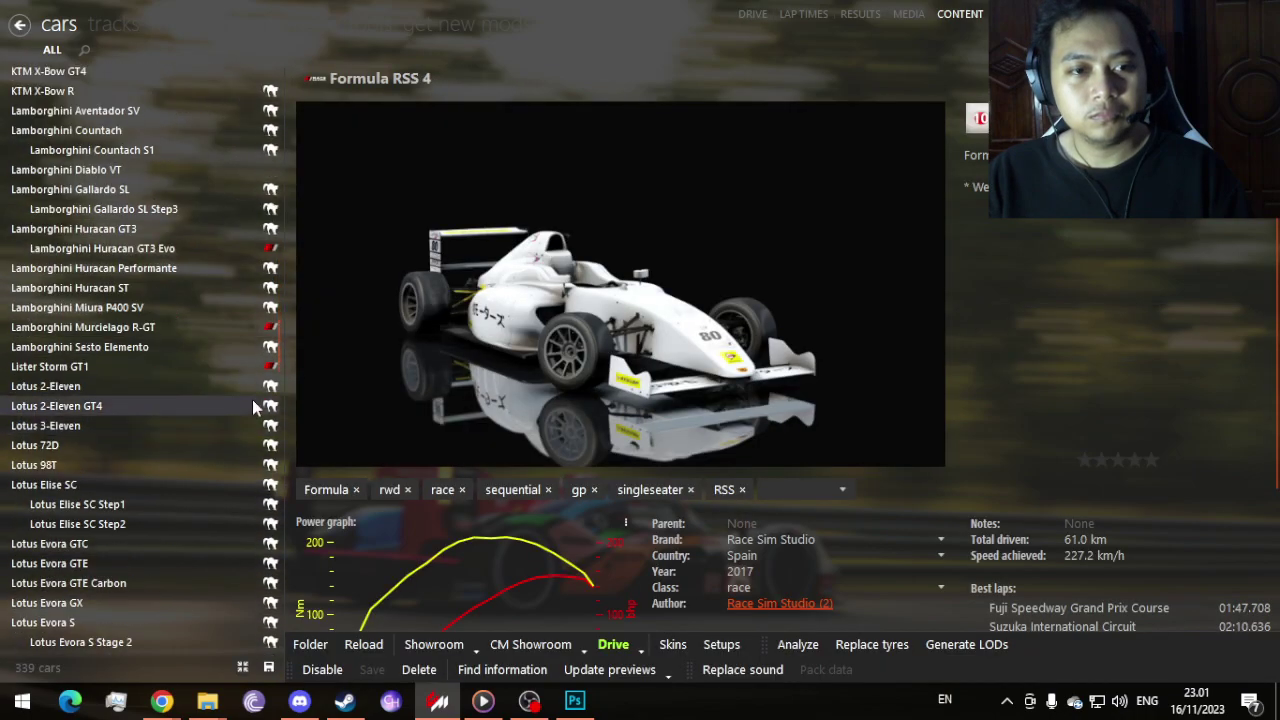
scroll(214, 418, "down", 12)
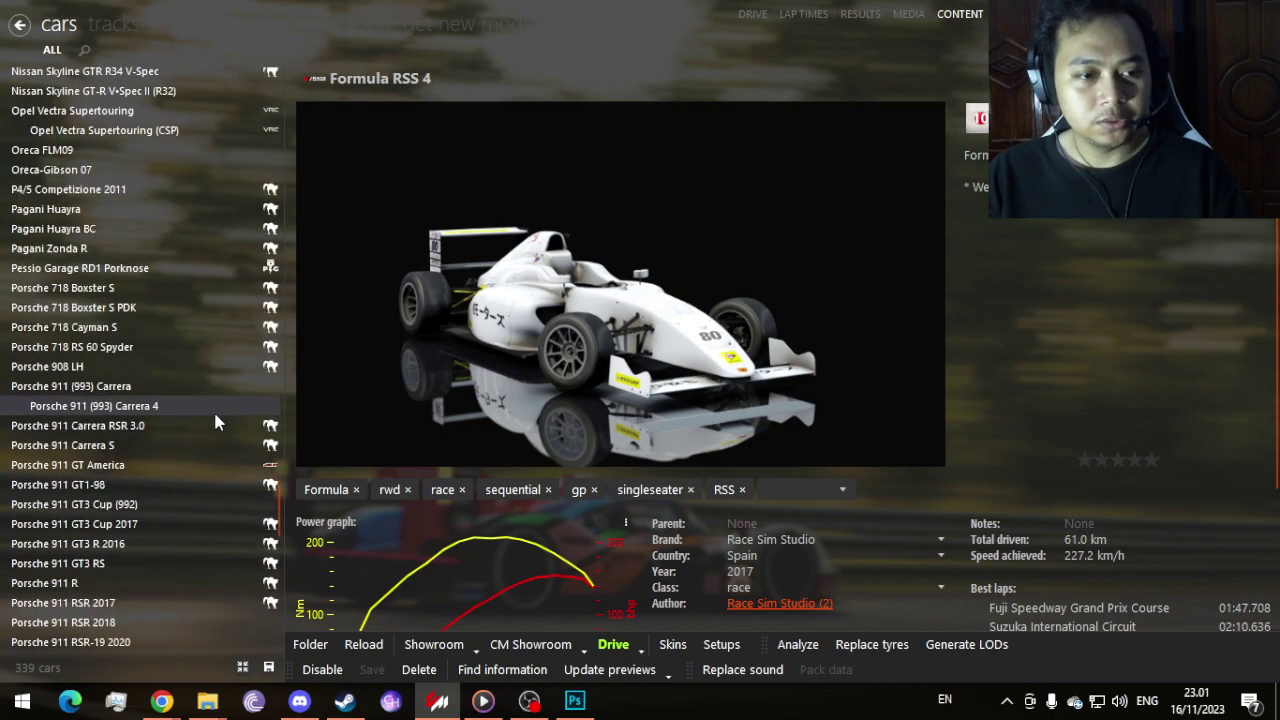
scroll(213, 418, "down", 12)
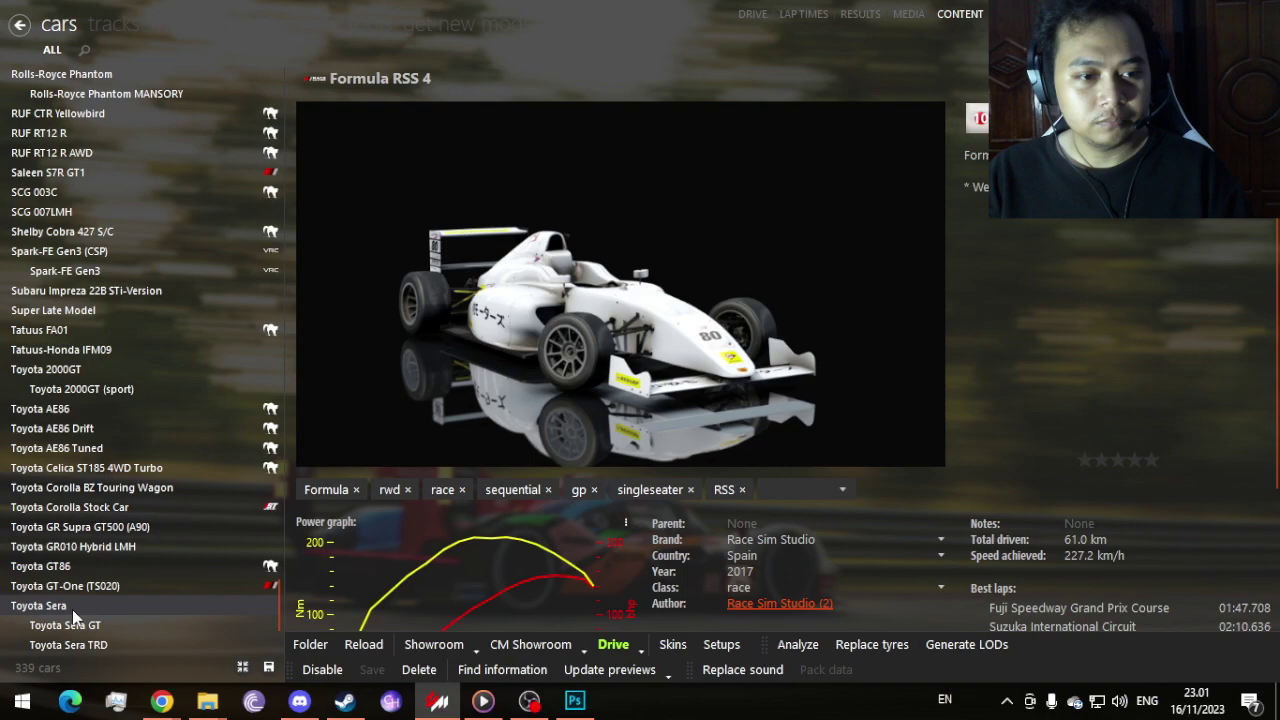
scroll(72, 609, "down", 5)
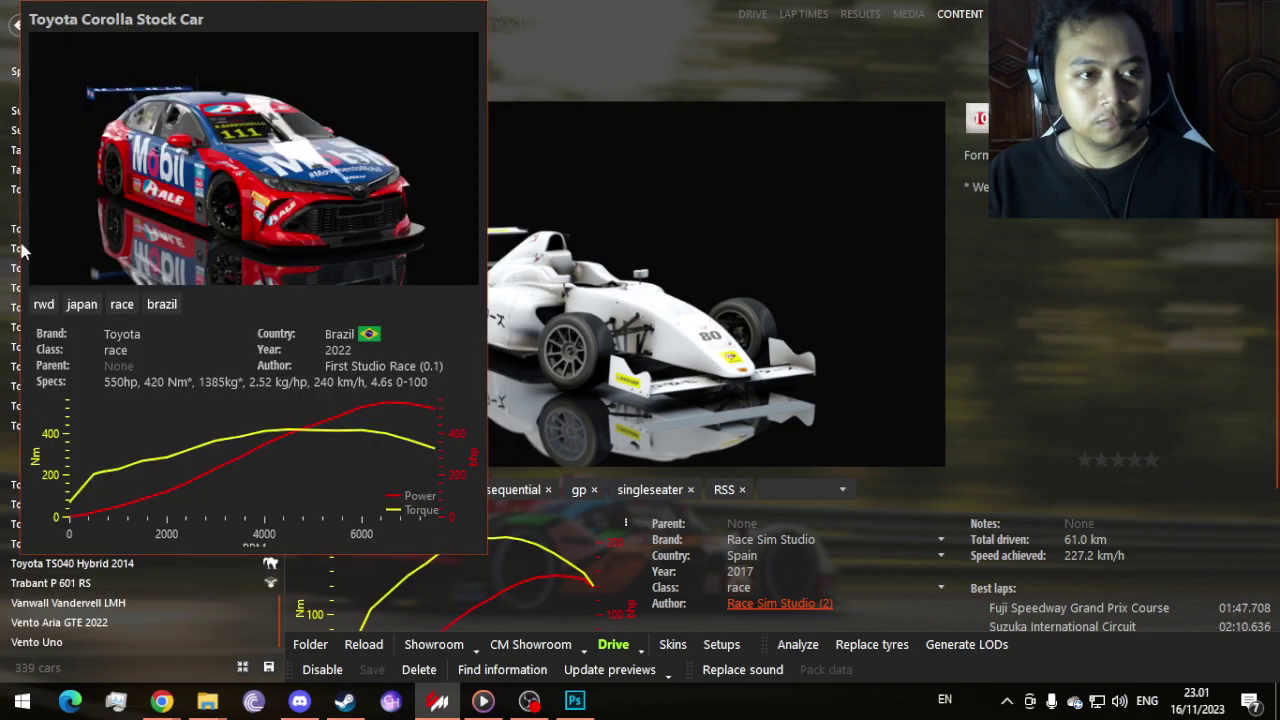
scroll(10, 425, "down", 1)
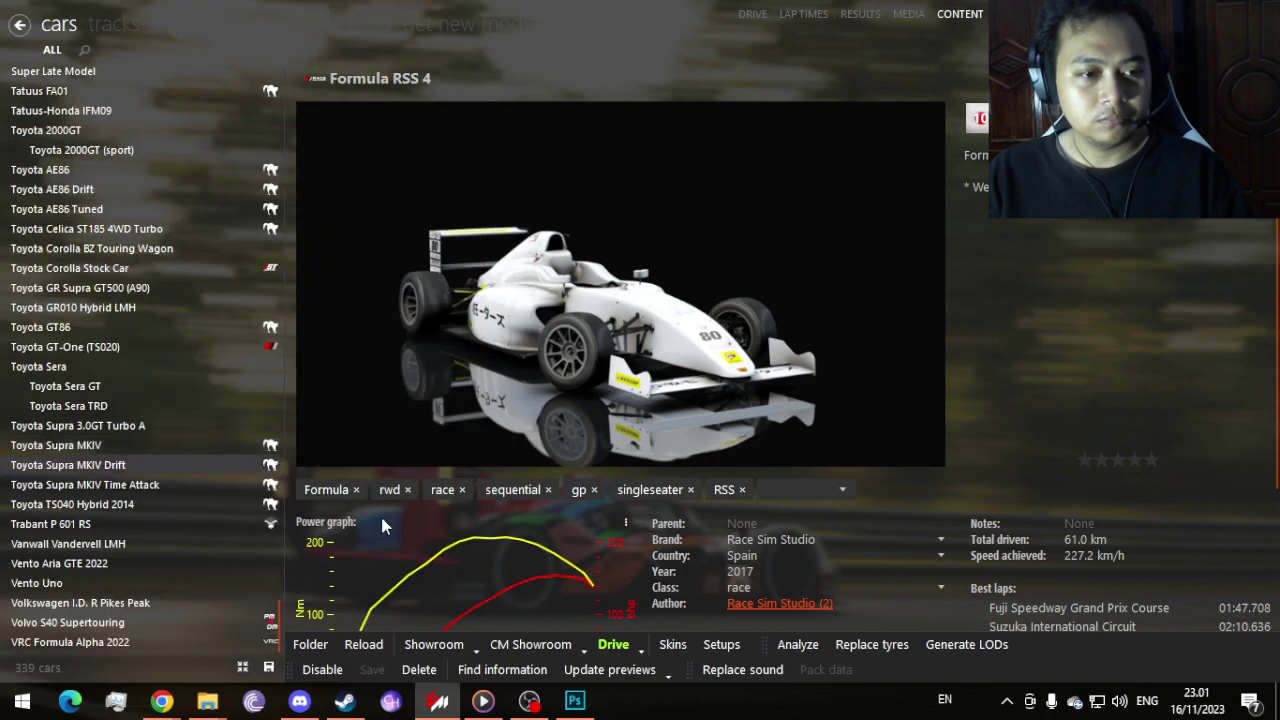
left_click(133, 522)
scroll(218, 412, "up", 3)
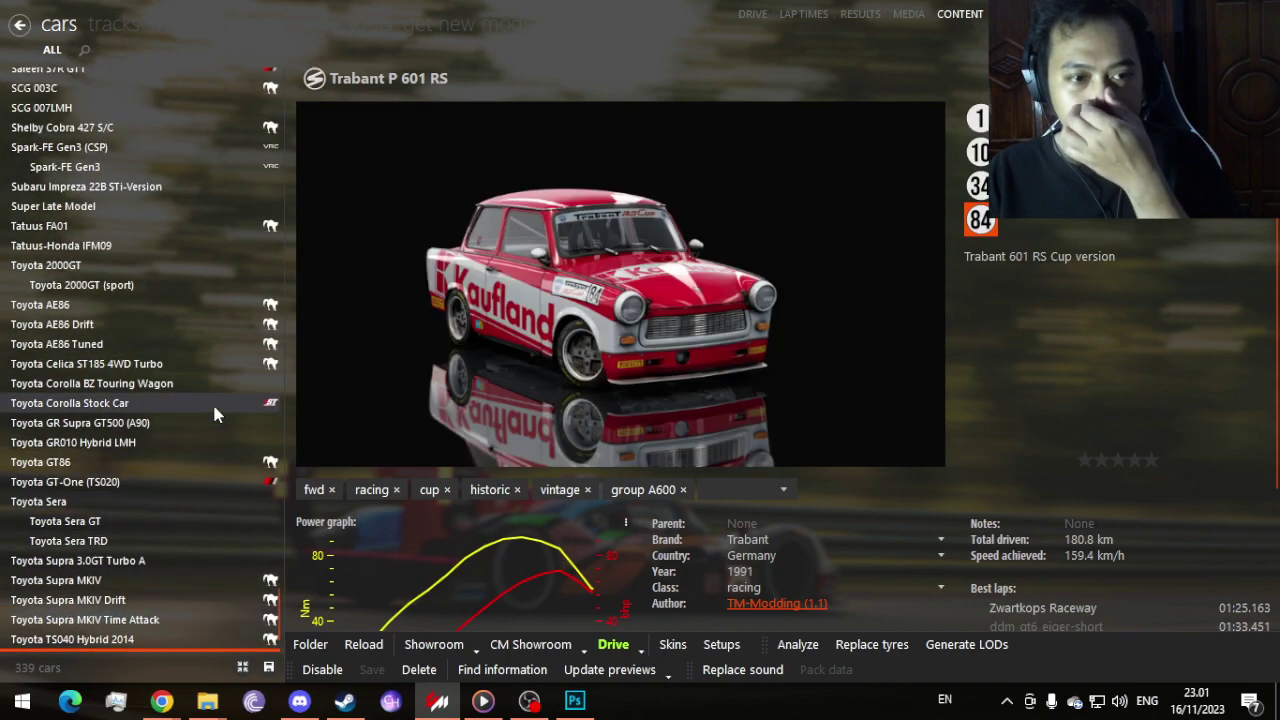
Step: Open the skins of the Trabant P 601 RS, select the Sternquell skin, and generate its missing preview image
left_click(688, 645)
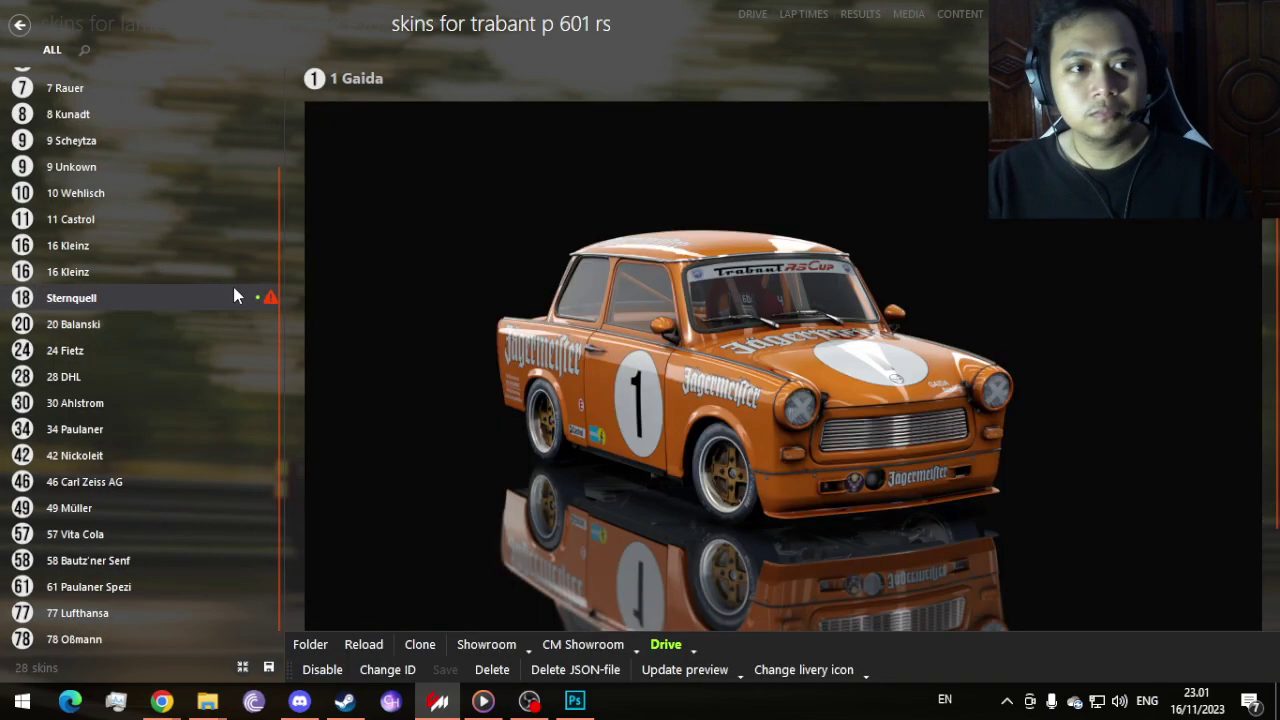
left_click(233, 296)
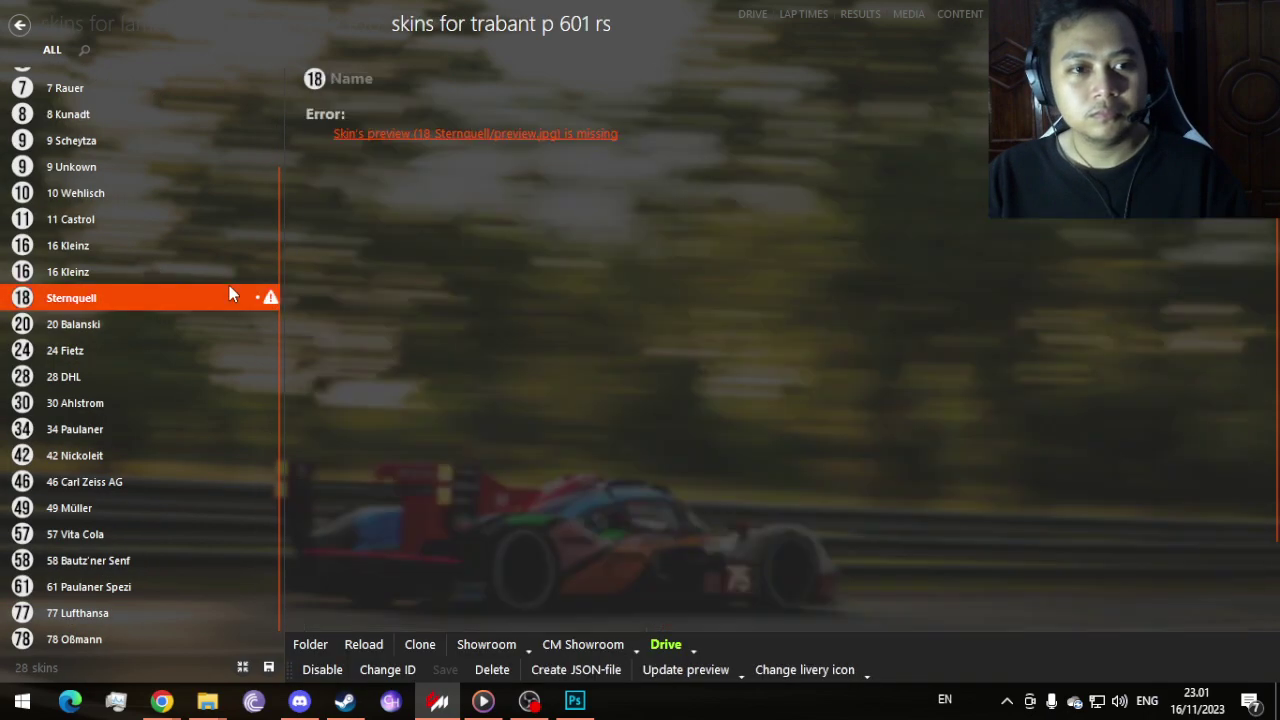
left_click(399, 80)
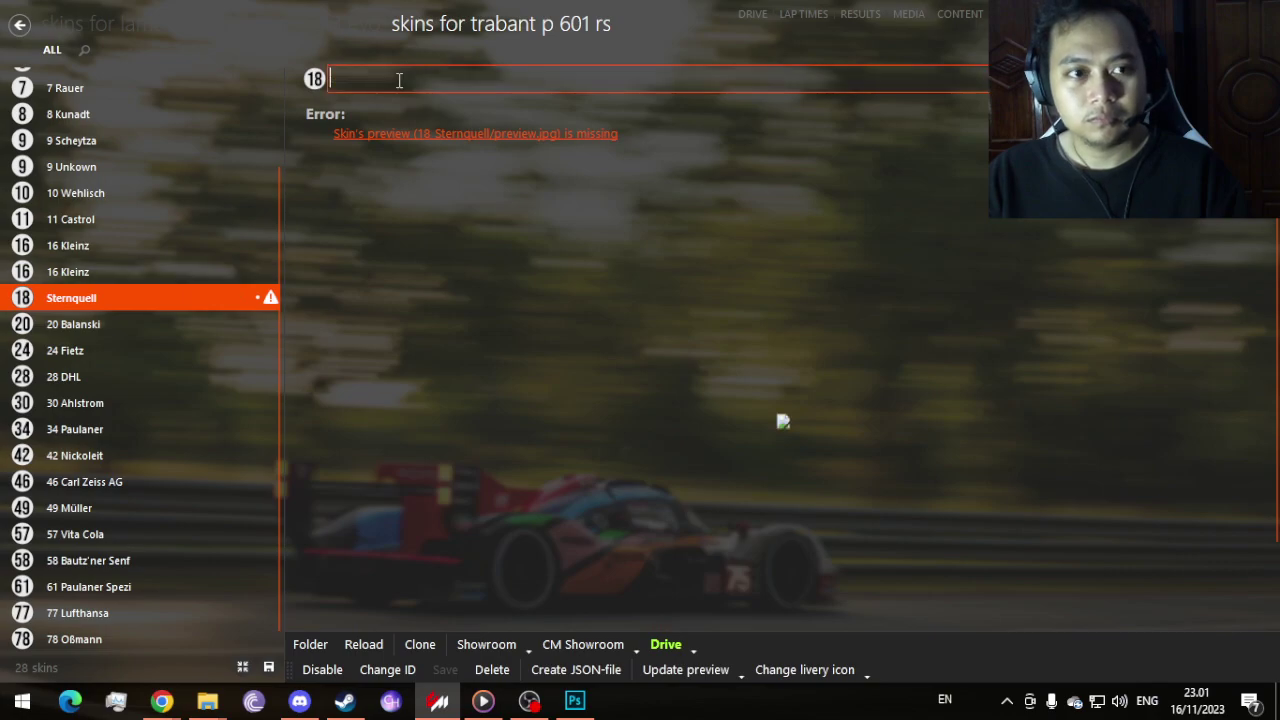
left_click(700, 670)
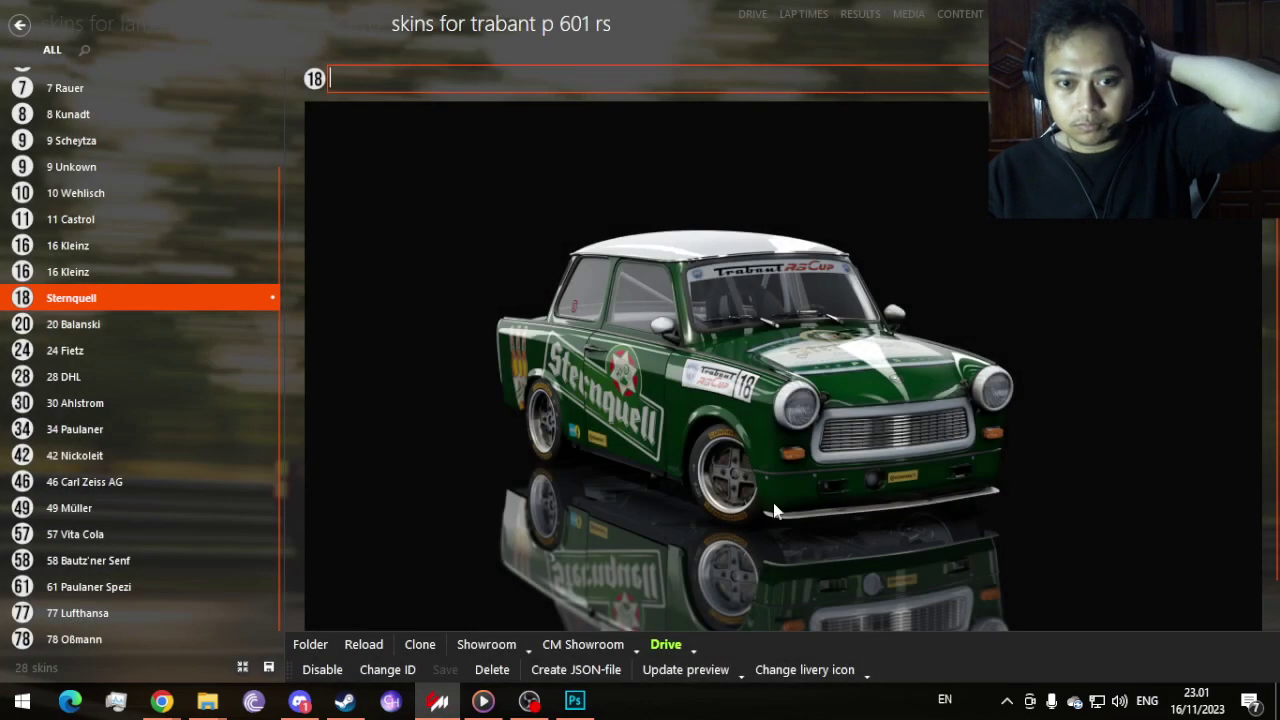
Step: Enter 18 Sternquell Pils as the name of the selected skin
left_click(450, 85)
type("18 Sternquell P")
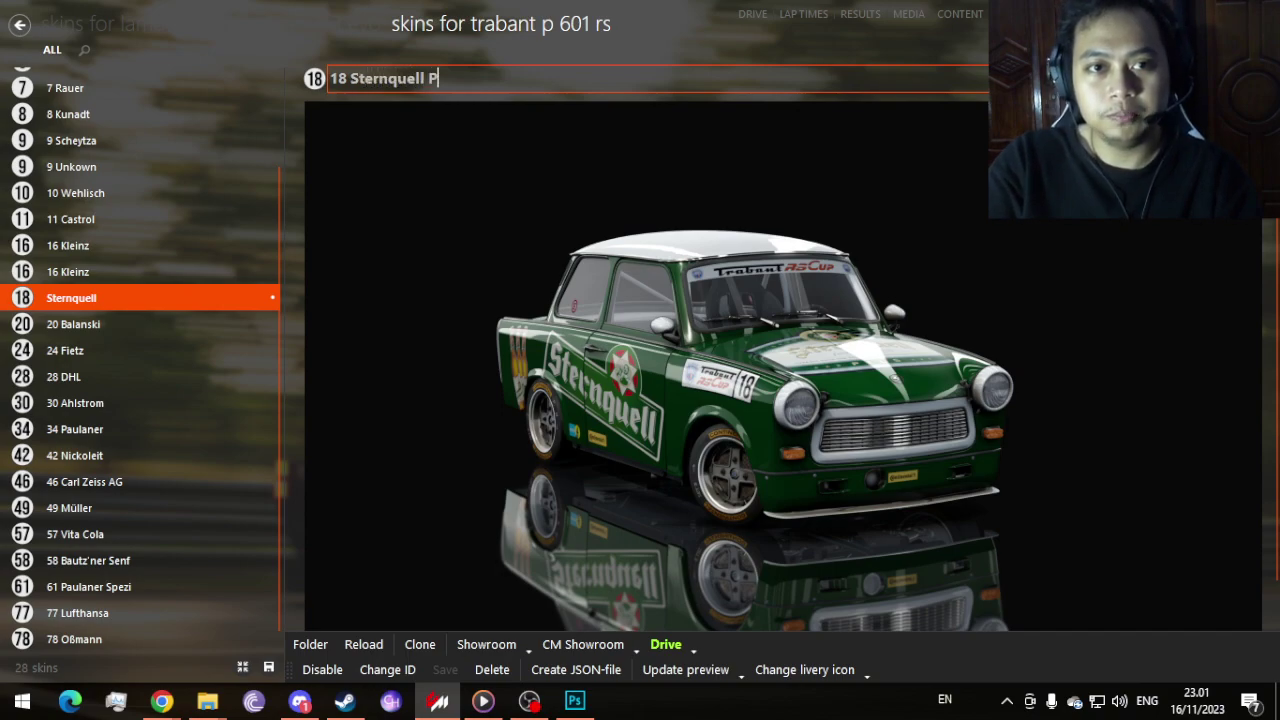
type("ils")
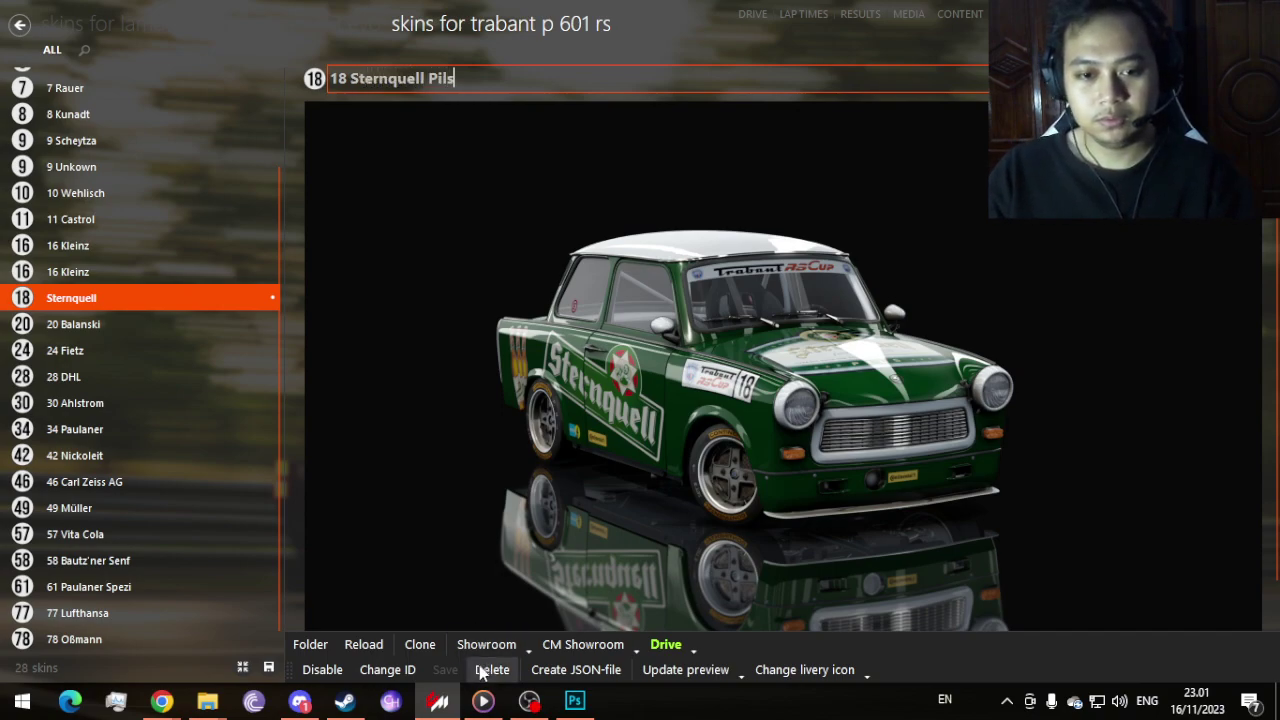
Step: Create the JSON file for the Sternquell skin and set the skin's name to 18 Sternquell Pils
left_click(575, 669)
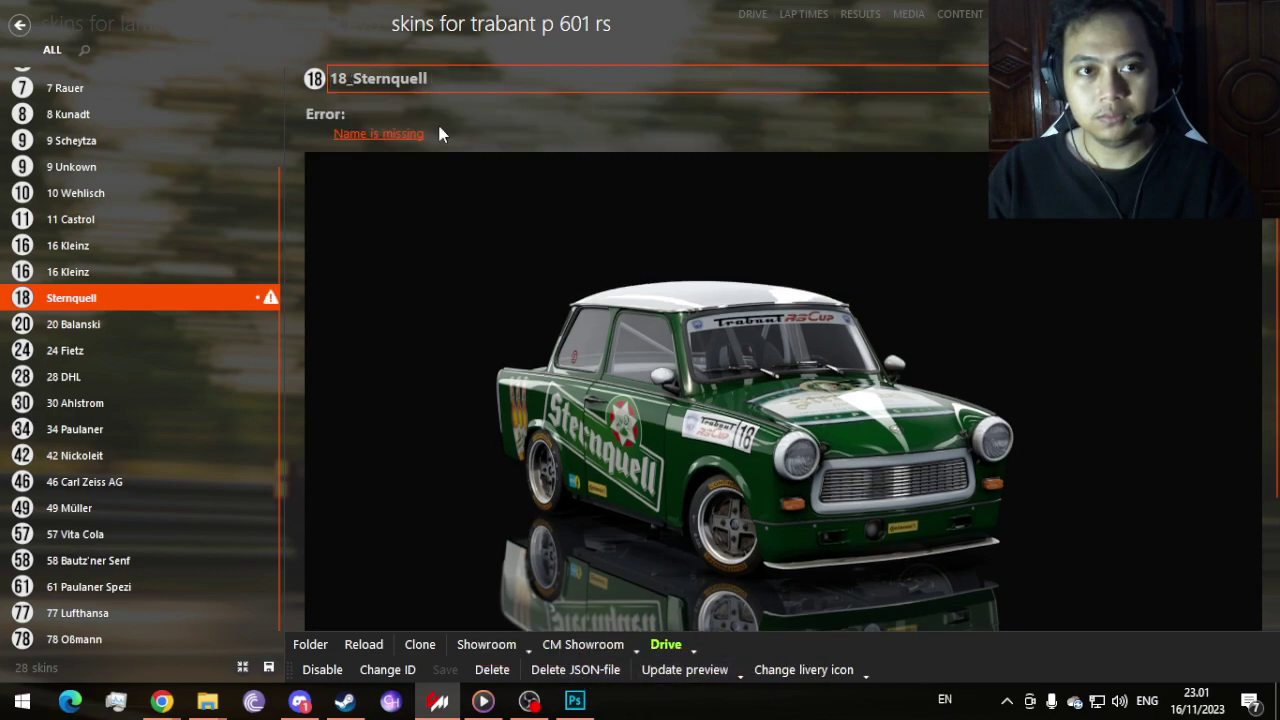
key("BackSpace")
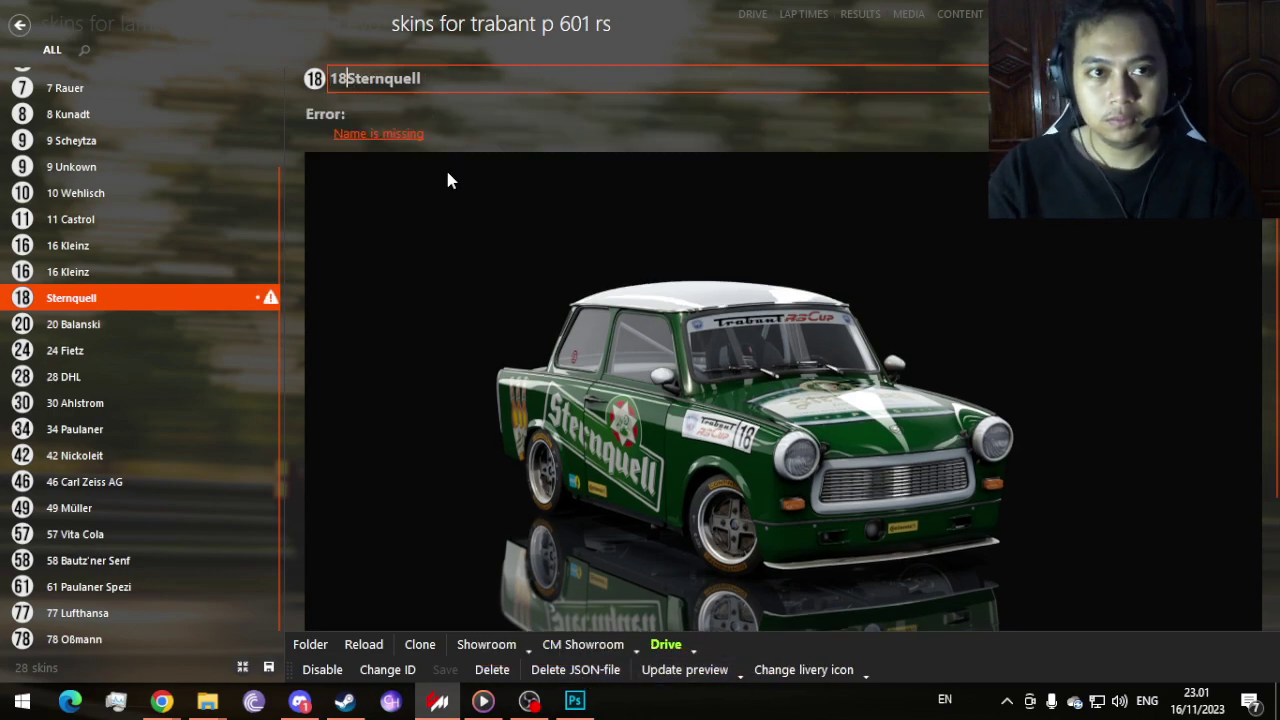
key("End")
type("Pils")
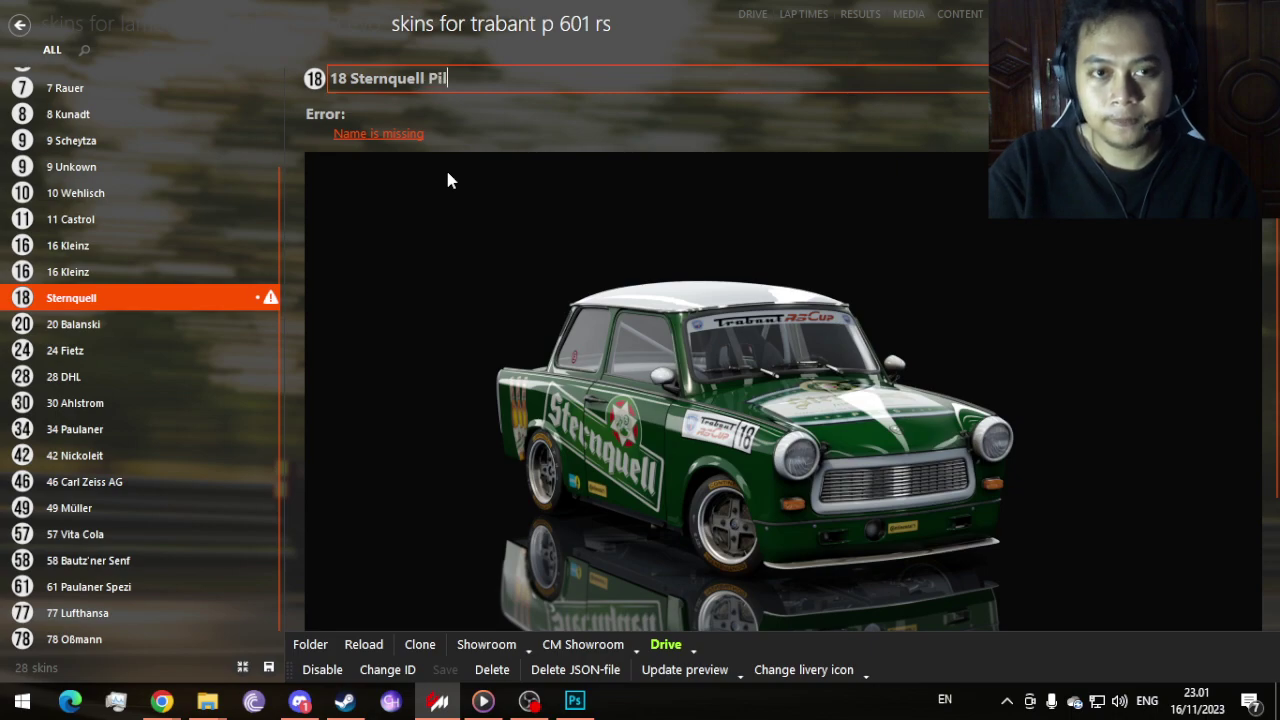
key("Return")
scroll(487, 241, "down", 2)
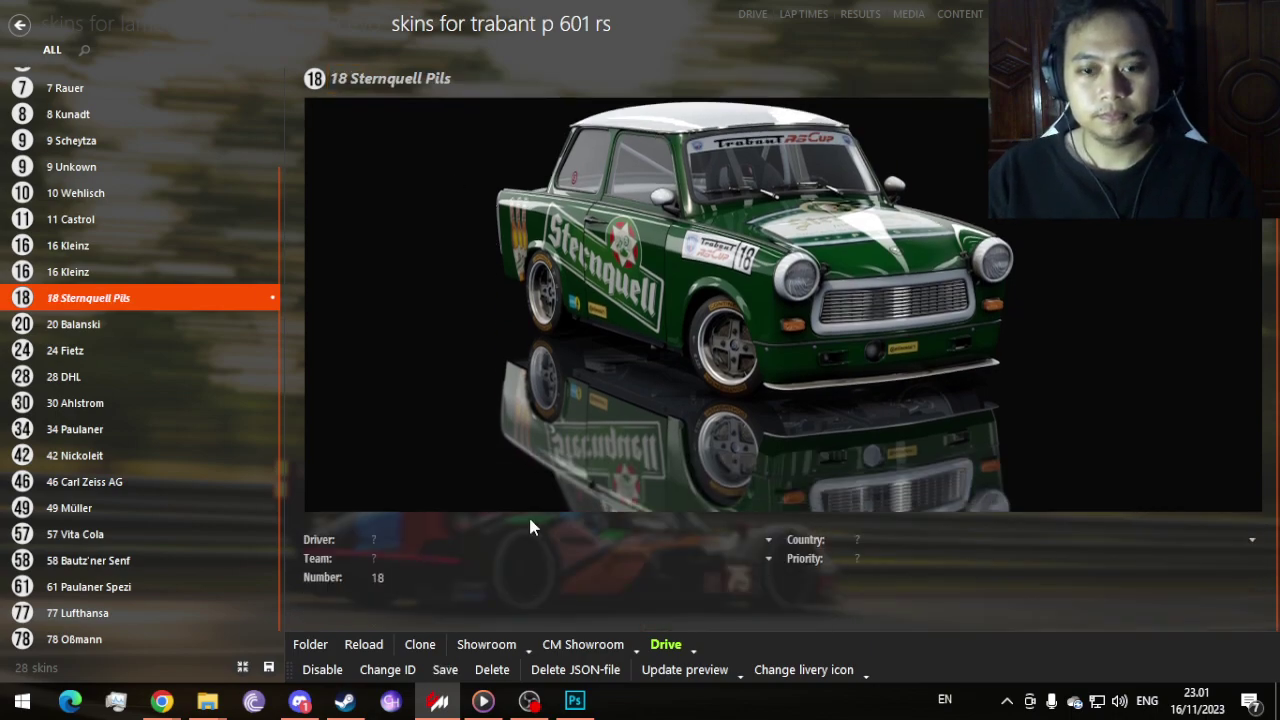
Step: Examine how the team and driver details are filled in for other skins, such as 28 DHL, 34 Paulaner and 46 Carl Zeiss AG
left_click(133, 330)
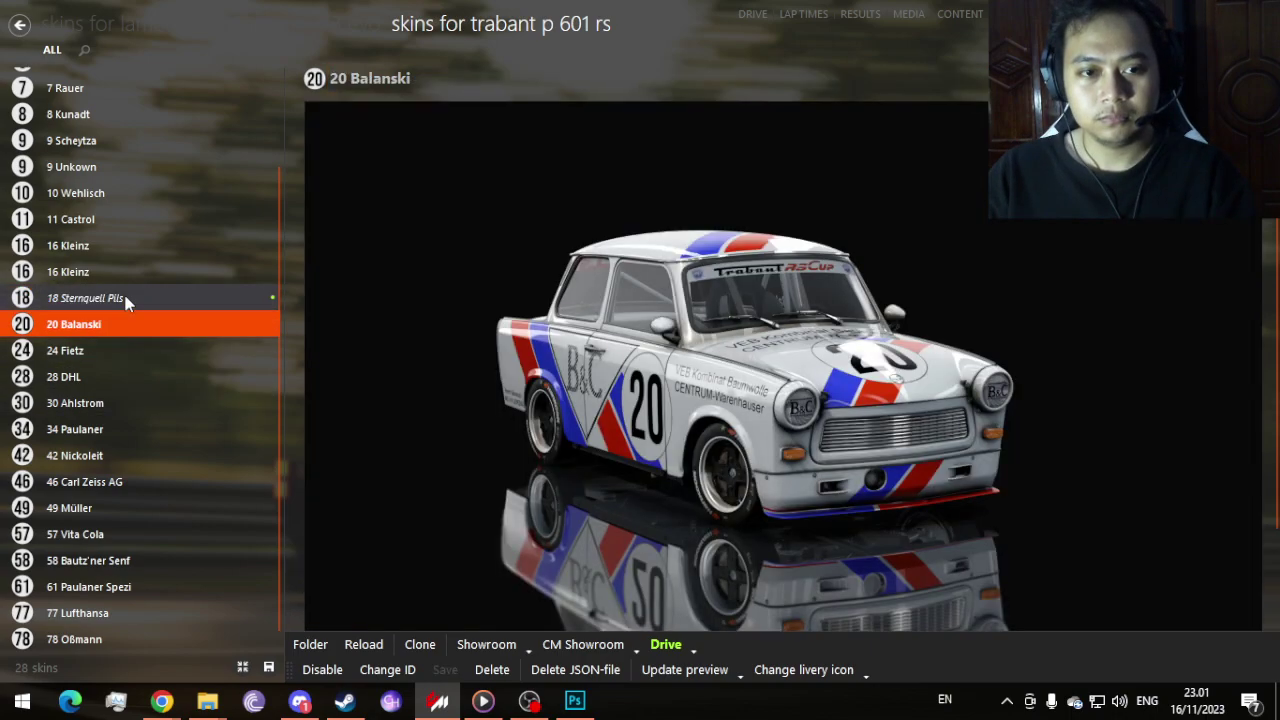
left_click(126, 300)
left_click(114, 376)
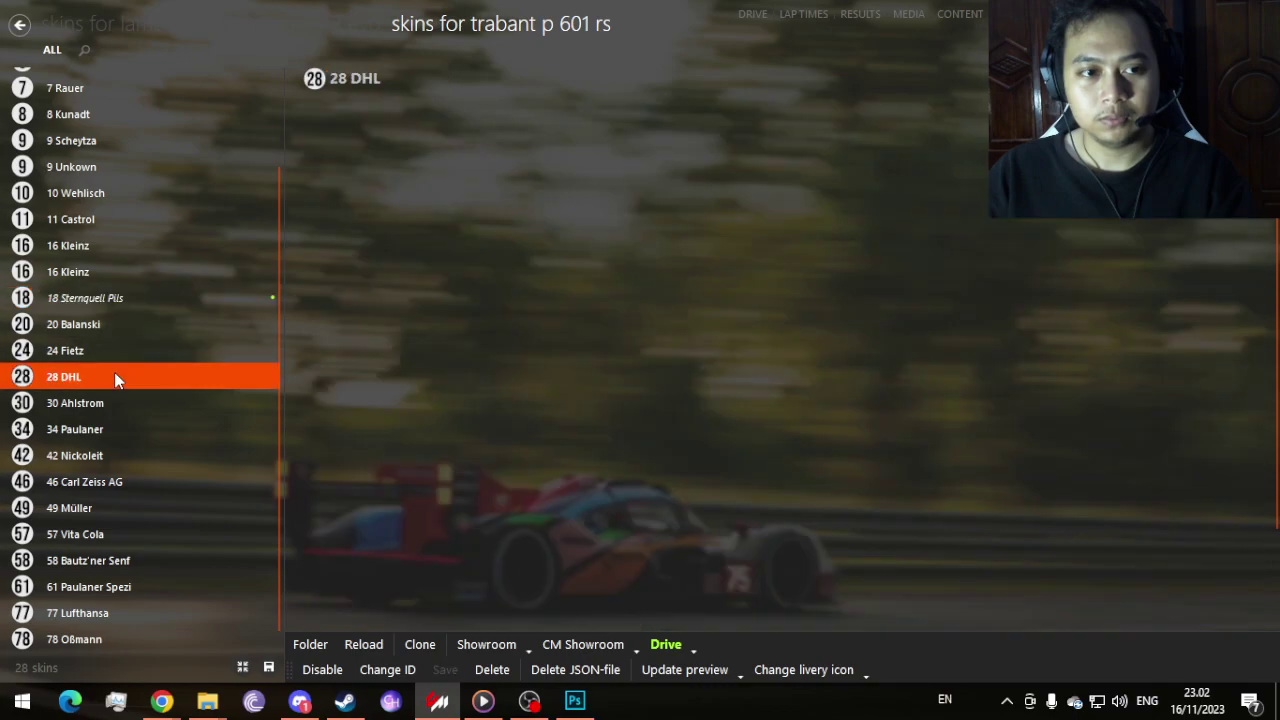
left_click(87, 424)
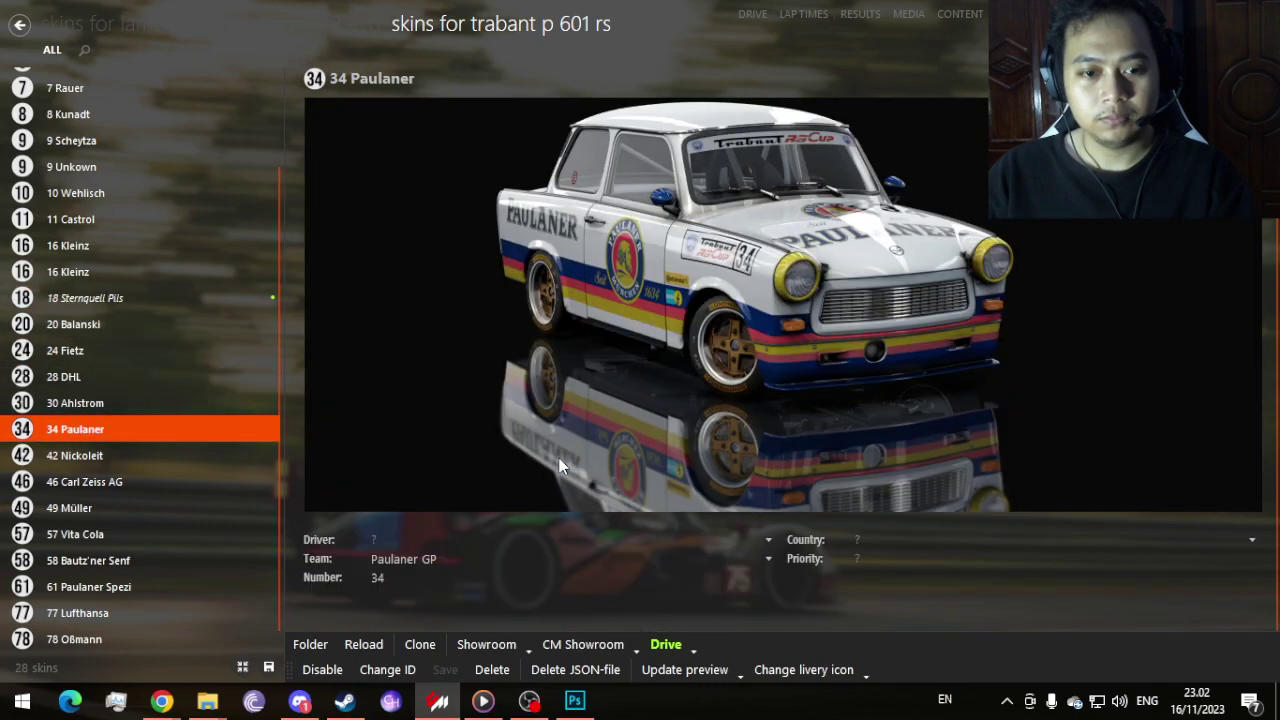
left_click(110, 455)
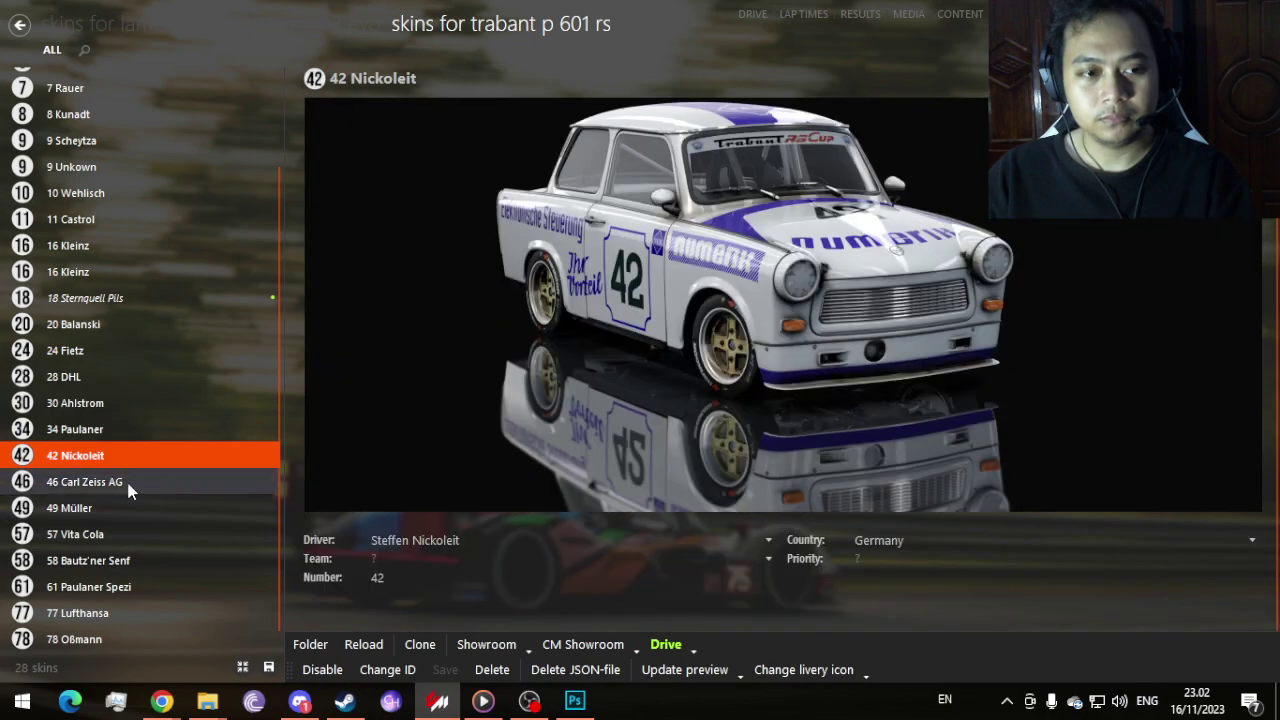
left_click(190, 482)
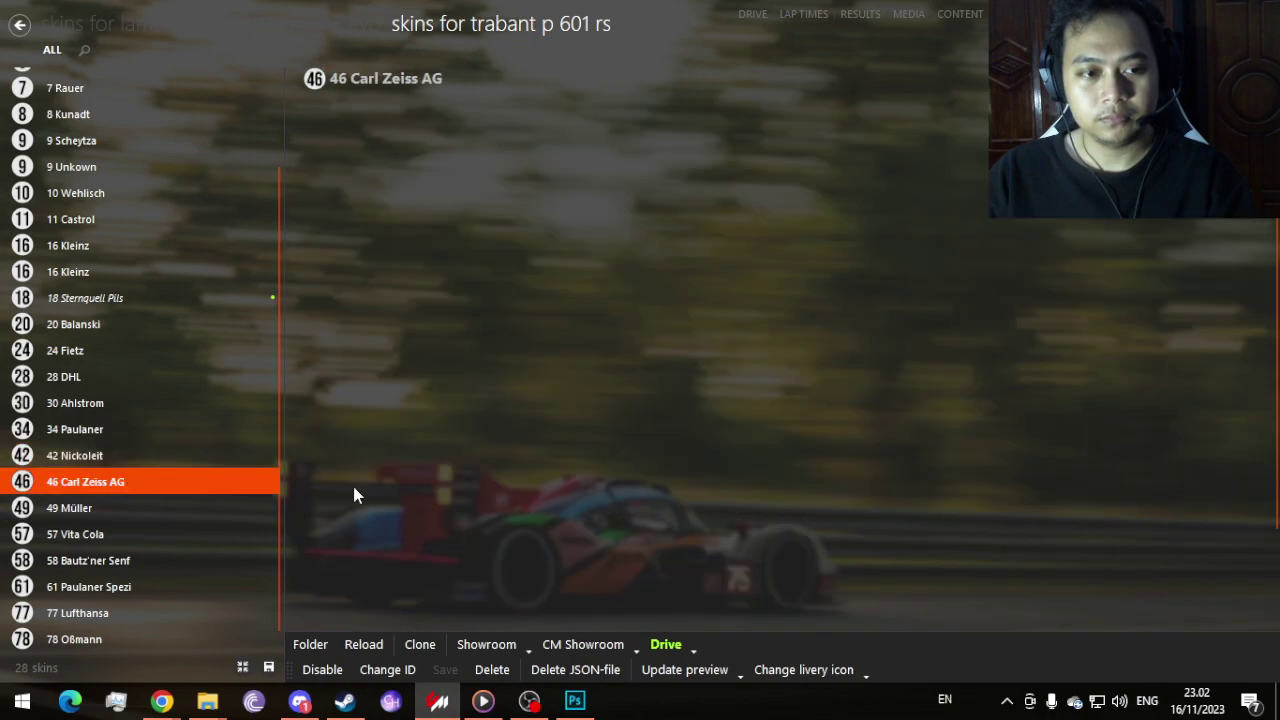
Step: Set the team of the 18 Sternquell Pils skin to Sternquell Motorsport
left_click(89, 296)
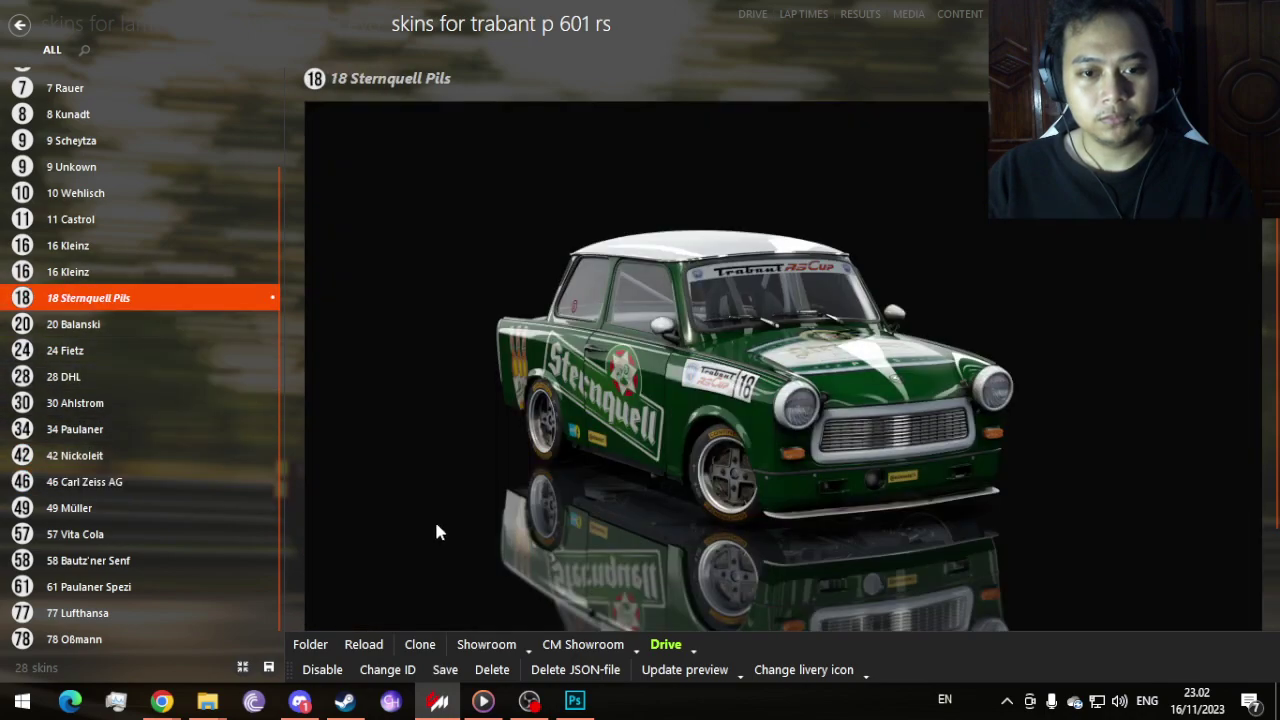
scroll(436, 532, "down", 2)
left_click(457, 557)
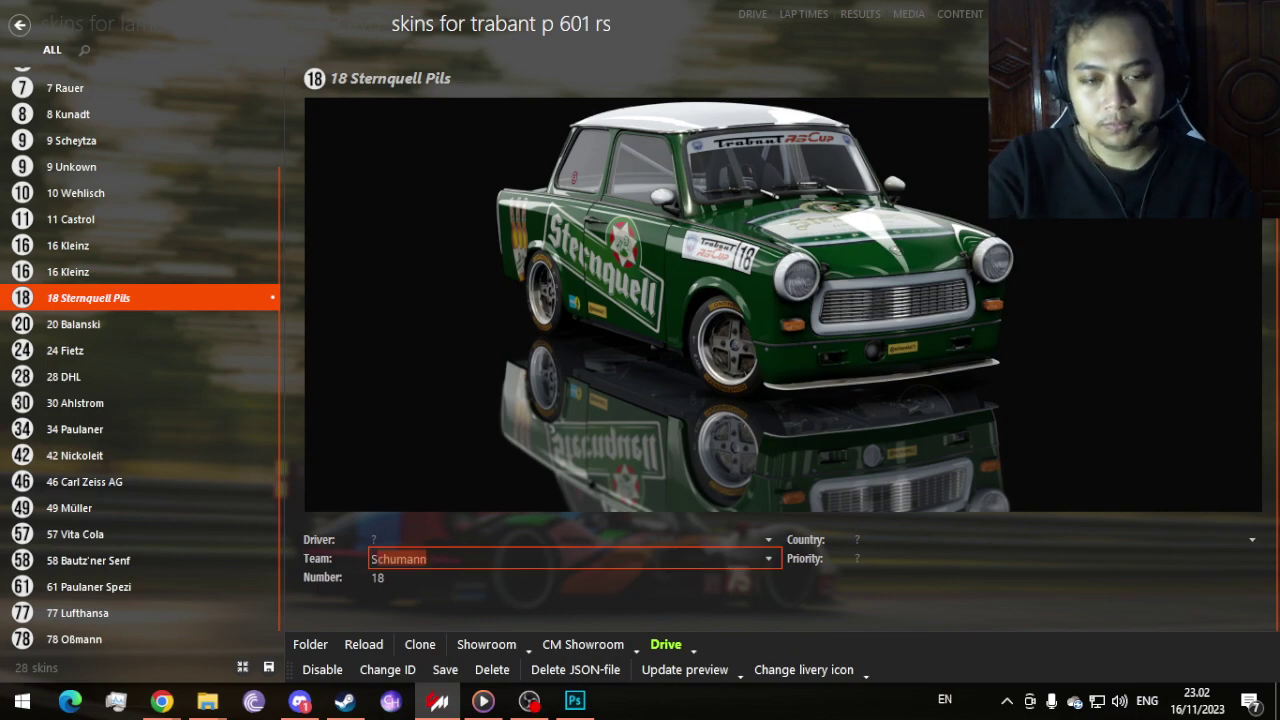
type("Ste")
type("que")
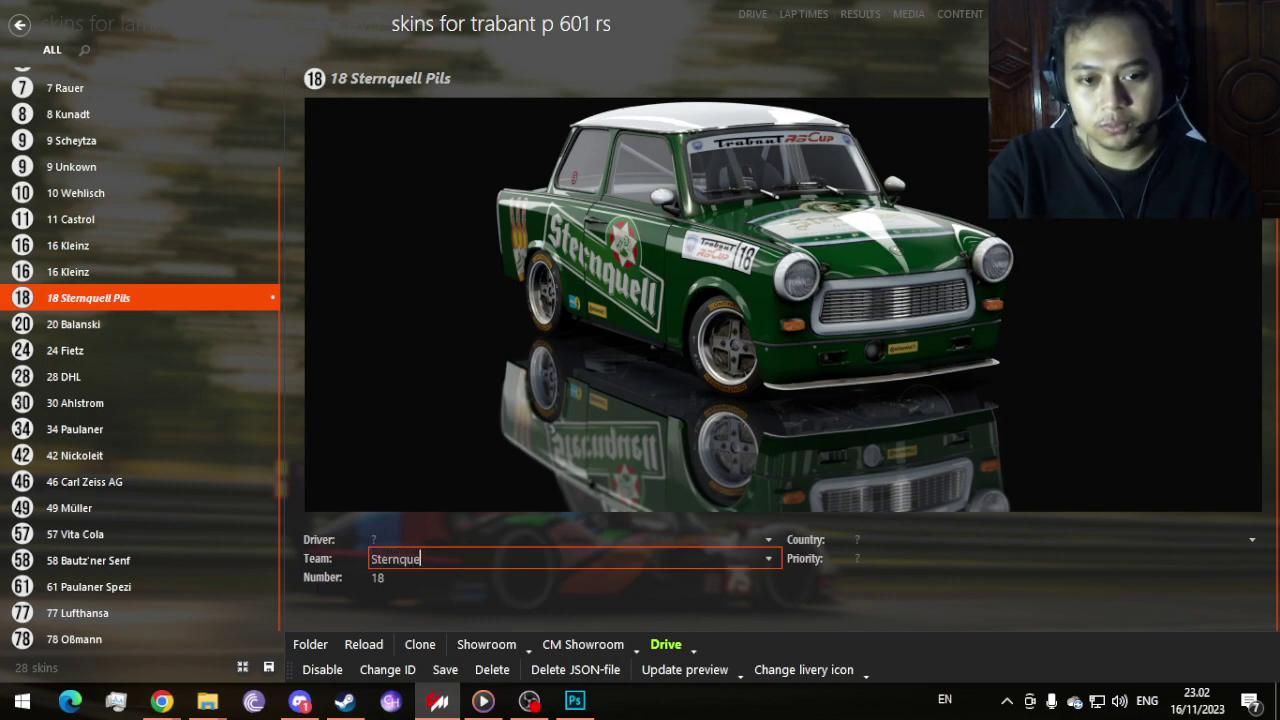
type("ll Motoe")
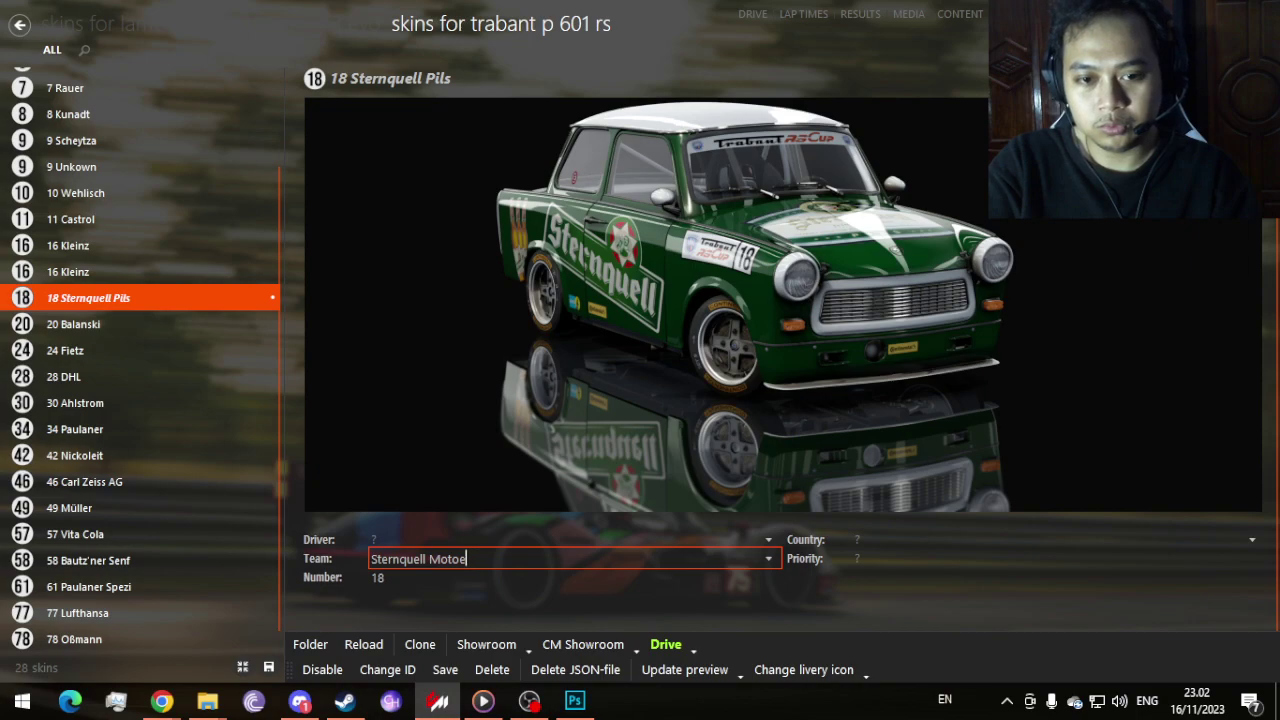
type("rort")
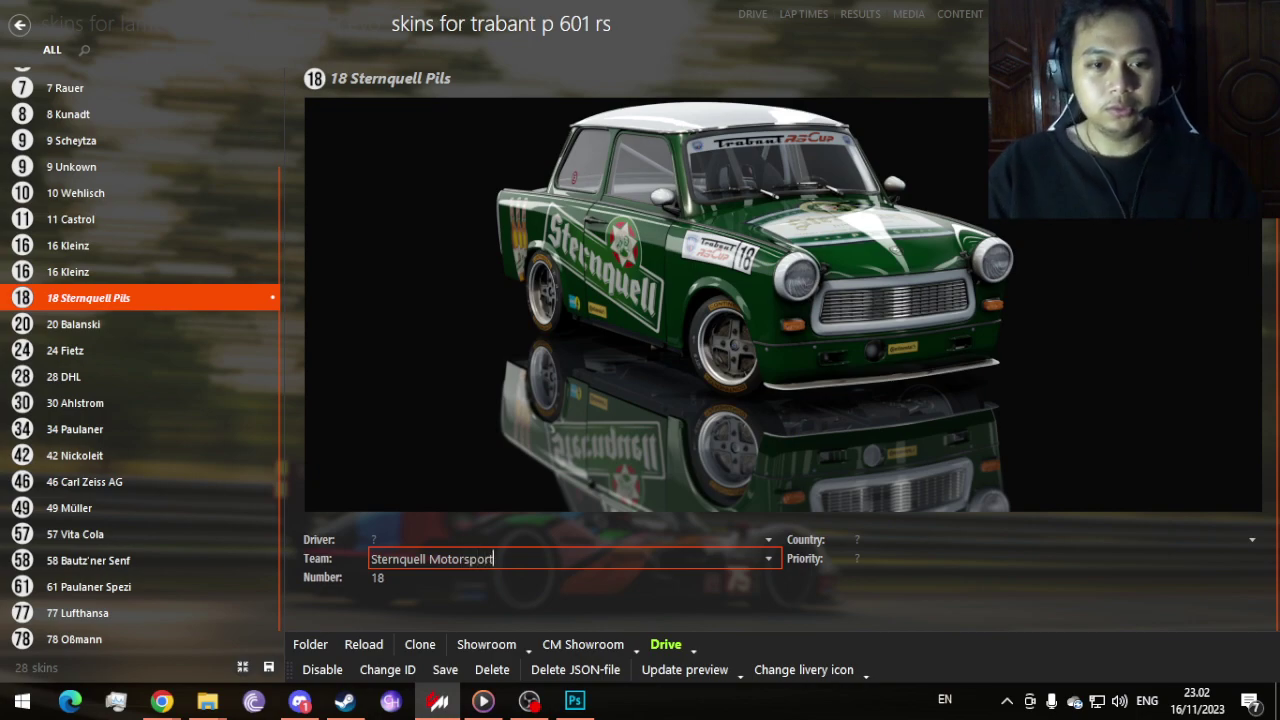